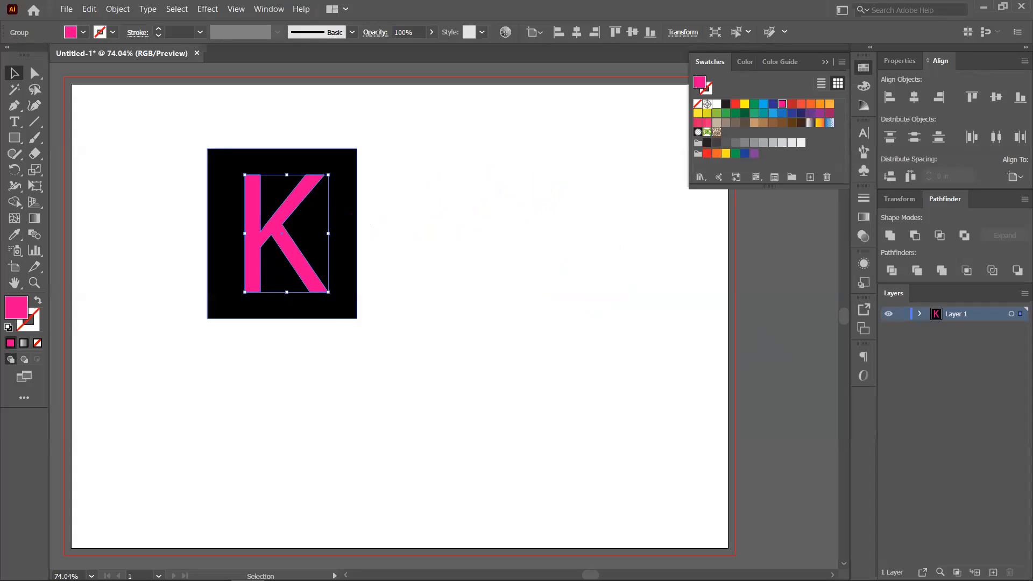
- Centre the pink K and the black rectangle on each other horizontally and vertically
{"action": "left_click_drag", "start_coordinate": [184, 130], "coordinate": [334, 238]}
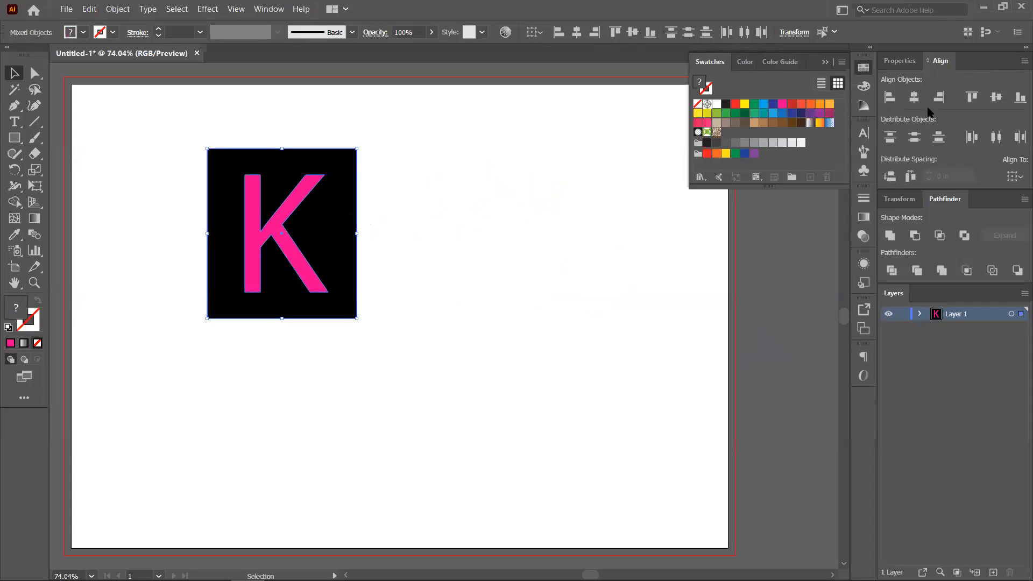
{"action": "left_click", "coordinate": [914, 97]}
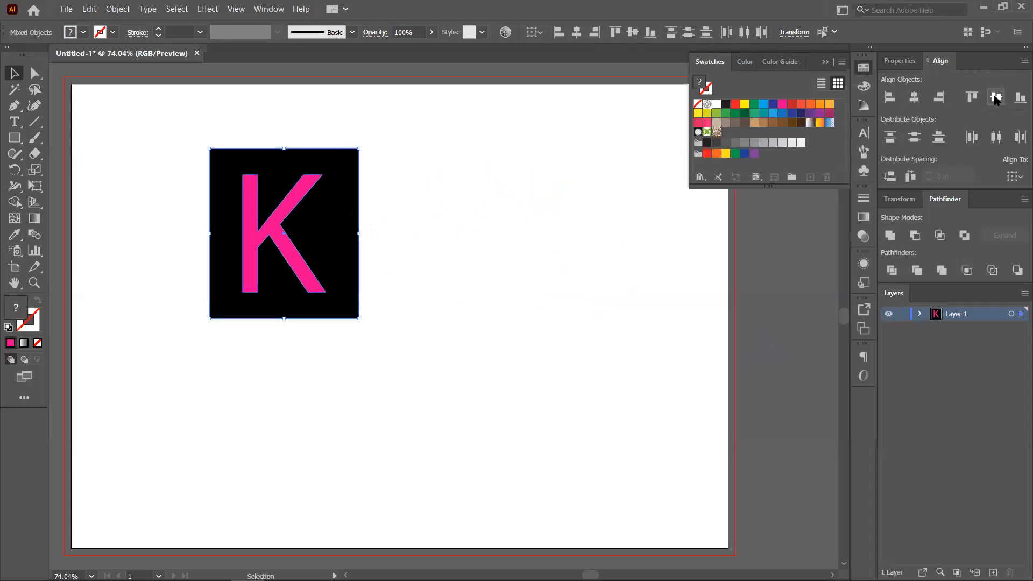
{"action": "left_click", "coordinate": [482, 234]}
- Offset the pink K's path outward by 0.0625 in with Miter joins and a miter limit of 4
{"action": "left_click", "coordinate": [286, 259]}
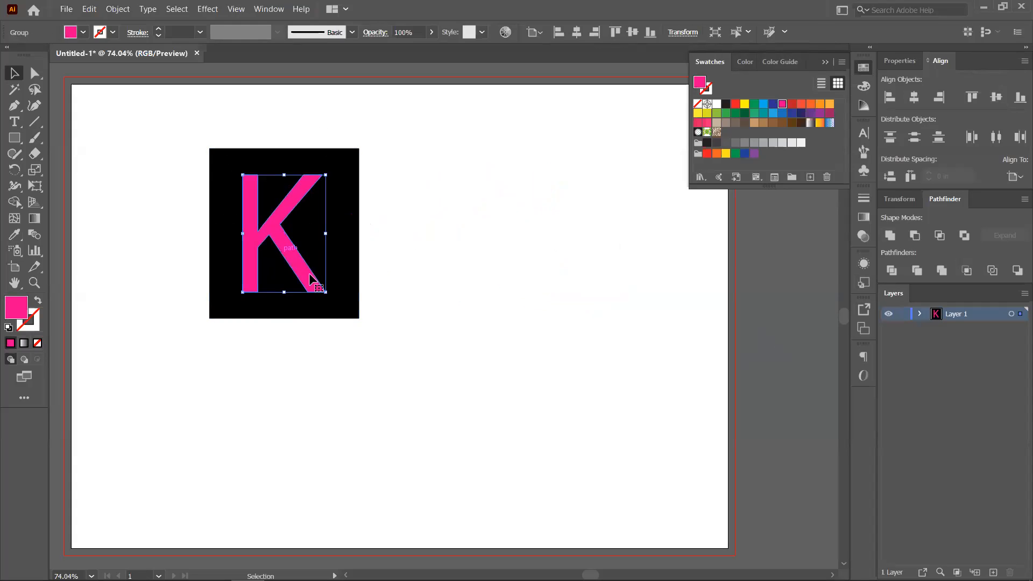
{"action": "left_click", "coordinate": [117, 9]}
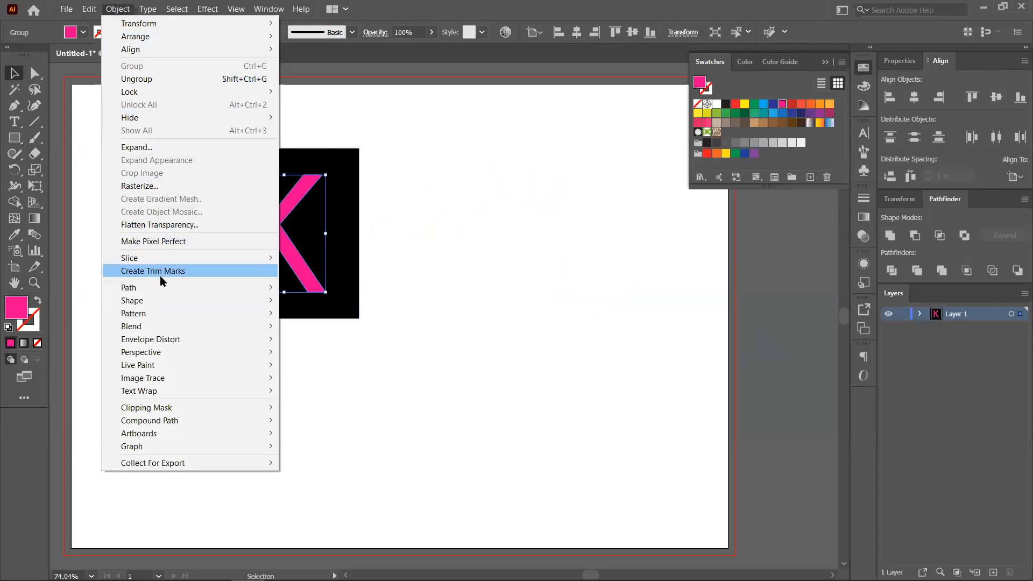
{"action": "mouse_move", "coordinate": [263, 288]}
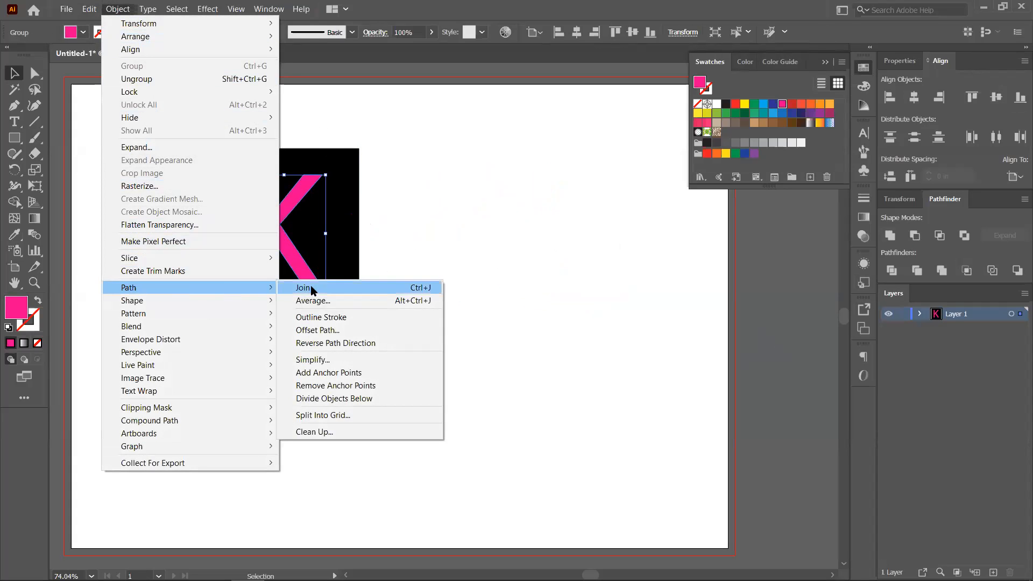
{"action": "left_click", "coordinate": [323, 331]}
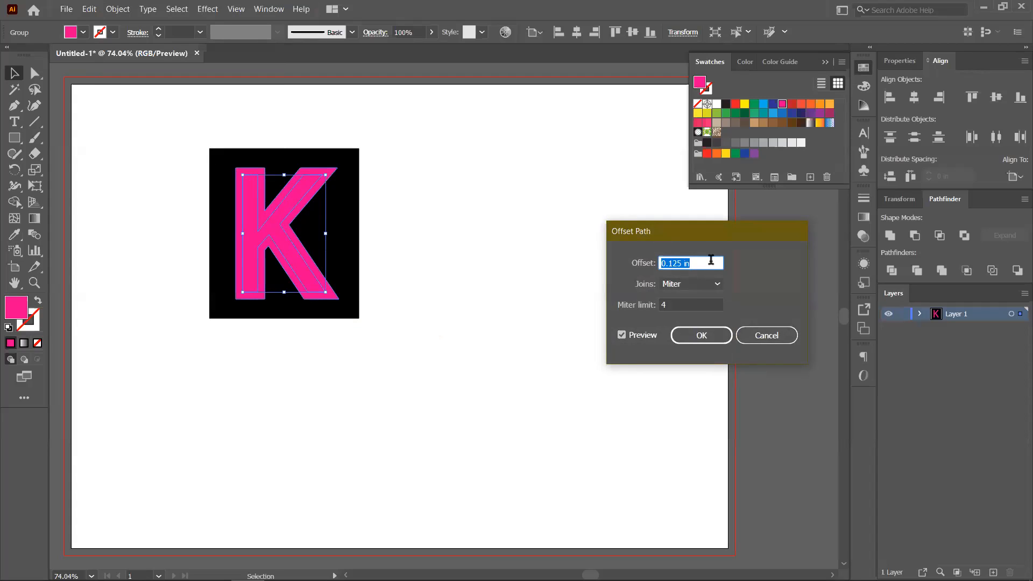
{"action": "type", "text": "0"}
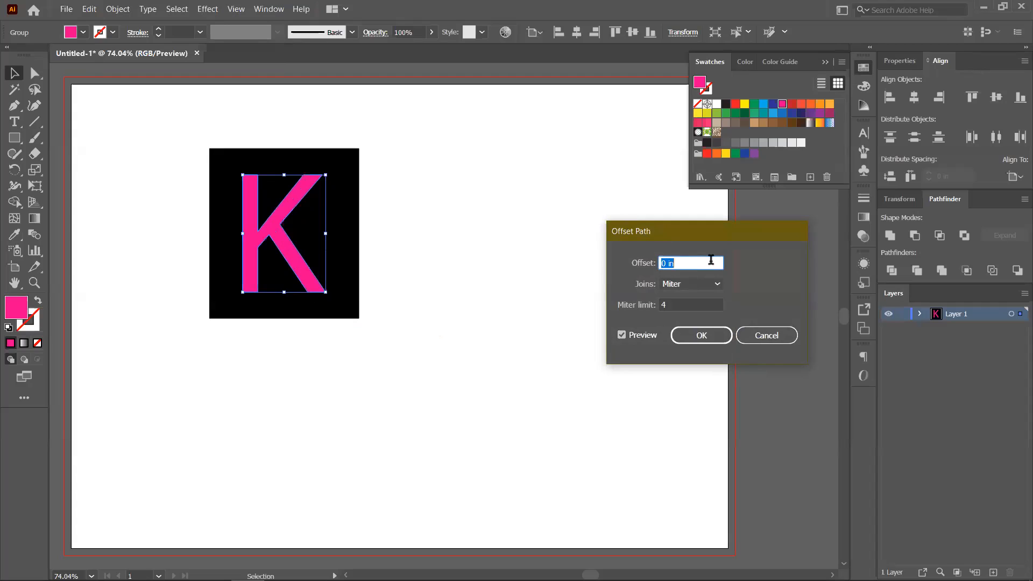
{"action": "key", "text": "Up"}
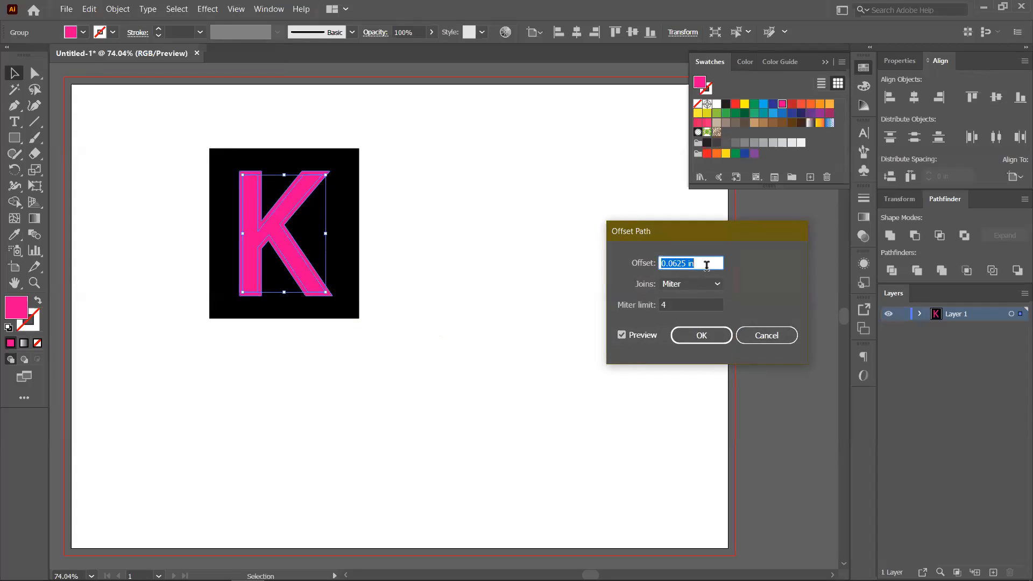
{"action": "key", "text": "Left"}
{"action": "key", "text": "Up"}
{"action": "key", "text": "Up"}
{"action": "key", "text": "Up"}
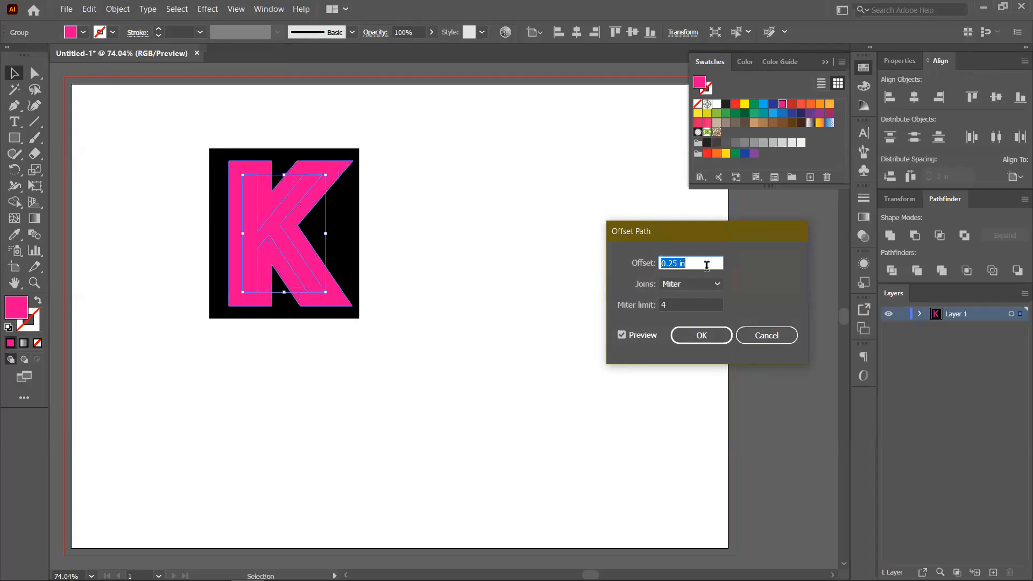
{"action": "key", "text": "Down"}
{"action": "key", "text": "Down"}
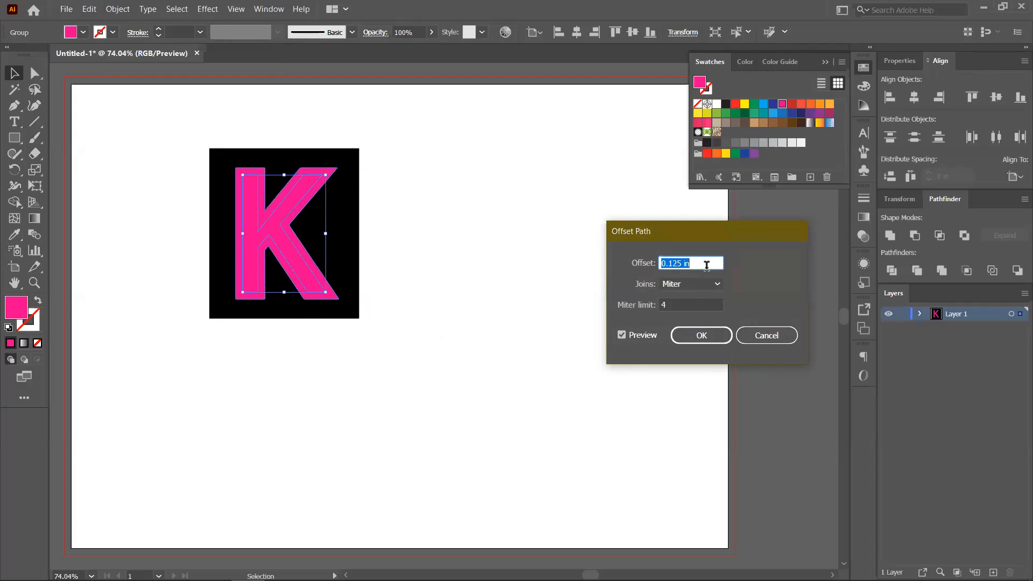
{"action": "key", "text": "Down"}
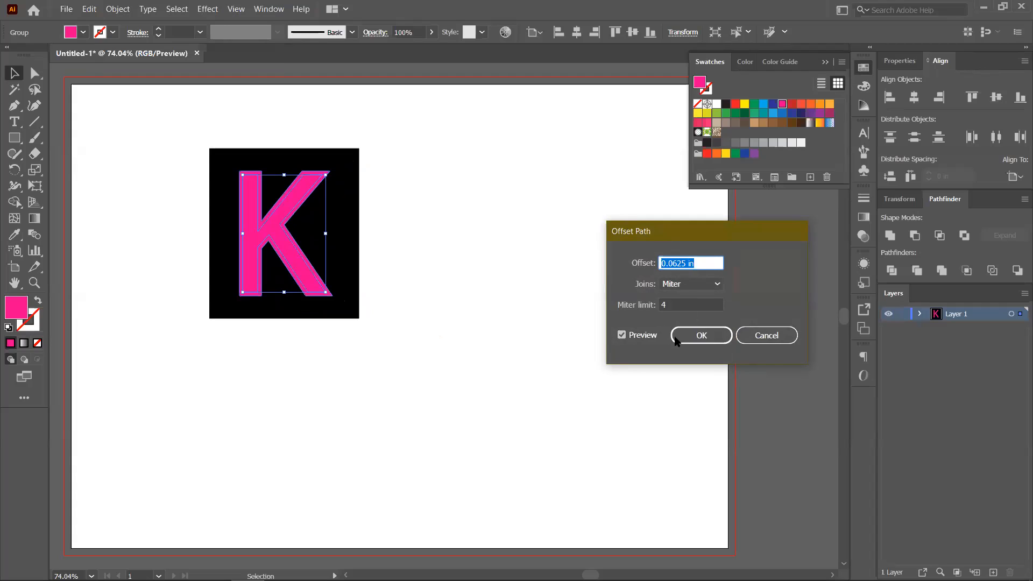
{"action": "left_click", "coordinate": [701, 336]}
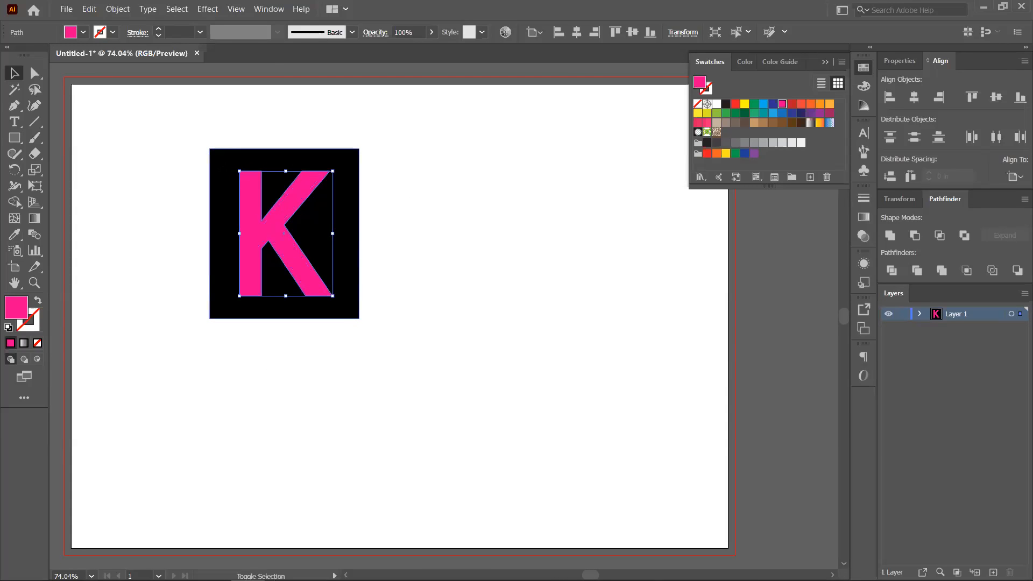
- Subtract the offset K shape from the black rectangle with Minus Front
{"action": "left_click", "coordinate": [212, 215], "text": "shift"}
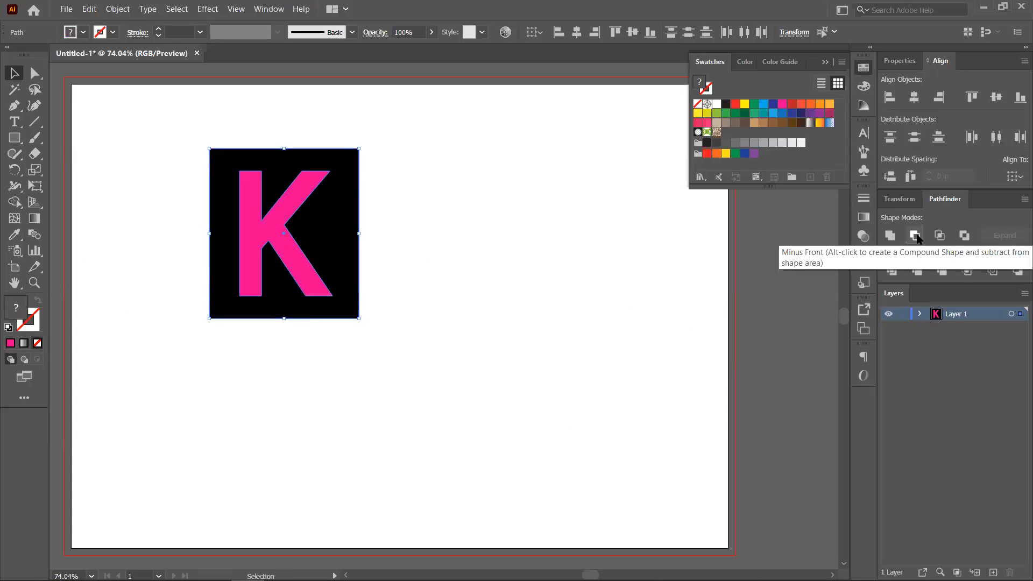
{"action": "left_click", "coordinate": [915, 236]}
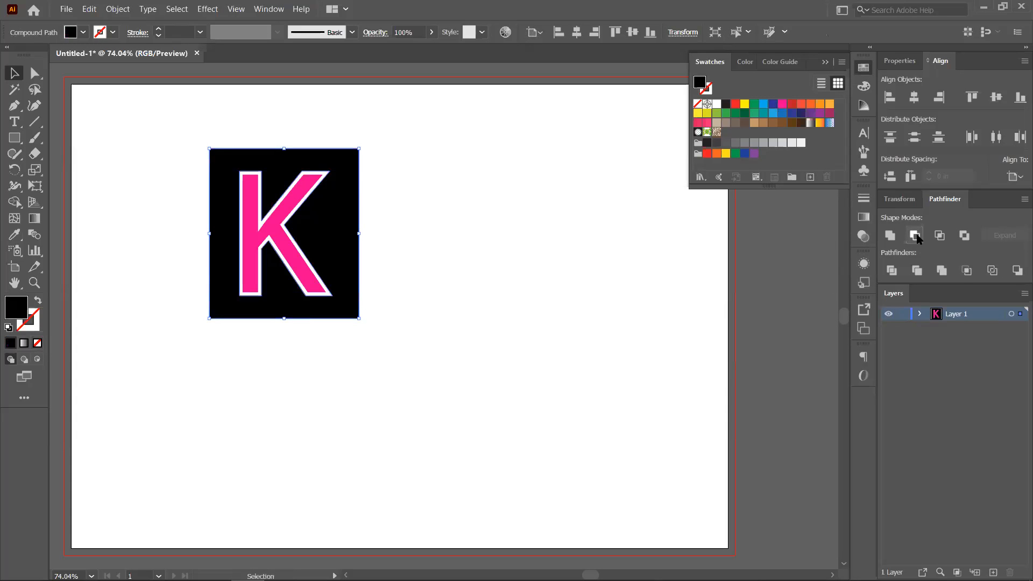
{"action": "left_click", "coordinate": [453, 215]}
- Move the cut-out rectangle and pink K together off the artboard onto the grey canvas beside it
{"action": "left_click_drag", "start_coordinate": [357, 264], "coordinate": [506, 269]}
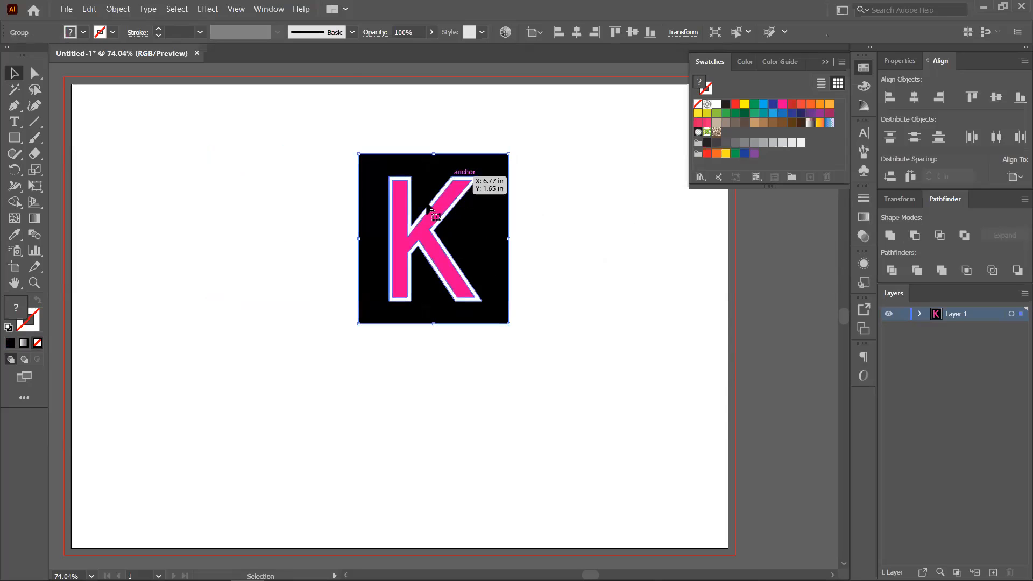
{"action": "left_click_drag", "start_coordinate": [509, 270], "coordinate": [816, 339]}
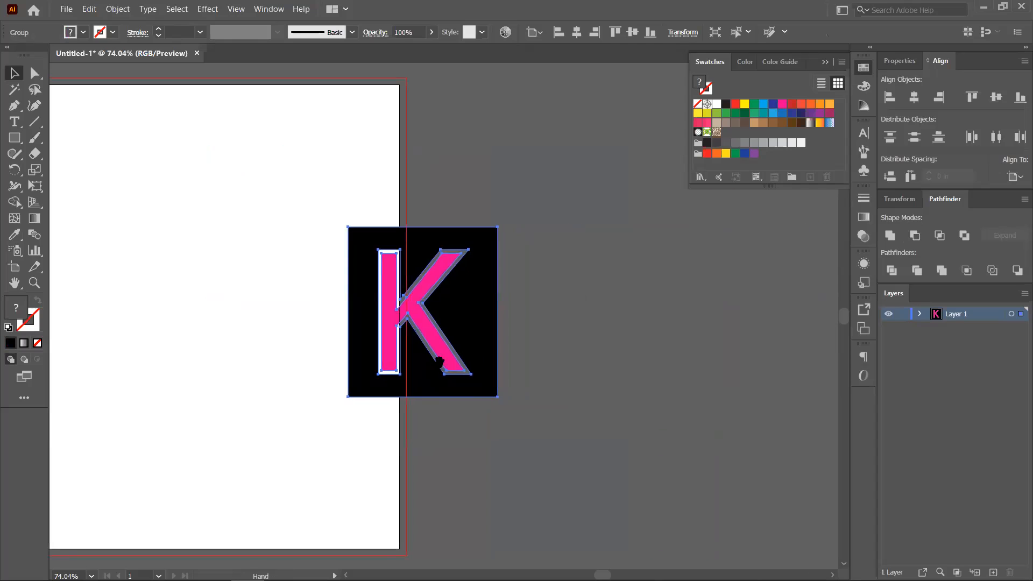
{"action": "left_click_drag", "start_coordinate": [398, 226], "coordinate": [550, 226]}
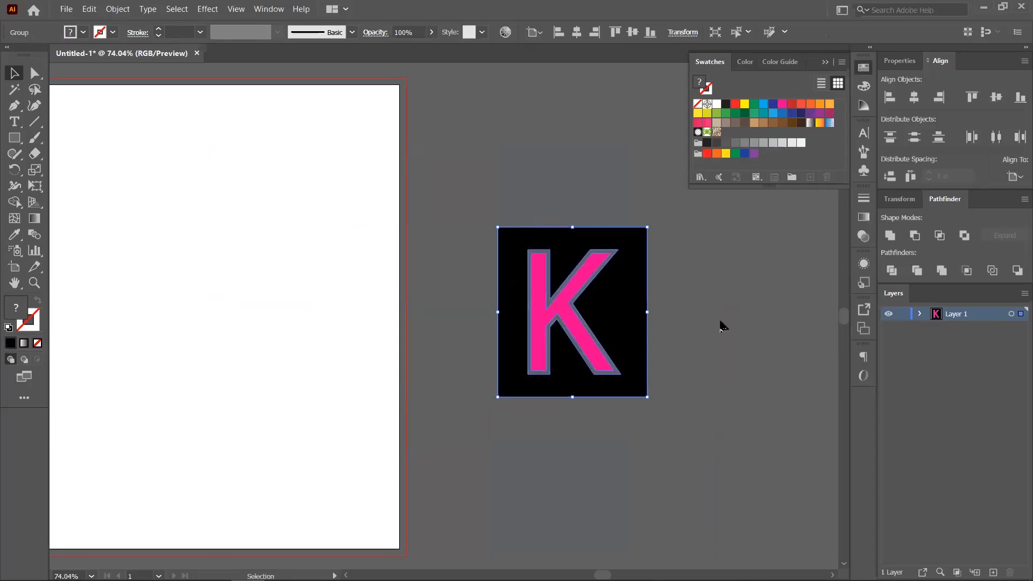
{"action": "left_click_drag", "start_coordinate": [591, 332], "coordinate": [579, 301]}
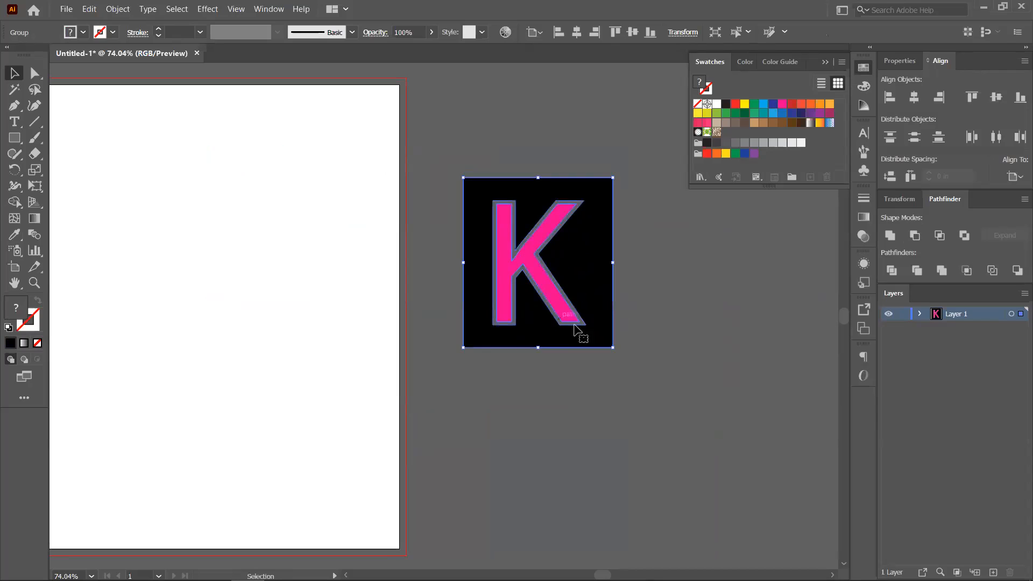
- Ungroup the K artwork, move the pink K out beside the black rectangle, and undo that move
{"action": "right_click", "coordinate": [553, 293]}
{"action": "left_click", "coordinate": [623, 401]}
{"action": "left_click", "coordinate": [626, 353]}
{"action": "left_click_drag", "start_coordinate": [574, 321], "coordinate": [778, 328]}
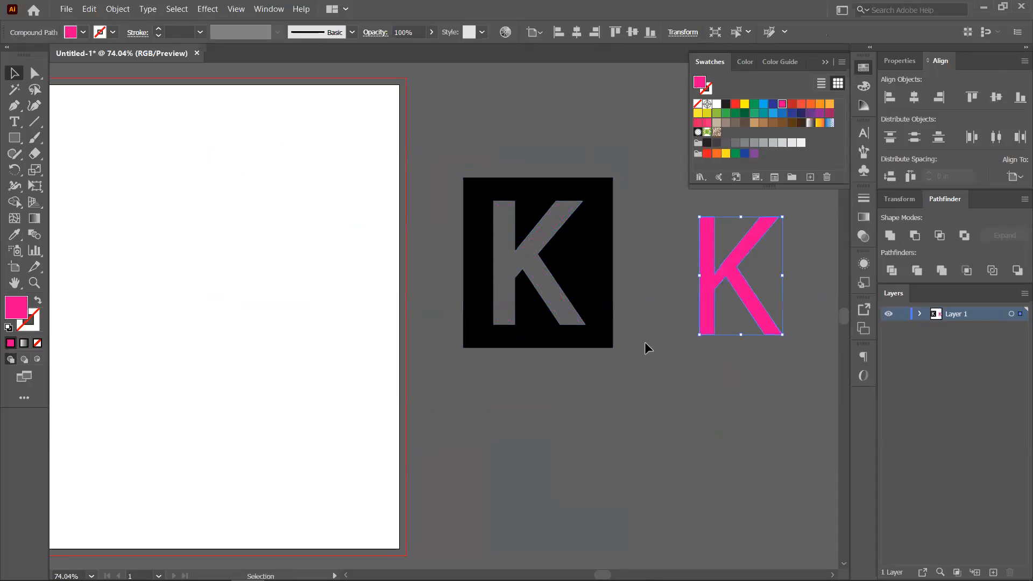
{"action": "key", "text": "ctrl+z"}
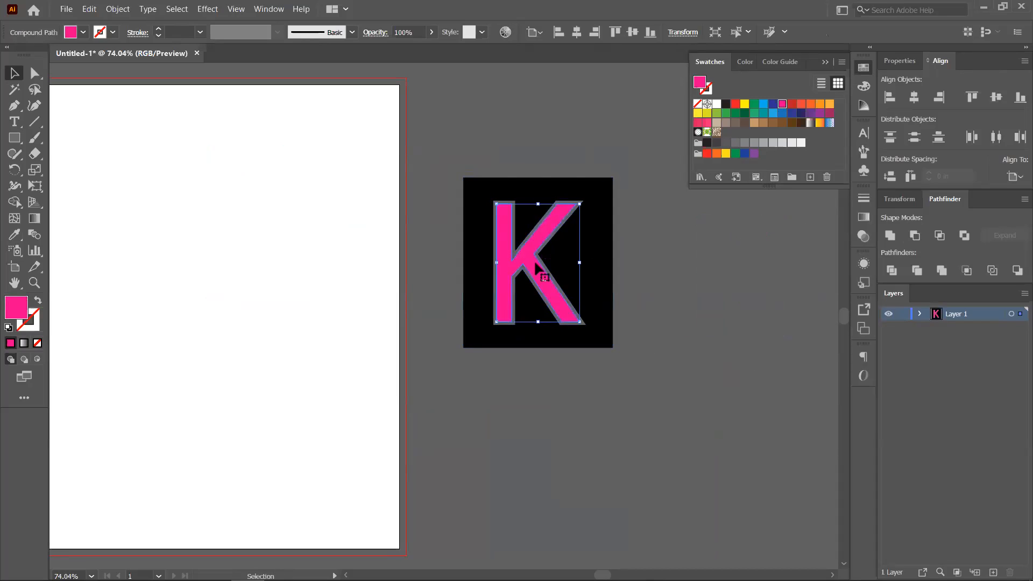
- Fill the K with the black swatch of the gray group and unite it with the black rectangle
{"action": "left_click", "coordinate": [705, 144]}
{"action": "left_click", "coordinate": [641, 247]}
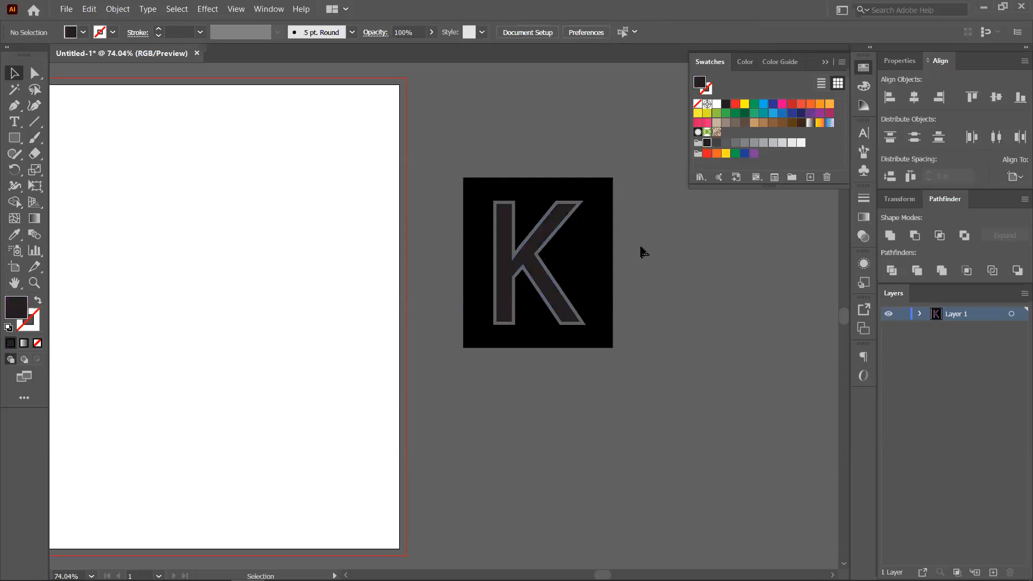
{"action": "left_click_drag", "start_coordinate": [474, 156], "coordinate": [728, 260]}
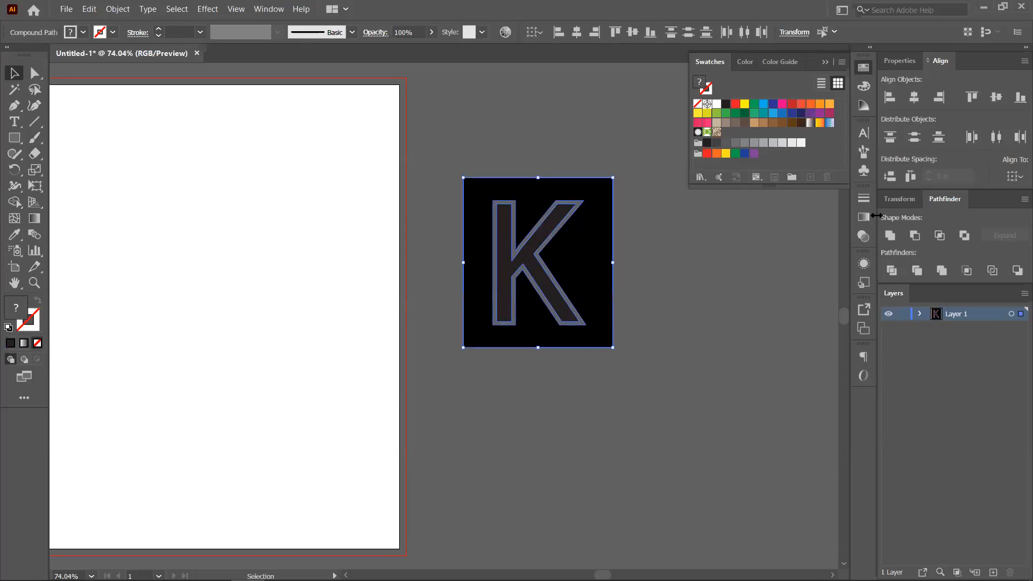
{"action": "left_click", "coordinate": [890, 235]}
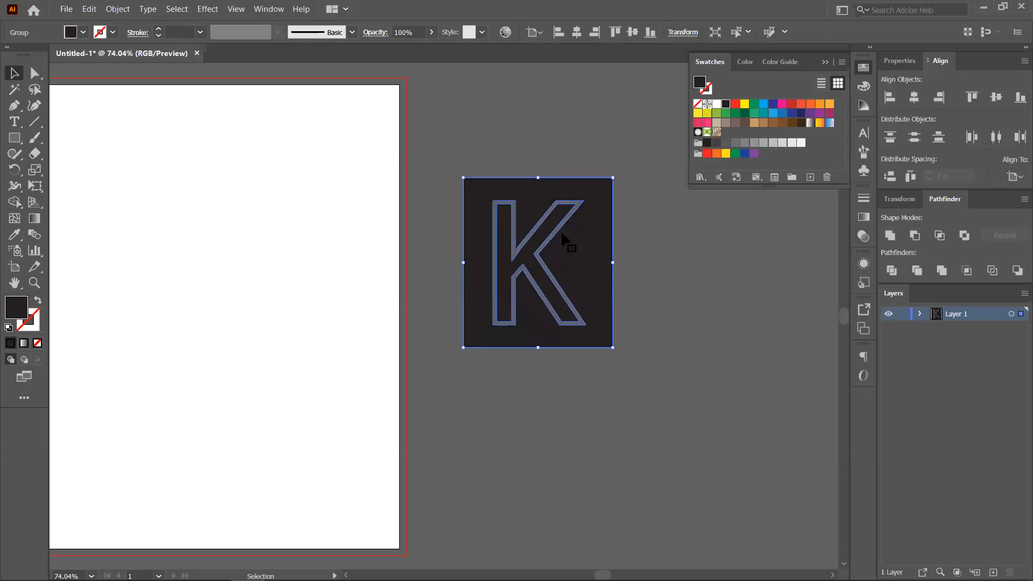
{"action": "left_click", "coordinate": [647, 266]}
- Move the united black K artwork back onto the white artboard
{"action": "scroll", "coordinate": [630, 286], "scroll_direction": "down", "scroll_amount": 2}
{"action": "left_click_drag", "start_coordinate": [548, 395], "coordinate": [646, 399]}
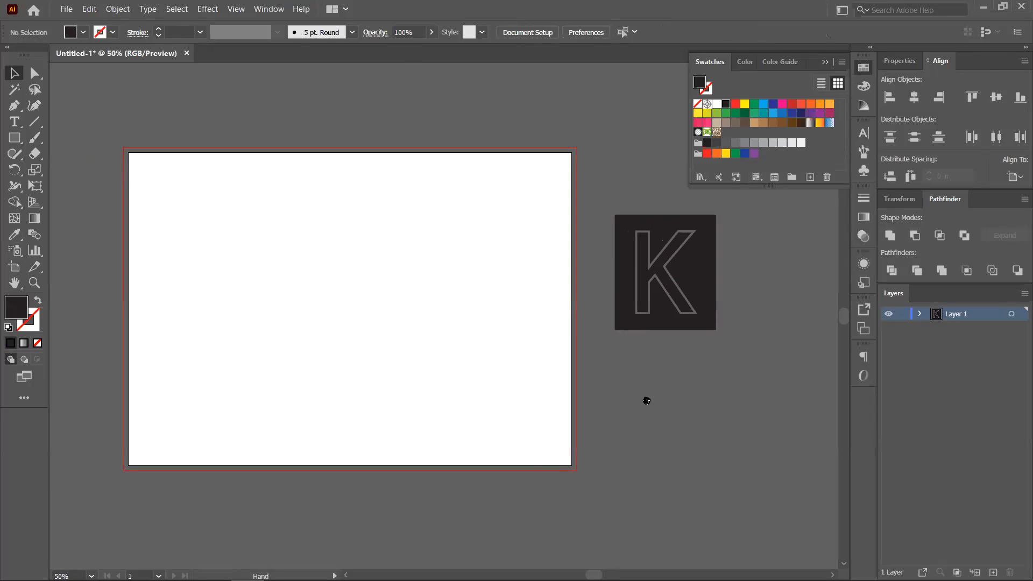
{"action": "left_click_drag", "start_coordinate": [662, 321], "coordinate": [250, 319]}
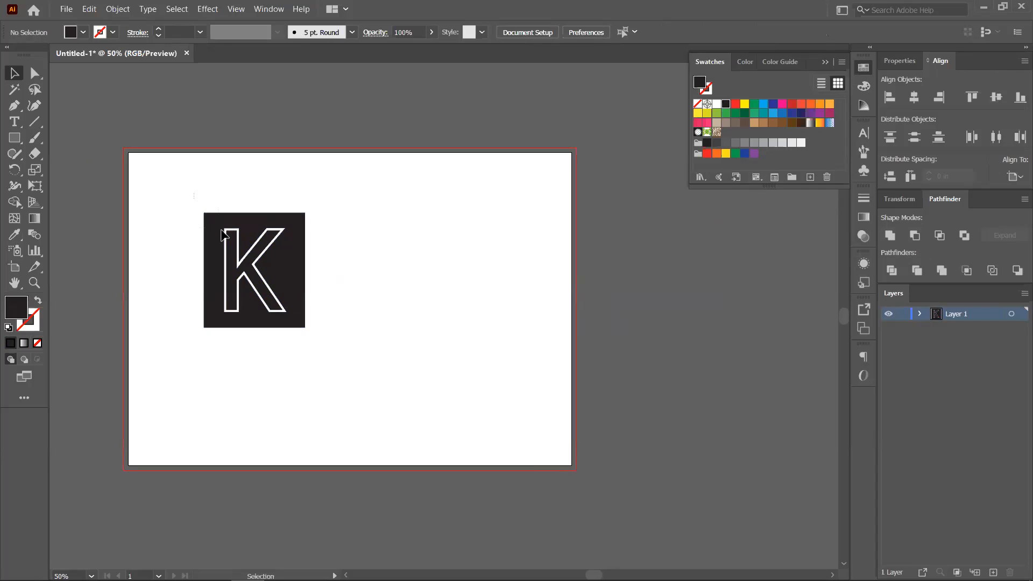
- Delete the black K artwork from the artboard
{"action": "left_click_drag", "start_coordinate": [195, 194], "coordinate": [316, 340]}
{"action": "key", "text": "Delete"}
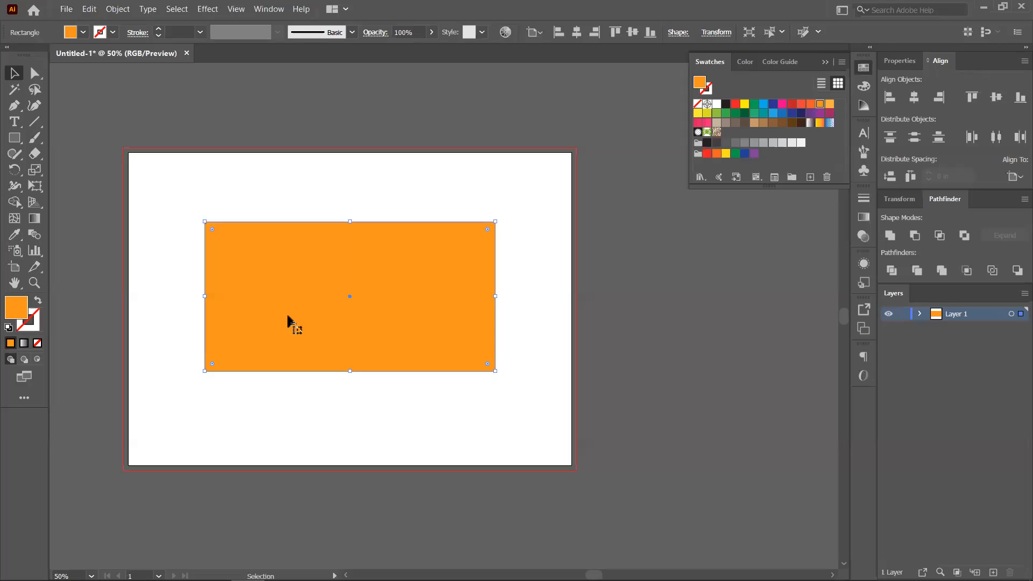
- Nudge the orange rectangle slightly left and add five mesh points with the Mesh tool, dividing it into a five-by-five grid
{"action": "left_click_drag", "start_coordinate": [436, 321], "coordinate": [431, 296]}
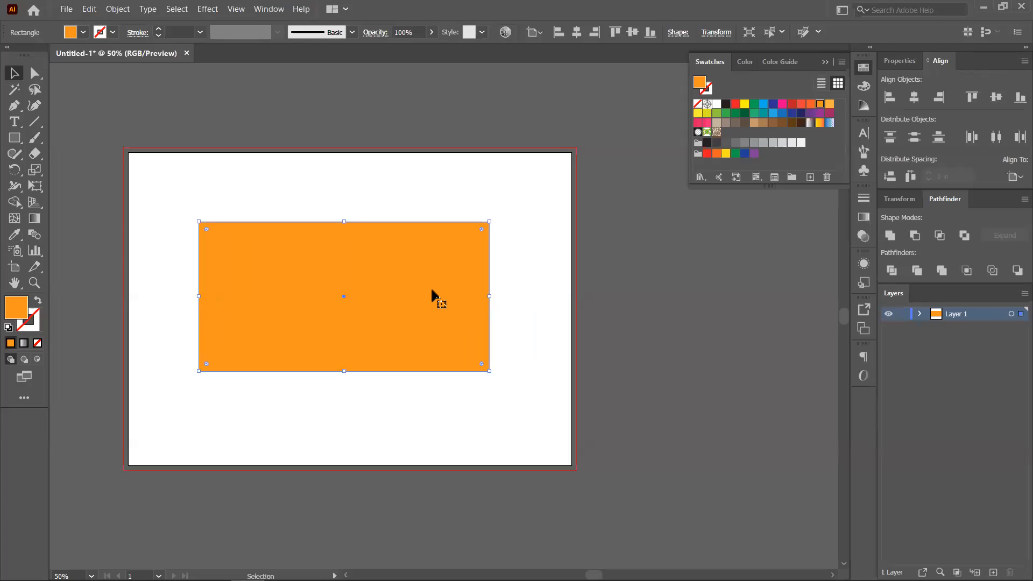
{"action": "left_click", "coordinate": [15, 218]}
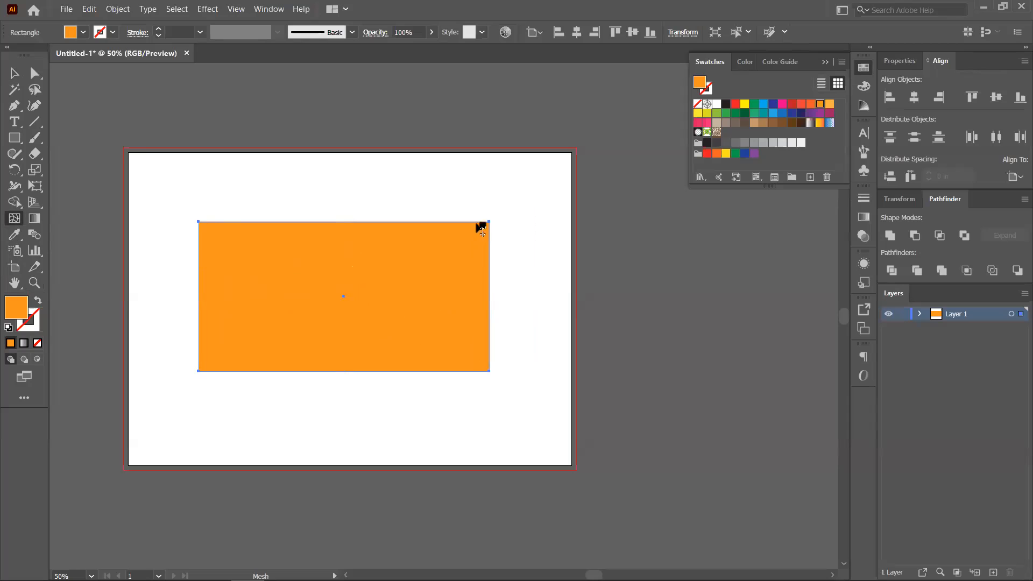
{"action": "left_click", "coordinate": [266, 278]}
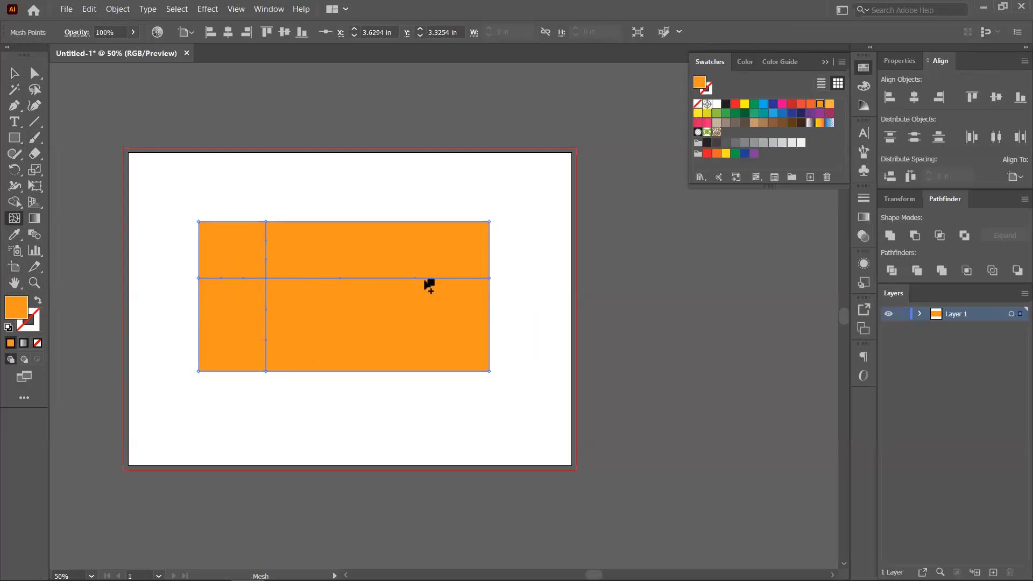
{"action": "left_click", "coordinate": [407, 306]}
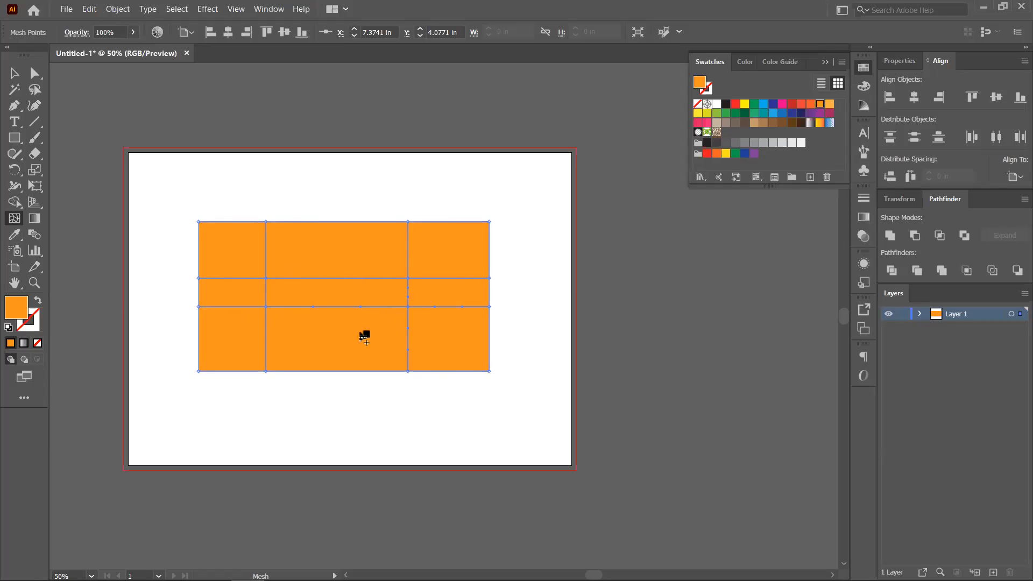
{"action": "left_click", "coordinate": [330, 245]}
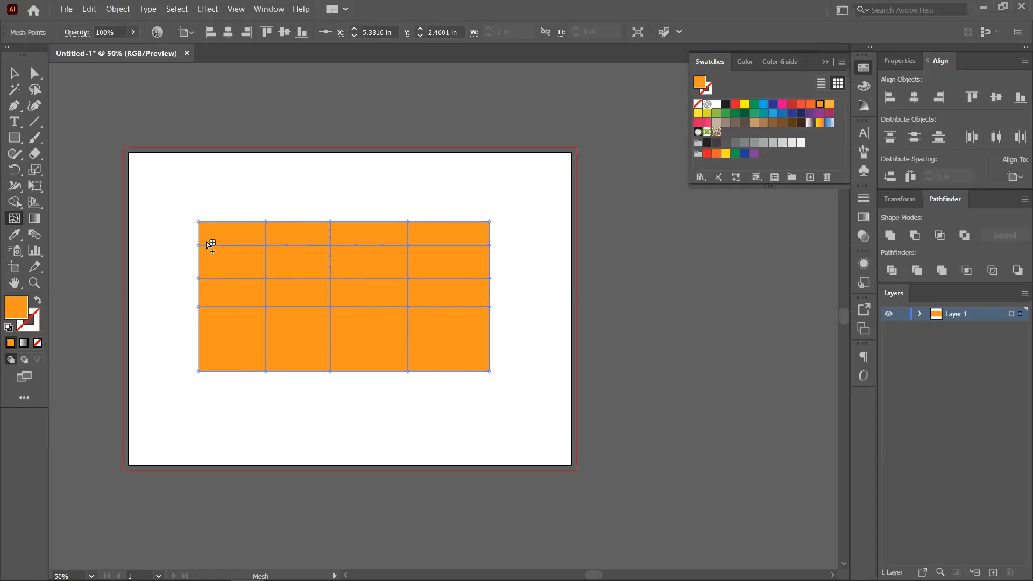
{"action": "left_click", "coordinate": [369, 307]}
{"action": "left_click", "coordinate": [330, 339]}
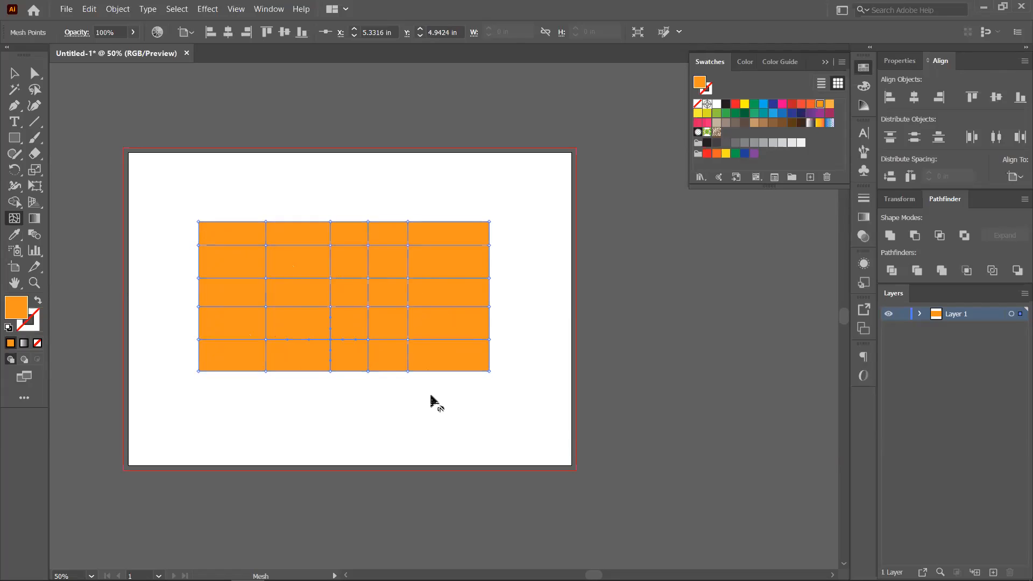
- Leave the Mesh tool and select the orange mesh as a whole object with the Selection tool
{"action": "left_click", "coordinate": [15, 73]}
{"action": "left_click", "coordinate": [221, 208]}
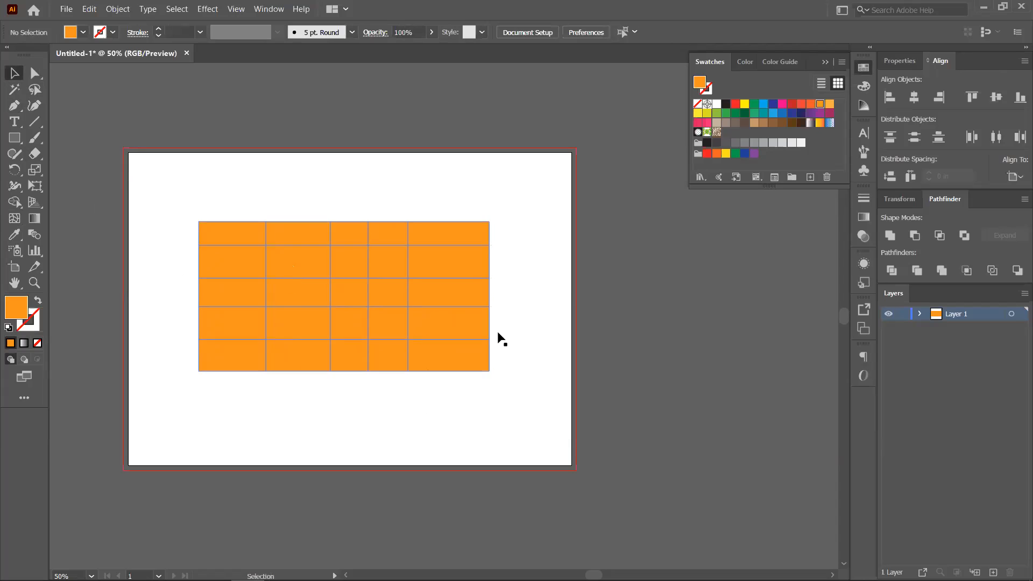
{"action": "left_click", "coordinate": [358, 257]}
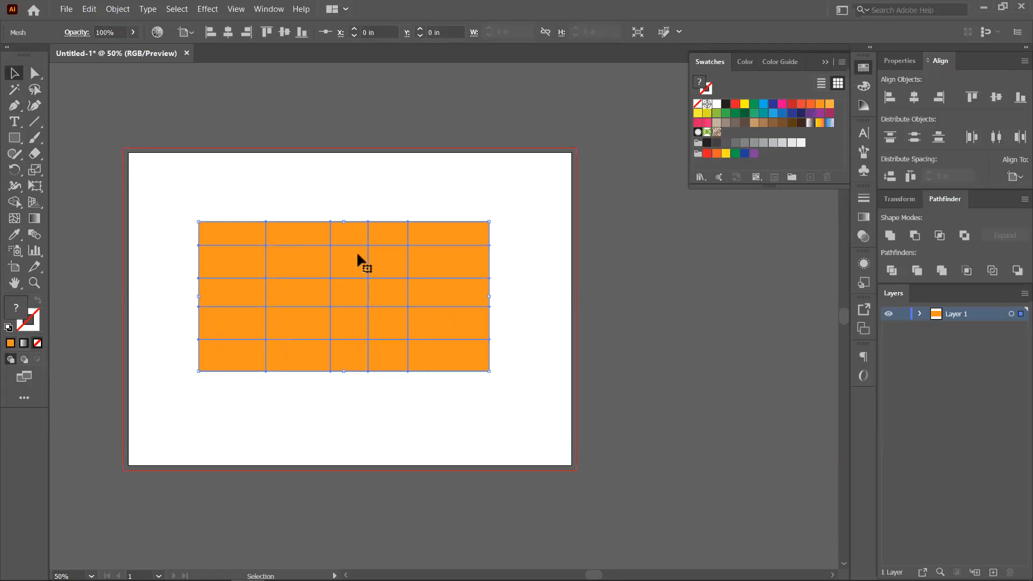
{"action": "left_click", "coordinate": [369, 404]}
{"action": "left_click", "coordinate": [366, 308]}
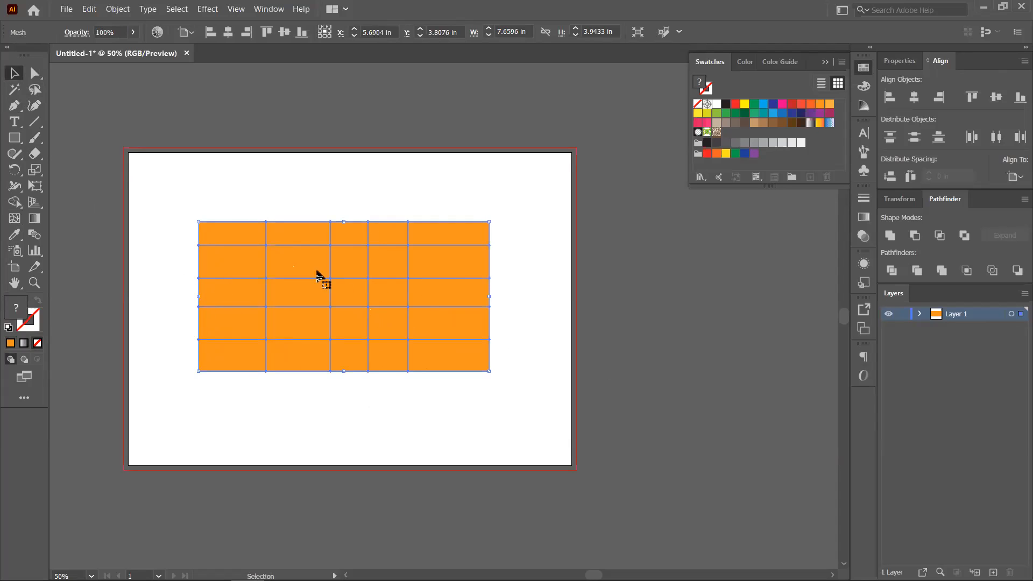
- Direct-select the mesh points along the rectangle's top edge and color them red (C=0 M=100 Y=100 K=0)
{"action": "left_click", "coordinate": [34, 75]}
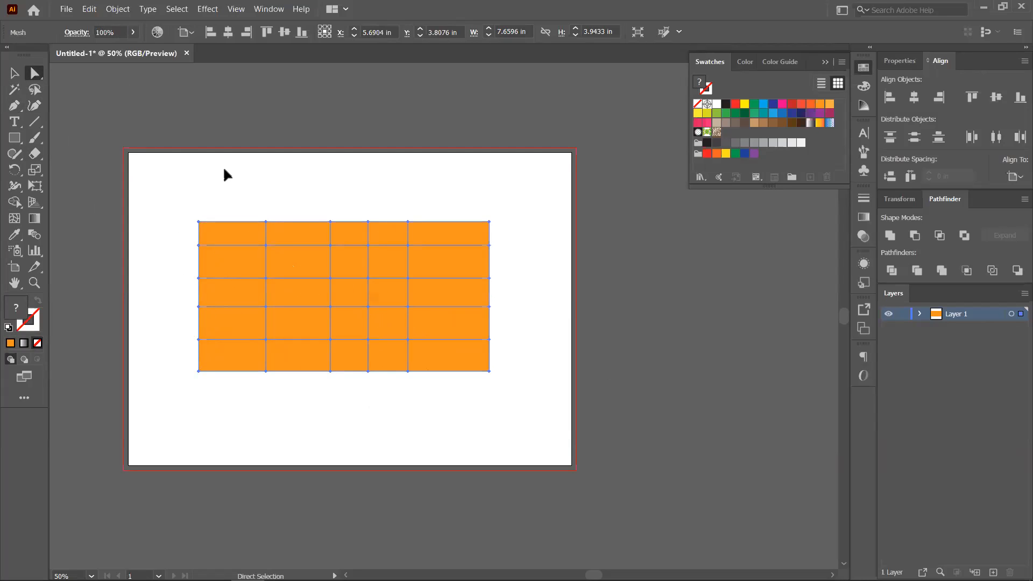
{"action": "left_click", "coordinate": [225, 170]}
{"action": "left_click", "coordinate": [267, 277]}
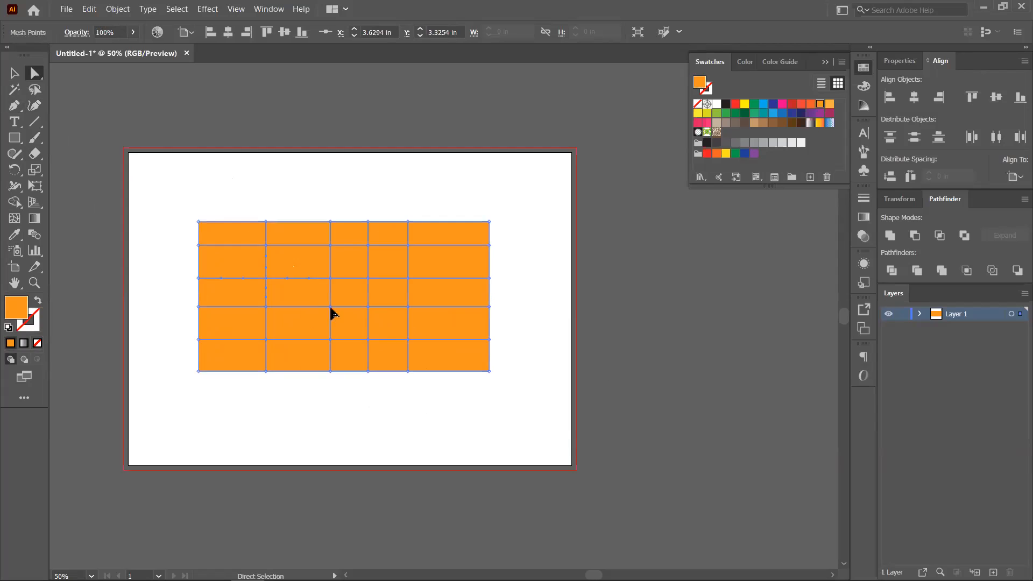
{"action": "left_click_drag", "start_coordinate": [180, 199], "coordinate": [527, 233]}
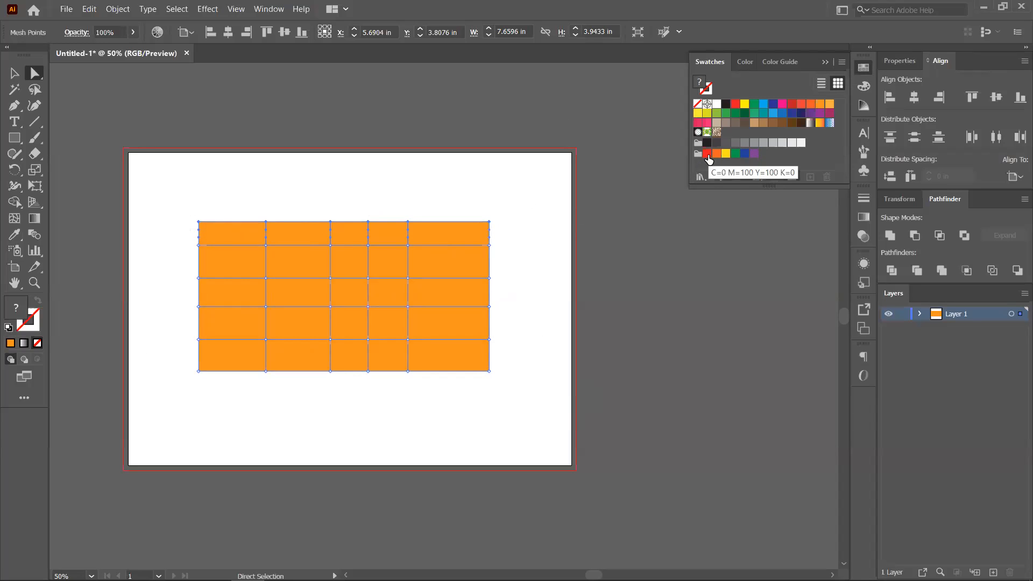
{"action": "left_click", "coordinate": [708, 154]}
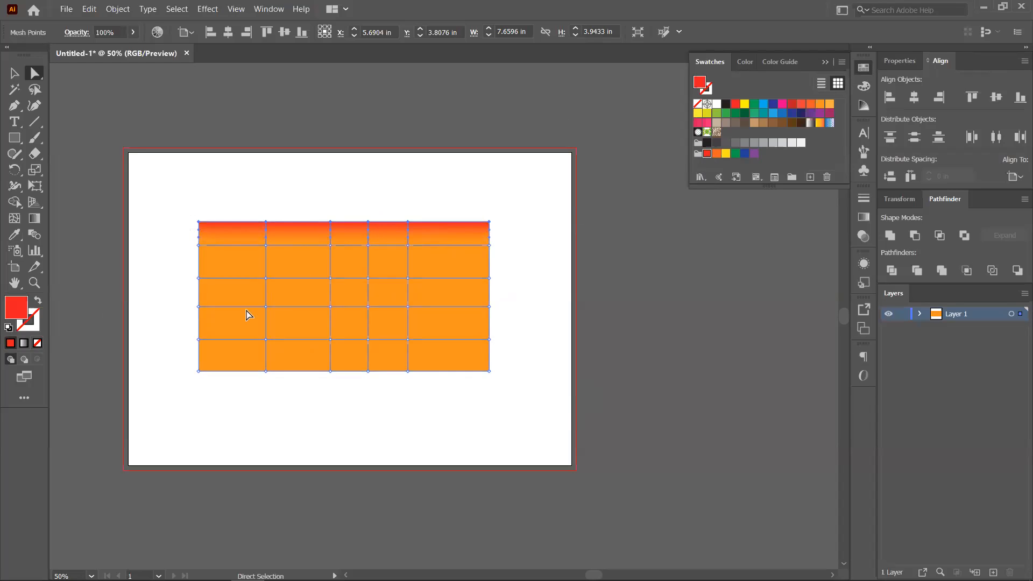
{"action": "left_click", "coordinate": [544, 279]}
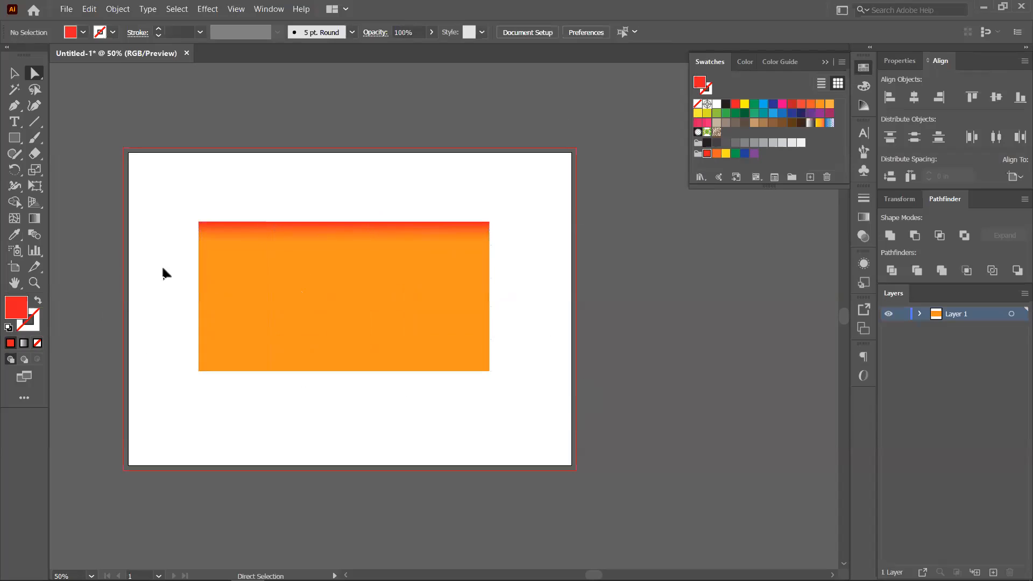
- Select the horizontal row of mesh points just above the rectangle's middle and color it green
{"action": "left_click_drag", "start_coordinate": [171, 274], "coordinate": [240, 276]}
{"action": "left_click_drag", "start_coordinate": [520, 285], "coordinate": [520, 285]}
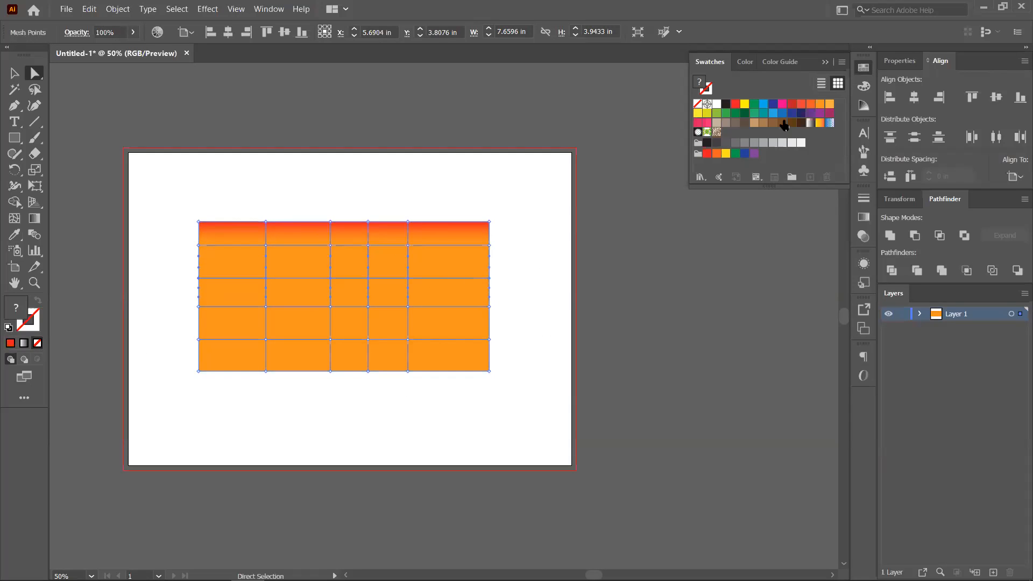
{"action": "left_click", "coordinate": [754, 105]}
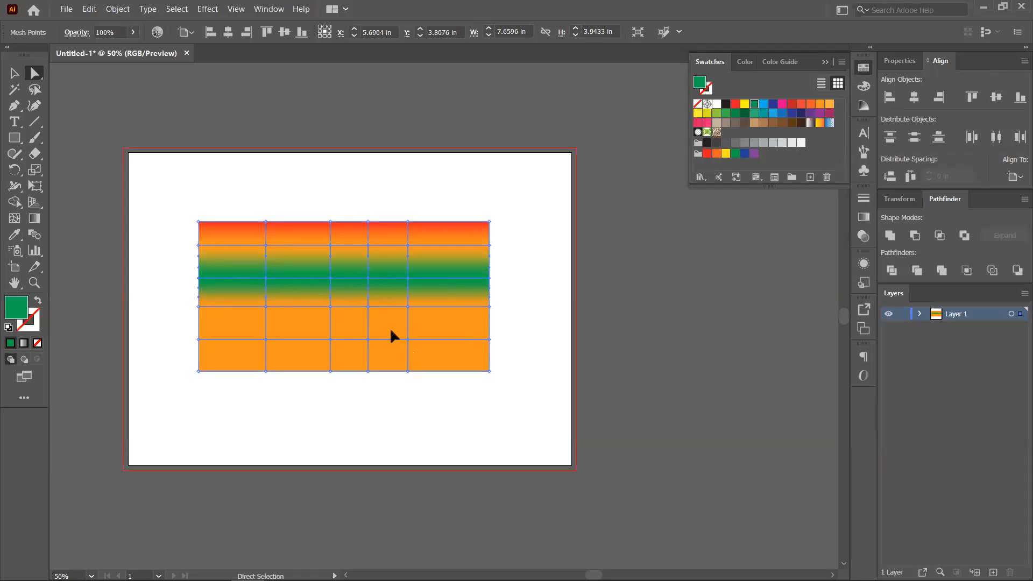
{"action": "left_click_drag", "start_coordinate": [394, 328], "coordinate": [405, 337]}
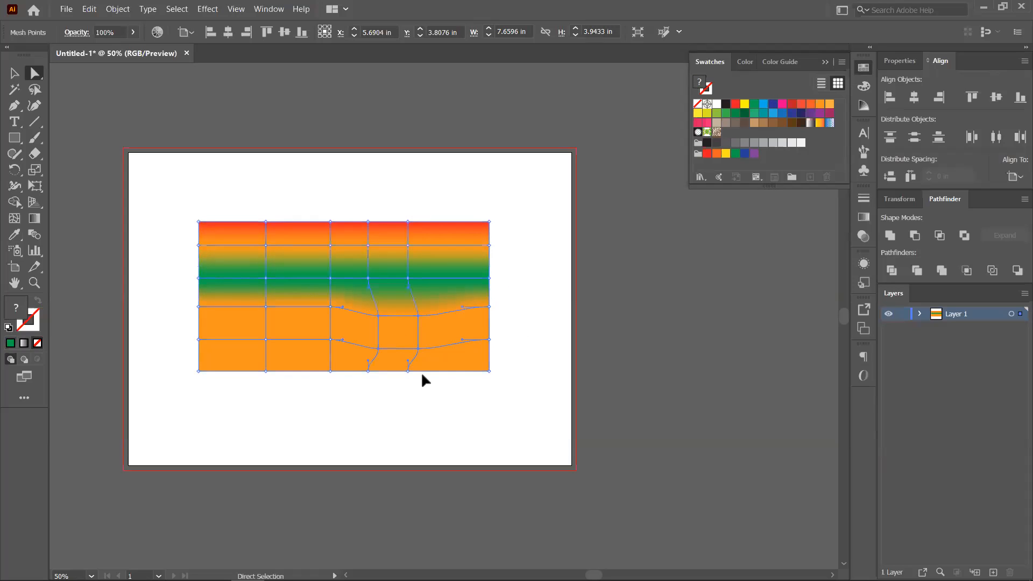
{"action": "key", "text": "ctrl+z"}
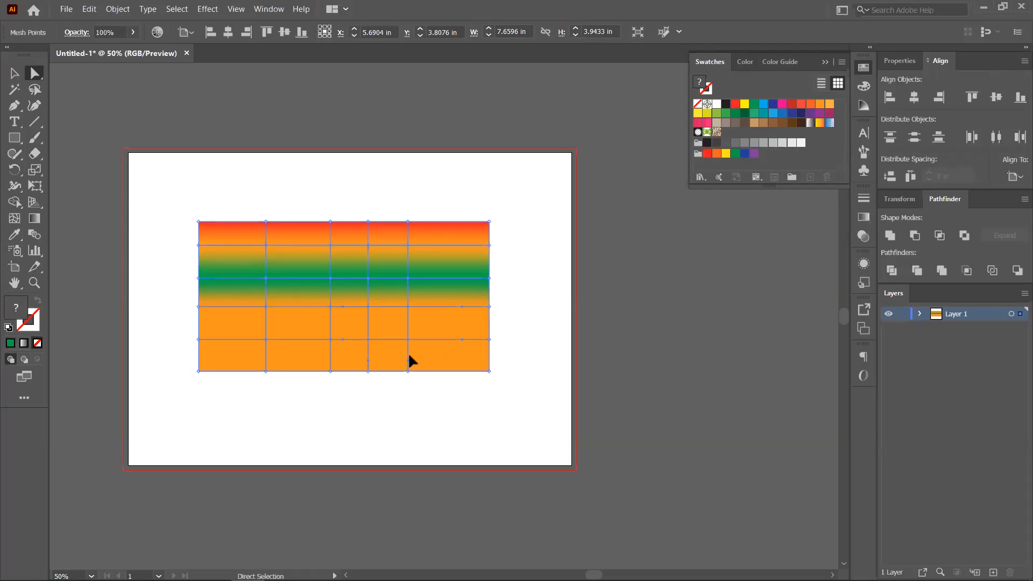
- Color the mesh point at the rectangle's bottom-right corner dark red
{"action": "left_click", "coordinate": [498, 382]}
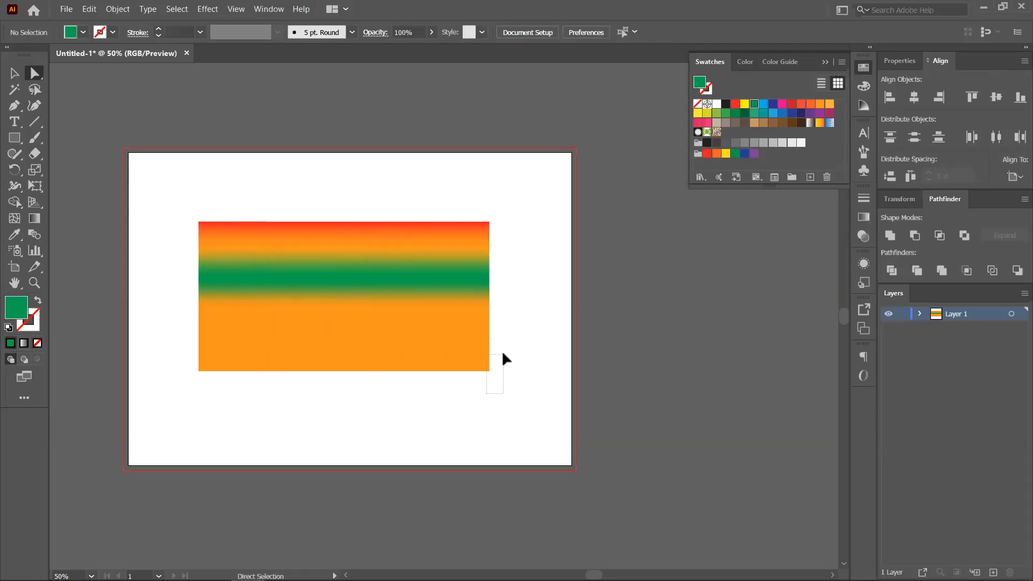
{"action": "left_click_drag", "start_coordinate": [502, 355], "coordinate": [502, 354]}
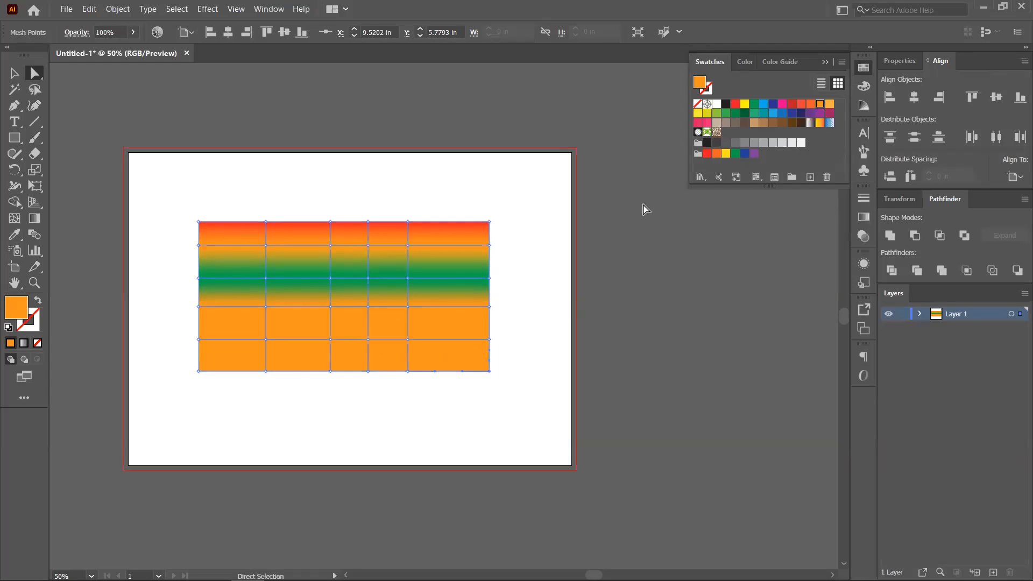
{"action": "left_click", "coordinate": [791, 105]}
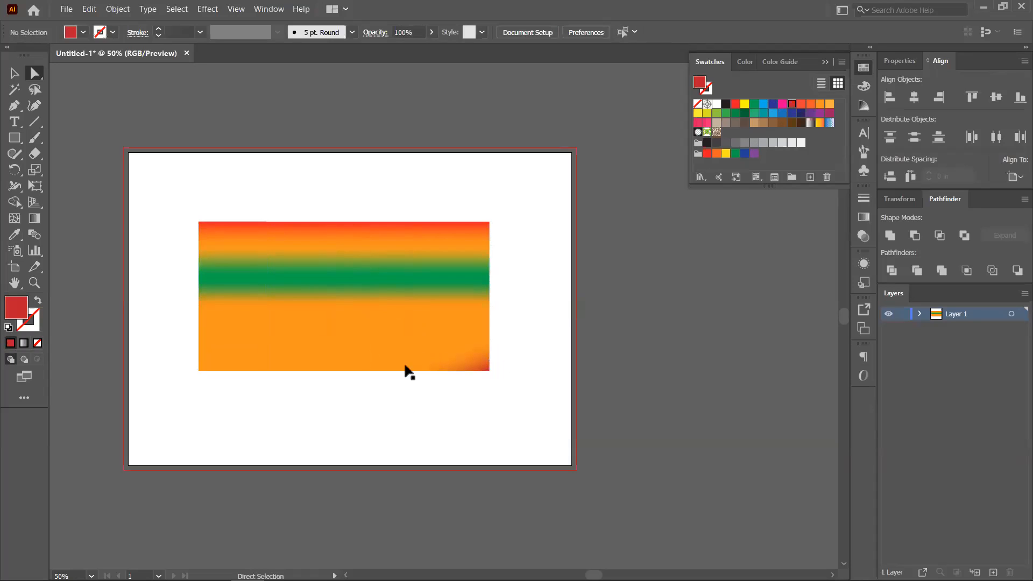
- Select three separate interior mesh points in the lower half of the rectangle and color them dark red
{"action": "left_click", "coordinate": [408, 339]}
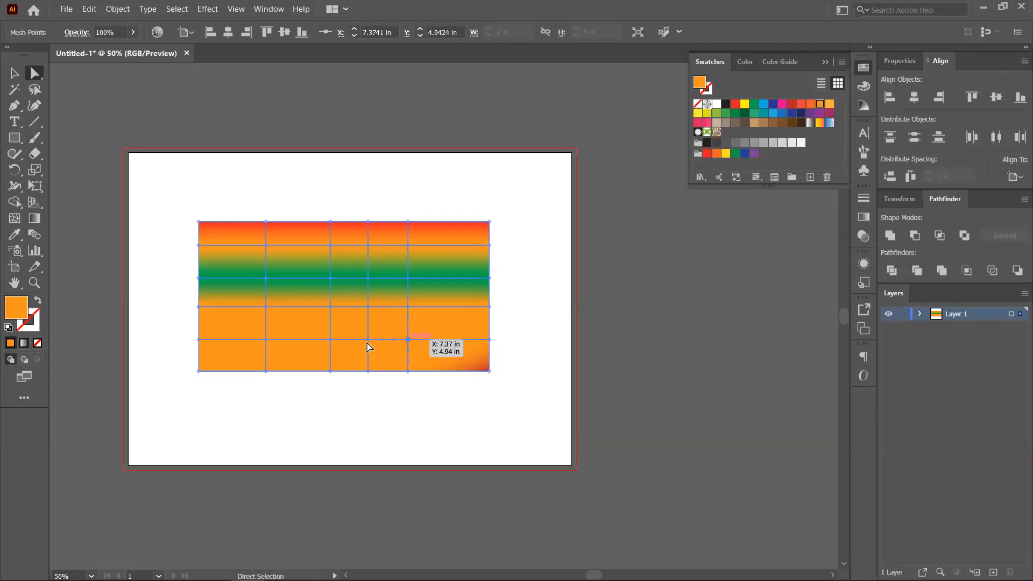
{"action": "left_click", "coordinate": [330, 340], "text": "shift"}
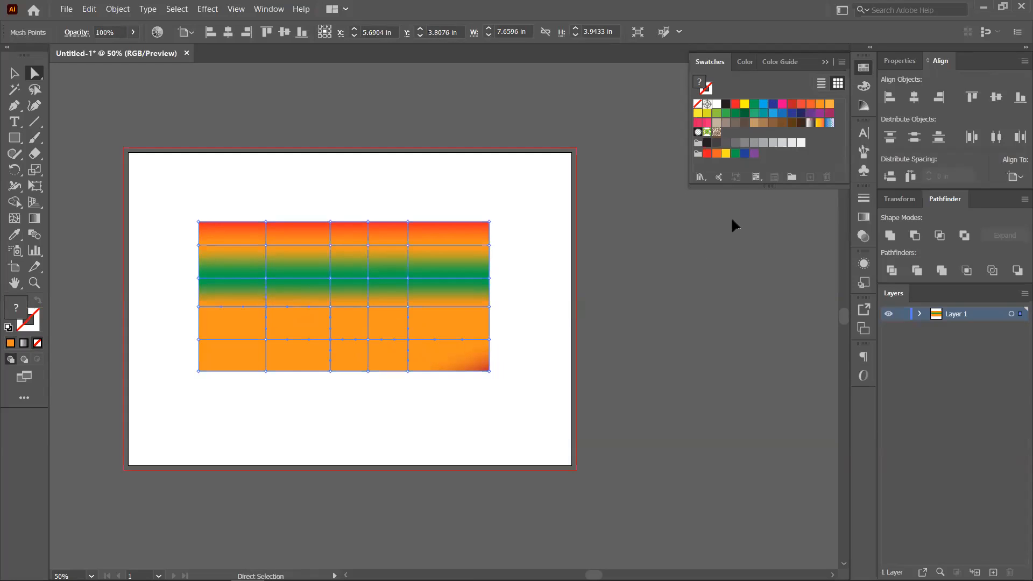
{"action": "left_click", "coordinate": [793, 106]}
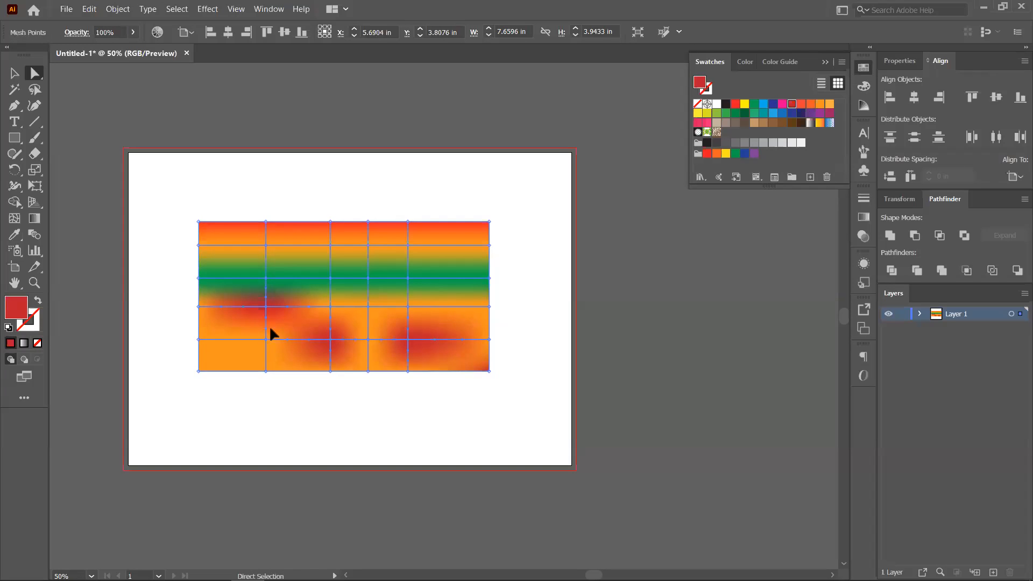
- Try to shift the three selected dark red mesh points slightly down and to the right
{"action": "key", "text": "ctrl+plus"}
{"action": "key", "text": "ctrl+plus"}
{"action": "left_click_drag", "start_coordinate": [379, 355], "coordinate": [393, 365]}
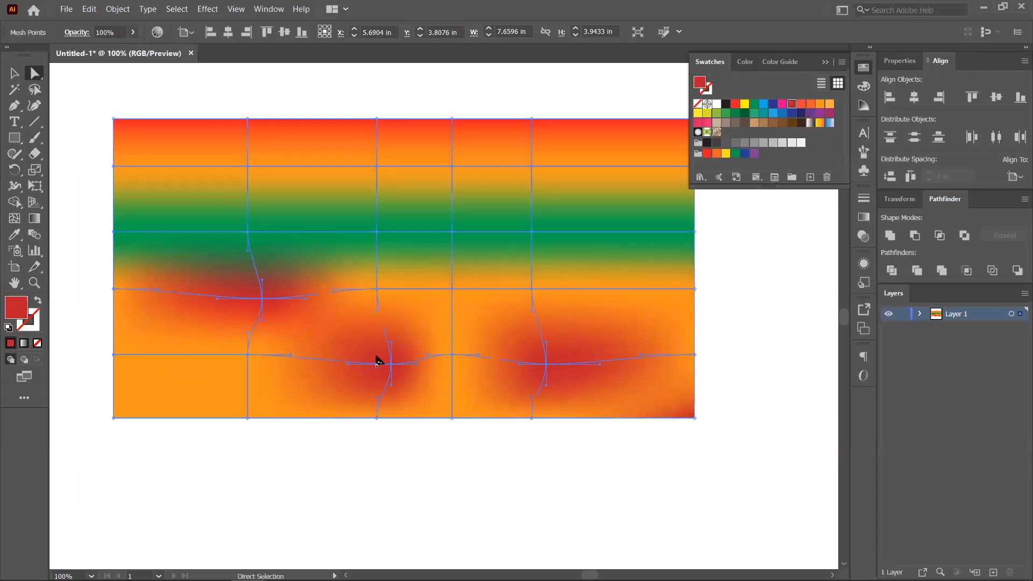
{"action": "key", "text": "ctrl+z"}
{"action": "key", "text": "ctrl+z"}
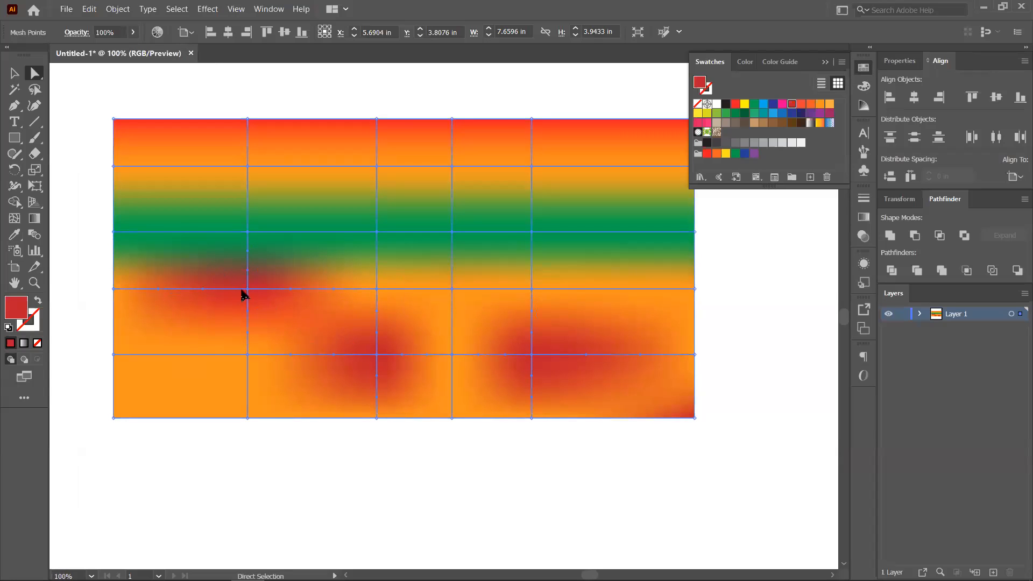
- Bend the left dark red mesh point's handles and move mesh points in the upper half to make the green band wavy
{"action": "left_click_drag", "start_coordinate": [203, 289], "coordinate": [211, 317]}
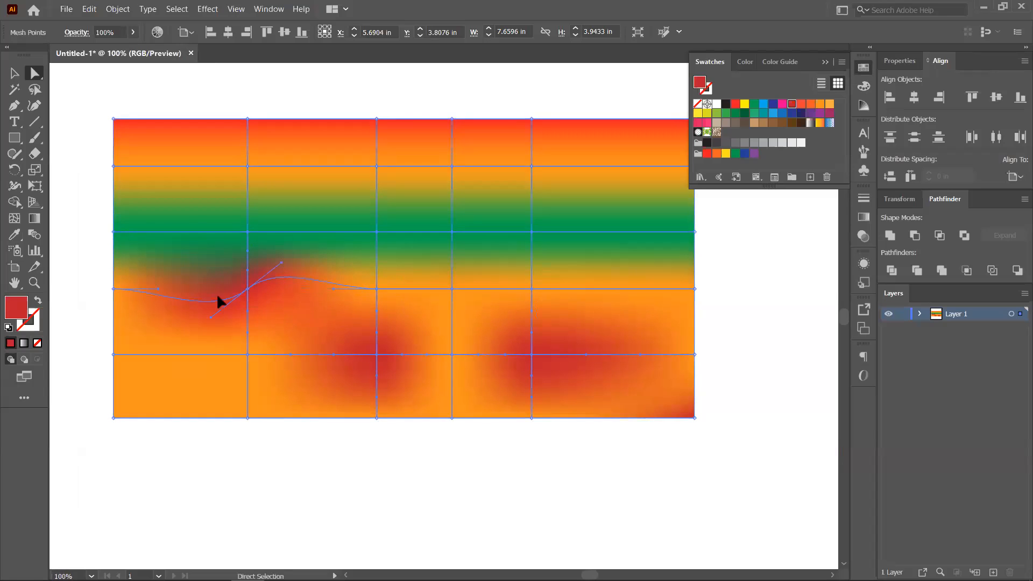
{"action": "left_click_drag", "start_coordinate": [247, 273], "coordinate": [406, 316]}
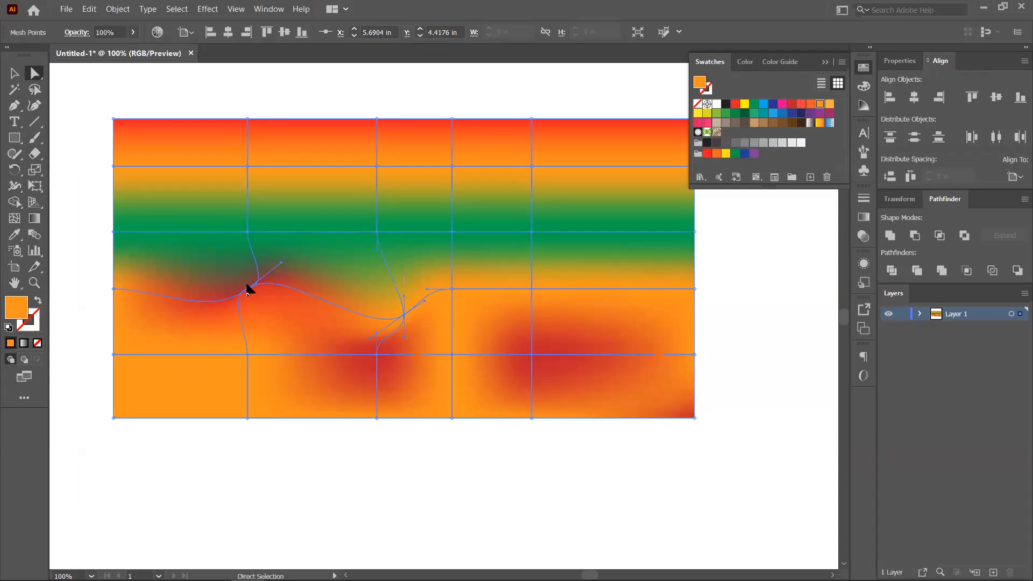
{"action": "left_click_drag", "start_coordinate": [247, 290], "coordinate": [225, 272]}
{"action": "left_click_drag", "start_coordinate": [249, 170], "coordinate": [269, 182]}
{"action": "left_click_drag", "start_coordinate": [453, 170], "coordinate": [468, 212]}
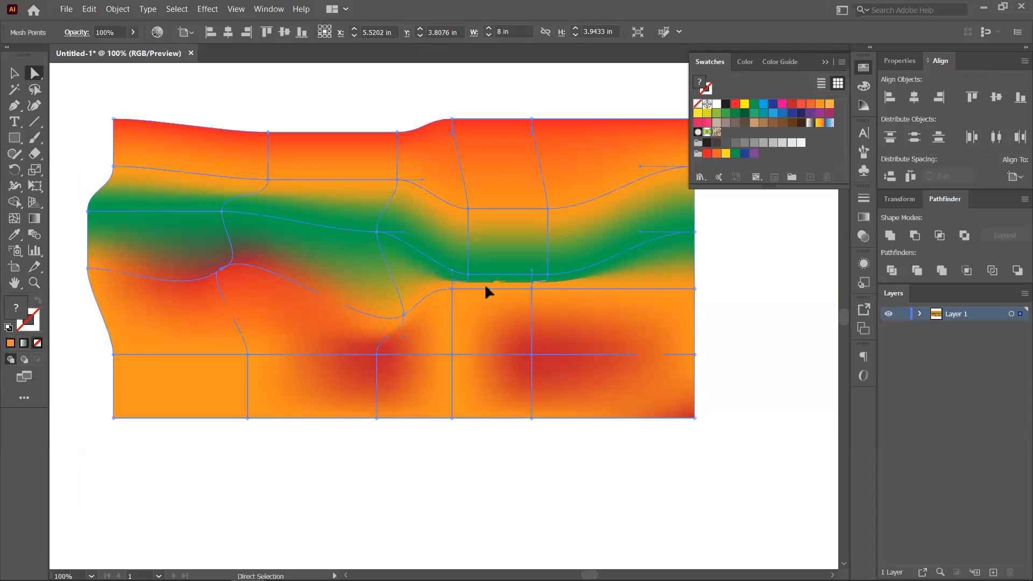
- Reshape the lower half of the mesh by moving interior and right-side points and bending the bottom-left corner's handle outward
{"action": "left_click_drag", "start_coordinate": [455, 355], "coordinate": [462, 393]}
{"action": "left_click_drag", "start_coordinate": [539, 353], "coordinate": [549, 383]}
{"action": "left_click_drag", "start_coordinate": [544, 322], "coordinate": [557, 345]}
{"action": "left_click_drag", "start_coordinate": [547, 405], "coordinate": [552, 367]}
{"action": "left_click_drag", "start_coordinate": [247, 355], "coordinate": [208, 370]}
{"action": "left_click_drag", "start_coordinate": [114, 418], "coordinate": [154, 455]}
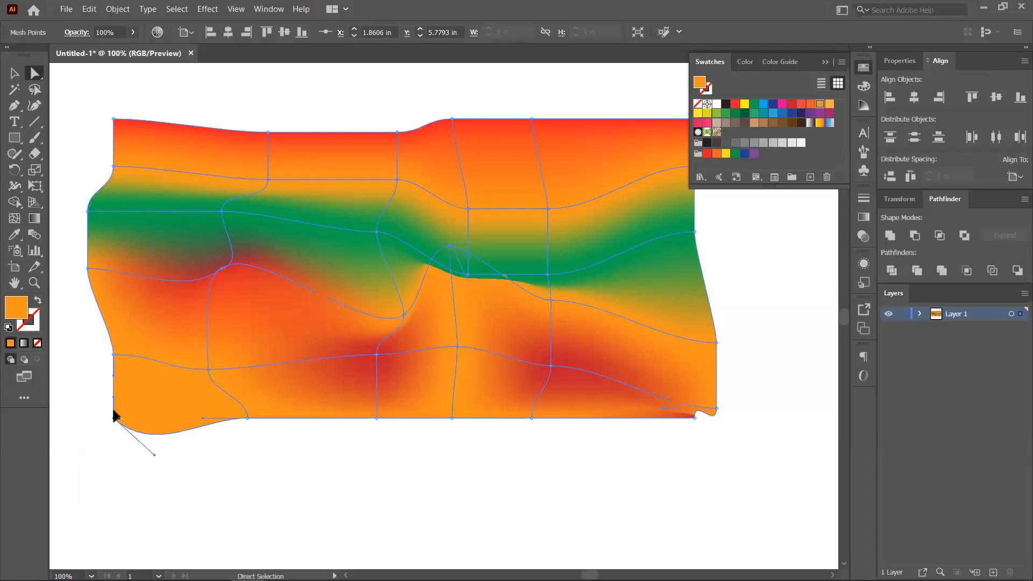
- Round the mesh's bottom-left corner and pull the bottom edge points downward into an irregular wavy outline
{"action": "left_click_drag", "start_coordinate": [114, 397], "coordinate": [76, 380]}
{"action": "mouse_move", "coordinate": [113, 418]}
{"action": "left_mouse_down"}
{"action": "mouse_move", "coordinate": [165, 390]}
{"action": "mouse_move", "coordinate": [107, 432]}
{"action": "left_mouse_up"}
{"action": "left_click_drag", "start_coordinate": [695, 418], "coordinate": [695, 493]}
{"action": "left_click_drag", "start_coordinate": [531, 419], "coordinate": [522, 473]}
{"action": "left_click_drag", "start_coordinate": [448, 418], "coordinate": [422, 446]}
{"action": "left_click_drag", "start_coordinate": [377, 419], "coordinate": [349, 463]}
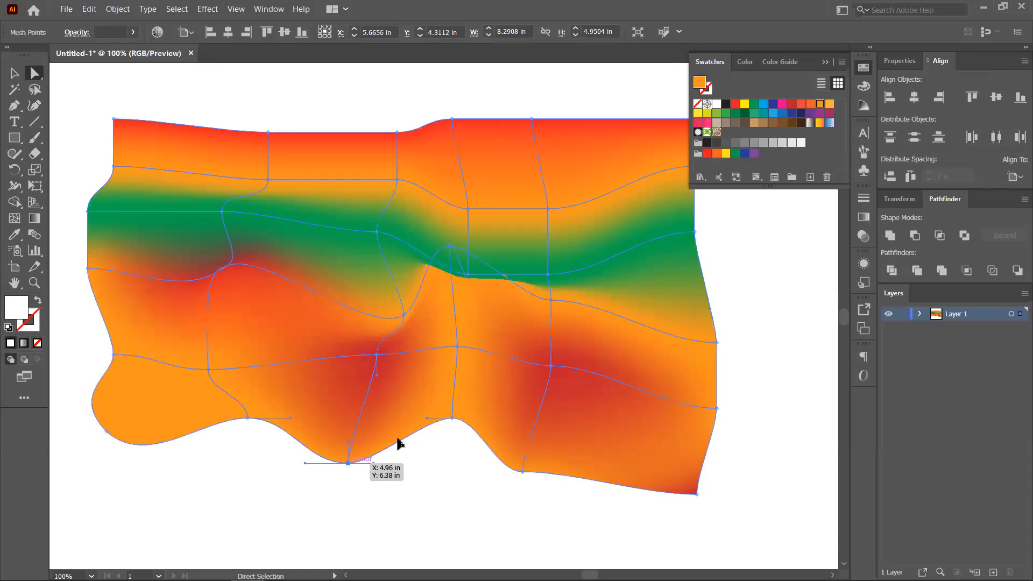
{"action": "left_click_drag", "start_coordinate": [455, 419], "coordinate": [451, 471]}
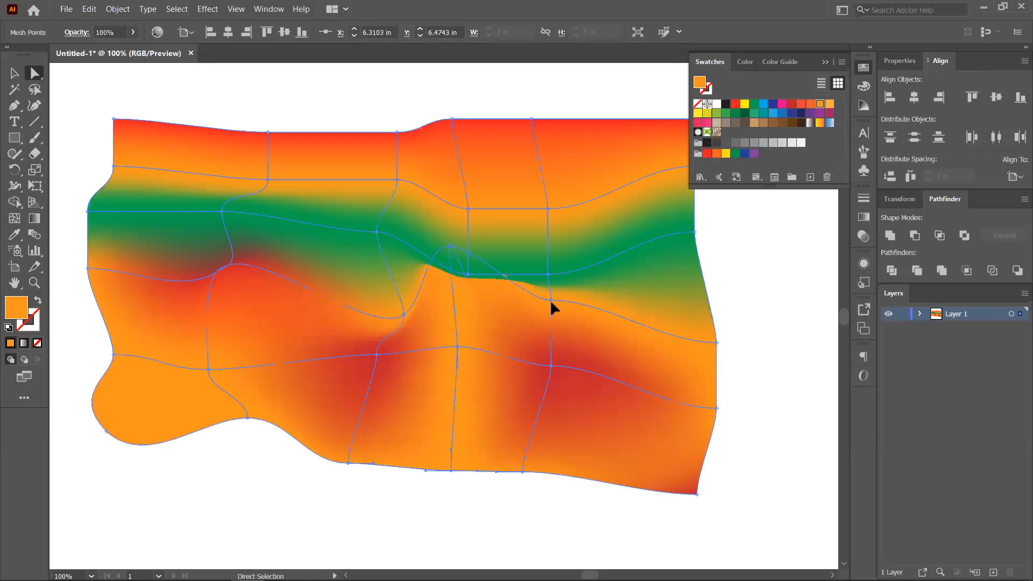
- Raise the mesh points along the top edge to form an uneven, arched upper outline
{"action": "scroll", "coordinate": [516, 269], "scroll_direction": "down", "scroll_amount": 2}
{"action": "left_click_drag", "start_coordinate": [537, 291], "coordinate": [505, 374]}
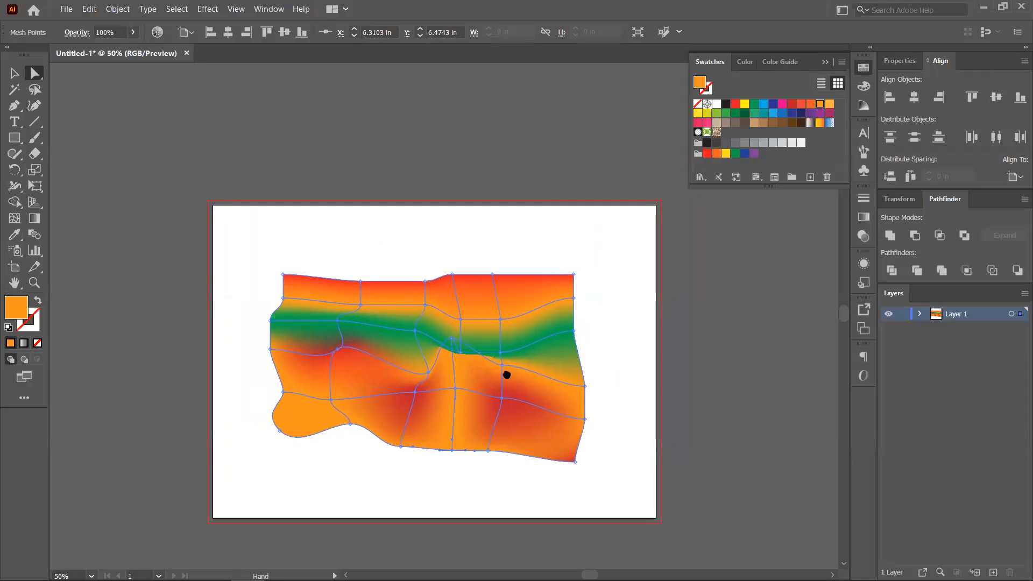
{"action": "left_click_drag", "start_coordinate": [426, 281], "coordinate": [423, 247]}
{"action": "left_click_drag", "start_coordinate": [362, 281], "coordinate": [343, 259]}
{"action": "left_click_drag", "start_coordinate": [450, 278], "coordinate": [553, 248]}
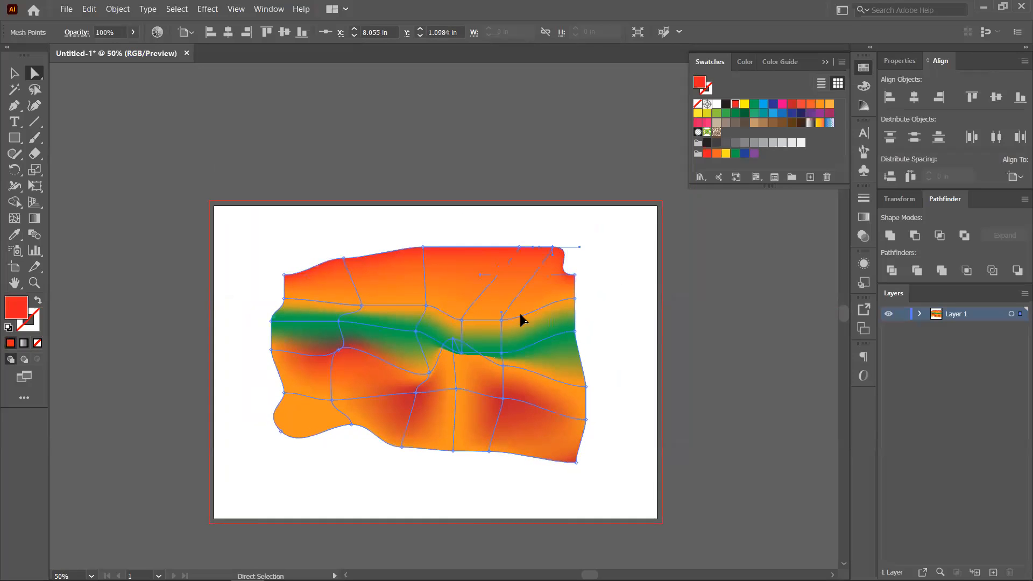
- Move interior mesh points to raise the green band's center and distort the colors below it
{"action": "left_click_drag", "start_coordinate": [453, 346], "coordinate": [465, 321]}
{"action": "left_click_drag", "start_coordinate": [470, 368], "coordinate": [474, 385]}
{"action": "left_click_drag", "start_coordinate": [346, 366], "coordinate": [346, 380]}
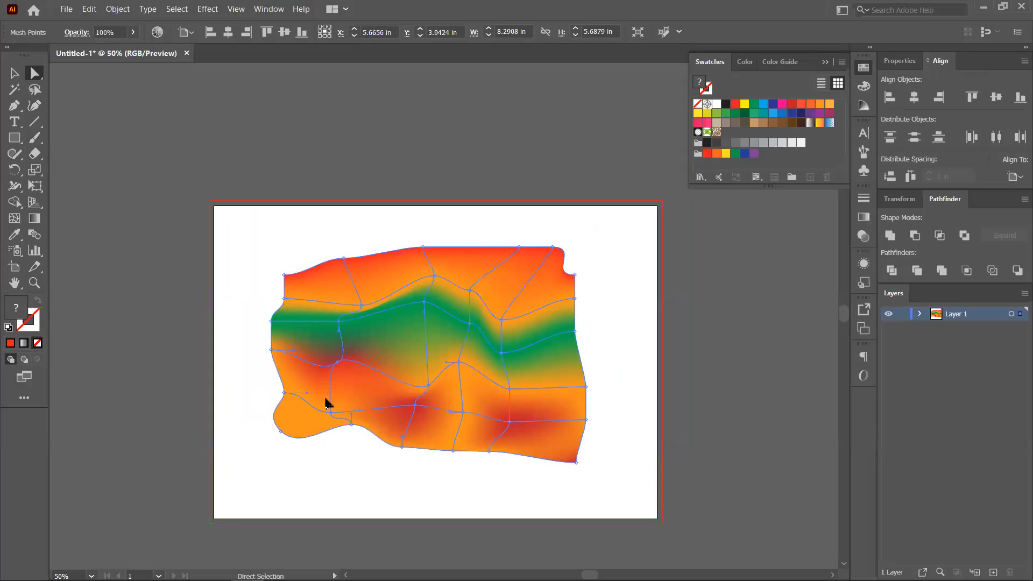
- Delete the whole gradient mesh artwork, leaving the artboard empty
{"action": "left_click_drag", "start_coordinate": [516, 338], "coordinate": [448, 322]}
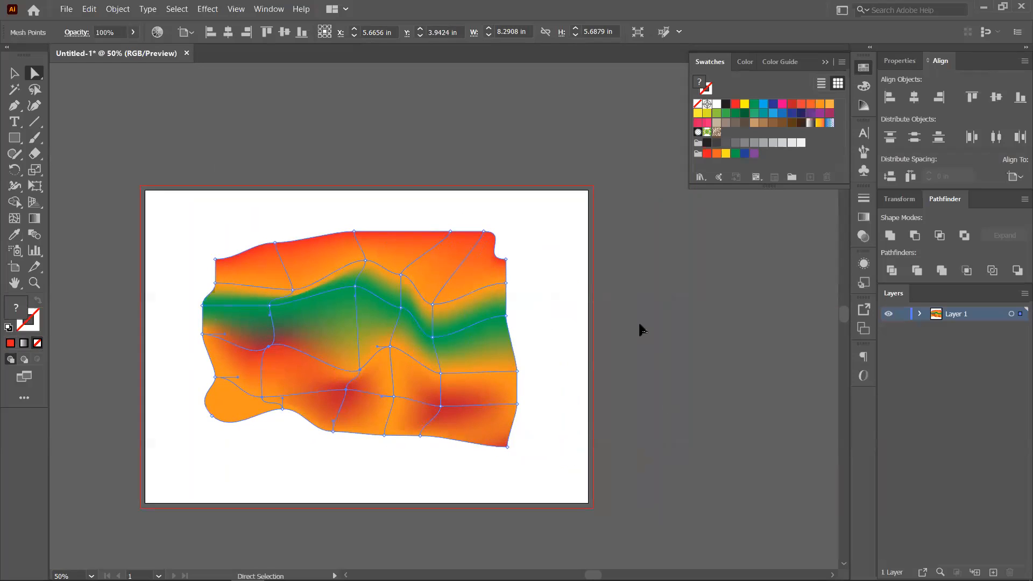
{"action": "key", "text": "Delete"}
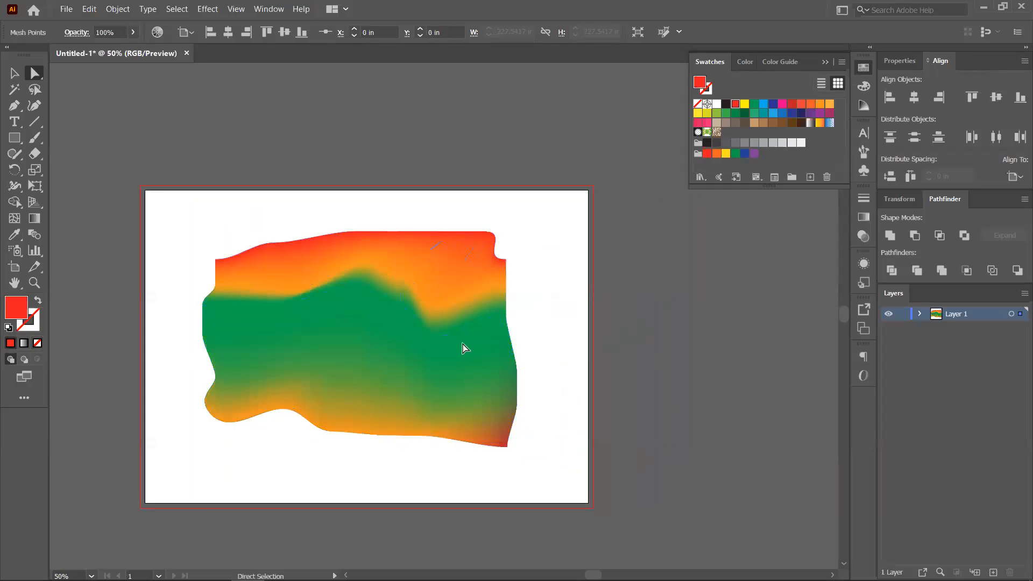
{"action": "left_click", "coordinate": [367, 315]}
{"action": "left_click_drag", "start_coordinate": [182, 211], "coordinate": [596, 539]}
{"action": "key", "text": "Delete"}
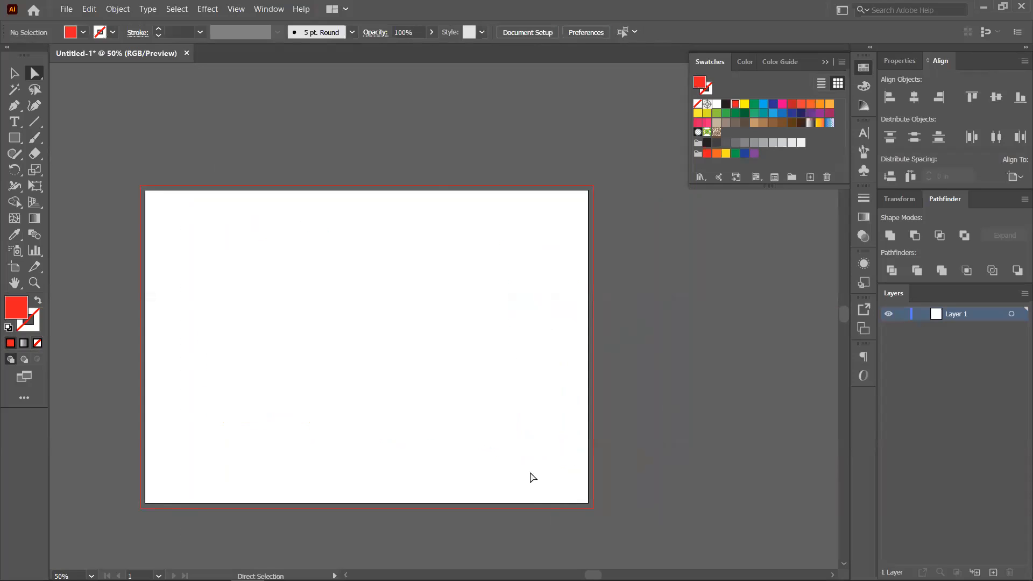
- Draw a tall red ellipse with the Ellipse tool and move it to the left half of the artboard
{"action": "left_click", "coordinate": [16, 73]}
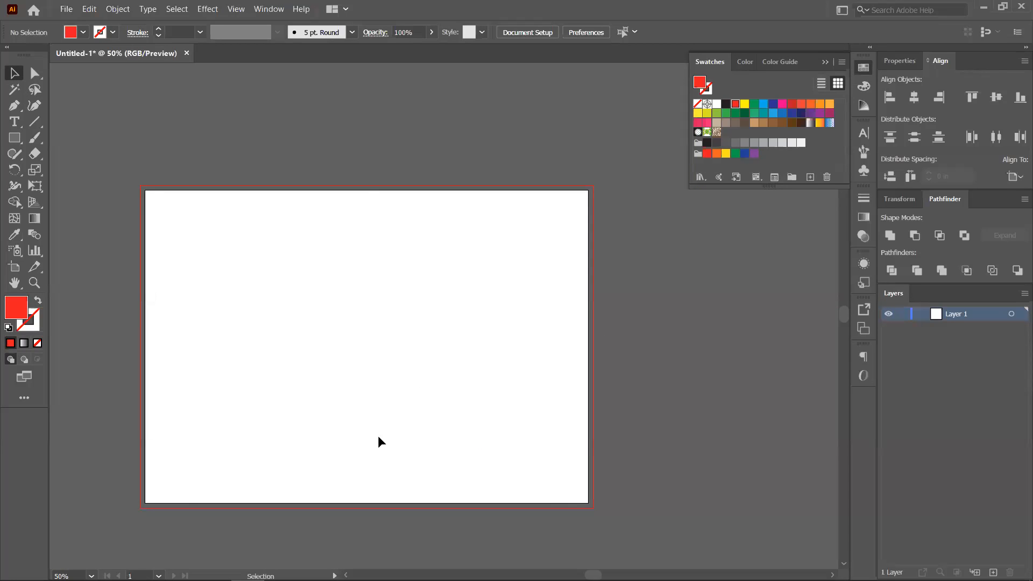
{"action": "left_click", "coordinate": [15, 138]}
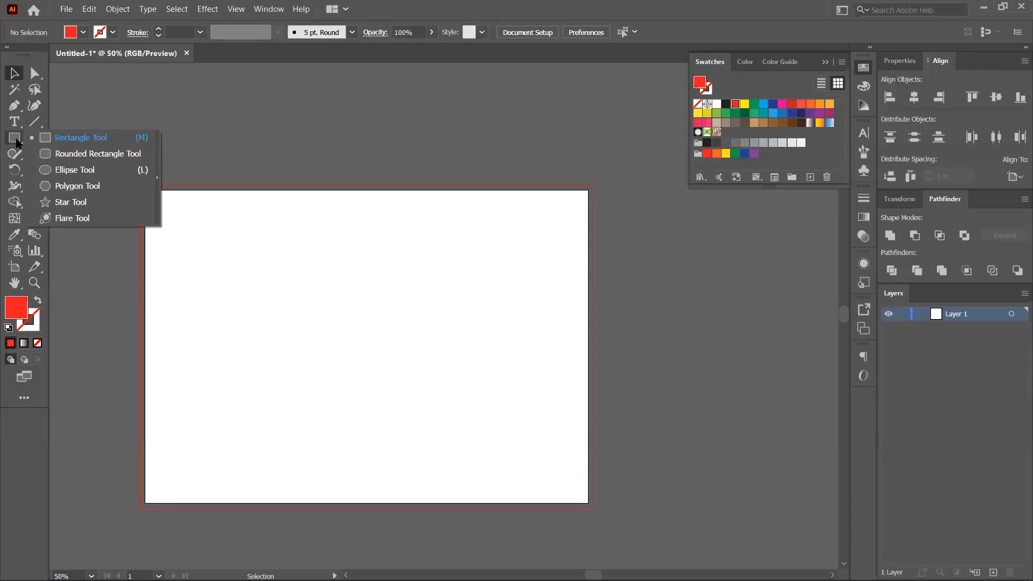
{"action": "left_click", "coordinate": [80, 171]}
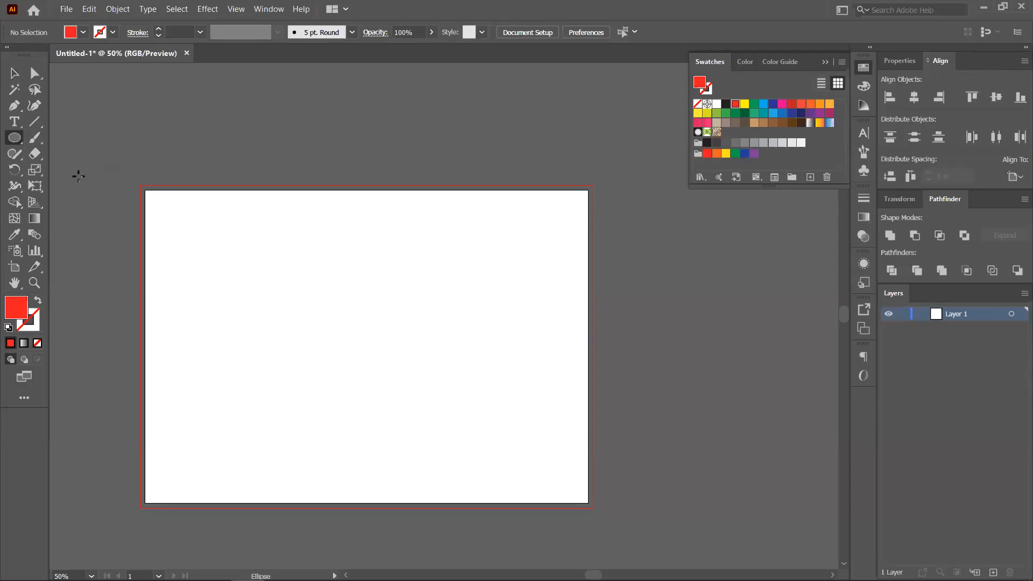
{"action": "scroll", "coordinate": [238, 319], "scroll_direction": "right", "scroll_amount": 1}
{"action": "left_click_drag", "start_coordinate": [321, 349], "coordinate": [322, 281]}
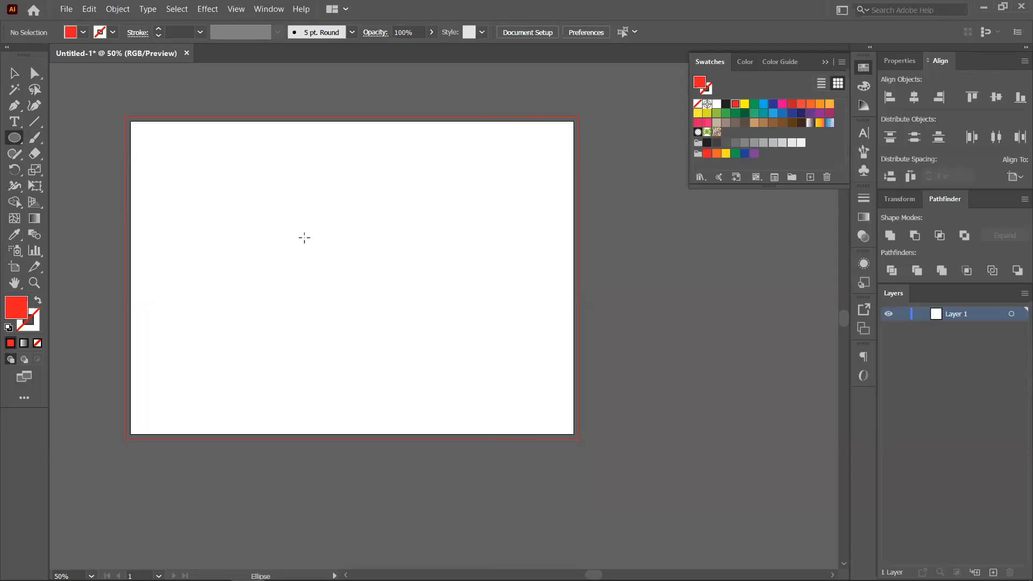
{"action": "left_click_drag", "start_coordinate": [310, 183], "coordinate": [464, 435]}
{"action": "left_click", "coordinate": [12, 75]}
{"action": "left_click_drag", "start_coordinate": [378, 249], "coordinate": [299, 208]}
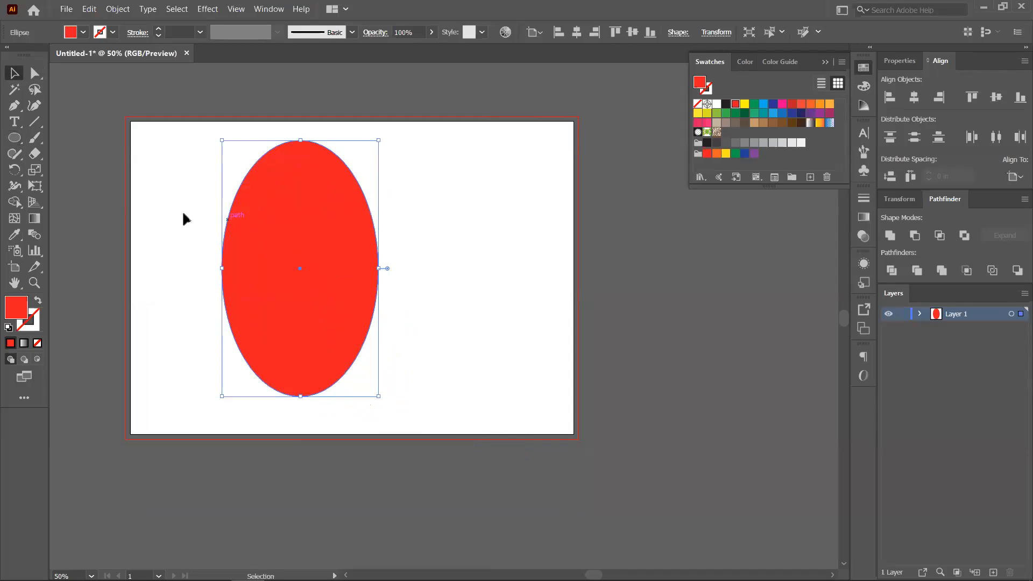
- Move the ellipse's right anchor inward, bend its lower handle to form a concave curve, and shift the left anchor slightly outward
{"action": "left_click", "coordinate": [35, 74]}
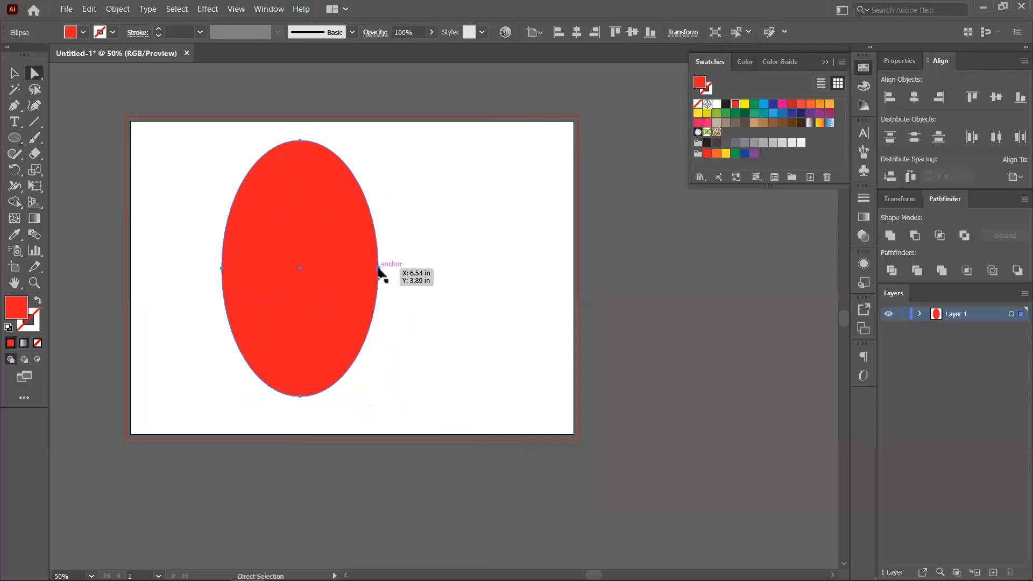
{"action": "left_click", "coordinate": [378, 269]}
{"action": "mouse_move", "coordinate": [379, 272]}
{"action": "left_mouse_down"}
{"action": "mouse_move", "coordinate": [383, 251]}
{"action": "mouse_move", "coordinate": [368, 243]}
{"action": "mouse_move", "coordinate": [368, 278]}
{"action": "mouse_move", "coordinate": [368, 269]}
{"action": "left_mouse_up"}
{"action": "left_click_drag", "start_coordinate": [368, 336], "coordinate": [325, 352]}
{"action": "left_click_drag", "start_coordinate": [369, 265], "coordinate": [352, 277]}
{"action": "left_click_drag", "start_coordinate": [222, 268], "coordinate": [208, 269]}
- Lengthen both handles of the top anchor, raise the bottom anchor slightly, and adjust the curve handle on the right side
{"action": "left_click", "coordinate": [300, 142]}
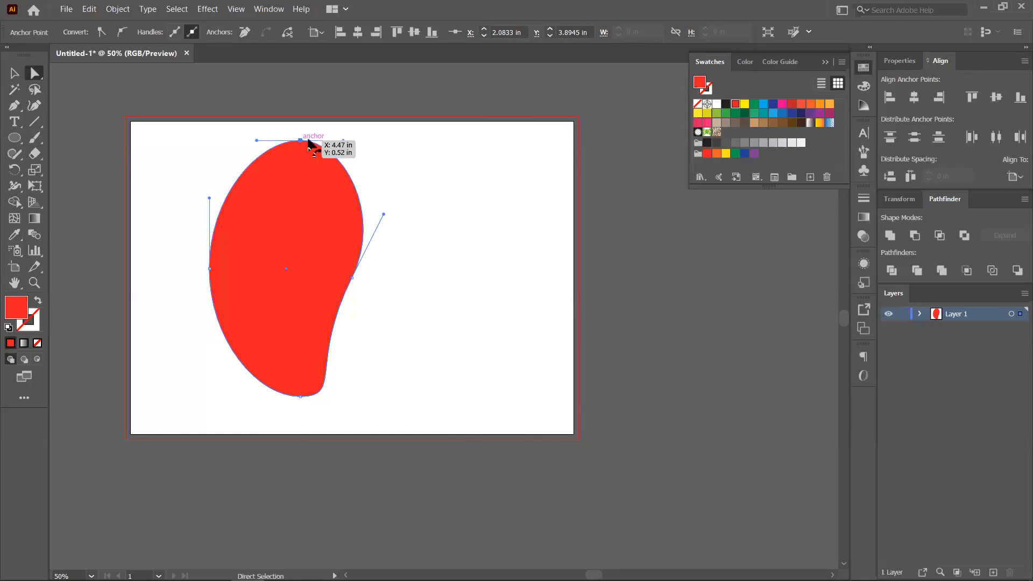
{"action": "left_click_drag", "start_coordinate": [342, 141], "coordinate": [376, 143]}
{"action": "left_click_drag", "start_coordinate": [256, 139], "coordinate": [236, 136]}
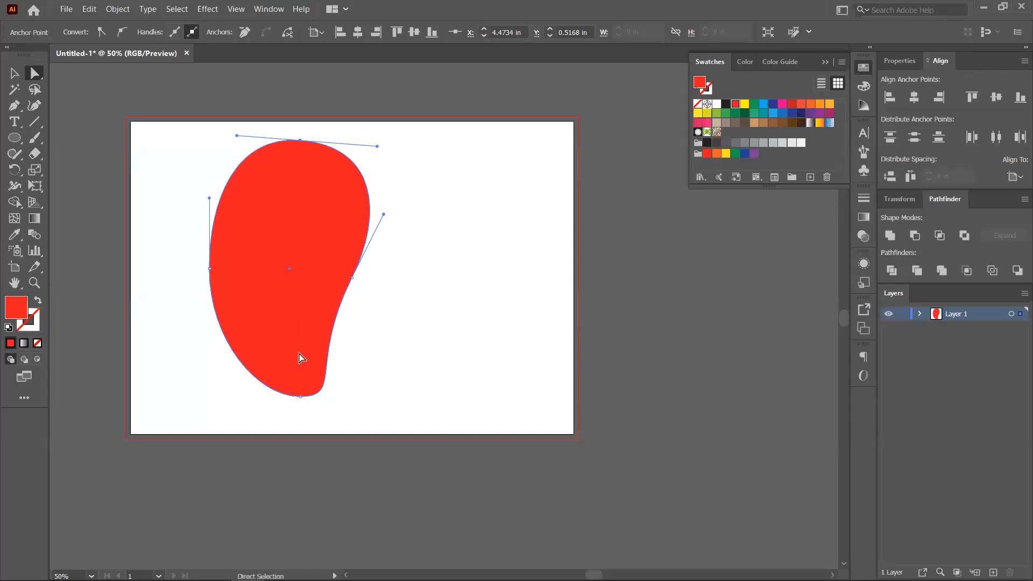
{"action": "left_click_drag", "start_coordinate": [301, 397], "coordinate": [300, 382]}
{"action": "key", "text": "ctrl+z"}
{"action": "key", "text": "ctrl+z"}
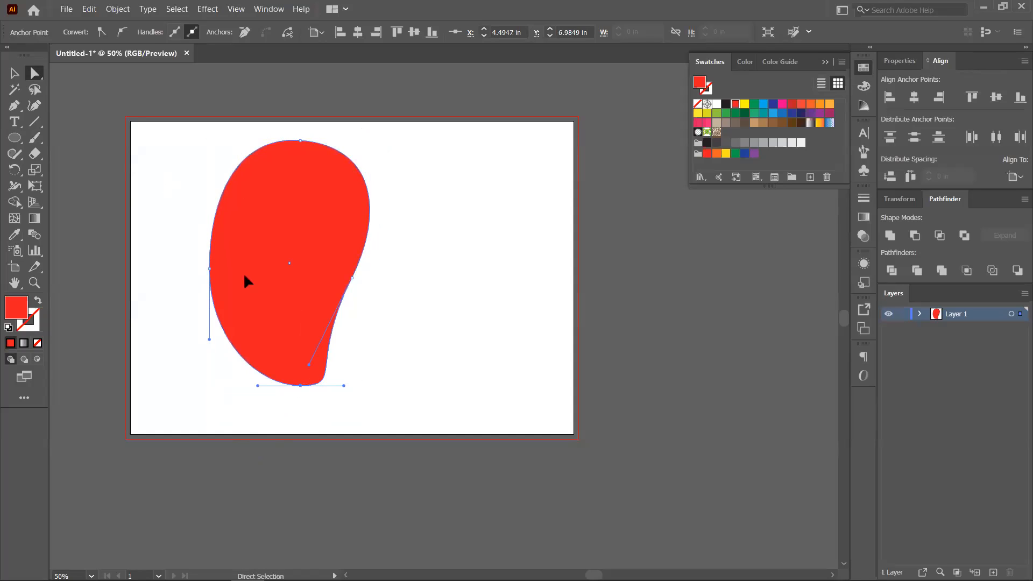
{"action": "left_click_drag", "start_coordinate": [300, 387], "coordinate": [305, 353]}
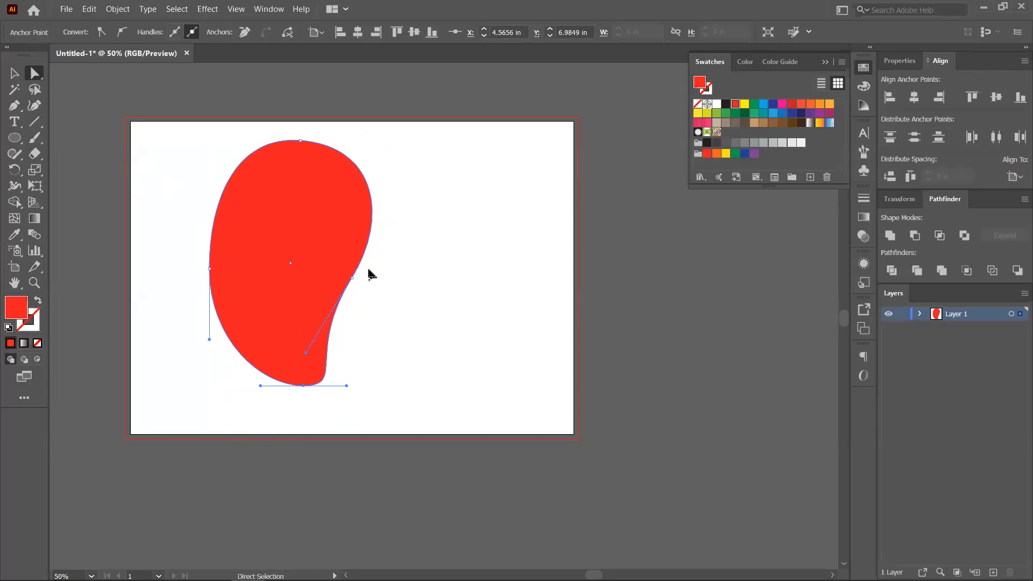
- Move the reshaped red shape to the center of the artboard with the Selection tool
{"action": "left_click", "coordinate": [14, 73]}
{"action": "left_click_drag", "start_coordinate": [300, 269], "coordinate": [356, 284]}
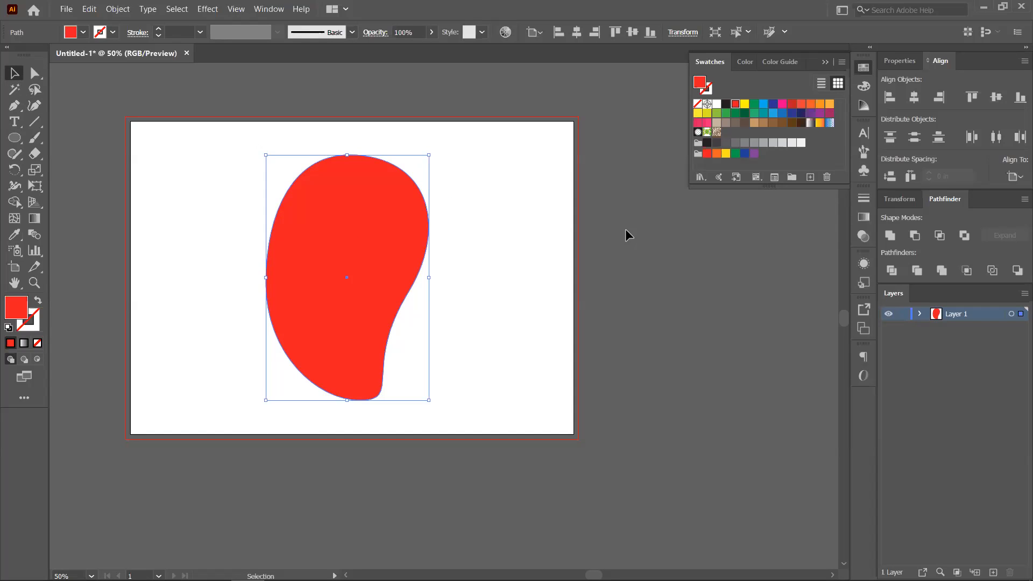
{"action": "left_click", "coordinate": [496, 246]}
{"action": "left_click_drag", "start_coordinate": [338, 215], "coordinate": [397, 237]}
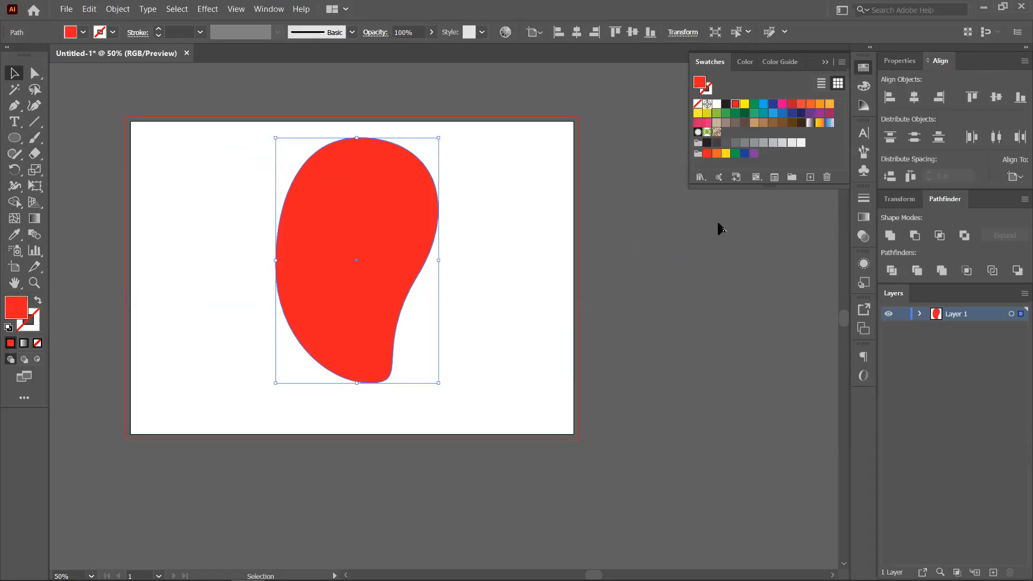
- Try medium, light and dark green swatches on the shape, and set its fill to the muted green 1A5B3B
{"action": "left_click", "coordinate": [726, 113]}
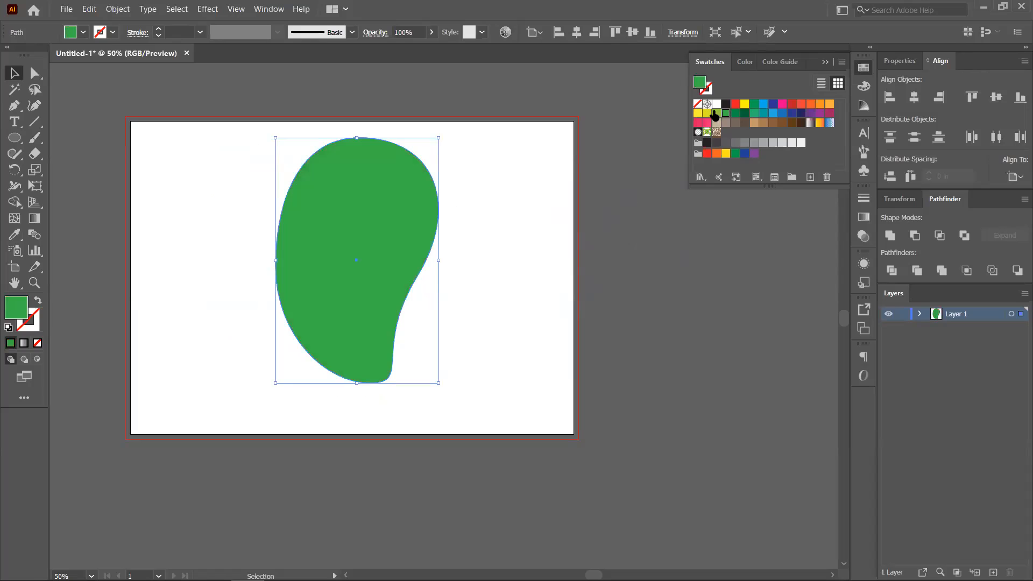
{"action": "left_click", "coordinate": [717, 113]}
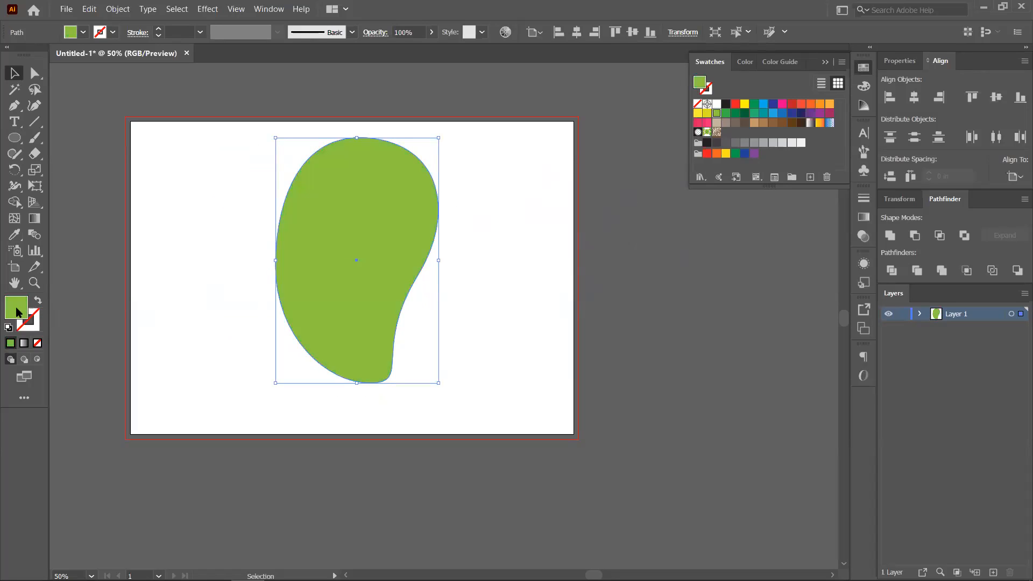
{"action": "left_click", "coordinate": [745, 114]}
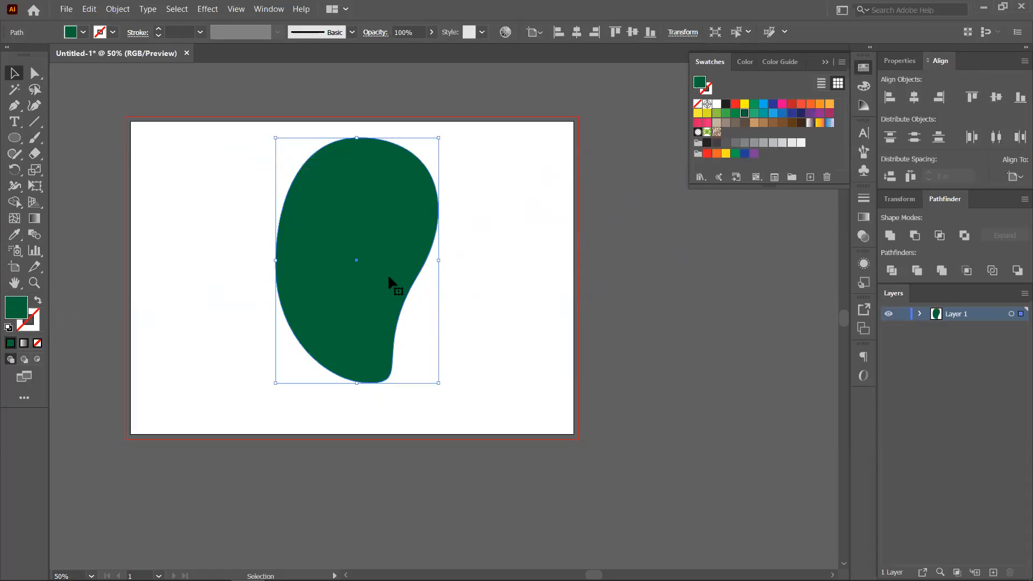
{"action": "double_click", "coordinate": [16, 308]}
{"action": "left_click", "coordinate": [481, 293]}
{"action": "left_click", "coordinate": [670, 187]}
{"action": "left_click", "coordinate": [510, 276]}
- Choose a darker, yellower green as the fill color with no object selected
{"action": "double_click", "coordinate": [15, 311]}
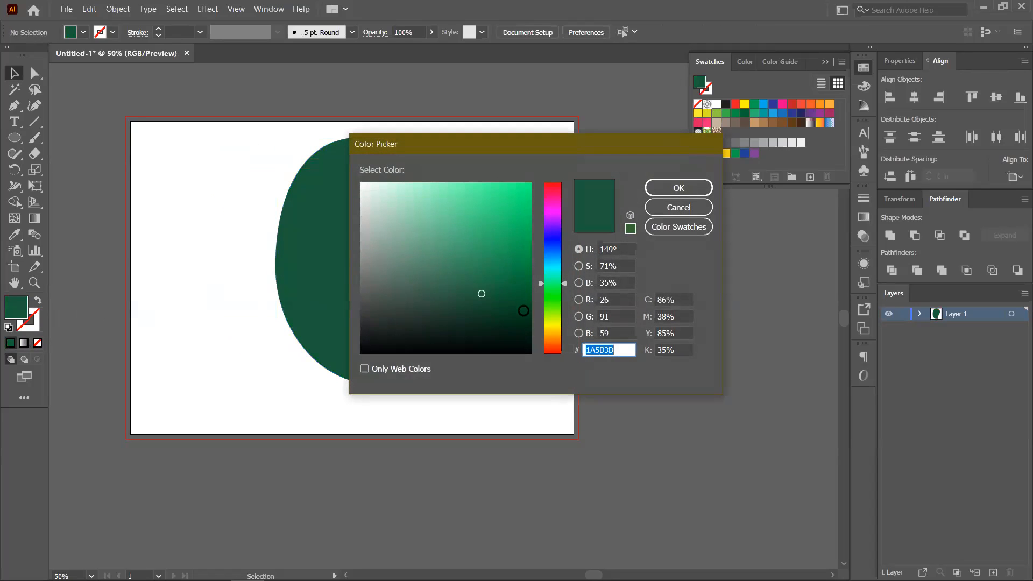
{"action": "left_click_drag", "start_coordinate": [553, 284], "coordinate": [554, 297]}
{"action": "left_click", "coordinate": [502, 291]}
{"action": "left_click", "coordinate": [665, 194]}
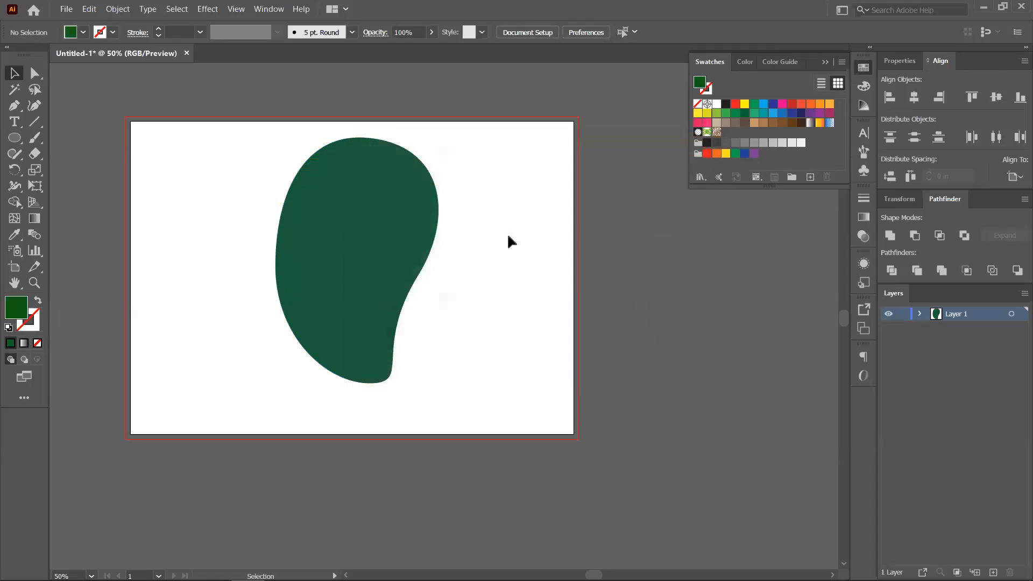
- Select the shape and set its fill to a deep forest green, about 0C541F
{"action": "left_click", "coordinate": [374, 272]}
{"action": "double_click", "coordinate": [15, 311]}
{"action": "left_click", "coordinate": [550, 287]}
{"action": "left_click", "coordinate": [508, 295]}
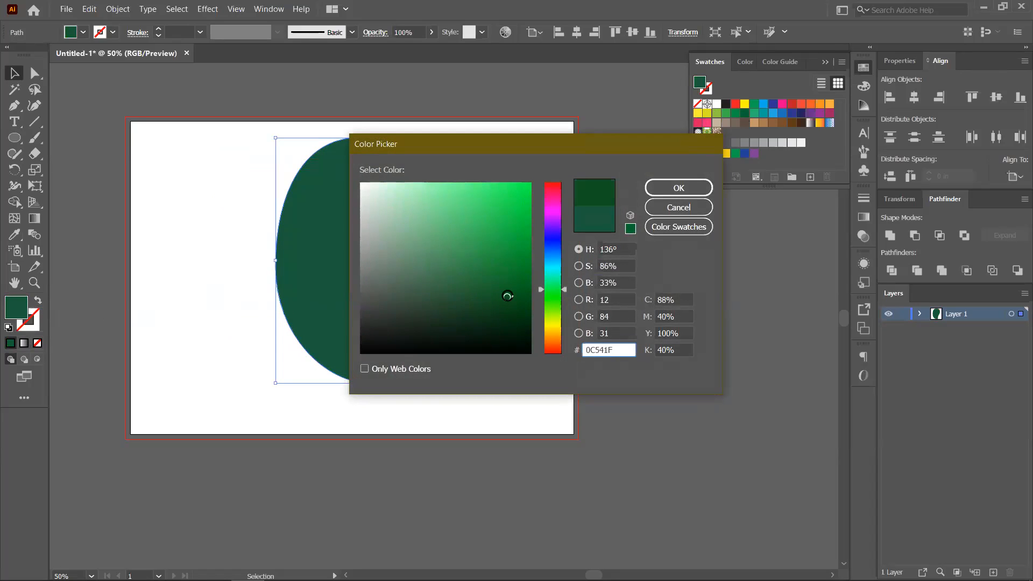
{"action": "left_click", "coordinate": [675, 188]}
- Shift the green shape slightly down and to the left, and widen it a little on its left side
{"action": "left_click_drag", "start_coordinate": [412, 241], "coordinate": [396, 255]}
{"action": "left_click_drag", "start_coordinate": [260, 275], "coordinate": [256, 275]}
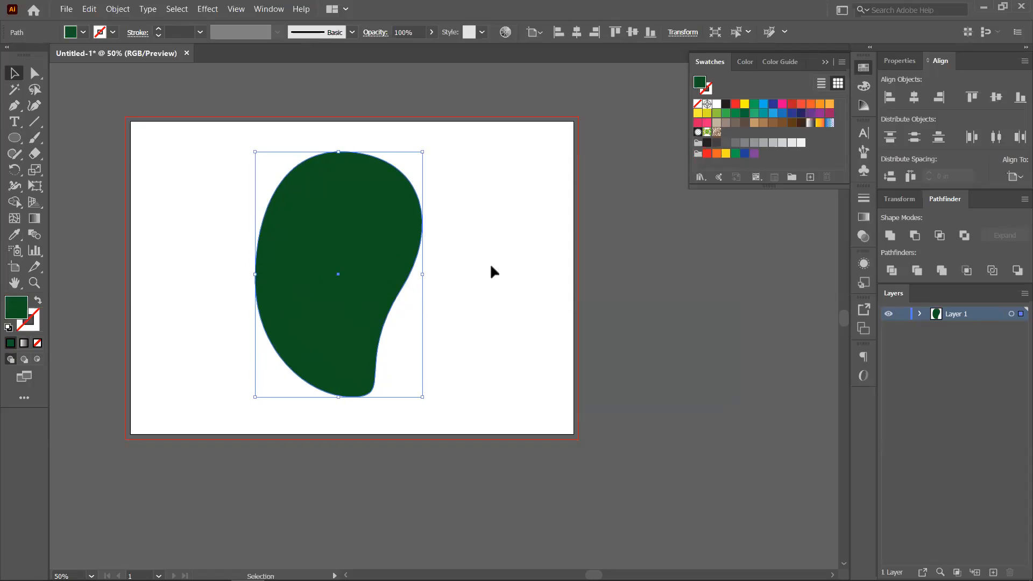
- Use the Mesh tool to add a mesh point at the shape's center and another vertical mesh line near its right edge
{"action": "left_click", "coordinate": [490, 263]}
{"action": "left_click", "coordinate": [387, 219]}
{"action": "left_click", "coordinate": [15, 218]}
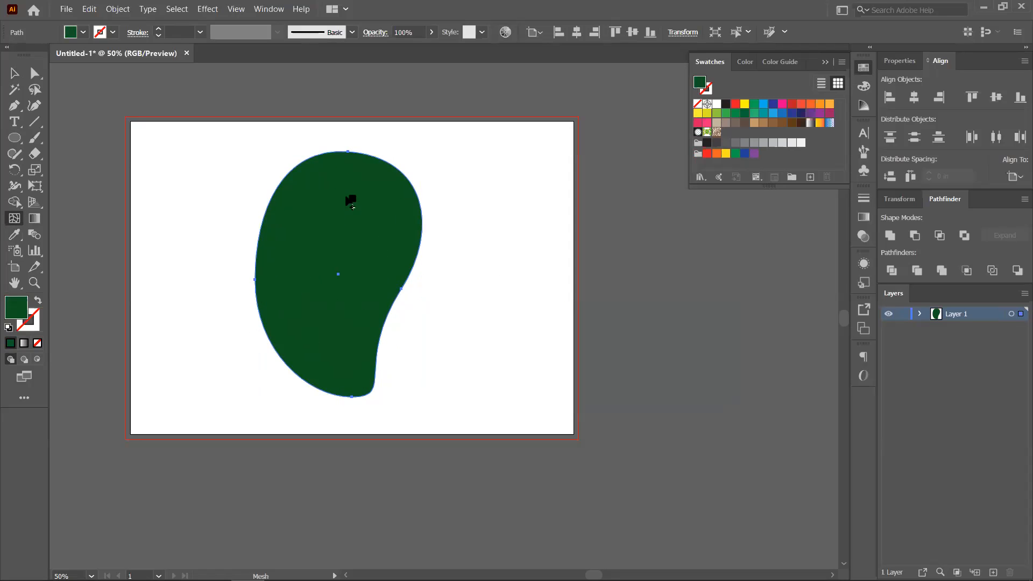
{"action": "left_click", "coordinate": [340, 276]}
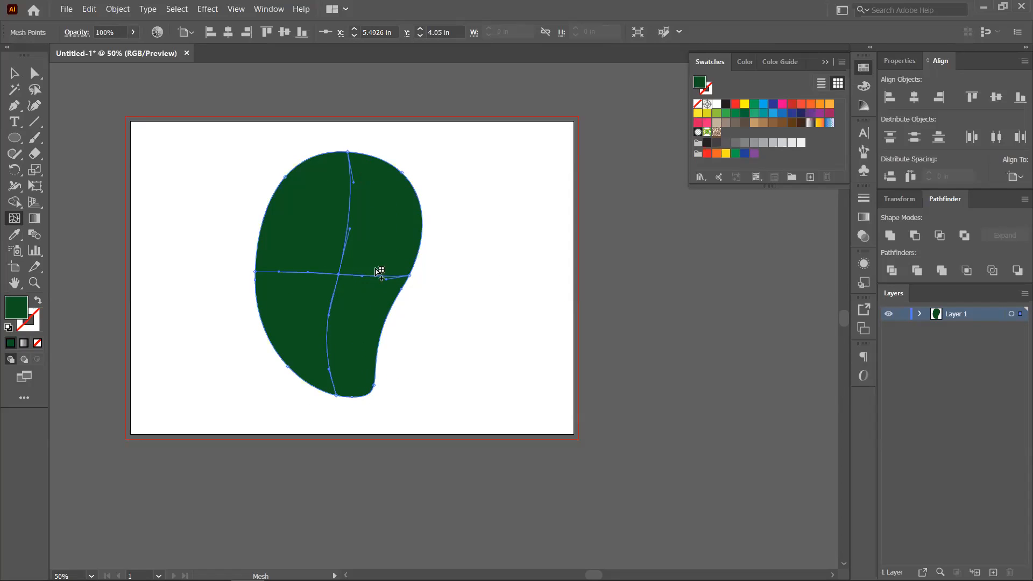
{"action": "left_click", "coordinate": [385, 251]}
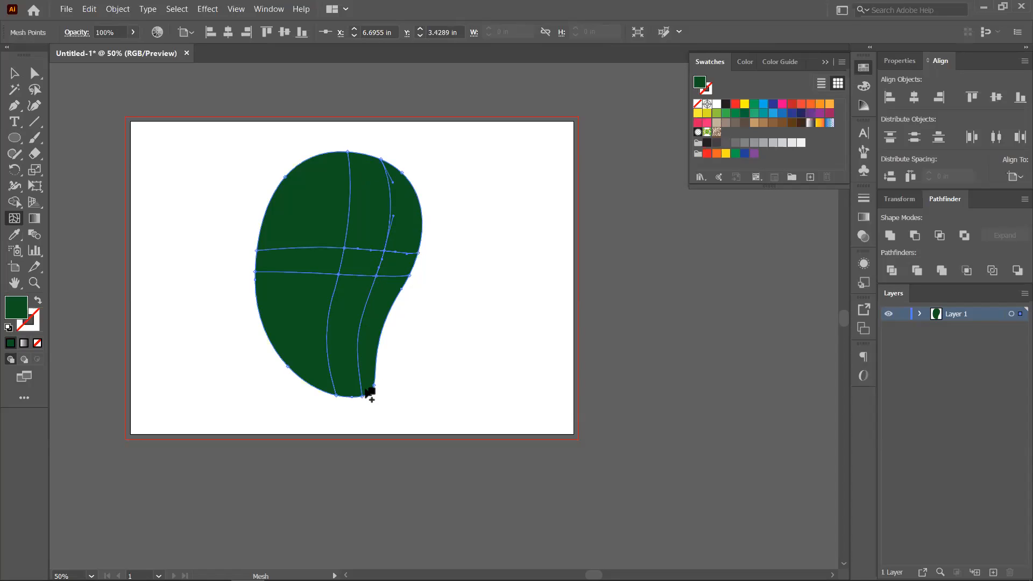
{"action": "key", "text": "ctrl+z"}
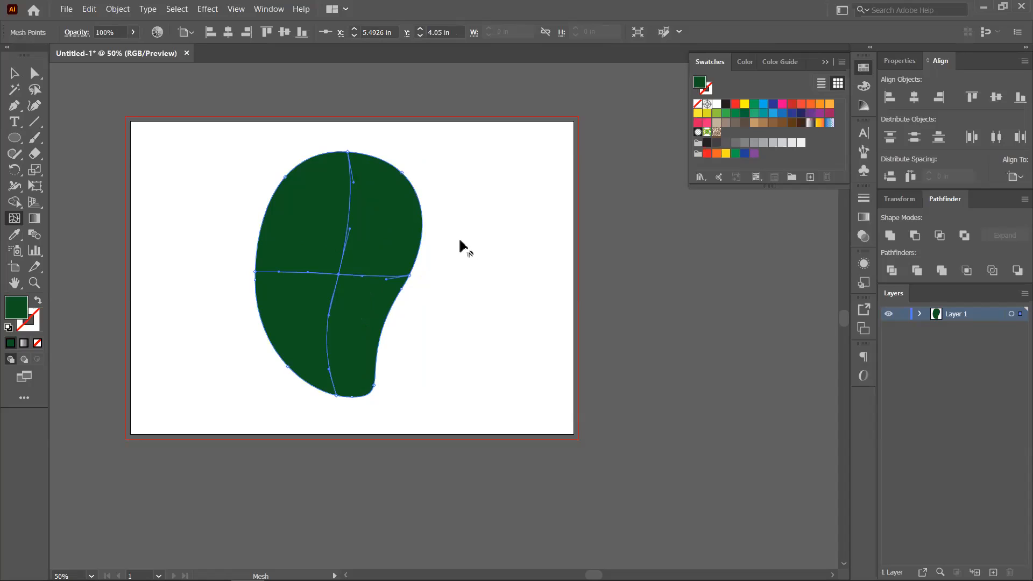
{"action": "left_click", "coordinate": [387, 277]}
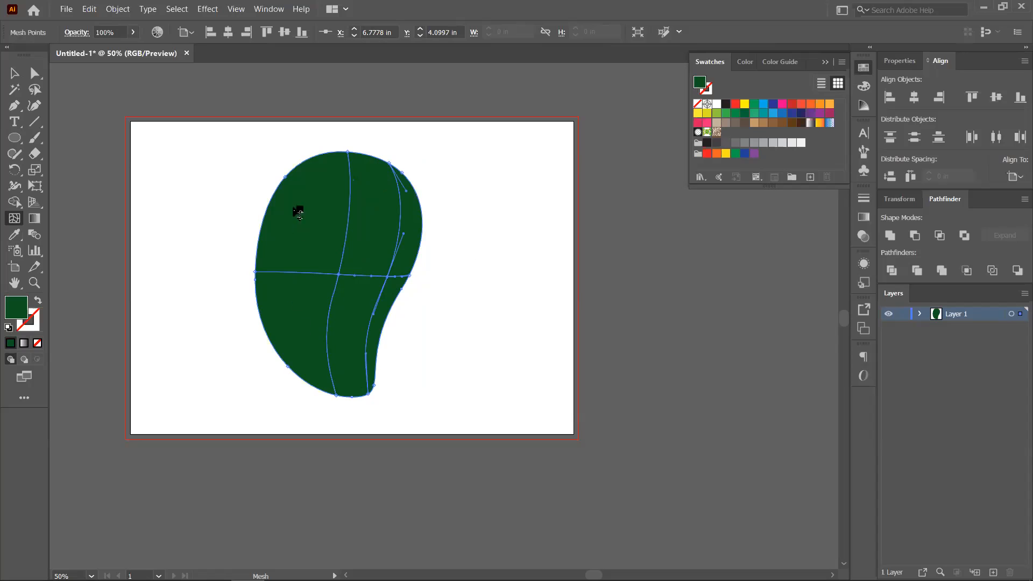
- Add a vertical mesh line near the shape's left edge and horizontal mesh lines across its upper and lower parts
{"action": "left_click", "coordinate": [276, 272]}
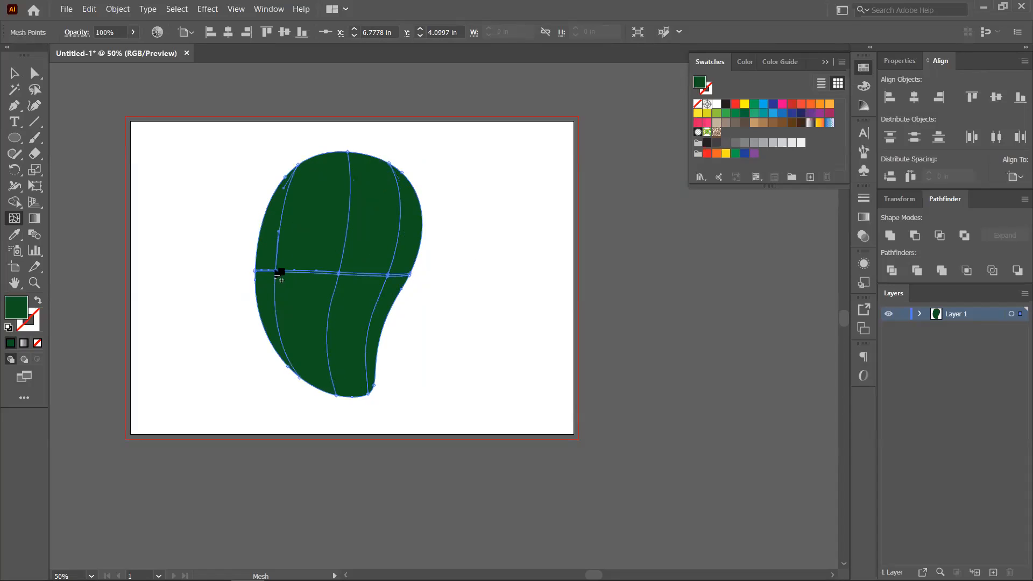
{"action": "key", "text": "ctrl+z"}
{"action": "left_click", "coordinate": [276, 272]}
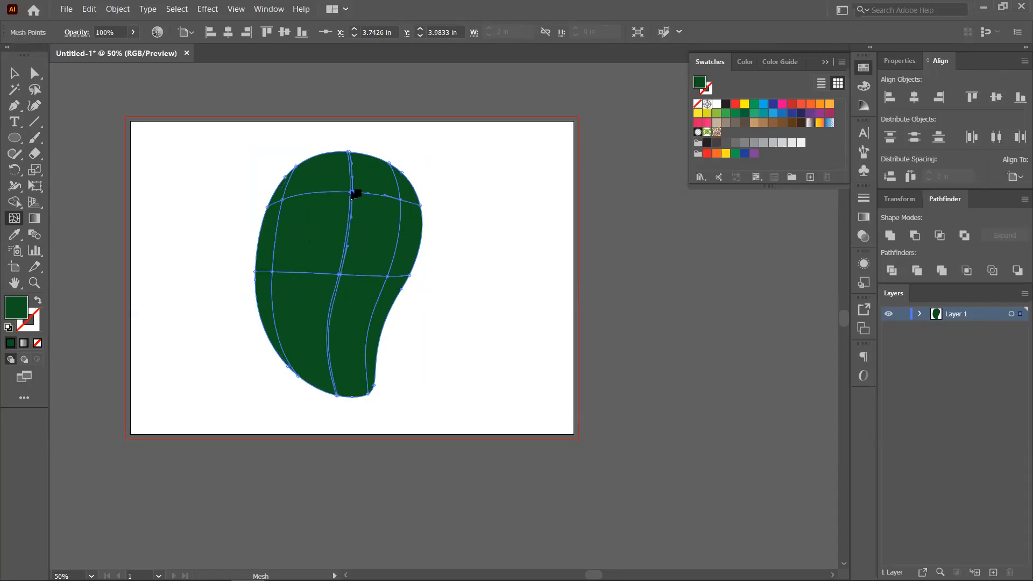
{"action": "left_click", "coordinate": [350, 191]}
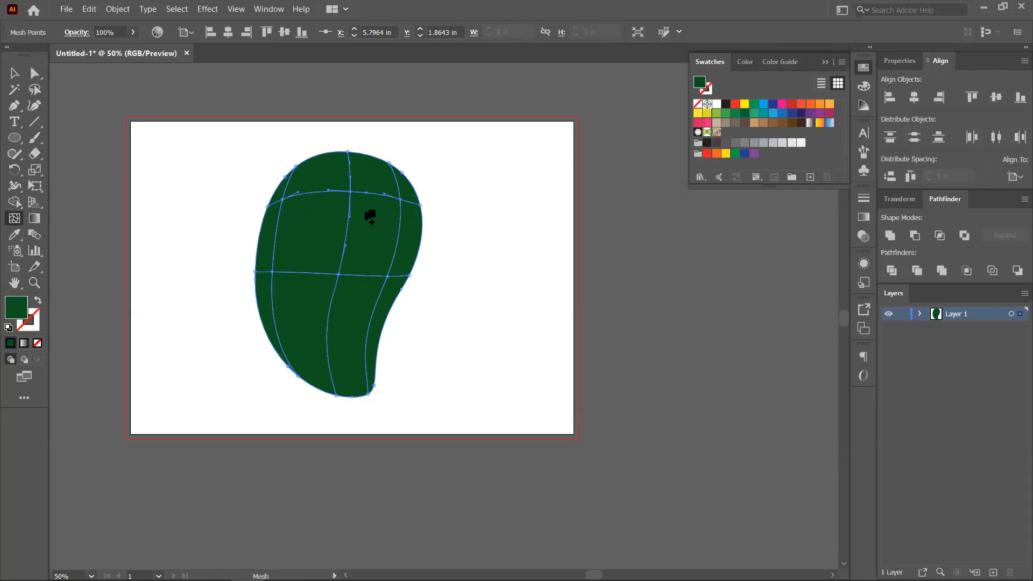
{"action": "left_click", "coordinate": [330, 372]}
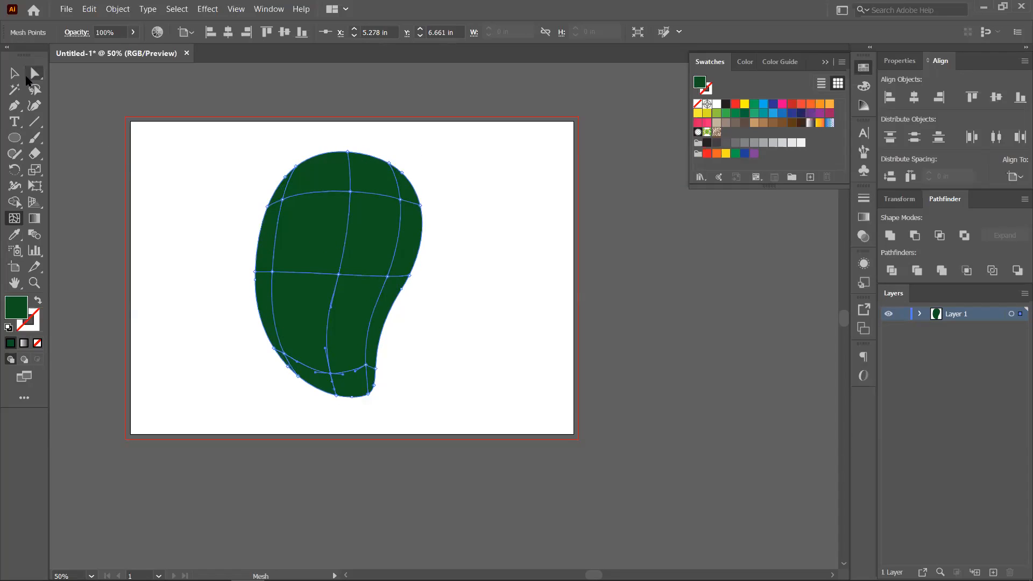
- Try to select the mesh points along the shape's left side with a Direct Selection marquee at 66.67% zoom
{"action": "left_click", "coordinate": [36, 74]}
{"action": "key", "text": "ctrl+equal"}
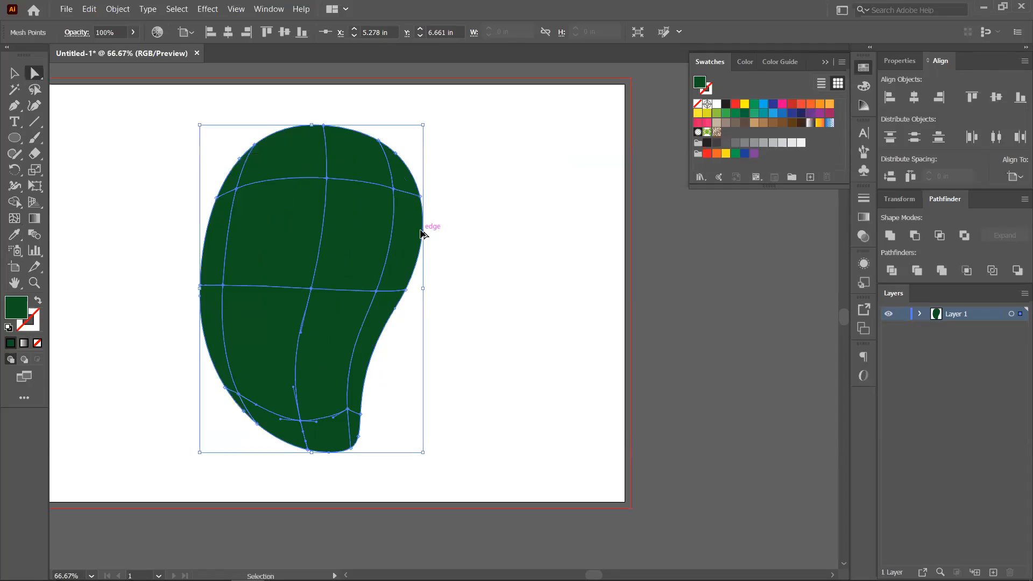
{"action": "left_click", "coordinate": [450, 261], "text": "ctrl"}
{"action": "left_click_drag", "start_coordinate": [454, 231], "coordinate": [505, 280]}
{"action": "left_click", "coordinate": [497, 264], "text": "ctrl+alt"}
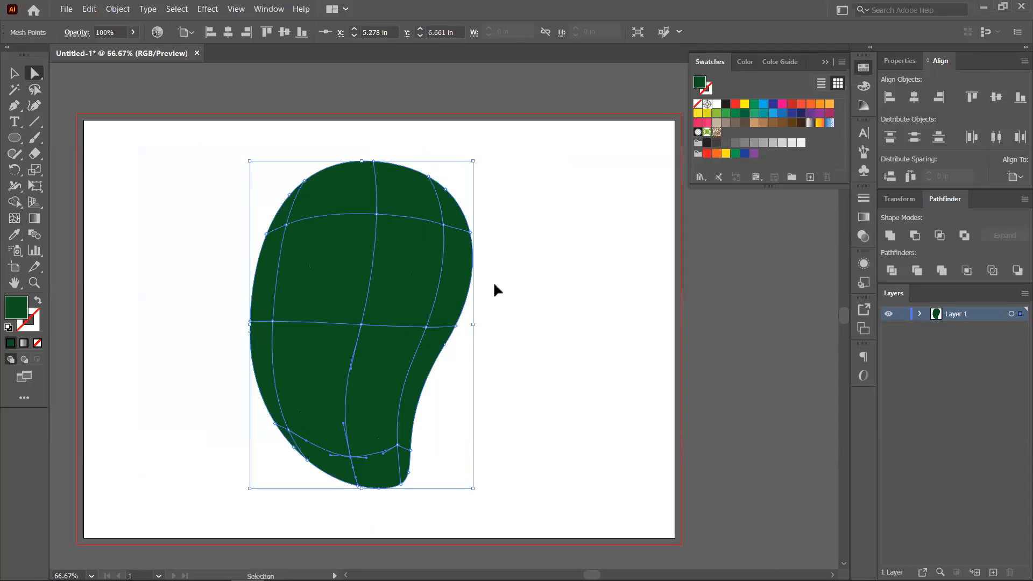
{"action": "left_click", "coordinate": [575, 277]}
{"action": "left_click", "coordinate": [348, 228]}
{"action": "left_click", "coordinate": [295, 177]}
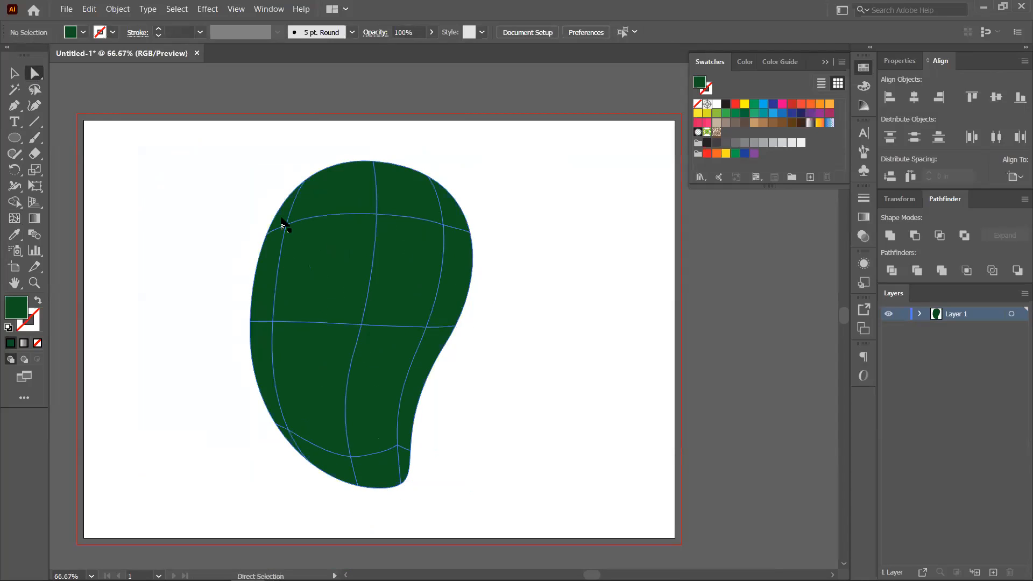
{"action": "left_click_drag", "start_coordinate": [256, 173], "coordinate": [297, 459]}
{"action": "left_click", "coordinate": [229, 280]}
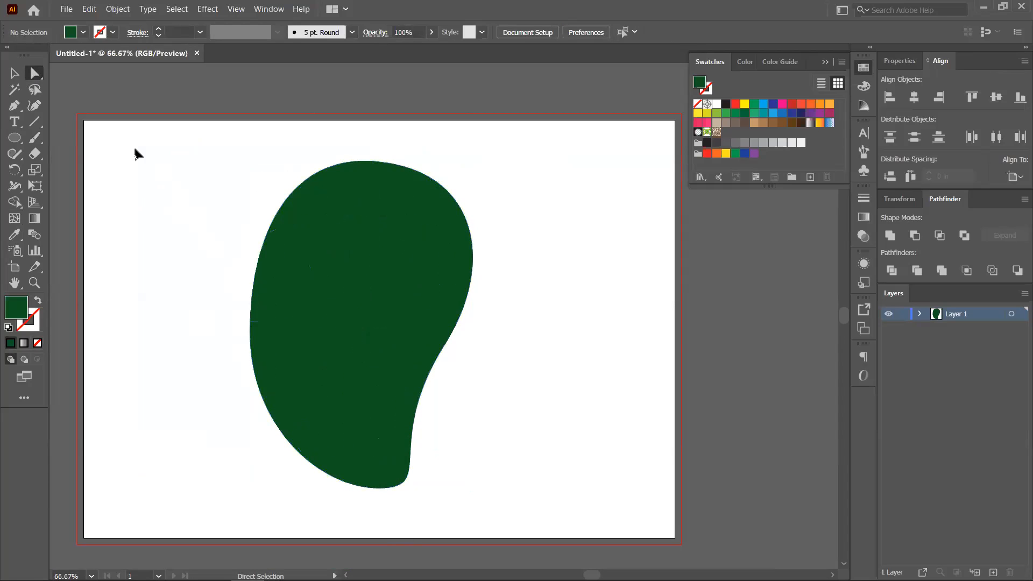
- Select the outer mesh points along the shape's left side and bottom edge with the Lasso tool
{"action": "left_click", "coordinate": [39, 93]}
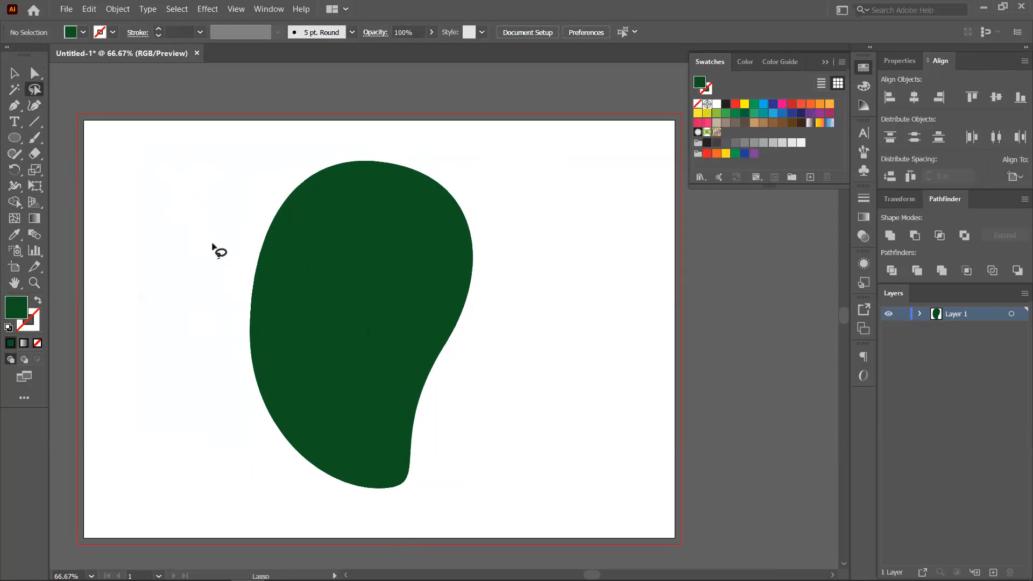
{"action": "key", "text": "ctrl"}
{"action": "left_click", "coordinate": [327, 213], "text": "ctrl"}
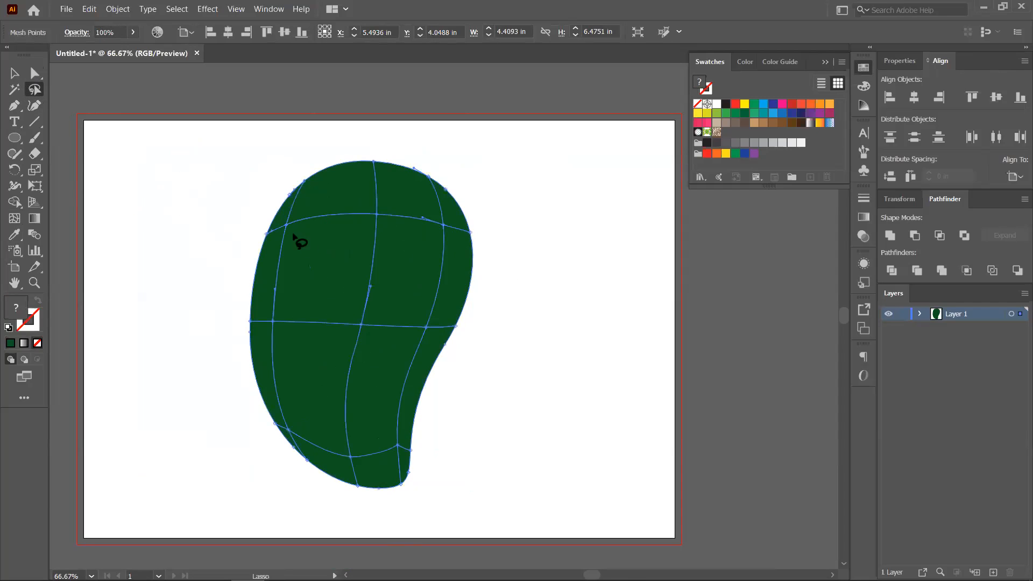
{"action": "mouse_move", "coordinate": [251, 168]}
{"action": "left_mouse_down"}
{"action": "mouse_move", "coordinate": [313, 166]}
{"action": "mouse_move", "coordinate": [284, 323]}
{"action": "mouse_move", "coordinate": [289, 398]}
{"action": "mouse_move", "coordinate": [319, 466]}
{"action": "mouse_move", "coordinate": [358, 482]}
{"action": "mouse_move", "coordinate": [357, 493]}
{"action": "mouse_move", "coordinate": [247, 449]}
{"action": "mouse_move", "coordinate": [224, 227]}
{"action": "mouse_move", "coordinate": [254, 171]}
{"action": "left_mouse_up"}
{"action": "mouse_move", "coordinate": [415, 500]}
{"action": "left_mouse_down"}
{"action": "mouse_move", "coordinate": [328, 501]}
{"action": "mouse_move", "coordinate": [273, 463]}
{"action": "mouse_move", "coordinate": [222, 344]}
{"action": "mouse_move", "coordinate": [213, 260]}
{"action": "mouse_move", "coordinate": [242, 188]}
{"action": "mouse_move", "coordinate": [279, 145]}
{"action": "mouse_move", "coordinate": [328, 133]}
{"action": "mouse_move", "coordinate": [383, 162]}
{"action": "mouse_move", "coordinate": [310, 201]}
{"action": "mouse_move", "coordinate": [289, 258]}
{"action": "mouse_move", "coordinate": [286, 387]}
{"action": "mouse_move", "coordinate": [325, 459]}
{"action": "mouse_move", "coordinate": [423, 480]}
{"action": "mouse_move", "coordinate": [431, 498]}
{"action": "mouse_move", "coordinate": [389, 494]}
{"action": "left_mouse_up"}
{"action": "left_click", "coordinate": [34, 73]}
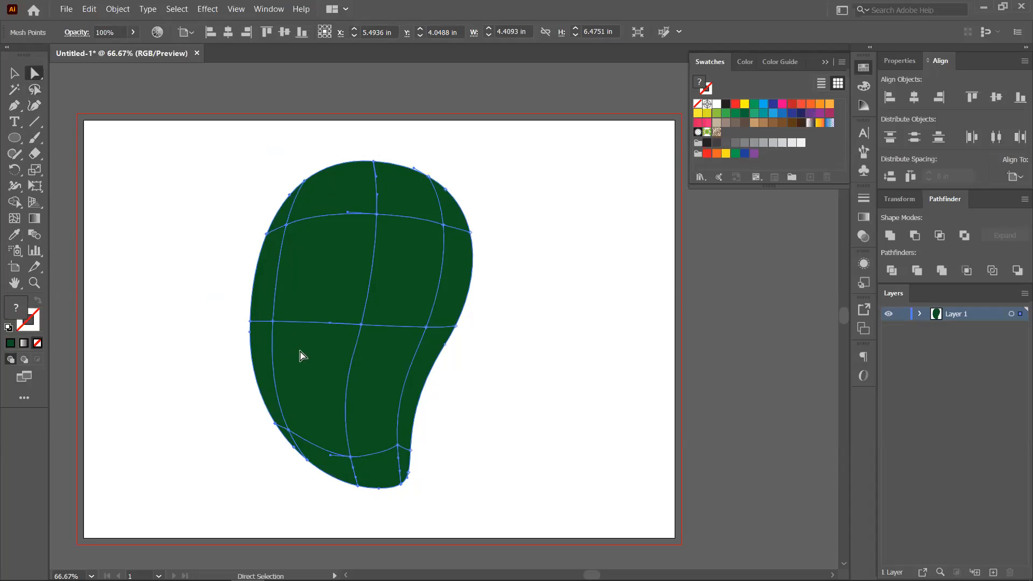
- Color the selected mesh points dark green from the swatches, and darken their fill to 05331C
{"action": "left_click", "coordinate": [745, 114]}
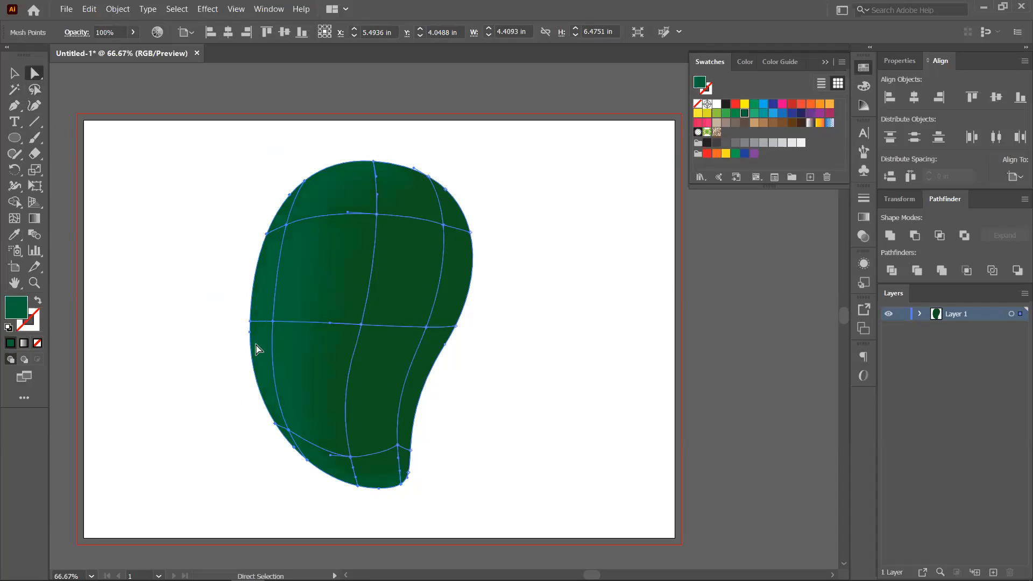
{"action": "double_click", "coordinate": [16, 309]}
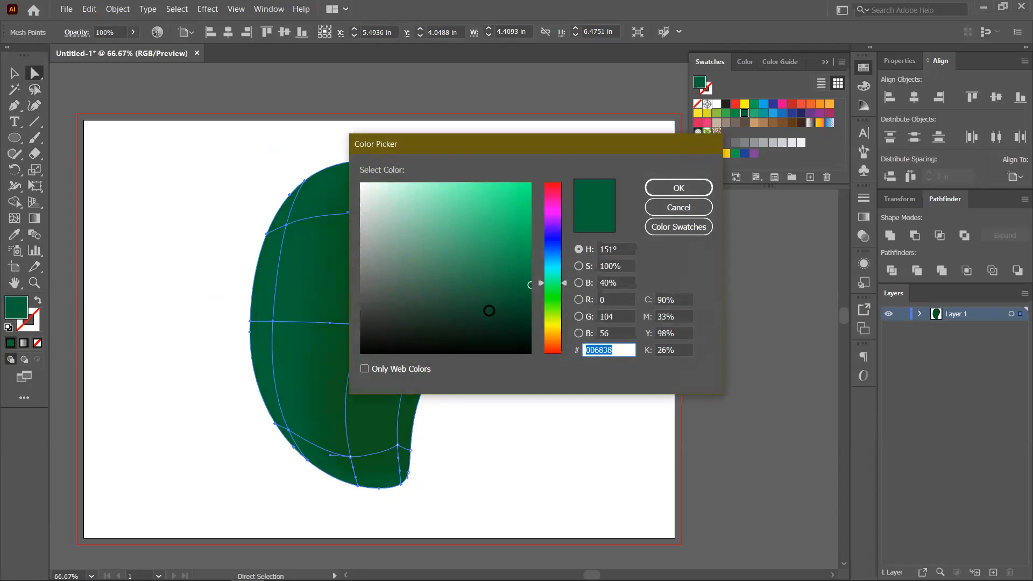
{"action": "left_click", "coordinate": [517, 325]}
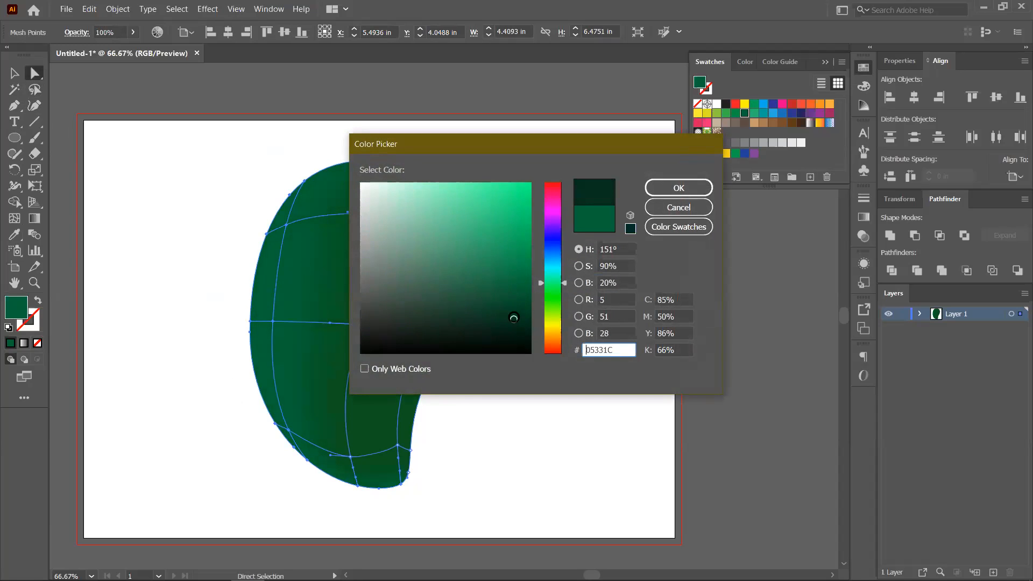
{"action": "left_click", "coordinate": [675, 187]}
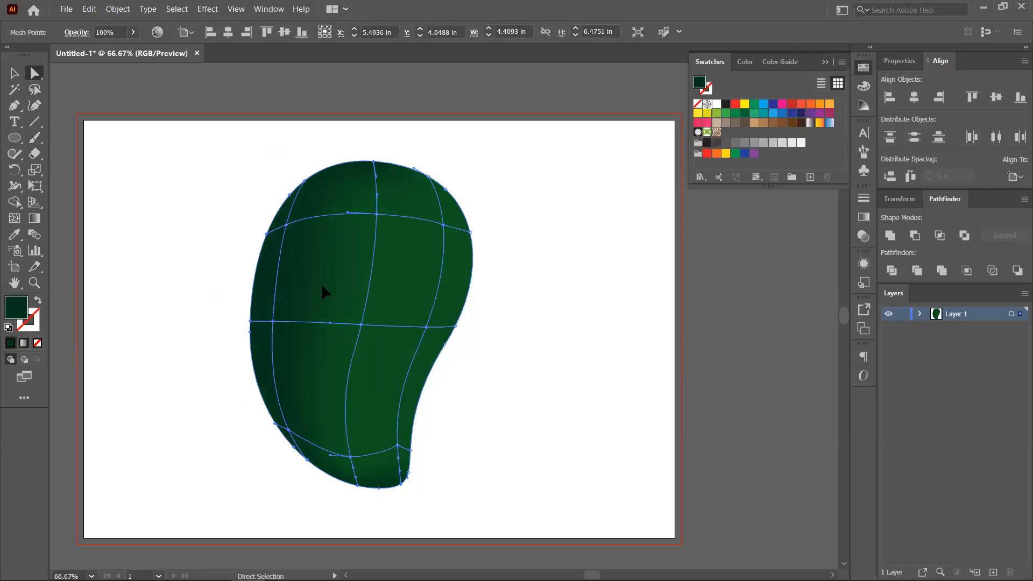
- Shift the selected outer mesh points' fill to a very dark pure green with a hue of 125°, and deselect the shape
{"action": "double_click", "coordinate": [27, 313]}
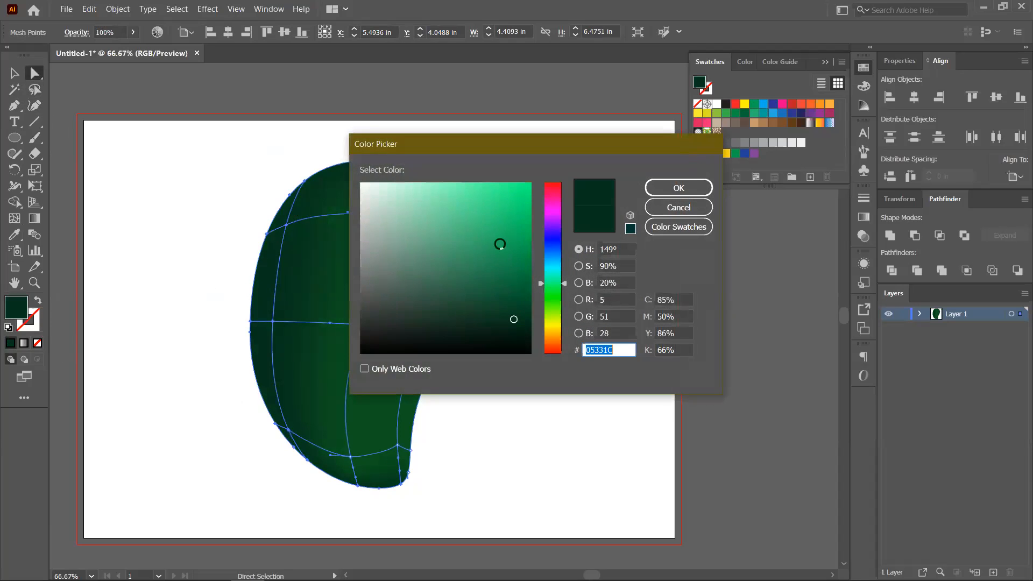
{"action": "left_click_drag", "start_coordinate": [565, 285], "coordinate": [558, 298]}
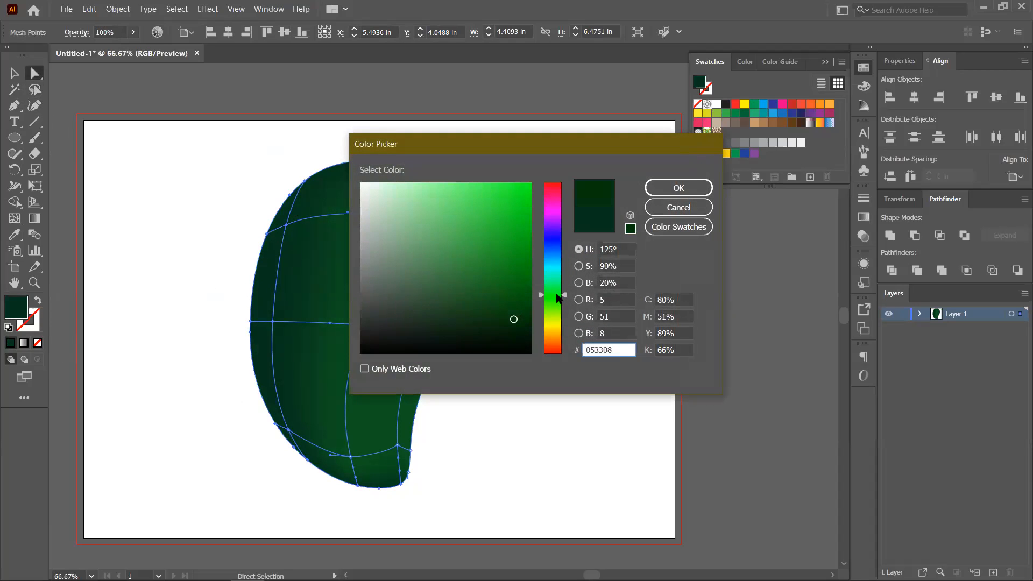
{"action": "left_click", "coordinate": [501, 321]}
{"action": "left_click", "coordinate": [519, 314]}
{"action": "left_click", "coordinate": [666, 188]}
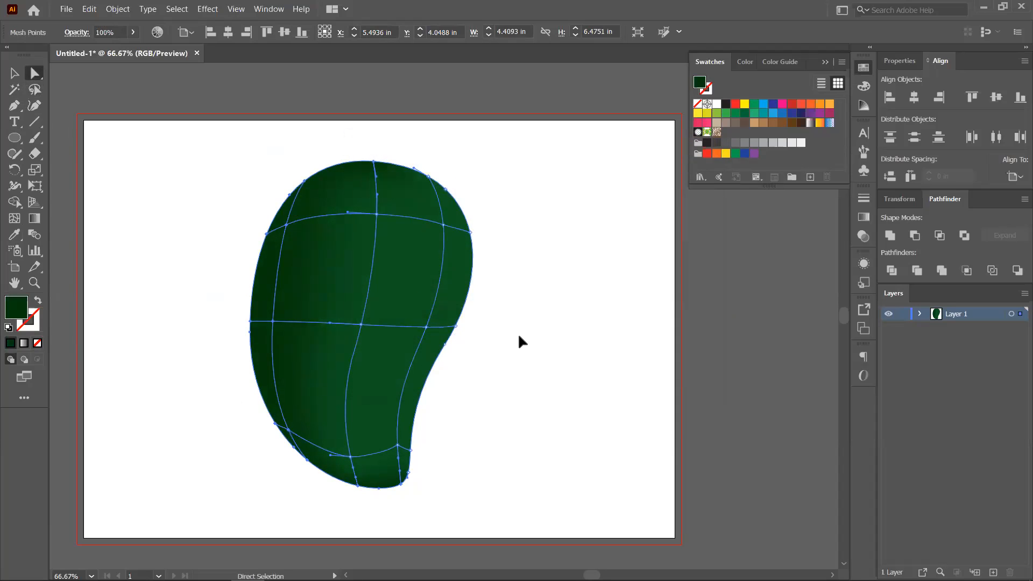
{"action": "left_click", "coordinate": [517, 451]}
- Select the three inner mesh points along the shape's right vertical mesh line and color them yellow from the swatches
{"action": "left_click", "coordinate": [397, 446]}
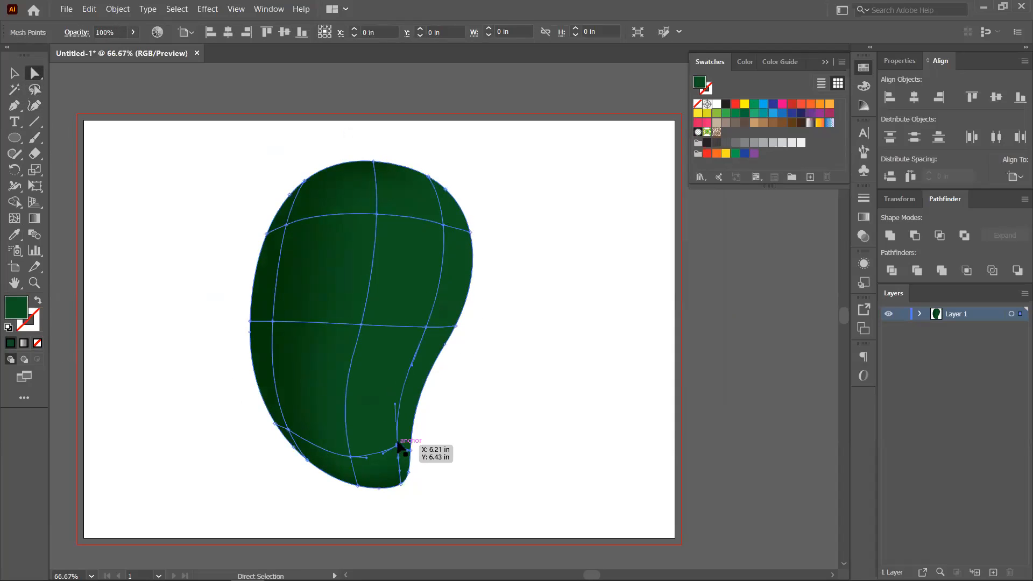
{"action": "left_click", "coordinate": [427, 327], "text": "shift"}
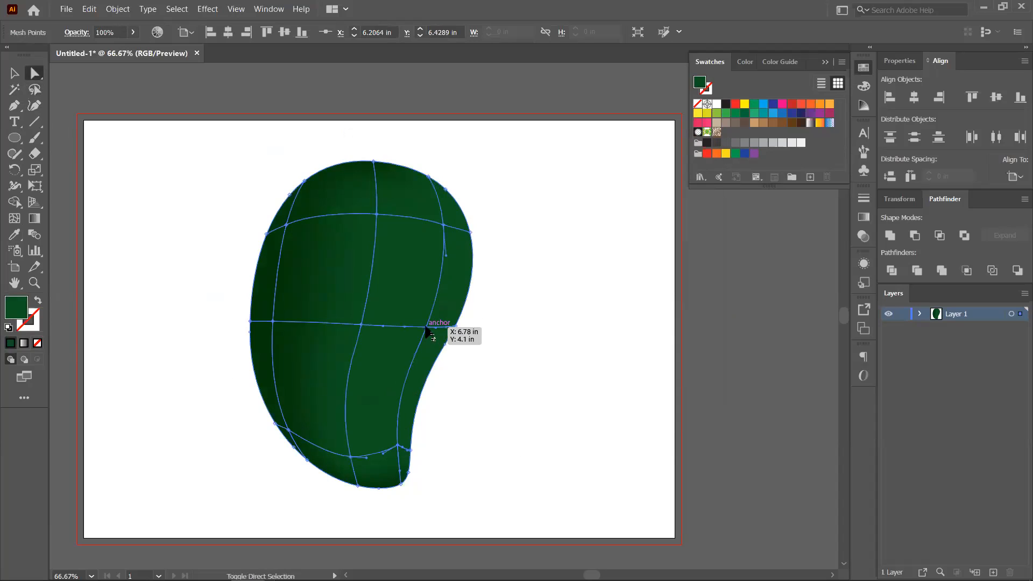
{"action": "left_click", "coordinate": [444, 225], "text": "shift"}
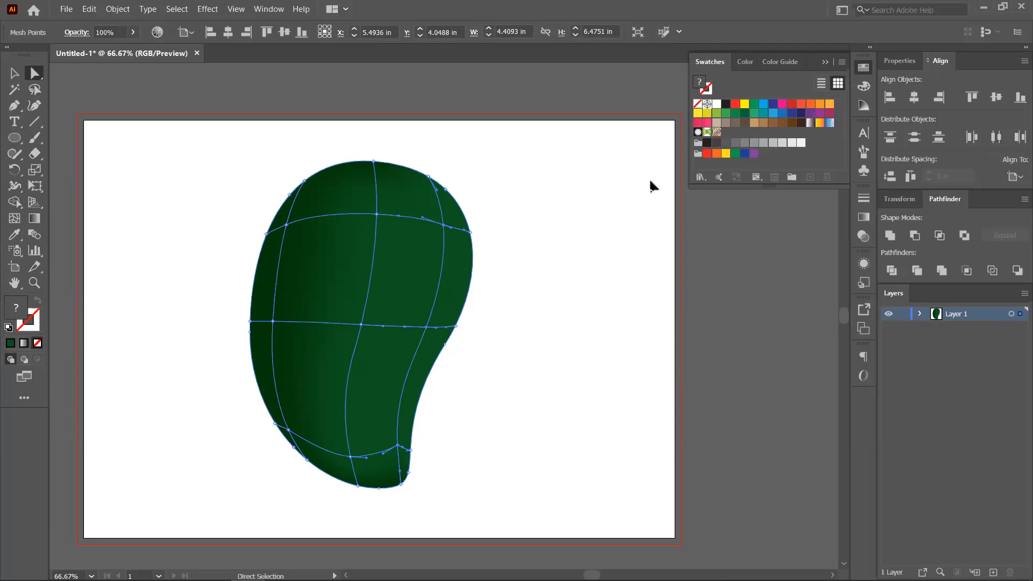
{"action": "left_click", "coordinate": [745, 104]}
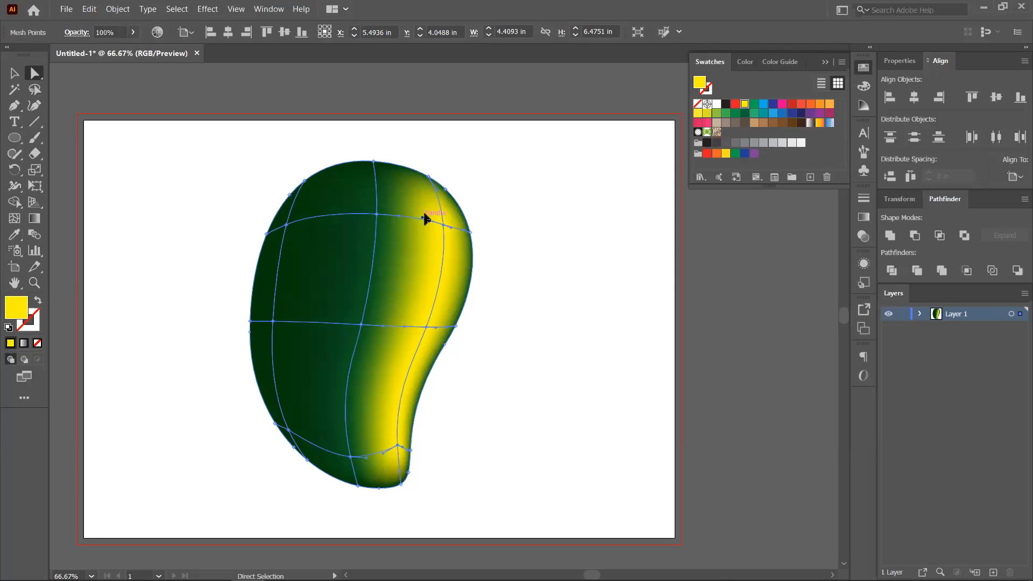
- Change the selected right-side mesh points' yellow fill to a softer orange-yellow, and deselect the shape
{"action": "double_click", "coordinate": [16, 309]}
{"action": "left_click_drag", "start_coordinate": [537, 144], "coordinate": [723, 90]}
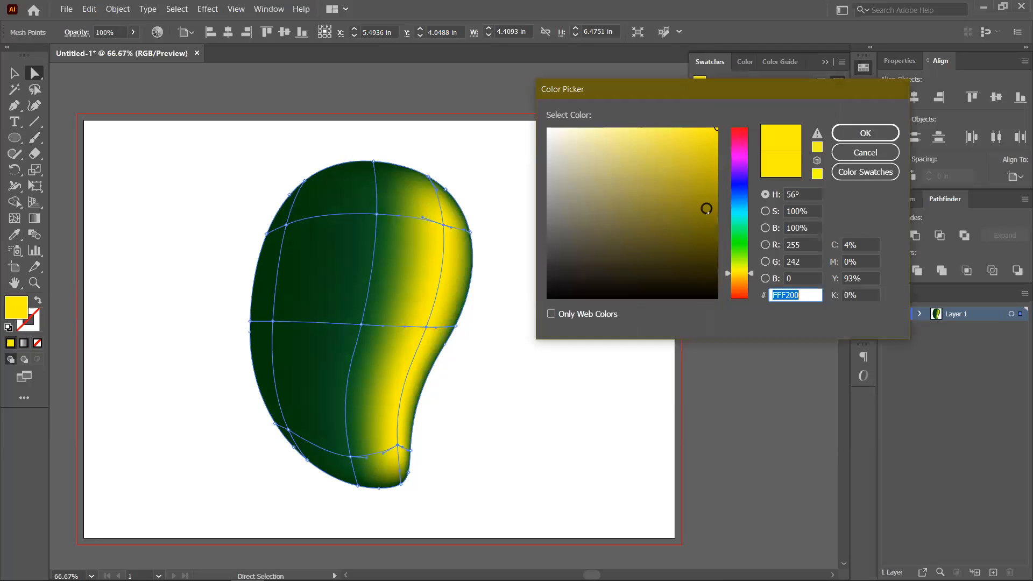
{"action": "left_click_drag", "start_coordinate": [739, 275], "coordinate": [740, 280]}
{"action": "left_click_drag", "start_coordinate": [706, 146], "coordinate": [681, 131]}
{"action": "left_click", "coordinate": [864, 133]}
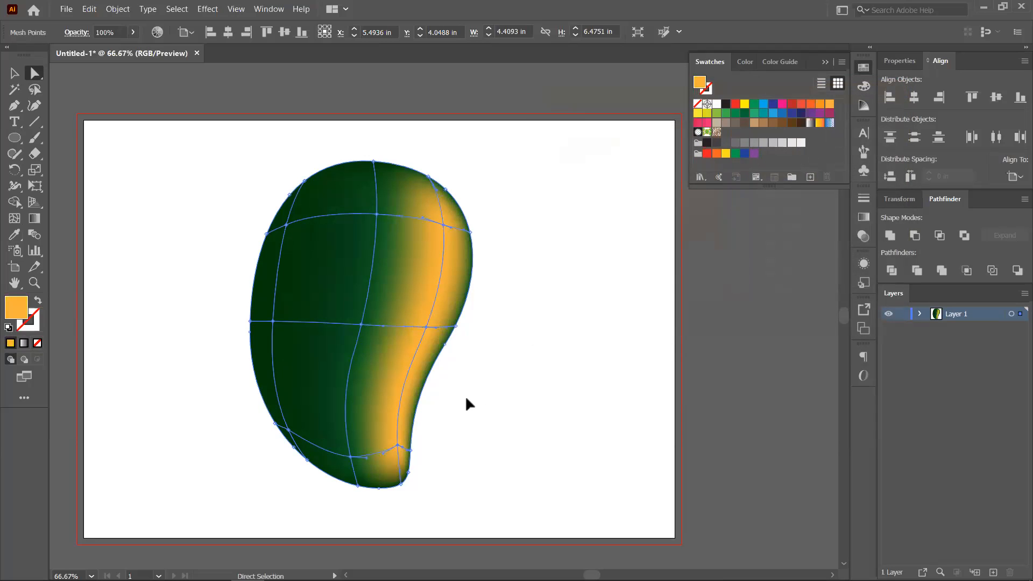
{"action": "left_click", "coordinate": [527, 351]}
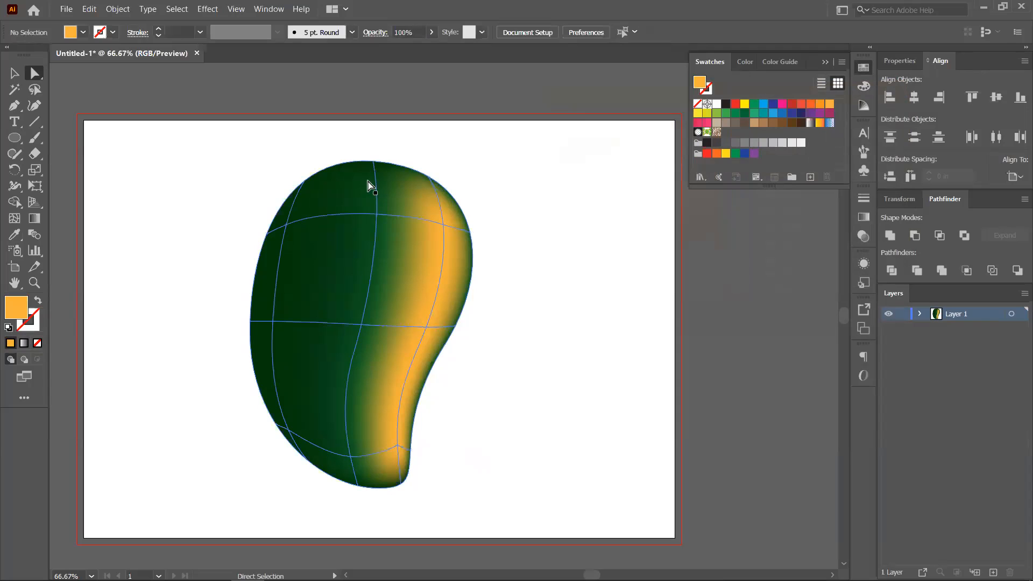
- Try coloring the mesh point in the shape's upper center white, and change its fill to pale yellow F4ED98
{"action": "left_click", "coordinate": [376, 215]}
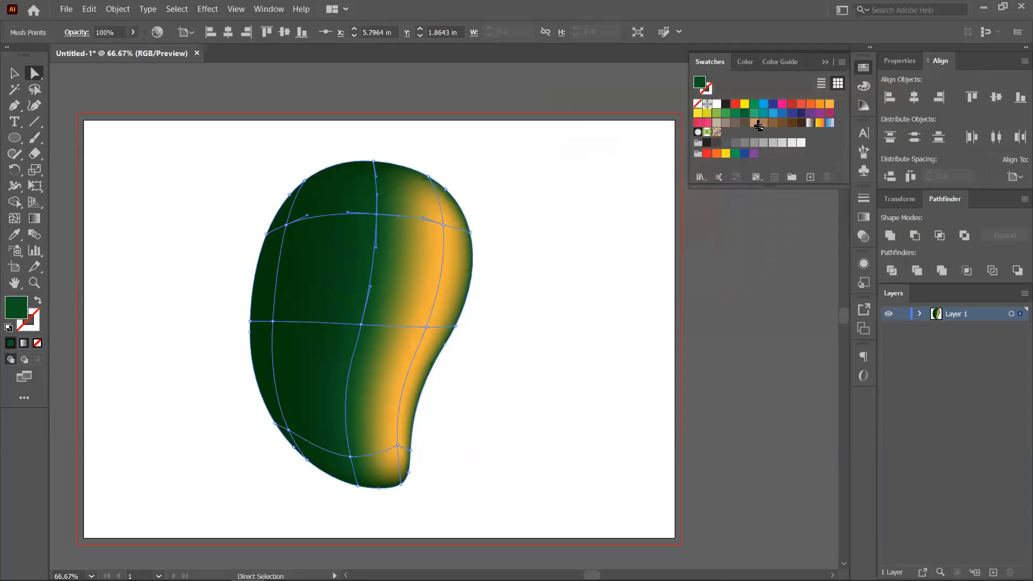
{"action": "left_click", "coordinate": [716, 104]}
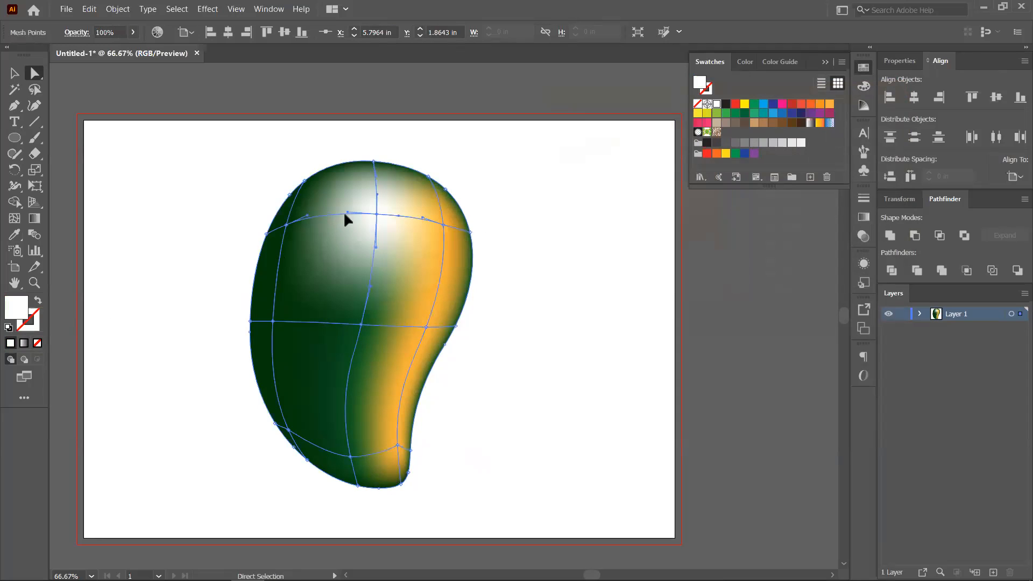
{"action": "double_click", "coordinate": [15, 309]}
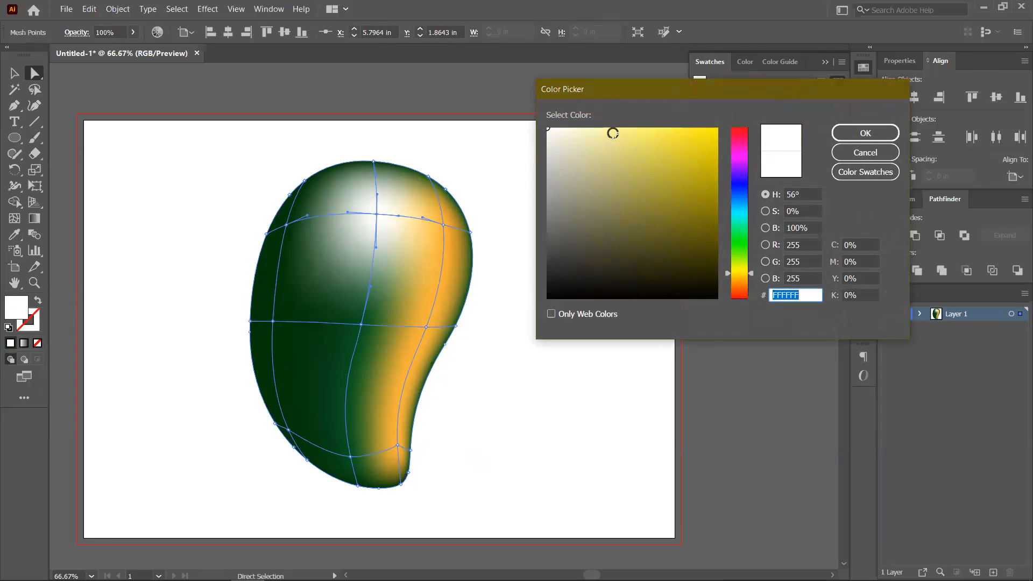
{"action": "left_click", "coordinate": [613, 133]}
{"action": "left_click", "coordinate": [848, 136]}
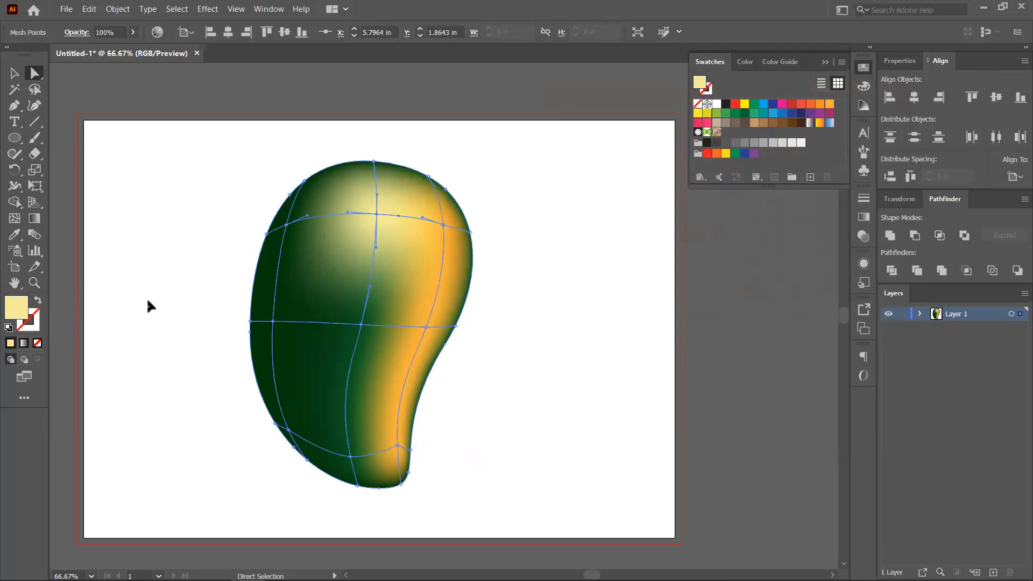
- Try shifting the upper center mesh point's fill to a light green hue, and set it to 92EA59
{"action": "double_click", "coordinate": [15, 309]}
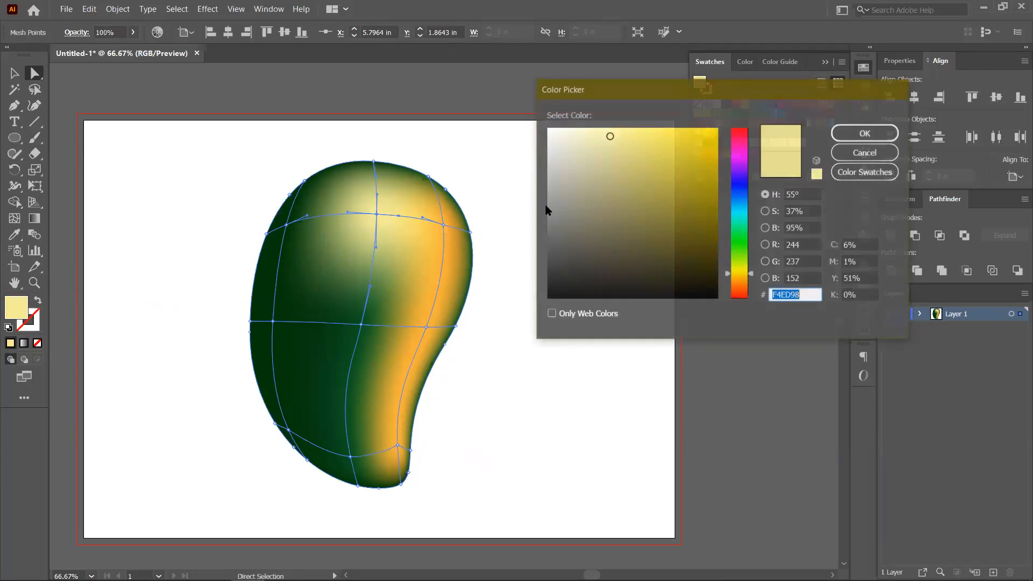
{"action": "left_click", "coordinate": [742, 253]}
{"action": "left_click", "coordinate": [840, 133]}
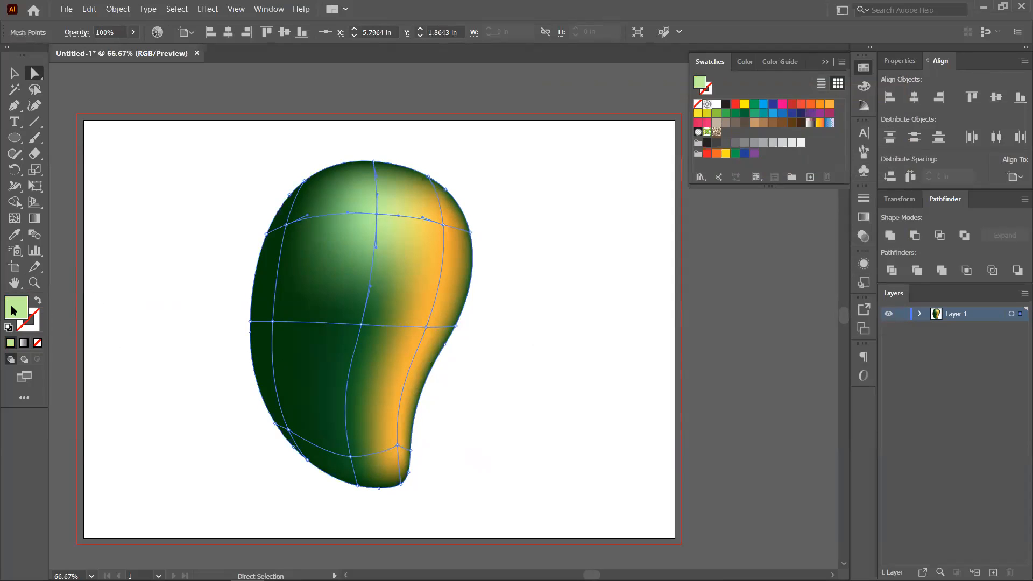
{"action": "double_click", "coordinate": [34, 311]}
{"action": "left_click", "coordinate": [653, 141]}
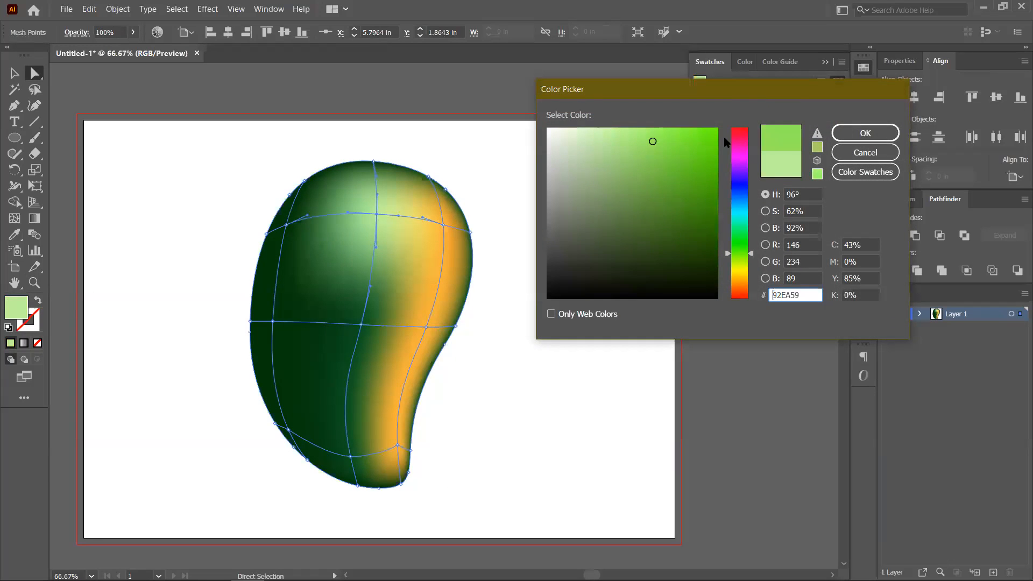
{"action": "left_click", "coordinate": [847, 132]}
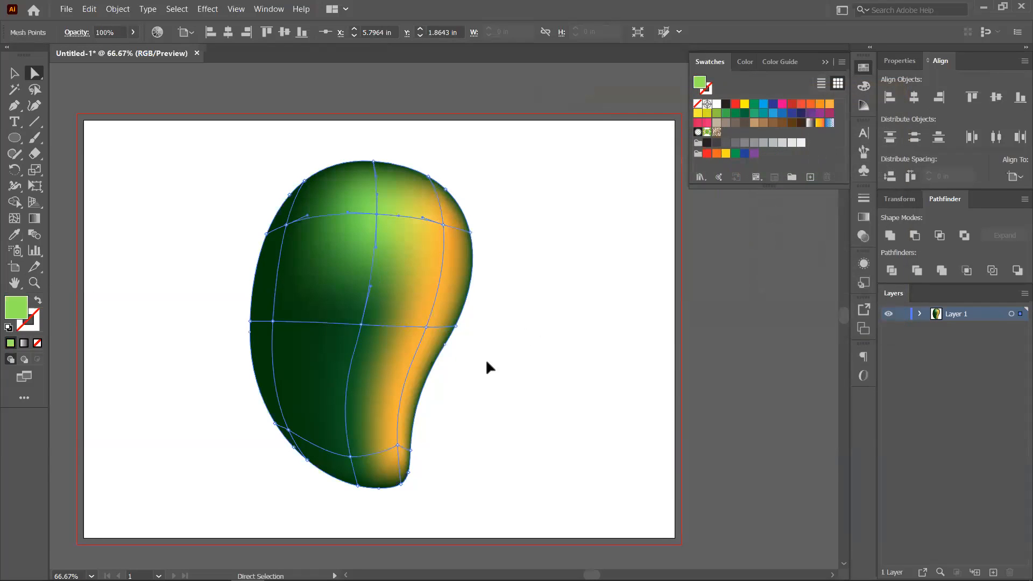
- Undo the light color changes made to the upper center mesh point
{"action": "left_click", "coordinate": [360, 326]}
{"action": "key", "text": "ctrl+z"}
{"action": "key", "text": "ctrl+z"}
{"action": "key", "text": "ctrl+z"}
{"action": "key", "text": "ctrl+z"}
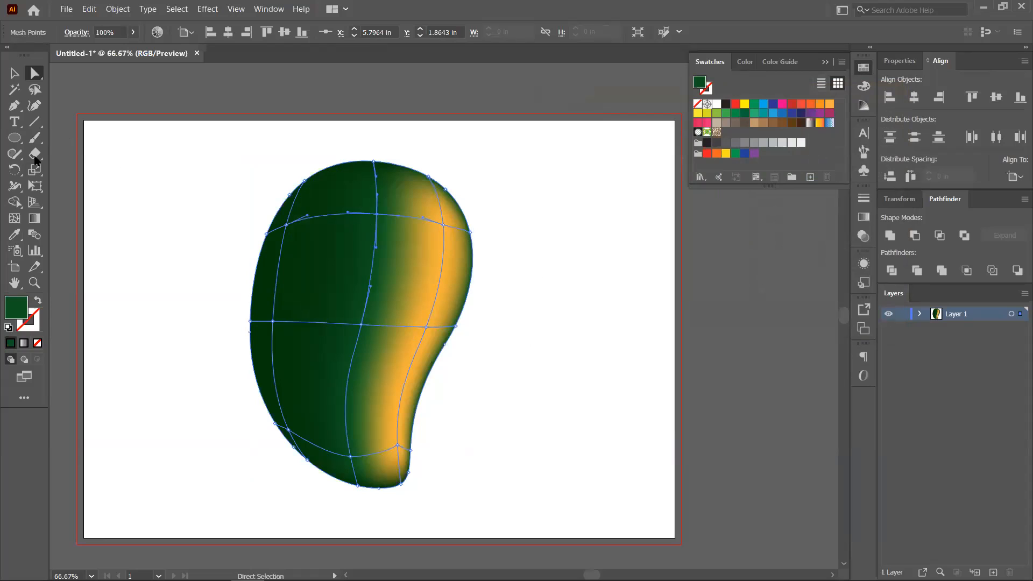
- Try adding a vertical mesh line just left of the central one, and color the central line's upper mesh point light green
{"action": "left_click", "coordinate": [14, 218]}
{"action": "left_click", "coordinate": [359, 214]}
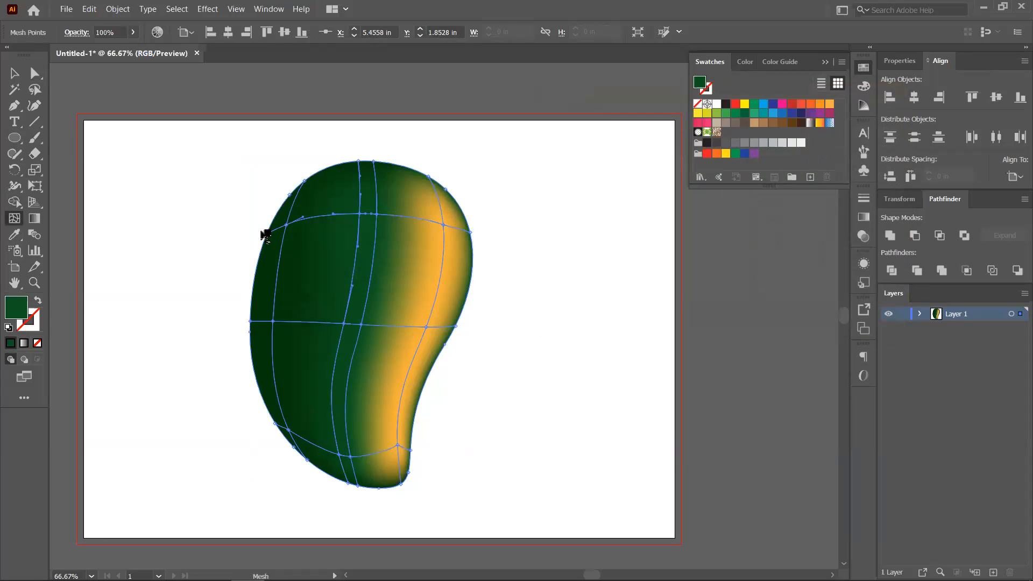
{"action": "left_click", "coordinate": [35, 73]}
{"action": "left_click_drag", "start_coordinate": [359, 213], "coordinate": [378, 215]}
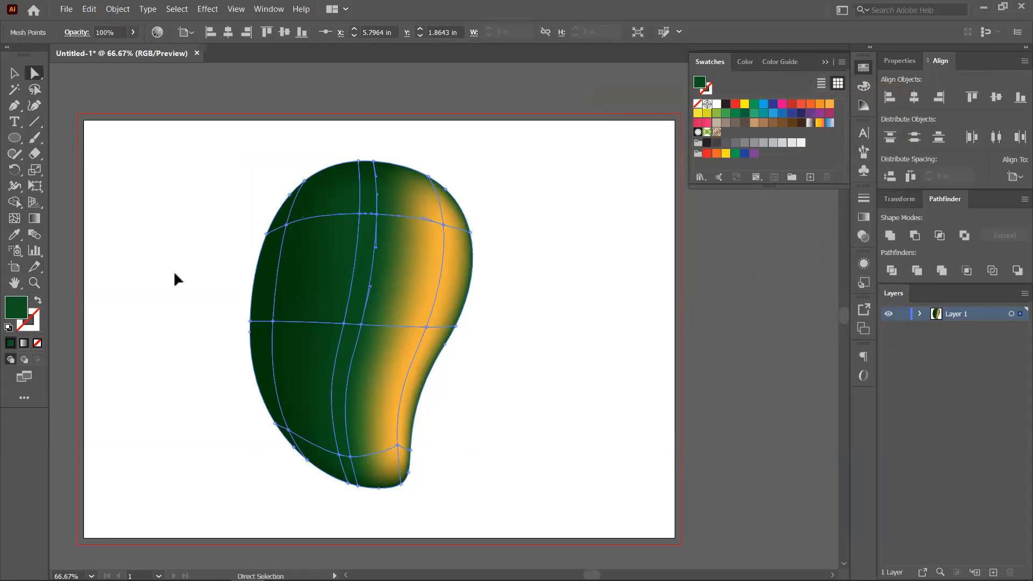
{"action": "double_click", "coordinate": [16, 311]}
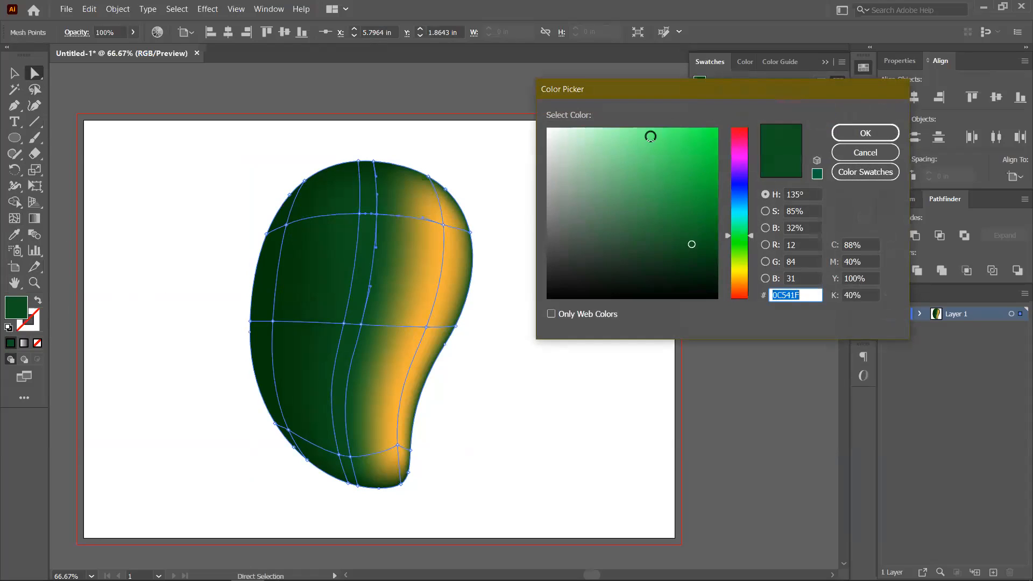
{"action": "left_click", "coordinate": [650, 136]}
{"action": "left_click", "coordinate": [865, 133]}
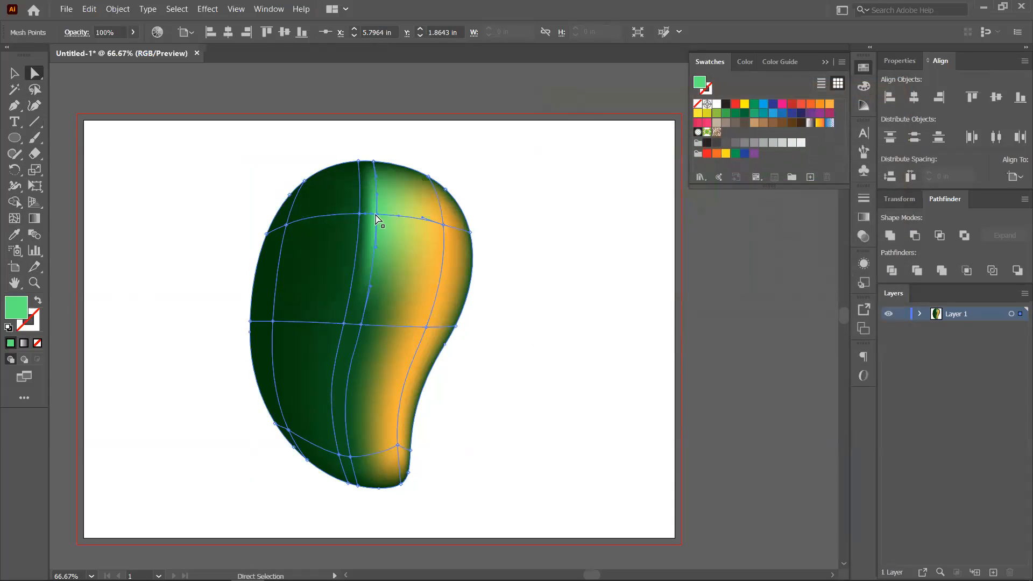
- Try moving the two central mesh lines' upper points apart, placing the light green one at about X 6.16 in, Y 1.67 in
{"action": "scroll", "coordinate": [388, 233], "scroll_direction": "up", "scroll_amount": 3}
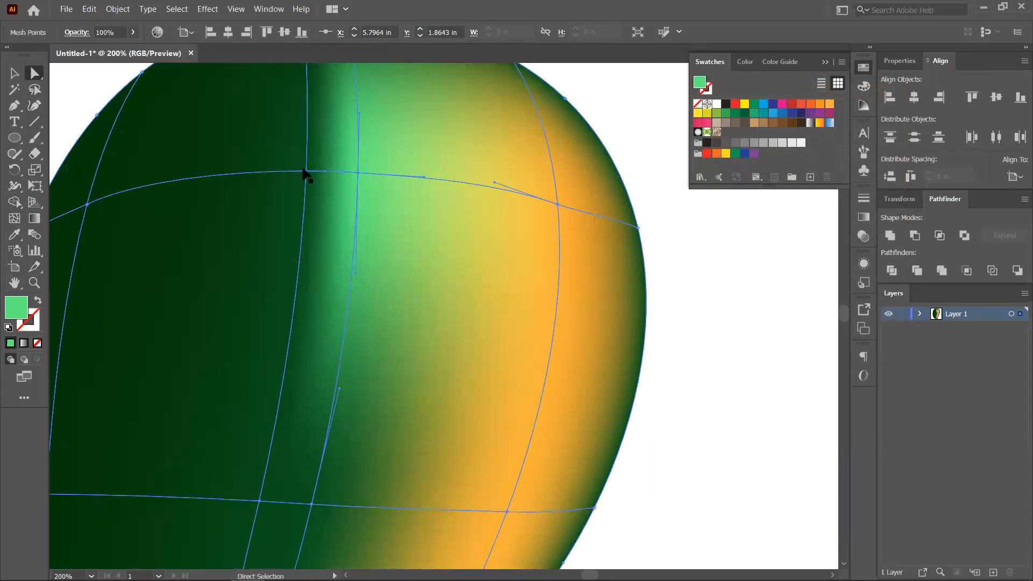
{"action": "scroll", "coordinate": [317, 172], "scroll_direction": "down", "scroll_amount": 1}
{"action": "left_click_drag", "start_coordinate": [307, 172], "coordinate": [391, 151]}
{"action": "left_click_drag", "start_coordinate": [422, 278], "coordinate": [448, 227]}
{"action": "scroll", "coordinate": [447, 226], "scroll_direction": "down", "scroll_amount": 2}
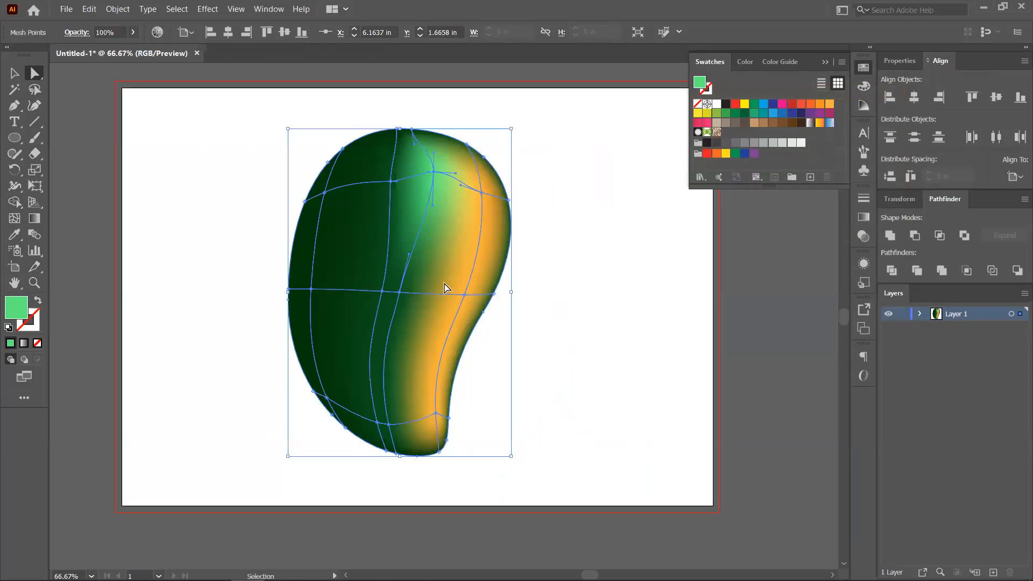
- Undo the mesh point moves, the light green fill and the added vertical mesh line
{"action": "key", "text": "ctrl+z"}
{"action": "key", "text": "ctrl+z"}
{"action": "key", "text": "ctrl+z"}
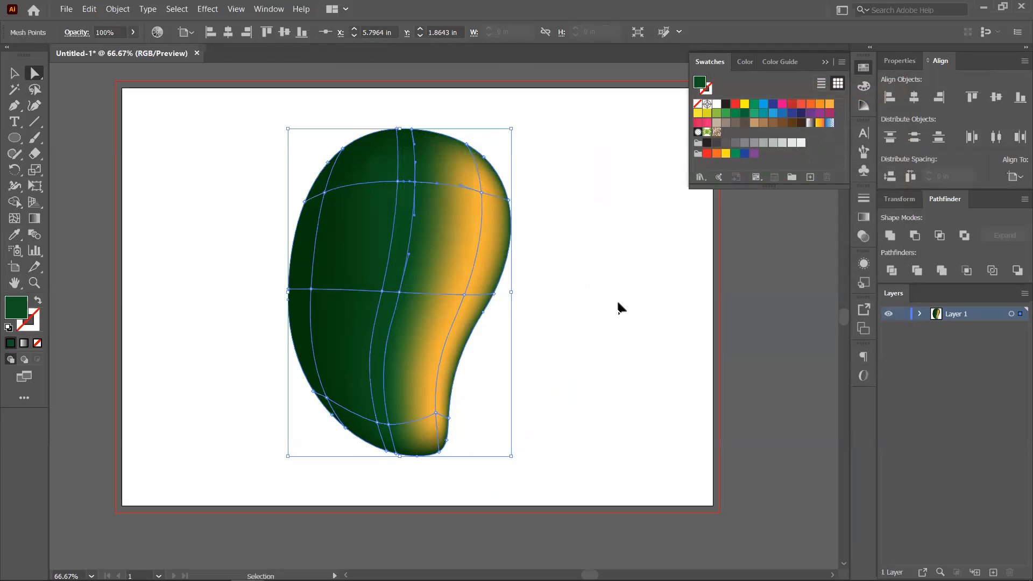
{"action": "key", "text": "ctrl+z"}
- Move the central mesh point slightly left and down to about X 5.27 in, Y 4.13 in, and deselect the shape
{"action": "left_click_drag", "start_coordinate": [394, 297], "coordinate": [385, 301]}
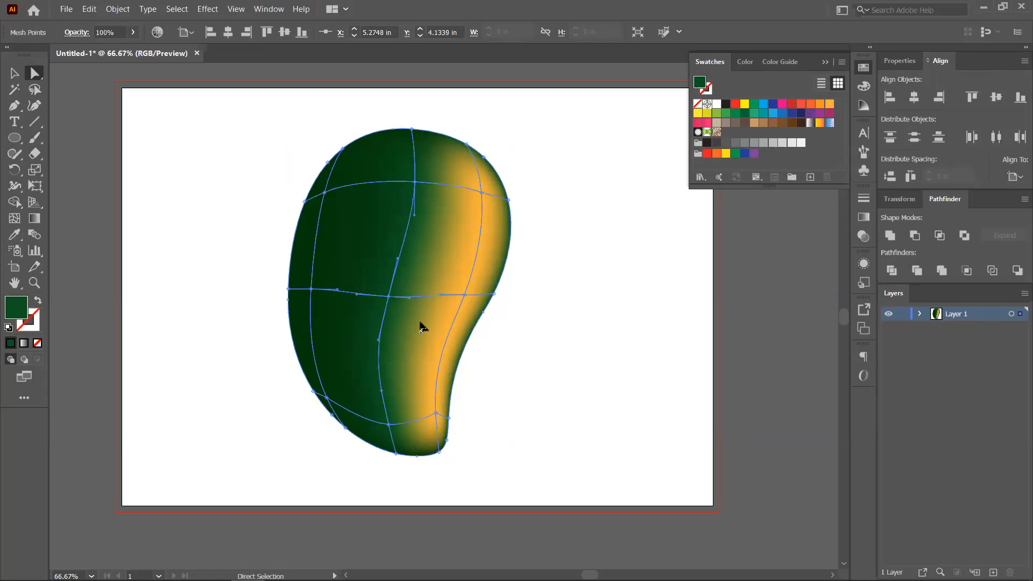
{"action": "left_click", "coordinate": [515, 349]}
{"action": "key", "text": "ctrl+minus"}
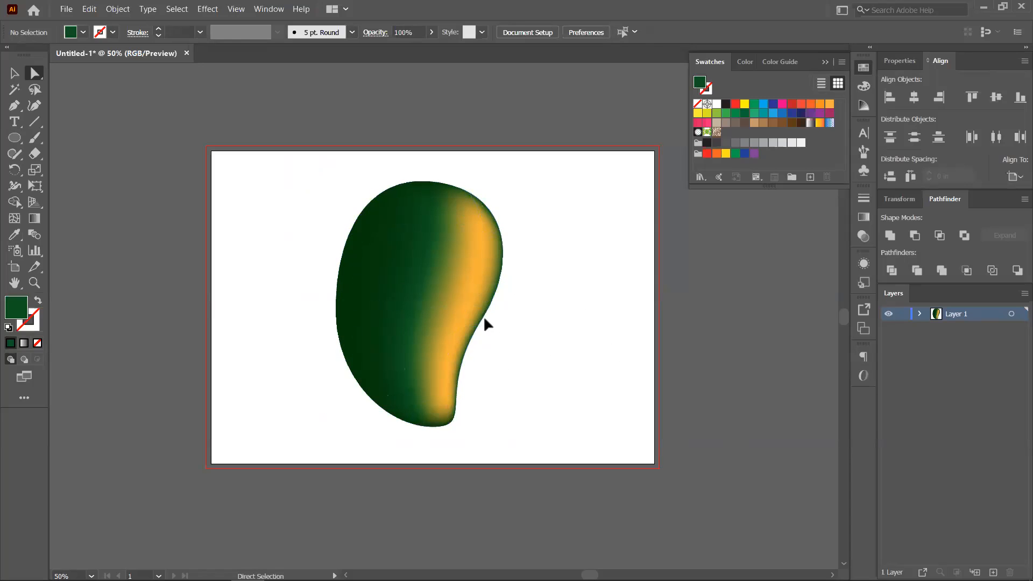
{"action": "key", "text": "ctrl+minus"}
{"action": "key", "text": "ctrl+minus"}
{"action": "left_click_drag", "start_coordinate": [498, 329], "coordinate": [372, 335]}
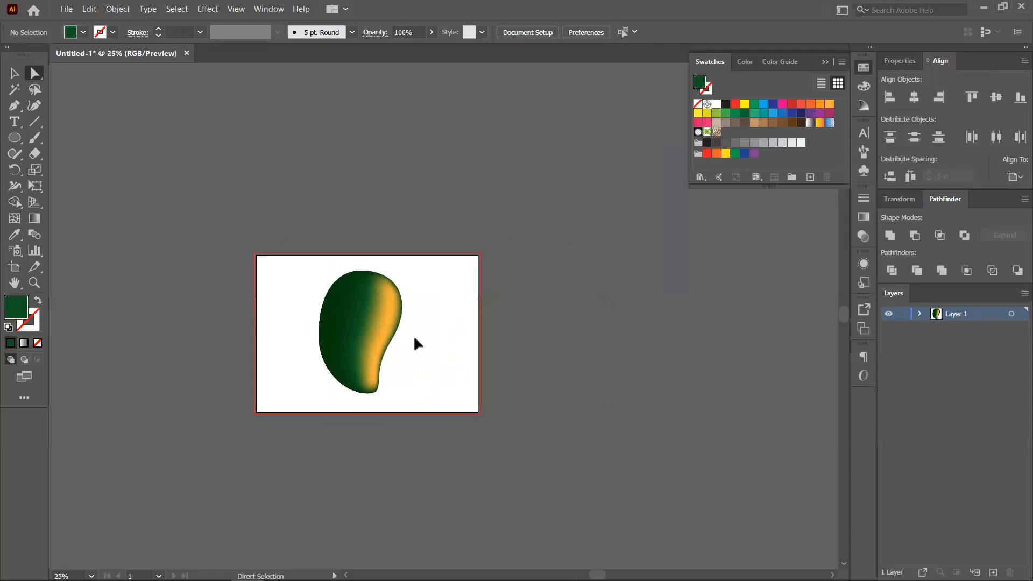
{"action": "scroll", "coordinate": [360, 327], "scroll_direction": "up", "scroll_amount": 1}
{"action": "scroll", "coordinate": [430, 325], "scroll_direction": "up", "scroll_amount": 1}
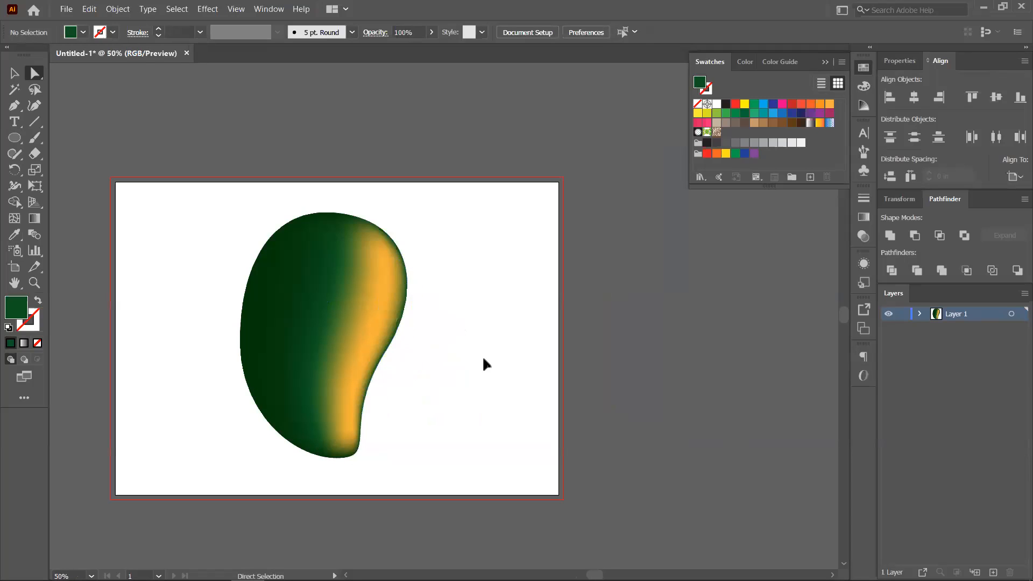
- Draw a dark green square with the Rectangle tool just outside the artboard's right edge
{"action": "left_click", "coordinate": [20, 142]}
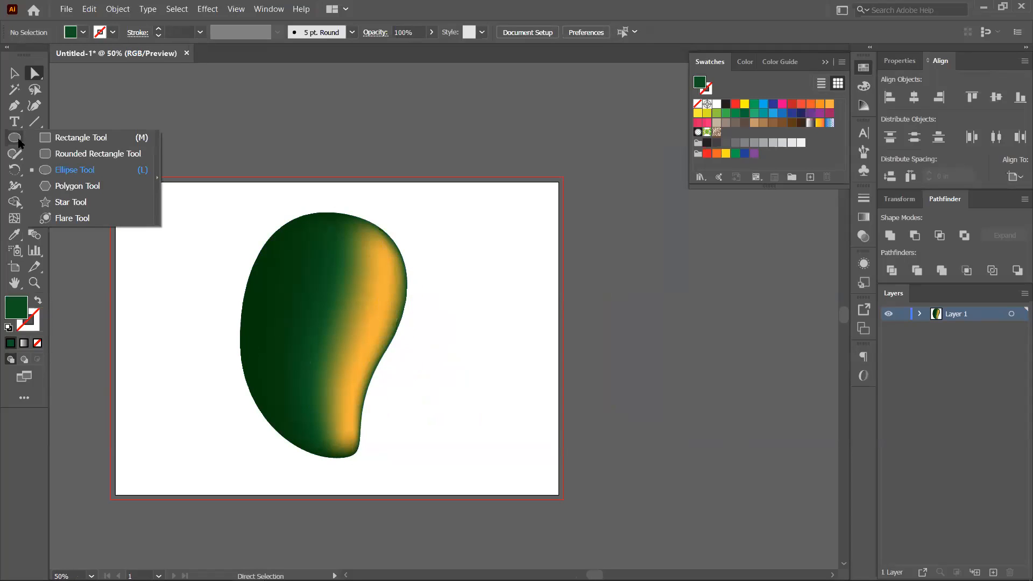
{"action": "left_click", "coordinate": [15, 106]}
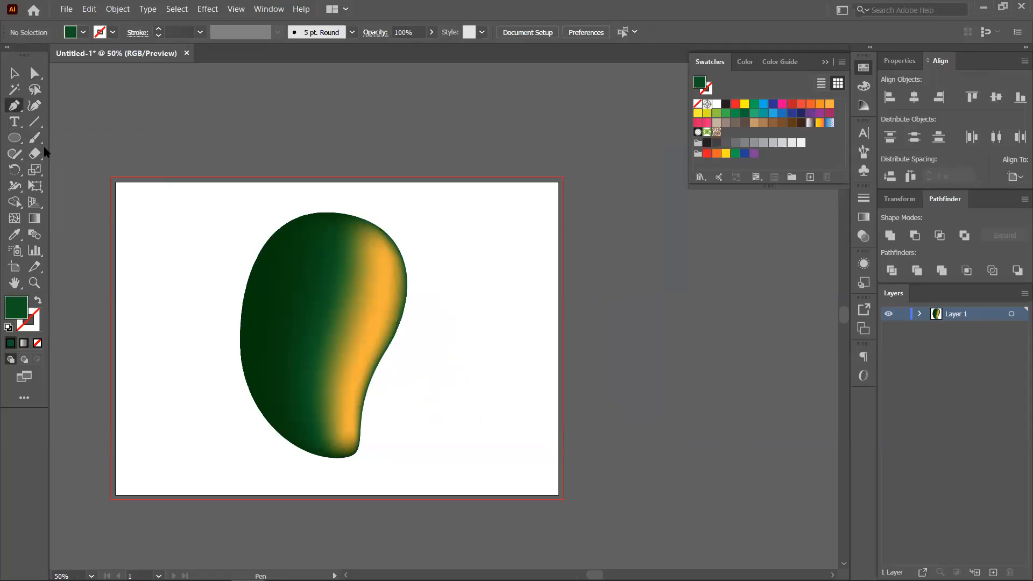
{"action": "left_click", "coordinate": [14, 139]}
{"action": "left_click", "coordinate": [80, 138]}
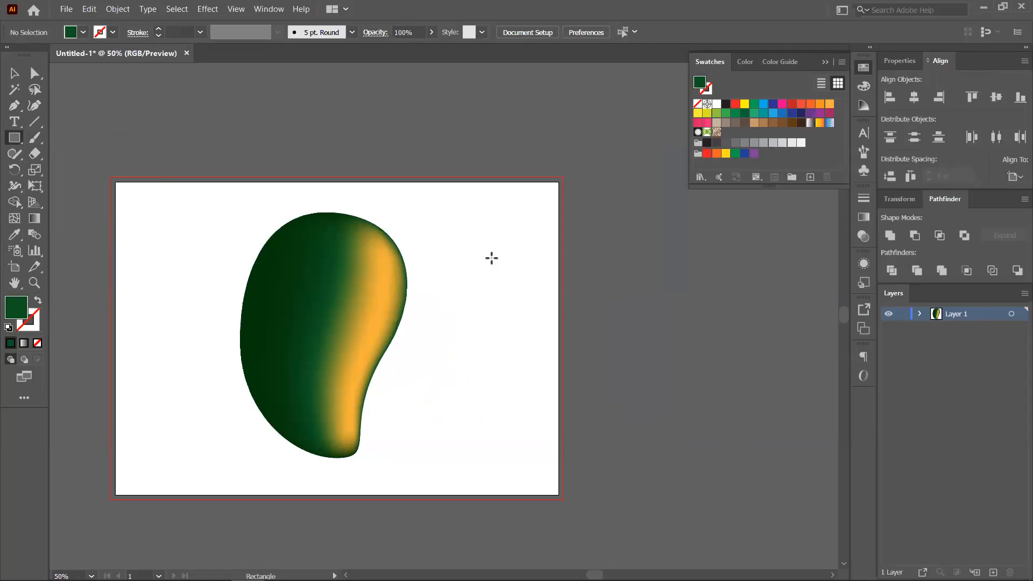
{"action": "mouse_move", "coordinate": [637, 250]}
{"action": "left_mouse_down"}
{"action": "mouse_move", "coordinate": [750, 361]}
{"action": "mouse_move", "coordinate": [714, 328]}
{"action": "left_mouse_up"}
- Rotate the dark green square 45° so that it forms a diamond
{"action": "left_click", "coordinate": [15, 74]}
{"action": "left_click_drag", "start_coordinate": [398, 267], "coordinate": [216, 250]}
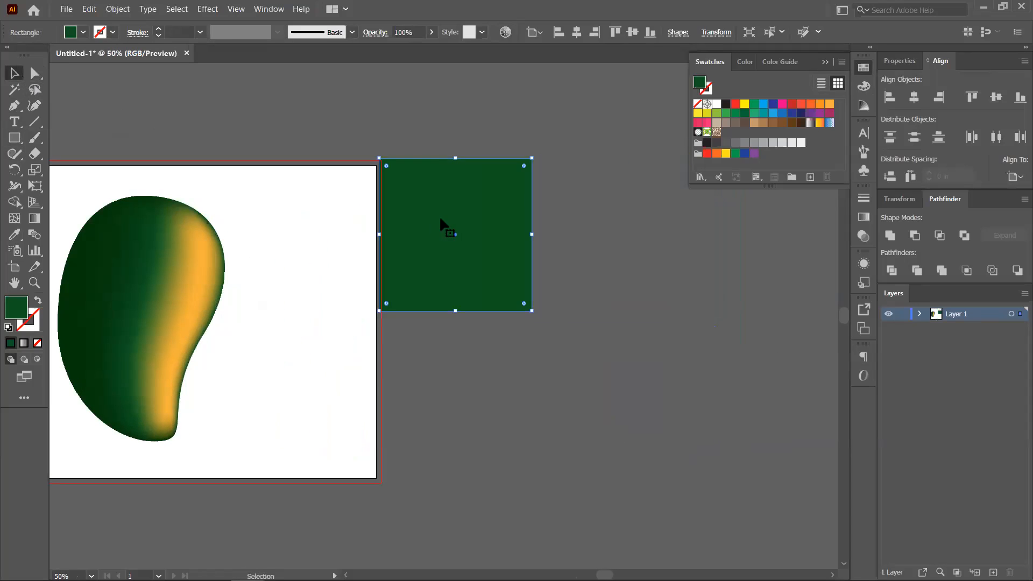
{"action": "left_click_drag", "start_coordinate": [538, 150], "coordinate": [586, 255]}
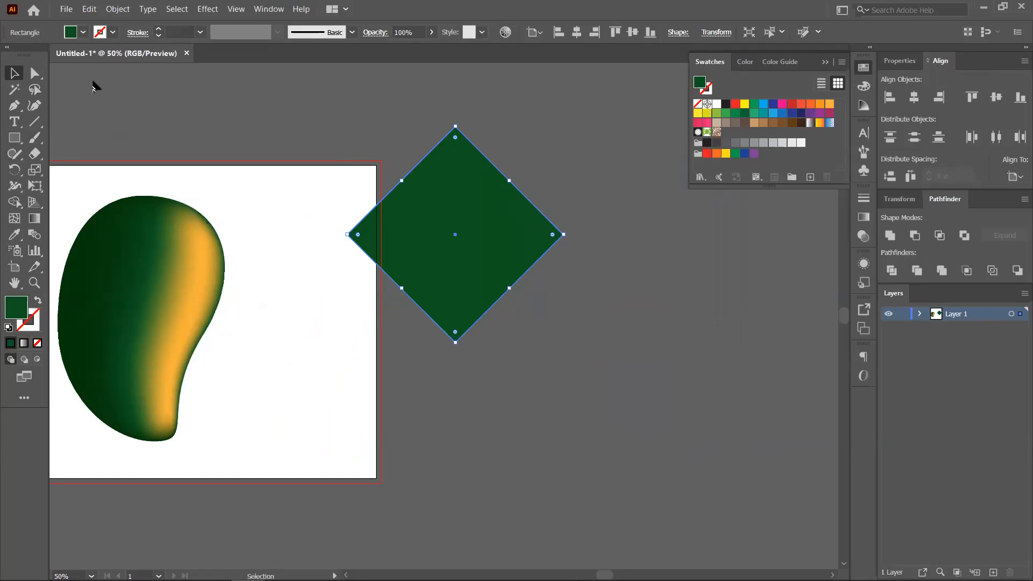
- Fully round the diamond's right and left corners with the Direct Selection tool to form a pointed leaf shape
{"action": "left_click", "coordinate": [35, 73]}
{"action": "left_click_drag", "start_coordinate": [544, 195], "coordinate": [600, 310]}
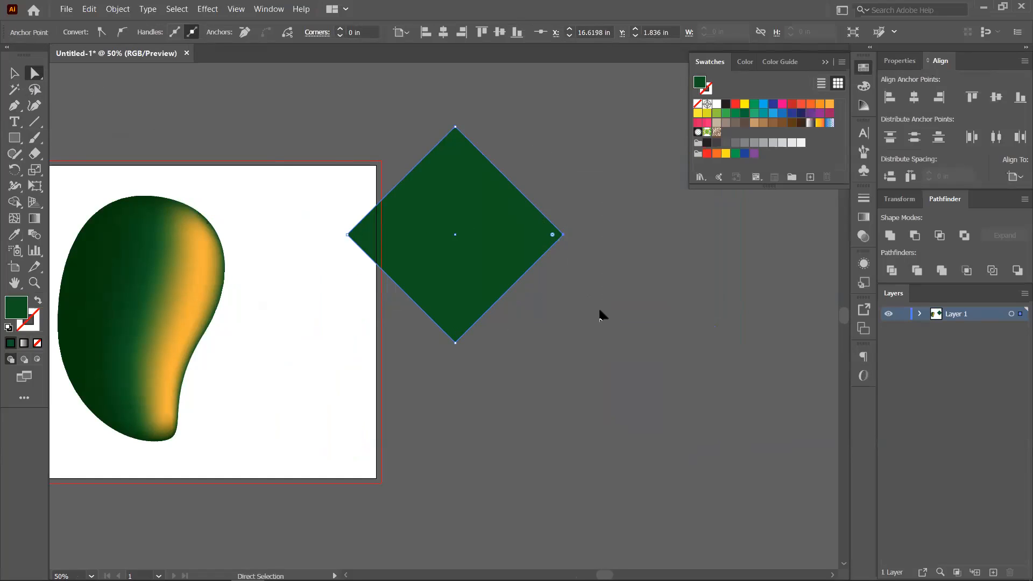
{"action": "left_click_drag", "start_coordinate": [553, 235], "coordinate": [346, 258]}
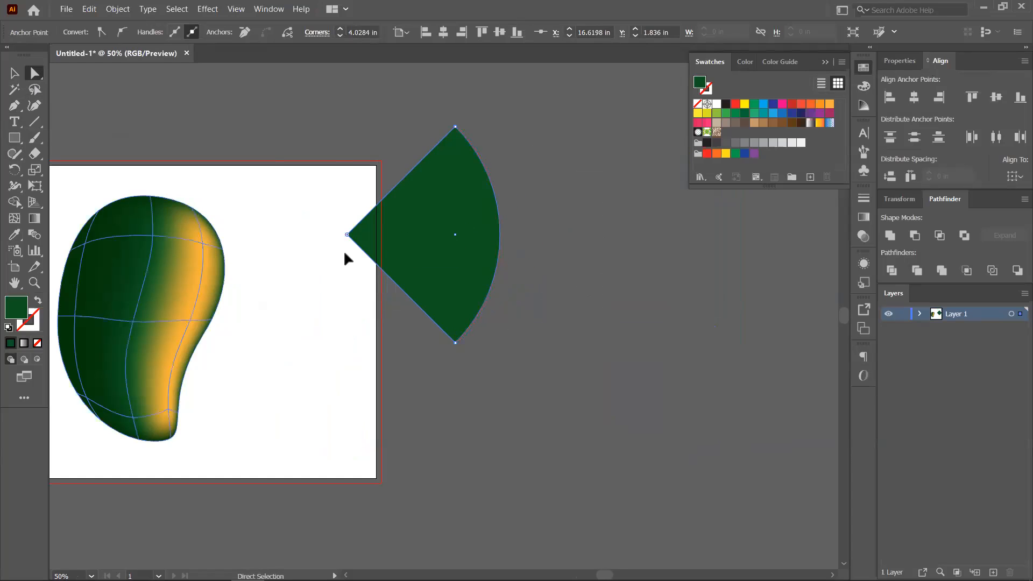
{"action": "left_click_drag", "start_coordinate": [322, 212], "coordinate": [377, 304]}
{"action": "left_click_drag", "start_coordinate": [359, 237], "coordinate": [692, 253]}
{"action": "key", "text": "v"}
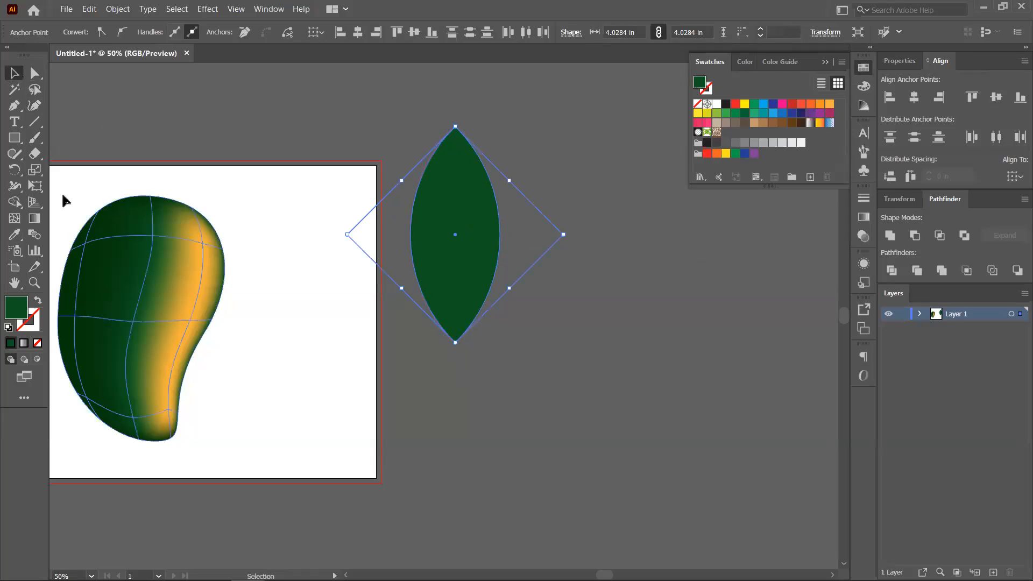
- Try adding gradient mesh points at and just above the leaf's center, and undo back to the diamond
{"action": "left_click", "coordinate": [14, 218]}
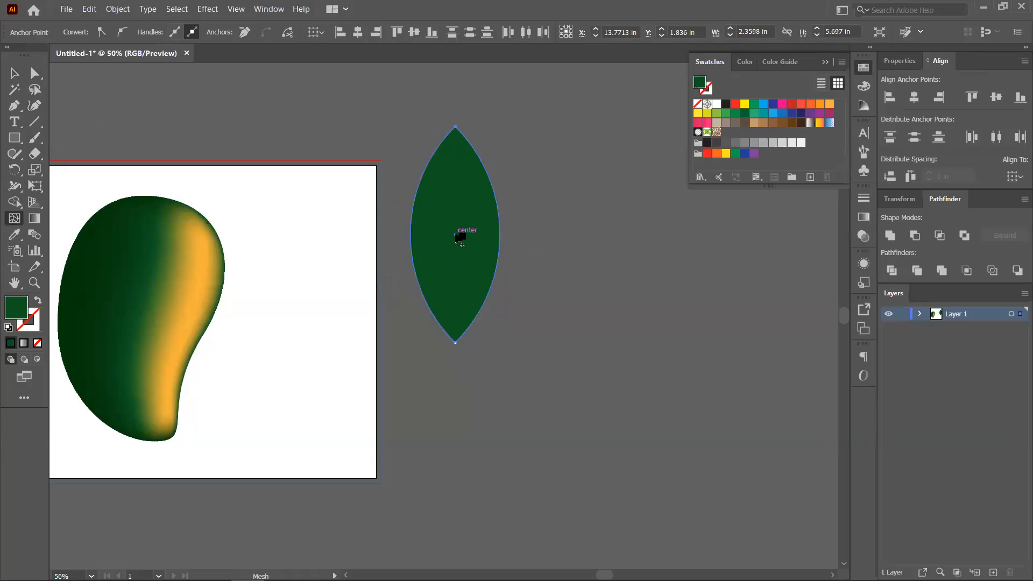
{"action": "left_click", "coordinate": [457, 237]}
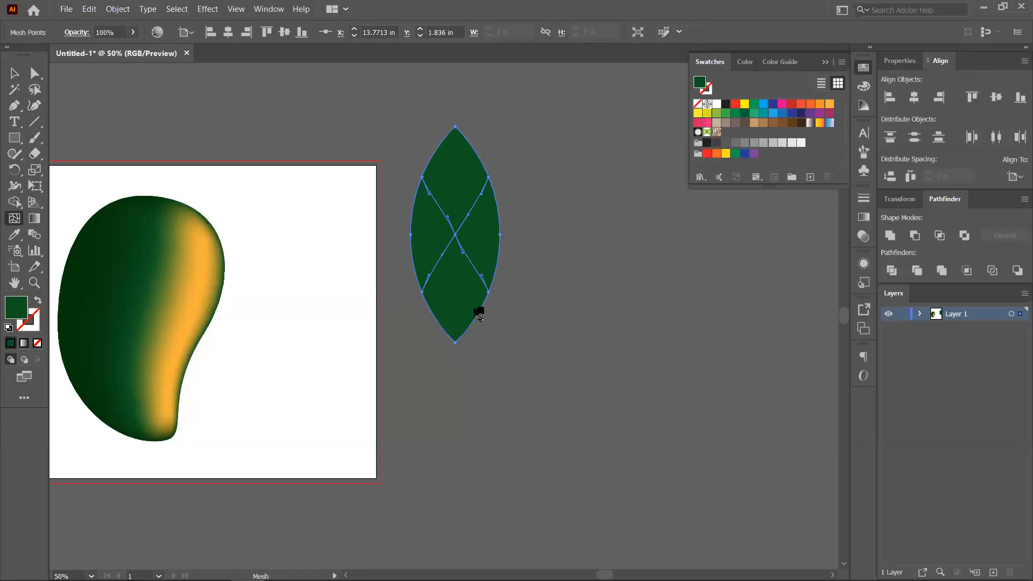
{"action": "key", "text": "ctrl+z"}
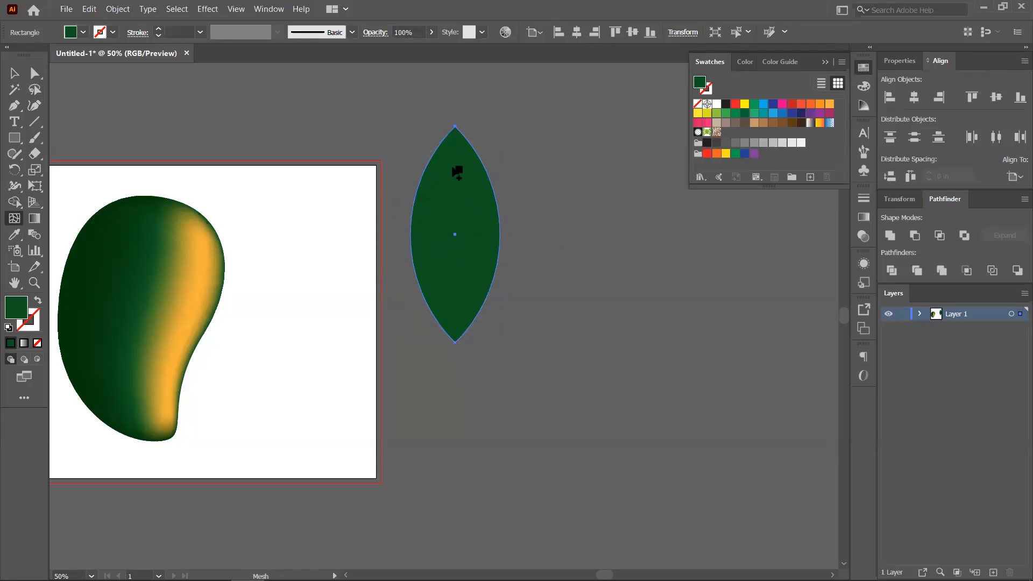
{"action": "left_click", "coordinate": [461, 214]}
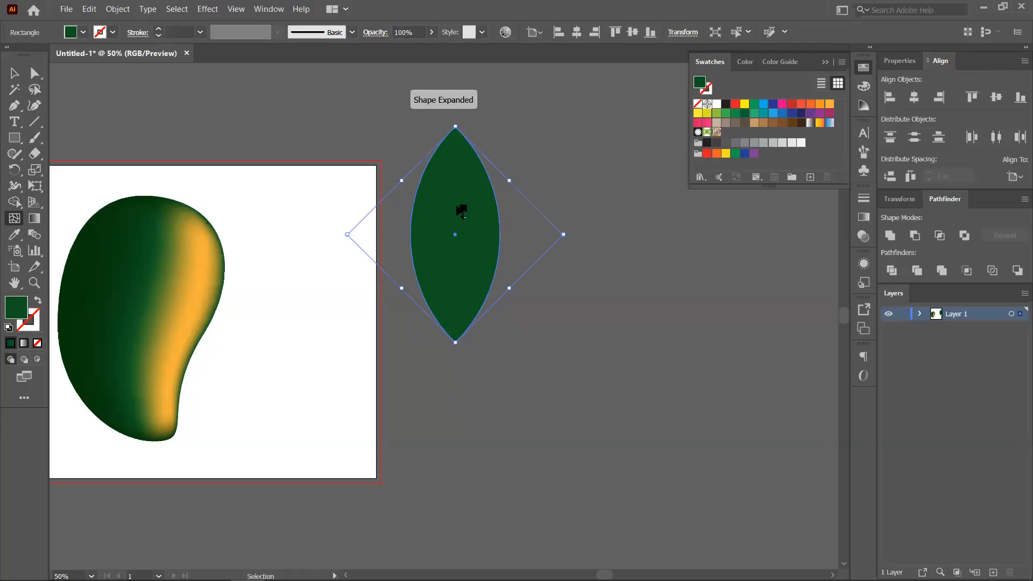
{"action": "key", "text": "ctrl+z"}
{"action": "key", "text": "ctrl+z"}
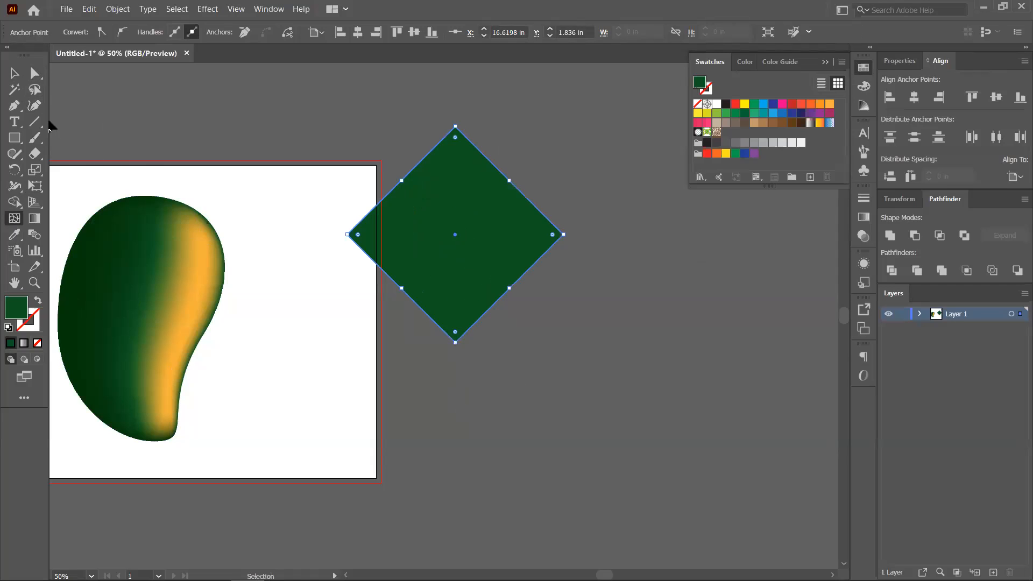
- Redo the corner rounding that forms the leaf, try to expand the shape, and reselect it
{"action": "key", "text": "ctrl+shift+z"}
{"action": "key", "text": "ctrl+shift+z"}
{"action": "left_click", "coordinate": [115, 10]}
{"action": "left_click", "coordinate": [131, 146]}
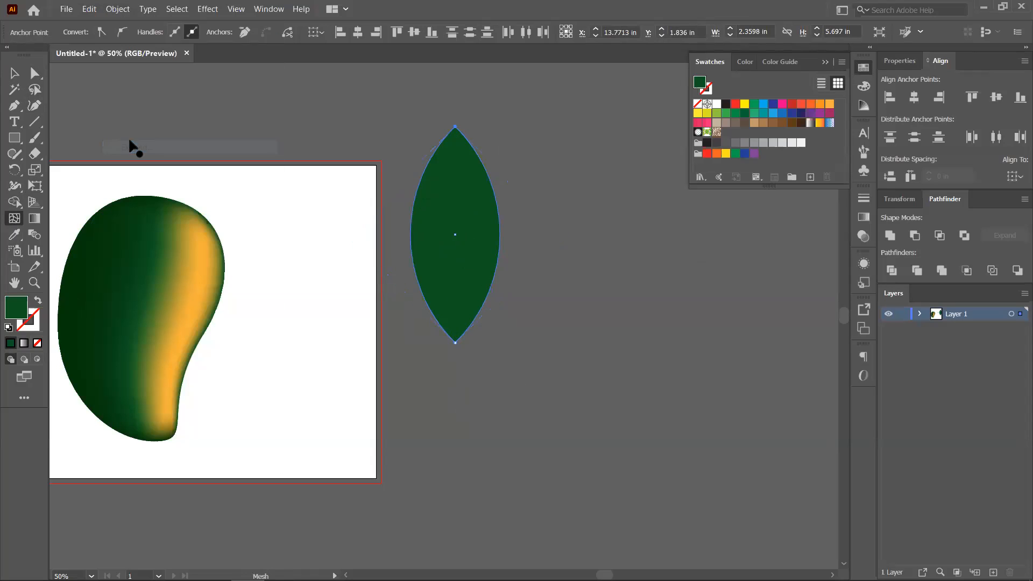
{"action": "left_click", "coordinate": [15, 74]}
{"action": "left_click", "coordinate": [258, 124]}
{"action": "left_click", "coordinate": [456, 190]}
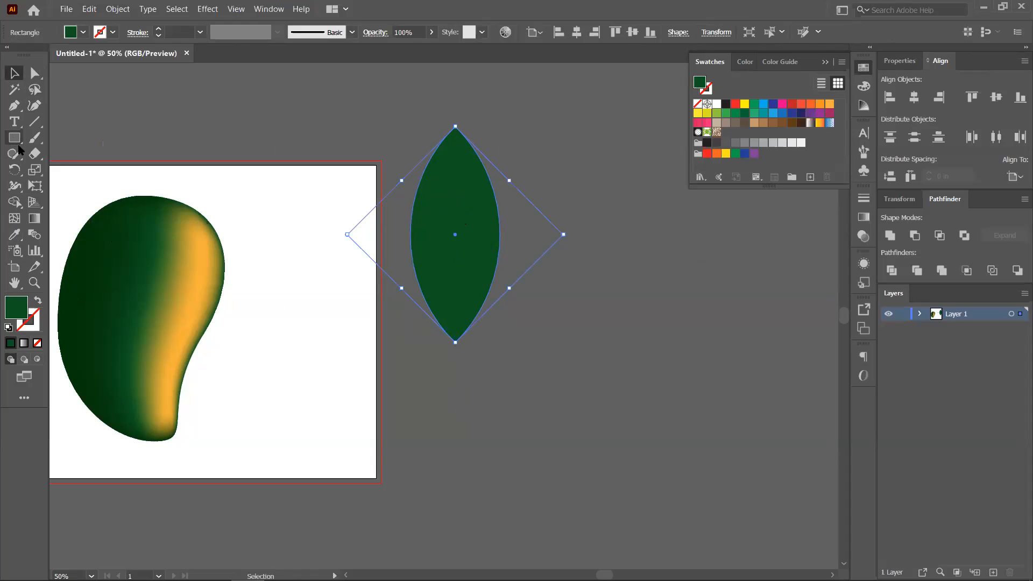
- Retry a gradient mesh point at the rounded leaf's center, and undo back to the unrotated square
{"action": "left_click", "coordinate": [14, 218]}
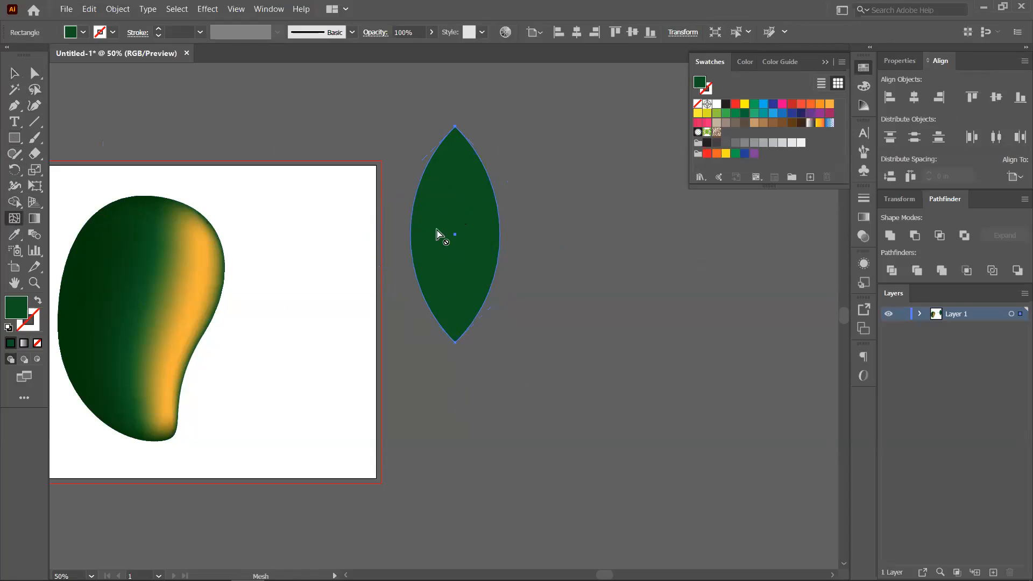
{"action": "left_click", "coordinate": [456, 235]}
{"action": "key", "text": "ctrl+z"}
{"action": "key", "text": "ctrl+z"}
{"action": "key", "text": "ctrl+z"}
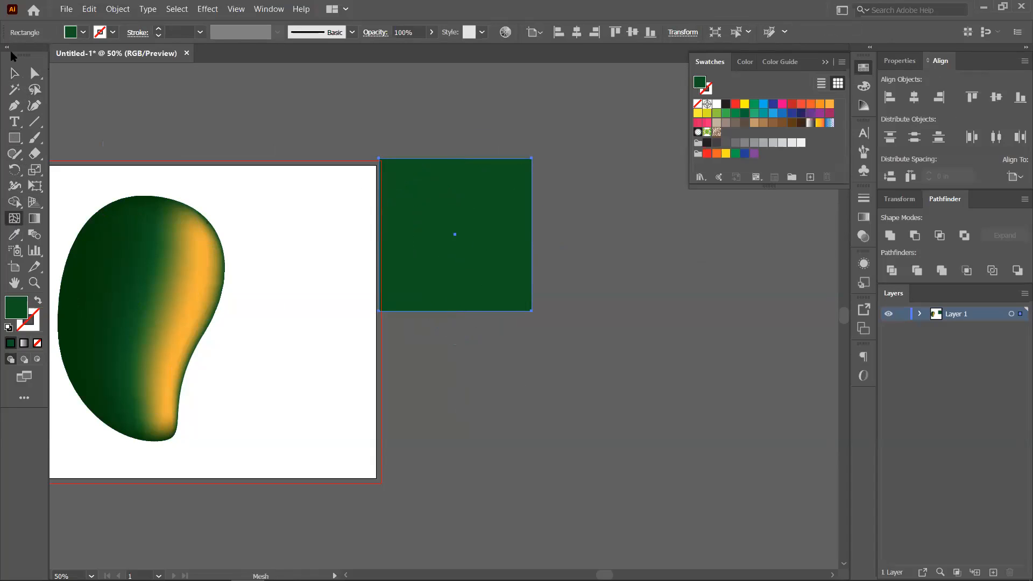
- Select the dark green square beside the artboard and delete it
{"action": "left_click", "coordinate": [14, 72]}
{"action": "left_click", "coordinate": [295, 97]}
{"action": "left_click", "coordinate": [502, 219]}
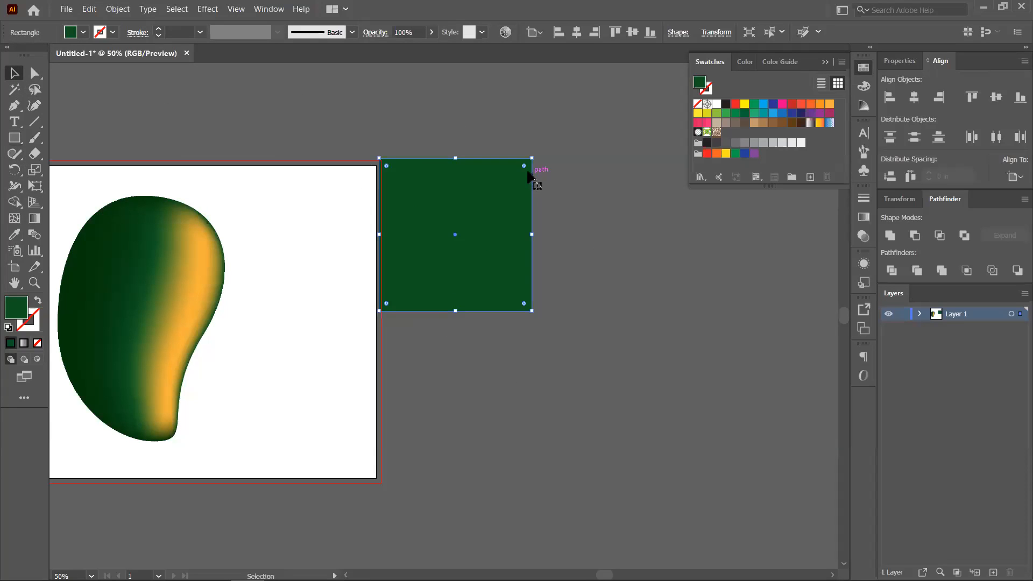
{"action": "left_click", "coordinate": [485, 144]}
{"action": "left_click", "coordinate": [494, 207]}
{"action": "key", "text": "Delete"}
- Draw a closed dark green leaf about 2.4 in wide and 5.9 in tall beside the artboard with the Pen tool, and shift it slightly
{"action": "left_click", "coordinate": [15, 105]}
{"action": "left_click", "coordinate": [466, 160]}
{"action": "left_click_drag", "start_coordinate": [466, 306], "coordinate": [480, 328]}
{"action": "left_click_drag", "start_coordinate": [506, 366], "coordinate": [536, 407]}
{"action": "key", "text": "ctrl+z"}
{"action": "left_click_drag", "start_coordinate": [484, 383], "coordinate": [556, 287]}
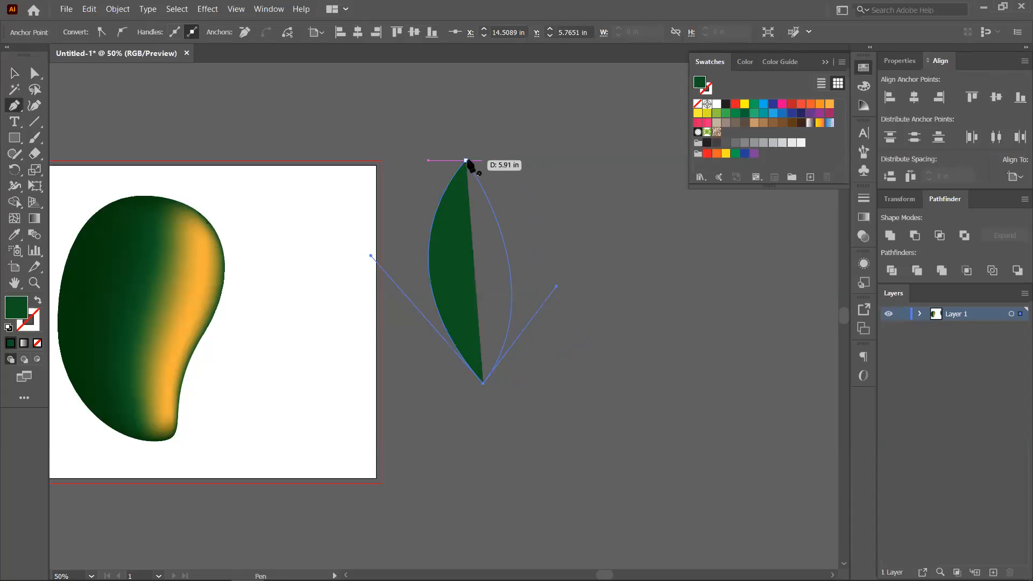
{"action": "left_click_drag", "start_coordinate": [466, 160], "coordinate": [427, 153]}
{"action": "left_click", "coordinate": [14, 73]}
{"action": "left_click_drag", "start_coordinate": [491, 267], "coordinate": [478, 288]}
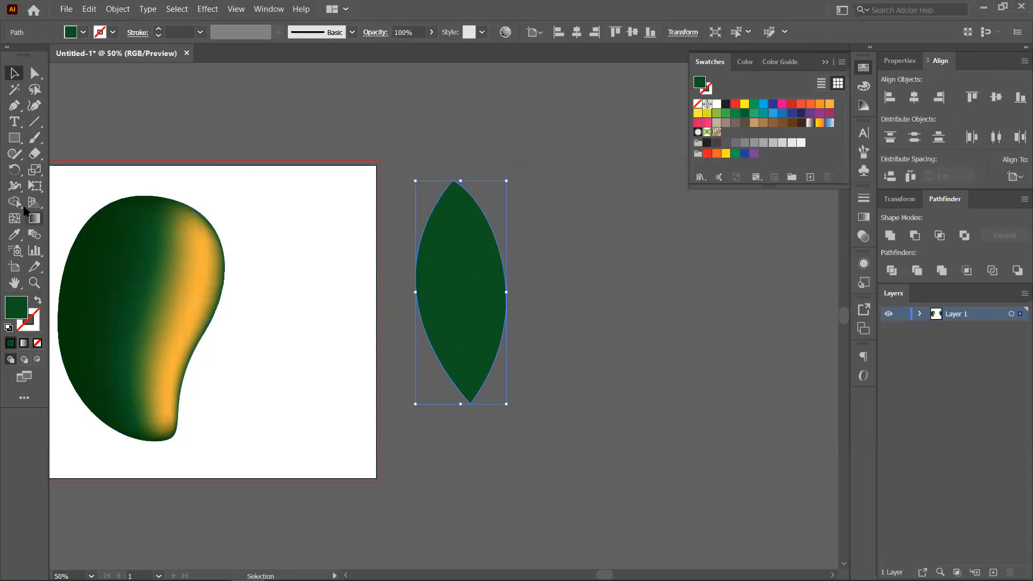
- Try different gradient mesh point placements on the drawn leaf, near its center and at its upper tip
{"action": "left_click", "coordinate": [14, 222]}
{"action": "left_click", "coordinate": [470, 291]}
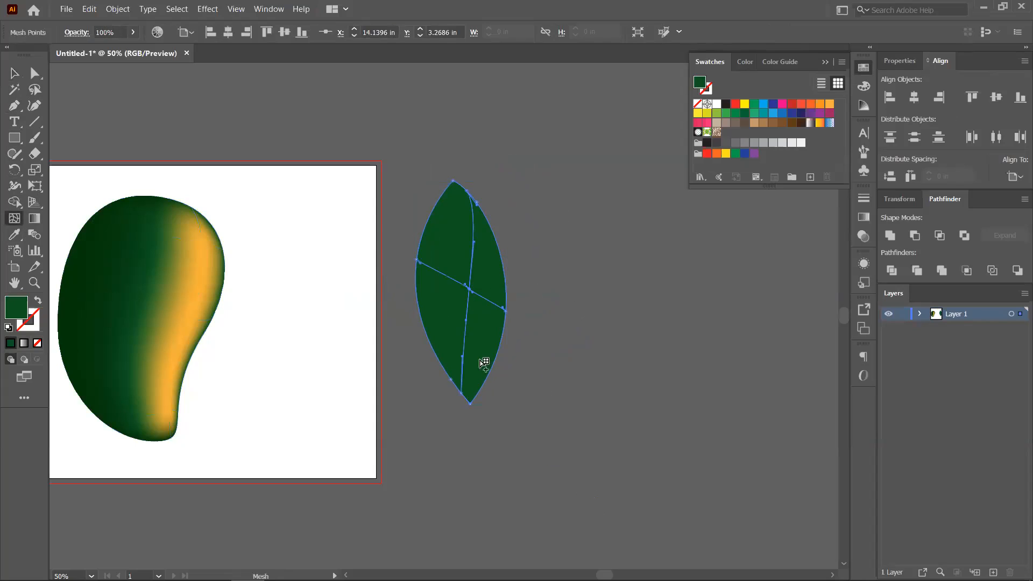
{"action": "key", "text": "ctrl+z"}
{"action": "left_click", "coordinate": [461, 275]}
{"action": "key", "text": "ctrl+z"}
{"action": "left_click", "coordinate": [453, 181]}
{"action": "key", "text": "ctrl+z"}
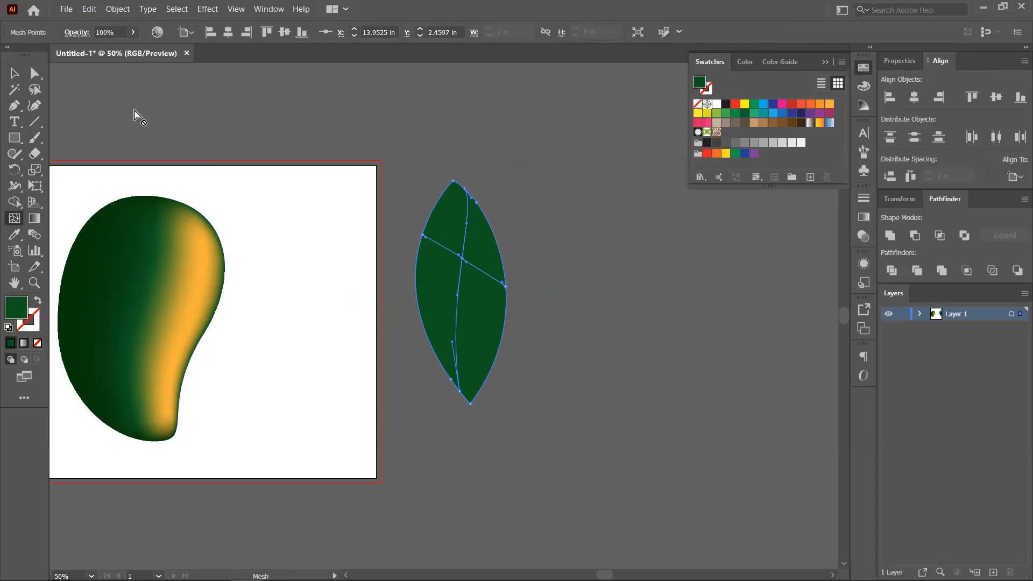
- Select the leaf's mesh points and try adding another mesh point below the central one, undoing each attempt
{"action": "left_click", "coordinate": [34, 74]}
{"action": "left_click", "coordinate": [508, 294]}
{"action": "left_click", "coordinate": [506, 309]}
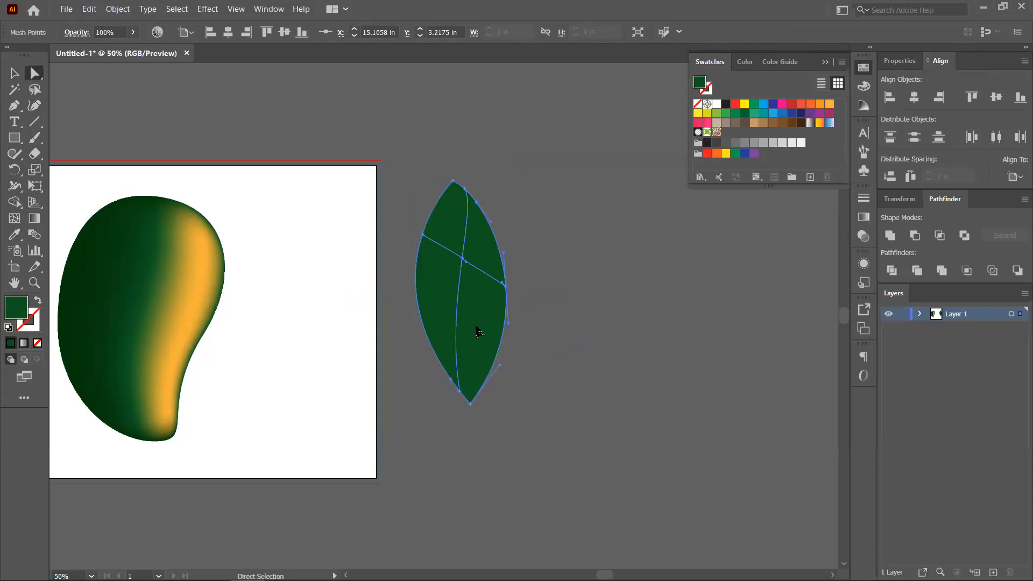
{"action": "left_click_drag", "start_coordinate": [459, 359], "coordinate": [462, 357]}
{"action": "scroll", "coordinate": [461, 323], "scroll_direction": "up", "scroll_amount": 2}
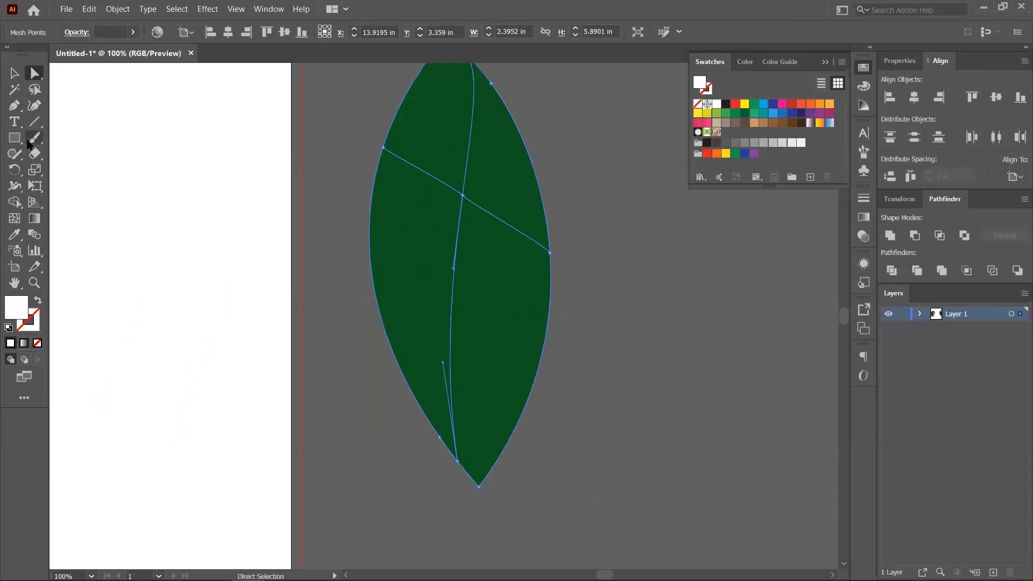
{"action": "left_click", "coordinate": [14, 220]}
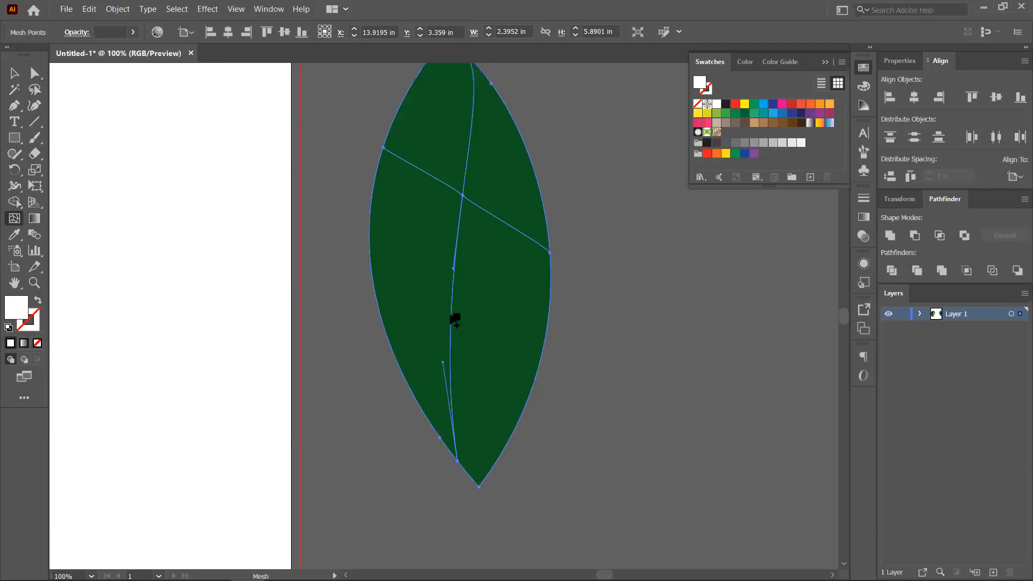
{"action": "left_click", "coordinate": [451, 310]}
{"action": "key", "text": "ctrl+z"}
{"action": "left_click", "coordinate": [457, 295]}
{"action": "key", "text": "ctrl+z"}
- Sample the leaf's dark green, try extra mesh points along its vertical mesh line, and undo them
{"action": "left_click", "coordinate": [15, 237]}
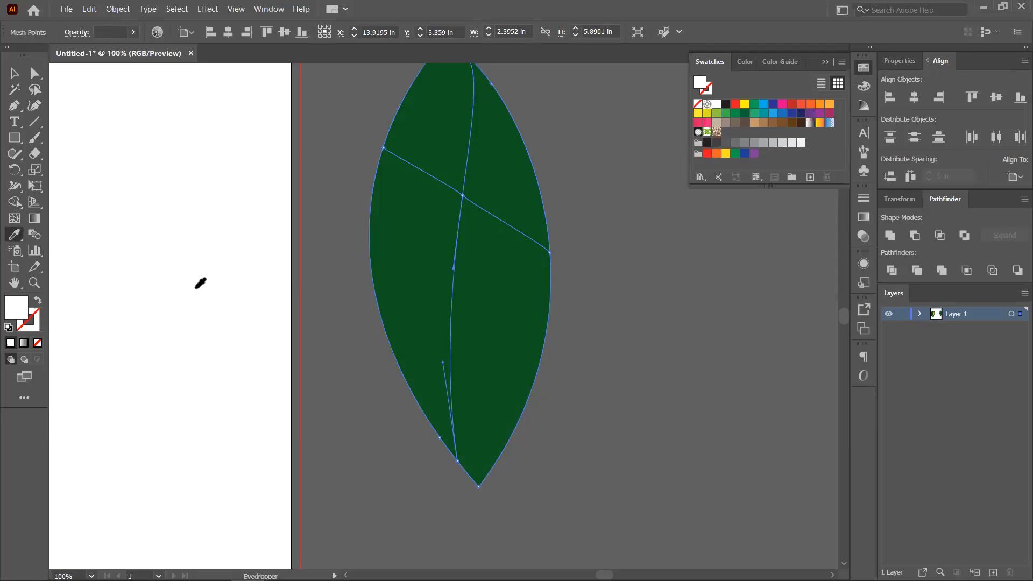
{"action": "left_click", "coordinate": [433, 241]}
{"action": "left_click", "coordinate": [14, 218]}
{"action": "left_click", "coordinate": [452, 315]}
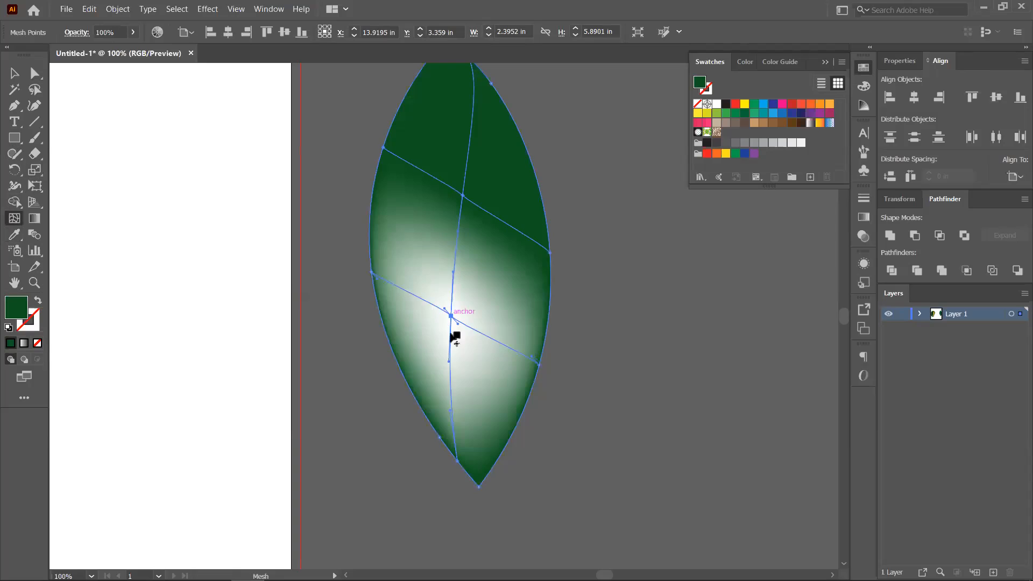
{"action": "left_click", "coordinate": [452, 409]}
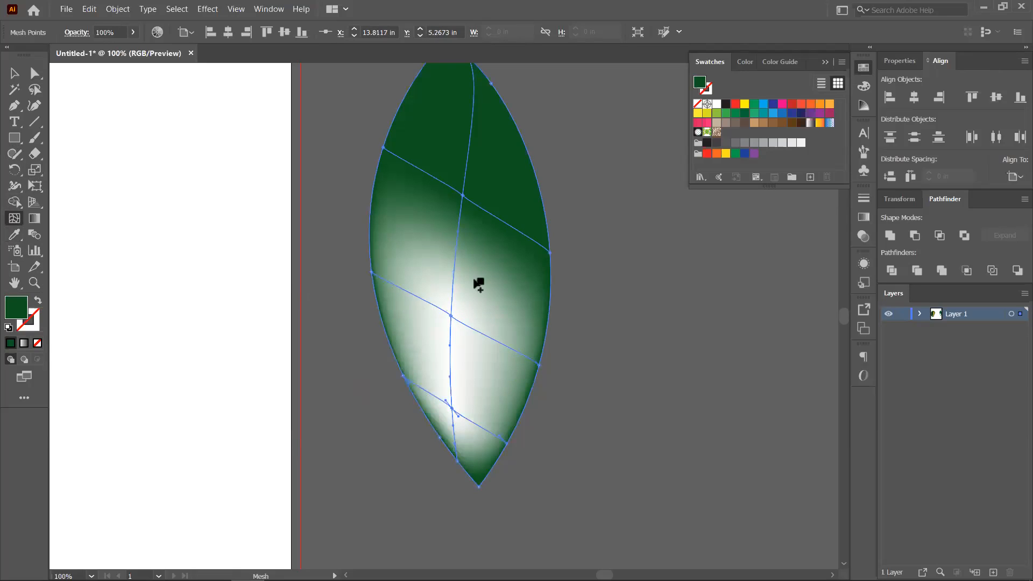
{"action": "left_click", "coordinate": [471, 138]}
{"action": "key", "text": "ctrl+z"}
{"action": "key", "text": "ctrl+z"}
{"action": "key", "text": "ctrl+z"}
- Move the leaf mesh slightly to about X 13.75 in, Y 3.30 in, and try a green swatch on it
{"action": "left_click", "coordinate": [14, 74]}
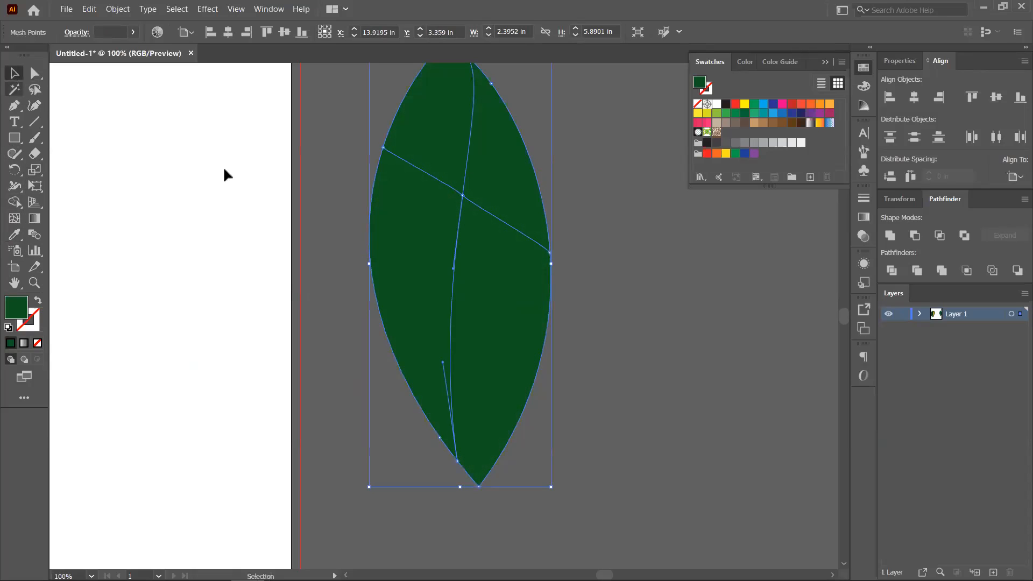
{"action": "left_click", "coordinate": [477, 125]}
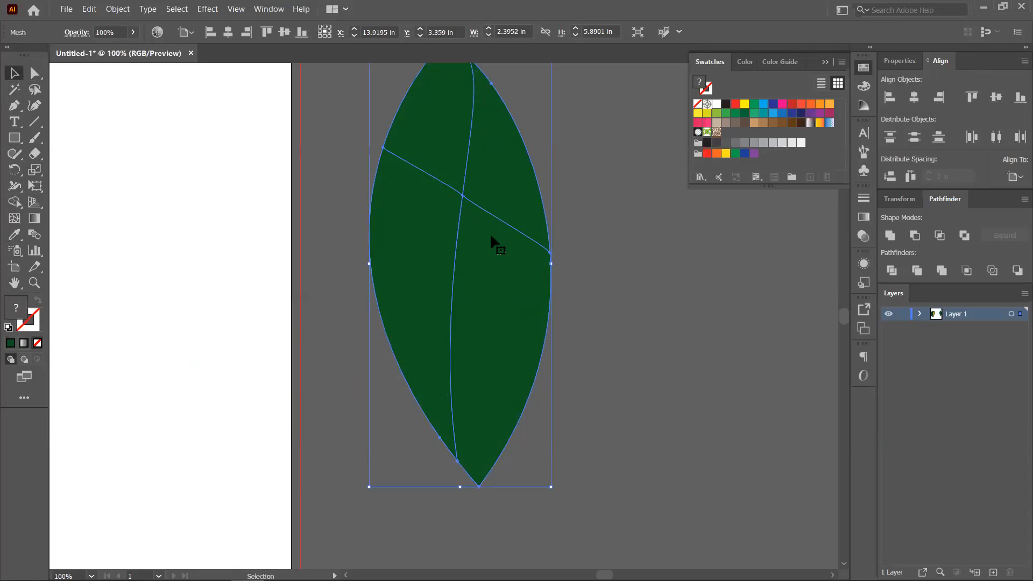
{"action": "left_click_drag", "start_coordinate": [504, 208], "coordinate": [514, 277]}
{"action": "left_click_drag", "start_coordinate": [479, 129], "coordinate": [466, 125]}
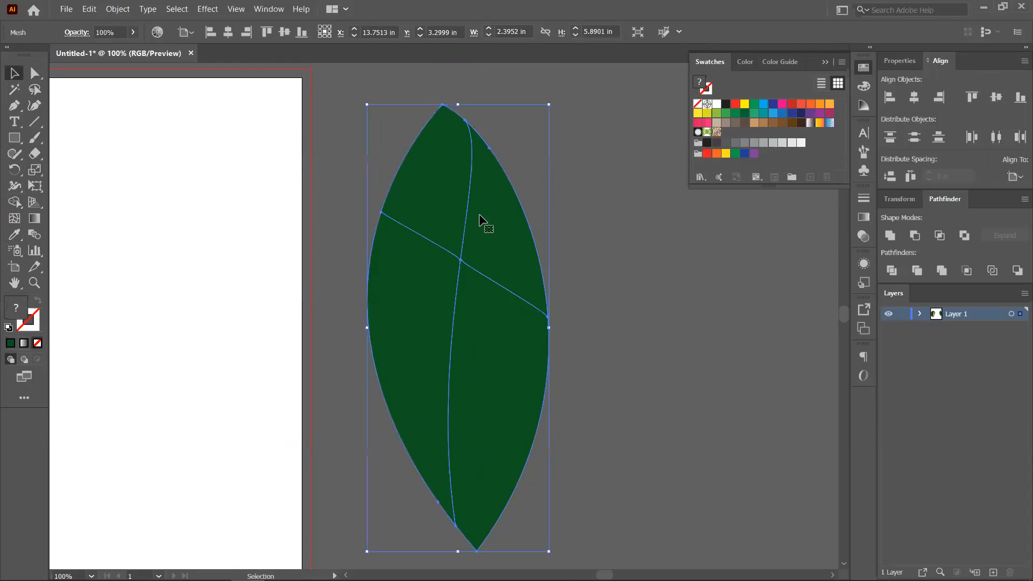
{"action": "left_click", "coordinate": [743, 114]}
{"action": "key", "text": "ctrl+z"}
- Select the leaf's central mesh point with the Direct Selection tool and fill it with the lighter dark green swatch
{"action": "left_click", "coordinate": [659, 284]}
{"action": "left_click", "coordinate": [464, 270]}
{"action": "left_click", "coordinate": [35, 72]}
{"action": "left_click", "coordinate": [629, 247]}
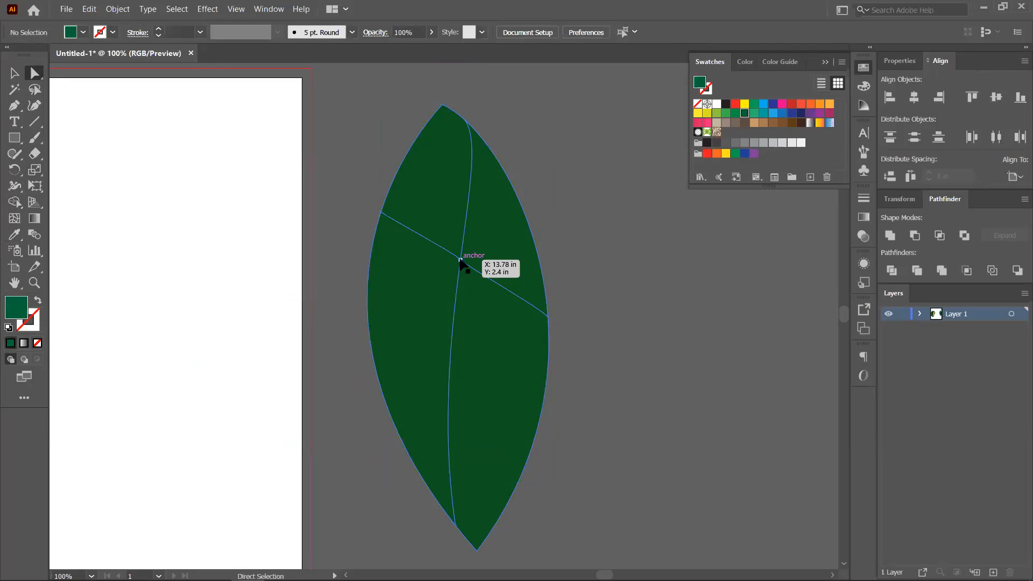
{"action": "left_click", "coordinate": [461, 260]}
{"action": "left_click", "coordinate": [743, 114]}
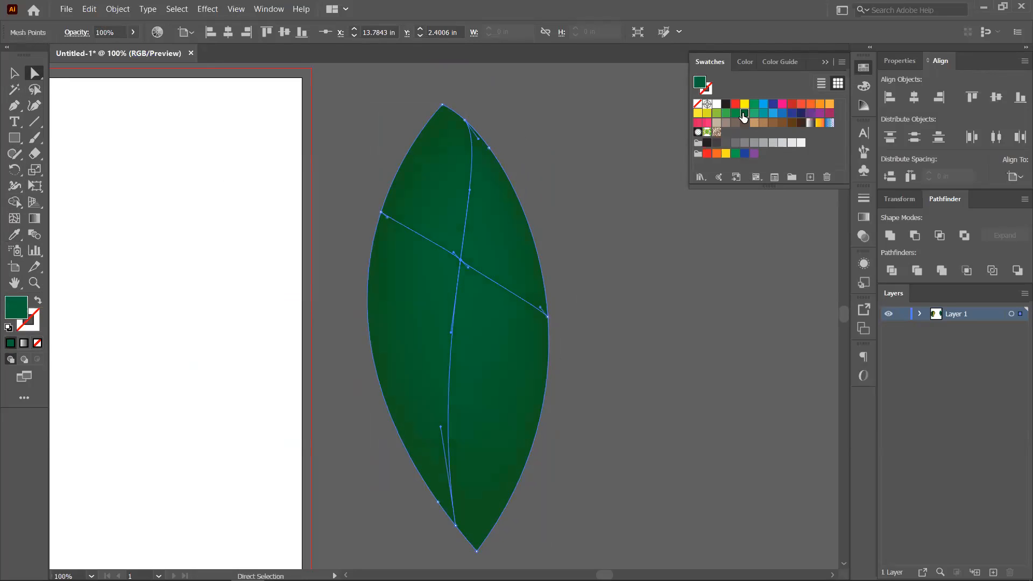
- Undo the mesh point color, the leaf's move and its gradient mesh, back to the plain leaf path
{"action": "scroll", "coordinate": [501, 353], "scroll_direction": "down", "scroll_amount": 2}
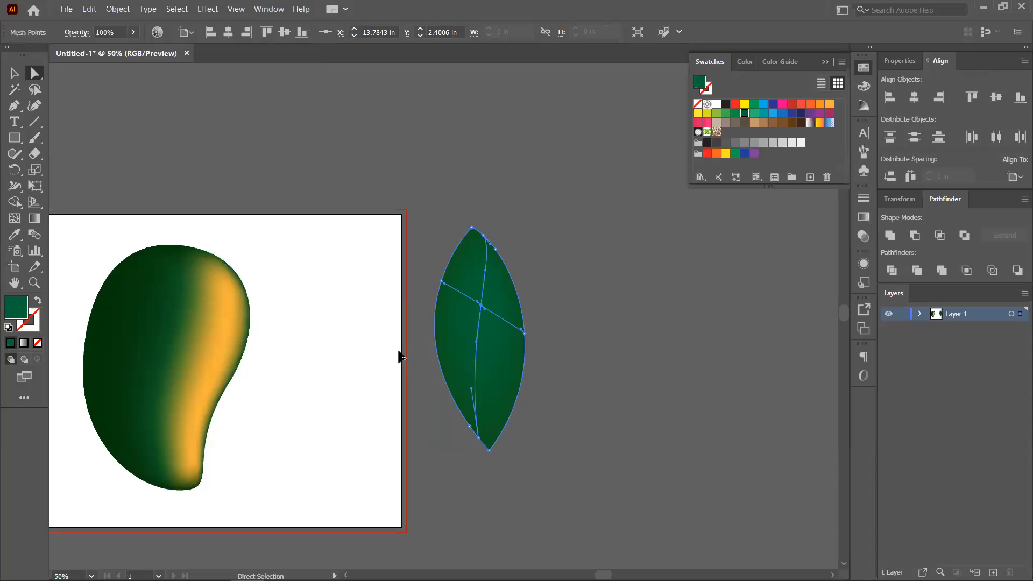
{"action": "key", "text": "ctrl+z"}
{"action": "key", "text": "ctrl+z"}
{"action": "key", "text": "ctrl+z"}
{"action": "key", "text": "ctrl+z"}
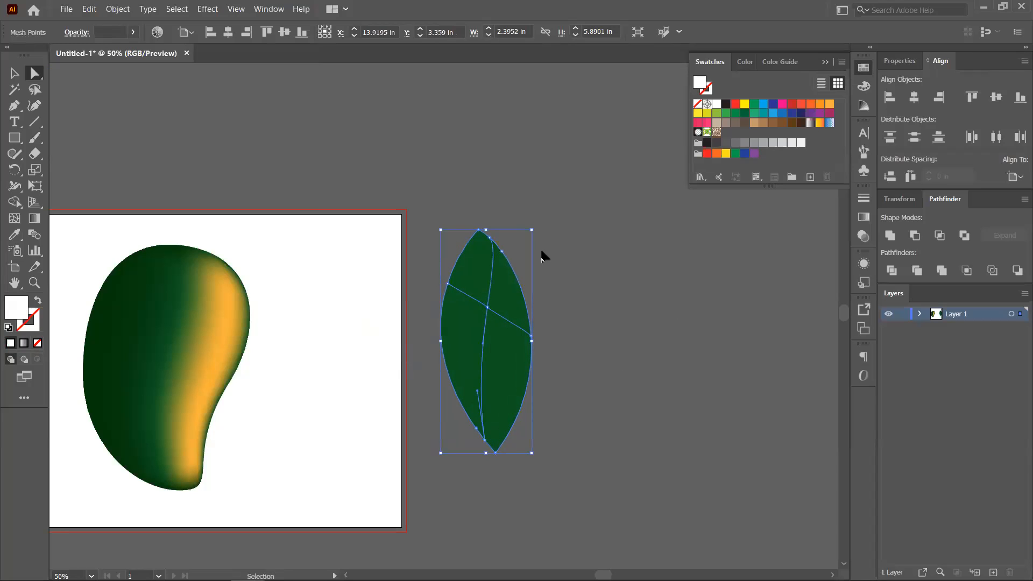
- Start creating a gradient mesh on the leaf and preview different row counts, ending on 2 rows
{"action": "left_click", "coordinate": [117, 9]}
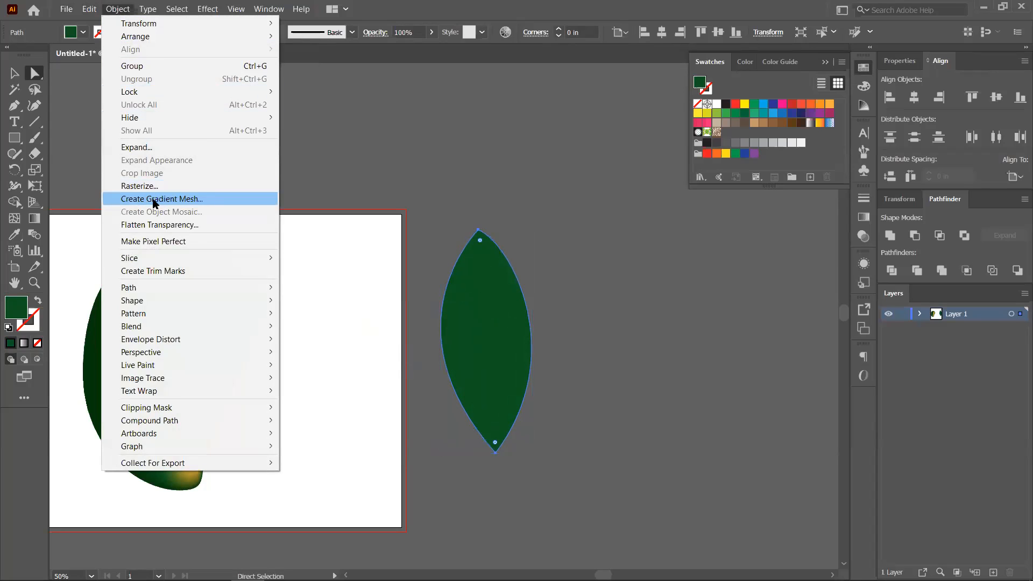
{"action": "left_click", "coordinate": [196, 200]}
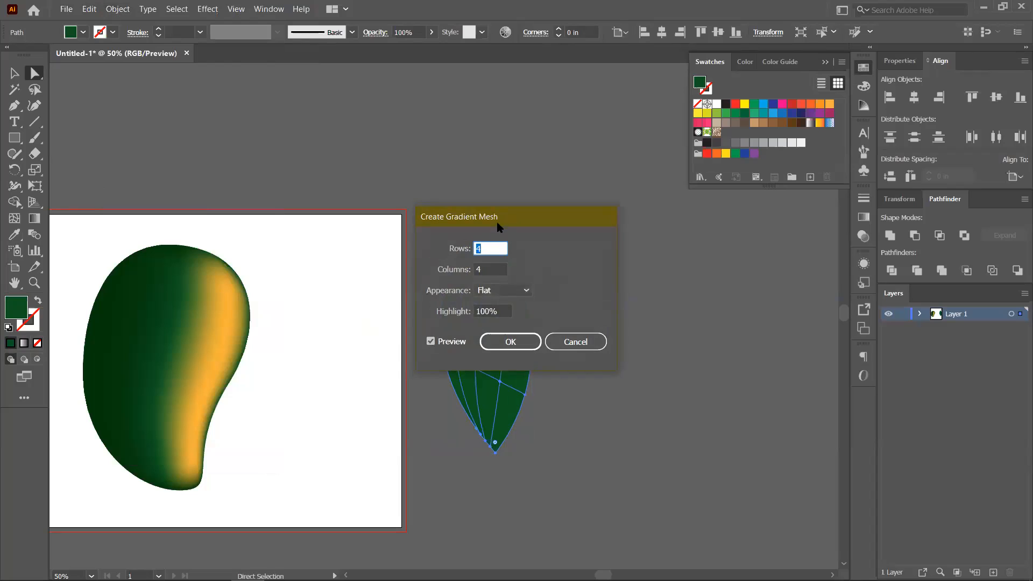
{"action": "left_click_drag", "start_coordinate": [518, 218], "coordinate": [702, 213]}
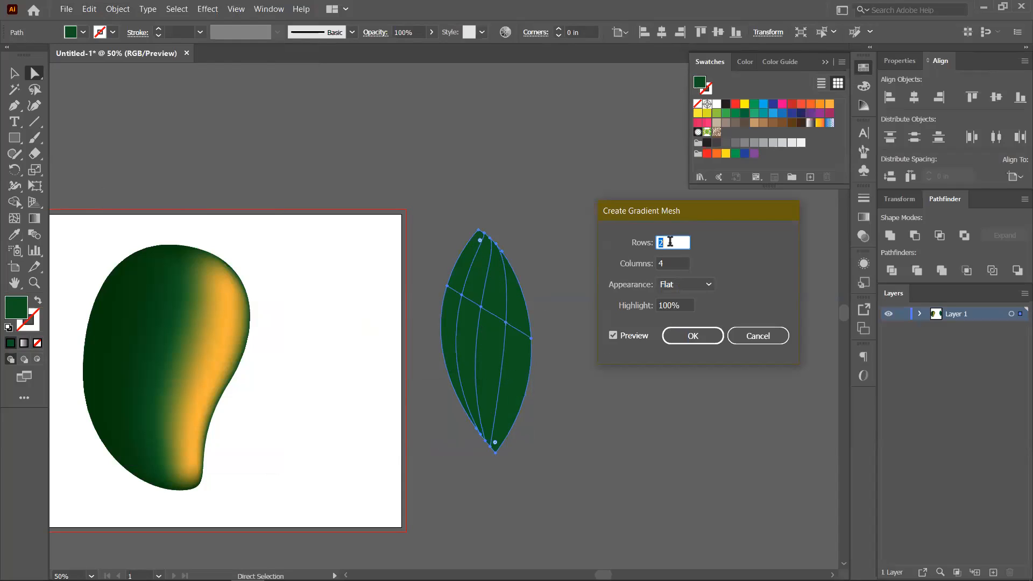
{"action": "key", "text": "Up"}
{"action": "key", "text": "Up"}
{"action": "key", "text": "Up"}
{"action": "key", "text": "Up"}
{"action": "key", "text": "Up"}
{"action": "key", "text": "Up"}
{"action": "key", "text": "Up"}
{"action": "key", "text": "Down"}
{"action": "key", "text": "Down"}
{"action": "key", "text": "Down"}
{"action": "key", "text": "Down"}
{"action": "key", "text": "Down"}
{"action": "key", "text": "Down"}
{"action": "key", "text": "Down"}
{"action": "key", "text": "Down"}
{"action": "key", "text": "Down"}
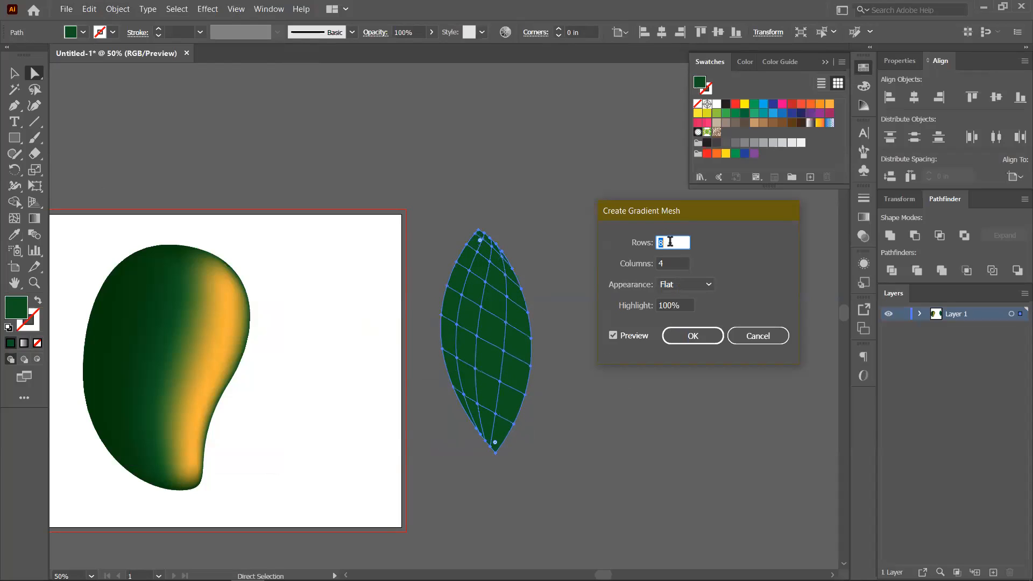
{"action": "key", "text": "Up"}
{"action": "key", "text": "Up"}
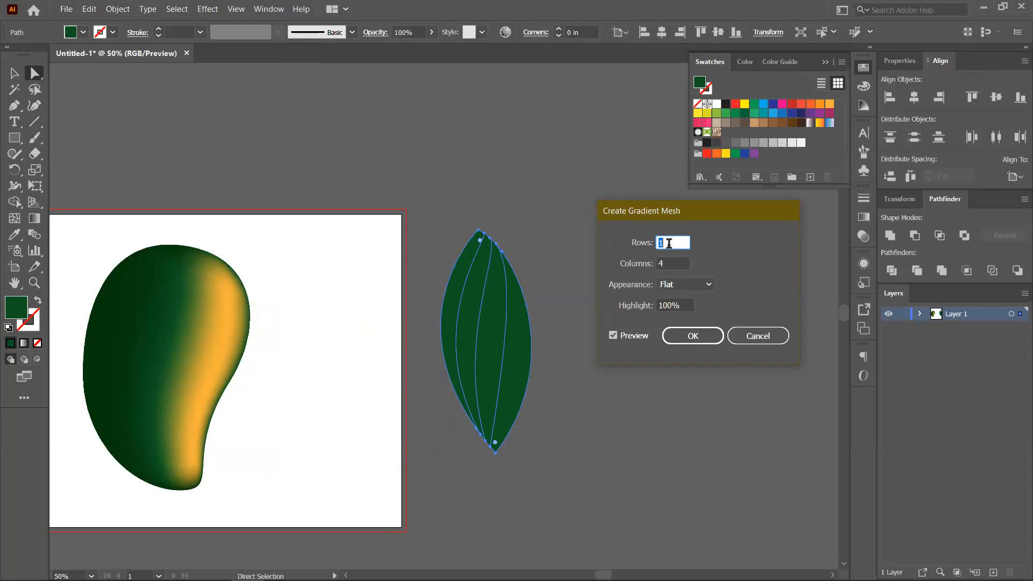
{"action": "key", "text": "Up"}
{"action": "key", "text": "Up"}
{"action": "key", "text": "Up"}
{"action": "key", "text": "Up"}
{"action": "key", "text": "Down"}
{"action": "key", "text": "Down"}
{"action": "key", "text": "Down"}
{"action": "key", "text": "Down"}
{"action": "key", "text": "Down"}
{"action": "key", "text": "Down"}
- Preview higher and lower column counts for the leaf's gradient mesh, ending on 3 columns
{"action": "key", "text": "Tab"}
{"action": "key", "text": "Up"}
{"action": "key", "text": "Up"}
{"action": "key", "text": "Up"}
{"action": "key", "text": "Up"}
{"action": "key", "text": "Up"}
{"action": "key", "text": "Up"}
{"action": "key", "text": "Up"}
{"action": "key", "text": "Up"}
{"action": "key", "text": "Up"}
{"action": "key", "text": "Up"}
{"action": "key", "text": "Up"}
{"action": "key", "text": "Up"}
{"action": "key", "text": "Up"}
{"action": "key", "text": "Up"}
{"action": "key", "text": "Up"}
{"action": "key", "text": "Up"}
{"action": "key", "text": "Up"}
{"action": "key", "text": "Up"}
{"action": "key", "text": "Up"}
{"action": "key", "text": "Up"}
{"action": "key", "text": "Up"}
{"action": "key", "text": "Up"}
{"action": "key", "text": "Up"}
{"action": "key", "text": "Up"}
{"action": "key", "text": "Up"}
{"action": "key", "text": "Down"}
{"action": "key", "text": "Down"}
{"action": "key", "text": "Down"}
{"action": "key", "text": "Down"}
{"action": "key", "text": "Down"}
{"action": "key", "text": "Down"}
{"action": "key", "text": "Down"}
{"action": "key", "text": "Down"}
{"action": "key", "text": "Down"}
{"action": "key", "text": "Down"}
{"action": "key", "text": "Down"}
{"action": "key", "text": "Down"}
{"action": "key", "text": "Down"}
{"action": "key", "text": "Down"}
{"action": "key", "text": "Down"}
{"action": "key", "text": "Down"}
{"action": "key", "text": "Down"}
{"action": "key", "text": "Down"}
{"action": "key", "text": "Down"}
{"action": "key", "text": "Down"}
{"action": "key", "text": "Up"}
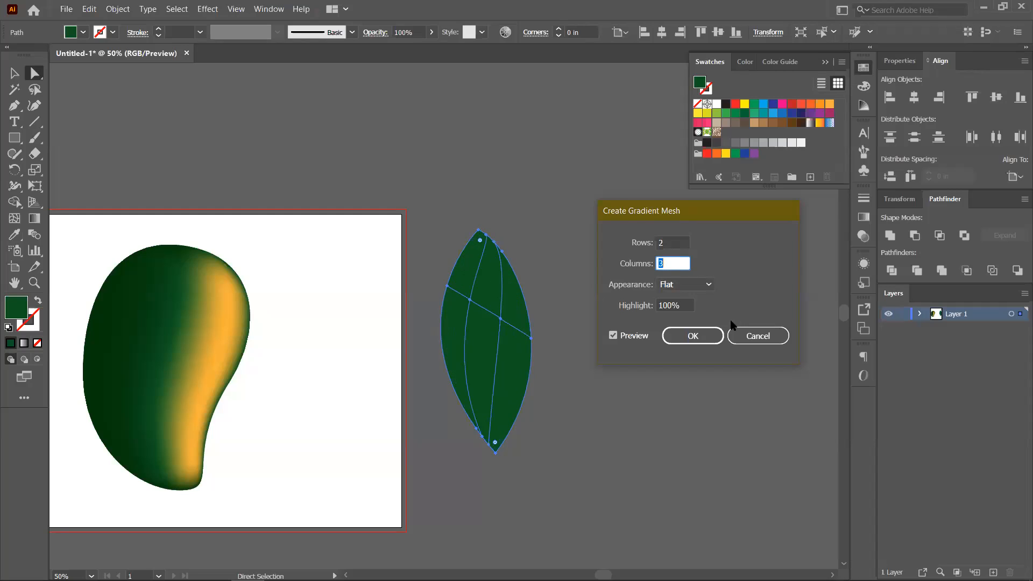
- Try a few more row counts for the leaf's mesh and cancel creating the gradient mesh
{"action": "left_click", "coordinate": [676, 242]}
{"action": "key", "text": "Up"}
{"action": "key", "text": "Up"}
{"action": "key", "text": "Up"}
{"action": "key", "text": "Down"}
{"action": "left_click", "coordinate": [760, 336]}
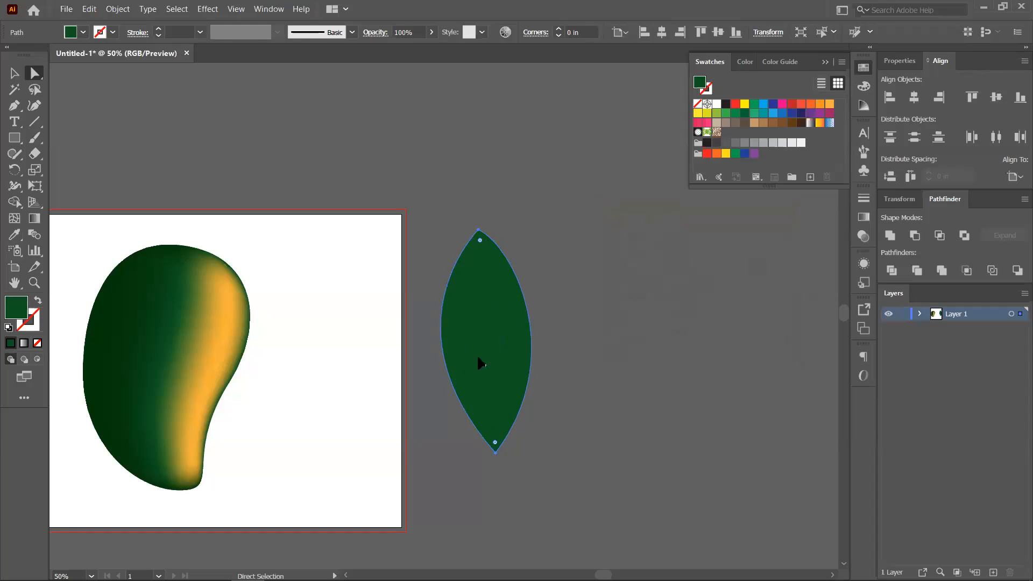
- Delete the green leaf beside the artboard
{"action": "key", "text": "Delete"}
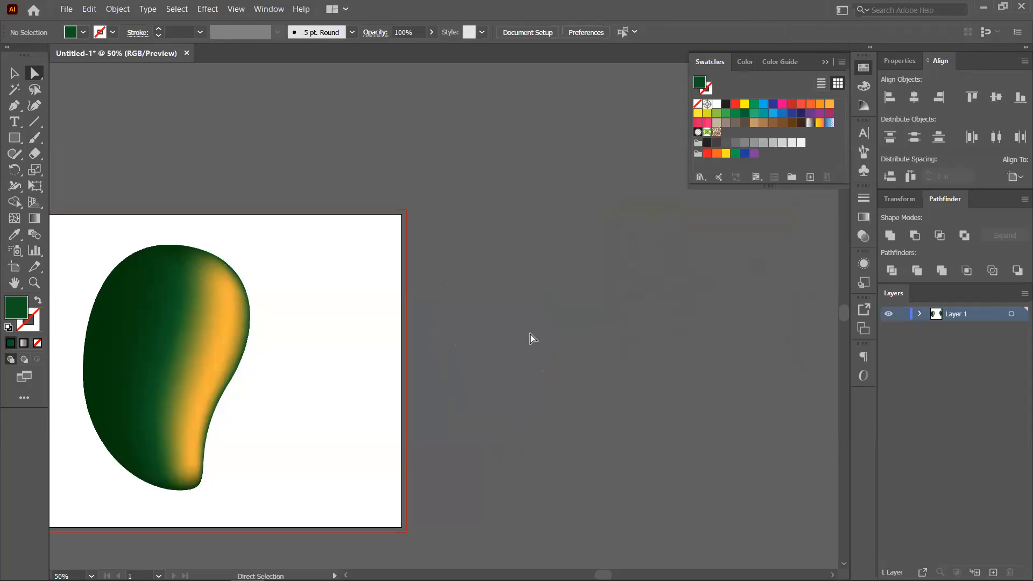
{"action": "key", "text": "ctrl+equal"}
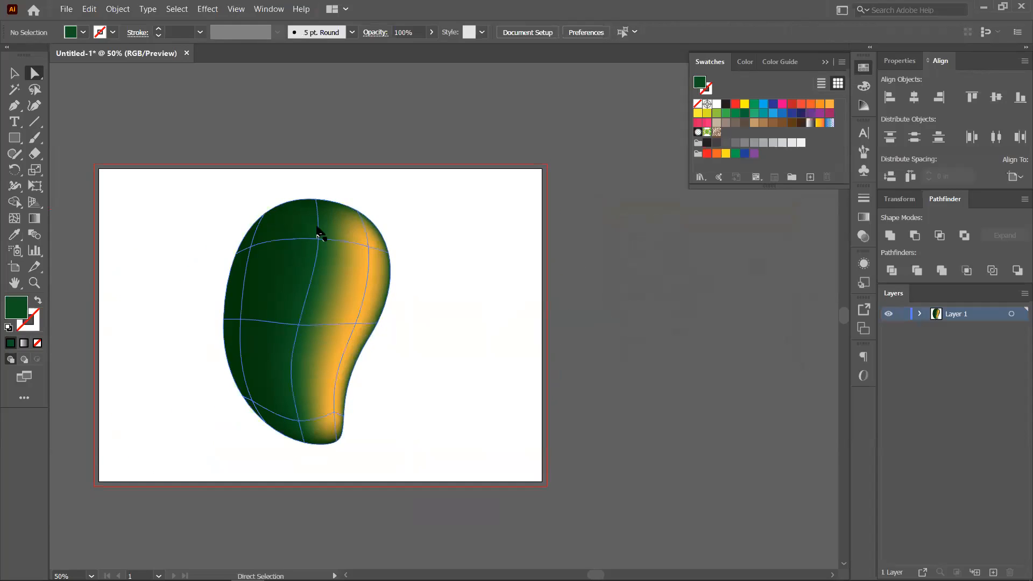
{"action": "key", "text": "ctrl+equal"}
{"action": "key", "text": "ctrl+minus"}
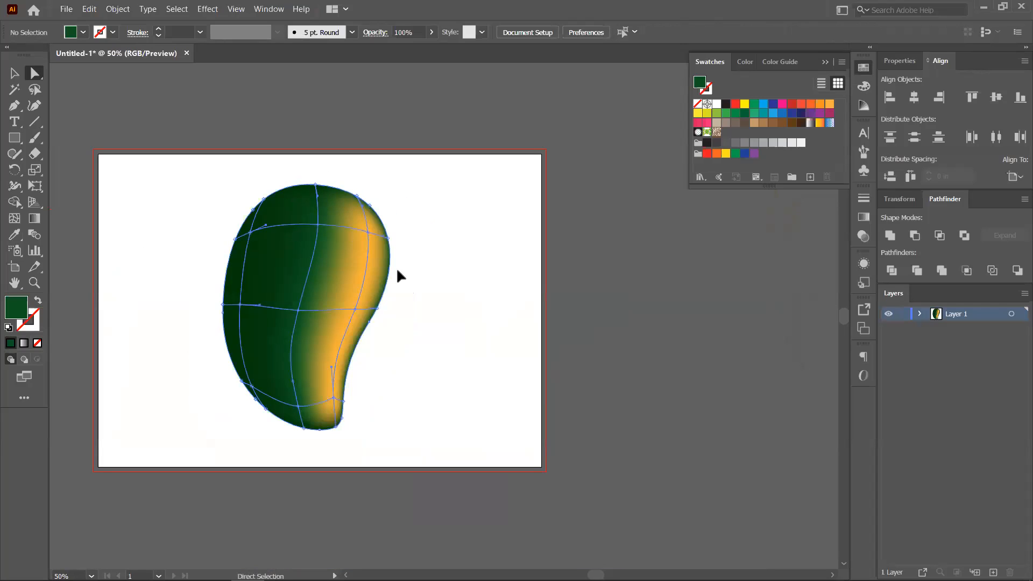
- Try pulling the mango's inner mesh points with the Direct Selection tool, and reposition the whole mango mesh on the artboard
{"action": "left_click", "coordinate": [350, 272]}
{"action": "left_click_drag", "start_coordinate": [346, 278], "coordinate": [285, 285]}
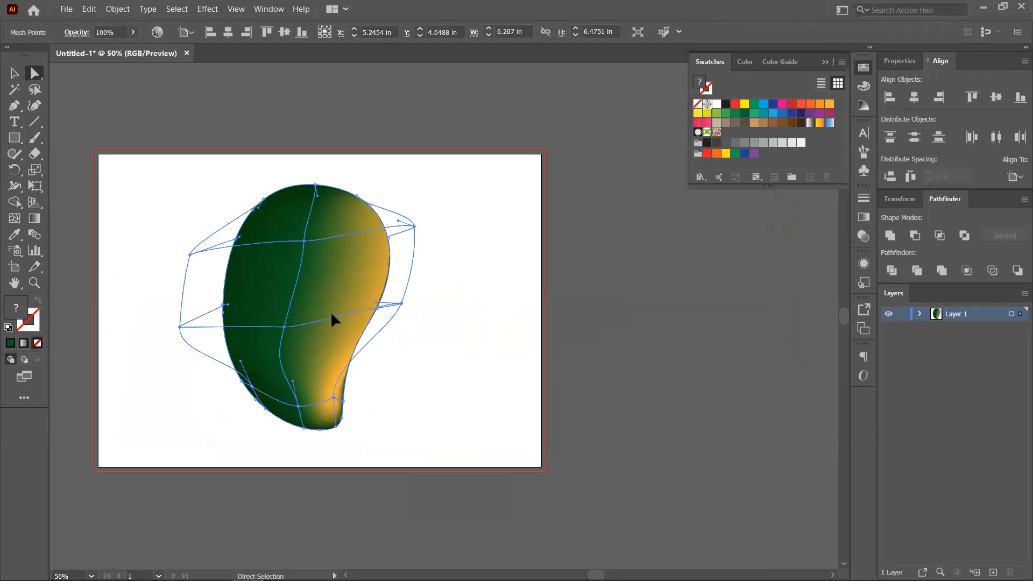
{"action": "left_click", "coordinate": [11, 75]}
{"action": "left_click", "coordinate": [323, 258]}
{"action": "left_click_drag", "start_coordinate": [317, 225], "coordinate": [358, 192]}
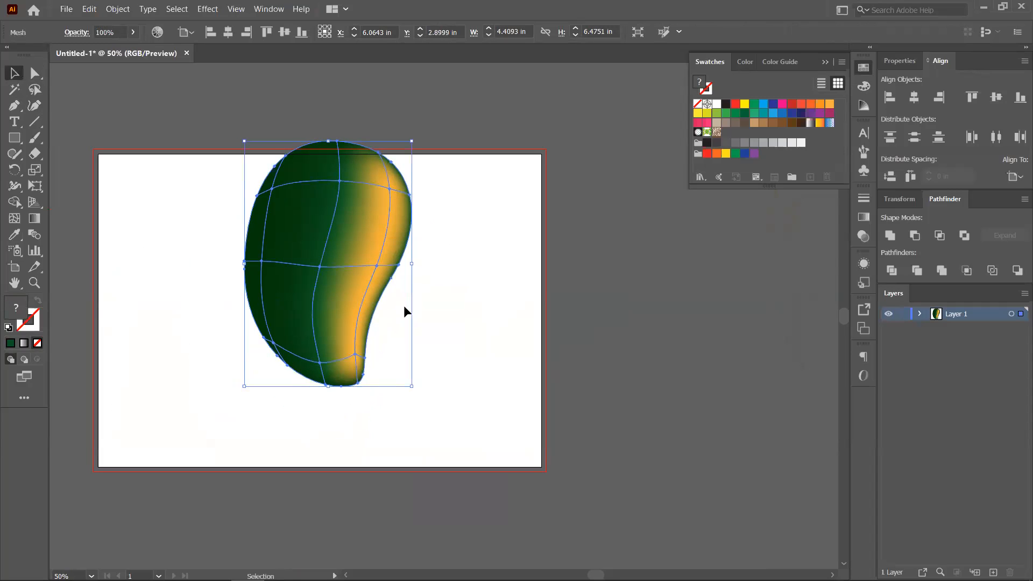
{"action": "left_click_drag", "start_coordinate": [358, 369], "coordinate": [364, 397]}
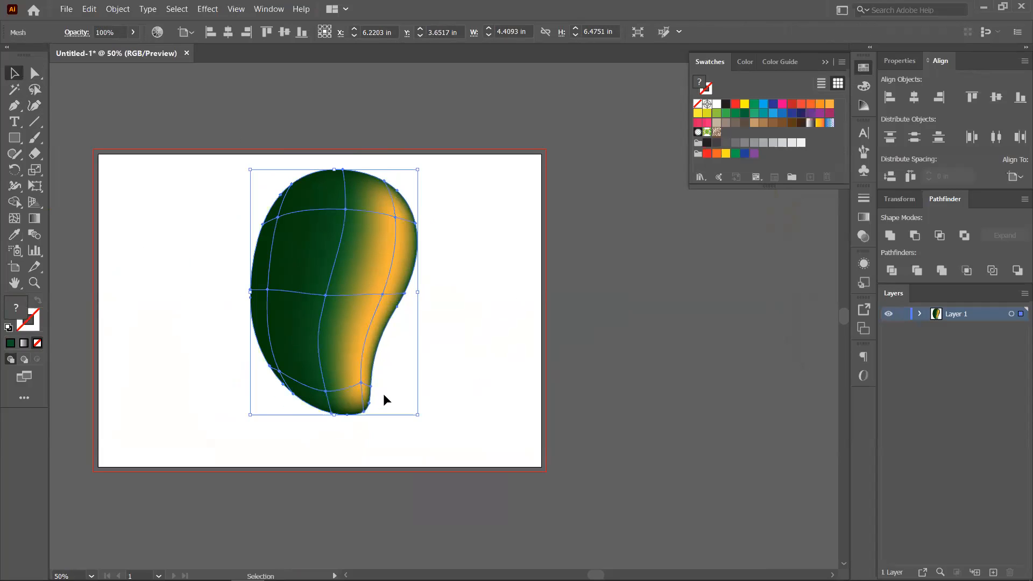
{"action": "left_click_drag", "start_coordinate": [351, 318], "coordinate": [320, 342]}
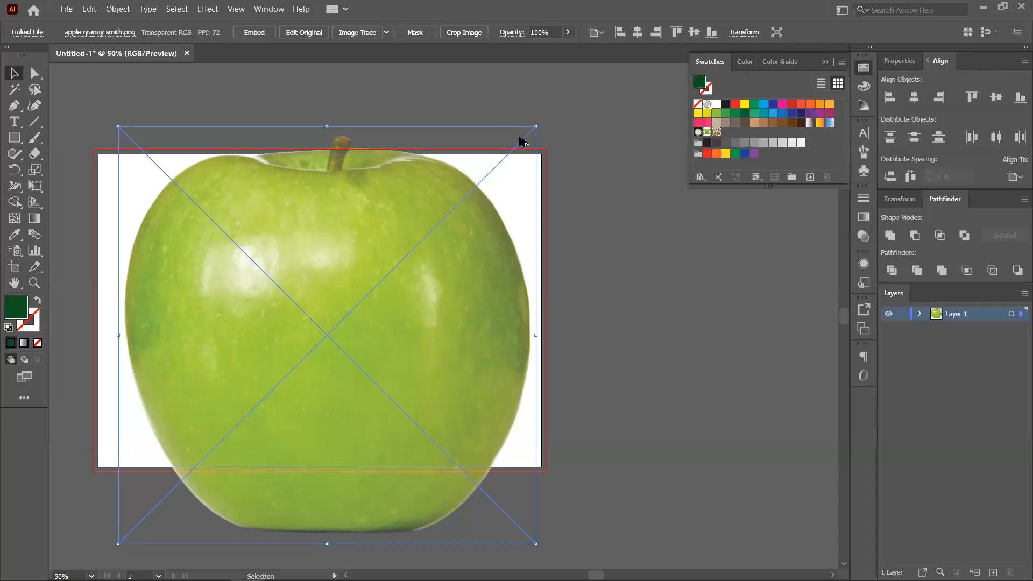
- Scale the placed apple-granny-smith.png image down to fit inside the artboard, position it there and embed it
{"action": "left_click_drag", "start_coordinate": [536, 127], "coordinate": [482, 213]}
{"action": "scroll", "coordinate": [618, 250], "scroll_direction": "left", "scroll_amount": 4}
{"action": "left_click_drag", "start_coordinate": [440, 295], "coordinate": [438, 263]}
{"action": "scroll", "coordinate": [570, 307], "scroll_direction": "right", "scroll_amount": 2}
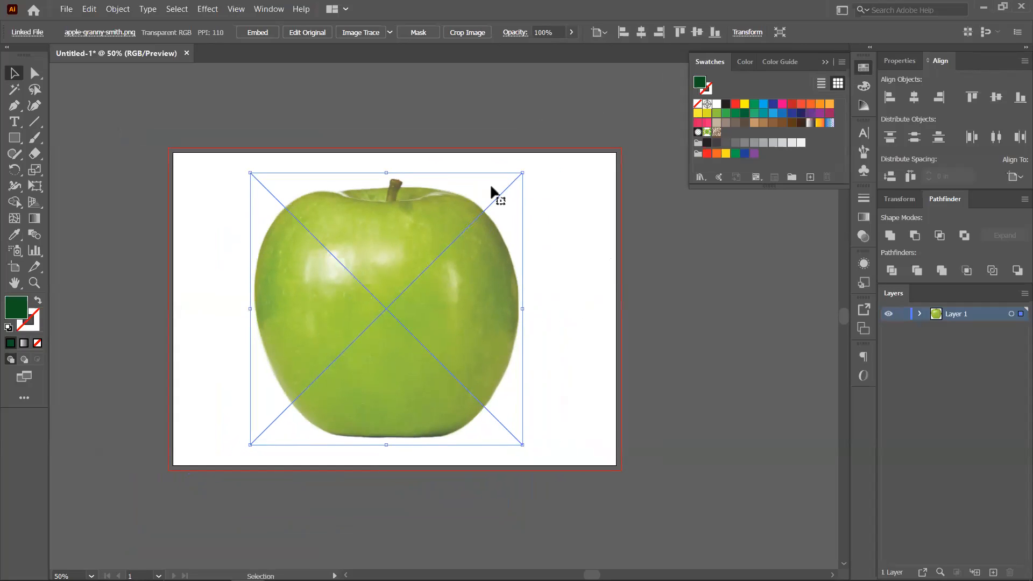
{"action": "left_click", "coordinate": [254, 32]}
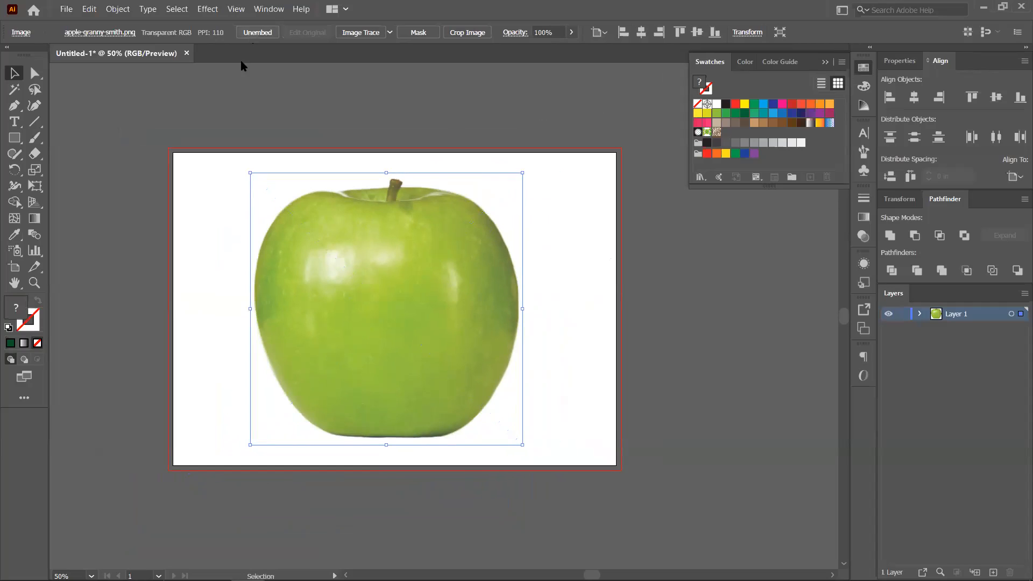
- Nudge the embedded apple image slightly toward the artboard's centre and deselect it
{"action": "left_click", "coordinate": [722, 338]}
{"action": "left_click", "coordinate": [438, 317]}
{"action": "left_click", "coordinate": [675, 368]}
{"action": "mouse_move", "coordinate": [362, 318]}
{"action": "left_mouse_down"}
{"action": "mouse_move", "coordinate": [380, 336]}
{"action": "mouse_move", "coordinate": [368, 323]}
{"action": "left_mouse_up"}
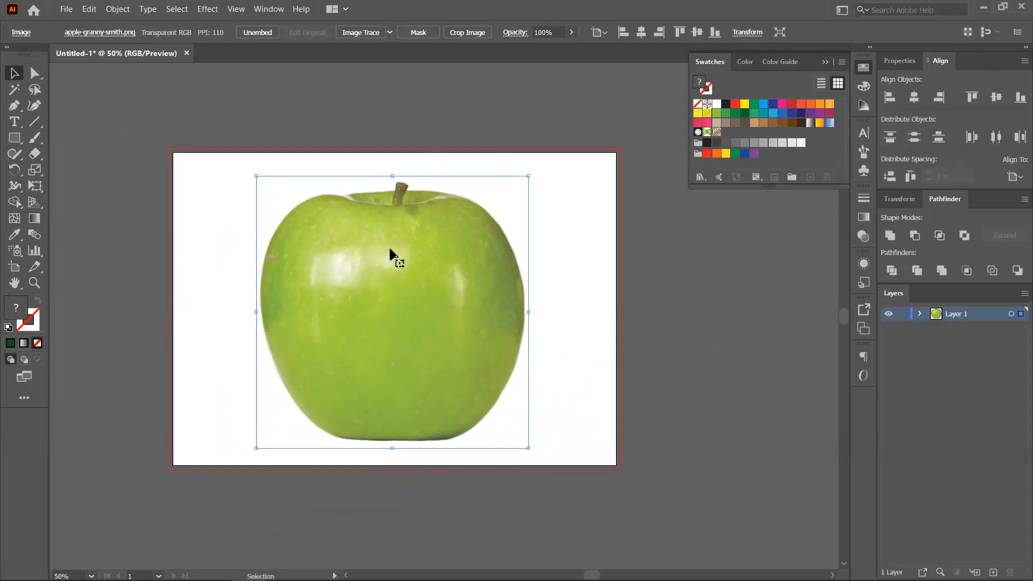
{"action": "left_click", "coordinate": [13, 220]}
{"action": "key", "text": "a"}
{"action": "key", "text": "ctrl+shift+a"}
{"action": "key", "text": "v"}
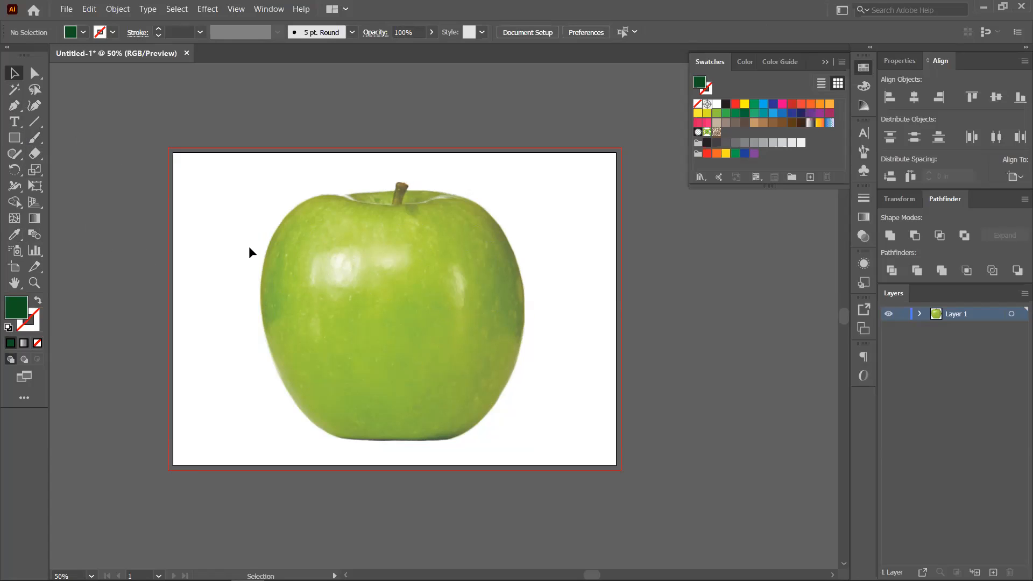
- Draw a large, nearly circular ellipse over the apple's lower right part and set its fill to none
{"action": "left_click_drag", "start_coordinate": [14, 139], "coordinate": [64, 171]}
{"action": "mouse_move", "coordinate": [361, 252]}
{"action": "left_mouse_down"}
{"action": "mouse_move", "coordinate": [491, 371]}
{"action": "mouse_move", "coordinate": [536, 454]}
{"action": "mouse_move", "coordinate": [583, 496]}
{"action": "left_mouse_up"}
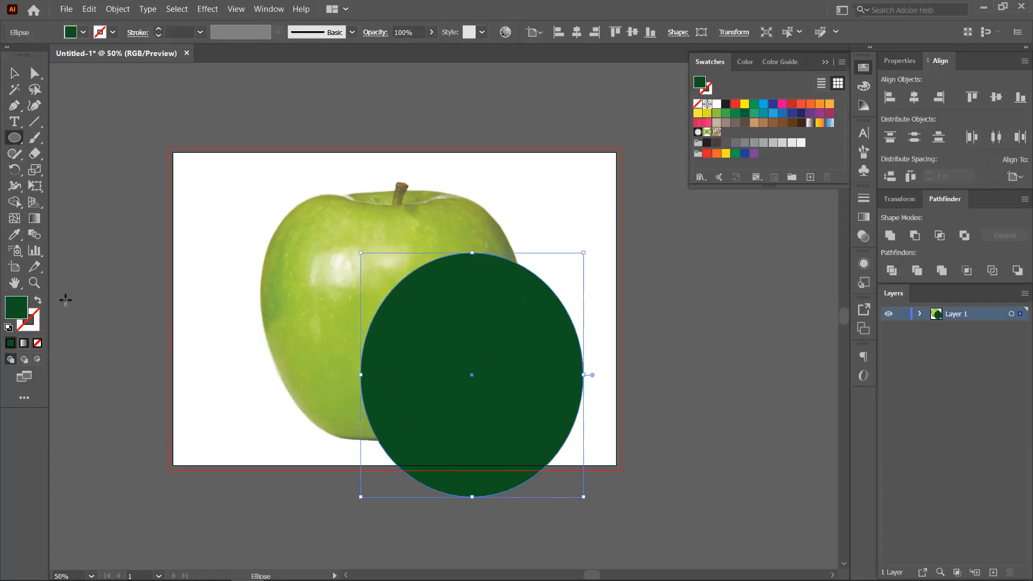
{"action": "left_click", "coordinate": [38, 343]}
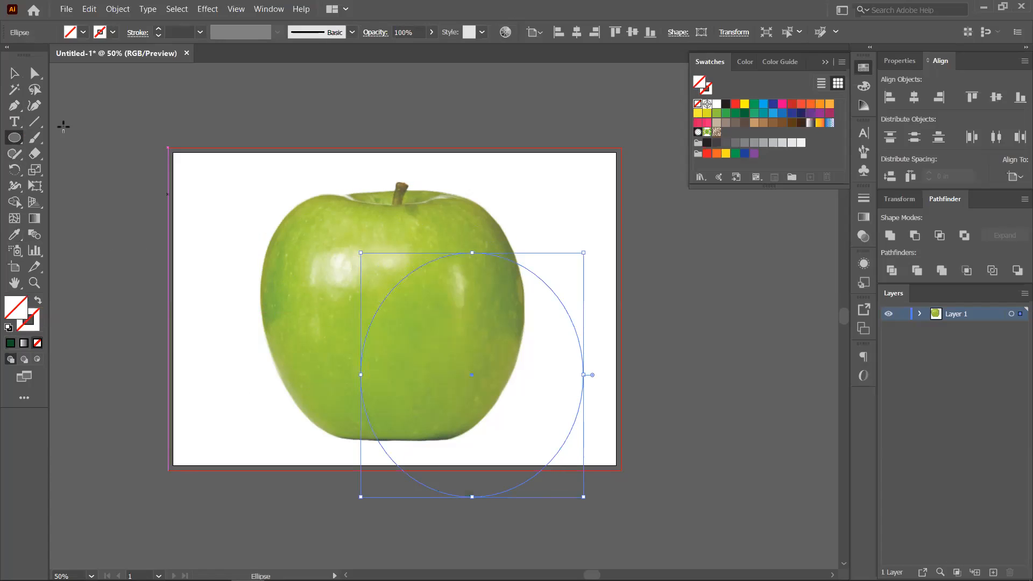
- Move the unfilled ellipse over the apple and resize its sides to match the apple's width and height
{"action": "left_click", "coordinate": [15, 74]}
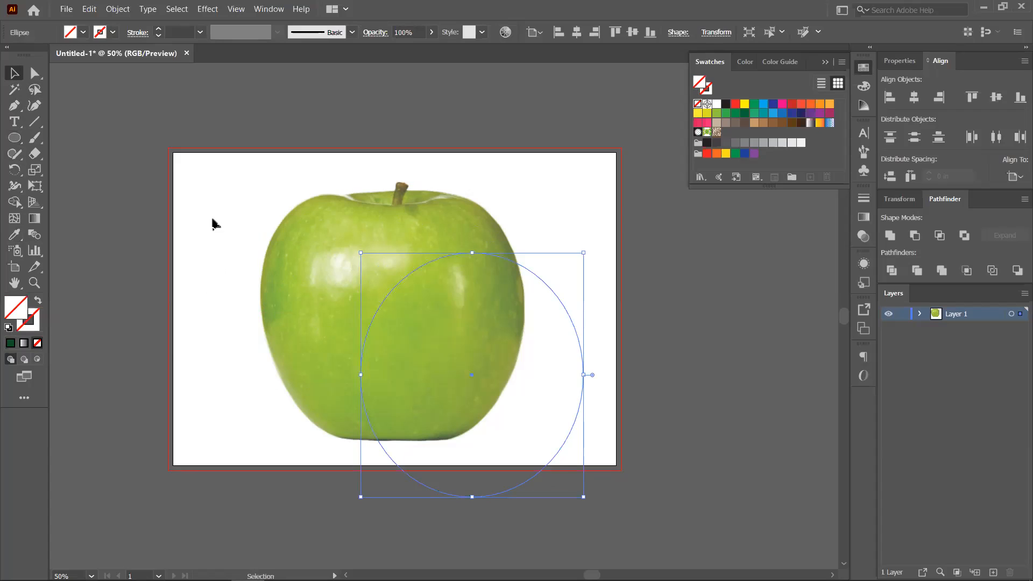
{"action": "left_click_drag", "start_coordinate": [400, 319], "coordinate": [398, 305]}
{"action": "left_click_drag", "start_coordinate": [287, 312], "coordinate": [261, 311]}
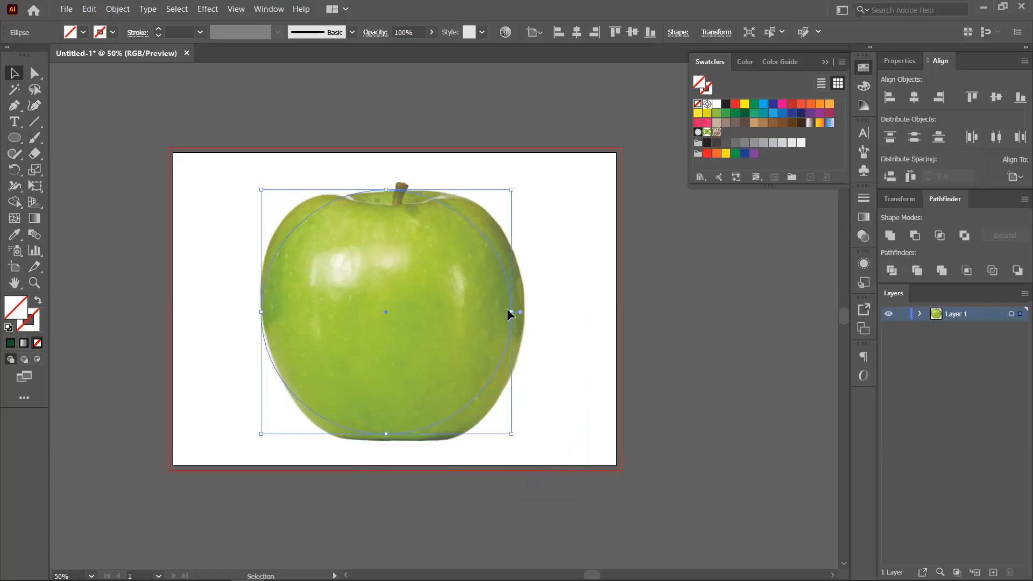
{"action": "left_click_drag", "start_coordinate": [511, 312], "coordinate": [525, 312]}
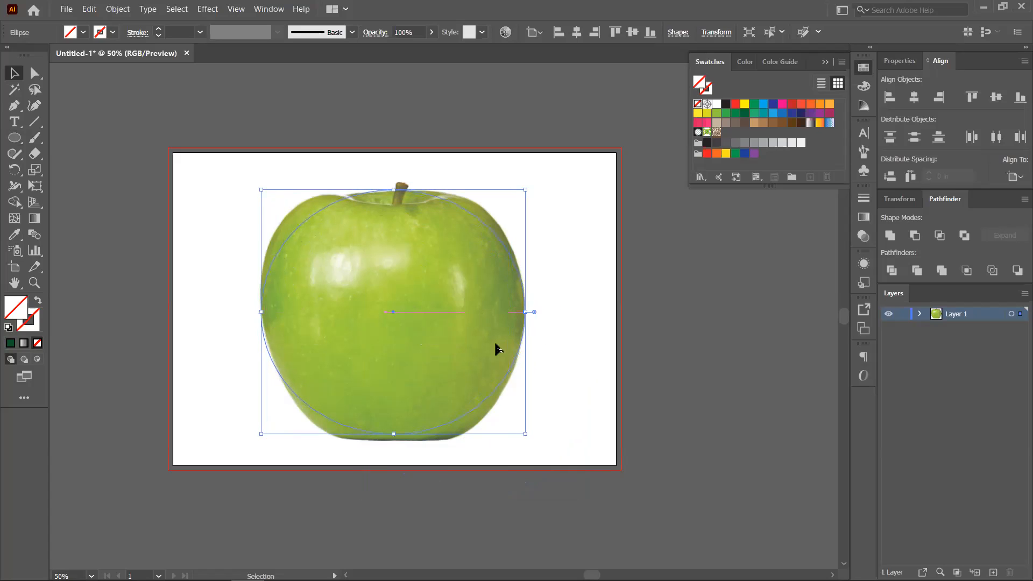
{"action": "left_click_drag", "start_coordinate": [393, 437], "coordinate": [394, 444]}
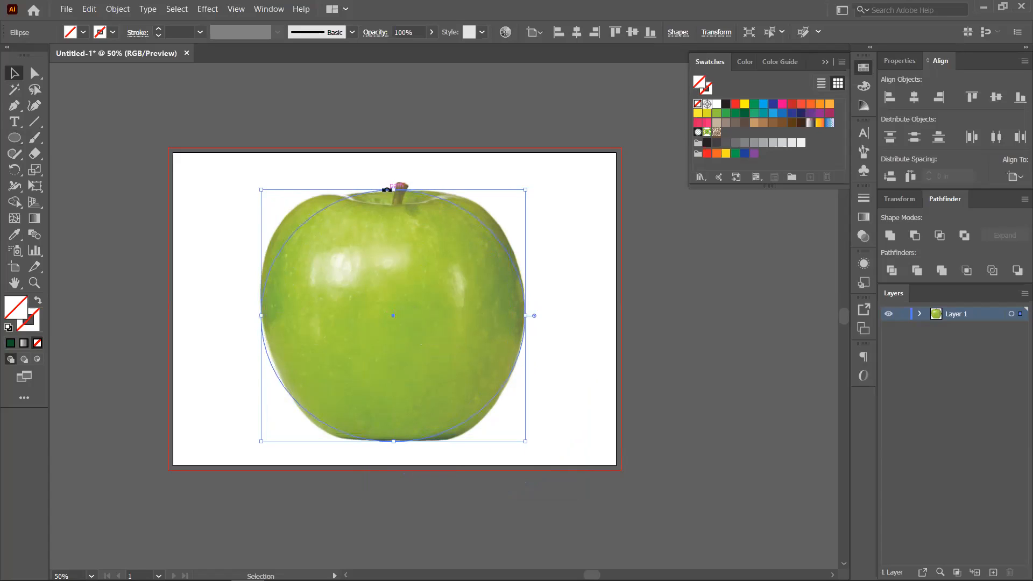
{"action": "left_click_drag", "start_coordinate": [393, 191], "coordinate": [393, 190]}
{"action": "left_click_drag", "start_coordinate": [261, 316], "coordinate": [265, 316]}
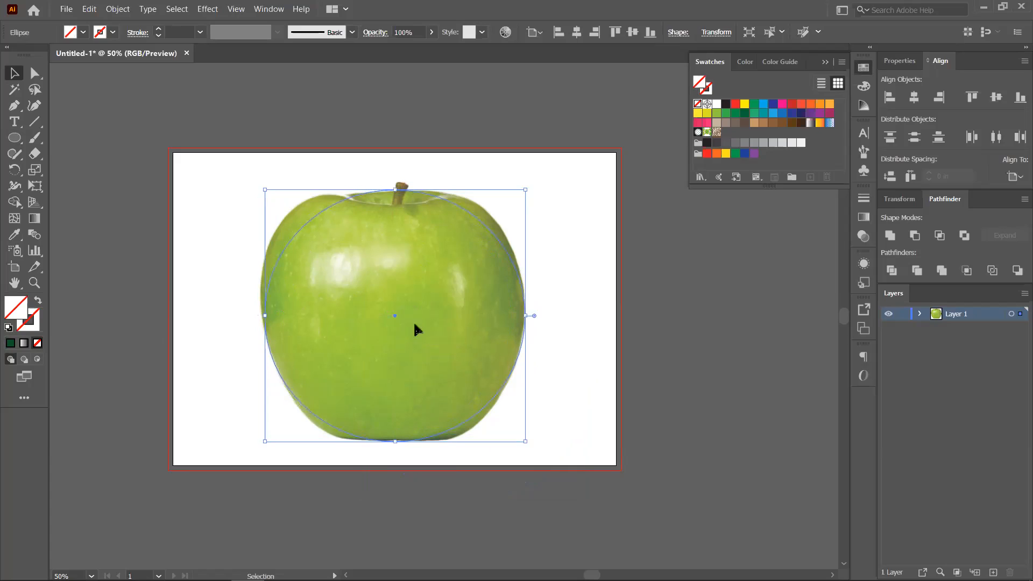
- Add a mesh point at the ellipse's centre with the Mesh tool and lower its opacity to 18%
{"action": "left_click", "coordinate": [14, 218]}
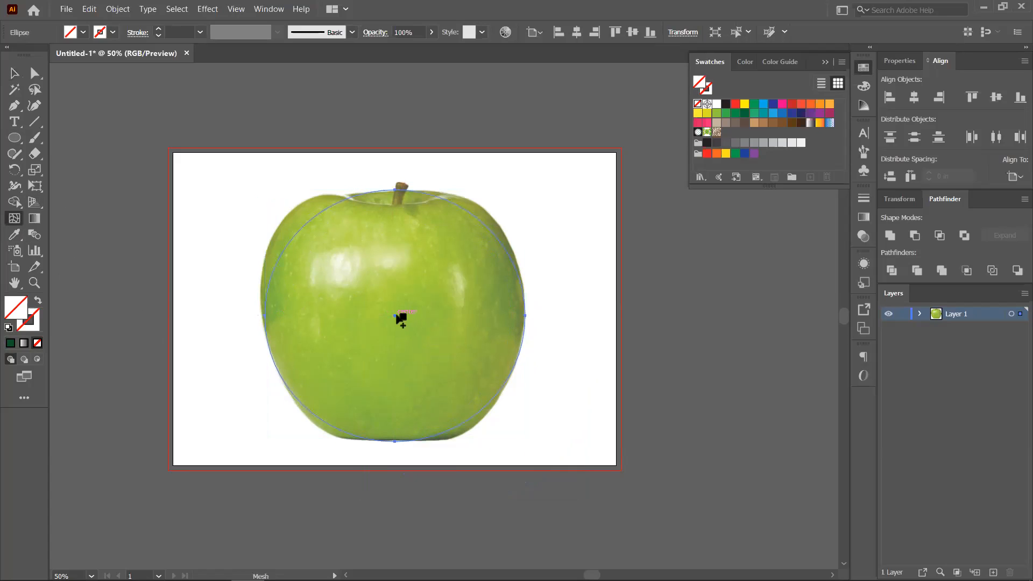
{"action": "left_click", "coordinate": [396, 316]}
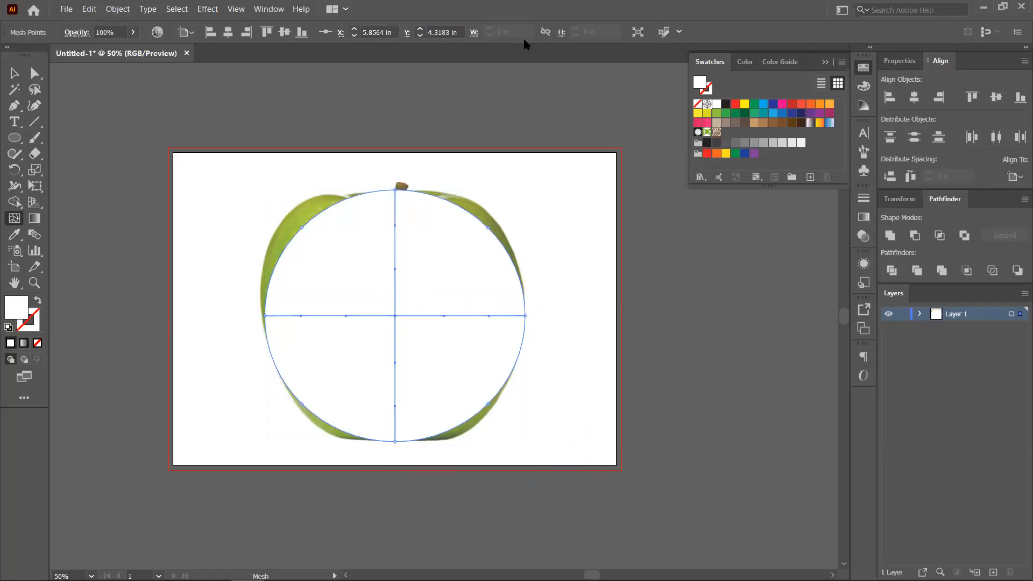
{"action": "left_click", "coordinate": [862, 237]}
{"action": "left_click", "coordinate": [831, 213]}
{"action": "left_click", "coordinate": [801, 229]}
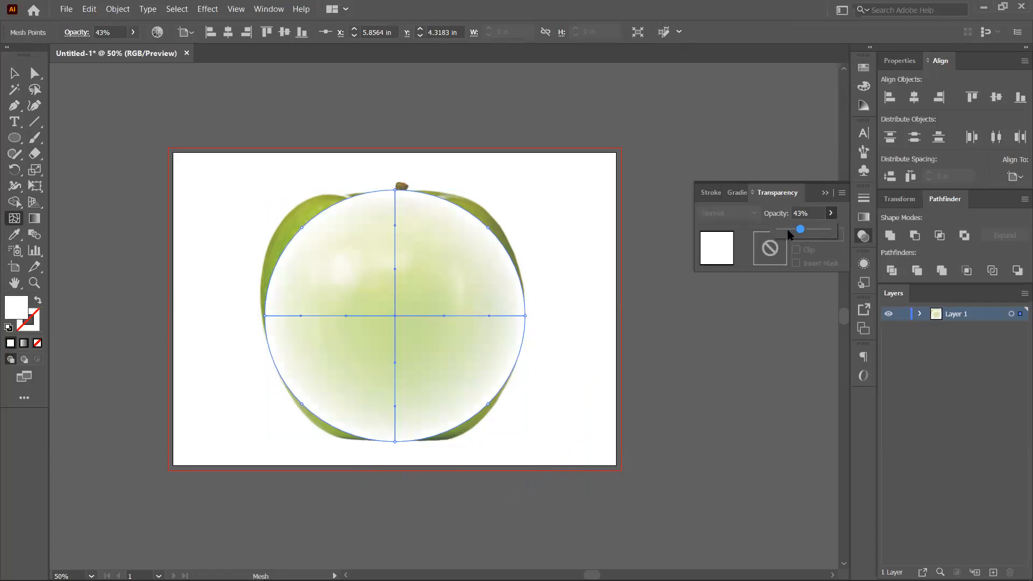
{"action": "left_click", "coordinate": [788, 229]}
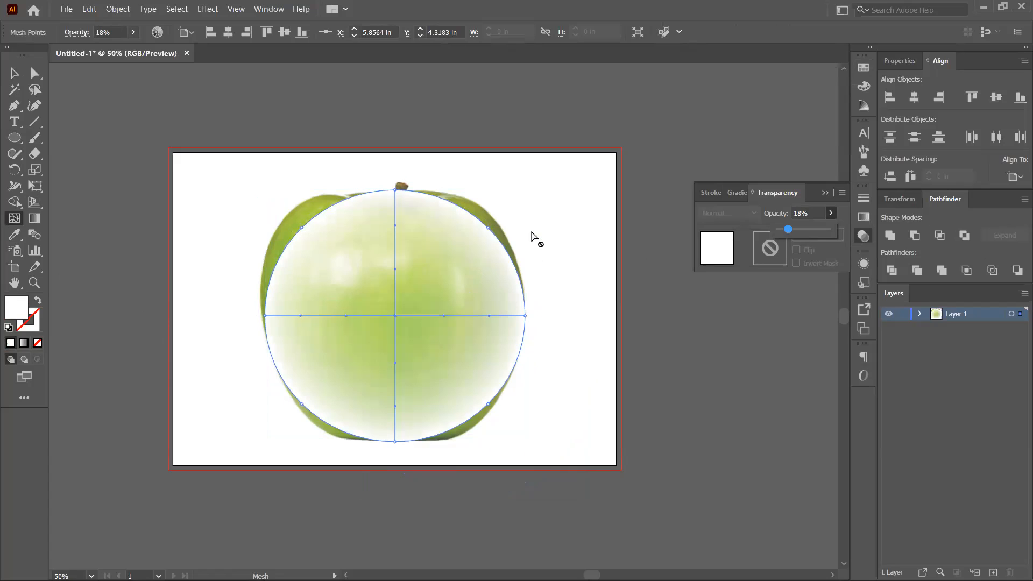
- Move the mesh's upper-left outline point outward to about X 3.09 in, Y 1.58 in, along the apple's shoulder
{"action": "scroll", "coordinate": [381, 265], "scroll_direction": "up", "scroll_amount": 1}
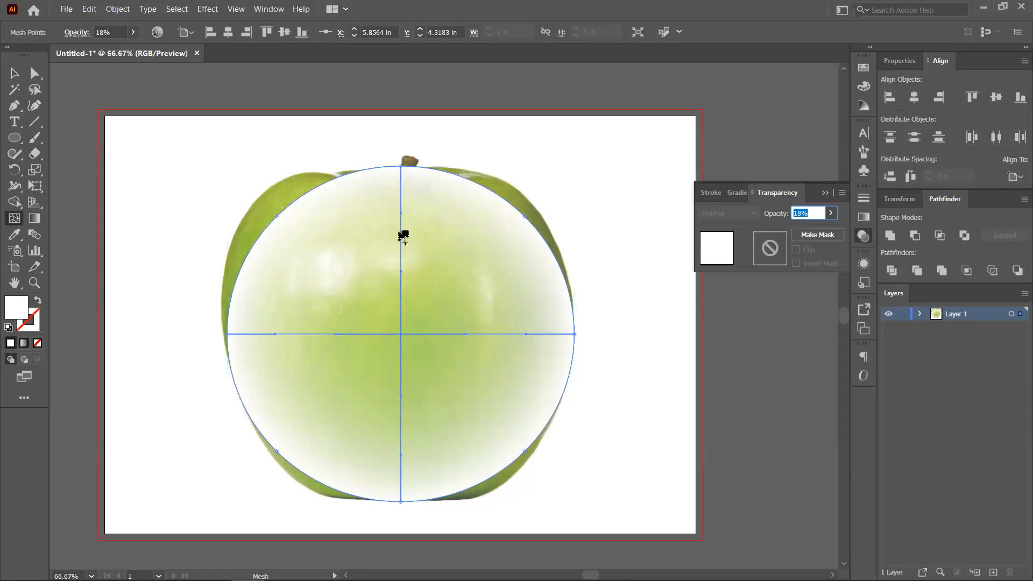
{"action": "left_click_drag", "start_coordinate": [278, 217], "coordinate": [260, 195]}
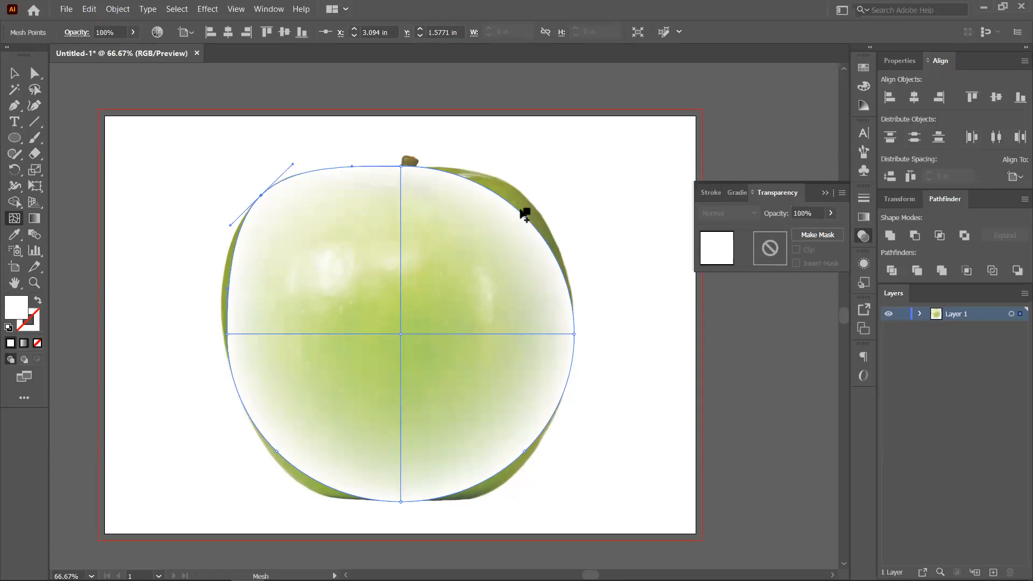
{"action": "left_click", "coordinate": [520, 212]}
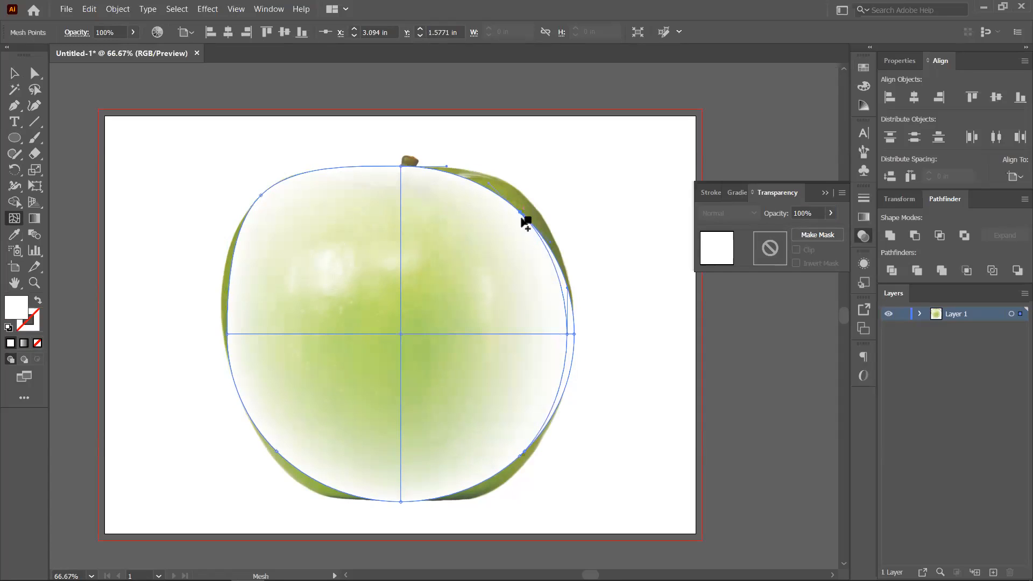
{"action": "key", "text": "ctrl+z"}
{"action": "left_click_drag", "start_coordinate": [522, 214], "coordinate": [526, 196]}
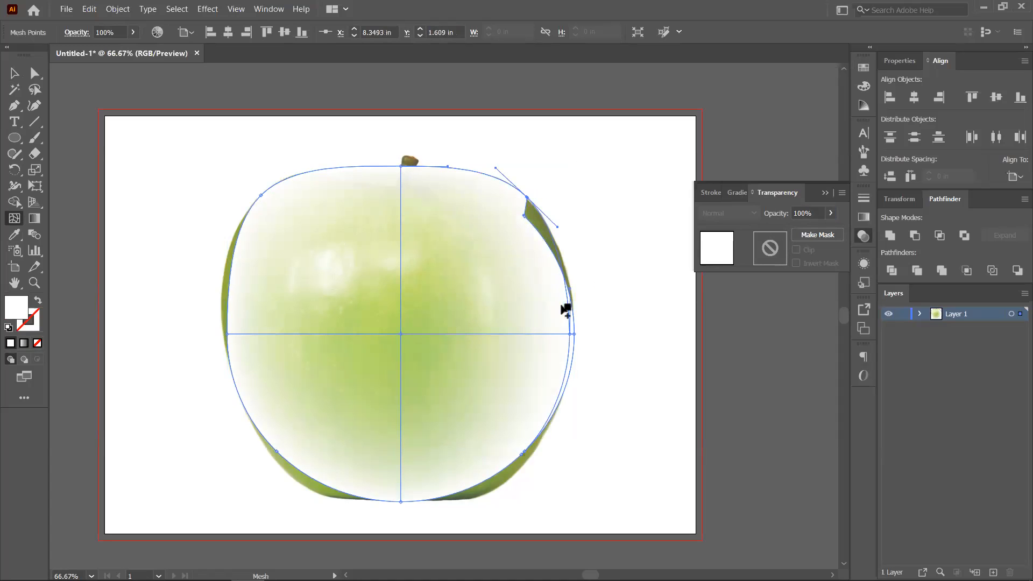
{"action": "key", "text": "ctrl+z"}
{"action": "key", "text": "ctrl+z"}
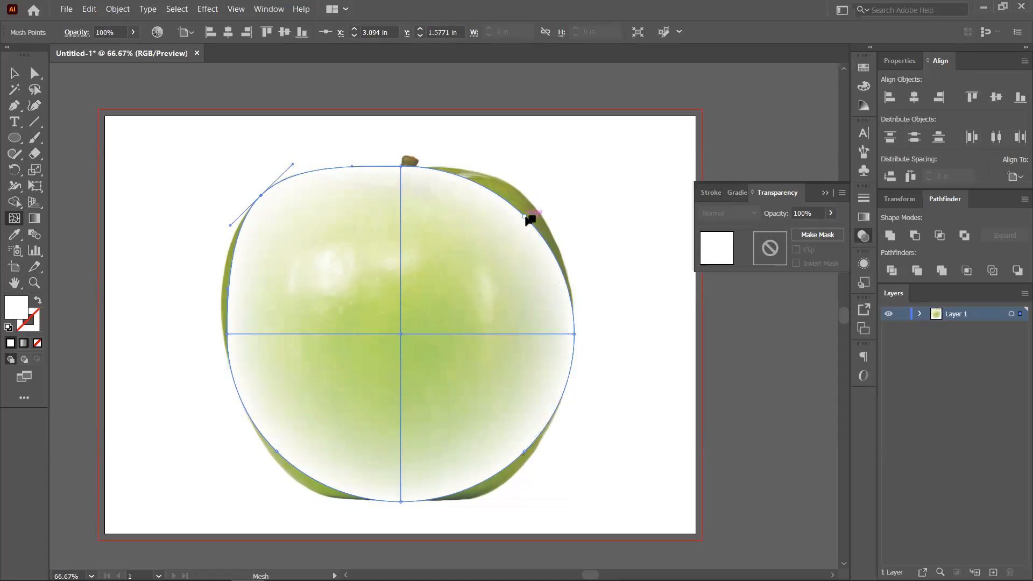
- Move the mesh's upper-right outline point outward to about X 8.29 in, Y 1.57 in, along the apple's opposite shoulder
{"action": "left_click_drag", "start_coordinate": [524, 215], "coordinate": [523, 195]}
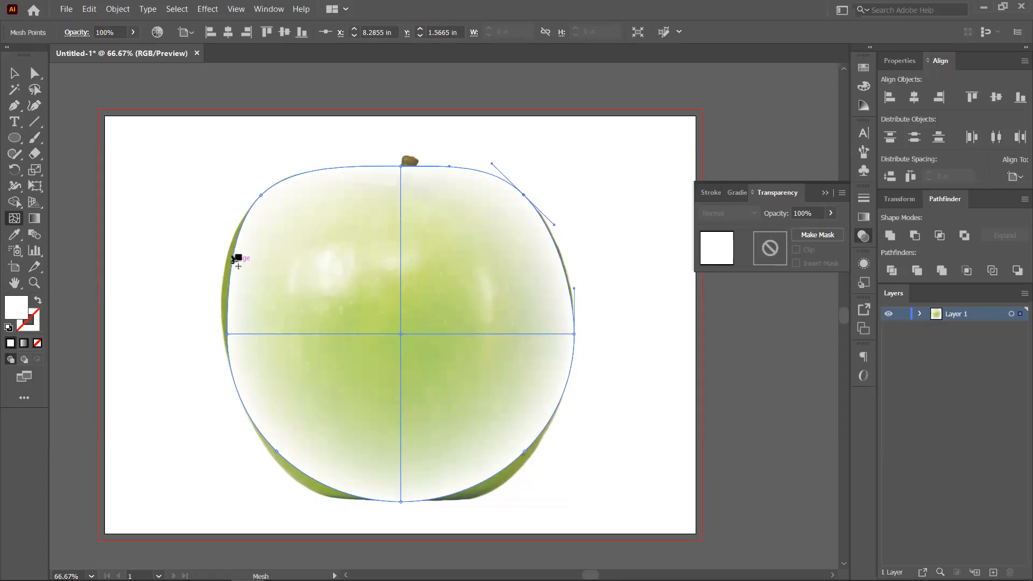
- Add mesh points on the lower-right and lower-left outline and move them to the apple's base corners, the right one to about X 7.80 in, Y 7.35 in
{"action": "scroll", "coordinate": [429, 344], "scroll_direction": "down", "scroll_amount": 3}
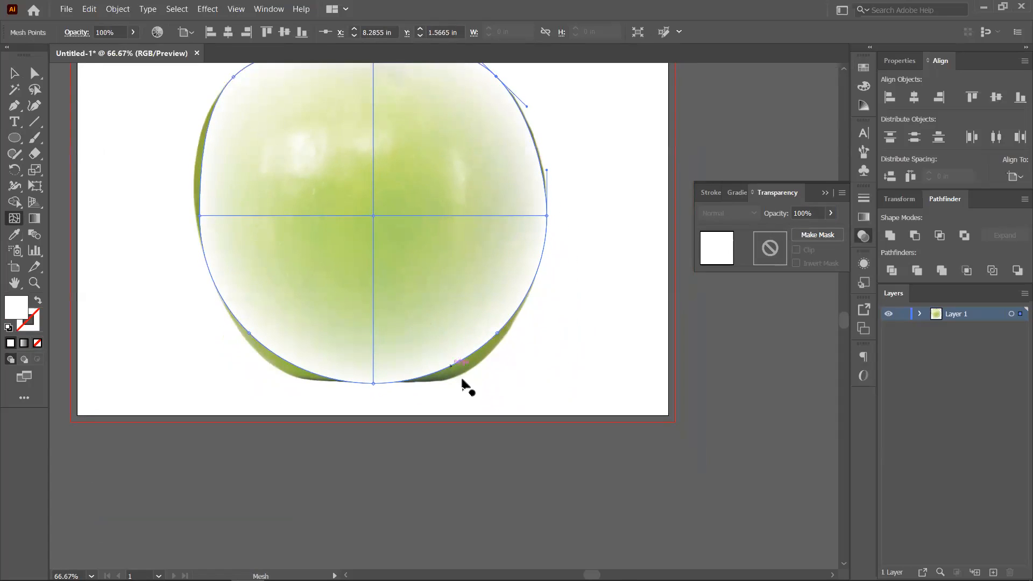
{"action": "left_click", "coordinate": [458, 361]}
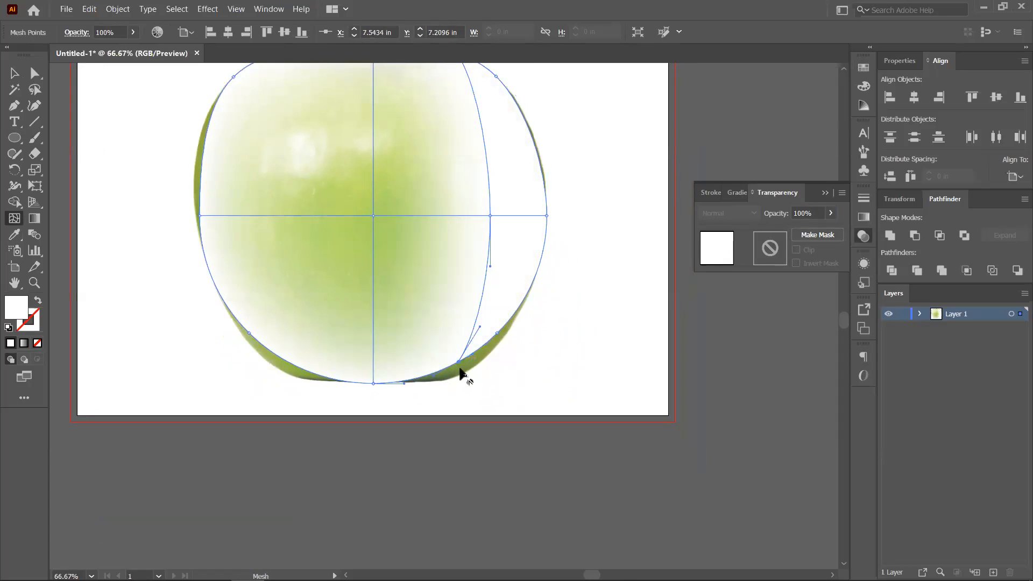
{"action": "left_click", "coordinate": [461, 370]}
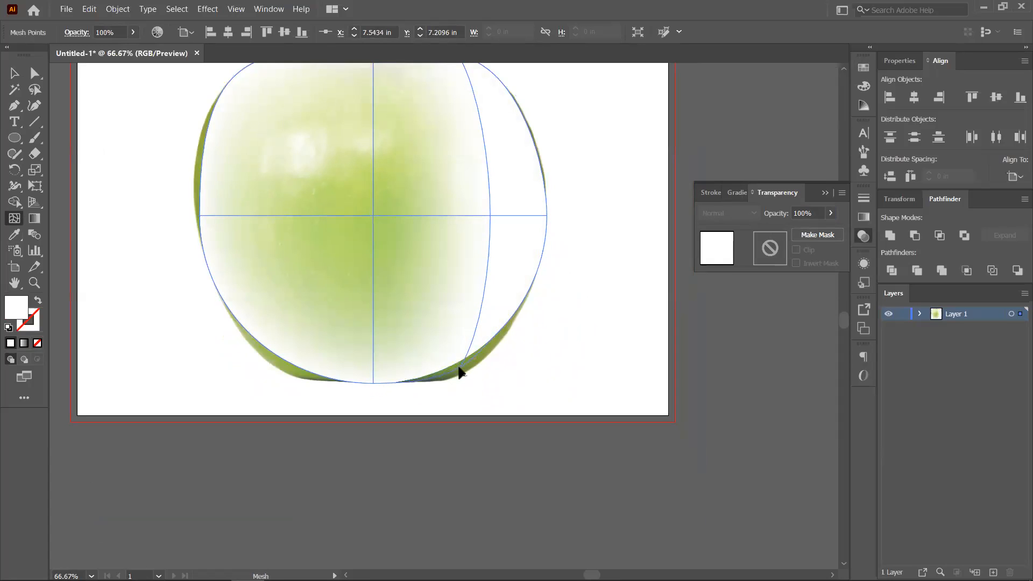
{"action": "left_click_drag", "start_coordinate": [460, 372], "coordinate": [472, 369]}
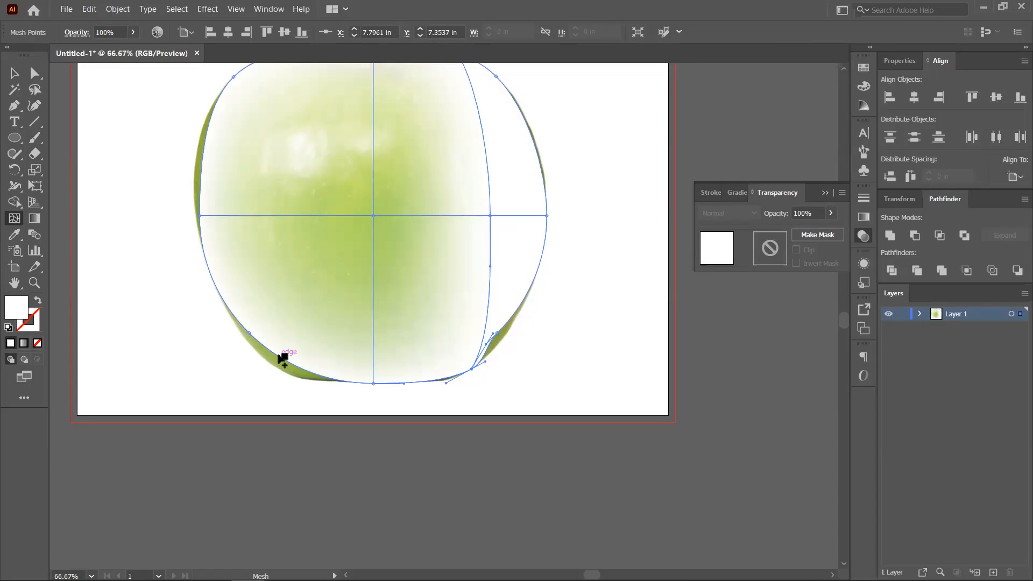
{"action": "left_click", "coordinate": [277, 357]}
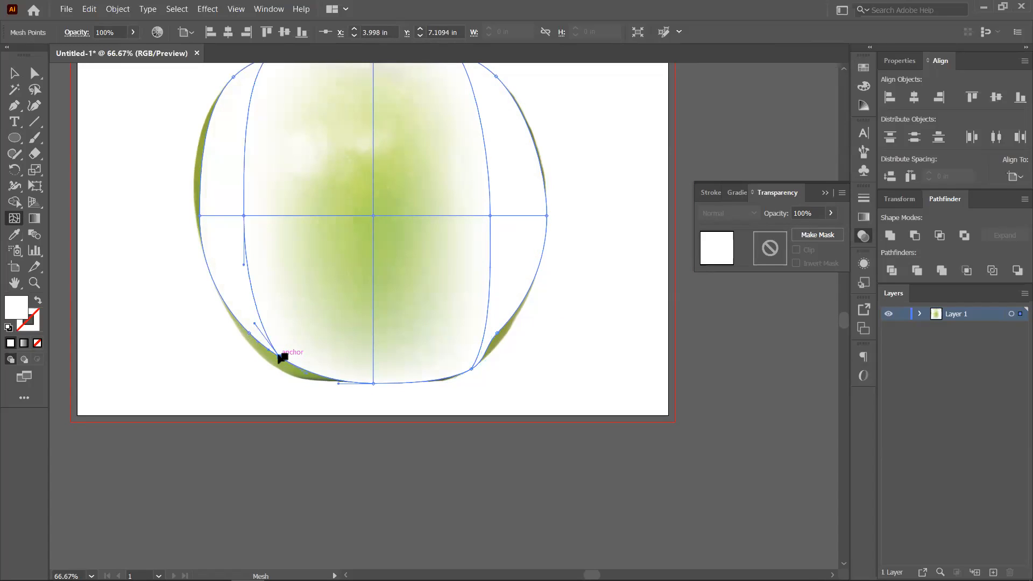
{"action": "left_click_drag", "start_coordinate": [277, 359], "coordinate": [277, 368]}
- Move the lower-right outline point to about X 8.36 in, Y 6.78 in and the lower-left one to about X 3.30 in, Y 6.75 in
{"action": "left_click_drag", "start_coordinate": [500, 334], "coordinate": [500, 342]}
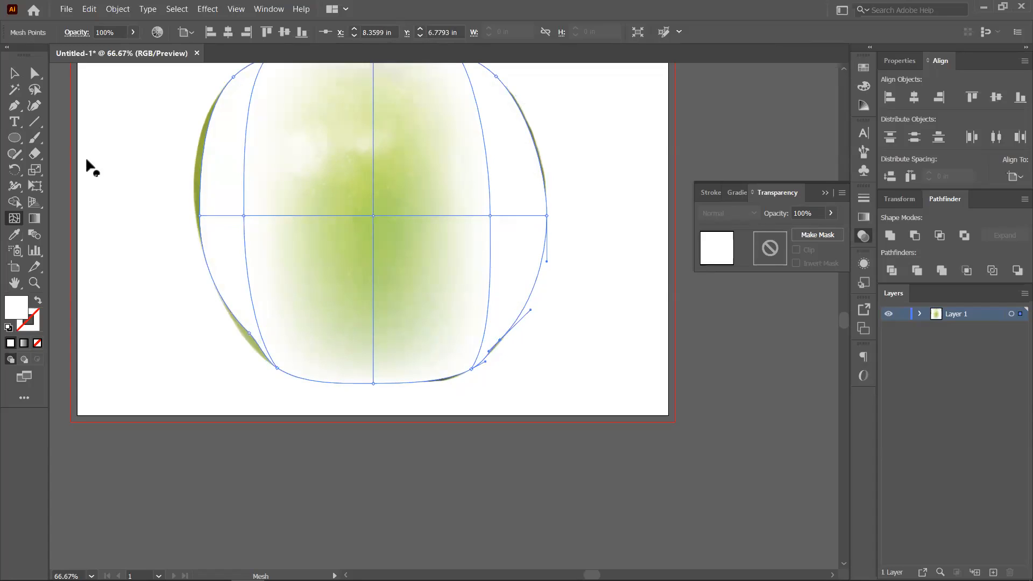
{"action": "left_click", "coordinate": [35, 72]}
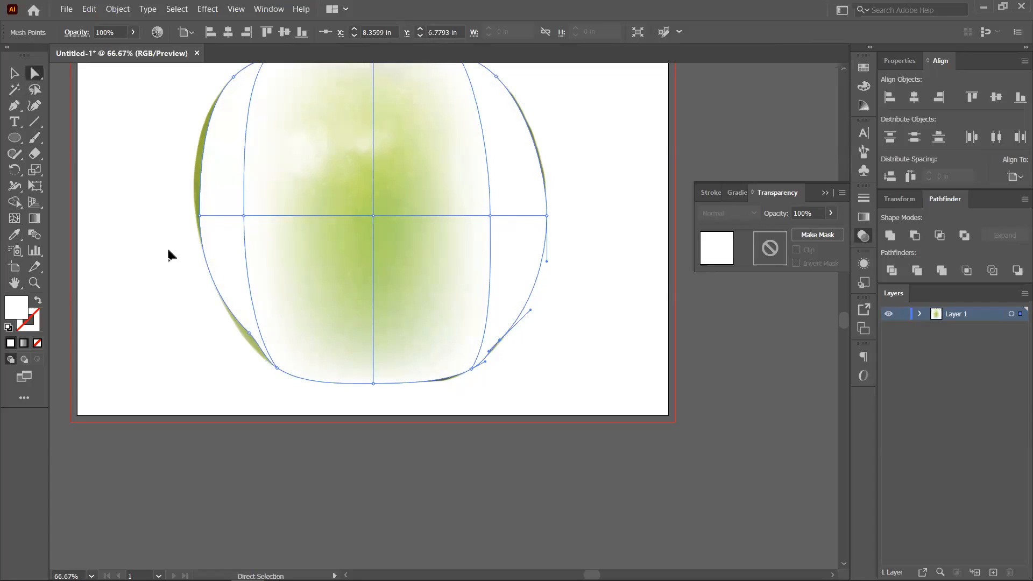
{"action": "left_click_drag", "start_coordinate": [246, 335], "coordinate": [242, 339]}
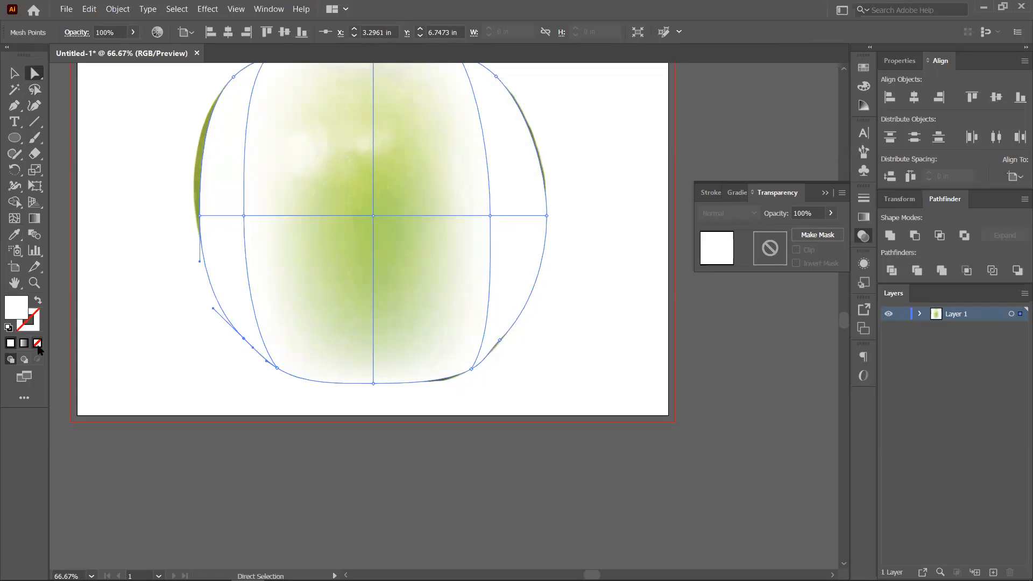
{"action": "left_click", "coordinate": [124, 333]}
- Expand Layer 1 and hide and show the mesh to compare its outline with the apple photo
{"action": "left_click_drag", "start_coordinate": [341, 240], "coordinate": [369, 307]}
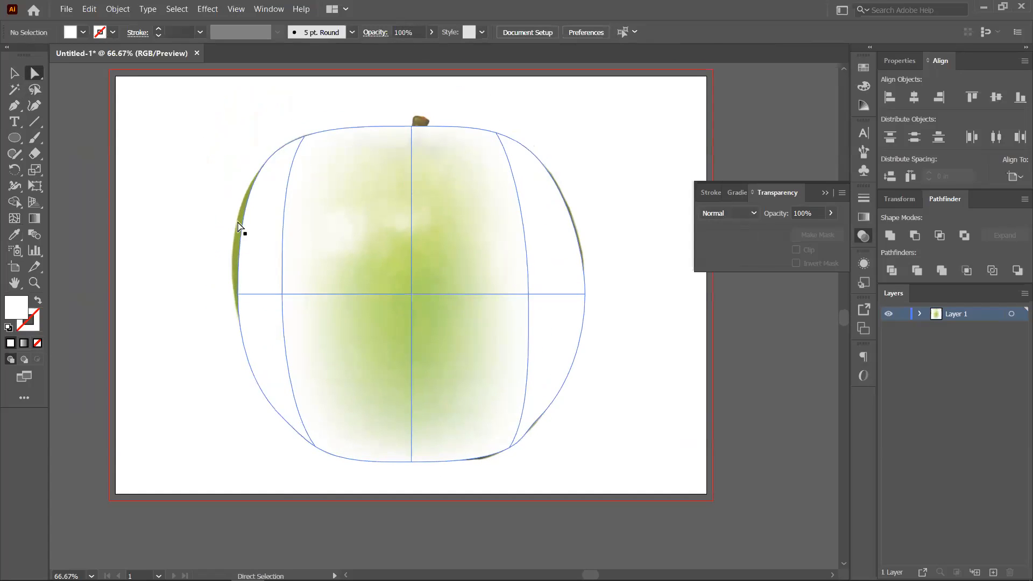
{"action": "left_click", "coordinate": [262, 223]}
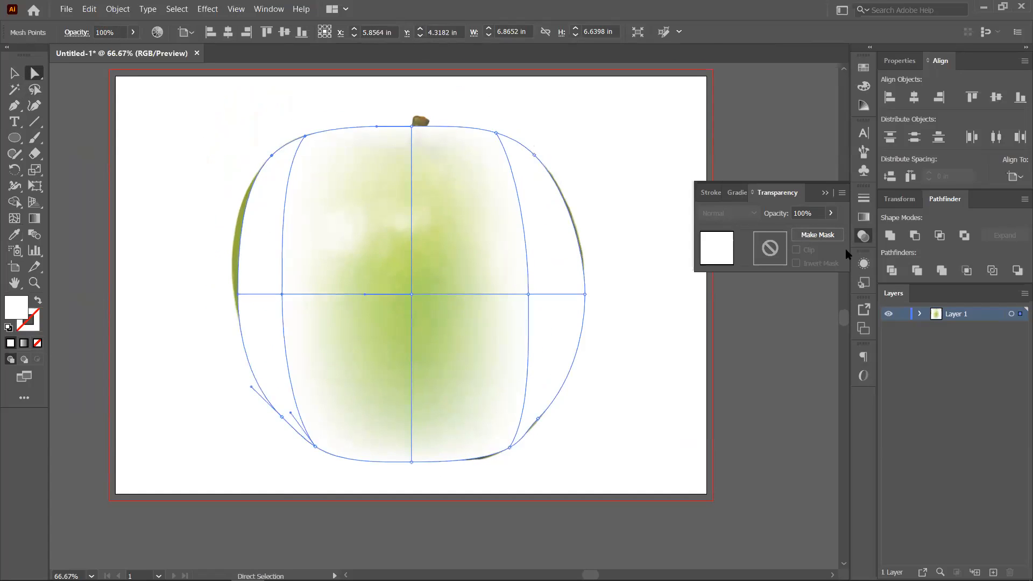
{"action": "left_click", "coordinate": [921, 315]}
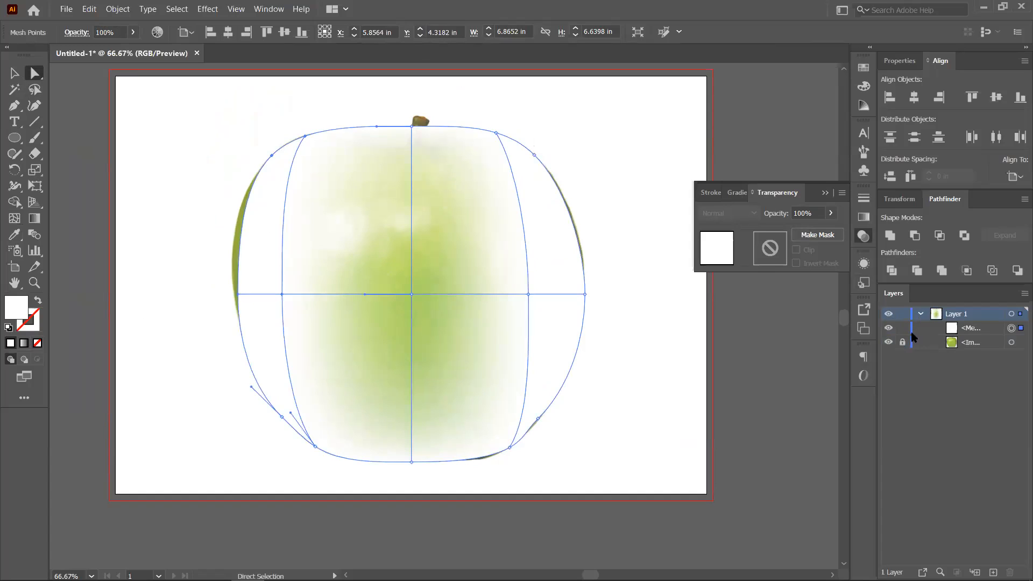
{"action": "left_click", "coordinate": [888, 329]}
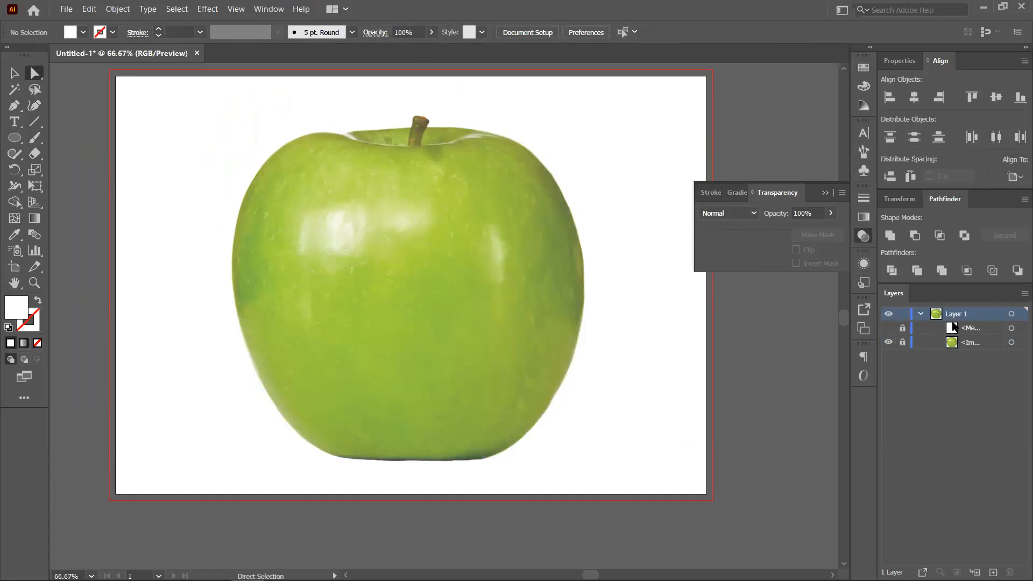
{"action": "left_click", "coordinate": [896, 327]}
{"action": "left_click", "coordinate": [889, 328]}
- Move the mesh's leftmost outline point to about X 2.29 in, Y 4.05 in and lengthen the rightmost point's upper handle to follow the apple
{"action": "left_click", "coordinate": [239, 293]}
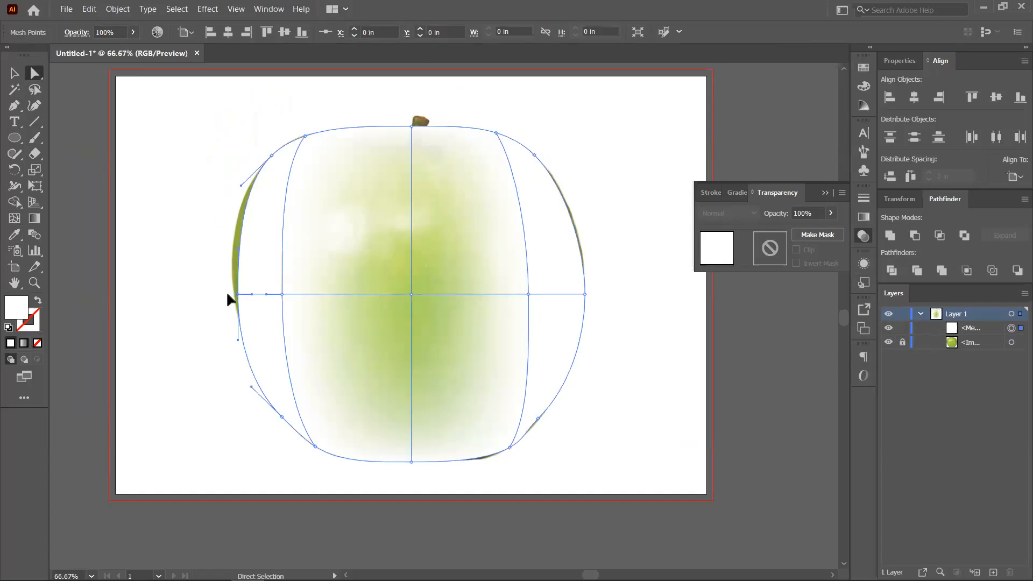
{"action": "left_click_drag", "start_coordinate": [239, 294], "coordinate": [231, 280]}
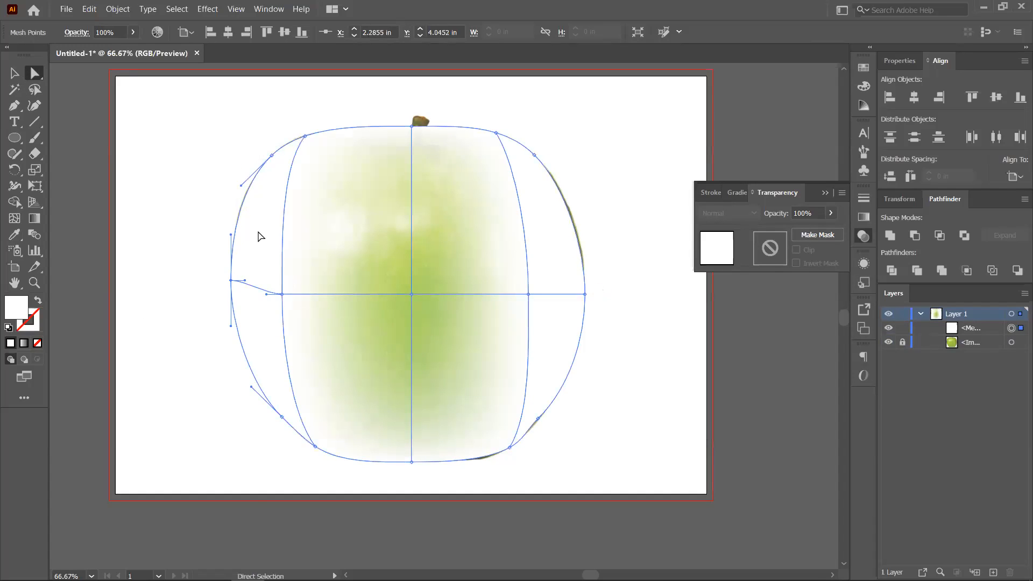
{"action": "left_click", "coordinate": [584, 293]}
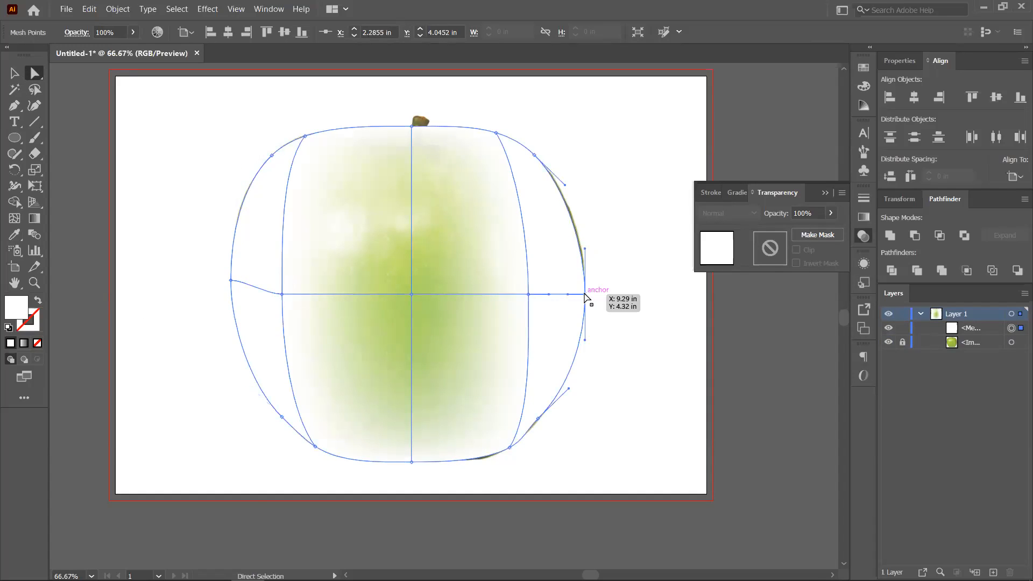
{"action": "left_click_drag", "start_coordinate": [585, 249], "coordinate": [584, 238]}
- Adjust the mesh's lower-right edge curve and move the bottom centre point to about X 5.91 in, Y 7.59 in
{"action": "left_click", "coordinate": [484, 457]}
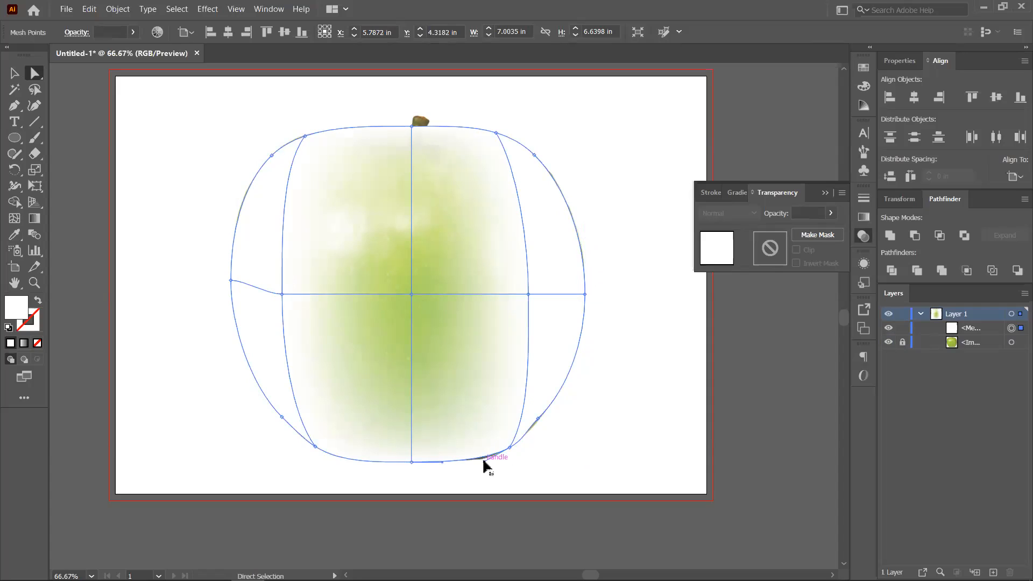
{"action": "left_click_drag", "start_coordinate": [483, 462], "coordinate": [487, 467]}
{"action": "left_click_drag", "start_coordinate": [412, 462], "coordinate": [414, 460]}
- Lower the mesh's top centre point to about X 5.76 in, Y 1.38 in, at the front rim of the stem hollow
{"action": "scroll", "coordinate": [452, 280], "scroll_direction": "up", "scroll_amount": 3}
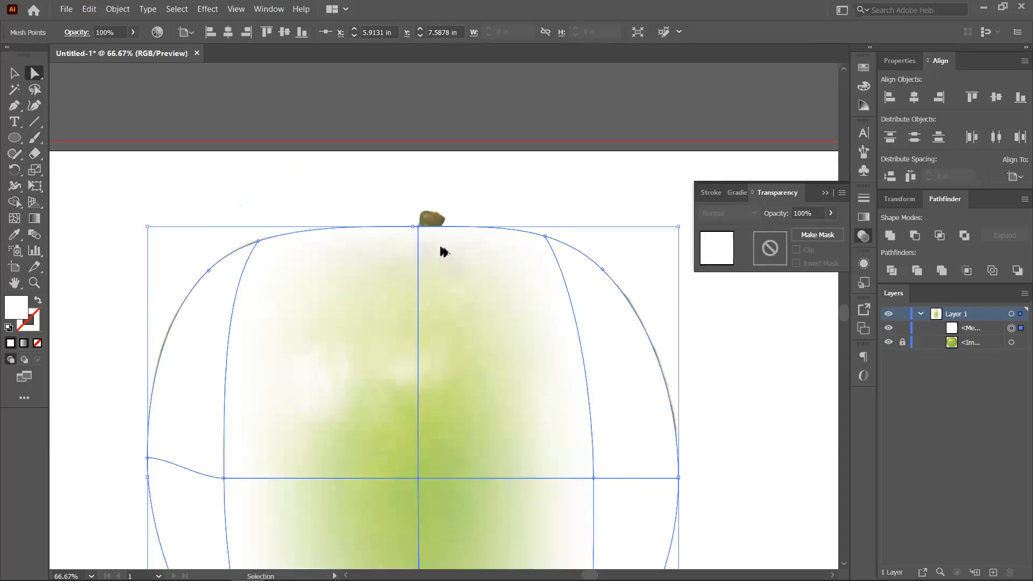
{"action": "left_click_drag", "start_coordinate": [405, 215], "coordinate": [395, 260]}
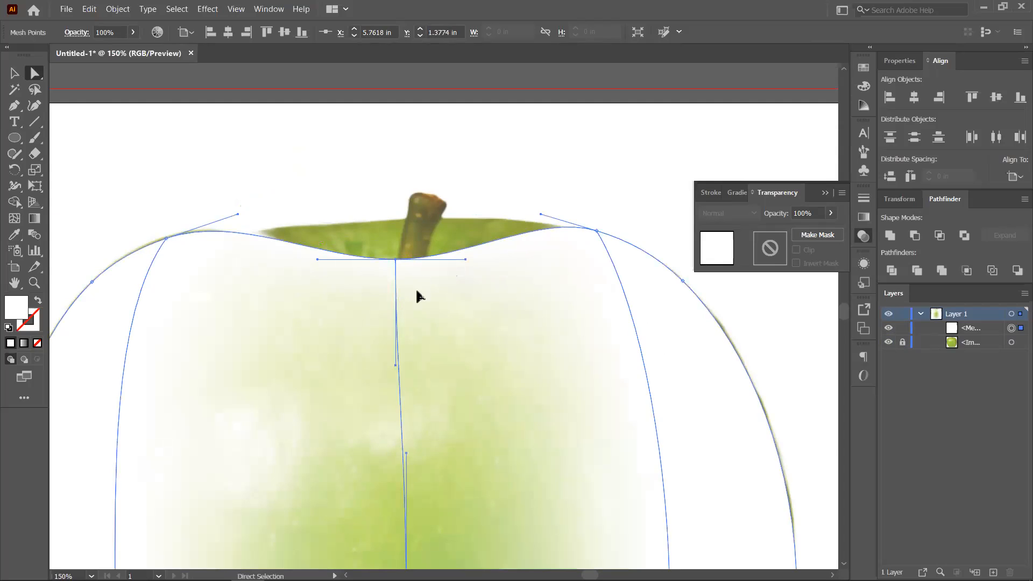
{"action": "left_click_drag", "start_coordinate": [537, 327], "coordinate": [507, 214]}
{"action": "scroll", "coordinate": [492, 226], "scroll_direction": "down", "scroll_amount": 3}
{"action": "left_click_drag", "start_coordinate": [515, 293], "coordinate": [500, 269]}
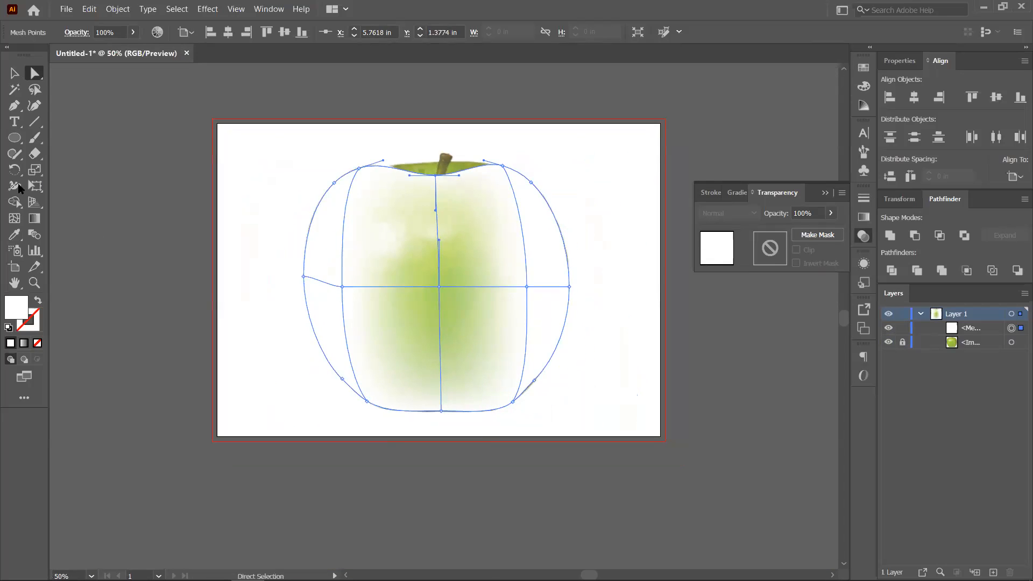
- Add a vertical mesh line left of the centre line with the Mesh tool, crossing the horizontal midline at about X 4.61 in
{"action": "left_click", "coordinate": [14, 219]}
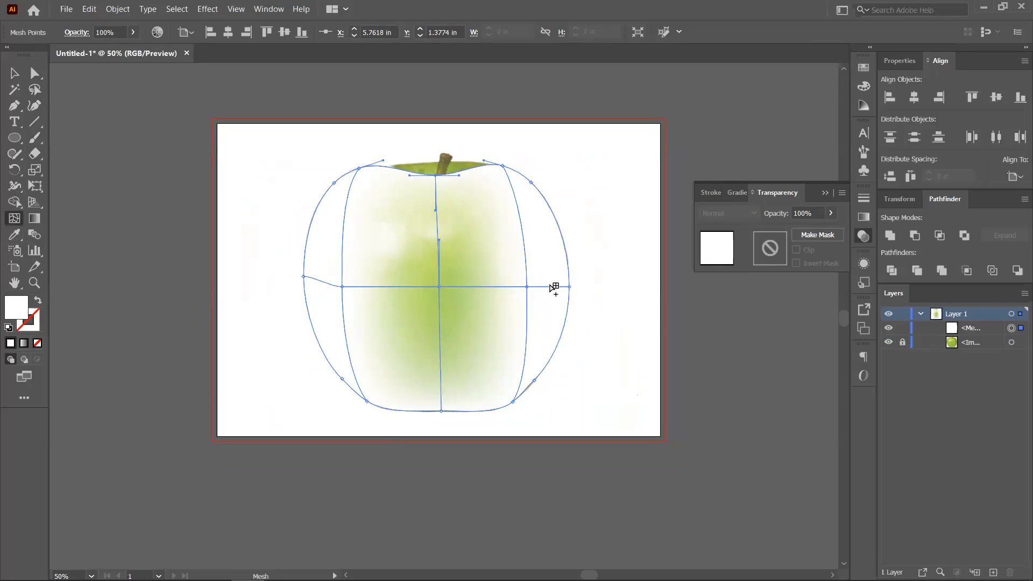
{"action": "left_click", "coordinate": [486, 286]}
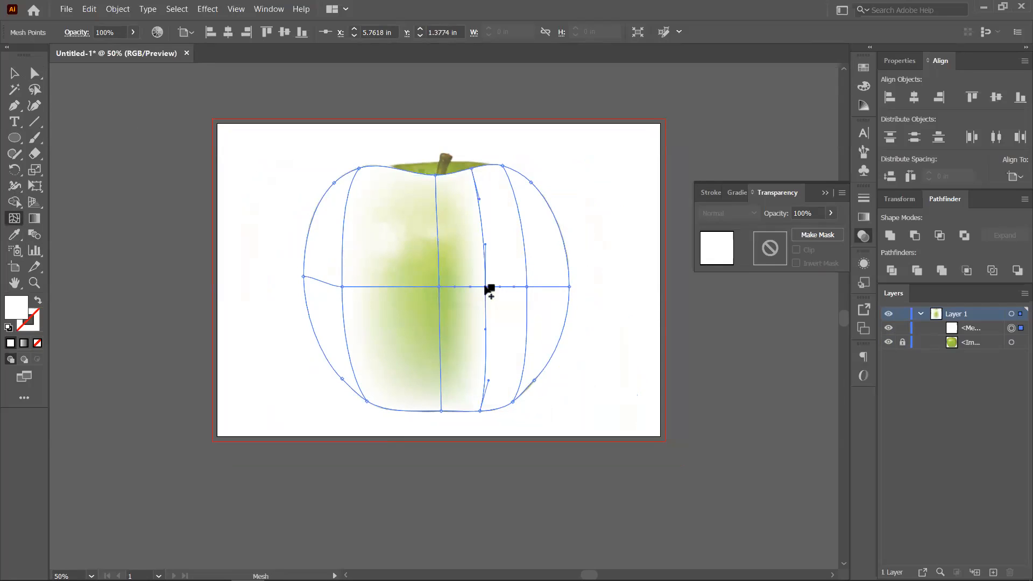
{"action": "left_click", "coordinate": [399, 285]}
{"action": "key", "text": "ctrl+z"}
{"action": "key", "text": "ctrl+z"}
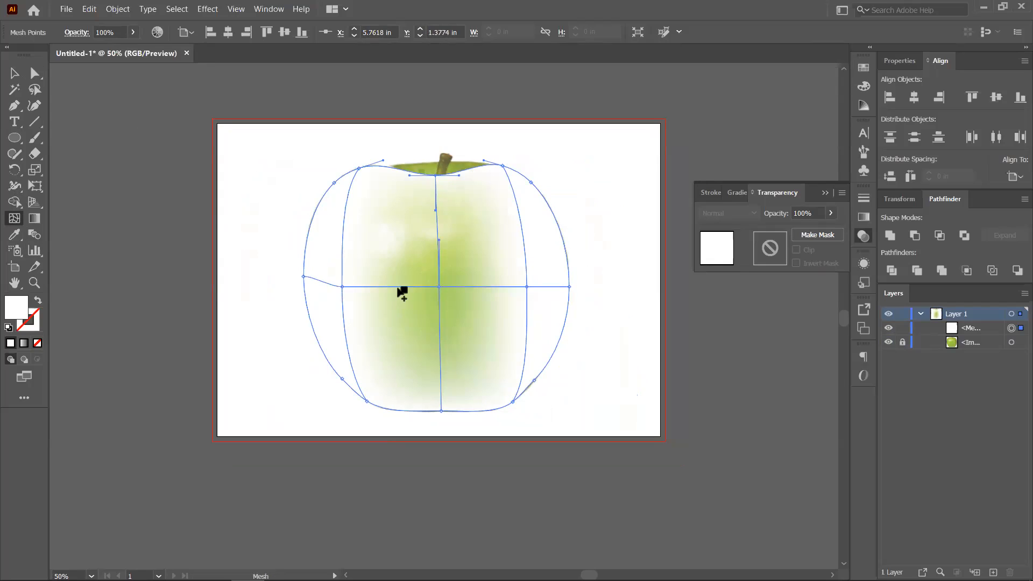
{"action": "left_click", "coordinate": [399, 286]}
{"action": "key", "text": "ctrl+z"}
{"action": "left_click", "coordinate": [393, 287]}
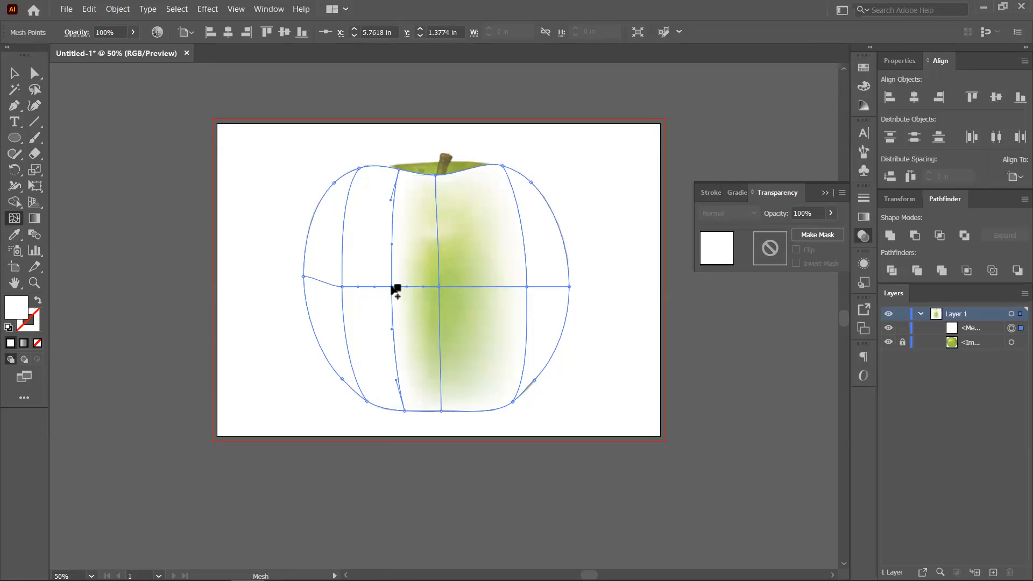
- Add a vertical mesh line at about X 7.23 in and horizontal mesh lines crossing the centre line at about Y 2.46 in and Y 6.33 in
{"action": "left_click", "coordinate": [505, 287]}
{"action": "key", "text": "ctrl+z"}
{"action": "left_click", "coordinate": [492, 287]}
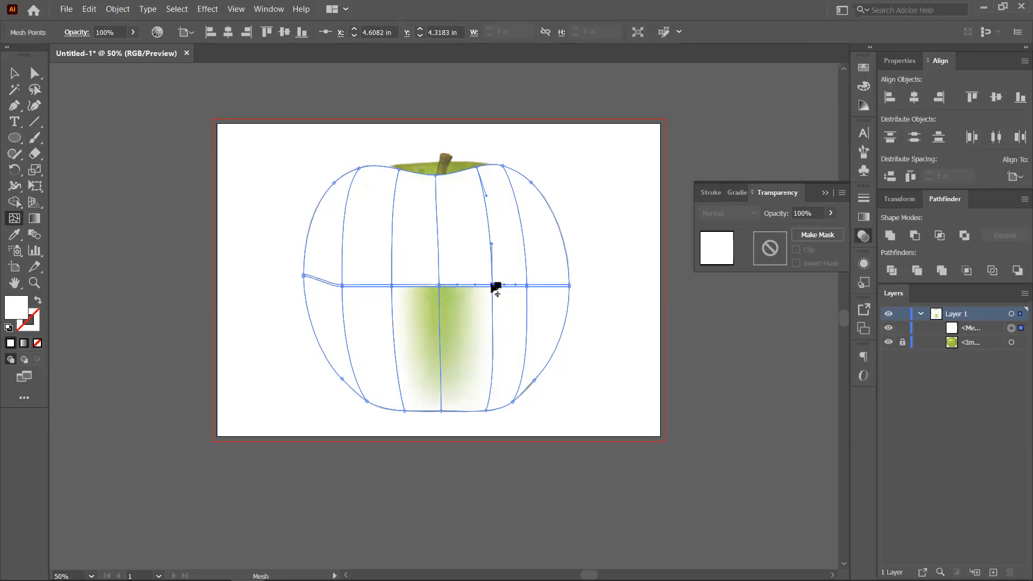
{"action": "key", "text": "ctrl+z"}
{"action": "left_click", "coordinate": [491, 287]}
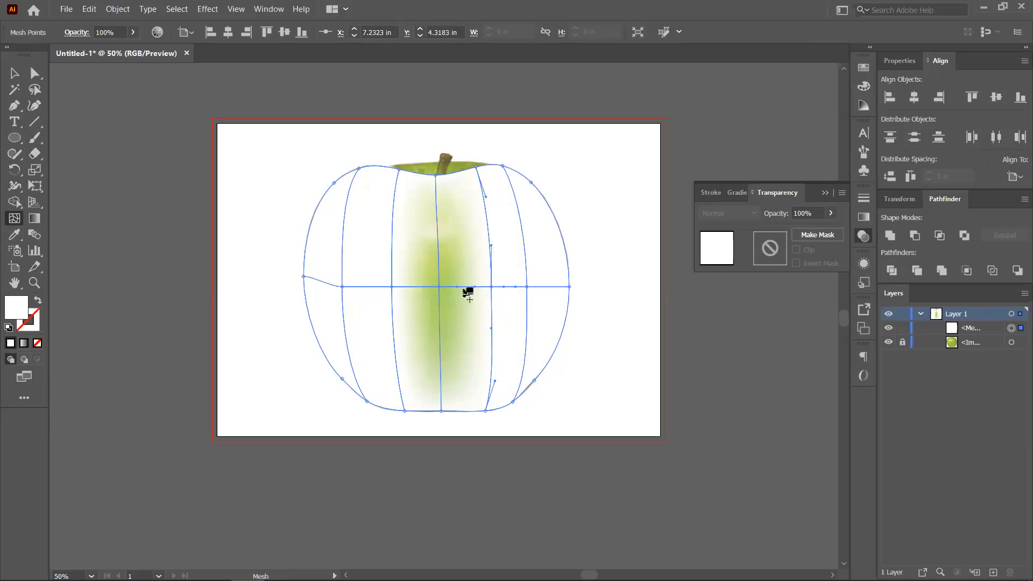
{"action": "left_click", "coordinate": [435, 216]}
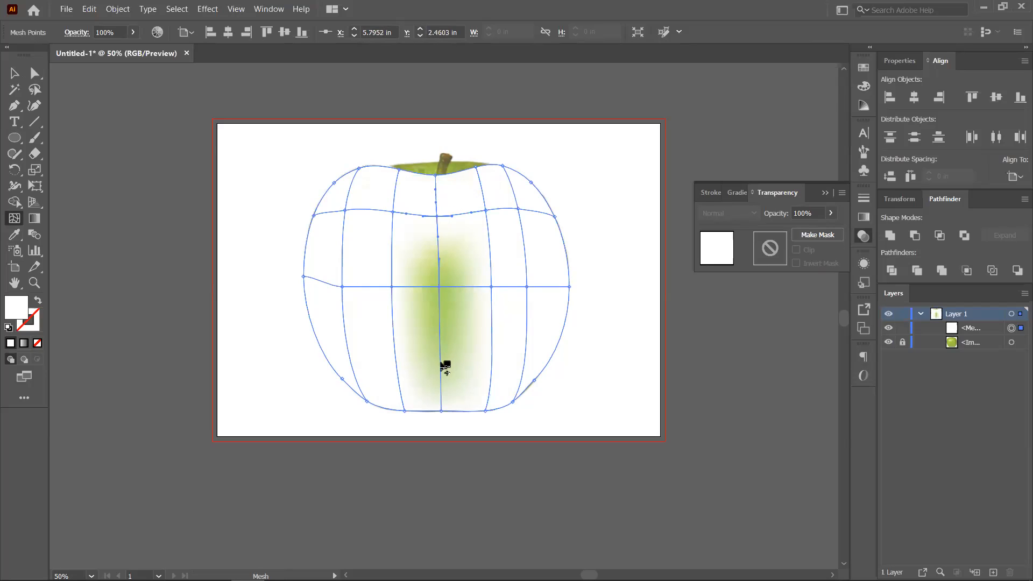
{"action": "left_click", "coordinate": [440, 363]}
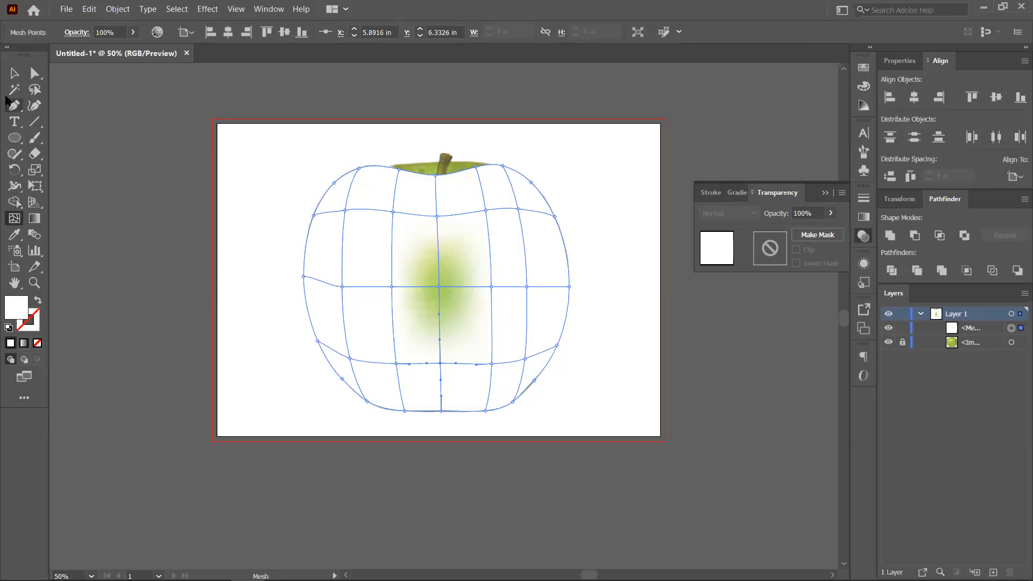
- Unlock the apple image, move it above the mesh in Layer 1, and lock it again
{"action": "left_click", "coordinate": [14, 74]}
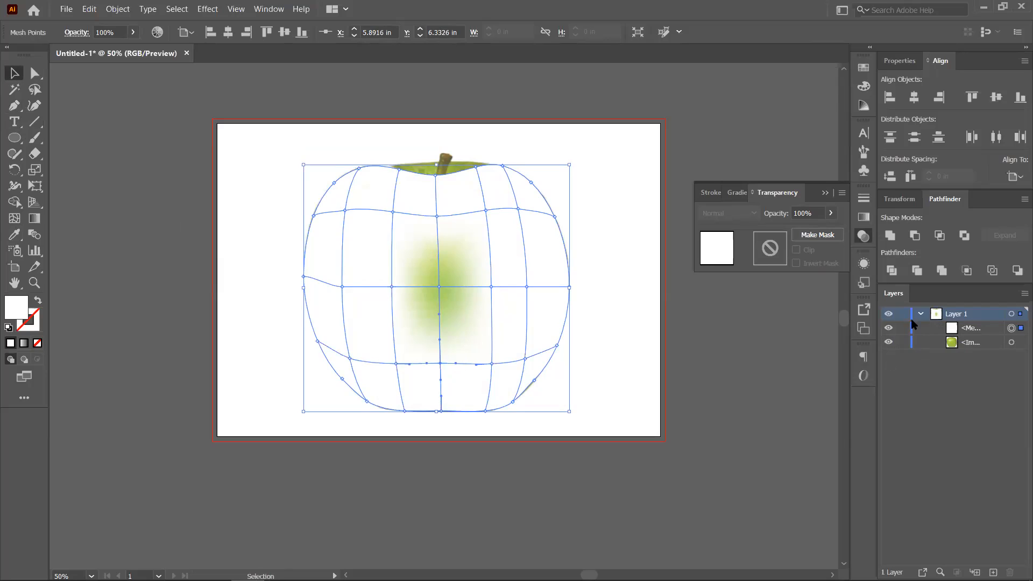
{"action": "left_click", "coordinate": [903, 328]}
{"action": "left_click", "coordinate": [1011, 343]}
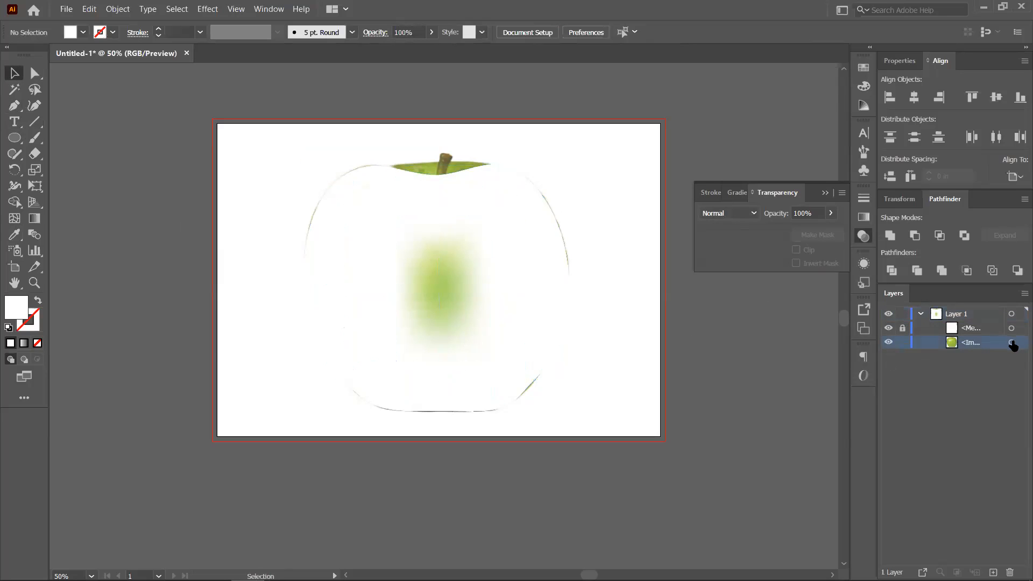
{"action": "mouse_move", "coordinate": [956, 338]}
{"action": "left_mouse_down"}
{"action": "mouse_move", "coordinate": [948, 322]}
{"action": "mouse_move", "coordinate": [955, 329]}
{"action": "left_mouse_up"}
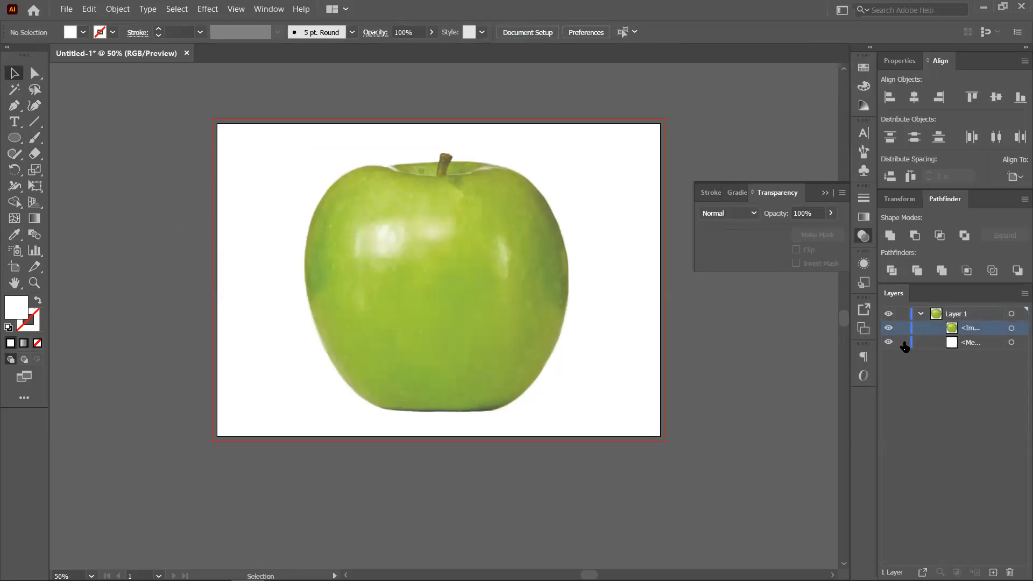
{"action": "left_click", "coordinate": [469, 294]}
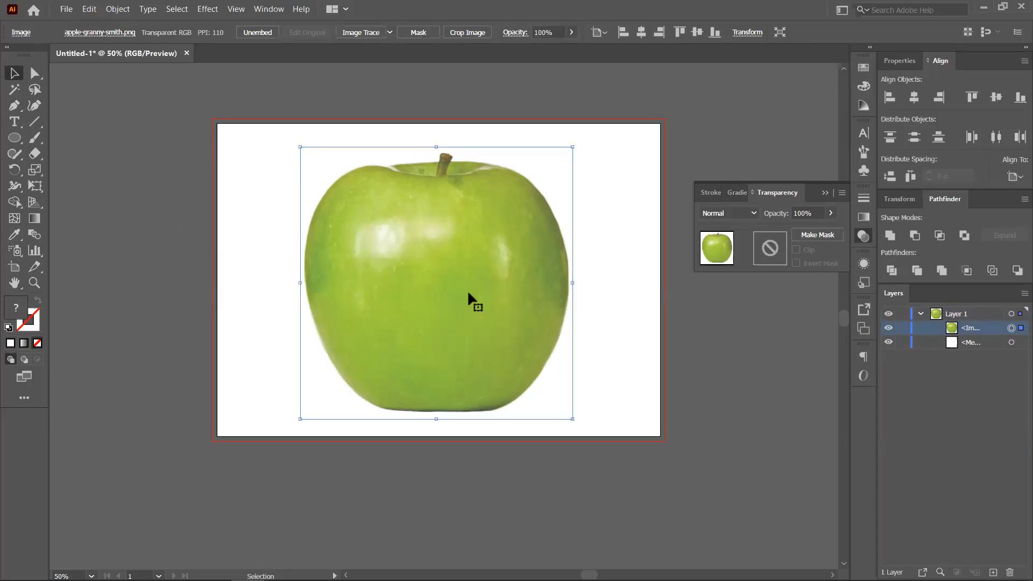
{"action": "key", "text": "ctrl+2"}
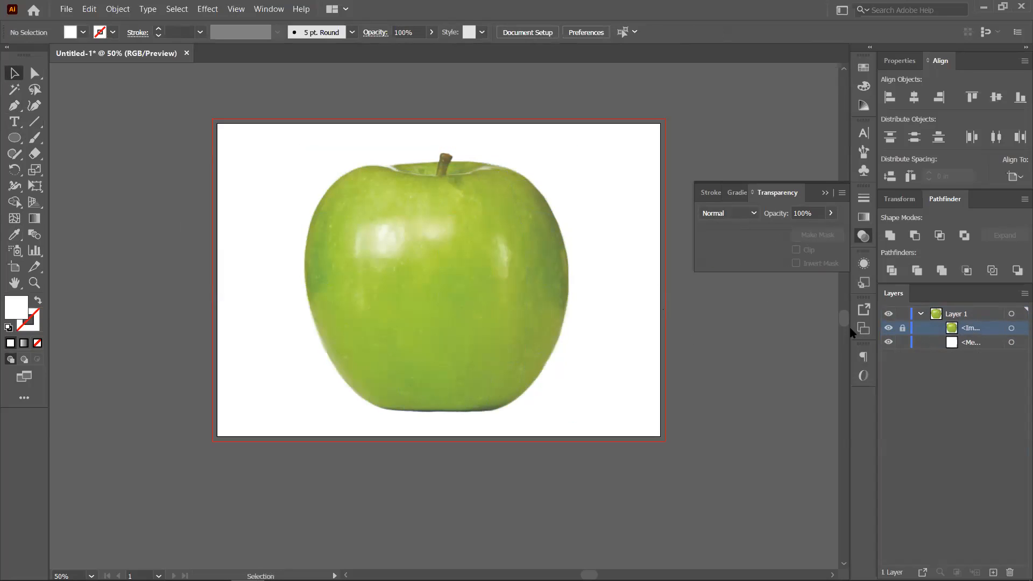
- Toggle the visibility of the image and mesh to check them, leaving both shown, and select the mesh beneath the apple photo
{"action": "left_click", "coordinate": [969, 344]}
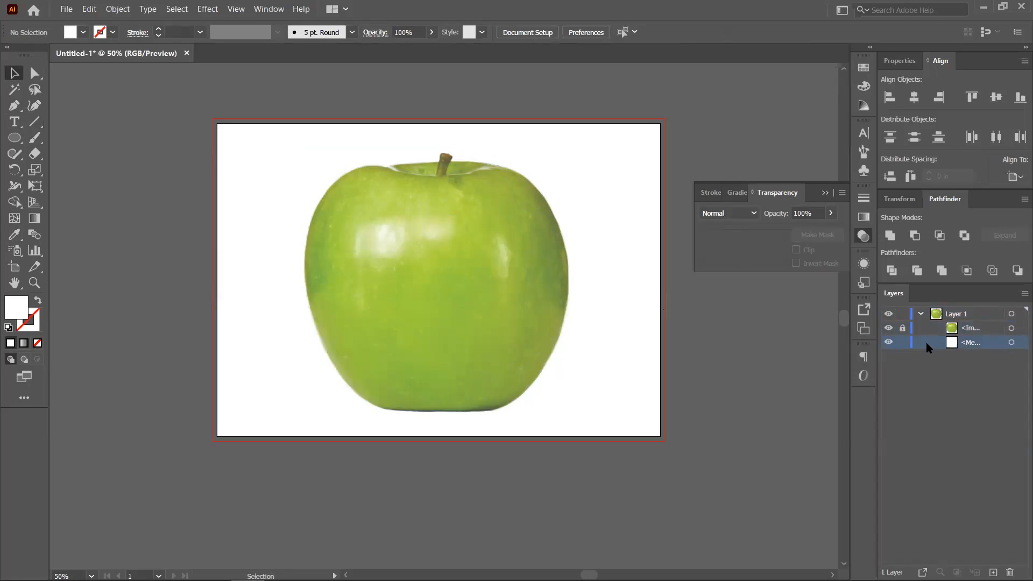
{"action": "left_click", "coordinate": [888, 329]}
{"action": "left_click", "coordinate": [888, 328]}
{"action": "left_click", "coordinate": [888, 342]}
{"action": "left_click", "coordinate": [902, 343]}
{"action": "left_click", "coordinate": [430, 294]}
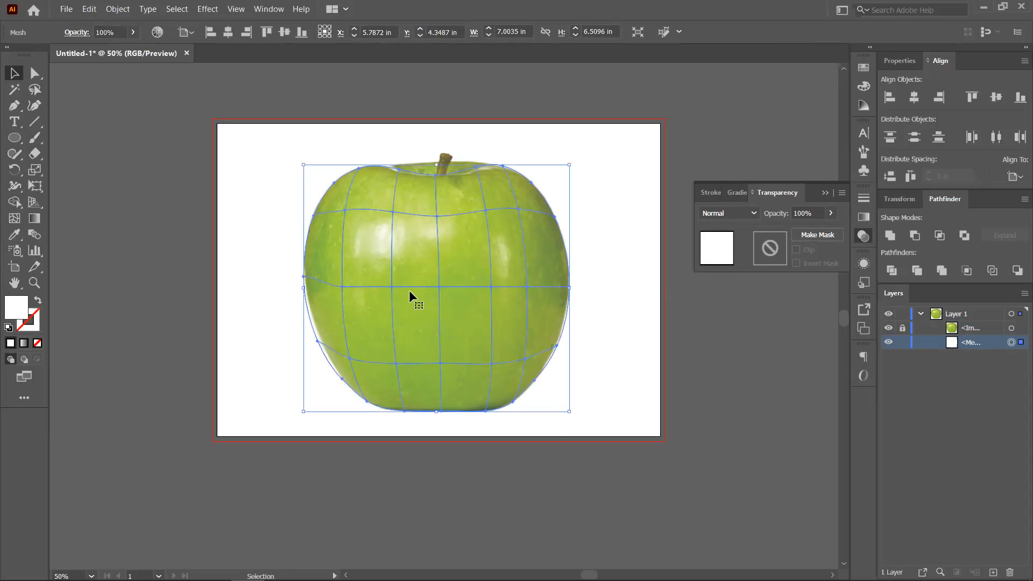
{"action": "scroll", "coordinate": [421, 263], "scroll_direction": "up", "scroll_amount": 1}
{"action": "left_click_drag", "start_coordinate": [469, 276], "coordinate": [388, 285]}
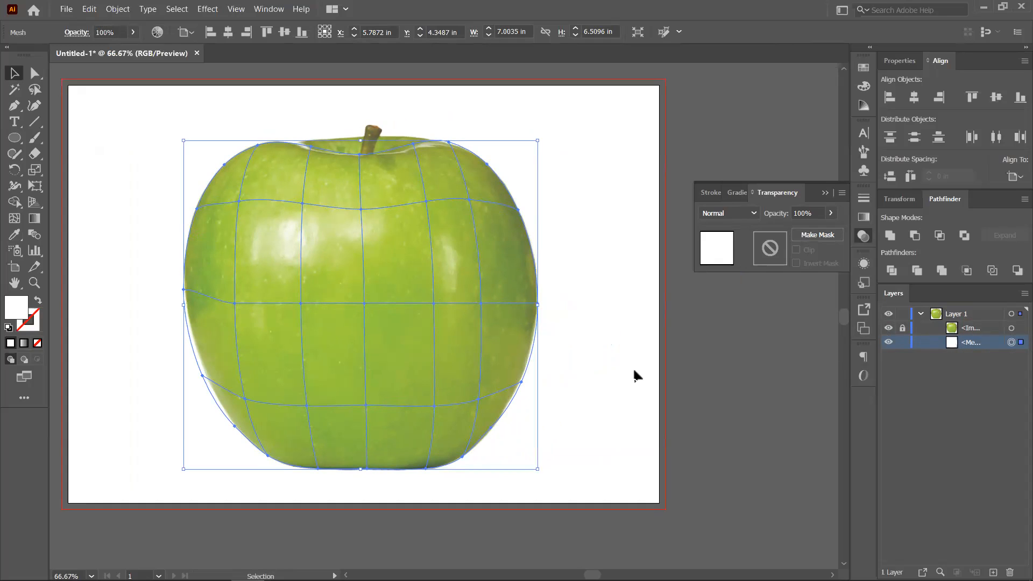
- Nudge the mesh sideways to align it with the apple outline, leaving it at X 5.7855 in
{"action": "left_click_drag", "start_coordinate": [201, 376], "coordinate": [205, 376]}
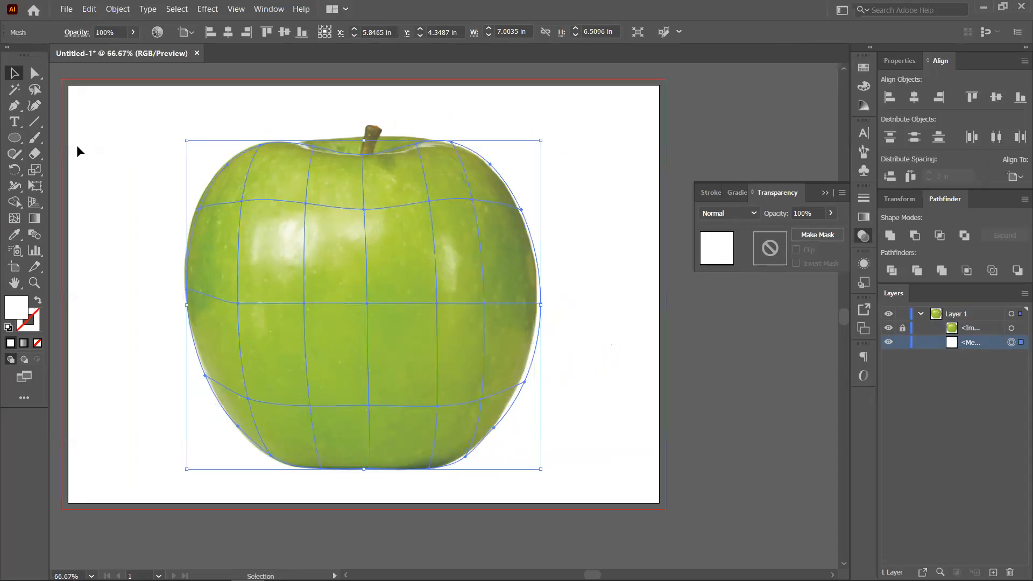
{"action": "left_click_drag", "start_coordinate": [524, 381], "coordinate": [521, 382]}
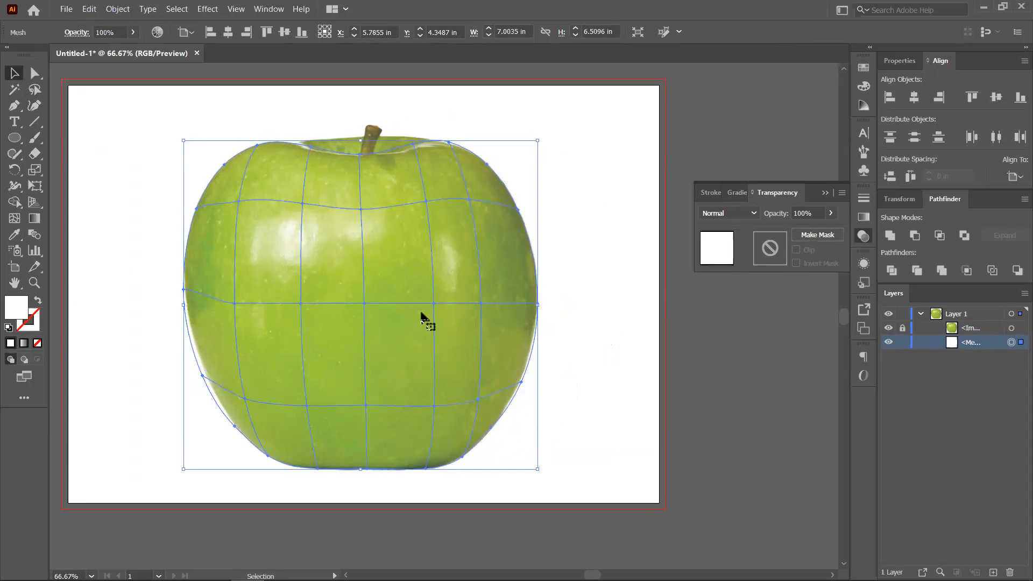
- Try to colour the mesh points in the leftmost inner column with greens sampled from the photo using the Eyedropper tool
{"action": "left_click", "coordinate": [14, 235]}
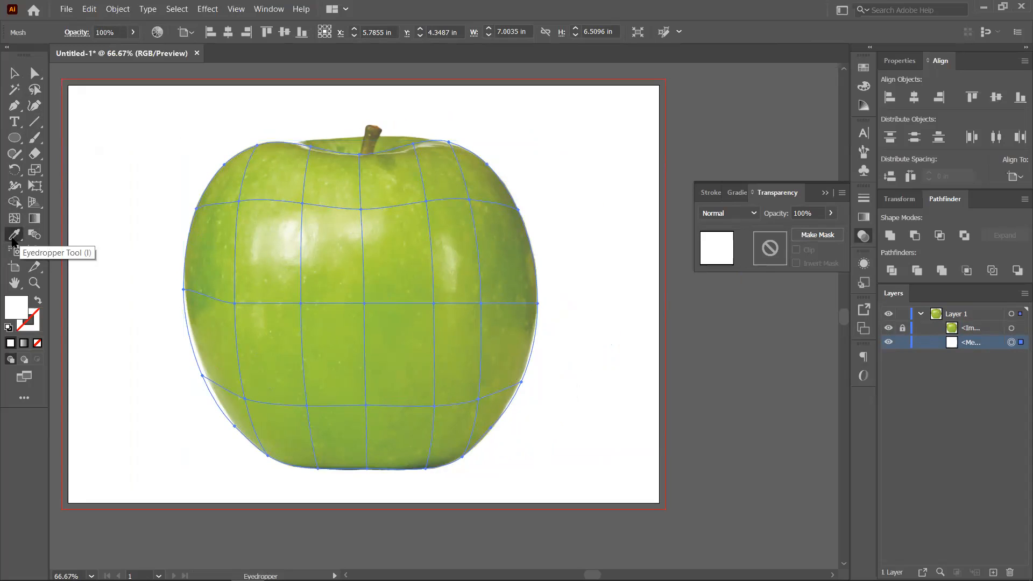
{"action": "scroll", "coordinate": [261, 295], "scroll_direction": "up", "scroll_amount": 3}
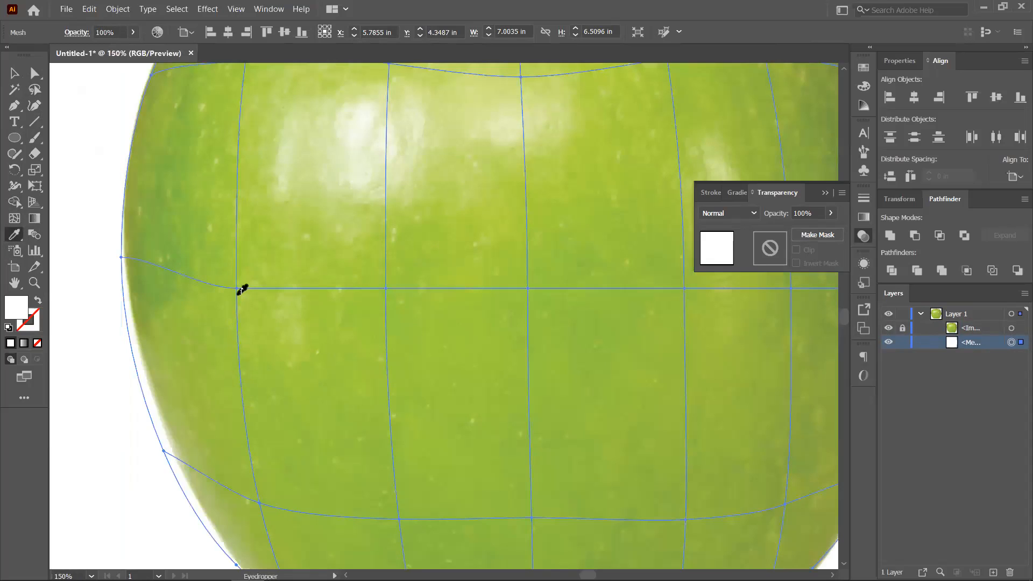
{"action": "scroll", "coordinate": [242, 289], "scroll_direction": "down", "scroll_amount": 3}
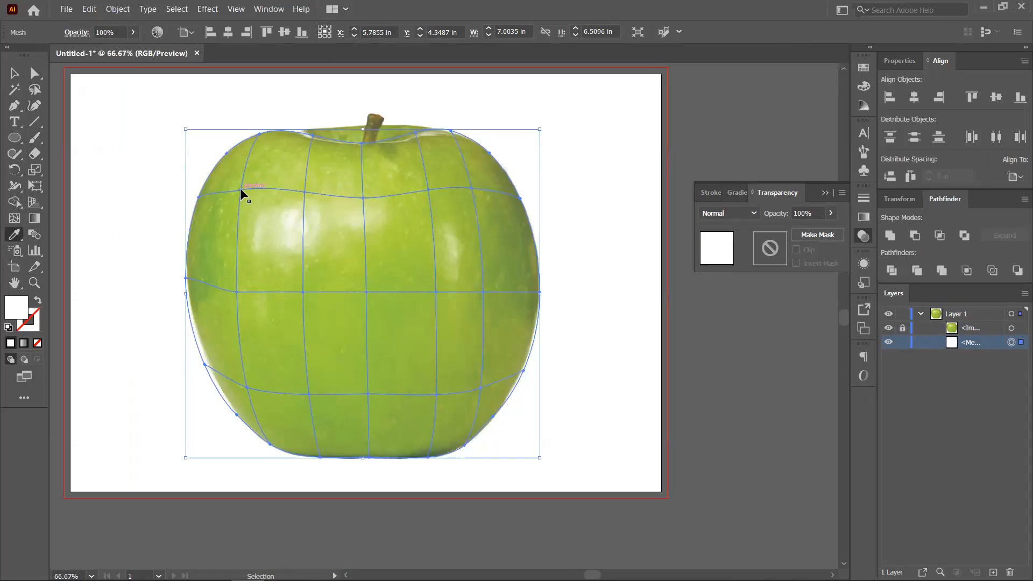
{"action": "left_click", "coordinate": [253, 179]}
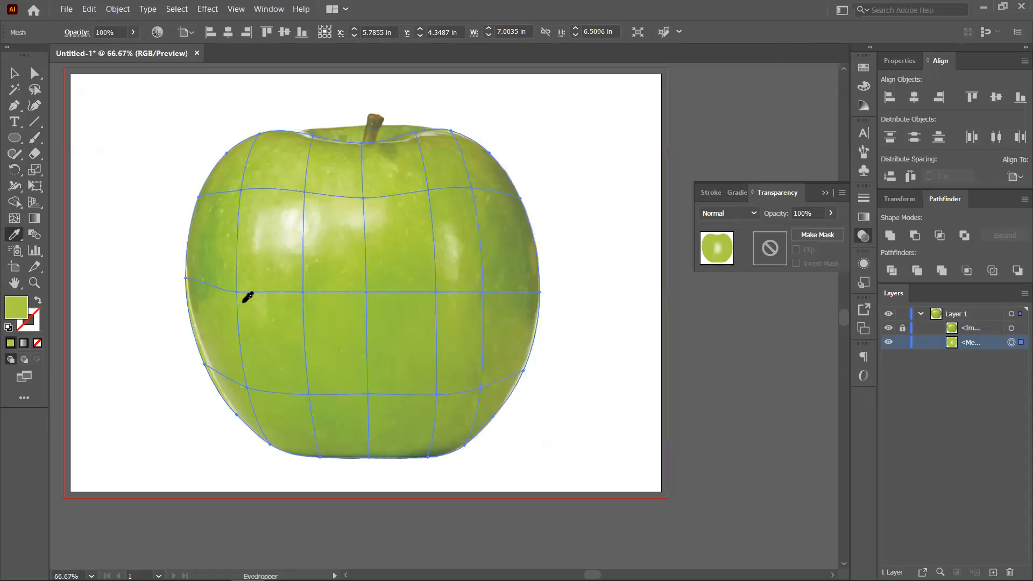
{"action": "key", "text": "ctrl"}
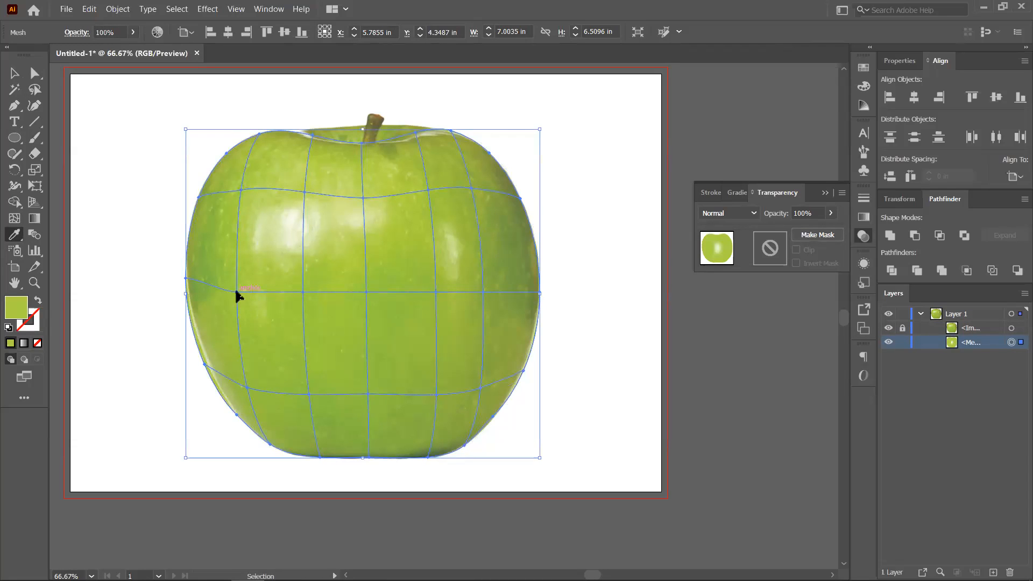
{"action": "key", "text": "ctrl"}
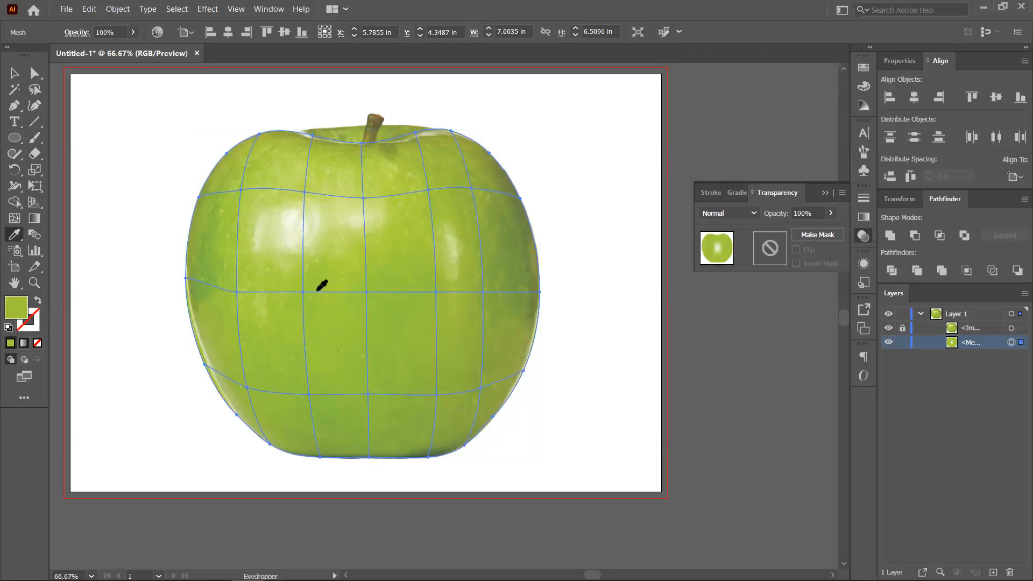
- Try to colour the second inner column's mesh points with the pale highlight and the greens sampled beside them in the photo
{"action": "key", "text": "ctrl"}
{"action": "left_click", "coordinate": [316, 209]}
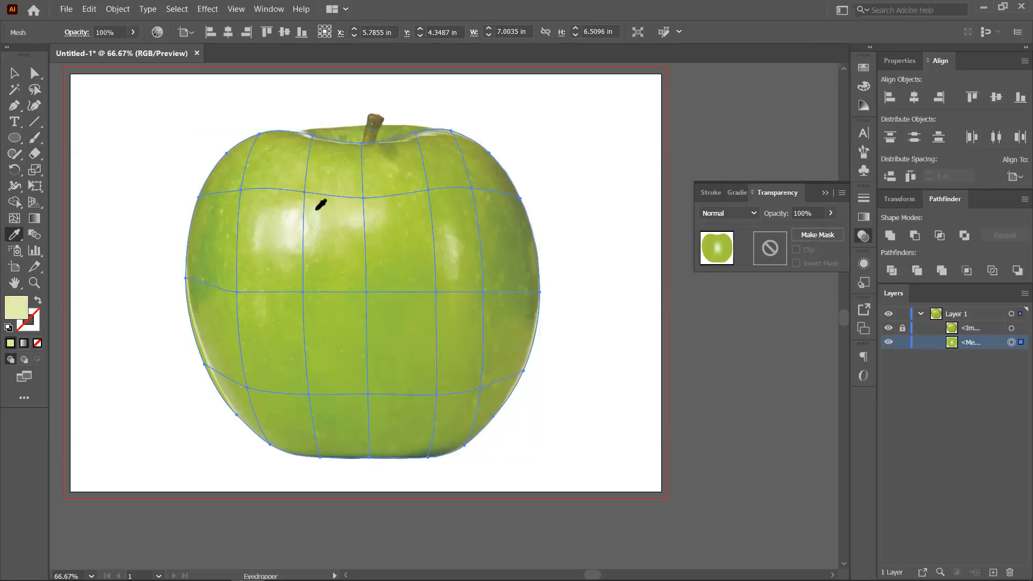
{"action": "key", "text": "ctrl"}
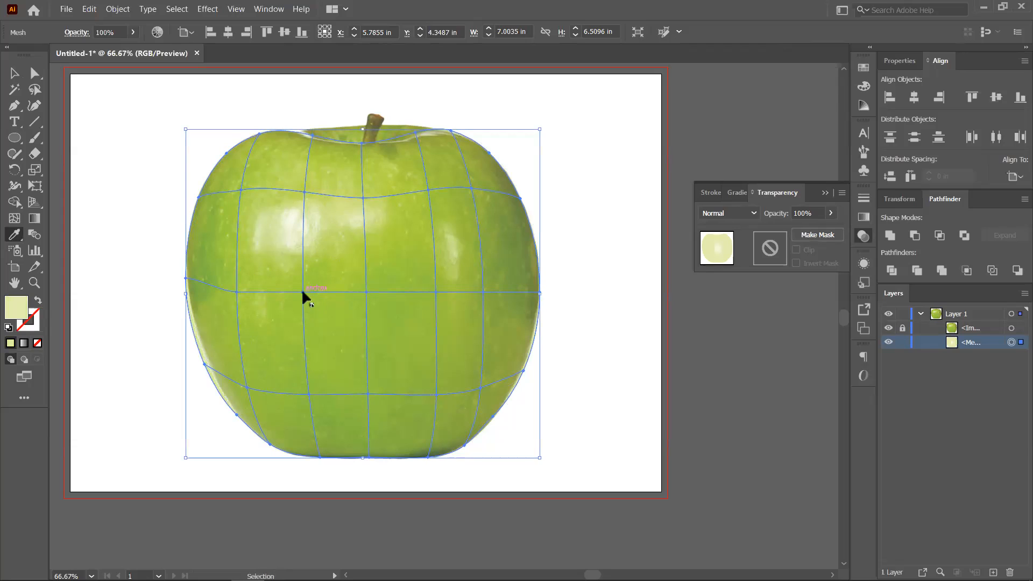
{"action": "left_click", "coordinate": [303, 294]}
{"action": "left_click", "coordinate": [307, 393], "text": "ctrl"}
{"action": "left_click", "coordinate": [316, 394]}
{"action": "key", "text": "ctrl"}
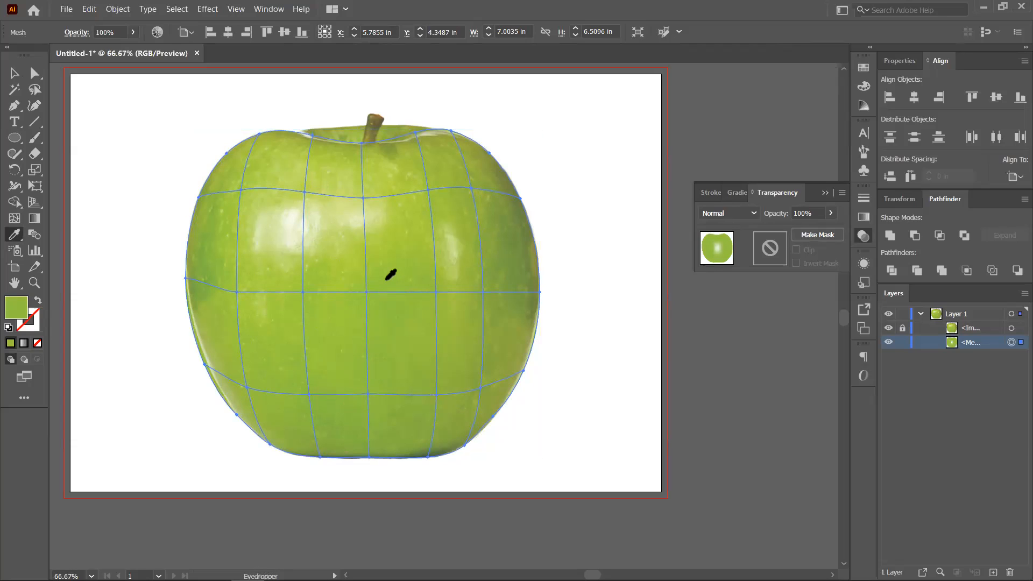
- Try to colour the upper-row mesh points on and just right of the centre line with greens sampled beside them
{"action": "left_click", "coordinate": [361, 194], "text": "ctrl"}
{"action": "left_click", "coordinate": [371, 204]}
{"action": "left_click", "coordinate": [429, 191], "text": "ctrl"}
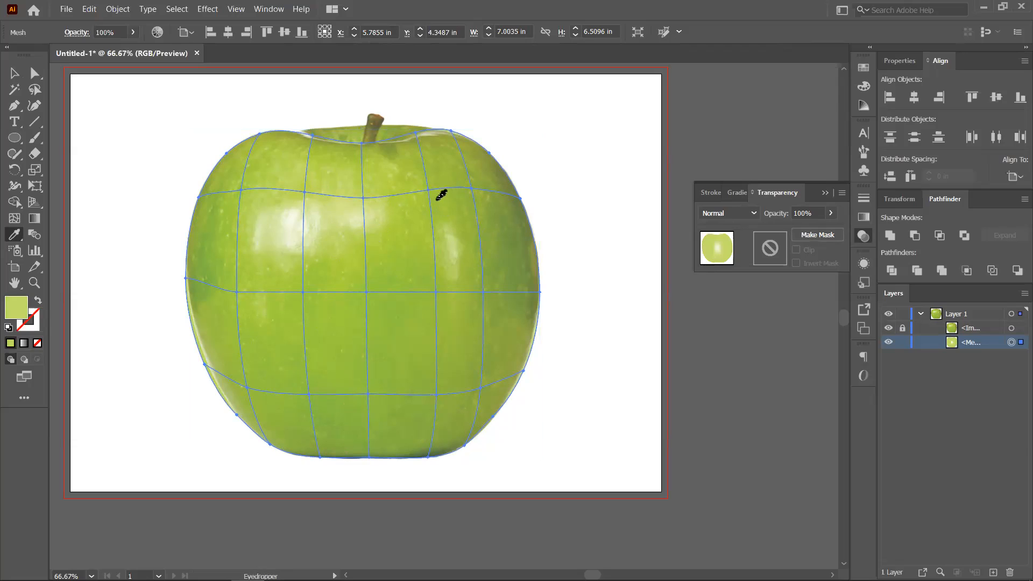
{"action": "left_click", "coordinate": [434, 199]}
- Try to colour the right-side mesh points with the pale highlight, the dark edge green and the upper-right green of the apple
{"action": "left_click", "coordinate": [481, 292], "text": "ctrl"}
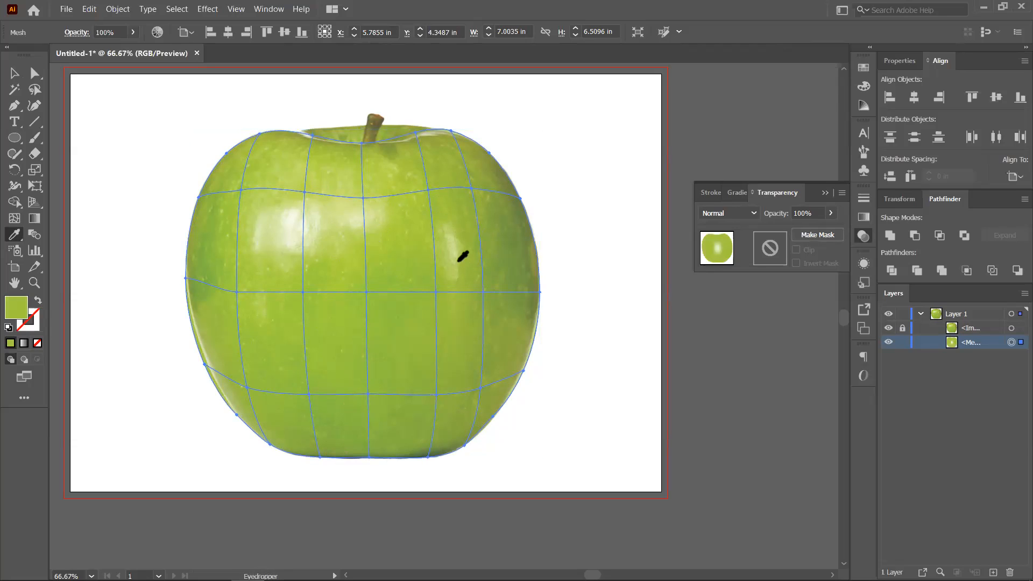
{"action": "left_click", "coordinate": [455, 249]}
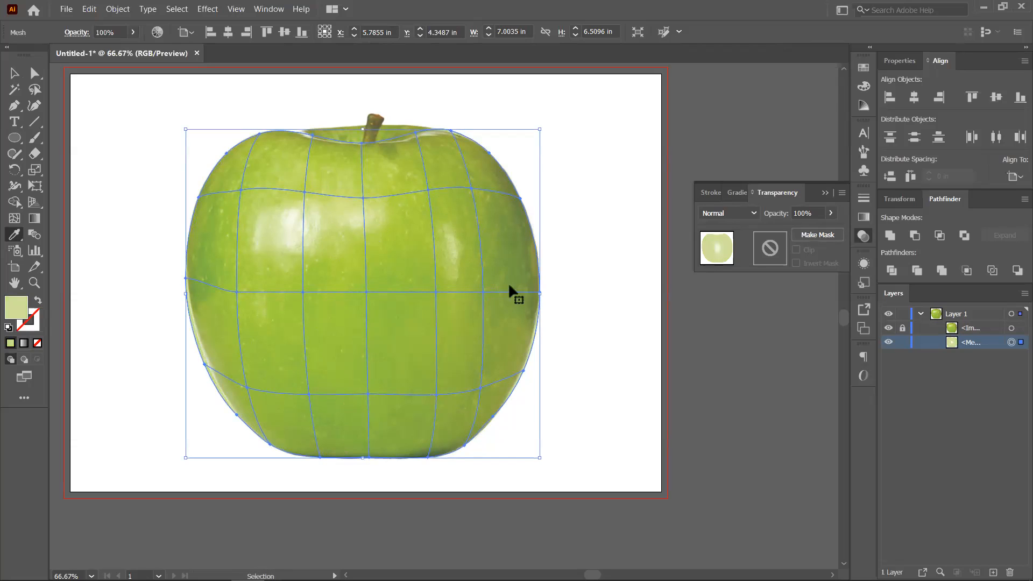
{"action": "left_click", "coordinate": [540, 293], "text": "ctrl"}
{"action": "left_click", "coordinate": [535, 299]}
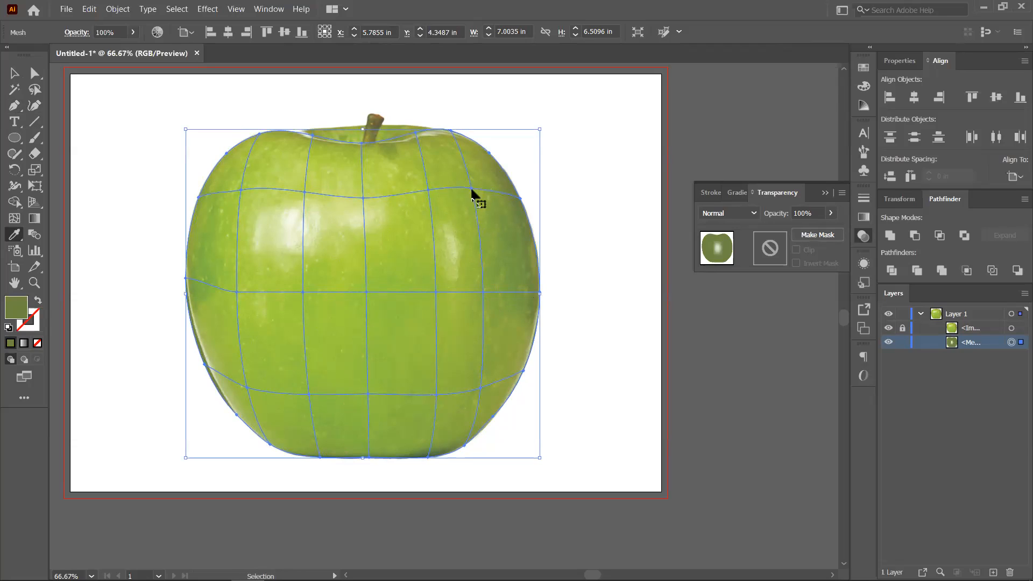
{"action": "left_click", "coordinate": [463, 169]}
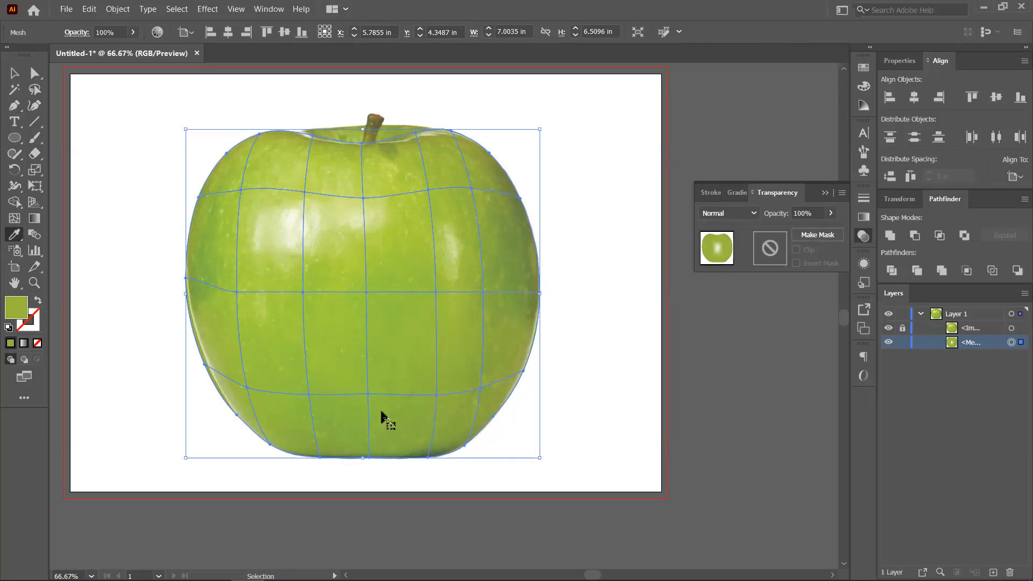
- Lasso the mesh's outer points, sample the darker green at the apple's left edge for them, and hide and show the photo to check
{"action": "left_click", "coordinate": [34, 90]}
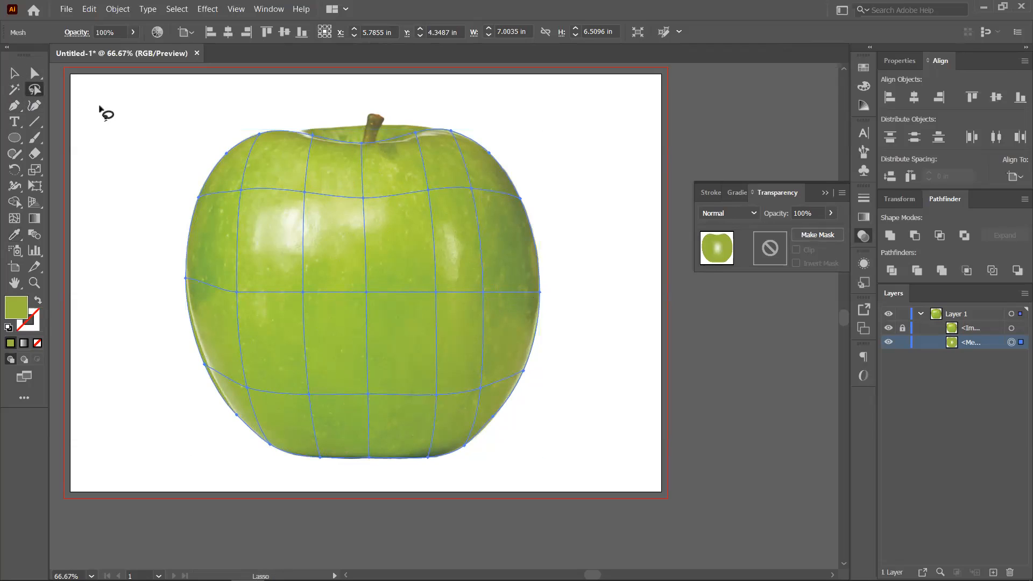
{"action": "mouse_move", "coordinate": [256, 122]}
{"action": "left_mouse_down"}
{"action": "mouse_move", "coordinate": [227, 172]}
{"action": "mouse_move", "coordinate": [213, 217]}
{"action": "mouse_move", "coordinate": [199, 328]}
{"action": "mouse_move", "coordinate": [226, 394]}
{"action": "mouse_move", "coordinate": [319, 456]}
{"action": "mouse_move", "coordinate": [441, 446]}
{"action": "mouse_move", "coordinate": [444, 464]}
{"action": "mouse_move", "coordinate": [332, 469]}
{"action": "mouse_move", "coordinate": [218, 440]}
{"action": "mouse_move", "coordinate": [151, 320]}
{"action": "mouse_move", "coordinate": [156, 177]}
{"action": "mouse_move", "coordinate": [211, 108]}
{"action": "mouse_move", "coordinate": [267, 129]}
{"action": "left_mouse_up"}
{"action": "left_click", "coordinate": [14, 235]}
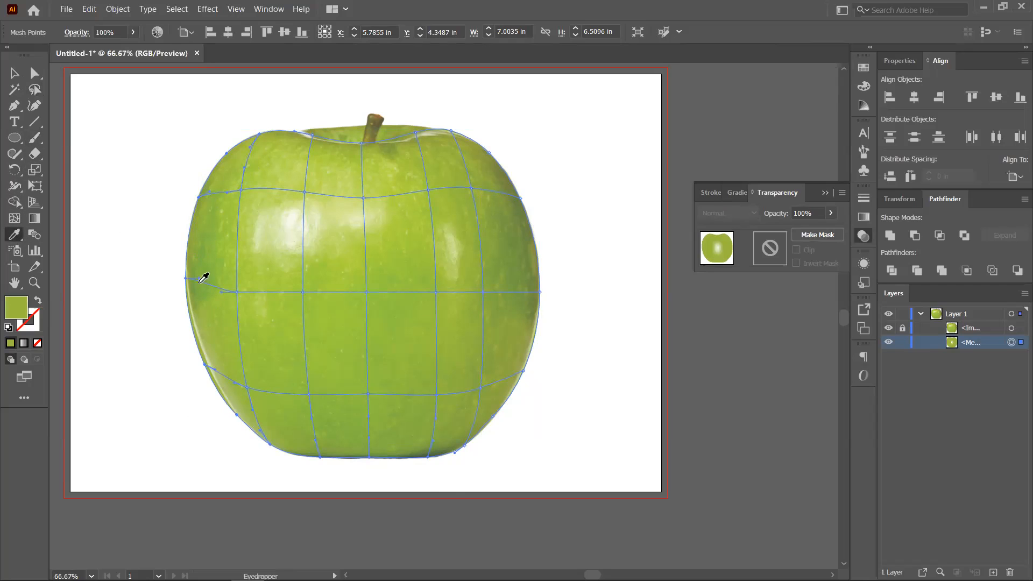
{"action": "left_click", "coordinate": [193, 265]}
{"action": "left_click", "coordinate": [889, 328]}
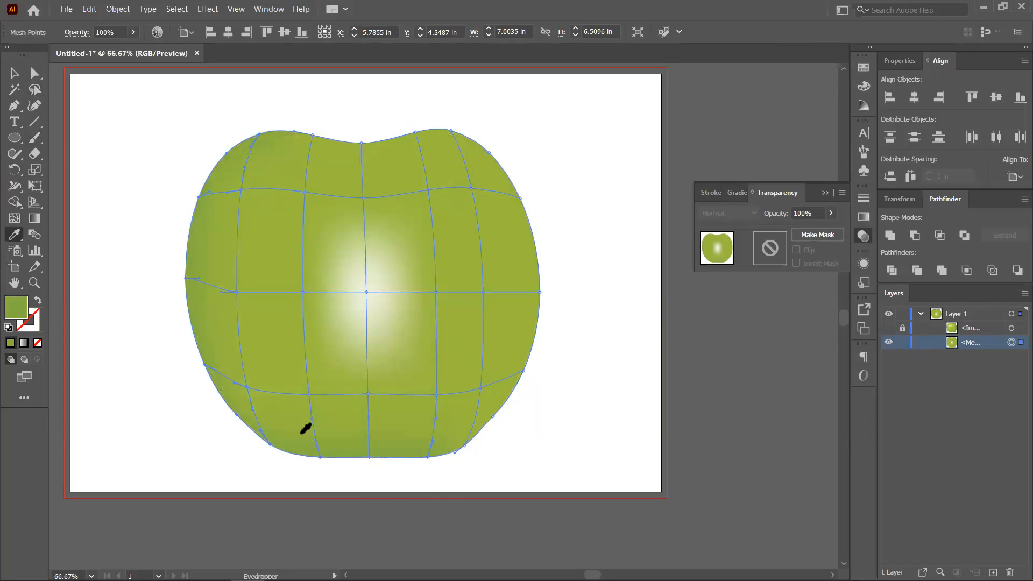
{"action": "left_click", "coordinate": [889, 328]}
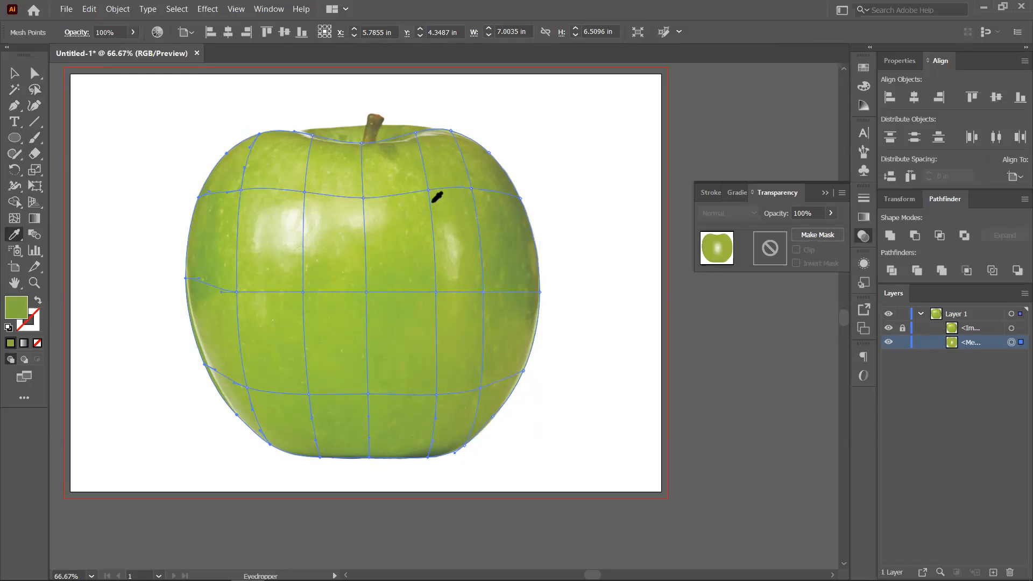
- Try to colour the mesh points along the apple's top rim beside the stem with olive greens sampled from the photo
{"action": "left_click", "coordinate": [35, 90]}
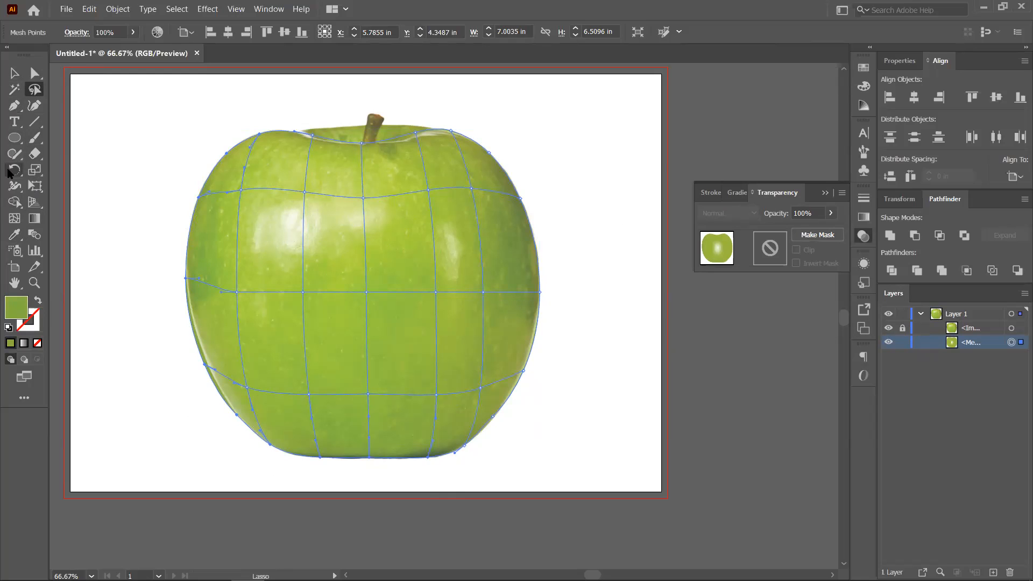
{"action": "left_click", "coordinate": [14, 234]}
{"action": "scroll", "coordinate": [323, 156], "scroll_direction": "up", "scroll_amount": 2}
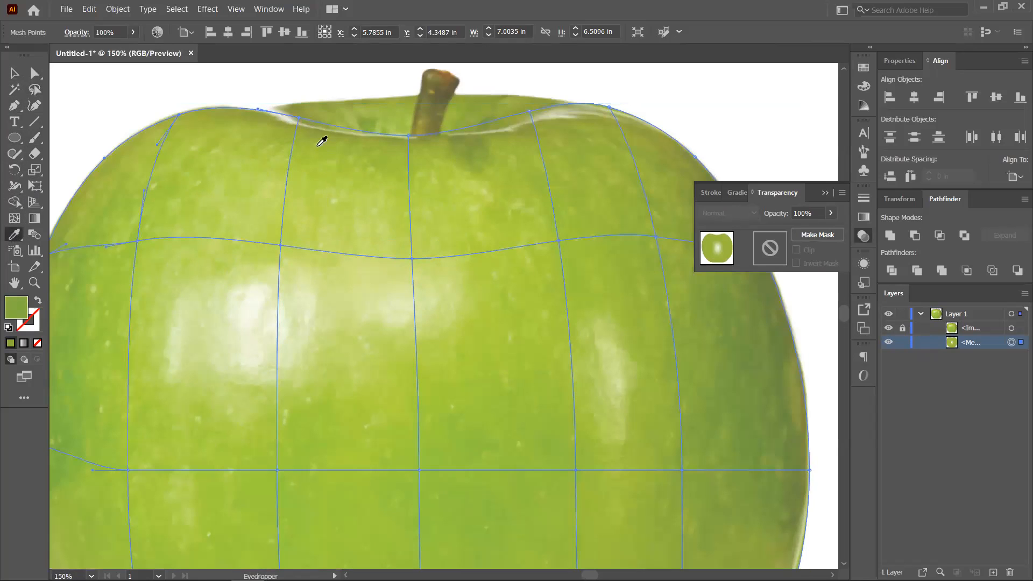
{"action": "key", "text": "ctrl"}
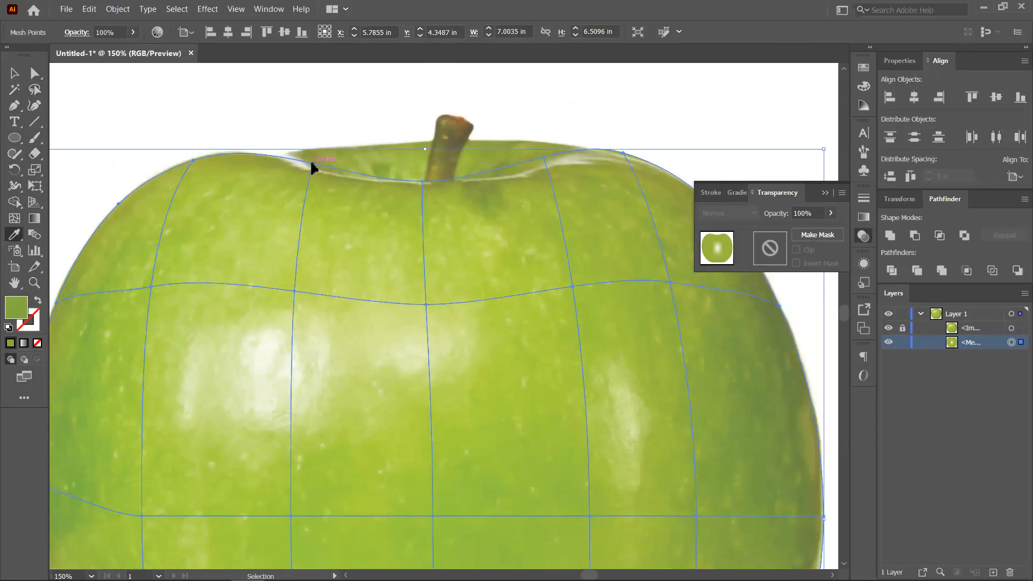
{"action": "left_click", "coordinate": [311, 163], "text": "ctrl"}
{"action": "left_click", "coordinate": [300, 168]}
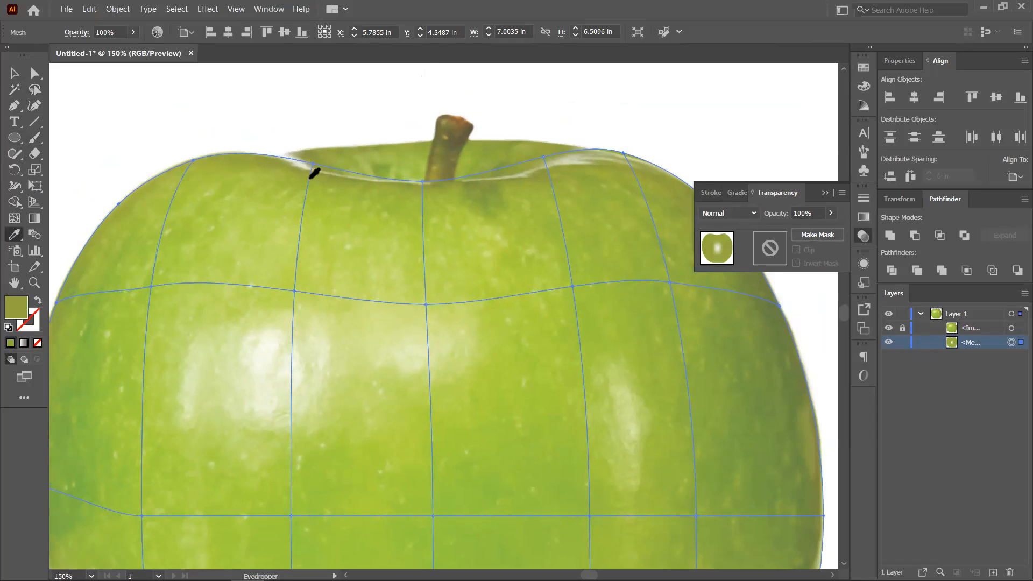
{"action": "key", "text": "ctrl"}
{"action": "left_click", "coordinate": [544, 157], "text": "ctrl"}
{"action": "left_click", "coordinate": [562, 165]}
{"action": "left_click", "coordinate": [623, 152], "text": "ctrl"}
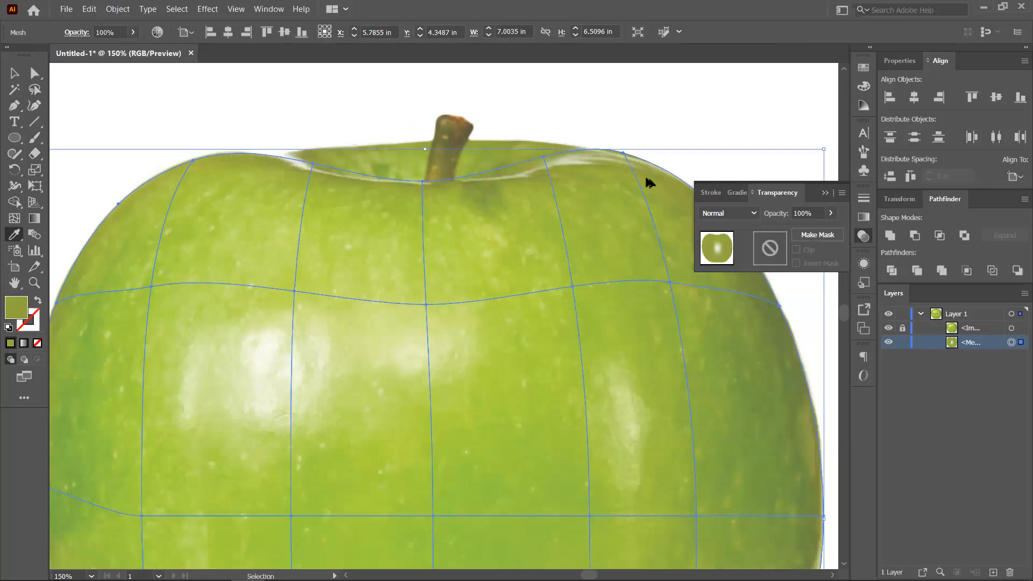
- Try to colour the upper, lower and middle mesh points on the apple's right half with greens sampled beside each one
{"action": "scroll", "coordinate": [648, 181], "scroll_direction": "down", "scroll_amount": 1}
{"action": "left_click_drag", "start_coordinate": [632, 295], "coordinate": [412, 216]}
{"action": "left_click", "coordinate": [378, 172], "text": "ctrl"}
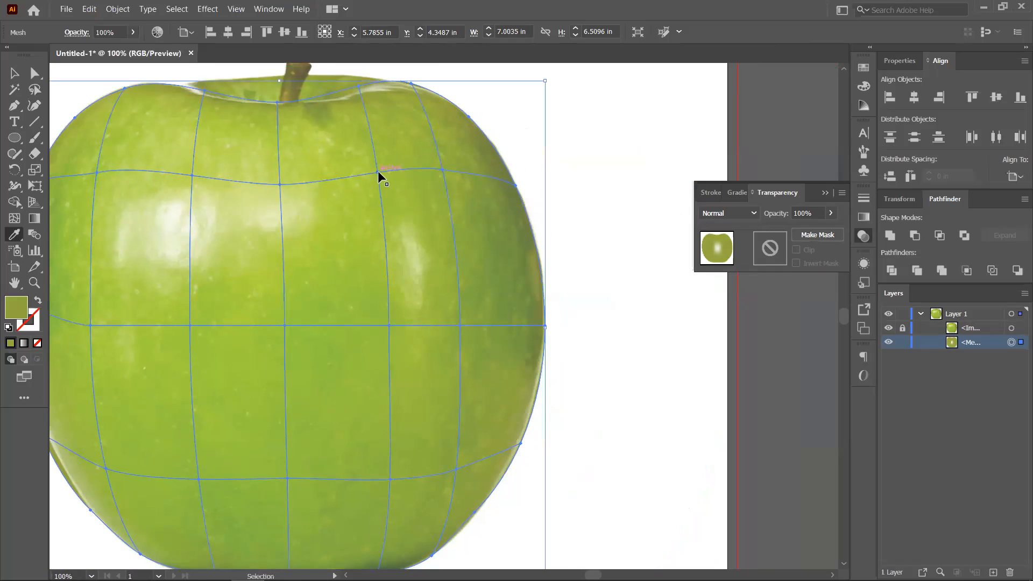
{"action": "left_click", "coordinate": [394, 180]}
{"action": "left_click_drag", "start_coordinate": [491, 302], "coordinate": [435, 211]}
{"action": "left_click", "coordinate": [408, 365], "text": "ctrl"}
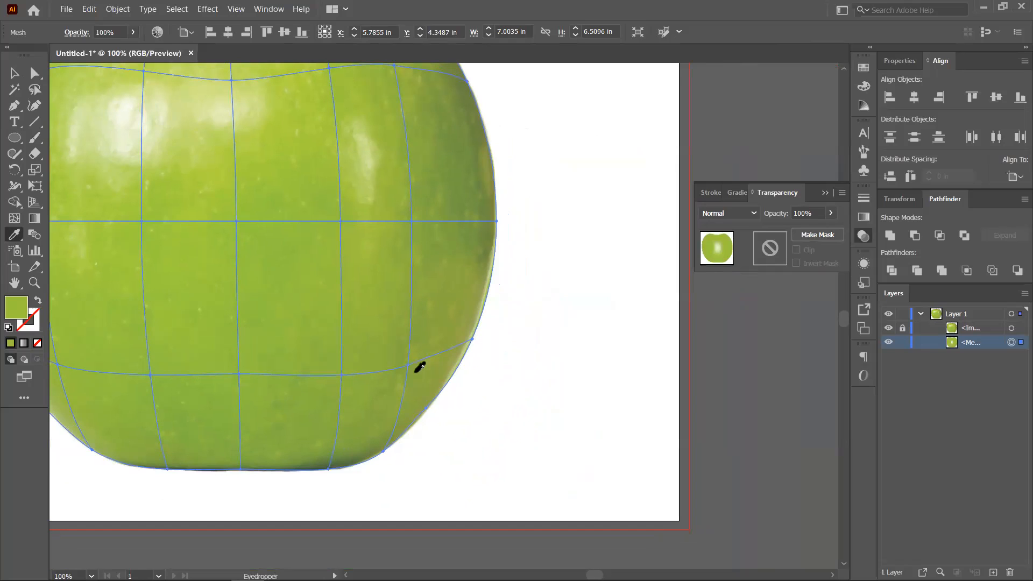
{"action": "left_click", "coordinate": [417, 370]}
{"action": "left_click", "coordinate": [411, 221], "text": "ctrl"}
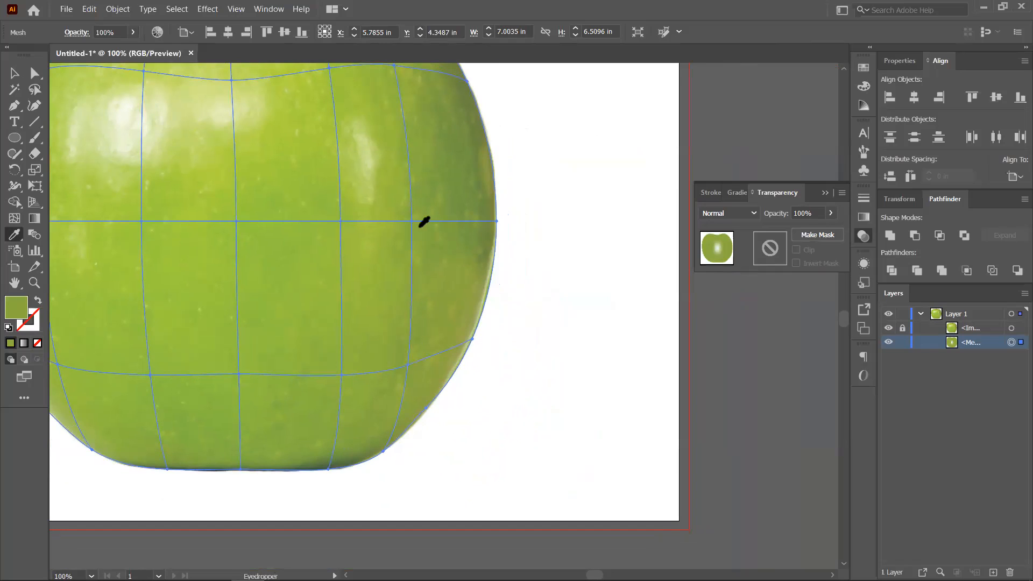
- Sample greens along the apple's bottom edge for the mesh, finishing with the one beside the lower-left corner point
{"action": "left_click_drag", "start_coordinate": [363, 372], "coordinate": [382, 304]}
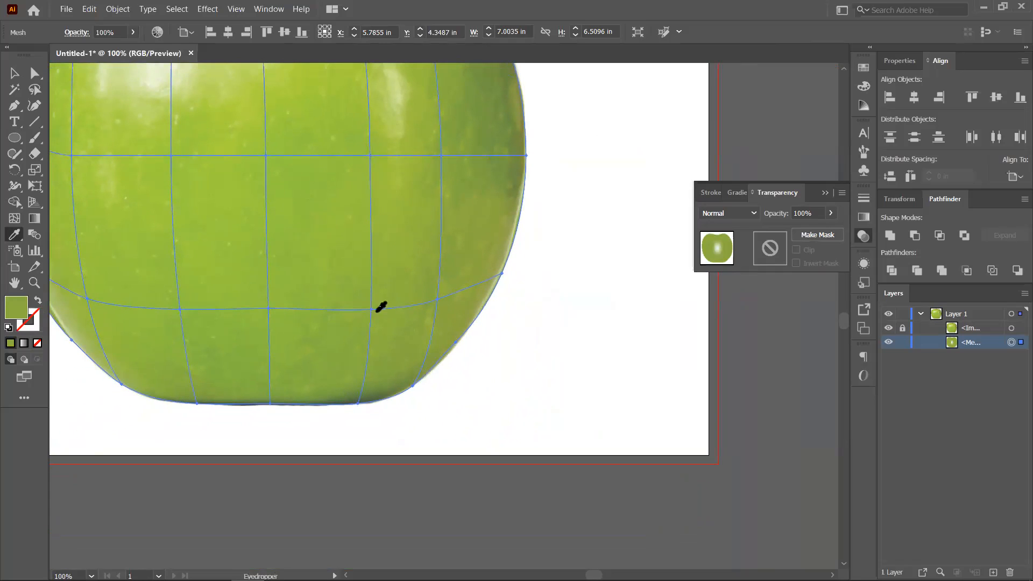
{"action": "left_click_drag", "start_coordinate": [313, 376], "coordinate": [355, 328]}
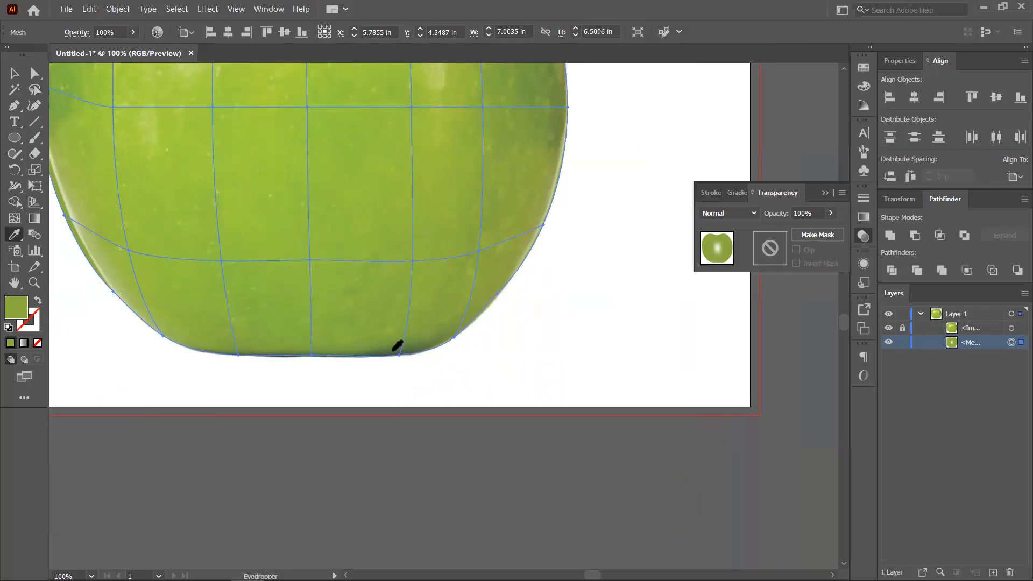
{"action": "left_click", "coordinate": [393, 350]}
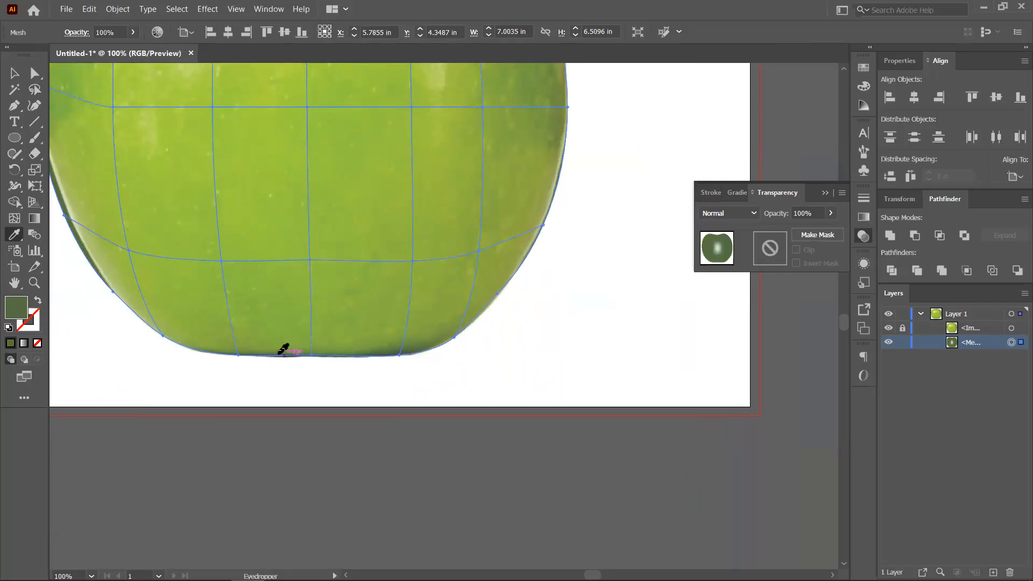
{"action": "left_click", "coordinate": [240, 348]}
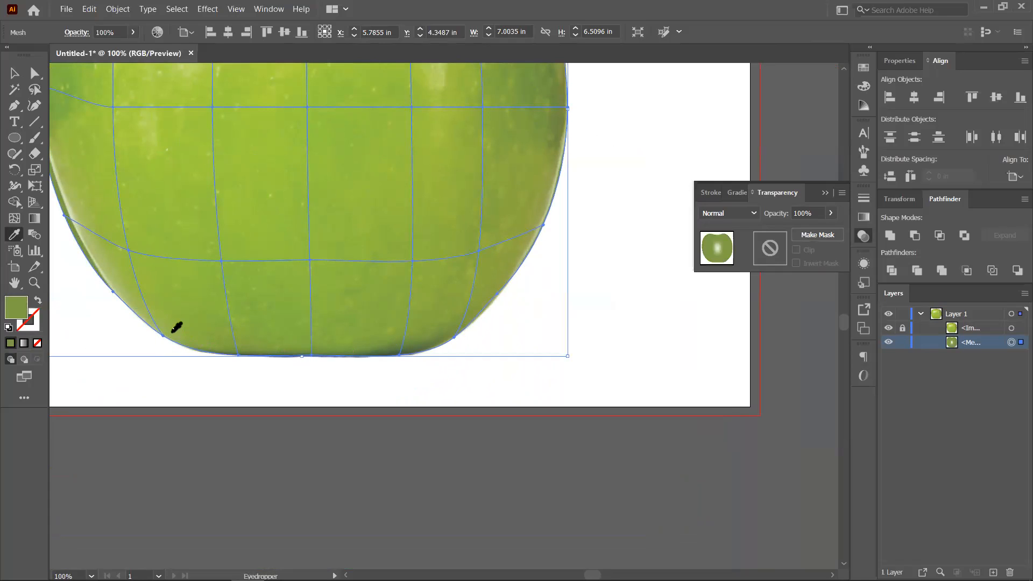
{"action": "left_click", "coordinate": [173, 331]}
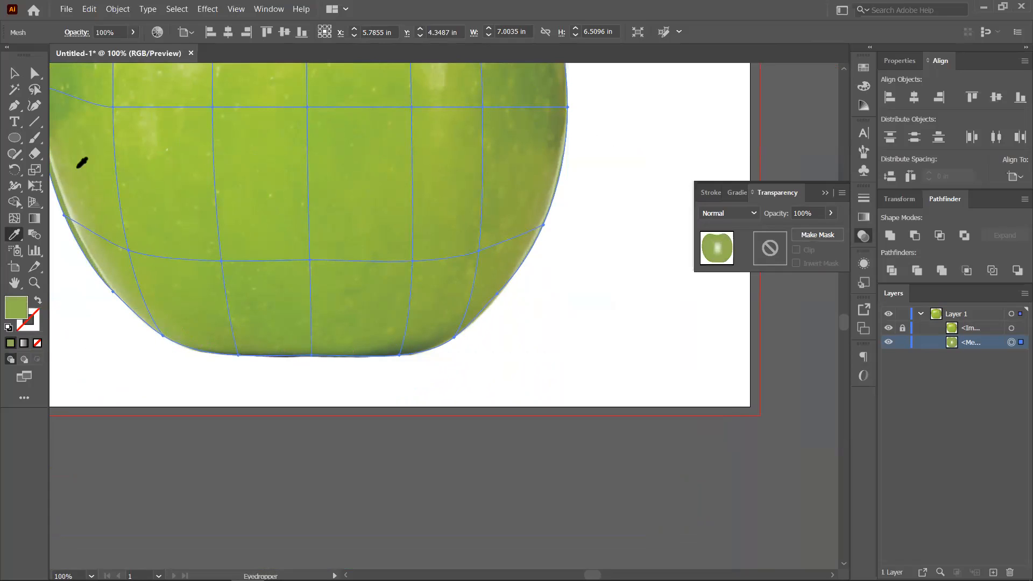
- Hide the apple photo and examine the mesh colouring on its own
{"action": "left_click", "coordinate": [888, 328]}
{"action": "scroll", "coordinate": [442, 224], "scroll_direction": "down", "scroll_amount": 3}
{"action": "scroll", "coordinate": [399, 199], "scroll_direction": "up", "scroll_amount": 1}
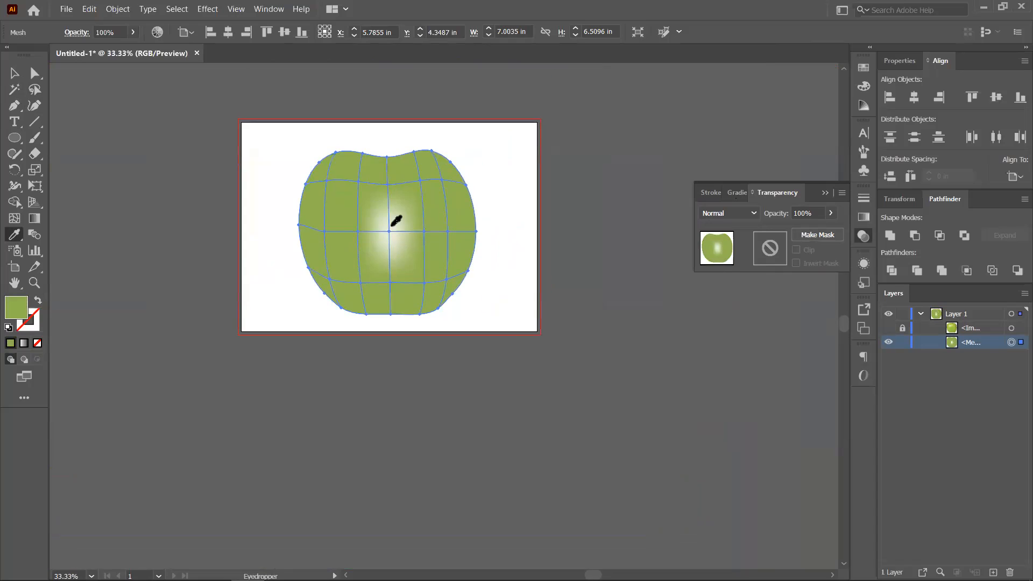
{"action": "scroll", "coordinate": [396, 221], "scroll_direction": "down", "scroll_amount": 2}
{"action": "scroll", "coordinate": [381, 224], "scroll_direction": "up", "scroll_amount": 3}
{"action": "left_click_drag", "start_coordinate": [408, 250], "coordinate": [301, 157]}
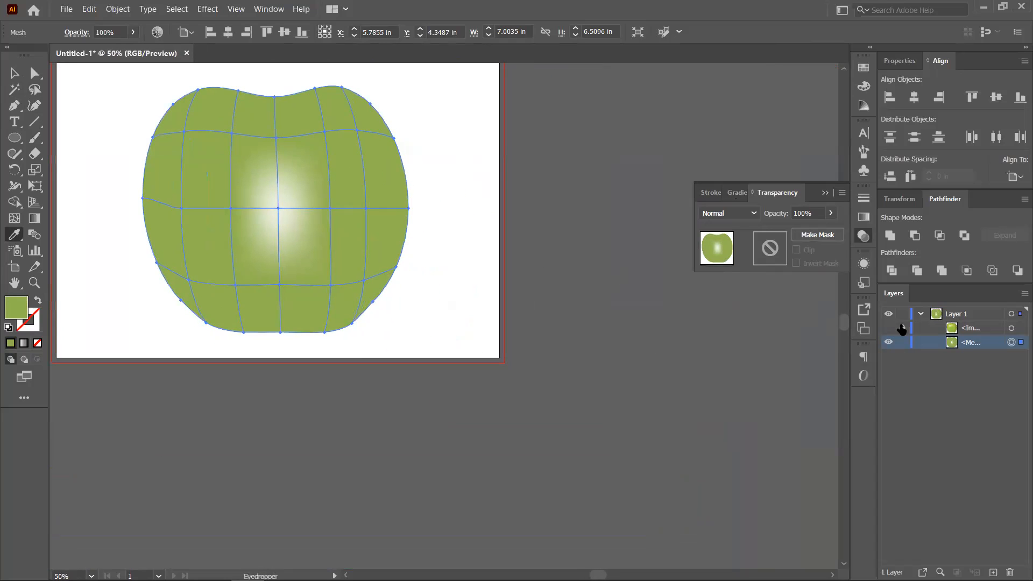
- Unlock and show the hidden apple photo, and move it beside the mesh apple on its right
{"action": "key", "text": "ctrl+alt+2"}
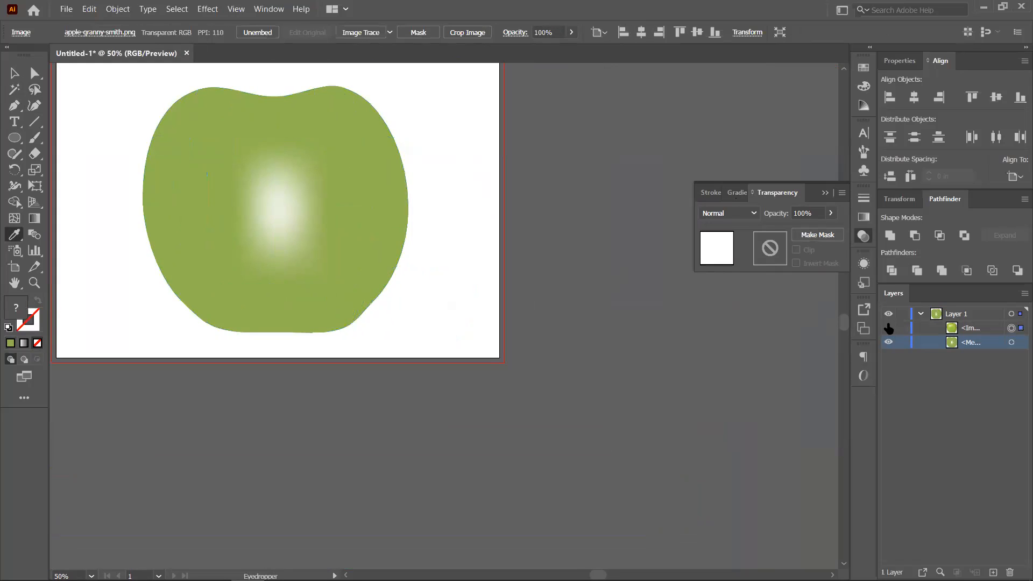
{"action": "left_click", "coordinate": [889, 327]}
{"action": "left_click", "coordinate": [11, 76]}
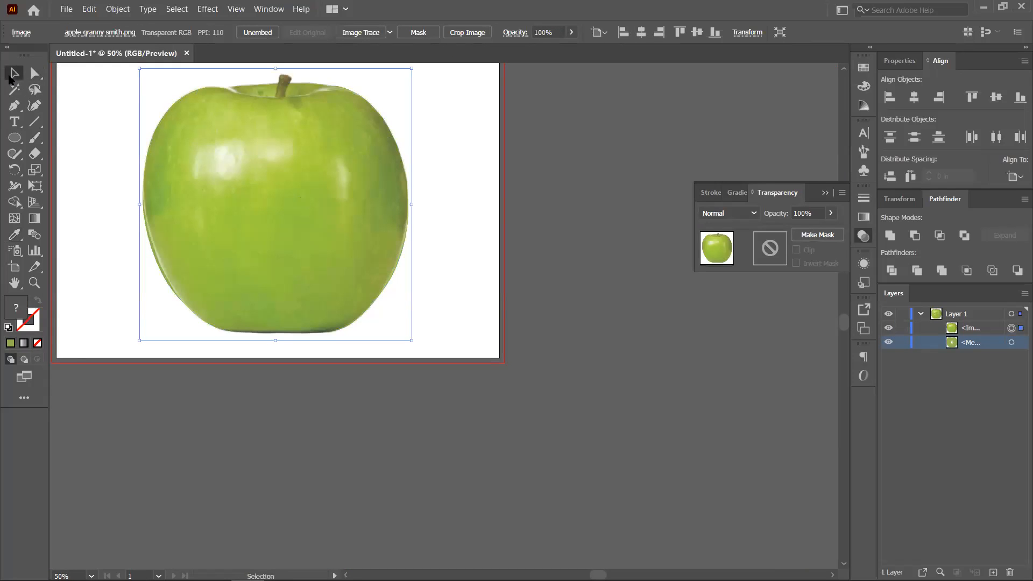
{"action": "left_click_drag", "start_coordinate": [331, 202], "coordinate": [563, 197]}
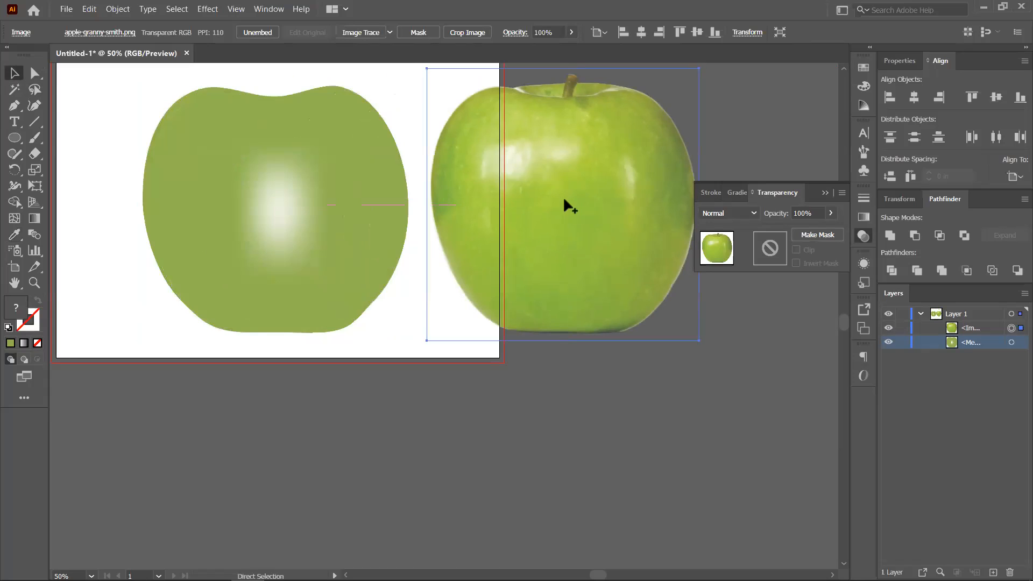
- Colour the upper, middle and lower inner mesh points nearest the apple's left edge with greens sampled from matching spots on the photo
{"action": "left_click_drag", "start_coordinate": [362, 251], "coordinate": [372, 256]}
{"action": "key", "text": "ctrl+equal"}
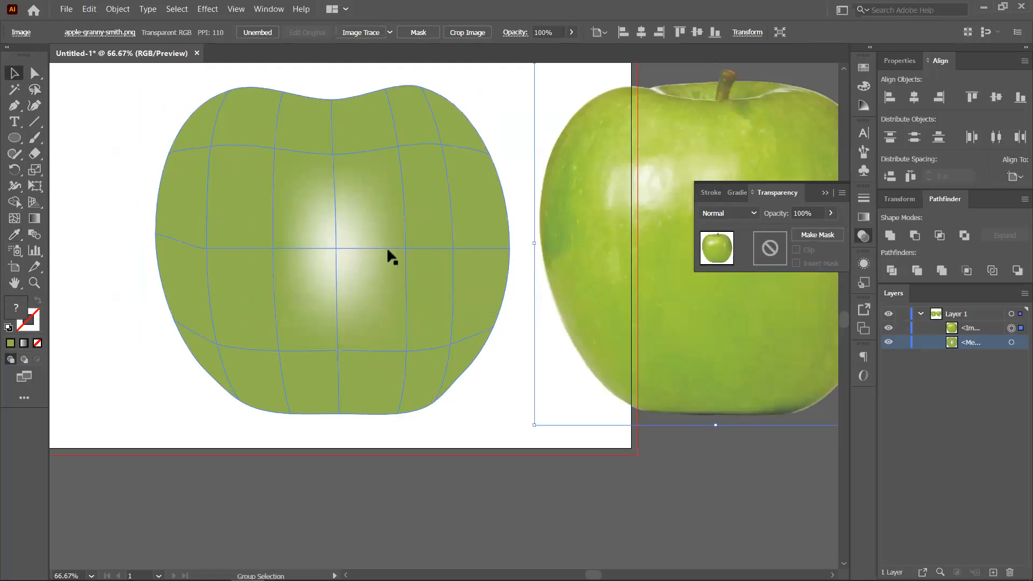
{"action": "left_click_drag", "start_coordinate": [351, 238], "coordinate": [439, 251]}
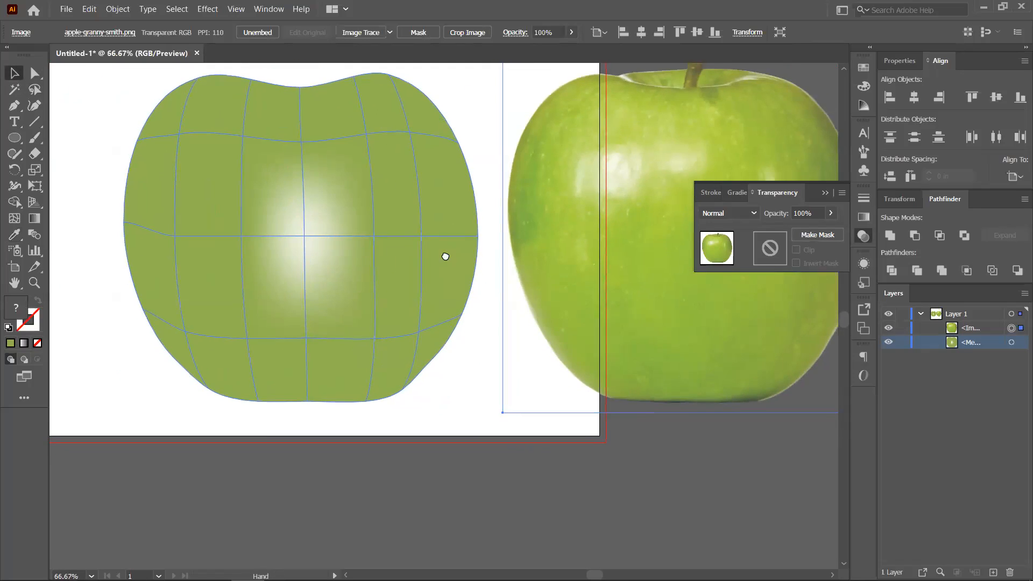
{"action": "left_click", "coordinate": [180, 139]}
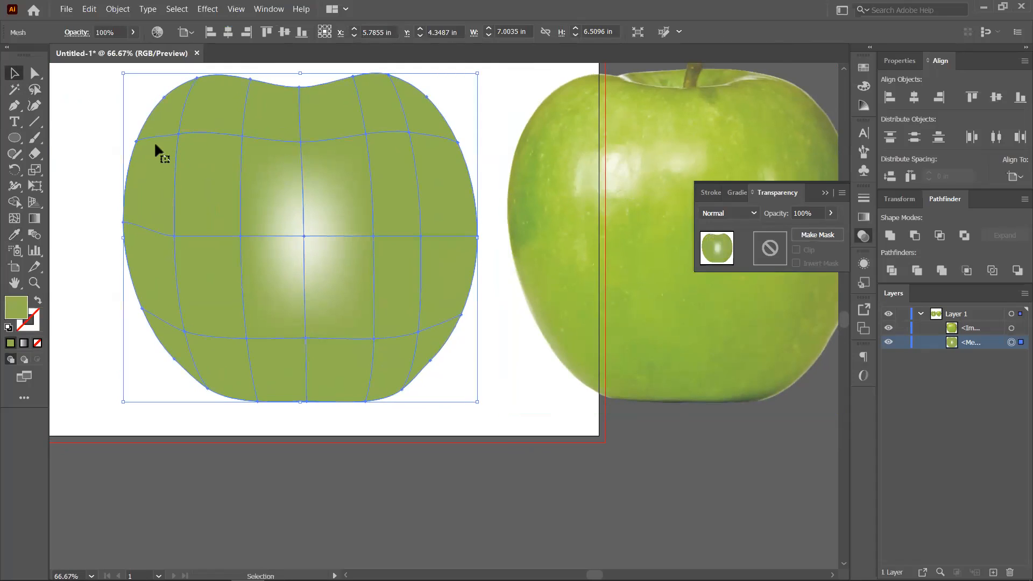
{"action": "left_click", "coordinate": [34, 75]}
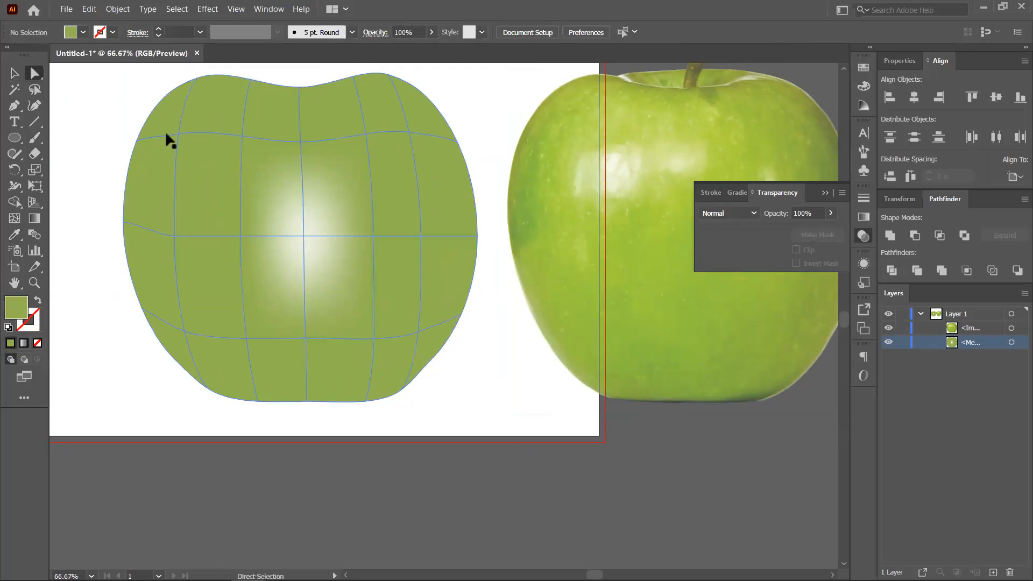
{"action": "left_click", "coordinate": [178, 133]}
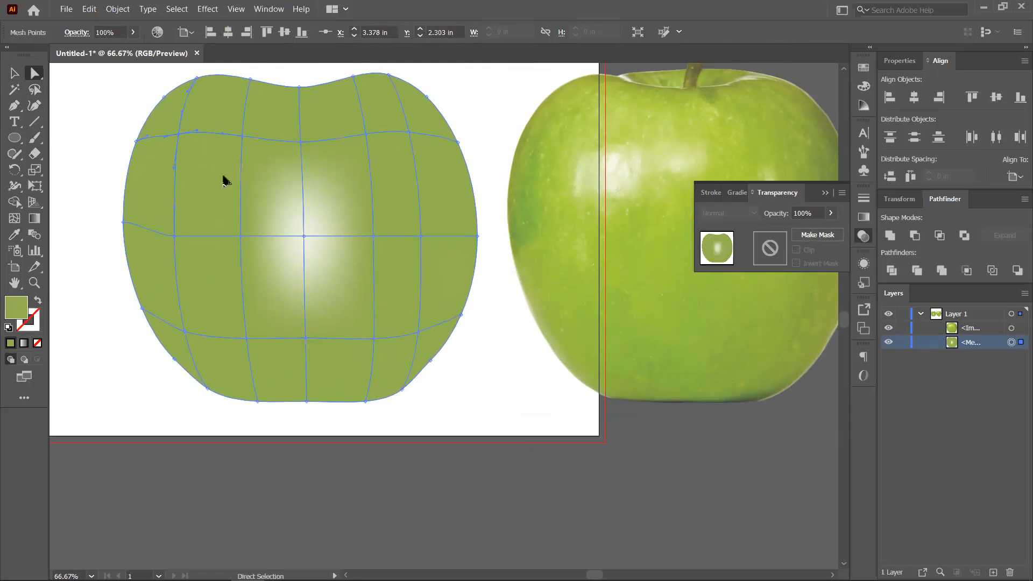
{"action": "left_click", "coordinate": [14, 234]}
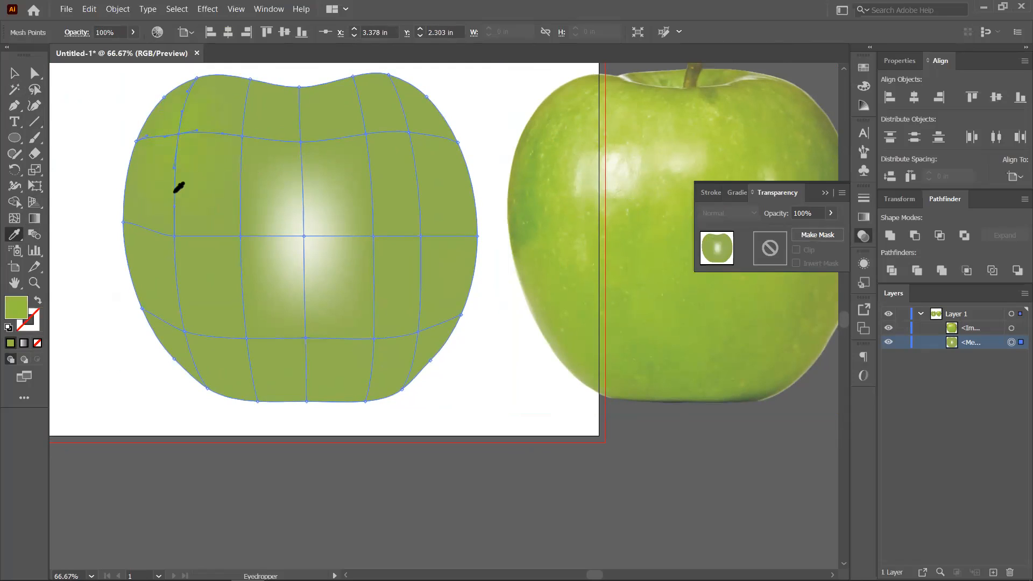
{"action": "left_click", "coordinate": [173, 235], "text": "ctrl"}
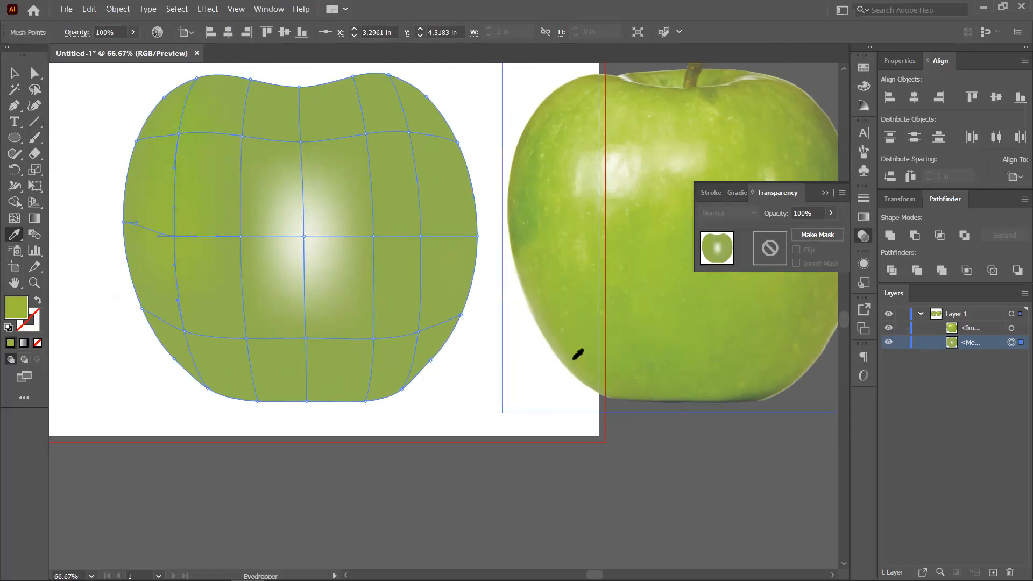
{"action": "left_click", "coordinate": [184, 331], "text": "ctrl"}
{"action": "left_click", "coordinate": [566, 337]}
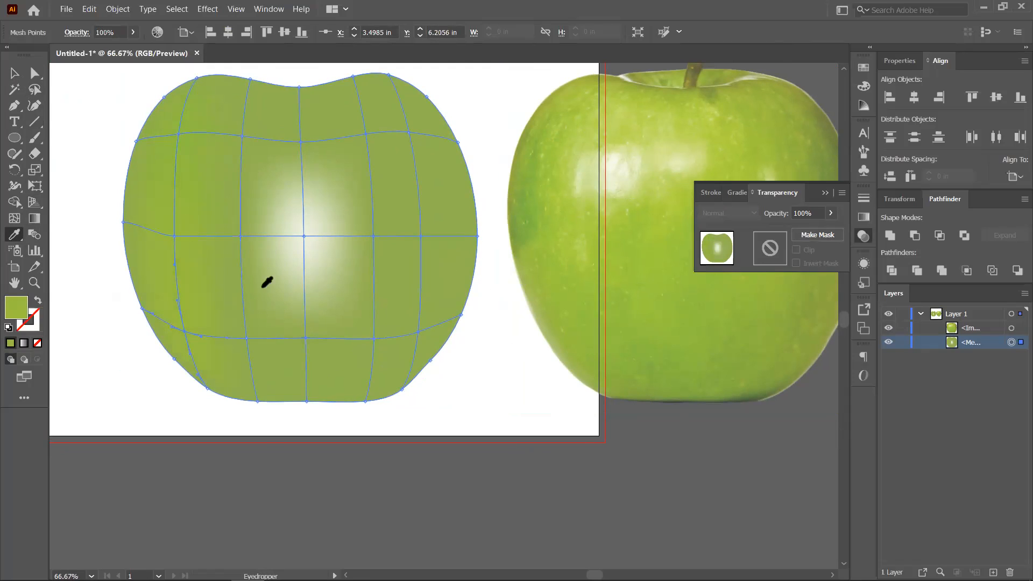
- Add a horizontal mesh line across the apple between its upper and middle rows, level with the photo's highlight
{"action": "left_click", "coordinate": [241, 136], "text": "ctrl"}
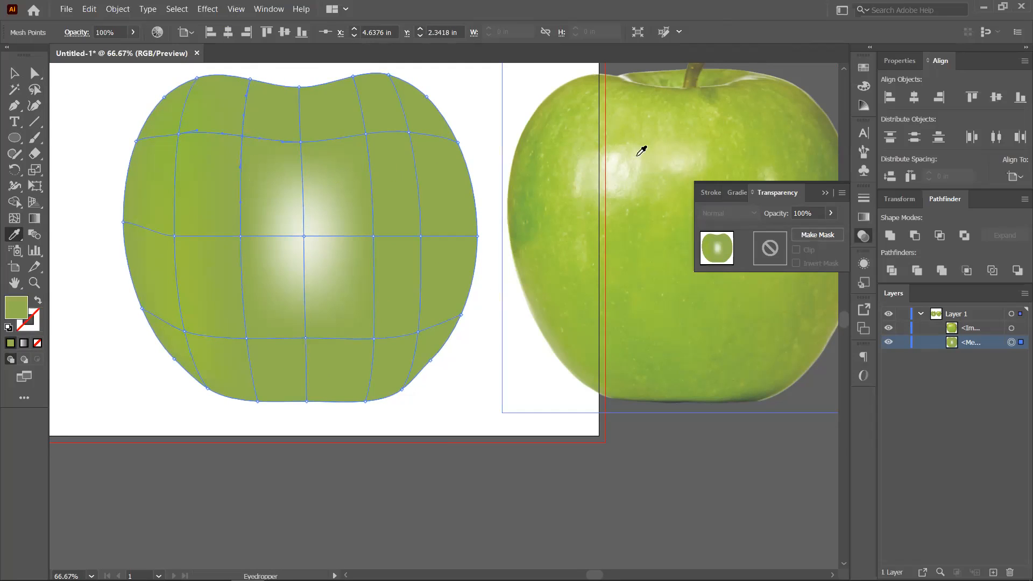
{"action": "left_click", "coordinate": [14, 218]}
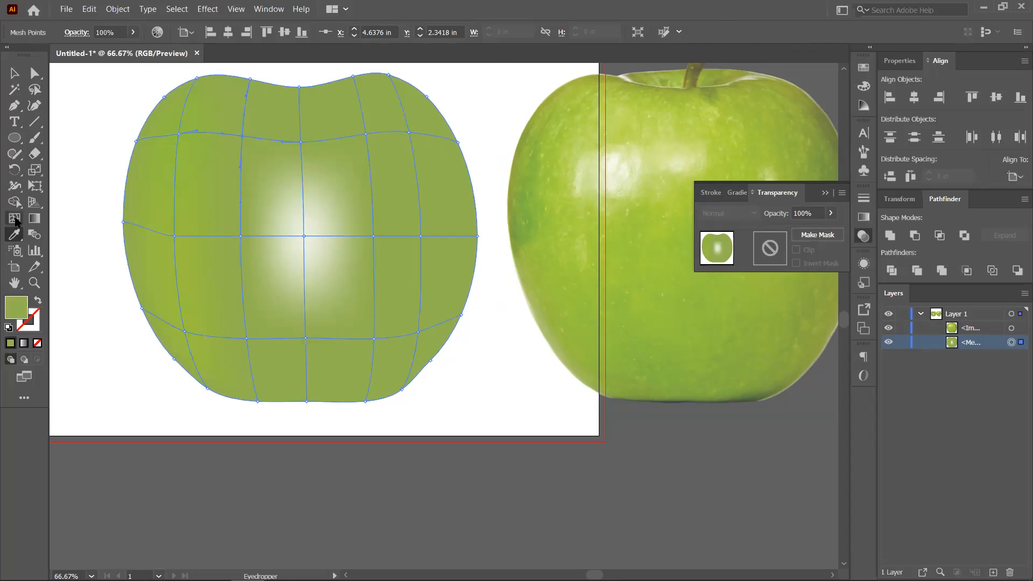
{"action": "left_click", "coordinate": [240, 176]}
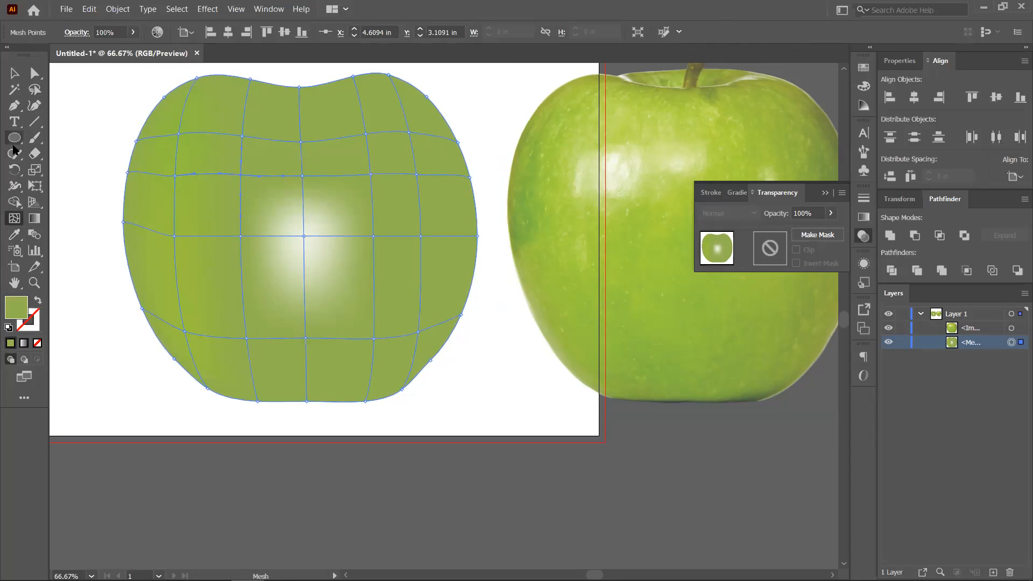
{"action": "left_click", "coordinate": [33, 77]}
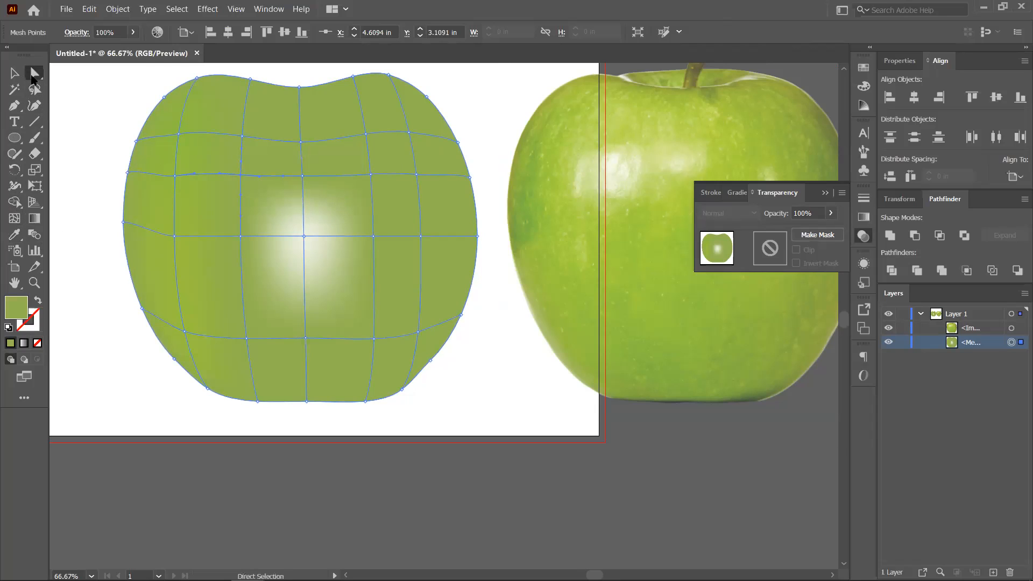
{"action": "key", "text": "ctrl"}
{"action": "key", "text": "ctrl"}
{"action": "left_click", "coordinate": [619, 175], "text": "shift"}
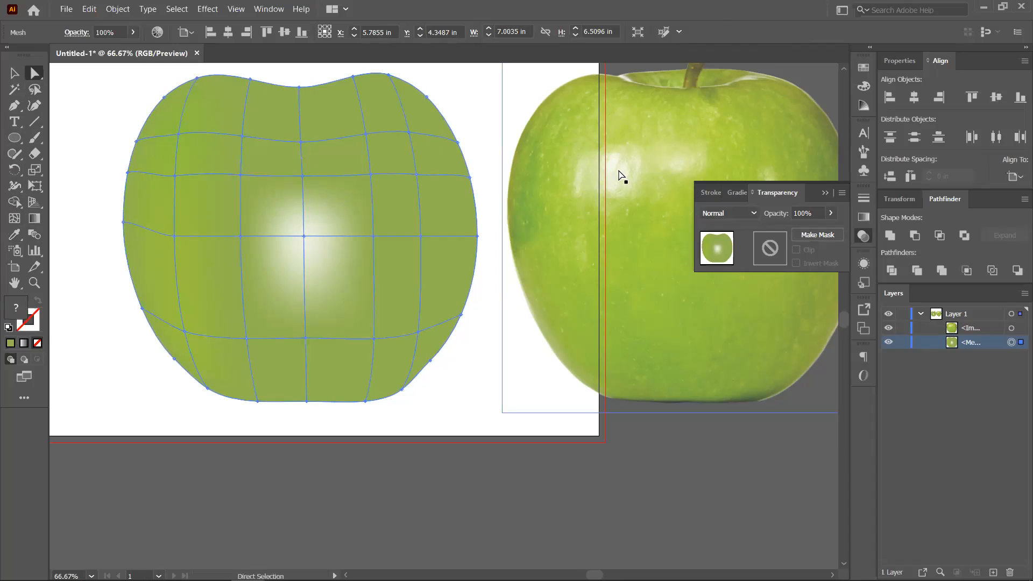
{"action": "left_click", "coordinate": [14, 235]}
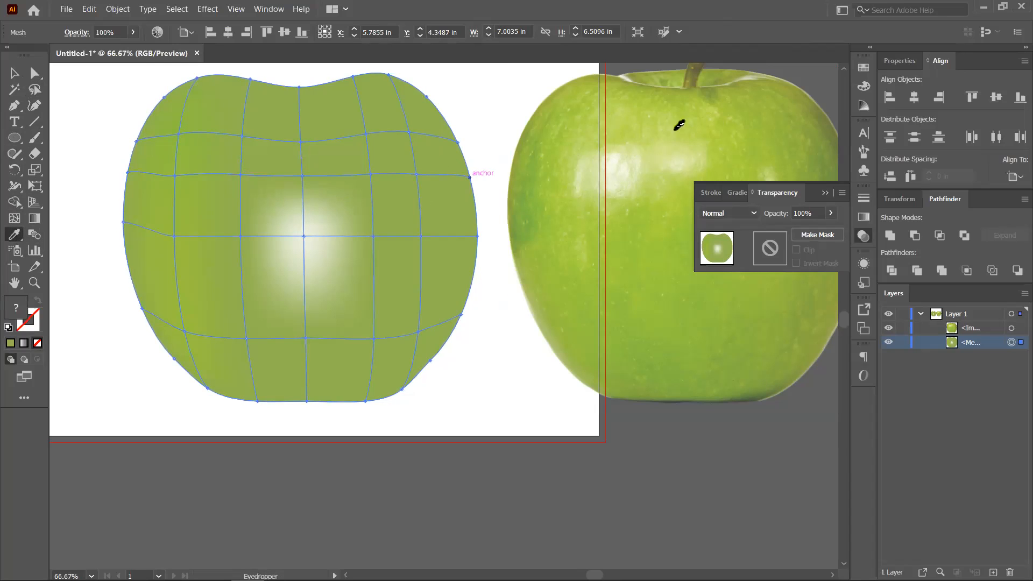
{"action": "left_click", "coordinate": [616, 156]}
{"action": "key", "text": "ctrl+z"}
- Colour only the new line's mesh point left of the centre column with the pale green sampled from the photo's highlight
{"action": "left_click", "coordinate": [34, 73]}
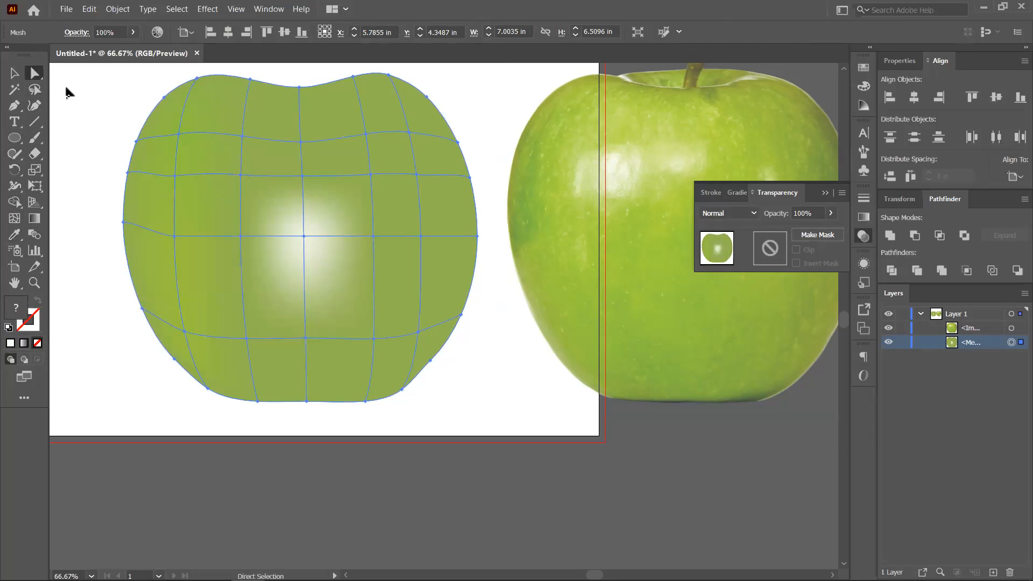
{"action": "left_click", "coordinate": [75, 100]}
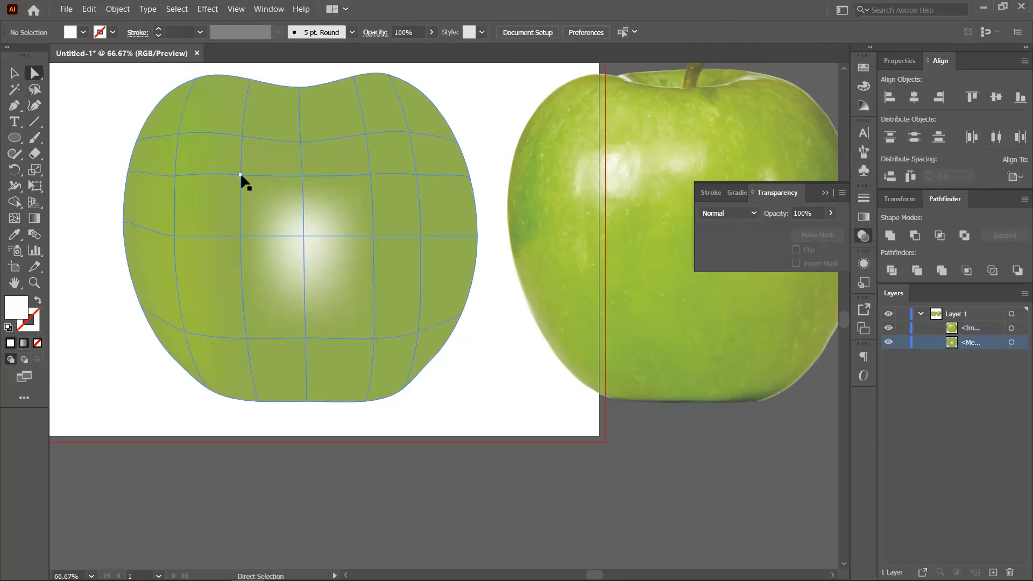
{"action": "left_click", "coordinate": [241, 175]}
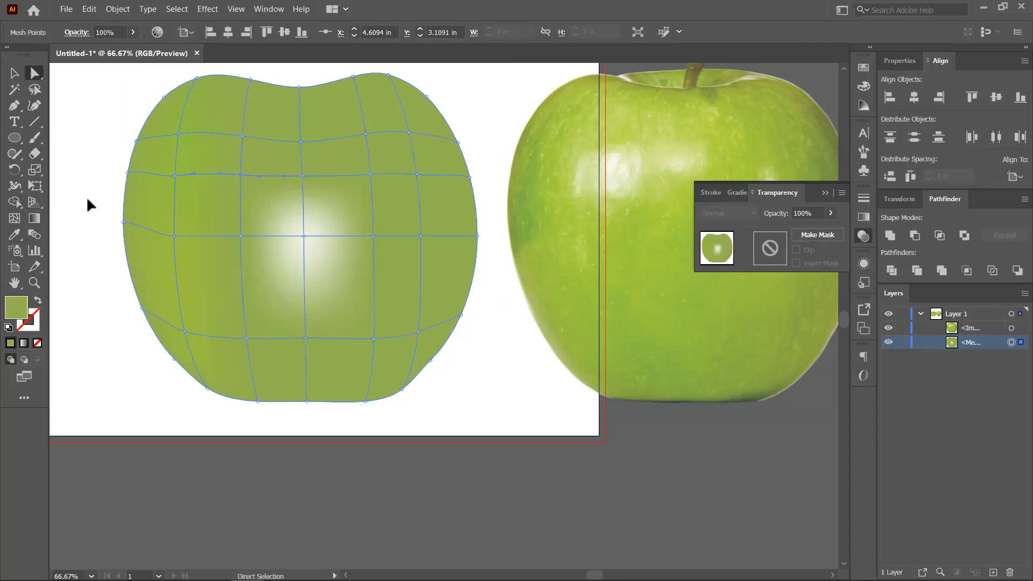
{"action": "left_click", "coordinate": [14, 234]}
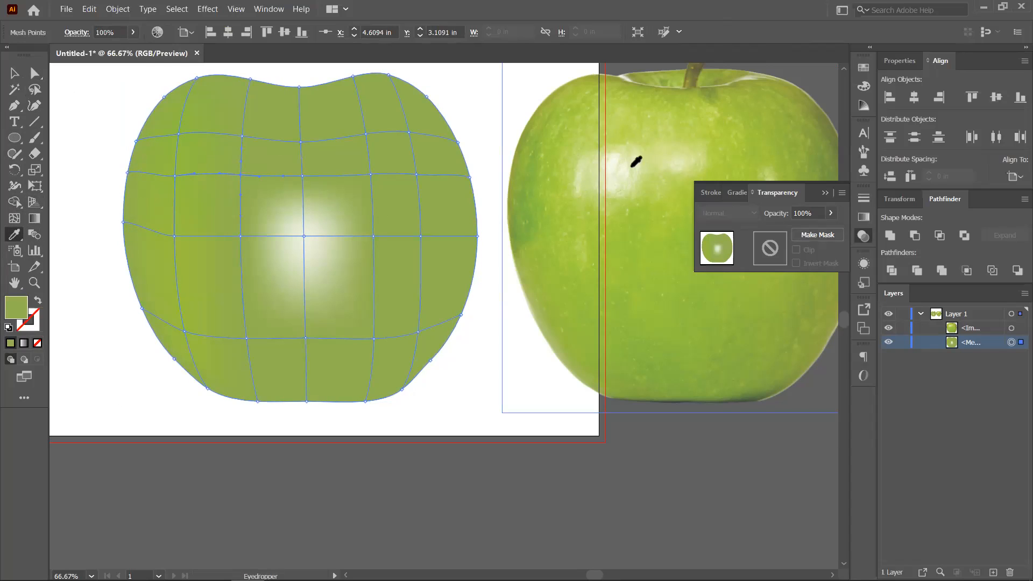
{"action": "left_click", "coordinate": [622, 158]}
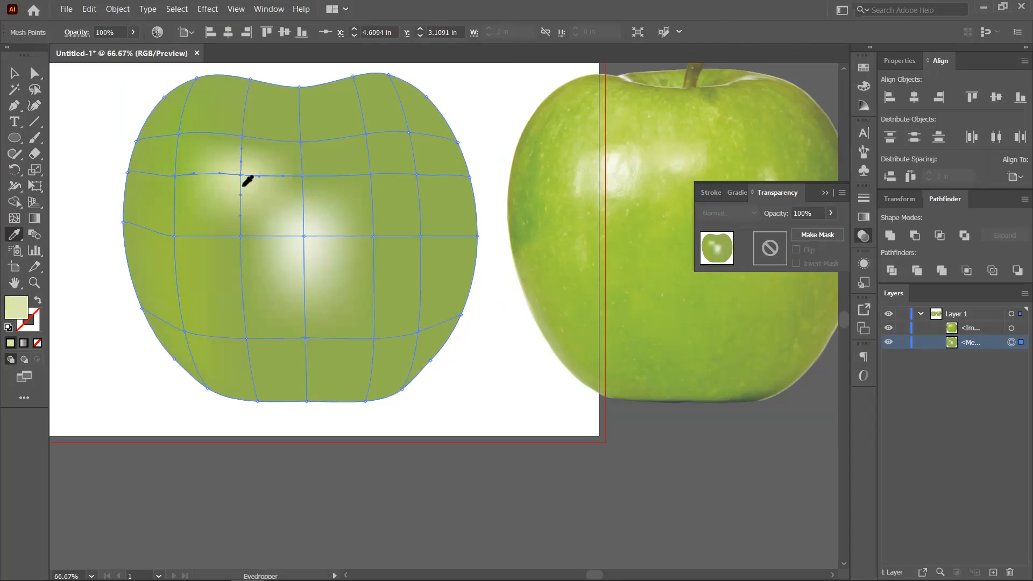
- Colour the mesh's centre point and the point to its left with greens sampled from the middle of the photo
{"action": "key", "text": "ctrl"}
{"action": "left_click", "coordinate": [303, 236], "text": "ctrl"}
{"action": "left_click_drag", "start_coordinate": [638, 241], "coordinate": [564, 272]}
{"action": "left_click", "coordinate": [620, 278]}
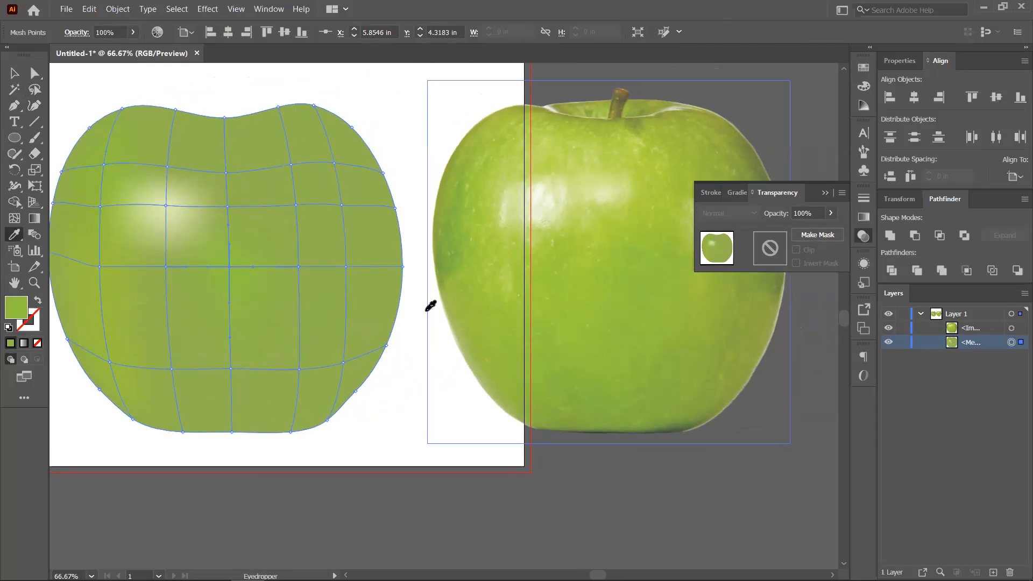
{"action": "key", "text": "ctrl"}
{"action": "left_click", "coordinate": [165, 264], "text": "ctrl"}
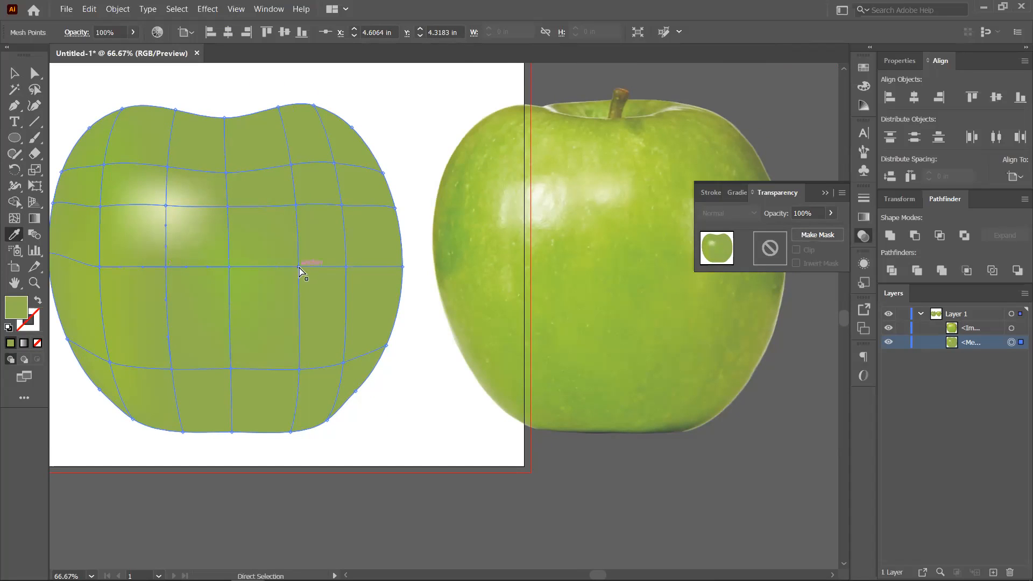
{"action": "left_click", "coordinate": [555, 309]}
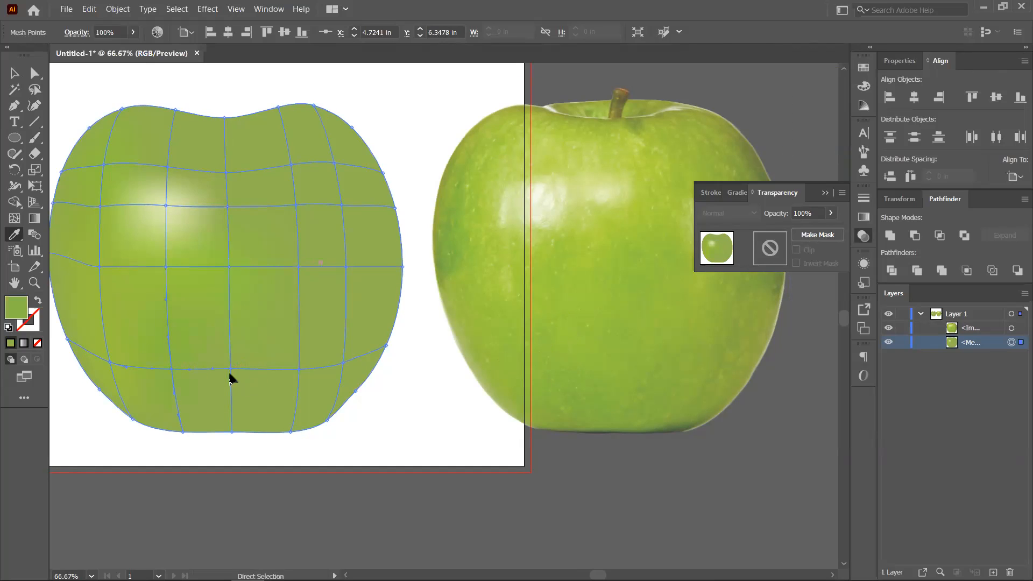
- Colour the lower-row inner mesh points and the point right of centre with greens sampled from the photo's lower and right areas
{"action": "left_click", "coordinate": [661, 378]}
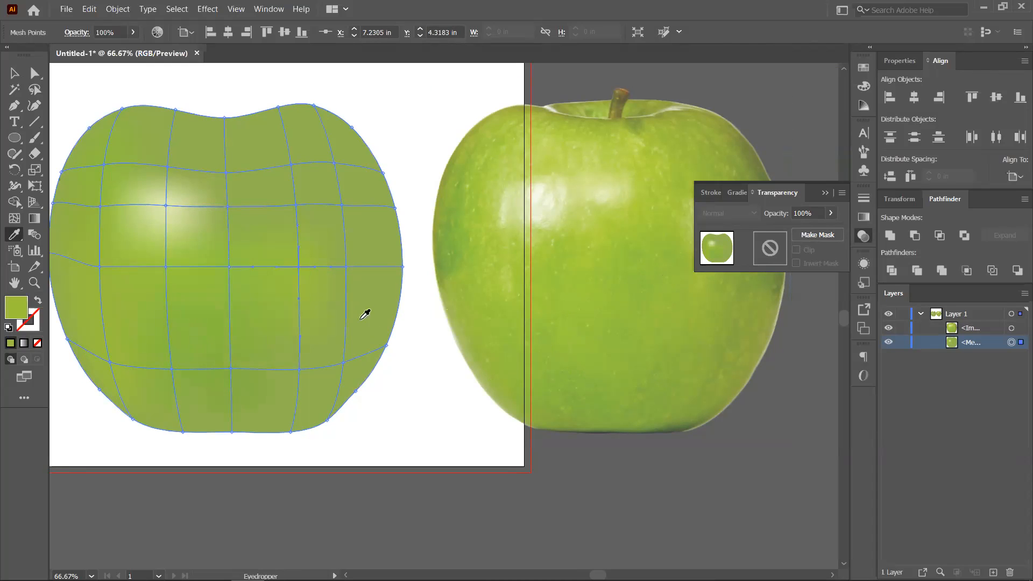
{"action": "left_click_drag", "start_coordinate": [364, 307], "coordinate": [293, 292]}
{"action": "left_click", "coordinate": [235, 343], "text": "ctrl"}
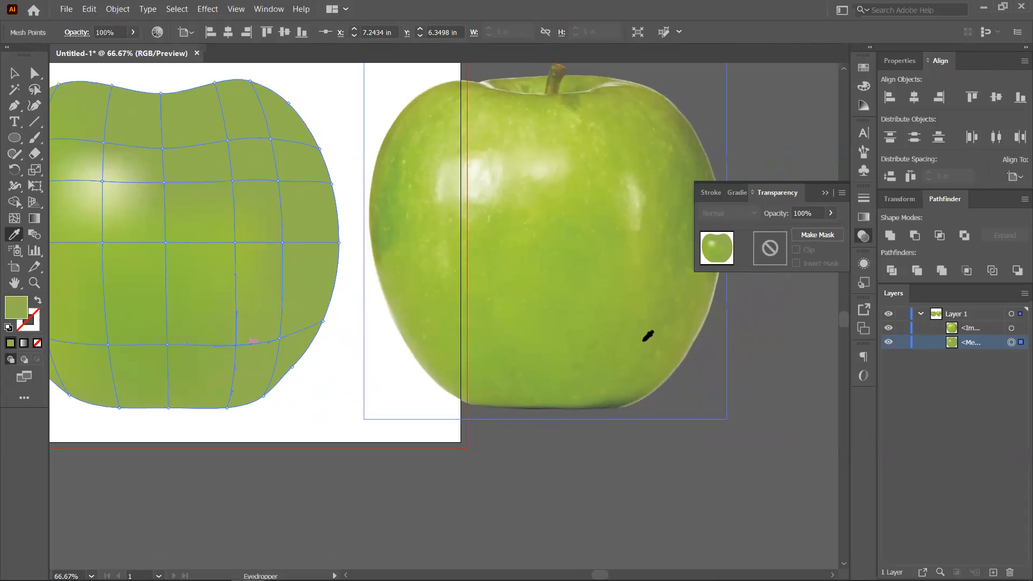
{"action": "left_click_drag", "start_coordinate": [574, 268], "coordinate": [641, 363]}
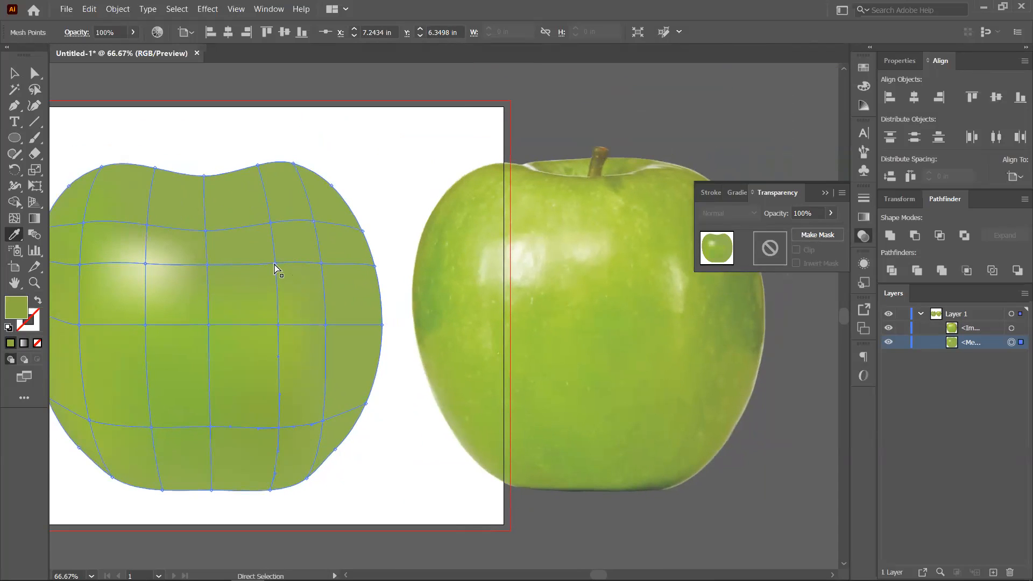
- Colour the right highlight mesh point pale green and the upper-right inner point yellow-green, sampling both from the photo
{"action": "key", "text": "i"}
{"action": "left_click", "coordinate": [679, 276]}
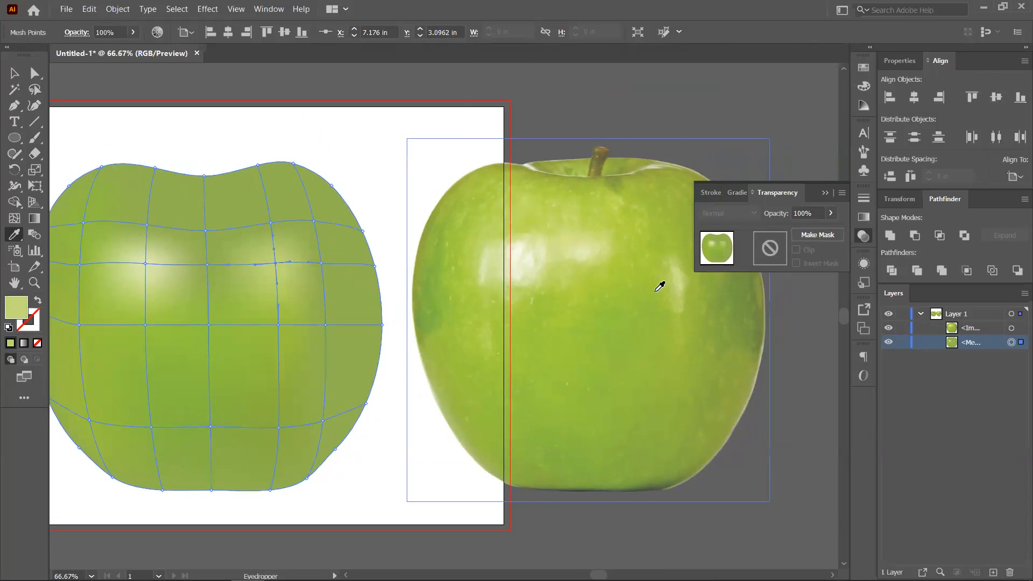
{"action": "key", "text": "ctrl"}
{"action": "left_click", "coordinate": [313, 220], "text": "ctrl"}
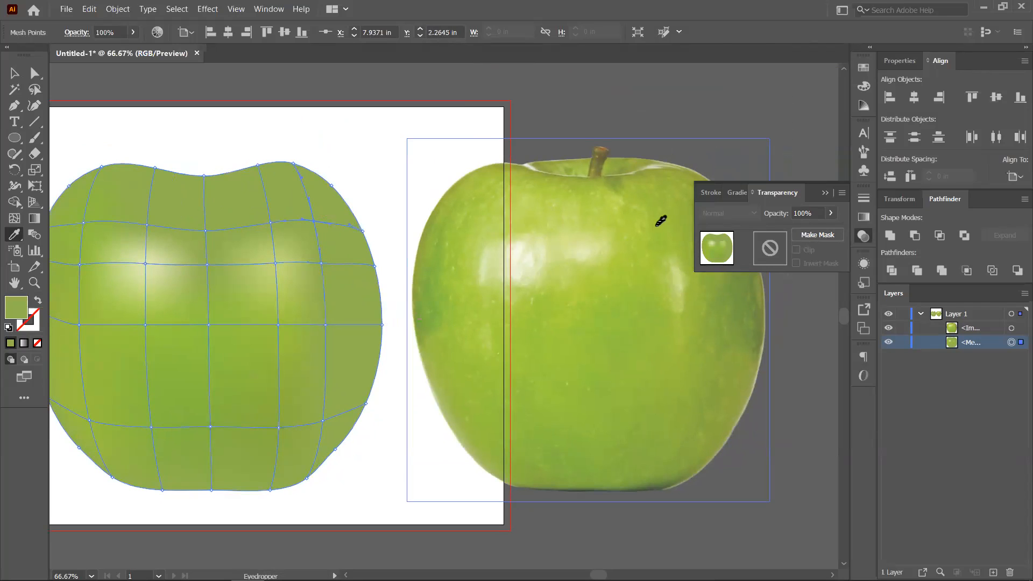
{"action": "left_click_drag", "start_coordinate": [353, 252], "coordinate": [441, 306]}
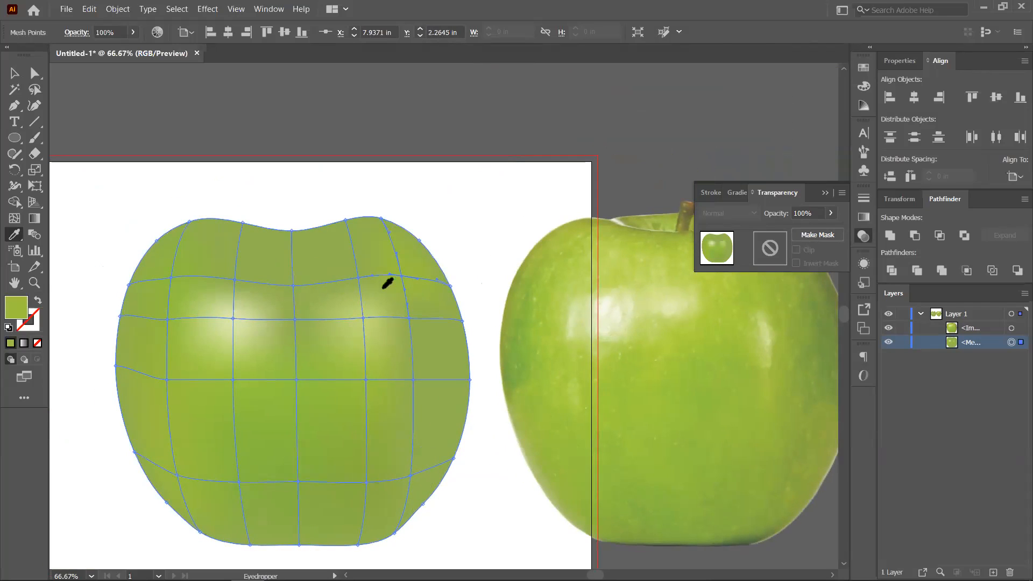
- Colour the upper-row mesh points at and right of the centre column with yellow-greens sampled below the photo's stem
{"action": "left_click", "coordinate": [358, 277], "text": "ctrl"}
{"action": "left_click", "coordinate": [709, 277]}
{"action": "key", "text": "ctrl"}
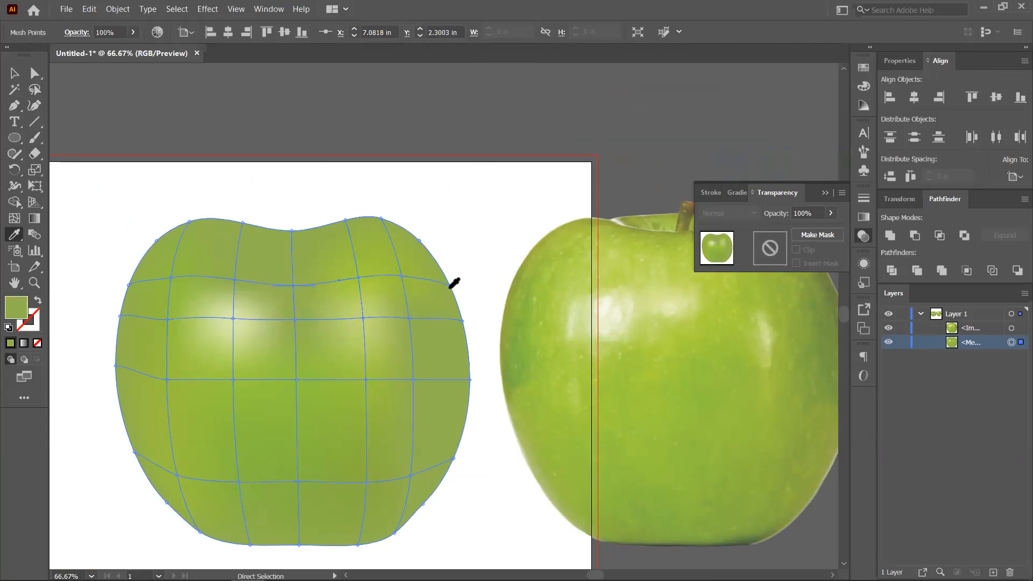
{"action": "left_click", "coordinate": [662, 265]}
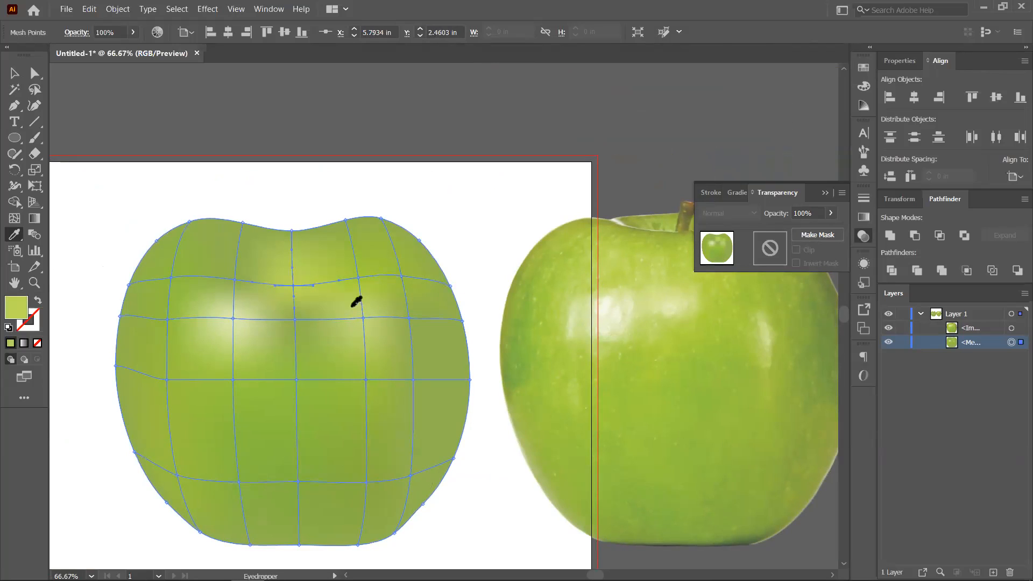
- Colour the upper-row mesh point left of the centre column green, sampled from the upper-left area of the photo
{"action": "left_click", "coordinate": [234, 280], "text": "ctrl"}
{"action": "key", "text": "space"}
{"action": "left_click_drag", "start_coordinate": [323, 320], "coordinate": [276, 324]}
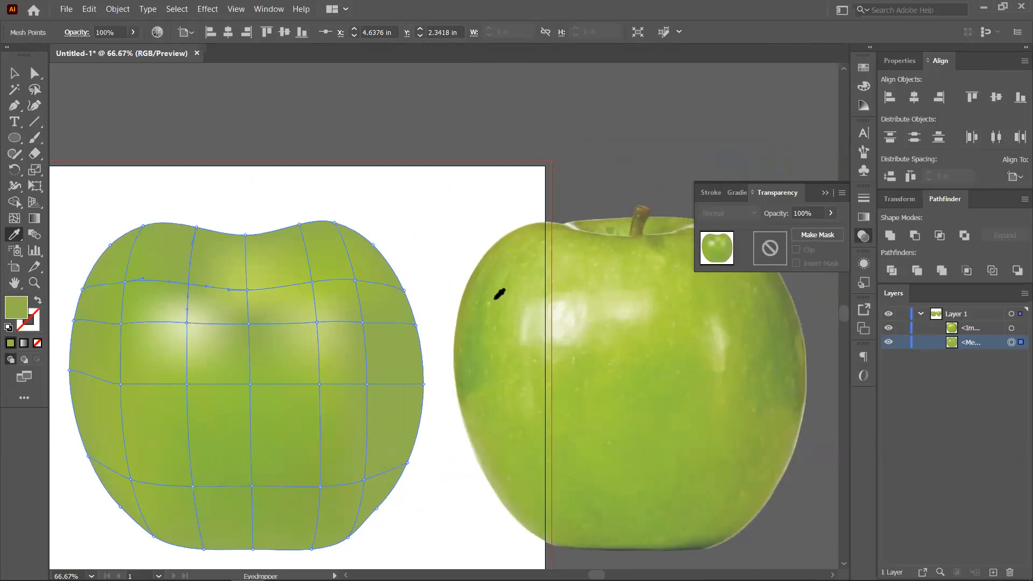
- Colour the mesh's upper-right edge point a darker green sampled near the right edge of the photo's apple
{"action": "key", "text": "space"}
{"action": "left_click_drag", "start_coordinate": [359, 343], "coordinate": [217, 232]}
{"action": "key", "text": "space"}
{"action": "left_click_drag", "start_coordinate": [278, 304], "coordinate": [267, 277]}
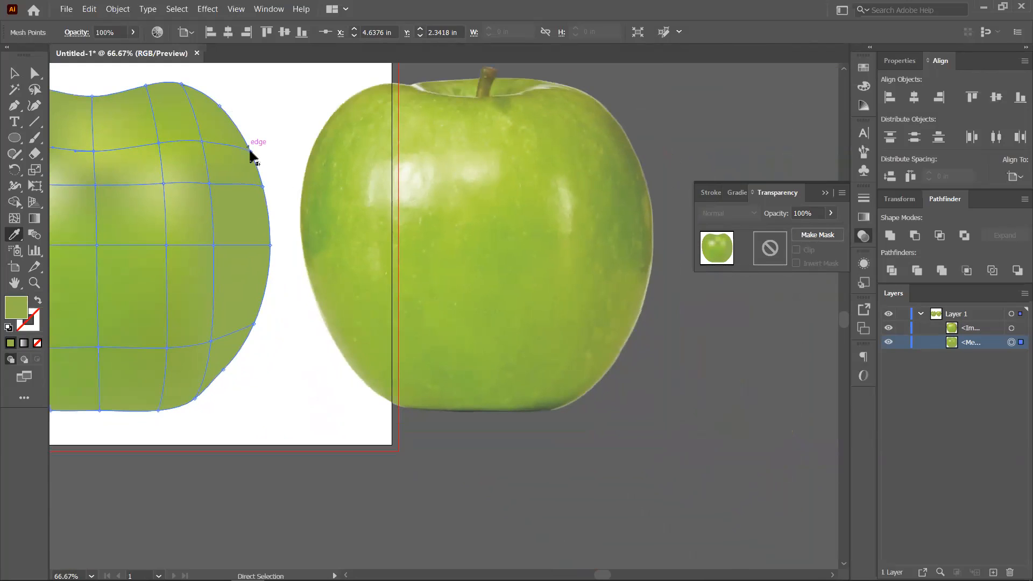
{"action": "left_click", "coordinate": [635, 215]}
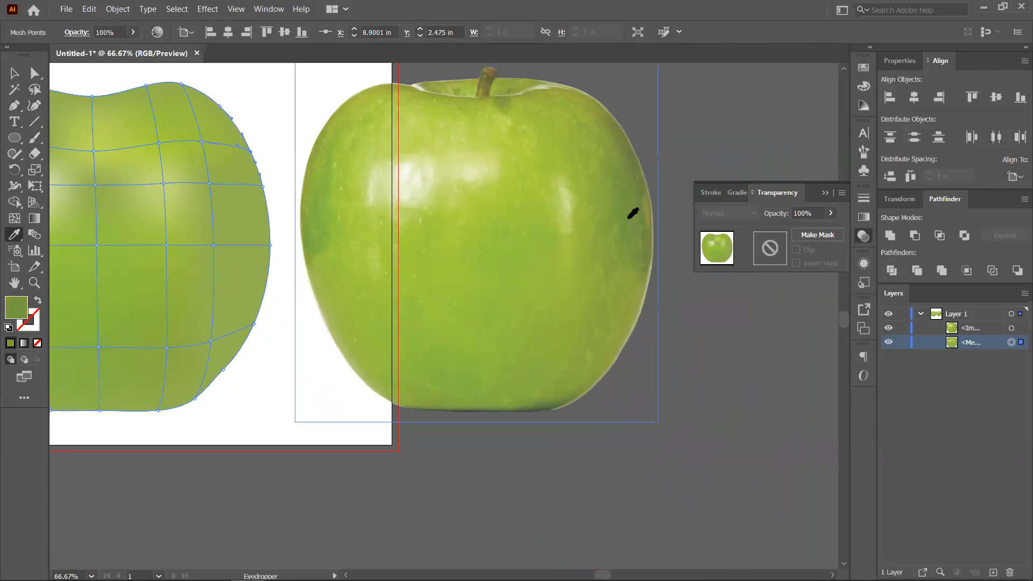
- Lasso the mesh points along the apple's right edge and colour them dark olive green sampled from the photo's right edge
{"action": "key", "text": "space"}
{"action": "left_click_drag", "start_coordinate": [316, 259], "coordinate": [327, 226]}
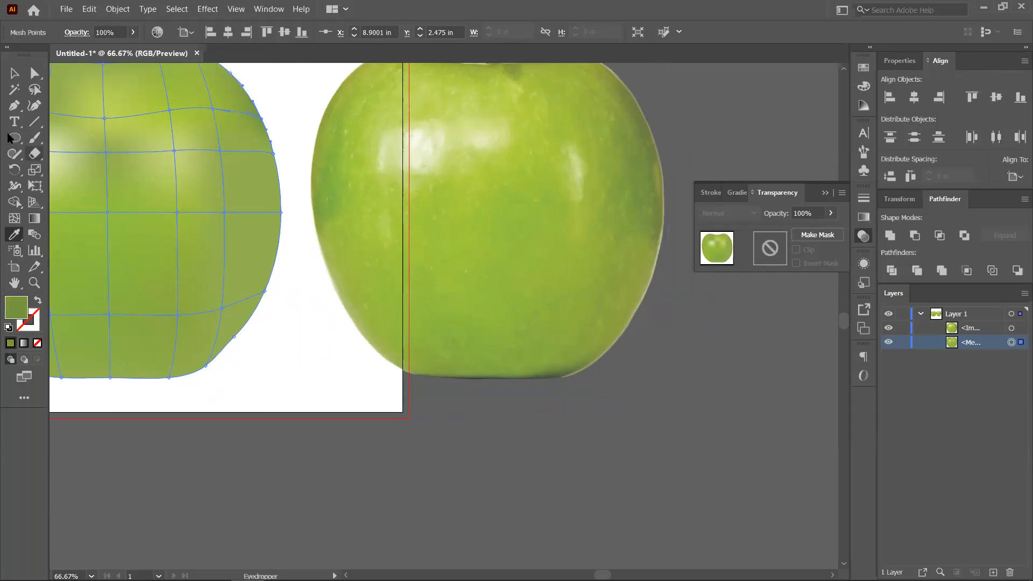
{"action": "left_click", "coordinate": [35, 90]}
{"action": "scroll", "coordinate": [194, 150], "scroll_direction": "up", "scroll_amount": 2}
{"action": "mouse_move", "coordinate": [157, 98]}
{"action": "left_mouse_down"}
{"action": "mouse_move", "coordinate": [198, 131]}
{"action": "mouse_move", "coordinate": [227, 184]}
{"action": "mouse_move", "coordinate": [246, 248]}
{"action": "mouse_move", "coordinate": [243, 329]}
{"action": "left_mouse_up"}
{"action": "mouse_move", "coordinate": [183, 421]}
{"action": "left_mouse_down"}
{"action": "mouse_move", "coordinate": [246, 408]}
{"action": "mouse_move", "coordinate": [272, 343]}
{"action": "mouse_move", "coordinate": [275, 207]}
{"action": "mouse_move", "coordinate": [219, 107]}
{"action": "mouse_move", "coordinate": [157, 102]}
{"action": "left_mouse_up"}
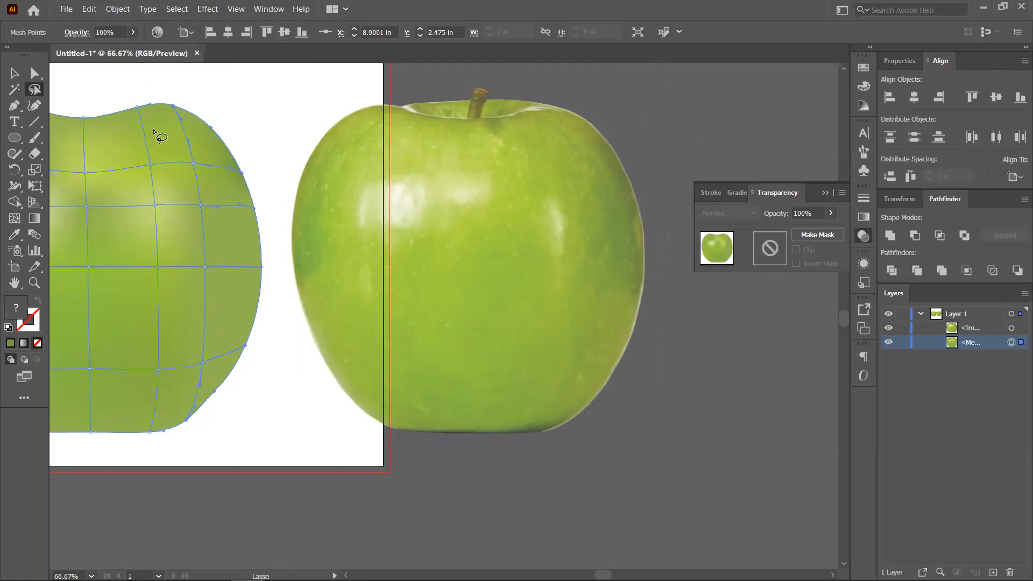
{"action": "left_click", "coordinate": [15, 235]}
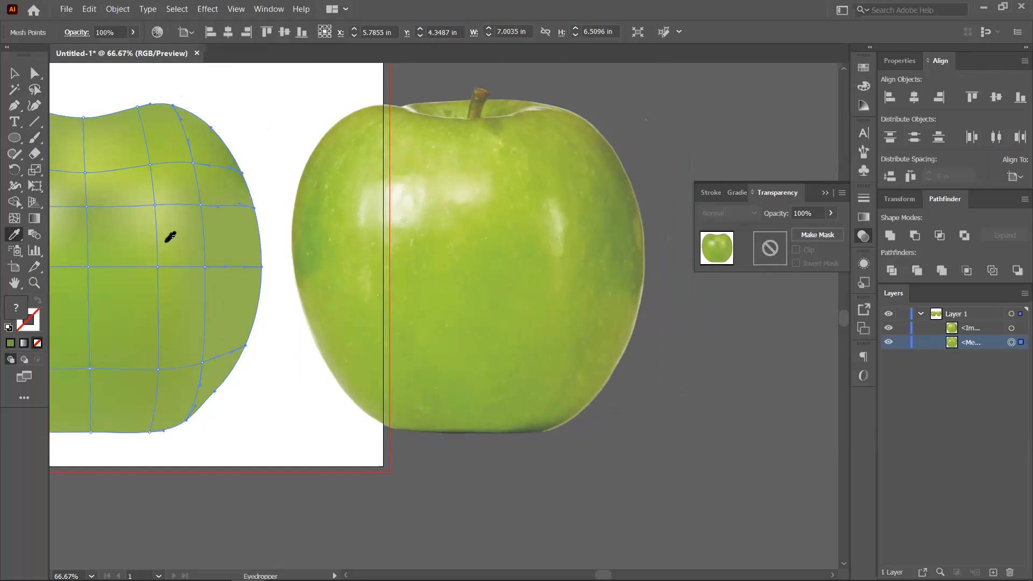
{"action": "left_click", "coordinate": [643, 274]}
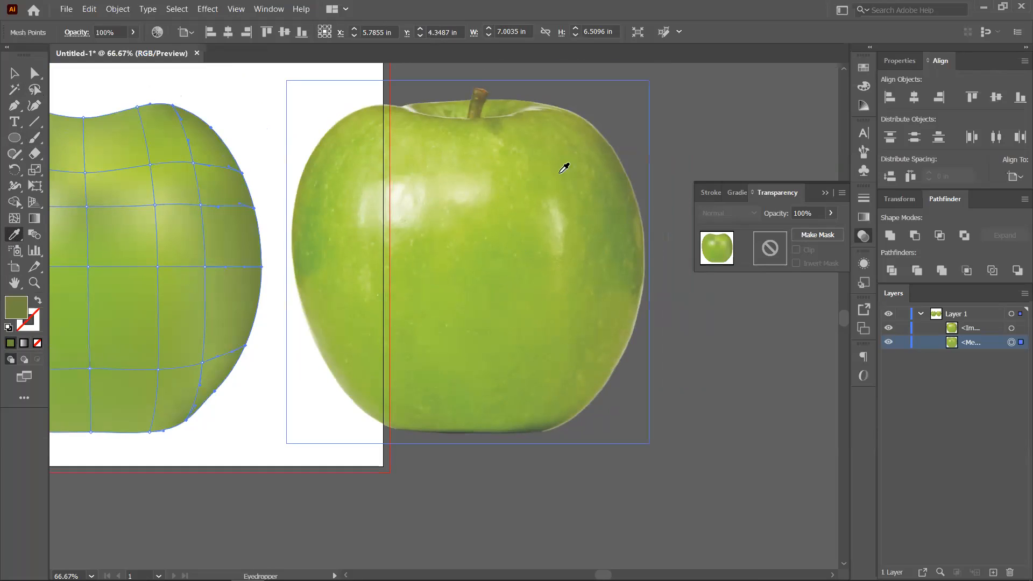
- Lasso the mesh points along the apple's bottom edge and colour them dark green sampled from the photo's bottom edge
{"action": "left_click_drag", "start_coordinate": [319, 313], "coordinate": [541, 308]}
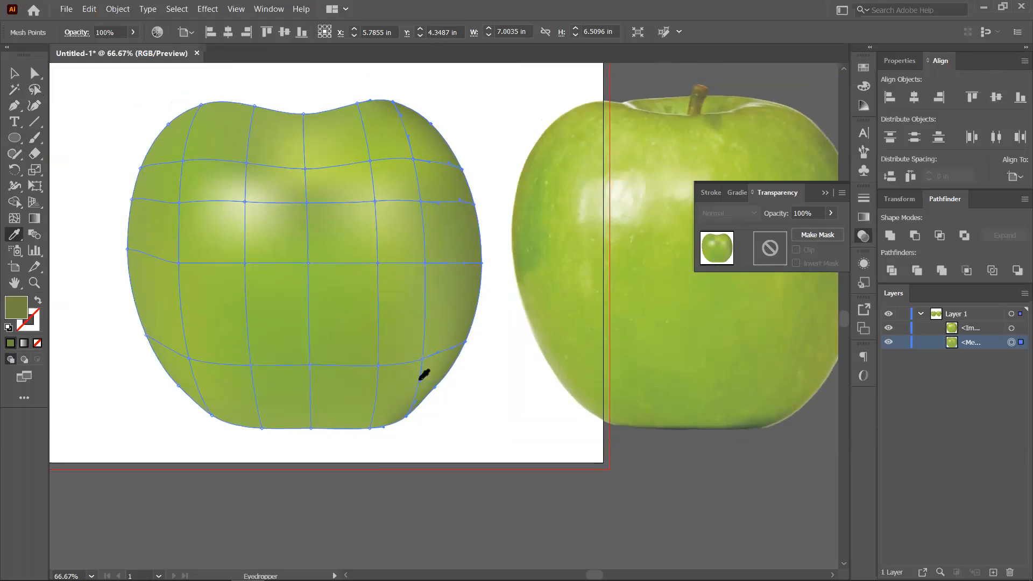
{"action": "left_click_drag", "start_coordinate": [533, 361], "coordinate": [436, 330]}
{"action": "left_click", "coordinate": [35, 89]}
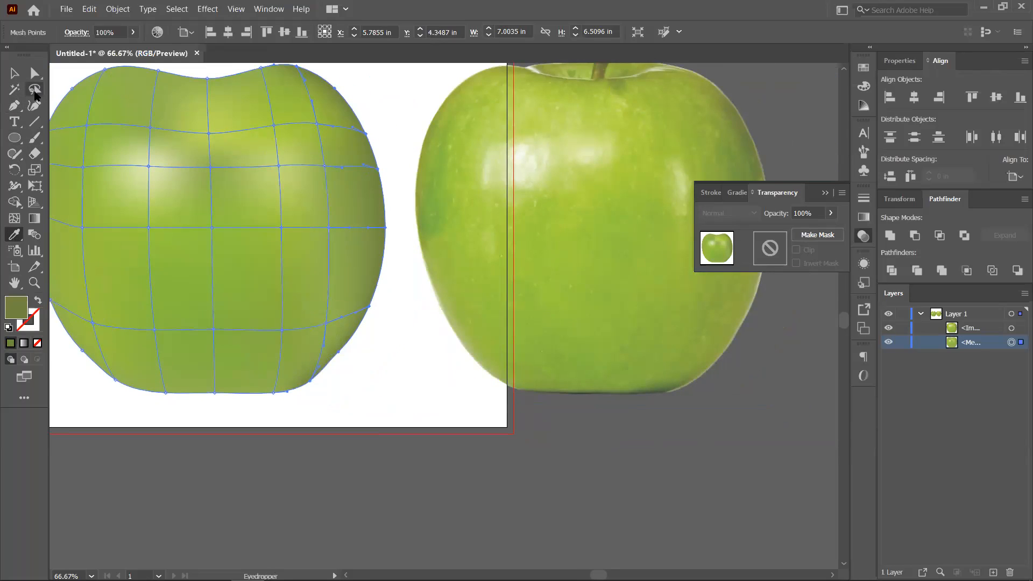
{"action": "mouse_move", "coordinate": [136, 384]}
{"action": "left_mouse_down"}
{"action": "mouse_move", "coordinate": [152, 318]}
{"action": "mouse_move", "coordinate": [88, 273]}
{"action": "mouse_move", "coordinate": [157, 301]}
{"action": "left_mouse_up"}
{"action": "mouse_move", "coordinate": [362, 315]}
{"action": "left_mouse_down"}
{"action": "mouse_move", "coordinate": [244, 348]}
{"action": "mouse_move", "coordinate": [160, 348]}
{"action": "mouse_move", "coordinate": [123, 330]}
{"action": "left_mouse_up"}
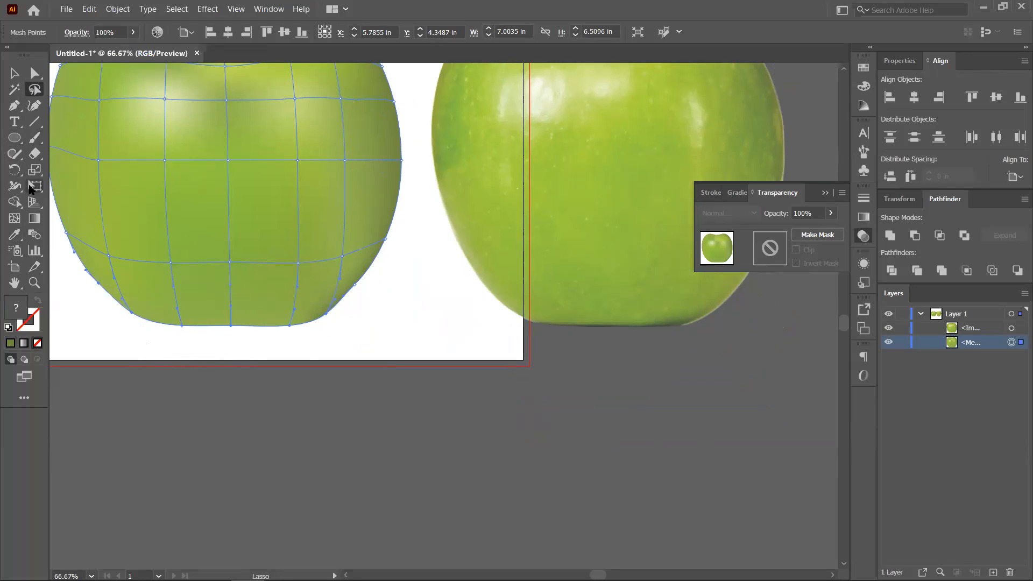
{"action": "left_click", "coordinate": [14, 234]}
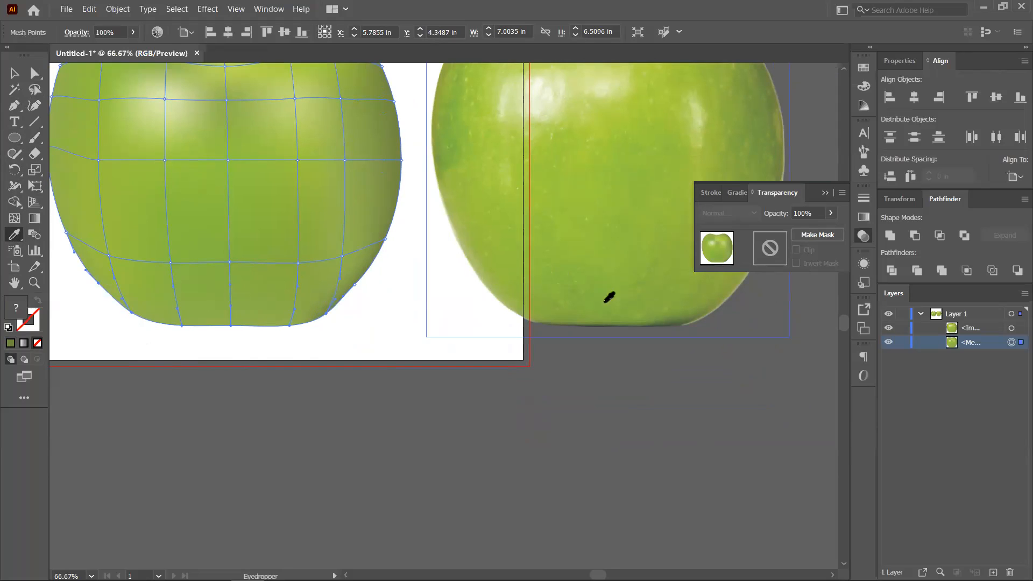
{"action": "left_click", "coordinate": [597, 320]}
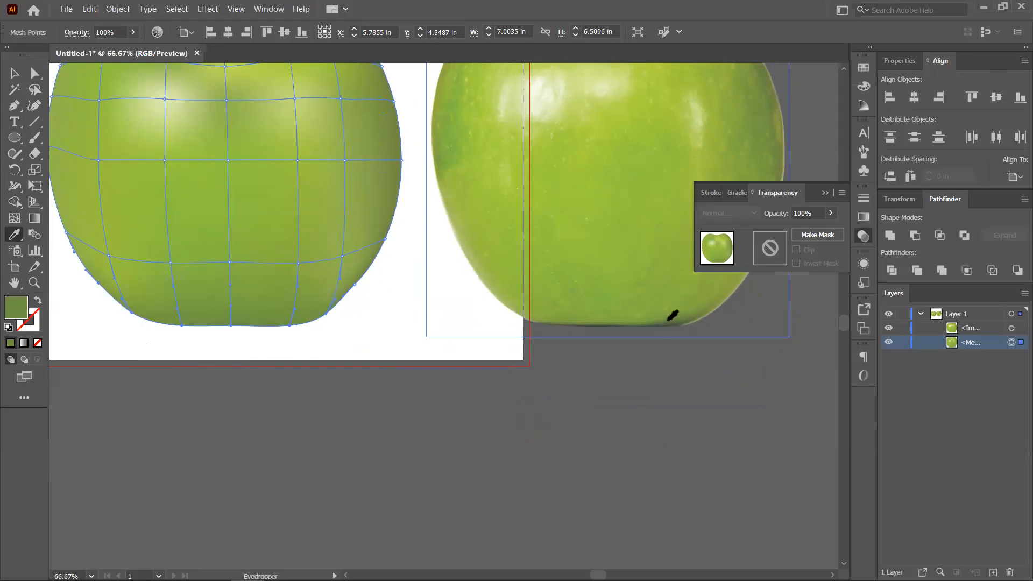
- Deselect the mesh points and move the whole apple mesh up and to the left on the artboard
{"action": "left_click_drag", "start_coordinate": [519, 269], "coordinate": [613, 392]}
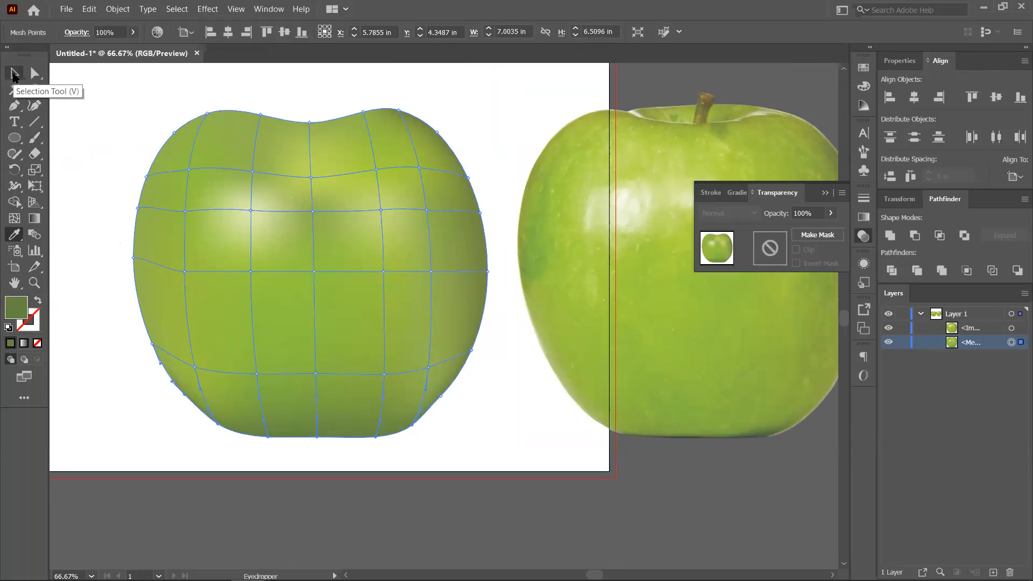
{"action": "left_click", "coordinate": [14, 74]}
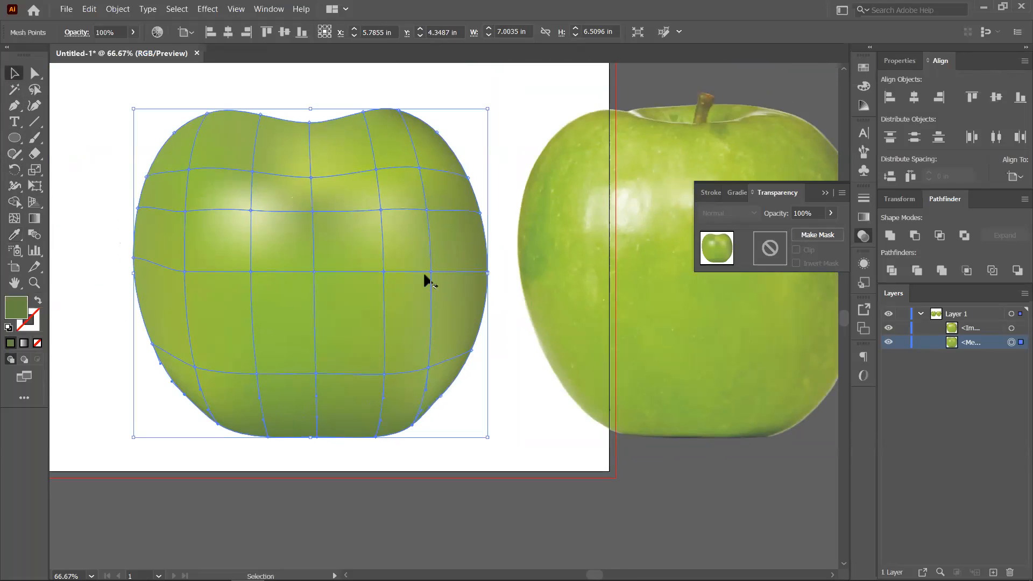
{"action": "scroll", "coordinate": [424, 275], "scroll_direction": "down", "scroll_amount": 2}
{"action": "left_click_drag", "start_coordinate": [429, 253], "coordinate": [418, 279]}
{"action": "scroll", "coordinate": [382, 300], "scroll_direction": "up", "scroll_amount": 1}
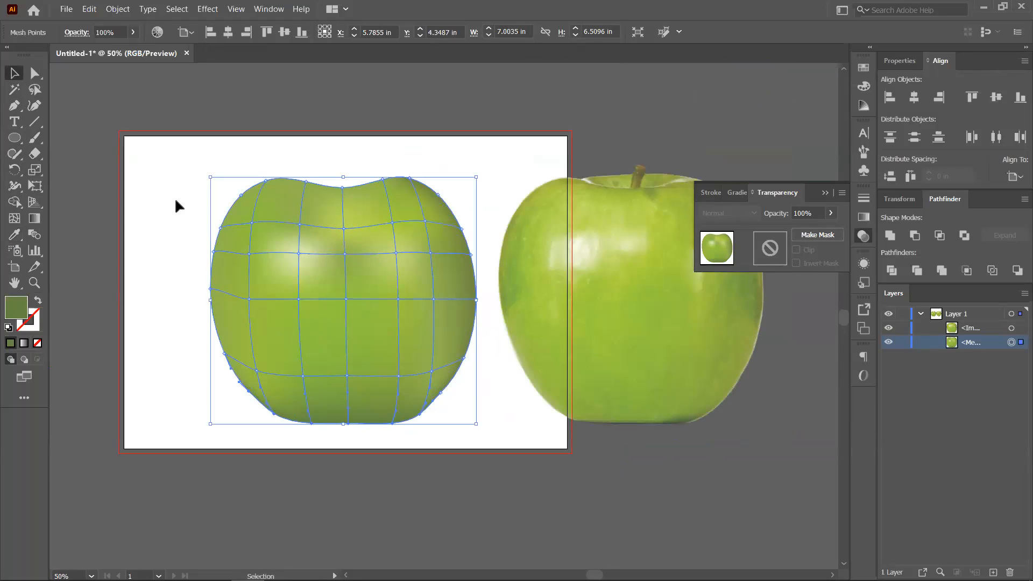
{"action": "left_click", "coordinate": [177, 297]}
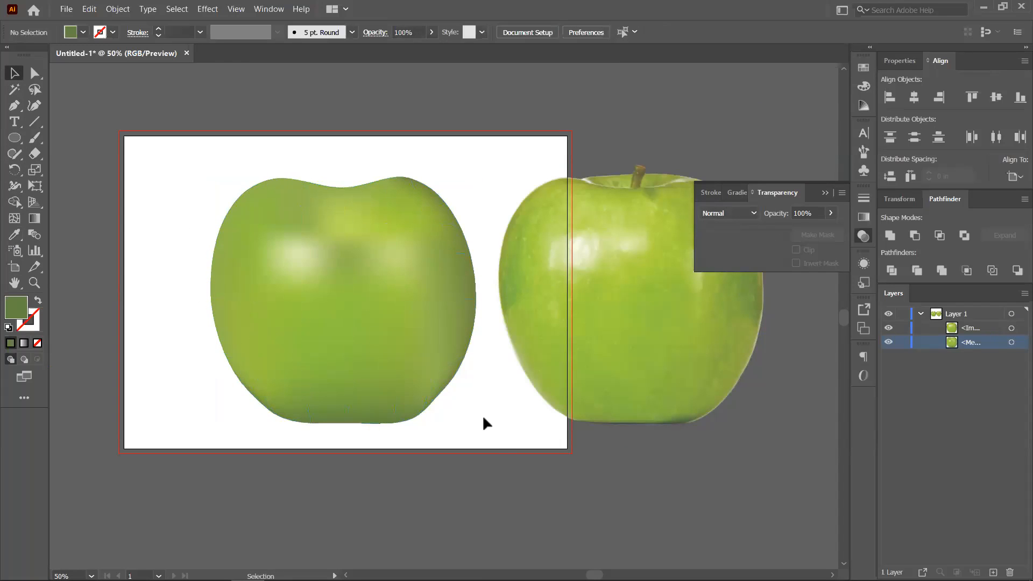
{"action": "left_click_drag", "start_coordinate": [404, 334], "coordinate": [350, 317]}
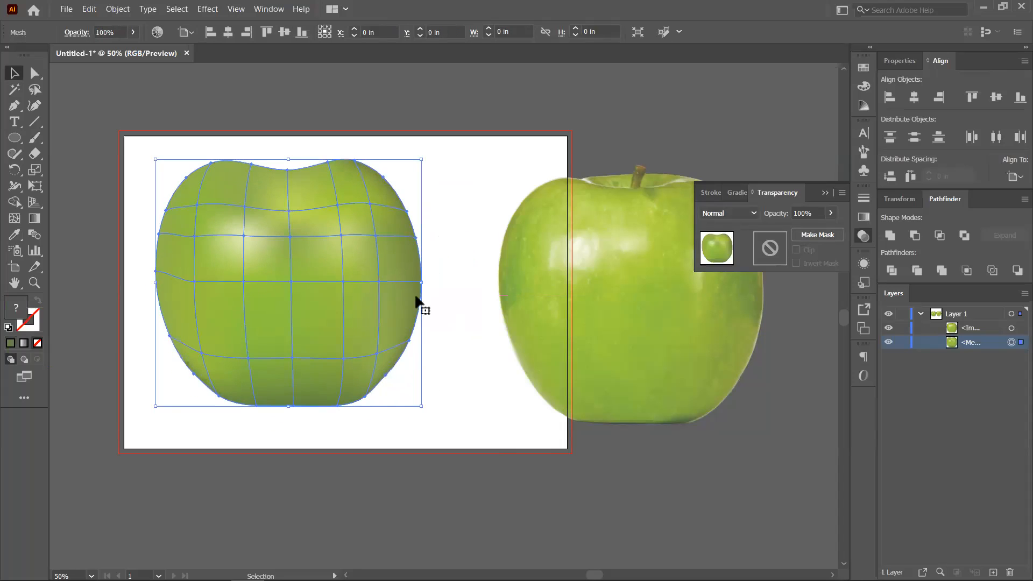
{"action": "left_click_drag", "start_coordinate": [473, 353], "coordinate": [484, 353]}
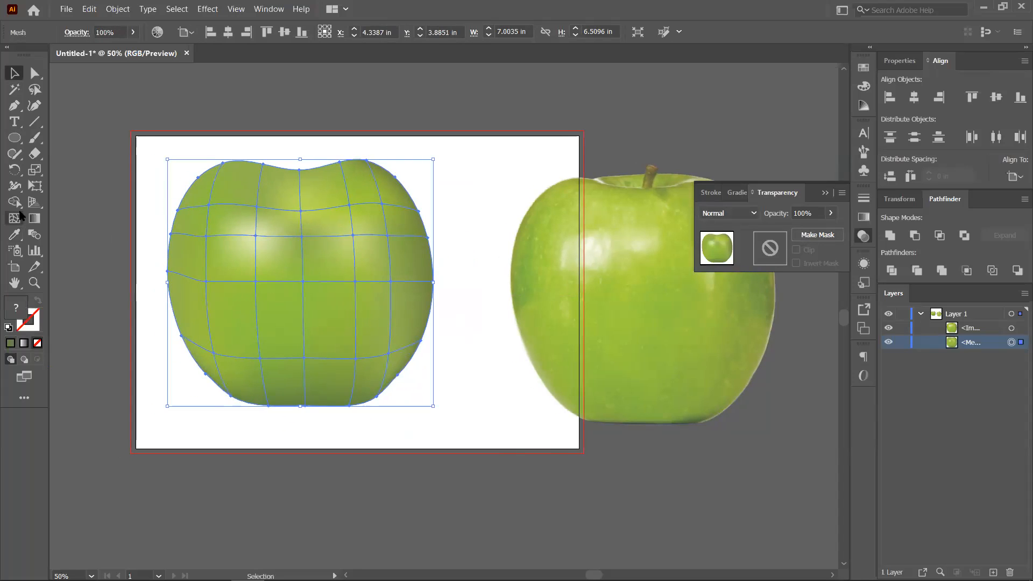
- Add a mesh point near the apple's right edge below the middle row and colour it green sampled from the photo's lower right
{"action": "left_click", "coordinate": [36, 79]}
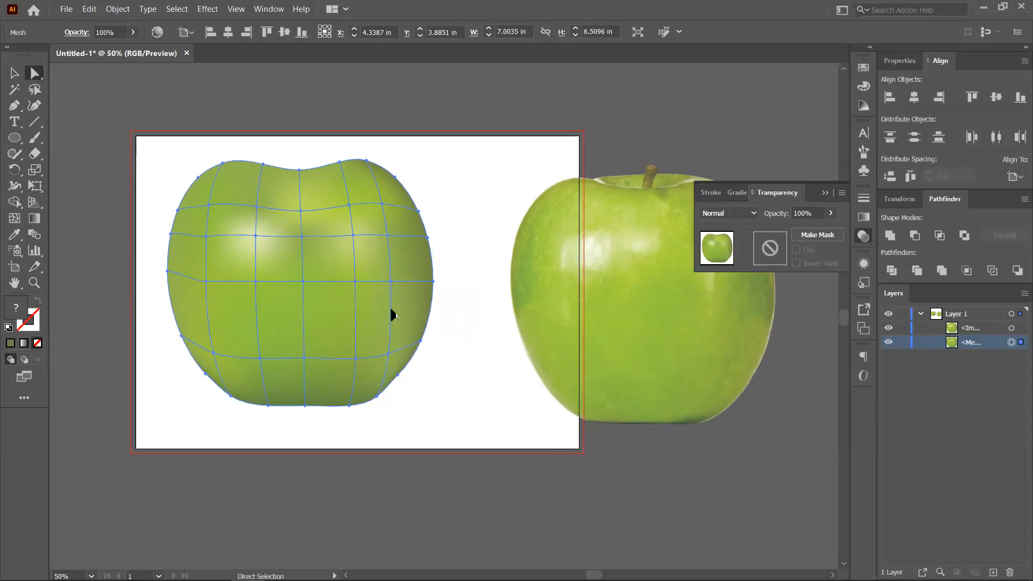
{"action": "left_click", "coordinate": [454, 346]}
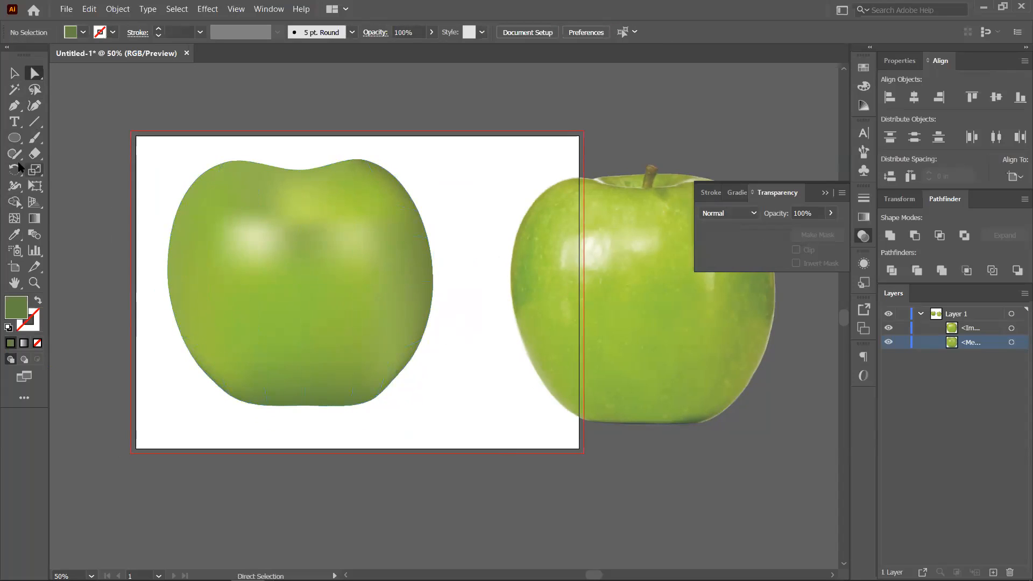
{"action": "left_click", "coordinate": [14, 211]}
{"action": "left_click", "coordinate": [14, 217]}
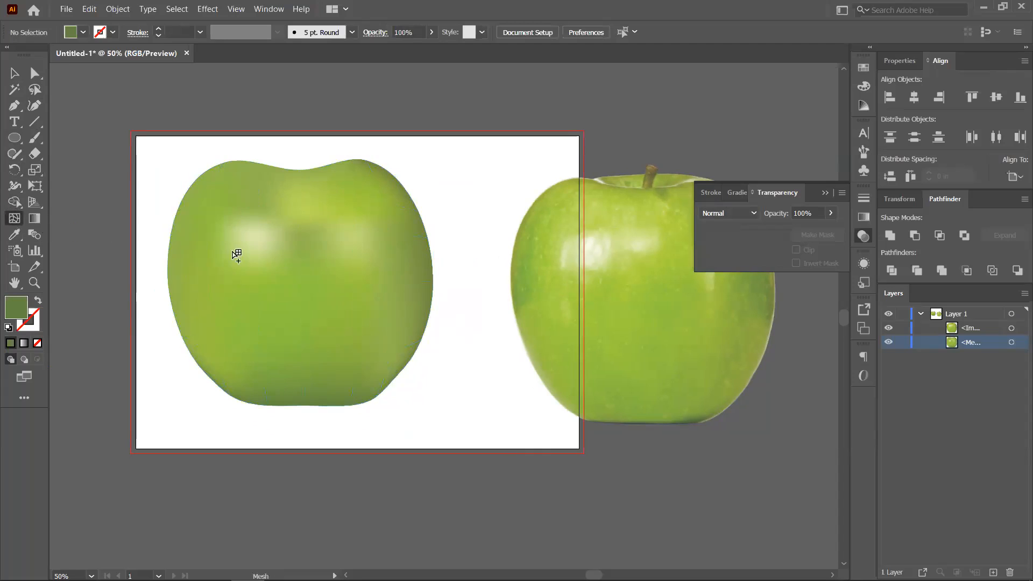
{"action": "left_click", "coordinate": [415, 314]}
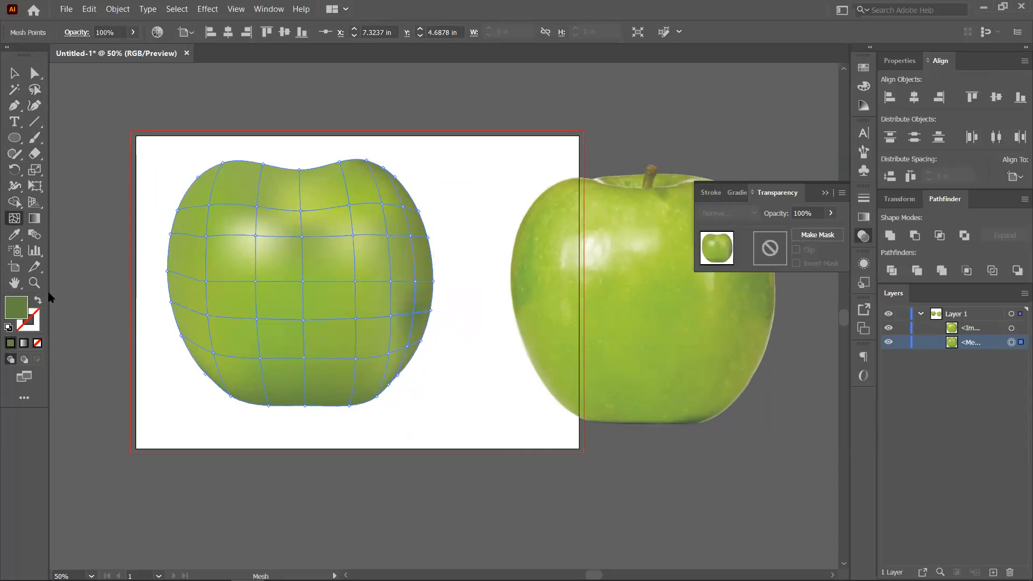
{"action": "left_click", "coordinate": [15, 234]}
{"action": "left_click", "coordinate": [741, 367]}
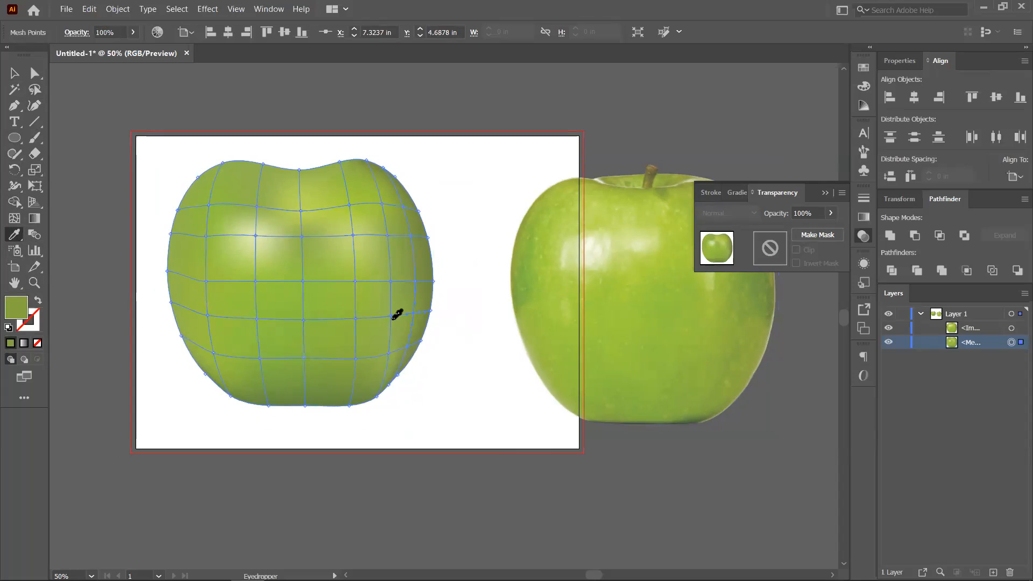
- Recolour the mesh points across the apple's lower part with a green sampled from the lower area of the reference photo
{"action": "left_click", "coordinate": [34, 89]}
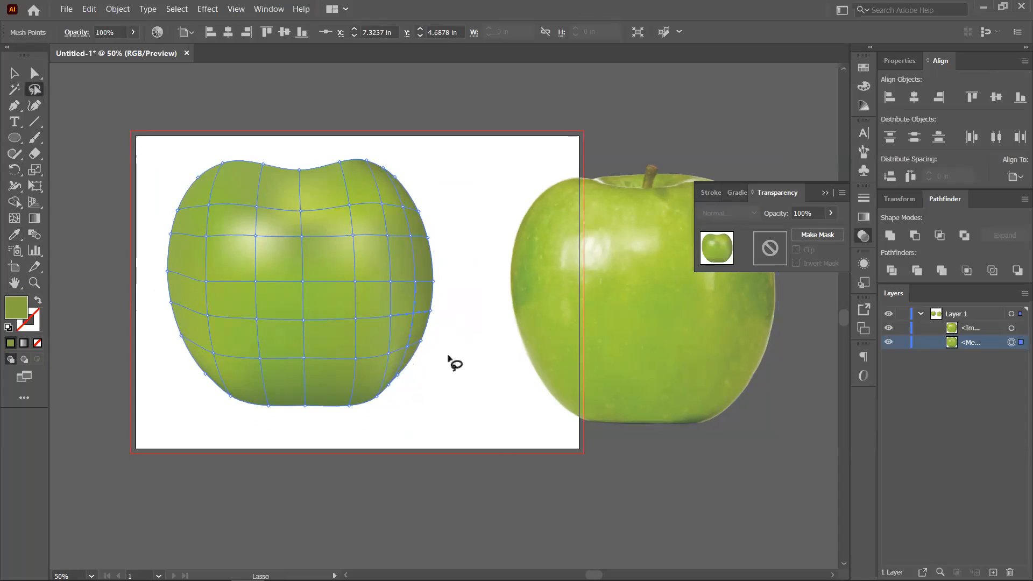
{"action": "mouse_move", "coordinate": [268, 350]}
{"action": "left_mouse_down"}
{"action": "mouse_move", "coordinate": [216, 352]}
{"action": "mouse_move", "coordinate": [299, 367]}
{"action": "mouse_move", "coordinate": [400, 345]}
{"action": "left_mouse_up"}
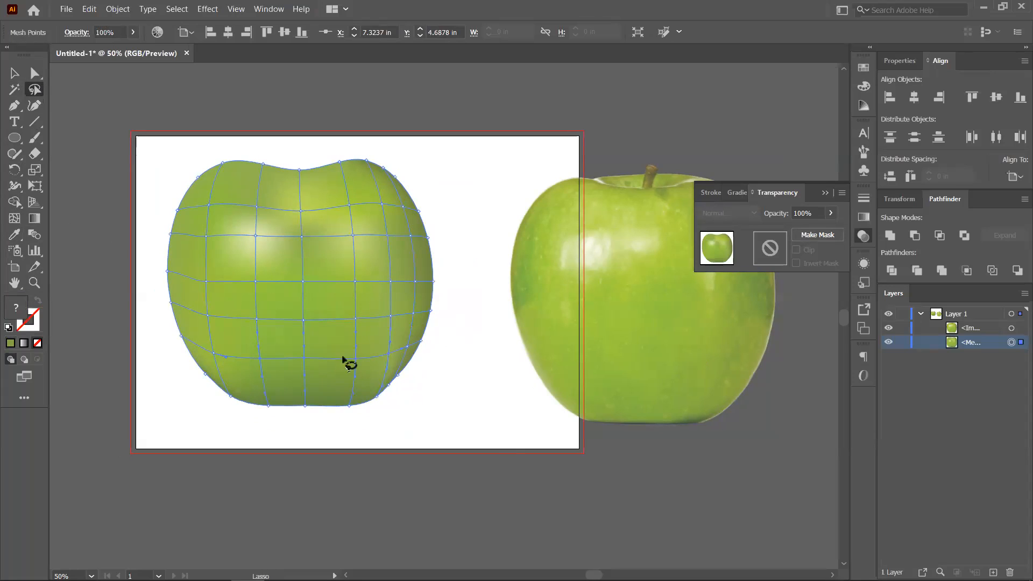
{"action": "left_click", "coordinate": [14, 235]}
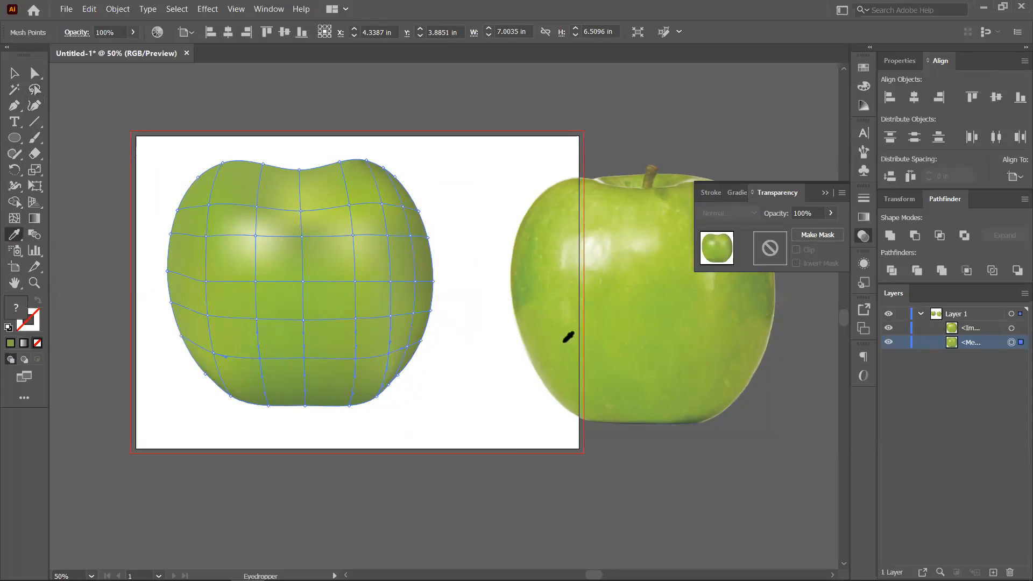
{"action": "left_click", "coordinate": [664, 374]}
{"action": "left_click", "coordinate": [686, 340]}
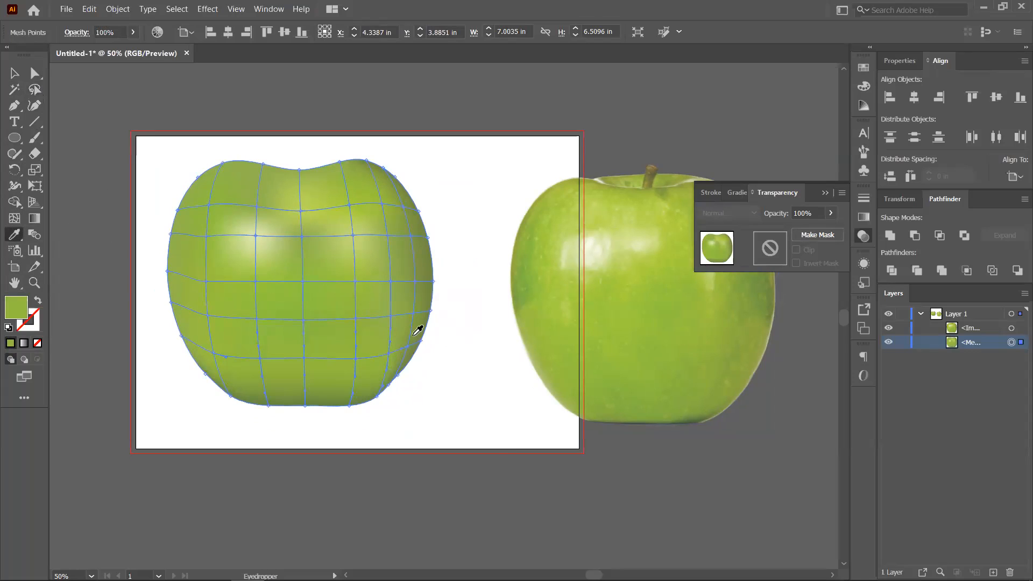
- Reshape the mesh around the apple's left highlight by repositioning its mesh point and bending the neighbouring direction handles
{"action": "left_click", "coordinate": [34, 74]}
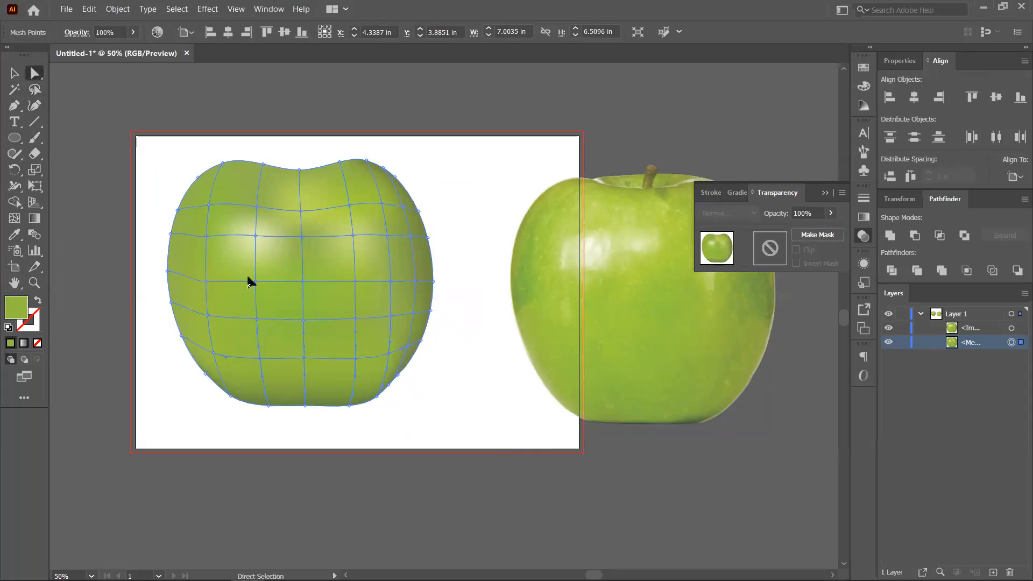
{"action": "left_click_drag", "start_coordinate": [285, 263], "coordinate": [303, 290]}
{"action": "scroll", "coordinate": [305, 294], "scroll_direction": "up", "scroll_amount": 2}
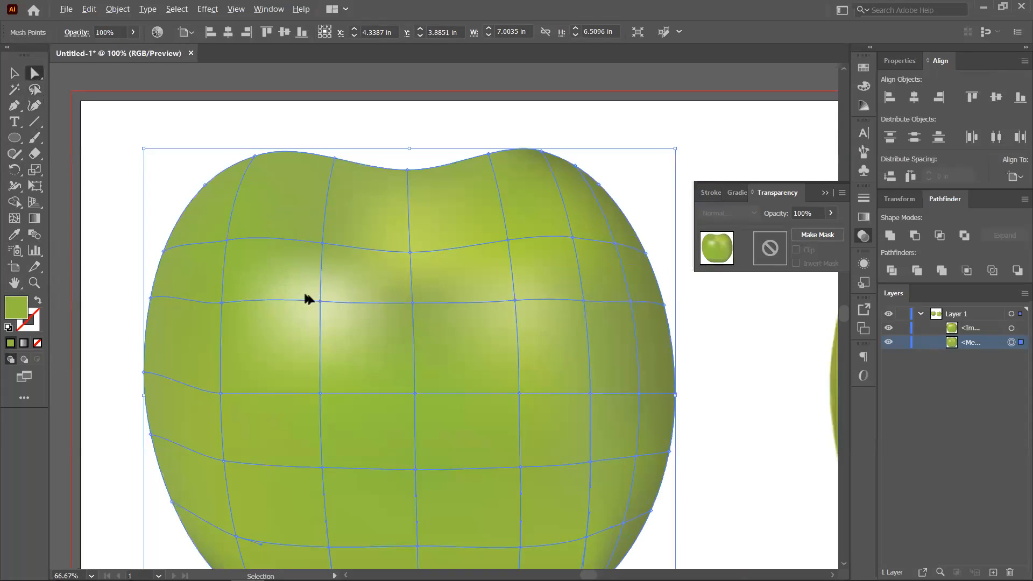
{"action": "left_click", "coordinate": [319, 301]}
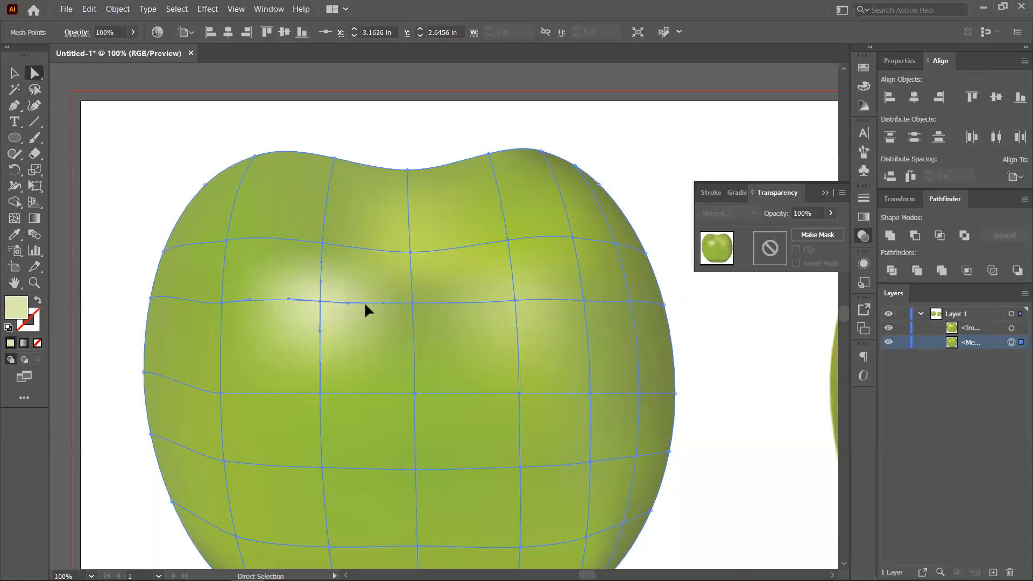
{"action": "mouse_move", "coordinate": [347, 303]}
{"action": "left_mouse_down"}
{"action": "mouse_move", "coordinate": [389, 294]}
{"action": "mouse_move", "coordinate": [421, 302]}
{"action": "left_mouse_up"}
{"action": "left_click_drag", "start_coordinate": [321, 302], "coordinate": [322, 306]}
{"action": "left_click_drag", "start_coordinate": [224, 305], "coordinate": [237, 332]}
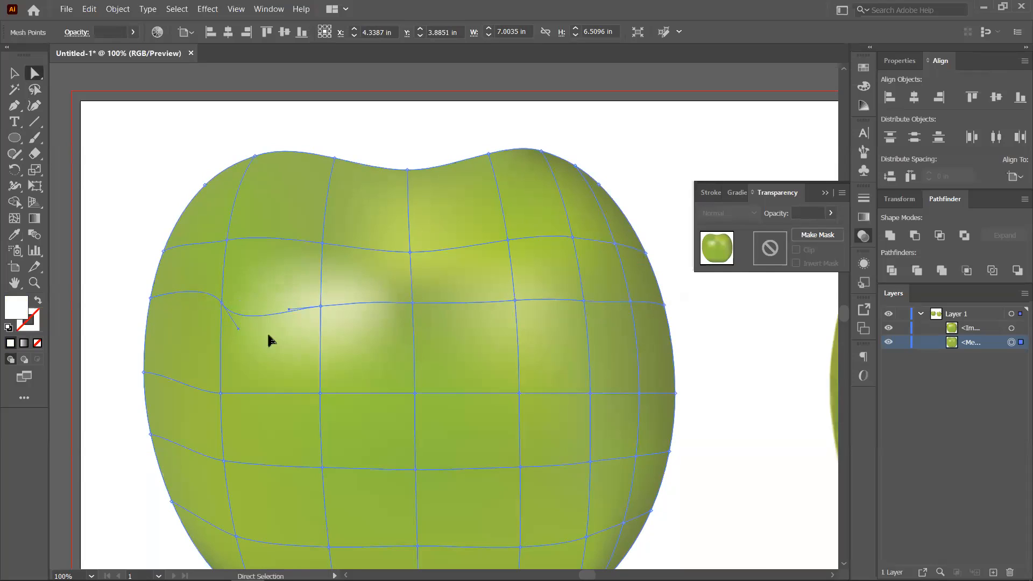
{"action": "left_click_drag", "start_coordinate": [320, 307], "coordinate": [351, 338]}
- Shift the mesh points at and below the right highlight and at the lower left so the mesh lines undulate, and deselect the apple
{"action": "scroll", "coordinate": [399, 359], "scroll_direction": "down", "scroll_amount": 2}
{"action": "left_click_drag", "start_coordinate": [444, 350], "coordinate": [353, 309]}
{"action": "left_click_drag", "start_coordinate": [408, 338], "coordinate": [382, 350]}
{"action": "left_click", "coordinate": [379, 283]}
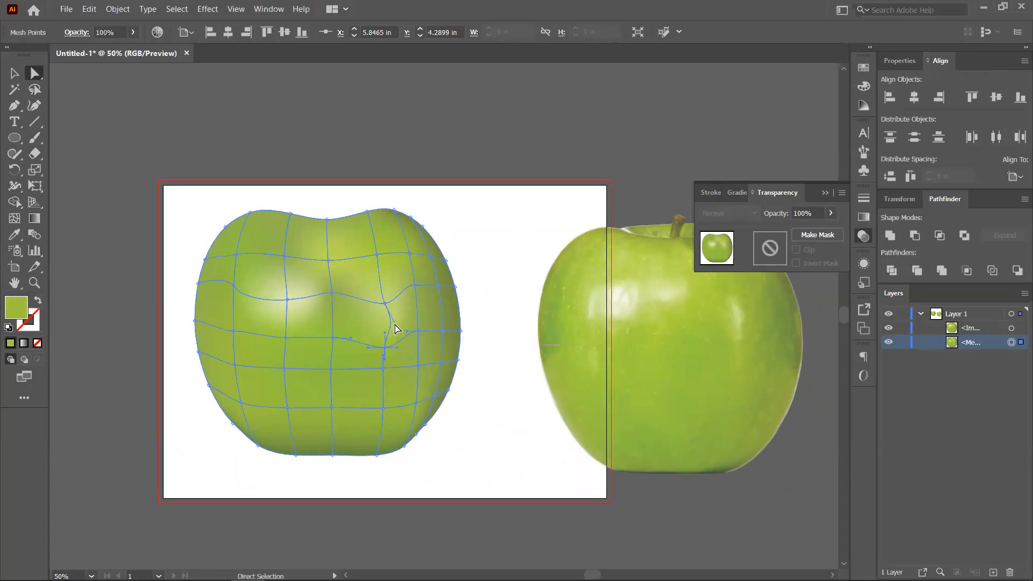
{"action": "left_click_drag", "start_coordinate": [396, 327], "coordinate": [385, 299]}
{"action": "left_click_drag", "start_coordinate": [280, 343], "coordinate": [281, 381]}
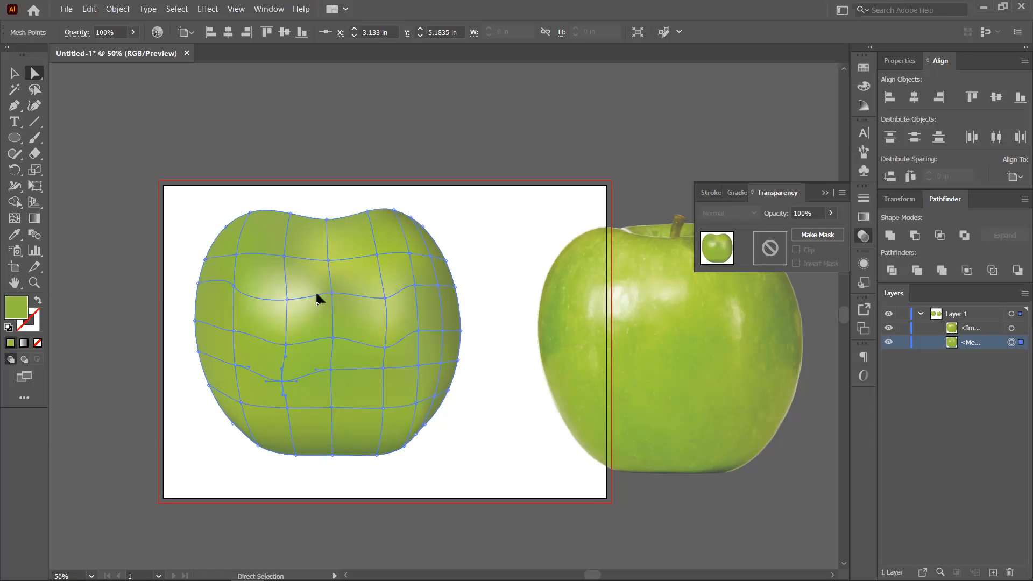
{"action": "left_click_drag", "start_coordinate": [285, 299], "coordinate": [336, 293]}
{"action": "left_click", "coordinate": [485, 391]}
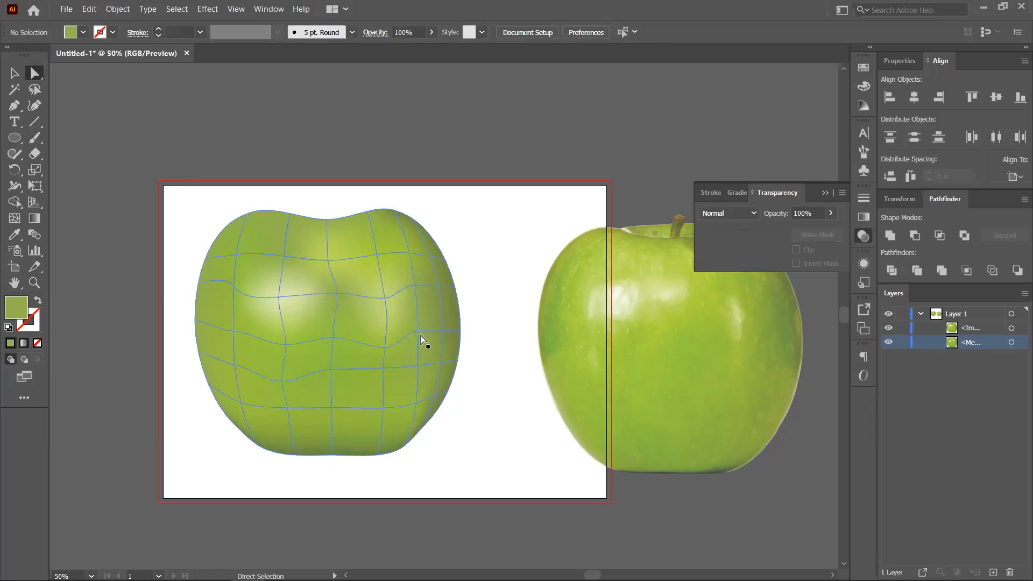
- Draw a closed green shape with the Pen tool over the stem hollow at the top of the reference apple
{"action": "scroll", "coordinate": [415, 323], "scroll_direction": "up", "scroll_amount": 3}
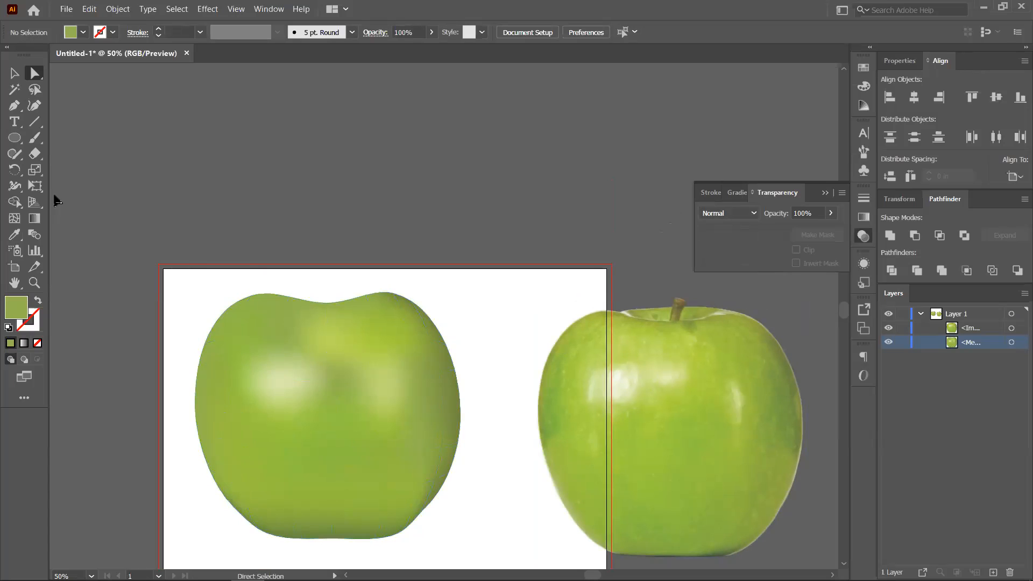
{"action": "left_click", "coordinate": [15, 106]}
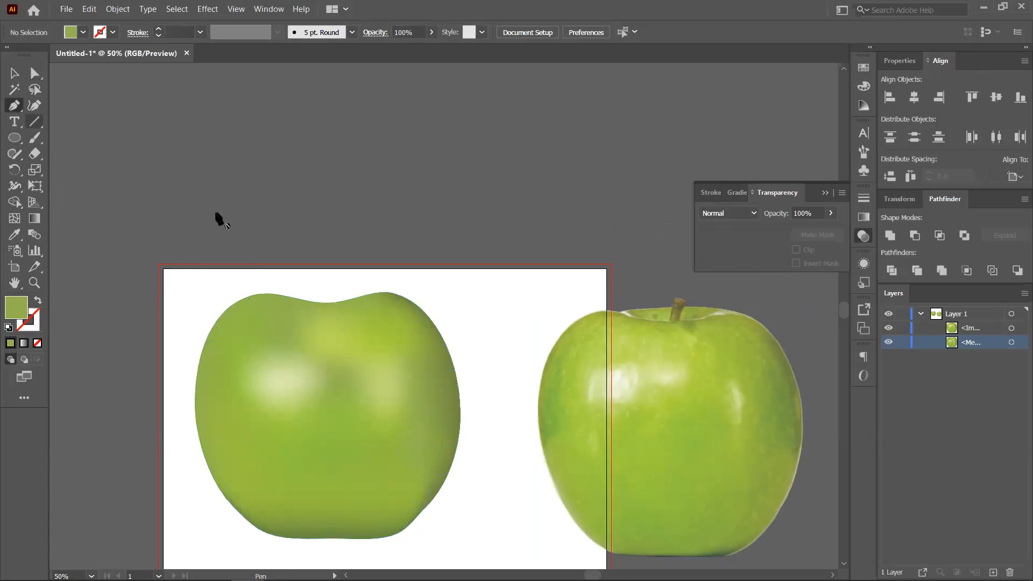
{"action": "scroll", "coordinate": [310, 282], "scroll_direction": "up", "scroll_amount": 1}
{"action": "scroll", "coordinate": [505, 323], "scroll_direction": "right", "scroll_amount": 5}
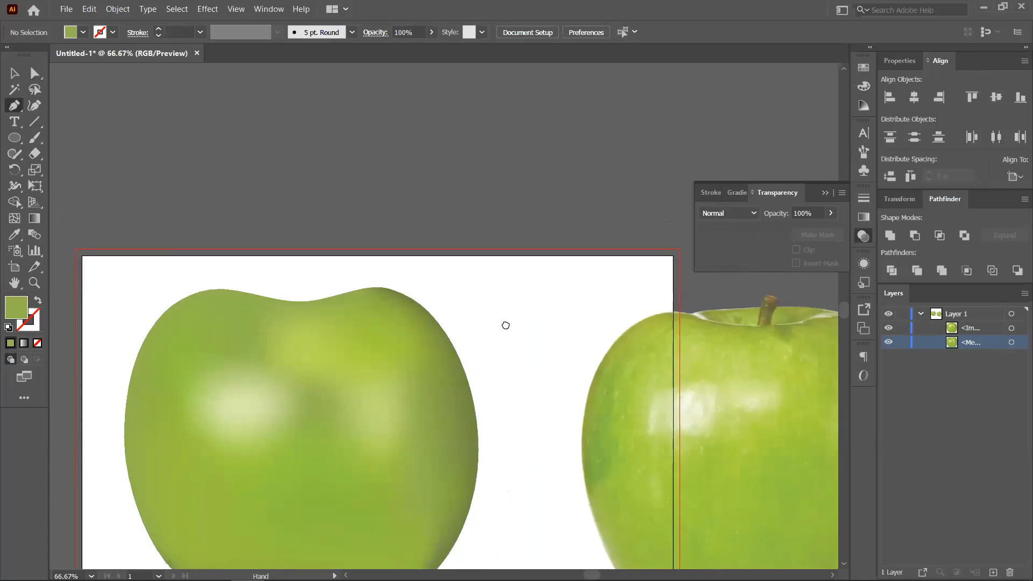
{"action": "left_click", "coordinate": [466, 300]}
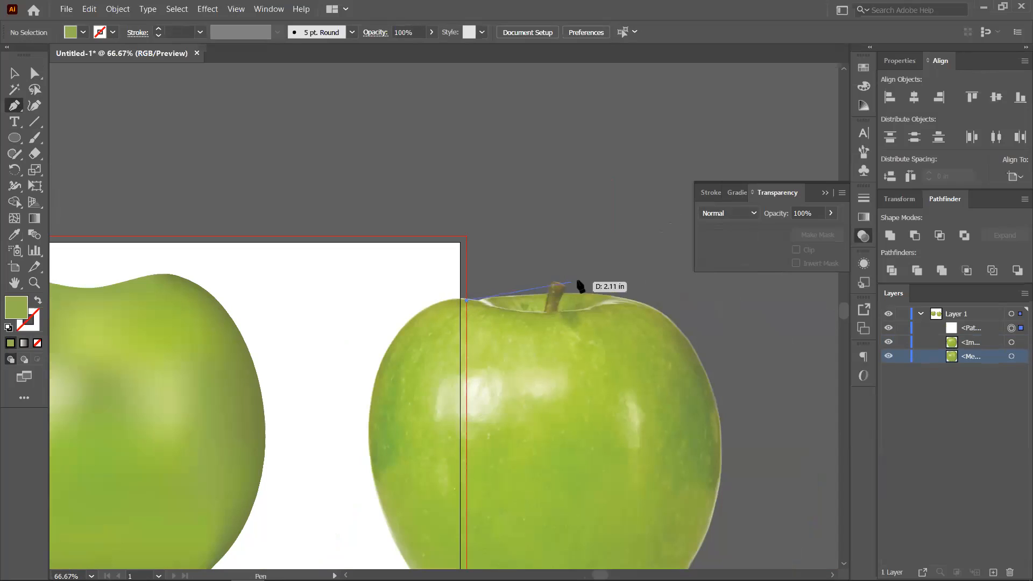
{"action": "left_click", "coordinate": [614, 300]}
{"action": "left_click", "coordinate": [630, 311]}
{"action": "key", "text": "ctrl+z"}
{"action": "left_click_drag", "start_coordinate": [651, 315], "coordinate": [568, 351]}
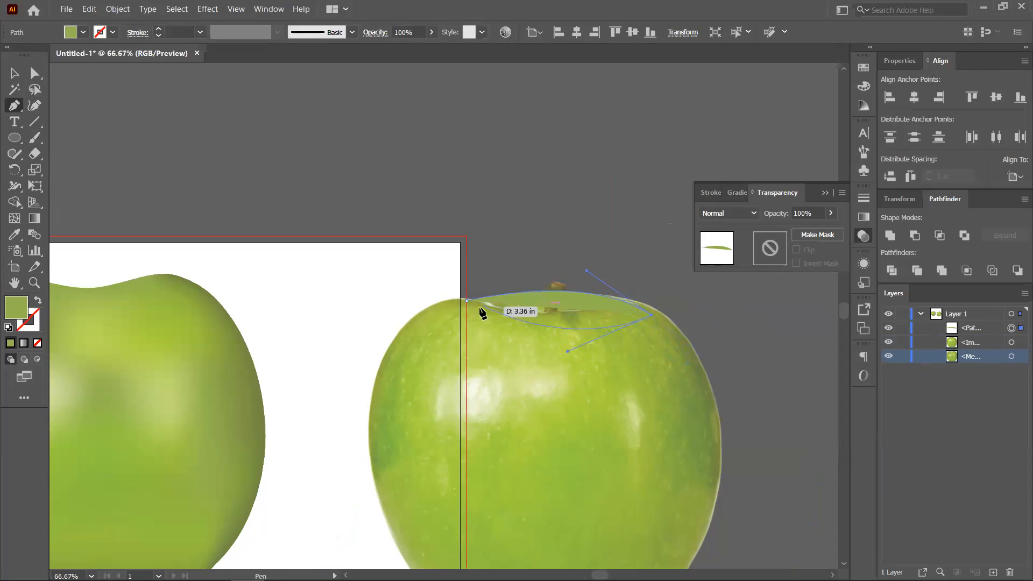
{"action": "key", "text": "ctrl+z"}
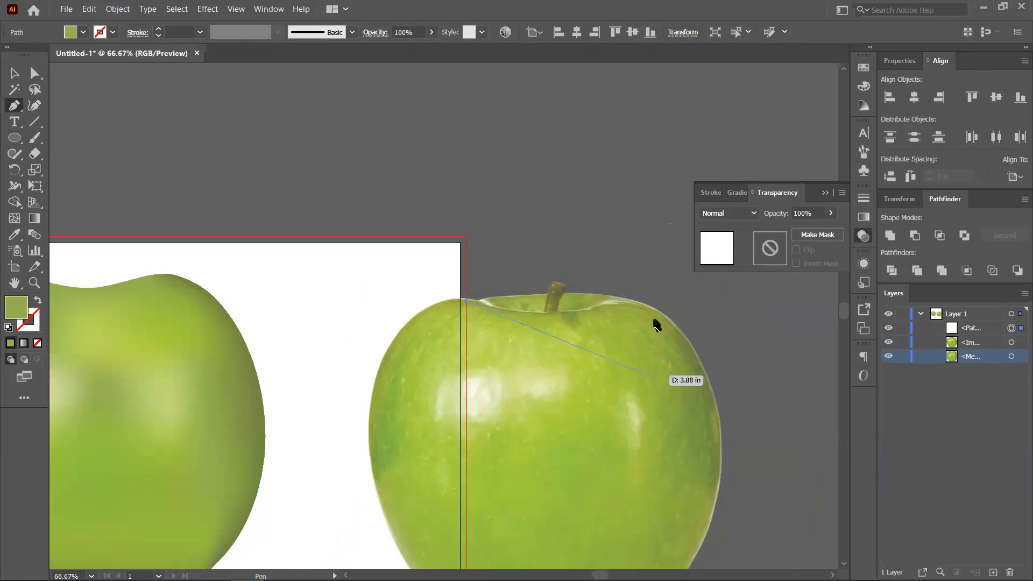
{"action": "left_click", "coordinate": [628, 301]}
{"action": "left_click", "coordinate": [634, 350]}
{"action": "left_click", "coordinate": [537, 363]}
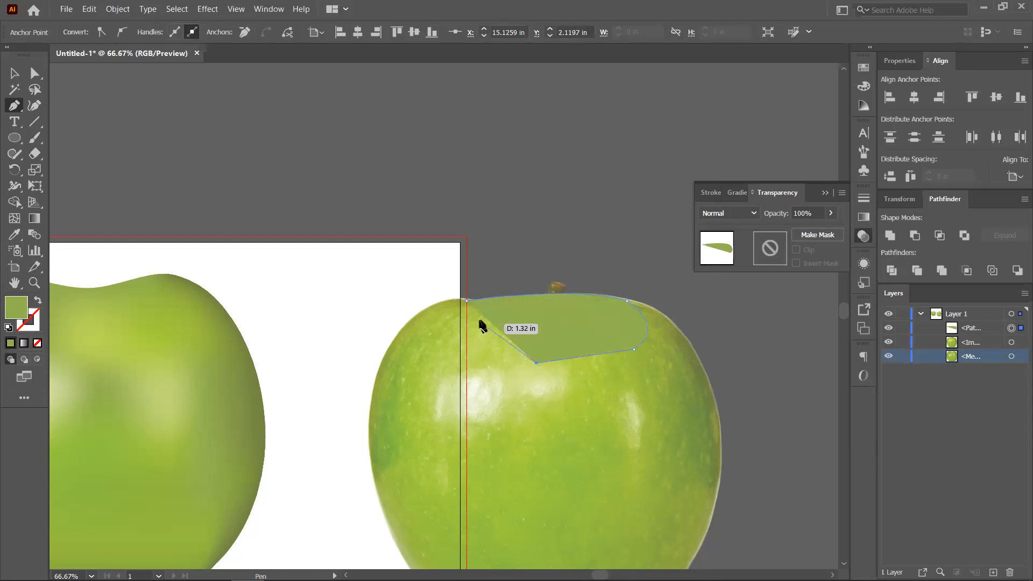
{"action": "left_click_drag", "start_coordinate": [467, 301], "coordinate": [489, 265]}
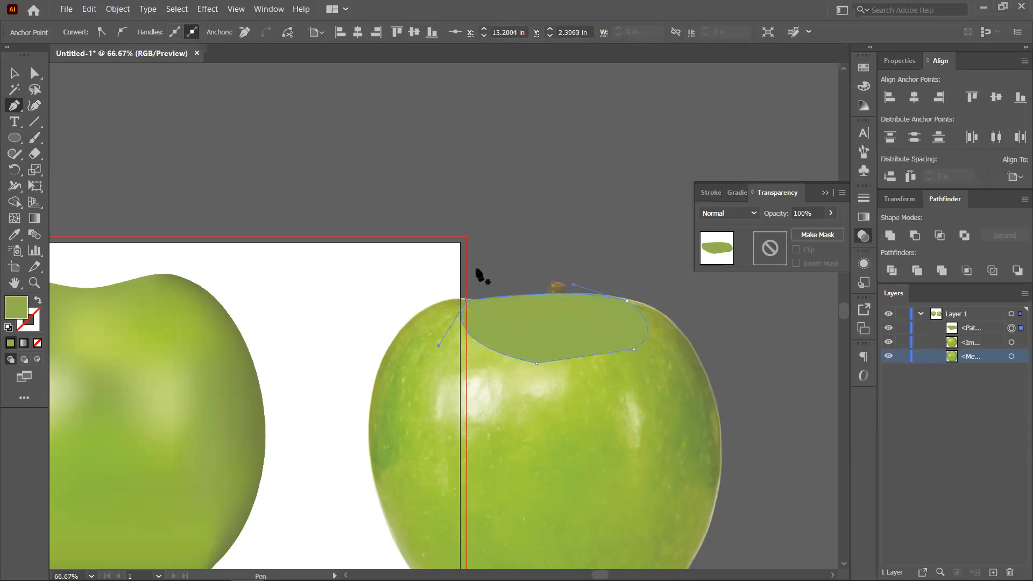
- Move the hollow shape onto the top of the mesh apple, send it to the back and fit it to the upper edge
{"action": "left_click", "coordinate": [14, 74]}
{"action": "left_click_drag", "start_coordinate": [335, 251], "coordinate": [581, 234]}
{"action": "left_click_drag", "start_coordinate": [778, 311], "coordinate": [309, 277]}
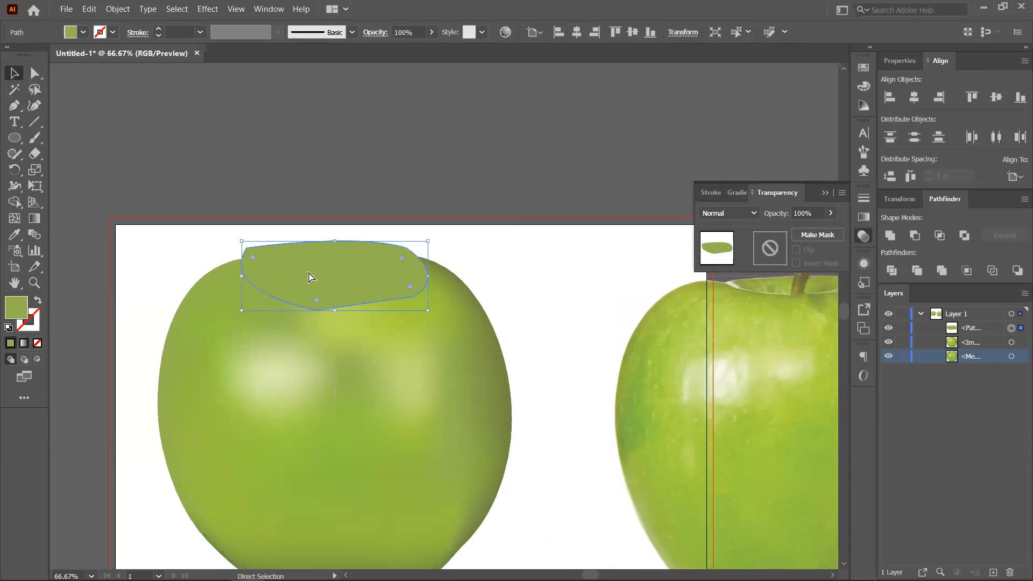
{"action": "key", "text": "ctrl+shift+bracketleft"}
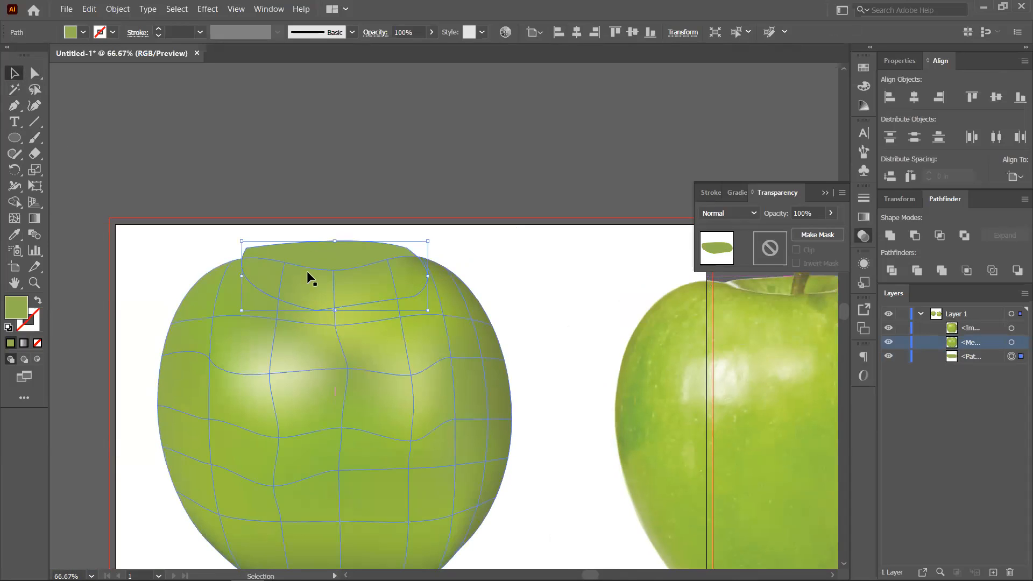
{"action": "scroll", "coordinate": [307, 271], "scroll_direction": "up", "scroll_amount": 2}
{"action": "left_click_drag", "start_coordinate": [356, 243], "coordinate": [360, 259]}
{"action": "scroll", "coordinate": [361, 260], "scroll_direction": "down", "scroll_amount": 2}
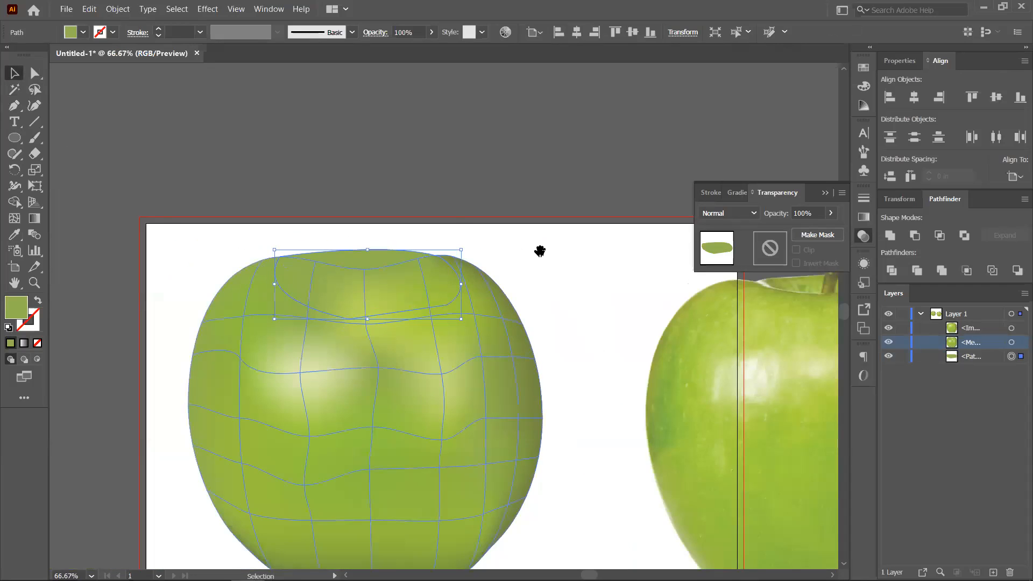
{"action": "left_click_drag", "start_coordinate": [540, 251], "coordinate": [424, 223]}
- Convert the hollow shape to a gradient mesh by adding mesh points along its upper edge
{"action": "left_click", "coordinate": [15, 218]}
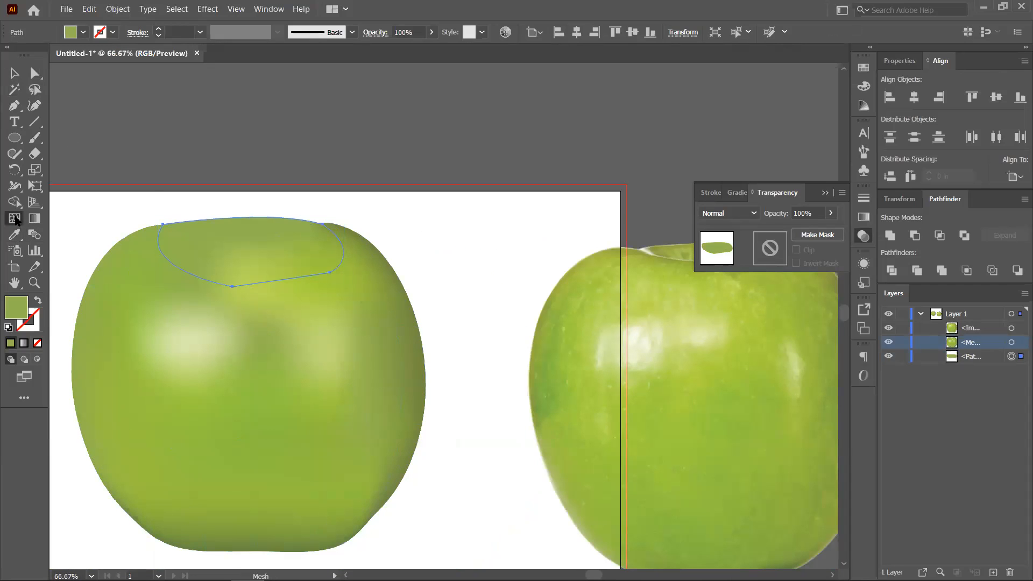
{"action": "left_click", "coordinate": [244, 223]}
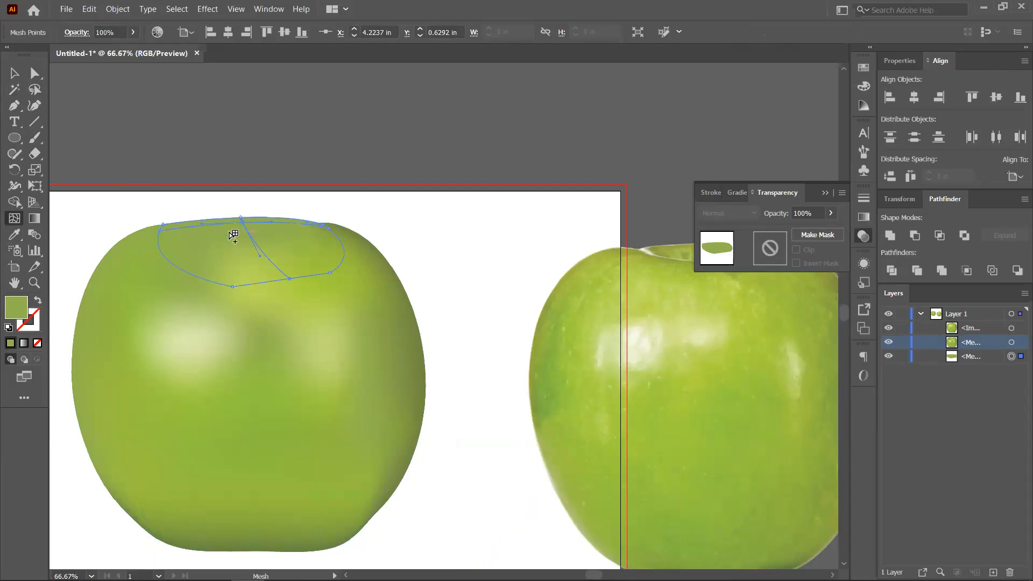
{"action": "left_click", "coordinate": [208, 229]}
{"action": "key", "text": "ctrl+z"}
{"action": "left_click", "coordinate": [184, 240]}
{"action": "key", "text": "v"}
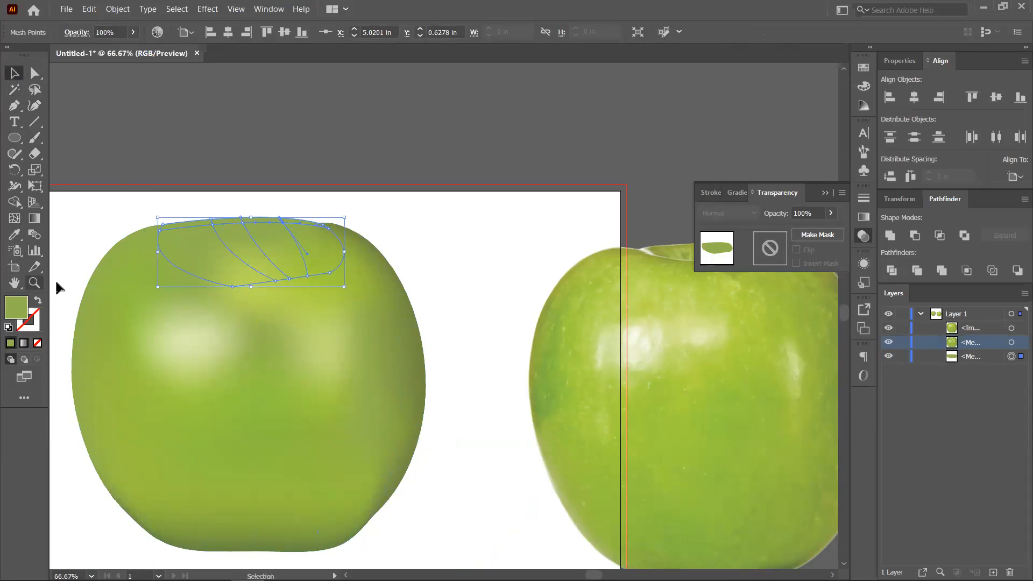
- Colour the hollow shape's selected mesh point with a light green sampled from the stem hollow of the reference photo
{"action": "left_click_drag", "start_coordinate": [664, 337], "coordinate": [443, 386]}
{"action": "left_click", "coordinate": [15, 236]}
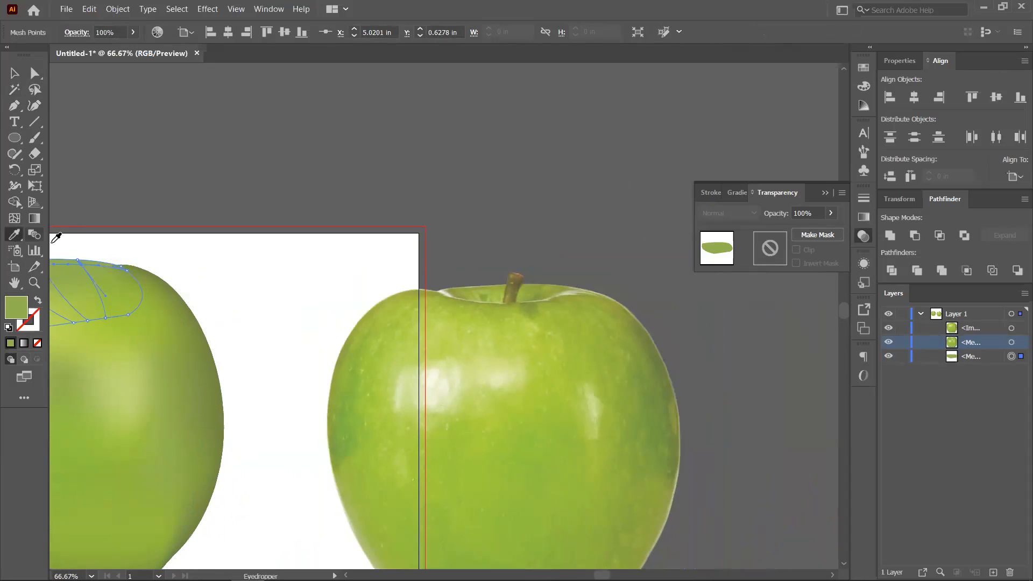
{"action": "left_click_drag", "start_coordinate": [414, 339], "coordinate": [513, 338]}
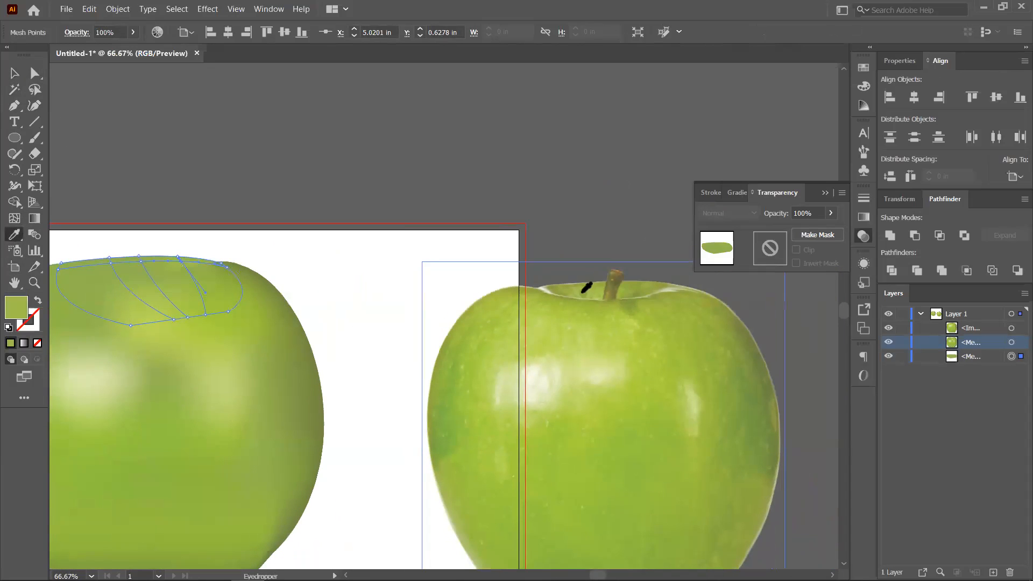
{"action": "left_click", "coordinate": [552, 288]}
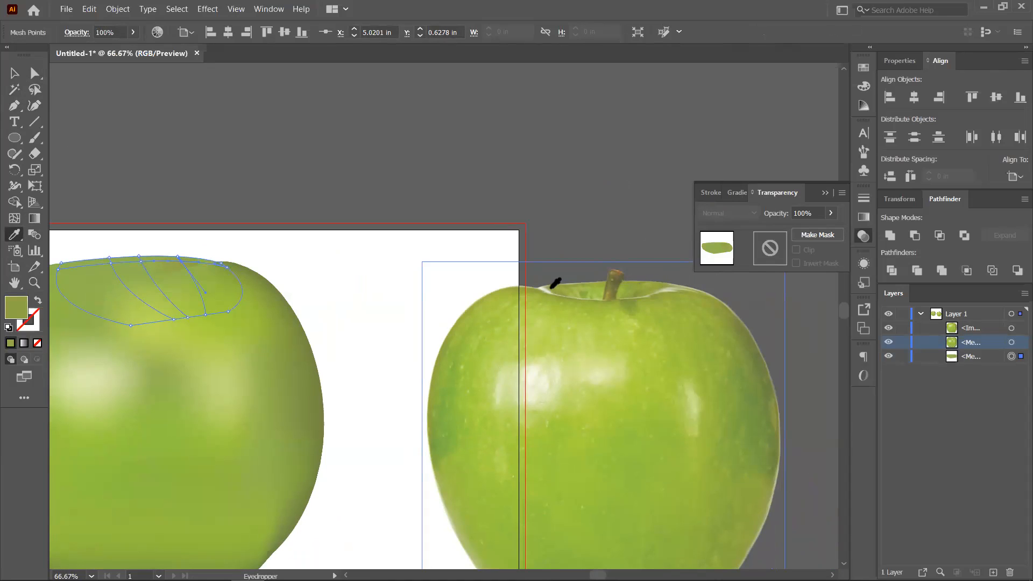
{"action": "left_click", "coordinate": [535, 291]}
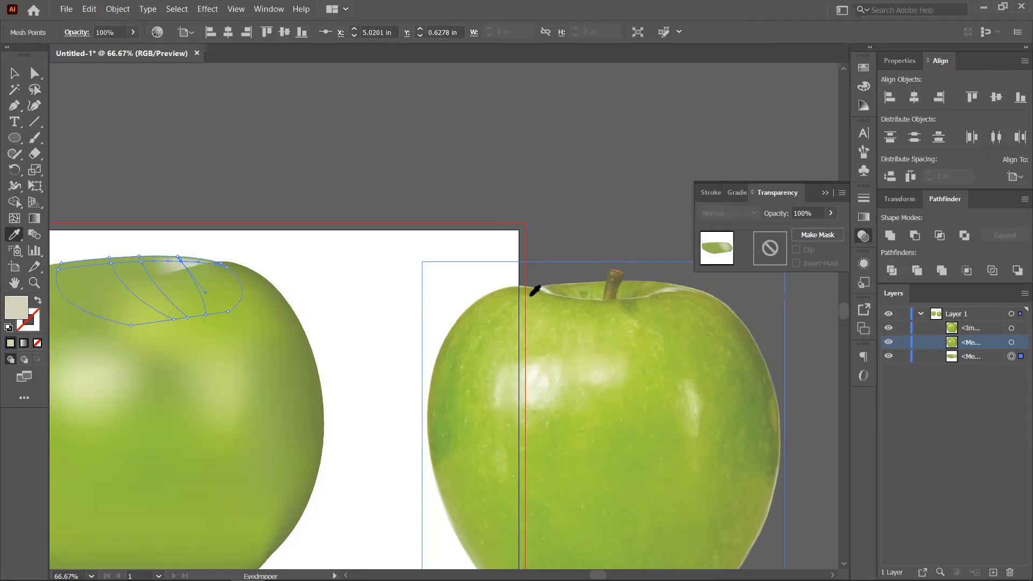
{"action": "left_click", "coordinate": [580, 287]}
{"action": "key", "text": "ctrl+plus"}
{"action": "key", "text": "ctrl+plus"}
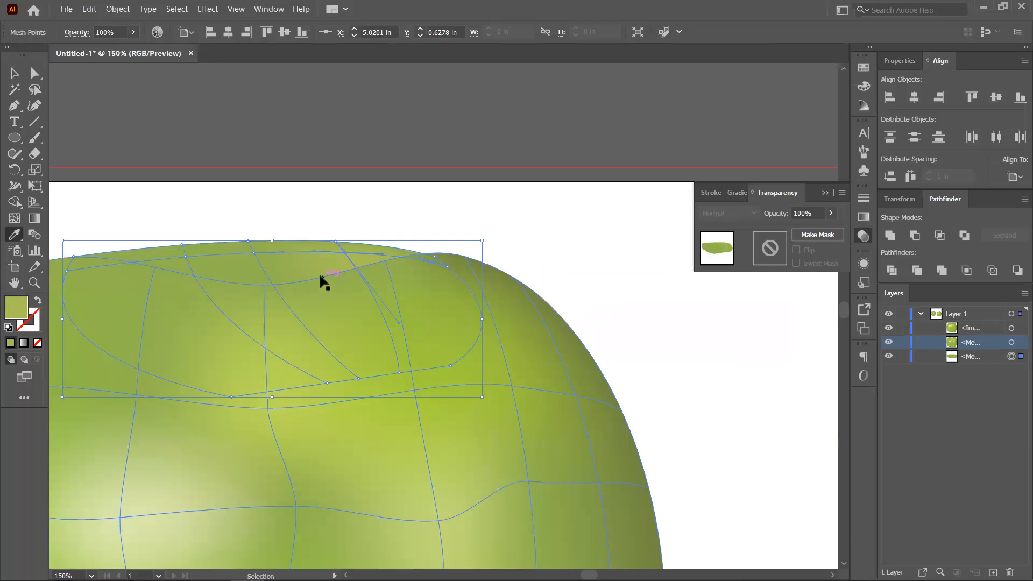
- Pull the hollow mesh shape out from behind the apple and delete it
{"action": "left_click_drag", "start_coordinate": [293, 270], "coordinate": [530, 105]}
{"action": "key", "text": "space"}
{"action": "left_click_drag", "start_coordinate": [558, 212], "coordinate": [434, 275]}
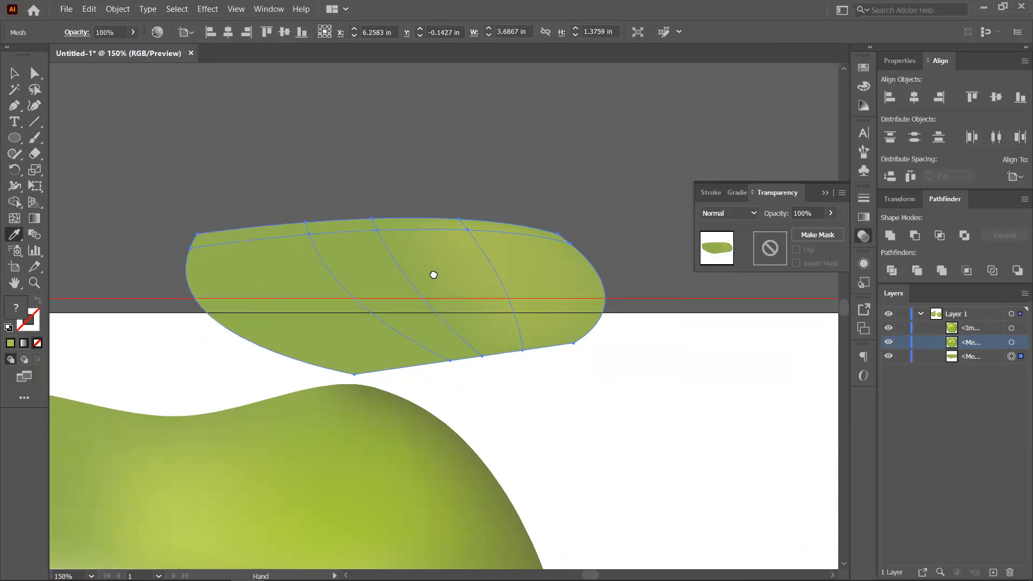
{"action": "key", "text": "Delete"}
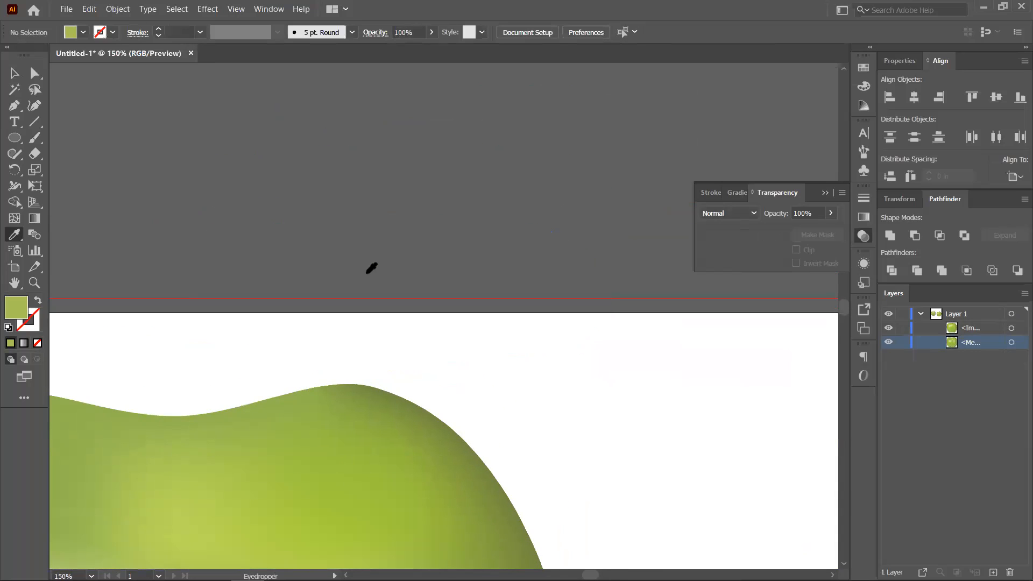
- Draw a light green ellipse about 4.23 by 2.45 in above the artboard and add a mesh point near its centre
{"action": "key", "text": "ctrl+minus"}
{"action": "key", "text": "ctrl+minus"}
{"action": "left_click", "coordinate": [15, 139]}
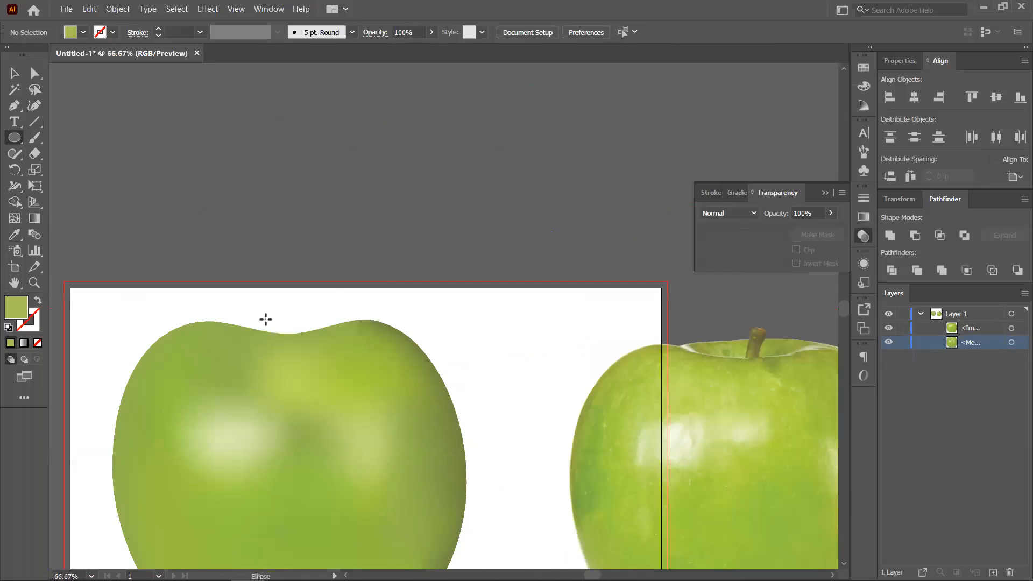
{"action": "left_click_drag", "start_coordinate": [290, 122], "coordinate": [504, 246]}
{"action": "left_click_drag", "start_coordinate": [350, 250], "coordinate": [234, 285]}
{"action": "left_click", "coordinate": [18, 218]}
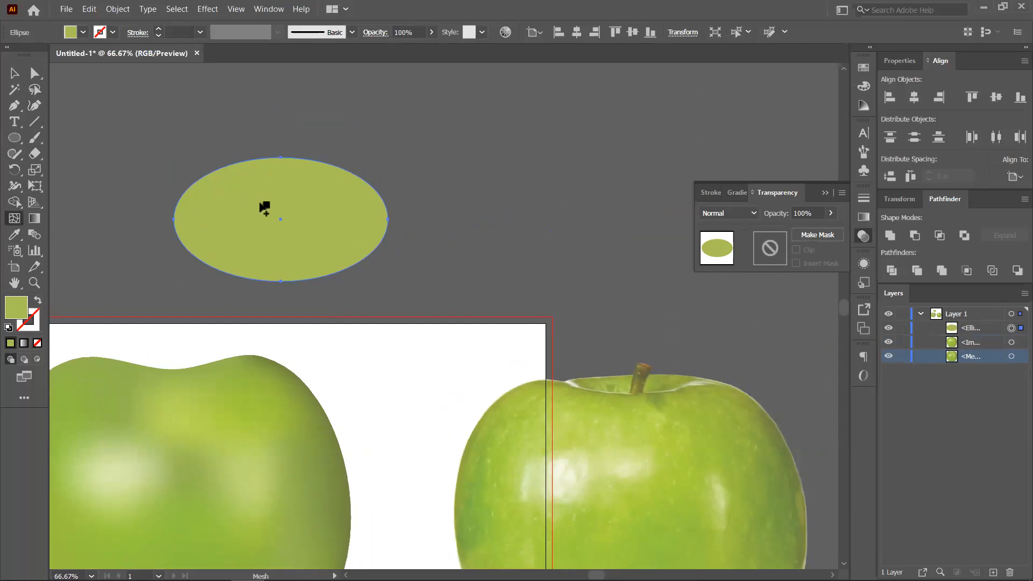
{"action": "left_click", "coordinate": [269, 204]}
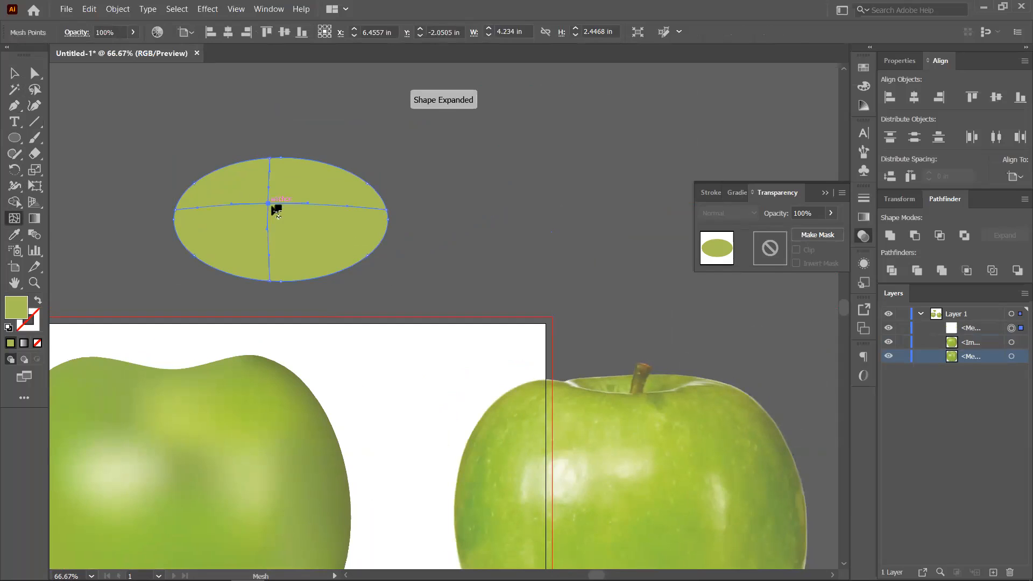
- Add two more mesh points to the ellipse, one to the right of the centre and one near its upper edge, and deselect it
{"action": "left_click", "coordinate": [325, 224]}
{"action": "left_click", "coordinate": [267, 181]}
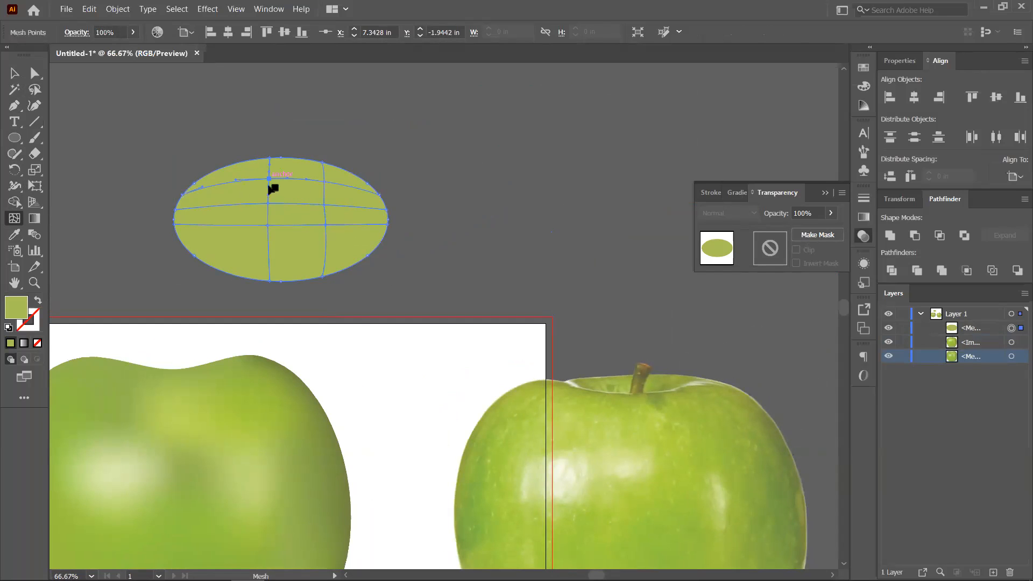
{"action": "left_click", "coordinate": [14, 74]}
{"action": "left_click", "coordinate": [445, 259]}
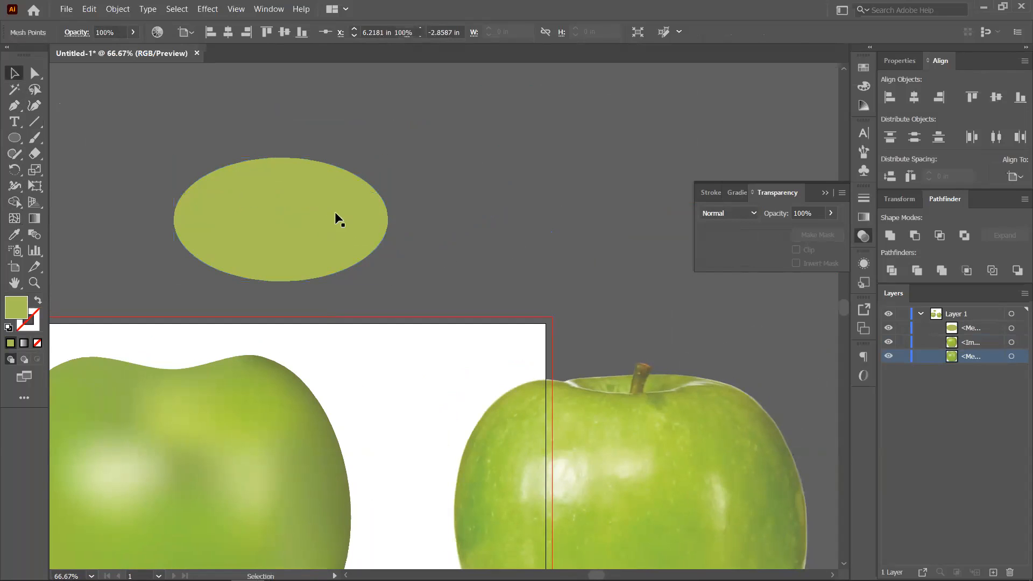
- Recolour the whole ellipse mesh with a darker olive green sampled from the stem hollow of the reference photo
{"action": "left_click_drag", "start_coordinate": [395, 162], "coordinate": [405, 128]}
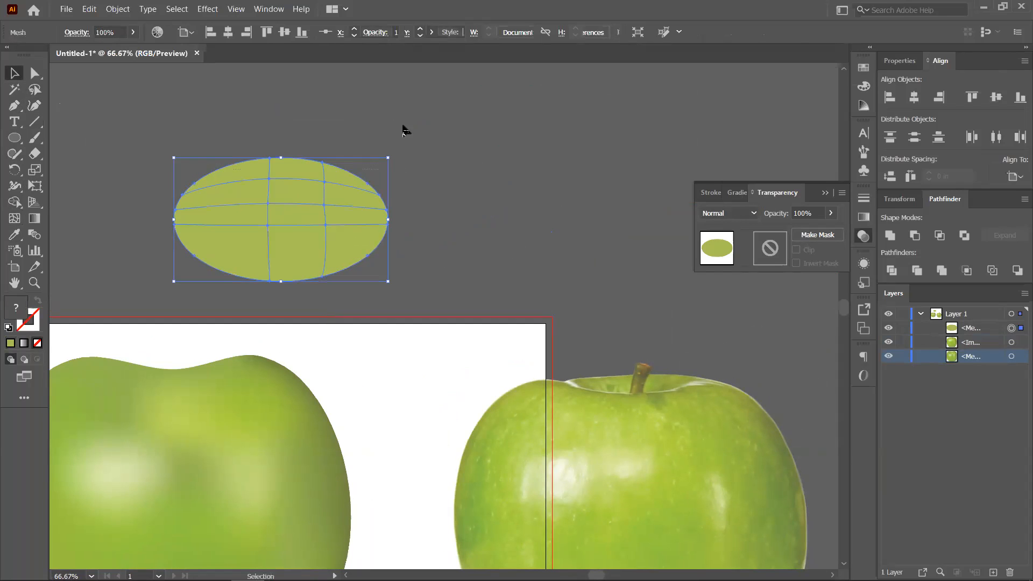
{"action": "left_click", "coordinate": [14, 235]}
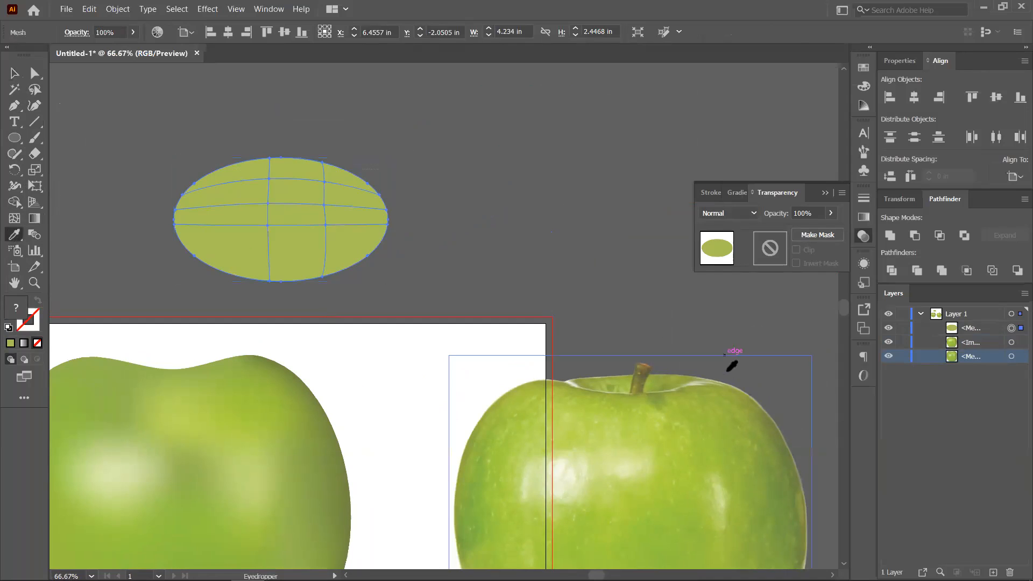
{"action": "left_click", "coordinate": [601, 376]}
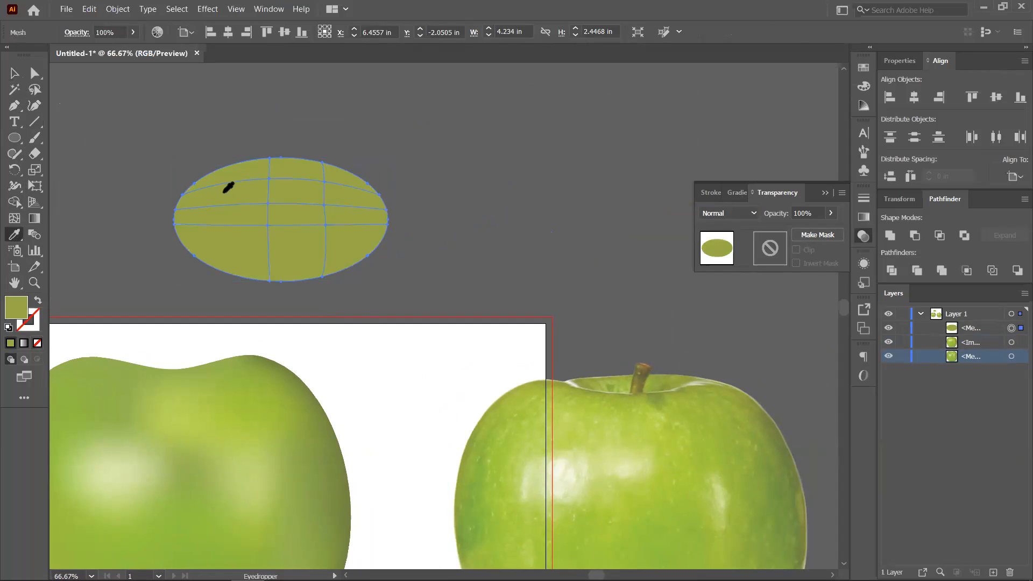
- Add mesh points near the upper left and upper right edges of the ellipse
{"action": "key", "text": "a"}
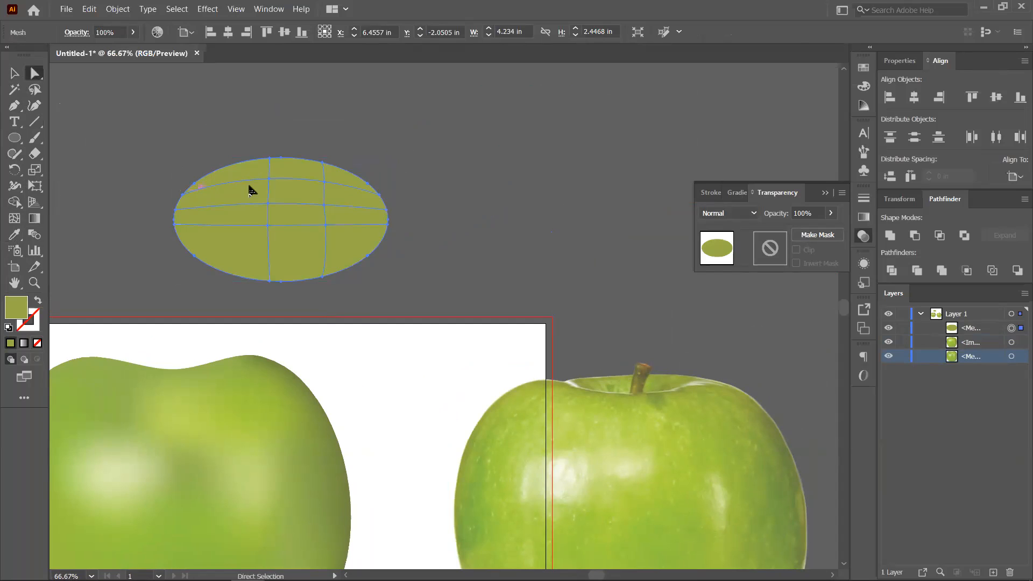
{"action": "left_click", "coordinate": [15, 218]}
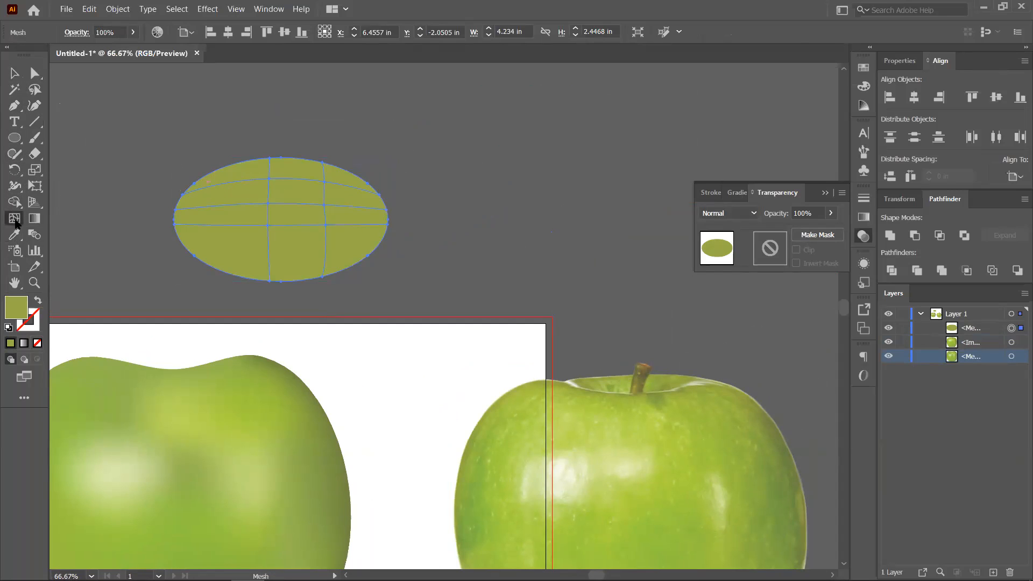
{"action": "left_click", "coordinate": [206, 186]}
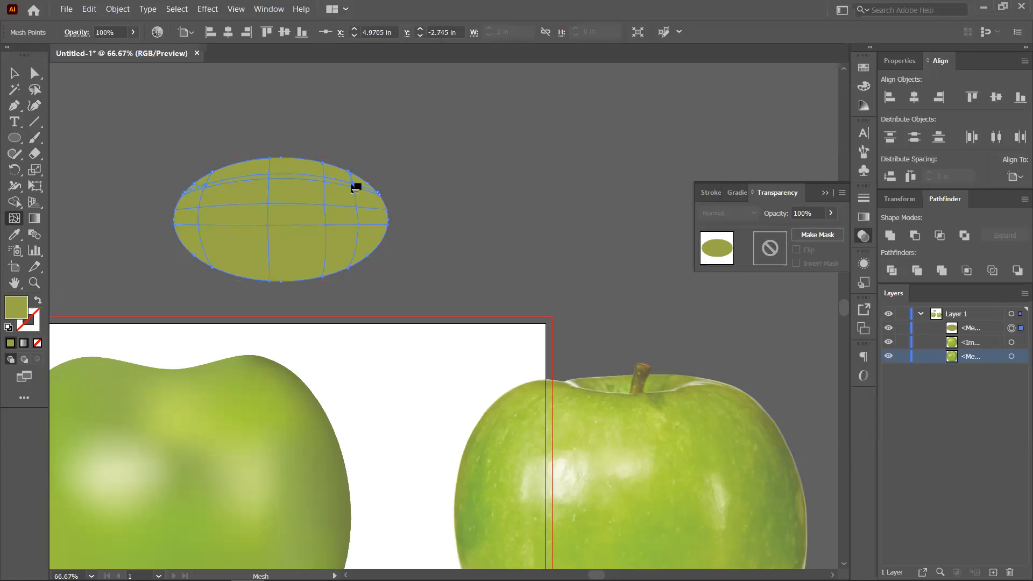
{"action": "scroll", "coordinate": [238, 177], "scroll_direction": "up", "scroll_amount": 2}
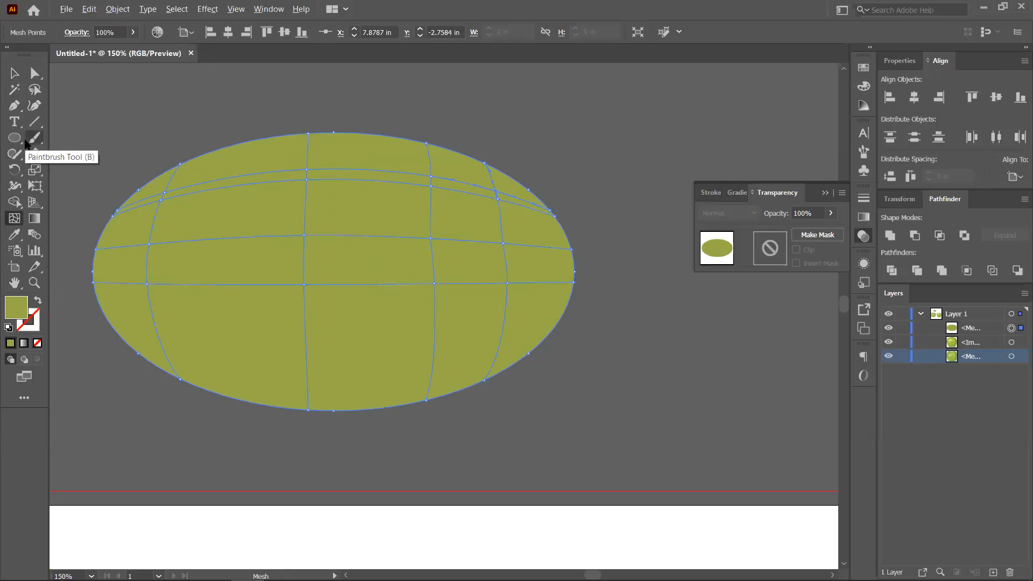
{"action": "scroll", "coordinate": [471, 176], "scroll_direction": "down", "scroll_amount": 1}
{"action": "left_click_drag", "start_coordinate": [607, 265], "coordinate": [438, 219]}
{"action": "scroll", "coordinate": [438, 219], "scroll_direction": "down", "scroll_amount": 1}
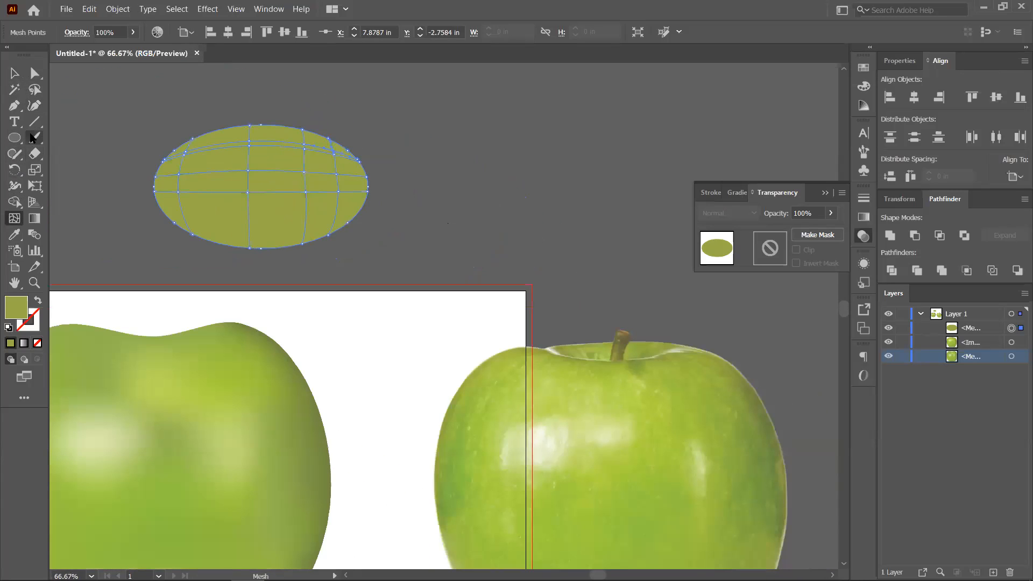
- Select the upper middle mesh point of the ellipse and colour it with a fresh green sampled from the photo's stem hollow
{"action": "left_click", "coordinate": [14, 235]}
{"action": "left_click_drag", "start_coordinate": [377, 180], "coordinate": [453, 219]}
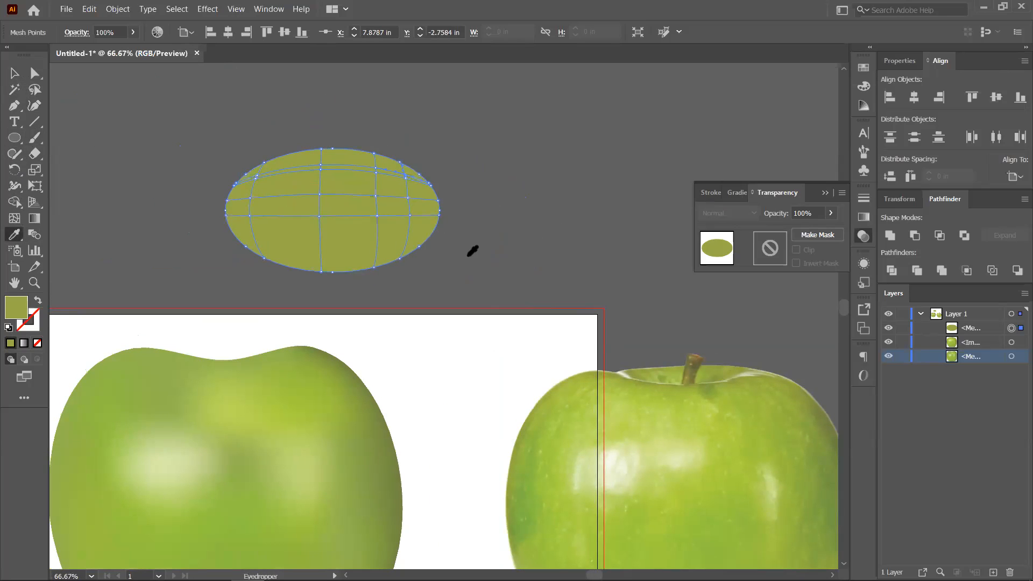
{"action": "left_click", "coordinate": [39, 75]}
{"action": "left_click_drag", "start_coordinate": [232, 144], "coordinate": [434, 166]}
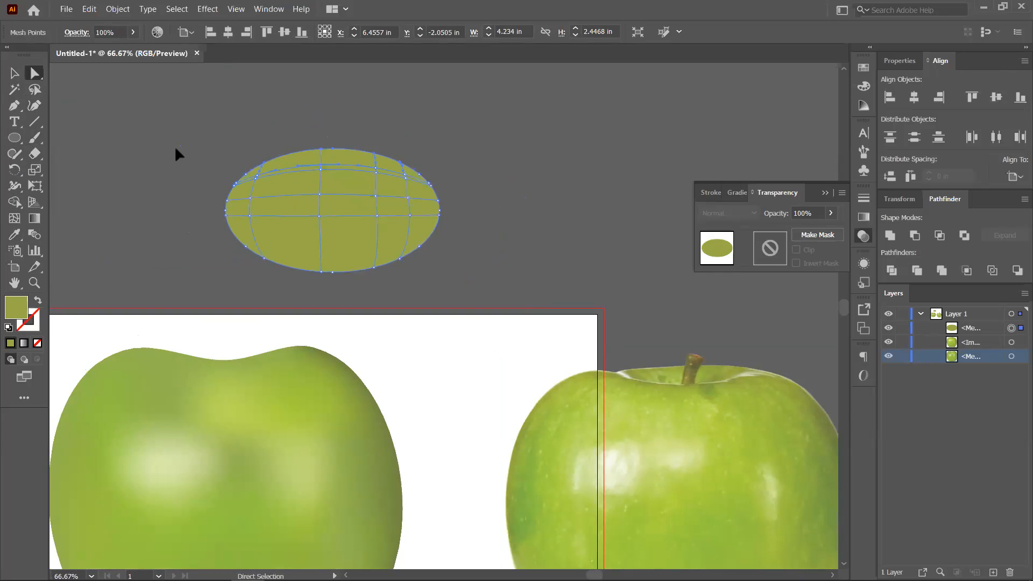
{"action": "left_click", "coordinate": [14, 234]}
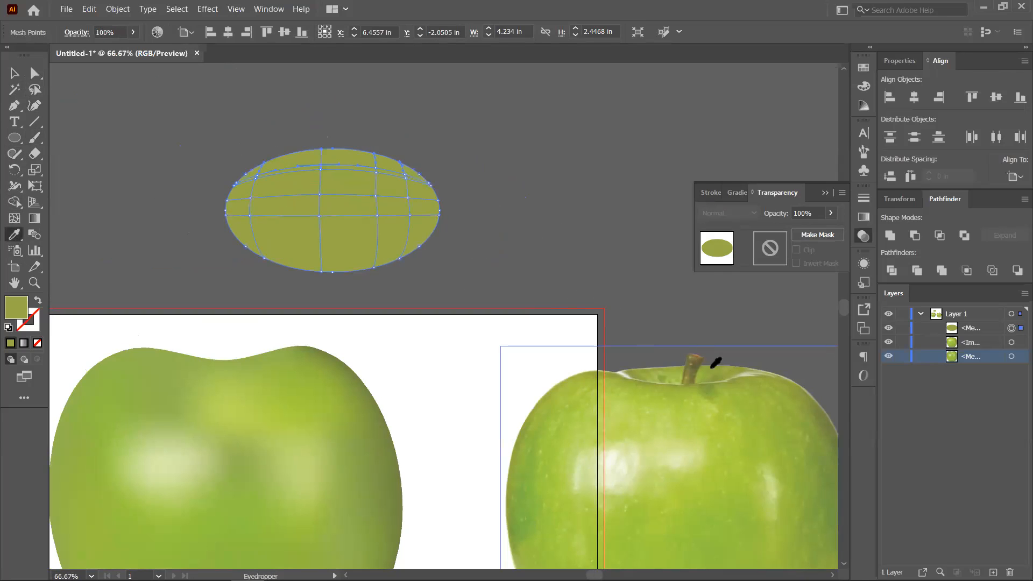
{"action": "left_click", "coordinate": [660, 366]}
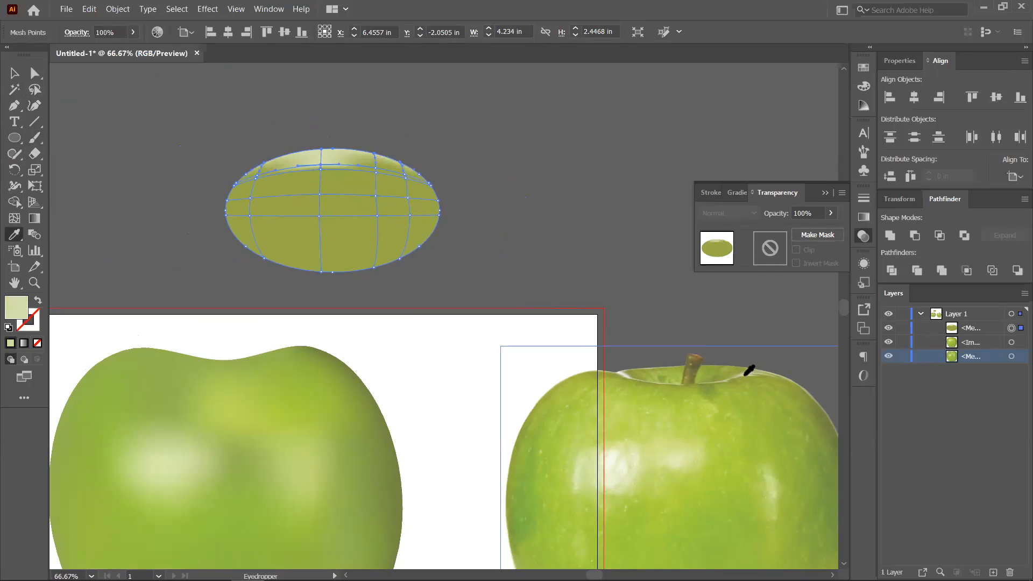
{"action": "left_click", "coordinate": [674, 371]}
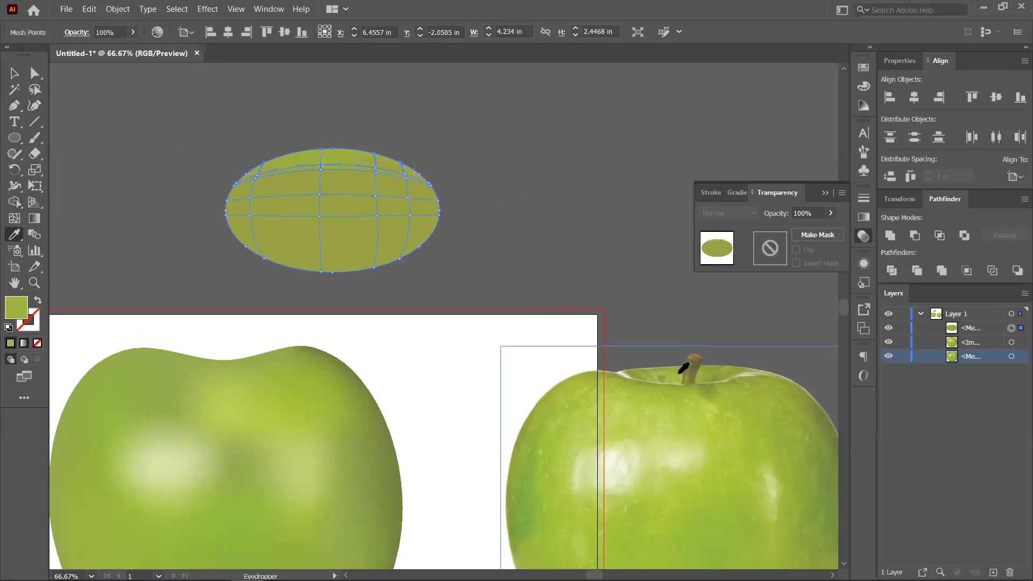
- Colour the ellipse's upper right and upper left mesh points with pale highlight tones sampled from the hollow's rim in the photo
{"action": "key", "text": "ctrl"}
{"action": "left_click", "coordinate": [404, 166], "text": "ctrl"}
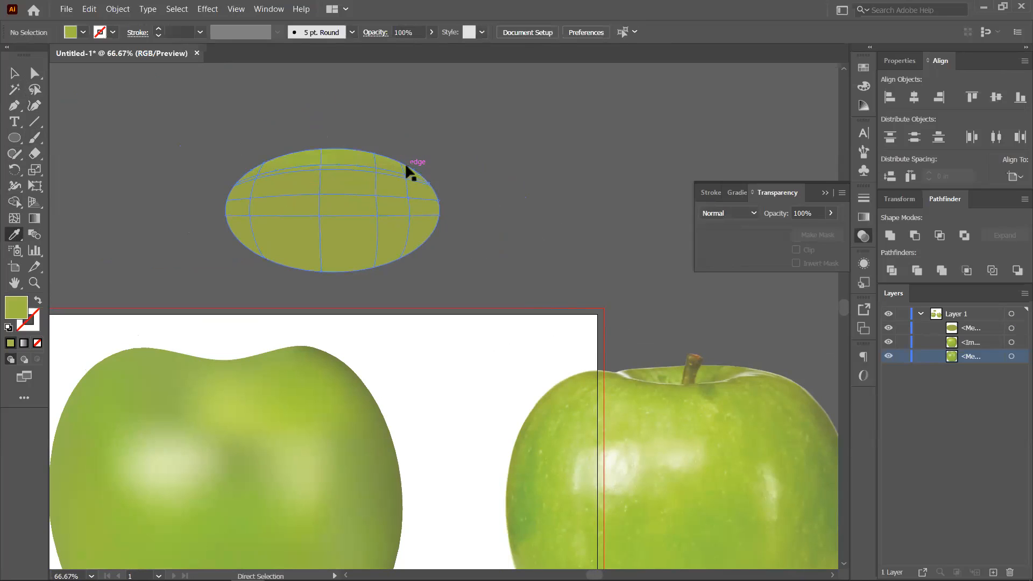
{"action": "key", "text": "ctrl"}
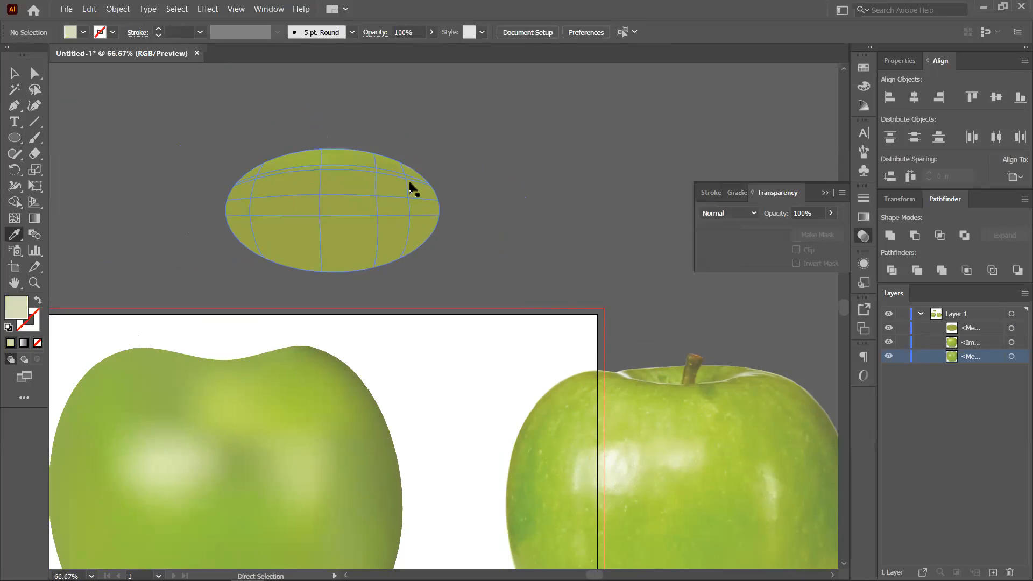
{"action": "left_click", "coordinate": [404, 174], "text": "ctrl"}
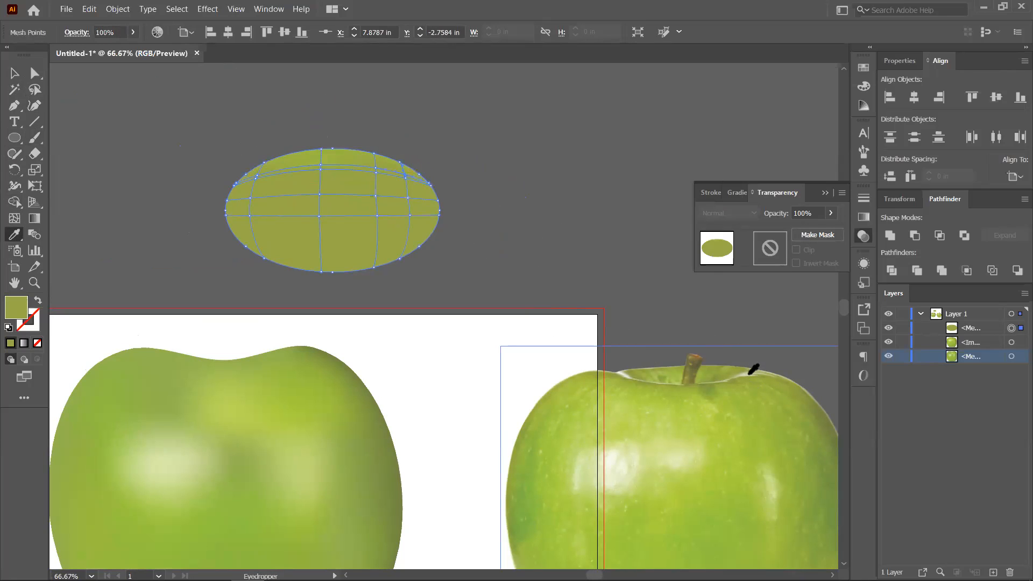
{"action": "left_click", "coordinate": [749, 374]}
{"action": "left_click", "coordinate": [259, 175], "text": "ctrl"}
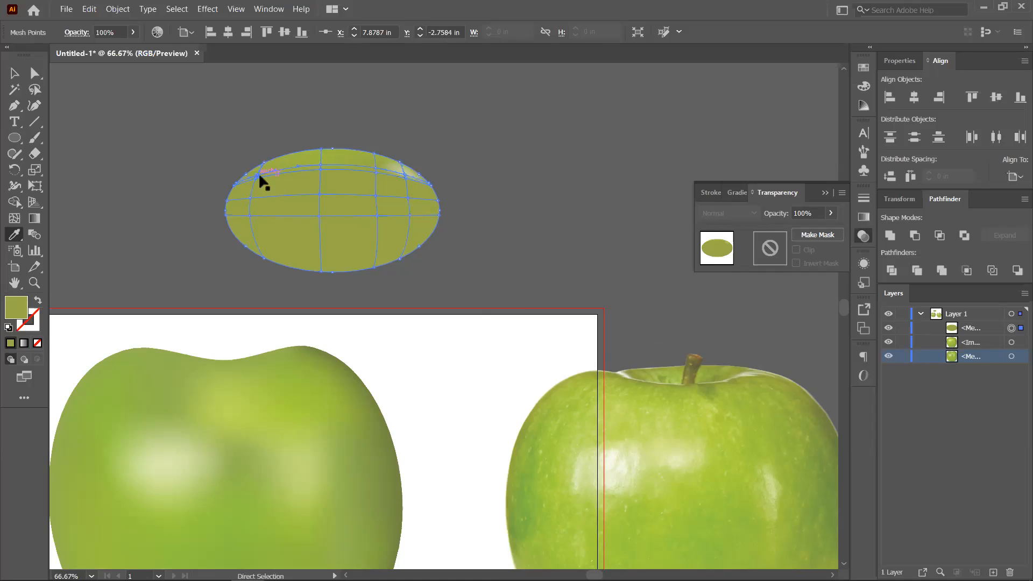
{"action": "left_click", "coordinate": [628, 366]}
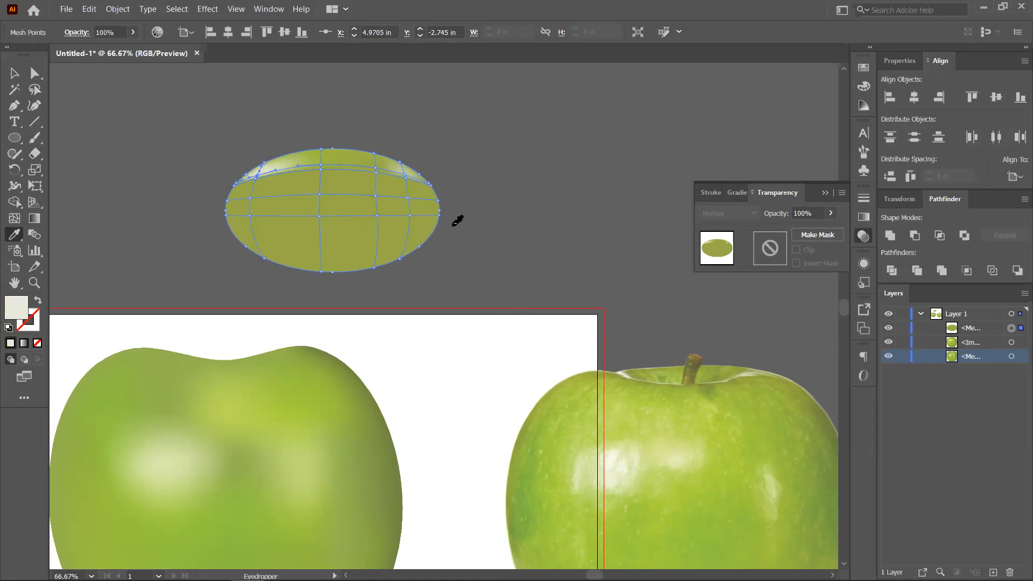
- Colour the two inner mesh points below the ellipse's upper edge with darker greens sampled beside the stem base in the photo
{"action": "left_click", "coordinate": [321, 168], "text": "ctrl"}
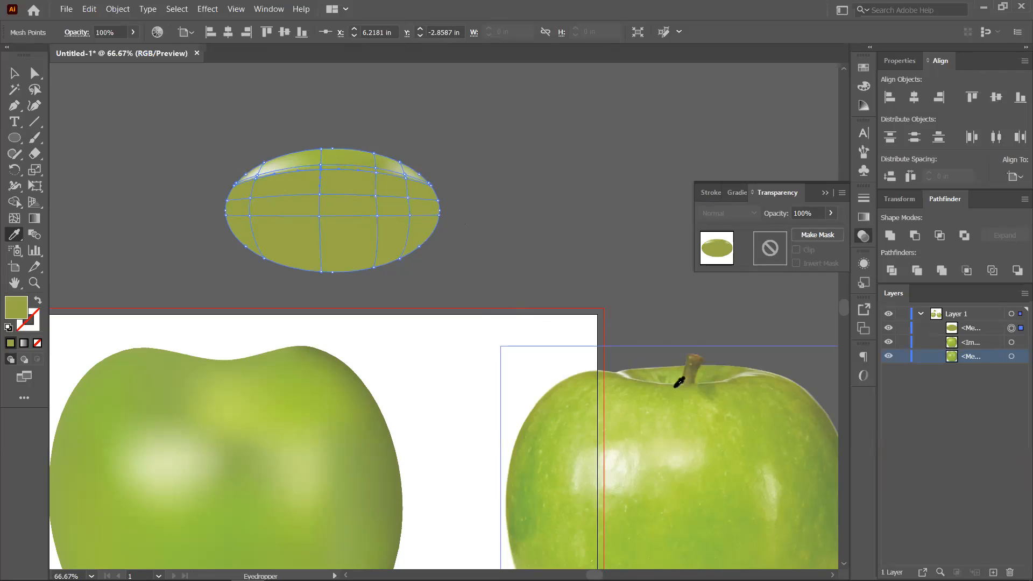
{"action": "left_click", "coordinate": [697, 386]}
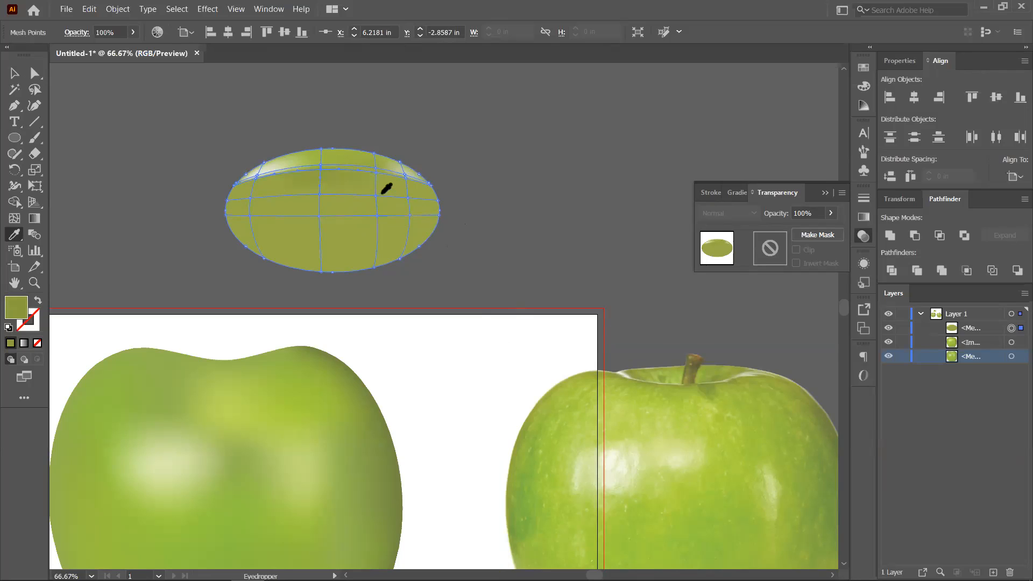
{"action": "left_click", "coordinate": [376, 170], "text": "ctrl"}
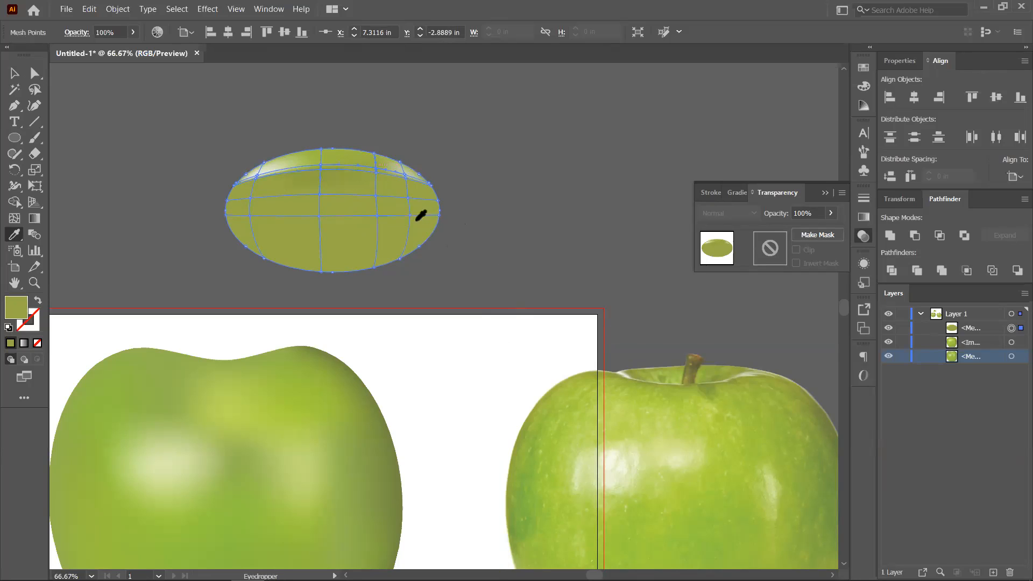
{"action": "left_click", "coordinate": [710, 387]}
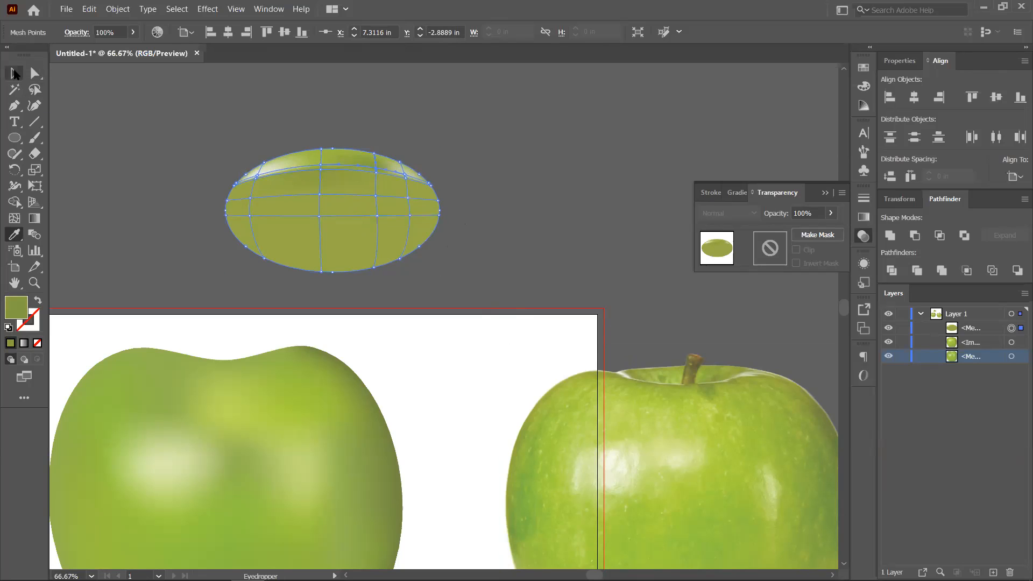
- Move the ellipse mesh onto the top of the drawn apple and send it to the back so only its upper rim shows
{"action": "left_click", "coordinate": [15, 74]}
{"action": "scroll", "coordinate": [102, 110], "scroll_direction": "down", "scroll_amount": 2}
{"action": "left_click_drag", "start_coordinate": [216, 220], "coordinate": [326, 221]}
{"action": "left_click", "coordinate": [378, 183]}
{"action": "left_click_drag", "start_coordinate": [336, 155], "coordinate": [274, 246]}
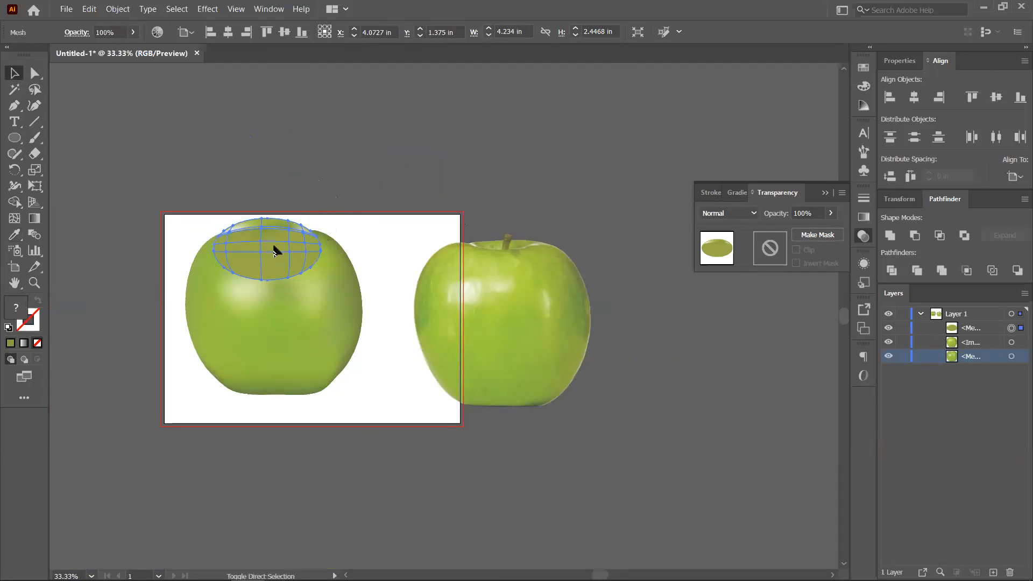
{"action": "key", "text": "ctrl+shift+bracketleft"}
{"action": "scroll", "coordinate": [287, 254], "scroll_direction": "up", "scroll_amount": 2}
{"action": "mouse_move", "coordinate": [260, 226]}
{"action": "left_mouse_down"}
{"action": "mouse_move", "coordinate": [269, 210]}
{"action": "mouse_move", "coordinate": [267, 223]}
{"action": "left_mouse_up"}
{"action": "left_click", "coordinate": [431, 197]}
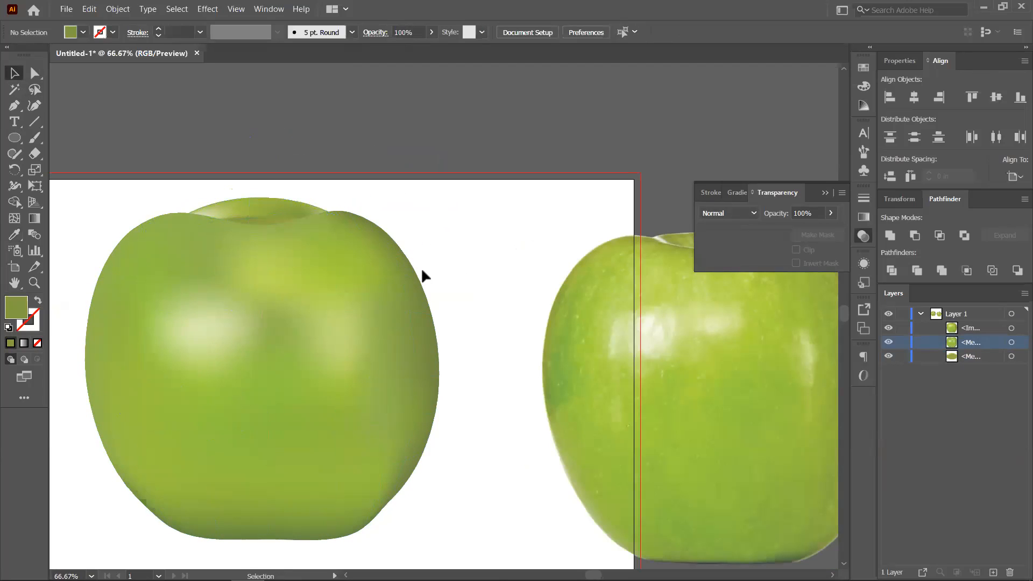
- Reshape the hollow mesh by moving the two upper points of its middle column so the shading follows the apple's front rim
{"action": "scroll", "coordinate": [279, 240], "scroll_direction": "up", "scroll_amount": 1}
{"action": "left_click", "coordinate": [247, 198]}
{"action": "scroll", "coordinate": [244, 199], "scroll_direction": "up", "scroll_amount": 3}
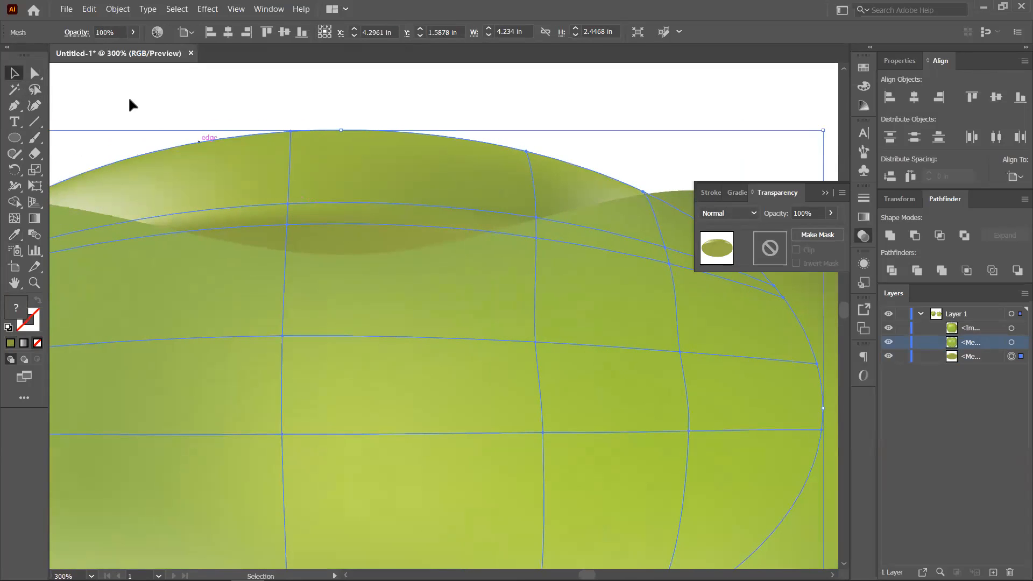
{"action": "left_click", "coordinate": [35, 73]}
{"action": "mouse_move", "coordinate": [287, 204]}
{"action": "left_mouse_down"}
{"action": "mouse_move", "coordinate": [302, 175]}
{"action": "mouse_move", "coordinate": [300, 251]}
{"action": "left_mouse_up"}
{"action": "mouse_move", "coordinate": [335, 200]}
{"action": "left_mouse_down"}
{"action": "mouse_move", "coordinate": [336, 238]}
{"action": "mouse_move", "coordinate": [304, 213]}
{"action": "left_mouse_up"}
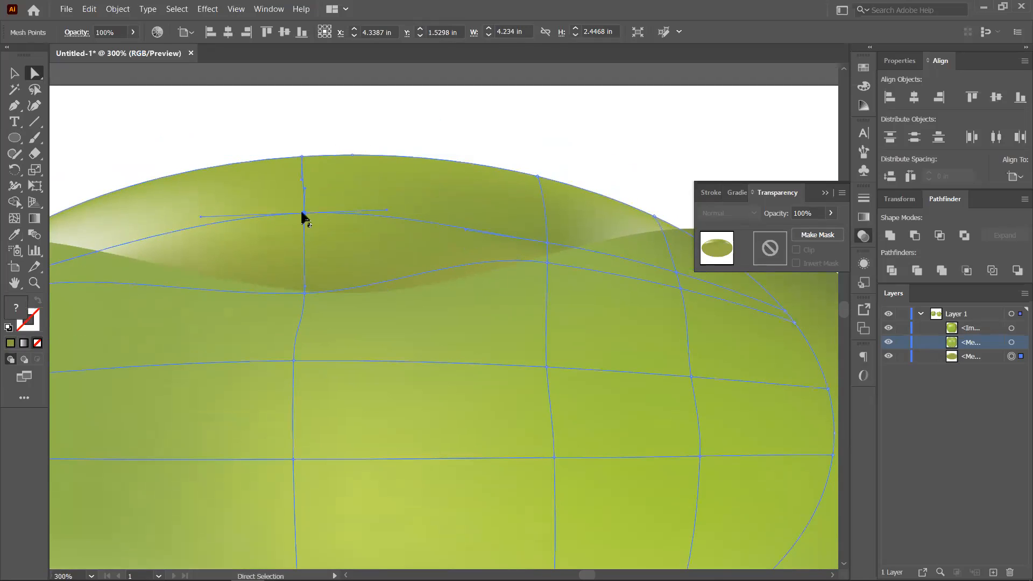
{"action": "left_click", "coordinate": [302, 214]}
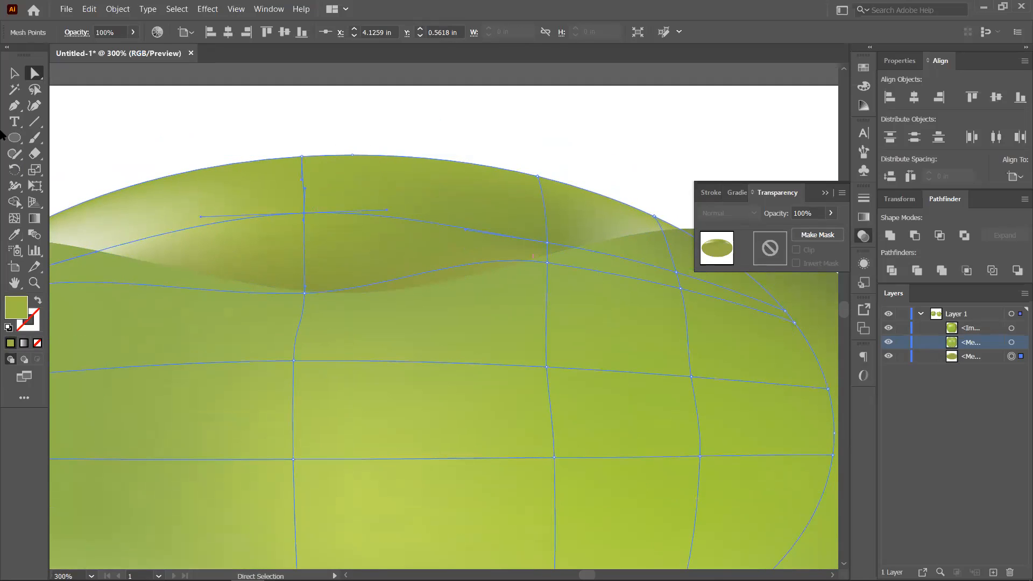
- Add a mesh point on each side of the hollow's reshaped middle point, placing the right one about midway to the next column
{"action": "left_click", "coordinate": [14, 218]}
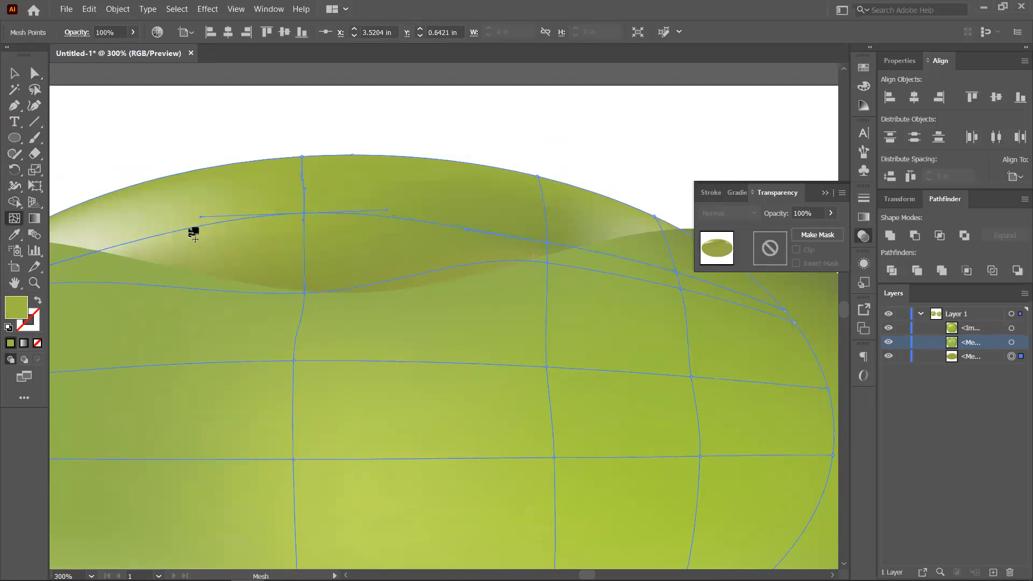
{"action": "left_click", "coordinate": [171, 234]}
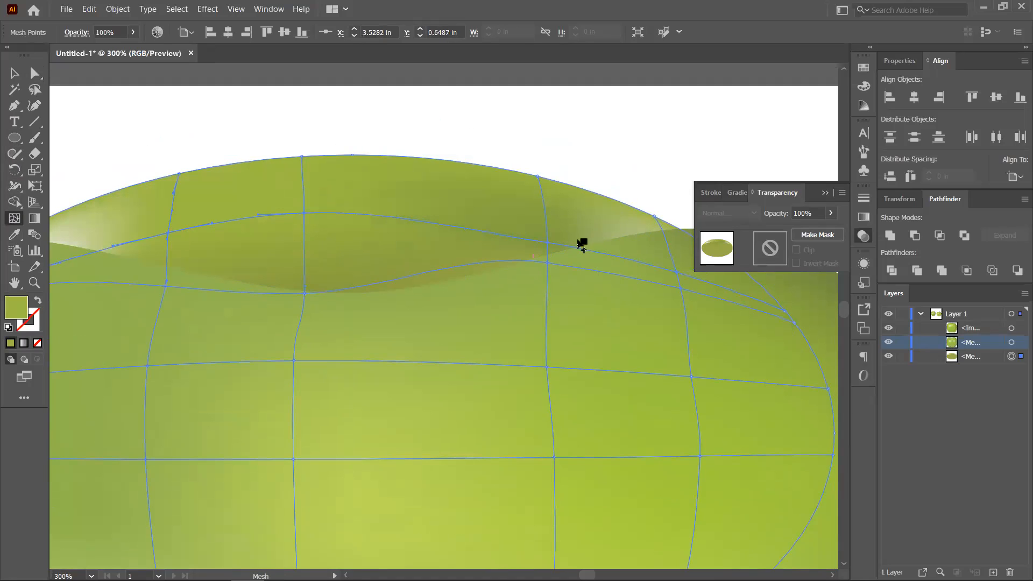
{"action": "left_click", "coordinate": [480, 230]}
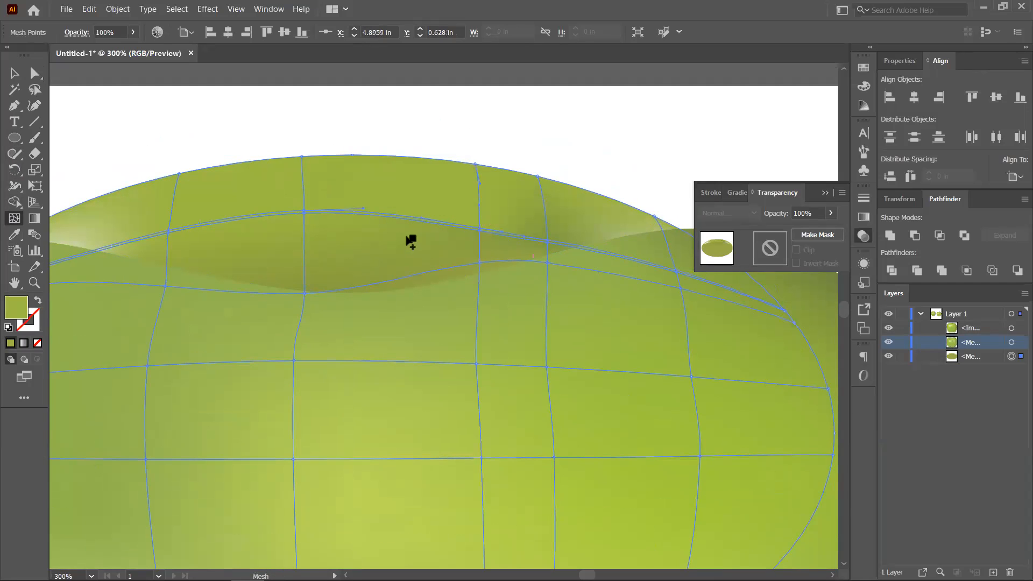
{"action": "key", "text": "ctrl+z"}
{"action": "left_click", "coordinate": [442, 226]}
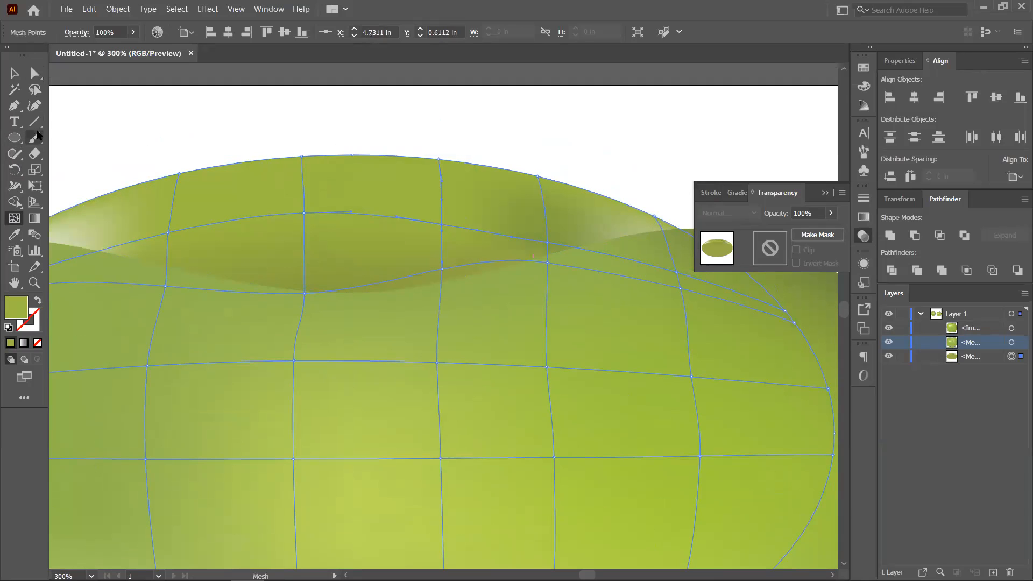
- Recolour one mesh point on each side of the hollow's centre with lighter greens sampled from the photo's hollow beside the stem
{"action": "left_click", "coordinate": [35, 73]}
{"action": "left_click", "coordinate": [168, 233]}
{"action": "scroll", "coordinate": [177, 231], "scroll_direction": "down", "scroll_amount": 2}
{"action": "left_click_drag", "start_coordinate": [496, 302], "coordinate": [487, 325]}
{"action": "scroll", "coordinate": [504, 294], "scroll_direction": "down", "scroll_amount": 3}
{"action": "left_click_drag", "start_coordinate": [546, 282], "coordinate": [325, 267]}
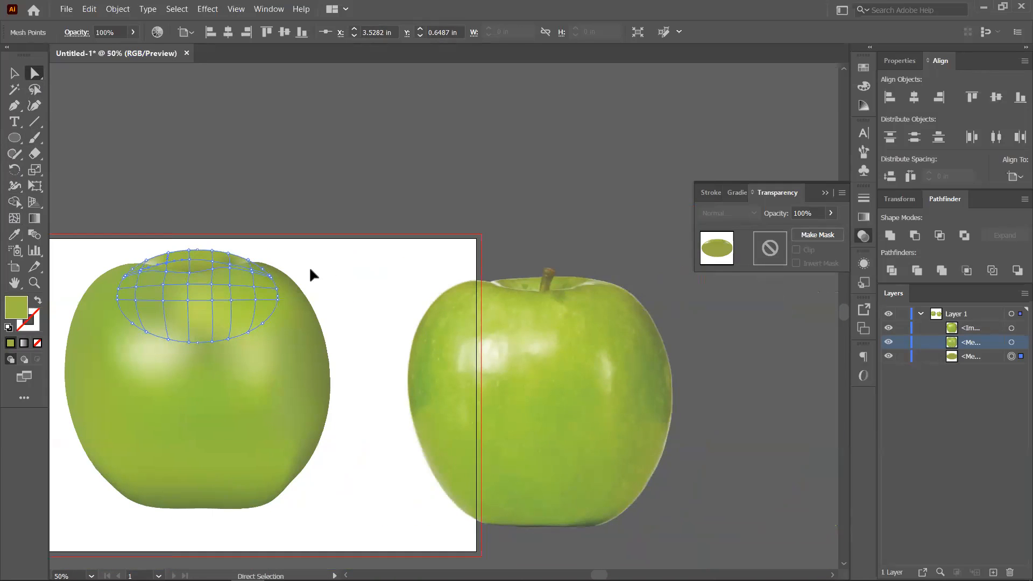
{"action": "left_click", "coordinate": [15, 235]}
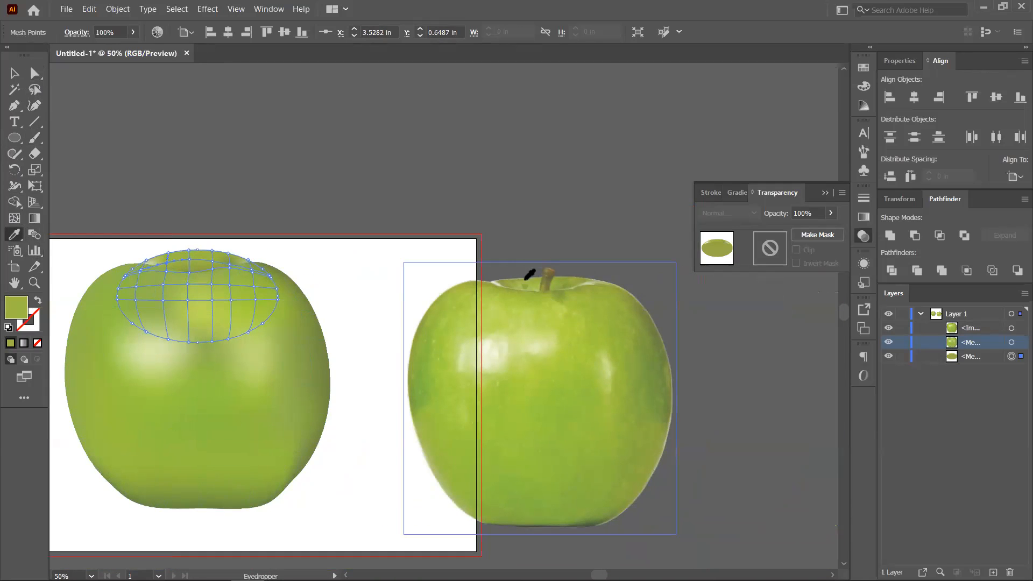
{"action": "left_click", "coordinate": [525, 283]}
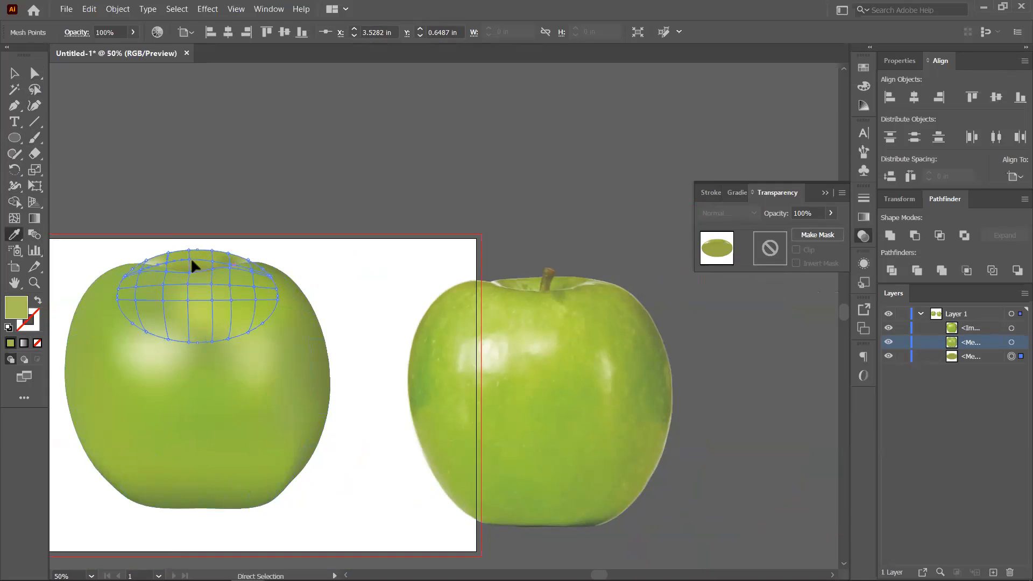
{"action": "left_click", "coordinate": [213, 261], "text": "ctrl"}
{"action": "left_click", "coordinate": [538, 279]}
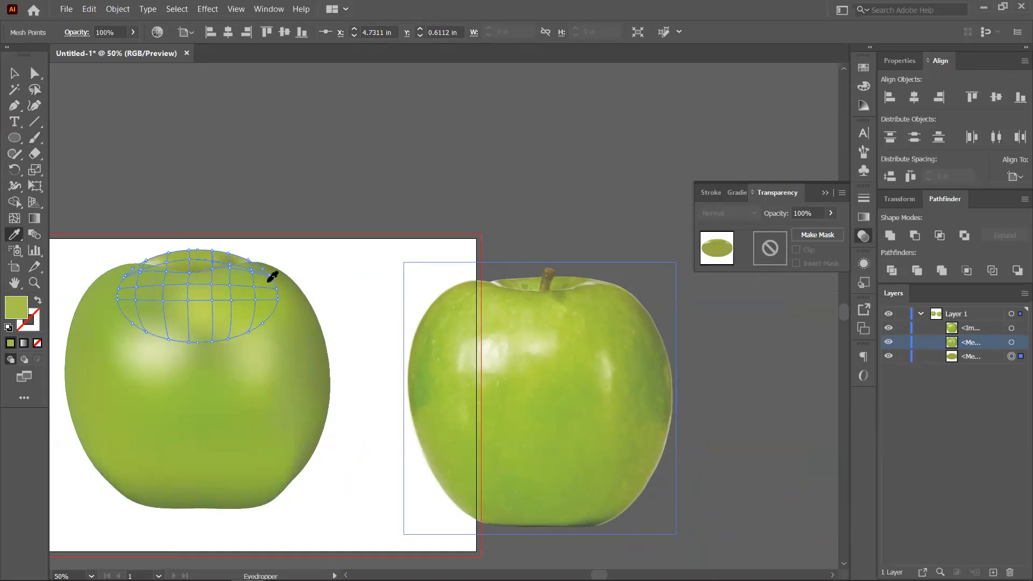
{"action": "left_click", "coordinate": [188, 128], "text": "ctrl"}
- Move the hollow mesh down slightly so less of its rim shows above the apple body
{"action": "scroll", "coordinate": [188, 128], "scroll_direction": "down", "scroll_amount": 2}
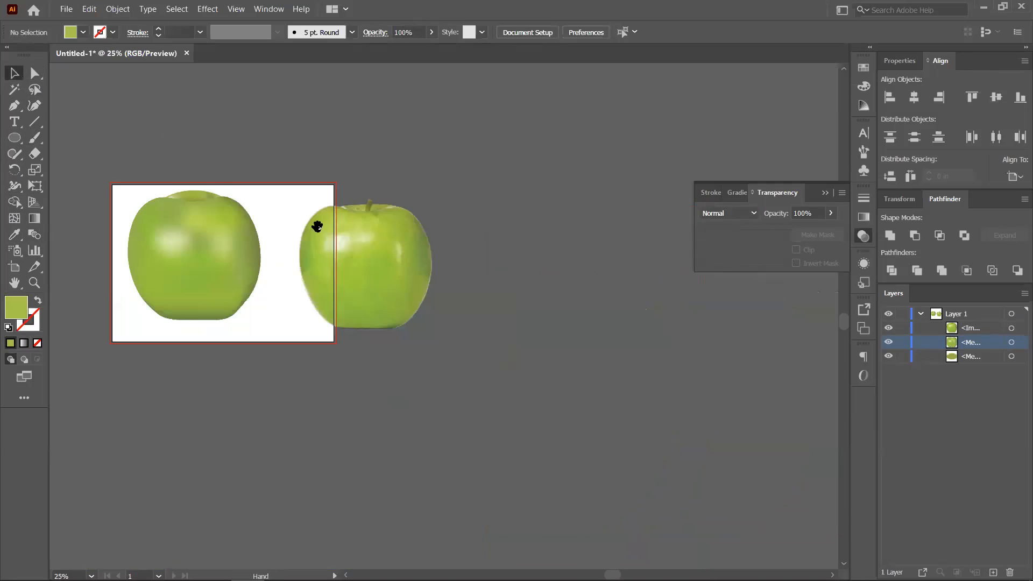
{"action": "left_click_drag", "start_coordinate": [317, 225], "coordinate": [392, 229]}
{"action": "scroll", "coordinate": [193, 209], "scroll_direction": "up", "scroll_amount": 2}
{"action": "left_click", "coordinate": [355, 188]}
{"action": "left_click_drag", "start_coordinate": [346, 173], "coordinate": [345, 182]}
{"action": "scroll", "coordinate": [355, 167], "scroll_direction": "up", "scroll_amount": 2}
{"action": "scroll", "coordinate": [337, 148], "scroll_direction": "down", "scroll_amount": 2}
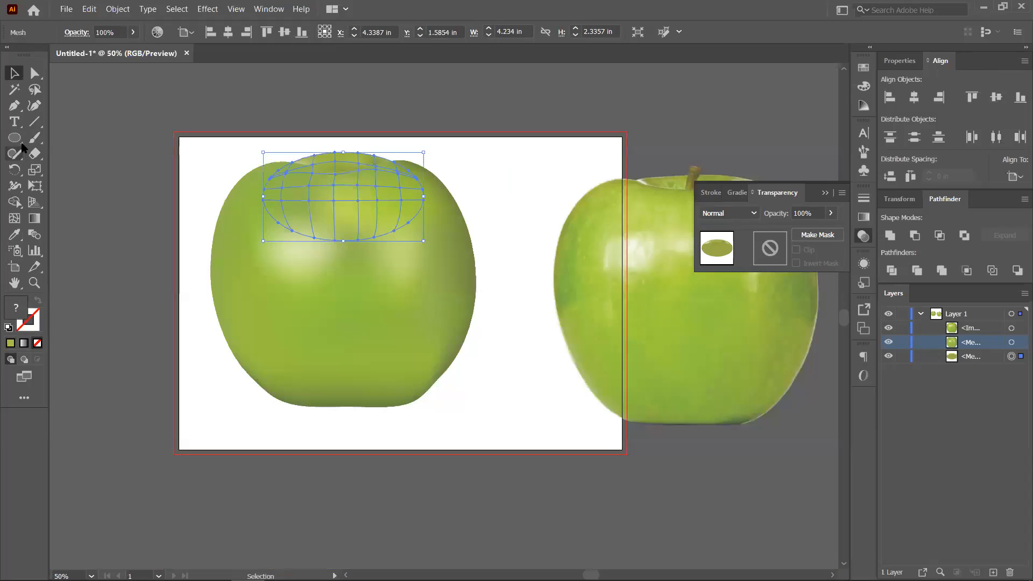
{"action": "left_click_drag", "start_coordinate": [539, 213], "coordinate": [470, 247]}
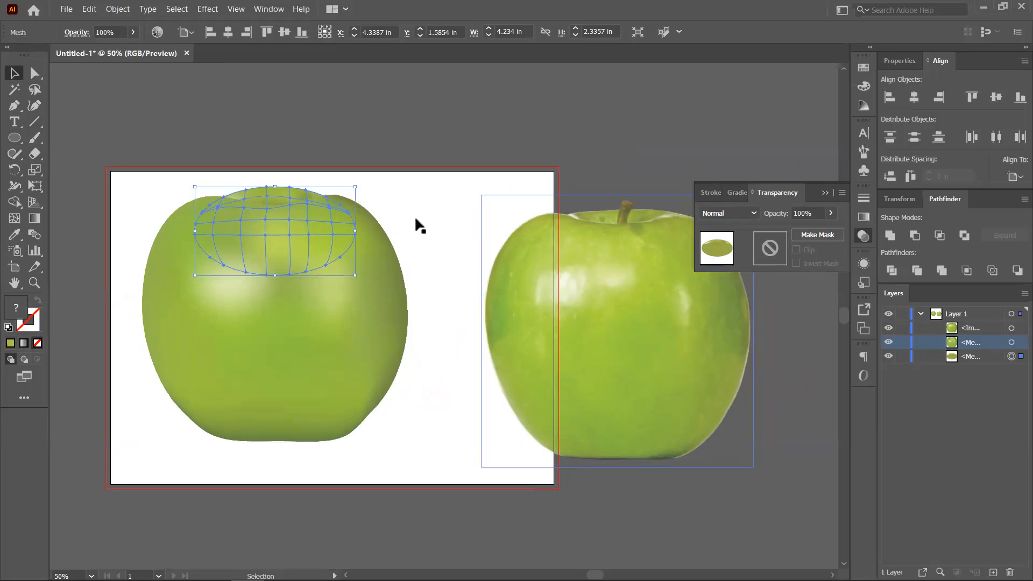
{"action": "left_click", "coordinate": [12, 107]}
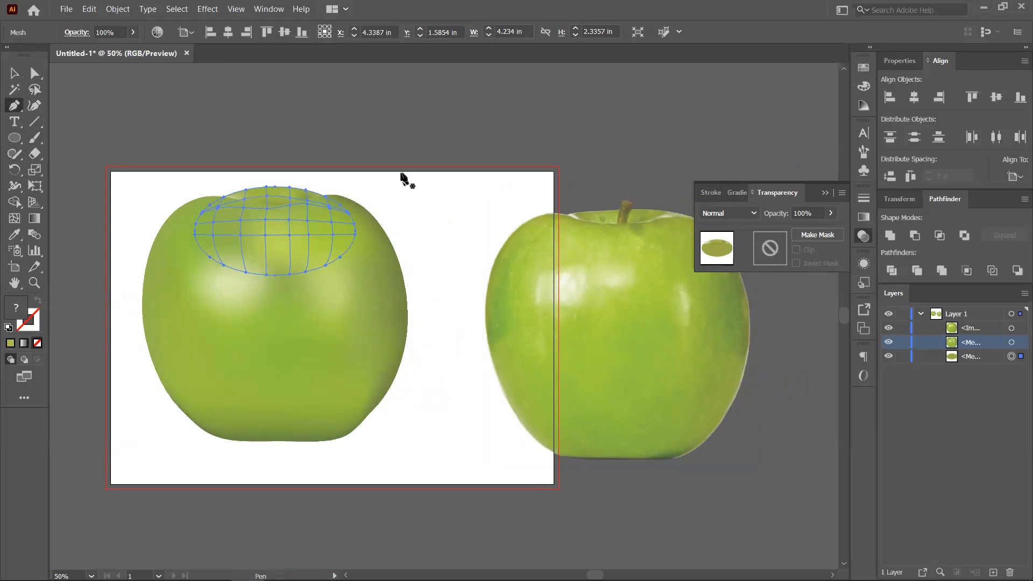
{"action": "left_click", "coordinate": [35, 138]}
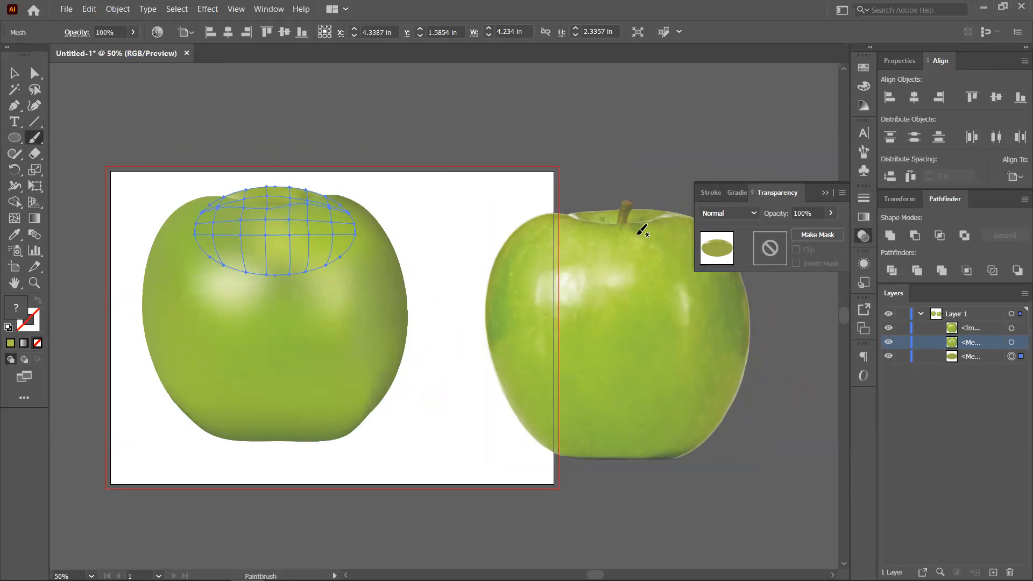
{"action": "scroll", "coordinate": [642, 231], "scroll_direction": "up", "scroll_amount": 2}
{"action": "left_click_drag", "start_coordinate": [604, 192], "coordinate": [609, 164]}
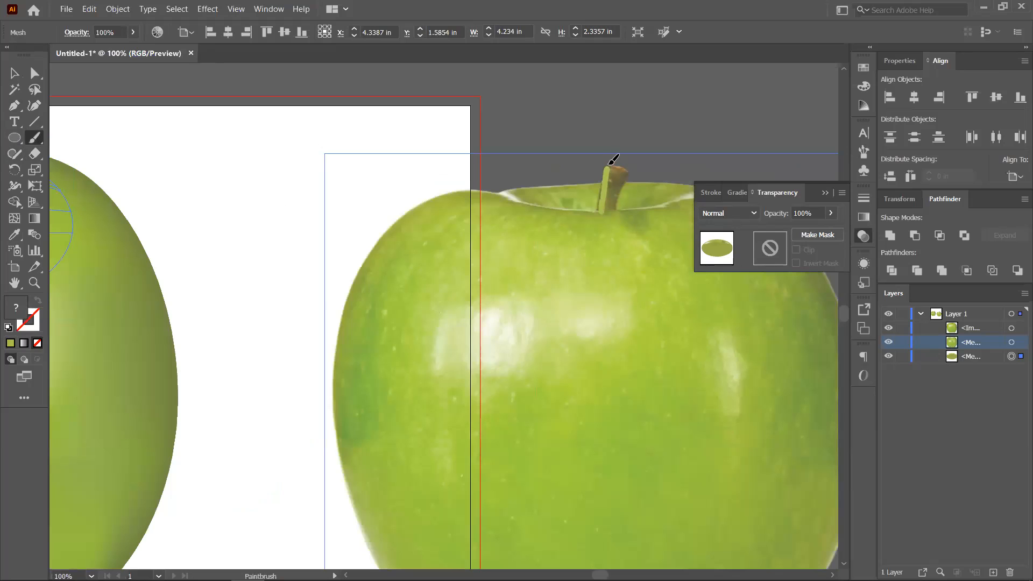
{"action": "left_click_drag", "start_coordinate": [621, 207], "coordinate": [613, 166]}
{"action": "key", "text": "ctrl+z"}
{"action": "key", "text": "ctrl+z"}
{"action": "scroll", "coordinate": [231, 246], "scroll_direction": "down", "scroll_amount": 2}
{"action": "mouse_move", "coordinate": [239, 250]}
{"action": "left_mouse_down"}
{"action": "mouse_move", "coordinate": [454, 254]}
{"action": "mouse_move", "coordinate": [529, 239]}
{"action": "left_mouse_up"}
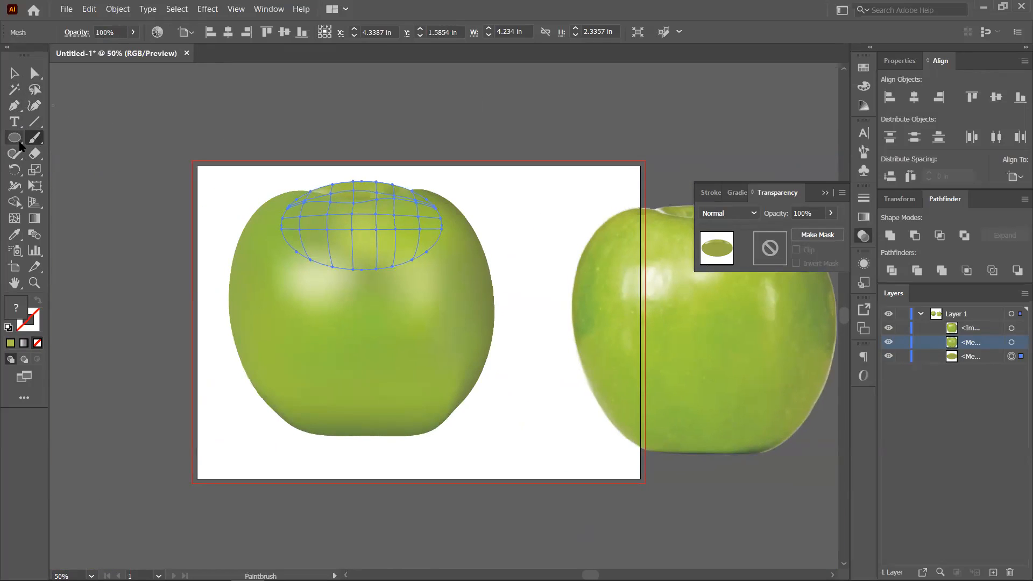
{"action": "left_click", "coordinate": [34, 121]}
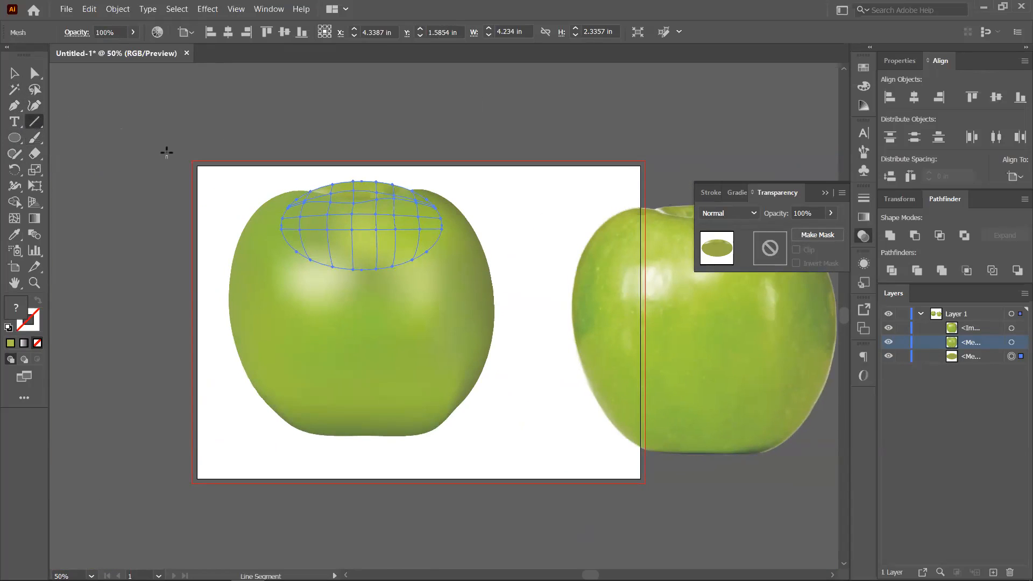
{"action": "scroll", "coordinate": [247, 164], "scroll_direction": "up", "scroll_amount": 1}
{"action": "key", "text": "space"}
{"action": "left_click_drag", "start_coordinate": [418, 255], "coordinate": [418, 268]}
{"action": "left_click_drag", "start_coordinate": [557, 152], "coordinate": [562, 95]}
{"action": "key", "text": "ctrl+z"}
- Draw a short, curved open path for the stem above the artboard with the Pen tool and select it
{"action": "key", "text": "p"}
{"action": "left_click", "coordinate": [528, 151]}
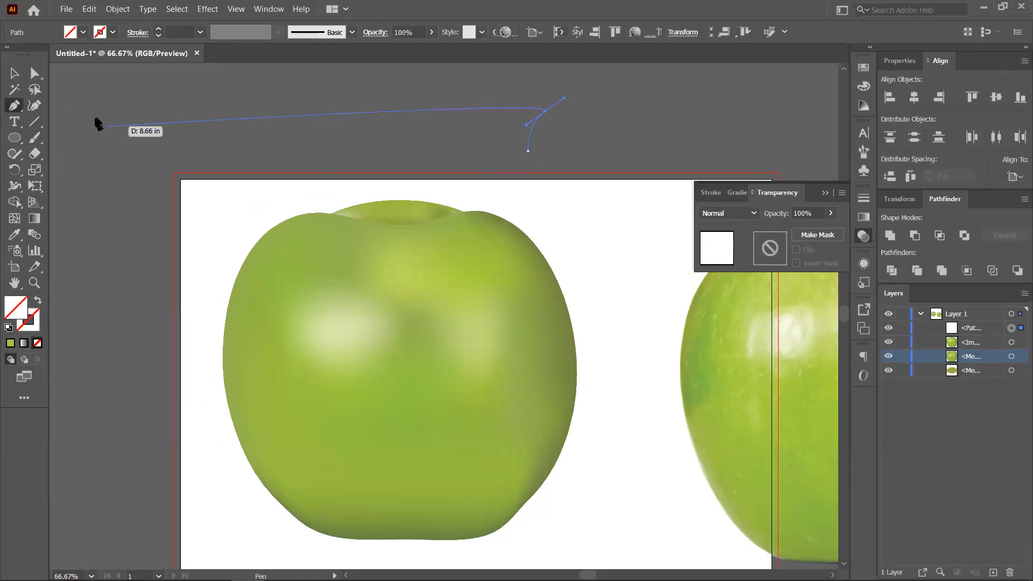
{"action": "left_click", "coordinate": [15, 76]}
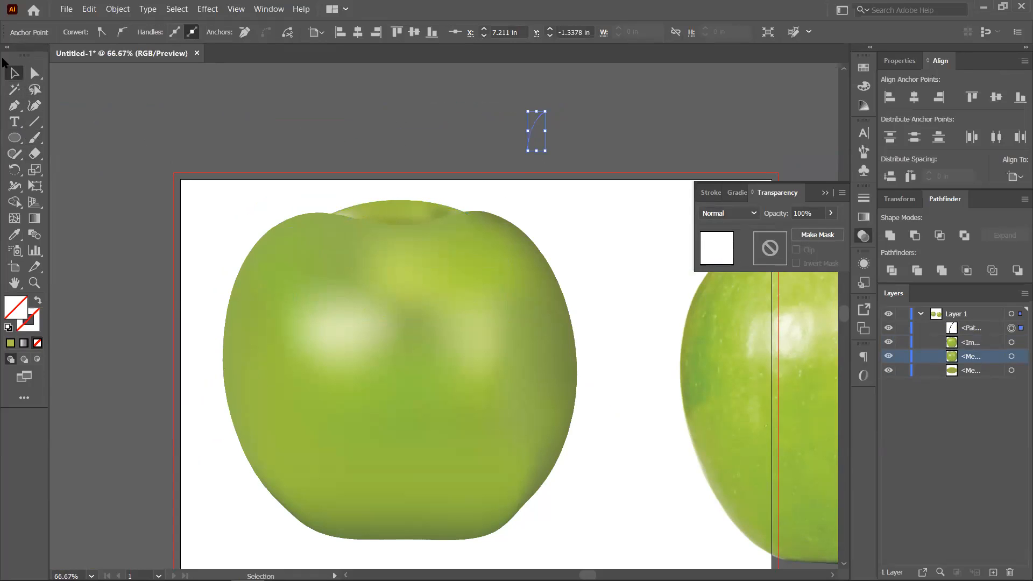
{"action": "left_click", "coordinate": [163, 112]}
{"action": "left_click", "coordinate": [528, 128]}
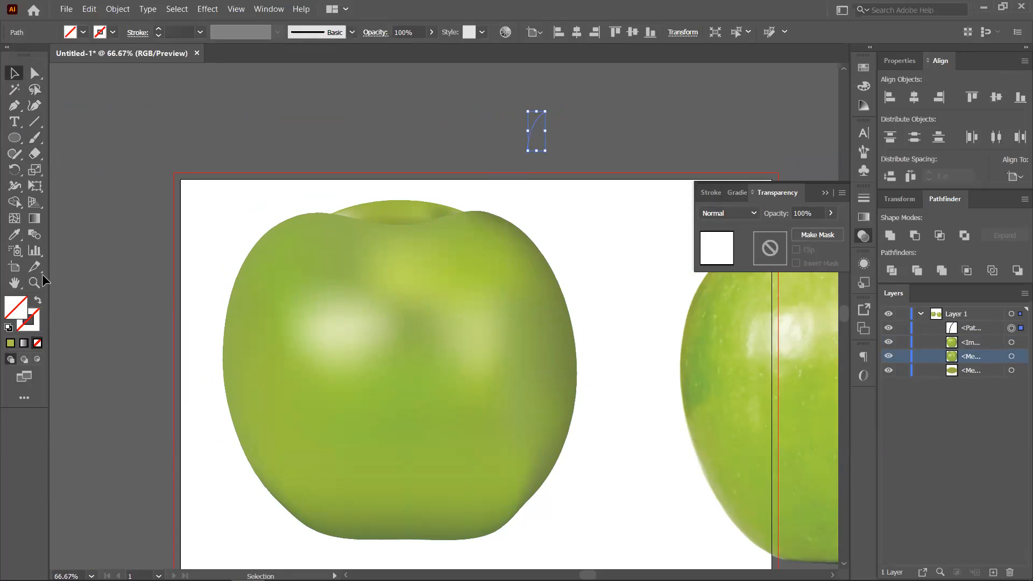
- Give the stem path a light green 19 pt stroke with round caps and enlarge the curve slightly
{"action": "left_click", "coordinate": [10, 343]}
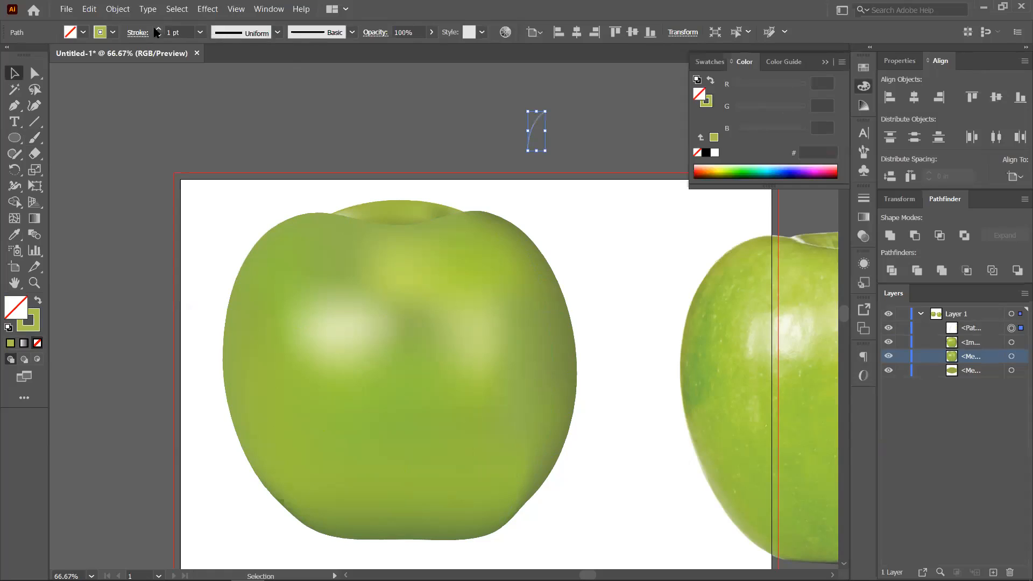
{"action": "left_click", "coordinate": [158, 31]}
{"action": "left_click", "coordinate": [159, 30]}
{"action": "left_click_drag", "start_coordinate": [550, 109], "coordinate": [566, 99]}
{"action": "left_click", "coordinate": [863, 198]}
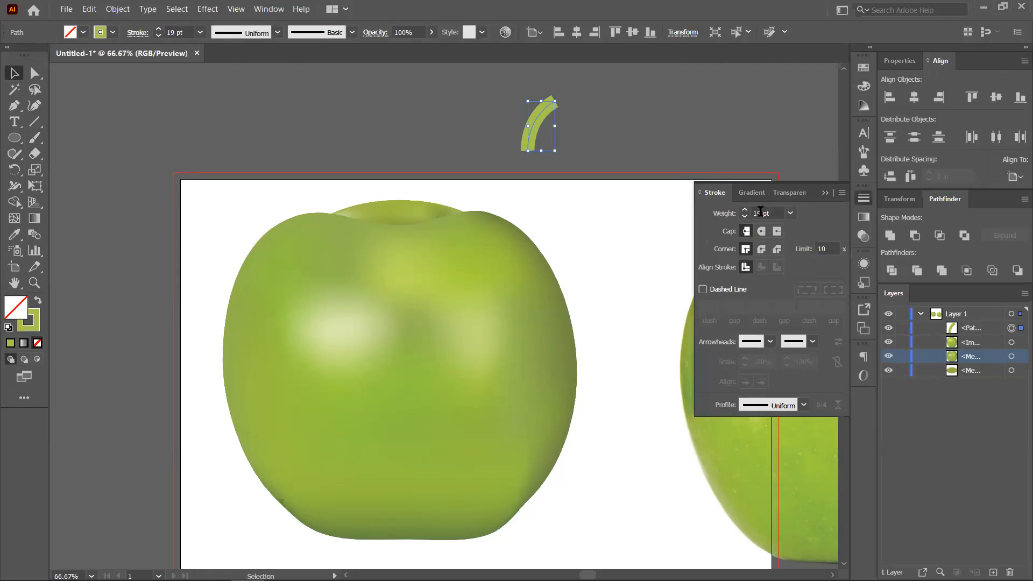
{"action": "left_click", "coordinate": [761, 231]}
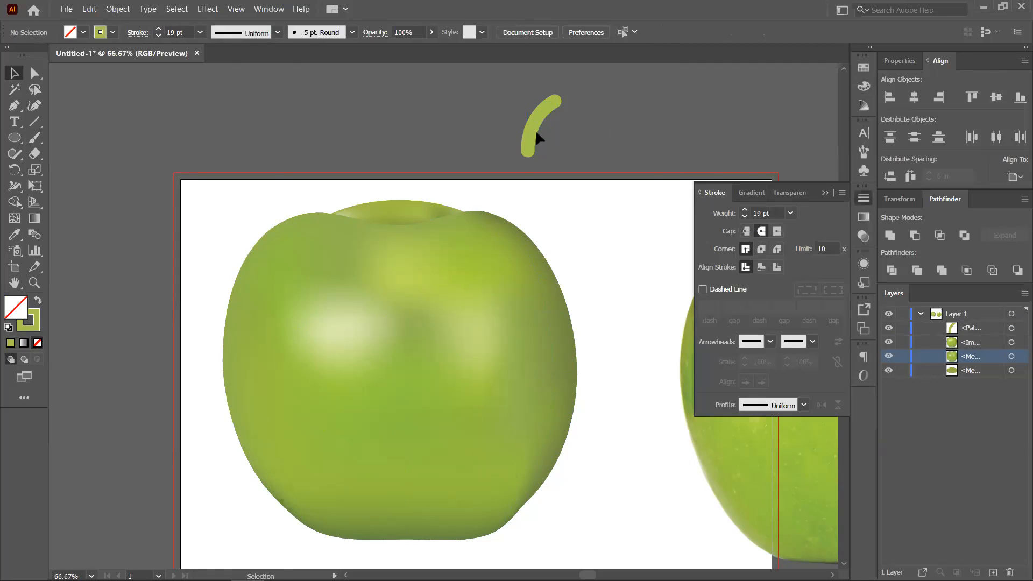
- Sample the brownish green of the photo's stem (#757D3F) onto the stem path and make it the stroke colour with no fill
{"action": "scroll", "coordinate": [595, 199], "scroll_direction": "down", "scroll_amount": 3}
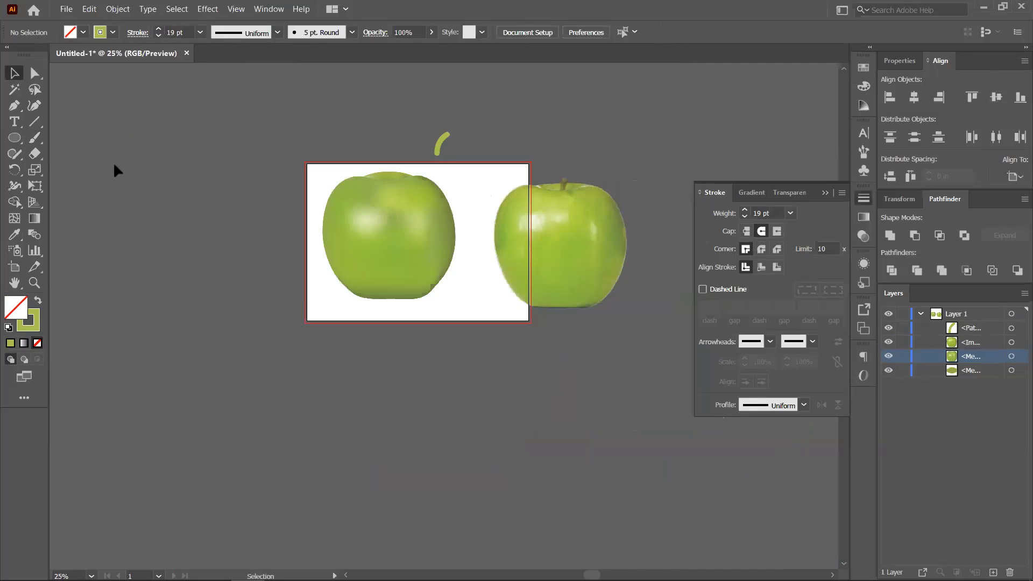
{"action": "left_click", "coordinate": [28, 320]}
{"action": "left_click", "coordinate": [14, 237]}
{"action": "scroll", "coordinate": [560, 177], "scroll_direction": "up", "scroll_amount": 4}
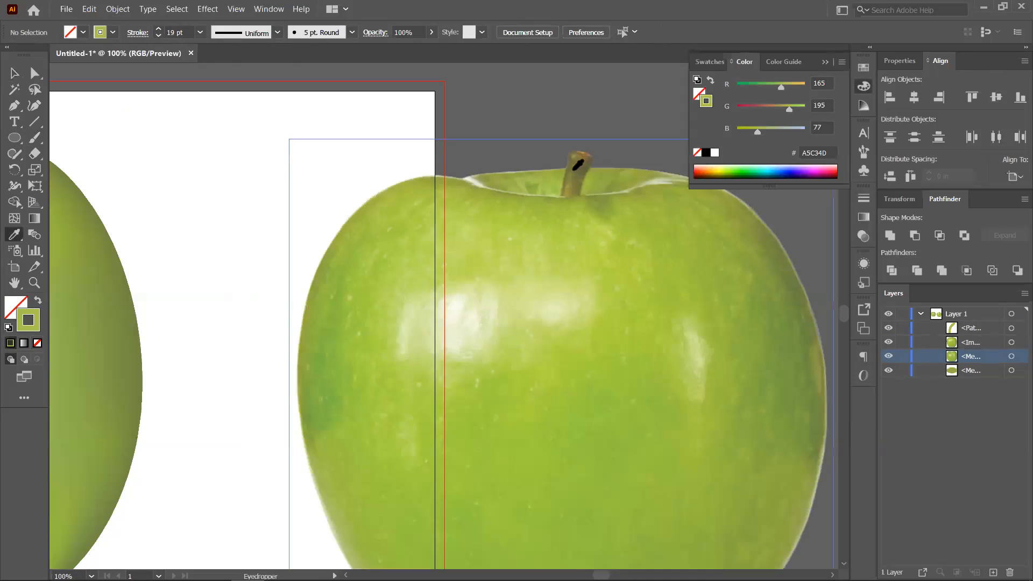
{"action": "scroll", "coordinate": [577, 164], "scroll_direction": "down", "scroll_amount": 2}
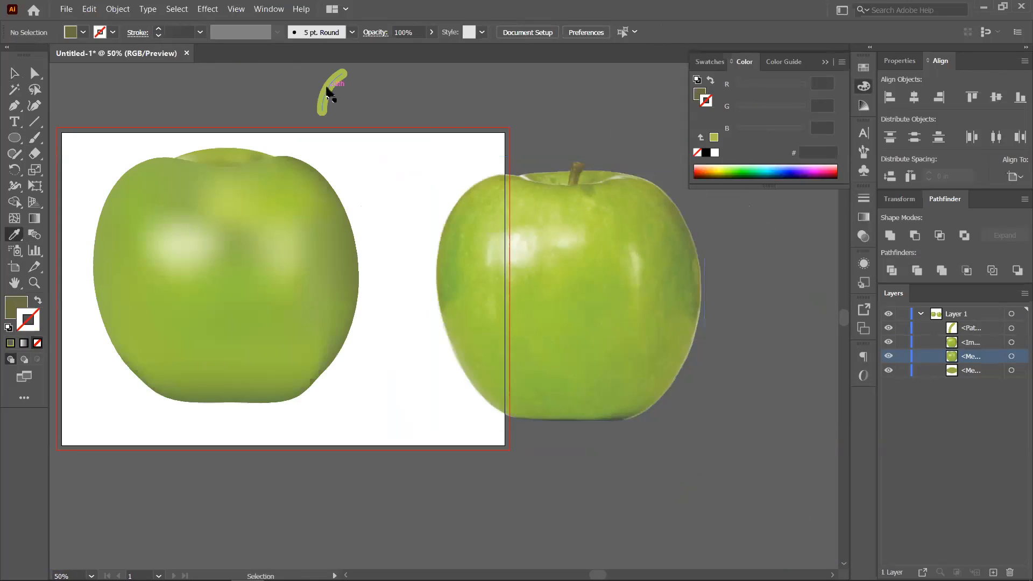
{"action": "left_click", "coordinate": [335, 86], "text": "ctrl"}
{"action": "left_click", "coordinate": [574, 173]}
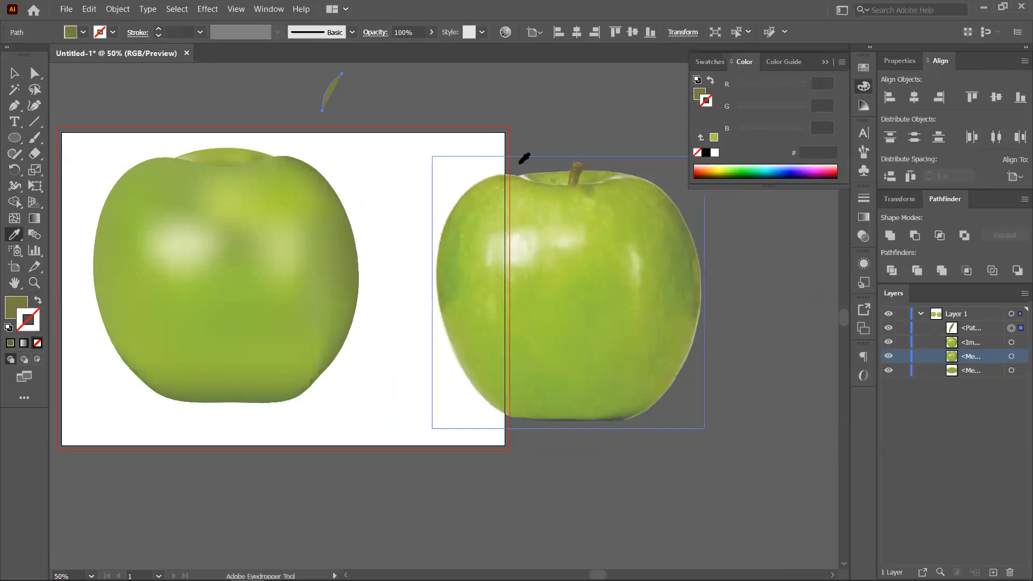
{"action": "left_click", "coordinate": [38, 300]}
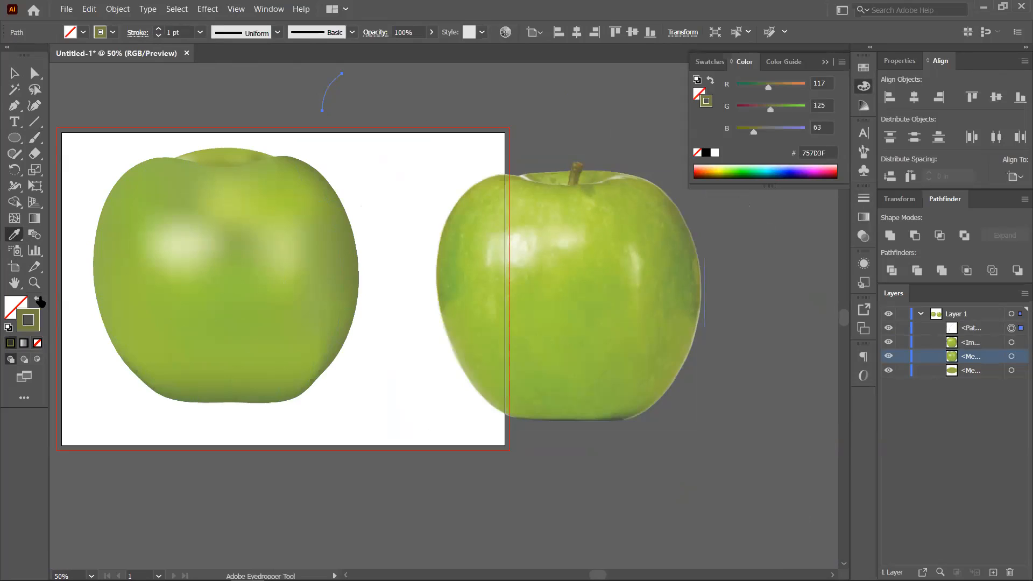
- Set the stem path's stroke weight to 19 pt and its ends to round caps
{"action": "left_click", "coordinate": [158, 29]}
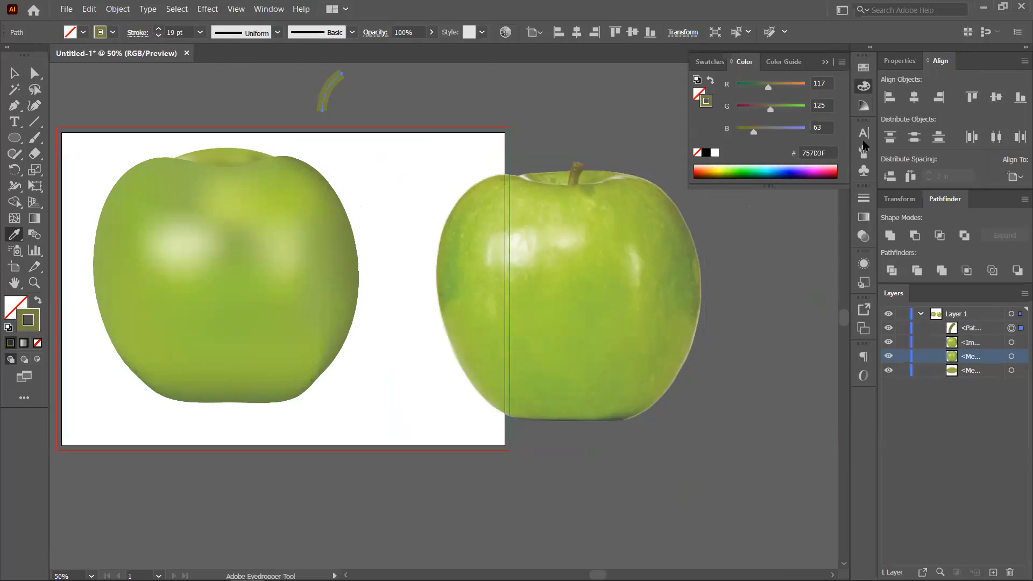
{"action": "left_click", "coordinate": [863, 198]}
{"action": "left_click", "coordinate": [762, 231]}
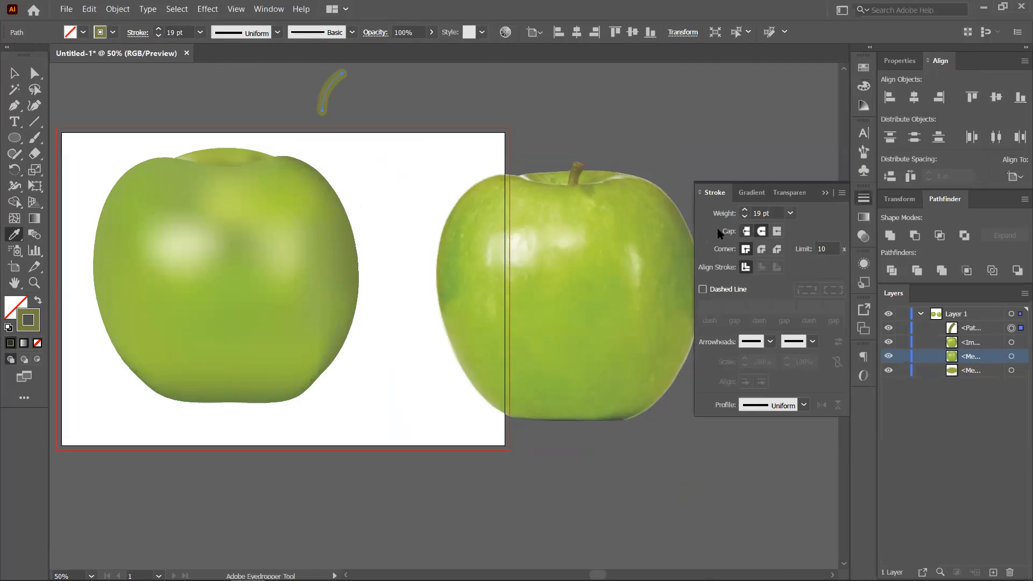
- Expand the stem's stroke into a filled shape and deselect it
{"action": "left_click", "coordinate": [16, 76]}
{"action": "scroll", "coordinate": [118, 80], "scroll_direction": "right", "scroll_amount": 1}
{"action": "left_click_drag", "start_coordinate": [207, 116], "coordinate": [346, 147]}
{"action": "left_click", "coordinate": [128, 11]}
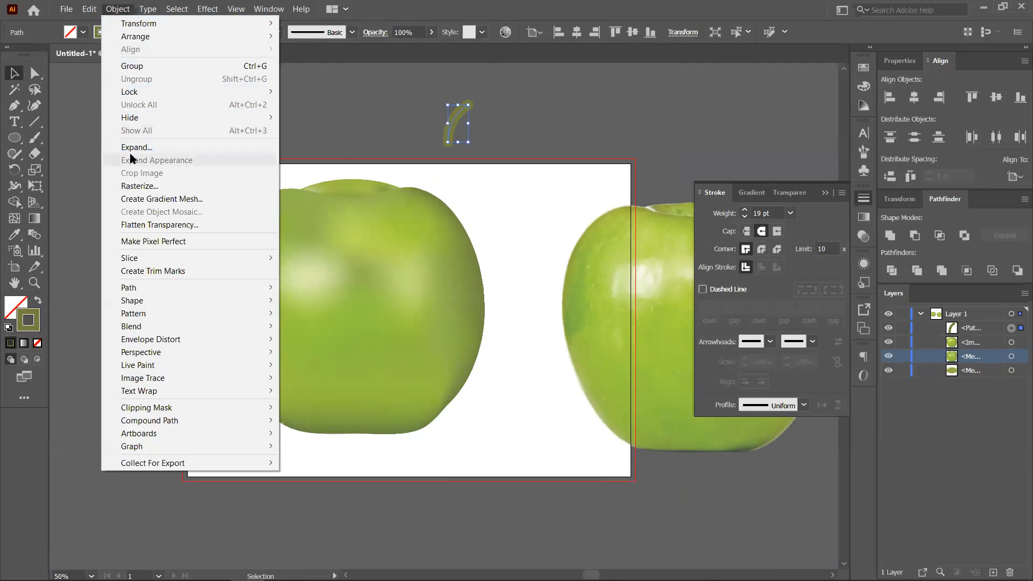
{"action": "left_click", "coordinate": [91, 145]}
{"action": "left_click", "coordinate": [643, 363]}
{"action": "left_click", "coordinate": [541, 101]}
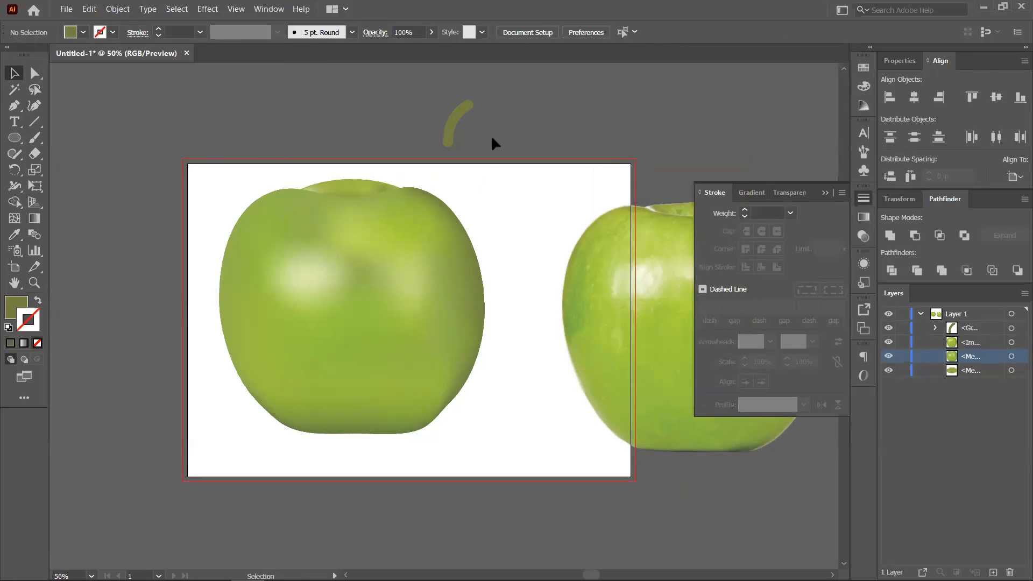
- Place the stem in the hollow at the top of the drawn apple and send it backward between the apple body and hollow mesh
{"action": "left_click", "coordinate": [464, 140]}
{"action": "left_click_drag", "start_coordinate": [453, 125], "coordinate": [354, 181]}
{"action": "key", "text": "ctrl"}
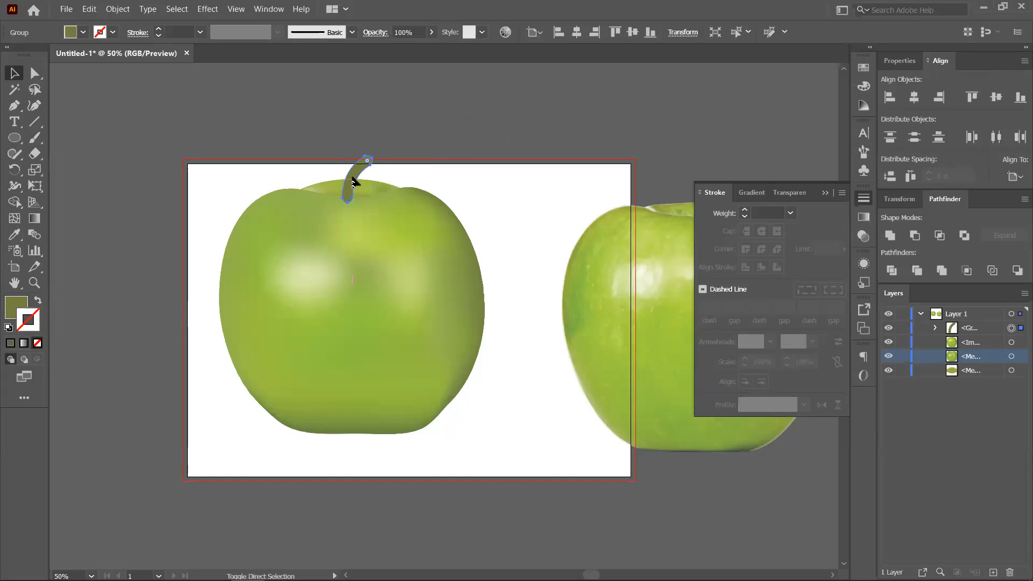
{"action": "key", "text": "ctrl+["}
{"action": "key", "text": "ctrl+["}
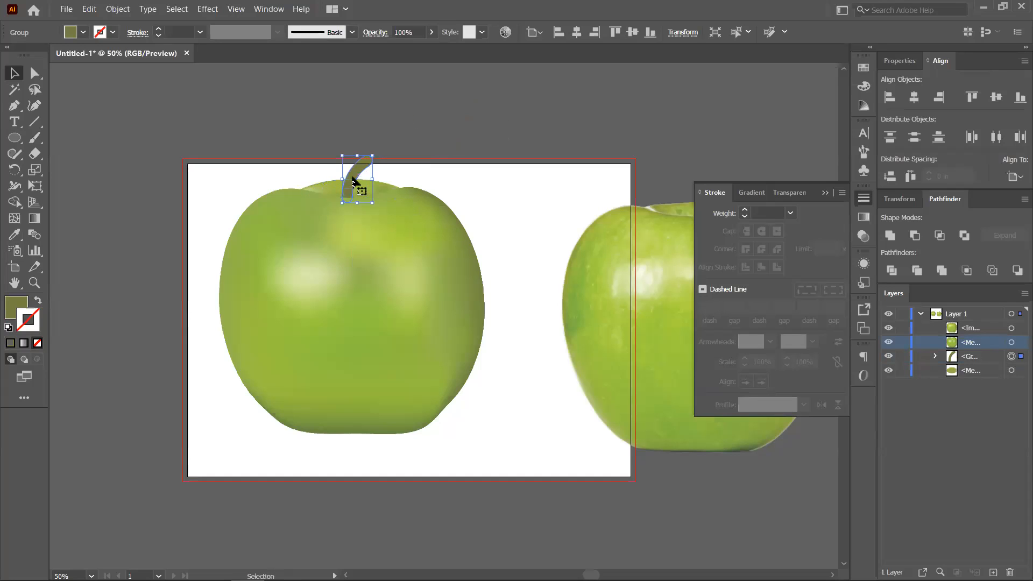
{"action": "left_click", "coordinate": [520, 77]}
- Move the apple body, hollow and stem together to about X 4.09 in, Y 4.13 in on the artboard and group them
{"action": "scroll", "coordinate": [524, 144], "scroll_direction": "down", "scroll_amount": 2}
{"action": "left_click_drag", "start_coordinate": [515, 202], "coordinate": [462, 206]}
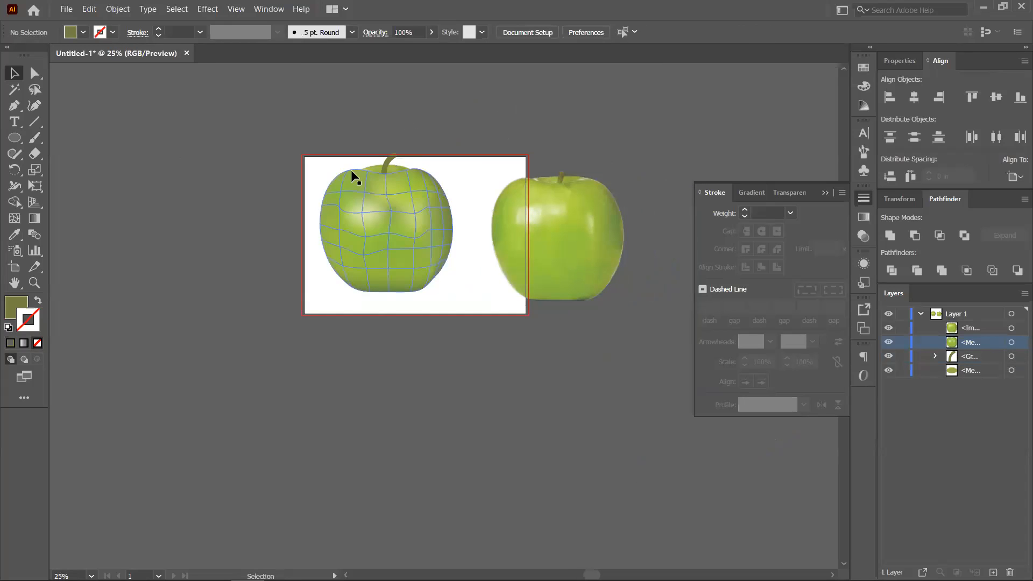
{"action": "left_click_drag", "start_coordinate": [343, 163], "coordinate": [455, 235]}
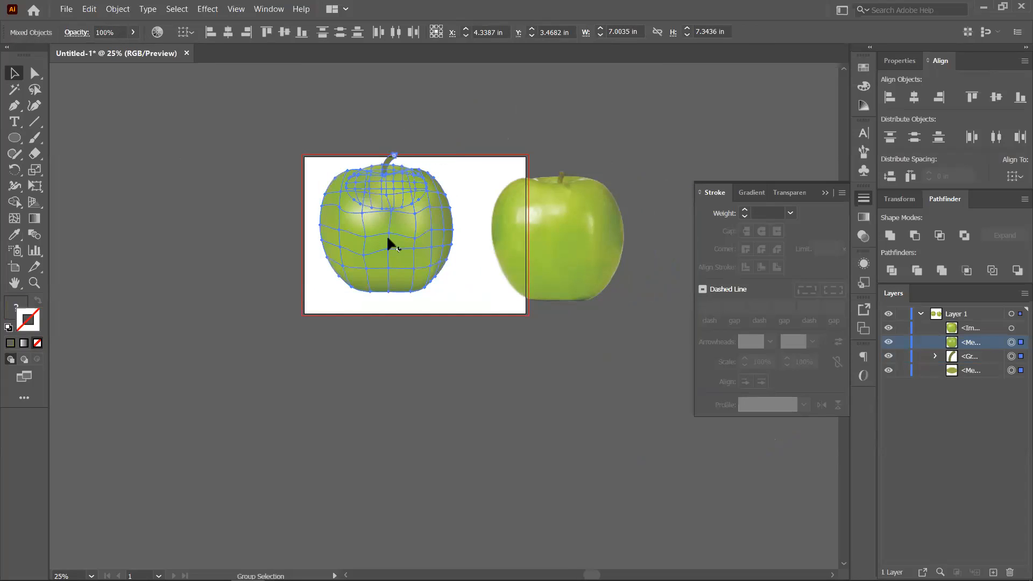
{"action": "mouse_move", "coordinate": [389, 232]}
{"action": "left_mouse_down"}
{"action": "mouse_move", "coordinate": [388, 258]}
{"action": "mouse_move", "coordinate": [381, 233]}
{"action": "left_mouse_up"}
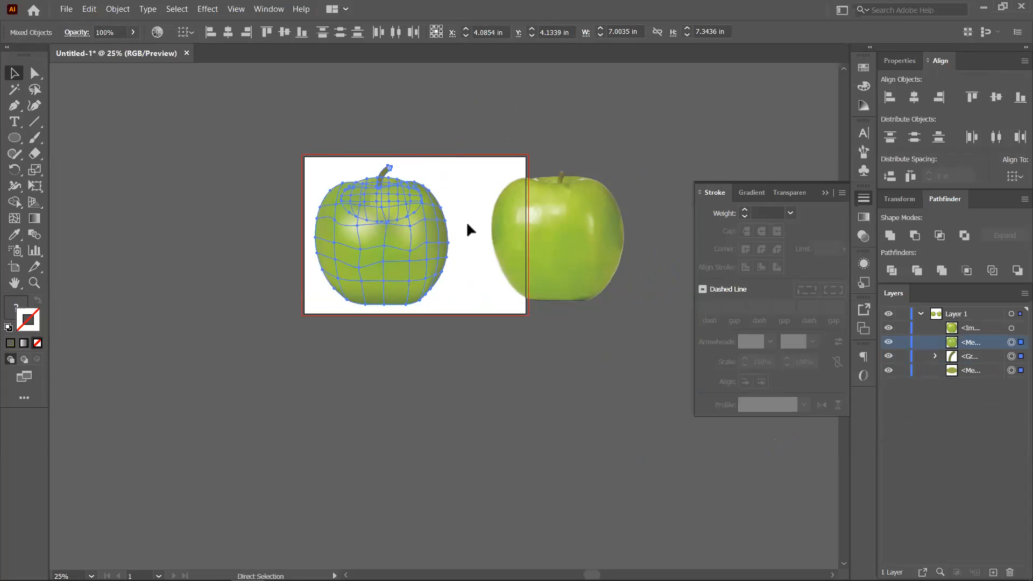
{"action": "key", "text": "ctrl+g"}
{"action": "scroll", "coordinate": [467, 224], "scroll_direction": "down", "scroll_amount": 1}
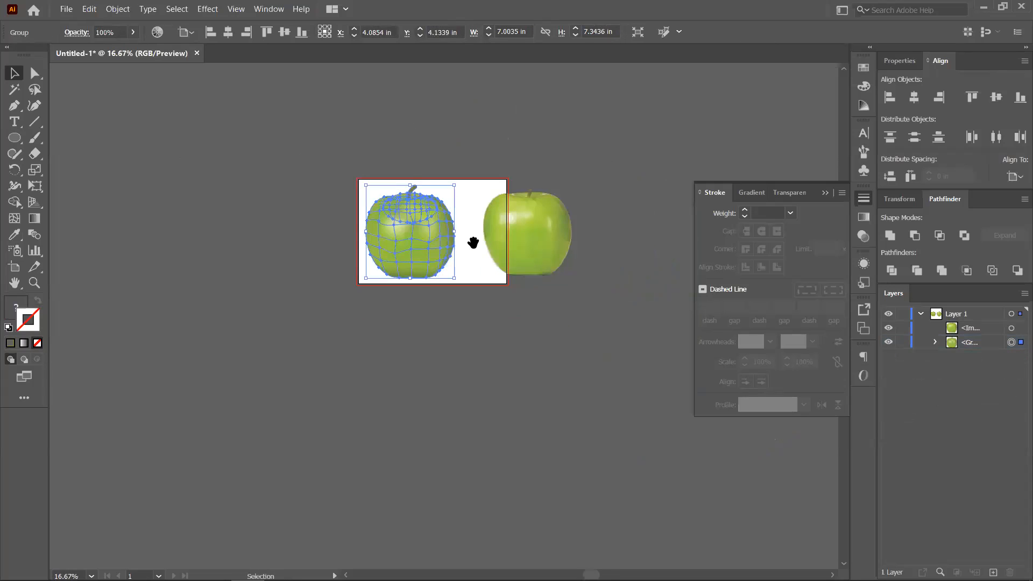
- Move the reference apple photo completely off the artboard, beside the drawn apple for comparison
{"action": "left_click_drag", "start_coordinate": [473, 241], "coordinate": [383, 236]}
{"action": "left_click", "coordinate": [446, 232]}
{"action": "left_click_drag", "start_coordinate": [448, 225], "coordinate": [500, 224]}
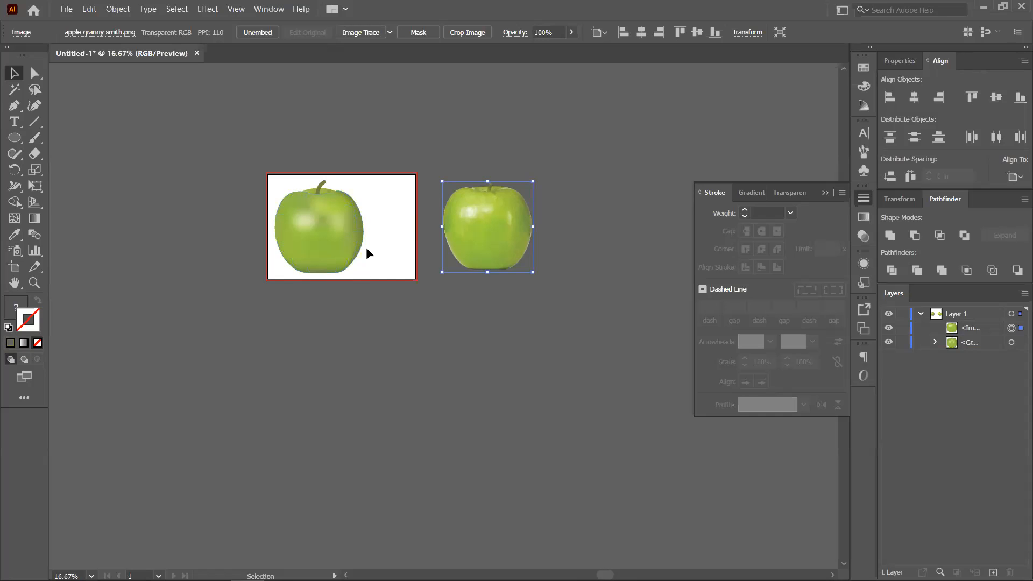
{"action": "scroll", "coordinate": [366, 248], "scroll_direction": "up", "scroll_amount": 1}
{"action": "left_click_drag", "start_coordinate": [369, 222], "coordinate": [380, 249]}
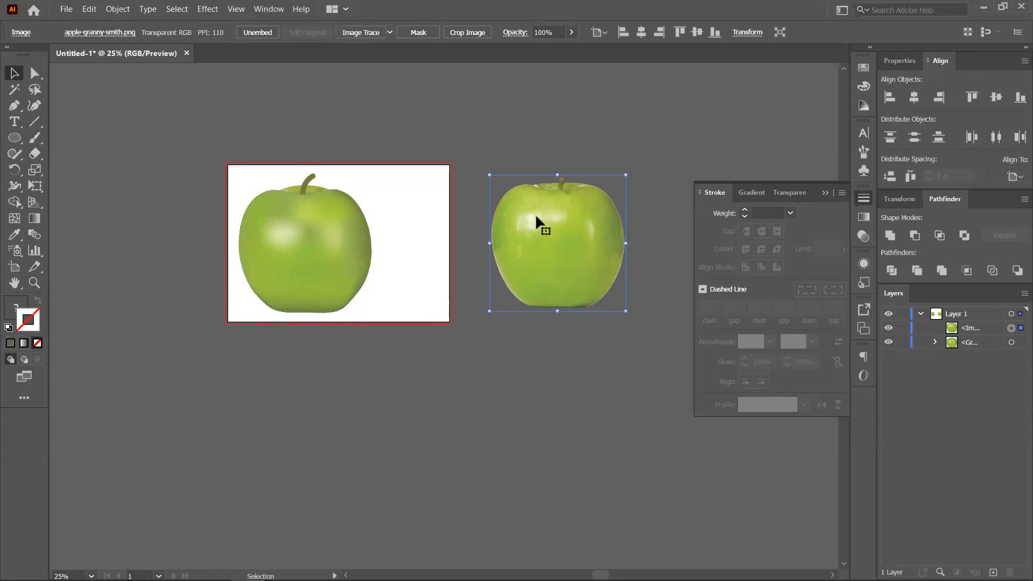
{"action": "scroll", "coordinate": [535, 215], "scroll_direction": "up", "scroll_amount": 2}
{"action": "scroll", "coordinate": [533, 225], "scroll_direction": "down", "scroll_amount": 2}
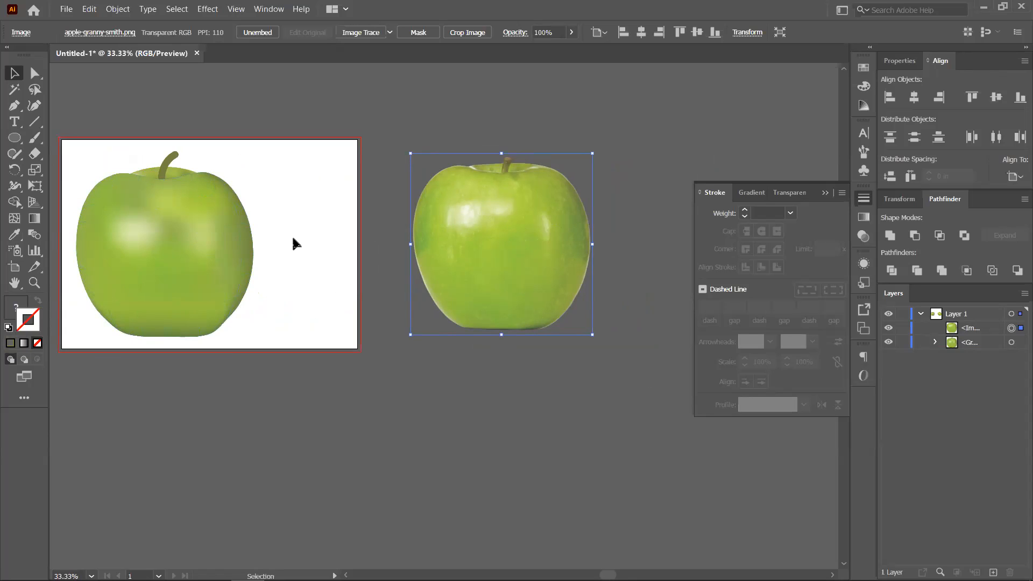
{"action": "scroll", "coordinate": [311, 200], "scroll_direction": "down", "scroll_amount": 1}
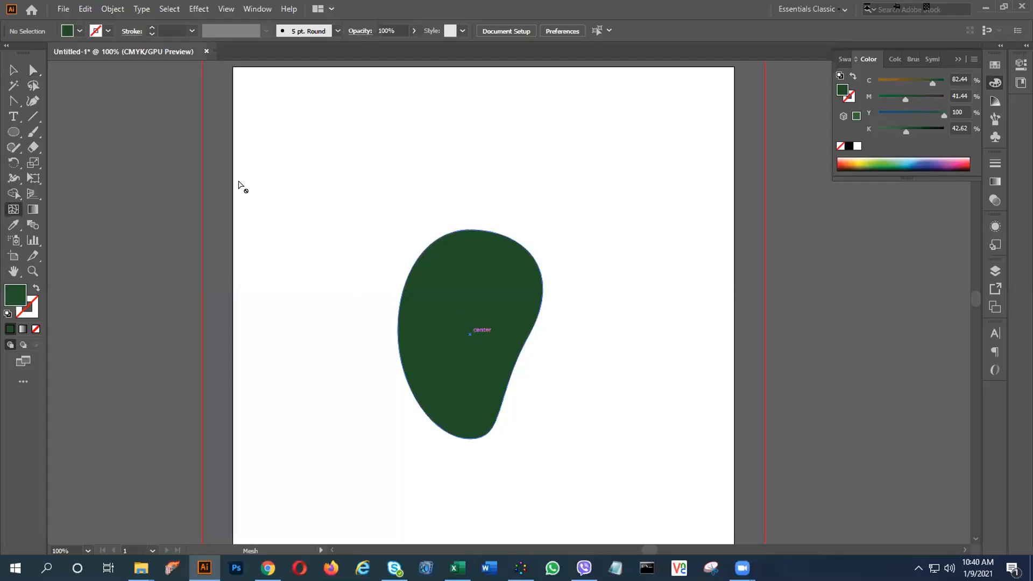
- Start a gradient mesh on the dark green mango shape with a horizontal line across its upper part and three vertical lines
{"action": "left_click", "coordinate": [8, 67]}
{"action": "left_click", "coordinate": [466, 281]}
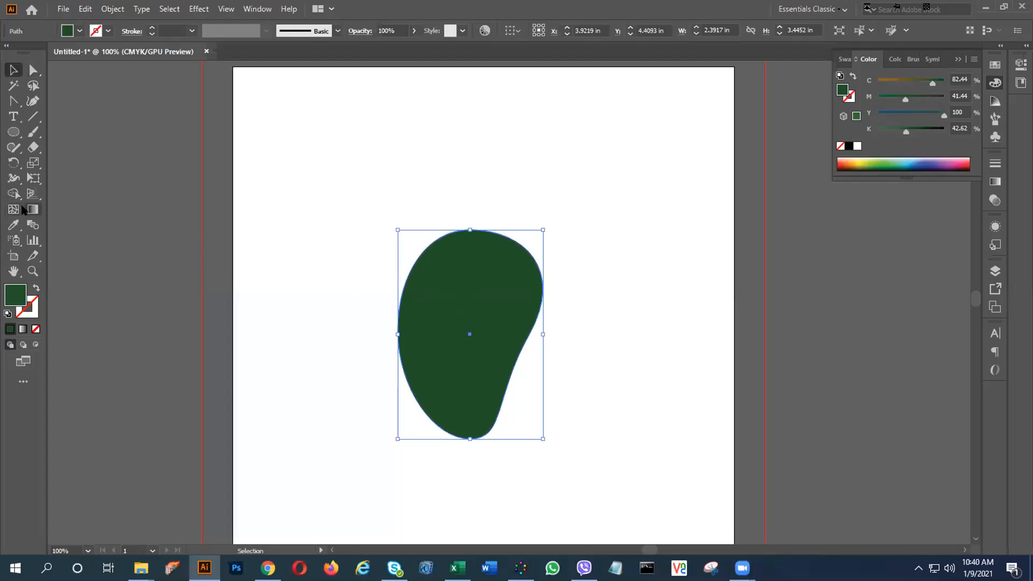
{"action": "left_click", "coordinate": [13, 211]}
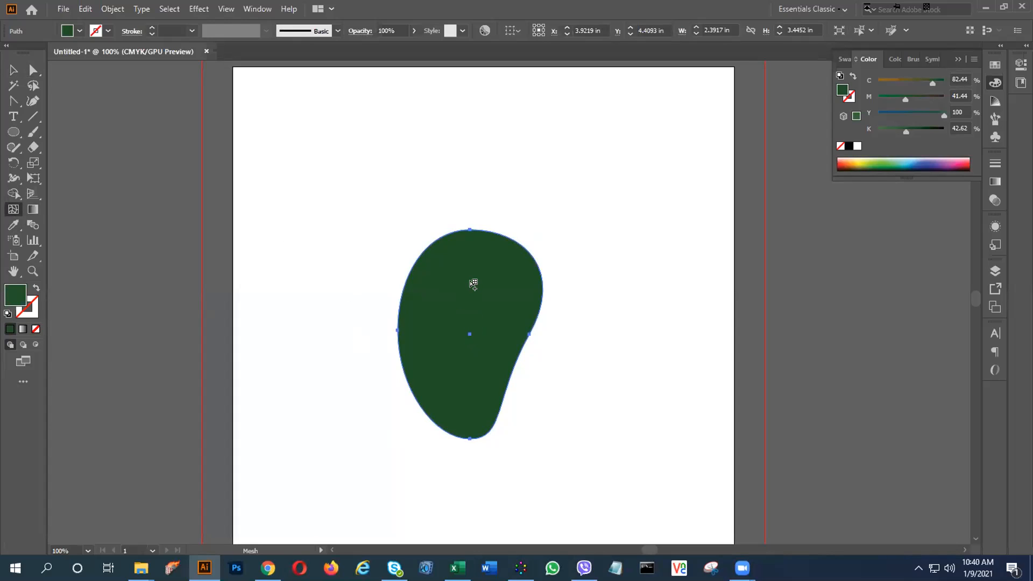
{"action": "left_click", "coordinate": [472, 281]}
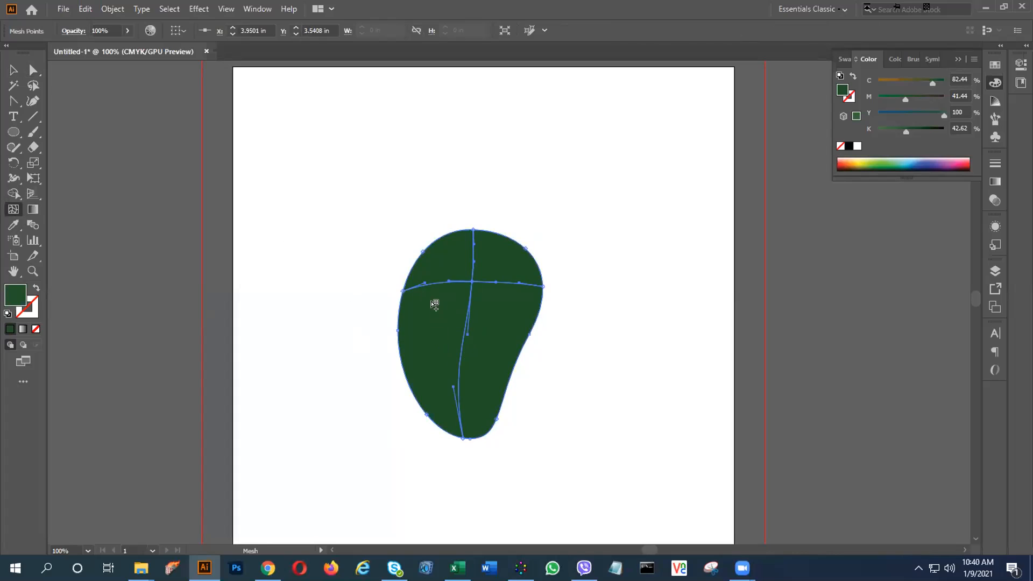
{"action": "left_click", "coordinate": [423, 286]}
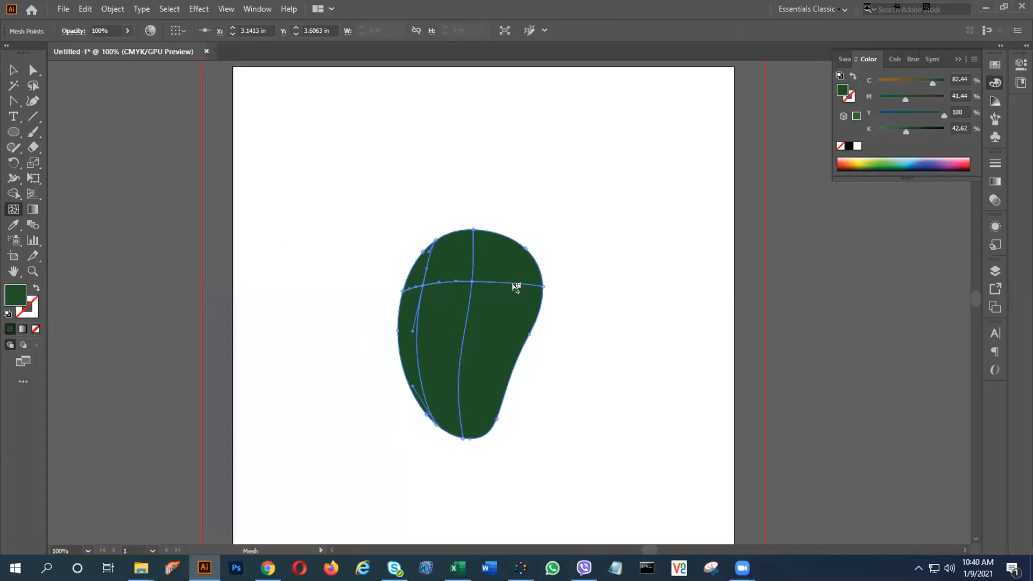
{"action": "left_click", "coordinate": [515, 284]}
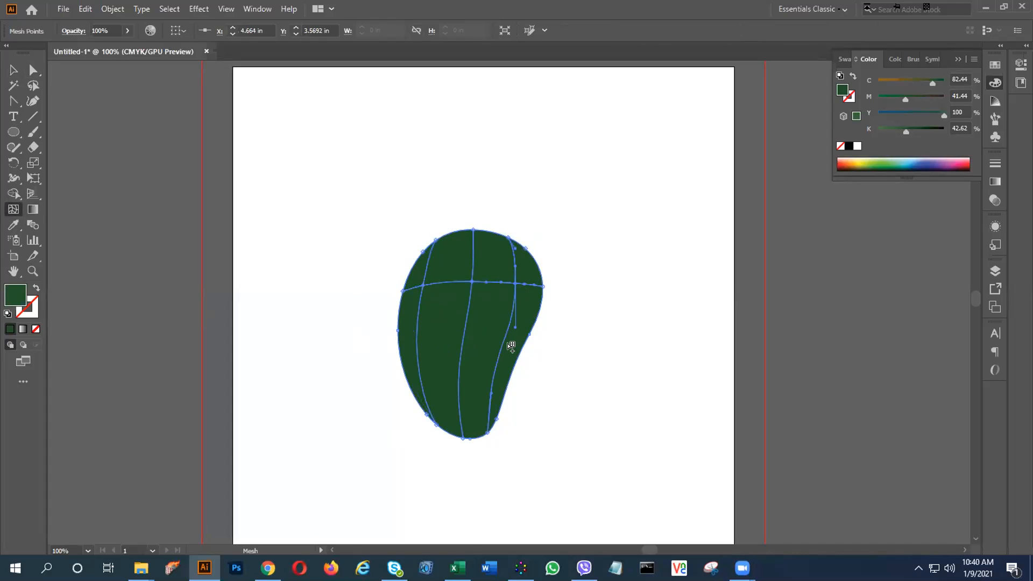
- Add three more horizontal mesh lines to the mango: near its top edge, below its middle and near its bottom tip
{"action": "left_click", "coordinate": [472, 242]}
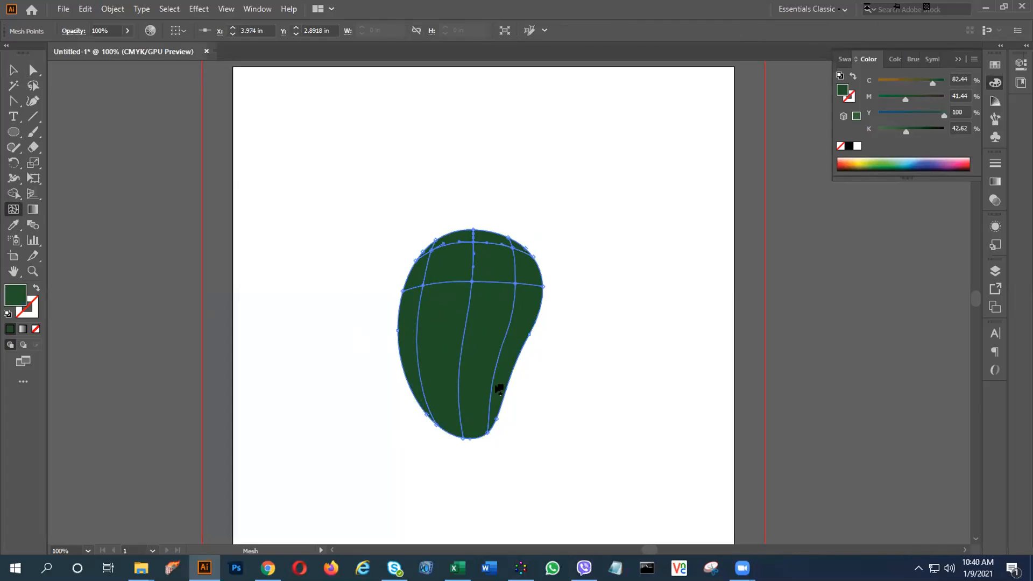
{"action": "left_click", "coordinate": [501, 364]}
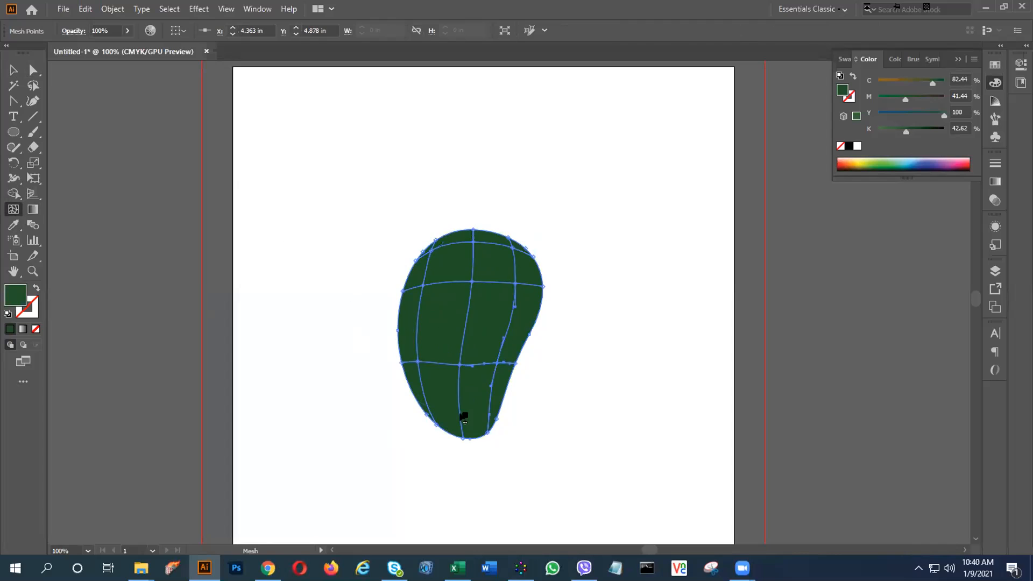
{"action": "key", "text": "v"}
{"action": "key", "text": "u"}
{"action": "left_click", "coordinate": [462, 415]}
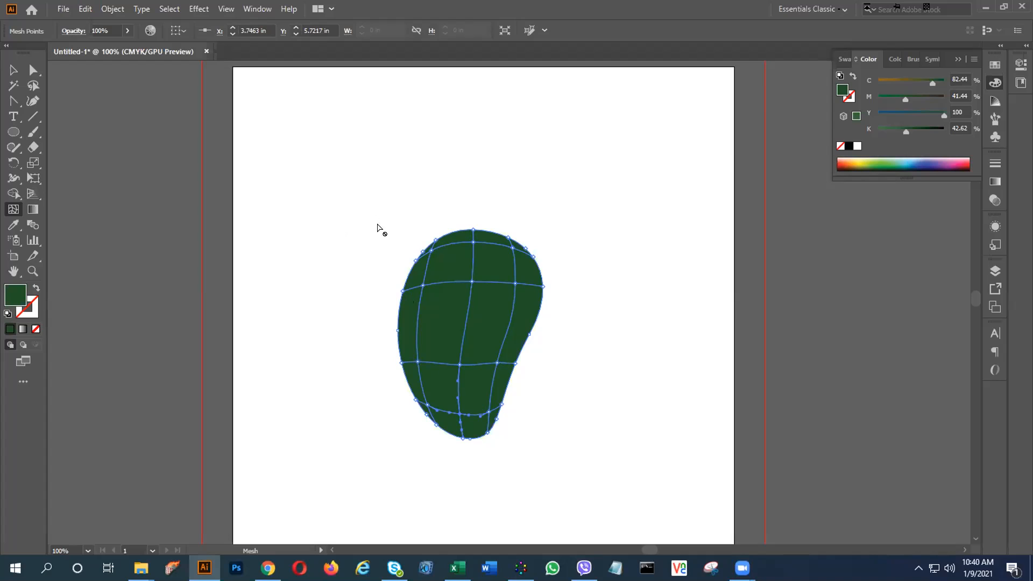
- Select the mesh points along the mango's left edge with the Lasso tool
{"action": "left_click", "coordinate": [30, 72]}
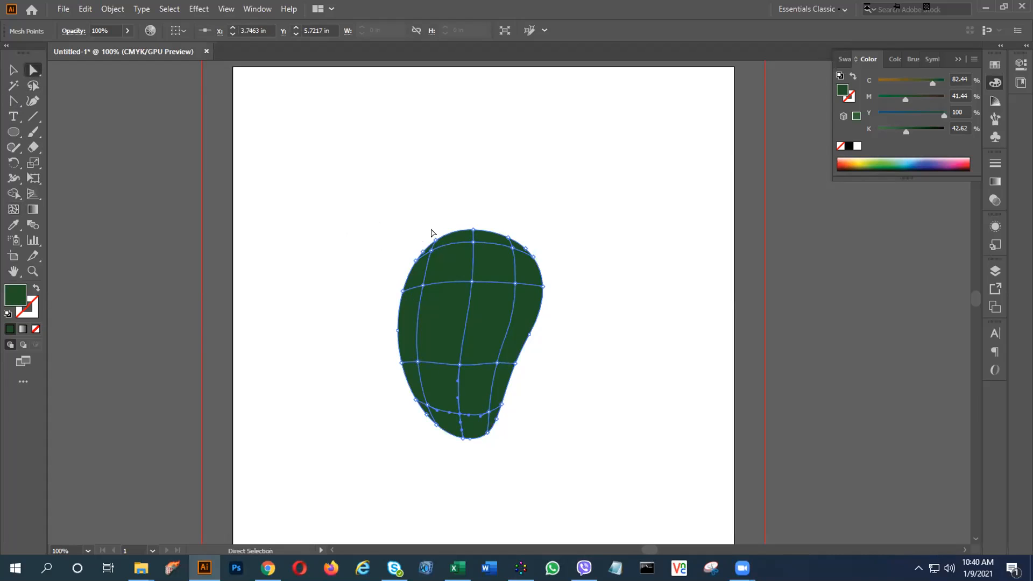
{"action": "left_click", "coordinate": [32, 86]}
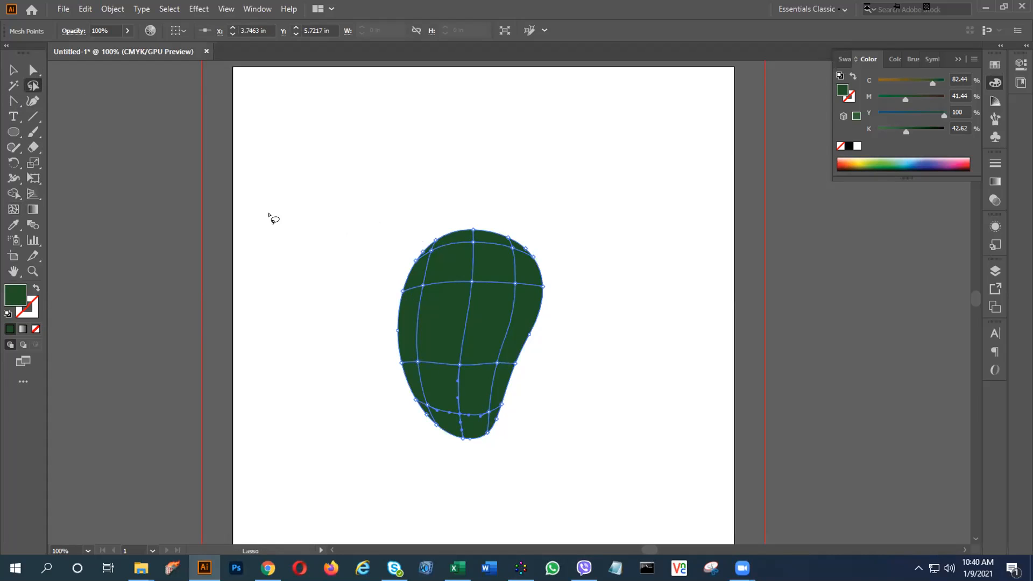
{"action": "scroll", "coordinate": [405, 220], "scroll_direction": "up", "scroll_amount": 3}
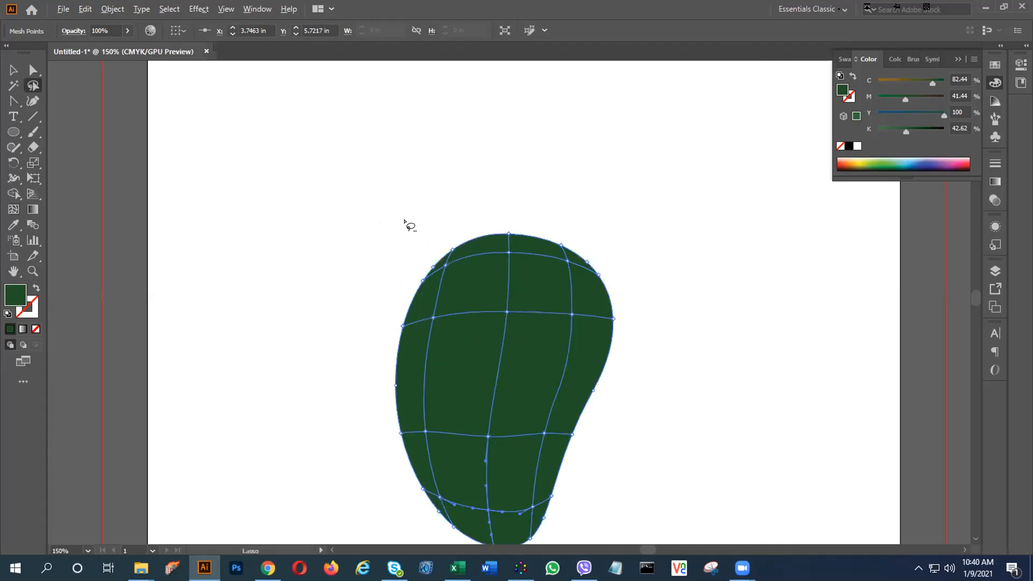
{"action": "mouse_move", "coordinate": [511, 307]}
{"action": "left_mouse_down"}
{"action": "mouse_move", "coordinate": [524, 266]}
{"action": "mouse_move", "coordinate": [521, 203]}
{"action": "mouse_move", "coordinate": [491, 172]}
{"action": "left_mouse_up"}
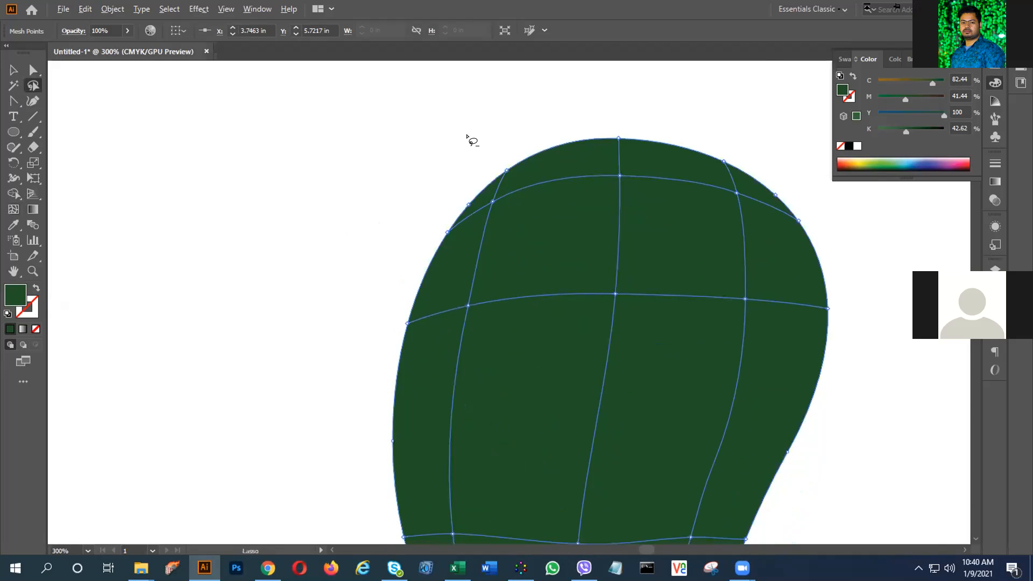
{"action": "scroll", "coordinate": [467, 138], "scroll_direction": "down", "scroll_amount": 2}
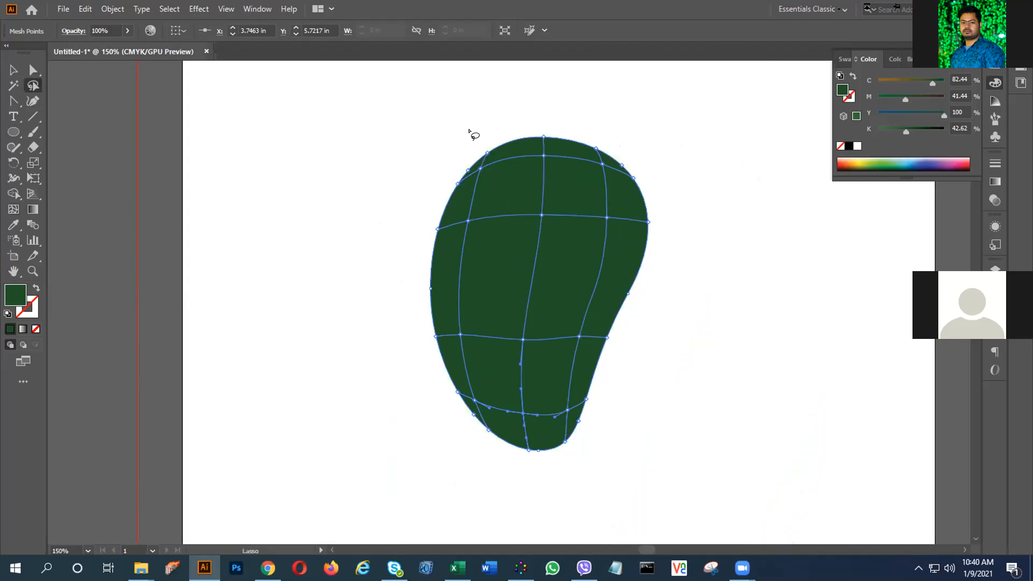
{"action": "mouse_move", "coordinate": [466, 145]}
{"action": "left_mouse_down"}
{"action": "mouse_move", "coordinate": [438, 300]}
{"action": "mouse_move", "coordinate": [452, 372]}
{"action": "mouse_move", "coordinate": [493, 419]}
{"action": "mouse_move", "coordinate": [570, 432]}
{"action": "left_mouse_up"}
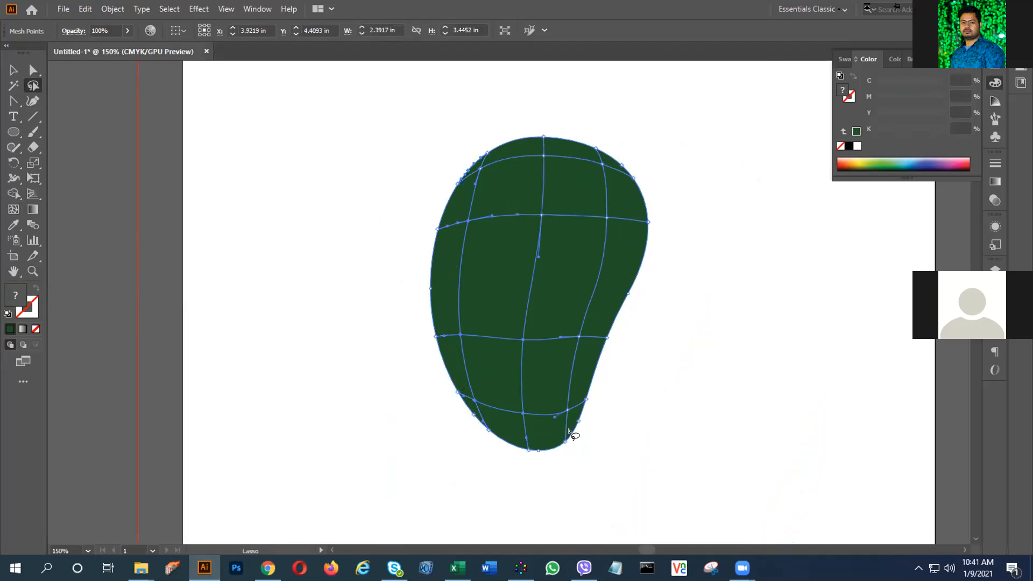
{"action": "mouse_move", "coordinate": [437, 136]}
{"action": "left_mouse_down"}
{"action": "mouse_move", "coordinate": [469, 183]}
{"action": "mouse_move", "coordinate": [447, 260]}
{"action": "mouse_move", "coordinate": [451, 373]}
{"action": "mouse_move", "coordinate": [472, 411]}
{"action": "mouse_move", "coordinate": [506, 430]}
{"action": "mouse_move", "coordinate": [459, 434]}
{"action": "mouse_move", "coordinate": [412, 317]}
{"action": "mouse_move", "coordinate": [413, 191]}
{"action": "mouse_move", "coordinate": [442, 139]}
{"action": "left_mouse_up"}
- Fill the selected left-edge mesh points with an olive green of about C 60, M 36, Y 100, K 18
{"action": "double_click", "coordinate": [14, 296]}
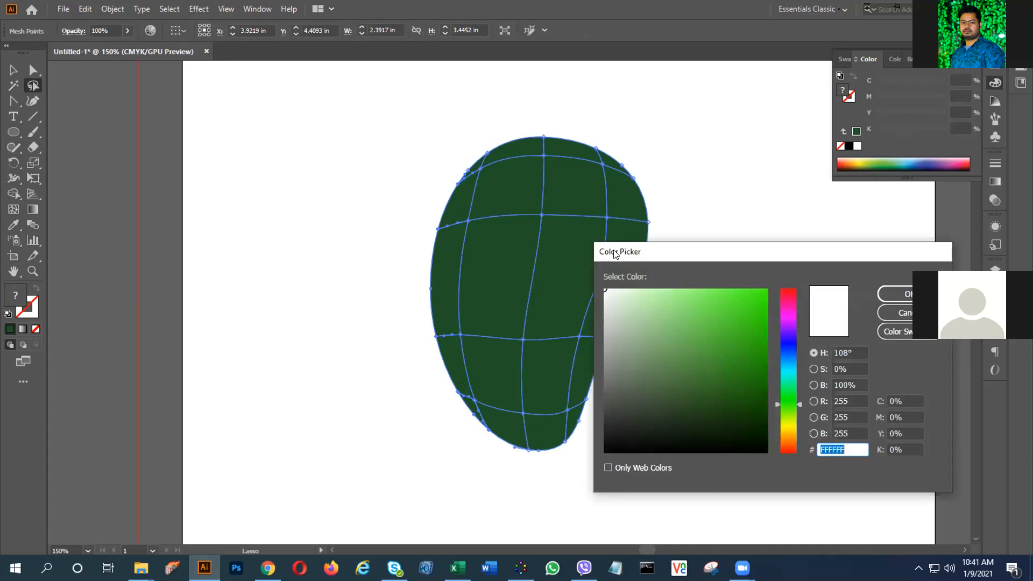
{"action": "left_click_drag", "start_coordinate": [720, 254], "coordinate": [766, 214]}
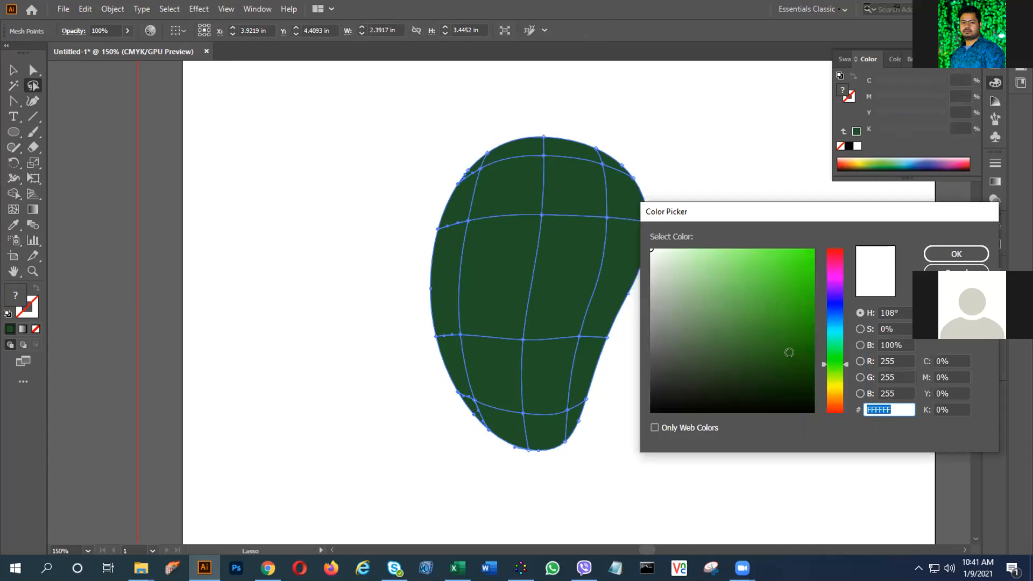
{"action": "left_click", "coordinate": [838, 392]}
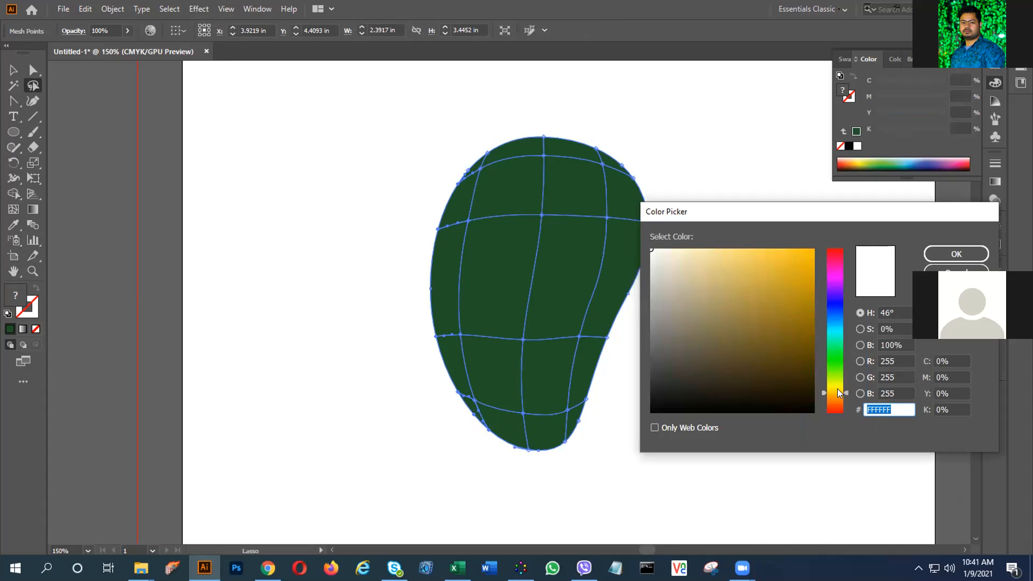
{"action": "left_click", "coordinate": [837, 385]}
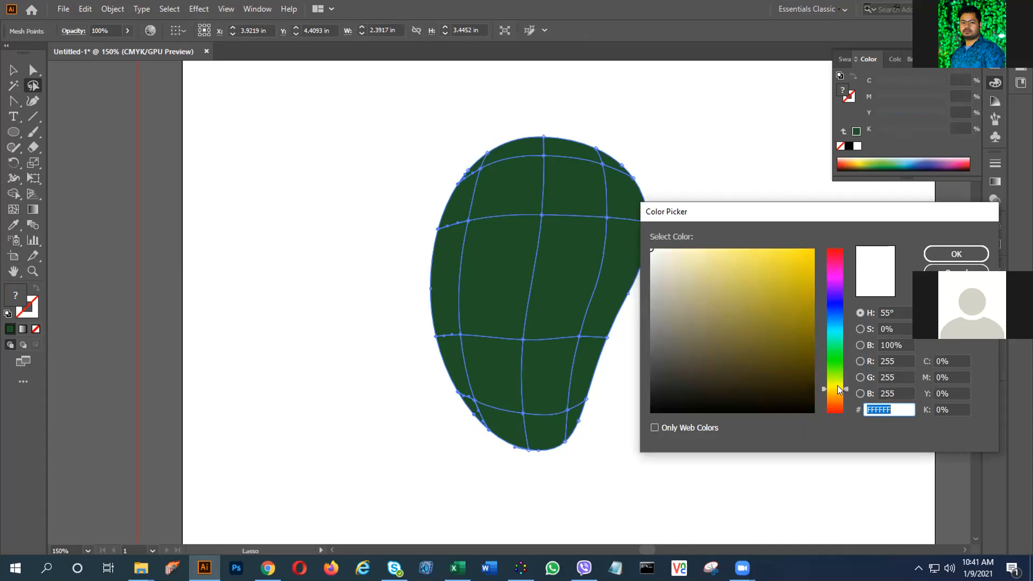
{"action": "left_click", "coordinate": [838, 395]}
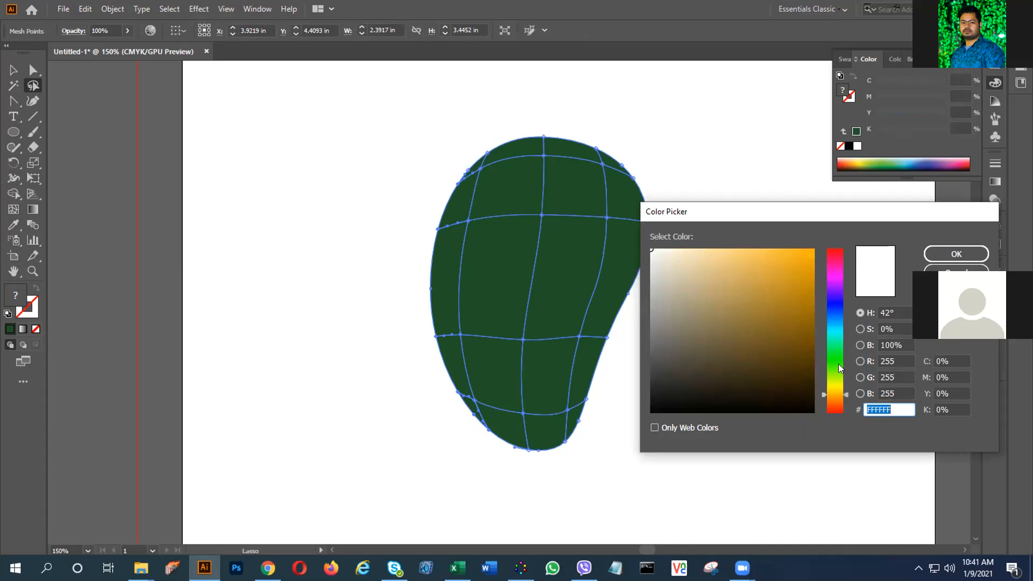
{"action": "left_click", "coordinate": [838, 368]}
{"action": "left_click", "coordinate": [839, 382]}
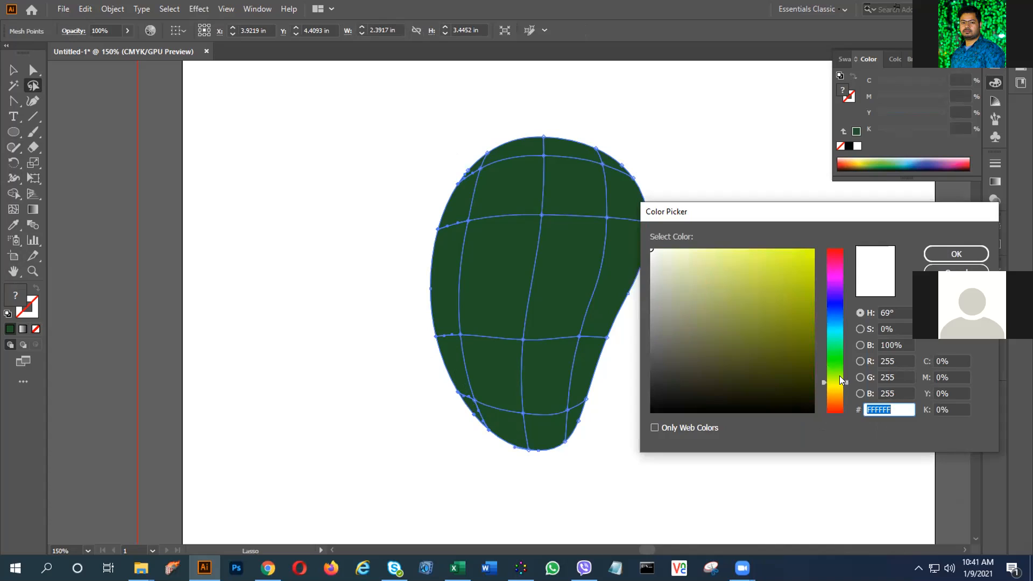
{"action": "left_click", "coordinate": [799, 342]}
{"action": "left_click", "coordinate": [801, 336]}
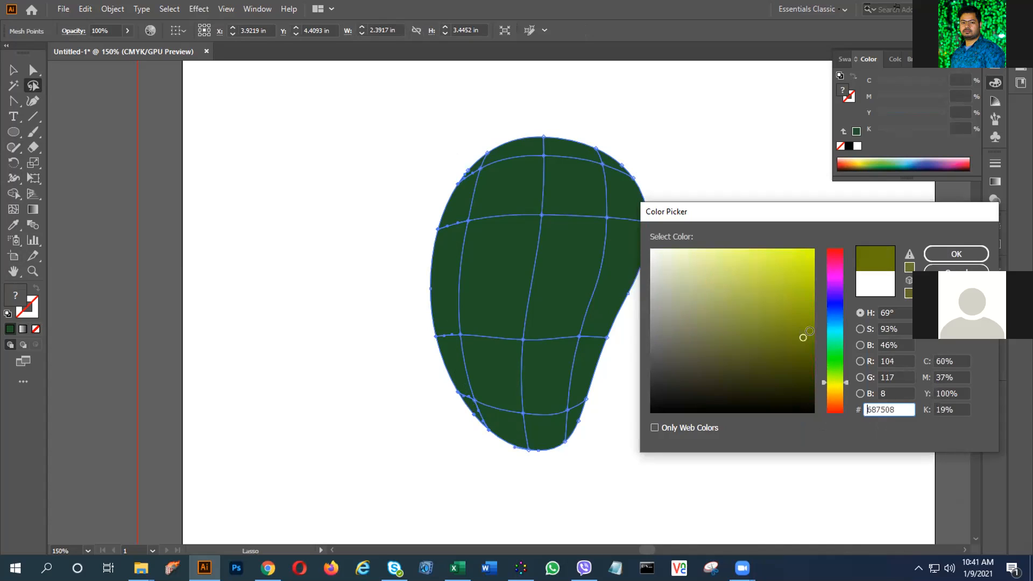
{"action": "left_click", "coordinate": [932, 252]}
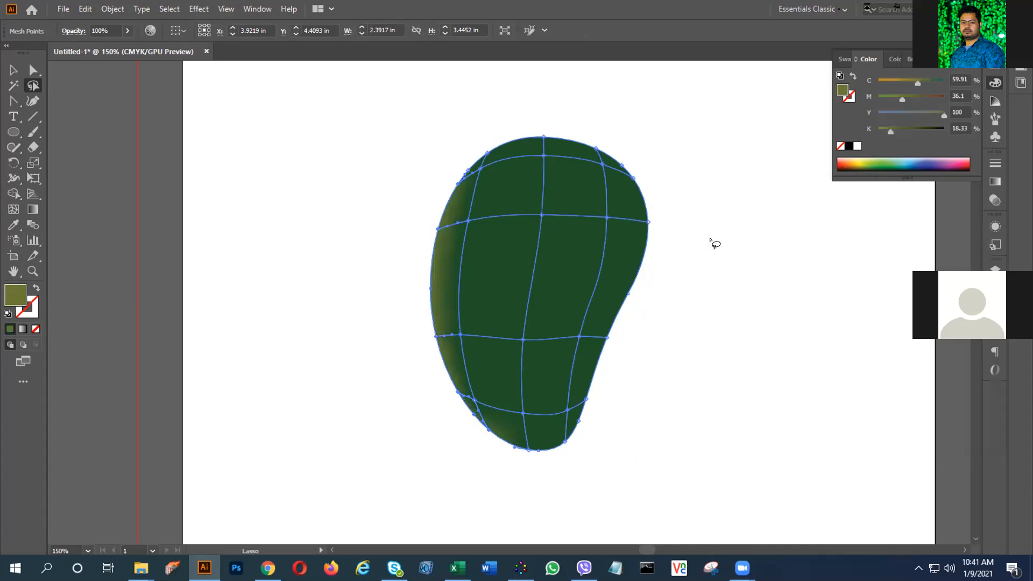
- Reselect the mango mesh and lasso the mesh points across its top
{"action": "left_click", "coordinate": [14, 70]}
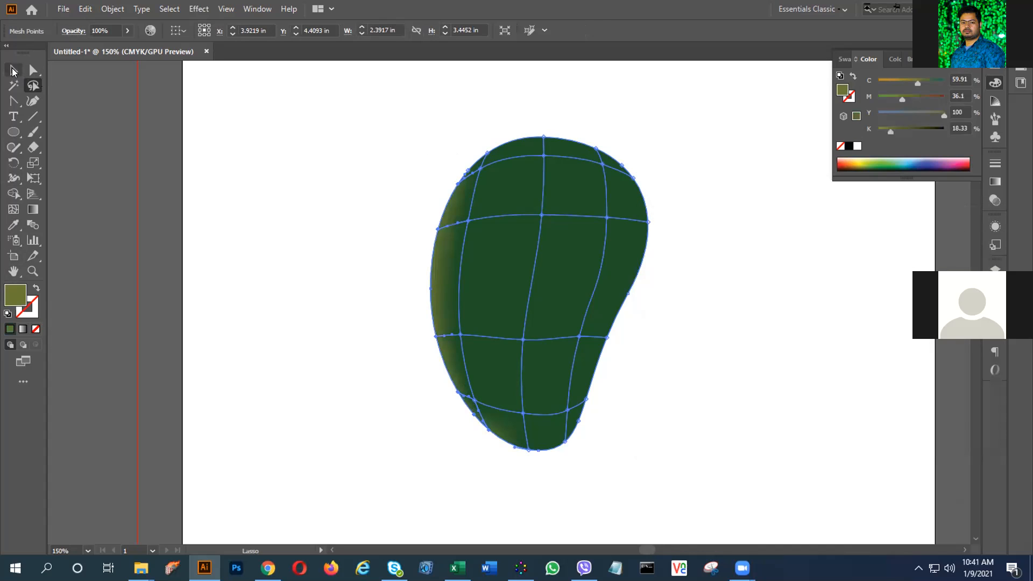
{"action": "left_click", "coordinate": [283, 162]}
{"action": "left_click", "coordinate": [32, 85]}
{"action": "left_click", "coordinate": [13, 70]}
{"action": "left_click", "coordinate": [583, 233]}
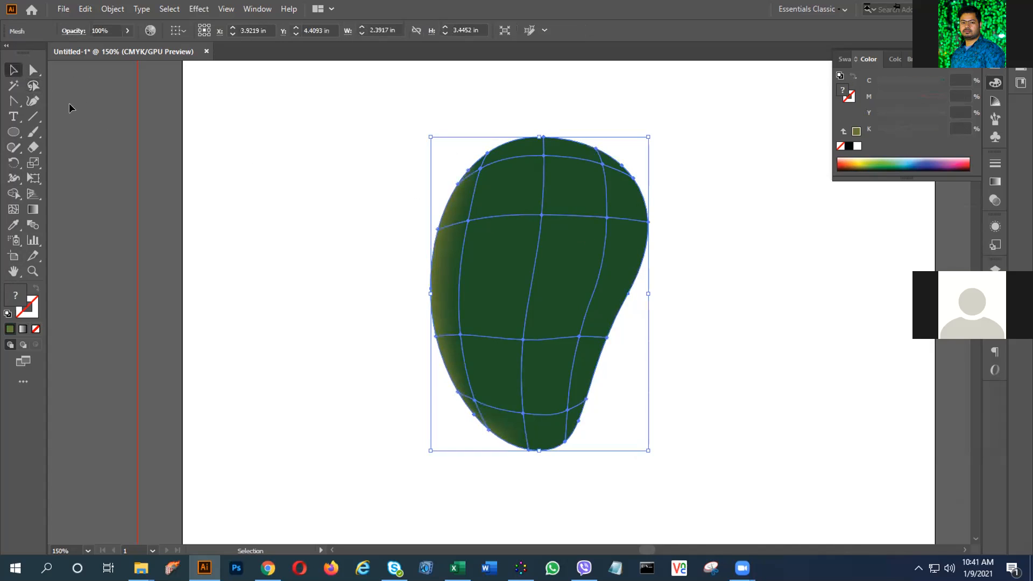
{"action": "left_click", "coordinate": [32, 86]}
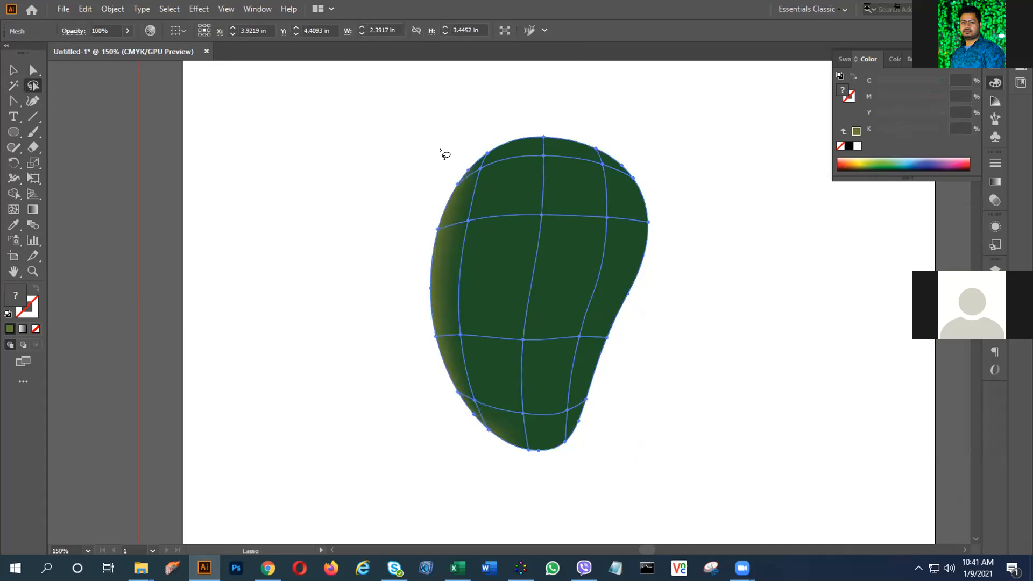
{"action": "left_click_drag", "start_coordinate": [466, 159], "coordinate": [483, 172]}
{"action": "mouse_move", "coordinate": [446, 149]}
{"action": "left_mouse_down"}
{"action": "mouse_move", "coordinate": [482, 171]}
{"action": "mouse_move", "coordinate": [526, 176]}
{"action": "mouse_move", "coordinate": [574, 168]}
{"action": "mouse_move", "coordinate": [629, 135]}
{"action": "mouse_move", "coordinate": [473, 133]}
{"action": "mouse_move", "coordinate": [446, 149]}
{"action": "left_mouse_up"}
- Fill the selected top mesh points with the dark brown 5B4A02
{"action": "left_click_drag", "start_coordinate": [829, 385], "coordinate": [830, 376]}
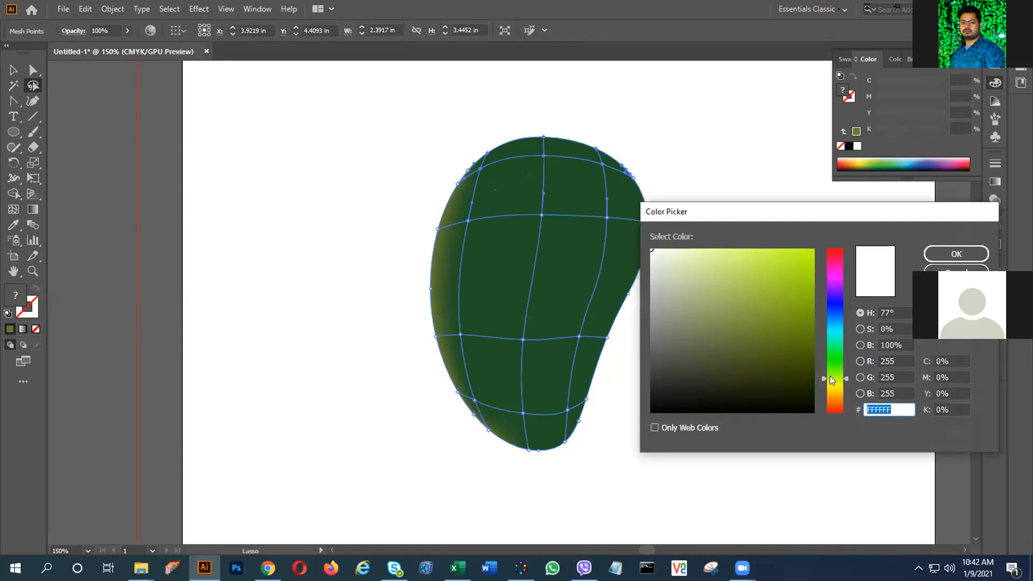
{"action": "left_click", "coordinate": [832, 391]}
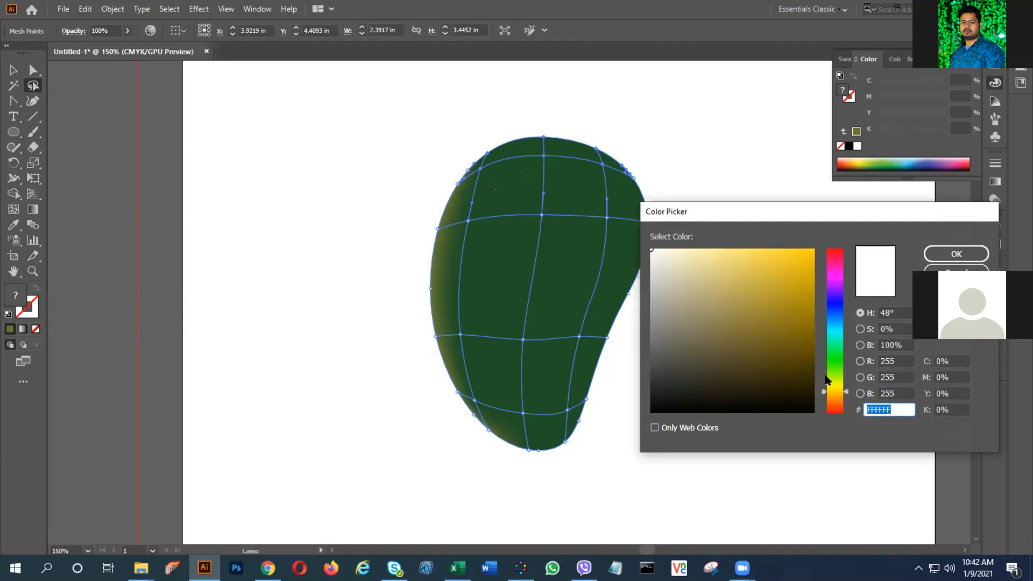
{"action": "left_click", "coordinate": [810, 351]}
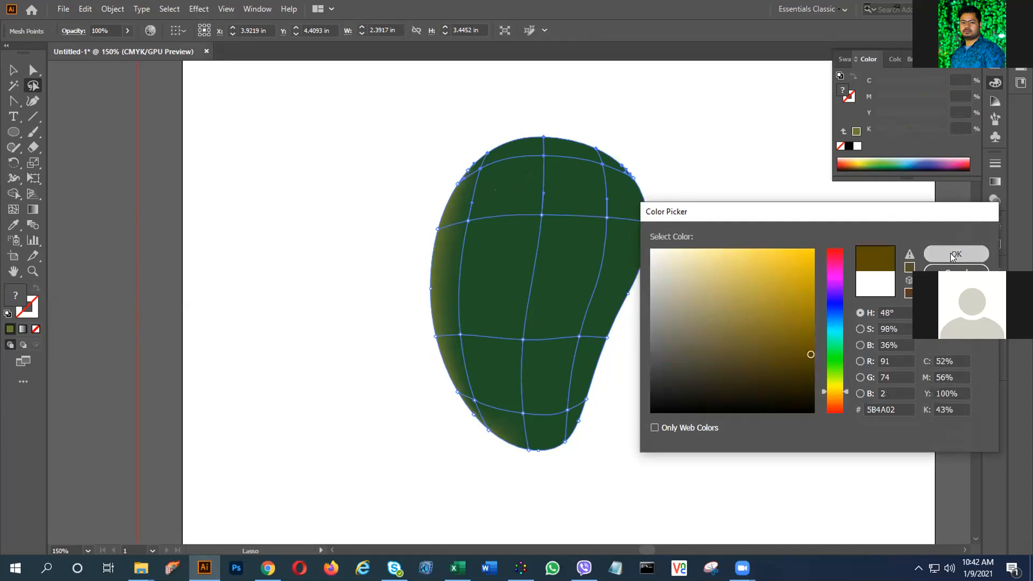
{"action": "left_click", "coordinate": [956, 254]}
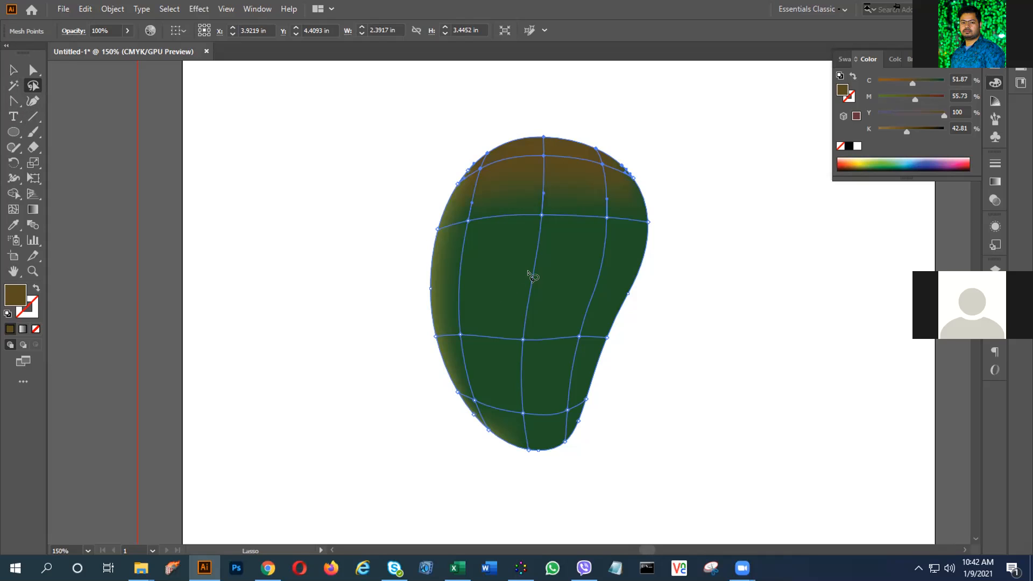
- Add a horizontal mesh line through the mango's middle, with a brown mesh point on the central vertical line
{"action": "left_click", "coordinate": [14, 209]}
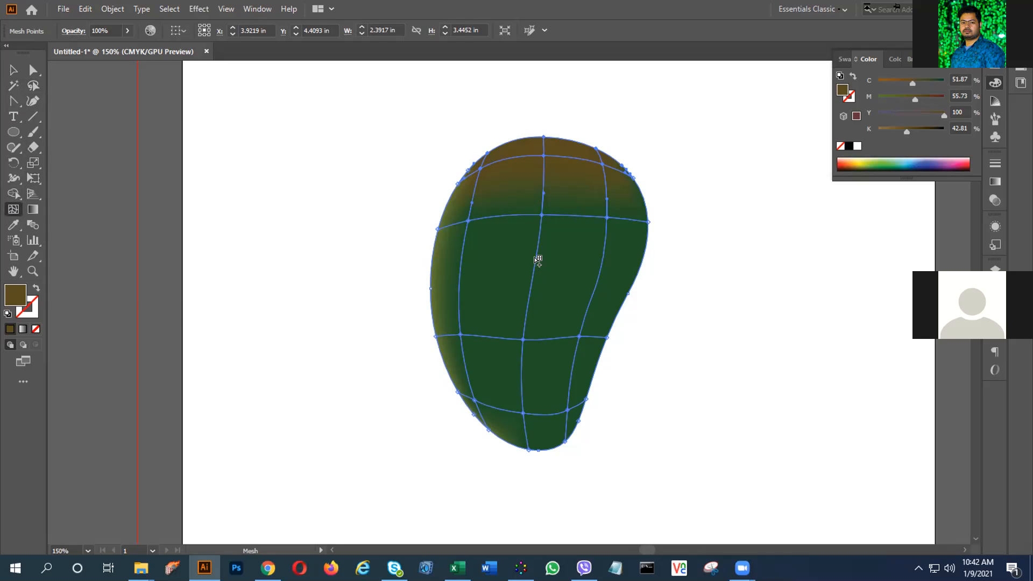
{"action": "left_click", "coordinate": [538, 260]}
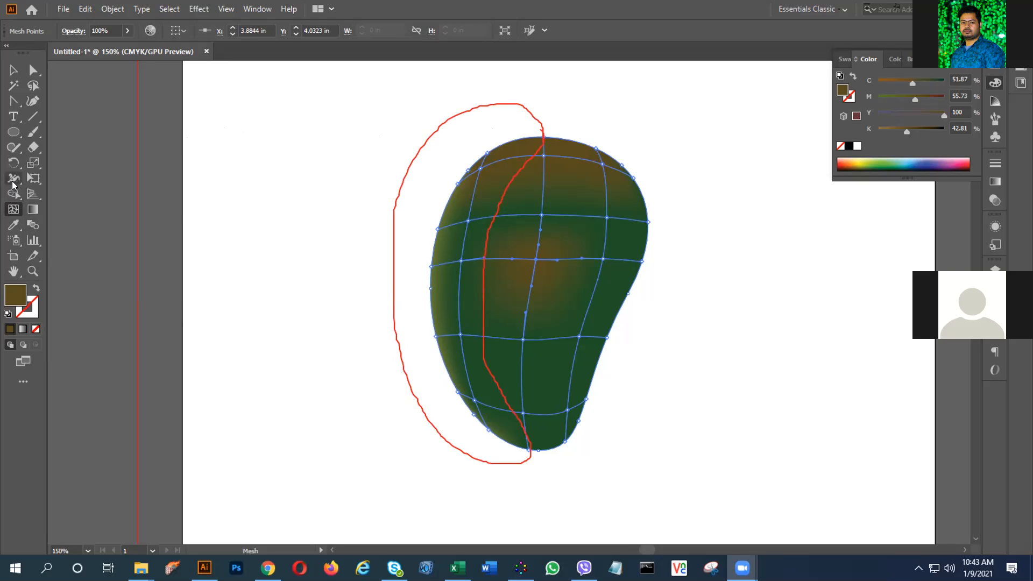
- Lasso the mesh points along the mango's left side and fill them with the very dark green 0B3002
{"action": "left_click", "coordinate": [27, 87]}
{"action": "mouse_move", "coordinate": [473, 143]}
{"action": "left_mouse_down"}
{"action": "mouse_move", "coordinate": [498, 147]}
{"action": "mouse_move", "coordinate": [478, 342]}
{"action": "mouse_move", "coordinate": [496, 436]}
{"action": "mouse_move", "coordinate": [478, 448]}
{"action": "mouse_move", "coordinate": [449, 418]}
{"action": "mouse_move", "coordinate": [414, 317]}
{"action": "mouse_move", "coordinate": [414, 222]}
{"action": "mouse_move", "coordinate": [477, 141]}
{"action": "left_mouse_up"}
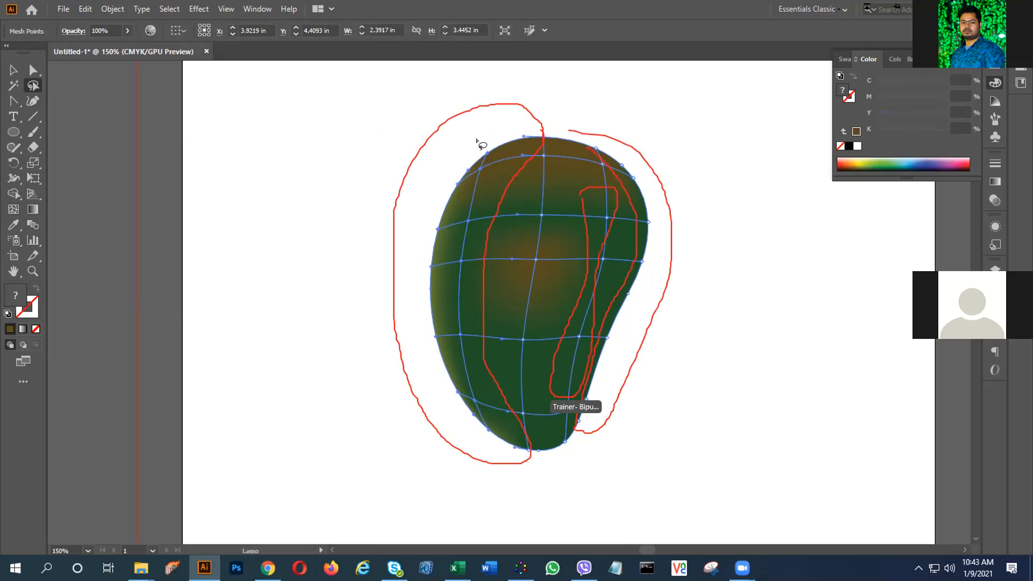
{"action": "double_click", "coordinate": [11, 297]}
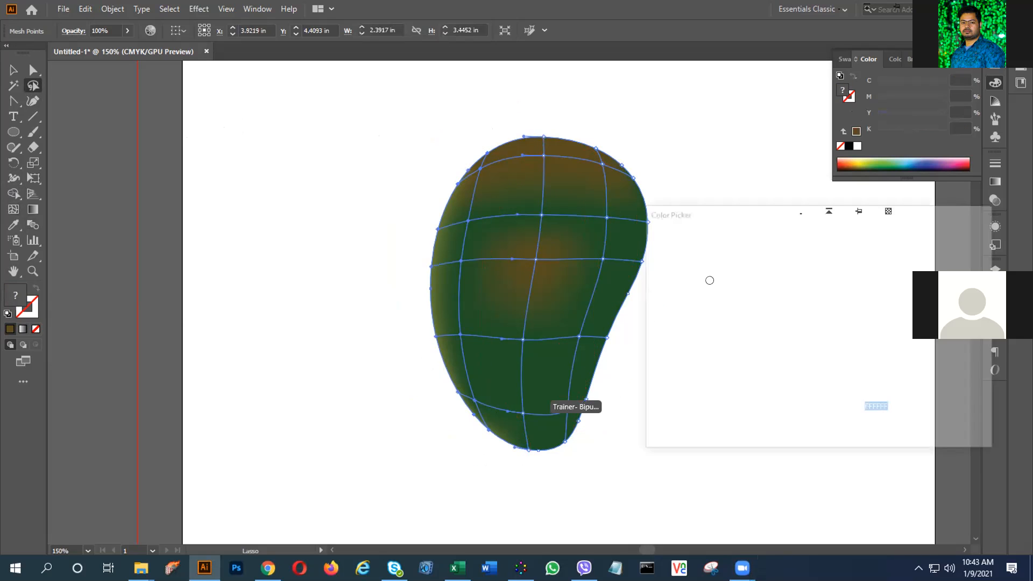
{"action": "left_click", "coordinate": [806, 372]}
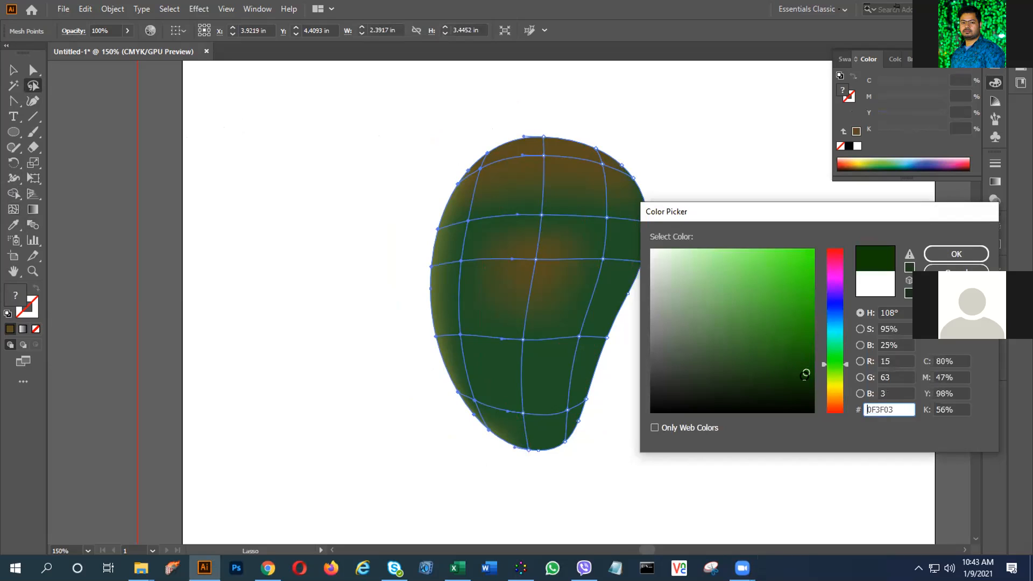
{"action": "left_click", "coordinate": [806, 380]}
{"action": "left_click", "coordinate": [964, 254]}
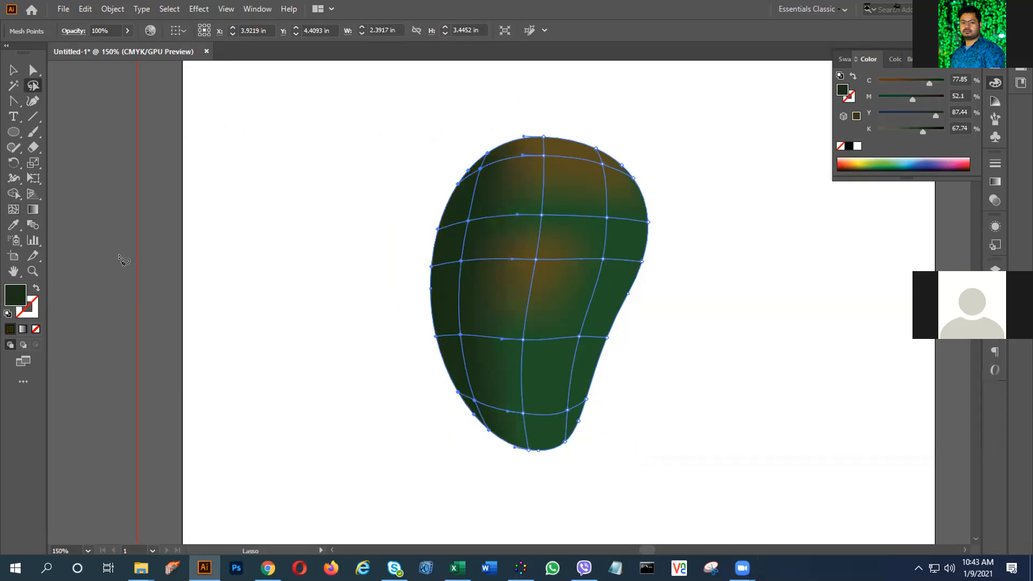
- Change the fill of the selected left-side mesh points to the slightly lighter dark green 103D04
{"action": "double_click", "coordinate": [22, 299]}
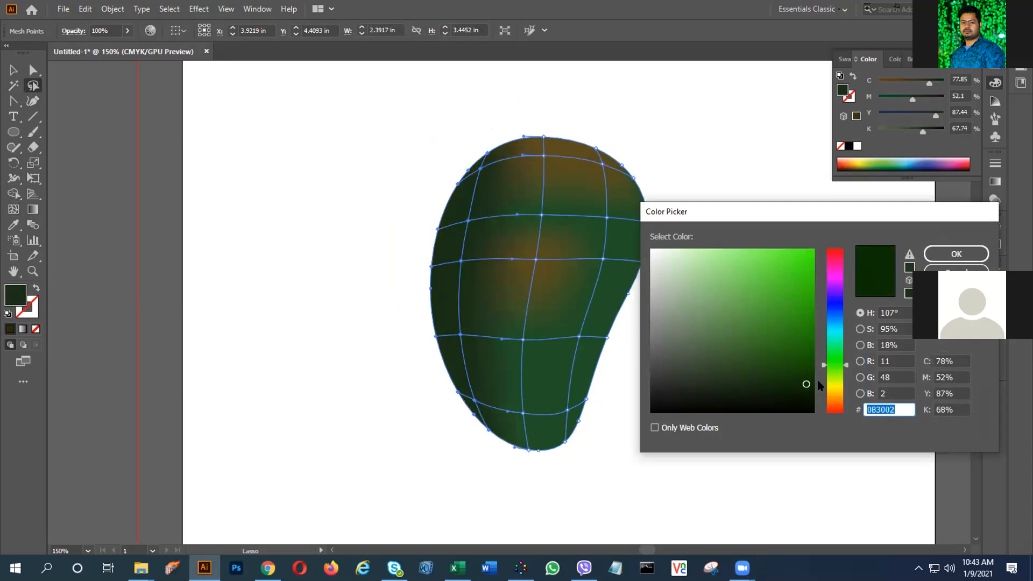
{"action": "left_click", "coordinate": [802, 370]}
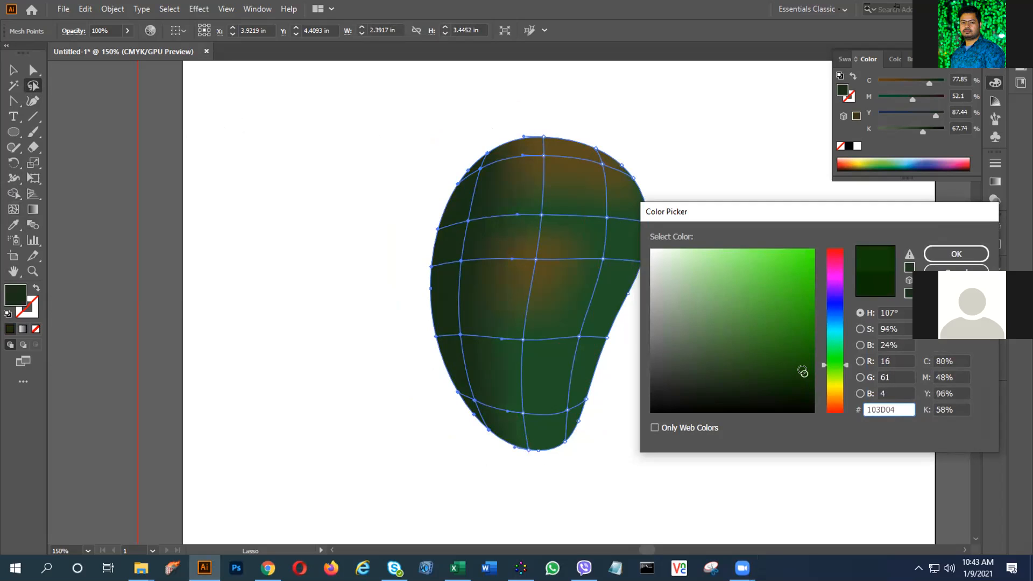
{"action": "left_click", "coordinate": [957, 254]}
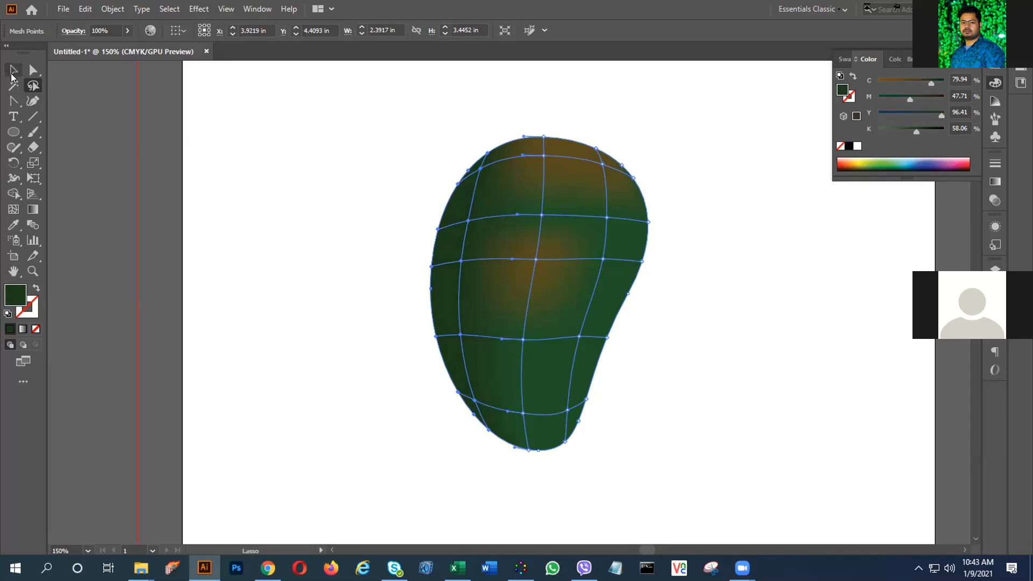
- Select the two central-line mesh points in the mango's upper middle together with the neighbouring upper-right mesh point
{"action": "left_click", "coordinate": [32, 71]}
{"action": "left_click", "coordinate": [540, 215]}
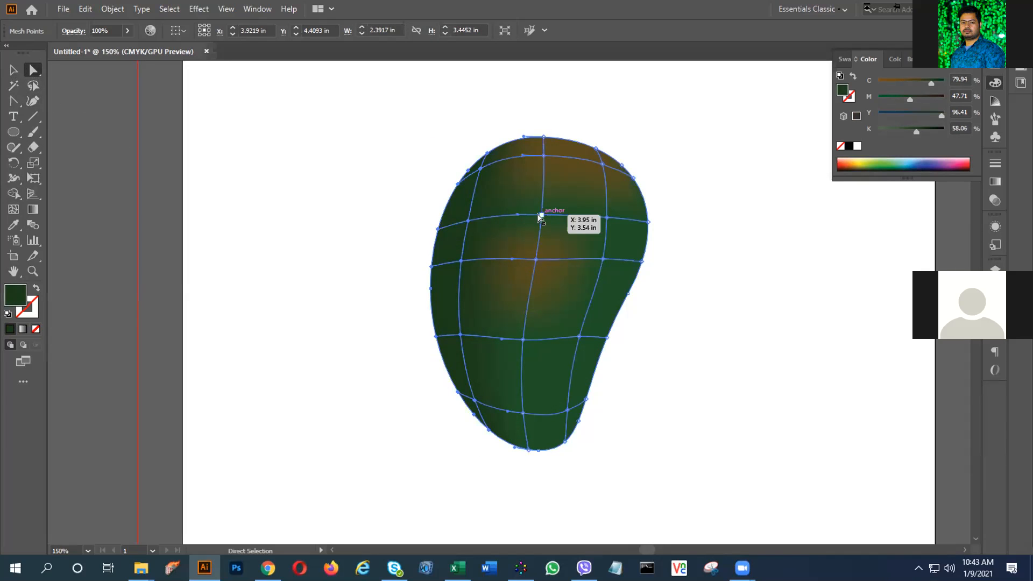
{"action": "left_click", "coordinate": [536, 262]}
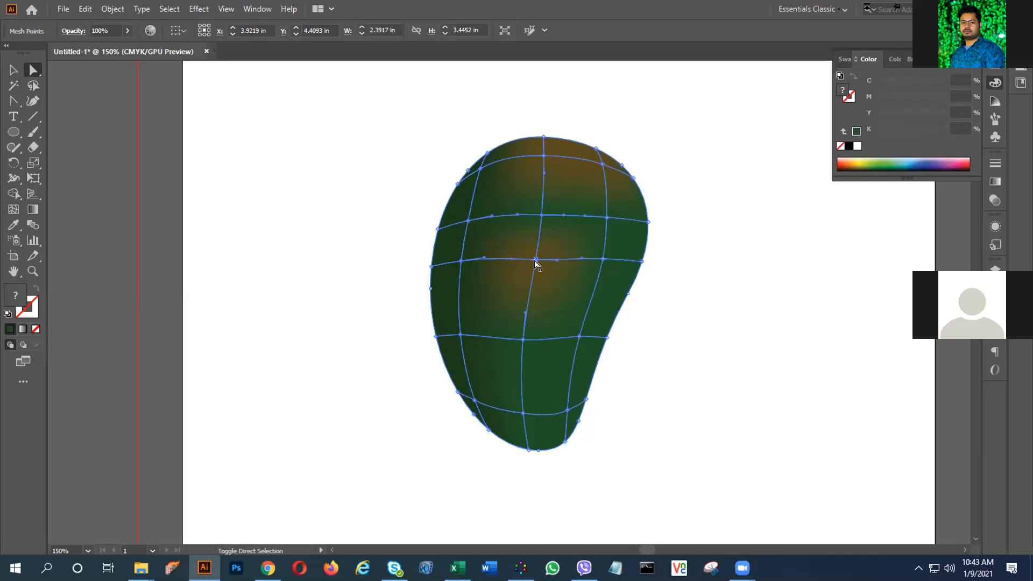
{"action": "left_click", "coordinate": [753, 192]}
{"action": "left_click", "coordinate": [542, 216]}
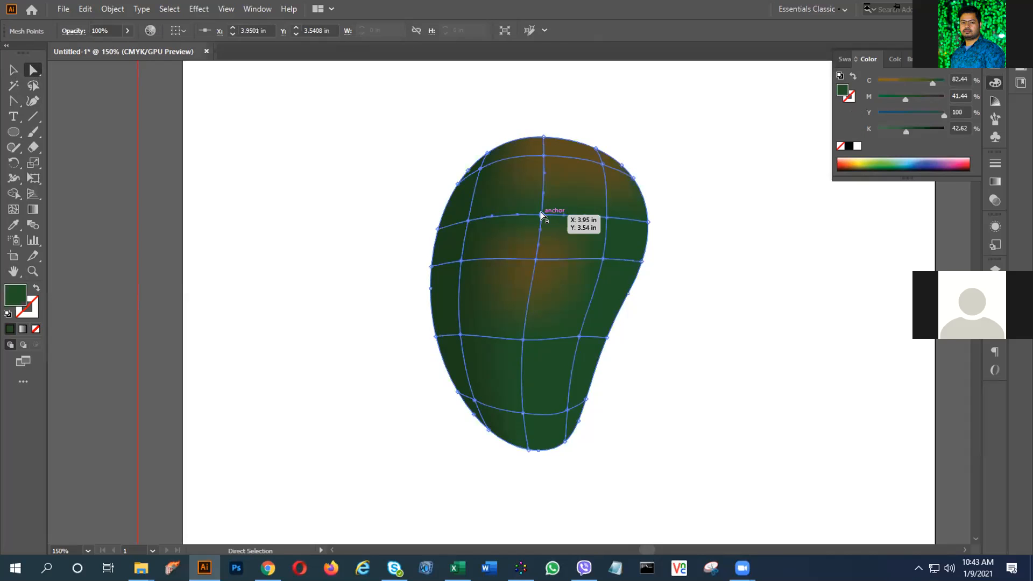
{"action": "left_click", "coordinate": [536, 259]}
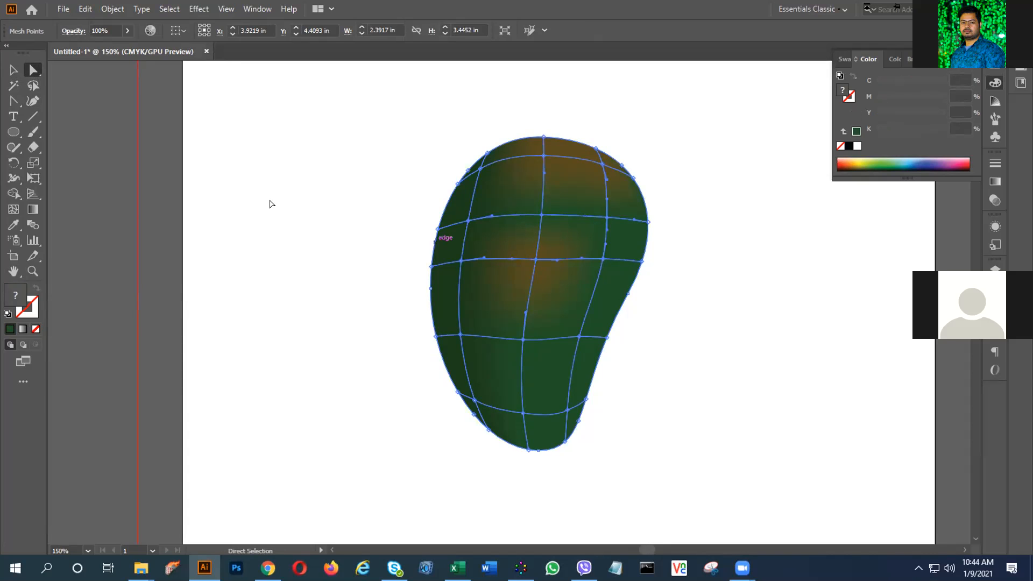
- Try an orange fill of about C 21, M 48, Y 87, K 3 on the selected upper mesh points, and undo it
{"action": "double_click", "coordinate": [12, 295]}
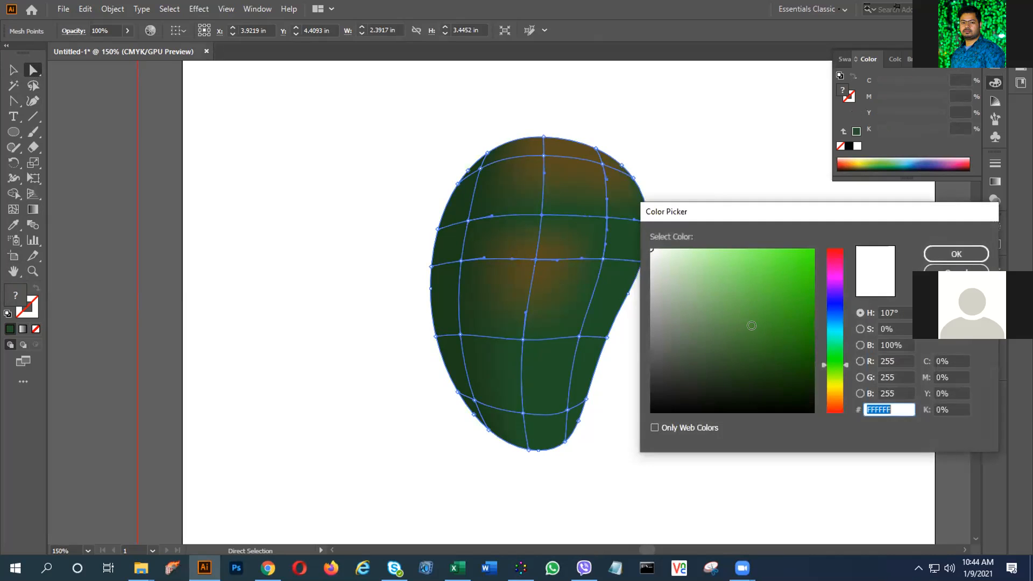
{"action": "left_click", "coordinate": [833, 390]}
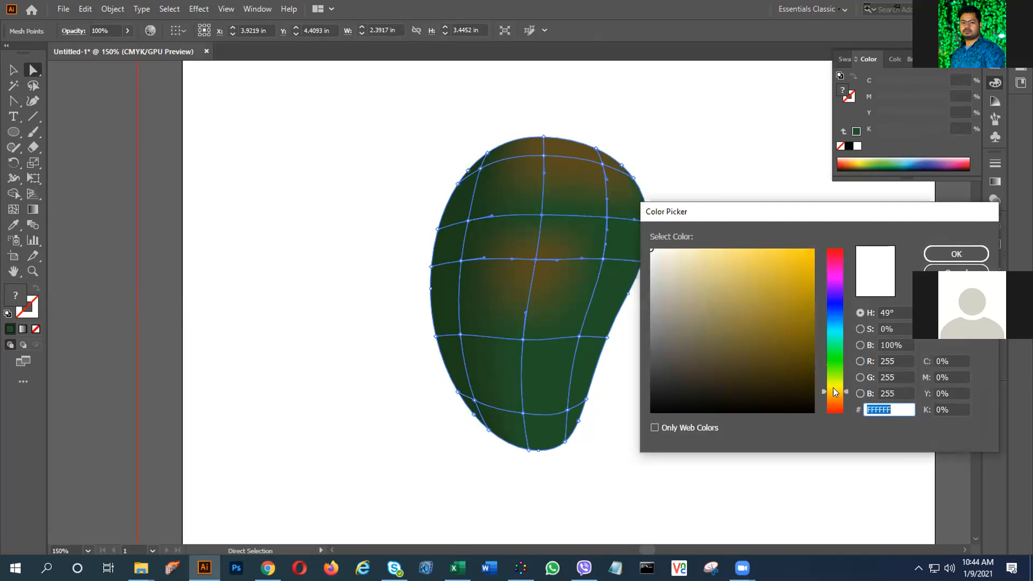
{"action": "left_click", "coordinate": [807, 331]}
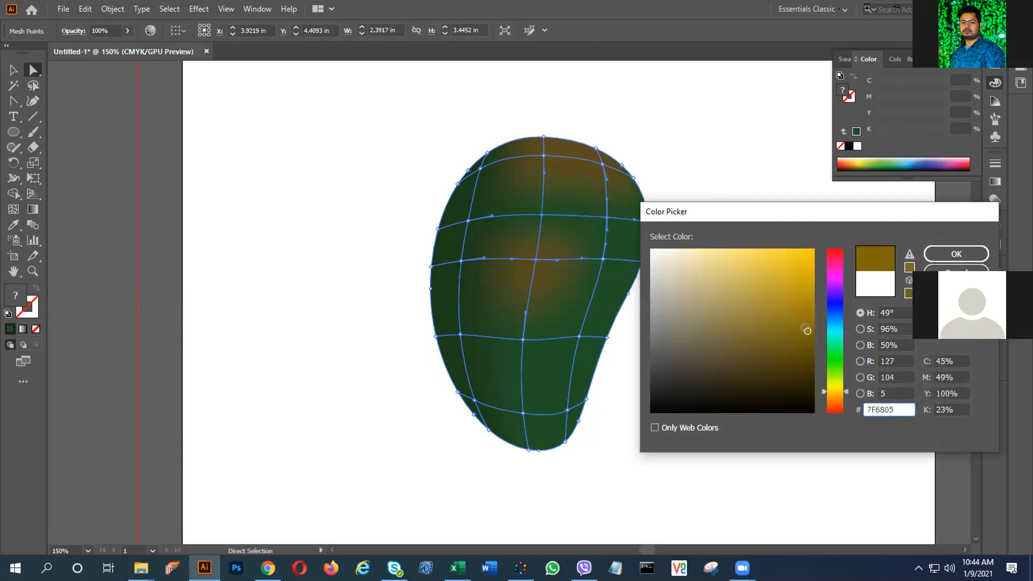
{"action": "left_click", "coordinate": [831, 388]}
{"action": "left_click", "coordinate": [806, 317]}
{"action": "left_click", "coordinate": [831, 397]}
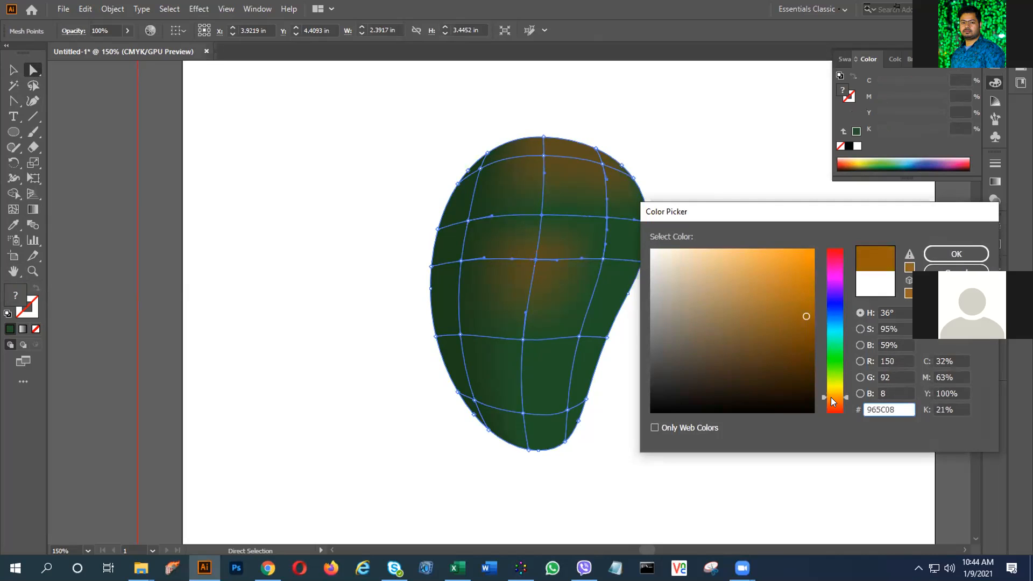
{"action": "left_click", "coordinate": [832, 402]}
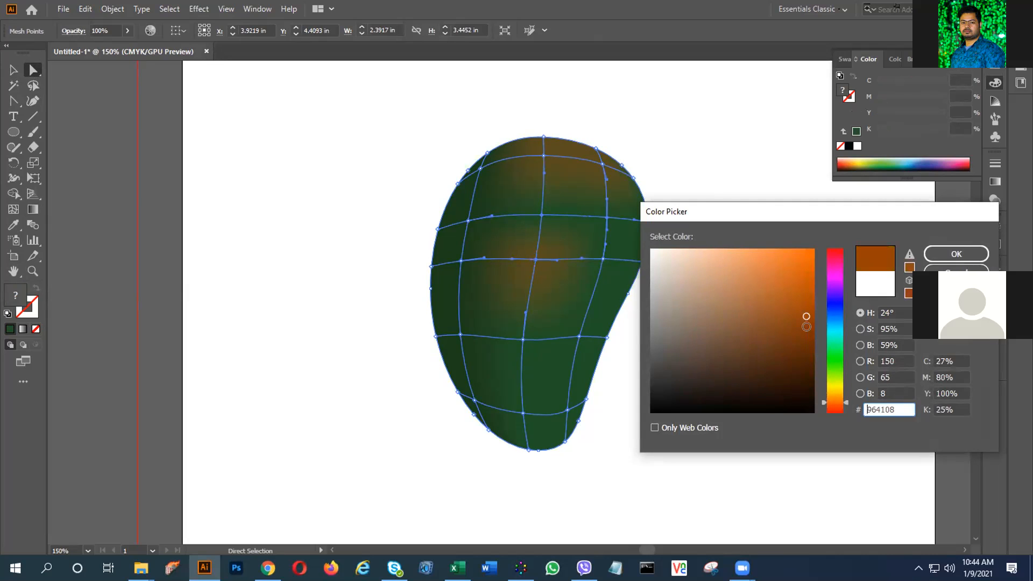
{"action": "left_click", "coordinate": [832, 397]}
{"action": "left_click", "coordinate": [804, 290]}
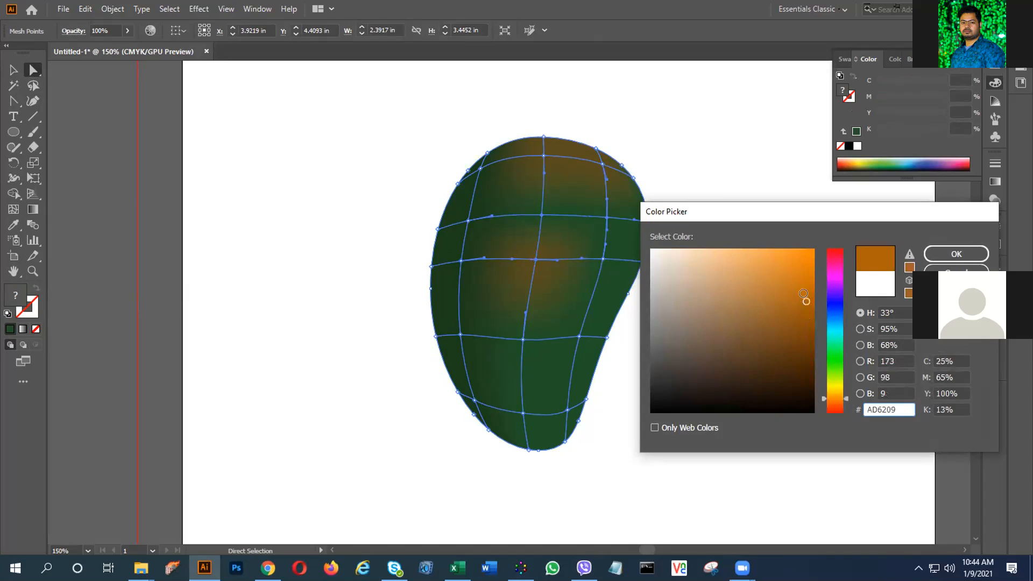
{"action": "left_click", "coordinate": [803, 279]}
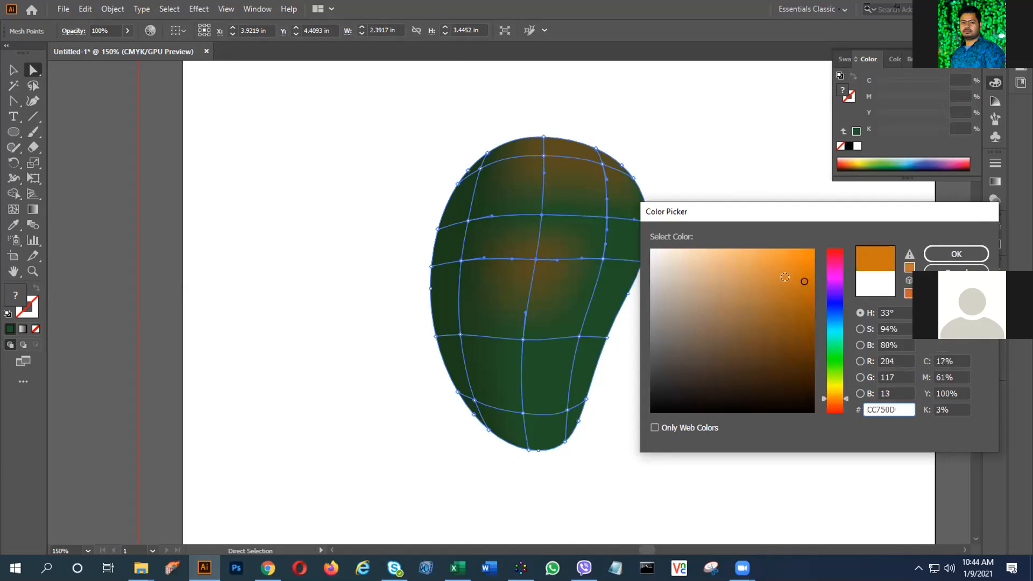
{"action": "left_click", "coordinate": [781, 278]}
{"action": "left_click", "coordinate": [770, 290]}
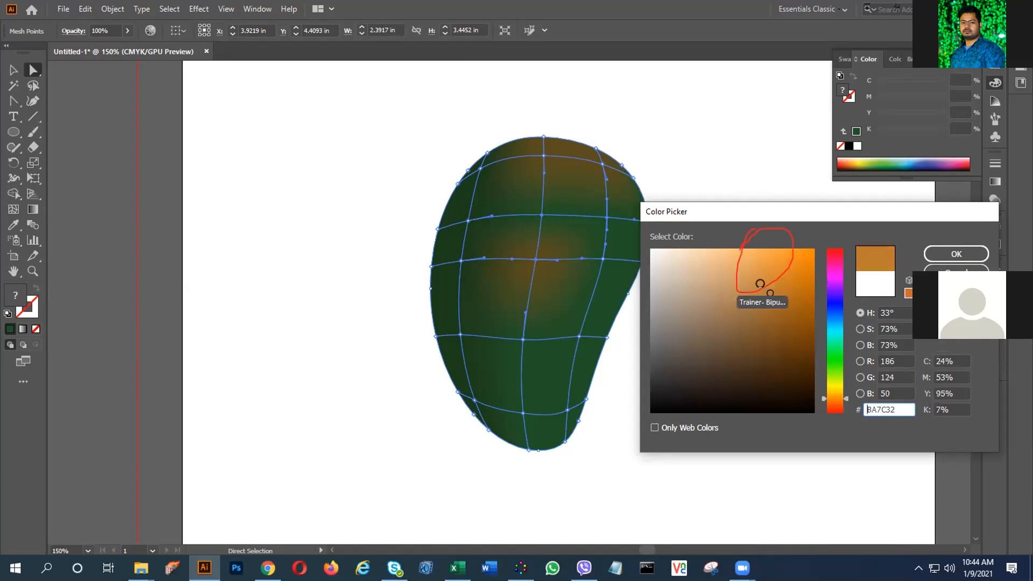
{"action": "left_click", "coordinate": [956, 254]}
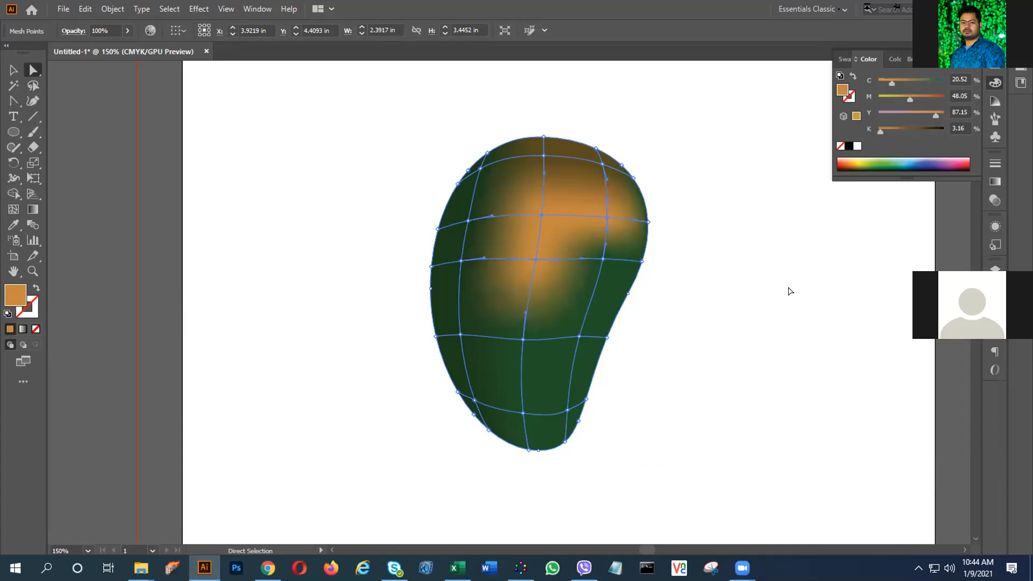
{"action": "key", "text": "v"}
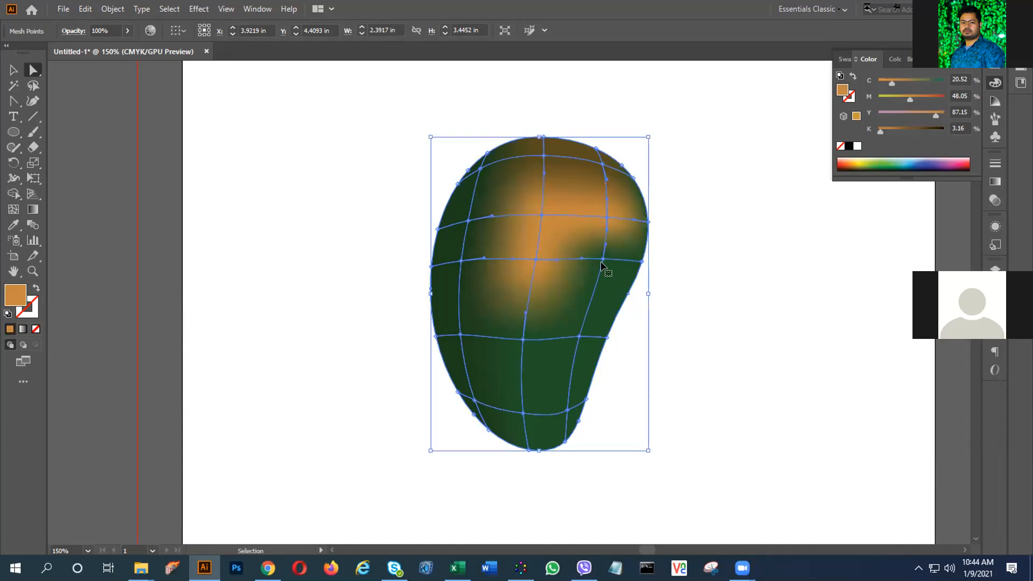
{"action": "key", "text": "ctrl+z"}
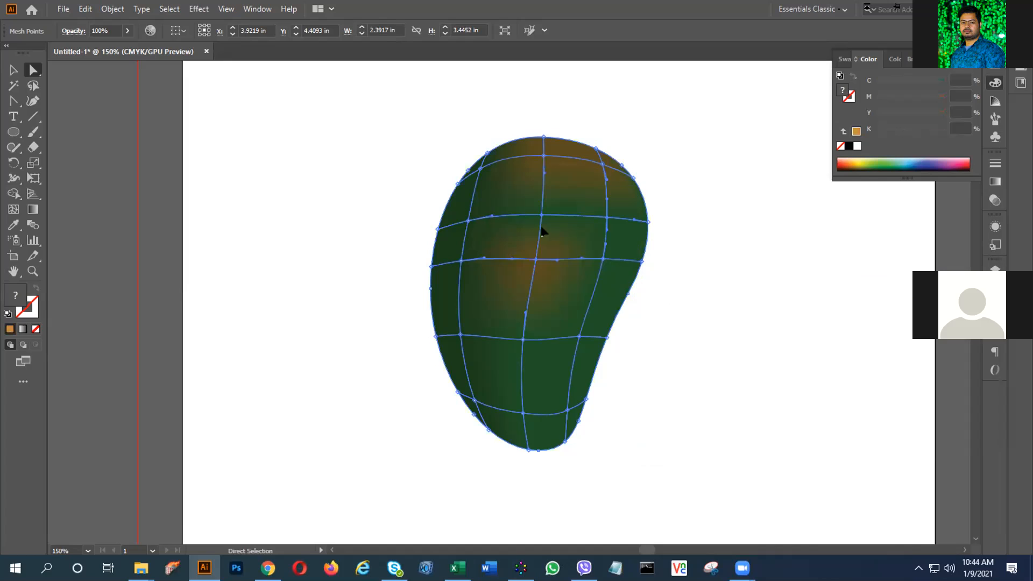
- Select only the two central-line mesh points in the mango's upper middle and try an orange and a red-orange swatch on them
{"action": "left_click", "coordinate": [541, 216]}
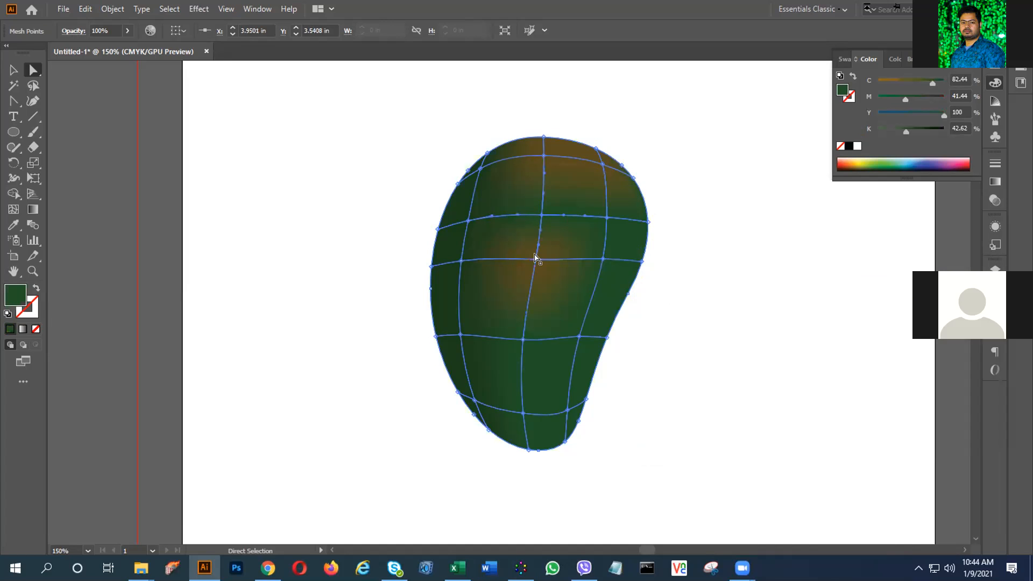
{"action": "left_click", "coordinate": [534, 257]}
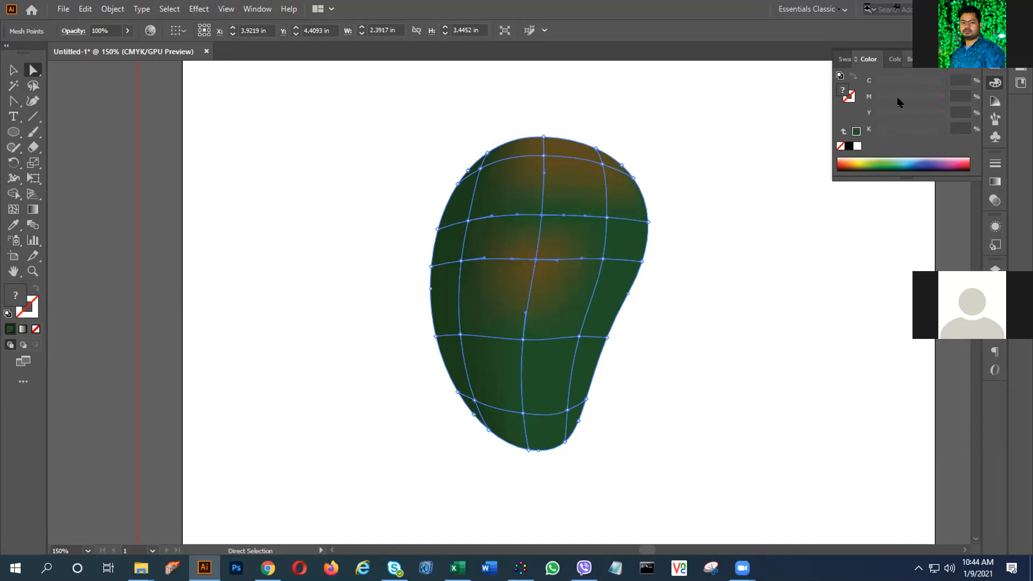
{"action": "left_click", "coordinate": [844, 59]}
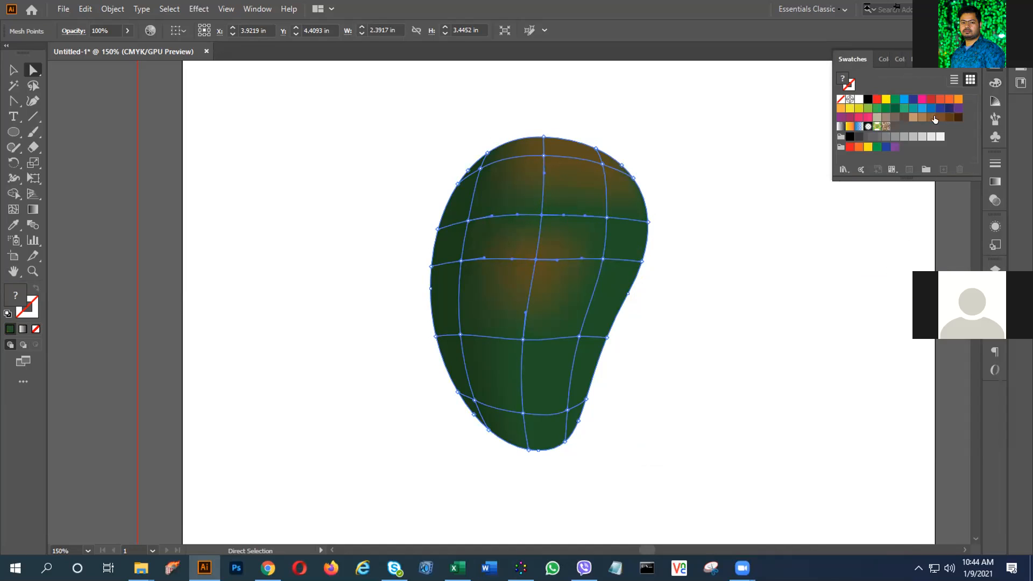
{"action": "left_click", "coordinate": [958, 99]}
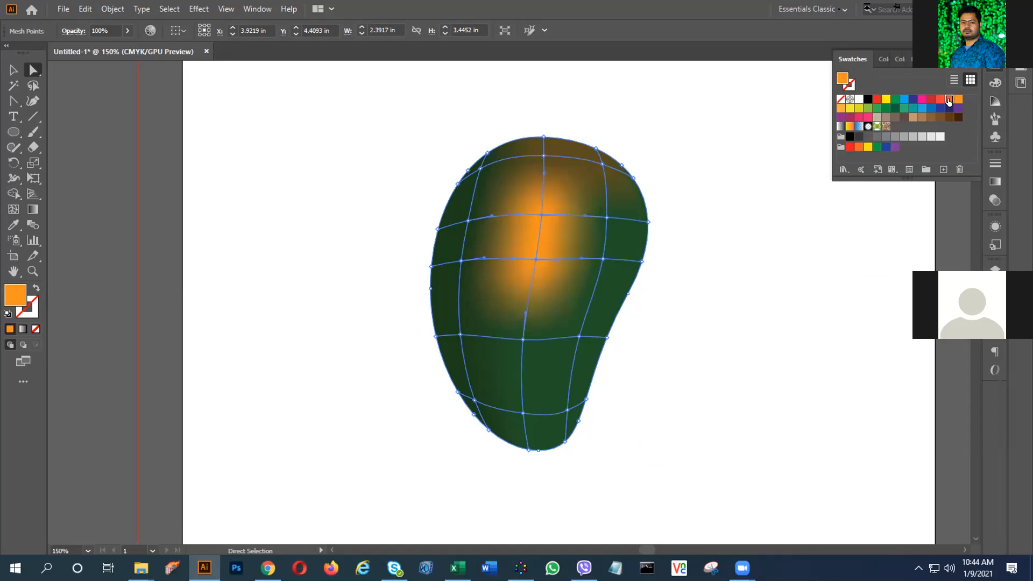
{"action": "left_click", "coordinate": [949, 100]}
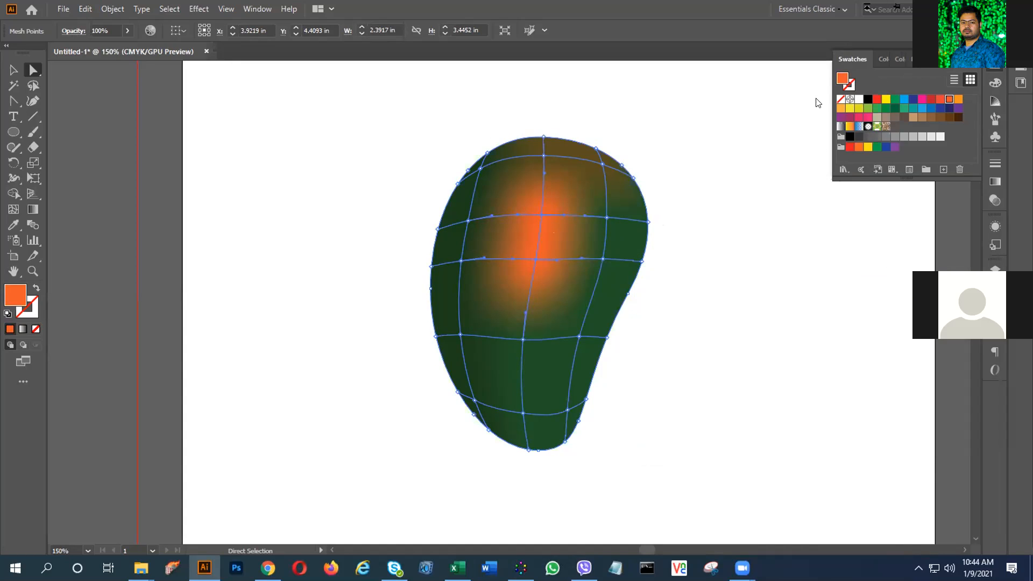
- Try CMYK Yellow, yellow-green, light orange, light green and medium green swatches on the two selected central mesh points
{"action": "left_click", "coordinate": [885, 100]}
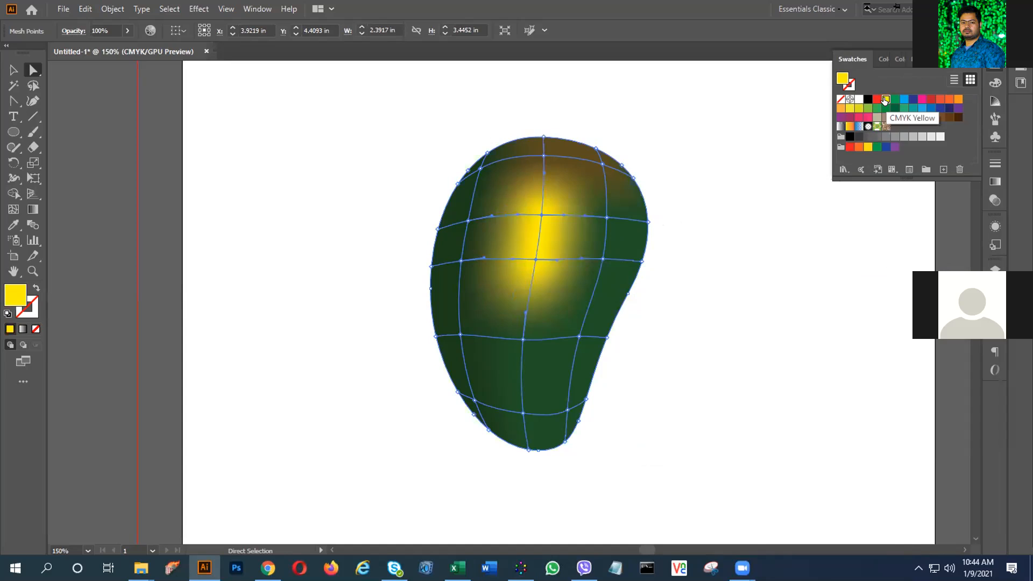
{"action": "left_click", "coordinate": [856, 108]}
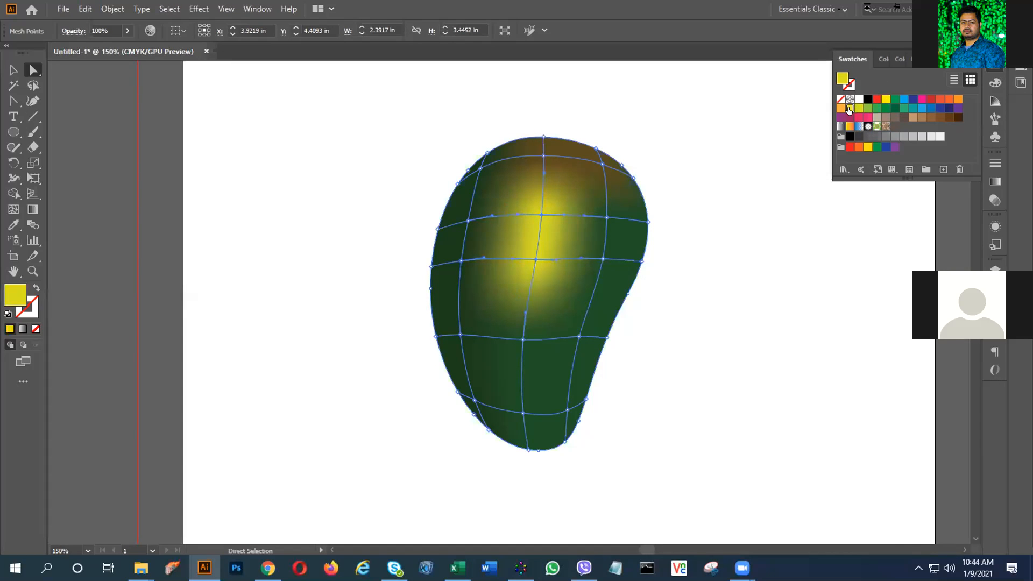
{"action": "left_click", "coordinate": [852, 109]}
{"action": "left_click", "coordinate": [842, 109]}
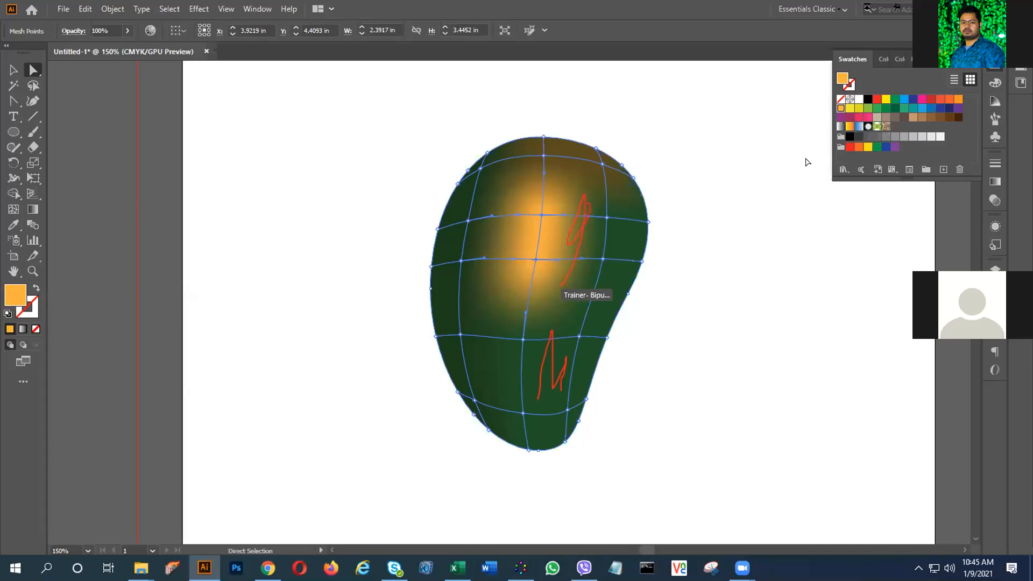
{"action": "left_click", "coordinate": [868, 110]}
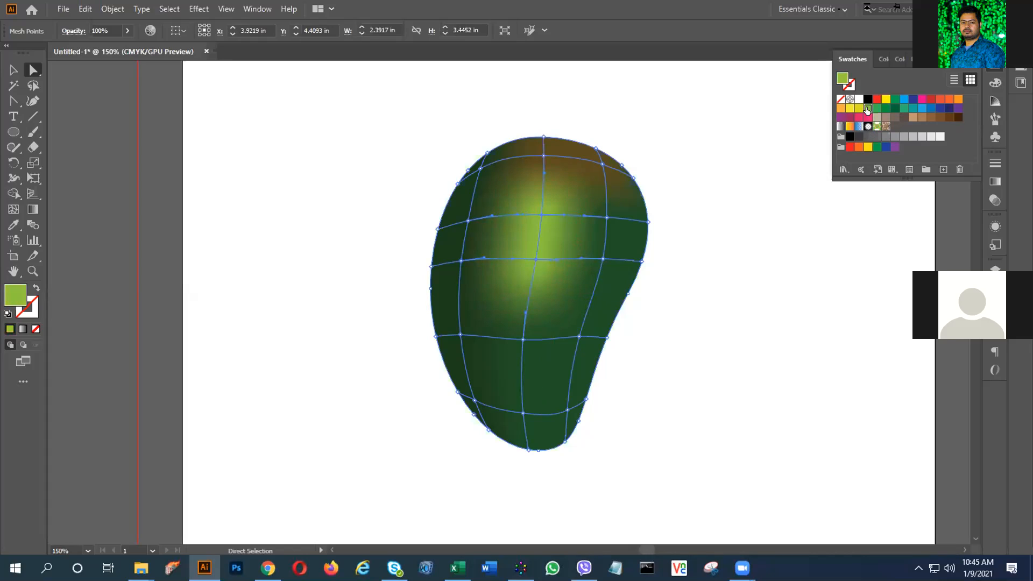
{"action": "left_click", "coordinate": [874, 110]}
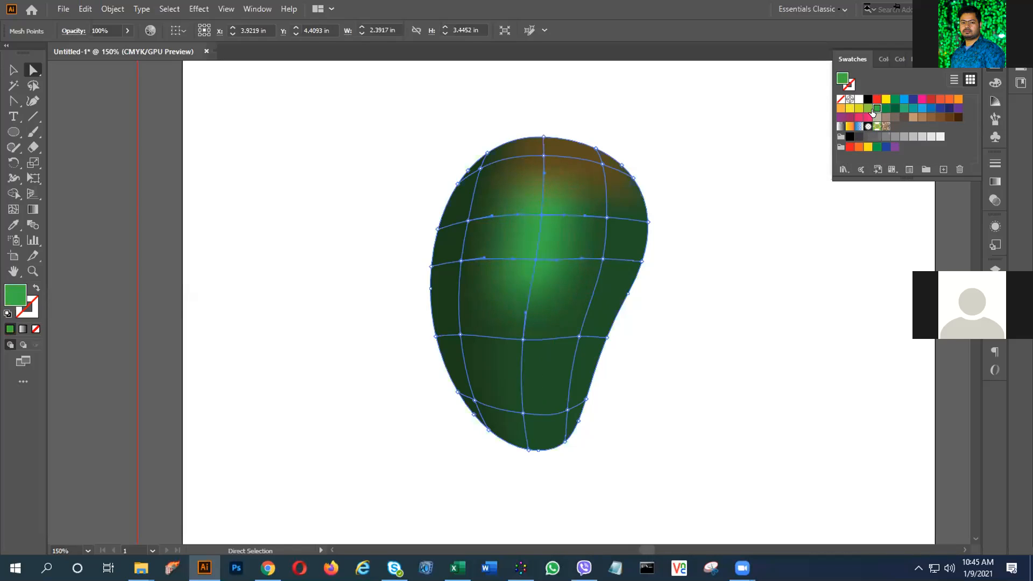
- Try the yellow-green swatch on the two central mesh points, muted to C 32, M 18, Y 92, K 0
{"action": "left_click", "coordinate": [859, 109]}
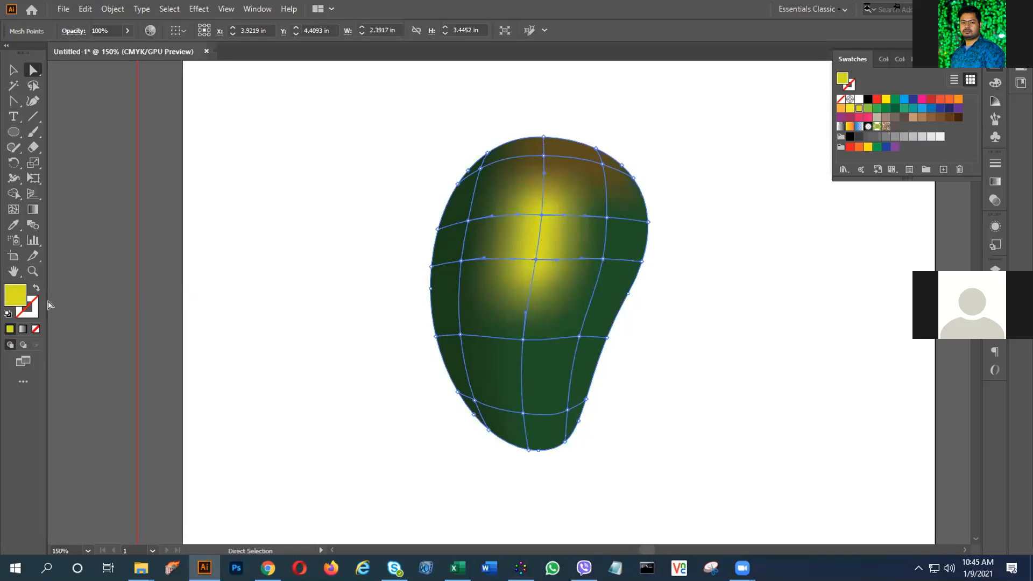
{"action": "double_click", "coordinate": [16, 295]}
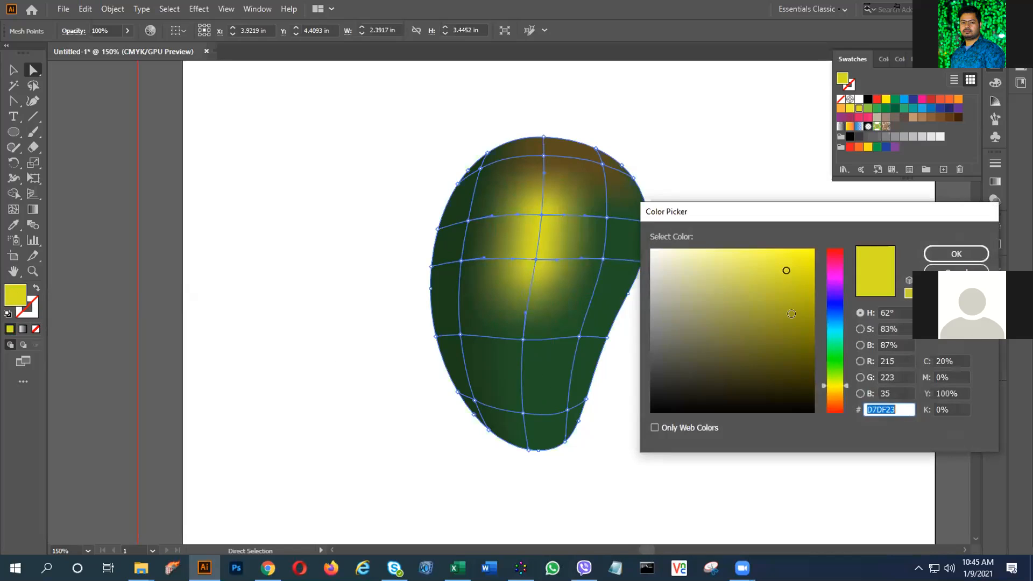
{"action": "left_click", "coordinate": [791, 290]}
{"action": "left_click", "coordinate": [778, 290]}
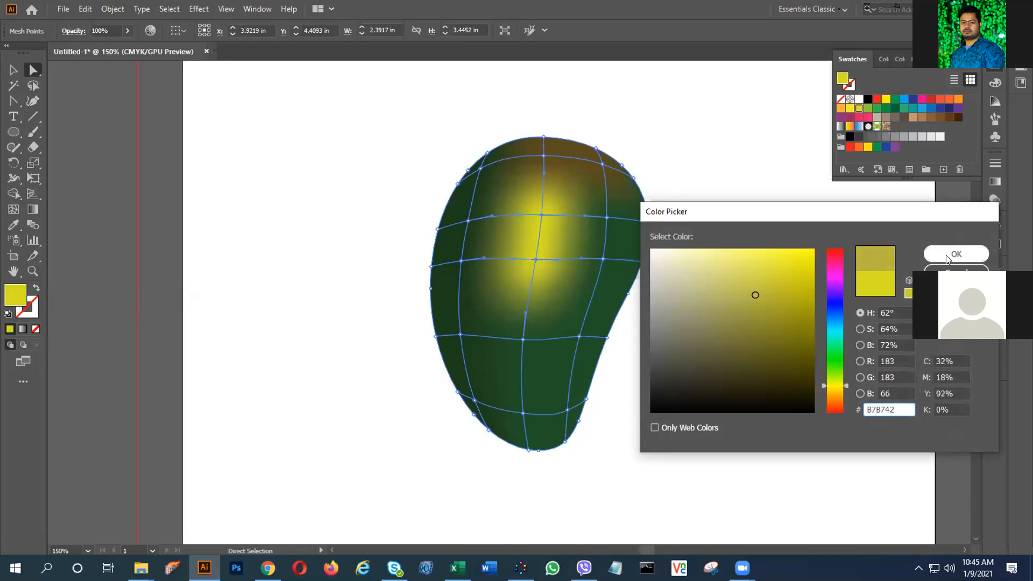
{"action": "left_click", "coordinate": [957, 253]}
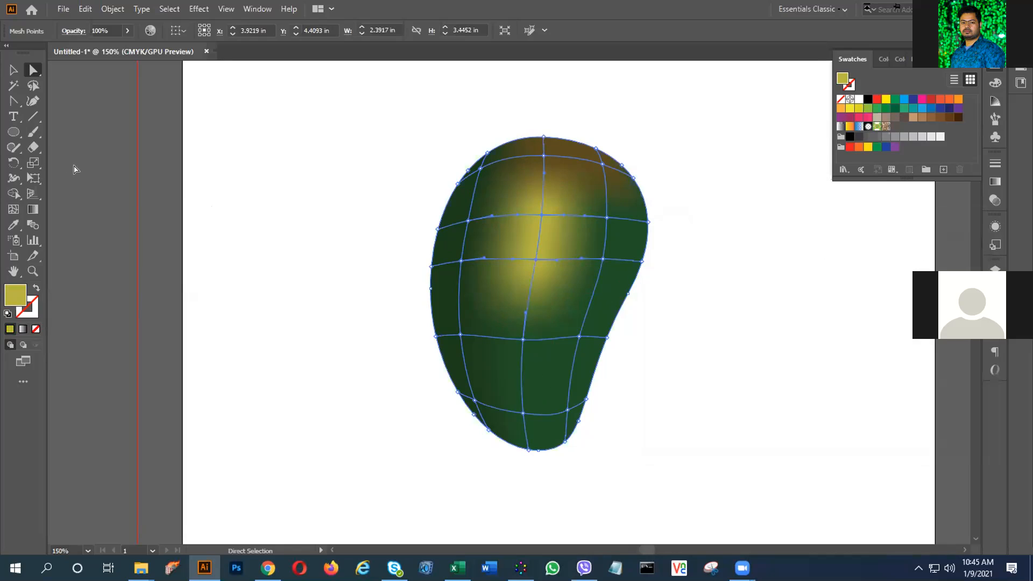
{"action": "left_click", "coordinate": [33, 86]}
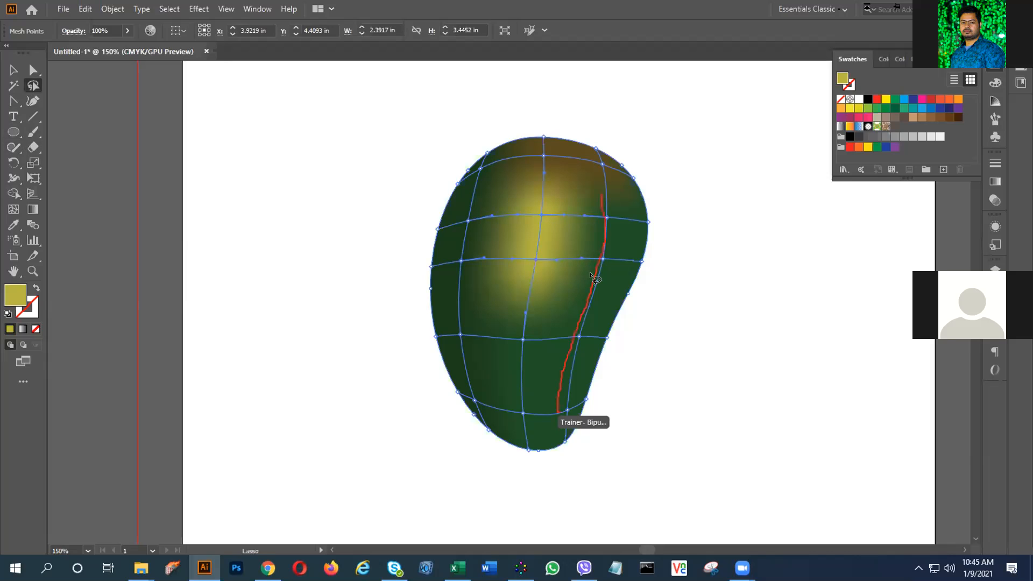
{"action": "mouse_move", "coordinate": [659, 194]}
{"action": "left_mouse_down"}
{"action": "mouse_move", "coordinate": [614, 192]}
{"action": "mouse_move", "coordinate": [596, 208]}
{"action": "mouse_move", "coordinate": [563, 359]}
{"action": "mouse_move", "coordinate": [565, 452]}
{"action": "mouse_move", "coordinate": [610, 399]}
{"action": "mouse_move", "coordinate": [656, 208]}
{"action": "left_mouse_up"}
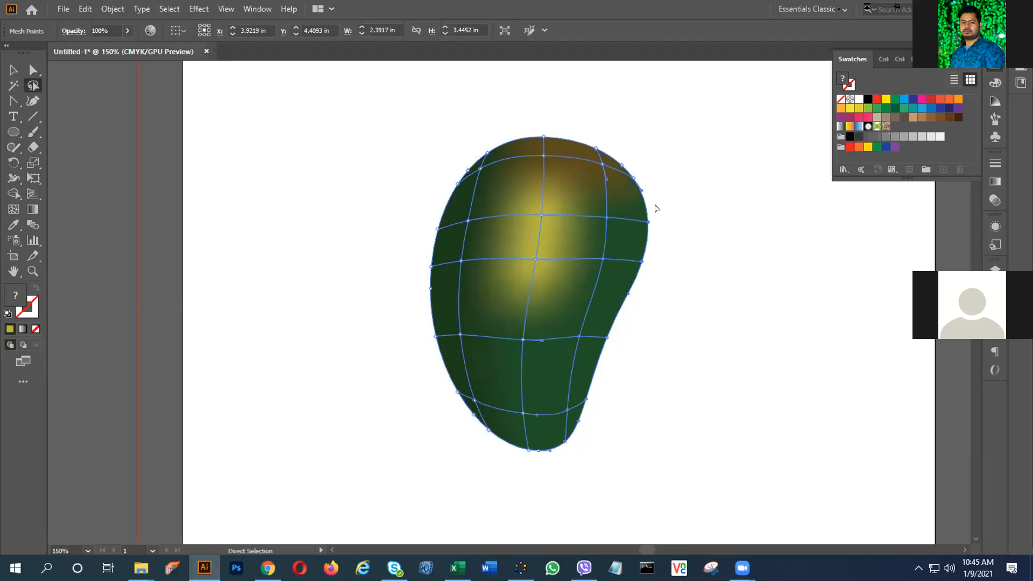
{"action": "left_click", "coordinate": [625, 210]}
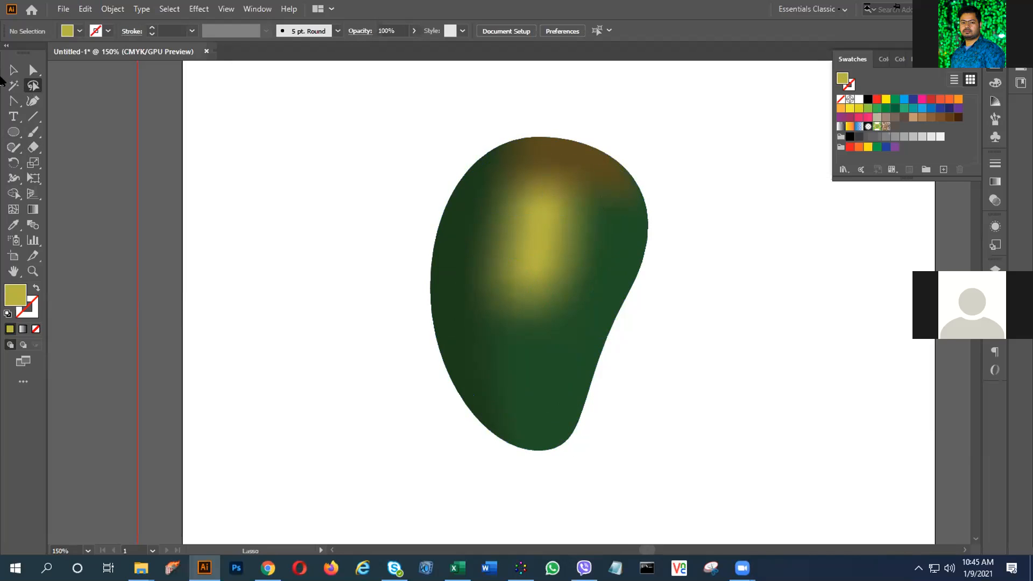
- Select the four mesh points down the mango's inner right mesh line and fill them with the C=20 M=0 Y=100 K=0 swatch
{"action": "left_click", "coordinate": [33, 70]}
{"action": "left_click", "coordinate": [13, 70]}
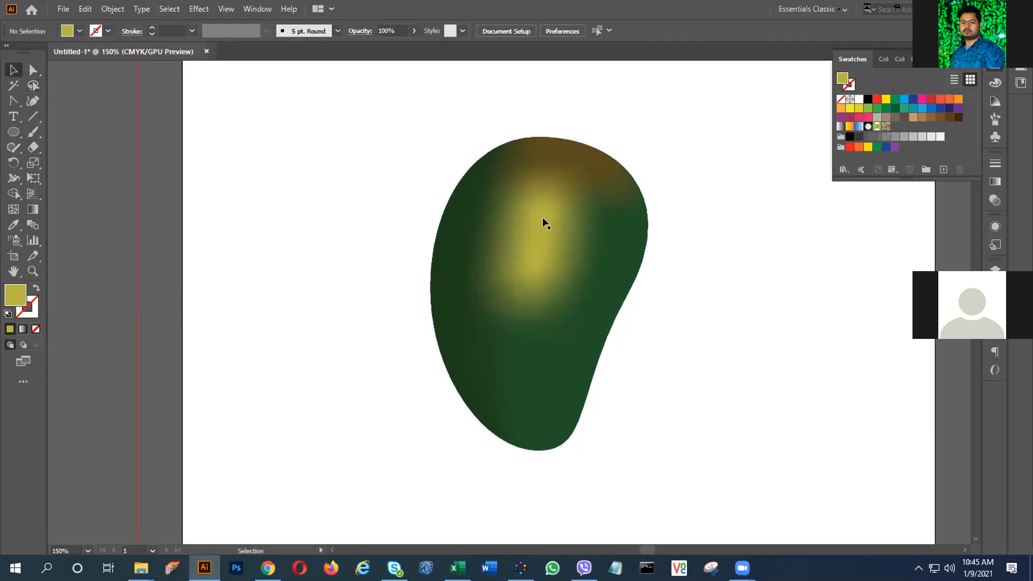
{"action": "left_click", "coordinate": [544, 224]}
{"action": "left_click", "coordinate": [33, 70]}
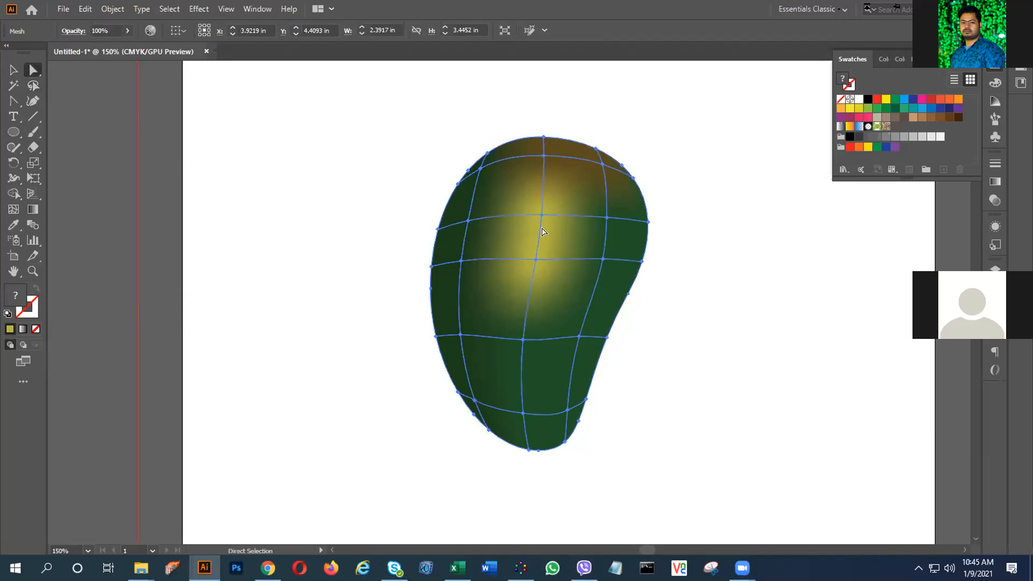
{"action": "left_click", "coordinate": [606, 219]}
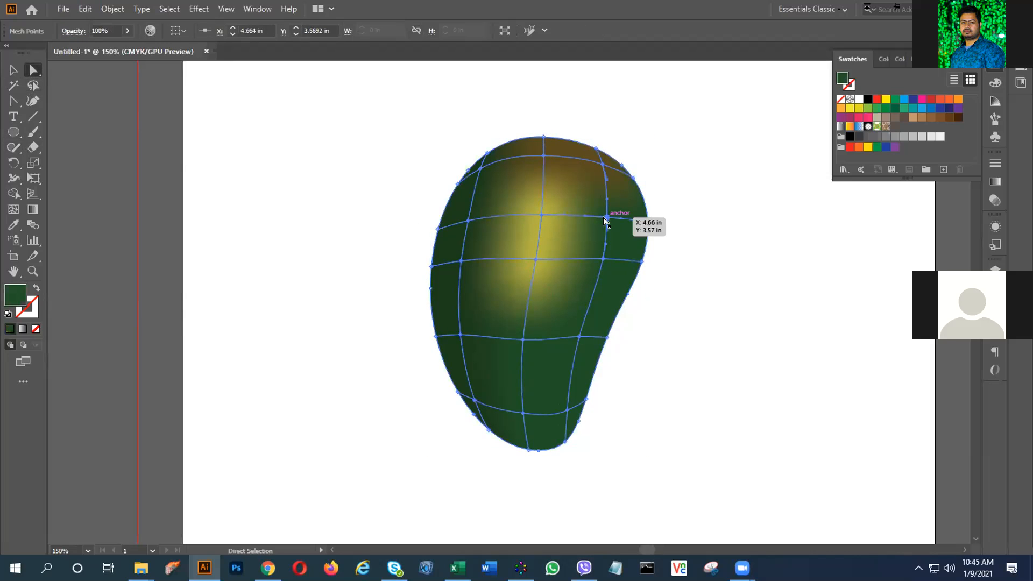
{"action": "left_click", "coordinate": [603, 259], "text": "shift"}
{"action": "left_click", "coordinate": [579, 337], "text": "shift"}
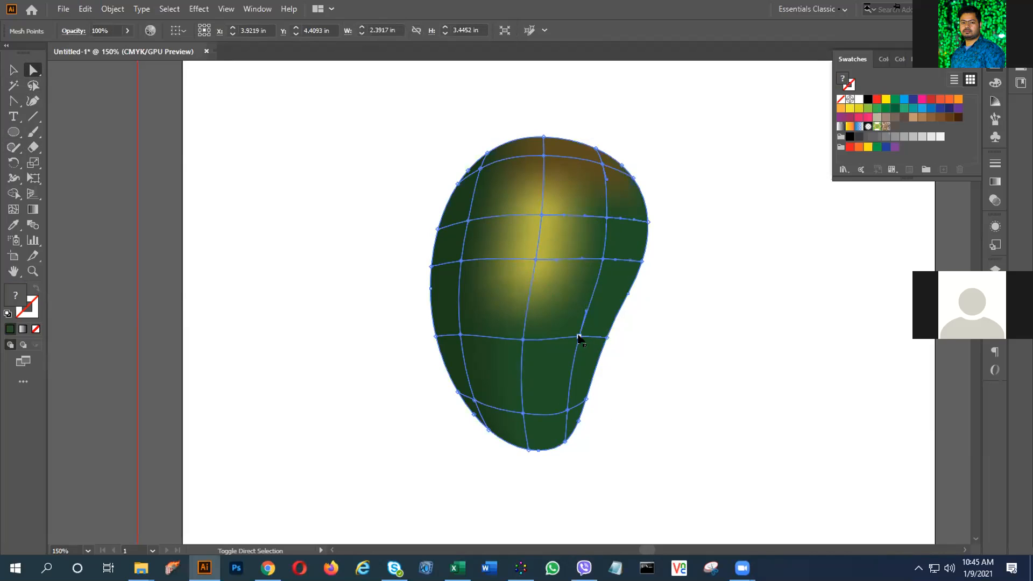
{"action": "left_click", "coordinate": [566, 410], "text": "shift"}
{"action": "left_click", "coordinate": [848, 109]}
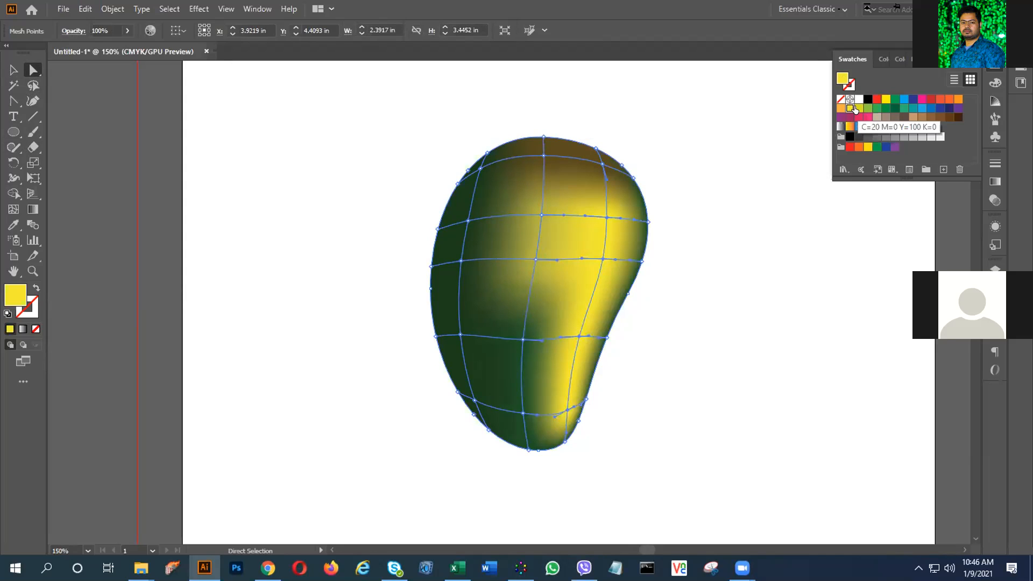
{"action": "left_click", "coordinate": [858, 108]}
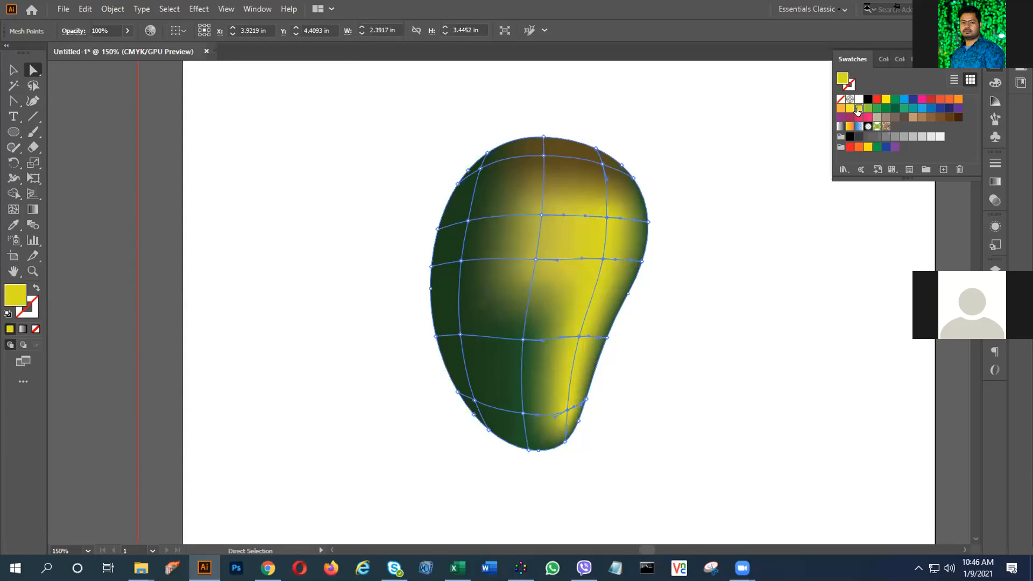
- Recolour the two central upper mesh points with dark green sampled from the mango's left half, and deselect the mesh
{"action": "left_click", "coordinate": [541, 216]}
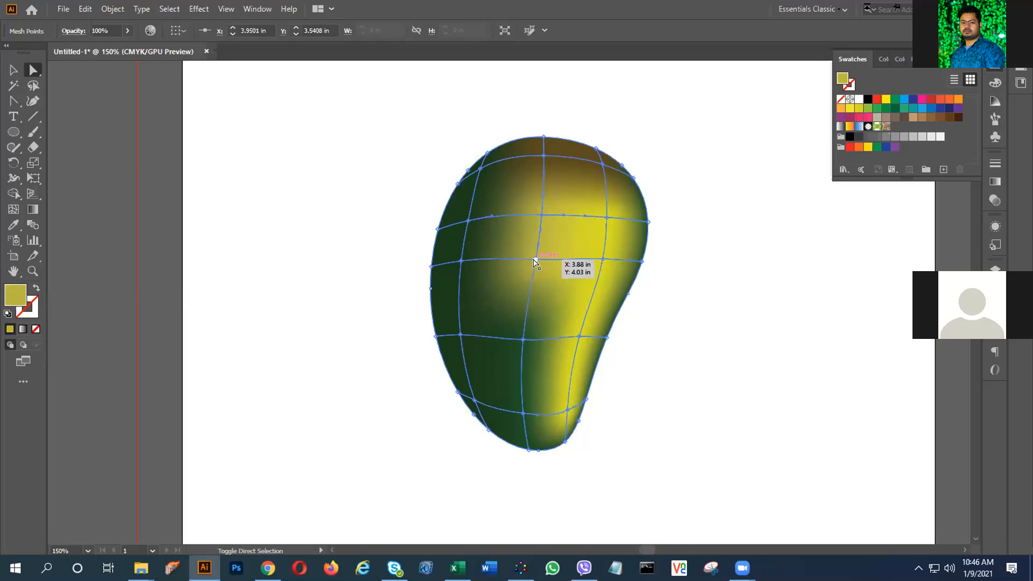
{"action": "left_click", "coordinate": [14, 225]}
{"action": "left_click", "coordinate": [493, 319]}
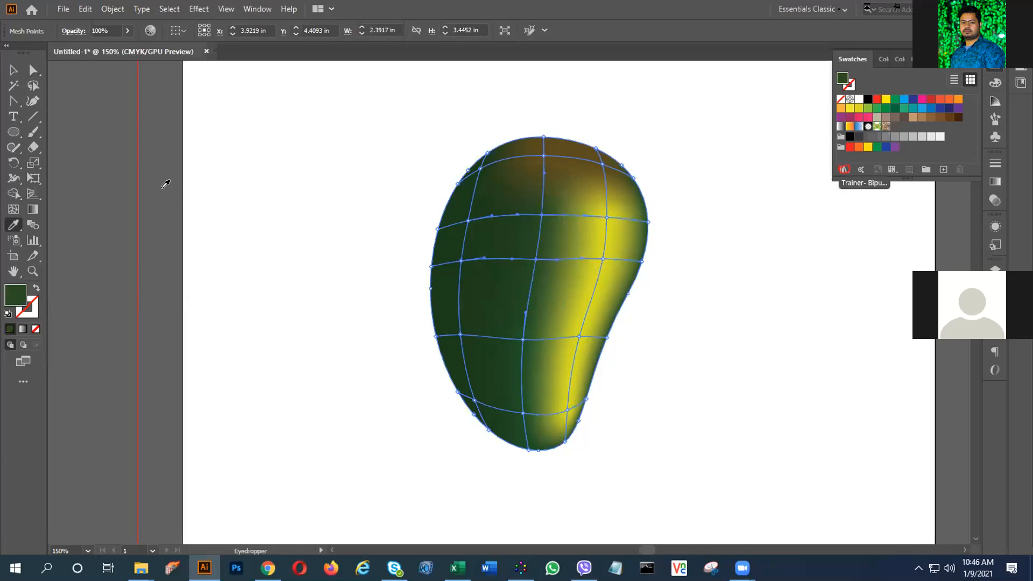
{"action": "left_click", "coordinate": [13, 69]}
{"action": "left_click", "coordinate": [355, 173]}
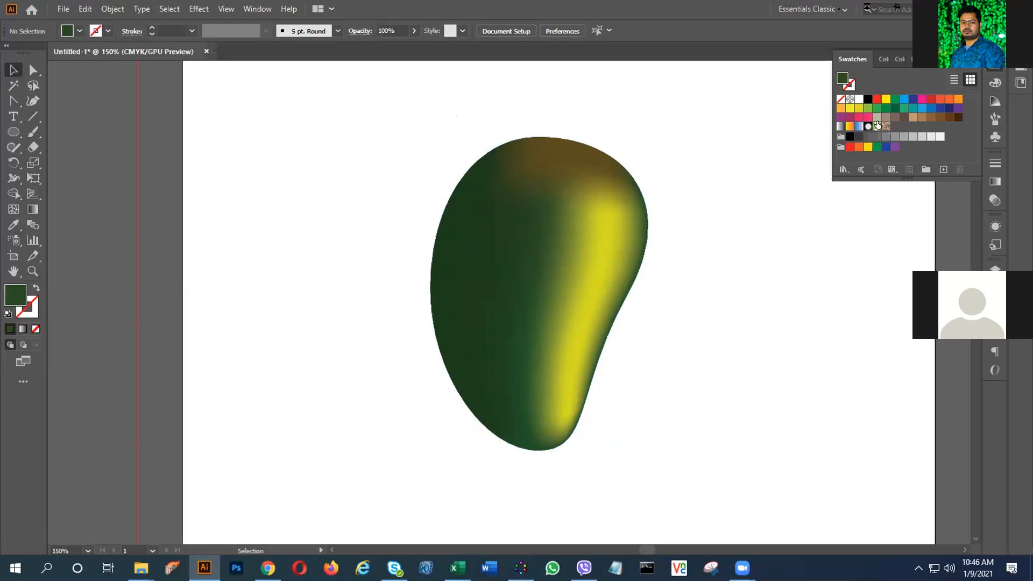
- Enlarge the floating Swatches panel
{"action": "left_click_drag", "start_coordinate": [819, 185], "coordinate": [760, 221]}
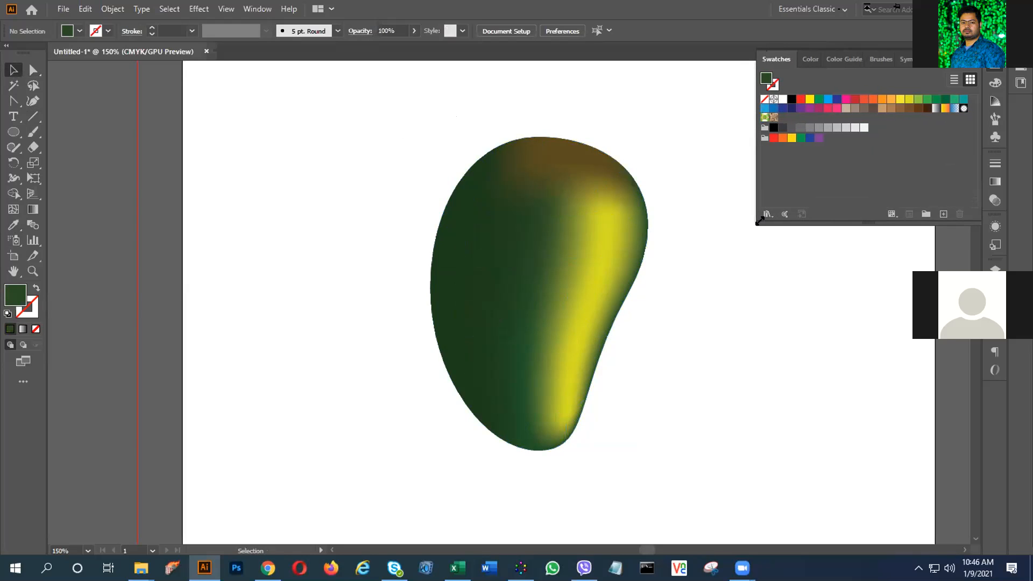
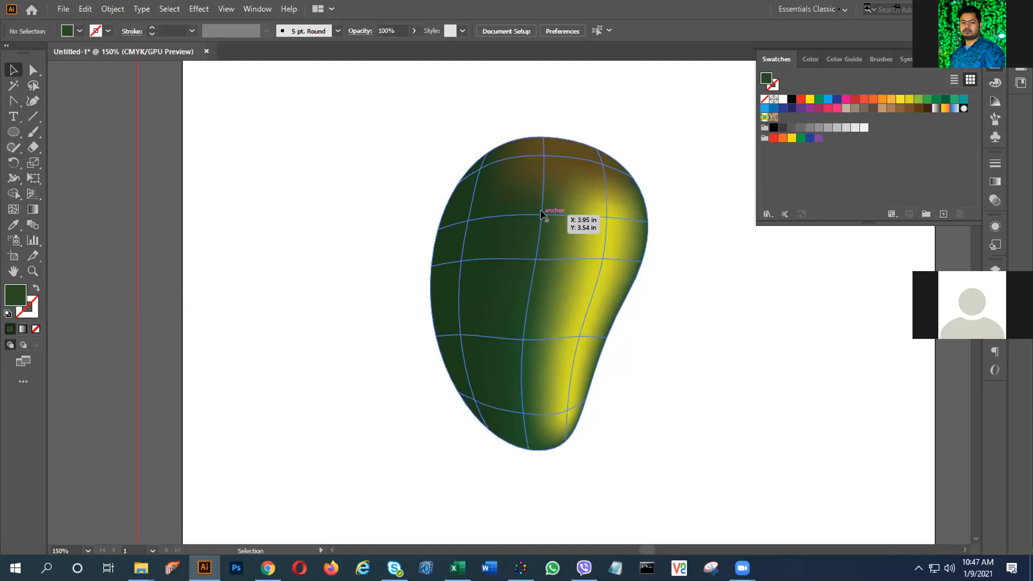
{"action": "left_click", "coordinate": [522, 141]}
{"action": "left_click", "coordinate": [451, 109]}
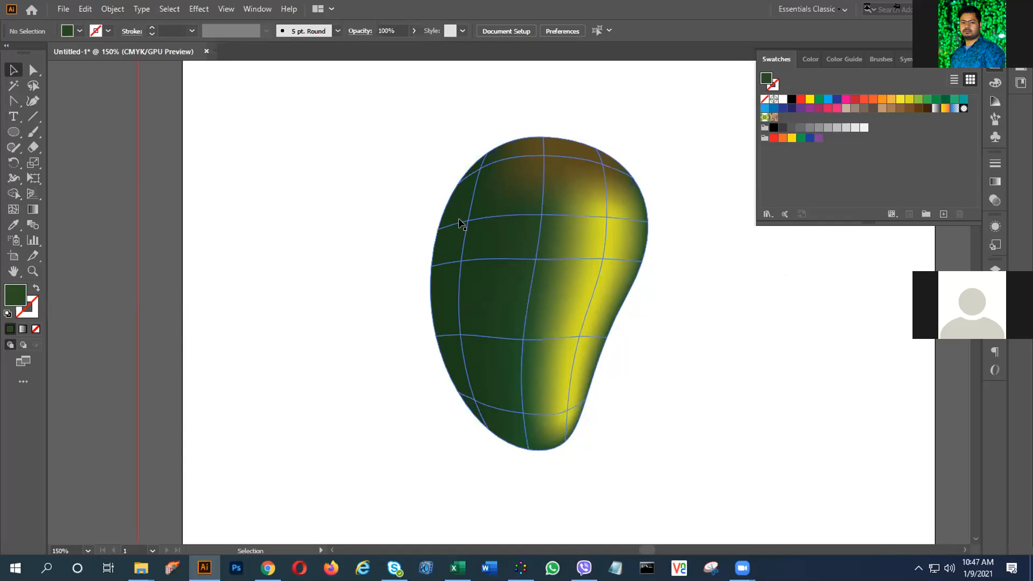
- Lasso the mesh points along the mango's left edge, darken them to green C 78, M 52, Y 87, K 68, and deselect the mesh
{"action": "left_click", "coordinate": [478, 237]}
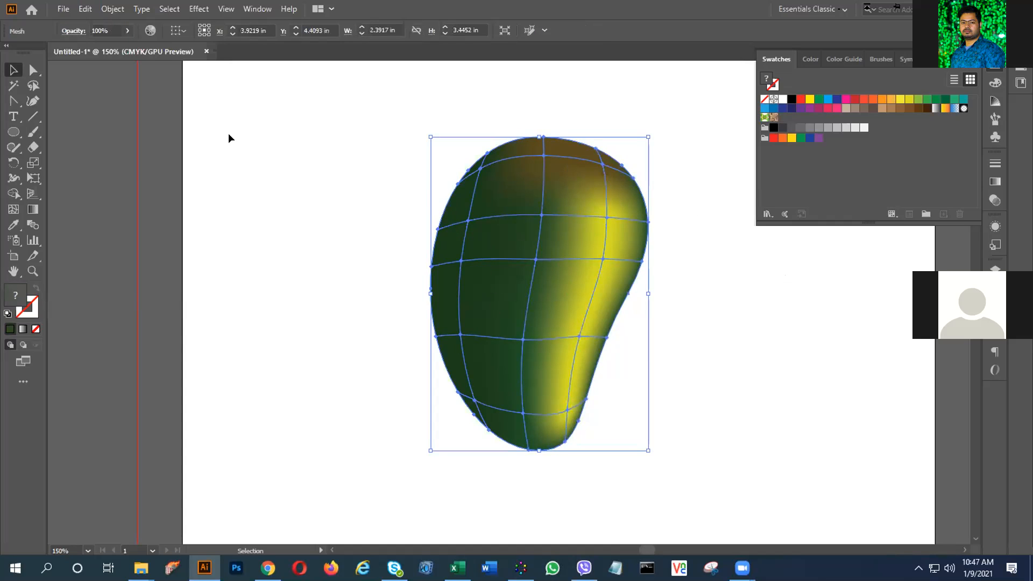
{"action": "left_click", "coordinate": [33, 85]}
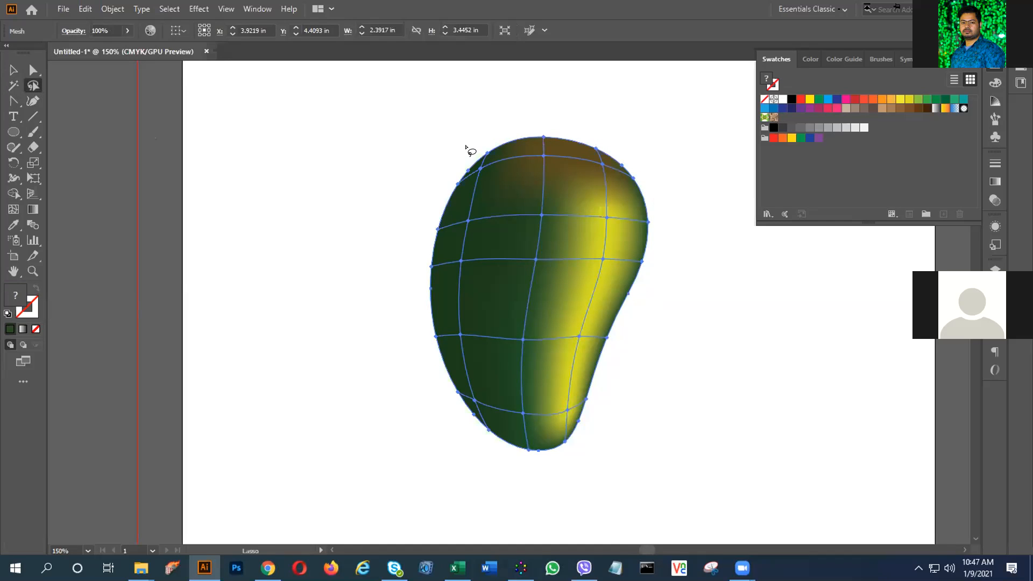
{"action": "mouse_move", "coordinate": [468, 145]}
{"action": "left_mouse_down"}
{"action": "mouse_move", "coordinate": [484, 176]}
{"action": "mouse_move", "coordinate": [461, 193]}
{"action": "mouse_move", "coordinate": [451, 221]}
{"action": "mouse_move", "coordinate": [447, 354]}
{"action": "mouse_move", "coordinate": [469, 415]}
{"action": "mouse_move", "coordinate": [413, 398]}
{"action": "mouse_move", "coordinate": [431, 189]}
{"action": "mouse_move", "coordinate": [463, 121]}
{"action": "mouse_move", "coordinate": [483, 144]}
{"action": "left_mouse_up"}
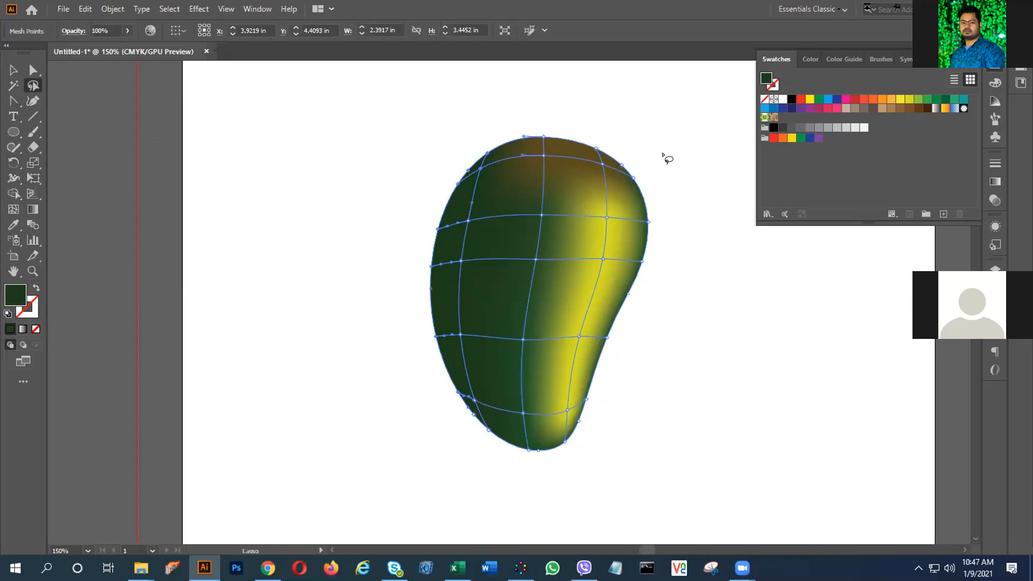
{"action": "double_click", "coordinate": [18, 298]}
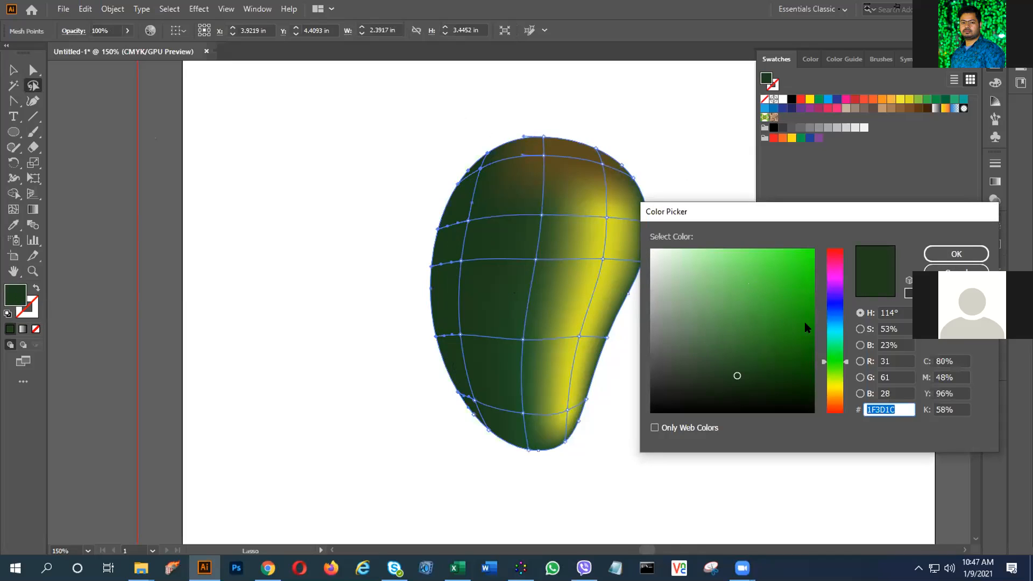
{"action": "left_click", "coordinate": [760, 369]}
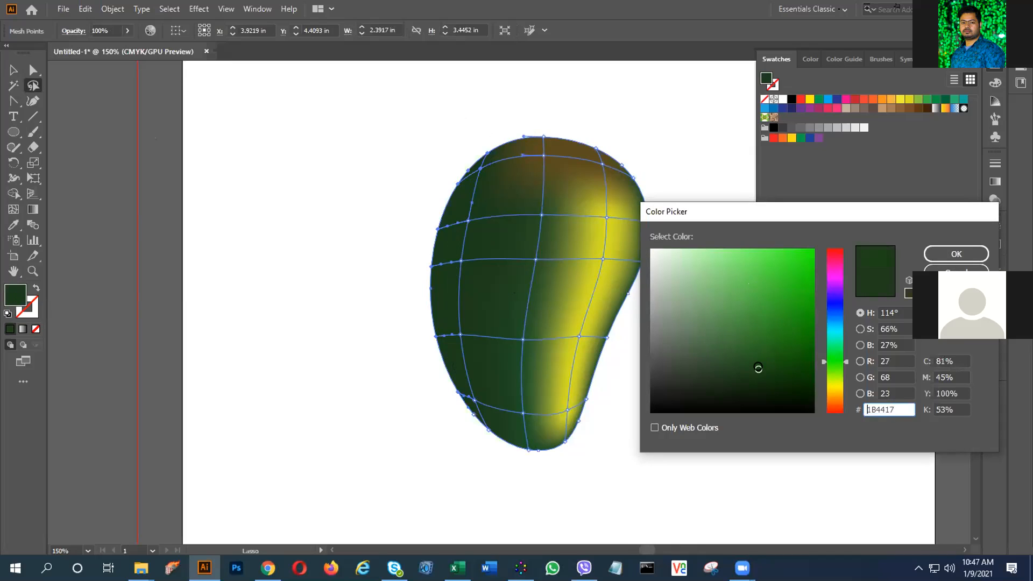
{"action": "left_click", "coordinate": [763, 374]}
{"action": "left_click", "coordinate": [780, 382]}
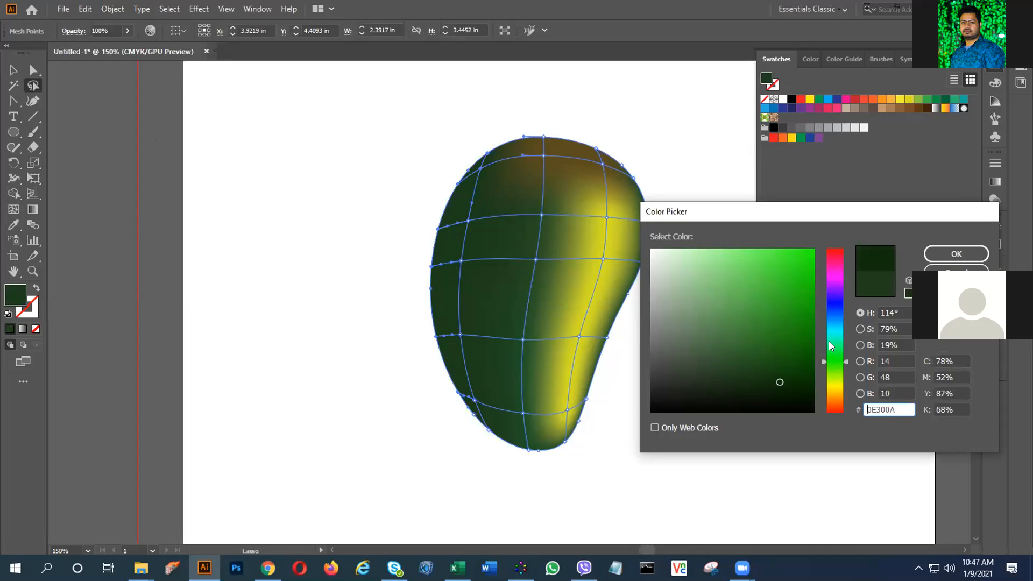
{"action": "left_click", "coordinate": [943, 255]}
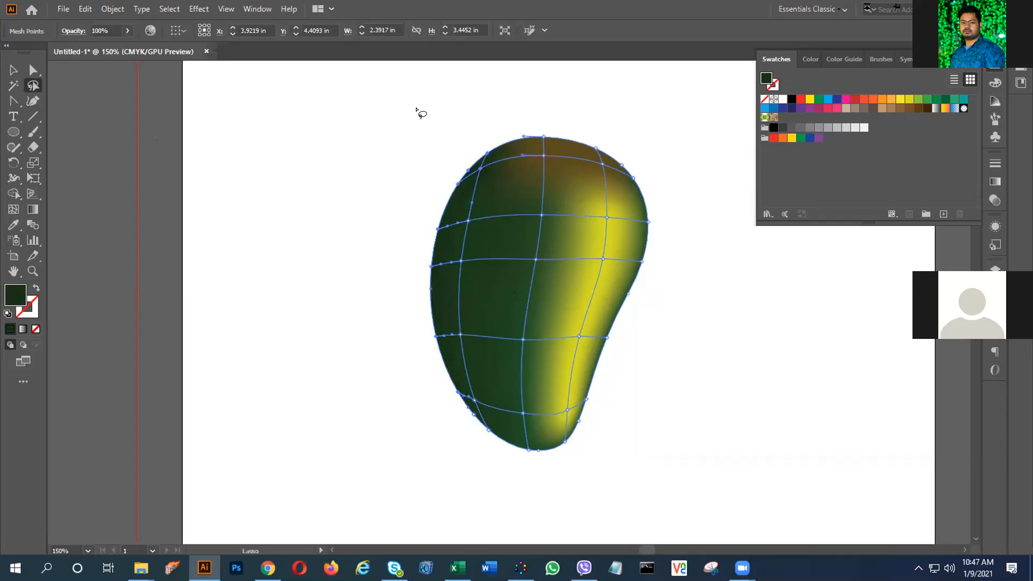
{"action": "left_click", "coordinate": [16, 70]}
{"action": "left_click", "coordinate": [296, 129]}
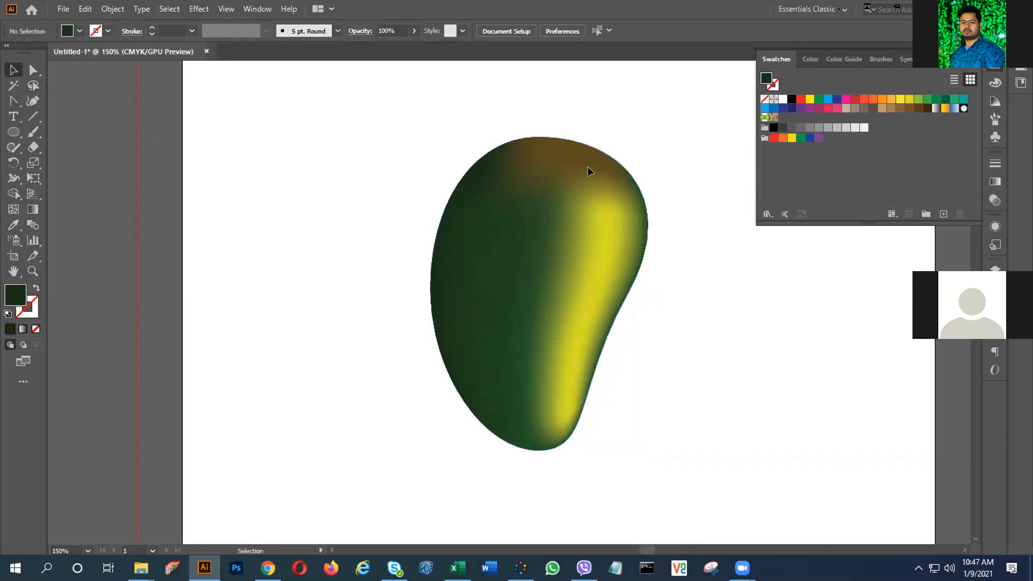
- Select the four brown mesh points at the mango's top and recolour them with dark green sampled from the mango's middle
{"action": "left_click", "coordinate": [557, 153]}
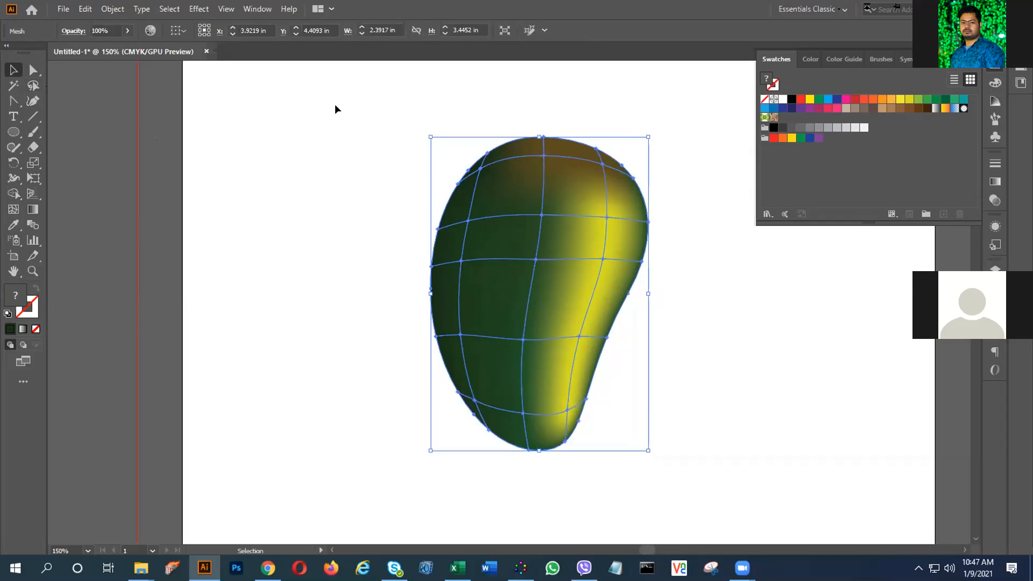
{"action": "left_click", "coordinate": [30, 69]}
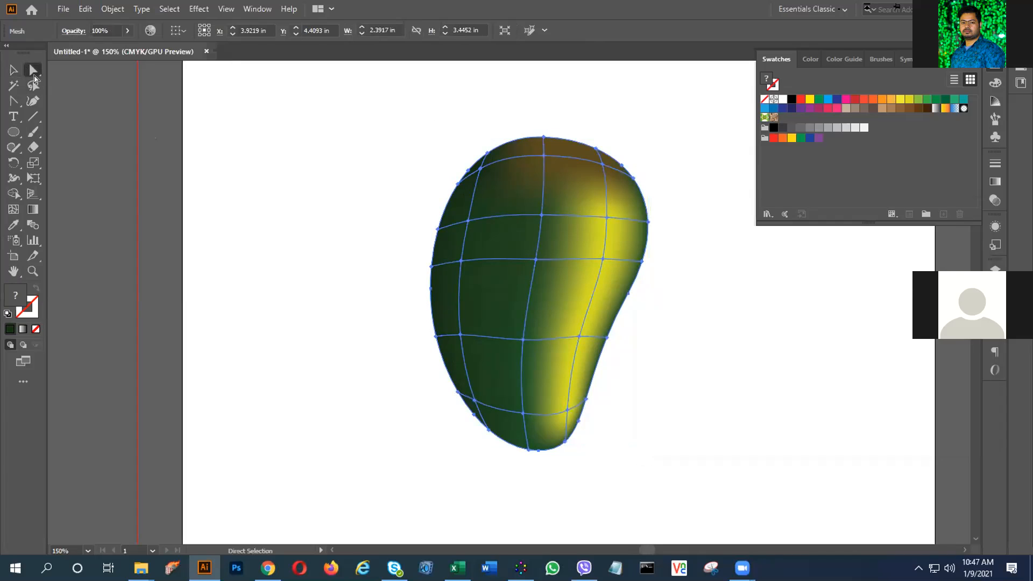
{"action": "left_click", "coordinate": [544, 156]}
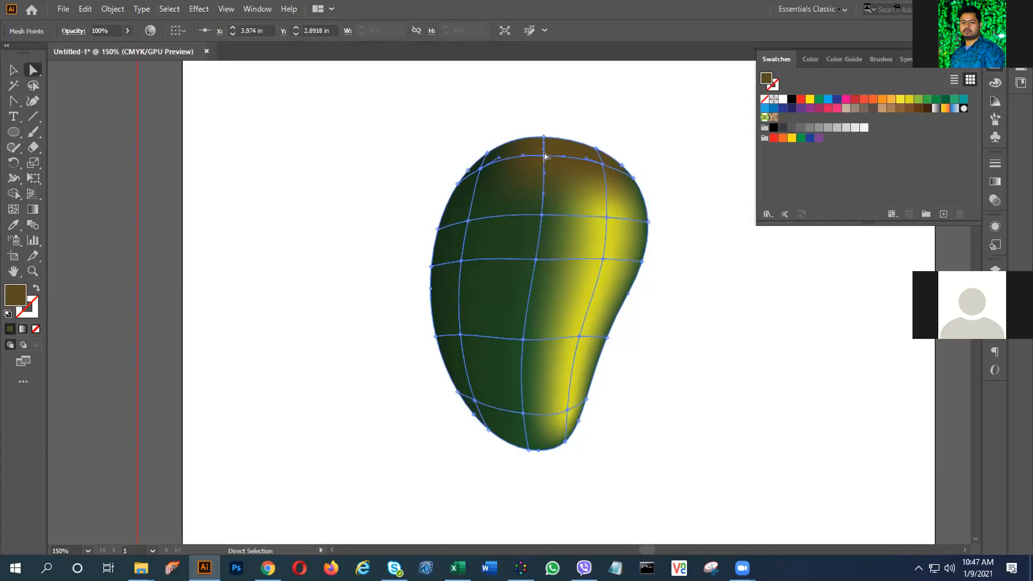
{"action": "left_click", "coordinate": [602, 165], "text": "shift"}
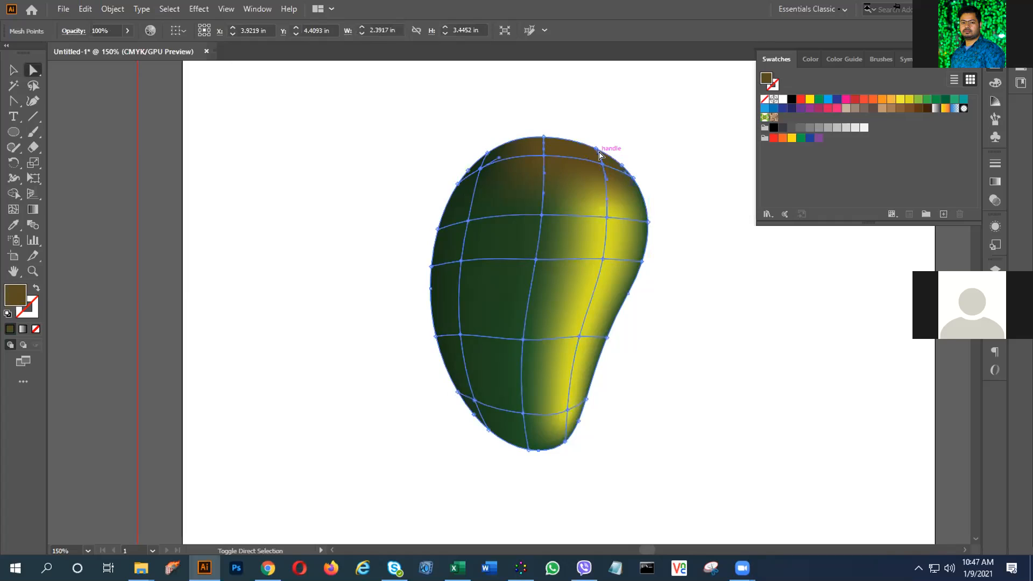
{"action": "left_click", "coordinate": [596, 149], "text": "shift"}
{"action": "left_click", "coordinate": [540, 138], "text": "shift"}
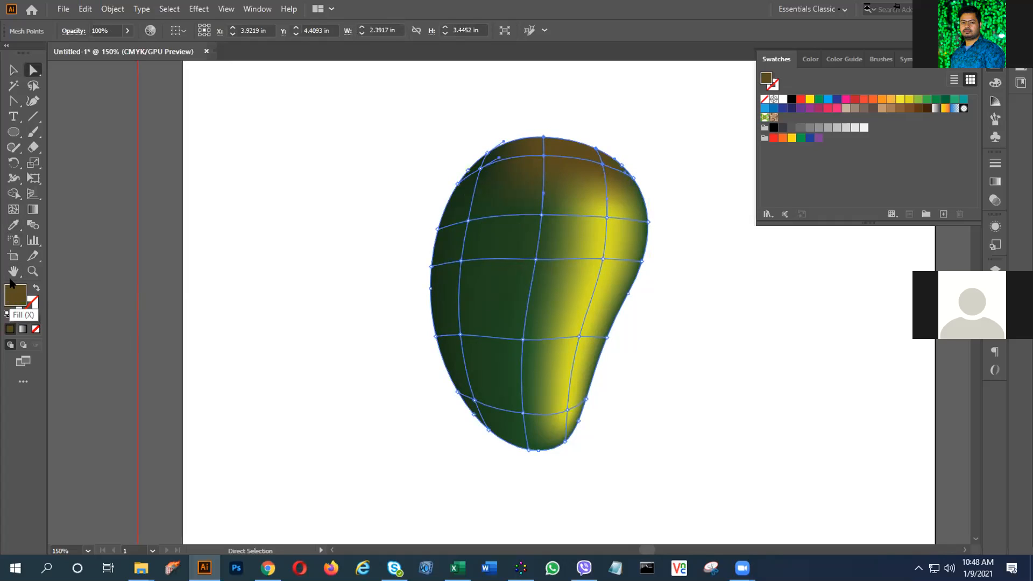
{"action": "double_click", "coordinate": [15, 296]}
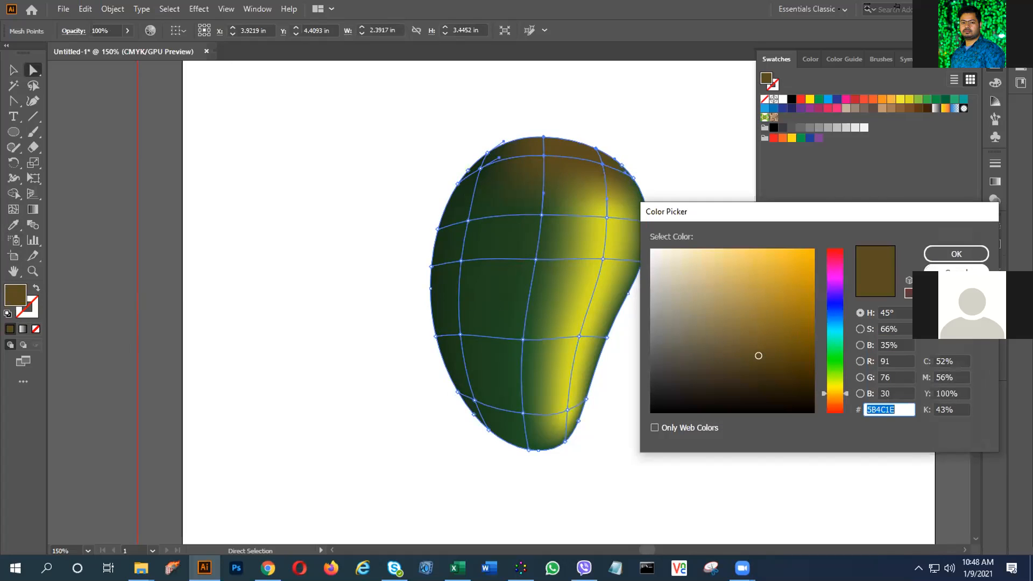
{"action": "left_click", "coordinate": [956, 268]}
{"action": "left_click", "coordinate": [13, 226]}
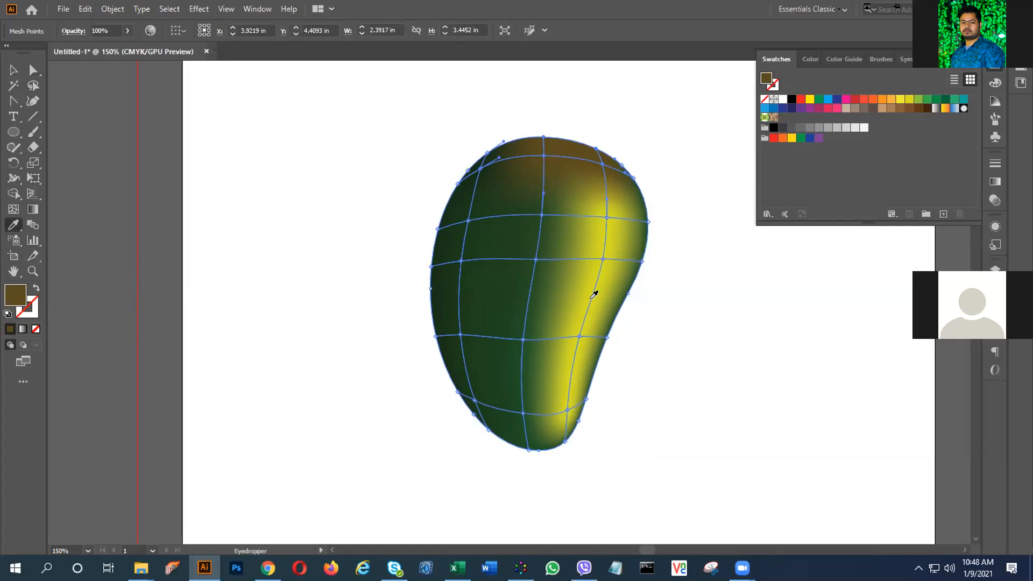
{"action": "left_click", "coordinate": [521, 305]}
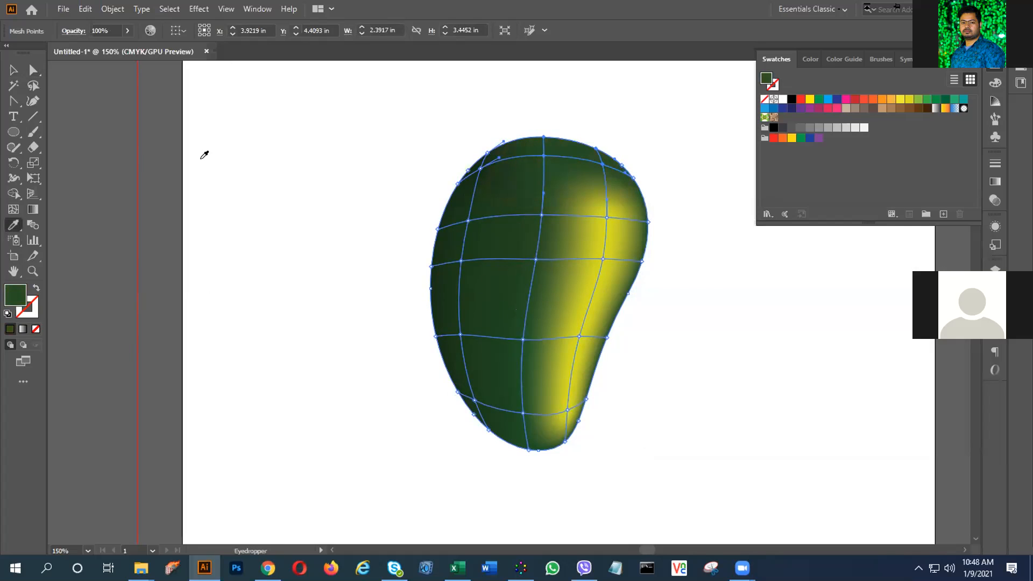
- Deselect the mango mesh to leave its shading free of mesh lines
{"action": "left_click", "coordinate": [9, 72]}
{"action": "left_click", "coordinate": [360, 189]}
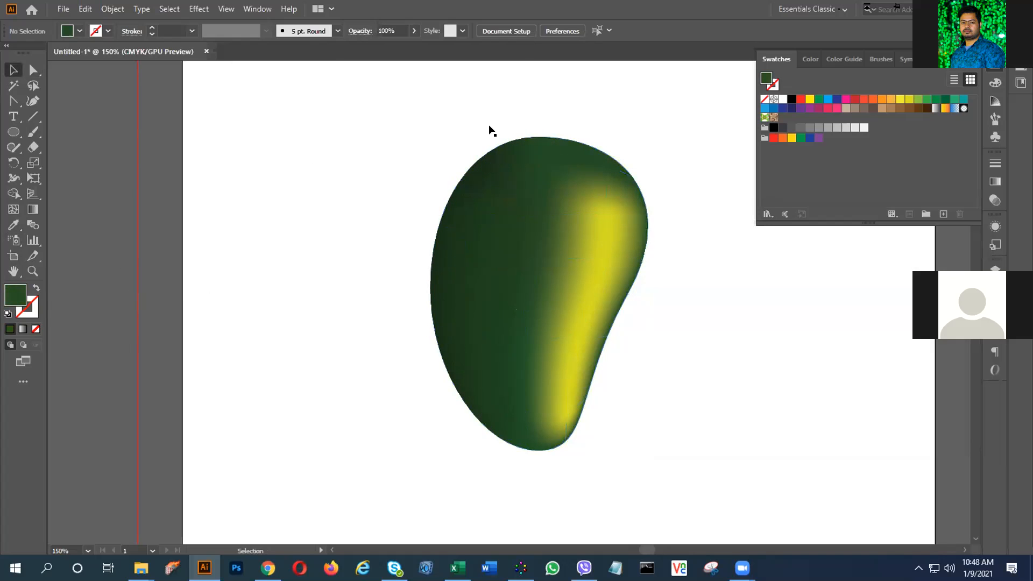
{"action": "key", "text": "space"}
{"action": "left_click_drag", "start_coordinate": [567, 209], "coordinate": [530, 278]}
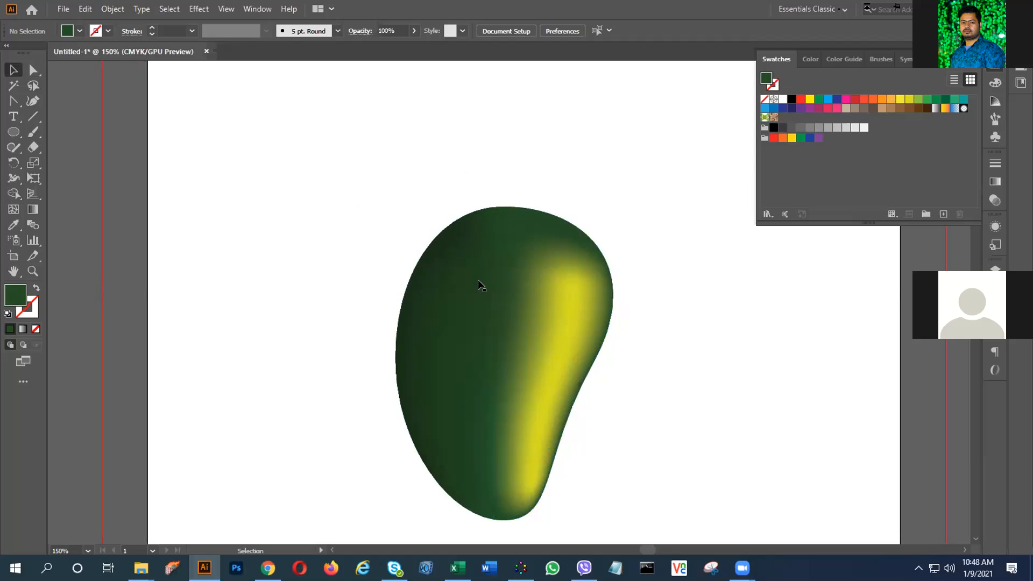
- Select the mango mesh, expand Layer 1 to inspect the objects it contains, and deselect the mesh
{"action": "left_click", "coordinate": [471, 313]}
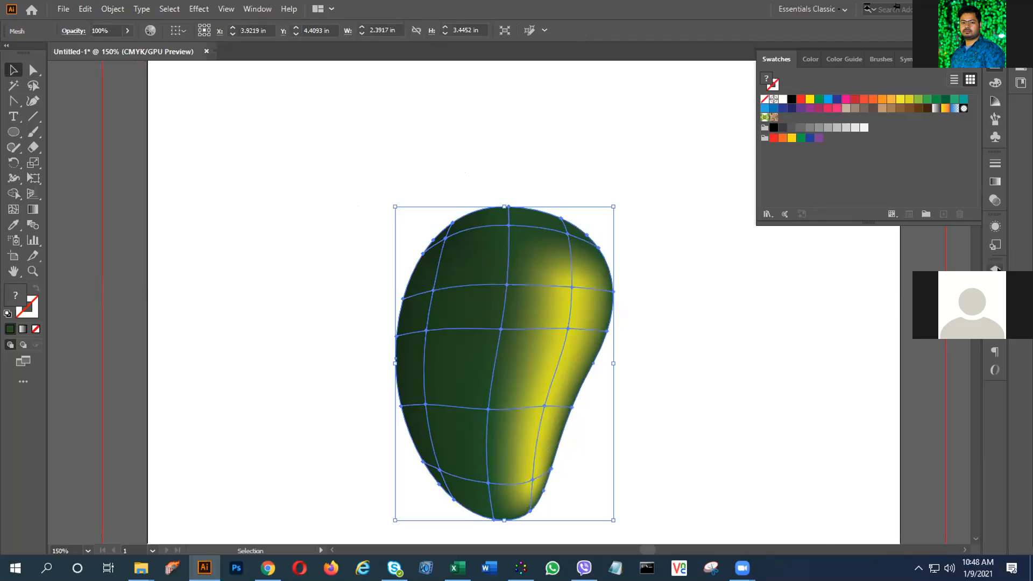
{"action": "left_click", "coordinate": [996, 269]}
{"action": "left_click", "coordinate": [866, 127]}
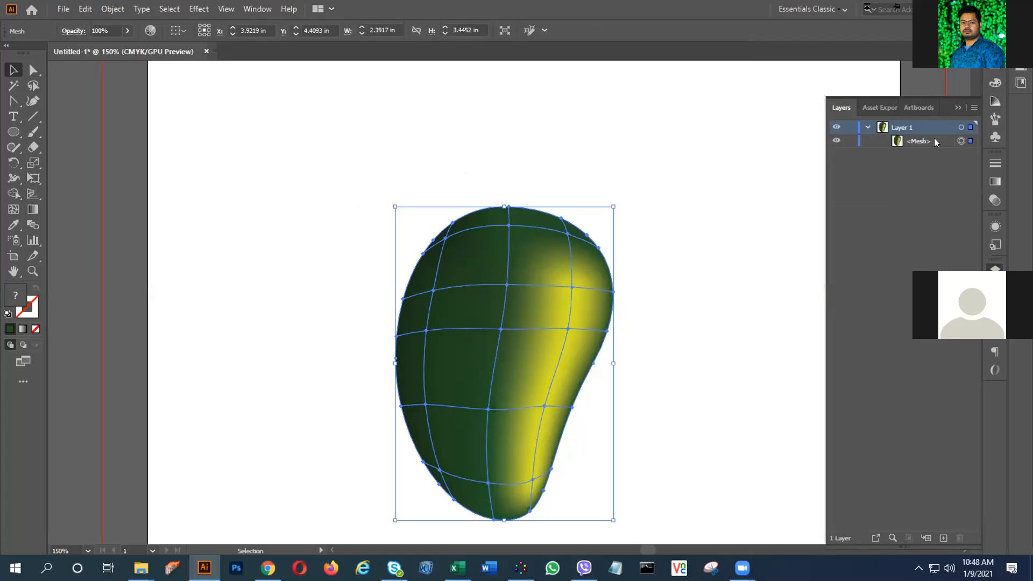
{"action": "left_click", "coordinate": [779, 147]}
{"action": "left_click_drag", "start_coordinate": [337, 180], "coordinate": [669, 468]}
{"action": "left_click", "coordinate": [212, 161]}
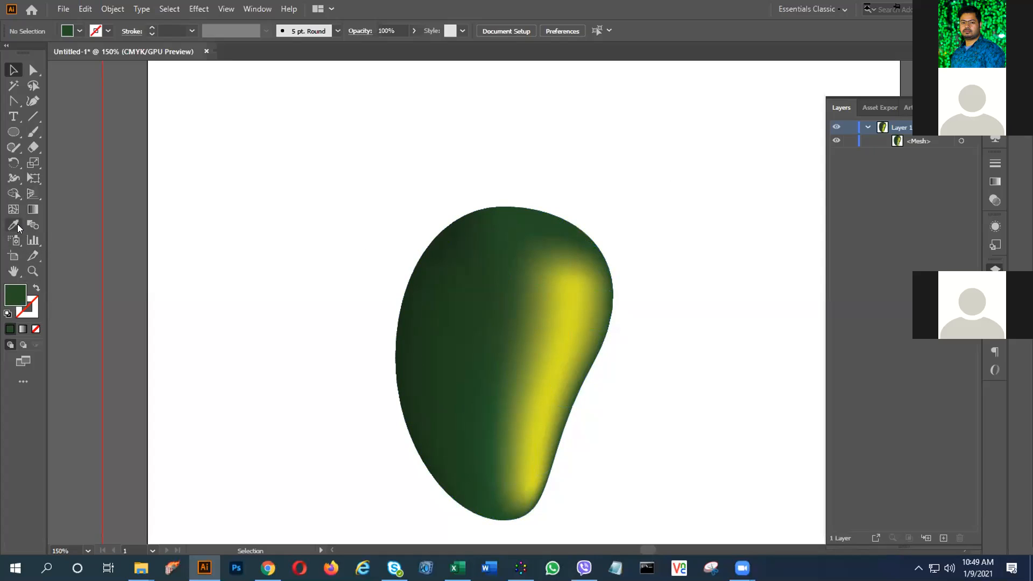
- Select the mango mesh and lasso the mesh points across its left half
{"action": "left_click_drag", "start_coordinate": [419, 180], "coordinate": [507, 395]}
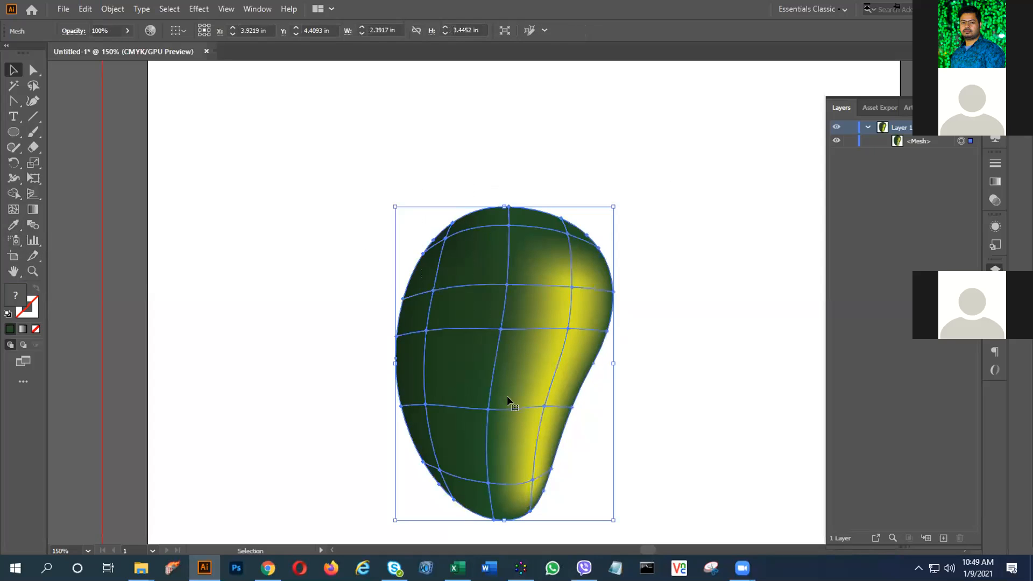
{"action": "left_click", "coordinate": [333, 213]}
{"action": "left_click_drag", "start_coordinate": [474, 191], "coordinate": [469, 231]}
{"action": "left_click", "coordinate": [33, 87]}
{"action": "mouse_move", "coordinate": [393, 204]}
{"action": "left_mouse_down"}
{"action": "mouse_move", "coordinate": [459, 222]}
{"action": "mouse_move", "coordinate": [435, 317]}
{"action": "mouse_move", "coordinate": [455, 497]}
{"action": "mouse_move", "coordinate": [435, 512]}
{"action": "mouse_move", "coordinate": [394, 438]}
{"action": "mouse_move", "coordinate": [392, 253]}
{"action": "mouse_move", "coordinate": [407, 208]}
{"action": "left_mouse_up"}
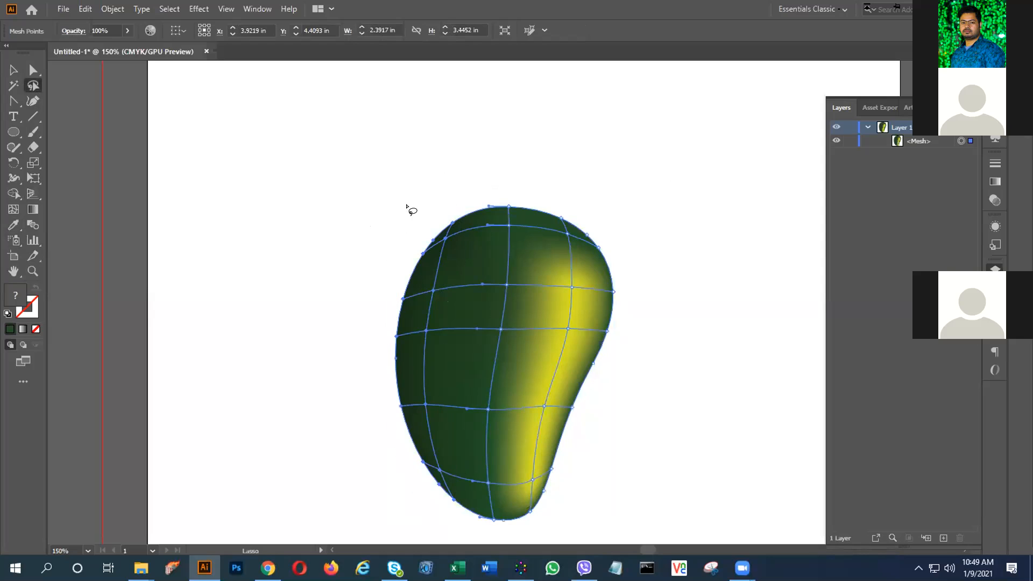
- Recolour the lassoed mesh points on the mango's left half with a dark olive green, hue 69°
{"action": "double_click", "coordinate": [12, 294]}
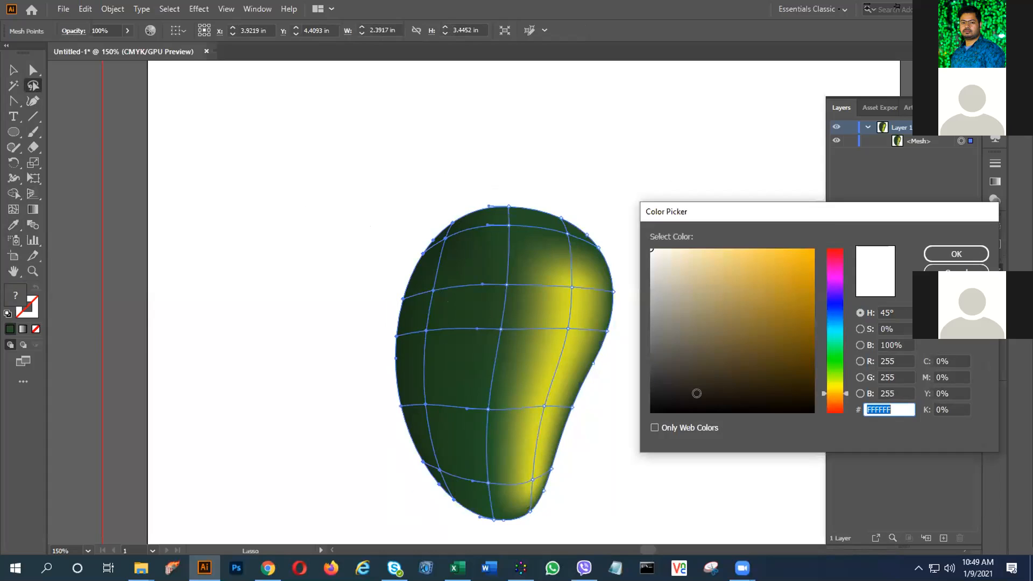
{"action": "left_click", "coordinate": [840, 361]}
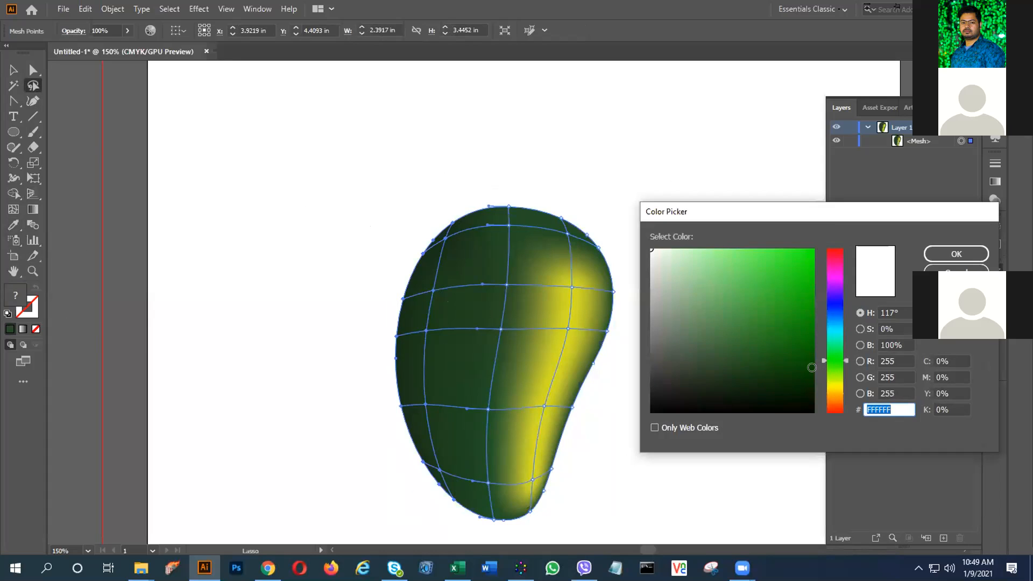
{"action": "left_click_drag", "start_coordinate": [805, 371], "coordinate": [804, 382]}
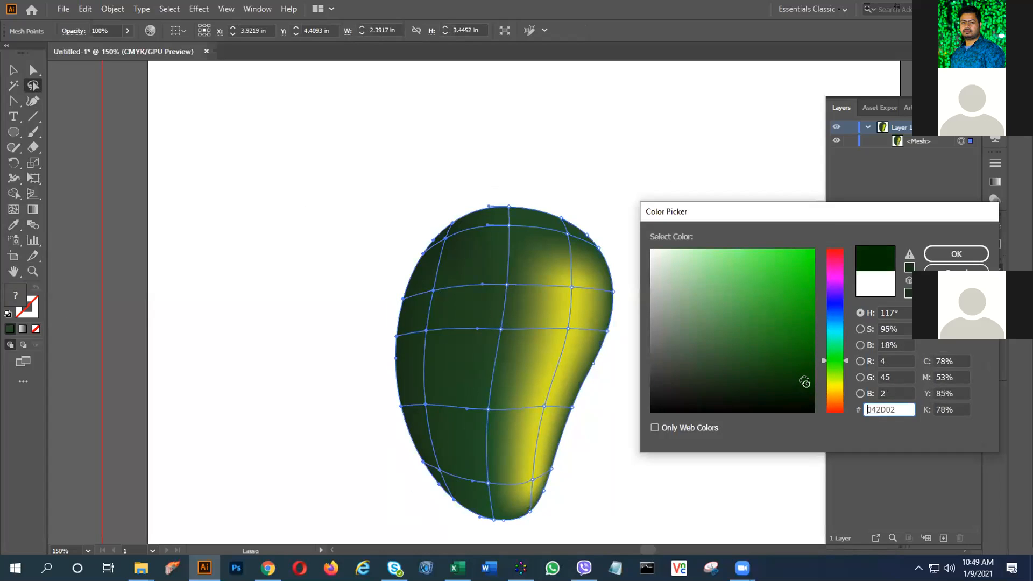
{"action": "left_click", "coordinate": [809, 379]}
{"action": "left_click", "coordinate": [830, 377]}
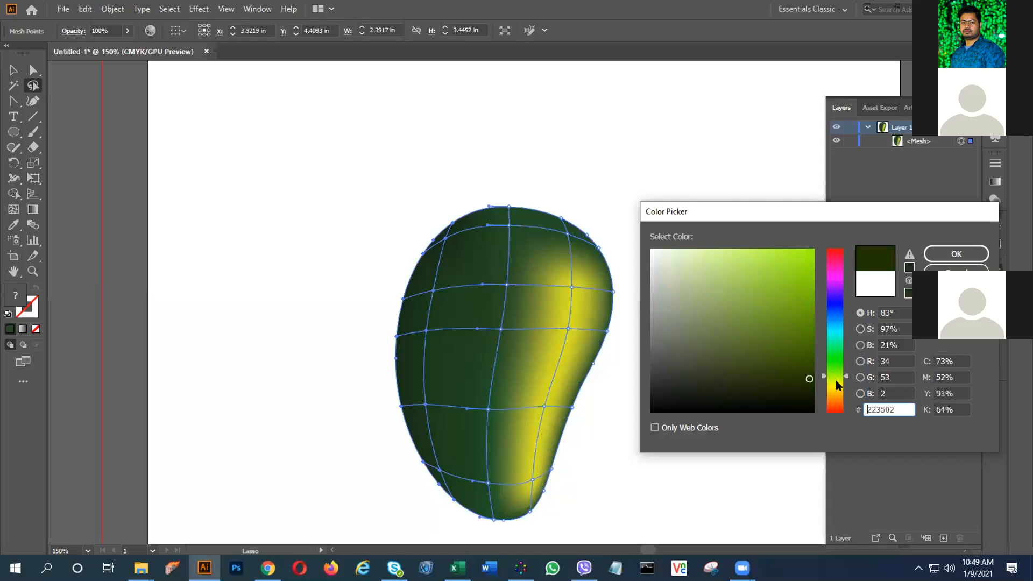
{"action": "left_click", "coordinate": [833, 381]}
{"action": "left_click", "coordinate": [810, 355]}
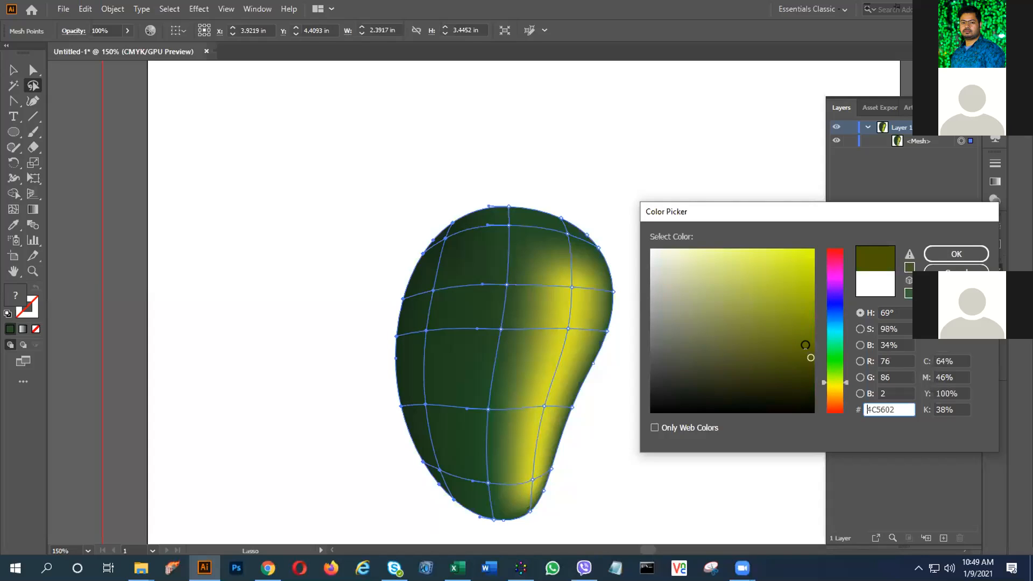
{"action": "left_click", "coordinate": [807, 347]}
{"action": "left_click", "coordinate": [956, 254]}
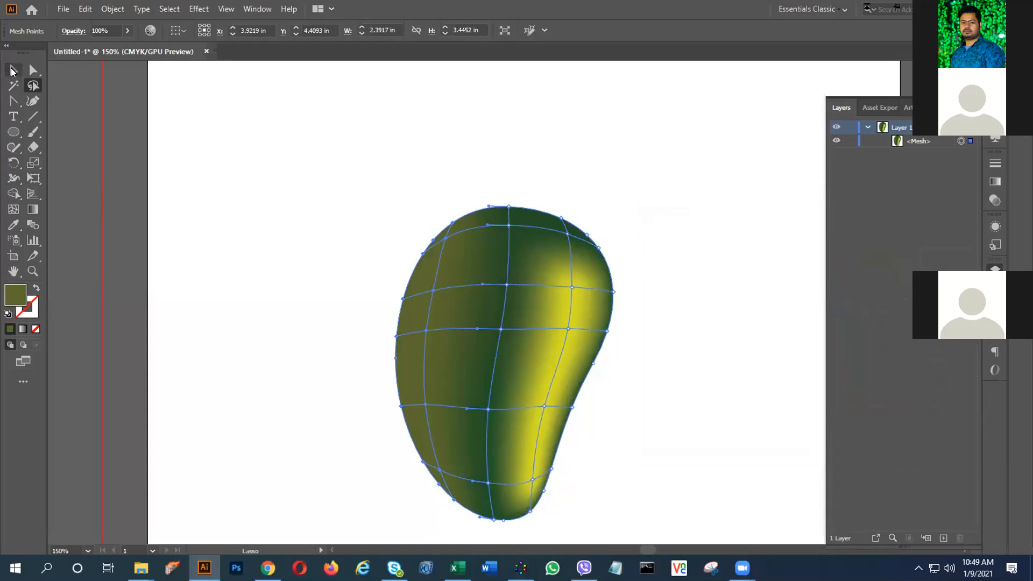
{"action": "left_click", "coordinate": [13, 70]}
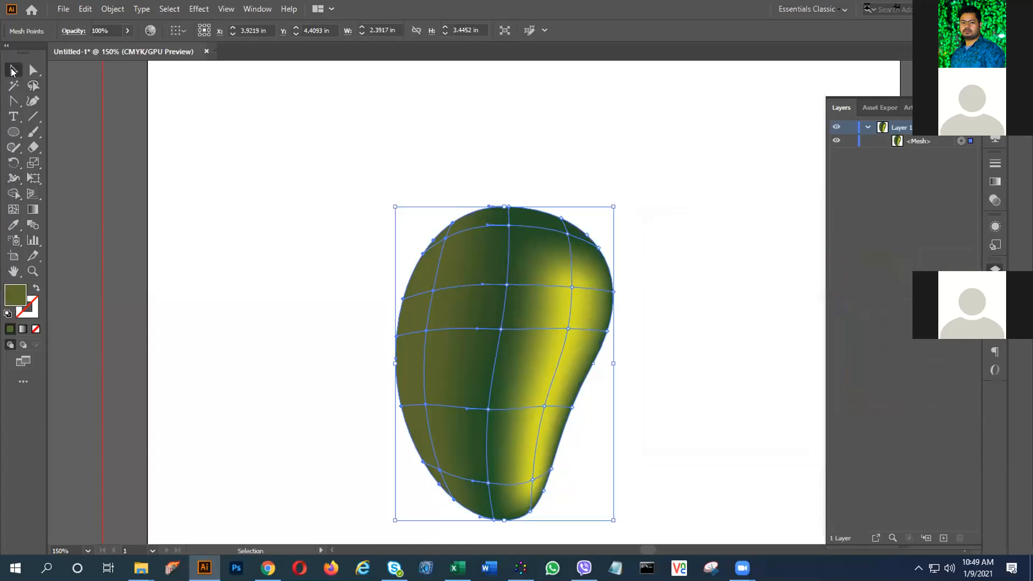
- Undo all mesh colouring and mesh lines step by step, back to the mango's plain dark green path
{"action": "key", "text": "ctrl+z"}
{"action": "key", "text": "ctrl+z"}
{"action": "key", "text": "ctrl+z"}
{"action": "key", "text": "ctrl+z"}
{"action": "key", "text": "ctrl+z"}
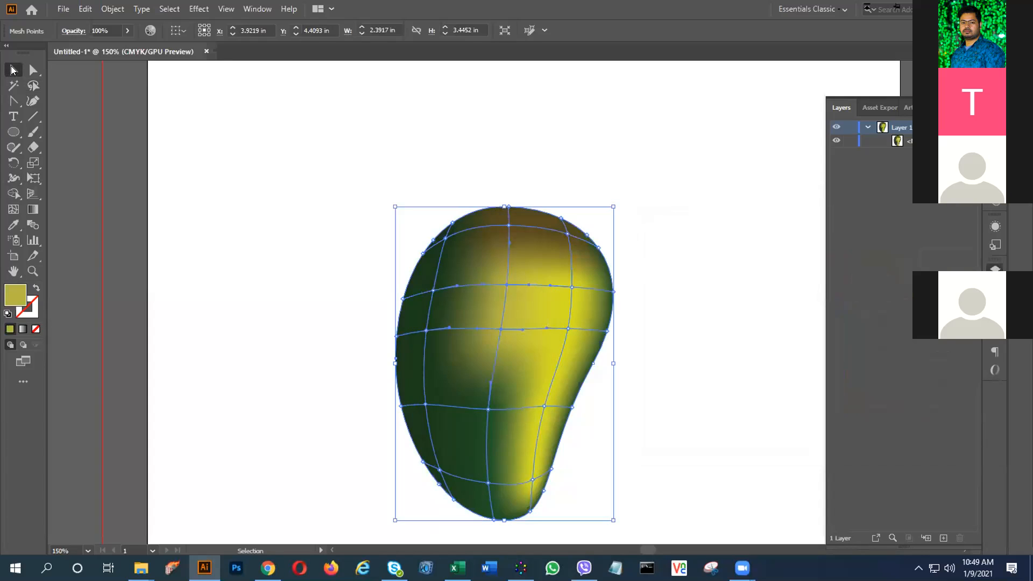
{"action": "key", "text": "ctrl+z"}
{"action": "key", "text": "ctrl+z"}
{"action": "key", "text": "ctrl+z"}
{"action": "key", "text": "ctrl+z"}
{"action": "key", "text": "ctrl+z"}
{"action": "key", "text": "ctrl+z"}
{"action": "key", "text": "ctrl+z"}
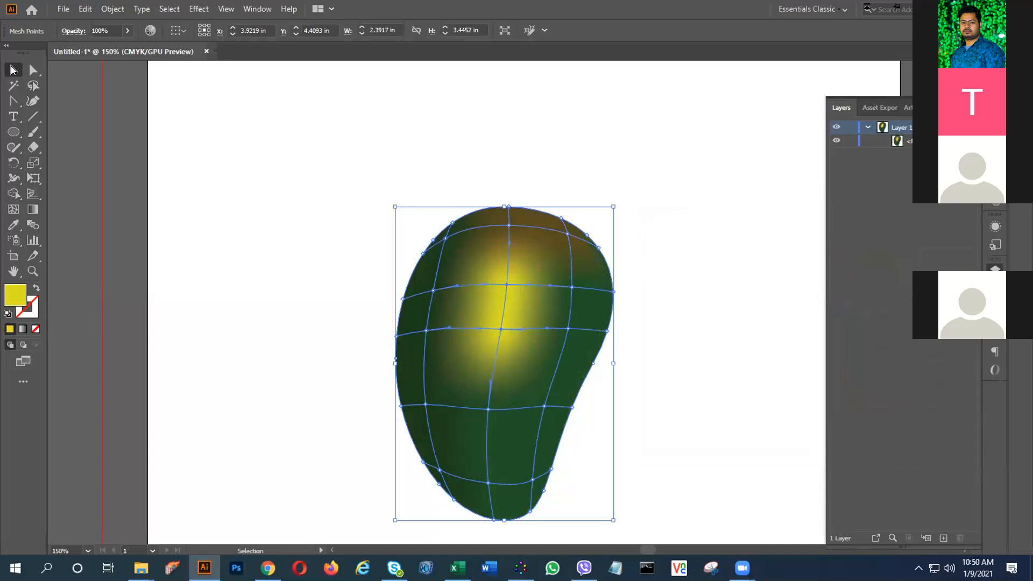
{"action": "key", "text": "ctrl+z"}
{"action": "key", "text": "ctrl+z"}
{"action": "key", "text": "ctrl+z"}
{"action": "key", "text": "ctrl+z"}
{"action": "key", "text": "ctrl+z"}
{"action": "key", "text": "ctrl+z"}
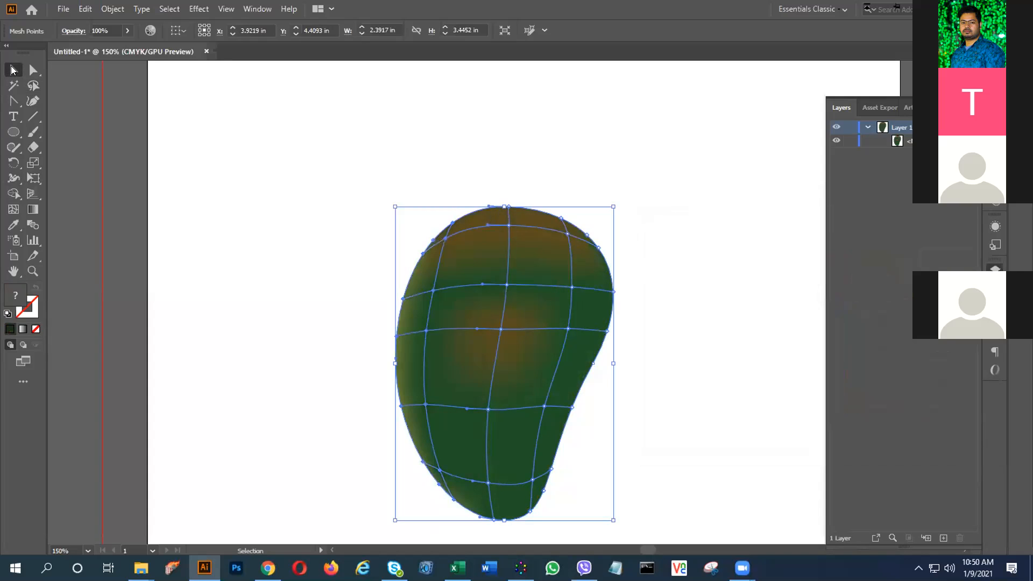
{"action": "key", "text": "ctrl+z"}
{"action": "key", "text": "ctrl+z"}
{"action": "key", "text": "ctrl+z"}
{"action": "key", "text": "ctrl+z"}
{"action": "key", "text": "ctrl+z"}
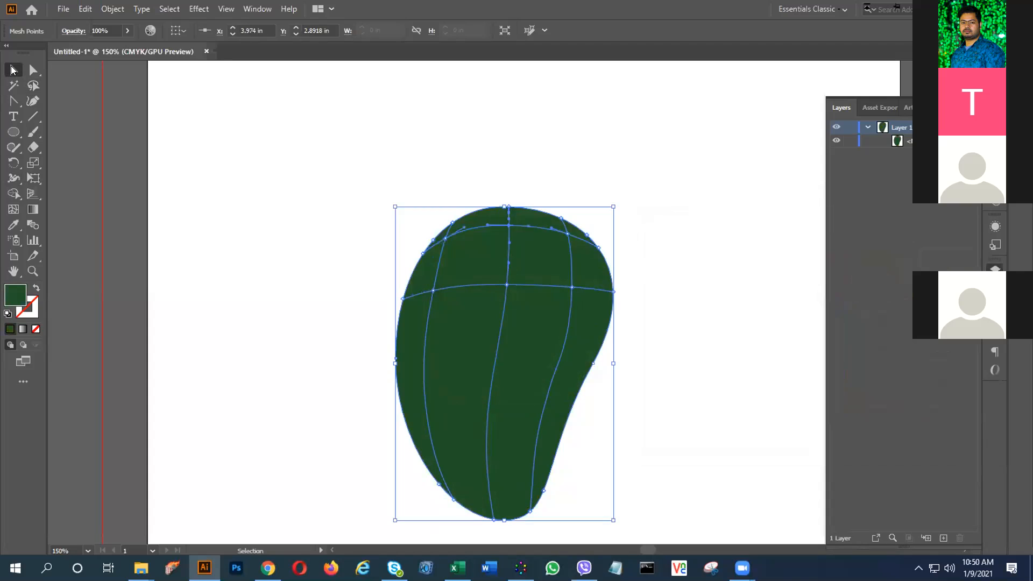
{"action": "key", "text": "ctrl+z"}
{"action": "key", "text": "ctrl+z"}
{"action": "key", "text": "ctrl+z"}
{"action": "key", "text": "ctrl+z"}
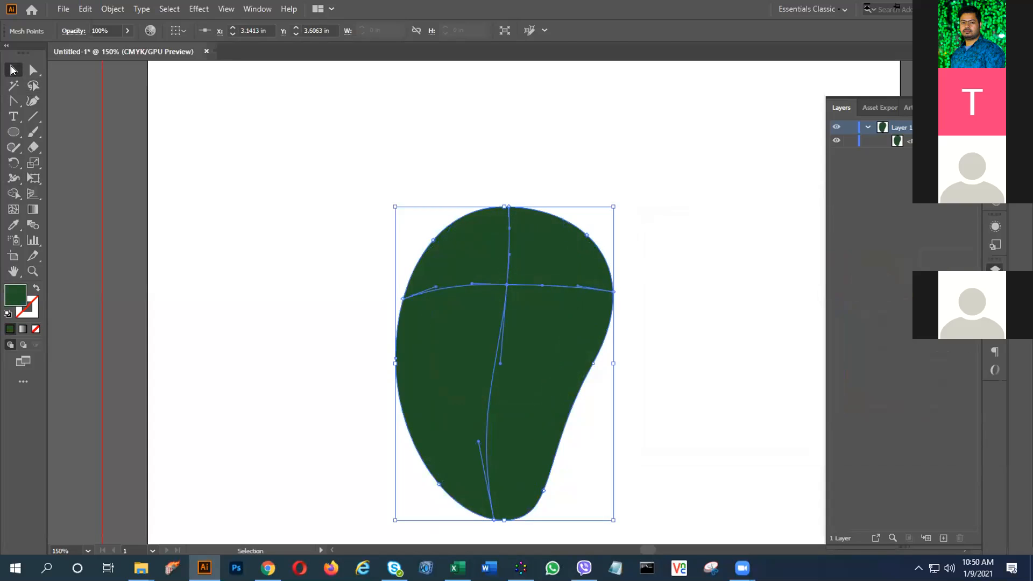
- Recolour the plain mango path with a muted olive-gold fill, hue 53°, and reopen its fill colour for editing
{"action": "double_click", "coordinate": [15, 295]}
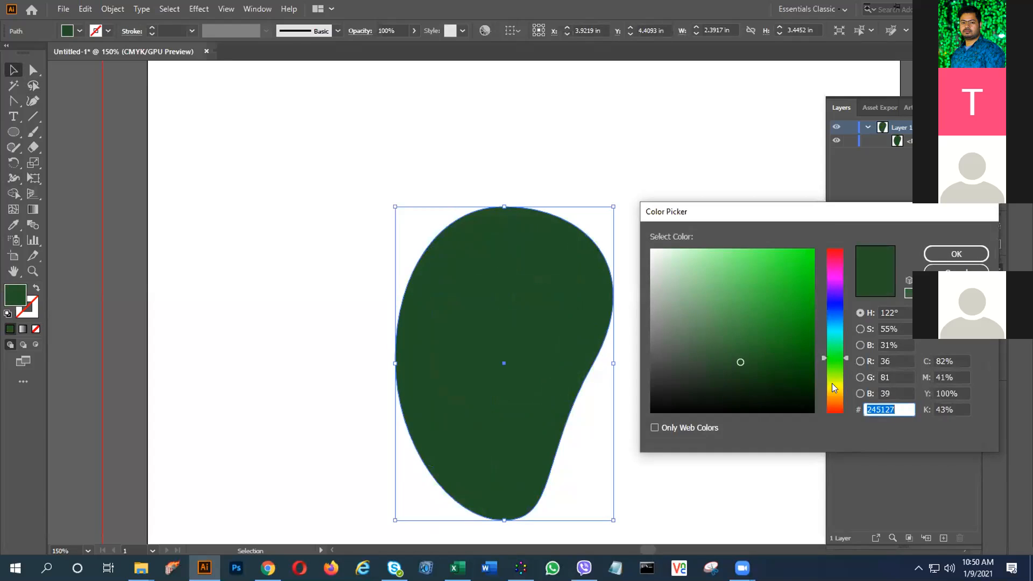
{"action": "left_click", "coordinate": [837, 376]}
{"action": "left_click", "coordinate": [838, 392]}
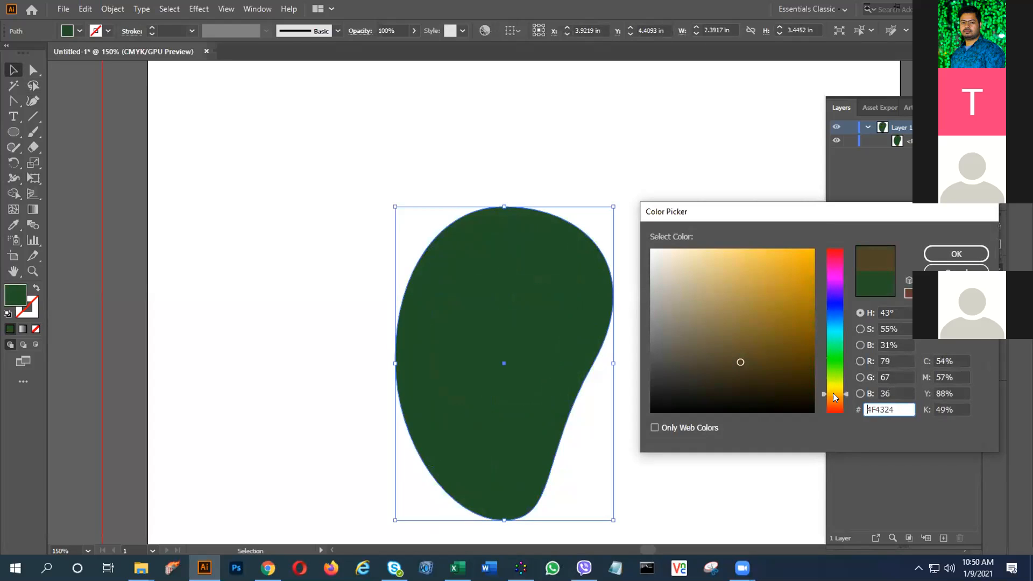
{"action": "left_click", "coordinate": [833, 396]}
{"action": "left_click", "coordinate": [804, 327]}
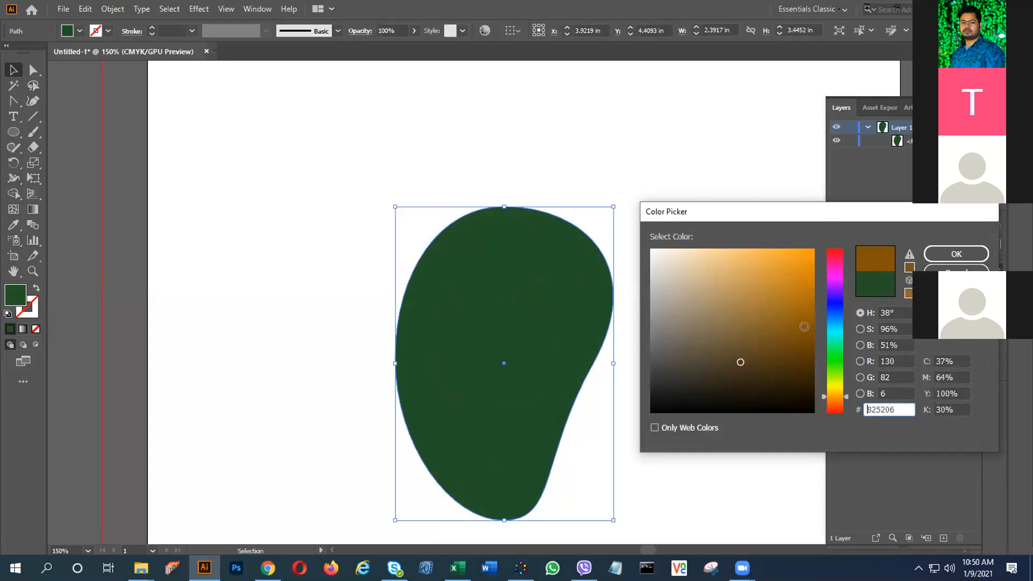
{"action": "left_click", "coordinate": [831, 386]}
{"action": "left_click", "coordinate": [786, 313]}
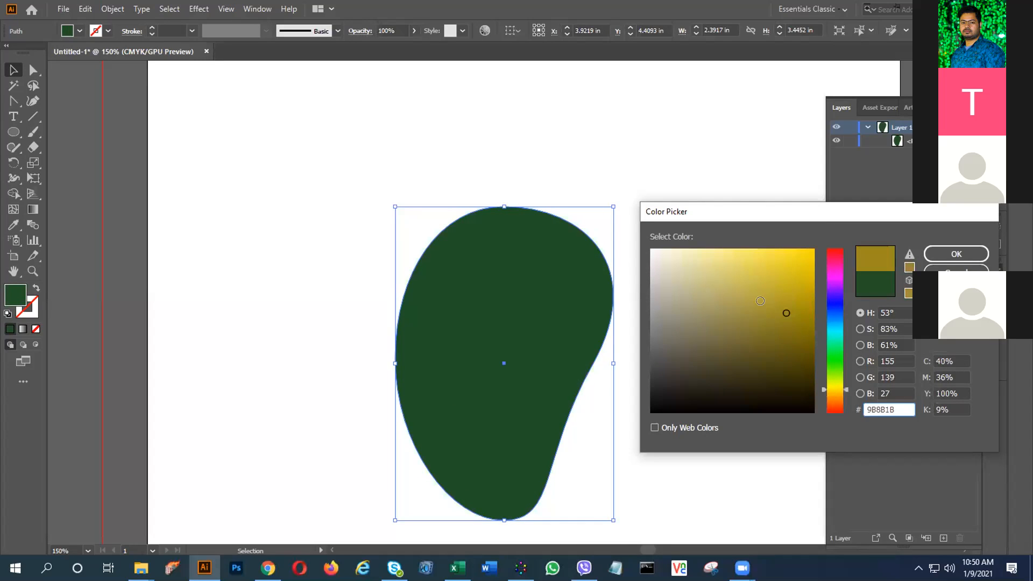
{"action": "left_click", "coordinate": [762, 305]}
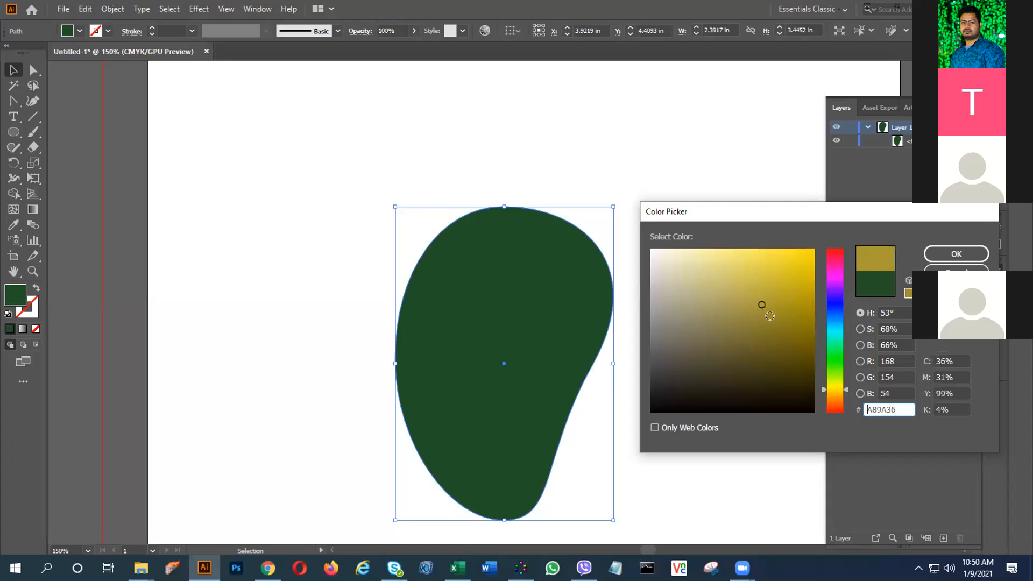
{"action": "left_click", "coordinate": [772, 319]}
{"action": "left_click", "coordinate": [750, 317]}
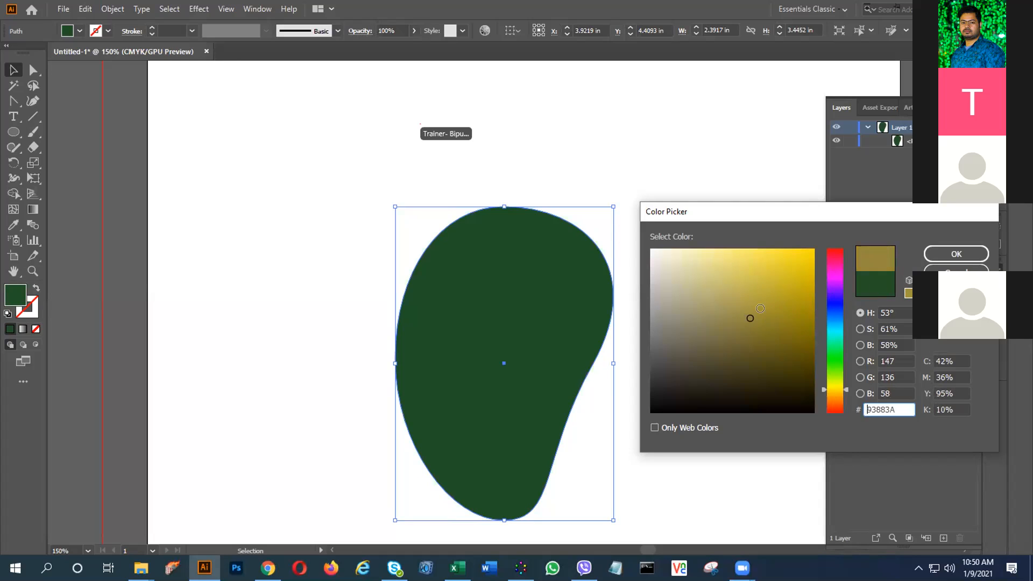
{"action": "left_click", "coordinate": [957, 253]}
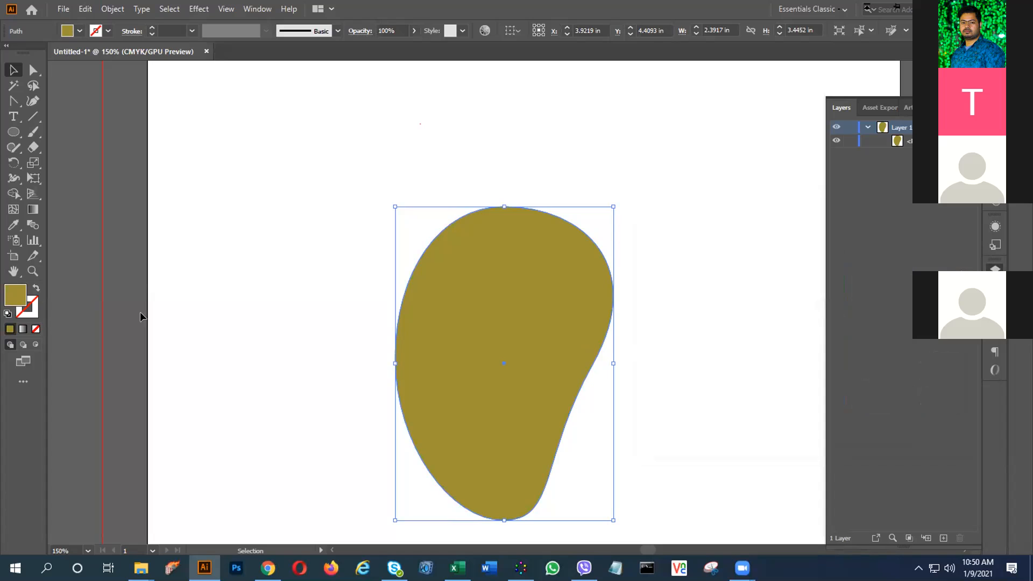
{"action": "double_click", "coordinate": [11, 297]}
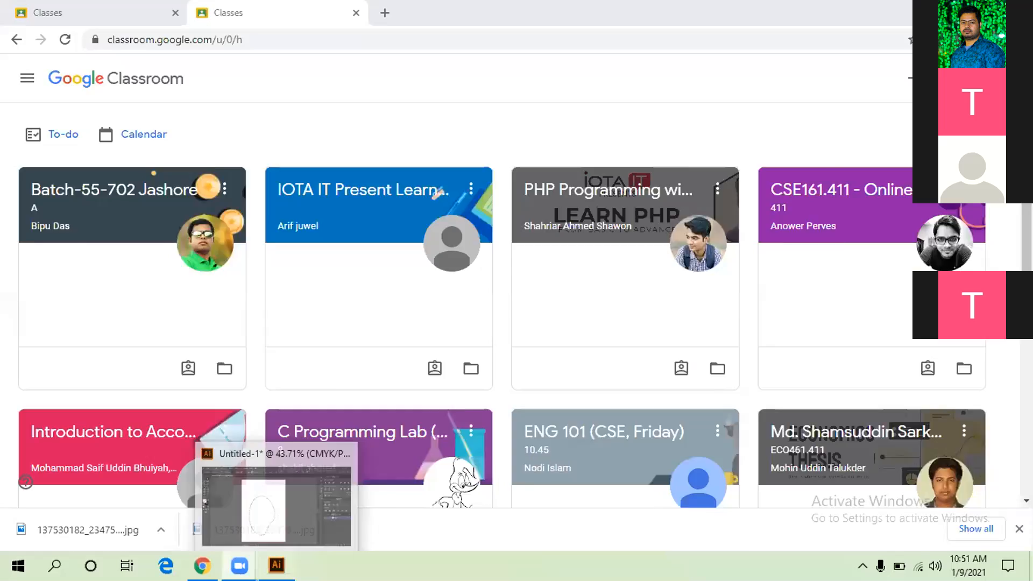
- Switch from the browser to the Illustrator document with the mango outline and change its toolbar to the Advanced set
{"action": "left_click", "coordinate": [277, 565]}
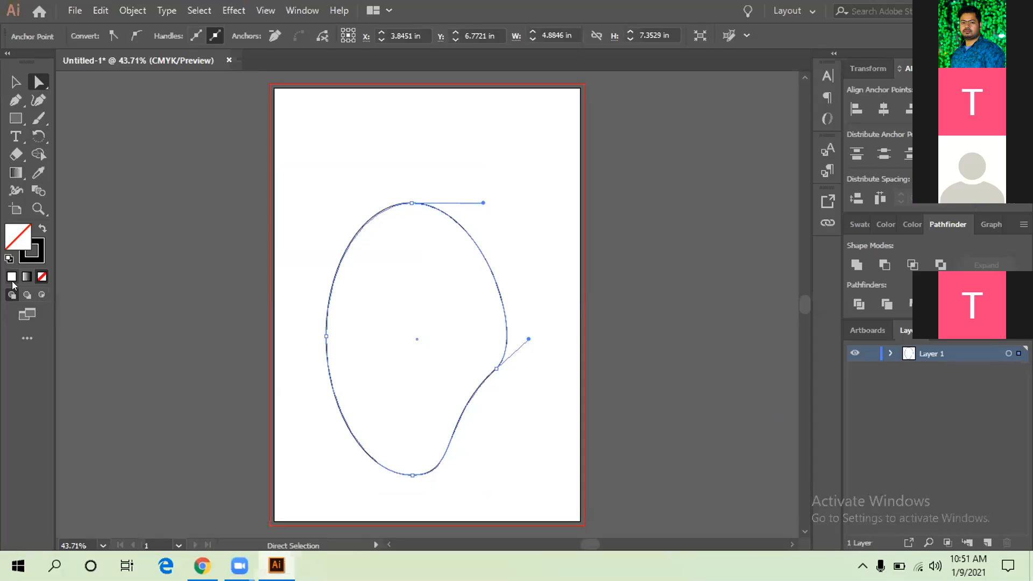
{"action": "left_click", "coordinate": [31, 332]}
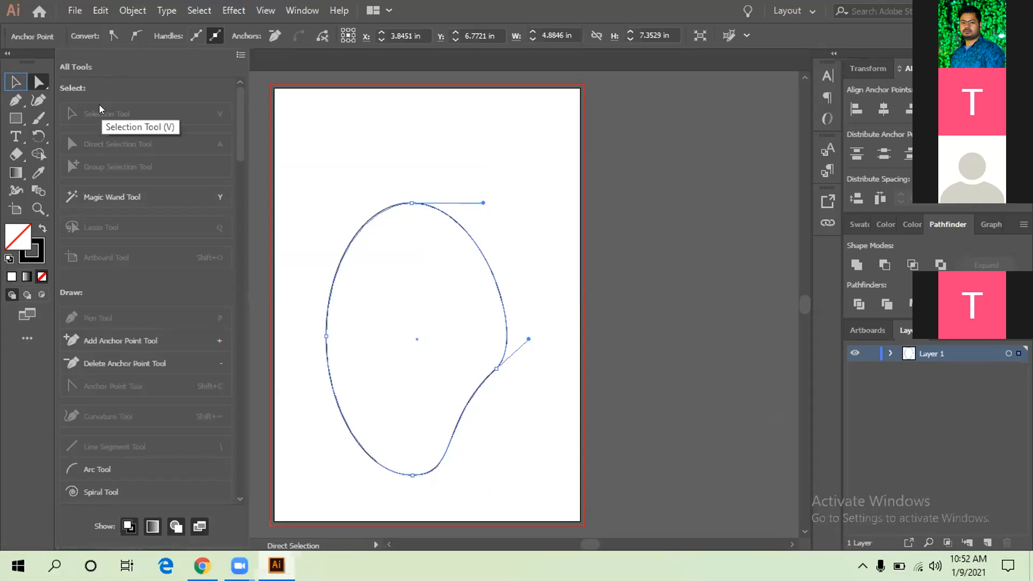
{"action": "left_click", "coordinate": [237, 54]}
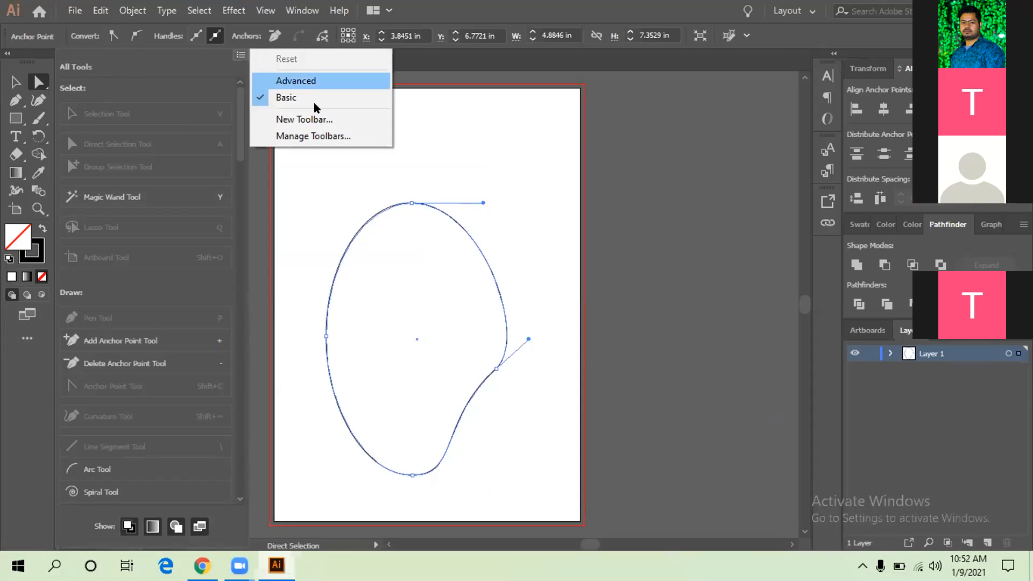
{"action": "left_click", "coordinate": [297, 82]}
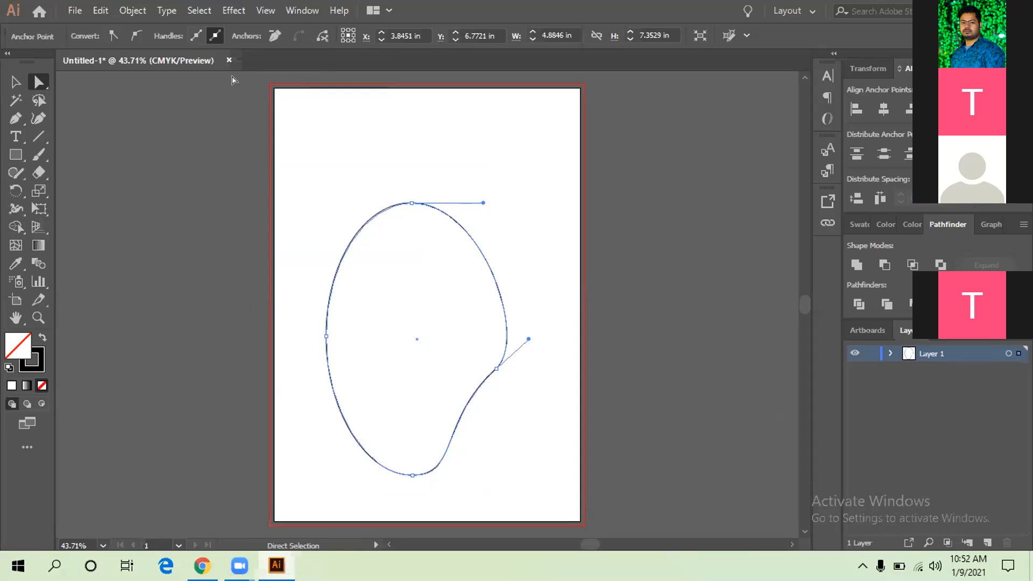
- Try a mesh point at the outline's top anchor, undo it, and add one at the anchor where the right side curves inward
{"action": "left_click", "coordinate": [16, 247]}
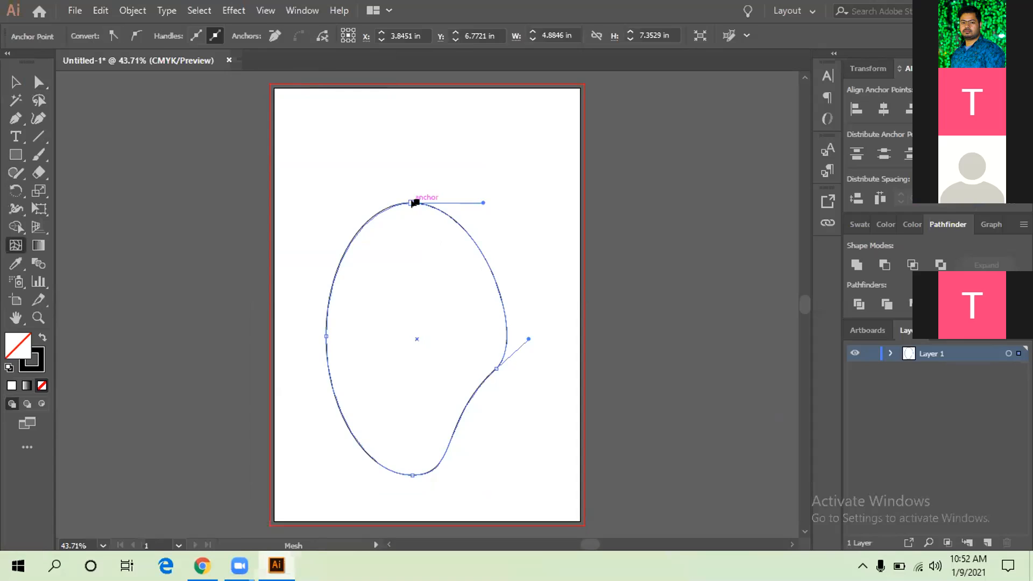
{"action": "left_click", "coordinate": [413, 204]}
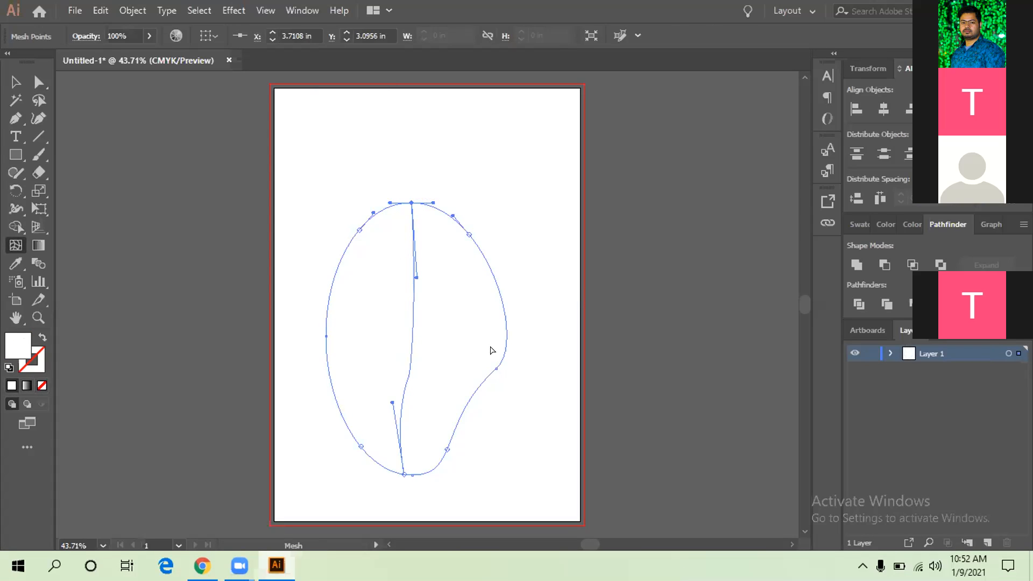
{"action": "key", "text": "ctrl+z"}
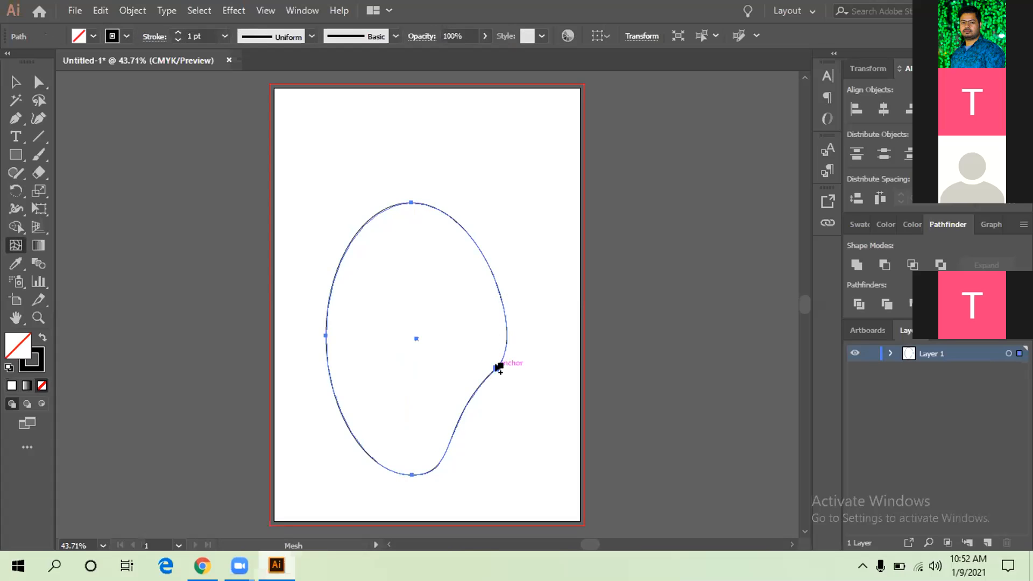
{"action": "left_click", "coordinate": [496, 368]}
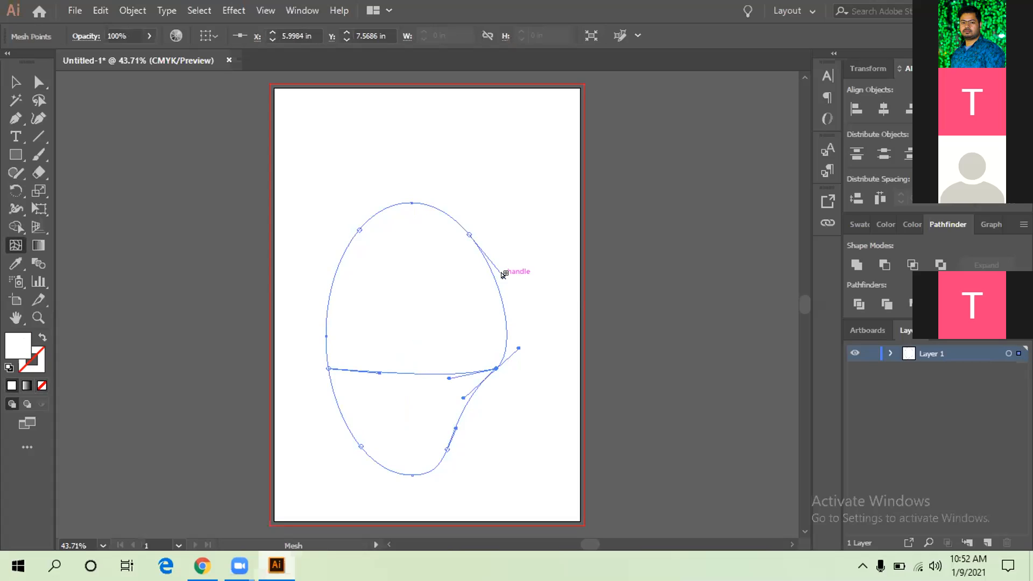
- Try reshaping the mango's right side by adjusting the handles of its upper mesh point and the mesh point at the inward curve
{"action": "left_click_drag", "start_coordinate": [504, 275], "coordinate": [492, 265]}
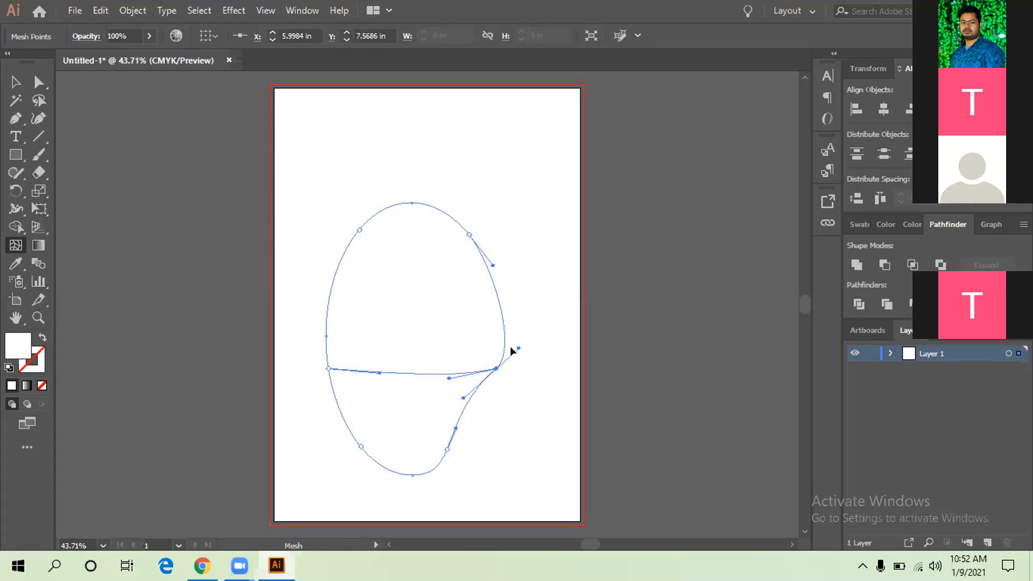
{"action": "left_click_drag", "start_coordinate": [519, 348], "coordinate": [509, 351]}
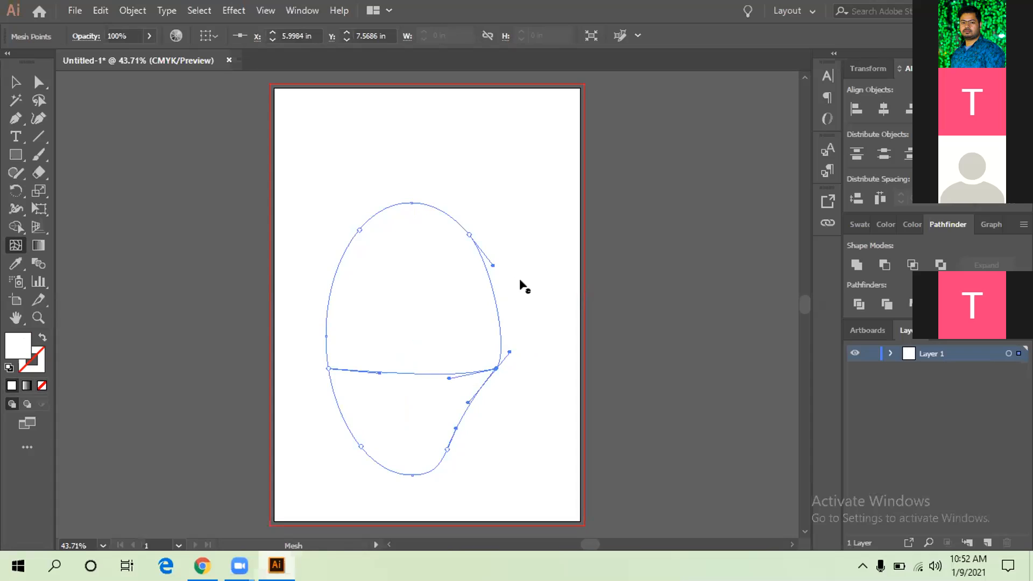
{"action": "left_click_drag", "start_coordinate": [512, 350], "coordinate": [526, 343]}
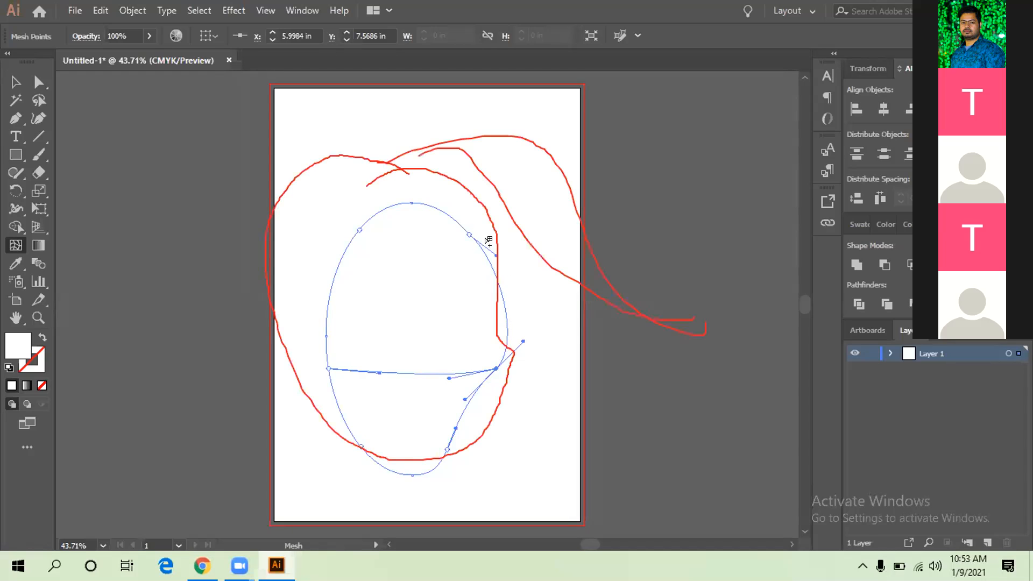
- Try stretching the right handle of the outline's top anchor, undo it, and try again with the handle nearly level
{"action": "left_click", "coordinate": [412, 202]}
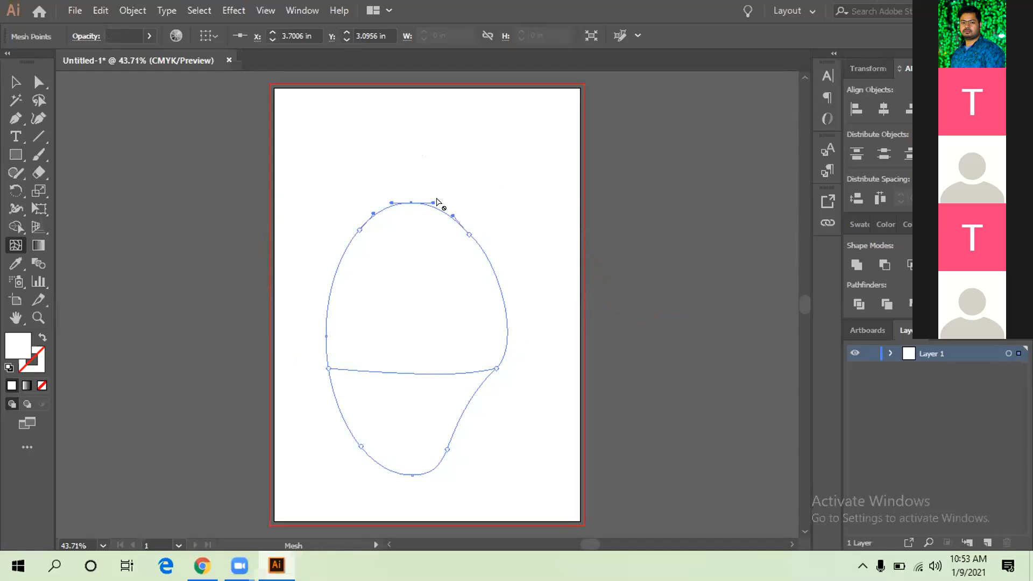
{"action": "mouse_move", "coordinate": [433, 201]}
{"action": "left_mouse_down"}
{"action": "mouse_move", "coordinate": [452, 192]}
{"action": "mouse_move", "coordinate": [444, 195]}
{"action": "left_mouse_up"}
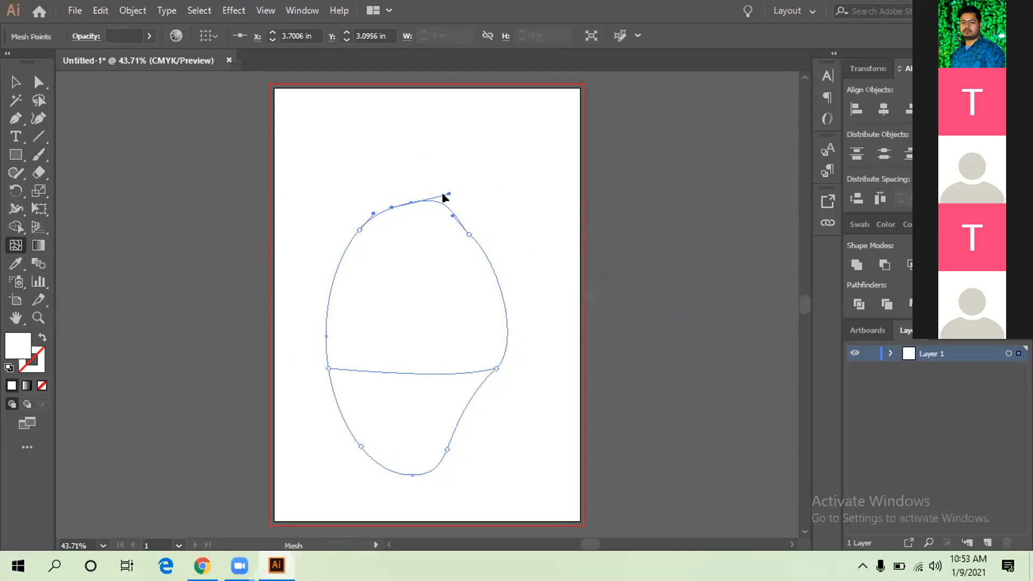
{"action": "key", "text": "ctrl+z"}
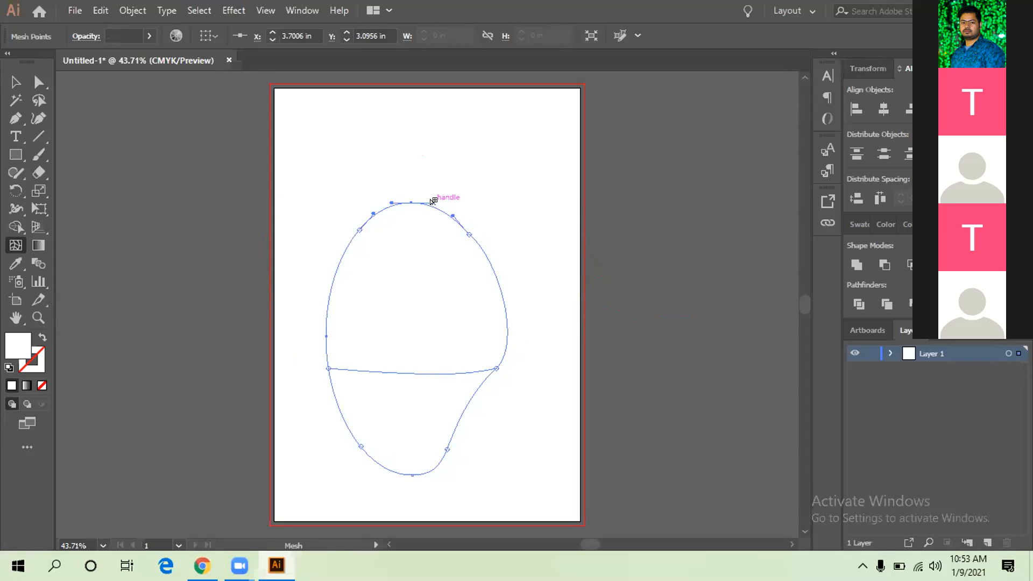
{"action": "left_click_drag", "start_coordinate": [436, 203], "coordinate": [450, 202]}
- Undo the handle edits and the mesh line, back to the plain outline path, with Direct Selection active
{"action": "key", "text": "ctrl+z"}
{"action": "key", "text": "ctrl+z"}
{"action": "key", "text": "ctrl+z"}
{"action": "key", "text": "ctrl+z"}
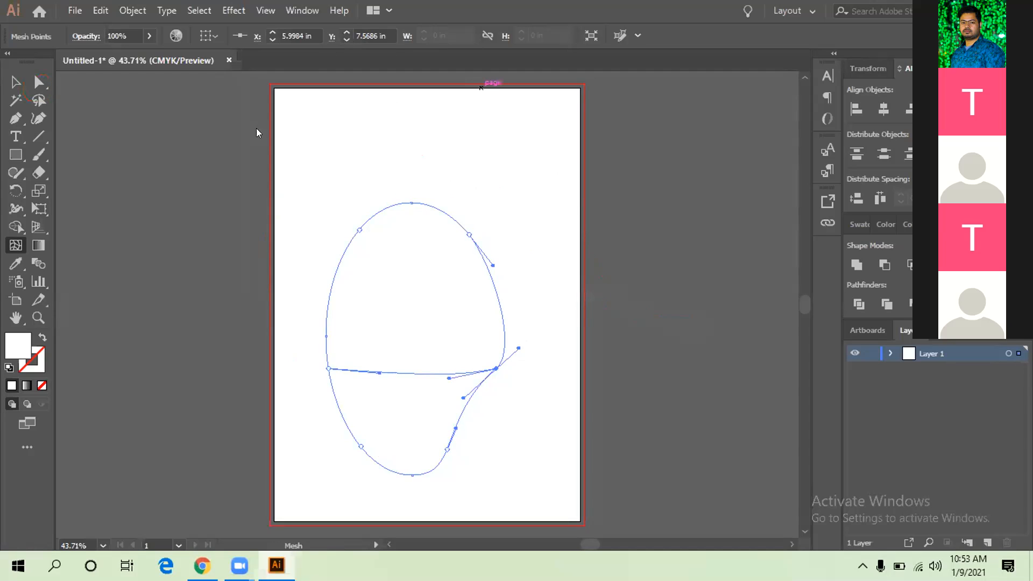
{"action": "left_click", "coordinate": [39, 81]}
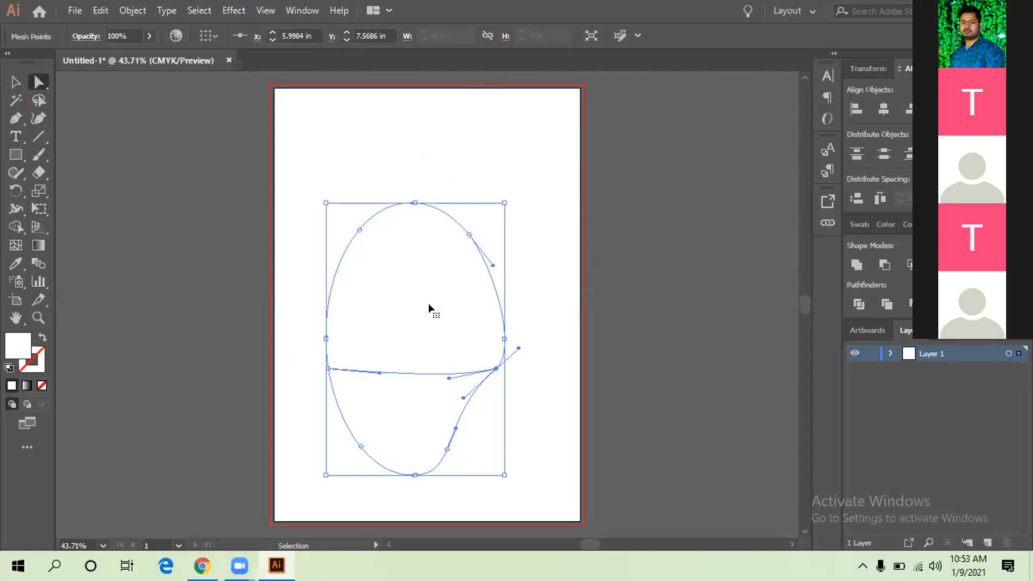
{"action": "key", "text": "ctrl+z"}
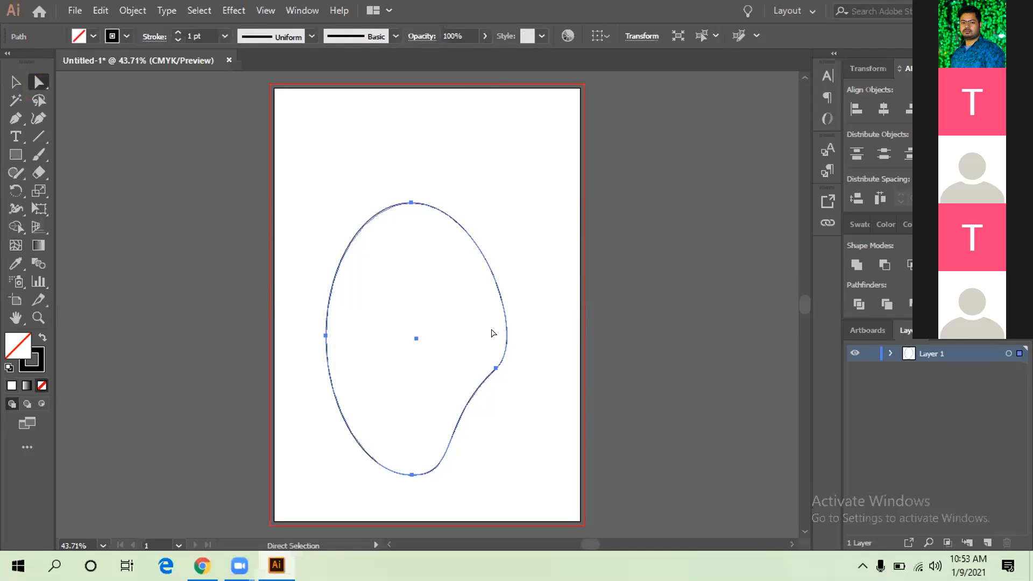
- Move the anchor at the right side's inward curve up and outward, and adjust its handles to restore the concave curve below it
{"action": "left_click", "coordinate": [496, 369]}
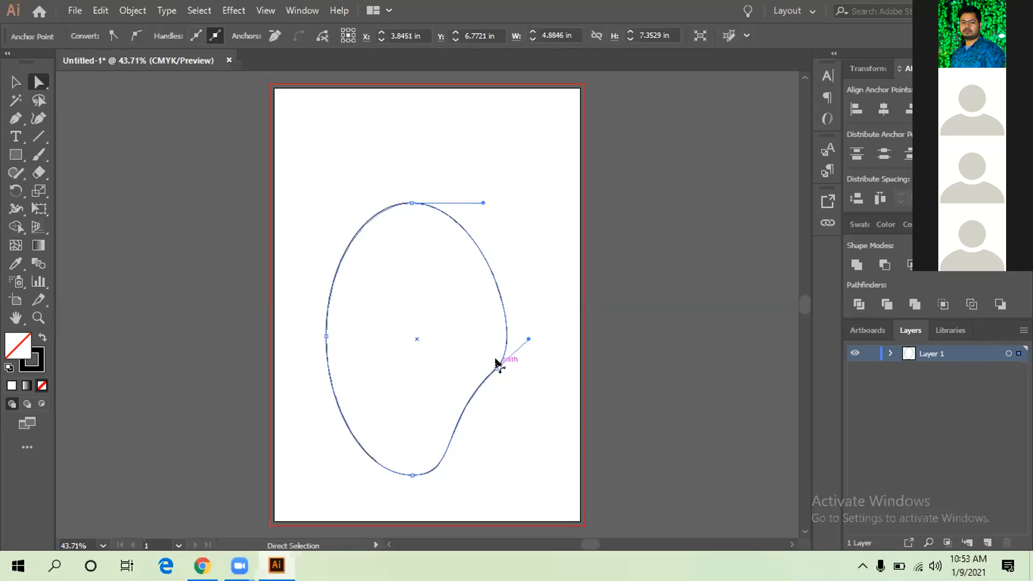
{"action": "left_click_drag", "start_coordinate": [496, 368], "coordinate": [516, 319]}
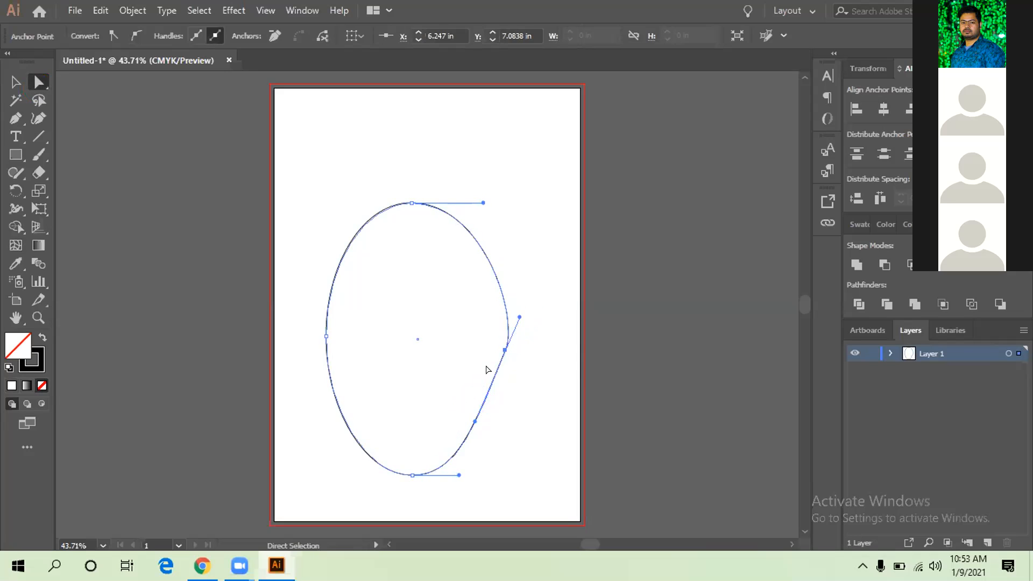
{"action": "left_click", "coordinate": [528, 305]}
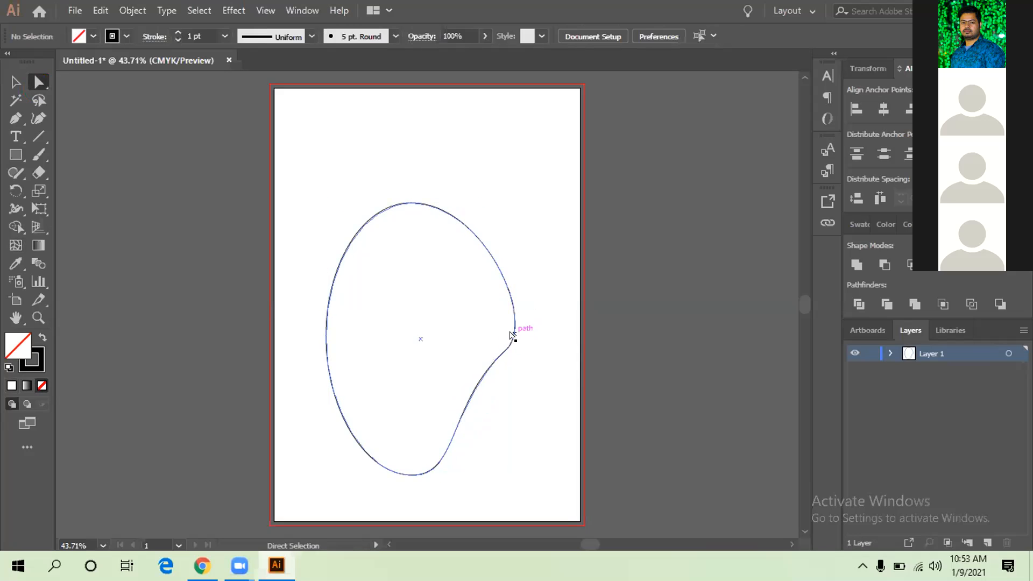
{"action": "left_click", "coordinate": [498, 356]}
{"action": "left_click_drag", "start_coordinate": [445, 402], "coordinate": [442, 395]}
- Lengthen the top anchor's right handle slightly and shorten the upper handle of the anchor at the inward curve
{"action": "left_click", "coordinate": [412, 203]}
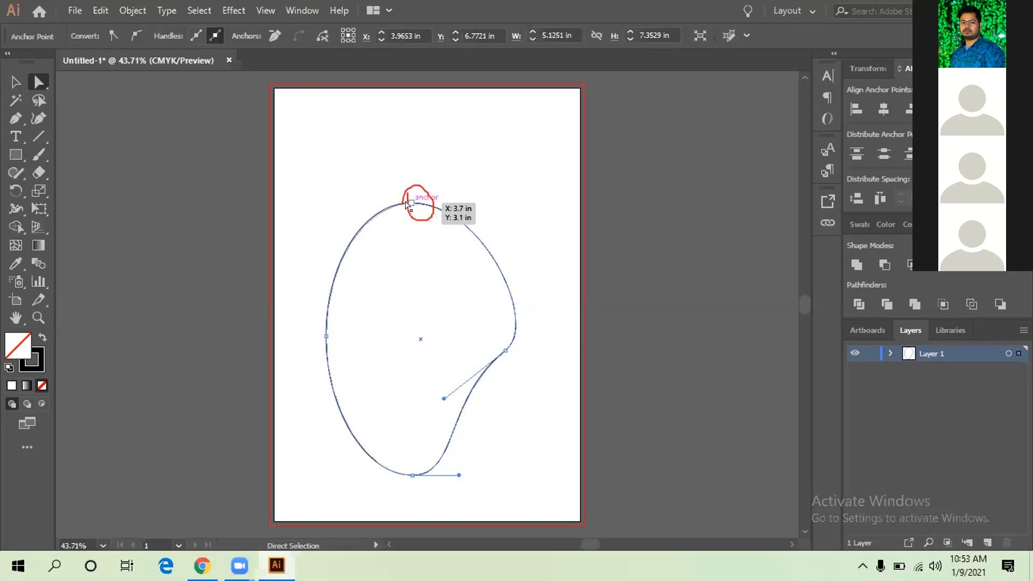
{"action": "mouse_move", "coordinate": [483, 203]}
{"action": "left_mouse_down"}
{"action": "mouse_move", "coordinate": [465, 202]}
{"action": "mouse_move", "coordinate": [491, 200]}
{"action": "left_mouse_up"}
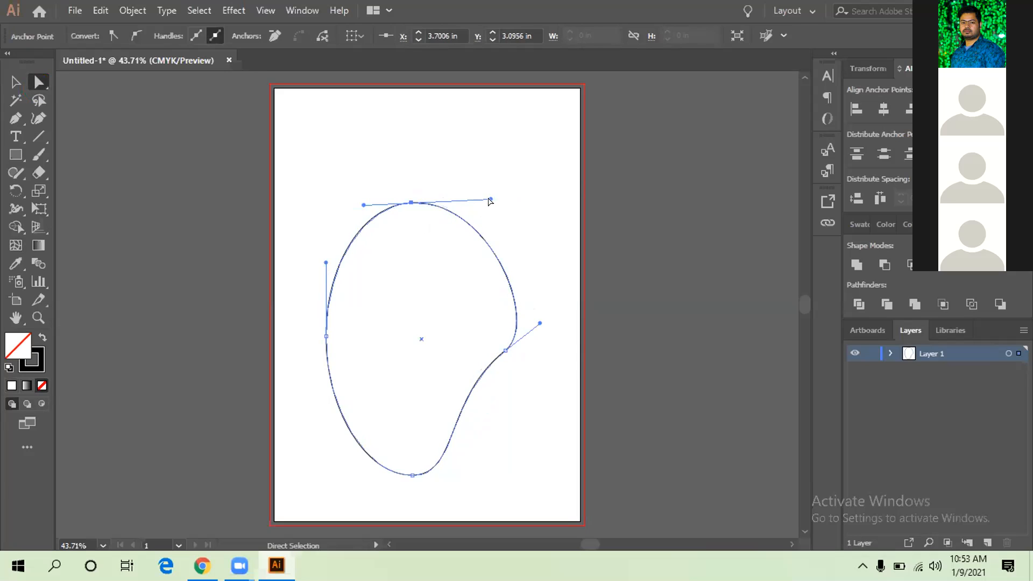
{"action": "left_click_drag", "start_coordinate": [540, 323], "coordinate": [529, 325]}
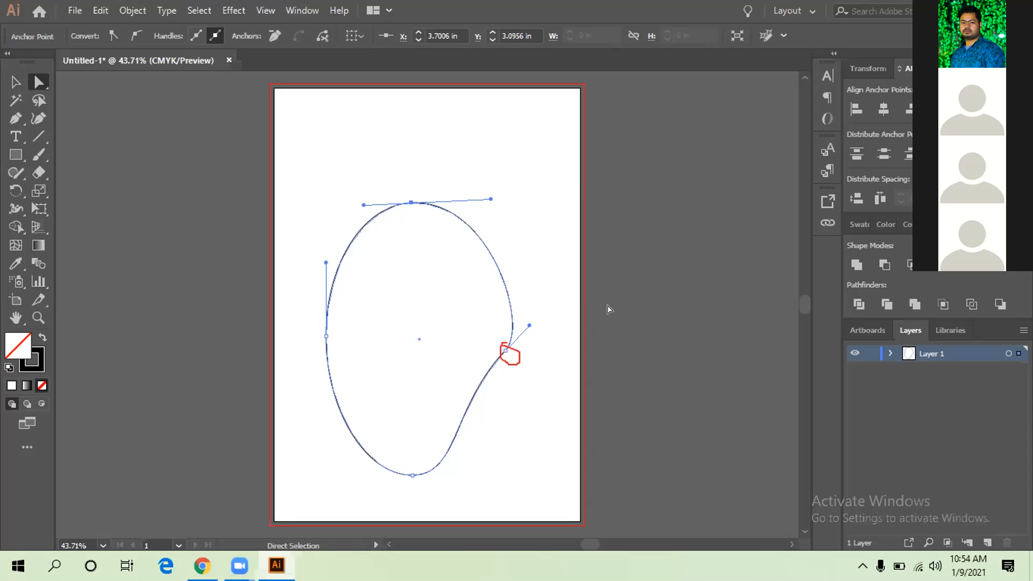
- Move the anchor at the inward curve to about X 5.86 in, Y 7.02 in and lengthen its upper handle
{"action": "left_click", "coordinate": [503, 348]}
{"action": "left_click_drag", "start_coordinate": [502, 349], "coordinate": [488, 349]}
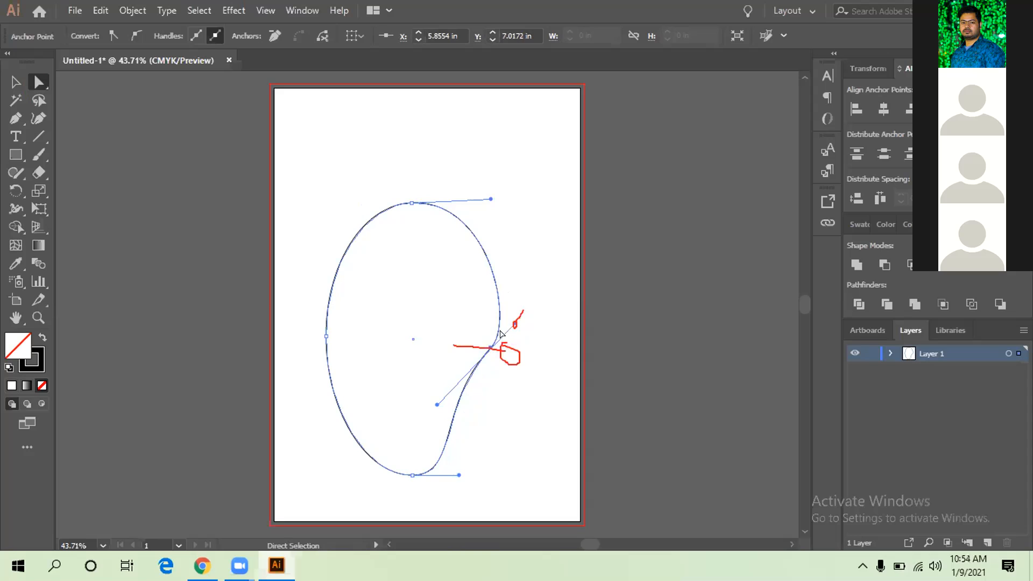
{"action": "left_click_drag", "start_coordinate": [517, 323], "coordinate": [530, 314]}
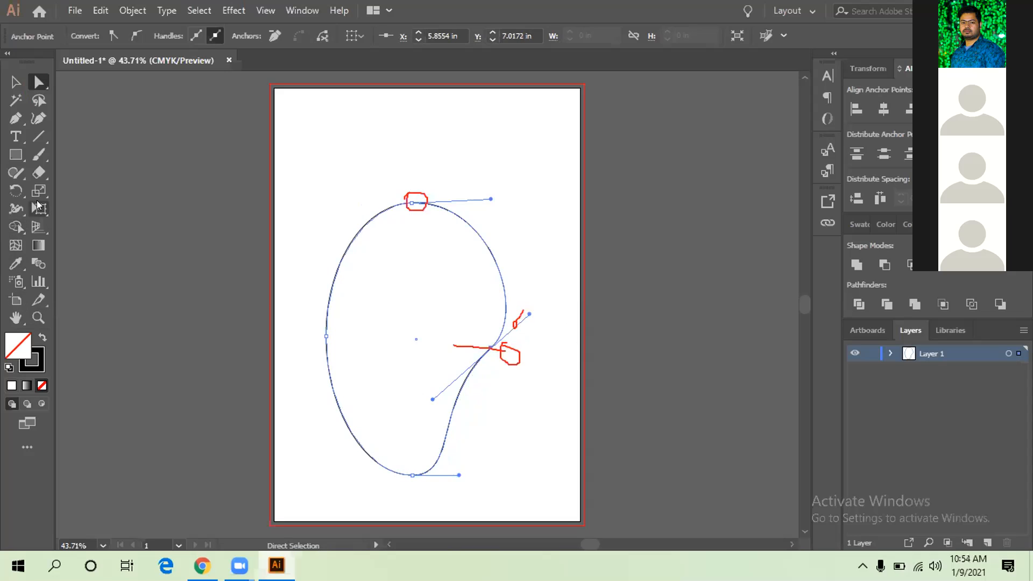
- Try a much longer left handle on the top anchor, undo it, and set the handle slightly longer and level instead
{"action": "left_click", "coordinate": [409, 203]}
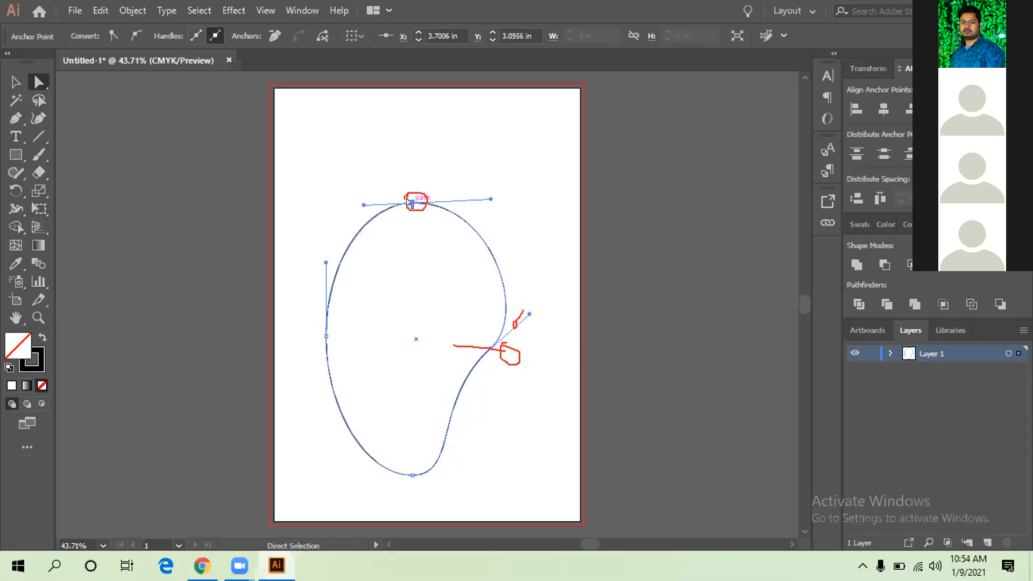
{"action": "left_click_drag", "start_coordinate": [363, 205], "coordinate": [328, 208]}
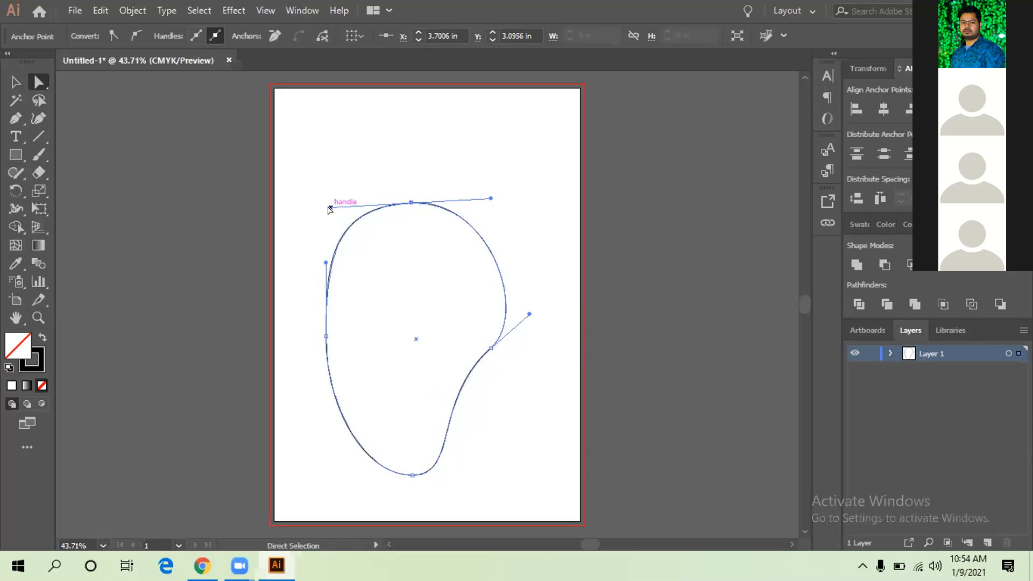
{"action": "key", "text": "ctrl+z"}
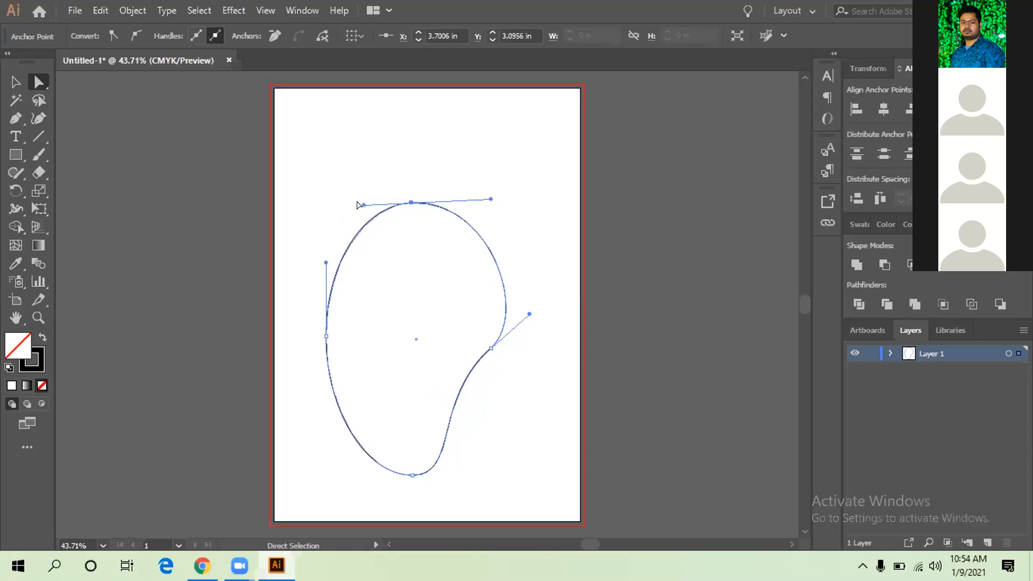
{"action": "left_click_drag", "start_coordinate": [357, 202], "coordinate": [356, 203]}
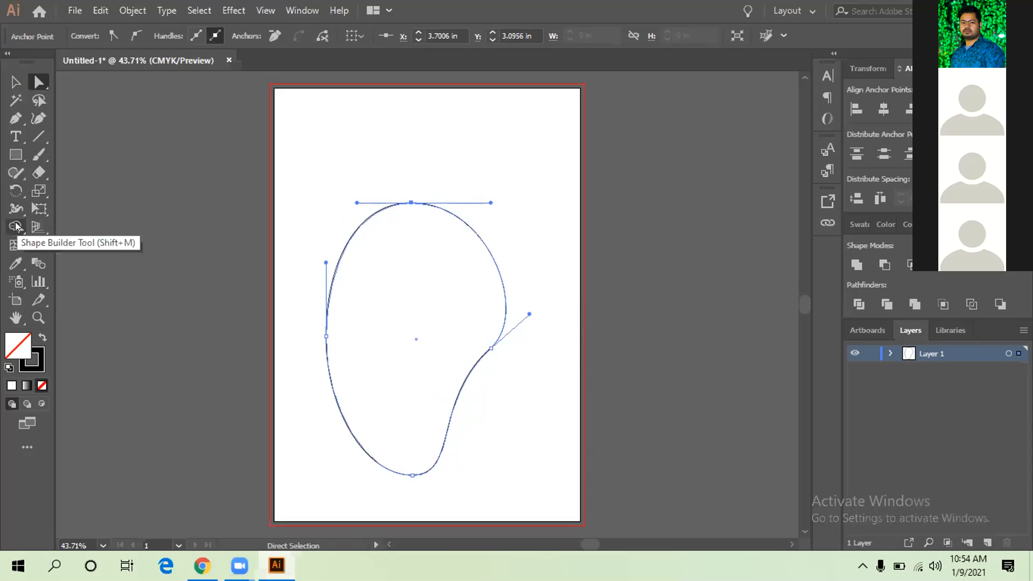
- Add three lengthwise mesh lines from the mango's top edge: at the top anchor and on each side of it
{"action": "left_click", "coordinate": [16, 246]}
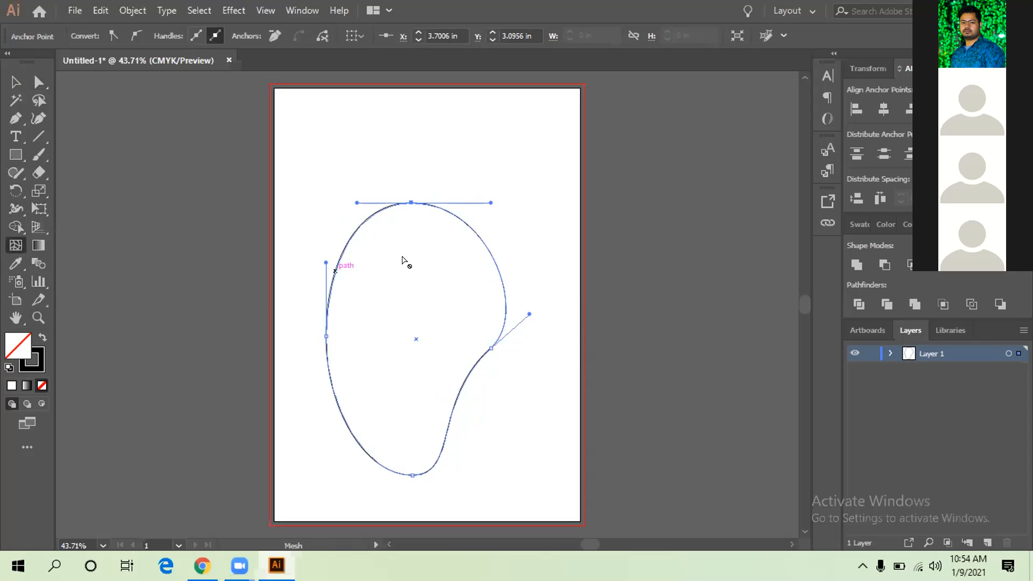
{"action": "left_click", "coordinate": [411, 203]}
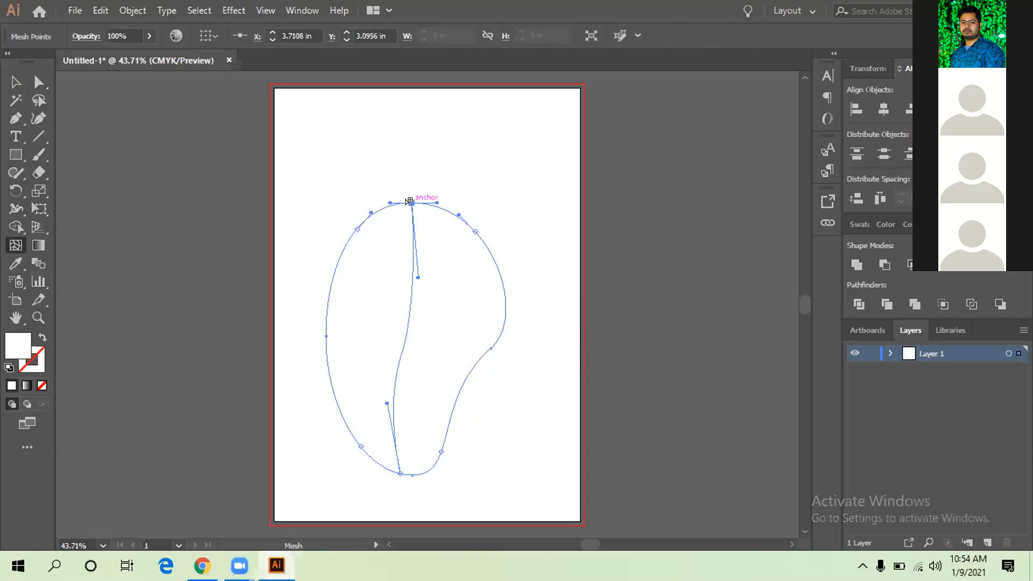
{"action": "left_click", "coordinate": [451, 212]}
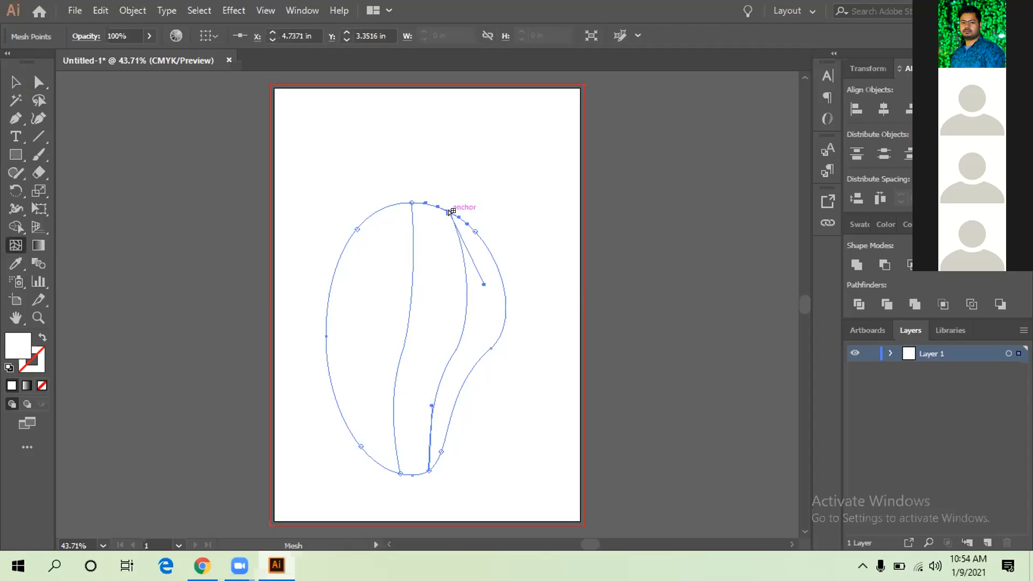
{"action": "left_click", "coordinate": [389, 205]}
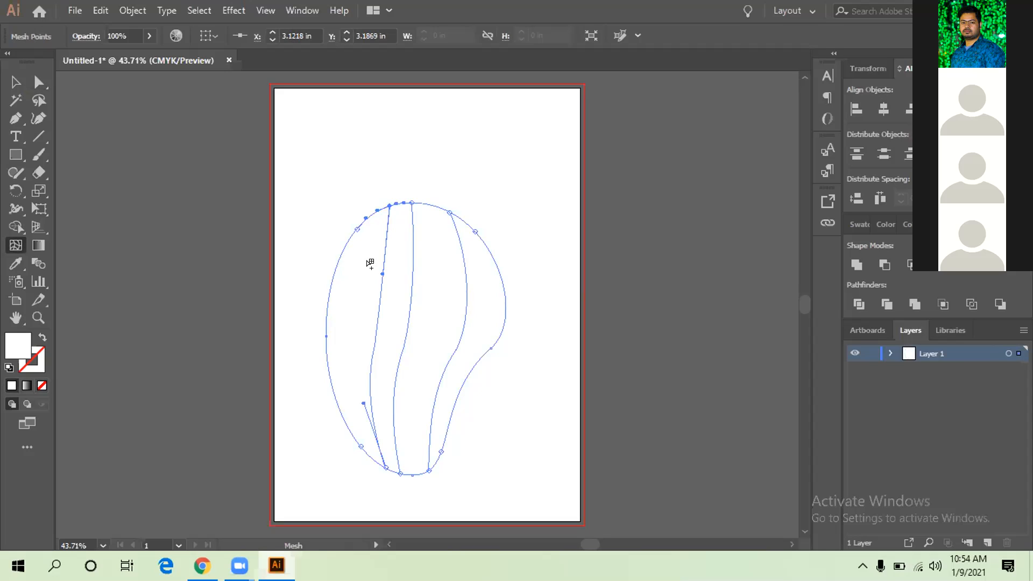
- Add four crosswise mesh lines from points down the mango's left edge, plus a lengthwise one from its lower-left edge
{"action": "left_click", "coordinate": [345, 250]}
{"action": "left_click", "coordinate": [331, 286]}
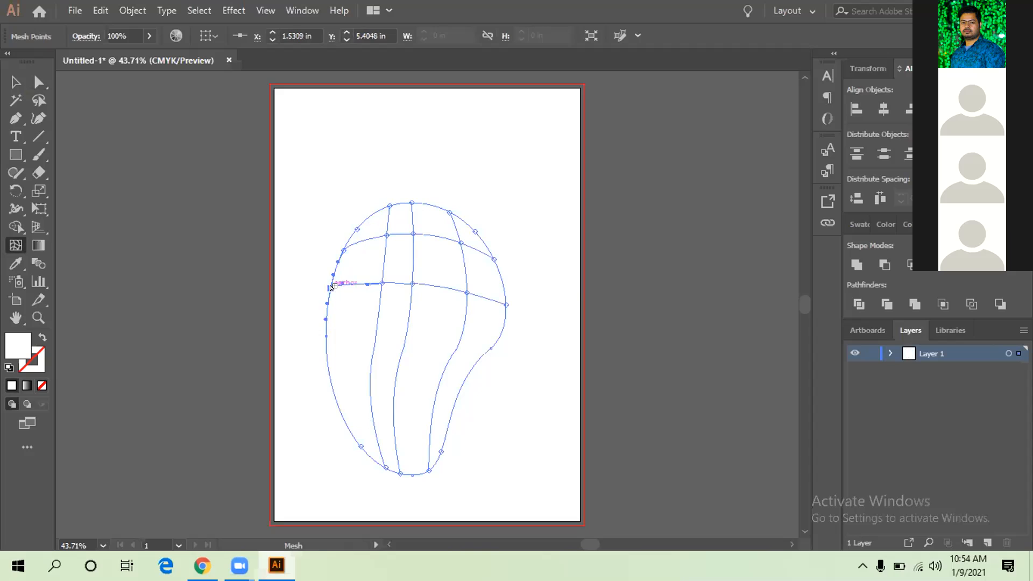
{"action": "left_click", "coordinate": [326, 340]}
{"action": "left_click", "coordinate": [337, 407]}
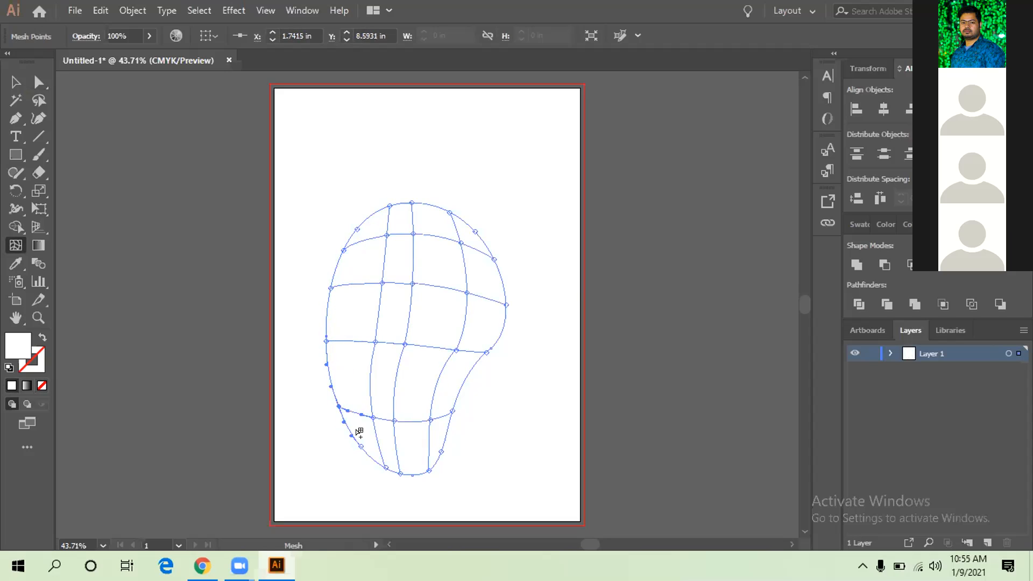
{"action": "left_click", "coordinate": [370, 455]}
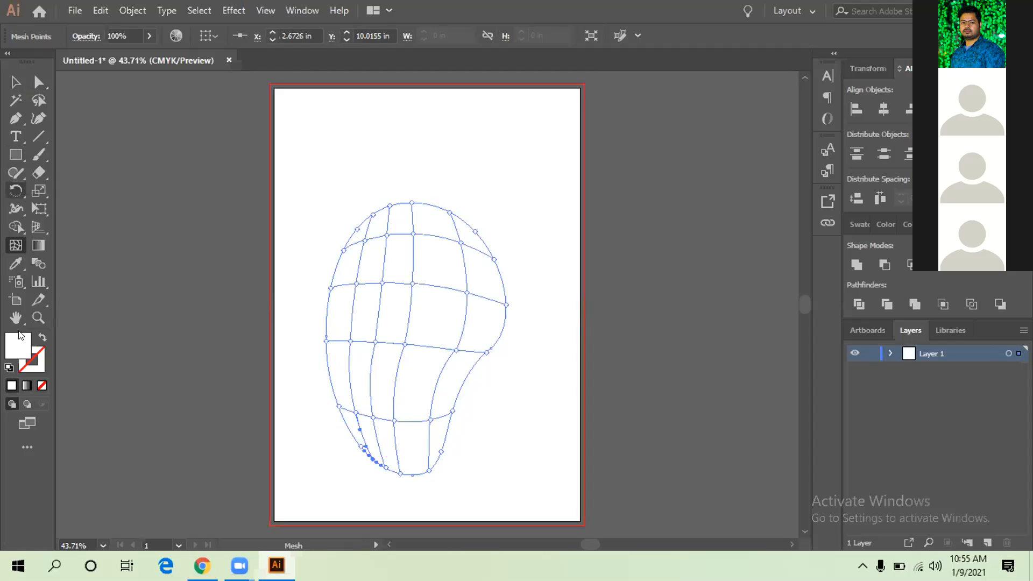
- Swap the fill and stroke colours, activate Direct Selection, and swap the colours back to a white fill without stroke
{"action": "left_click", "coordinate": [42, 336]}
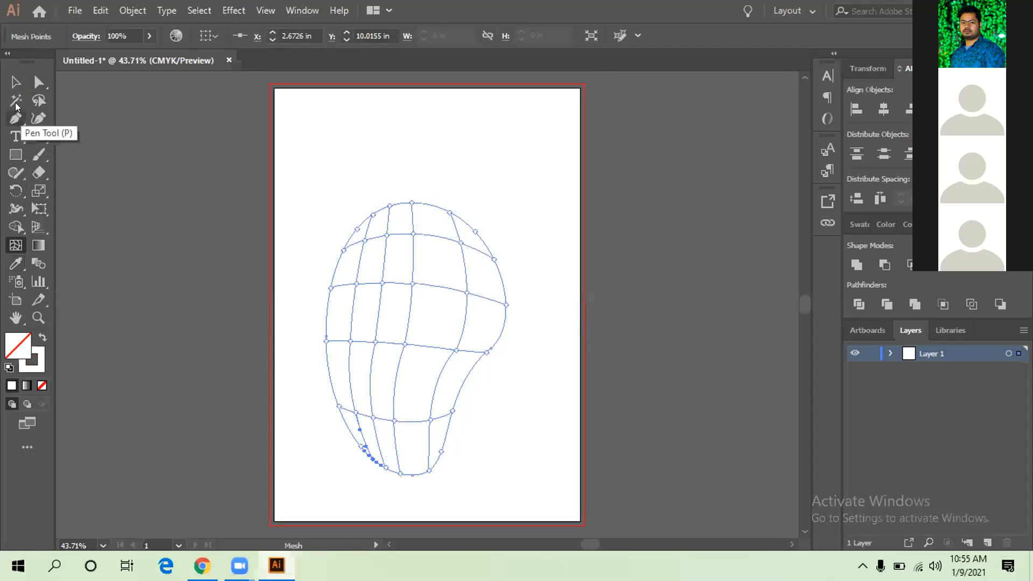
{"action": "left_click", "coordinate": [33, 79]}
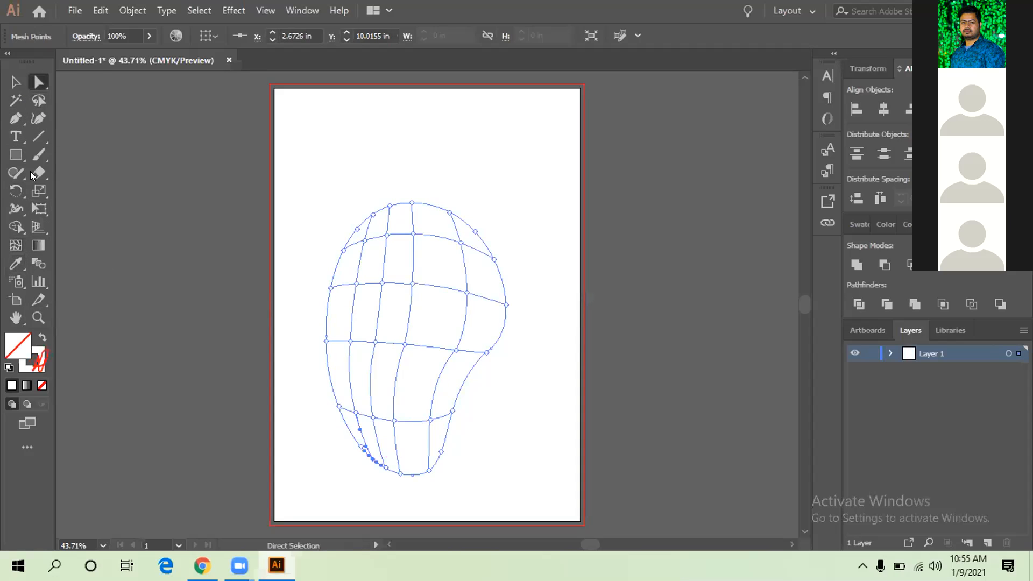
{"action": "left_click", "coordinate": [41, 338]}
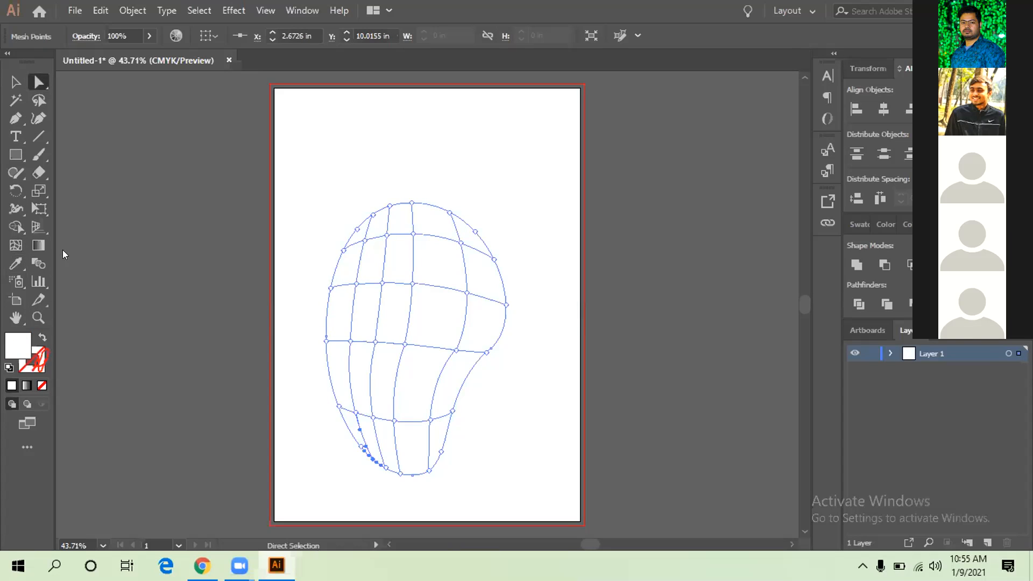
- Select single mesh points one after another along the mango's top and left edge, finishing with the lower-left edge point
{"action": "left_click", "coordinate": [356, 231]}
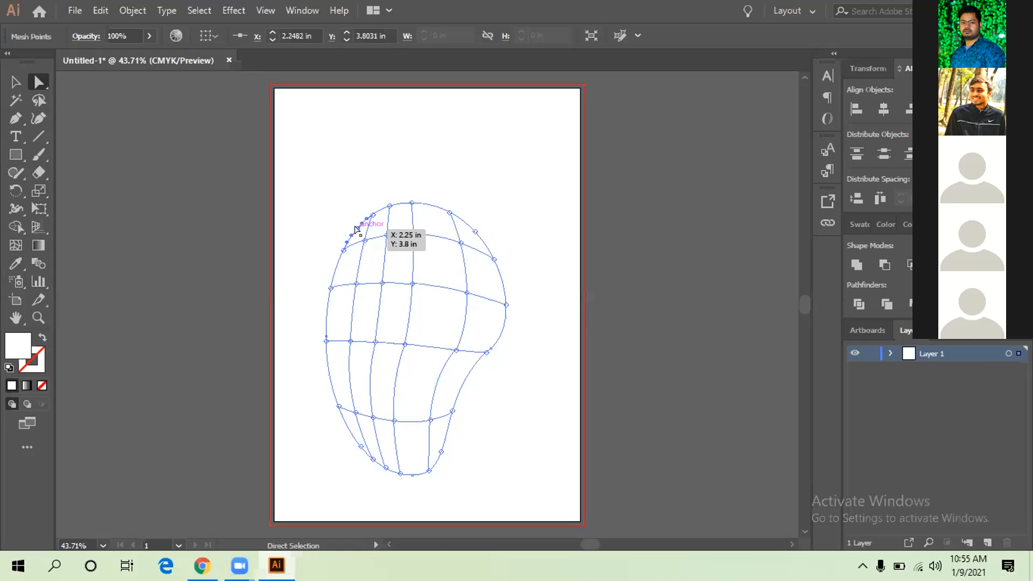
{"action": "left_click", "coordinate": [388, 207]}
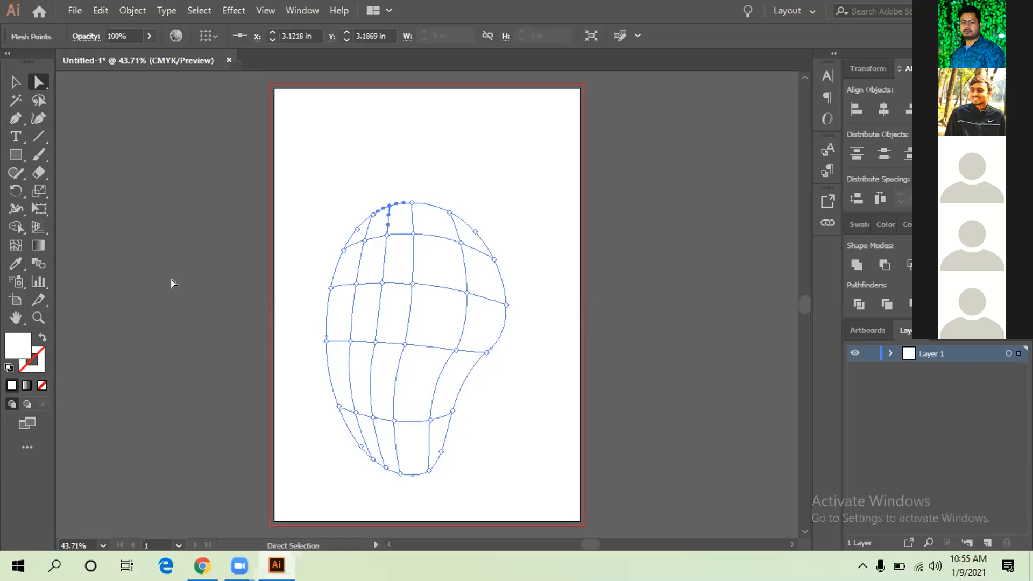
{"action": "left_click", "coordinate": [357, 230]}
{"action": "left_click", "coordinate": [331, 288]}
{"action": "left_click", "coordinate": [340, 407]}
{"action": "left_click", "coordinate": [358, 445]}
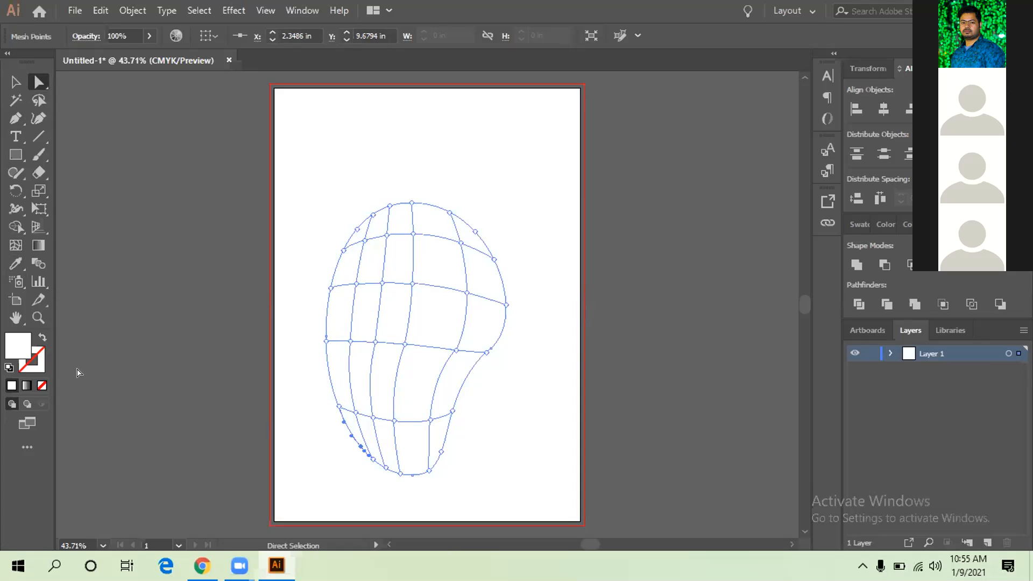
- Try filling the selected lower-left mesh point with green 40F466, followed by the stronger green 1CF43F
{"action": "double_click", "coordinate": [19, 337]}
{"action": "left_click_drag", "start_coordinate": [608, 138], "coordinate": [863, 182]}
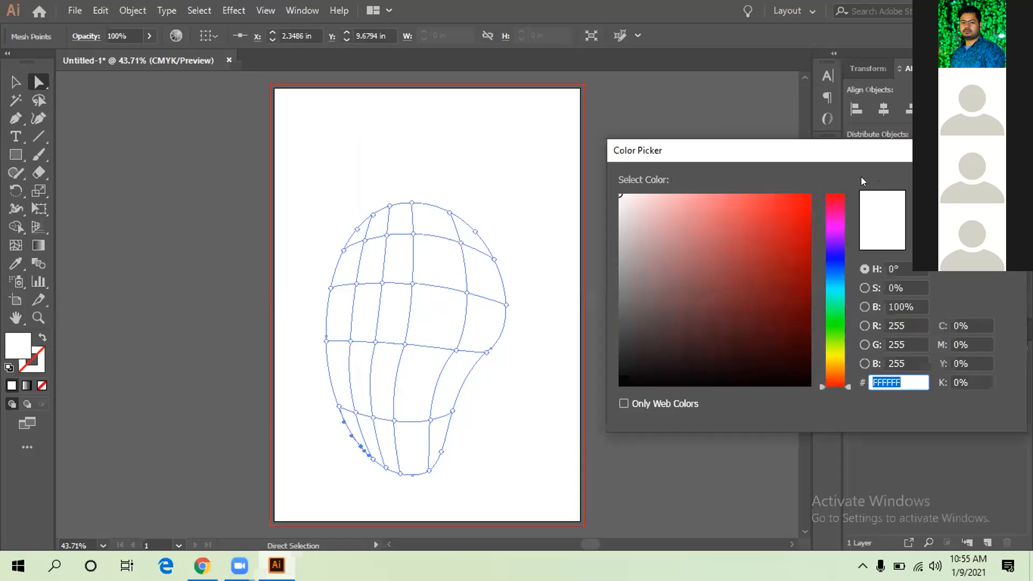
{"action": "left_click", "coordinate": [829, 315]}
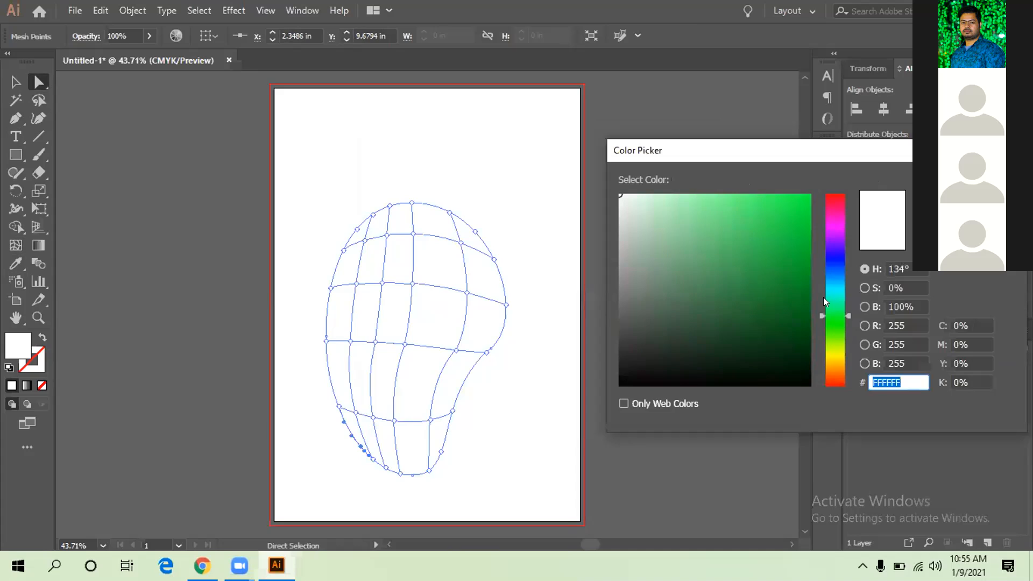
{"action": "left_click", "coordinate": [761, 201]}
{"action": "left_click", "coordinate": [977, 184]}
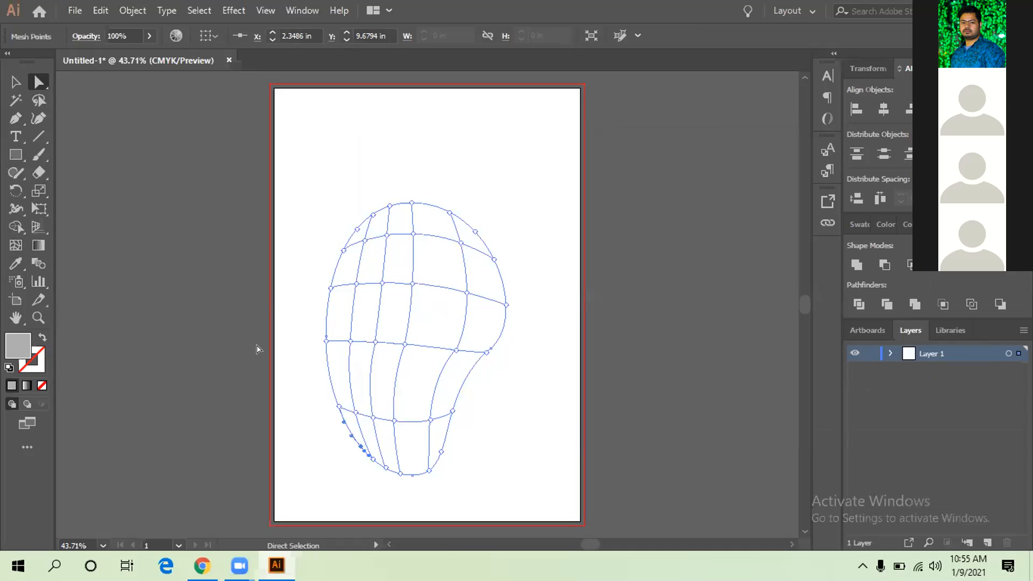
{"action": "double_click", "coordinate": [18, 343]}
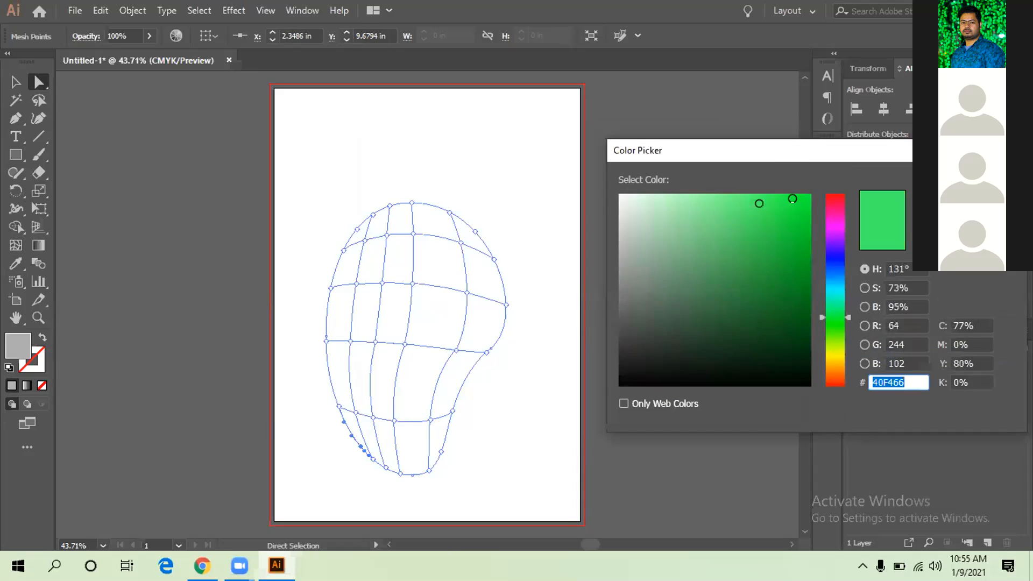
{"action": "left_click", "coordinate": [790, 202]}
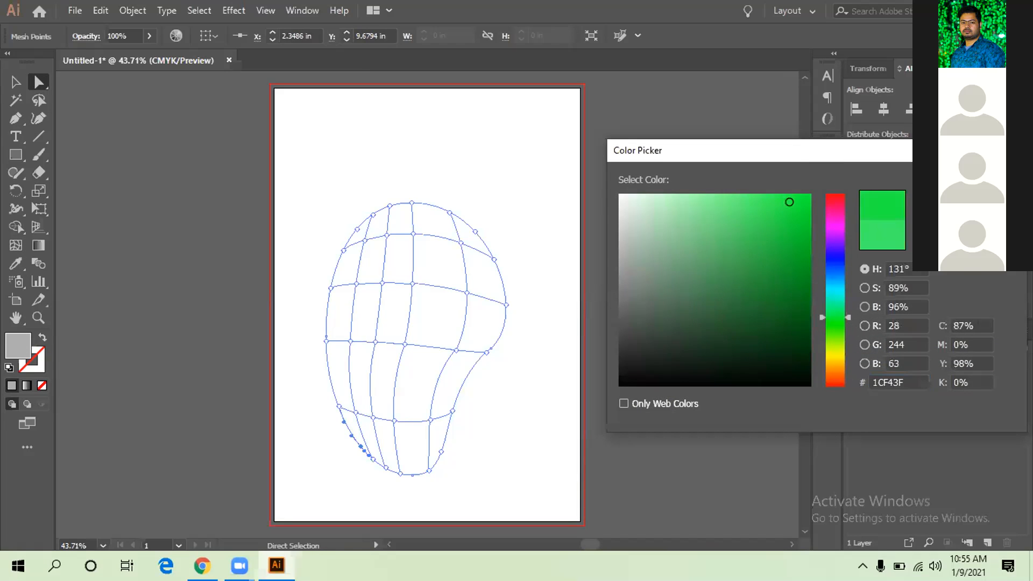
{"action": "key", "text": "Return"}
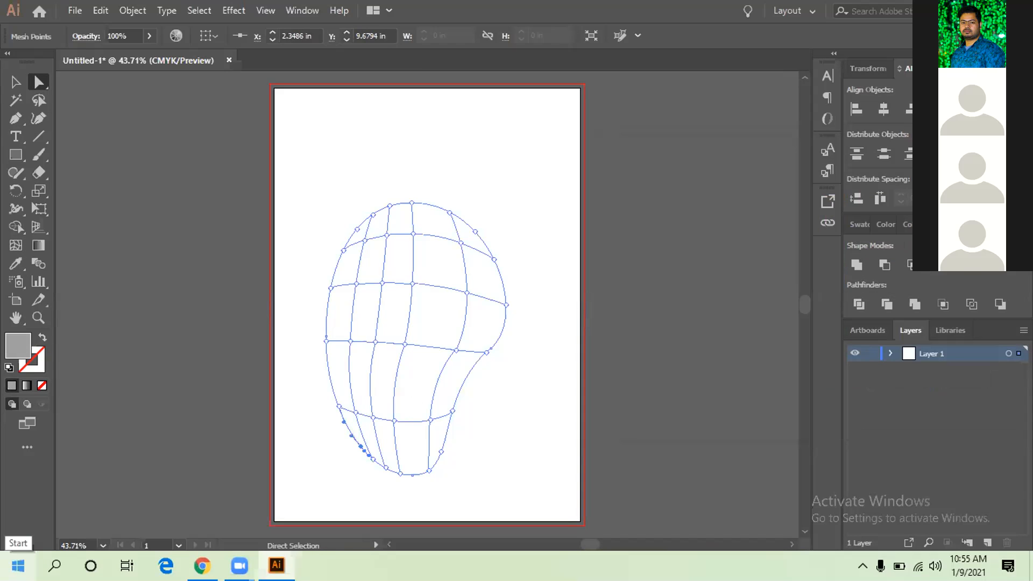
- Undo the last fill change on the mesh point and toggle the outline view on and off
{"action": "right_click", "coordinate": [392, 298]}
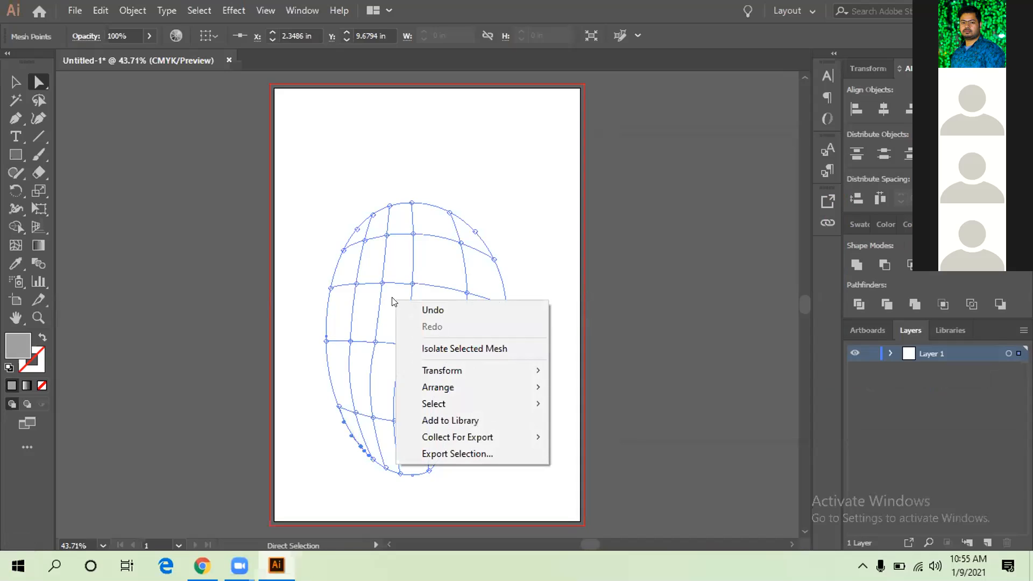
{"action": "left_click", "coordinate": [625, 300]}
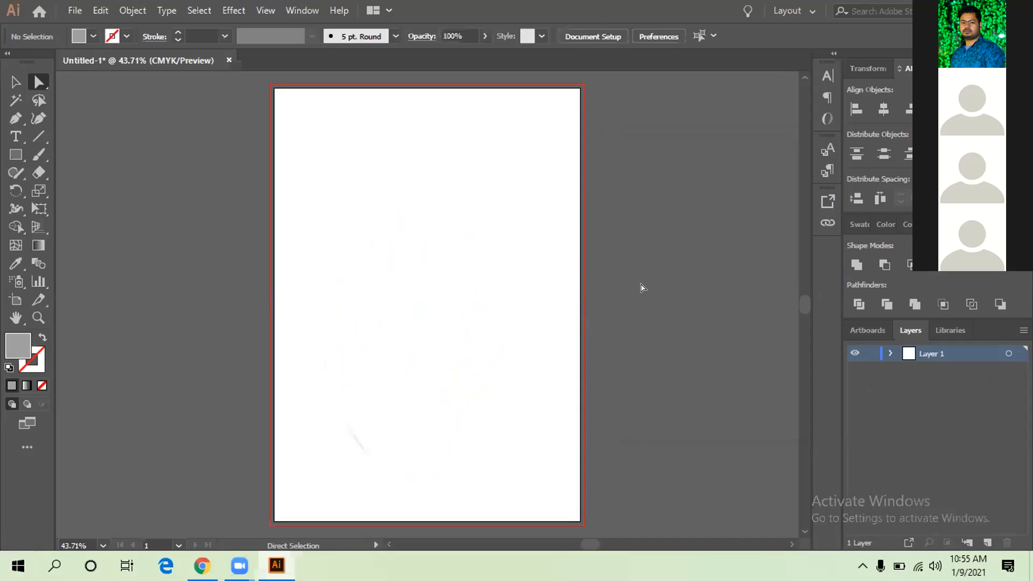
{"action": "key", "text": "ctrl+z"}
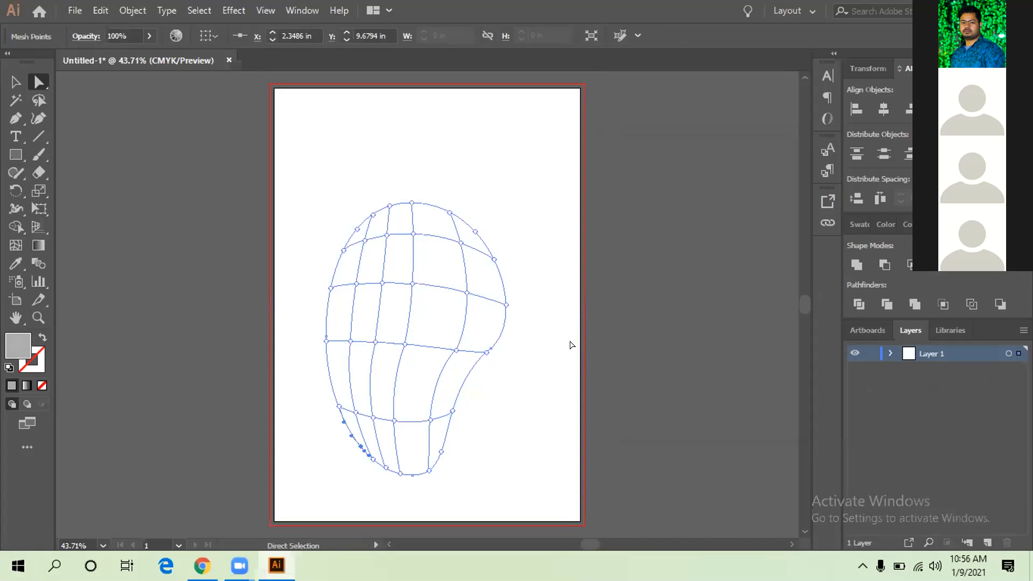
{"action": "key", "text": "ctrl+y"}
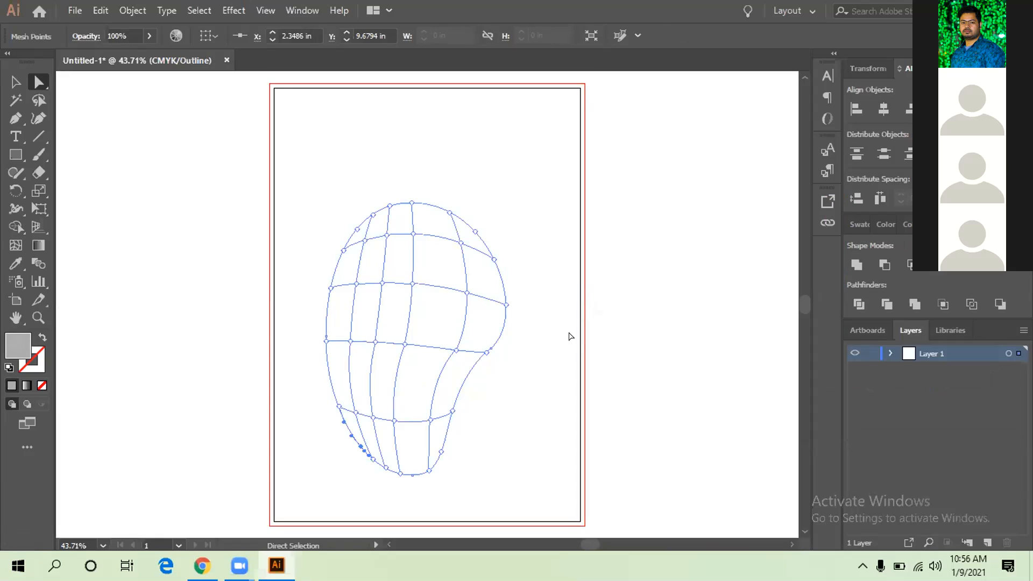
{"action": "key", "text": "ctrl+y"}
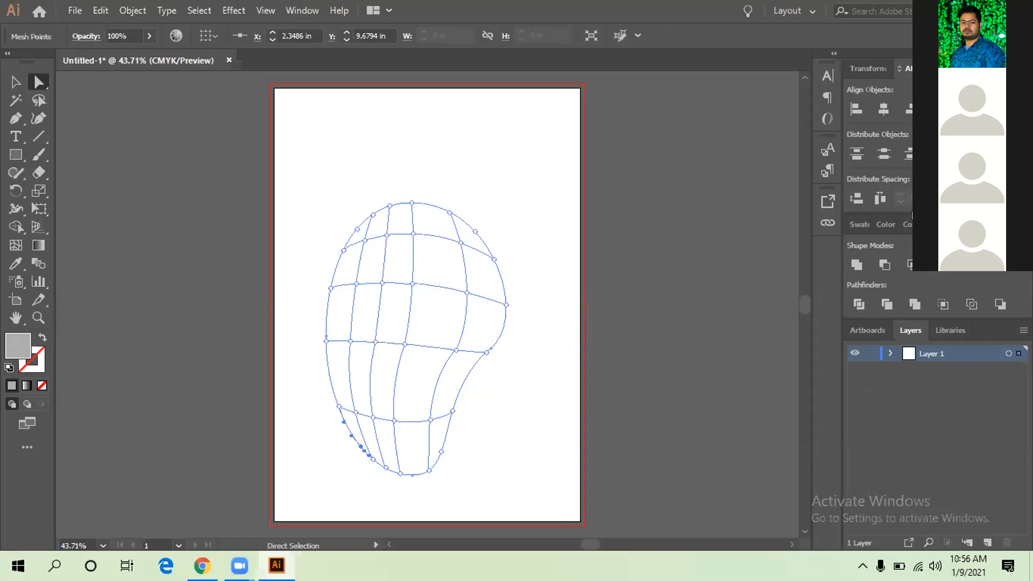
- Check the colour guide, the colour mixer and the file commands, including the document colour mode
{"action": "left_click", "coordinate": [909, 223]}
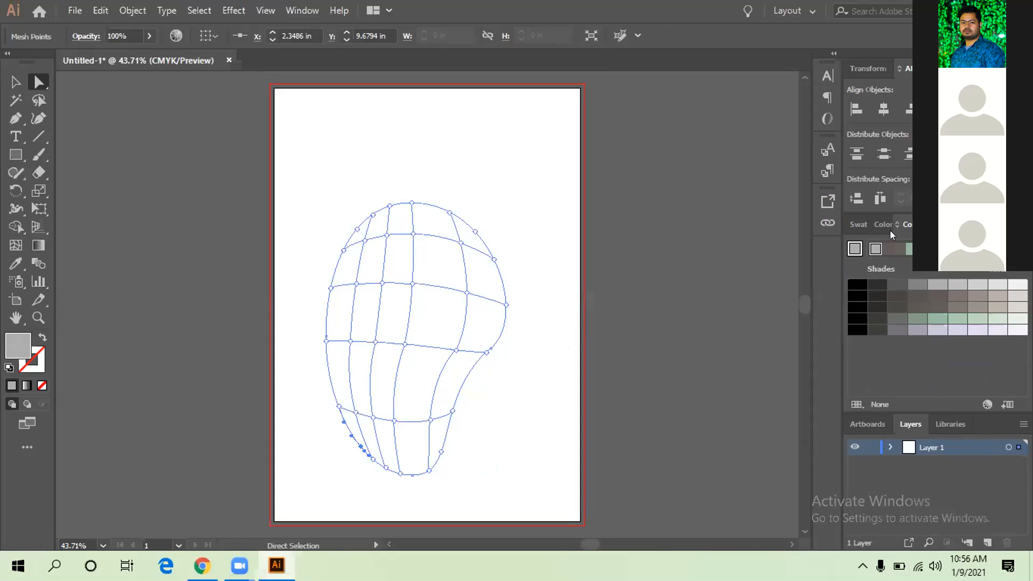
{"action": "left_click", "coordinate": [878, 223]}
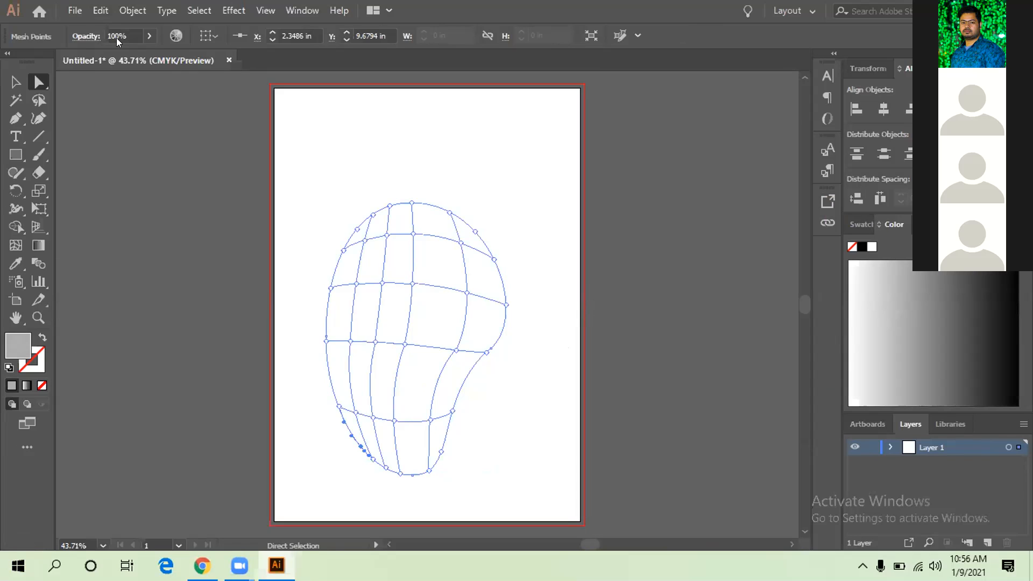
{"action": "left_click", "coordinate": [76, 12]}
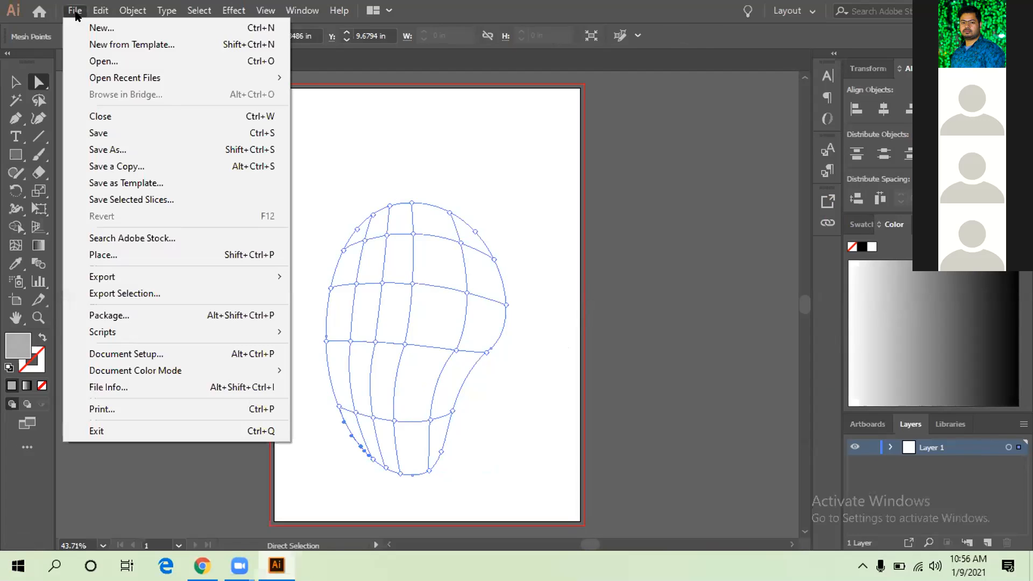
{"action": "left_click", "coordinate": [75, 12]}
{"action": "left_click", "coordinate": [74, 12]}
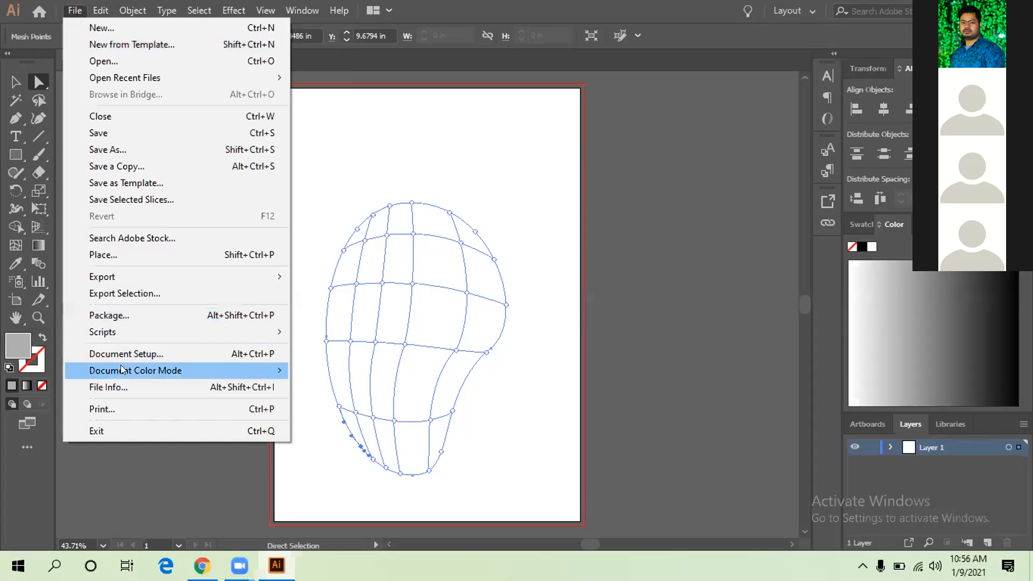
{"action": "mouse_move", "coordinate": [121, 368]}
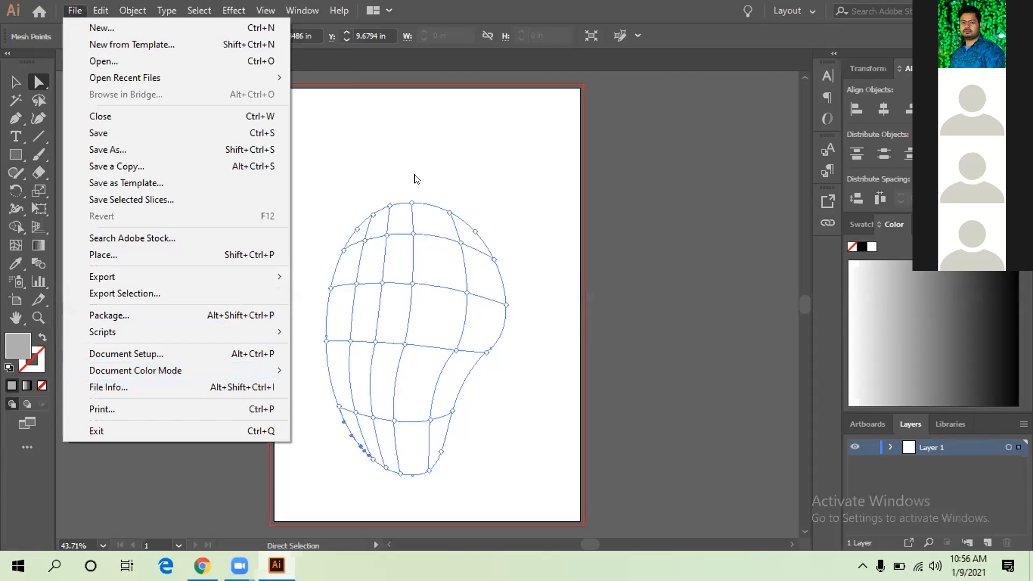
{"action": "left_click", "coordinate": [440, 108]}
- Cancel a new fill colour choice and undo the first fill change on the lower-left mesh point
{"action": "double_click", "coordinate": [17, 345]}
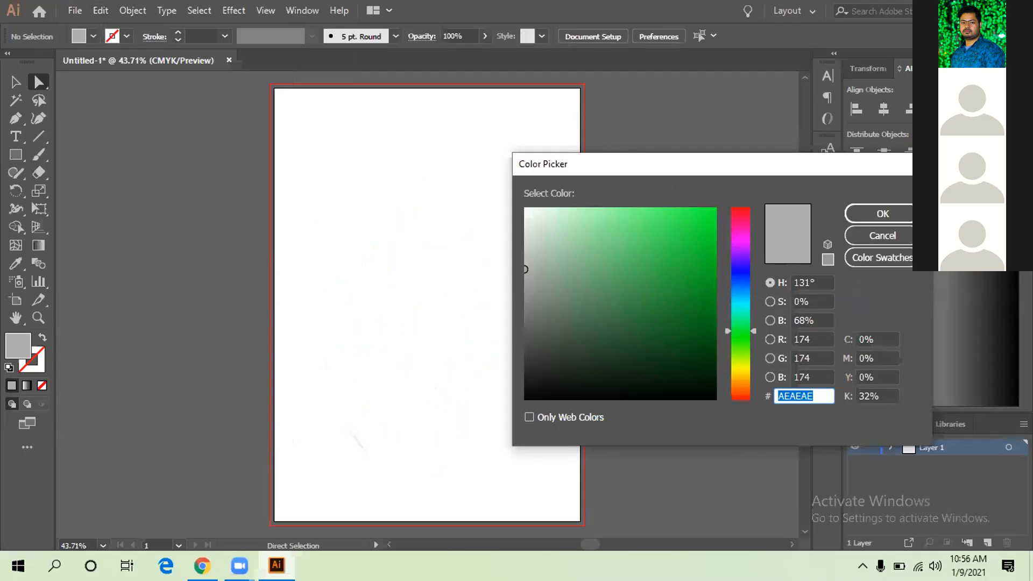
{"action": "left_click", "coordinate": [884, 235]}
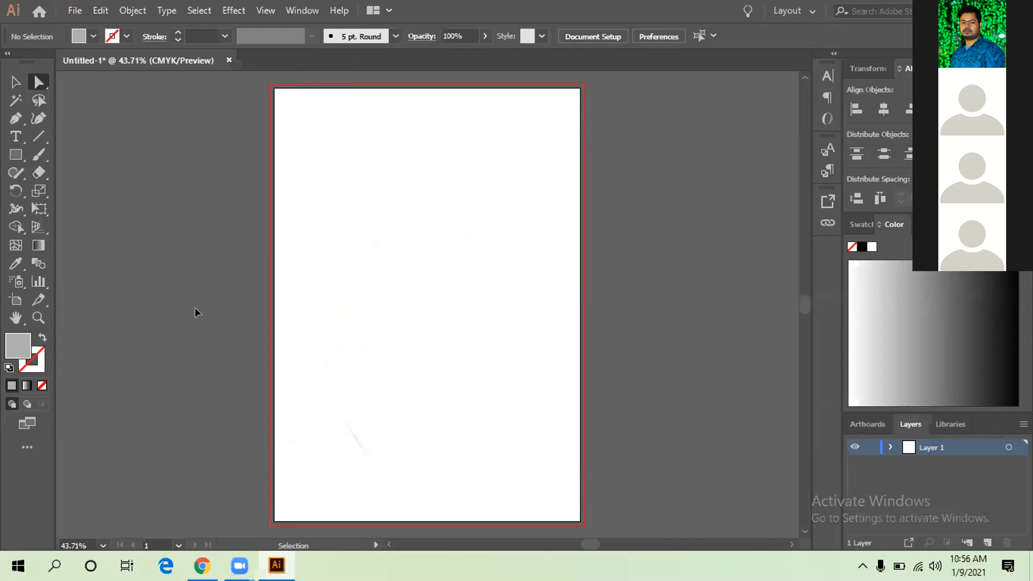
{"action": "key", "text": "ctrl+z"}
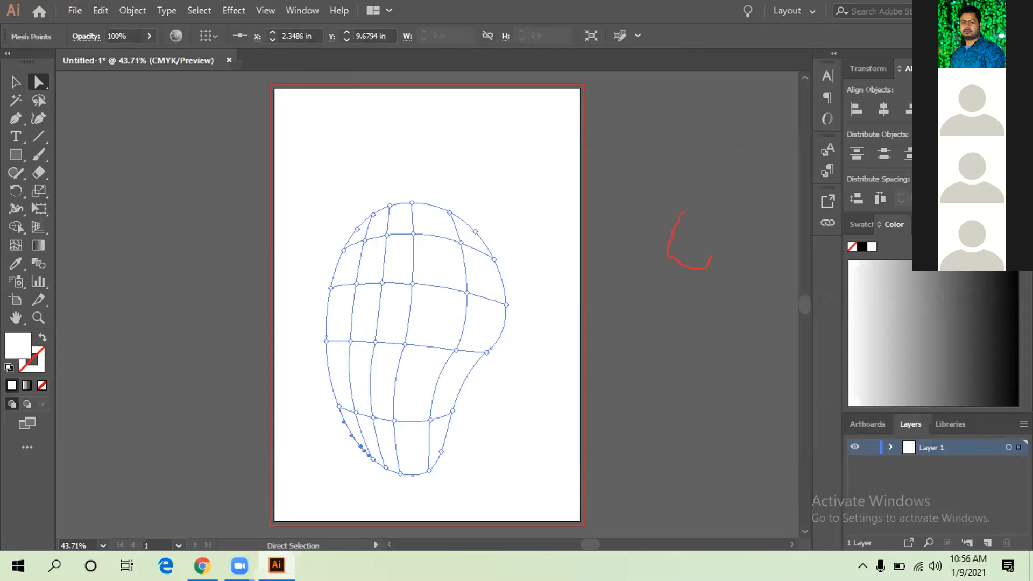
- Try green 3DE259 as the lower-left mesh point's fill, and black in its place
{"action": "double_click", "coordinate": [16, 340]}
{"action": "left_click", "coordinate": [664, 229]}
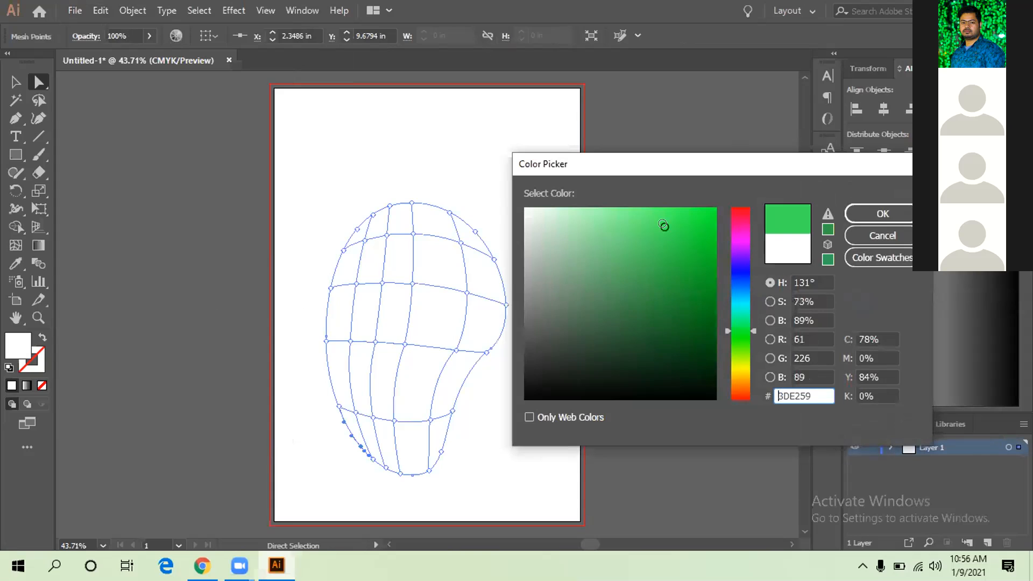
{"action": "left_click", "coordinate": [877, 212]}
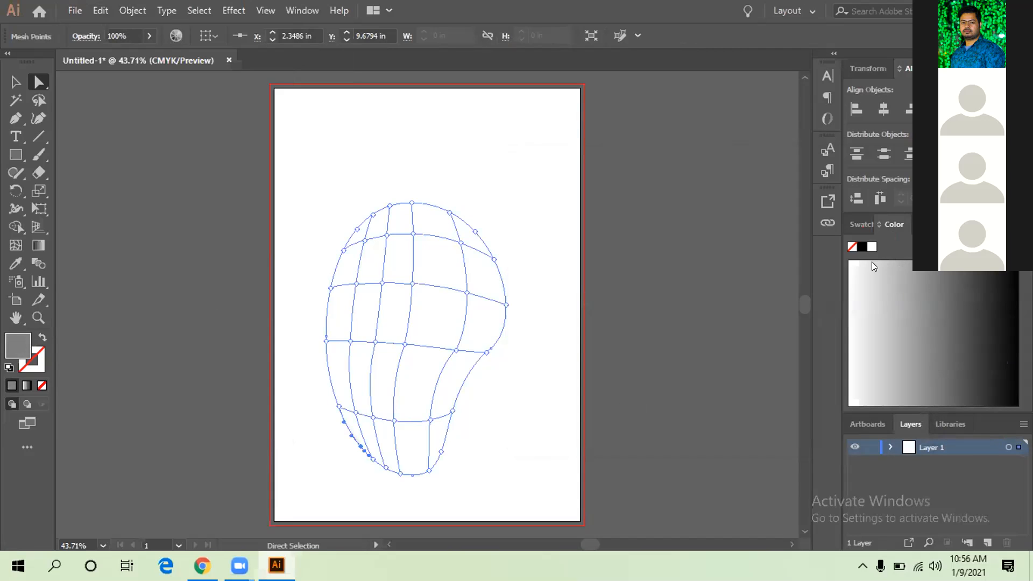
{"action": "left_click", "coordinate": [857, 250]}
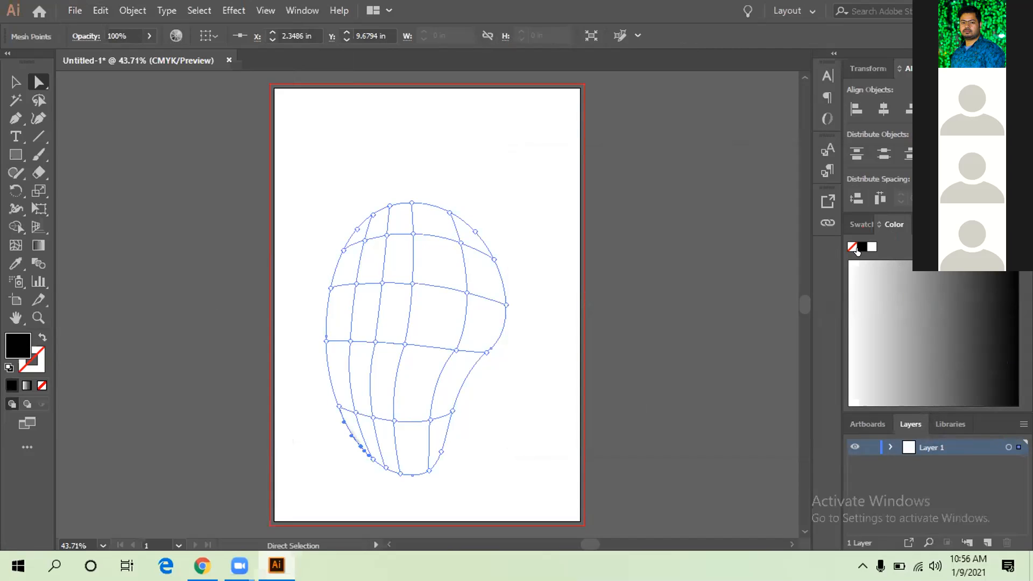
- Pick a lighter fill shade for the lower-left mesh point in the colour picker
{"action": "double_click", "coordinate": [15, 349]}
{"action": "left_click", "coordinate": [645, 231]}
{"action": "left_click", "coordinate": [861, 211]}
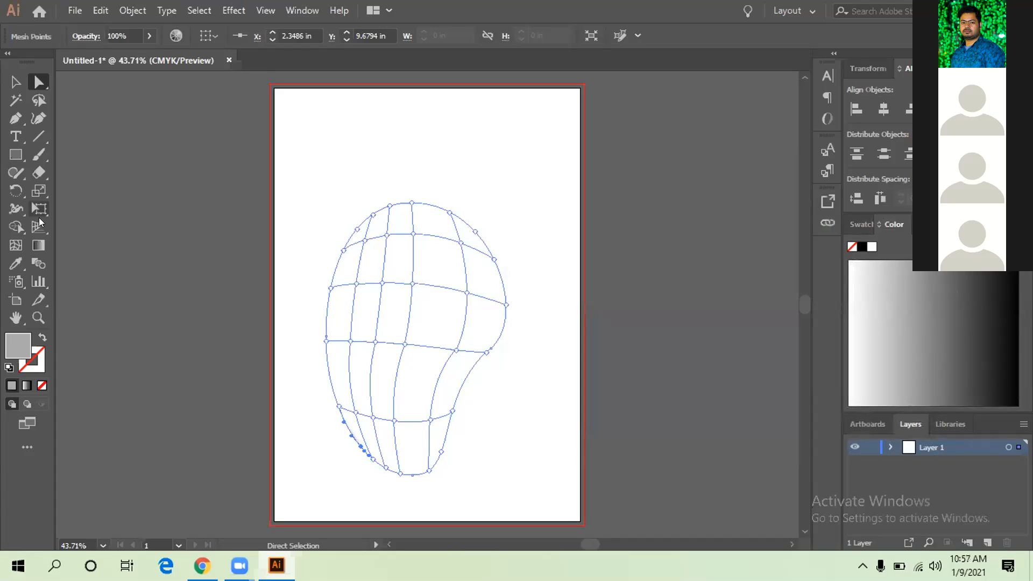
- Try a black fill on the mesh point with the gradient settings open, deselect the mango, and undo the black fill
{"action": "left_click", "coordinate": [42, 245]}
{"action": "left_click", "coordinate": [42, 245]}
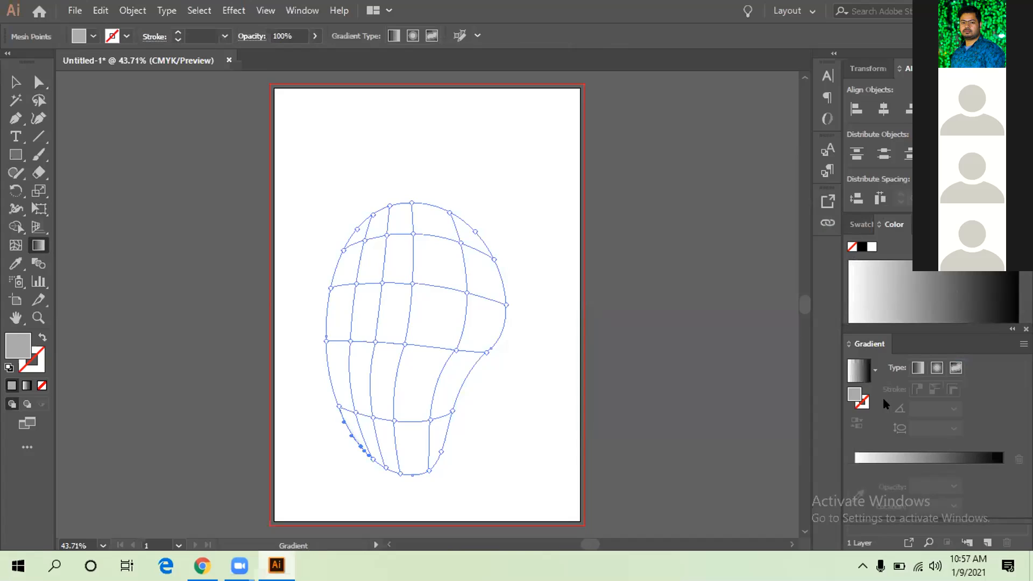
{"action": "left_click", "coordinate": [860, 248]}
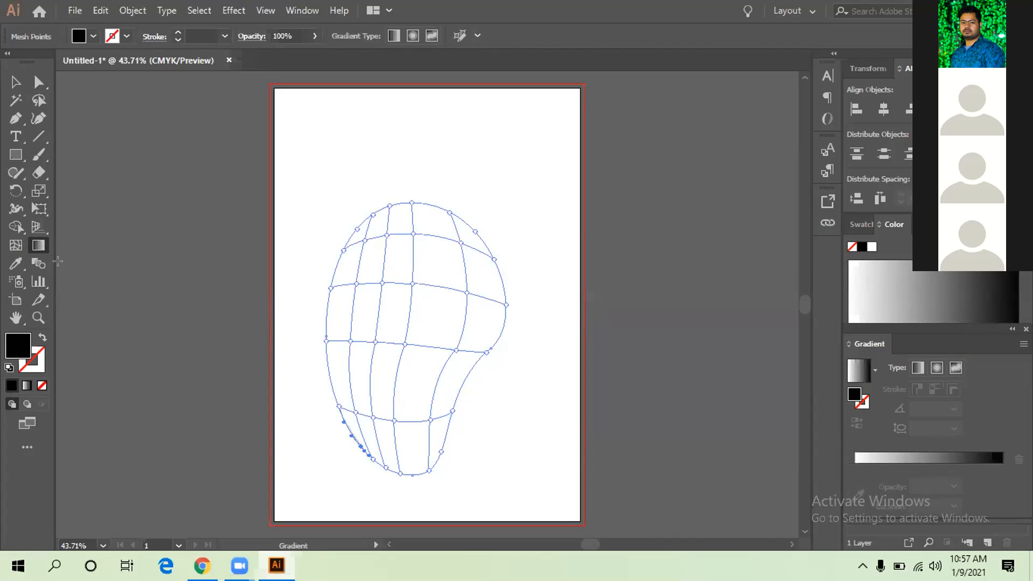
{"action": "left_click", "coordinate": [14, 82]}
{"action": "left_click", "coordinate": [90, 227]}
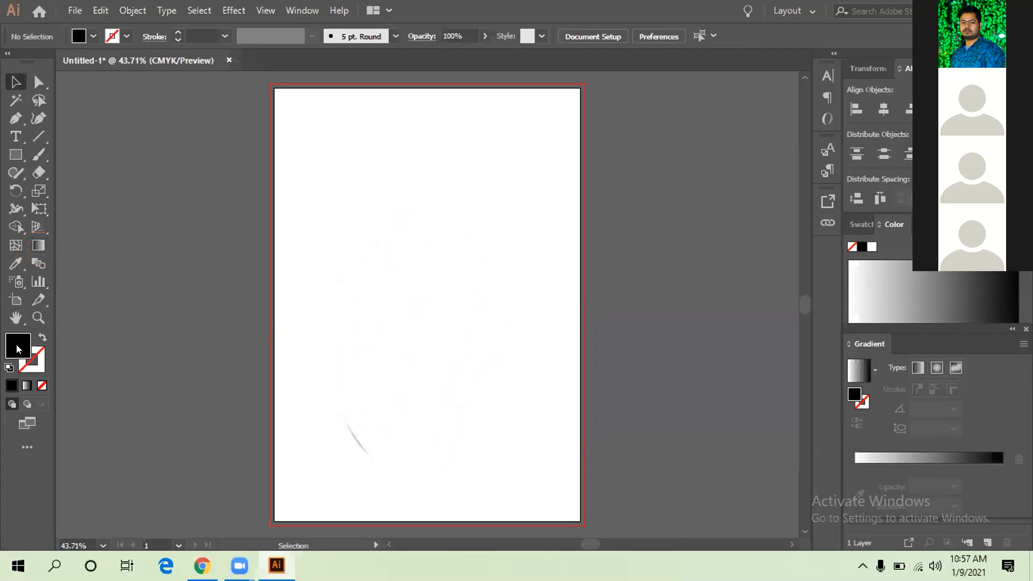
{"action": "key", "text": "ctrl"}
{"action": "left_click", "coordinate": [322, 434], "text": "ctrl"}
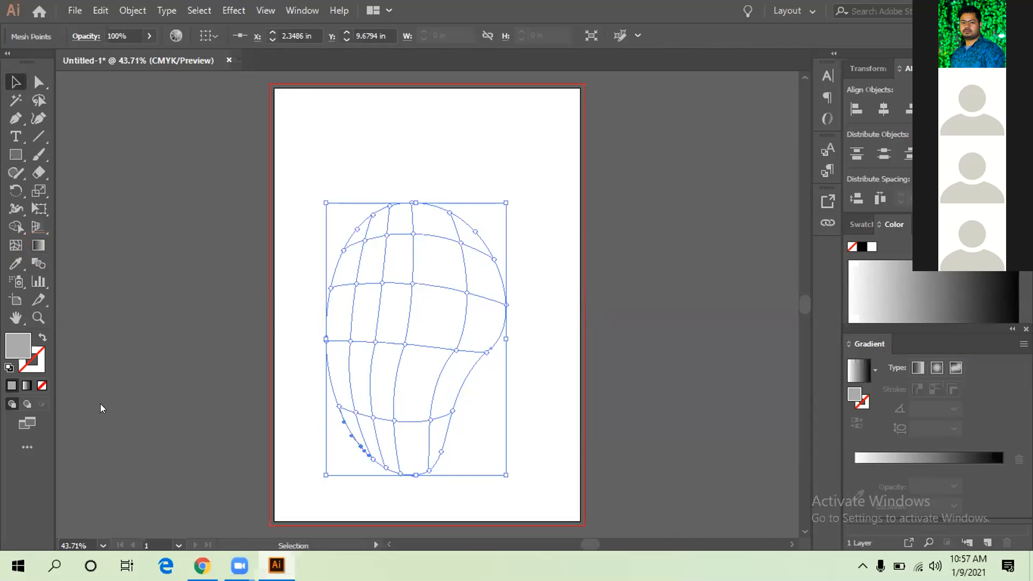
- Activate Direct Selection and select the block of mesh points covering most of the mango with a selection rectangle
{"action": "left_click", "coordinate": [39, 82]}
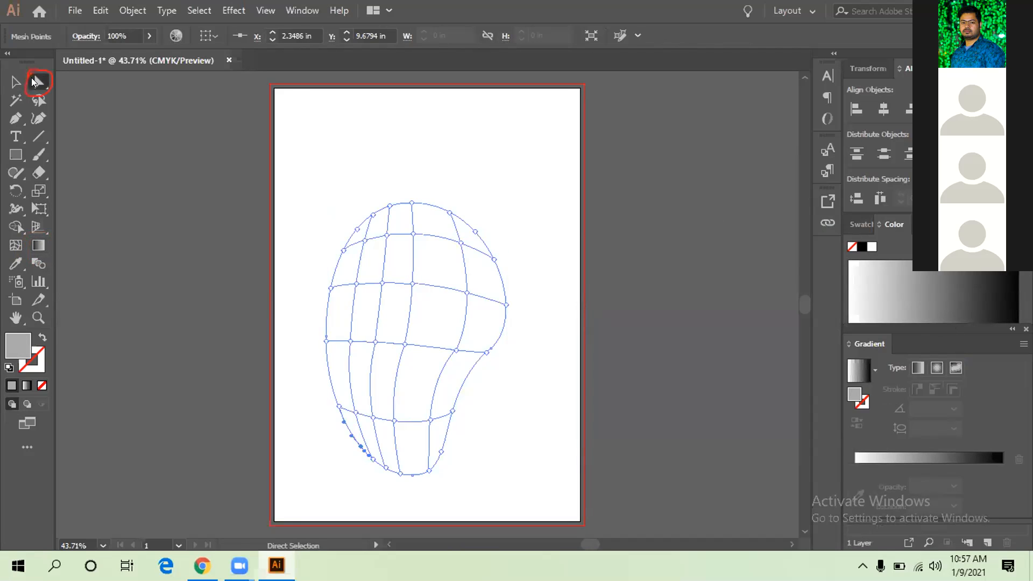
{"action": "left_click", "coordinate": [389, 205]}
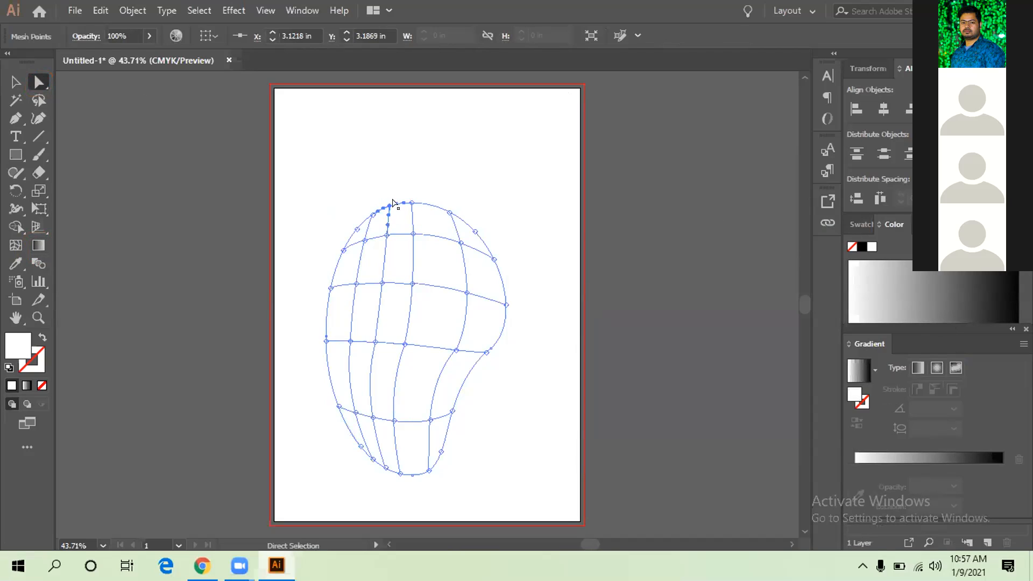
{"action": "left_click_drag", "start_coordinate": [347, 185], "coordinate": [527, 422]}
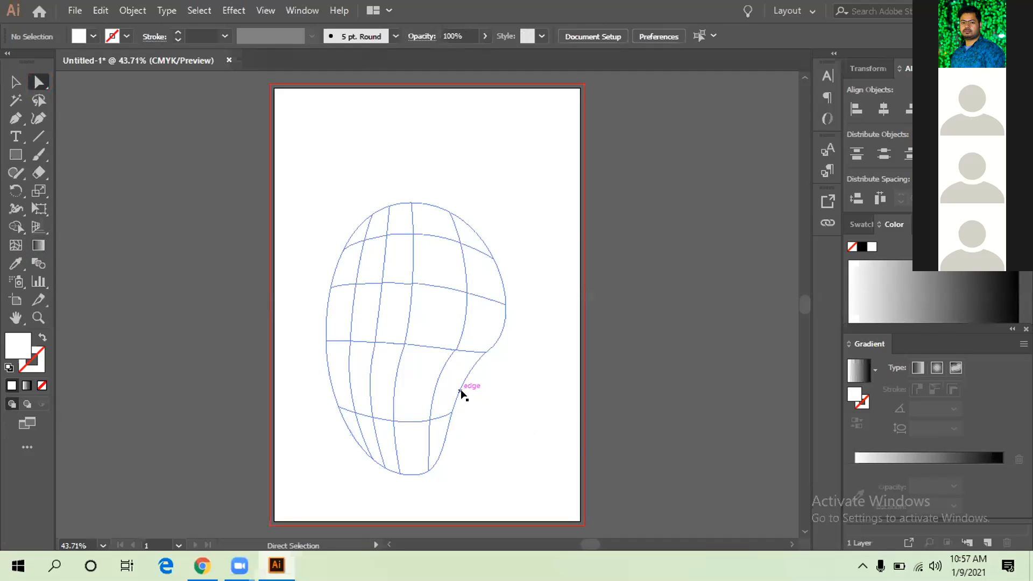
{"action": "left_click", "coordinate": [461, 388]}
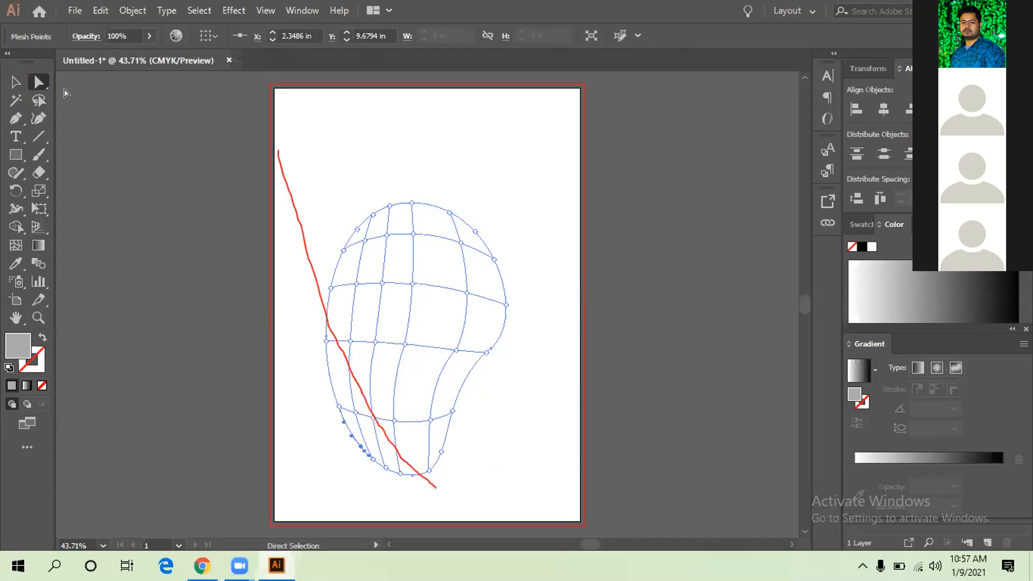
{"action": "left_click_drag", "start_coordinate": [345, 218], "coordinate": [523, 428]}
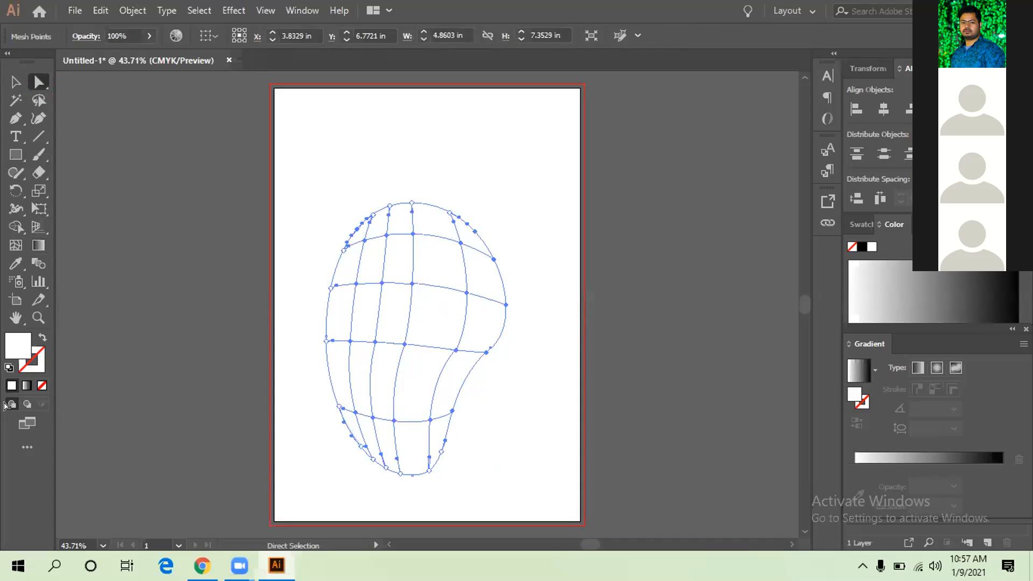
- Try a bright green fill on the selected mesh points, and black in its place
{"action": "double_click", "coordinate": [7, 347]}
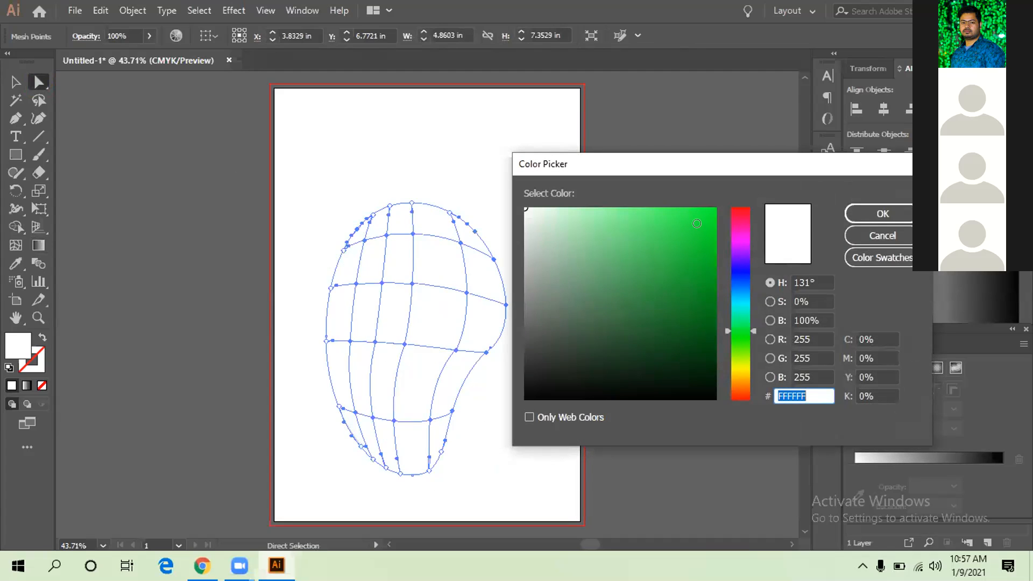
{"action": "left_click", "coordinate": [700, 229]}
{"action": "left_click", "coordinate": [884, 214]}
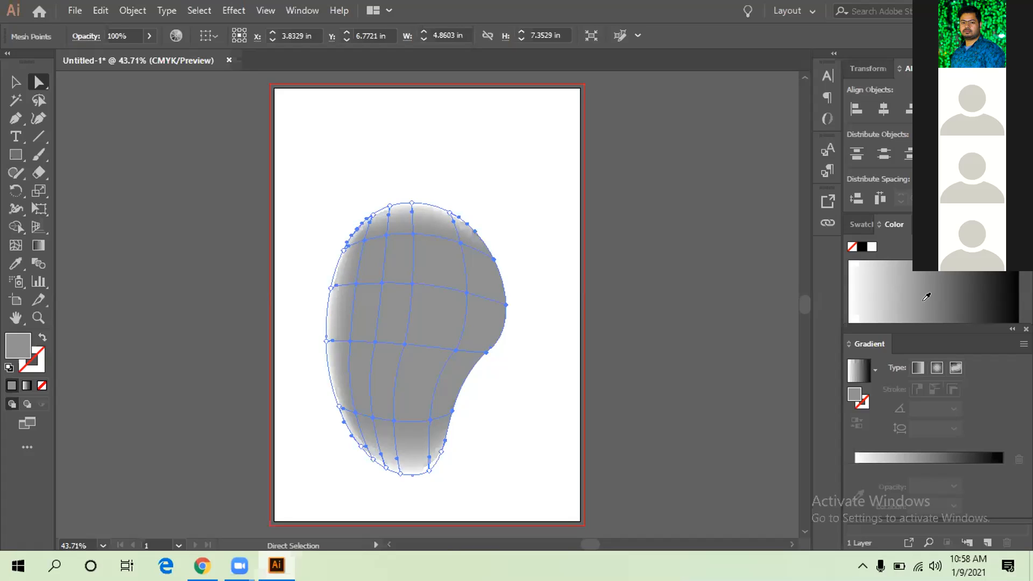
{"action": "left_click", "coordinate": [858, 247]}
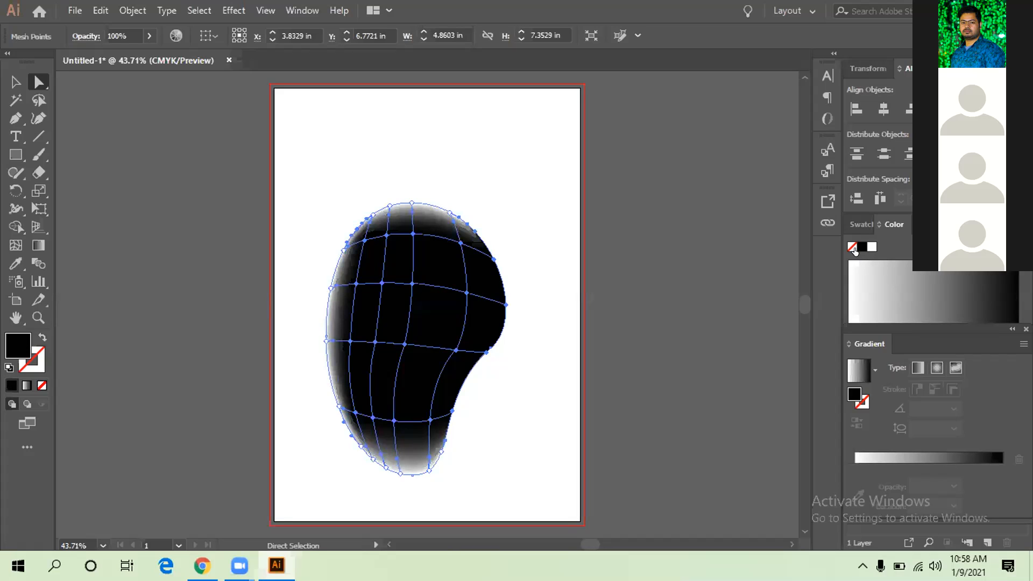
{"action": "left_click", "coordinate": [853, 248]}
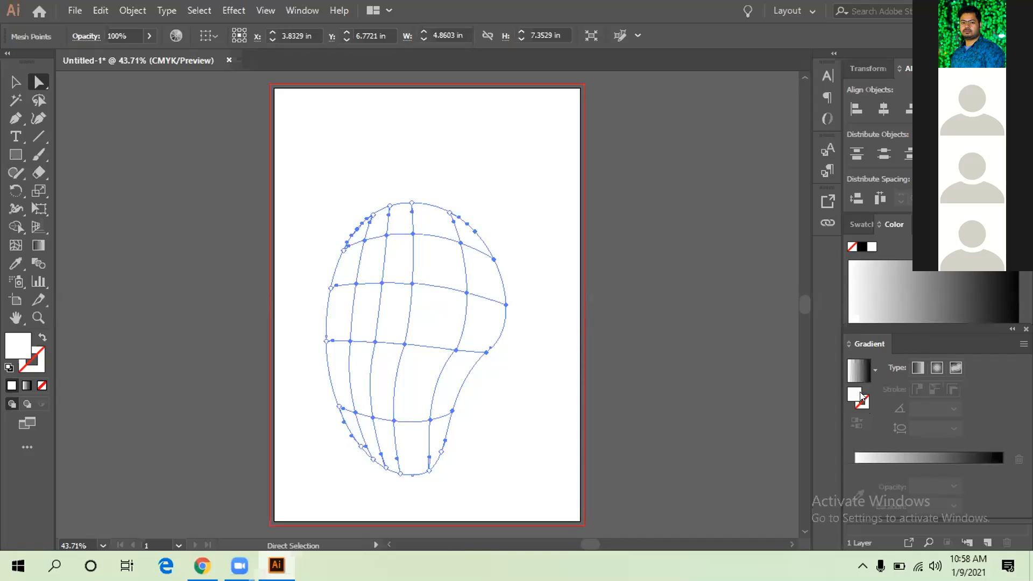
- Reselect the block of mesh points covering most of the mango and switch their colour model from grayscale to RGB
{"action": "left_click", "coordinate": [302, 11]}
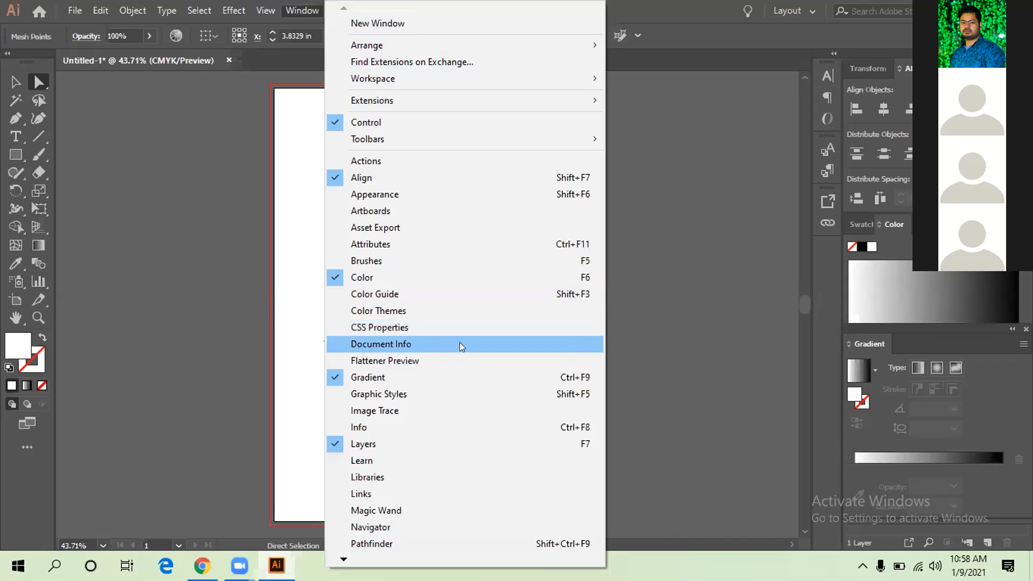
{"action": "left_click", "coordinate": [164, 249]}
{"action": "left_click", "coordinate": [163, 250]}
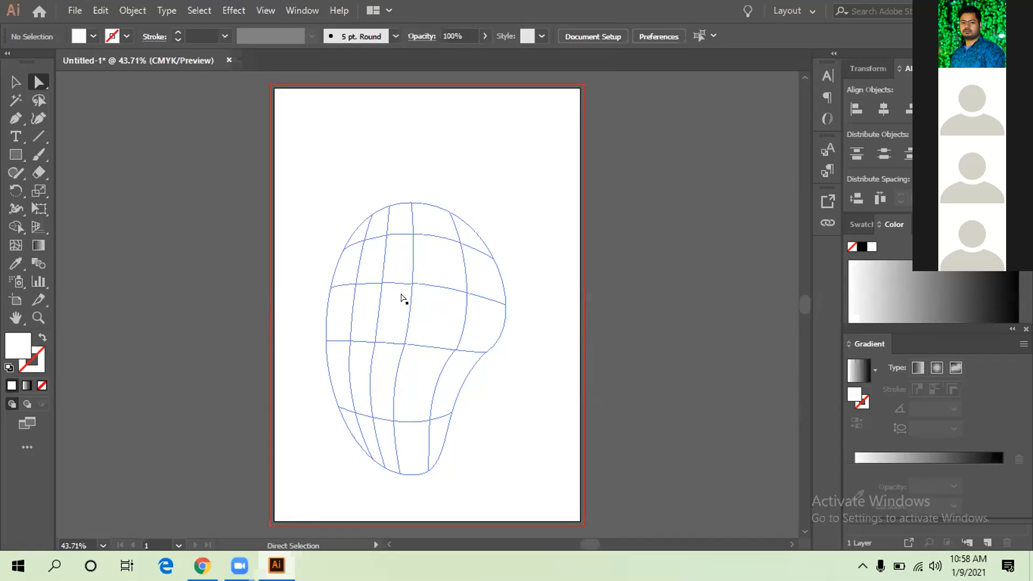
{"action": "left_click", "coordinate": [402, 299]}
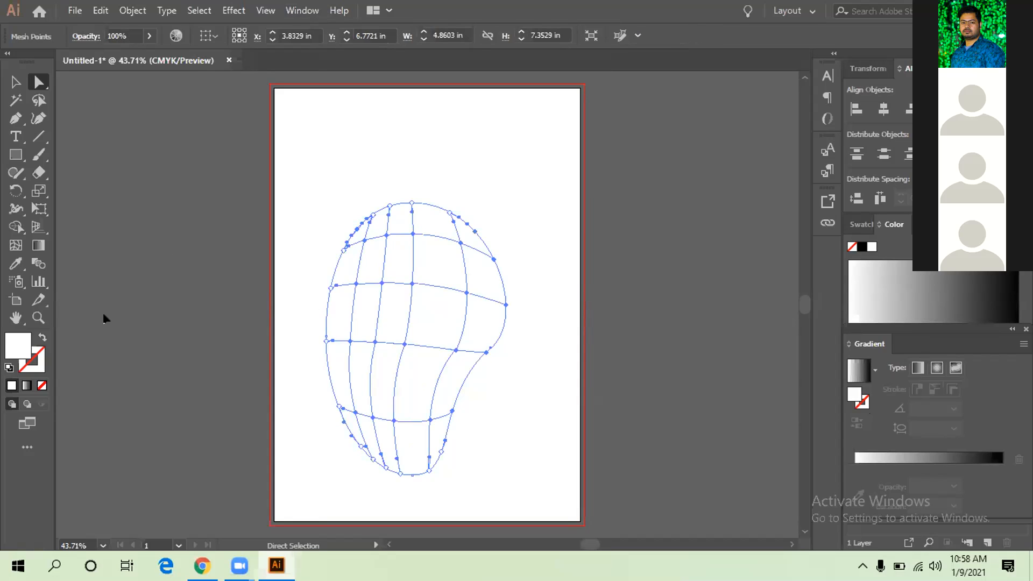
{"action": "left_click", "coordinate": [1023, 224]}
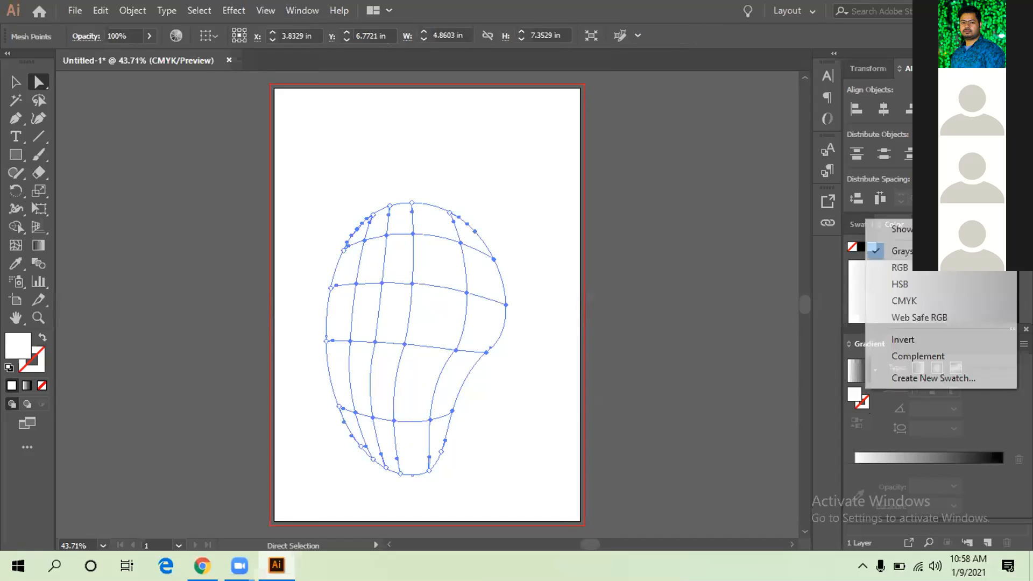
{"action": "left_click", "coordinate": [908, 267]}
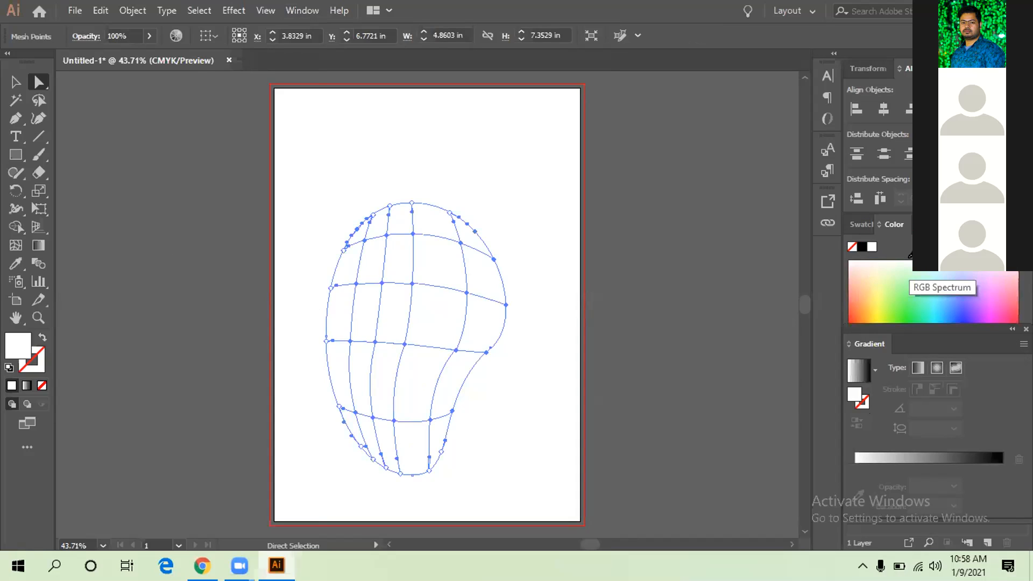
- Fill the selected block of mesh points with green 1BDD3B
{"action": "left_click", "coordinate": [17, 346]}
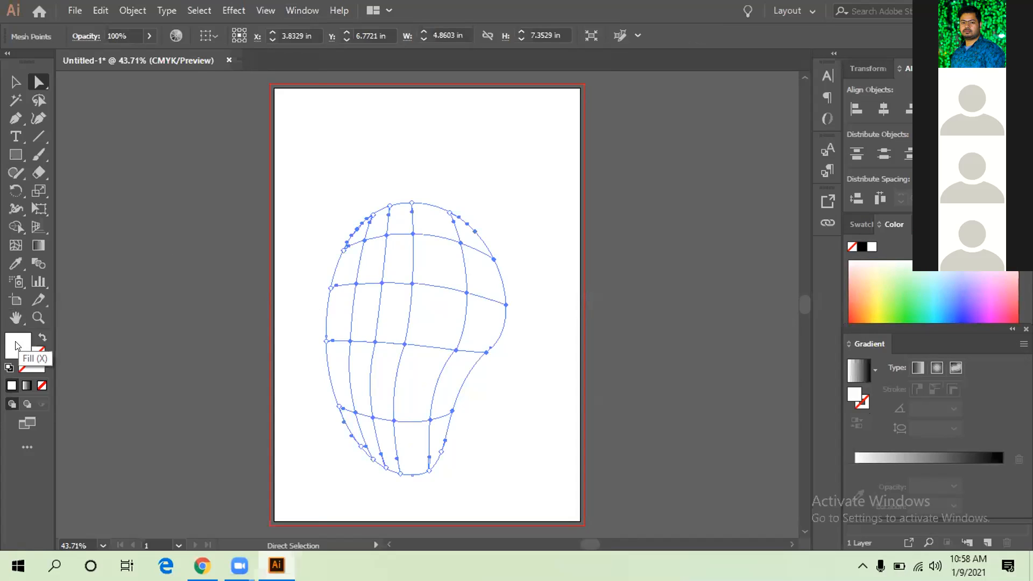
{"action": "double_click", "coordinate": [16, 346]}
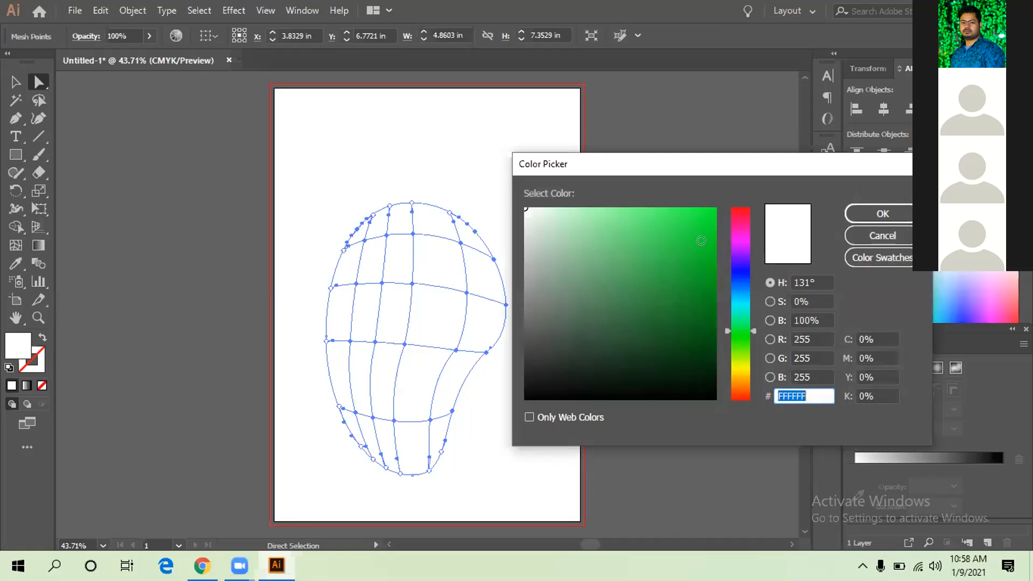
{"action": "left_click", "coordinate": [690, 232]}
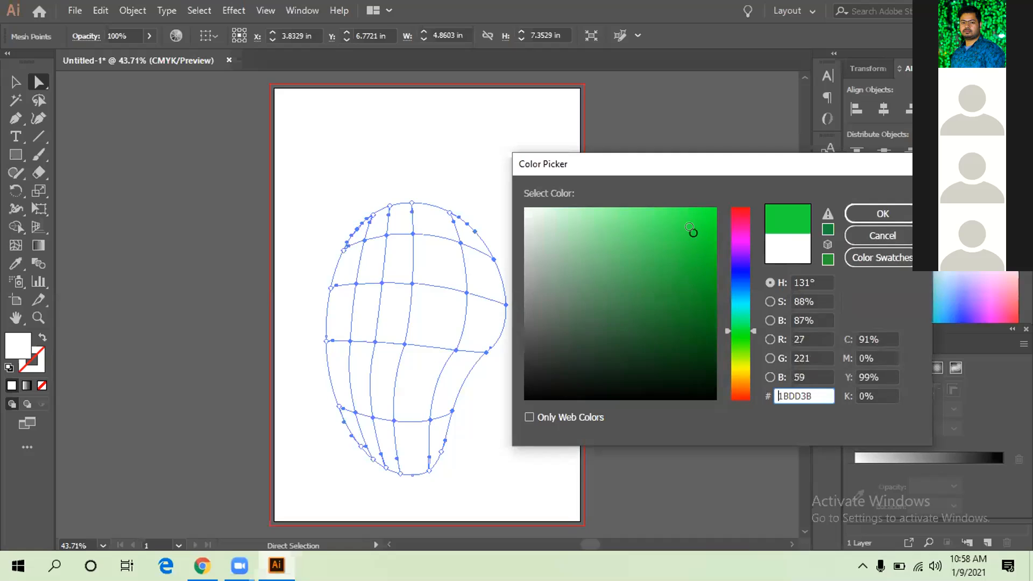
{"action": "left_click", "coordinate": [882, 213]}
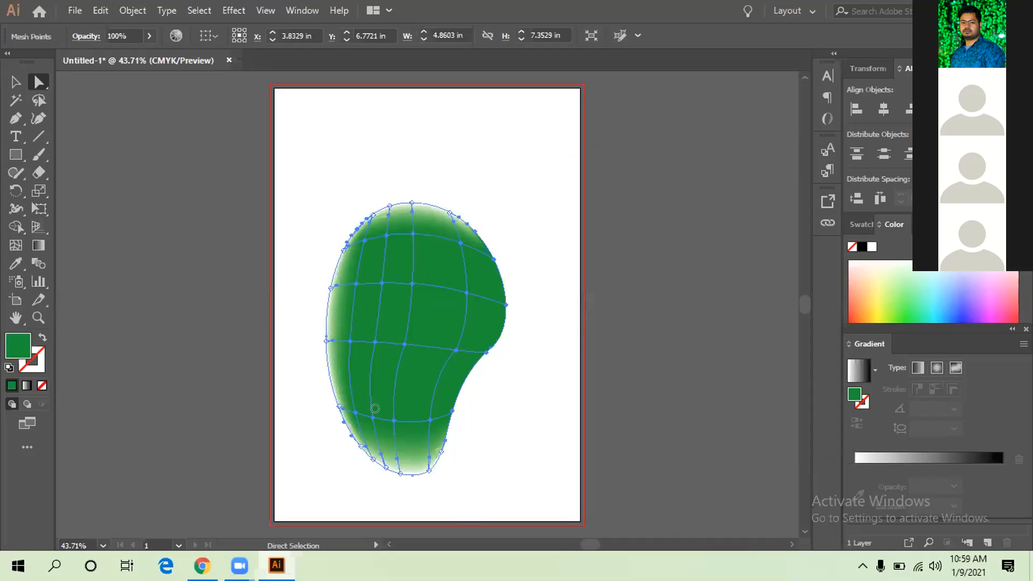
- Select the mesh points along the mango's bottom edge with the Lasso tool and try green 1FEA40 as their fill
{"action": "left_click", "coordinate": [38, 102]}
{"action": "mouse_move", "coordinate": [354, 464]}
{"action": "left_mouse_down"}
{"action": "mouse_move", "coordinate": [455, 477]}
{"action": "mouse_move", "coordinate": [448, 456]}
{"action": "mouse_move", "coordinate": [377, 452]}
{"action": "mouse_move", "coordinate": [365, 465]}
{"action": "mouse_move", "coordinate": [389, 478]}
{"action": "mouse_move", "coordinate": [452, 476]}
{"action": "left_mouse_up"}
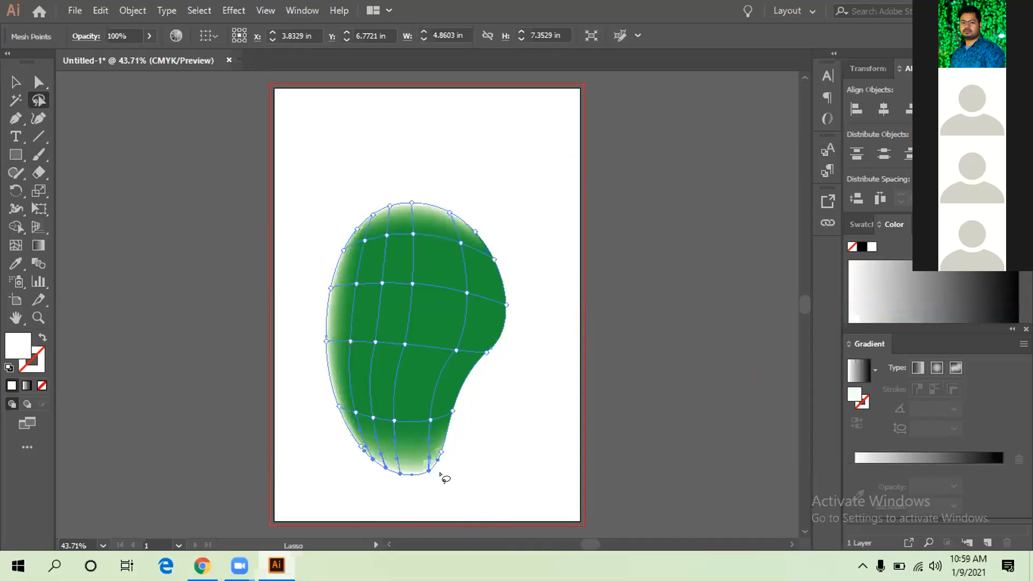
{"action": "double_click", "coordinate": [17, 345]}
{"action": "left_click", "coordinate": [691, 223]}
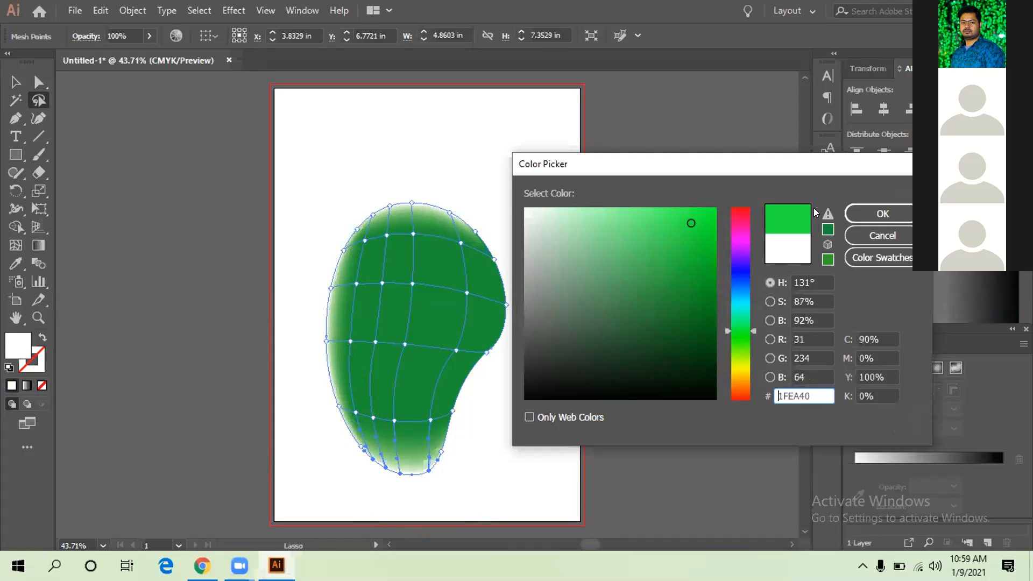
{"action": "left_click", "coordinate": [874, 213]}
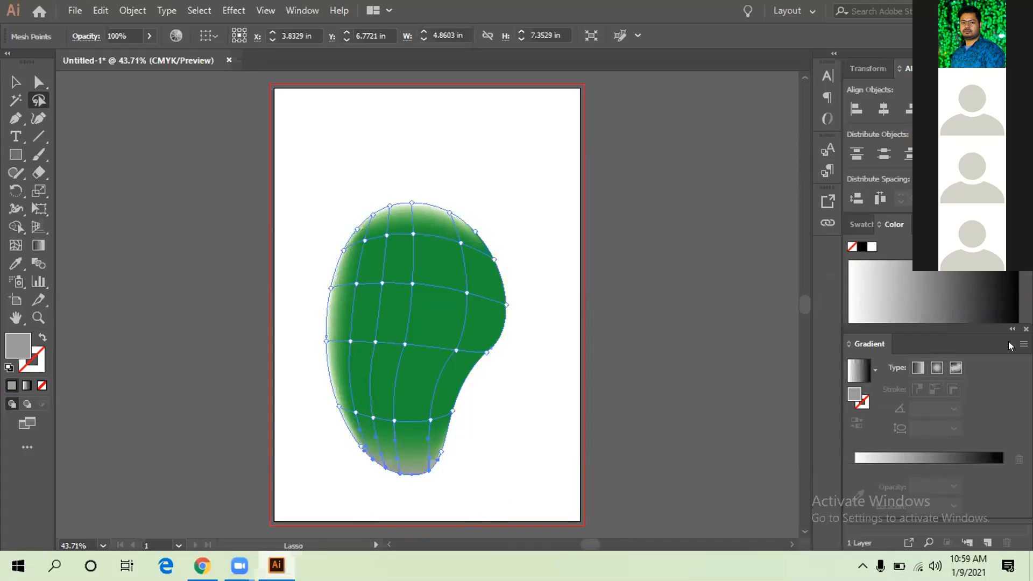
- Switch the colour model to RGB for the lassoed mesh points at the mango's bottom edge
{"action": "left_click", "coordinate": [1023, 344]}
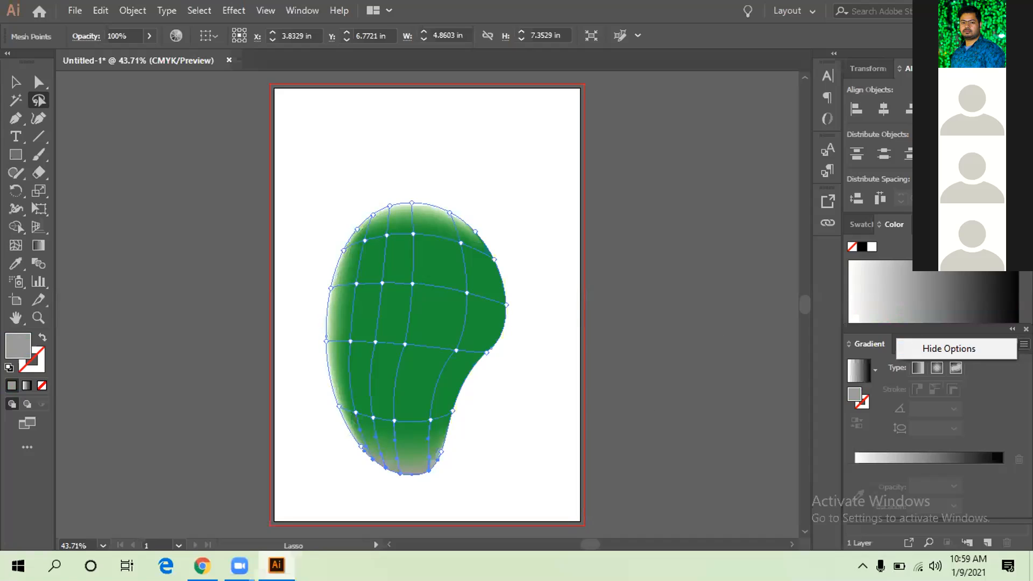
{"action": "left_click", "coordinate": [1023, 224]}
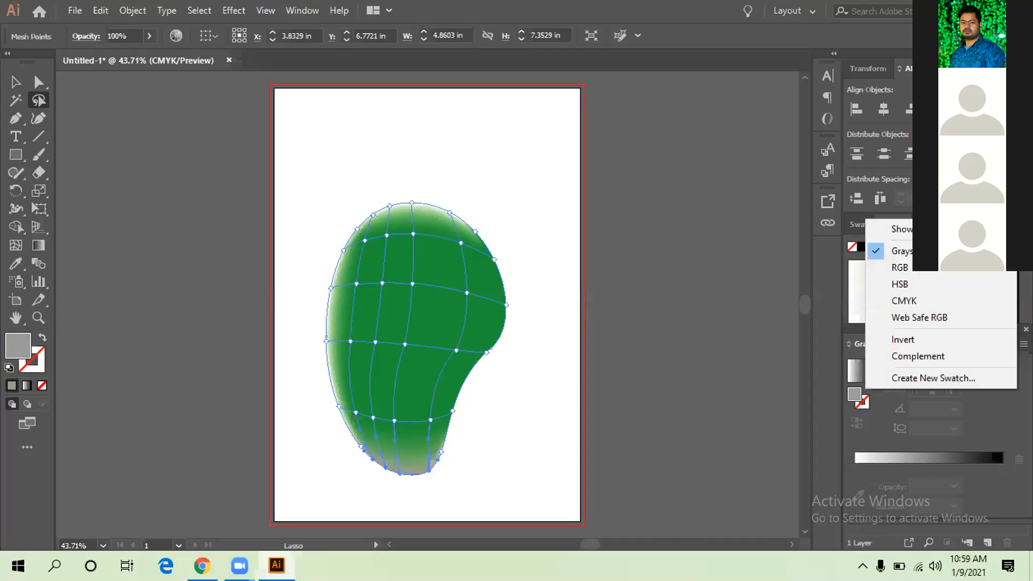
{"action": "left_click", "coordinate": [897, 267]}
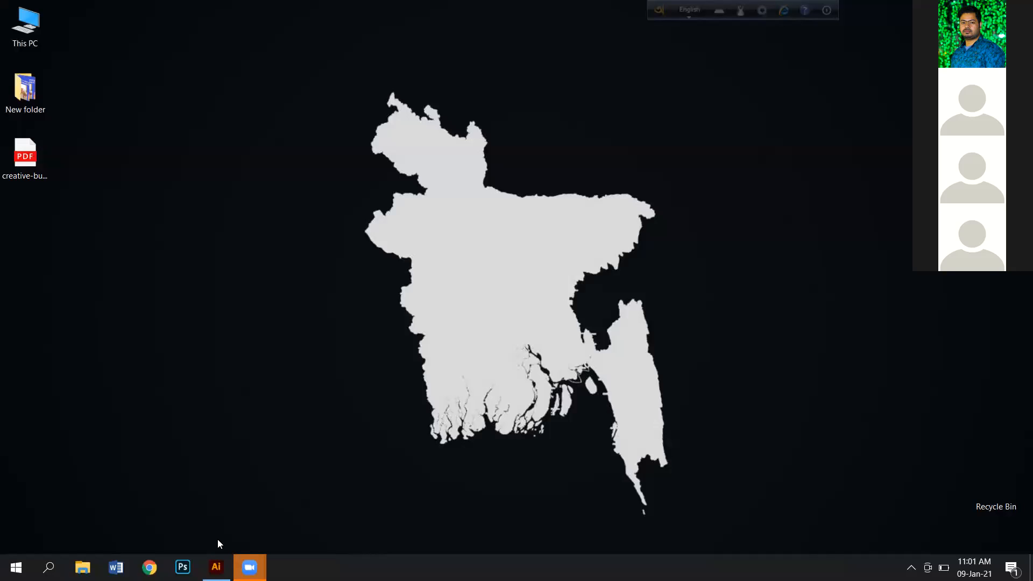
- Switch from the desktop to the Illustrator document with the orange, green and yellow shaded mango
{"action": "left_click", "coordinate": [216, 567]}
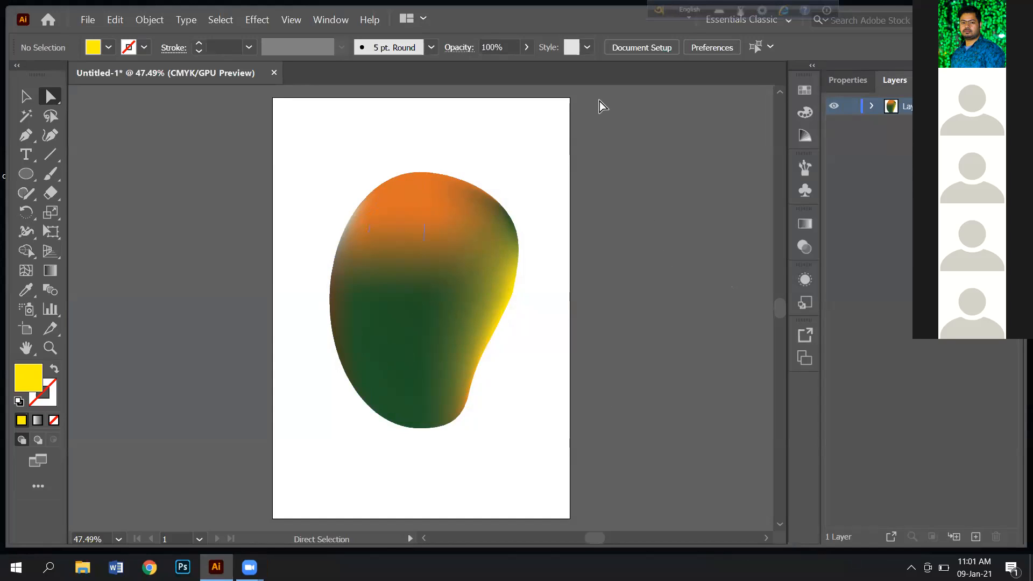
{"action": "key", "text": "XF86AudioRaiseVolume"}
{"action": "key", "text": "XF86AudioRaiseVolume"}
{"action": "key", "text": "XF86AudioRaiseVolume"}
{"action": "key", "text": "XF86AudioRaiseVolume"}
{"action": "key", "text": "XF86AudioRaiseVolume"}
{"action": "key", "text": "XF86AudioRaiseVolume"}
{"action": "key", "text": "XF86AudioRaiseVolume"}
{"action": "key", "text": "XF86AudioRaiseVolume"}
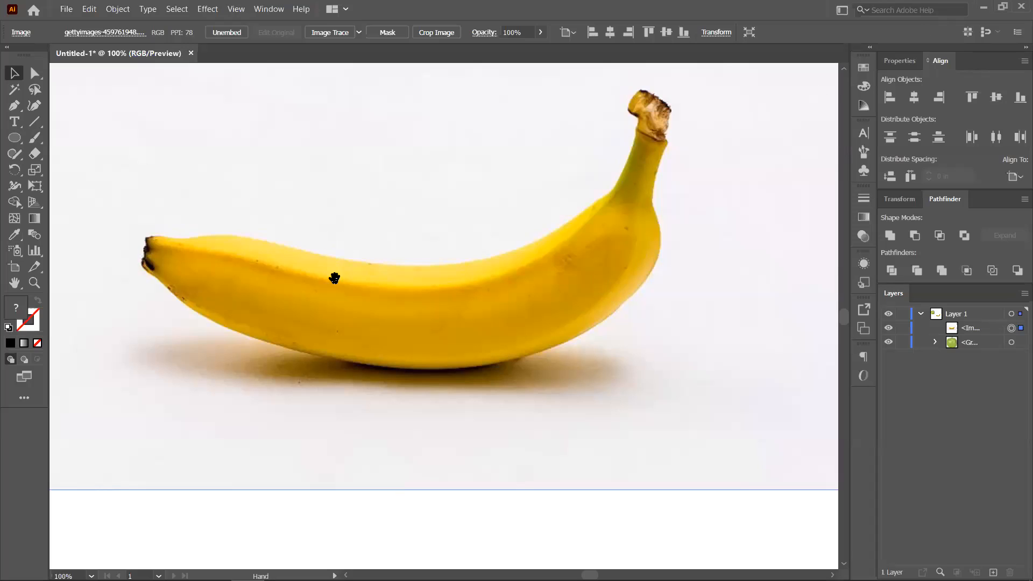
- Select the placed banana photo and lock it as a tracing reference
{"action": "left_click", "coordinate": [480, 514]}
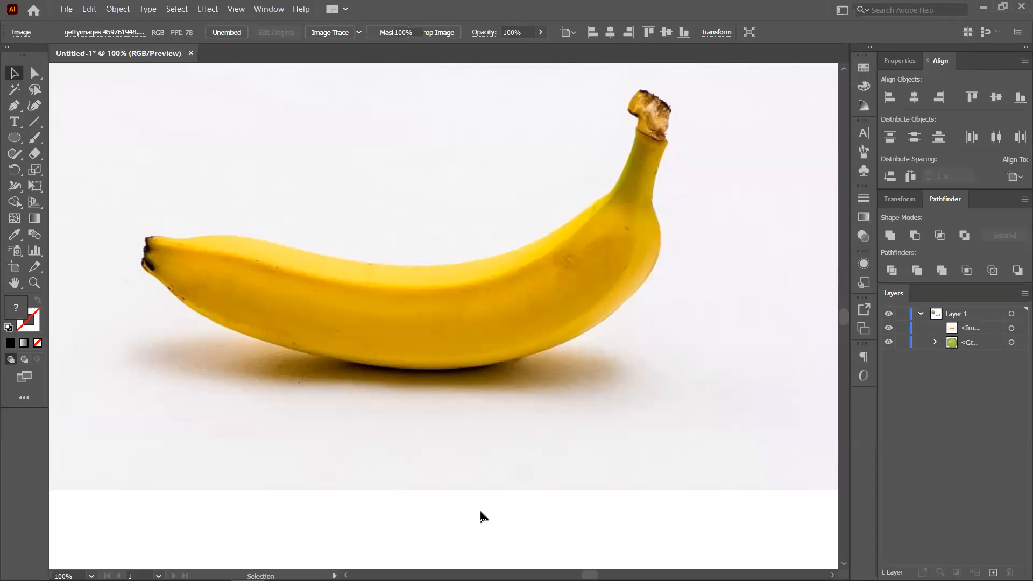
{"action": "left_click", "coordinate": [522, 317]}
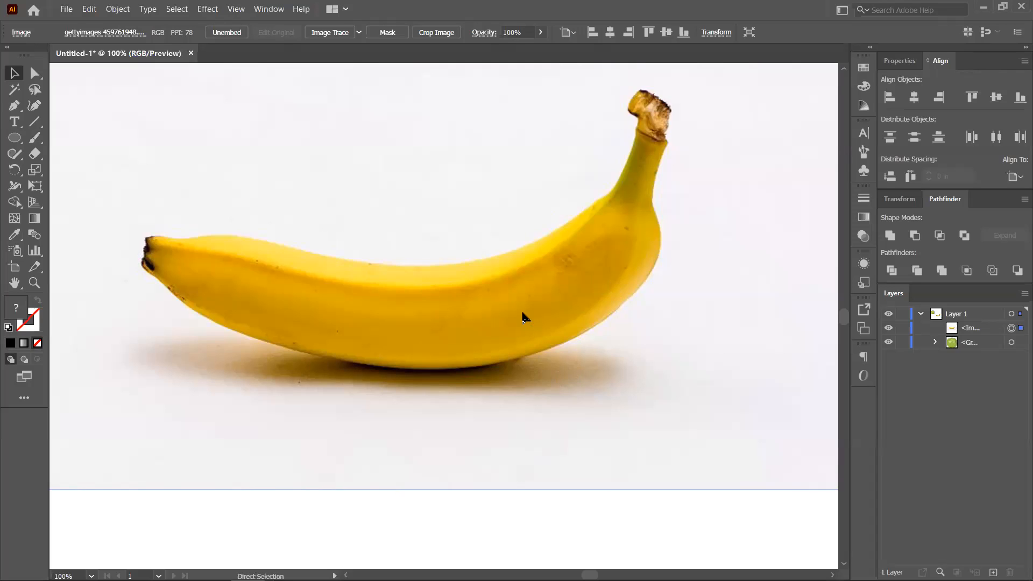
{"action": "key", "text": "ctrl+2"}
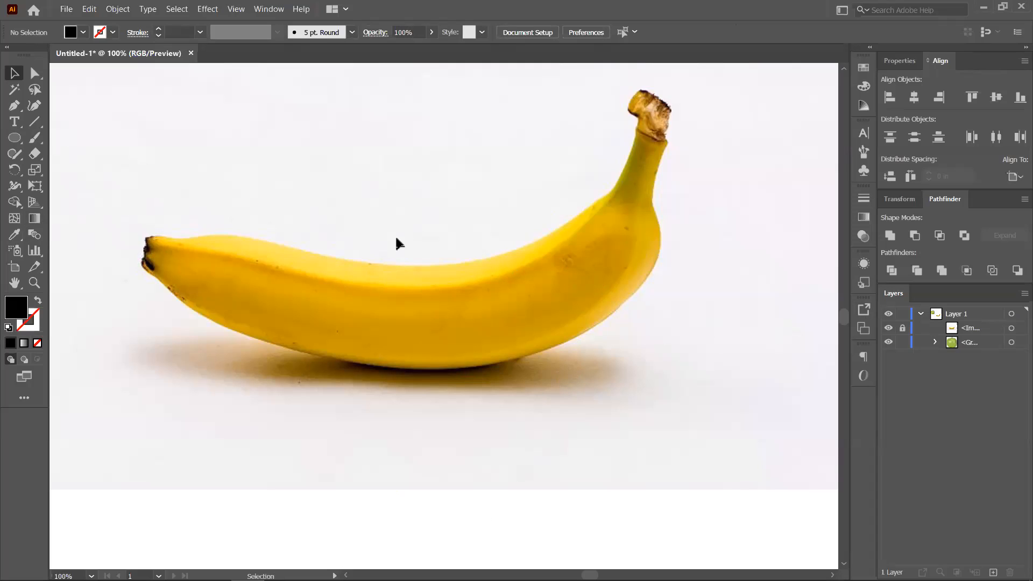
- Bring up the shape tools grouped with the Ellipse tool
{"action": "left_click", "coordinate": [14, 138]}
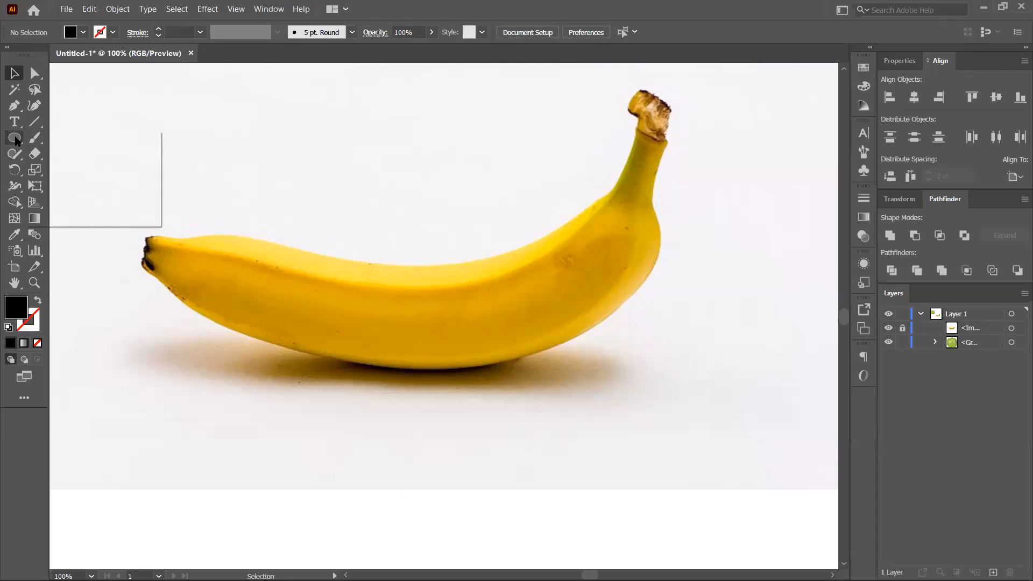
- Draw an unfilled rectangle about 7.05 in by 1.78 in over the banana body and give it a black 000000 stroke
{"action": "left_click", "coordinate": [75, 138]}
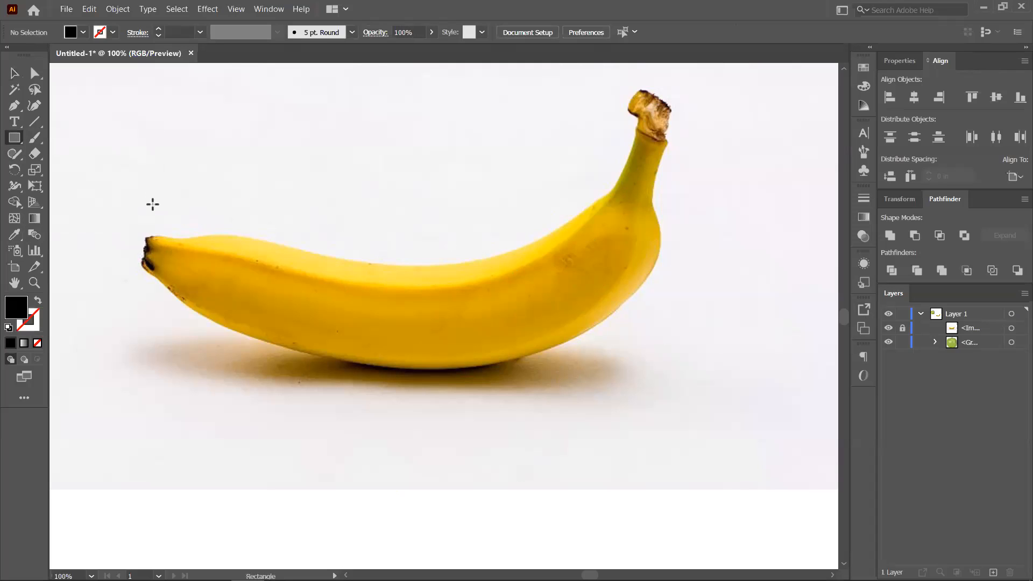
{"action": "mouse_move", "coordinate": [463, 210]}
{"action": "left_mouse_down"}
{"action": "mouse_move", "coordinate": [667, 184]}
{"action": "mouse_move", "coordinate": [676, 338]}
{"action": "left_mouse_up"}
{"action": "left_click", "coordinate": [37, 344]}
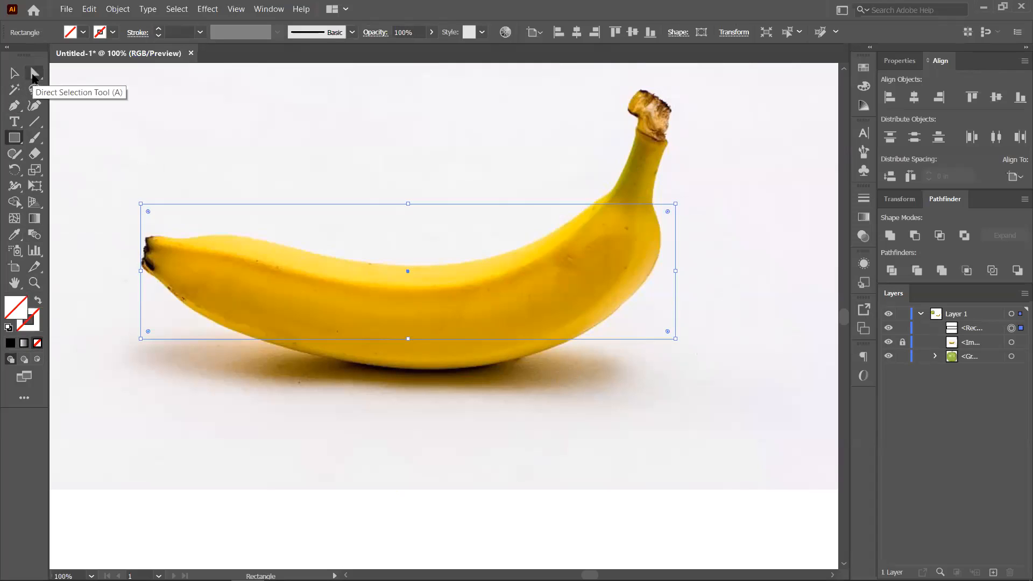
{"action": "left_click", "coordinate": [35, 73]}
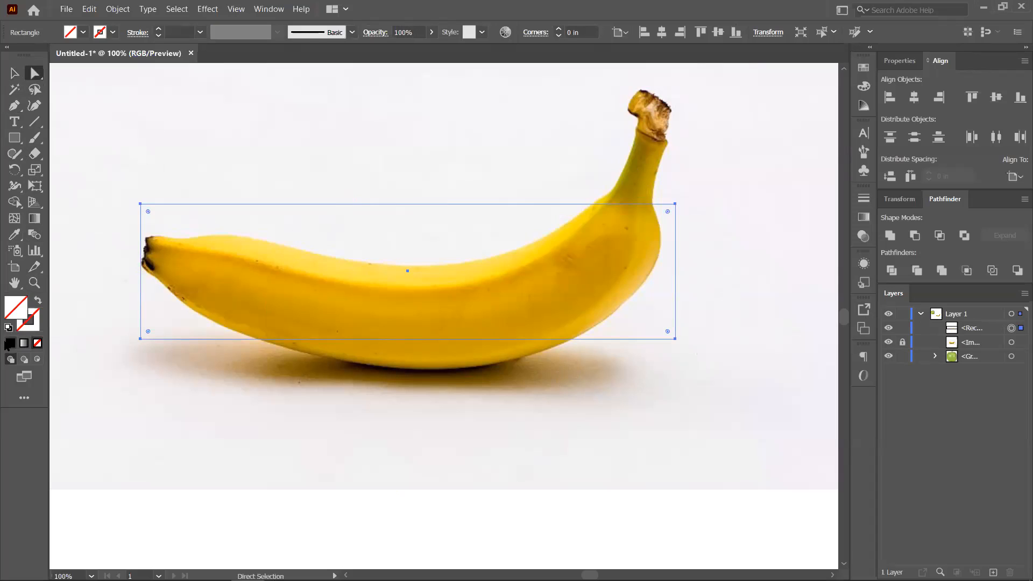
{"action": "left_click", "coordinate": [11, 343]}
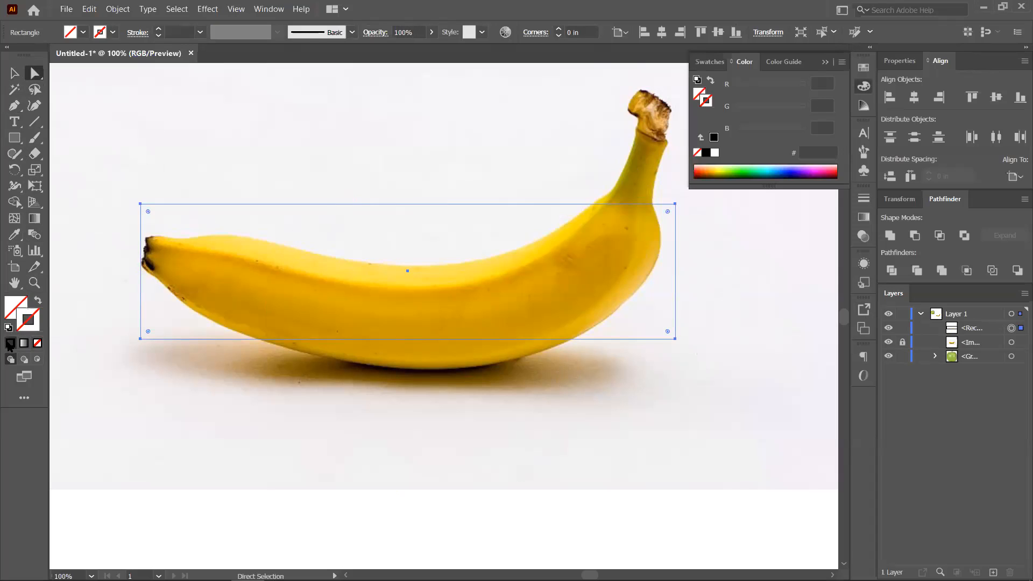
{"action": "left_click", "coordinate": [84, 308]}
- Lower the rectangle's bottom edge to the banana's underside and raise its top edge slightly, making it about 2.28 in tall
{"action": "left_click", "coordinate": [357, 204]}
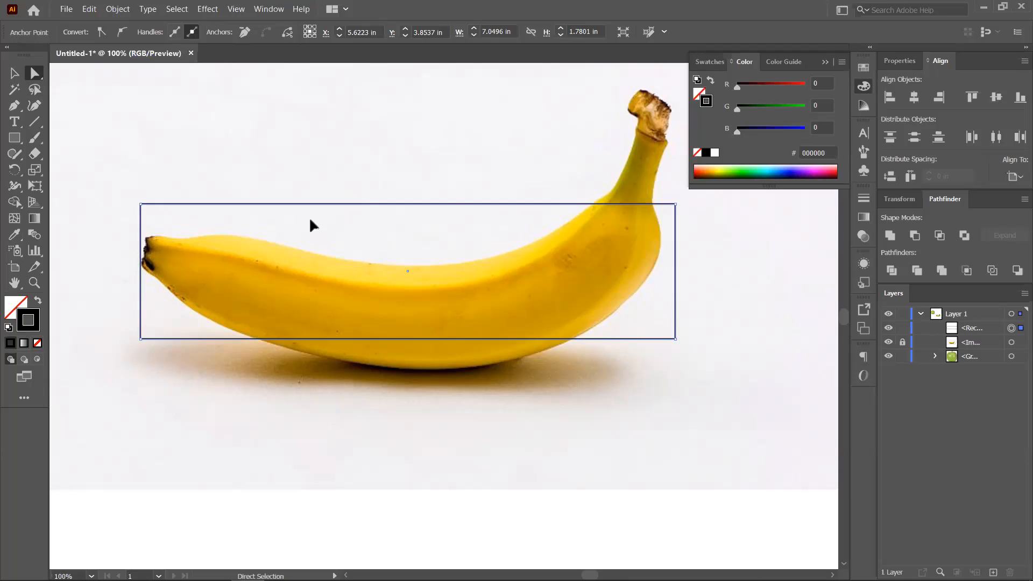
{"action": "left_click", "coordinate": [141, 205]}
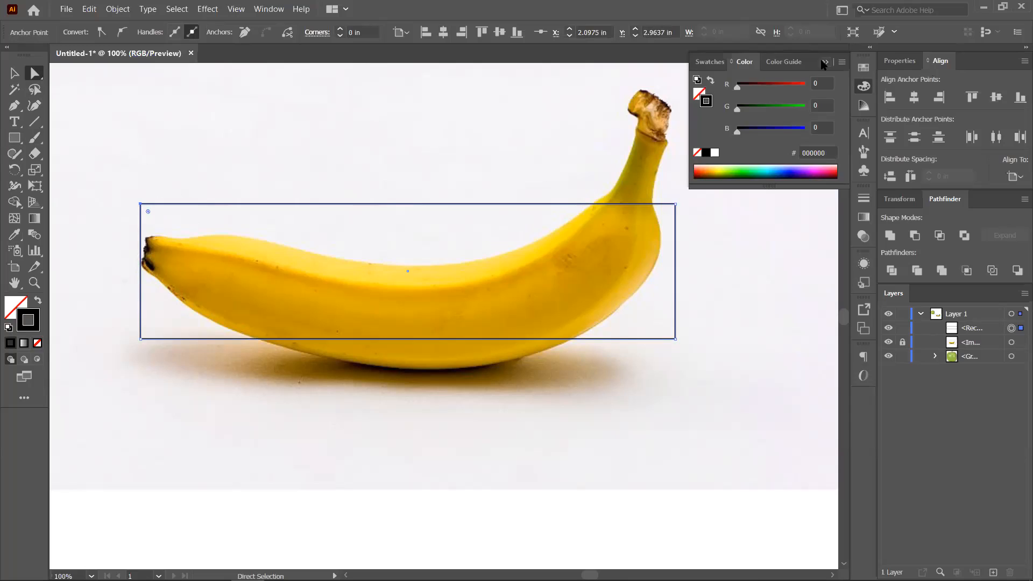
{"action": "left_click", "coordinate": [824, 63]}
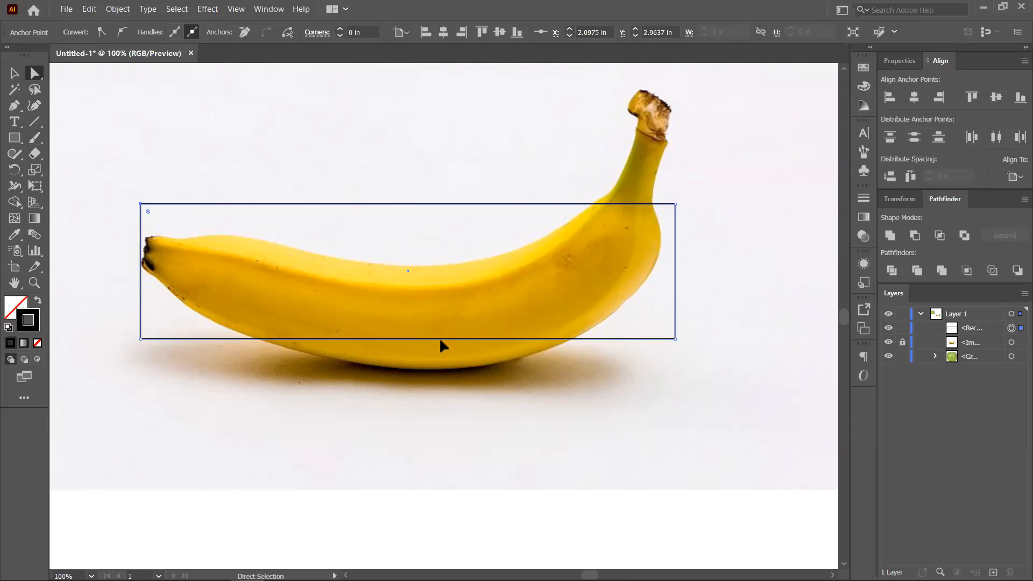
{"action": "left_click_drag", "start_coordinate": [458, 340], "coordinate": [458, 371]}
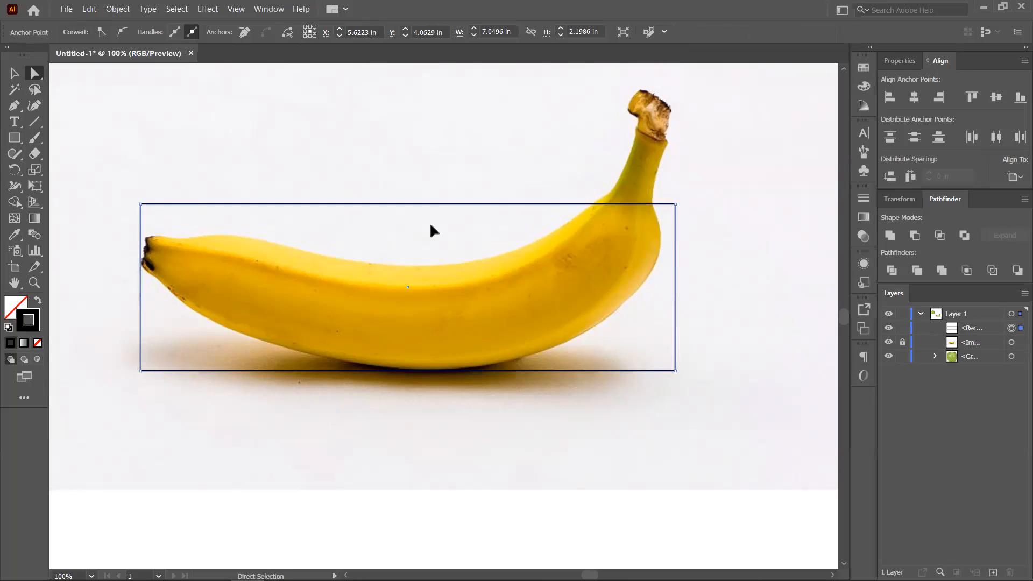
{"action": "mouse_move", "coordinate": [386, 205]}
{"action": "left_mouse_down"}
{"action": "mouse_move", "coordinate": [388, 245]}
{"action": "mouse_move", "coordinate": [408, 200]}
{"action": "mouse_move", "coordinate": [384, 198]}
{"action": "left_mouse_up"}
- Turn the rectangle's lower-left corner into a smooth point and fit its position and handles to the banana's lower-left contour
{"action": "left_click", "coordinate": [14, 107]}
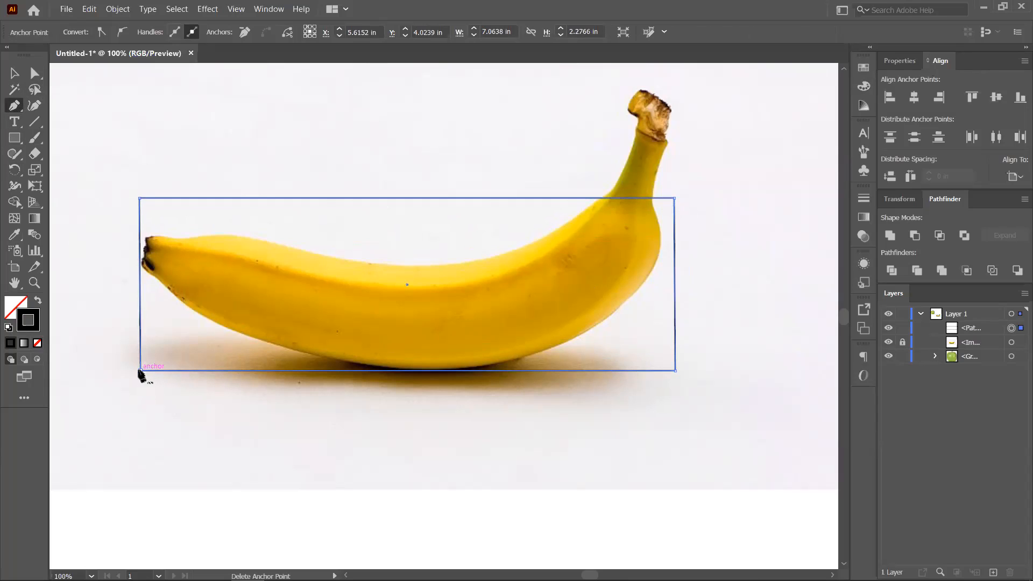
{"action": "left_click_drag", "start_coordinate": [138, 372], "coordinate": [88, 329]}
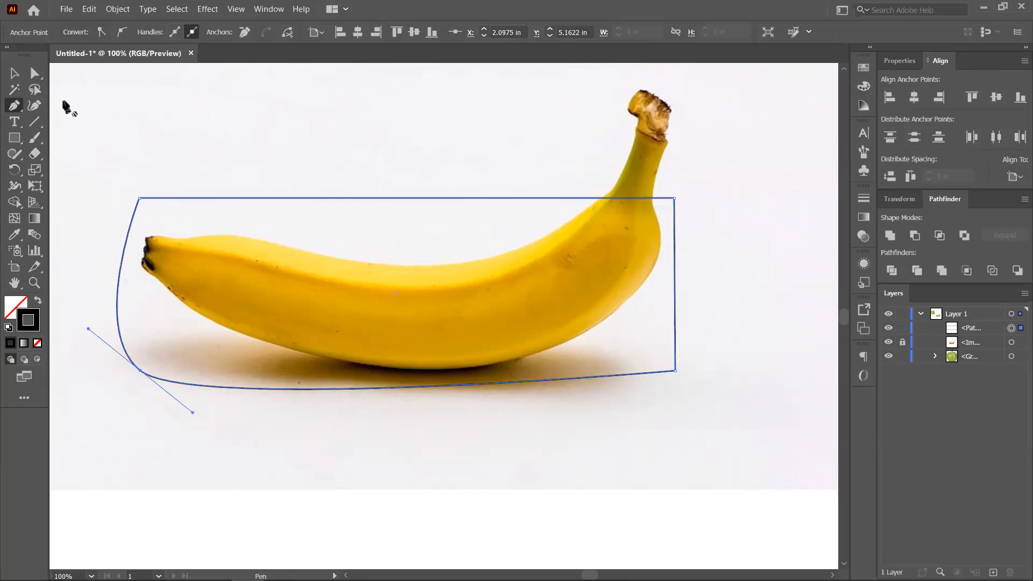
{"action": "left_click", "coordinate": [35, 73]}
{"action": "left_click_drag", "start_coordinate": [139, 371], "coordinate": [190, 310]}
{"action": "left_click_drag", "start_coordinate": [140, 267], "coordinate": [96, 242]}
{"action": "left_click_drag", "start_coordinate": [241, 348], "coordinate": [366, 408]}
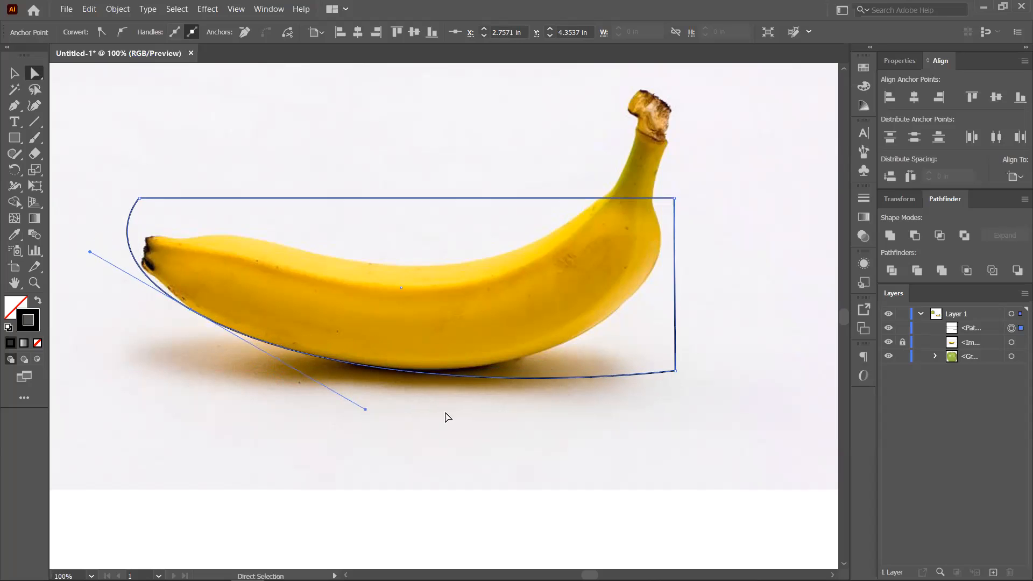
- Convert the outline's lower-right corner to a smooth point and move it onto the banana's lower-right edge
{"action": "left_click", "coordinate": [675, 370]}
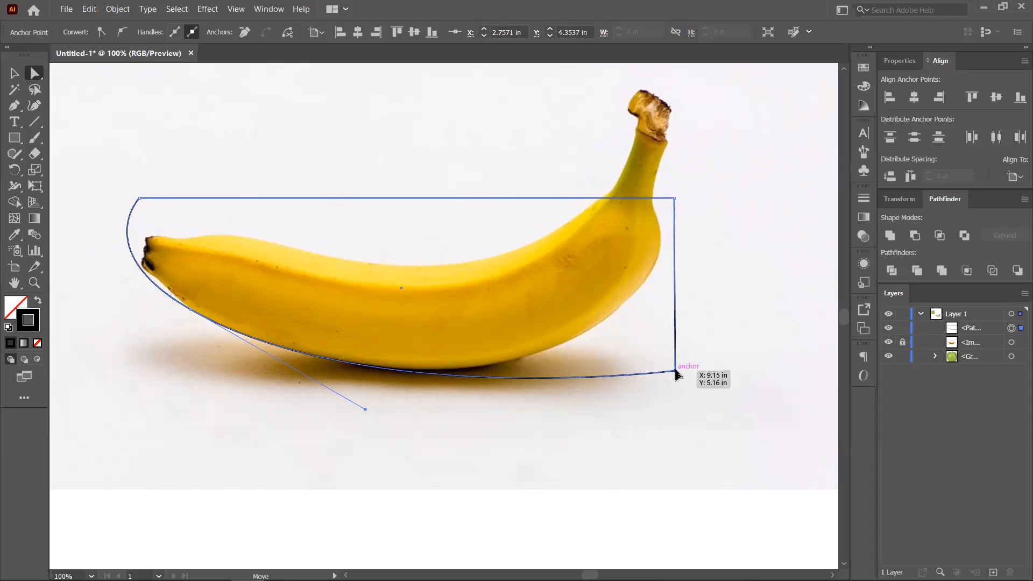
{"action": "left_click", "coordinate": [122, 32]}
{"action": "left_click_drag", "start_coordinate": [675, 370], "coordinate": [640, 291]}
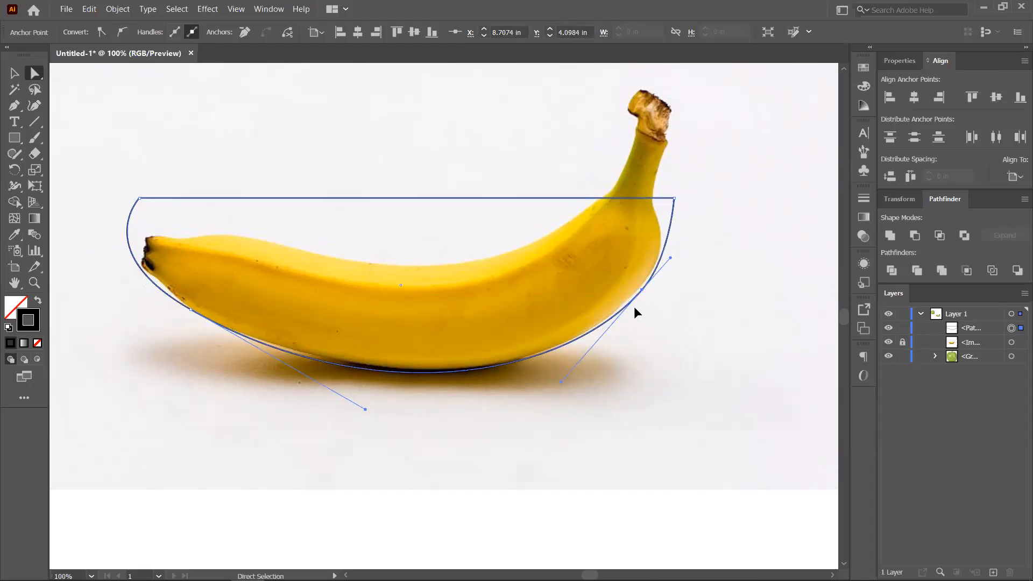
- Refine the handles and right anchor of the lower curve to follow the banana's underside closely, and deselect the outline
{"action": "scroll", "coordinate": [636, 306], "scroll_direction": "up", "scroll_amount": 2}
{"action": "left_click_drag", "start_coordinate": [439, 344], "coordinate": [623, 331]}
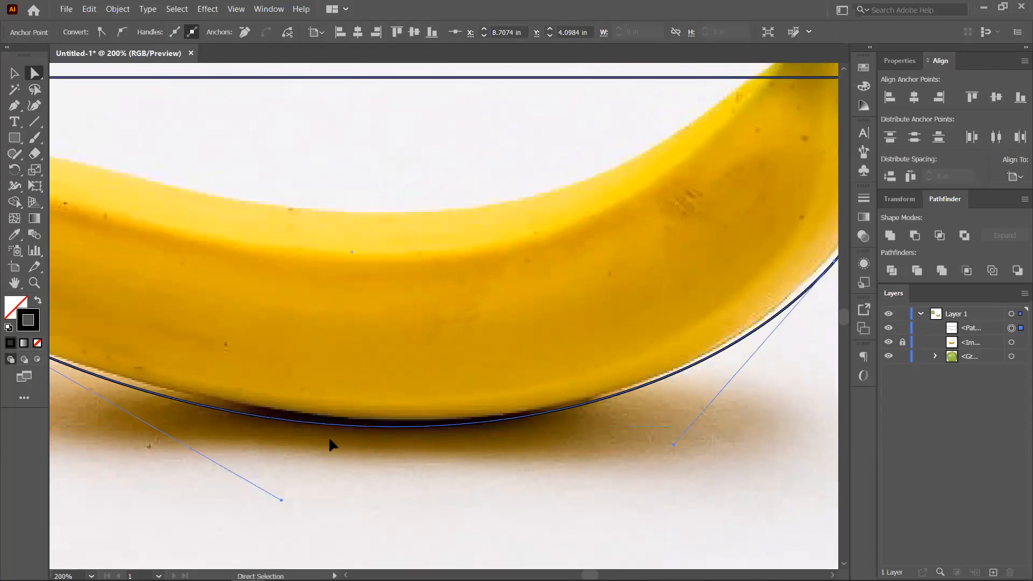
{"action": "scroll", "coordinate": [344, 418], "scroll_direction": "down", "scroll_amount": 1}
{"action": "left_click_drag", "start_coordinate": [297, 386], "coordinate": [346, 371]}
{"action": "scroll", "coordinate": [344, 376], "scroll_direction": "down", "scroll_amount": 1}
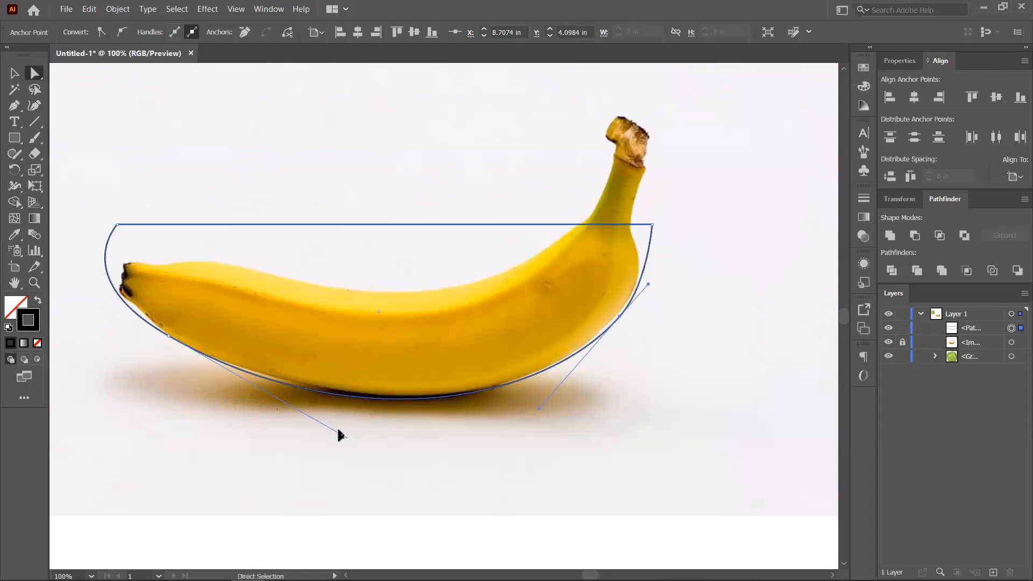
{"action": "left_click_drag", "start_coordinate": [339, 435], "coordinate": [352, 424]}
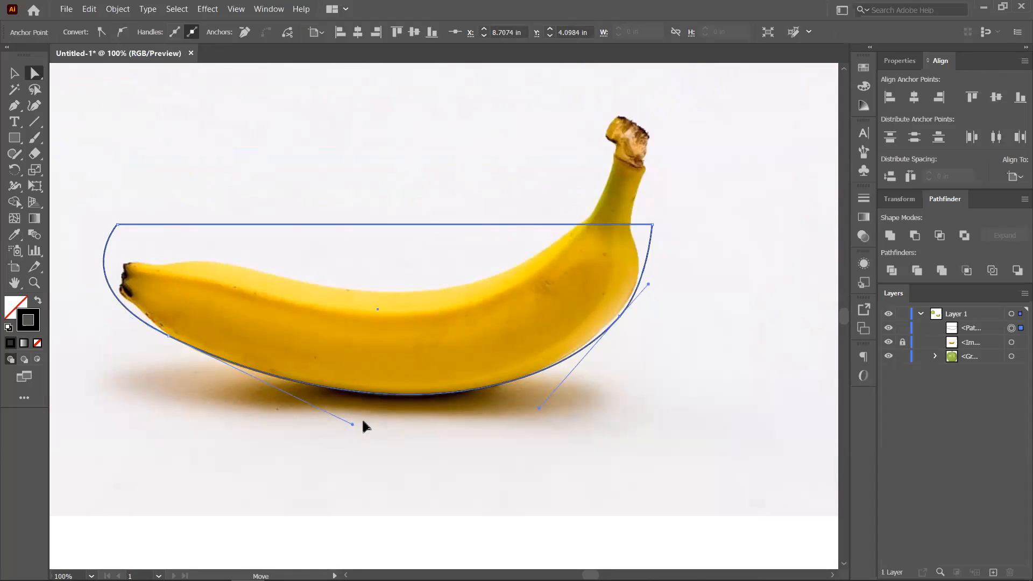
{"action": "left_click_drag", "start_coordinate": [539, 408], "coordinate": [526, 403]}
{"action": "left_click_drag", "start_coordinate": [619, 316], "coordinate": [616, 312]}
{"action": "key", "text": "ctrl+minus"}
{"action": "key", "text": "ctrl+minus"}
{"action": "key", "text": "ctrl+minus"}
{"action": "left_click_drag", "start_coordinate": [572, 369], "coordinate": [539, 342]}
{"action": "left_click", "coordinate": [500, 347]}
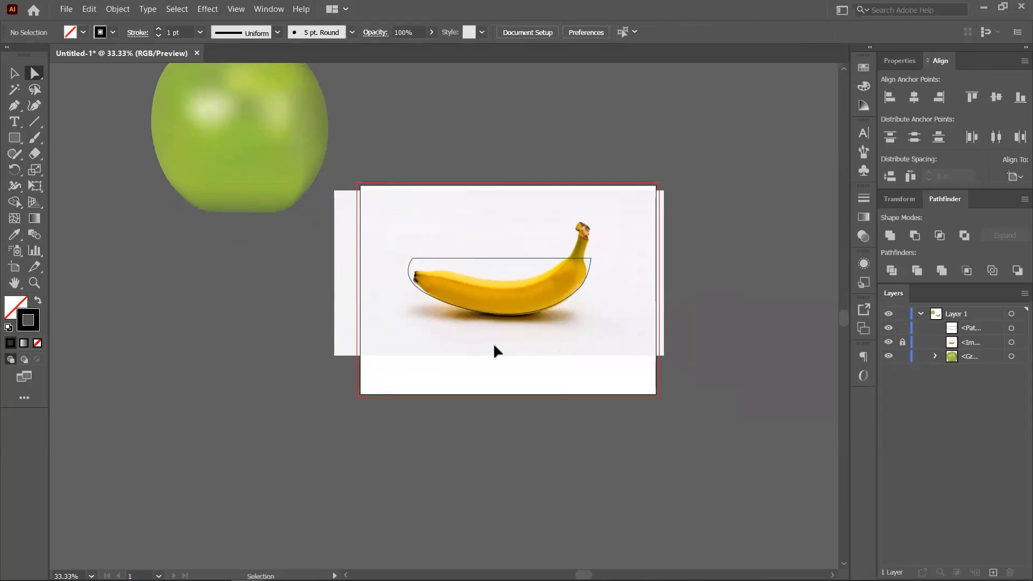
- Draw a closed banana-shaped path about 7.18 in by 1.79 in below the photo's banana with the Pen tool
{"action": "scroll", "coordinate": [494, 347], "scroll_direction": "up", "scroll_amount": 2}
{"action": "left_click", "coordinate": [14, 105]}
{"action": "left_click", "coordinate": [381, 355]}
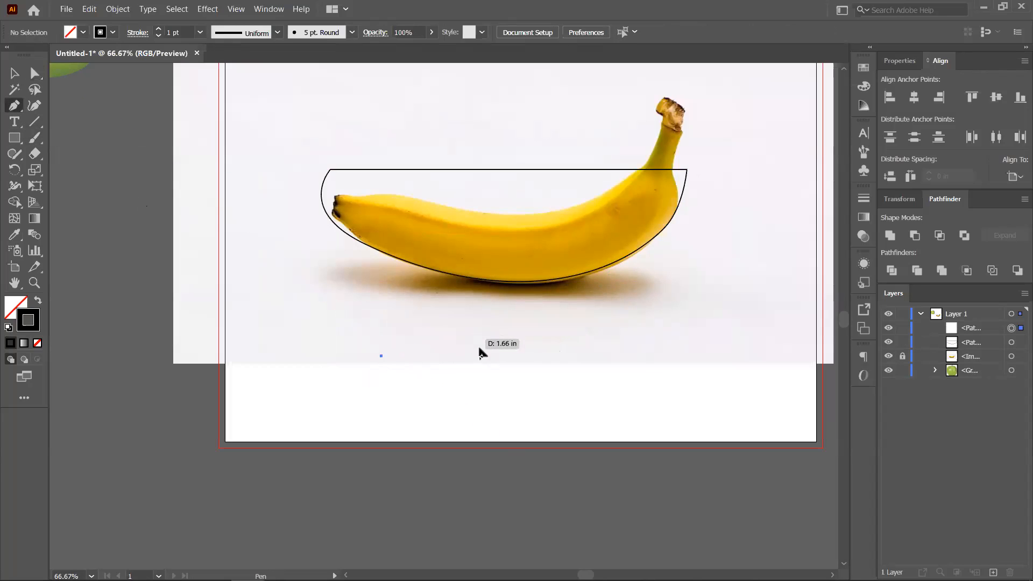
{"action": "left_click_drag", "start_coordinate": [470, 341], "coordinate": [521, 376]}
{"action": "left_click_drag", "start_coordinate": [666, 352], "coordinate": [711, 319]}
{"action": "left_click_drag", "start_coordinate": [705, 415], "coordinate": [615, 427]}
{"action": "left_click_drag", "start_coordinate": [444, 384], "coordinate": [403, 365]}
{"action": "left_click", "coordinate": [381, 356]}
- Move the freehand banana-shaped path down and left so it overlaps the artboard's lower-left corner
{"action": "left_click", "coordinate": [14, 218]}
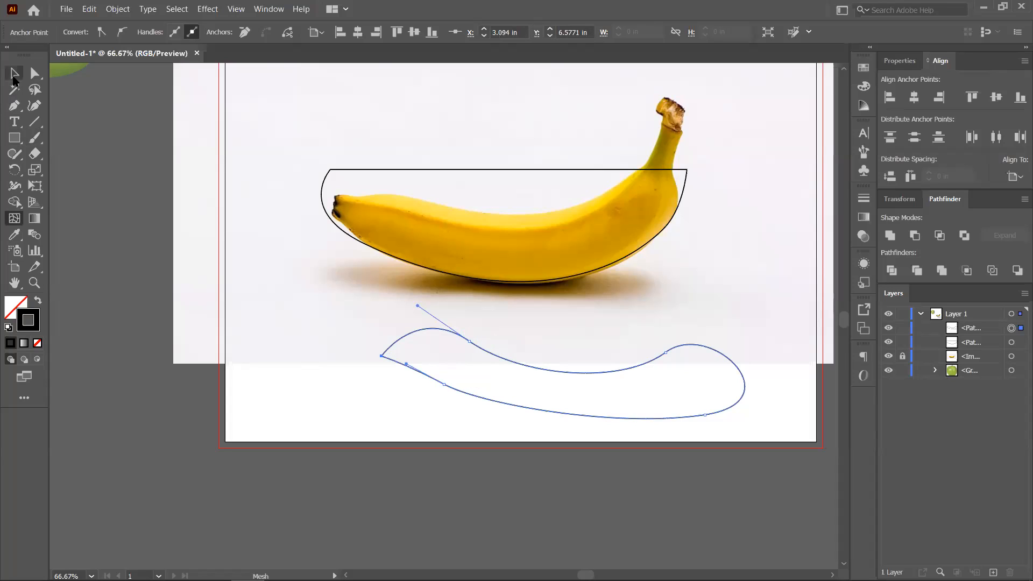
{"action": "key", "text": "ctrl"}
{"action": "left_click", "coordinate": [495, 355], "text": "ctrl"}
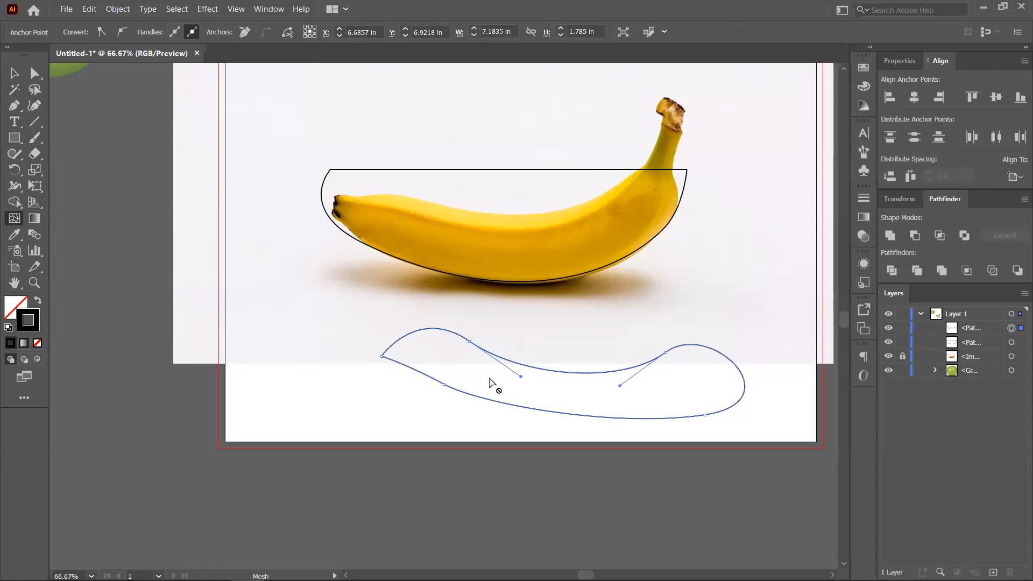
{"action": "left_click", "coordinate": [14, 89]}
{"action": "key", "text": "v"}
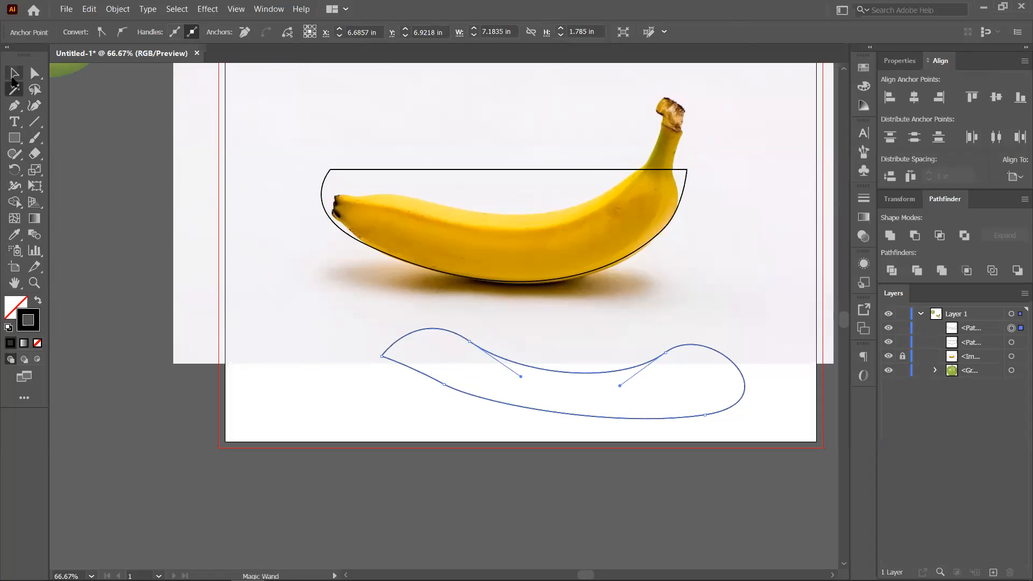
{"action": "left_click_drag", "start_coordinate": [454, 339], "coordinate": [205, 398]}
- Add gradient mesh points across the freehand banana shape, at both ends and along its middle
{"action": "left_click", "coordinate": [21, 218]}
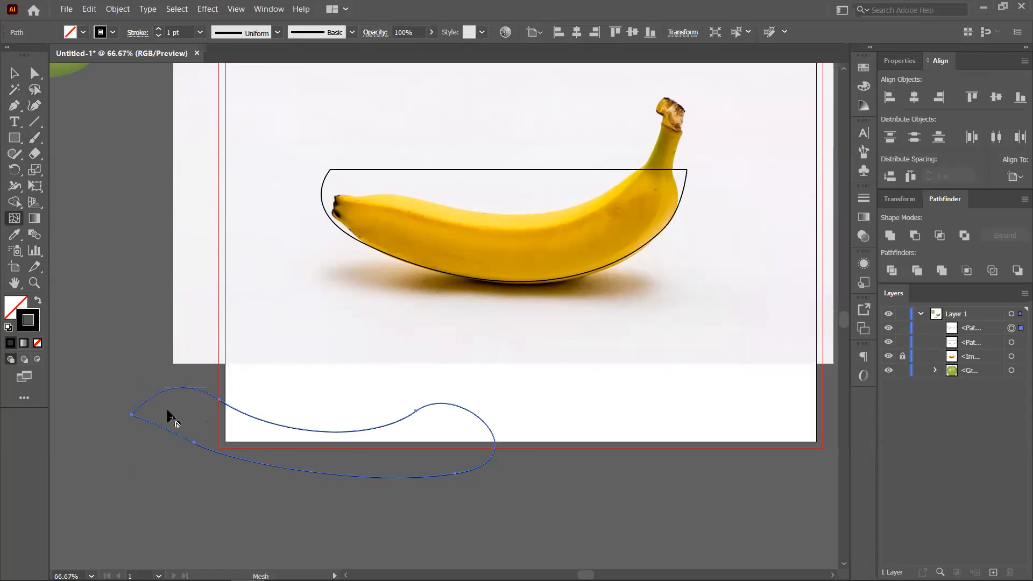
{"action": "left_click", "coordinate": [456, 473]}
{"action": "left_click_drag", "start_coordinate": [225, 456], "coordinate": [357, 420]}
{"action": "left_click", "coordinate": [197, 431]}
{"action": "scroll", "coordinate": [269, 446], "scroll_direction": "up", "scroll_amount": 2}
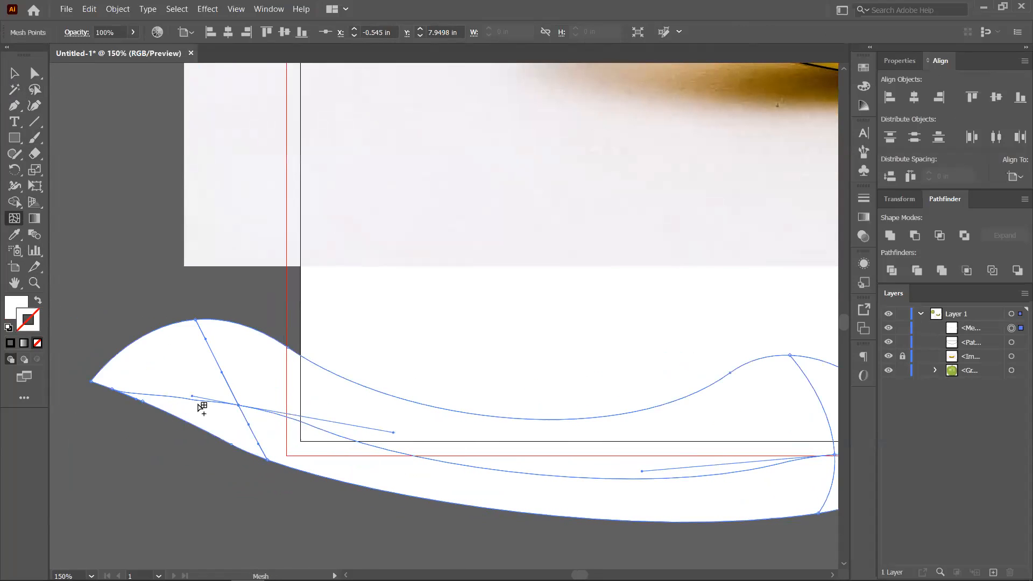
{"action": "left_click", "coordinate": [526, 452]}
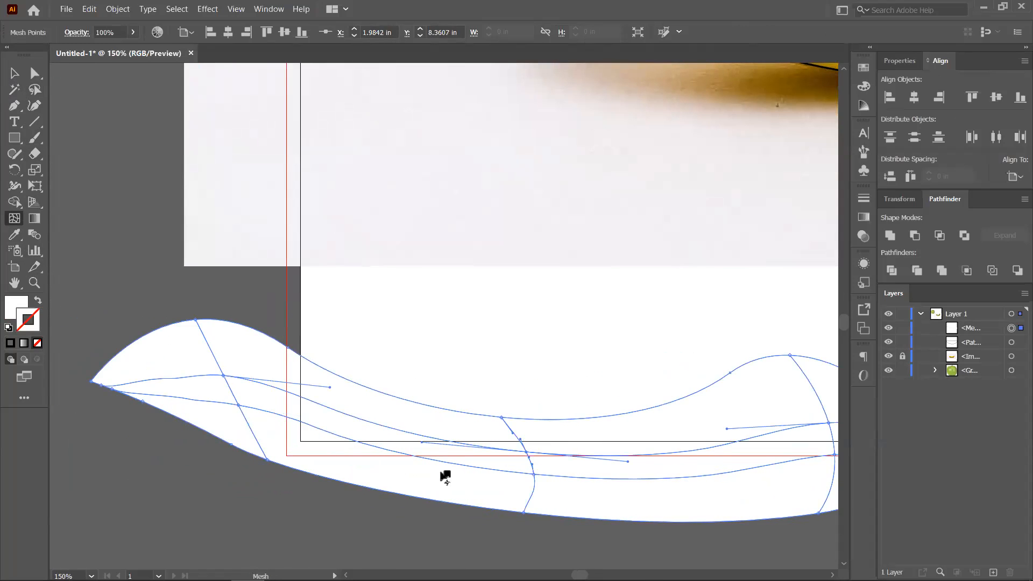
{"action": "left_click", "coordinate": [414, 474]}
{"action": "scroll", "coordinate": [538, 412], "scroll_direction": "down", "scroll_amount": 3}
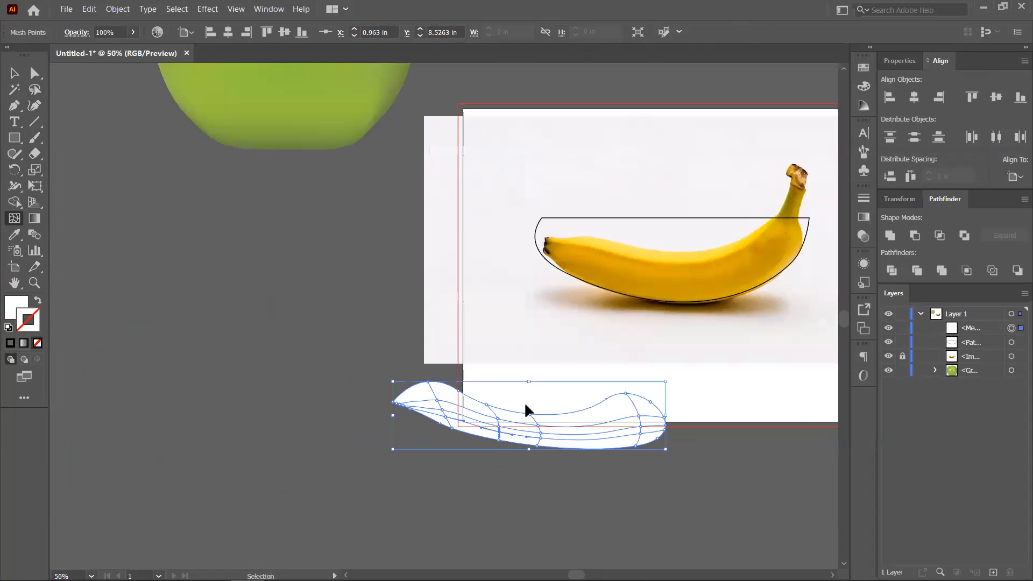
- Draw a white rectangle about 5.93 in by 2.33 in outside the artboard, beneath the green apple
{"action": "left_click", "coordinate": [22, 140]}
{"action": "scroll", "coordinate": [503, 237], "scroll_direction": "up", "scroll_amount": 2}
{"action": "left_click_drag", "start_coordinate": [149, 260], "coordinate": [373, 348]}
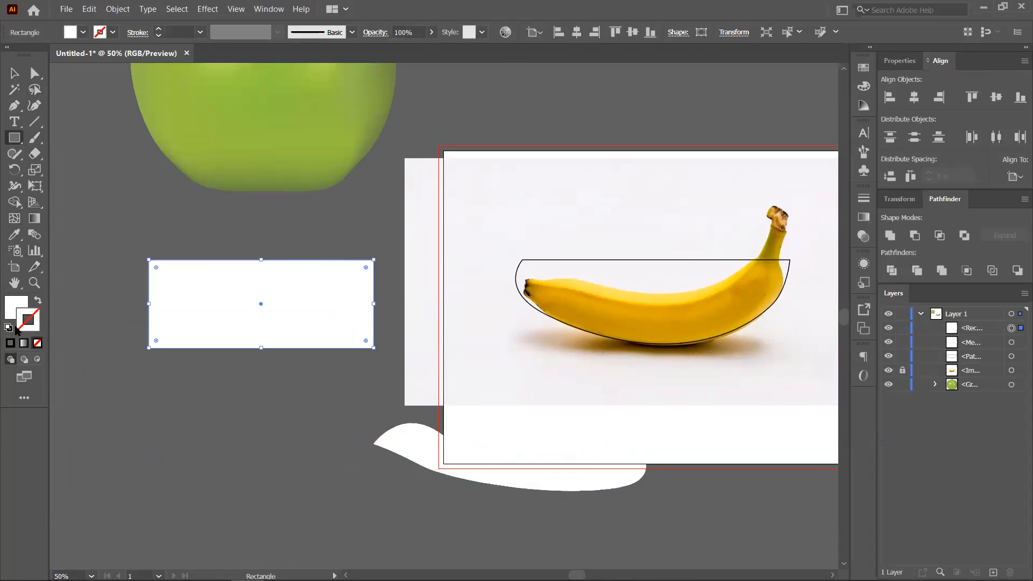
- Add three gradient mesh points to the white rectangle, near its left side, its centre and its upper right
{"action": "left_click", "coordinate": [15, 218]}
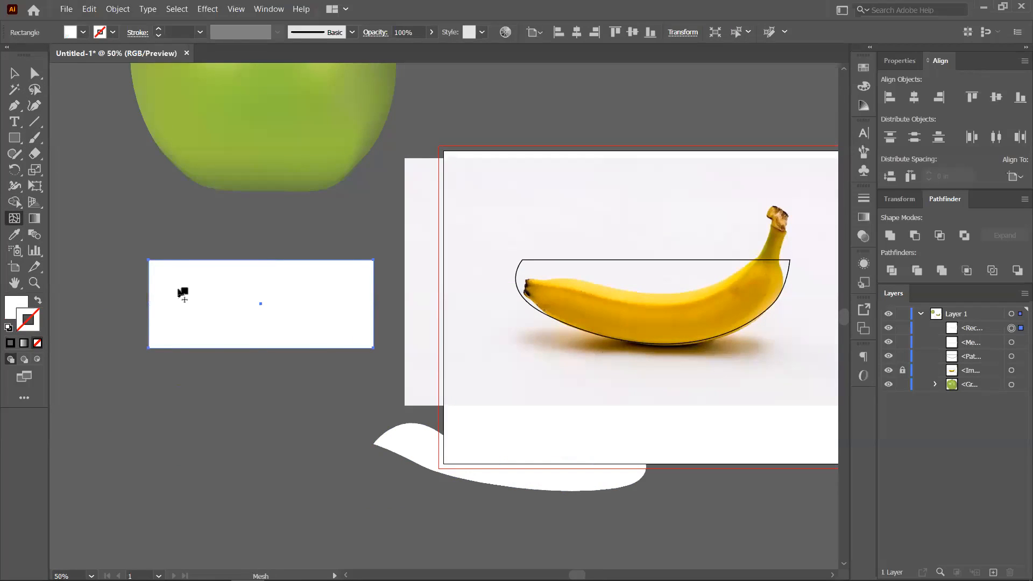
{"action": "left_click", "coordinate": [179, 289]}
{"action": "left_click", "coordinate": [282, 307]}
{"action": "left_click", "coordinate": [328, 269]}
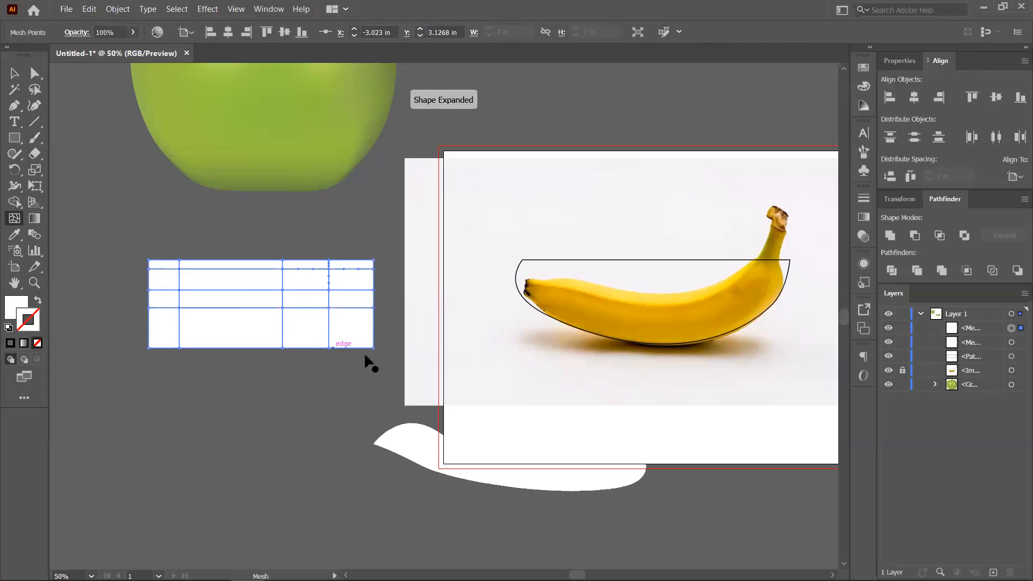
- Try adding gradient mesh points to the outline over the banana photo, at its centre, left half and upper middle
{"action": "left_click", "coordinate": [674, 258]}
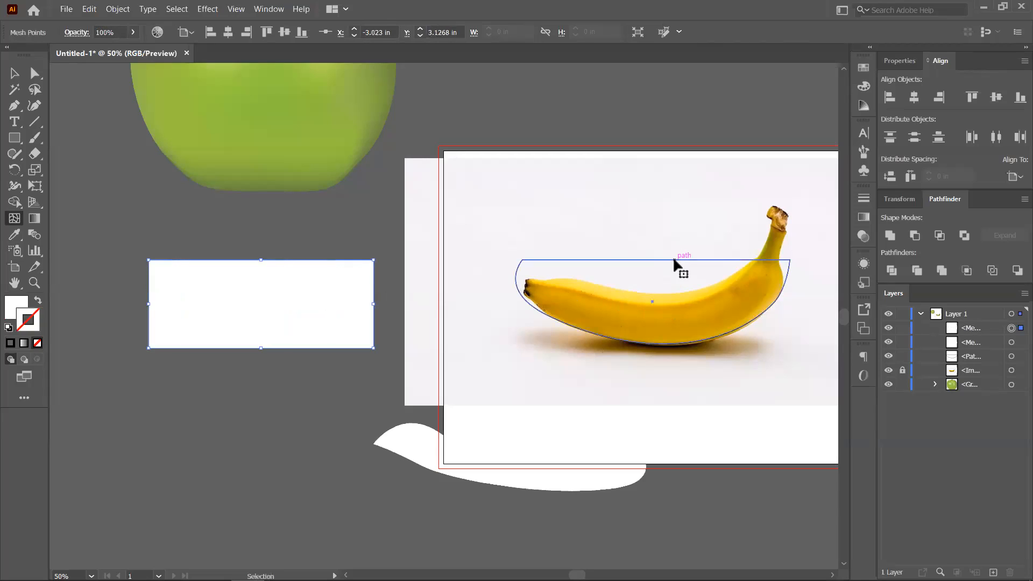
{"action": "left_click", "coordinate": [652, 302]}
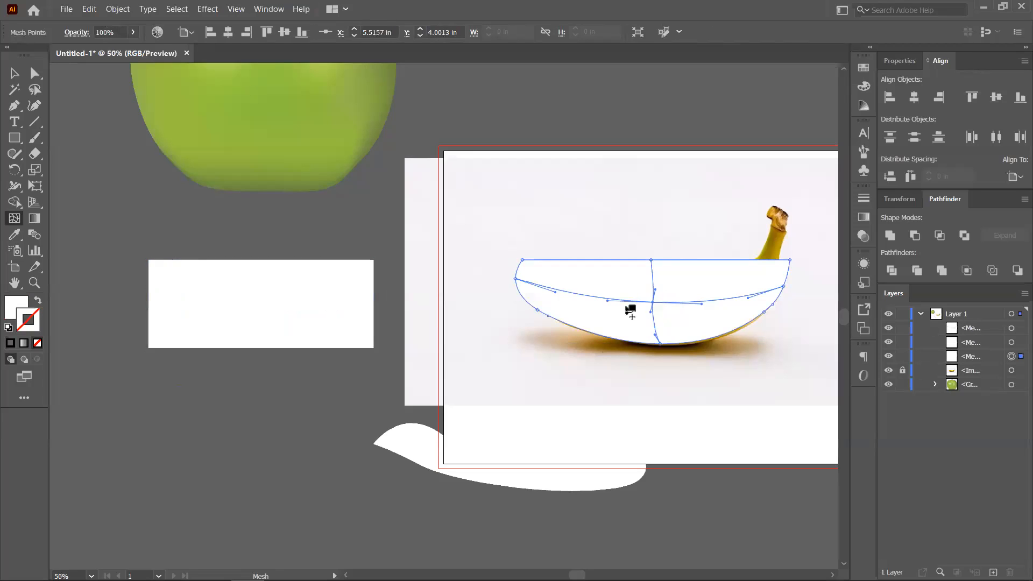
{"action": "left_click", "coordinate": [586, 309]}
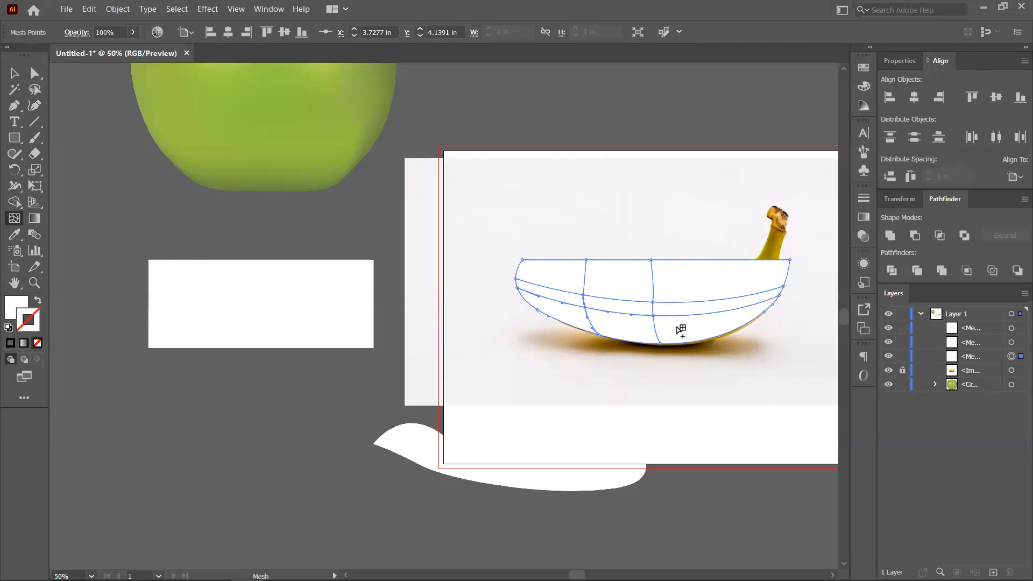
{"action": "left_click", "coordinate": [653, 281]}
{"action": "left_click", "coordinate": [453, 449]}
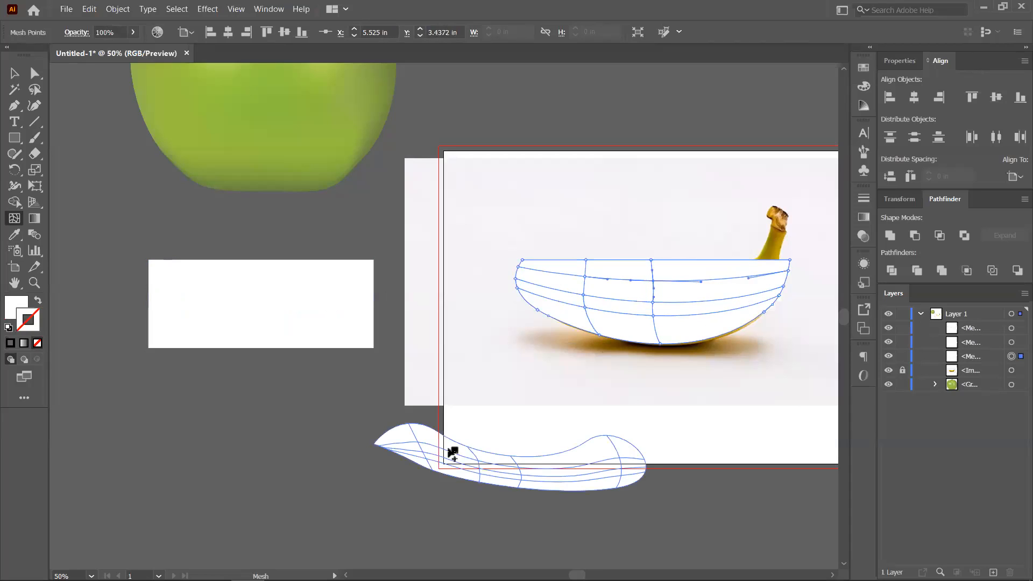
- Undo the mesh points on the banana outline and the last one on the rectangle, and select the rectangle mesh
{"action": "left_click", "coordinate": [15, 75]}
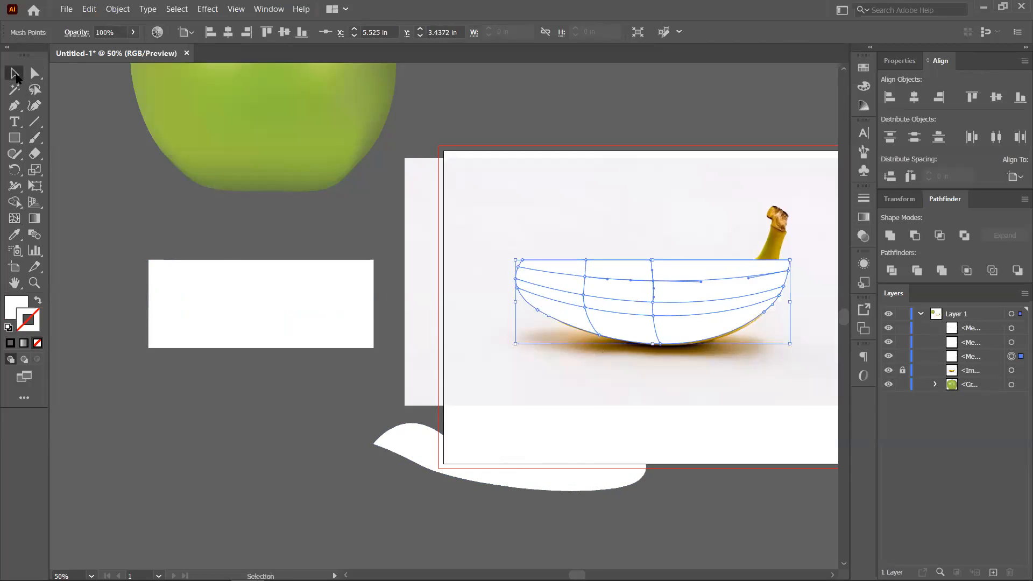
{"action": "key", "text": "ctrl+z"}
{"action": "key", "text": "ctrl+z"}
{"action": "key", "text": "ctrl+z"}
{"action": "key", "text": "ctrl+z"}
{"action": "key", "text": "ctrl+z"}
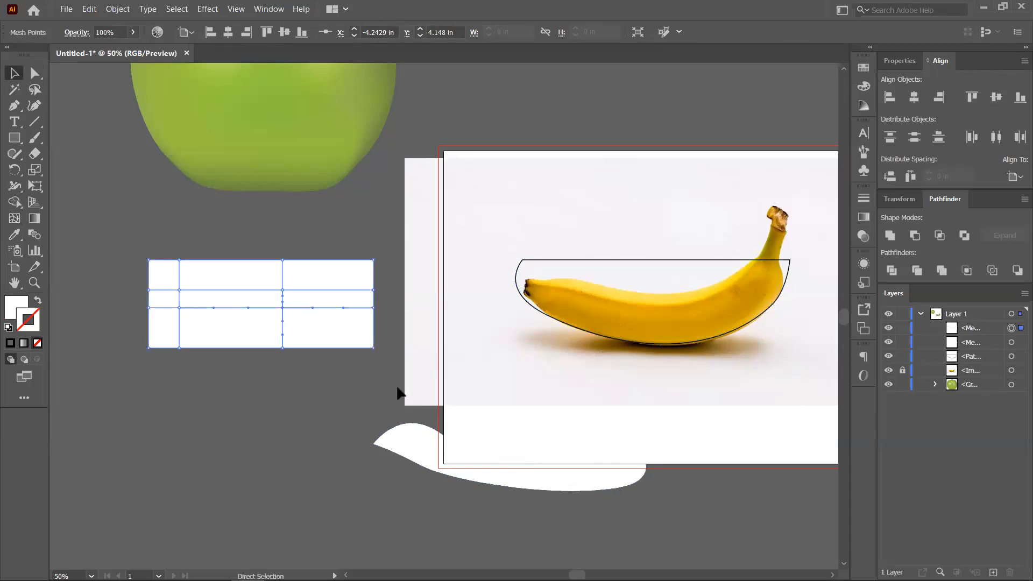
{"action": "left_click", "coordinate": [280, 339]}
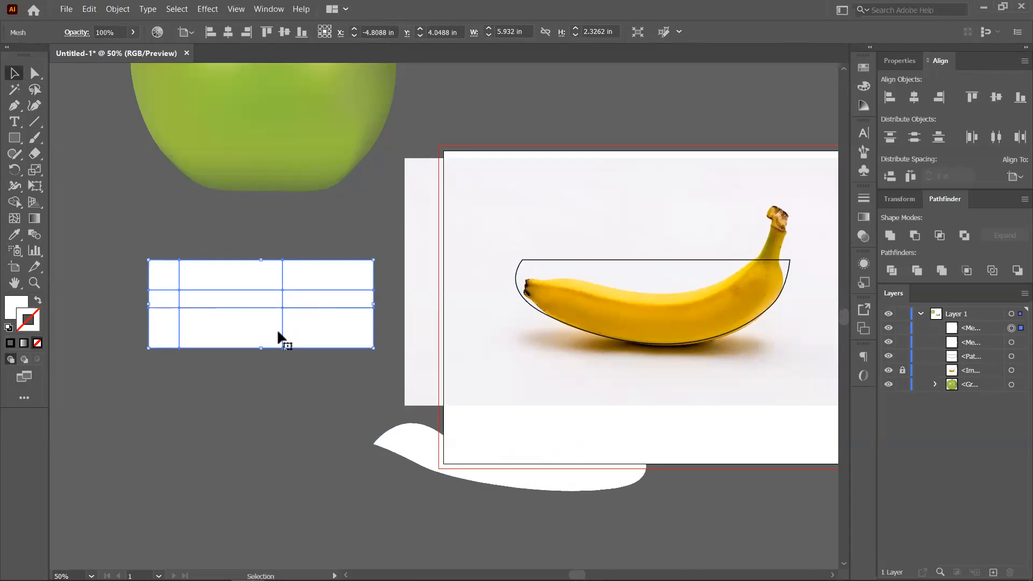
- Delete the rectangle mesh and the white banana-shaped mesh overlapping the artboard's lower left corner
{"action": "key", "text": "Delete"}
{"action": "left_click", "coordinate": [427, 467]}
{"action": "key", "text": "Delete"}
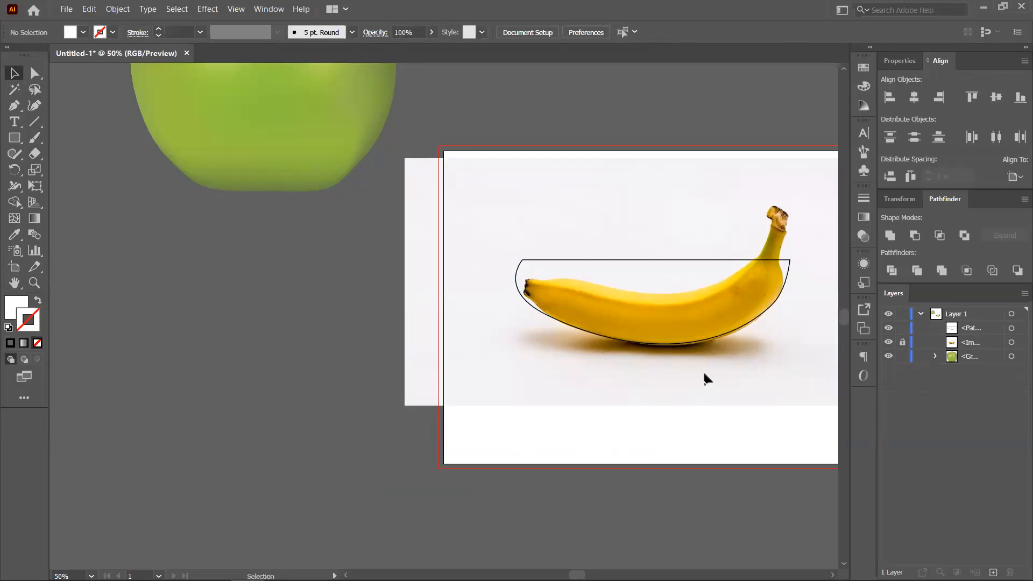
- Convert the banana outline's upper right corner anchor to smooth and move it inward to the base of the stem
{"action": "scroll", "coordinate": [677, 322], "scroll_direction": "up", "scroll_amount": 1}
{"action": "left_click_drag", "start_coordinate": [676, 322], "coordinate": [442, 357]}
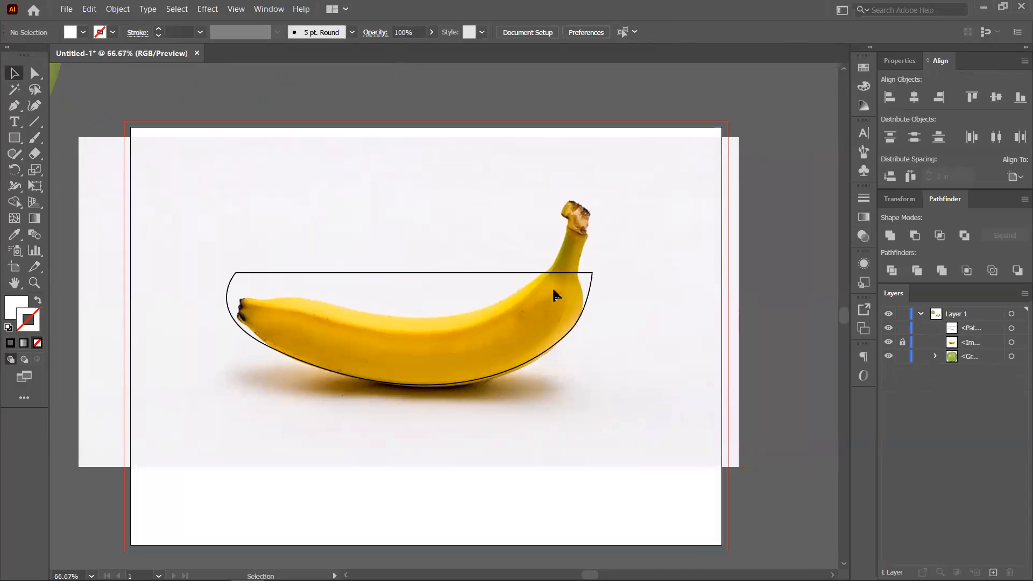
{"action": "left_click", "coordinate": [590, 274]}
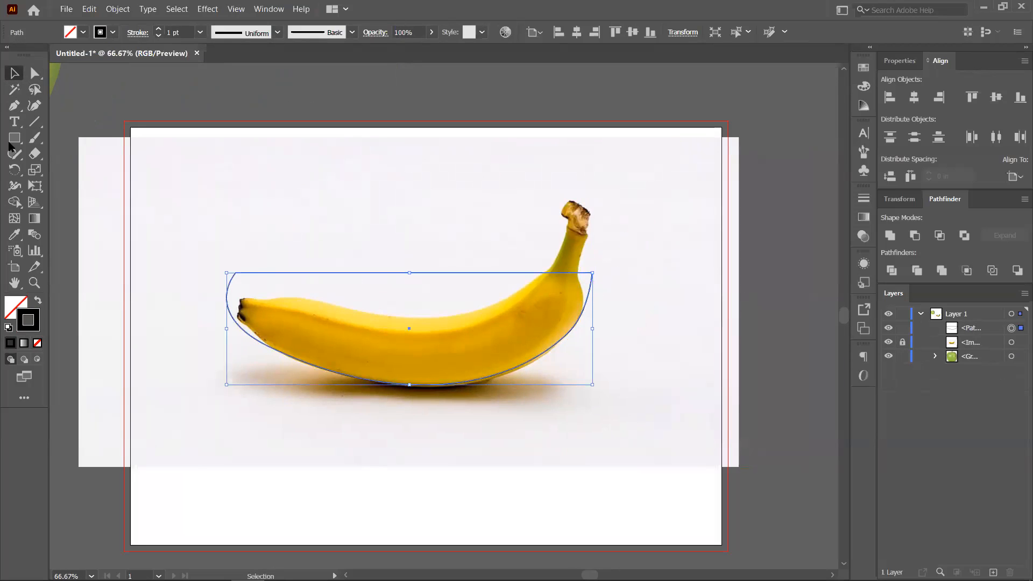
{"action": "scroll", "coordinate": [591, 275], "scroll_direction": "up", "scroll_amount": 2}
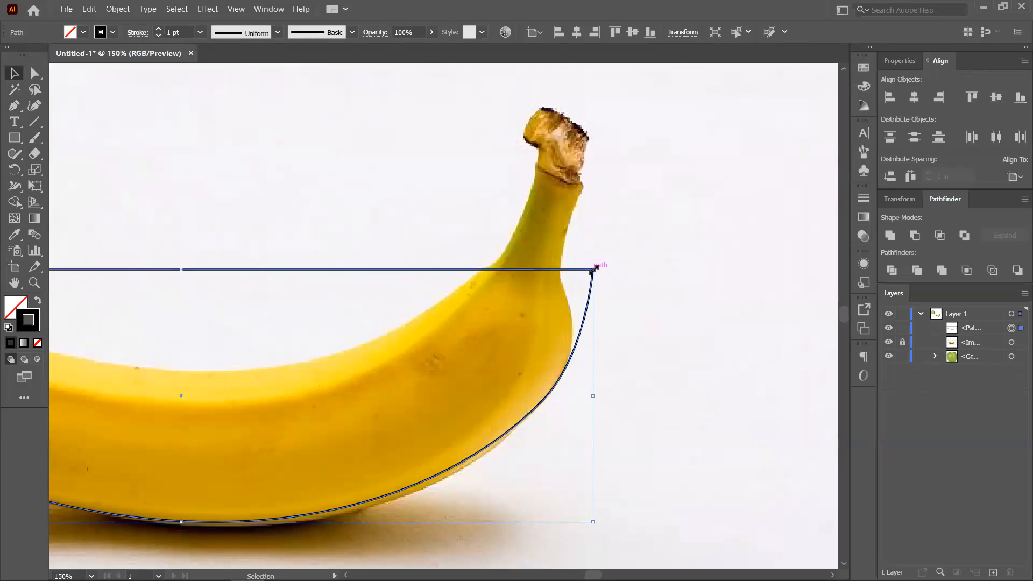
{"action": "left_click", "coordinate": [34, 73]}
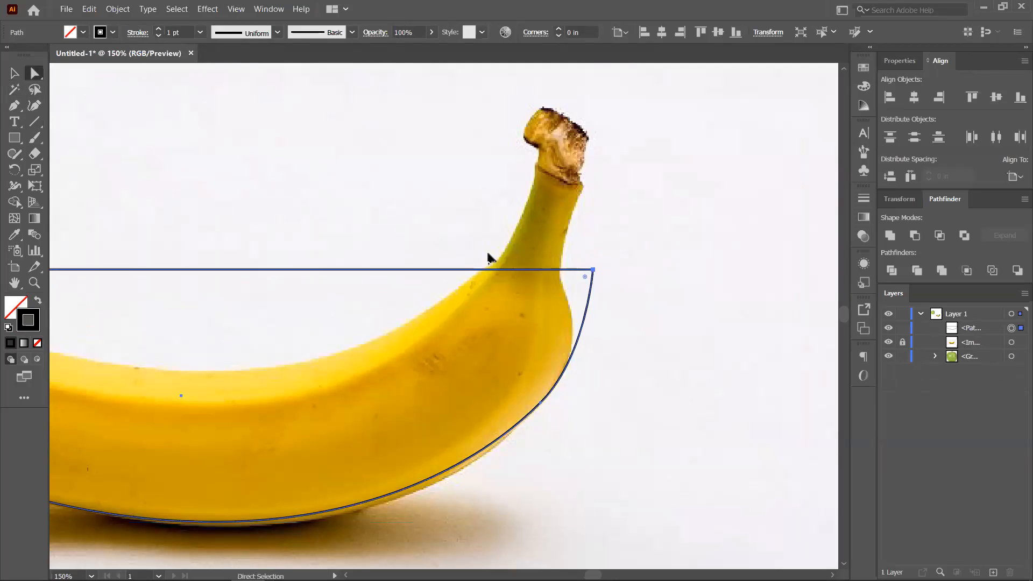
{"action": "left_click", "coordinate": [593, 269]}
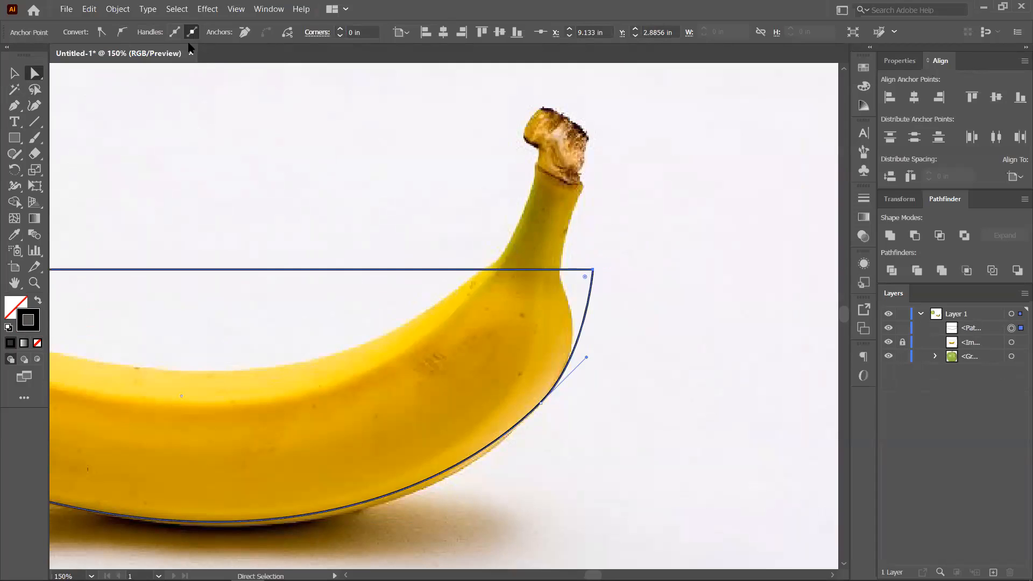
{"action": "left_click", "coordinate": [121, 32]}
{"action": "left_click_drag", "start_coordinate": [588, 278], "coordinate": [555, 279]}
{"action": "left_click_drag", "start_coordinate": [532, 319], "coordinate": [765, 285]}
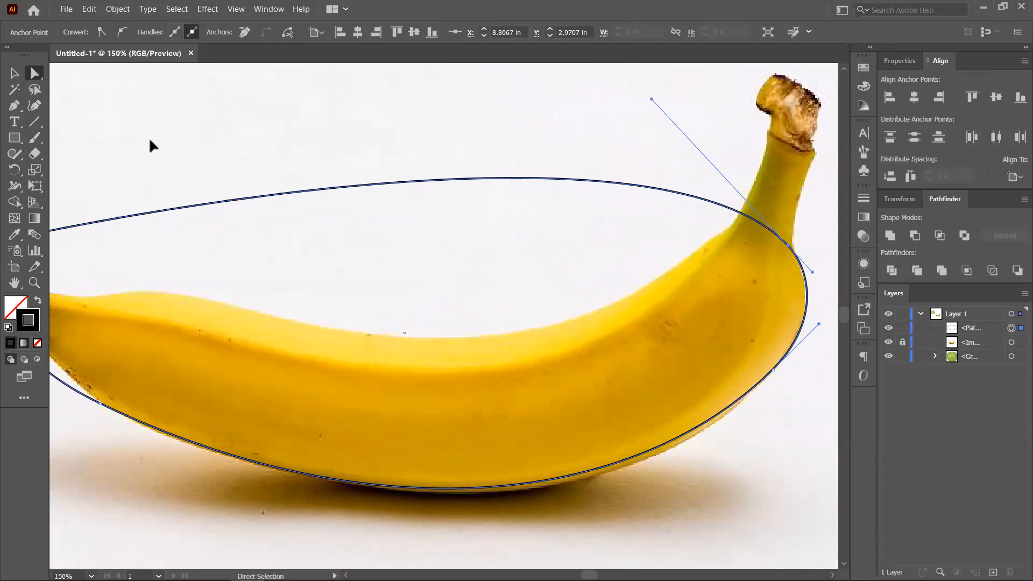
{"action": "left_click", "coordinate": [14, 121]}
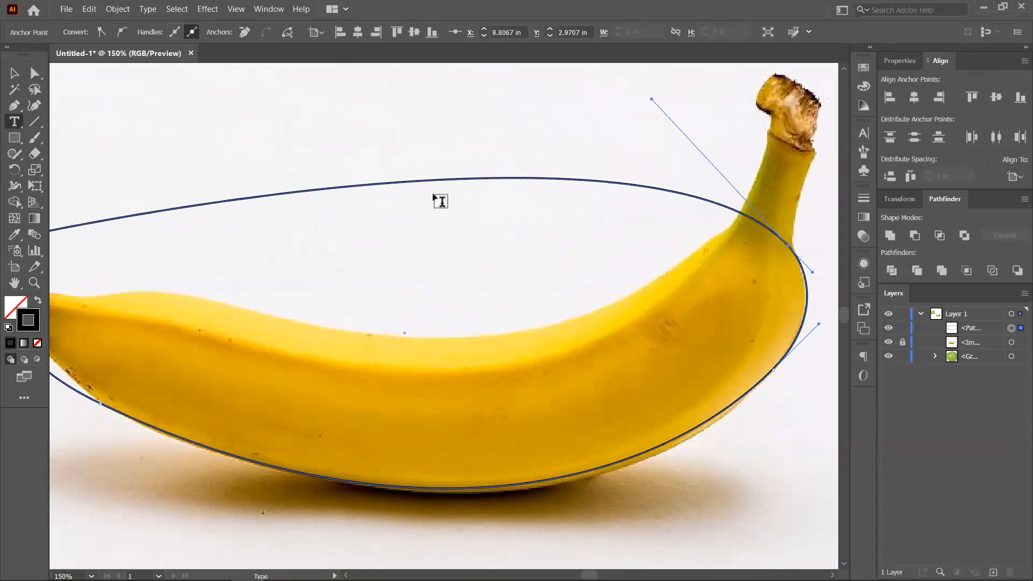
{"action": "left_click", "coordinate": [718, 205]}
{"action": "key", "text": "ctrl+z"}
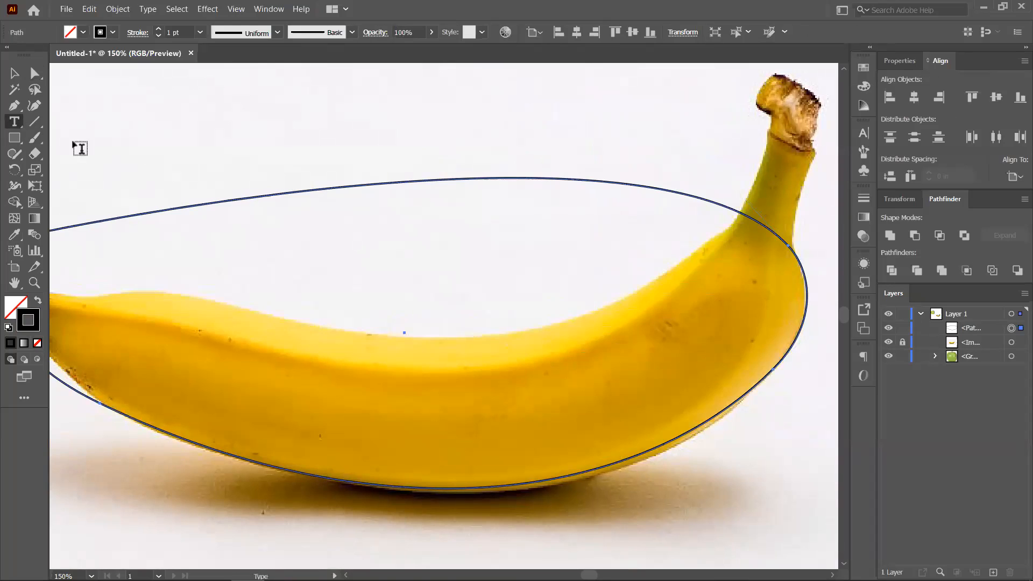
- Add three anchor points to the banana outline: beside the stem base, below the dark tip, and on the upper left edge
{"action": "left_click", "coordinate": [15, 106]}
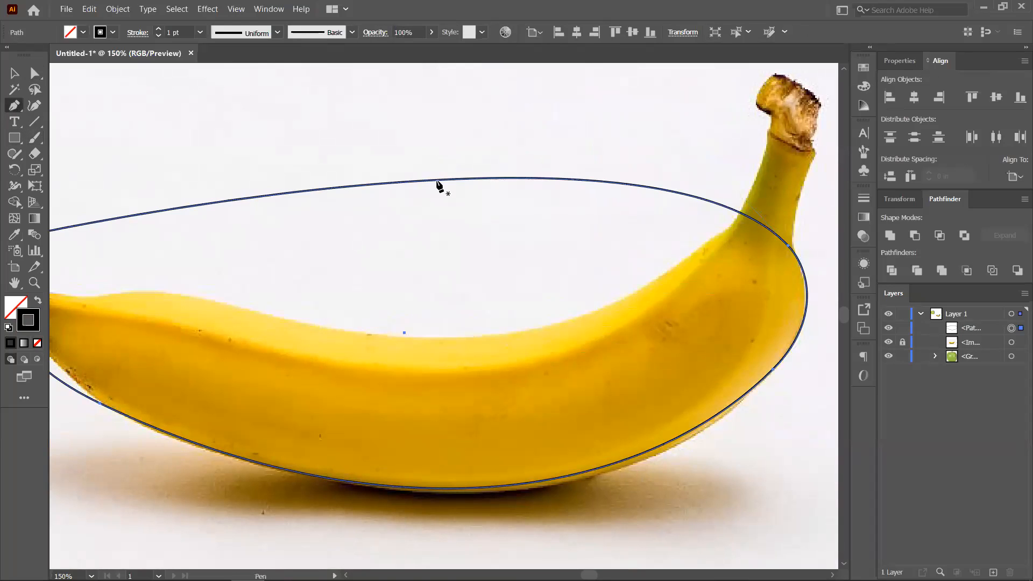
{"action": "left_click", "coordinate": [726, 211]}
{"action": "scroll", "coordinate": [231, 289], "scroll_direction": "left", "scroll_amount": 5}
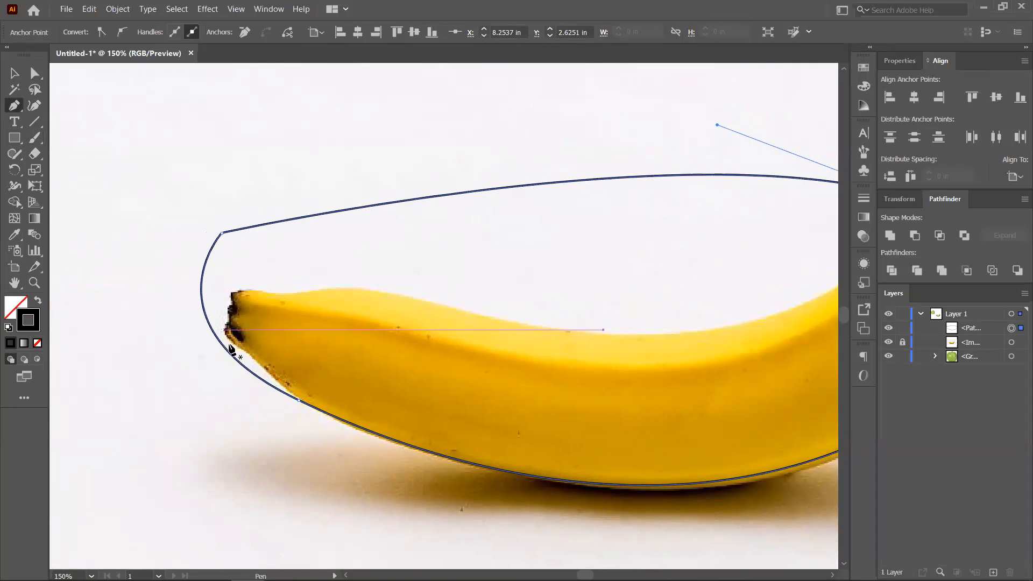
{"action": "left_click", "coordinate": [234, 359]}
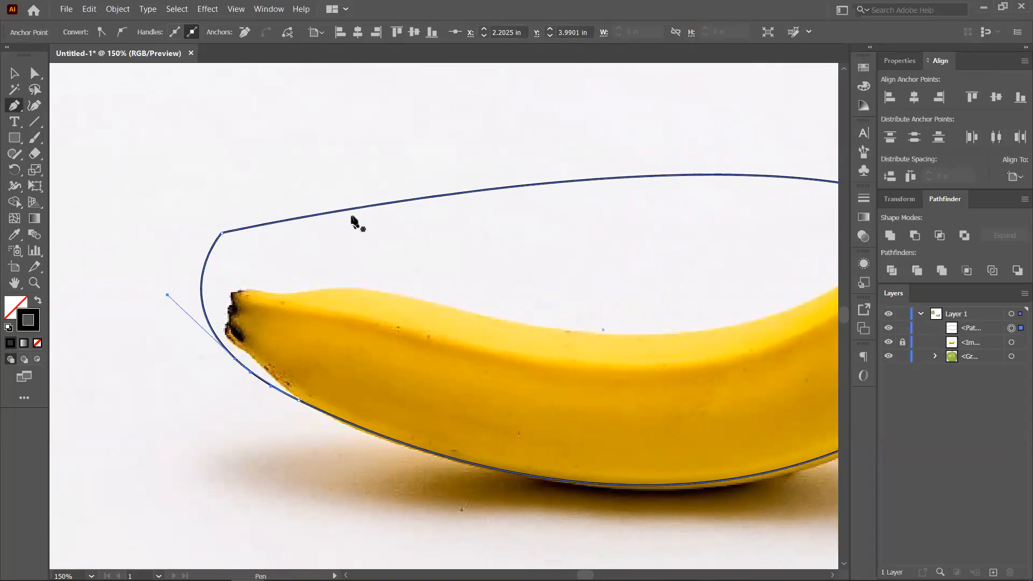
{"action": "left_click", "coordinate": [345, 209]}
- Convert the outline's upper left corner anchor to a smooth point
{"action": "left_click", "coordinate": [35, 74]}
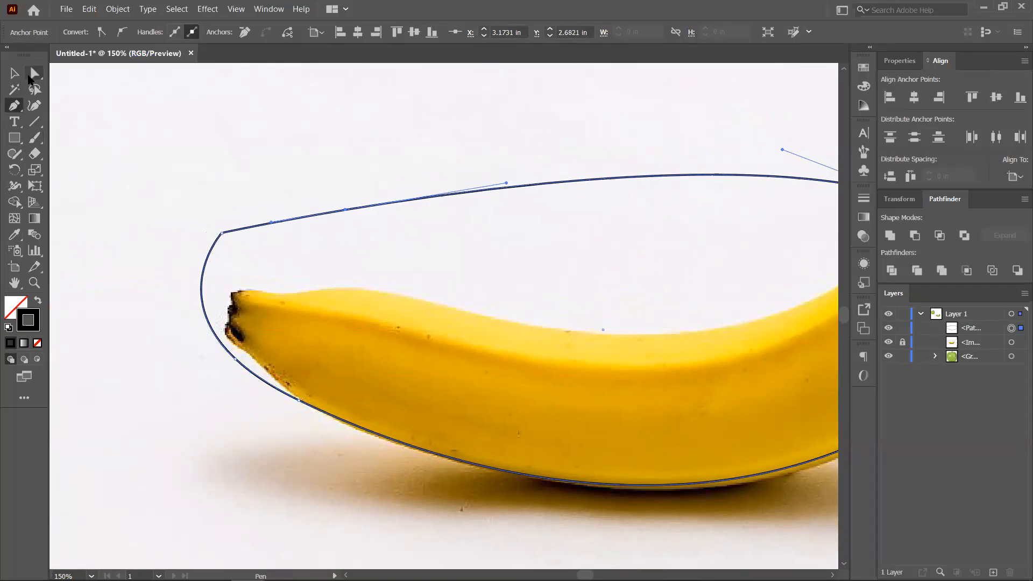
{"action": "left_click", "coordinate": [223, 233]}
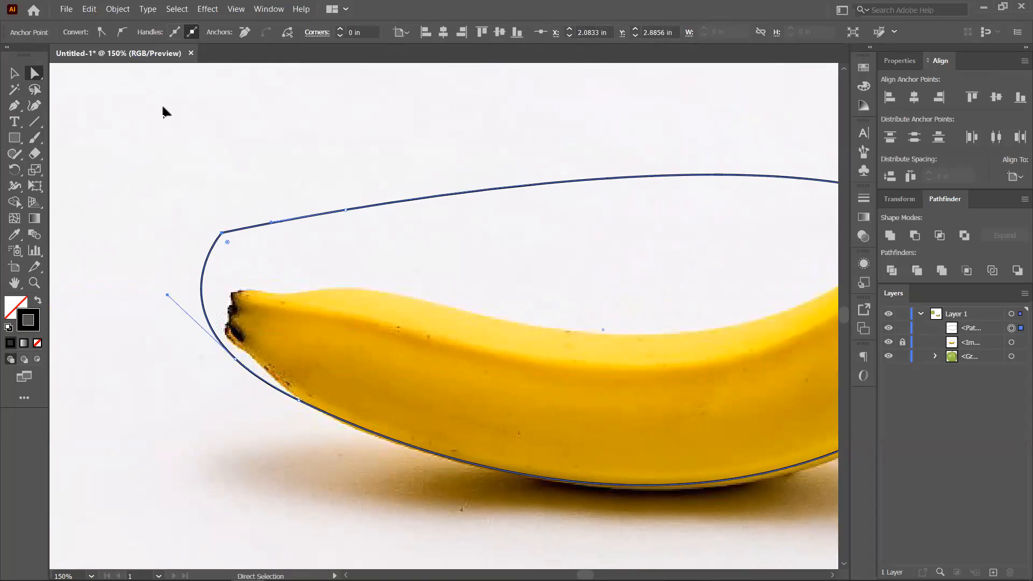
{"action": "left_click", "coordinate": [123, 34]}
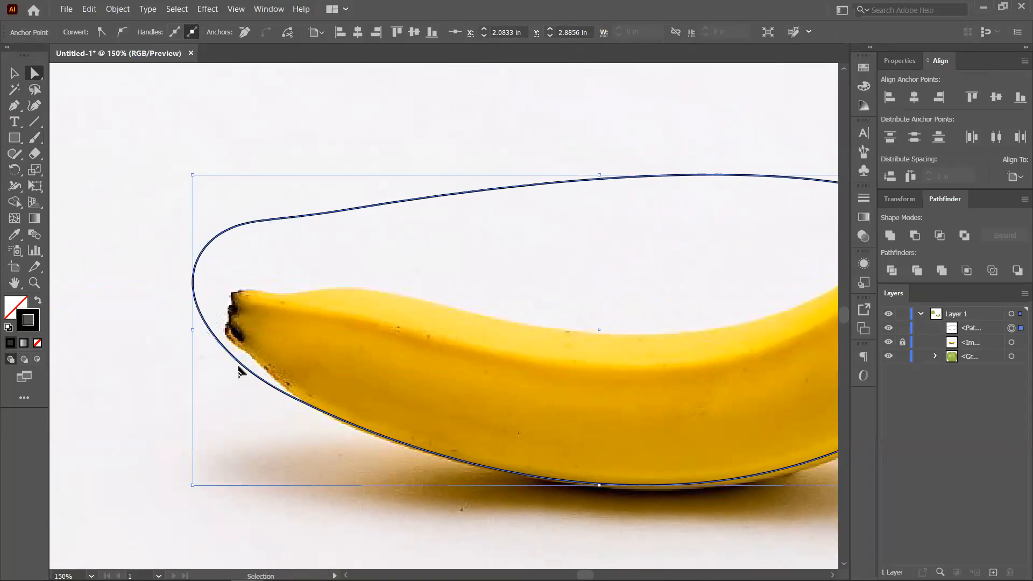
- Move the outline's lower left anchors and handles so the path follows the banana's edge just below the dark tip
{"action": "scroll", "coordinate": [226, 369], "scroll_direction": "up", "scroll_amount": 2}
{"action": "left_click_drag", "start_coordinate": [179, 345], "coordinate": [197, 323]}
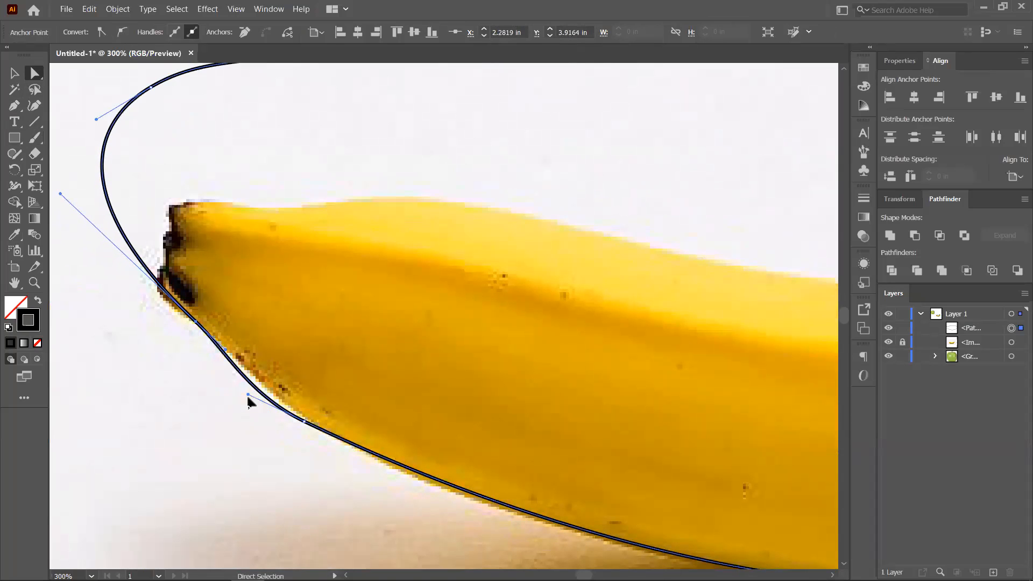
{"action": "left_click_drag", "start_coordinate": [248, 395], "coordinate": [254, 389]}
{"action": "left_click_drag", "start_coordinate": [364, 361], "coordinate": [294, 250]}
{"action": "left_click", "coordinate": [234, 312]}
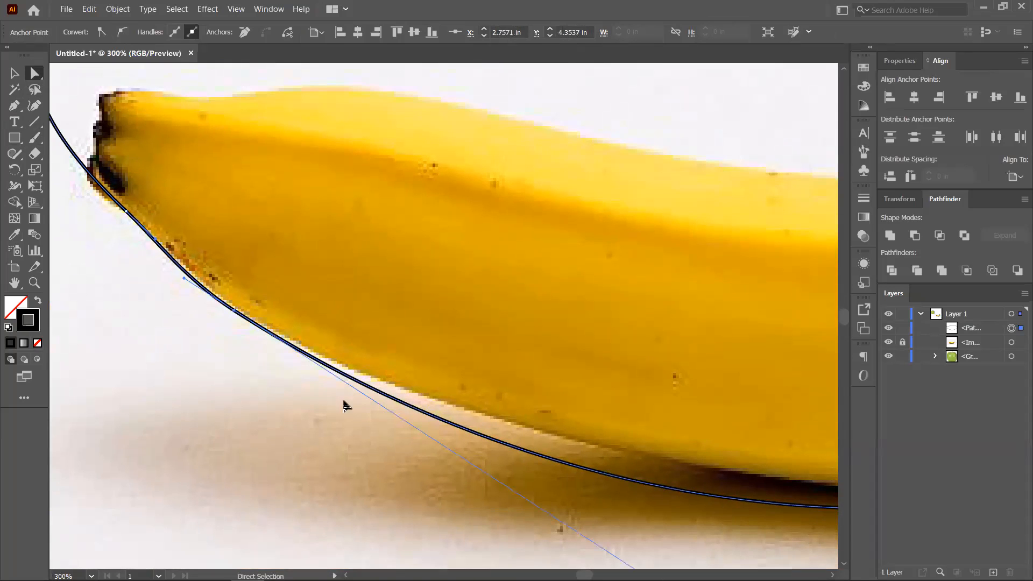
- Adjust the direction handles of the bottom curve so the outline follows the banana's underside
{"action": "scroll", "coordinate": [480, 453], "scroll_direction": "down", "scroll_amount": 3}
{"action": "left_click_drag", "start_coordinate": [567, 447], "coordinate": [484, 404]}
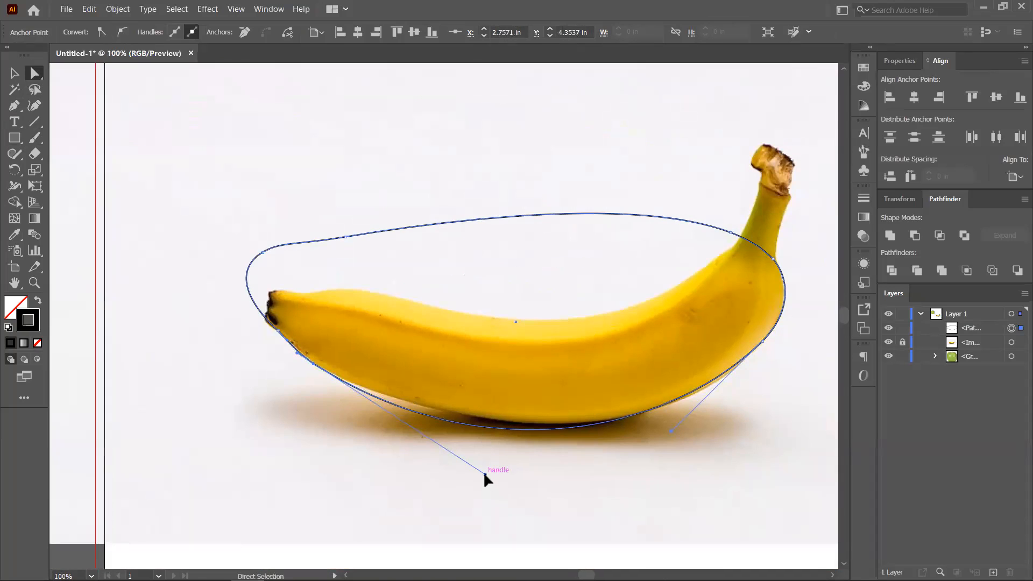
{"action": "mouse_move", "coordinate": [484, 471]}
{"action": "left_mouse_down"}
{"action": "mouse_move", "coordinate": [477, 458]}
{"action": "mouse_move", "coordinate": [489, 455]}
{"action": "left_mouse_up"}
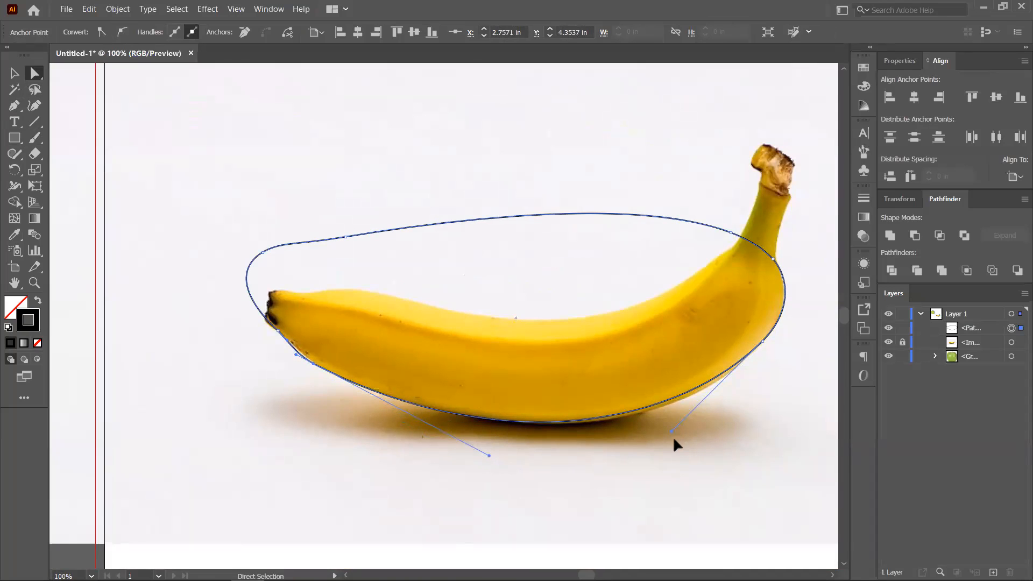
{"action": "left_click", "coordinate": [674, 437]}
{"action": "left_click", "coordinate": [651, 412]}
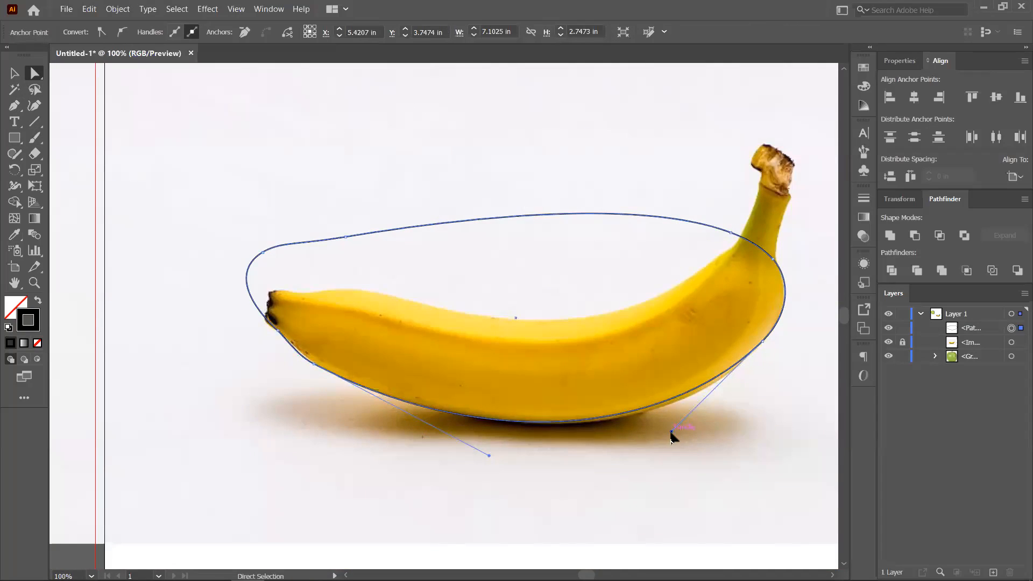
{"action": "left_click_drag", "start_coordinate": [671, 432], "coordinate": [672, 432]}
- Reshape the outline's left end around the dark tip by moving its upper left anchor onto the banana and adjusting the handles
{"action": "scroll", "coordinate": [240, 267], "scroll_direction": "up", "scroll_amount": 3}
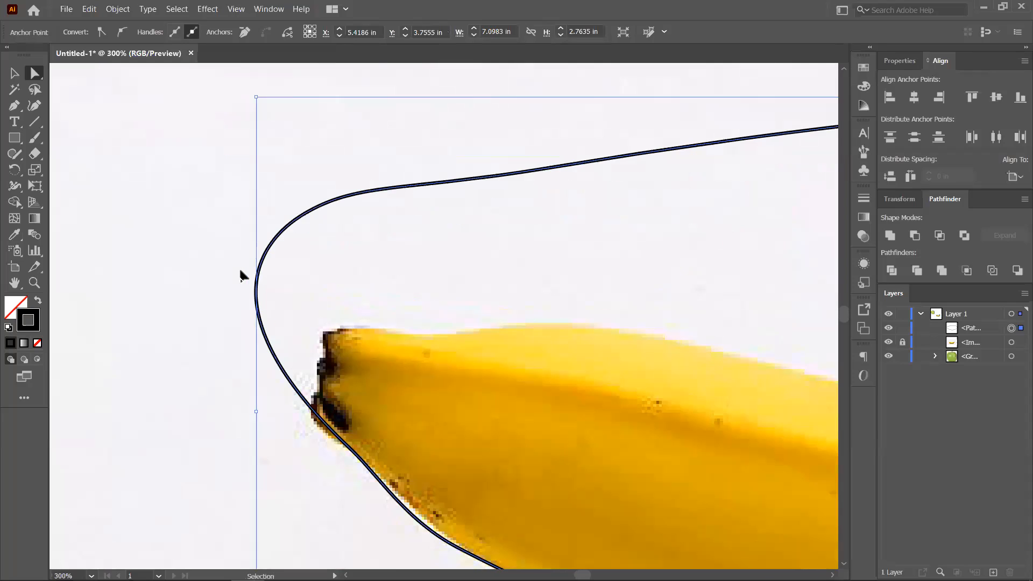
{"action": "left_click_drag", "start_coordinate": [304, 220], "coordinate": [455, 291]}
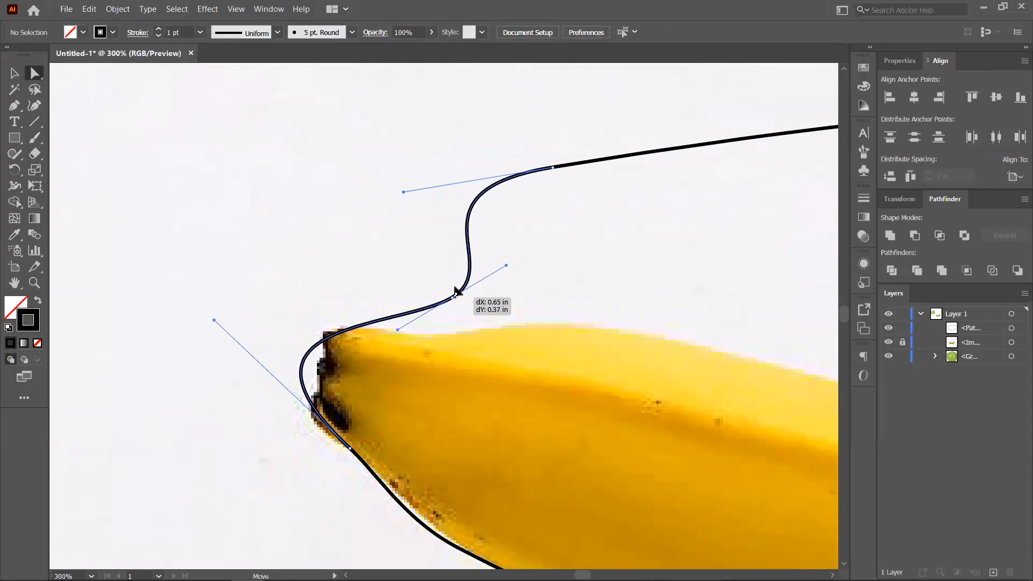
{"action": "left_click", "coordinate": [359, 455]}
{"action": "left_click_drag", "start_coordinate": [212, 322], "coordinate": [232, 386]}
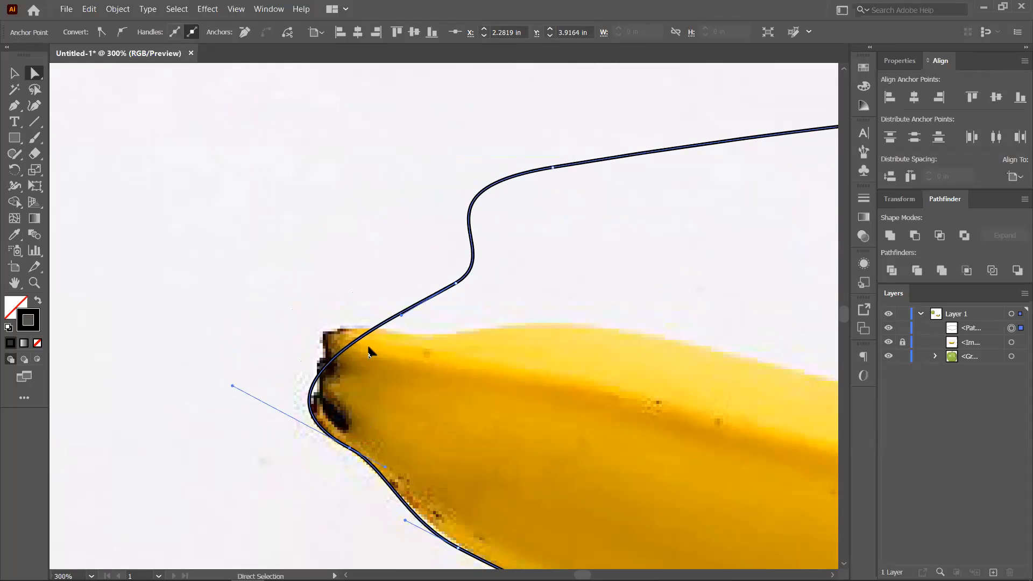
{"action": "left_click_drag", "start_coordinate": [454, 289], "coordinate": [423, 334]}
{"action": "left_click", "coordinate": [363, 292]}
{"action": "left_click", "coordinate": [410, 268]}
{"action": "left_click_drag", "start_coordinate": [413, 490], "coordinate": [319, 285]}
{"action": "left_click_drag", "start_coordinate": [231, 385], "coordinate": [287, 430]}
- Move the next upper anchor down onto the banana's top edge and bend its left handle upward to follow the bulge
{"action": "left_click_drag", "start_coordinate": [452, 403], "coordinate": [227, 367]}
{"action": "left_click_drag", "start_coordinate": [328, 133], "coordinate": [438, 307]}
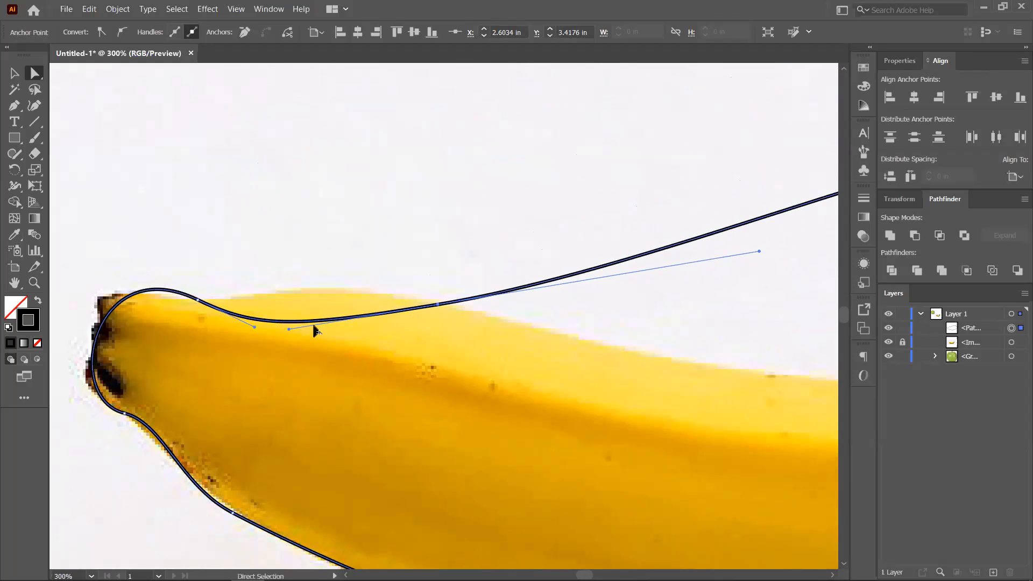
{"action": "left_click_drag", "start_coordinate": [289, 328], "coordinate": [275, 264]}
- Pull the left handle of the anchor beside the stem down so the outline's upper segment follows the banana's concave top edge
{"action": "left_click_drag", "start_coordinate": [591, 379], "coordinate": [288, 292]}
{"action": "scroll", "coordinate": [528, 292], "scroll_direction": "down", "scroll_amount": 2}
{"action": "left_click_drag", "start_coordinate": [662, 324], "coordinate": [499, 328]}
{"action": "left_click", "coordinate": [702, 169]}
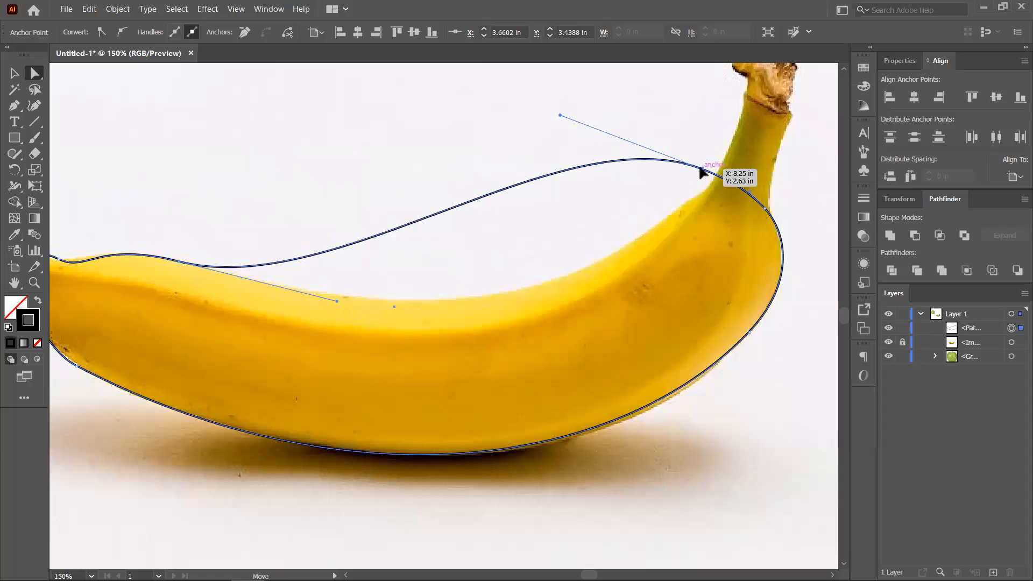
{"action": "left_click_drag", "start_coordinate": [560, 115], "coordinate": [566, 346]}
- Move the upper right anchor onto the banana's edge at the stem base and refine its handles along the top edge
{"action": "left_click_drag", "start_coordinate": [673, 288], "coordinate": [577, 325]}
{"action": "scroll", "coordinate": [604, 260], "scroll_direction": "up", "scroll_amount": 2}
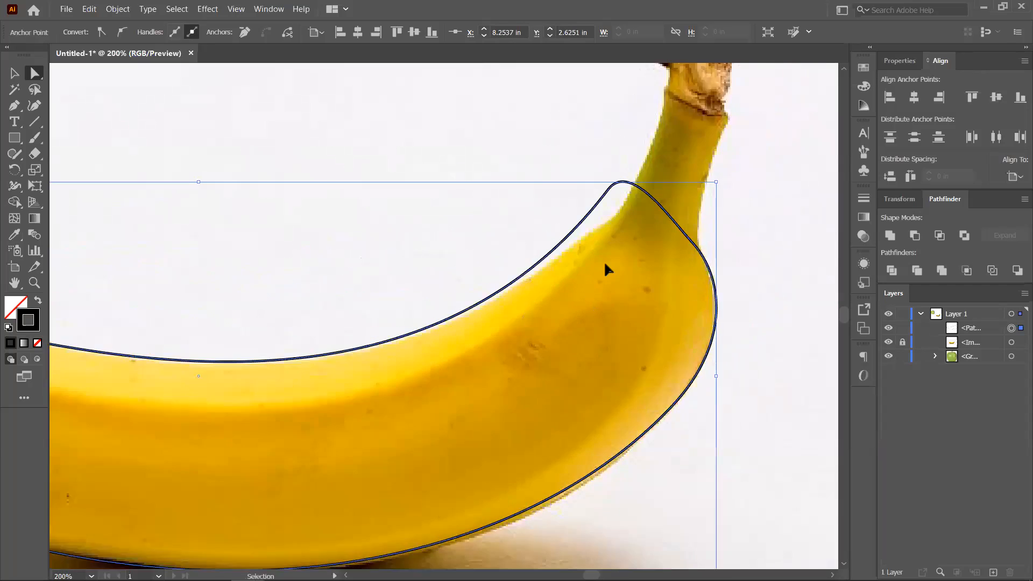
{"action": "left_click_drag", "start_coordinate": [608, 152], "coordinate": [608, 149]}
{"action": "left_click_drag", "start_coordinate": [643, 108], "coordinate": [612, 197]}
{"action": "left_click_drag", "start_coordinate": [450, 343], "coordinate": [636, 292]}
{"action": "left_click_drag", "start_coordinate": [380, 309], "coordinate": [463, 445]}
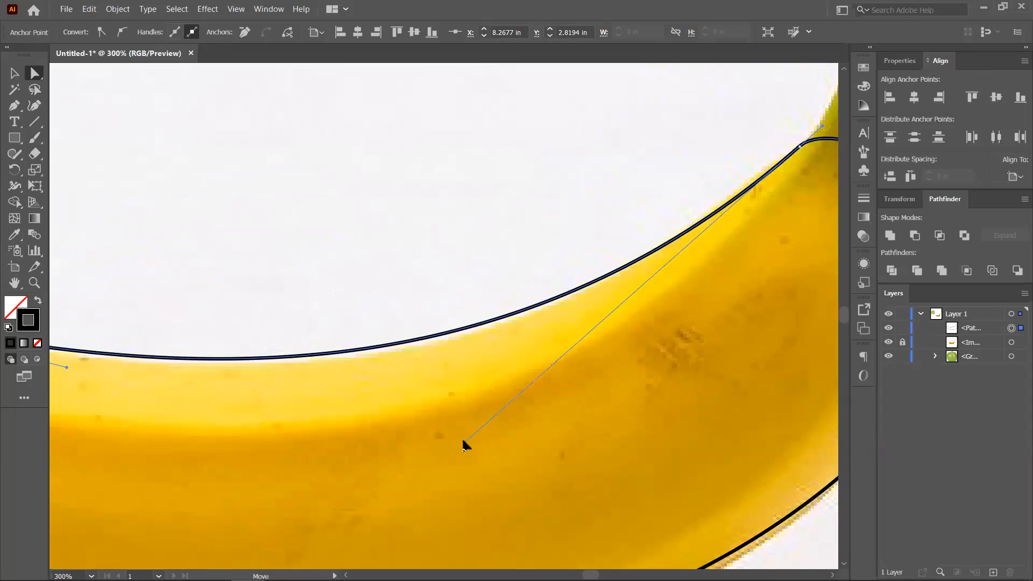
- Draw a closed outline around the banana's stem and its brown end with the Pen tool, overlapping the top of the body outline
{"action": "key", "text": "ctrl+1"}
{"action": "left_click_drag", "start_coordinate": [607, 380], "coordinate": [496, 377]}
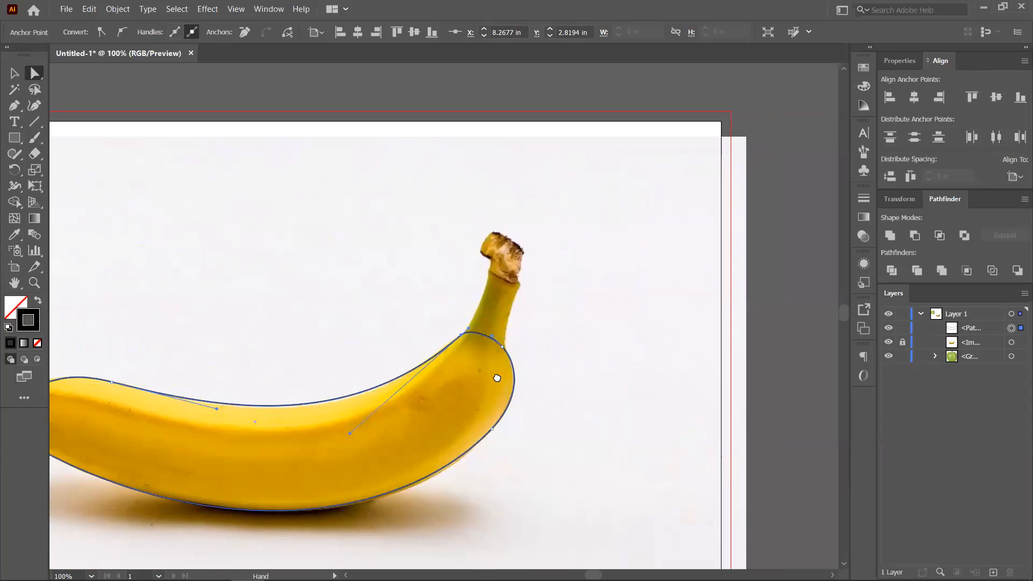
{"action": "scroll", "coordinate": [487, 337], "scroll_direction": "up", "scroll_amount": 3}
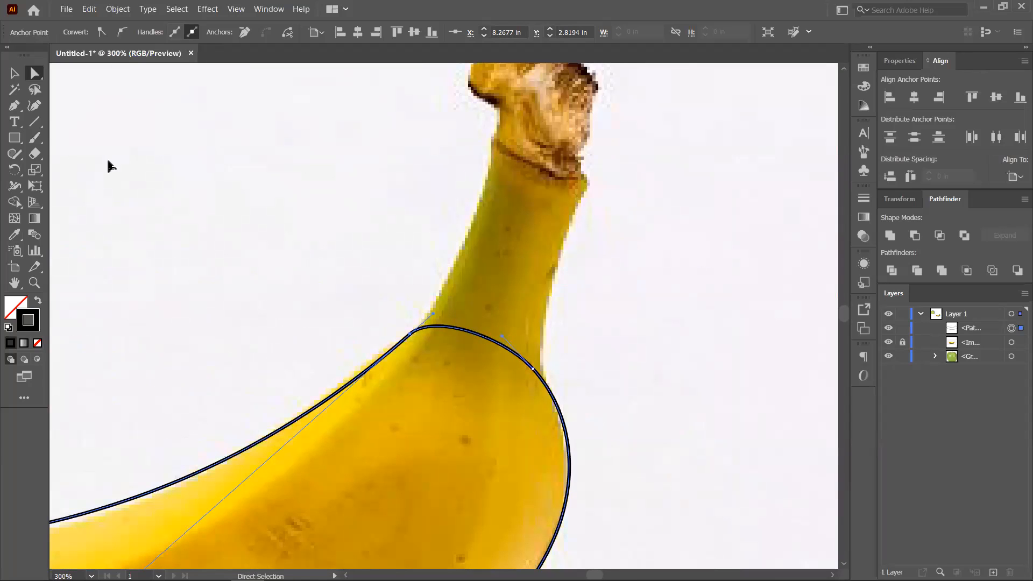
{"action": "left_click", "coordinate": [14, 105]}
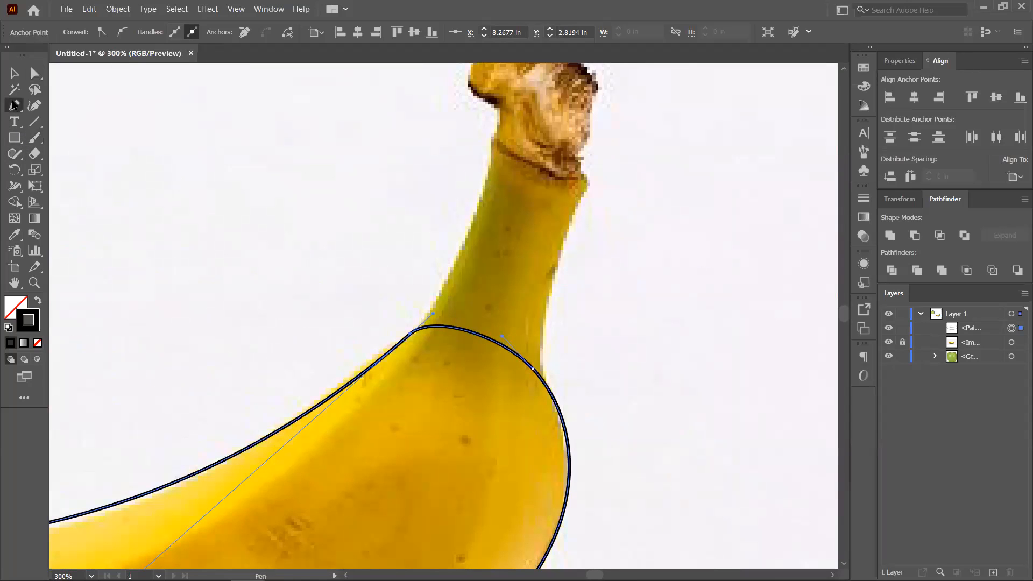
{"action": "left_click_drag", "start_coordinate": [426, 321], "coordinate": [464, 251]}
{"action": "left_click_drag", "start_coordinate": [485, 175], "coordinate": [438, 199]}
{"action": "left_click_drag", "start_coordinate": [414, 161], "coordinate": [421, 137]}
{"action": "left_click_drag", "start_coordinate": [466, 104], "coordinate": [546, 168]}
{"action": "left_click_drag", "start_coordinate": [531, 229], "coordinate": [511, 272]}
{"action": "left_click_drag", "start_coordinate": [501, 368], "coordinate": [494, 424]}
{"action": "left_click_drag", "start_coordinate": [494, 481], "coordinate": [428, 517]}
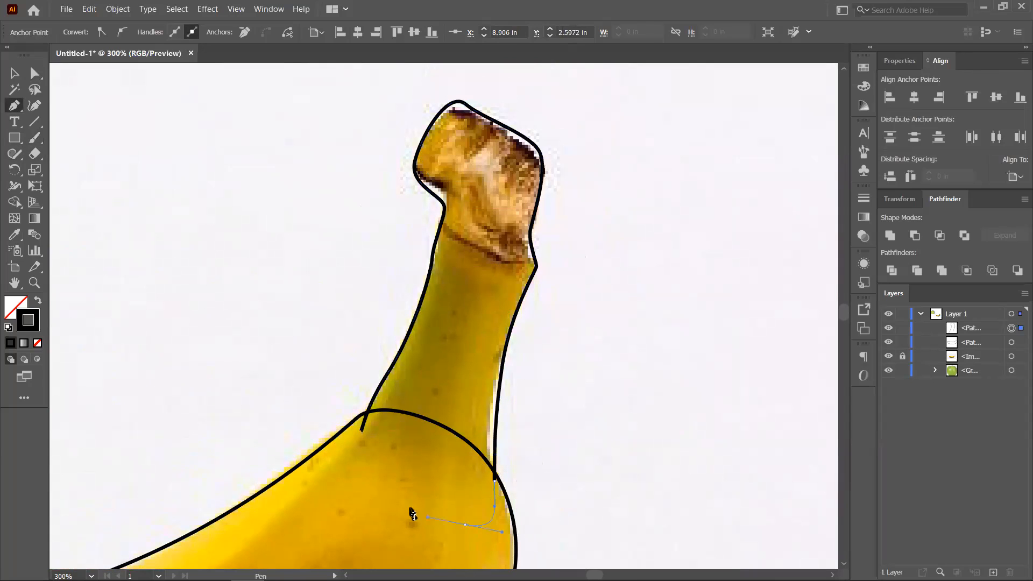
{"action": "left_click_drag", "start_coordinate": [361, 430], "coordinate": [379, 404]}
{"action": "left_click", "coordinate": [14, 73]}
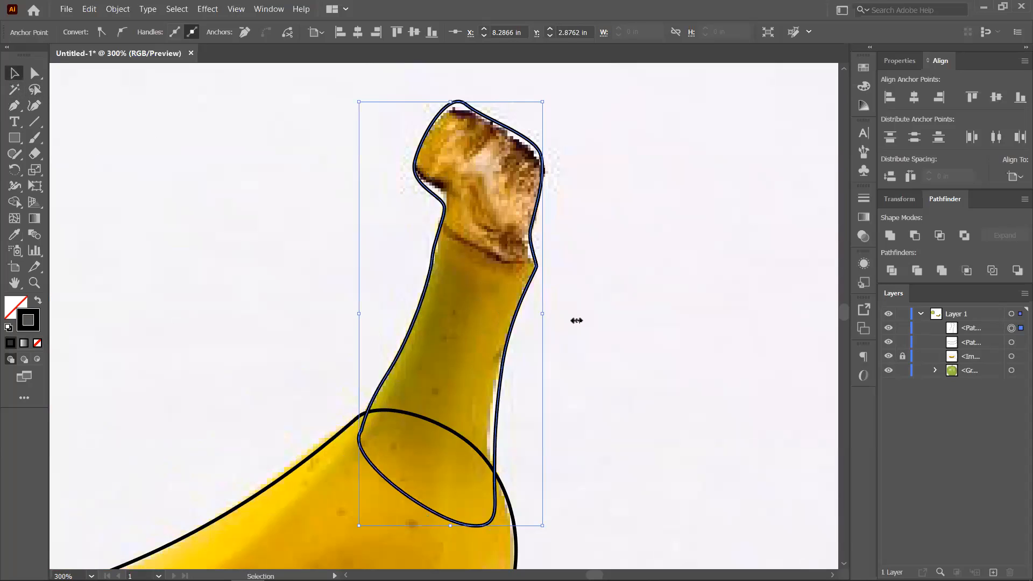
{"action": "left_click", "coordinate": [612, 360]}
- Remove the stroke from the banana body outline and activate the Mesh tool
{"action": "left_click_drag", "start_coordinate": [435, 368], "coordinate": [482, 268]}
{"action": "scroll", "coordinate": [482, 268], "scroll_direction": "down", "scroll_amount": 4}
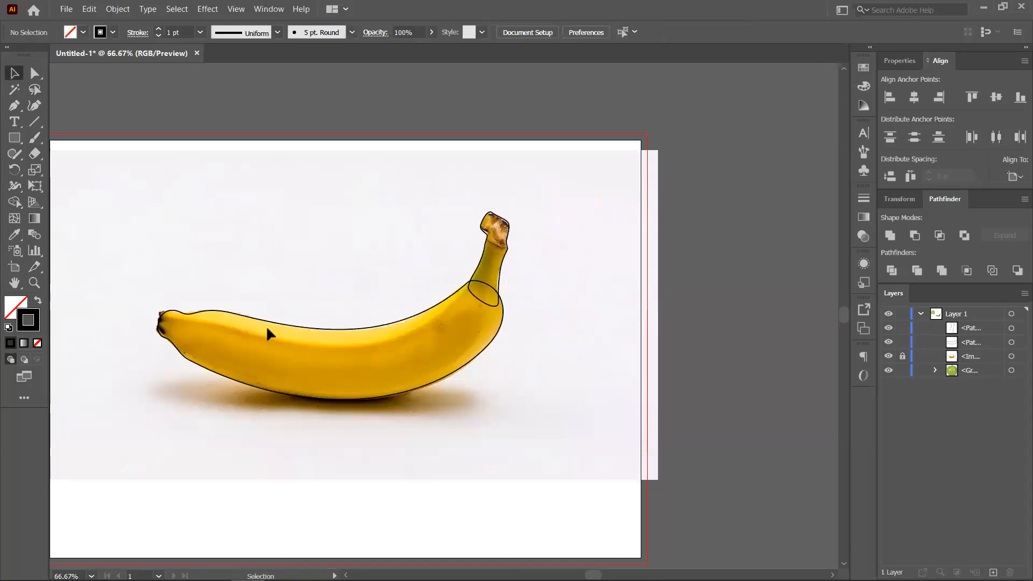
{"action": "scroll", "coordinate": [334, 361], "scroll_direction": "up", "scroll_amount": 1}
{"action": "left_click", "coordinate": [492, 404]}
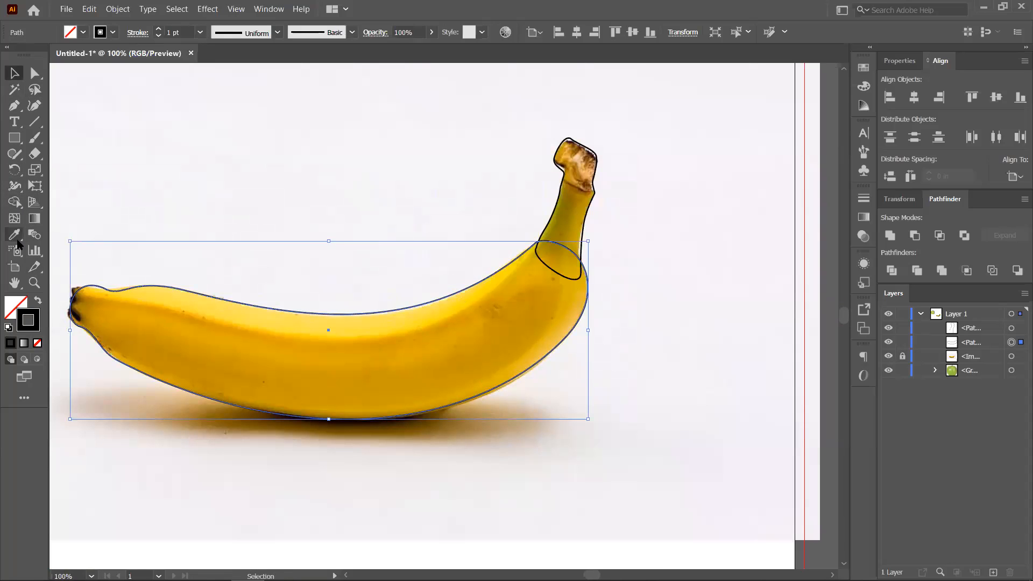
{"action": "left_click", "coordinate": [37, 343]}
{"action": "left_click", "coordinate": [14, 218]}
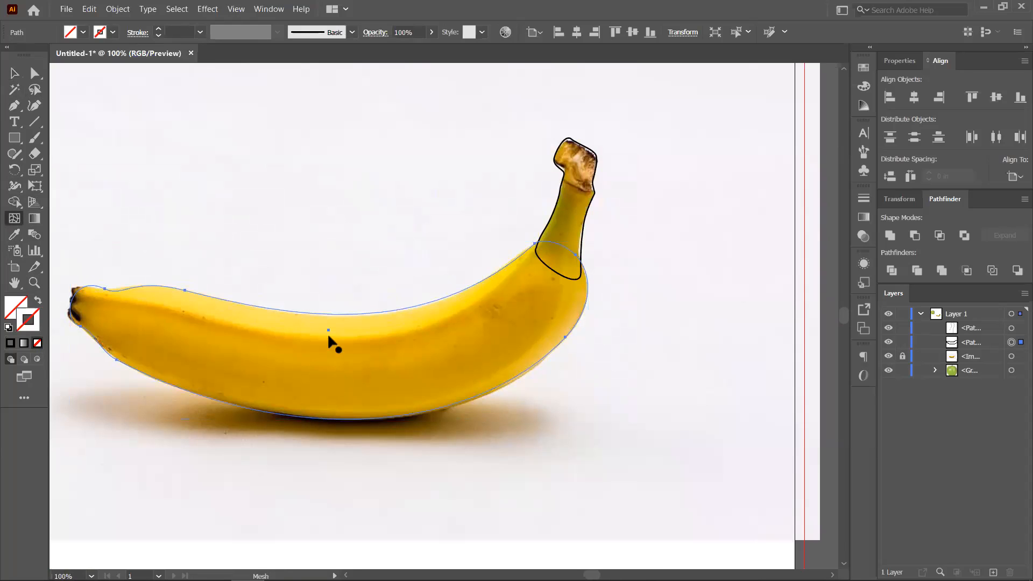
- Turn the banana body into a gradient mesh with one central column and rows along its upper part, lower part and bottom edge
{"action": "left_click", "coordinate": [328, 330]}
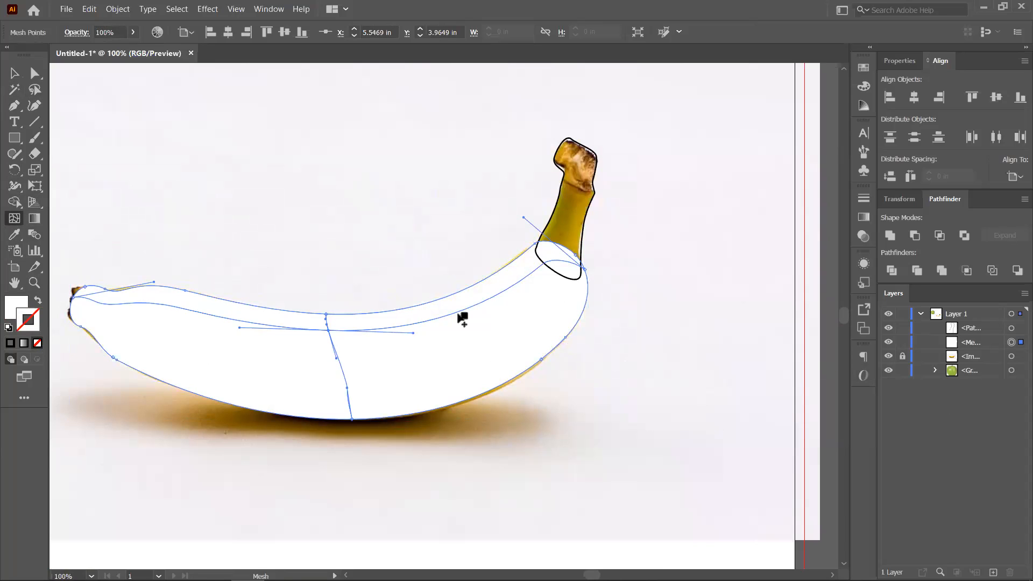
{"action": "left_click", "coordinate": [347, 386]}
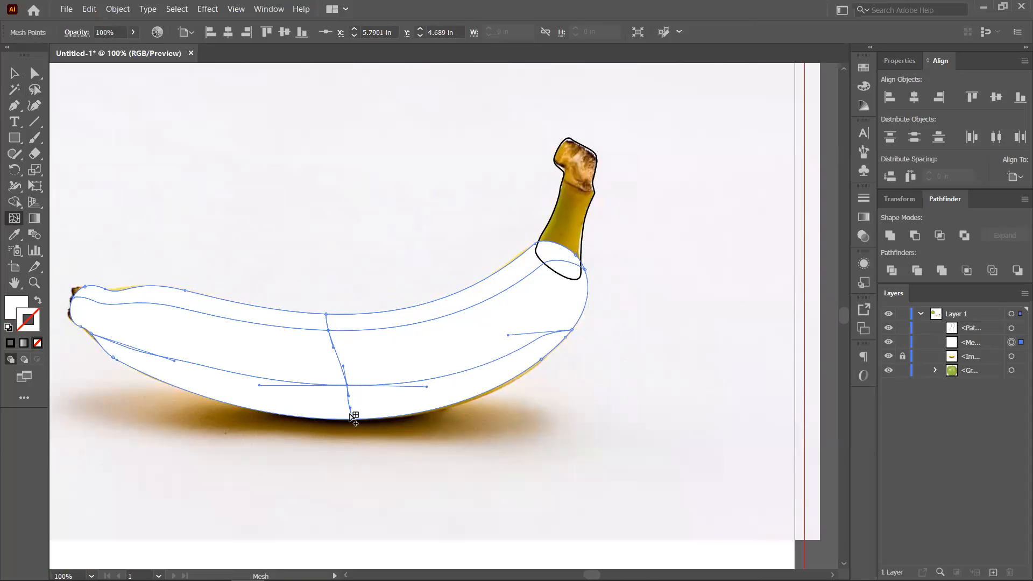
{"action": "scroll", "coordinate": [351, 416], "scroll_direction": "up", "scroll_amount": 3}
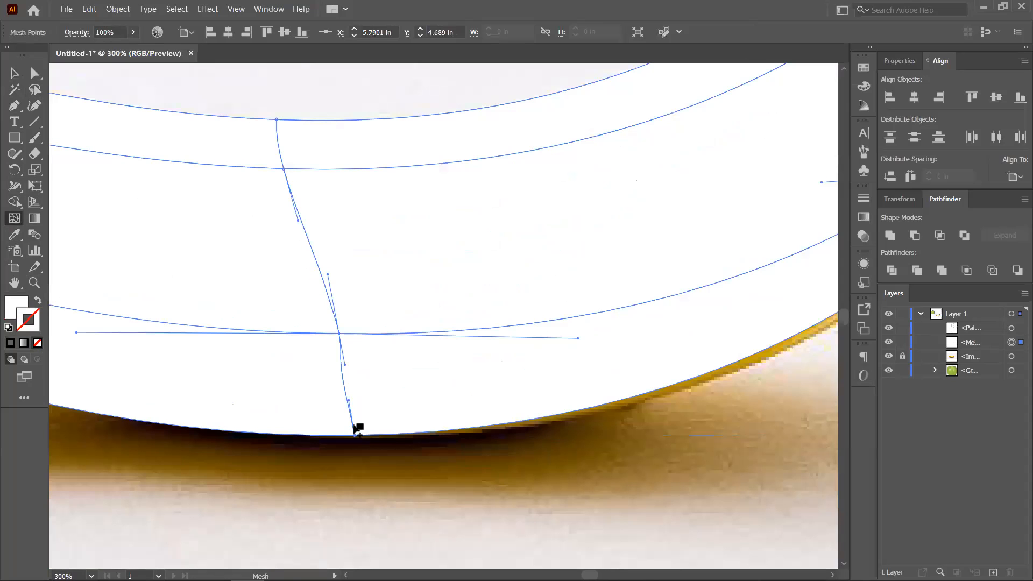
{"action": "left_click", "coordinate": [351, 421]}
{"action": "scroll", "coordinate": [384, 412], "scroll_direction": "down", "scroll_amount": 2}
{"action": "left_click_drag", "start_coordinate": [437, 353], "coordinate": [518, 452]}
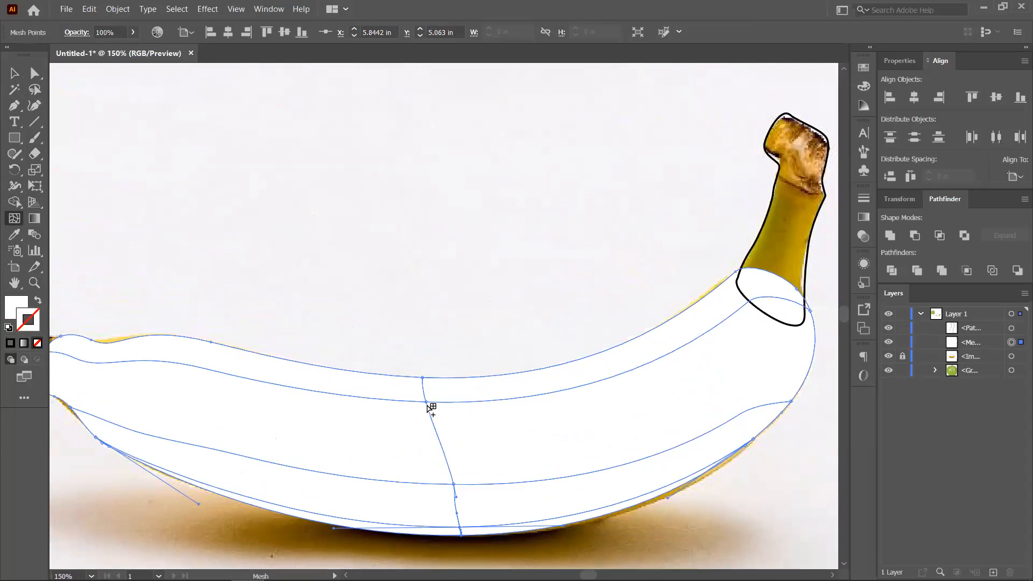
- Add a mesh row slightly below the upper row on the central column, replacing a first try placed too close to it
{"action": "left_click", "coordinate": [431, 410]}
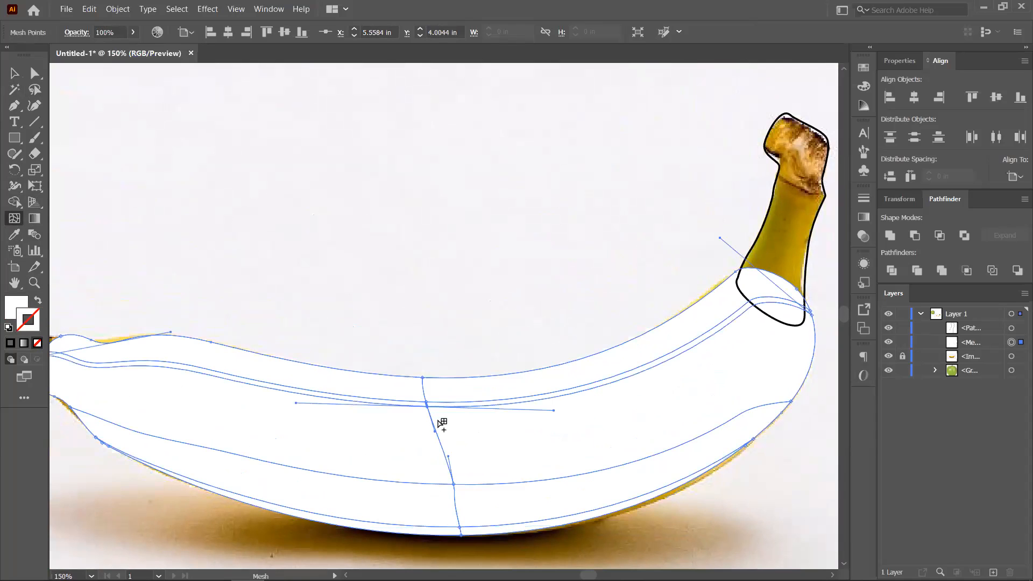
{"action": "key", "text": "ctrl+z"}
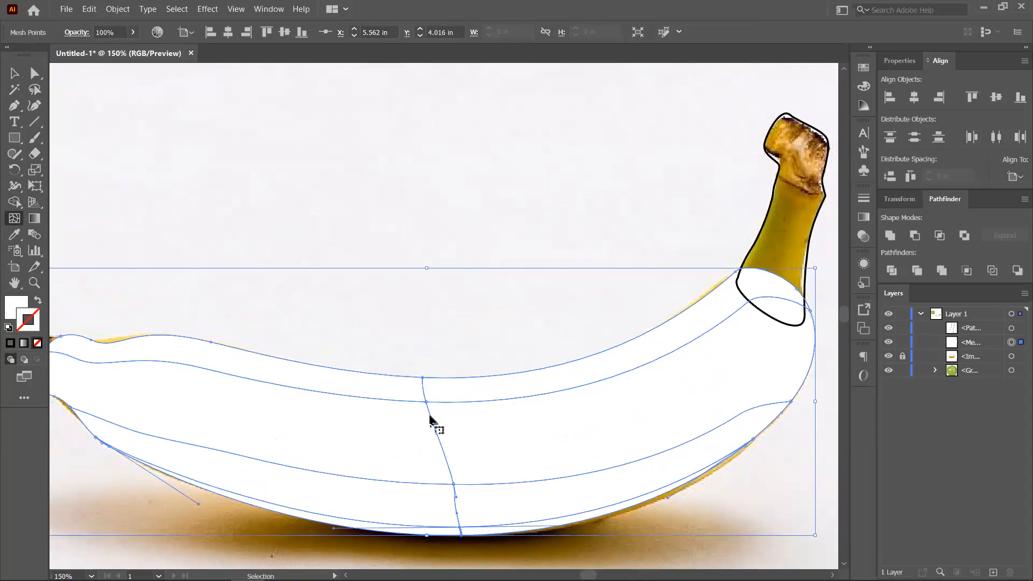
{"action": "left_click", "coordinate": [431, 411]}
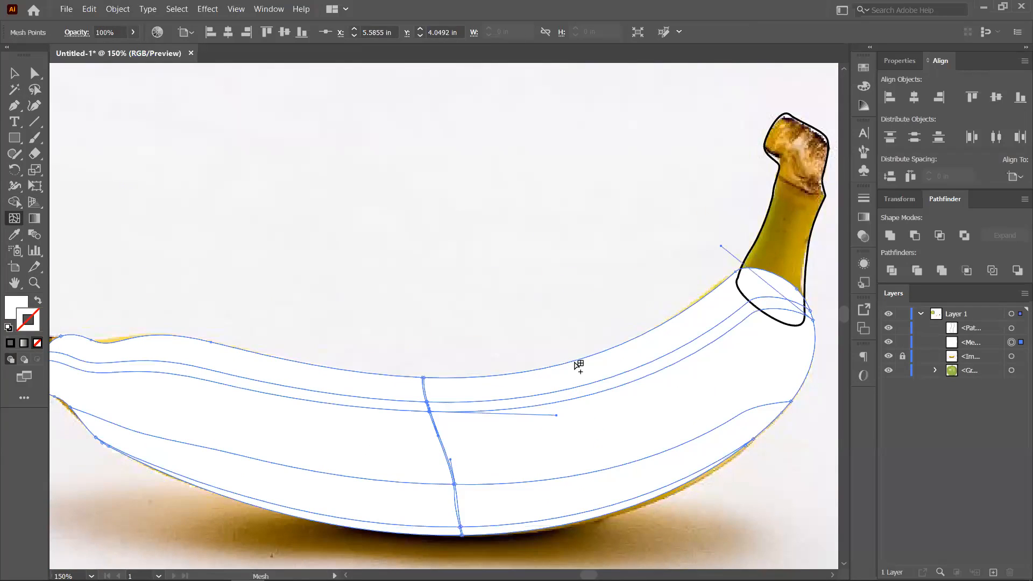
- Add two mesh columns across the narrow end of the banana body near its dark tip
{"action": "left_click_drag", "start_coordinate": [123, 371], "coordinate": [260, 371]}
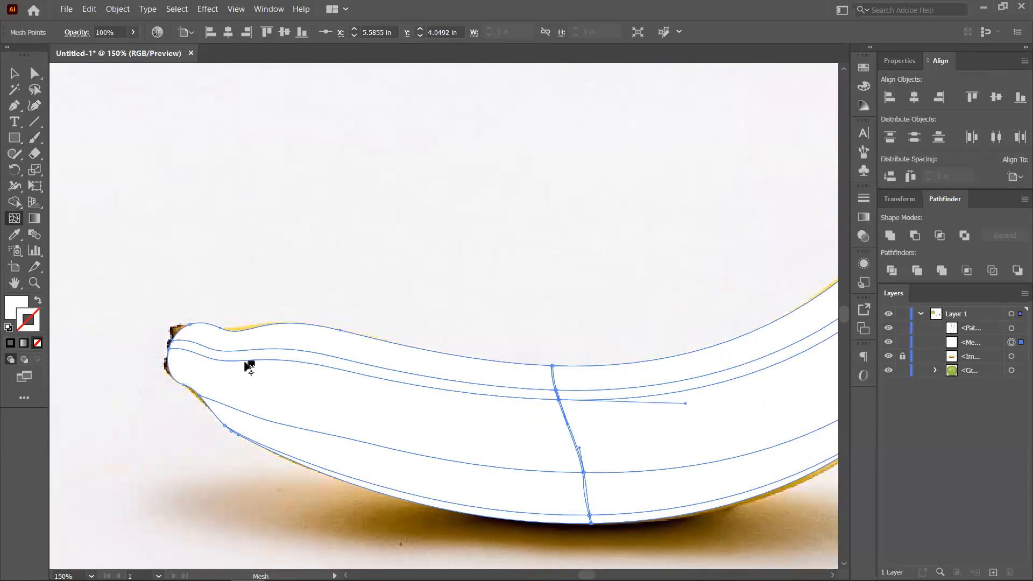
{"action": "left_click", "coordinate": [266, 360]}
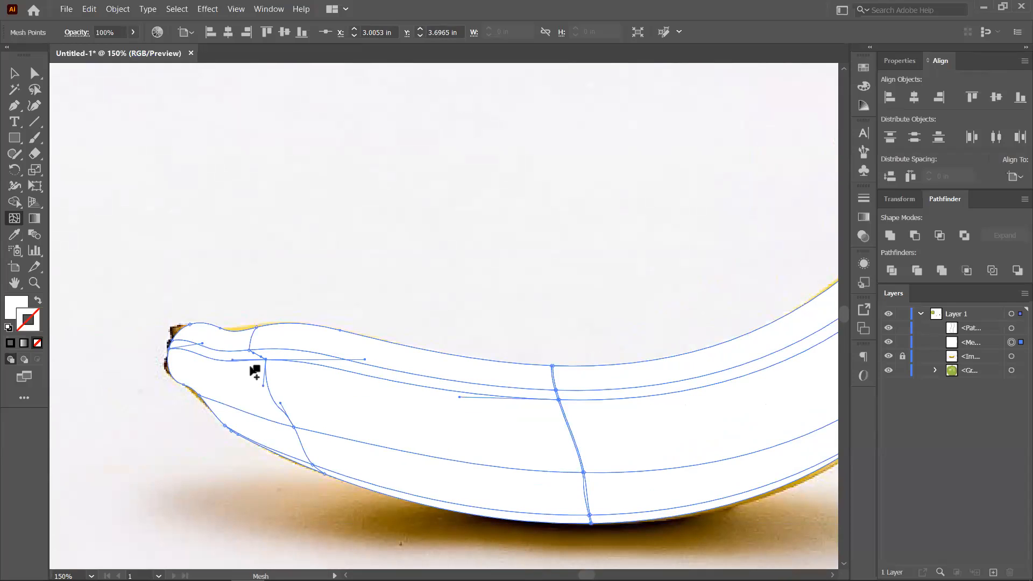
{"action": "left_click", "coordinate": [220, 360]}
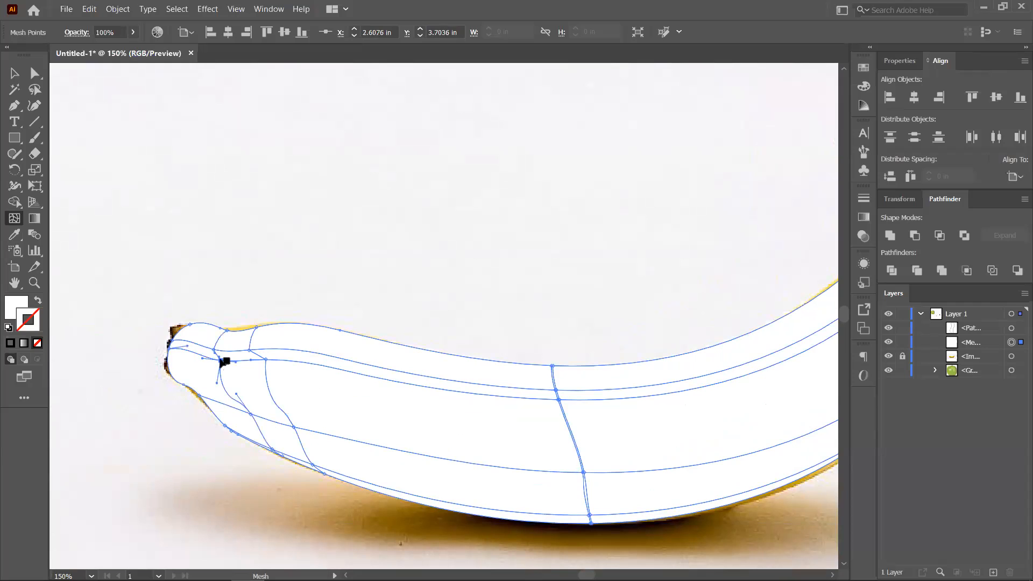
{"action": "scroll", "coordinate": [496, 408], "scroll_direction": "down", "scroll_amount": 2}
{"action": "left_click_drag", "start_coordinate": [590, 406], "coordinate": [386, 403]}
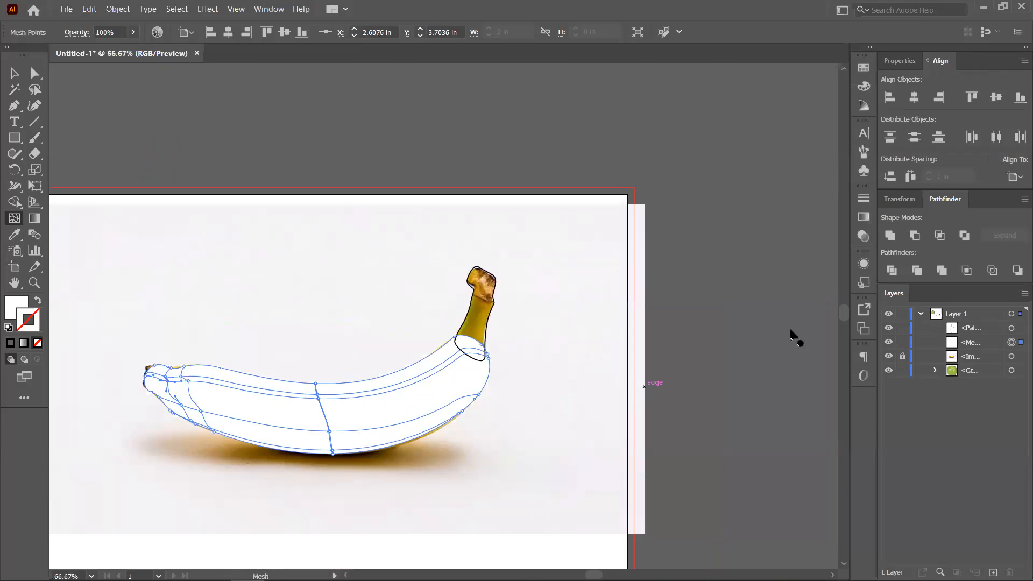
{"action": "left_click_drag", "start_coordinate": [247, 197], "coordinate": [392, 132]}
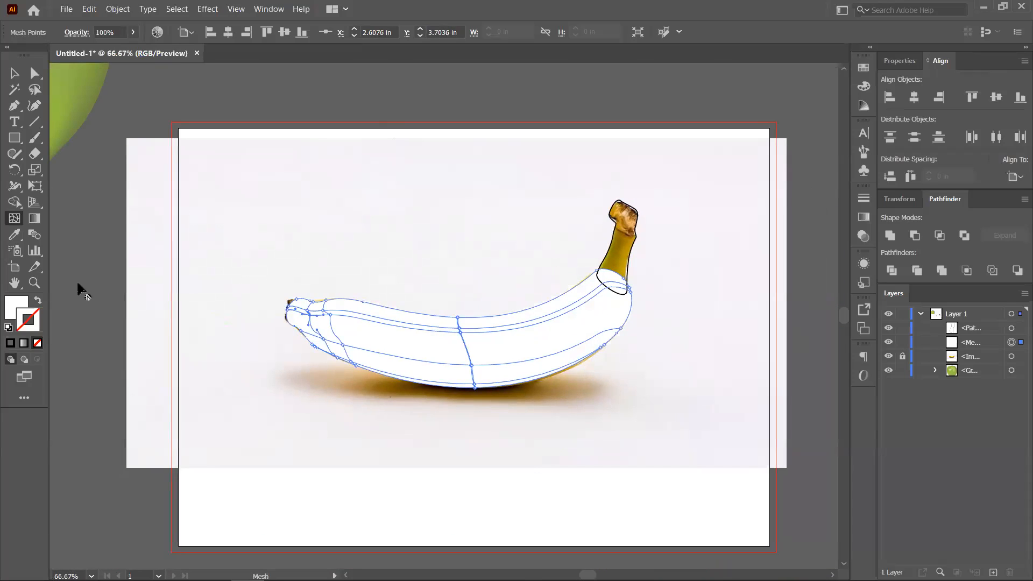
{"action": "left_click", "coordinate": [16, 312]}
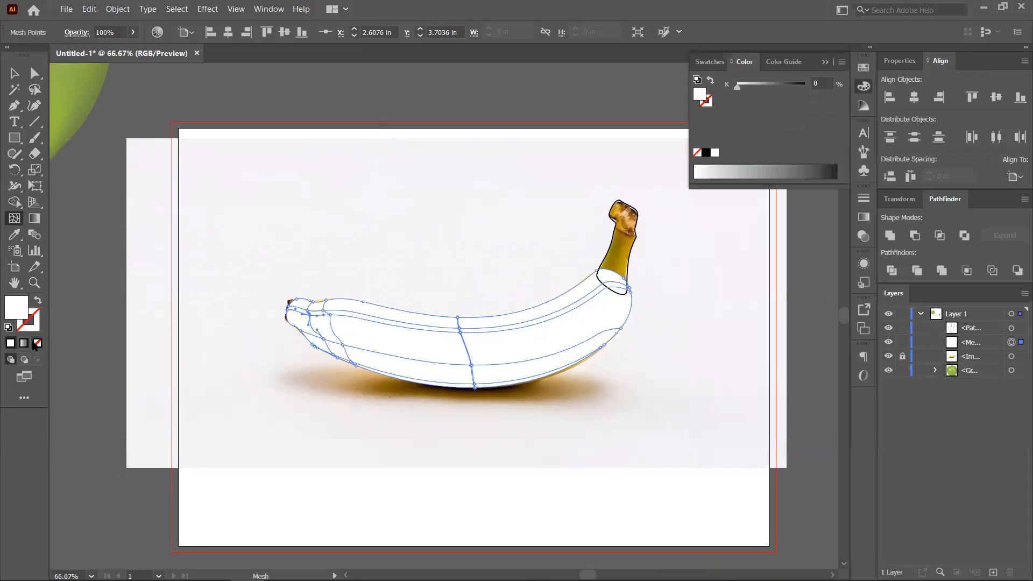
{"action": "left_click", "coordinate": [25, 329]}
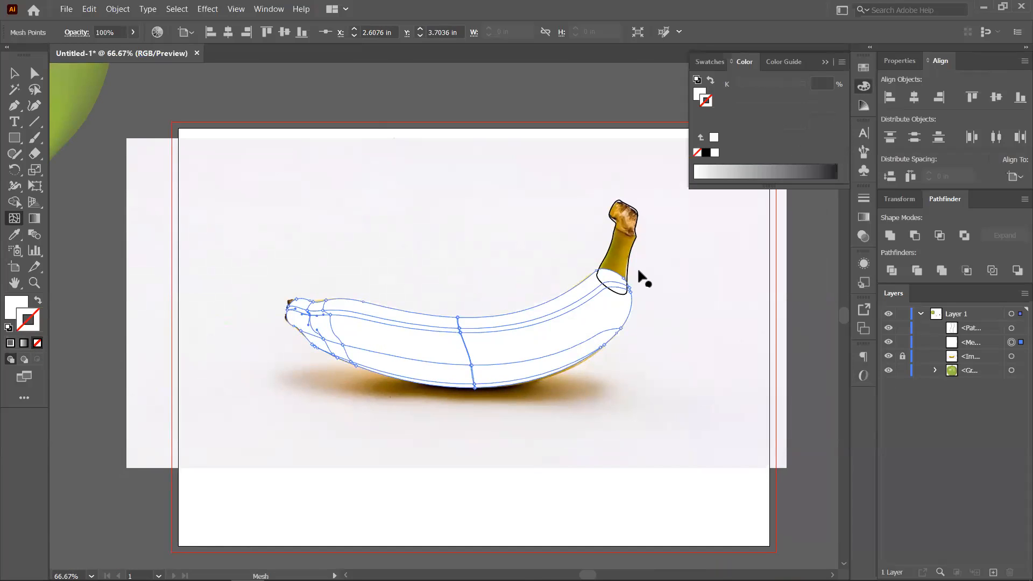
- Select the banana body mesh and move it beneath the locked photo, into the bottom group of Layer 1
{"action": "left_click", "coordinate": [14, 73]}
{"action": "left_click", "coordinate": [447, 150]}
{"action": "left_click", "coordinate": [482, 328]}
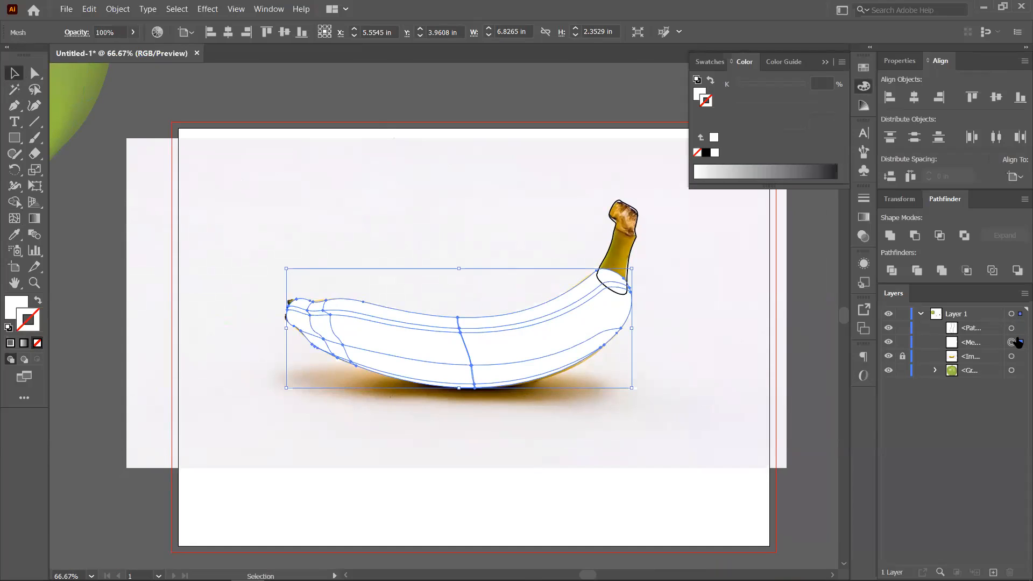
{"action": "key", "text": "ctrl+shift+bracketright"}
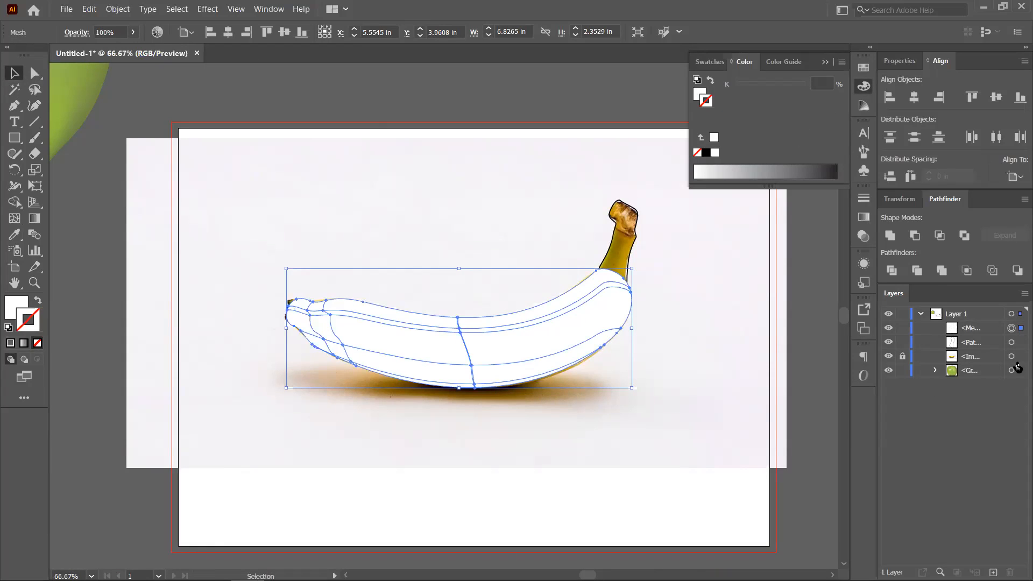
{"action": "left_click_drag", "start_coordinate": [1019, 375], "coordinate": [1018, 374]}
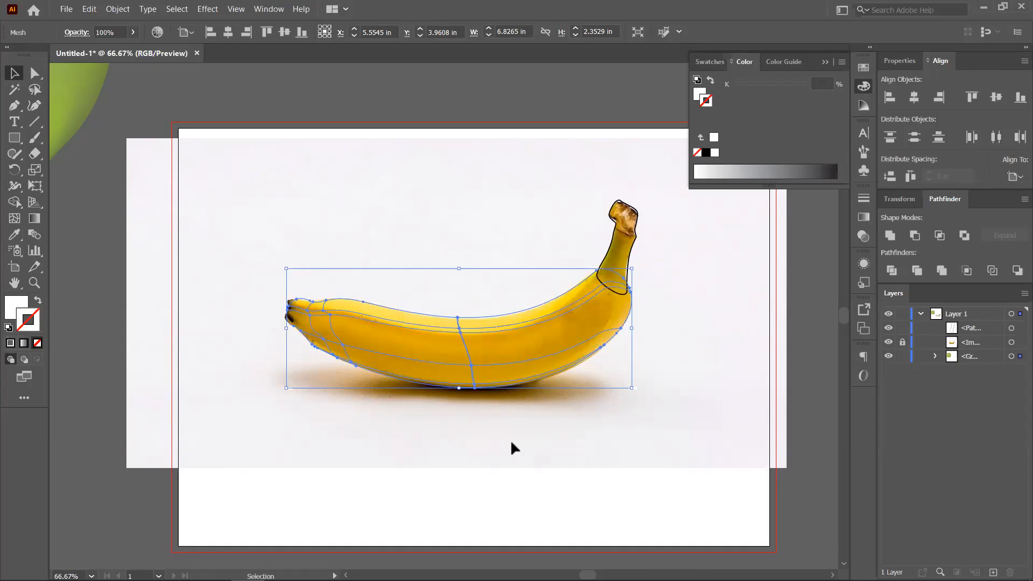
- Add a mesh point on the body near the stem base and another at the dark tip
{"action": "scroll", "coordinate": [490, 347], "scroll_direction": "up", "scroll_amount": 2}
{"action": "left_click_drag", "start_coordinate": [556, 354], "coordinate": [546, 379]}
{"action": "scroll", "coordinate": [602, 325], "scroll_direction": "down", "scroll_amount": 1}
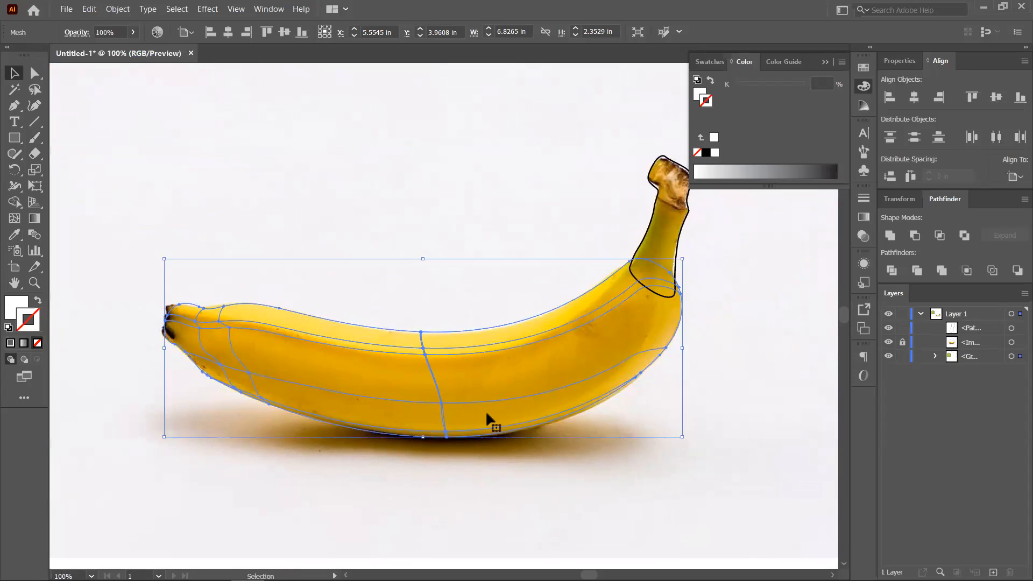
{"action": "left_click", "coordinate": [14, 218]}
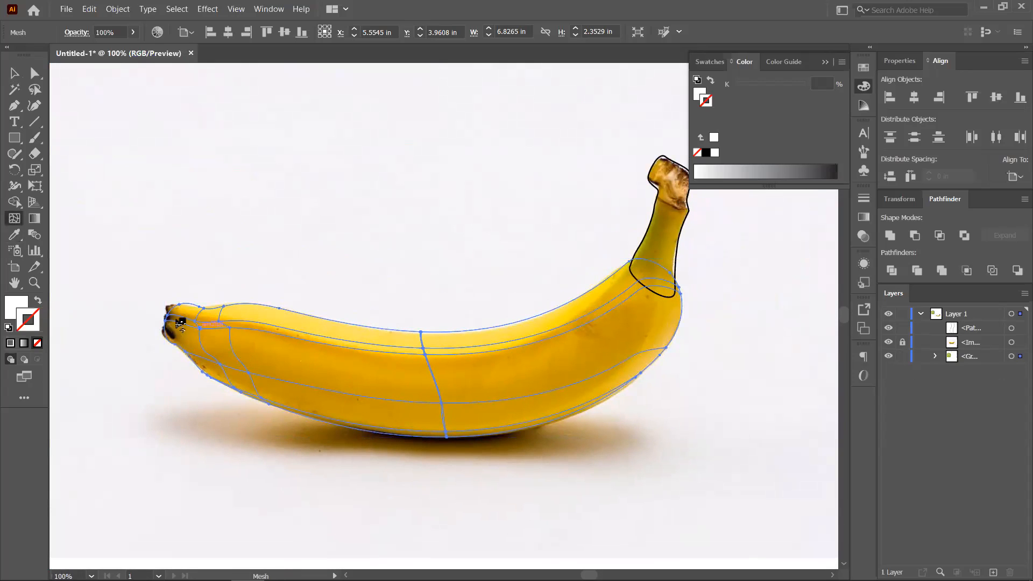
{"action": "scroll", "coordinate": [363, 368], "scroll_direction": "up", "scroll_amount": 1}
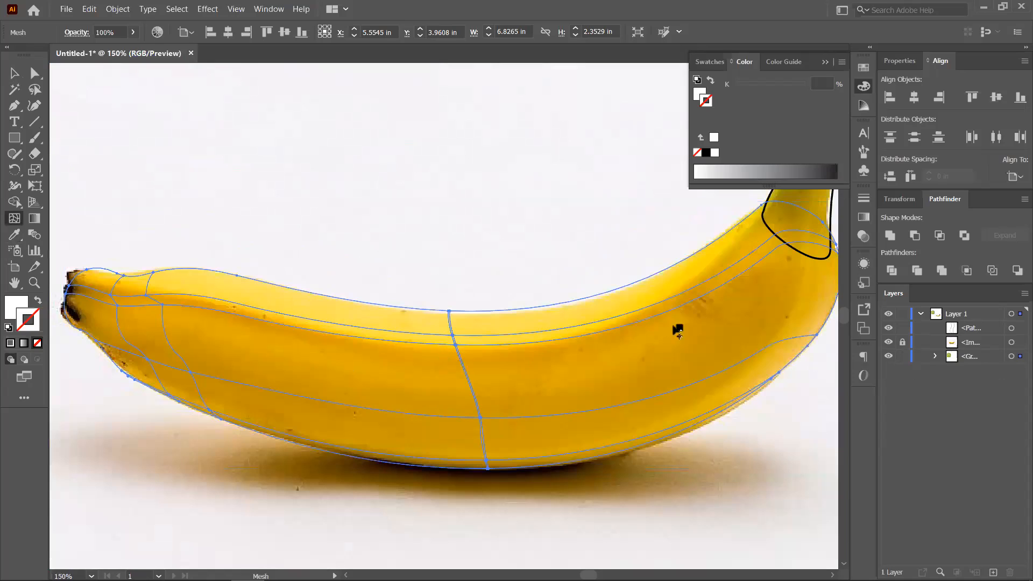
{"action": "scroll", "coordinate": [691, 319], "scroll_direction": "down", "scroll_amount": 1}
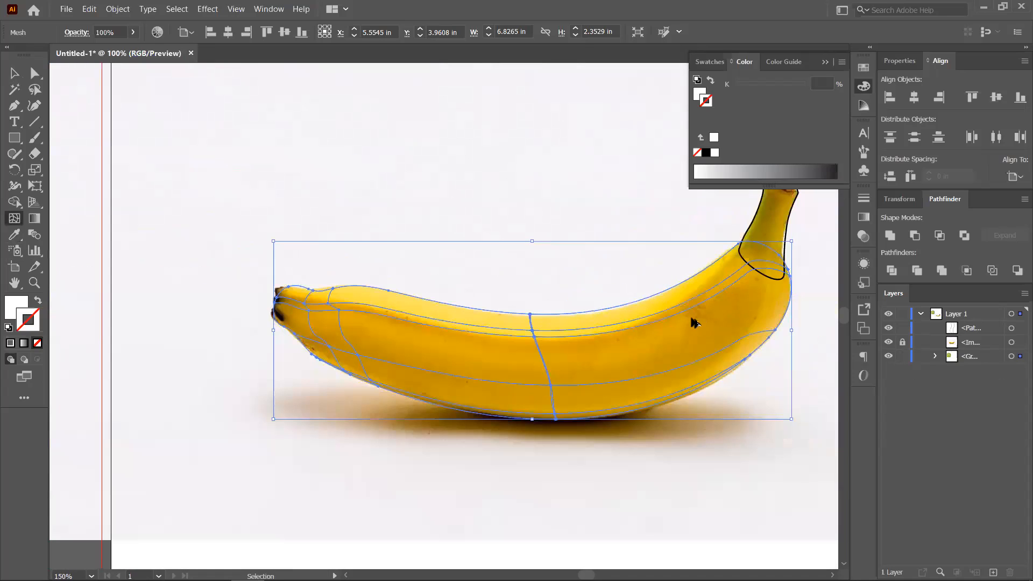
{"action": "left_click", "coordinate": [764, 297]}
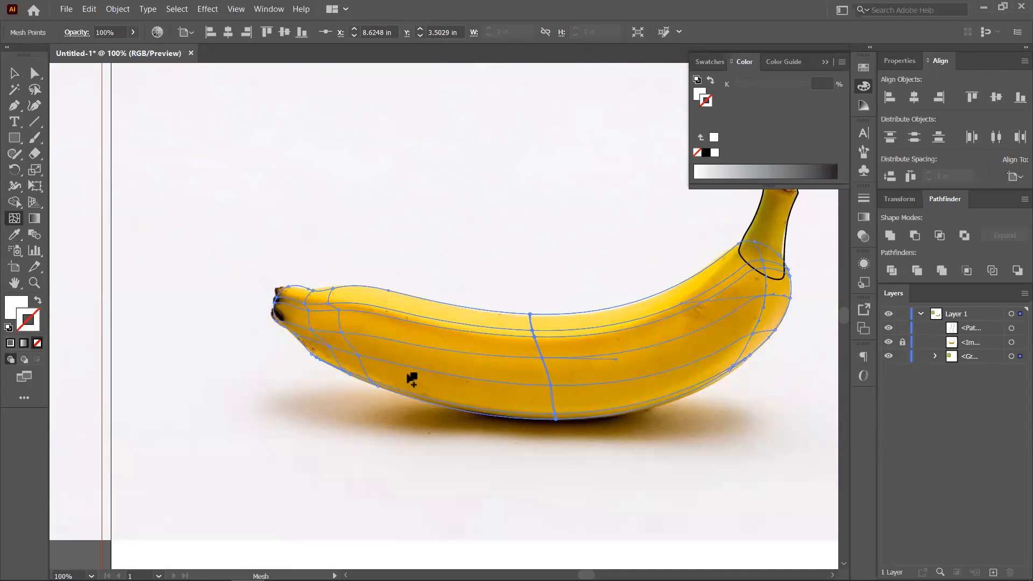
{"action": "scroll", "coordinate": [295, 293], "scroll_direction": "up", "scroll_amount": 2}
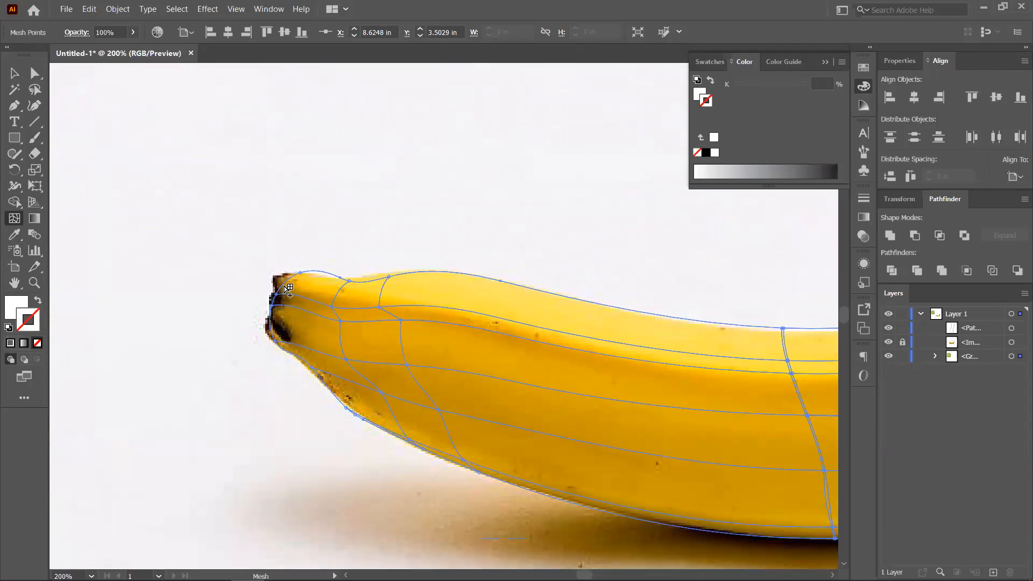
{"action": "left_click", "coordinate": [283, 337]}
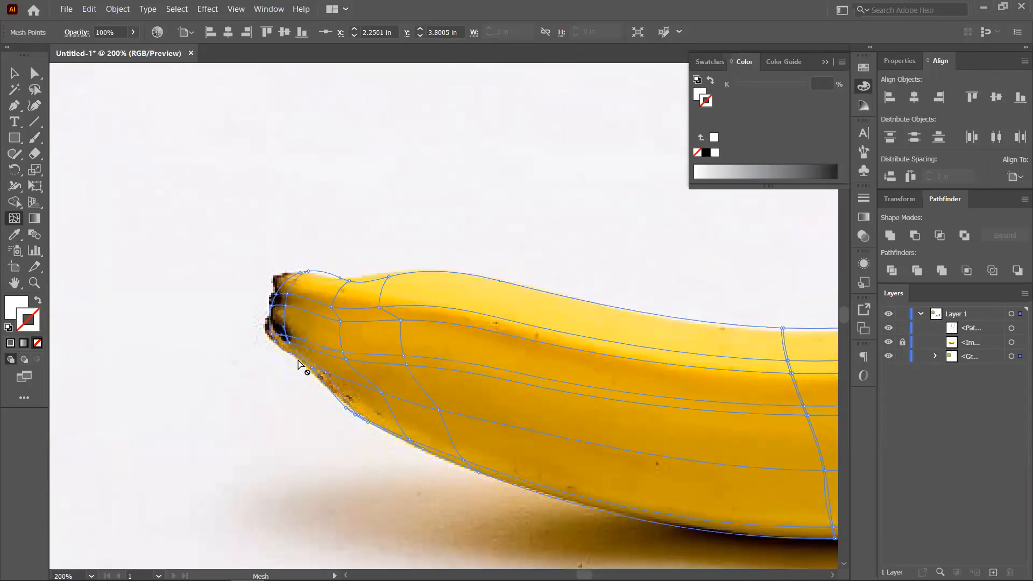
- Delete the mesh row that runs just below the upper row along the highlight's edge
{"action": "scroll", "coordinate": [298, 362], "scroll_direction": "down", "scroll_amount": 2}
{"action": "left_click_drag", "start_coordinate": [648, 393], "coordinate": [466, 495]}
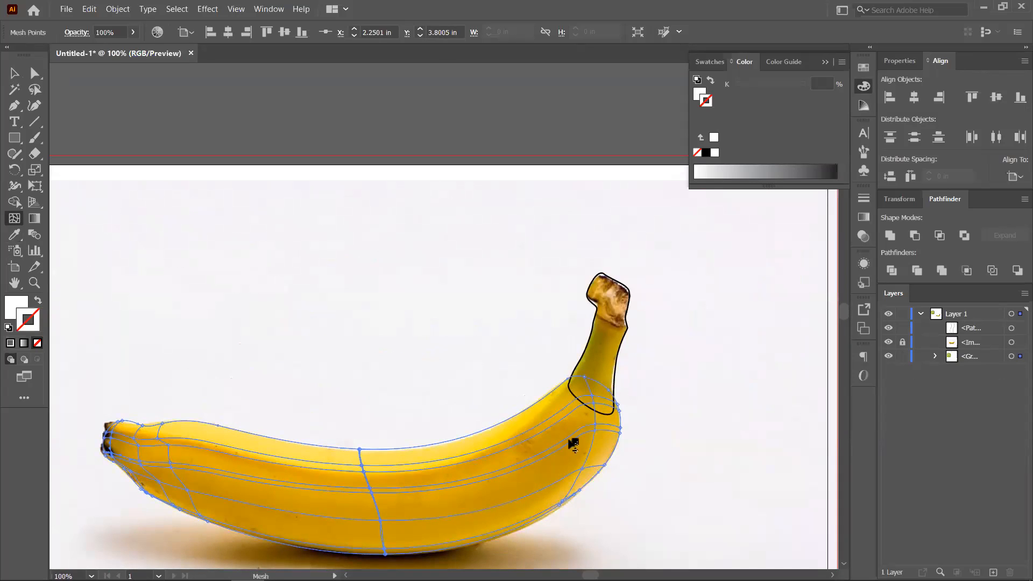
{"action": "left_click_drag", "start_coordinate": [574, 444], "coordinate": [595, 368]}
{"action": "scroll", "coordinate": [388, 375], "scroll_direction": "up", "scroll_amount": 2}
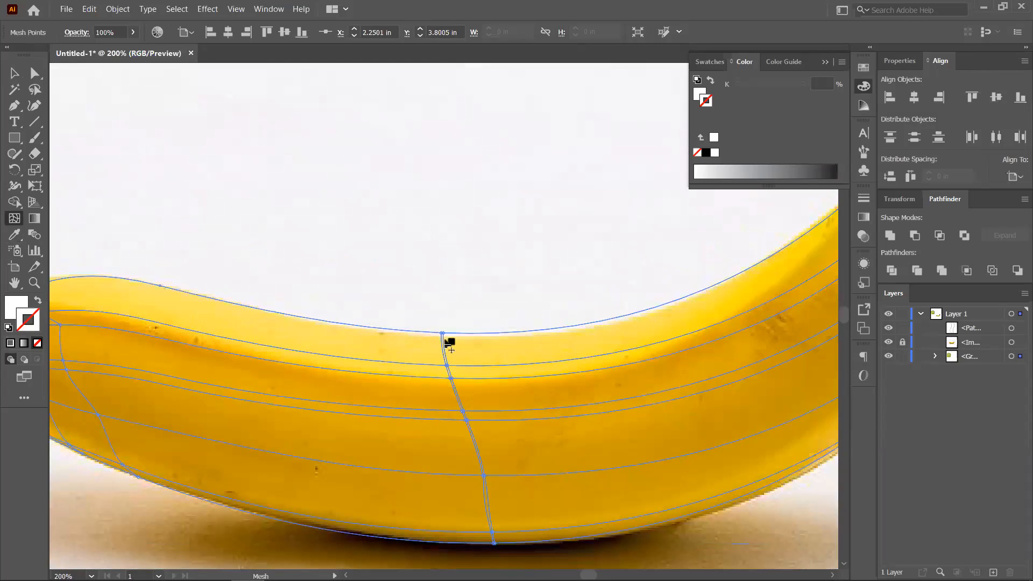
{"action": "left_click", "coordinate": [453, 379], "text": "alt"}
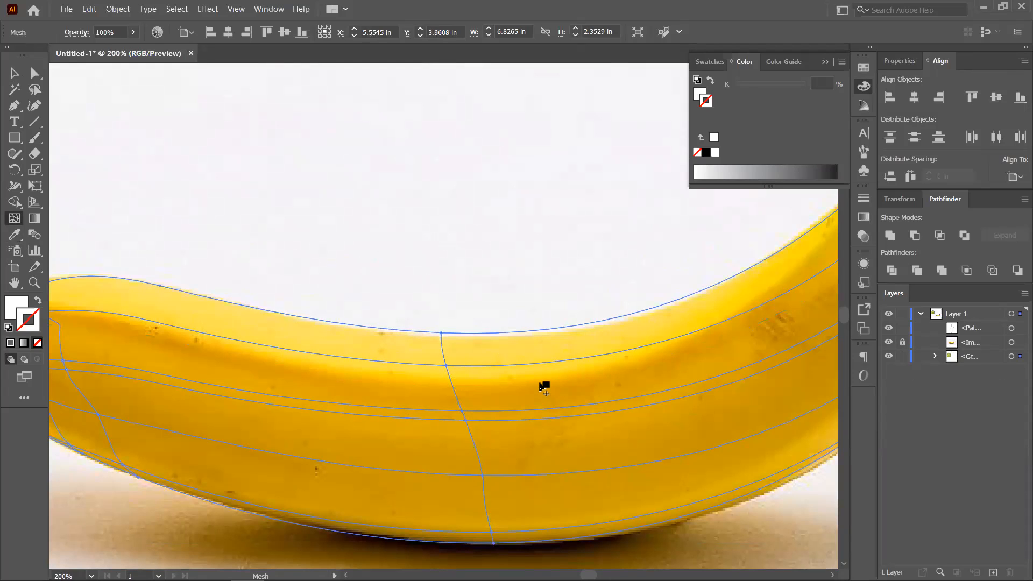
{"action": "key", "text": "ctrl"}
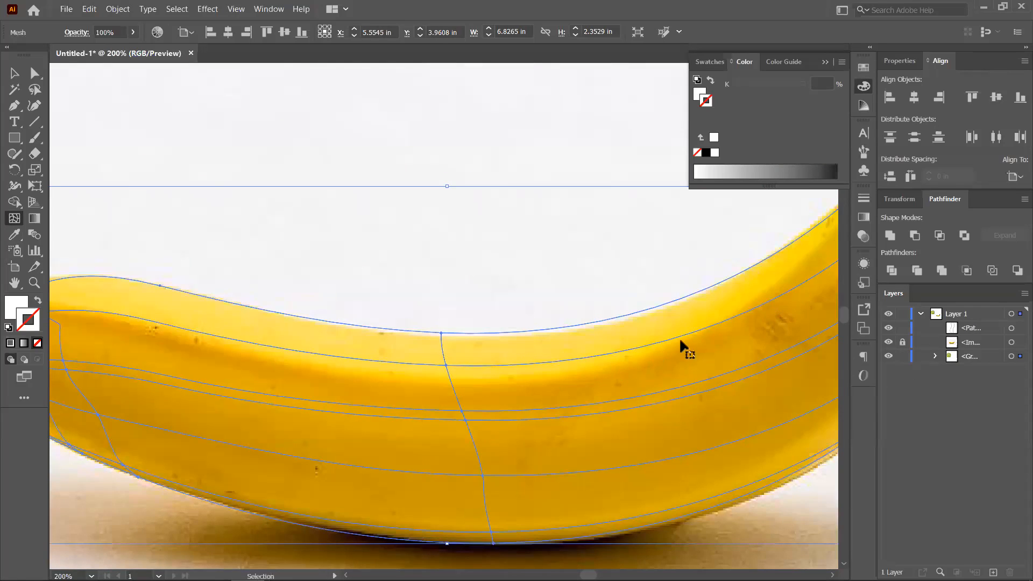
{"action": "scroll", "coordinate": [700, 339], "scroll_direction": "down", "scroll_amount": 1}
{"action": "left_click_drag", "start_coordinate": [705, 338], "coordinate": [657, 372]}
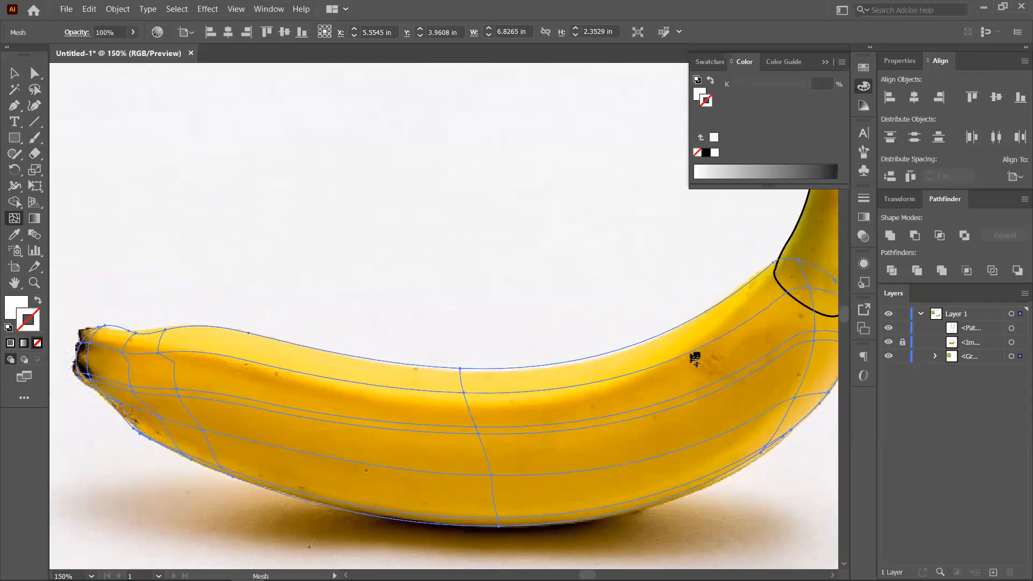
{"action": "left_click", "coordinate": [691, 354]}
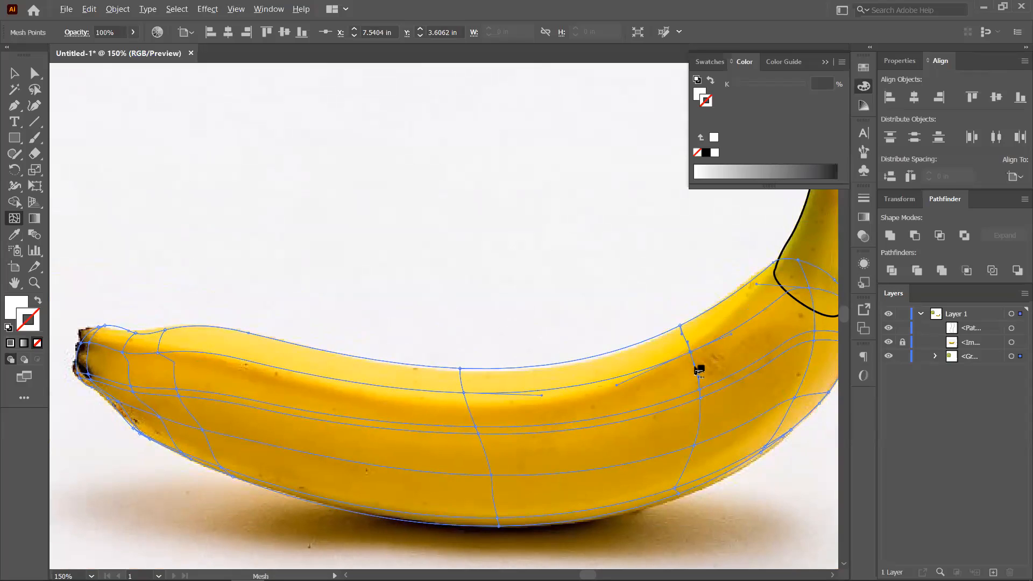
{"action": "key", "text": "ctrl+z"}
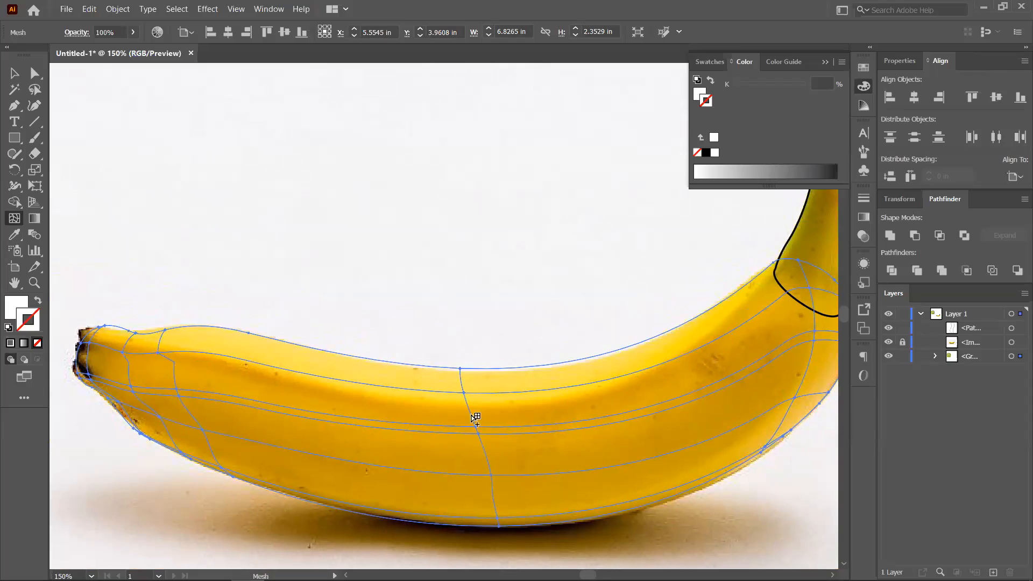
- Delete one of the two close middle mesh rows and add a mesh point under the highlight, beside the central column toward the stem
{"action": "left_click", "coordinate": [498, 430], "text": "alt"}
{"action": "left_click", "coordinate": [509, 412]}
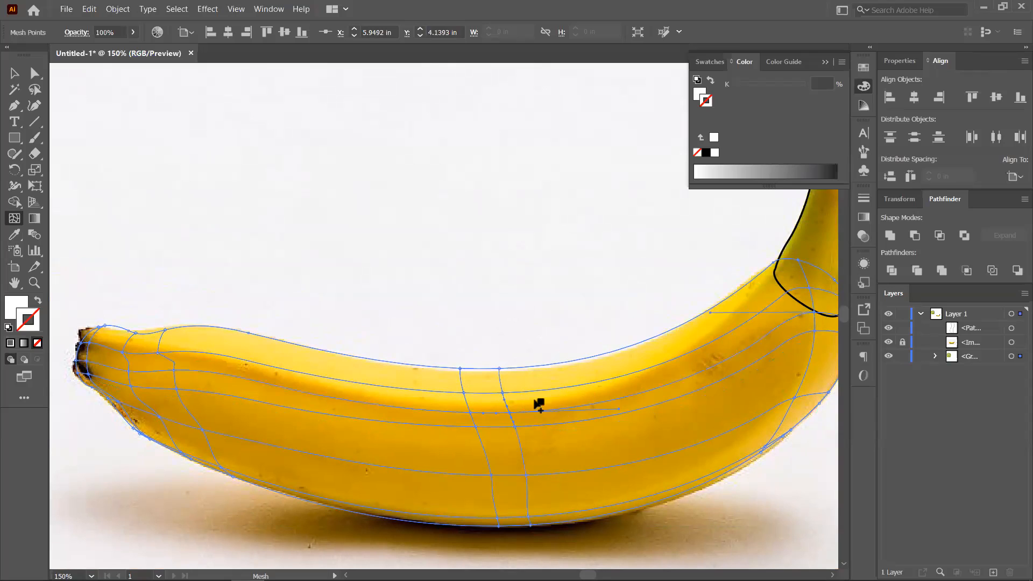
{"action": "left_click", "coordinate": [506, 401]}
{"action": "scroll", "coordinate": [509, 408], "scroll_direction": "up", "scroll_amount": 2}
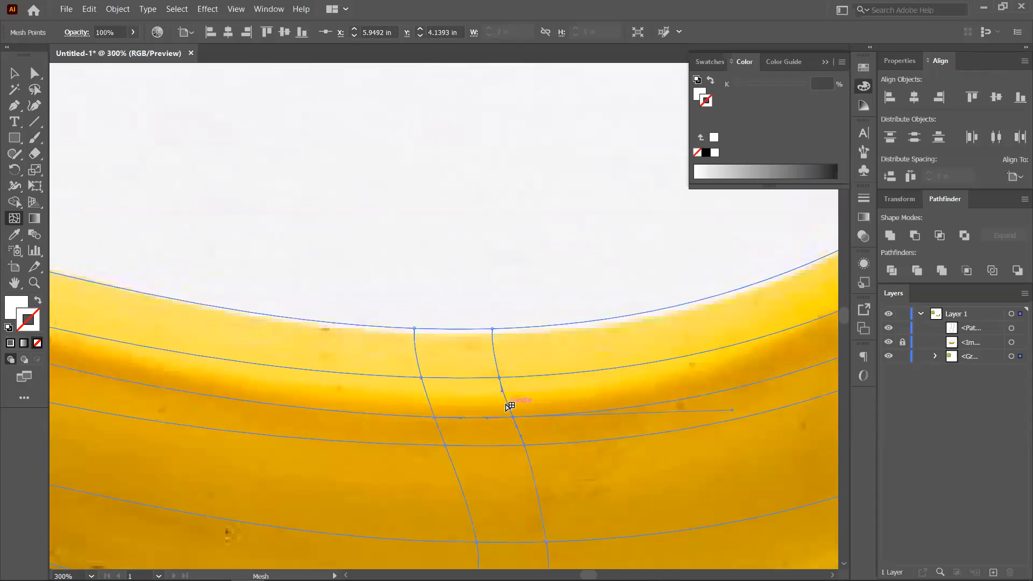
{"action": "left_click", "coordinate": [506, 399]}
{"action": "scroll", "coordinate": [534, 402], "scroll_direction": "down", "scroll_amount": 1}
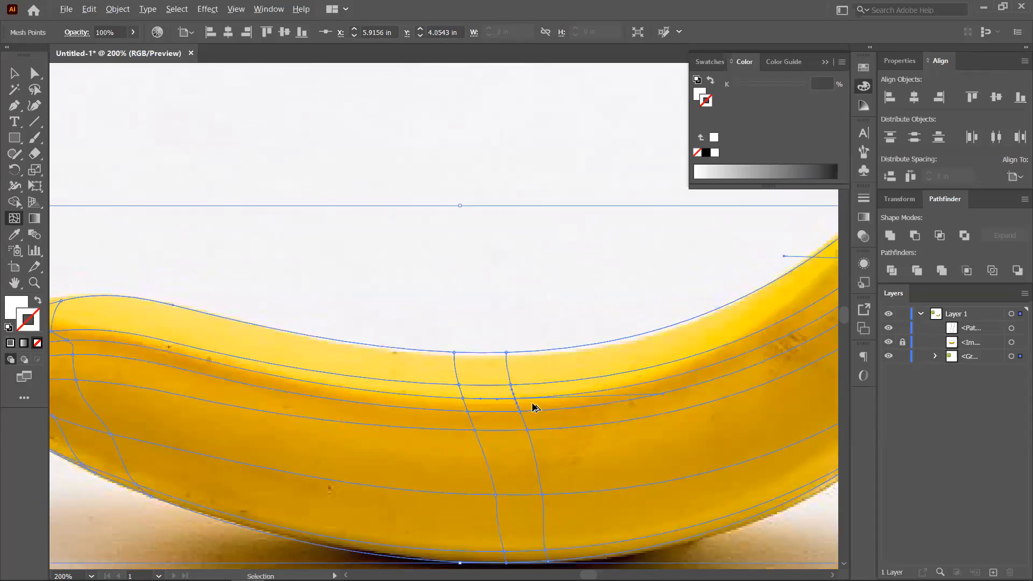
{"action": "key", "text": "ctrl+z"}
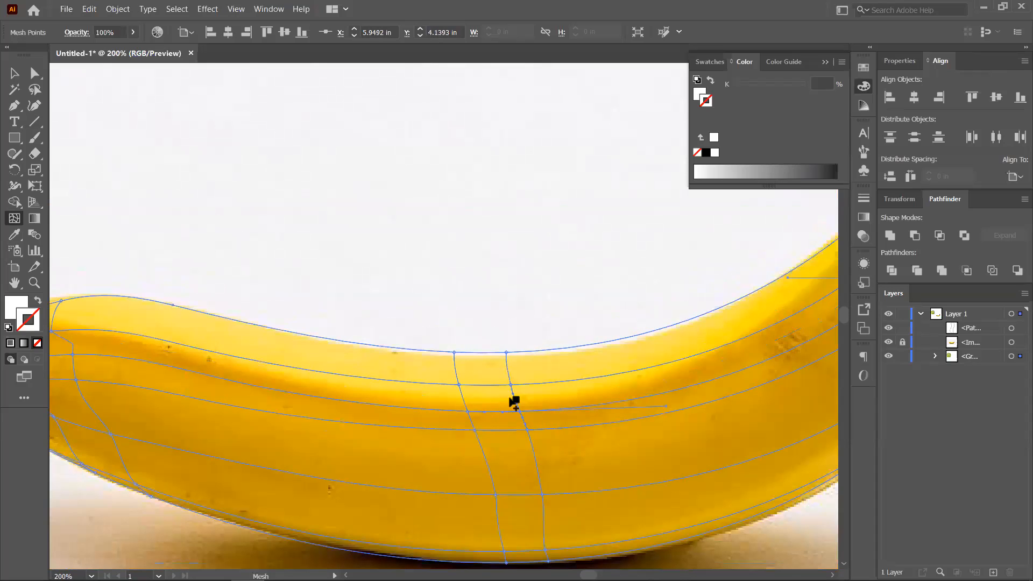
- Examine the banana body's mesh rows and columns against the photo's highlight and shading
{"action": "scroll", "coordinate": [375, 278], "scroll_direction": "down", "scroll_amount": 2}
{"action": "left_click_drag", "start_coordinate": [470, 320], "coordinate": [341, 351]}
{"action": "left_click_drag", "start_coordinate": [199, 278], "coordinate": [326, 219]}
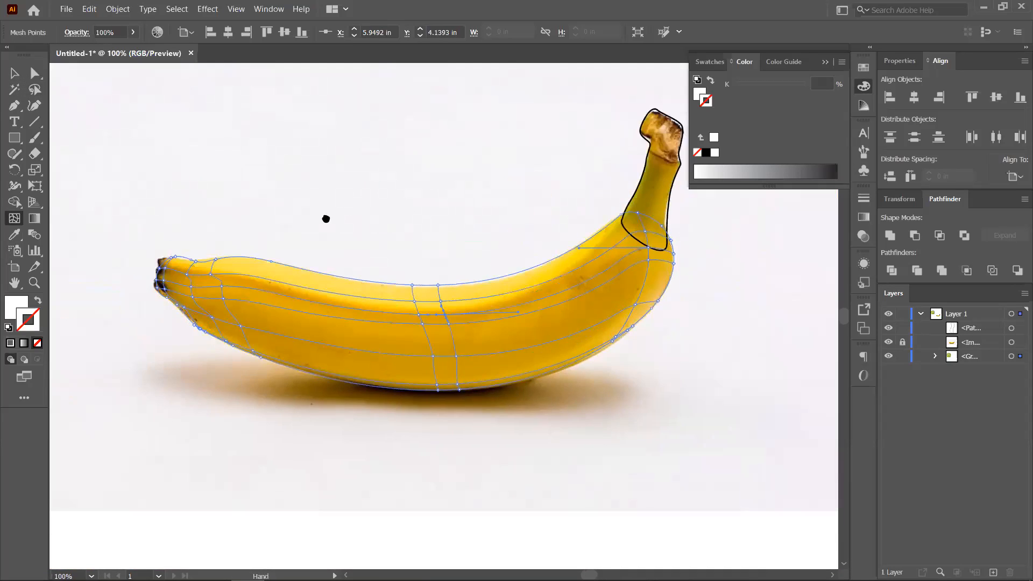
{"action": "scroll", "coordinate": [456, 321], "scroll_direction": "up", "scroll_amount": 2}
{"action": "left_click", "coordinate": [33, 73]}
{"action": "left_click", "coordinate": [420, 194]}
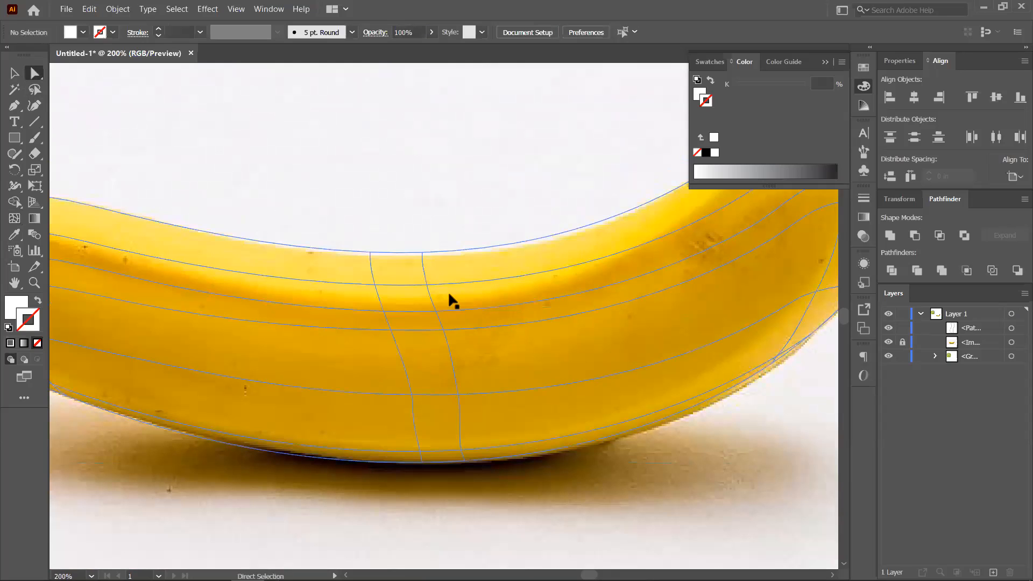
{"action": "left_click", "coordinate": [429, 288]}
{"action": "scroll", "coordinate": [425, 284], "scroll_direction": "down", "scroll_amount": 2}
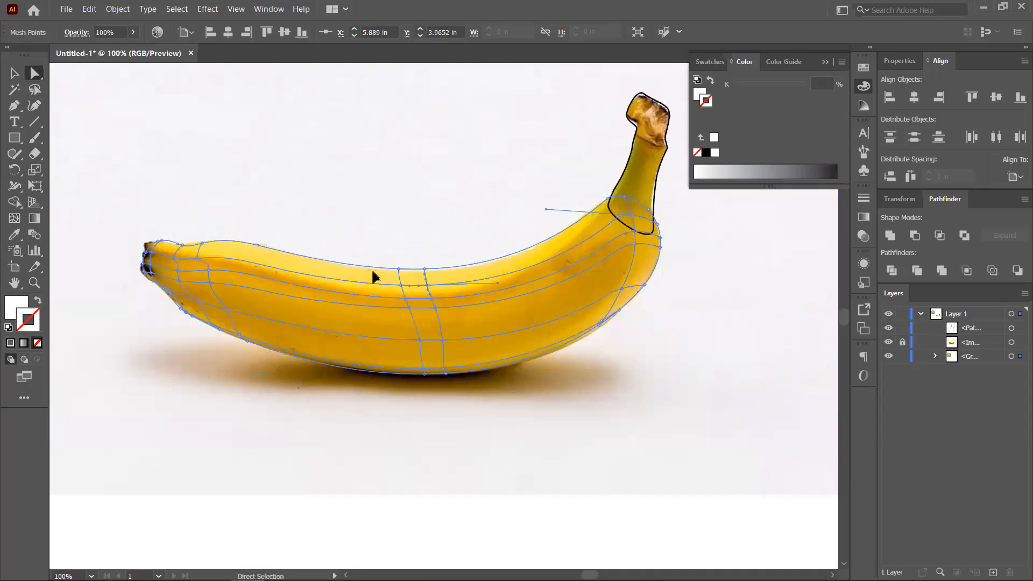
{"action": "left_click", "coordinate": [278, 238]}
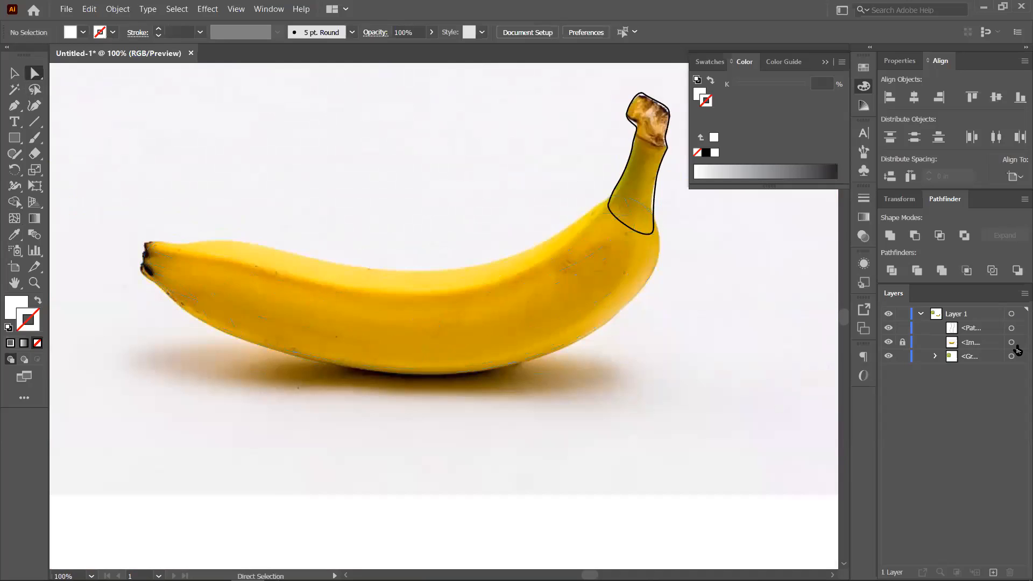
- Hide the photo to view the bare banana mesh, then unlock the photo and show it again
{"action": "left_click", "coordinate": [888, 342]}
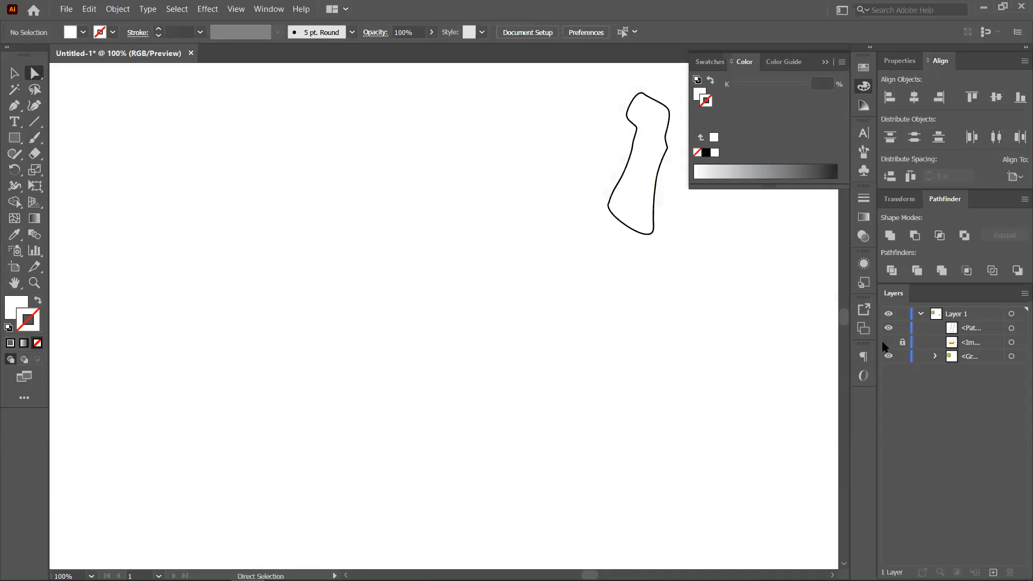
{"action": "left_click", "coordinate": [272, 293]}
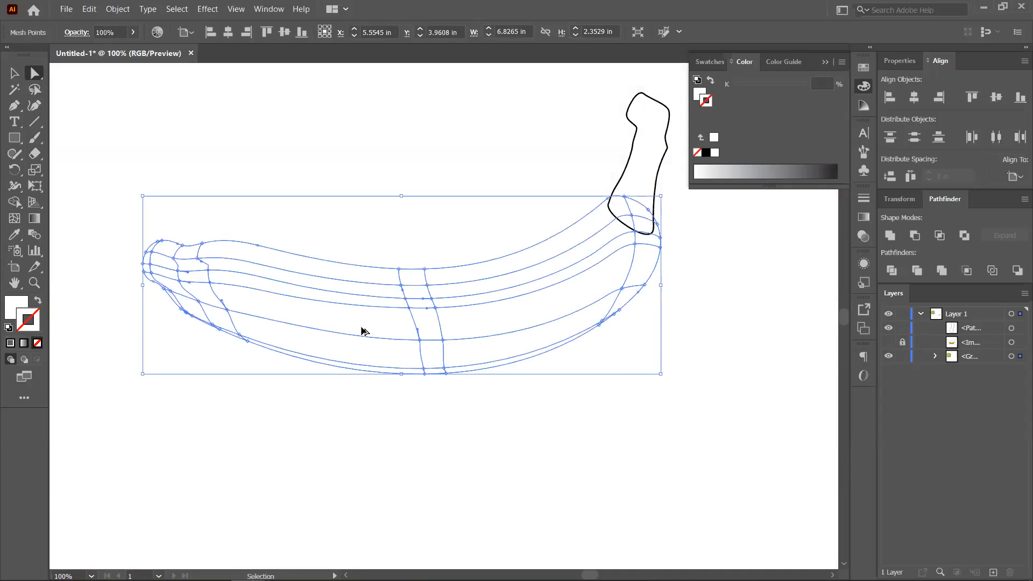
{"action": "scroll", "coordinate": [362, 329], "scroll_direction": "down", "scroll_amount": 2}
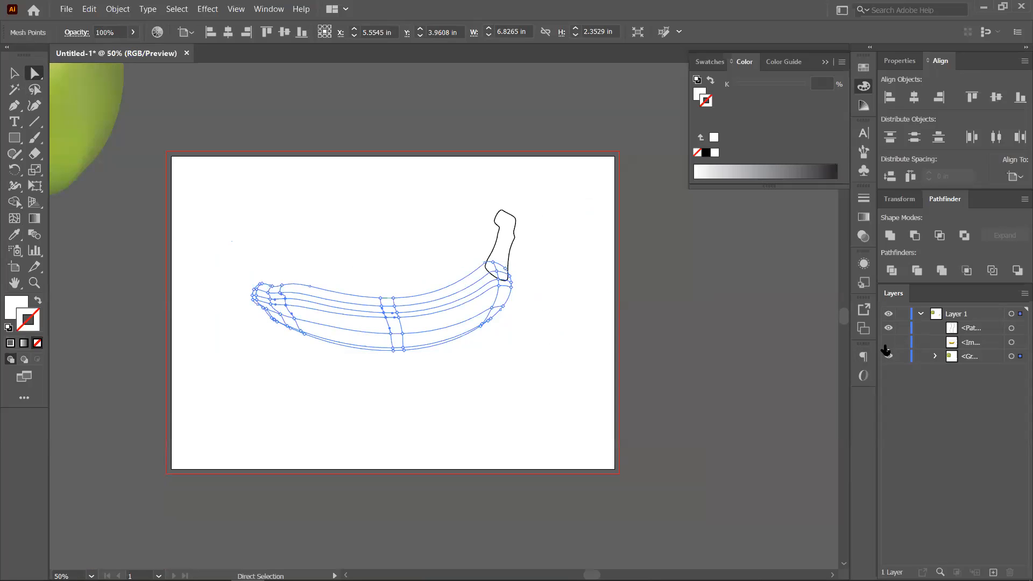
{"action": "left_click", "coordinate": [889, 342]}
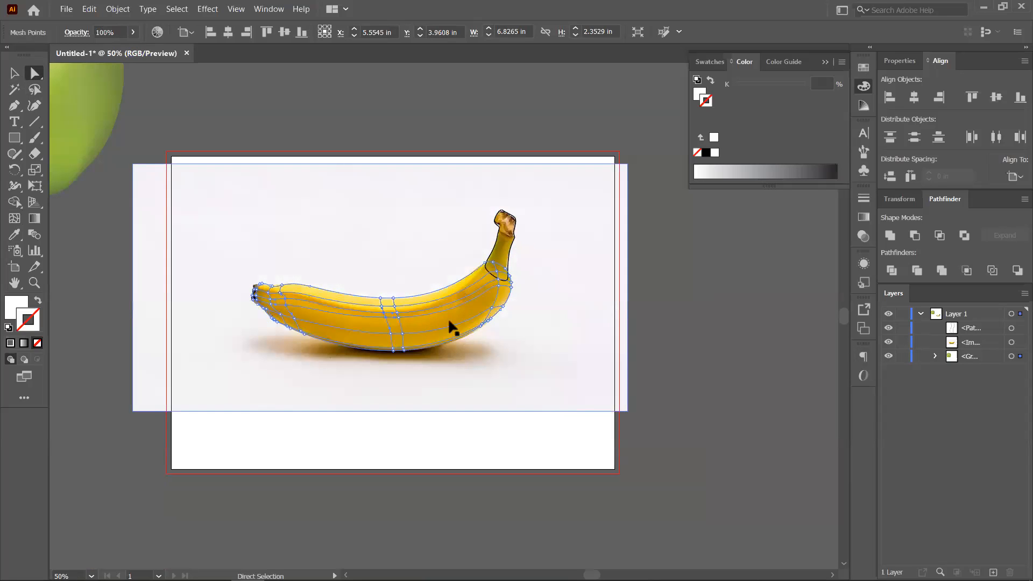
- Move the unlocked banana photo below the traced banana so the mesh and the reference are both uncovered
{"action": "left_click", "coordinate": [951, 345]}
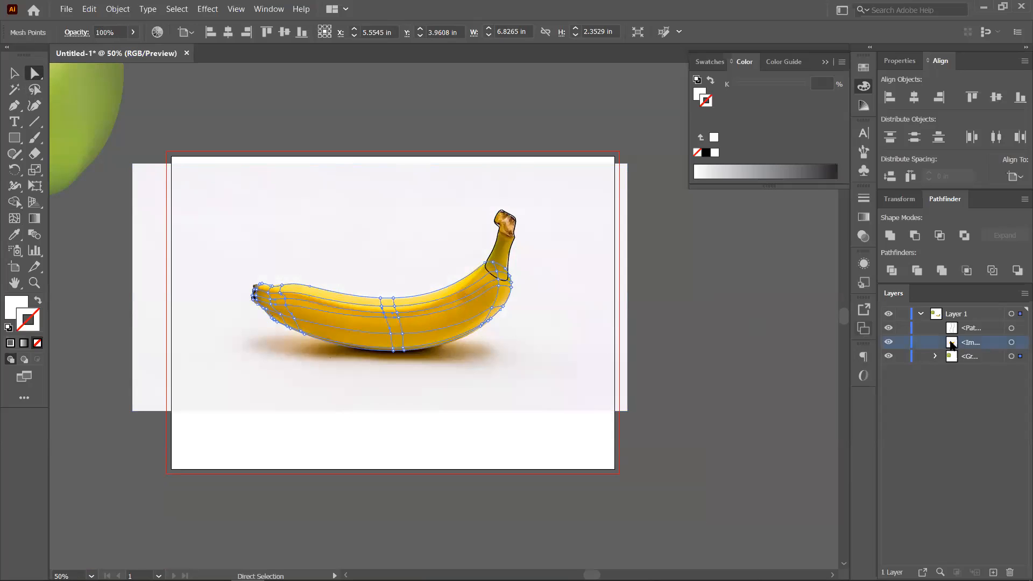
{"action": "left_click_drag", "start_coordinate": [503, 291], "coordinate": [519, 137]}
{"action": "scroll", "coordinate": [412, 236], "scroll_direction": "down", "scroll_amount": 2}
{"action": "left_click_drag", "start_coordinate": [412, 220], "coordinate": [422, 389]}
{"action": "scroll", "coordinate": [420, 371], "scroll_direction": "up", "scroll_amount": 3}
{"action": "scroll", "coordinate": [376, 215], "scroll_direction": "up", "scroll_amount": 2}
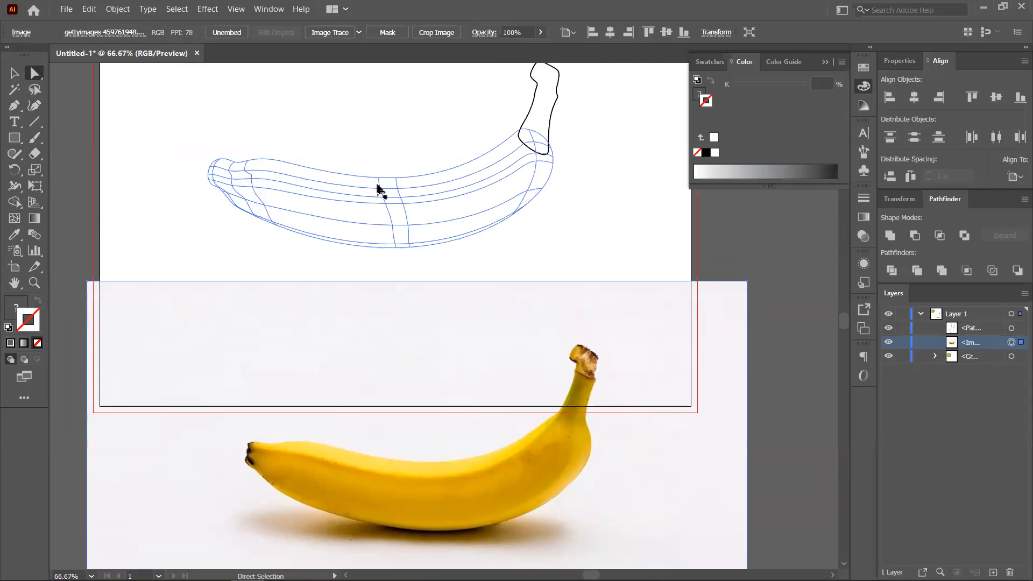
- Select the whole banana body mesh and try sampled photo yellows as its base fill, ending with DBA501
{"action": "left_click", "coordinate": [379, 188]}
{"action": "scroll", "coordinate": [432, 275], "scroll_direction": "up", "scroll_amount": 1}
{"action": "scroll", "coordinate": [457, 326], "scroll_direction": "down", "scroll_amount": 1}
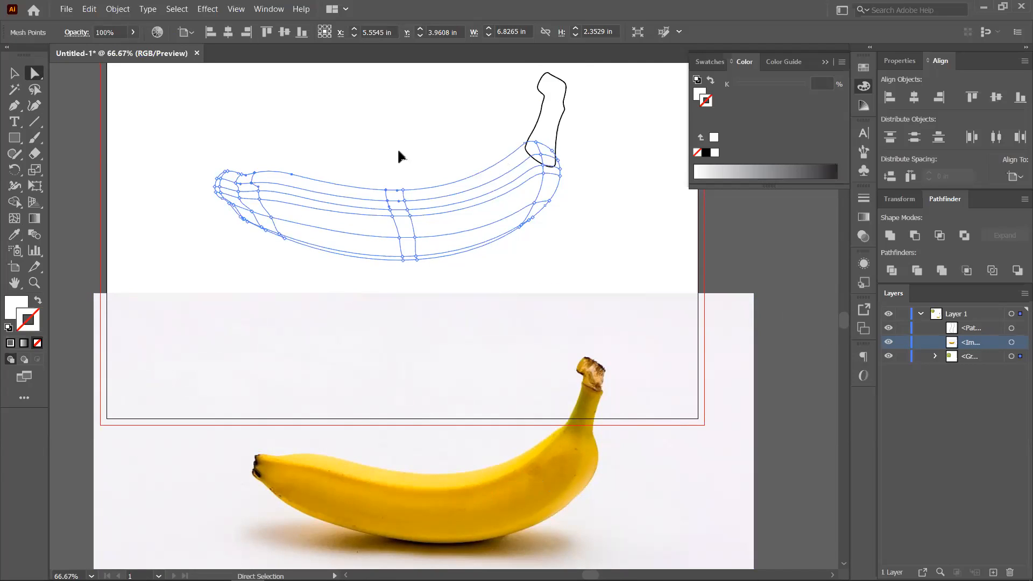
{"action": "key", "text": "v"}
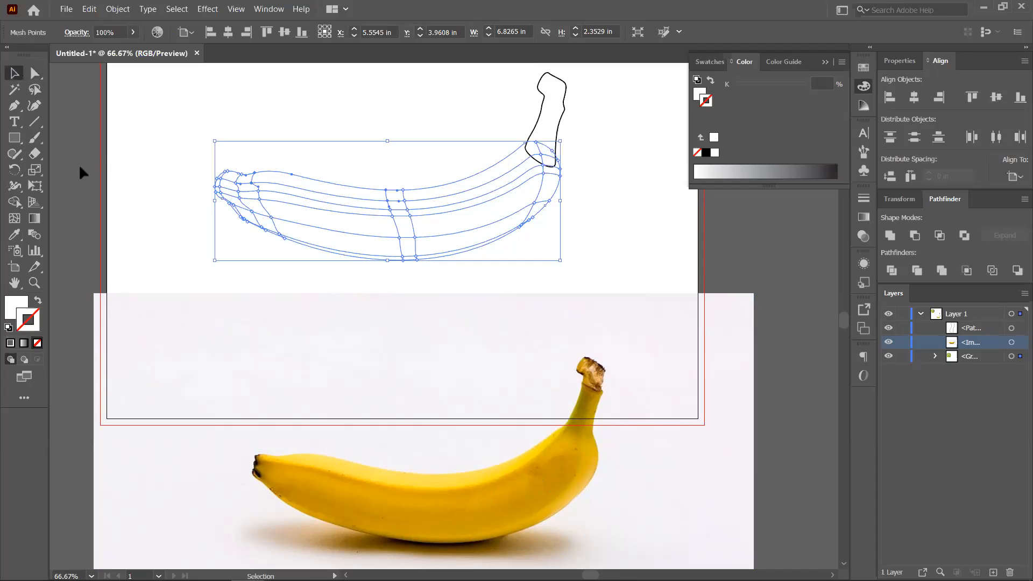
{"action": "left_click", "coordinate": [81, 173]}
{"action": "left_click", "coordinate": [215, 248]}
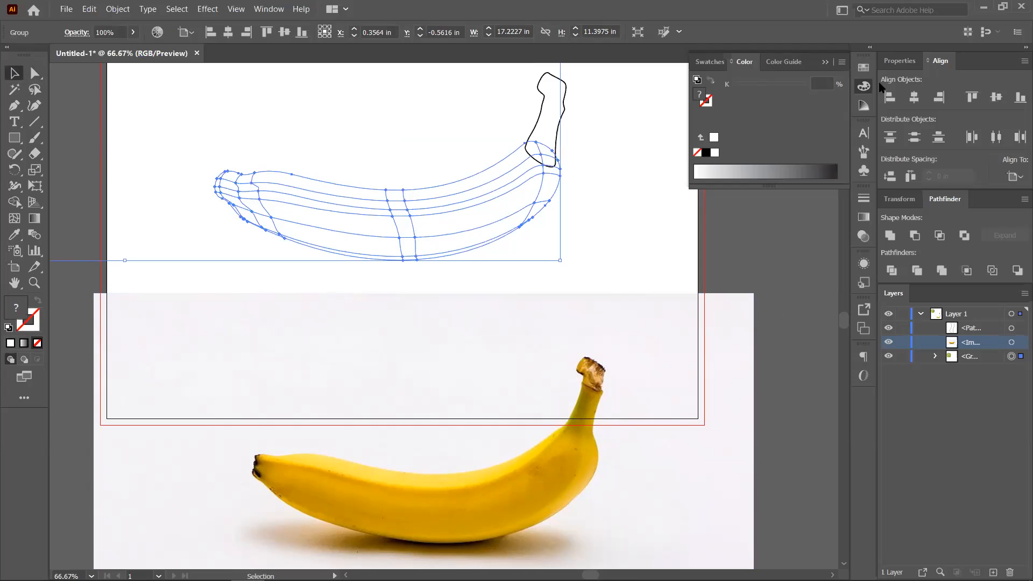
{"action": "left_click", "coordinate": [14, 235]}
{"action": "left_click", "coordinate": [416, 507]}
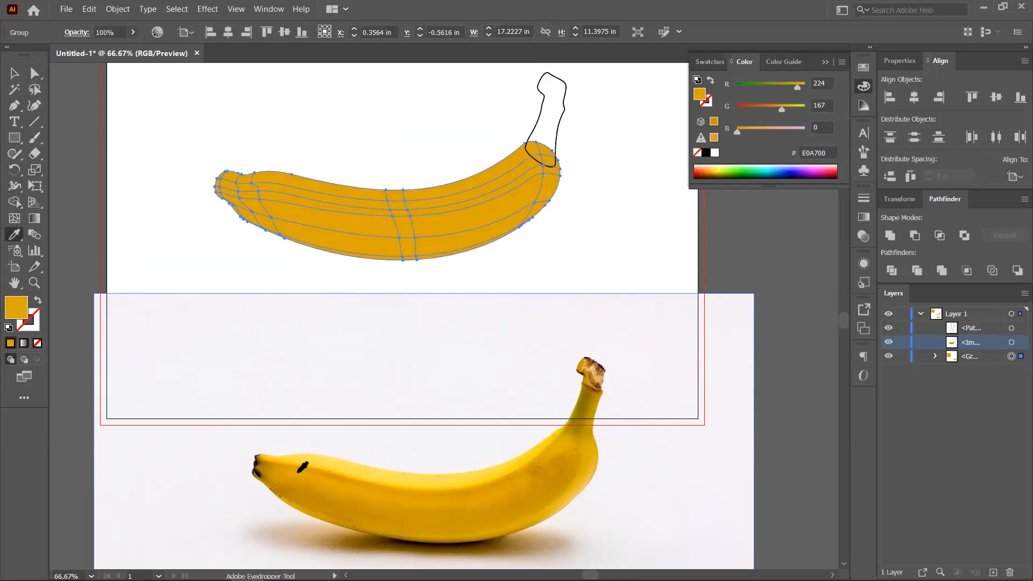
{"action": "left_click", "coordinate": [371, 494]}
{"action": "left_click", "coordinate": [404, 479]}
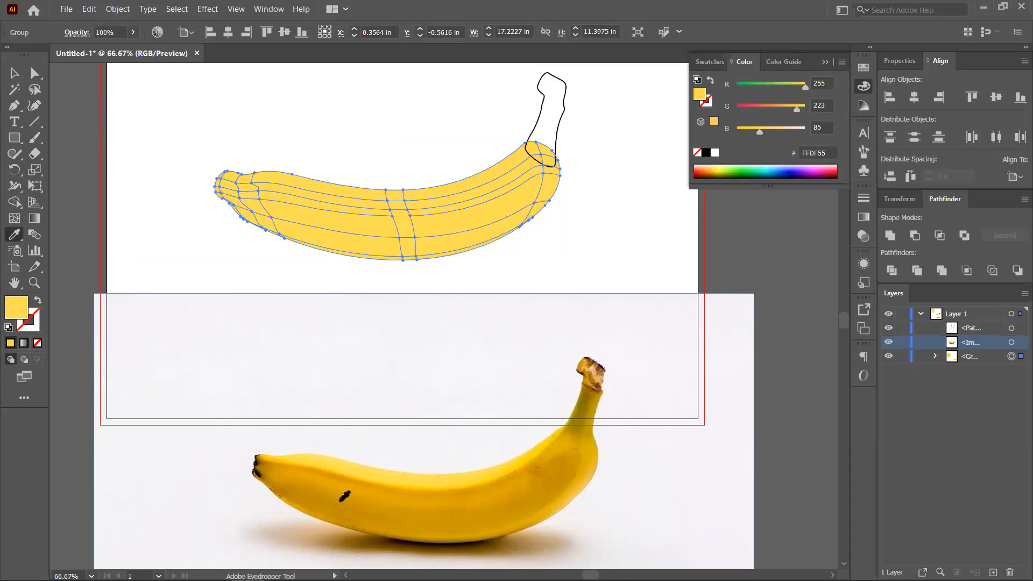
{"action": "left_click", "coordinate": [340, 501]}
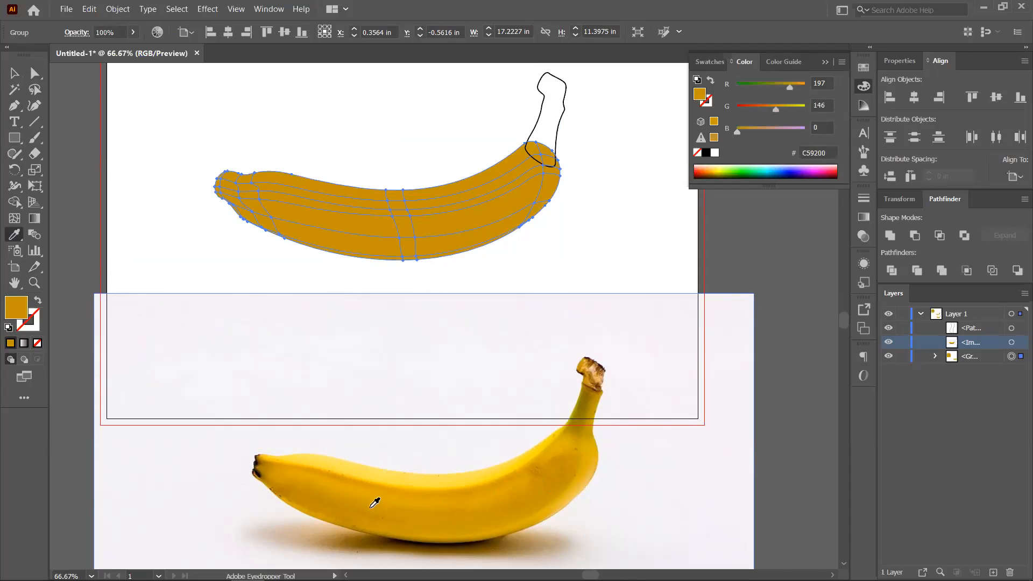
{"action": "left_click", "coordinate": [433, 505]}
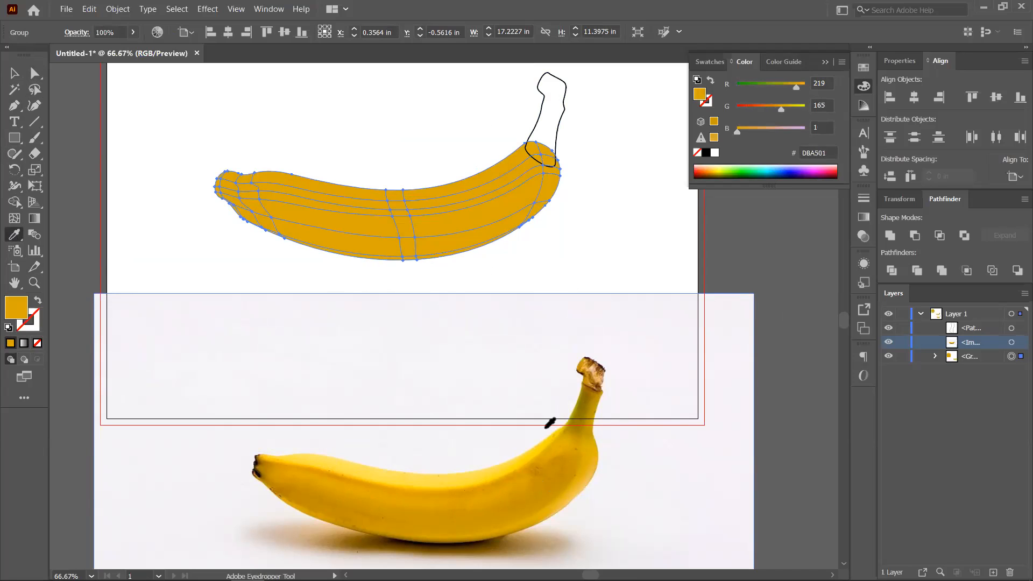
- Adjust the body mesh's base fill to the yellow E0C210
{"action": "double_click", "coordinate": [22, 307]}
{"action": "left_click", "coordinate": [742, 269]}
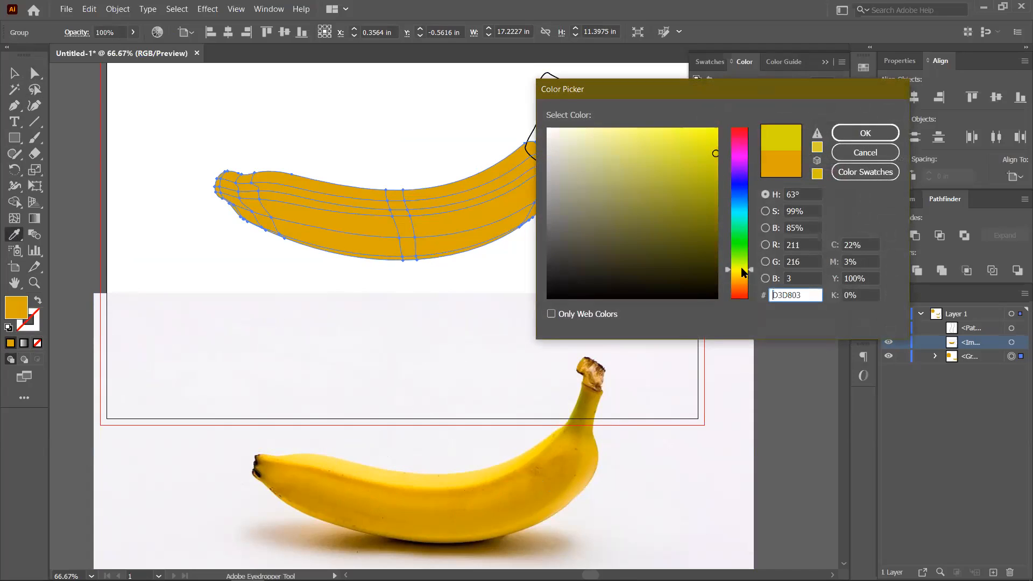
{"action": "left_click_drag", "start_coordinate": [737, 277], "coordinate": [740, 275]}
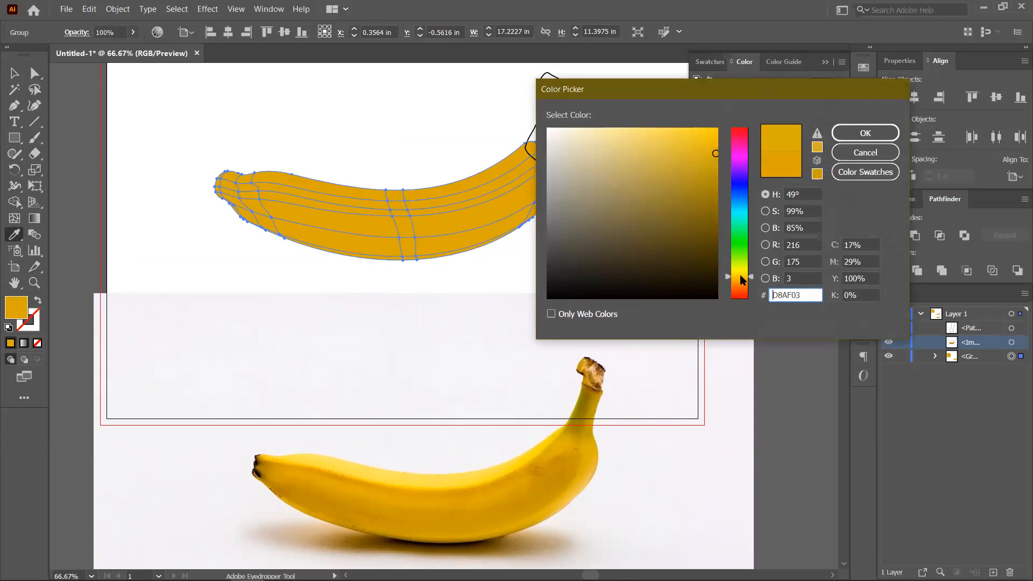
{"action": "left_click", "coordinate": [707, 153]}
{"action": "left_click", "coordinate": [711, 147]}
{"action": "left_click", "coordinate": [865, 133]}
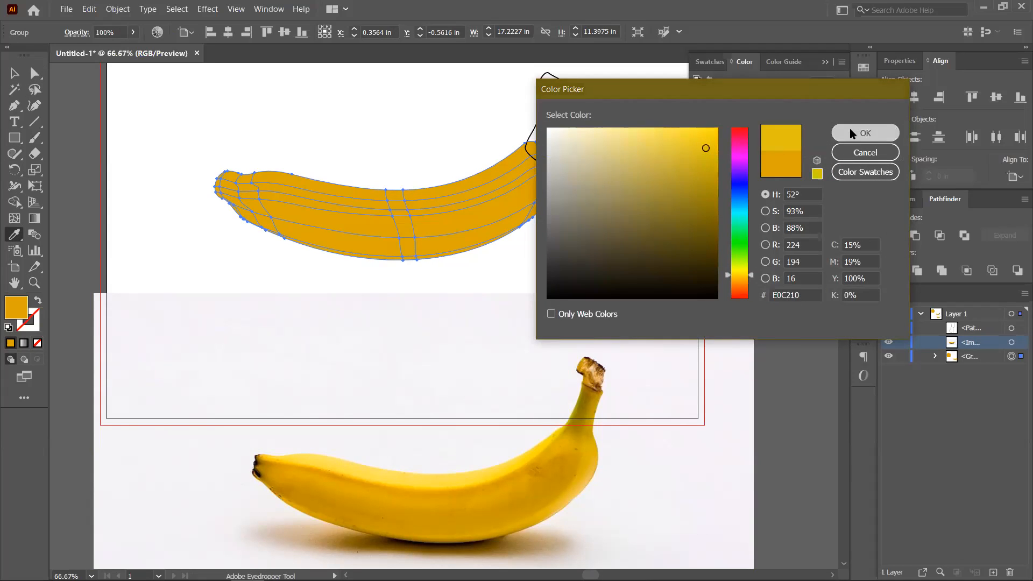
- Select mesh points on the row along the highlight's lower edge and colour them with orange DA9E01 sampled from the photo
{"action": "left_click", "coordinate": [15, 79]}
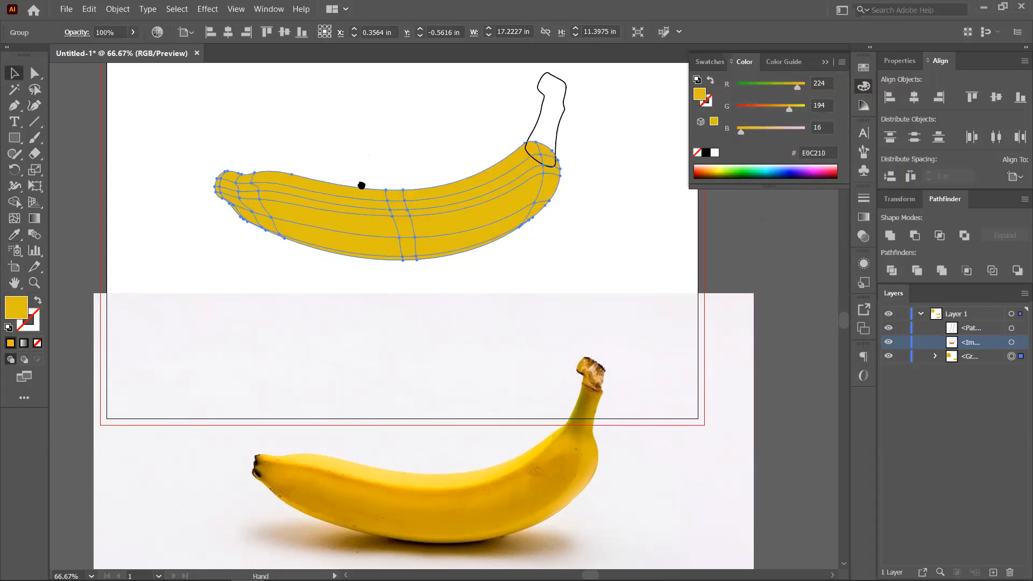
{"action": "scroll", "coordinate": [480, 282], "scroll_direction": "up", "scroll_amount": 1}
{"action": "left_click", "coordinate": [35, 73]}
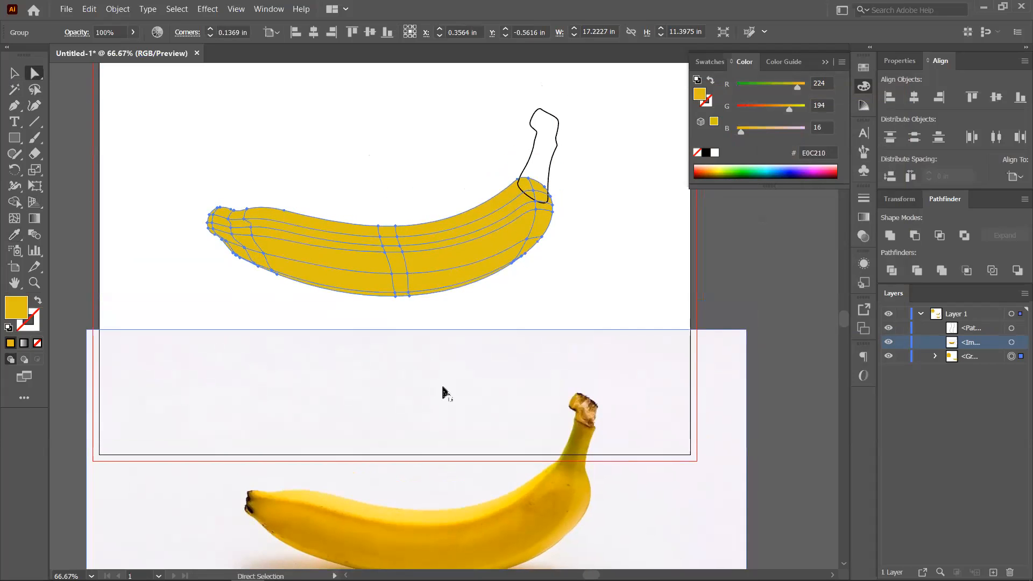
{"action": "left_click", "coordinate": [381, 245]}
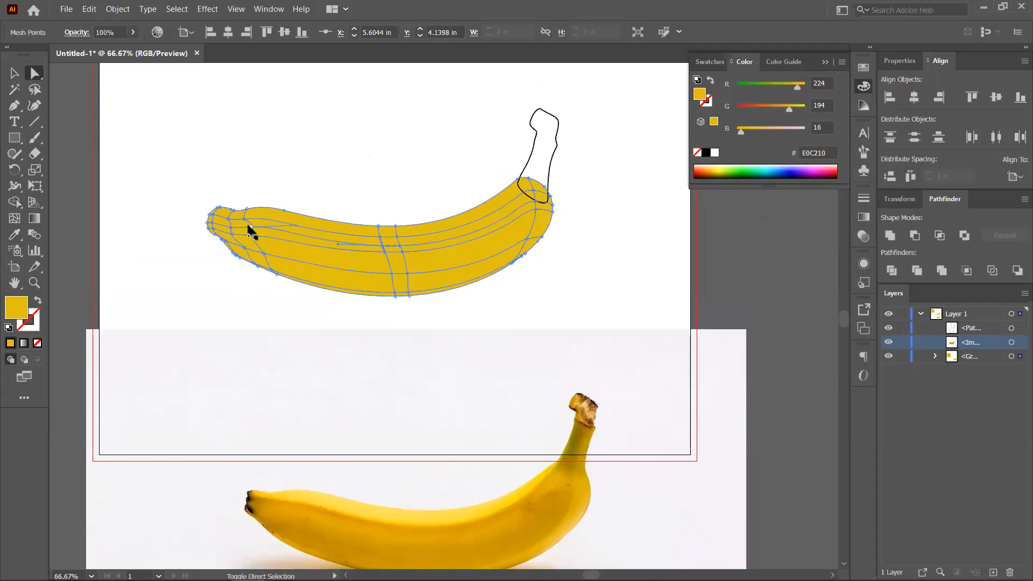
{"action": "left_click", "coordinate": [231, 229], "text": "shift"}
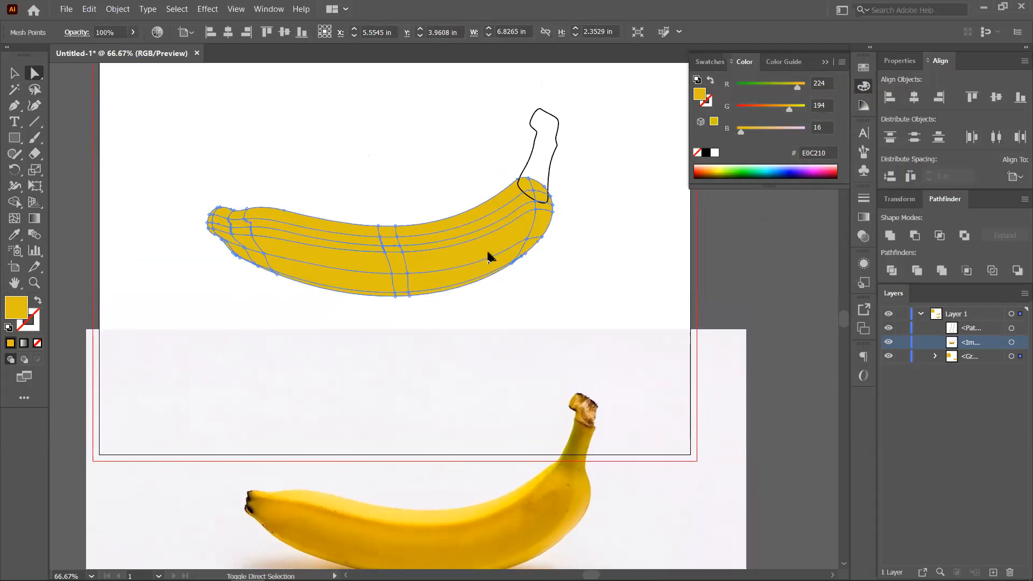
{"action": "left_click", "coordinate": [536, 205], "text": "shift"}
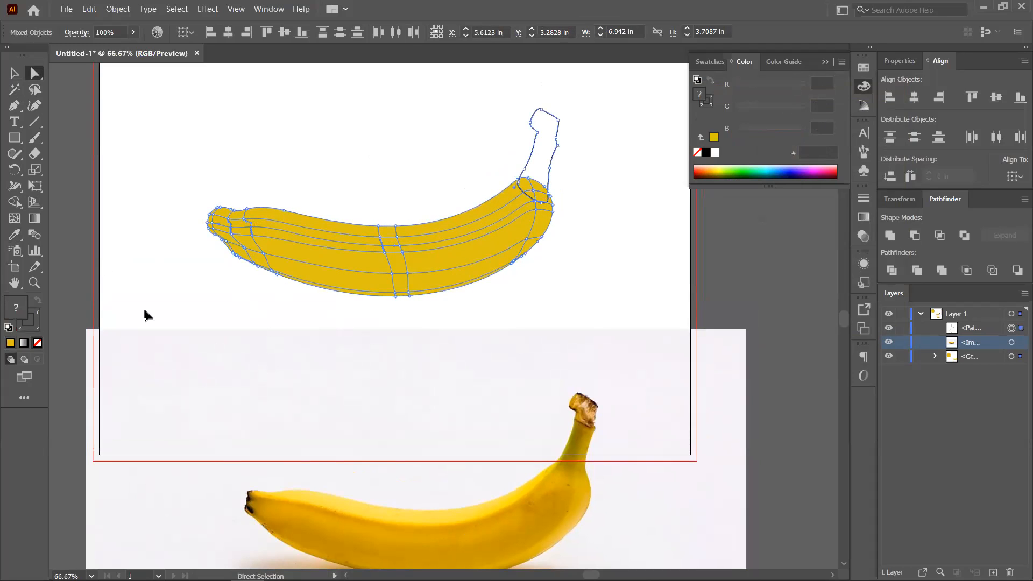
{"action": "left_click", "coordinate": [14, 234]}
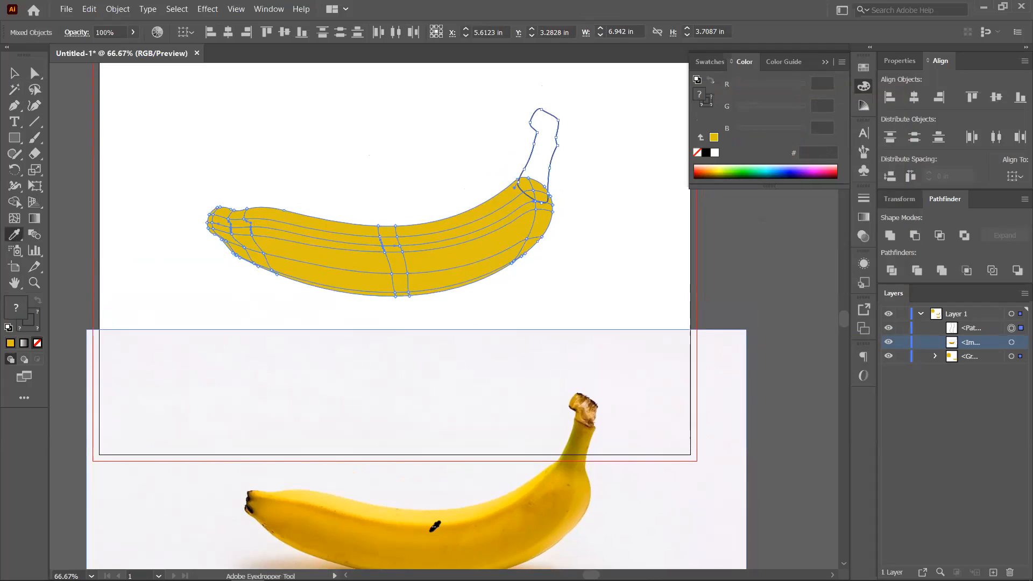
{"action": "left_click", "coordinate": [430, 529]}
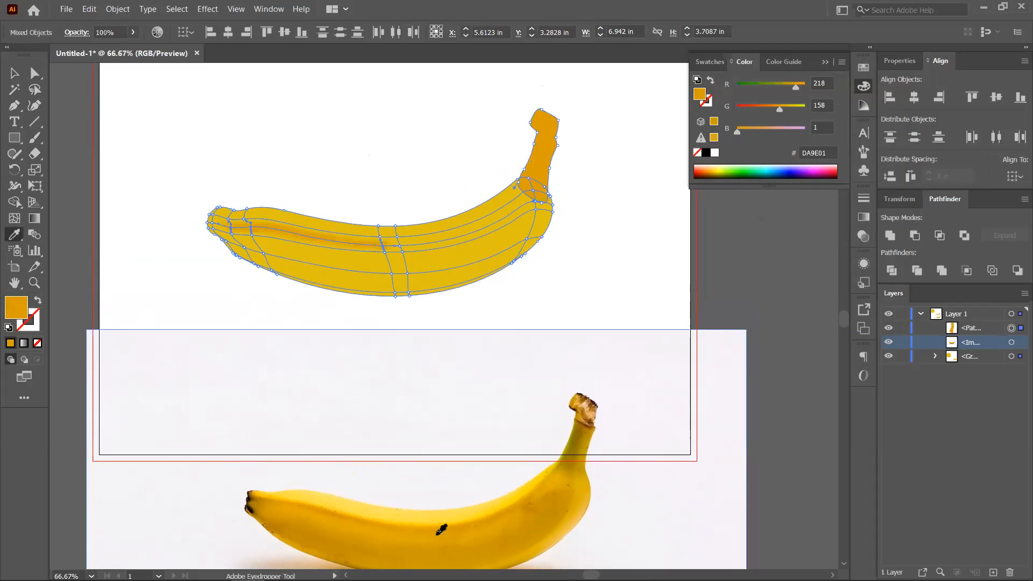
- Extend the orange shading row past the second central column, then apply sampled D69E01 at the stem base
{"action": "key", "text": "a"}
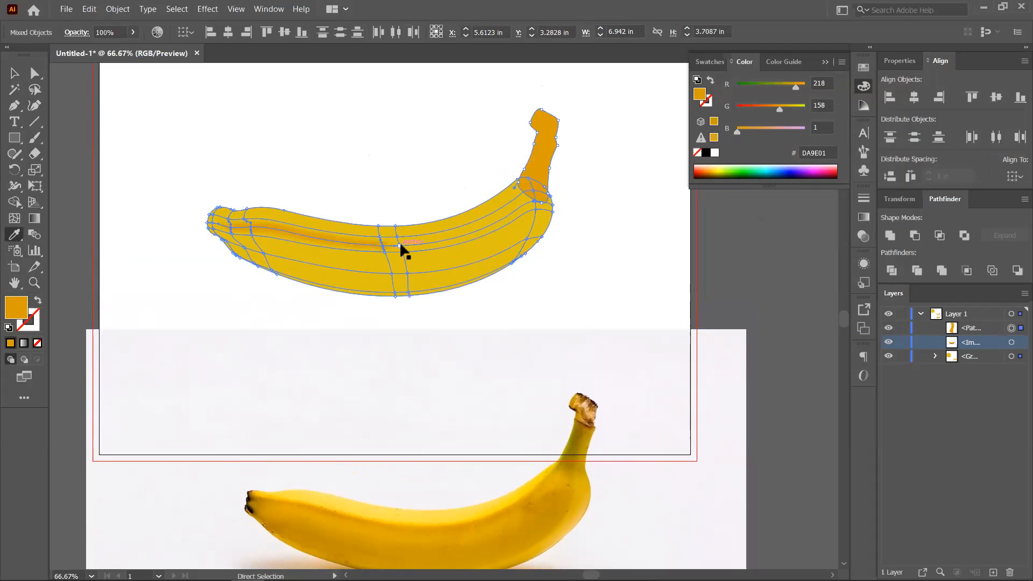
{"action": "left_click", "coordinate": [398, 241]}
{"action": "key", "text": "i"}
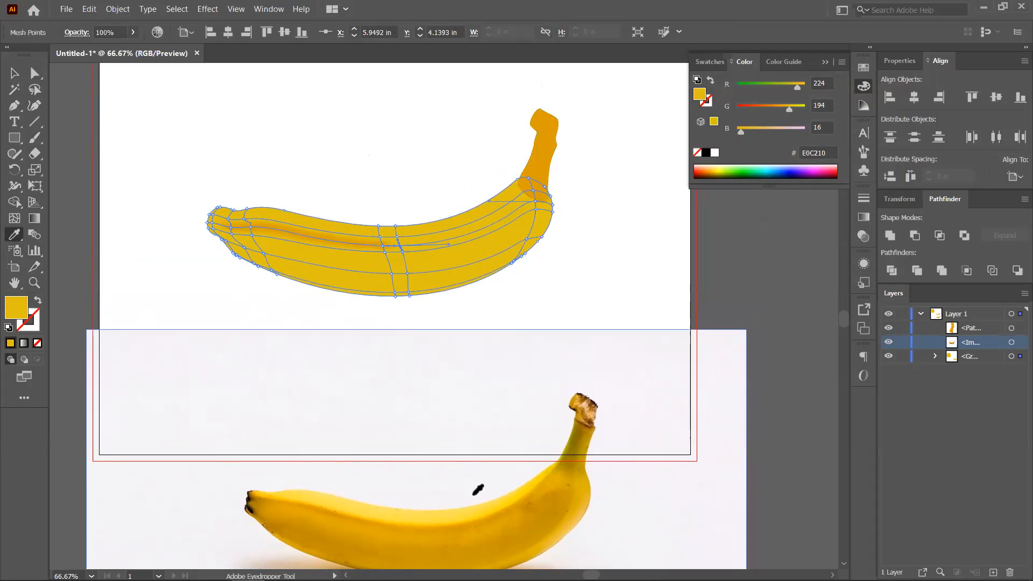
{"action": "left_click", "coordinate": [479, 523]}
{"action": "left_click", "coordinate": [534, 205], "text": "ctrl"}
{"action": "left_click", "coordinate": [509, 510]}
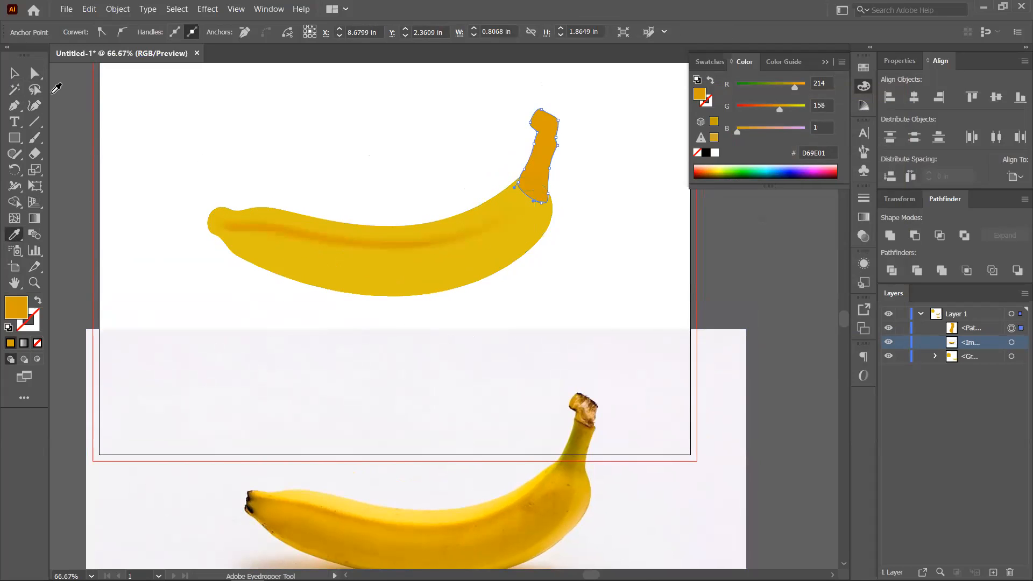
- Lasso the mesh points along the body's upper edge and colour them with highlight yellow F9E85D sampled from the photo
{"action": "left_click", "coordinate": [35, 90]}
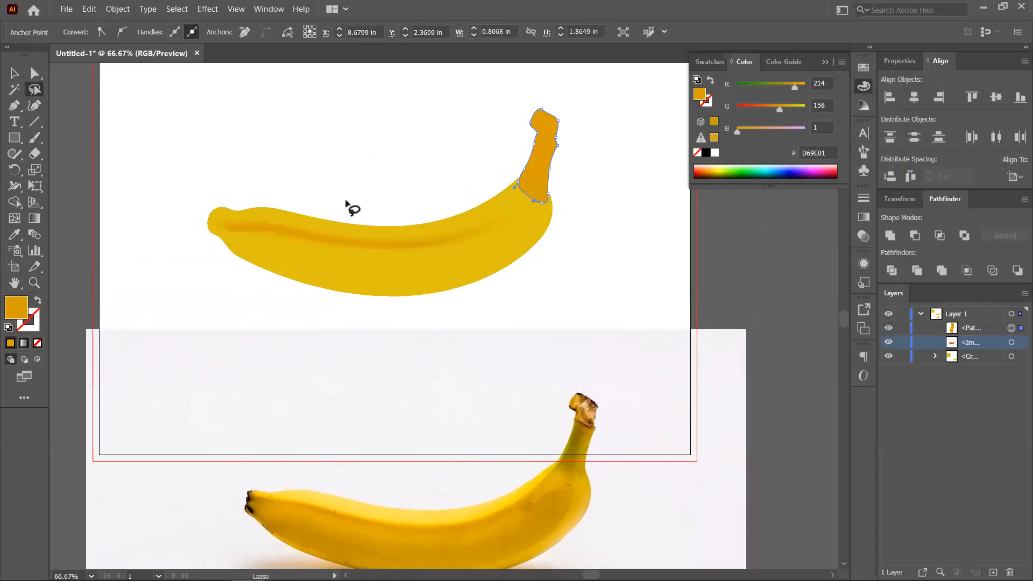
{"action": "left_click", "coordinate": [239, 198]}
{"action": "left_click", "coordinate": [282, 218], "text": "ctrl"}
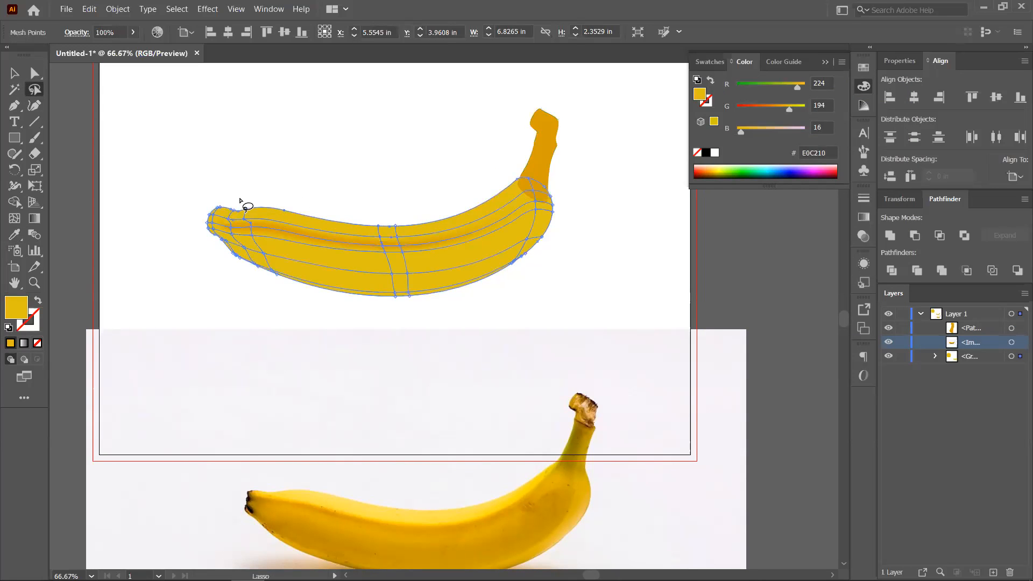
{"action": "mouse_move", "coordinate": [229, 198]}
{"action": "left_mouse_down"}
{"action": "mouse_move", "coordinate": [235, 220]}
{"action": "mouse_move", "coordinate": [424, 231]}
{"action": "mouse_move", "coordinate": [494, 211]}
{"action": "mouse_move", "coordinate": [527, 173]}
{"action": "mouse_move", "coordinate": [457, 198]}
{"action": "mouse_move", "coordinate": [322, 212]}
{"action": "mouse_move", "coordinate": [235, 207]}
{"action": "left_mouse_up"}
{"action": "left_click", "coordinate": [14, 234]}
{"action": "left_click", "coordinate": [429, 513]}
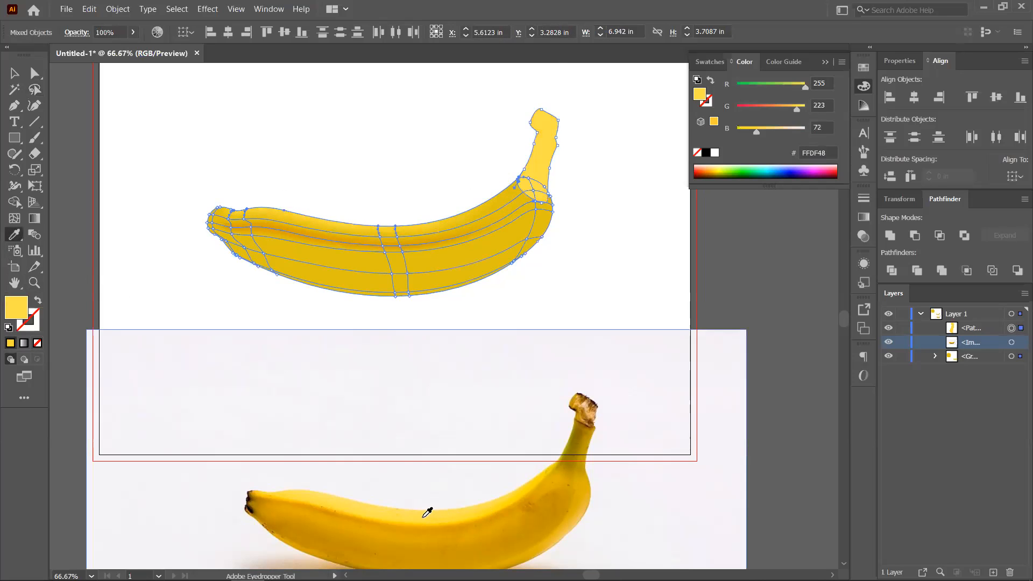
{"action": "left_click", "coordinate": [379, 509]}
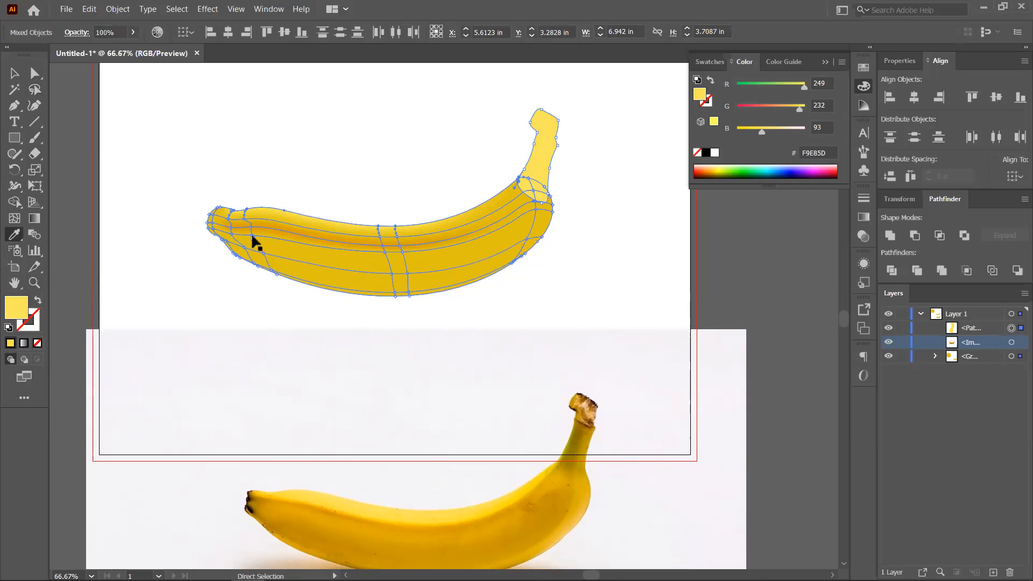
- Pick mesh points on the row beneath the orange shading up to the stem base and apply D8A203 sampled from the photo
{"action": "left_click", "coordinate": [378, 251], "text": "ctrl"}
{"action": "left_click", "coordinate": [383, 251], "text": "ctrl"}
{"action": "left_click", "coordinate": [402, 251], "text": "ctrl"}
{"action": "left_click", "coordinate": [534, 203], "text": "ctrl"}
{"action": "left_click", "coordinate": [425, 539]}
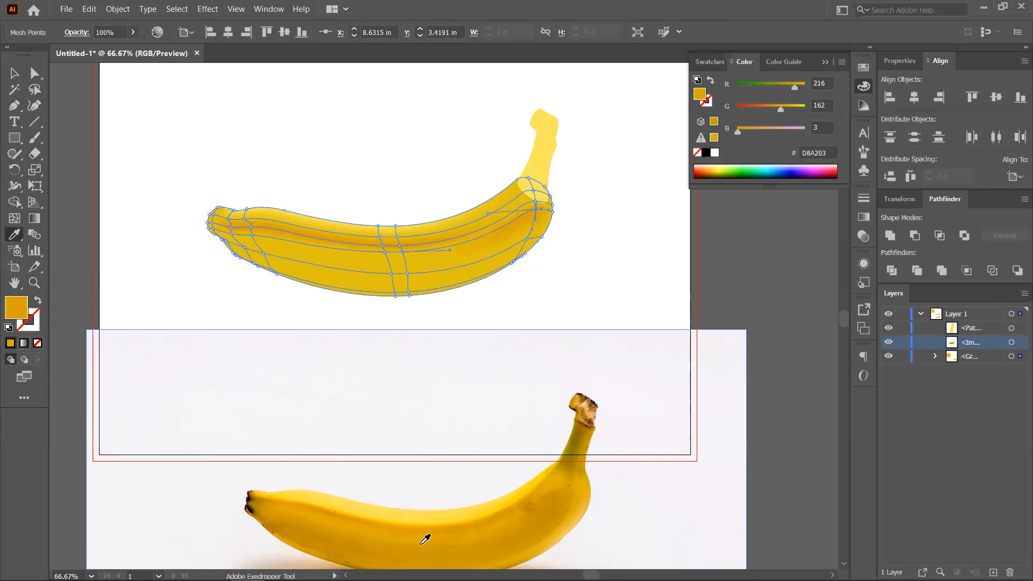
- Apply sampled DEA902 to the stem-base mesh point, then colour the central and tip-side points of the row beneath the orange shading with sampled D7A100
{"action": "left_click", "coordinate": [366, 537]}
{"action": "left_click", "coordinate": [349, 529]}
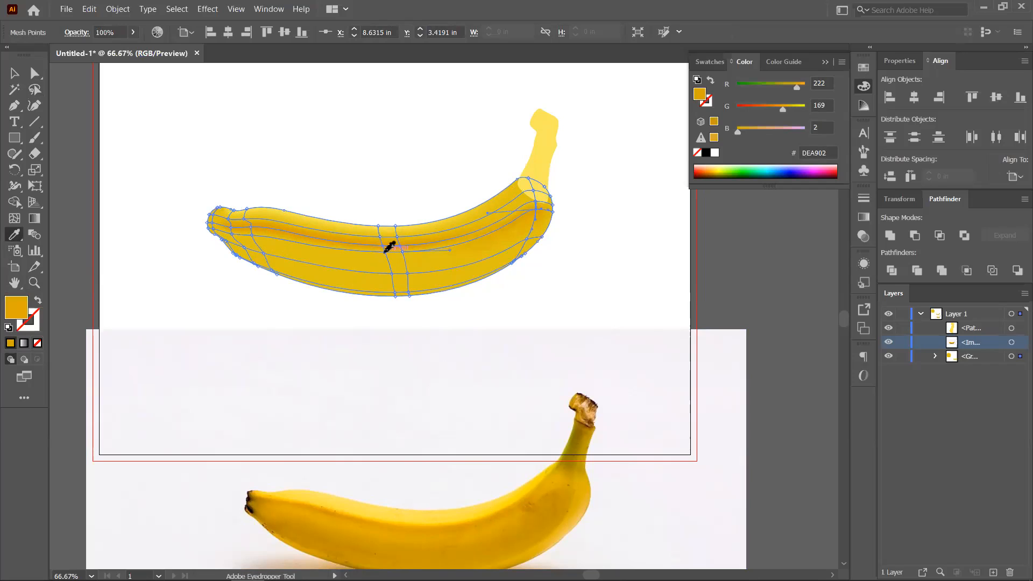
{"action": "left_click", "coordinate": [35, 75]}
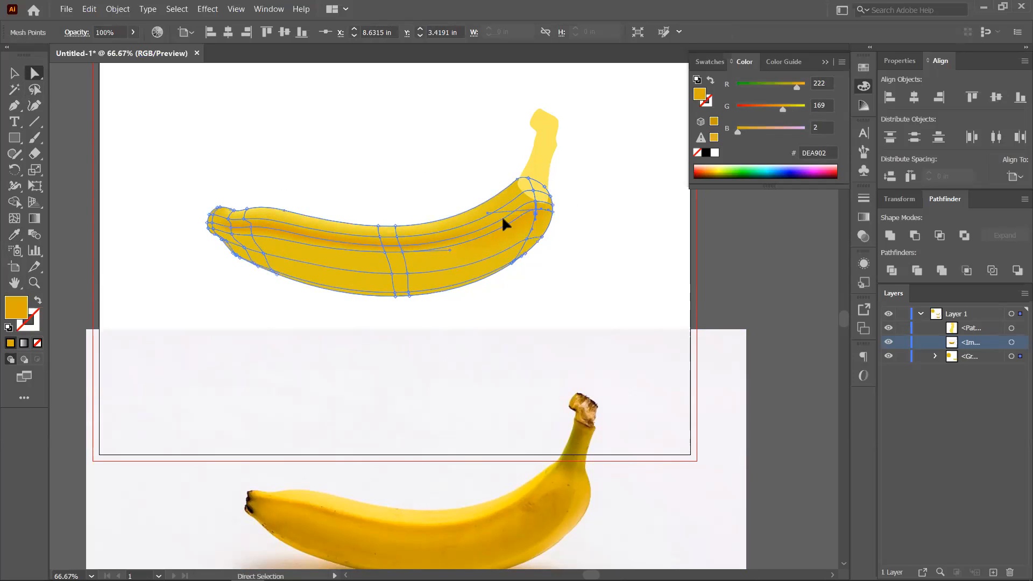
{"action": "left_click", "coordinate": [385, 251], "text": "ctrl"}
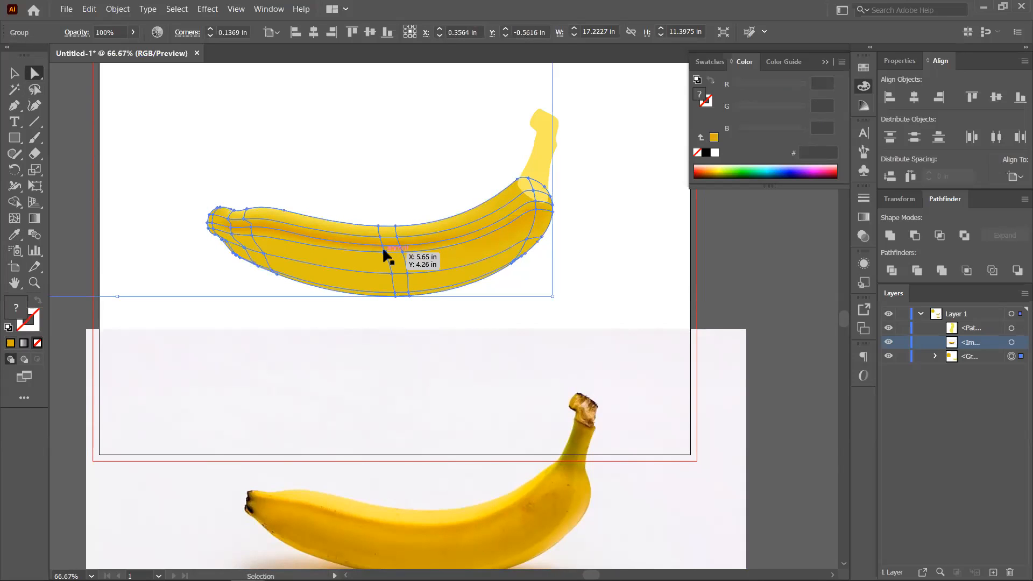
{"action": "left_click", "coordinate": [396, 251]}
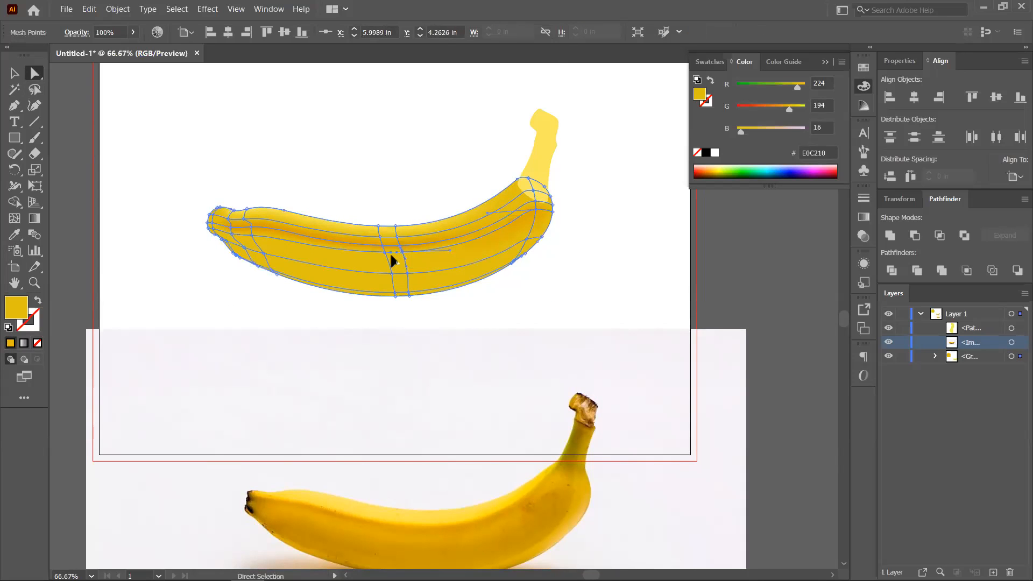
{"action": "left_click", "coordinate": [385, 252], "text": "shift"}
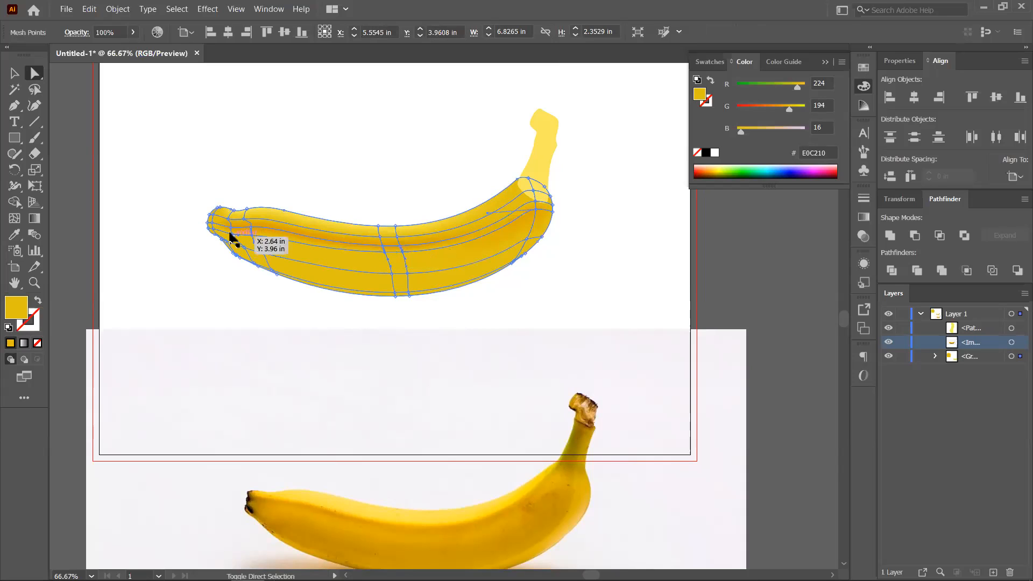
{"action": "left_click", "coordinate": [16, 247]}
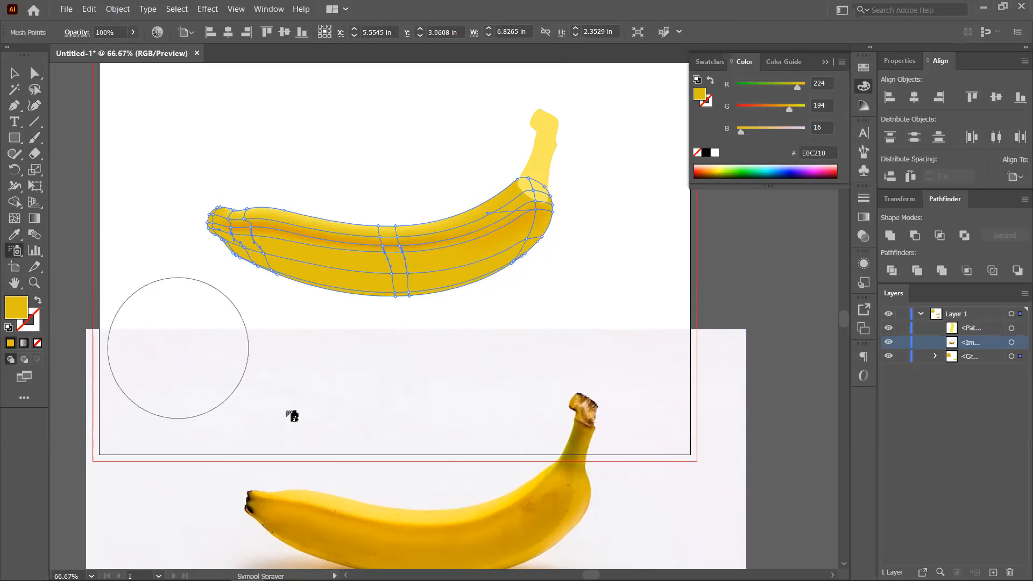
{"action": "left_click", "coordinate": [15, 235]}
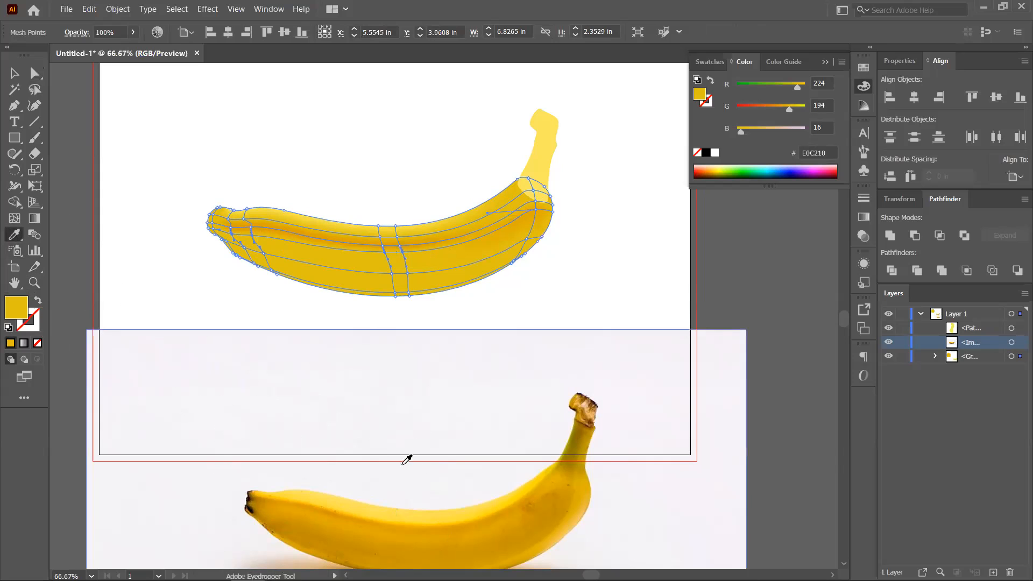
{"action": "left_click", "coordinate": [428, 538]}
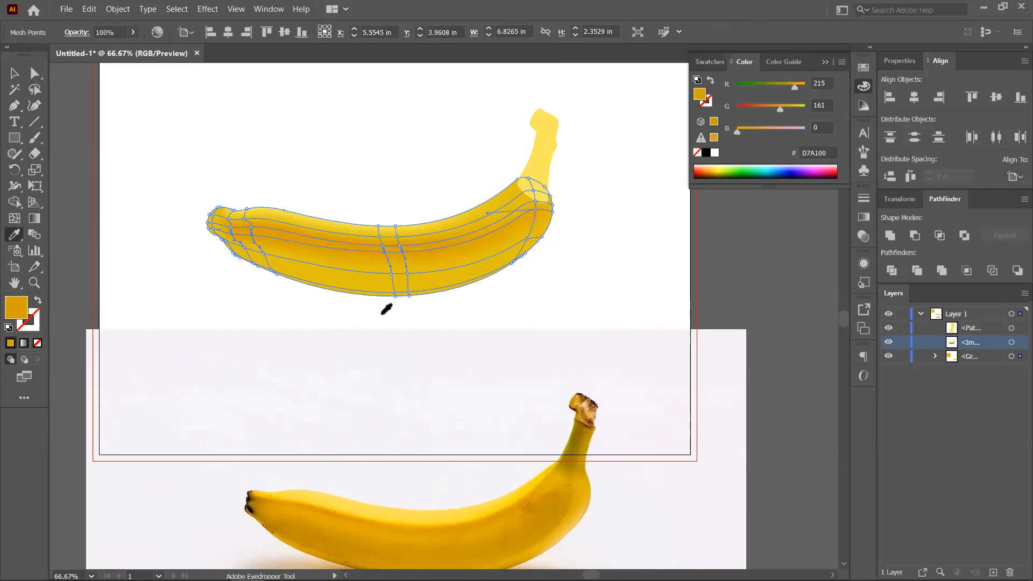
- Lasso the mesh points along the body's lower edge and colour them with dark yellow-brown B98F00 sampled from the photo's underside
{"action": "left_click_drag", "start_coordinate": [422, 327], "coordinate": [420, 284]}
{"action": "left_click", "coordinate": [384, 271], "text": "ctrl"}
{"action": "left_click", "coordinate": [384, 272], "text": "ctrl+alt"}
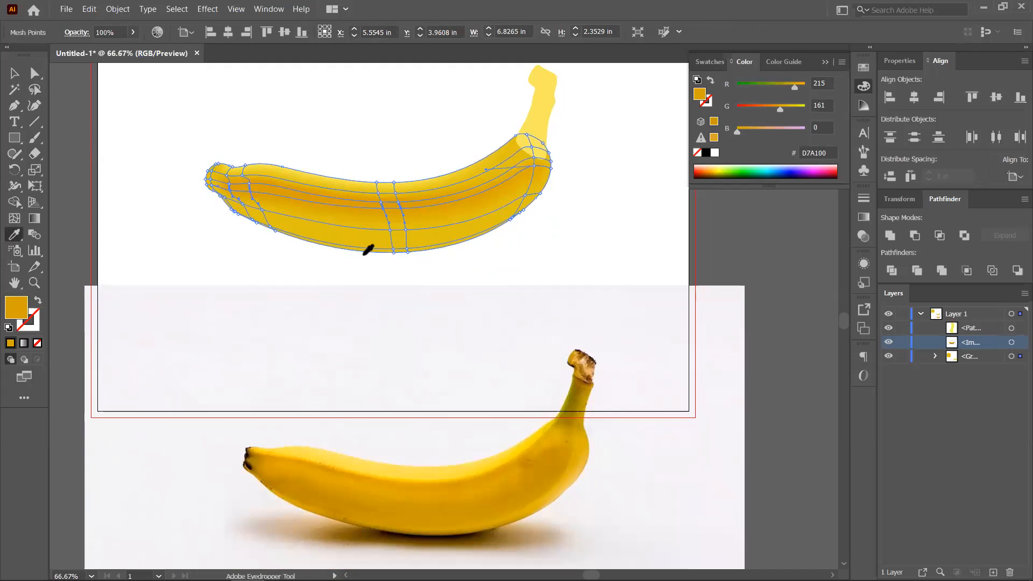
{"action": "left_click", "coordinate": [34, 89]}
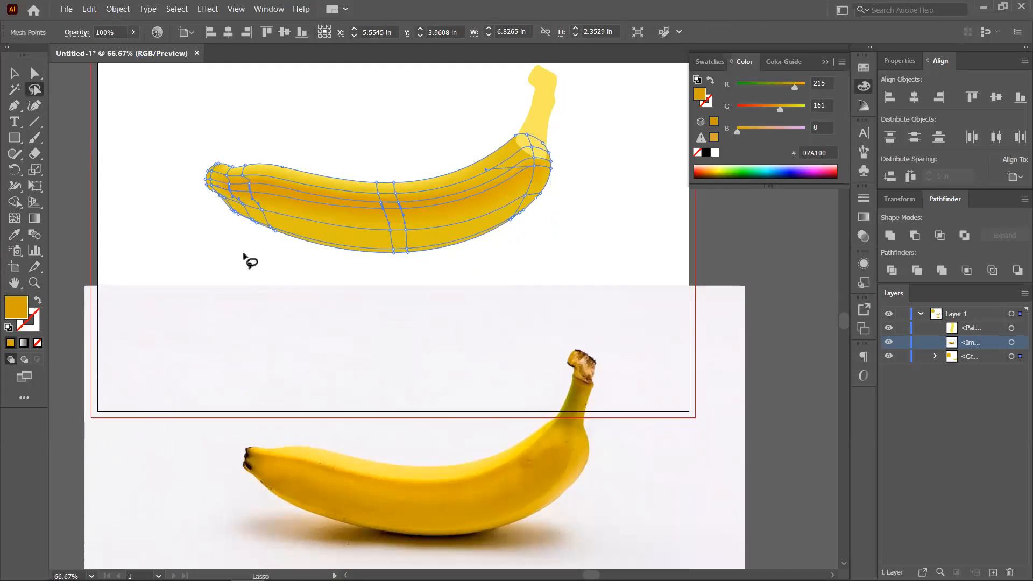
{"action": "mouse_move", "coordinate": [301, 250]}
{"action": "left_mouse_down"}
{"action": "mouse_move", "coordinate": [227, 208]}
{"action": "mouse_move", "coordinate": [283, 230]}
{"action": "mouse_move", "coordinate": [427, 242]}
{"action": "mouse_move", "coordinate": [519, 210]}
{"action": "mouse_move", "coordinate": [520, 223]}
{"action": "mouse_move", "coordinate": [476, 260]}
{"action": "mouse_move", "coordinate": [366, 275]}
{"action": "mouse_move", "coordinate": [309, 260]}
{"action": "left_mouse_up"}
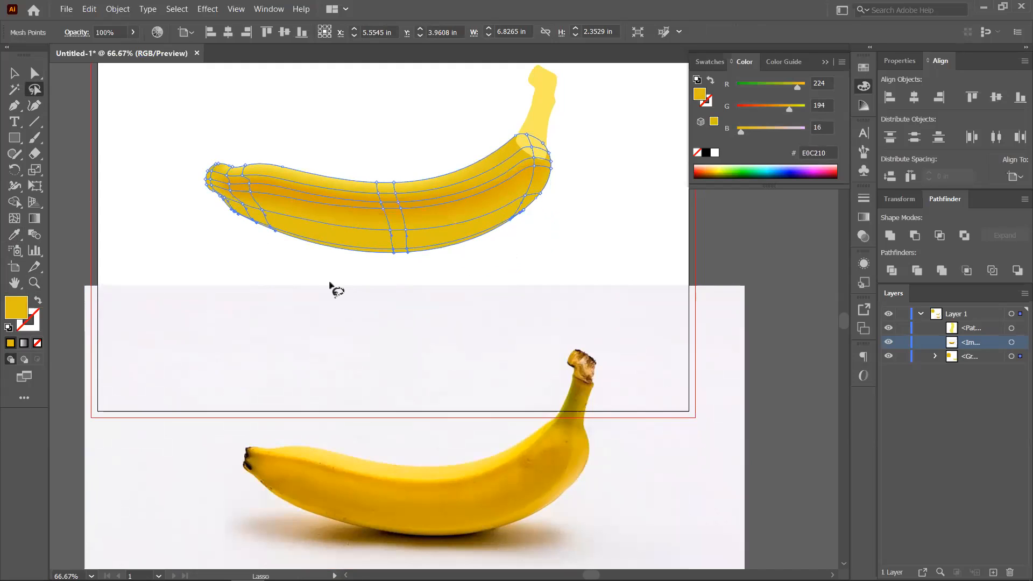
{"action": "left_click", "coordinate": [14, 234]}
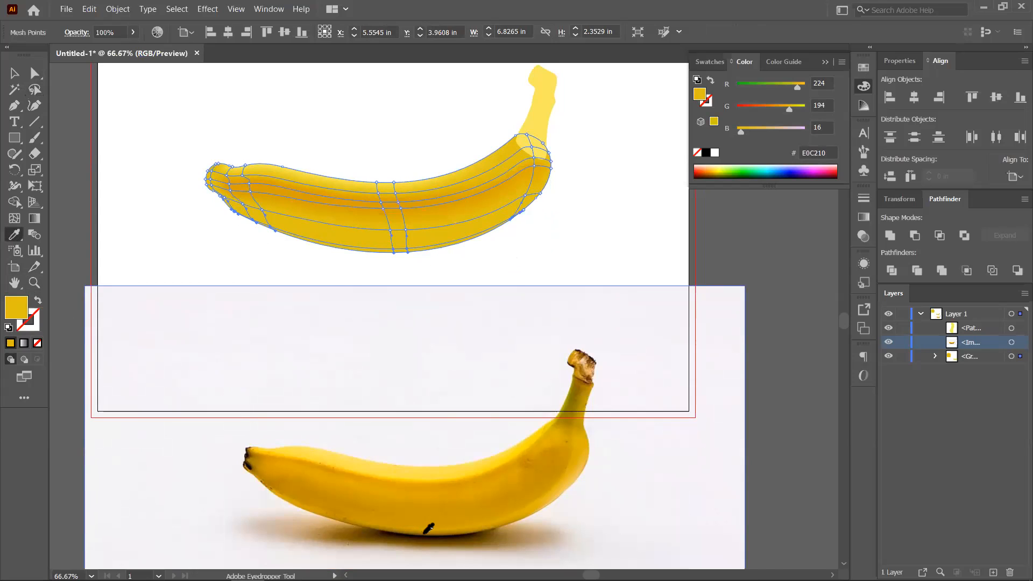
{"action": "left_click", "coordinate": [425, 532]}
{"action": "left_click", "coordinate": [450, 532]}
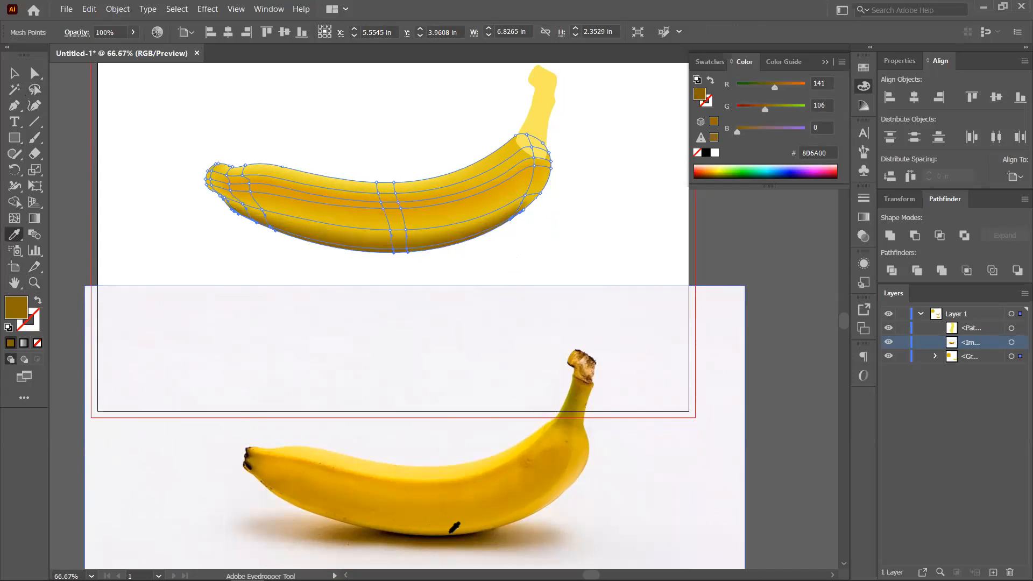
{"action": "left_click", "coordinate": [527, 510]}
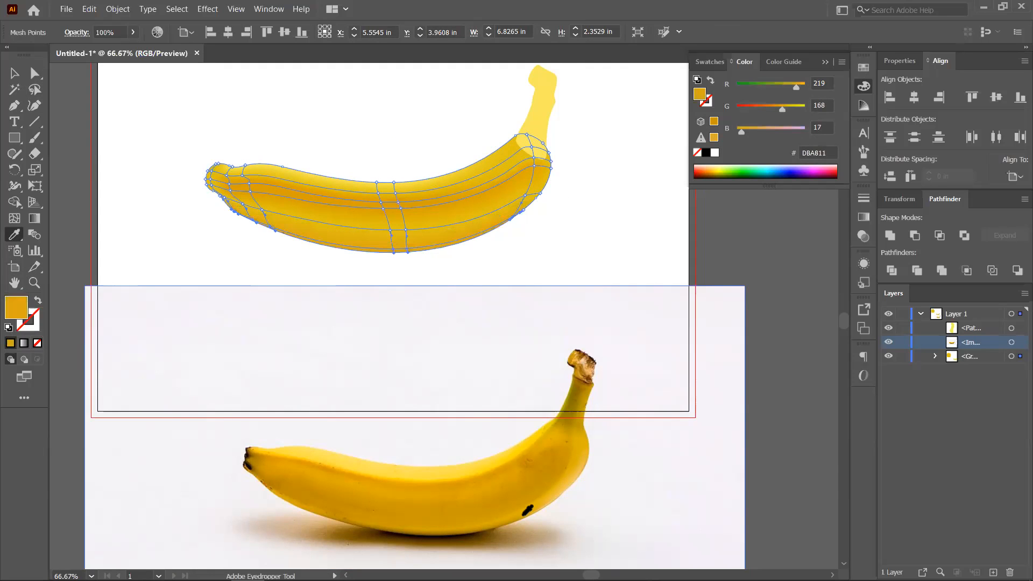
{"action": "left_click", "coordinate": [499, 520]}
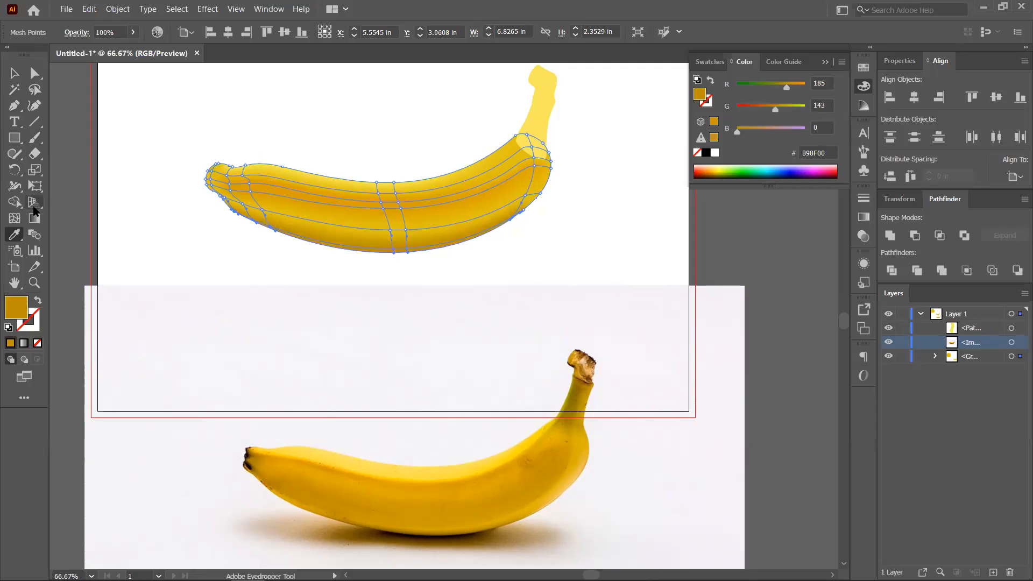
- Add a mesh row just above the dark lower edge, through the first central column
{"action": "left_click", "coordinate": [16, 218]}
{"action": "scroll", "coordinate": [429, 219], "scroll_direction": "up", "scroll_amount": 2}
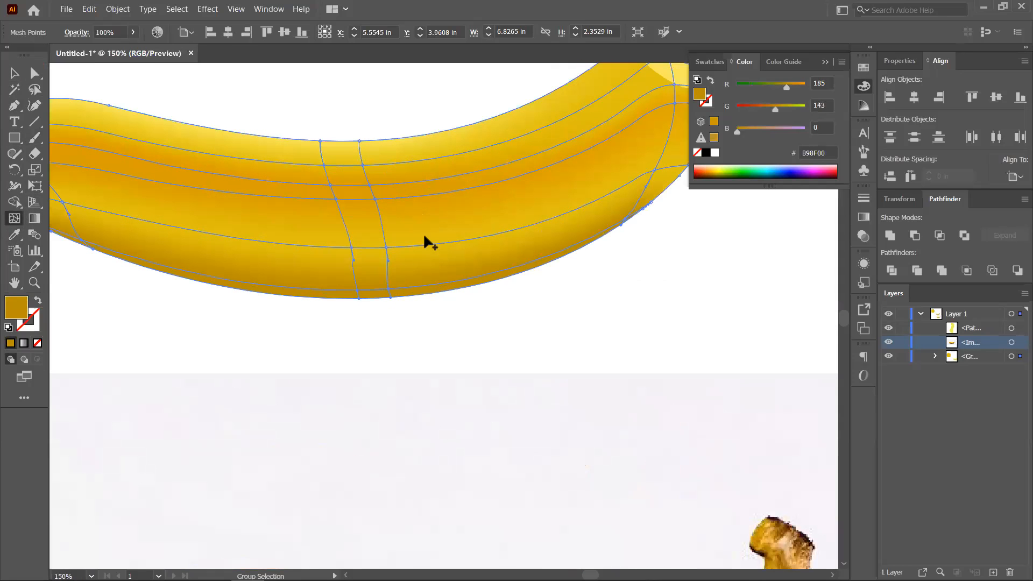
{"action": "left_click", "coordinate": [357, 277]}
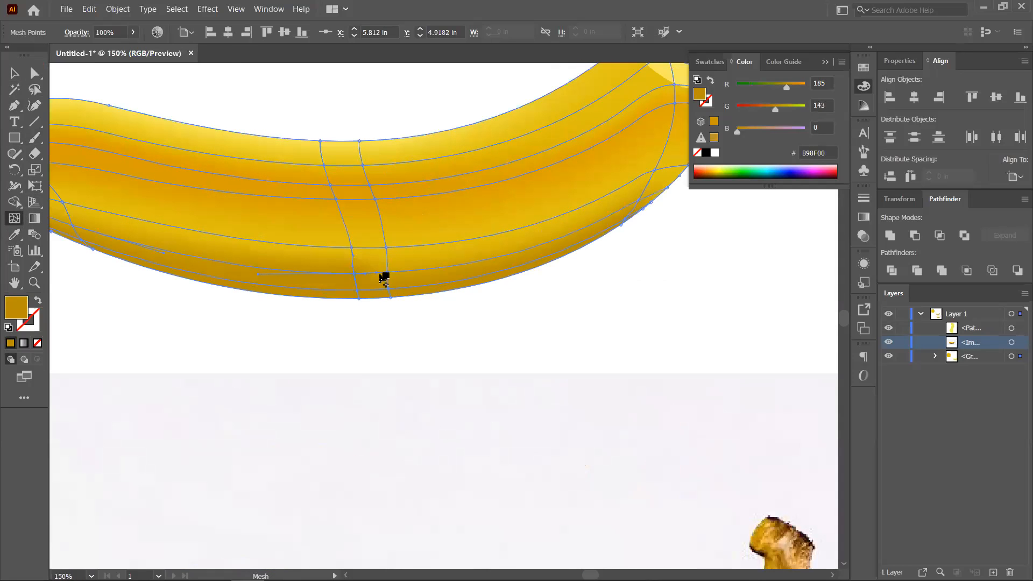
- Colour the new row's point on the first central column with CD9F02 sampled from the banana's shading
{"action": "key", "text": "ctrl+minus"}
{"action": "key", "text": "ctrl+minus"}
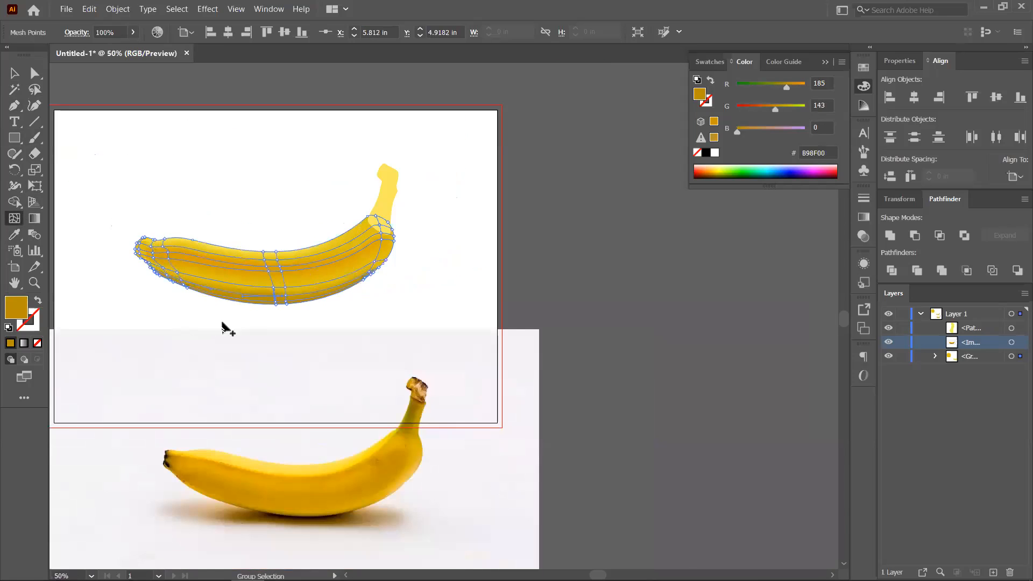
{"action": "left_click_drag", "start_coordinate": [315, 348], "coordinate": [305, 314]}
{"action": "left_click", "coordinate": [14, 234]}
{"action": "left_click", "coordinate": [297, 473]}
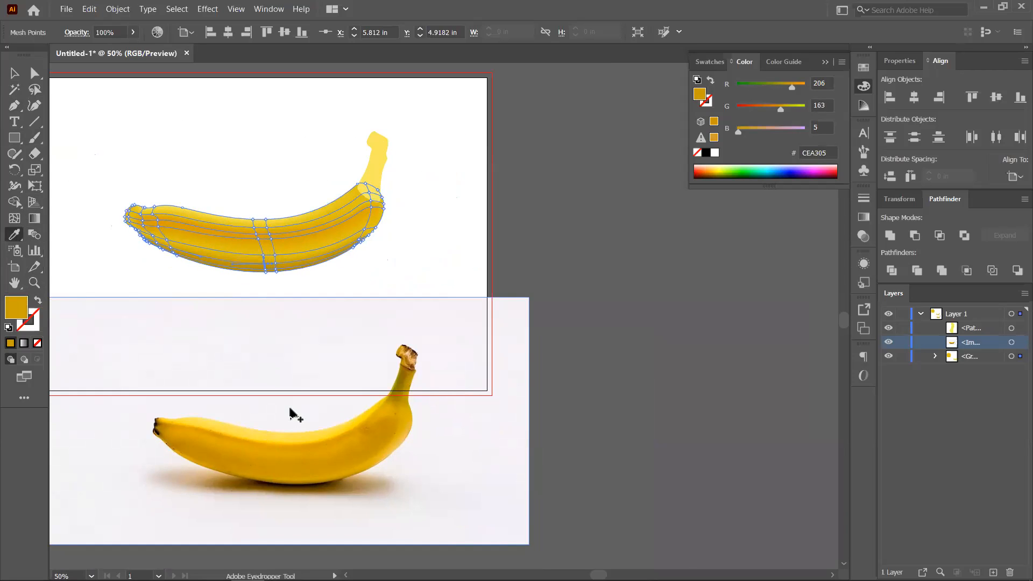
{"action": "key", "text": "ctrl+plus"}
{"action": "key", "text": "ctrl+plus"}
{"action": "key", "text": "ctrl+plus"}
{"action": "key", "text": "ctrl+minus"}
{"action": "left_click_drag", "start_coordinate": [293, 278], "coordinate": [326, 323]}
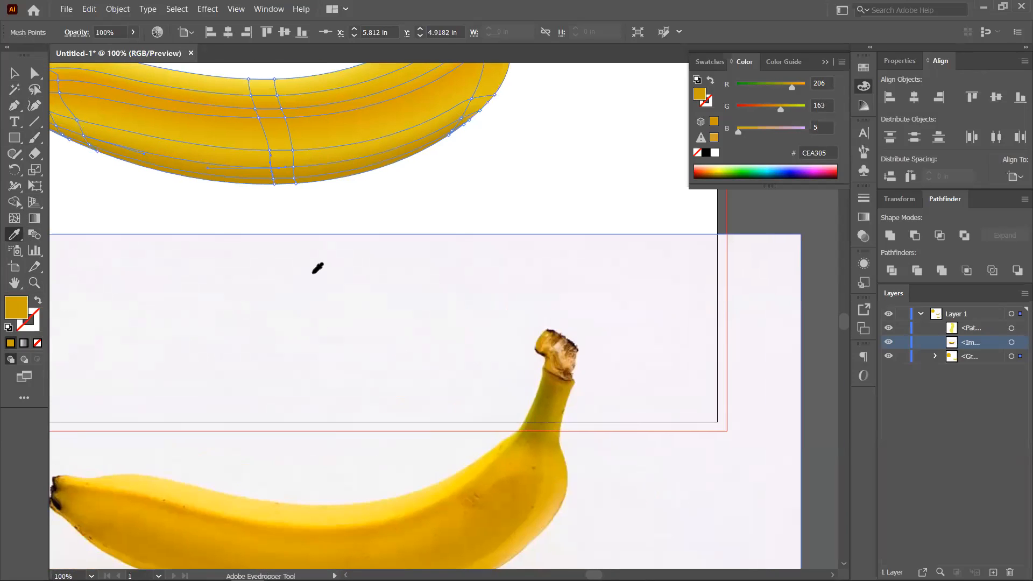
{"action": "left_click", "coordinate": [301, 180]}
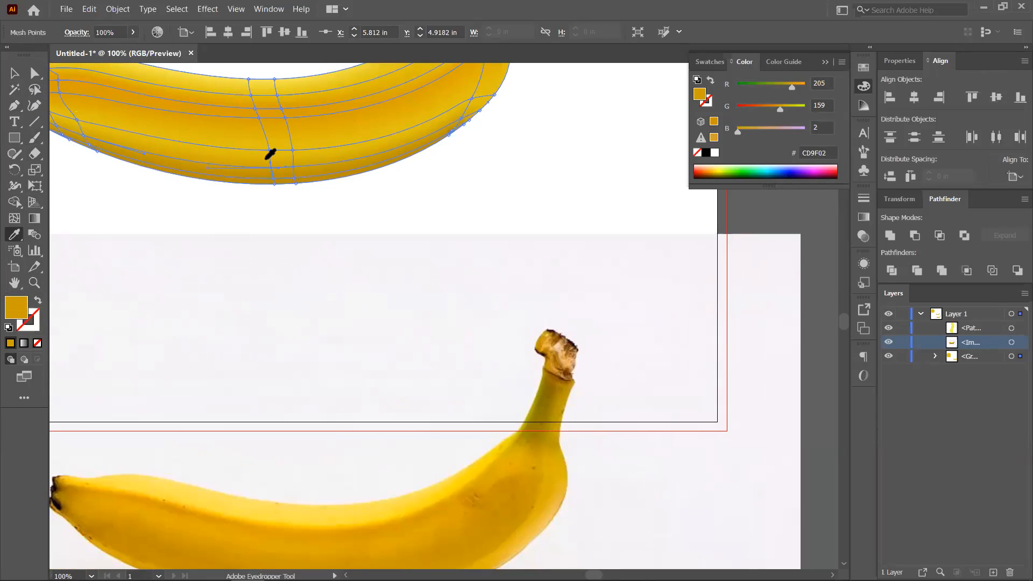
- Select the new row's remaining points from the tip side to the stem side and colour them with bright yellow F8CE00 sampled from the photo
{"action": "left_click", "coordinate": [34, 73]}
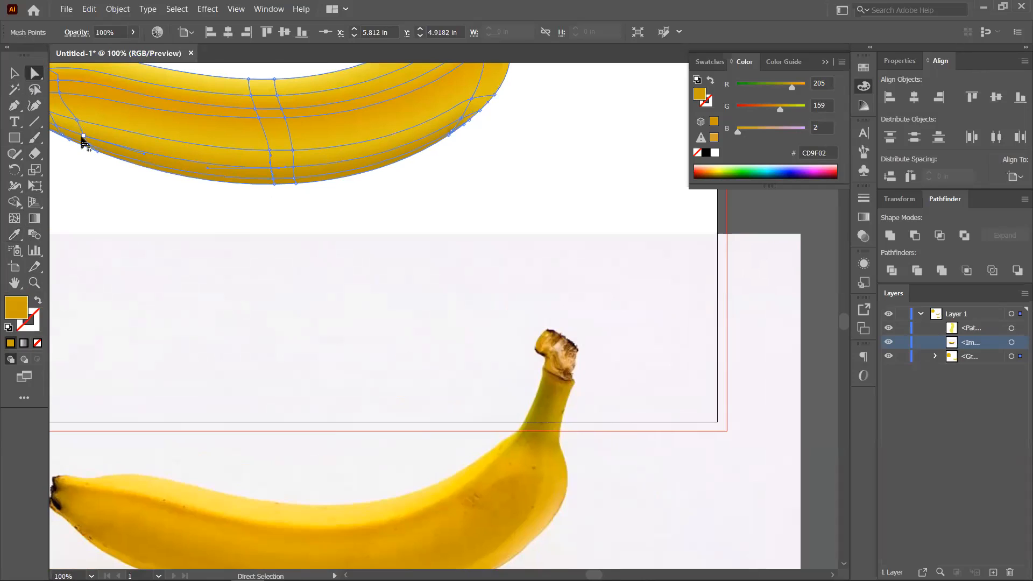
{"action": "left_click", "coordinate": [86, 143]}
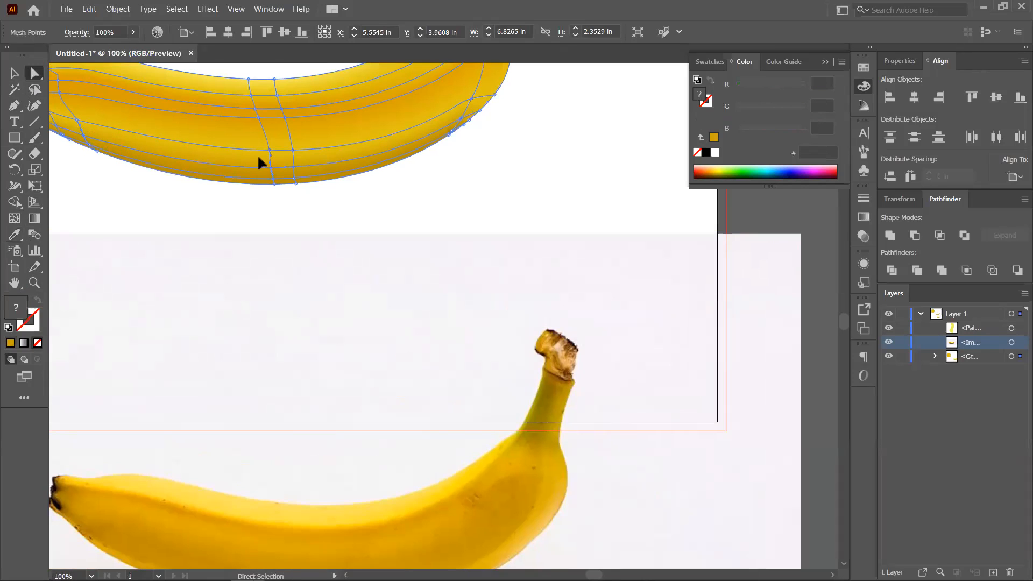
{"action": "left_click", "coordinate": [271, 166]}
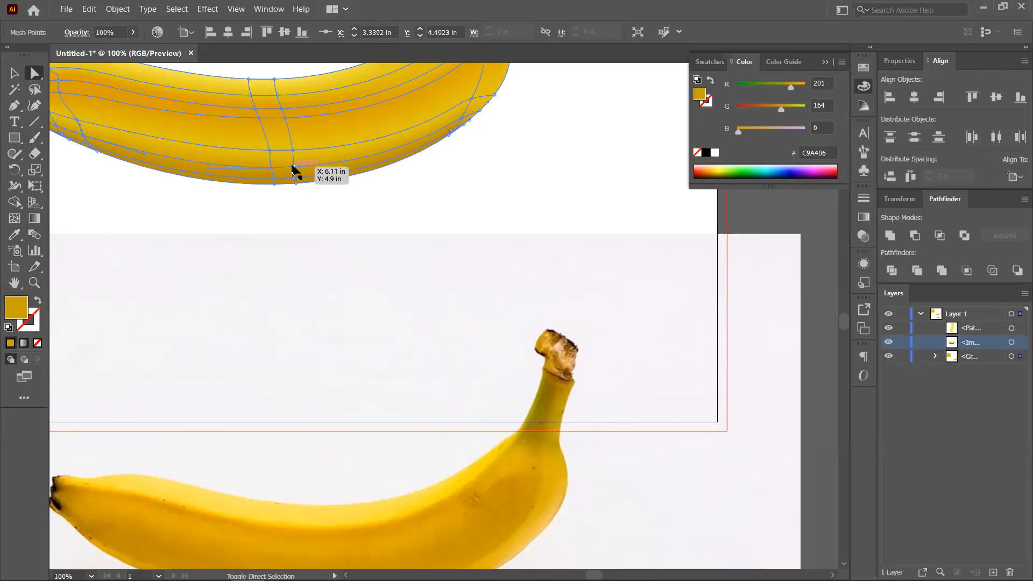
{"action": "left_click", "coordinate": [452, 133]}
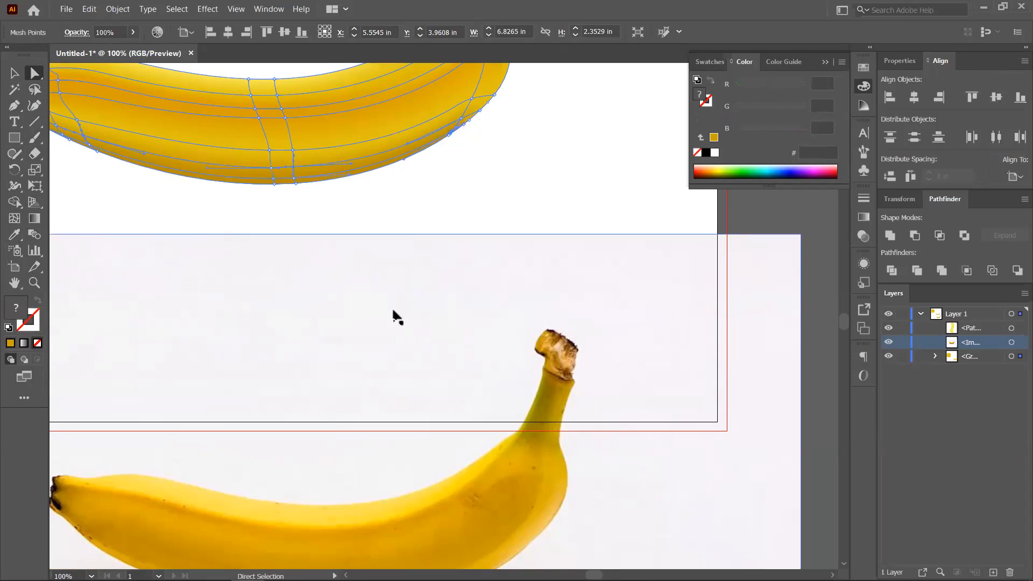
{"action": "left_click", "coordinate": [14, 235]}
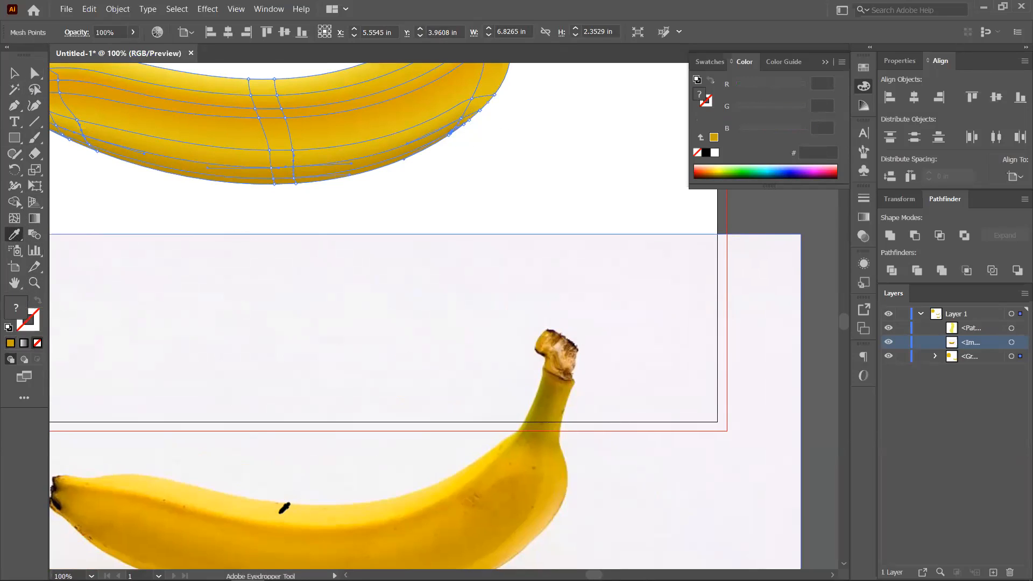
{"action": "left_click", "coordinate": [308, 526]}
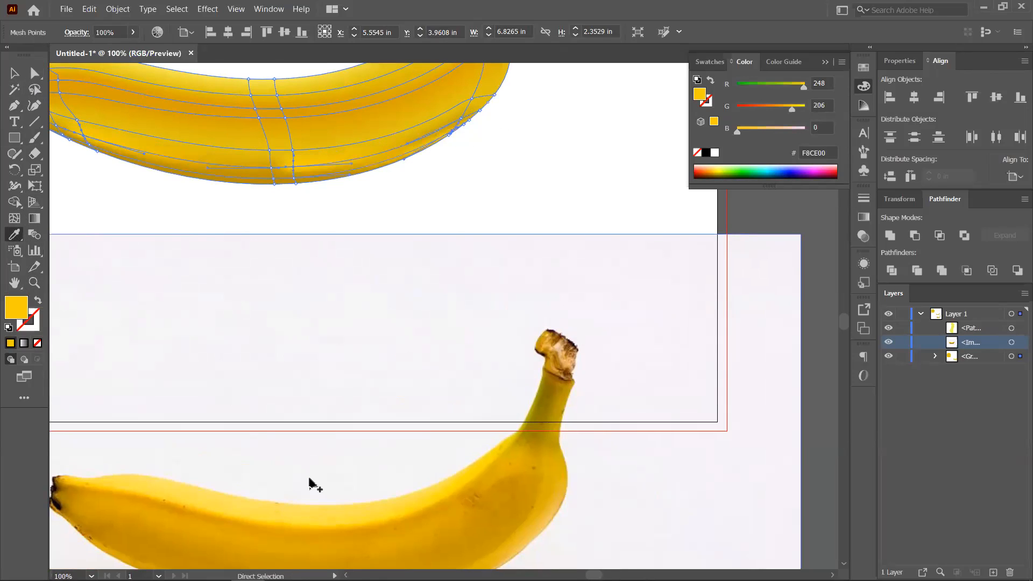
- Select the new row's point on the first central column and recolour it with bright yellow FACF02 sampled from the photo
{"action": "key", "text": "ctrl+minus"}
{"action": "key", "text": "ctrl+minus"}
{"action": "scroll", "coordinate": [353, 356], "scroll_direction": "up", "scroll_amount": 2}
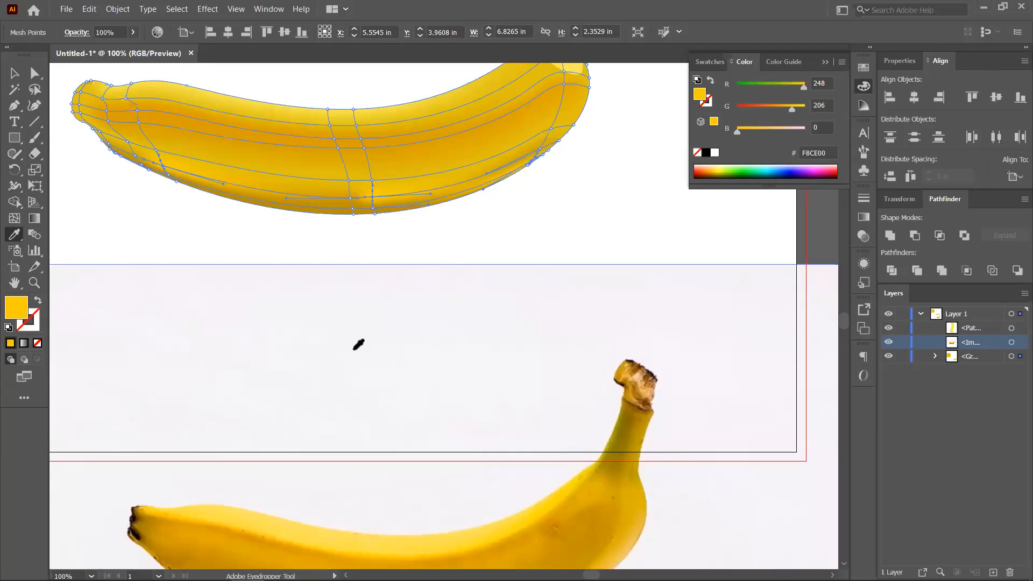
{"action": "left_click", "coordinate": [36, 74]}
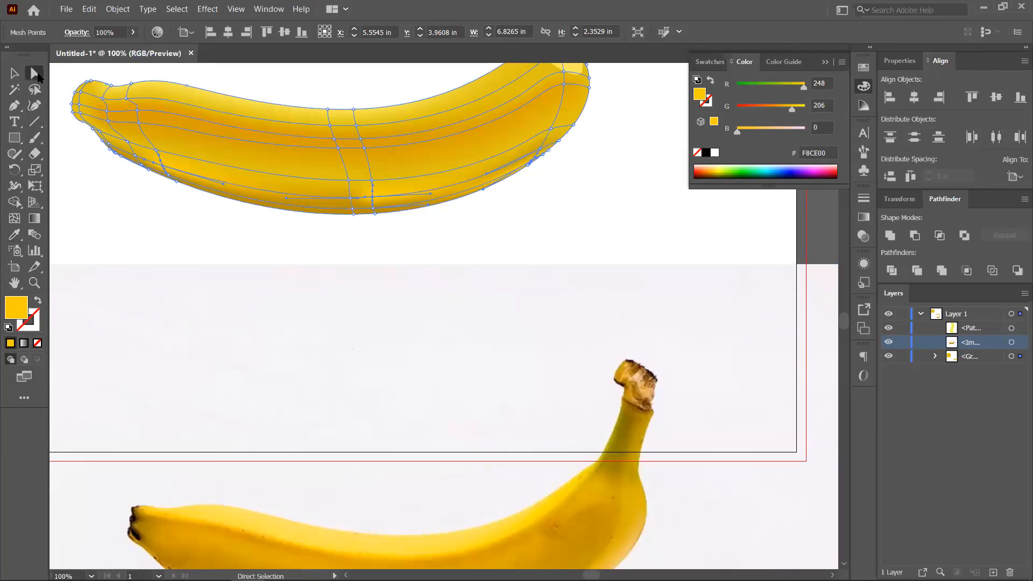
{"action": "left_click", "coordinate": [14, 235]}
{"action": "left_click", "coordinate": [352, 202]}
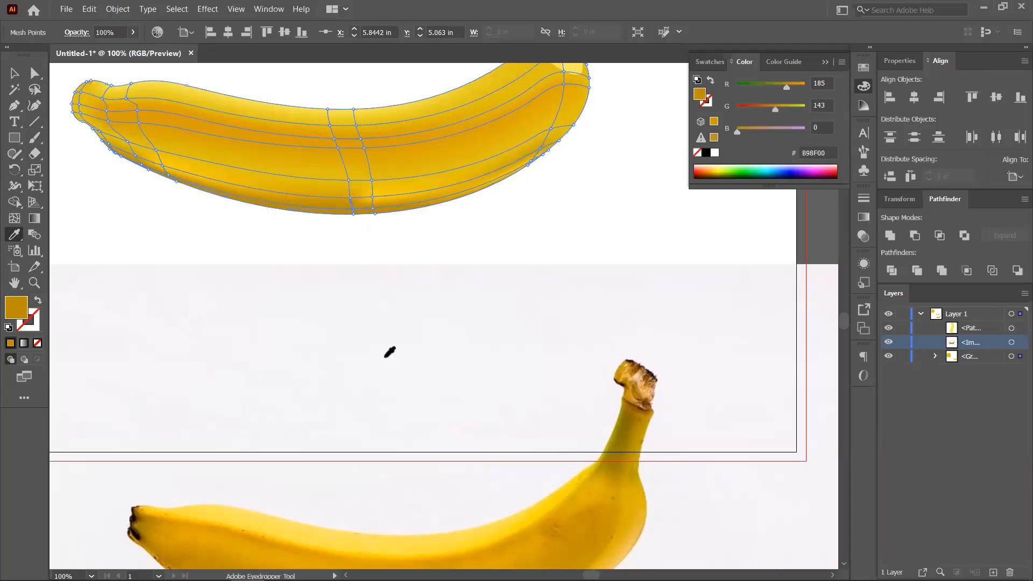
{"action": "left_click", "coordinate": [368, 540]}
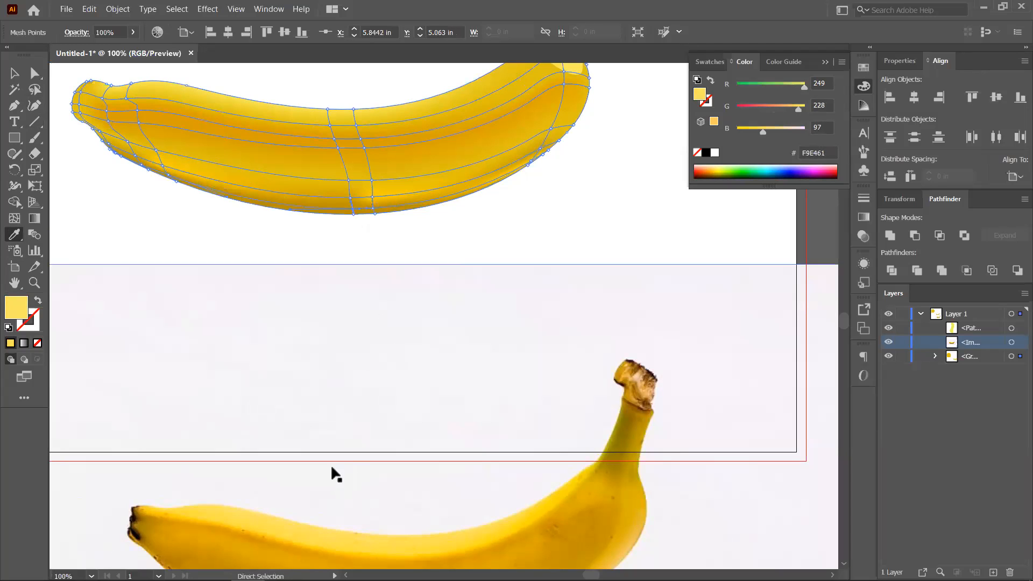
{"action": "left_click", "coordinate": [352, 205]}
{"action": "left_click", "coordinate": [385, 527]}
{"action": "left_click", "coordinate": [386, 556]}
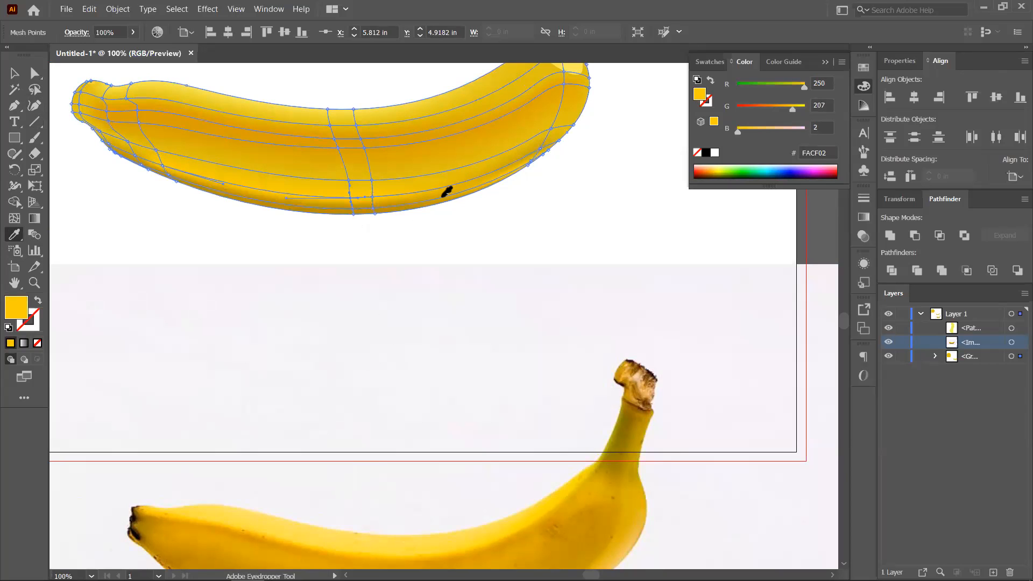
- Select the mesh points on the outer edge of the banana's tip and colour them near-black 0A0300 sampled from the photo's tip
{"action": "left_click_drag", "start_coordinate": [102, 172], "coordinate": [276, 260]}
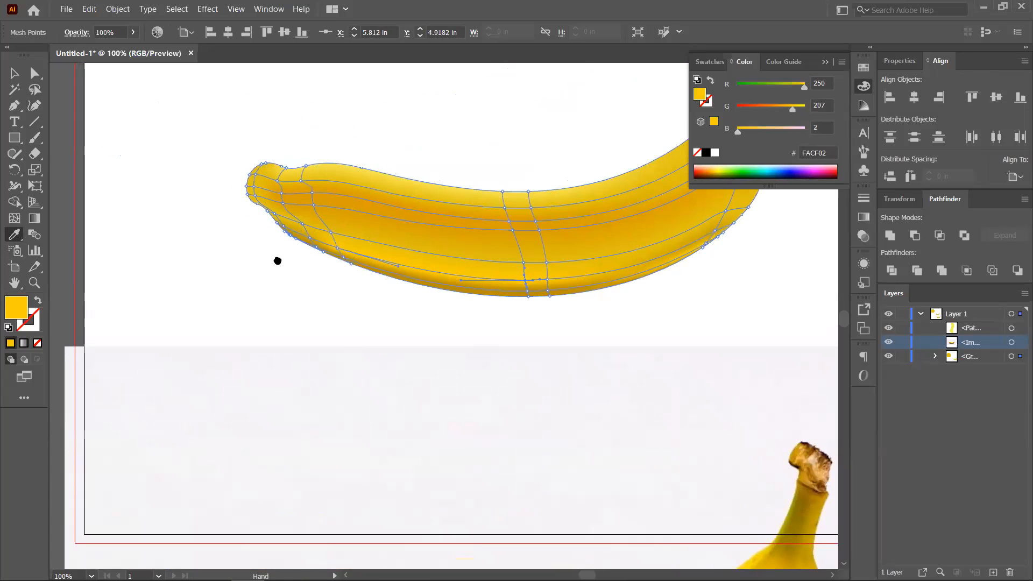
{"action": "left_click_drag", "start_coordinate": [272, 309], "coordinate": [260, 216]}
{"action": "left_click", "coordinate": [238, 98]}
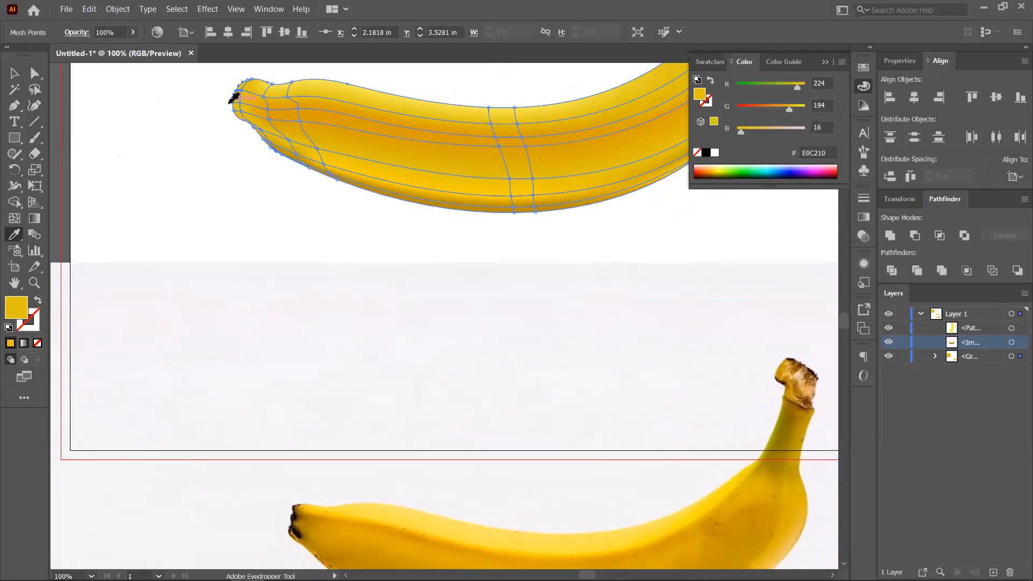
{"action": "left_click", "coordinate": [232, 102], "text": "ctrl"}
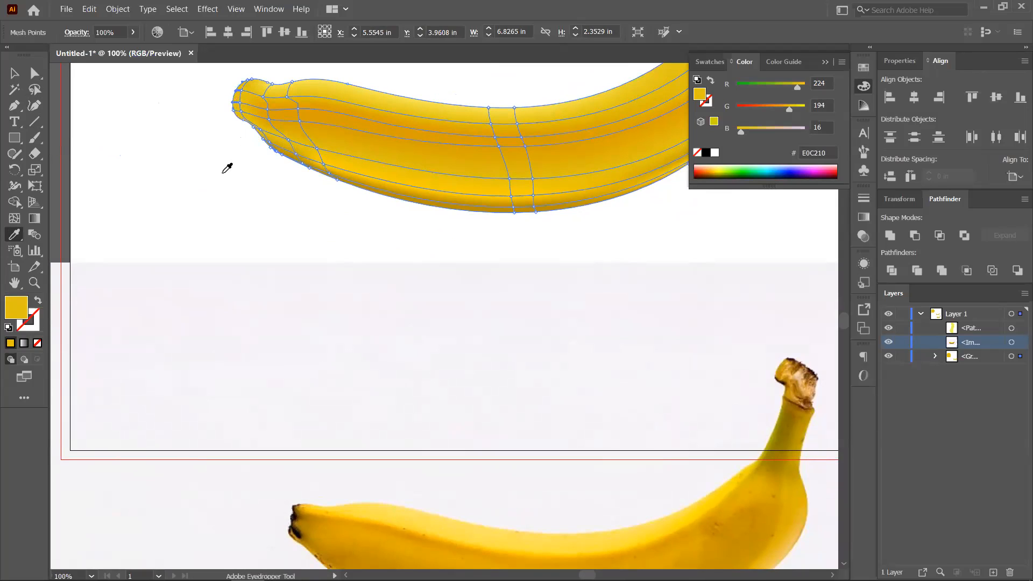
{"action": "left_click", "coordinate": [300, 533]}
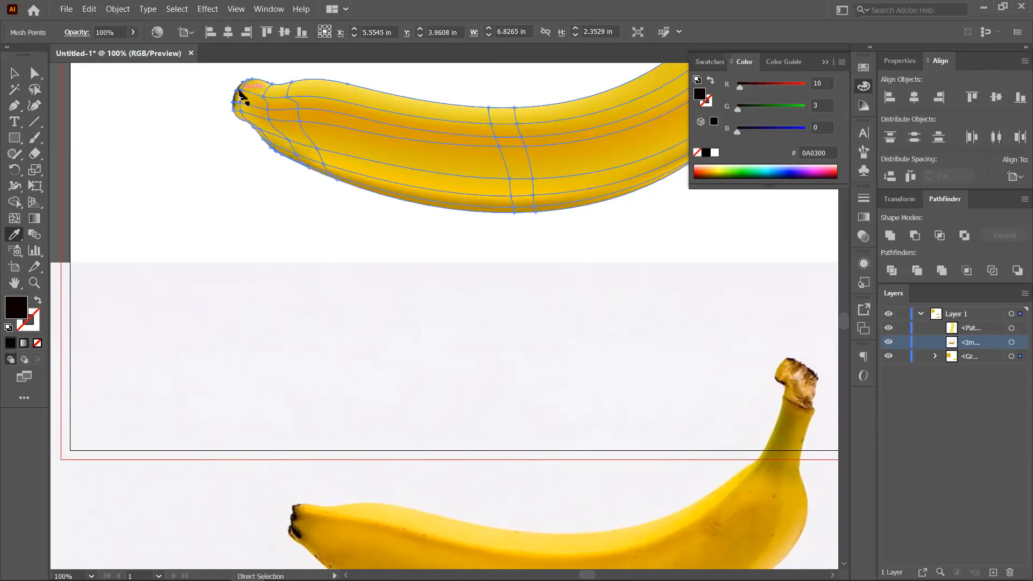
- Colour the two inner mesh points beside the tip's edge with near-black 060000 and 080600 sampled from the photo's tip
{"action": "left_click", "coordinate": [239, 95], "text": "ctrl"}
{"action": "left_click", "coordinate": [299, 534]}
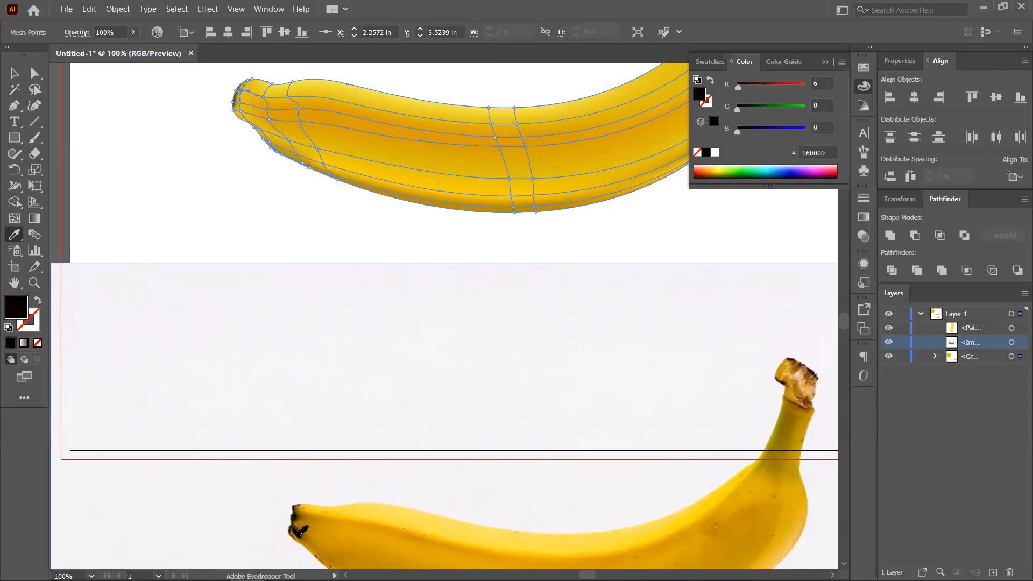
{"action": "left_click", "coordinate": [241, 111], "text": "ctrl"}
{"action": "left_click", "coordinate": [299, 532]}
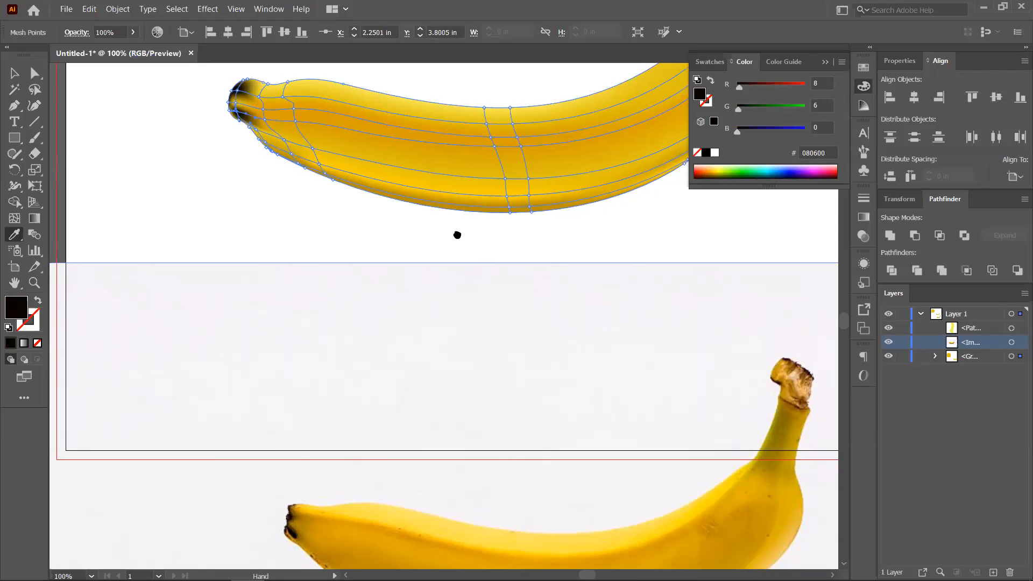
- Colour the points above the bright lower row on the first and second central columns with sampled CD9E0D and C39000
{"action": "left_click_drag", "start_coordinate": [502, 227], "coordinate": [358, 279]}
{"action": "scroll", "coordinate": [440, 236], "scroll_direction": "down", "scroll_amount": 5}
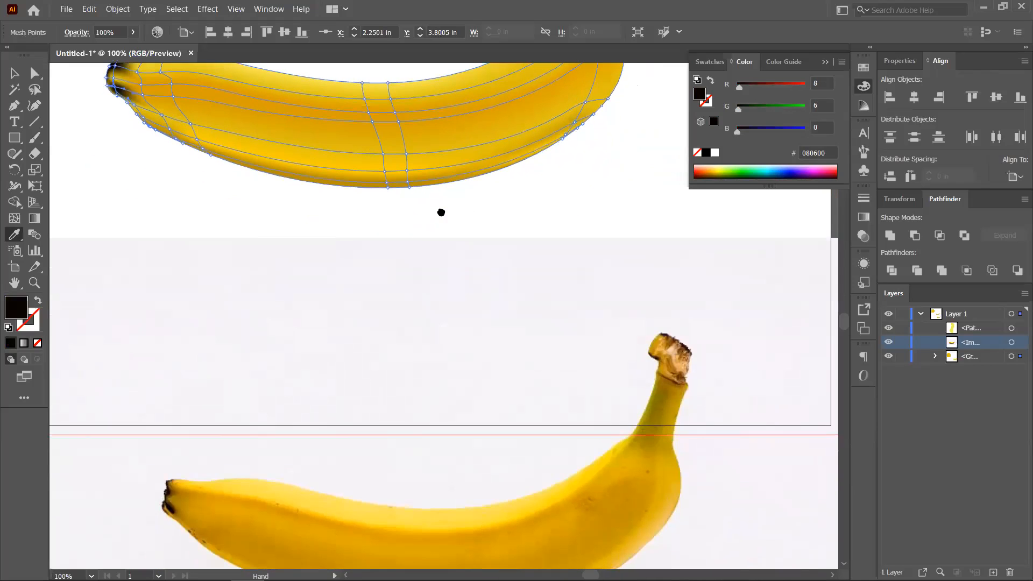
{"action": "left_click", "coordinate": [393, 127], "text": "ctrl"}
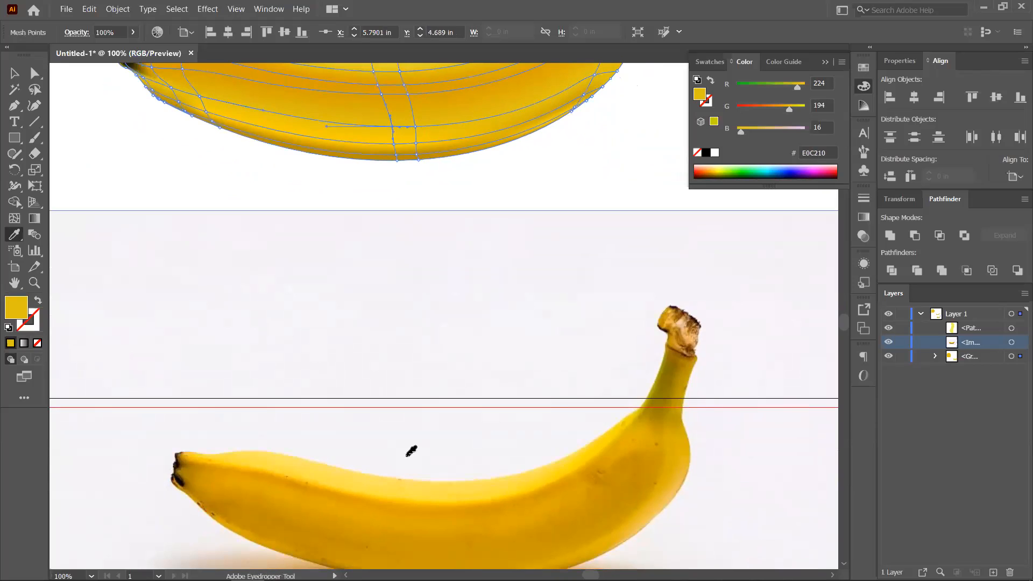
{"action": "left_click", "coordinate": [402, 539]}
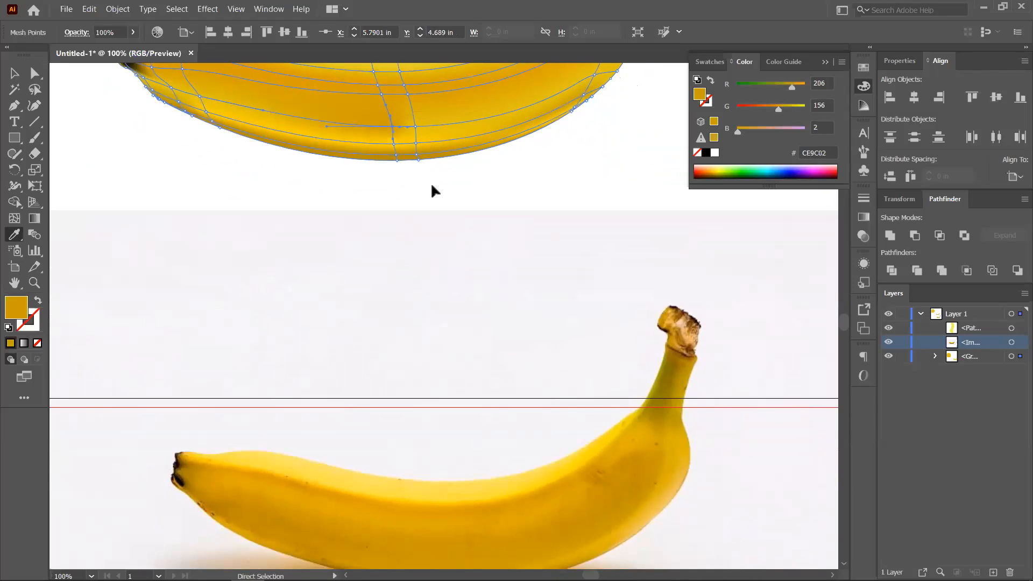
{"action": "key", "text": "ctrl+z"}
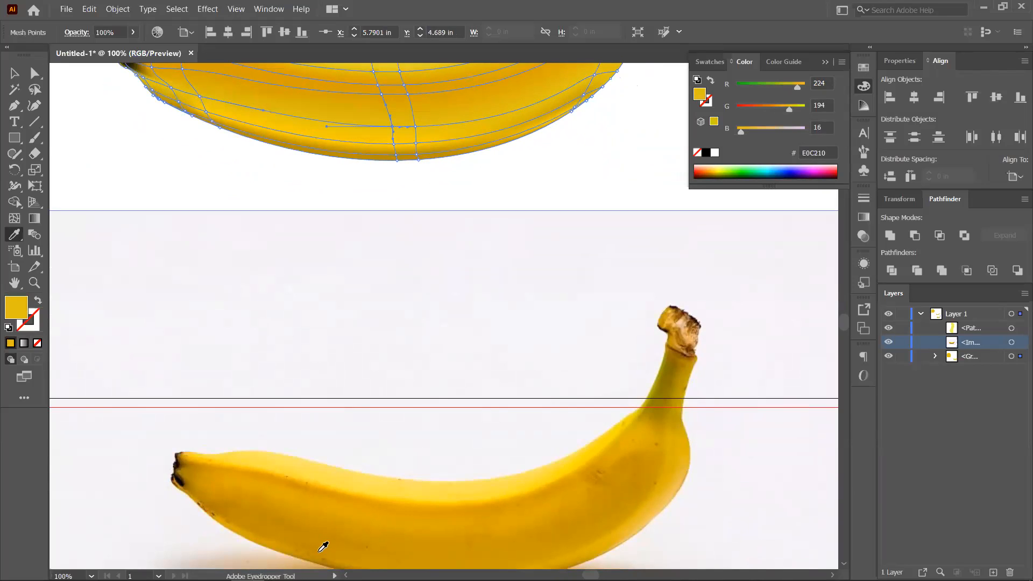
{"action": "left_click", "coordinate": [302, 549]}
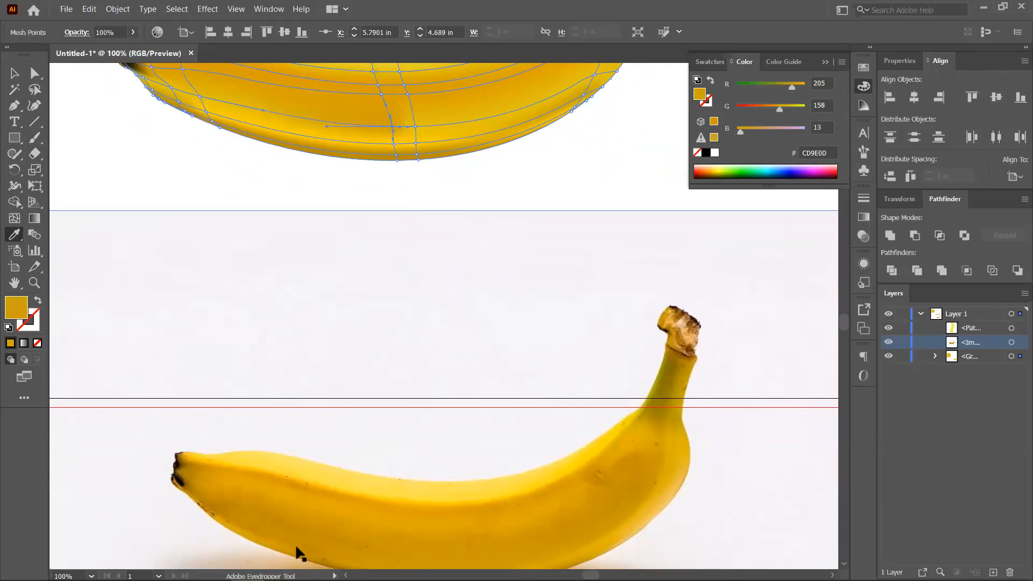
{"action": "left_click", "coordinate": [415, 126], "text": "ctrl"}
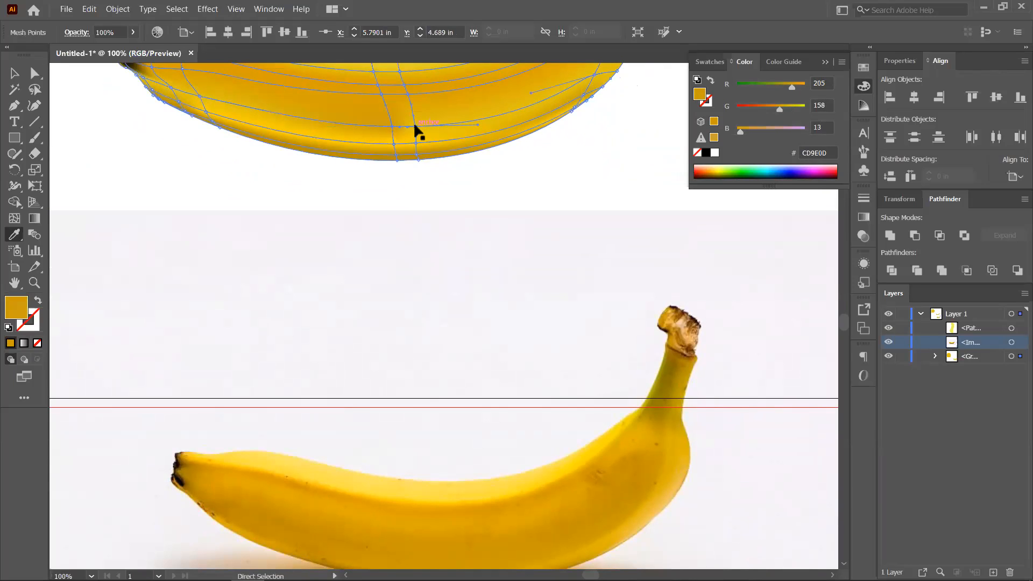
{"action": "left_click", "coordinate": [325, 533]}
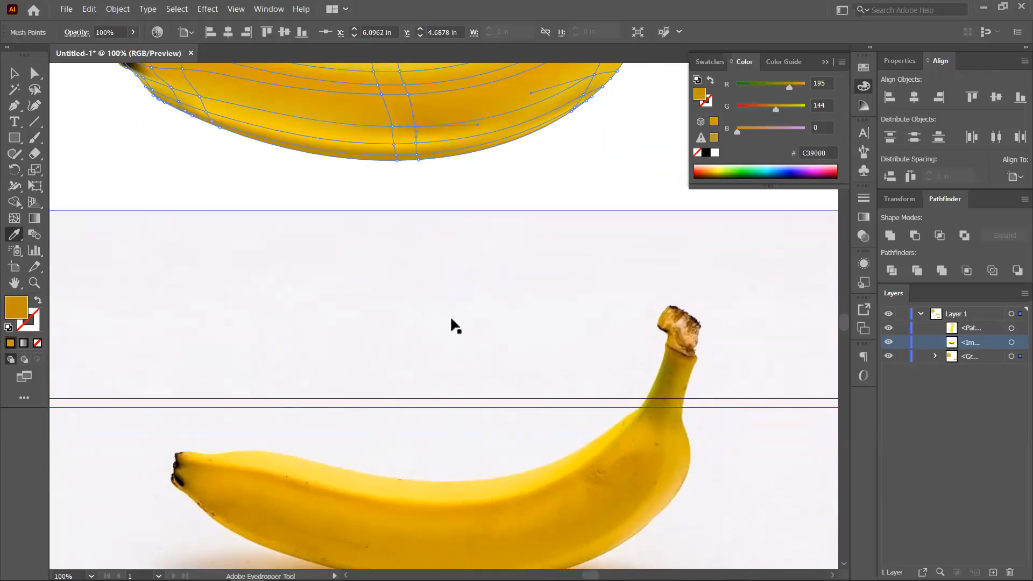
- Select the mesh points of the second row from the top together with the stem shape and colour them E6B300 sampled from the photo
{"action": "scroll", "coordinate": [451, 317], "scroll_direction": "right", "scroll_amount": 3}
{"action": "scroll", "coordinate": [463, 285], "scroll_direction": "right", "scroll_amount": 1}
{"action": "key", "text": "space"}
{"action": "left_click_drag", "start_coordinate": [408, 197], "coordinate": [455, 334]}
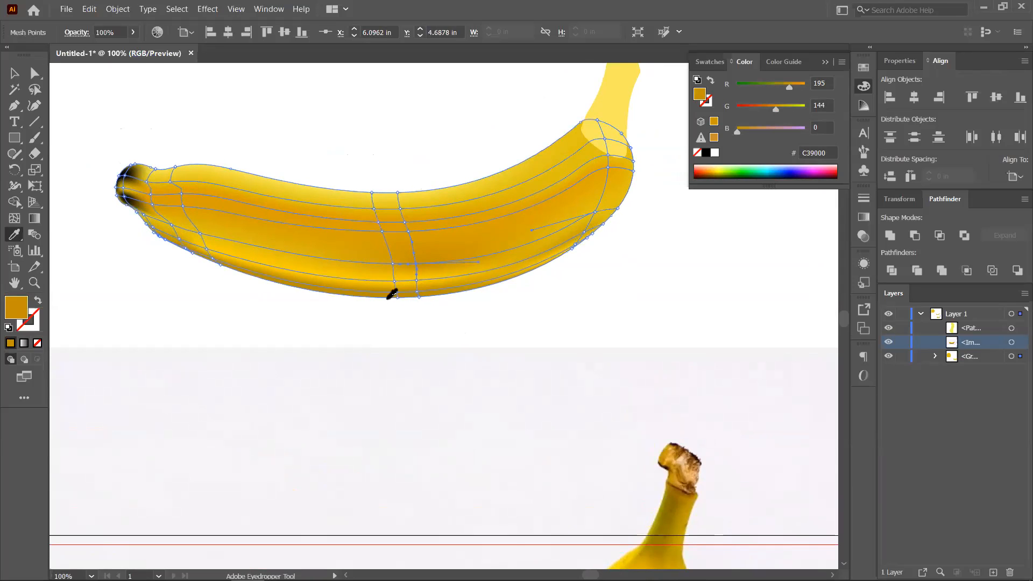
{"action": "scroll", "coordinate": [392, 293], "scroll_direction": "down", "scroll_amount": 1}
{"action": "scroll", "coordinate": [431, 323], "scroll_direction": "down", "scroll_amount": 2}
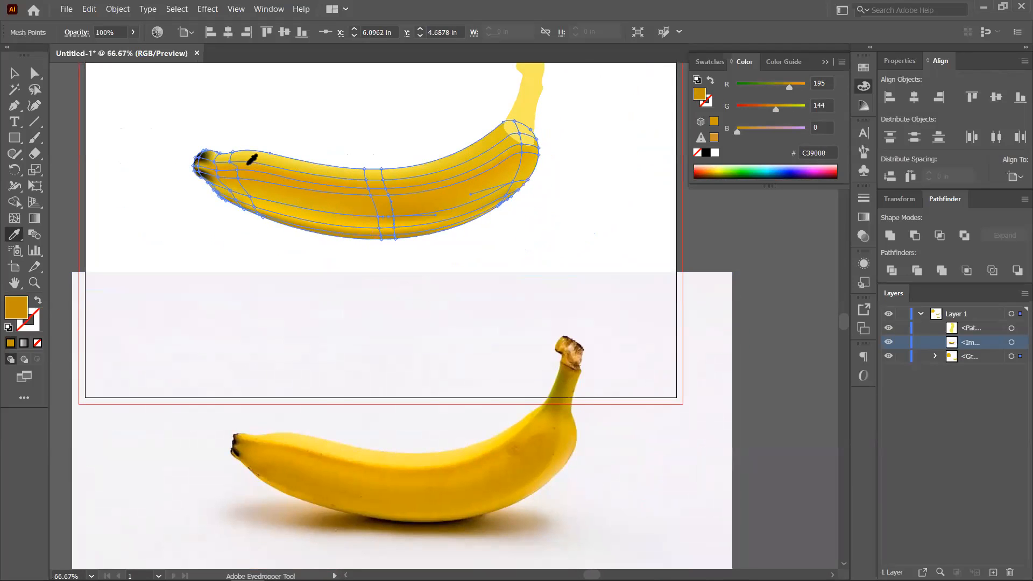
{"action": "left_click", "coordinate": [231, 164], "text": "ctrl"}
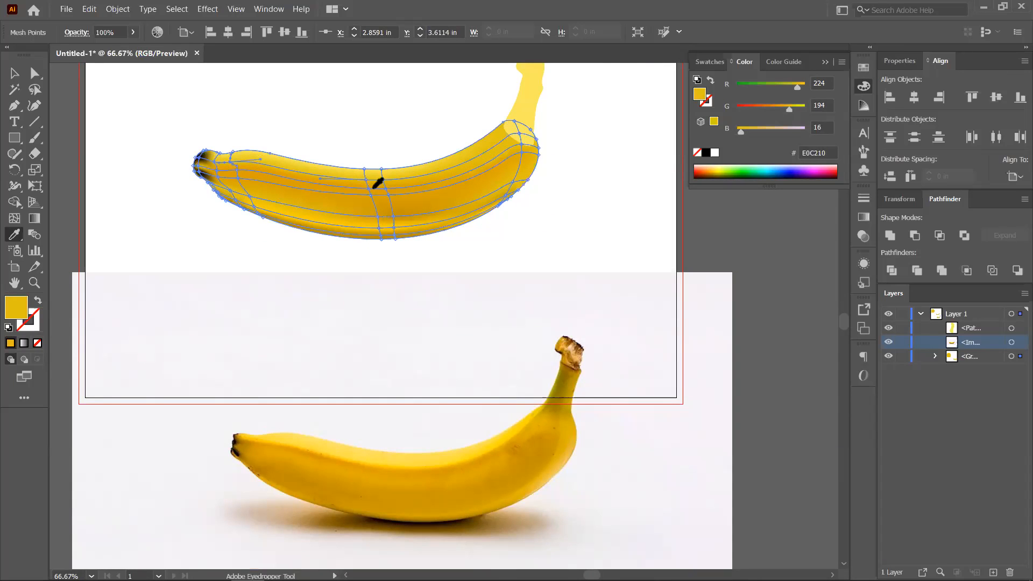
{"action": "left_click", "coordinate": [35, 74]}
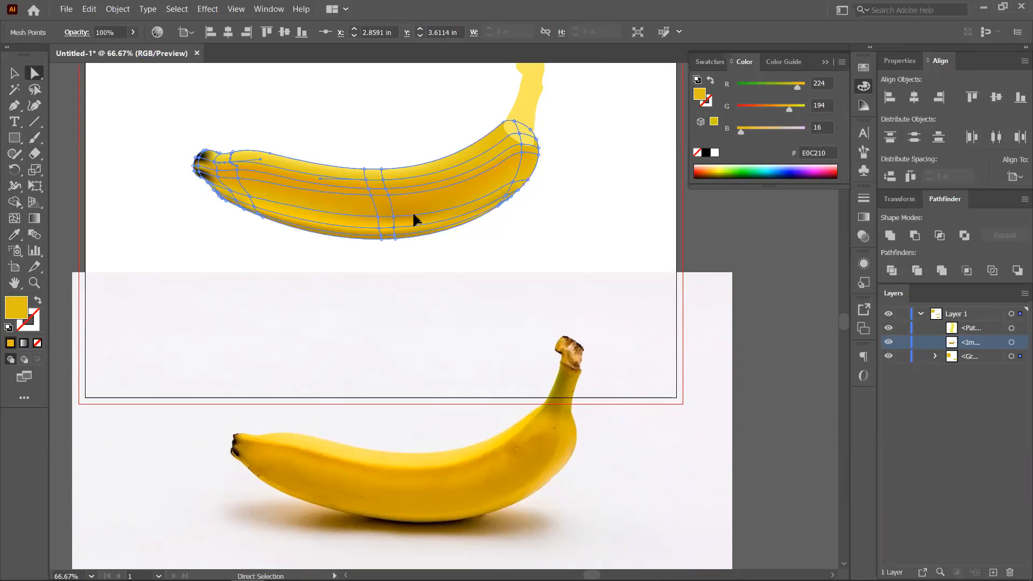
{"action": "left_click", "coordinate": [362, 175]}
{"action": "left_click", "coordinate": [382, 180]}
{"action": "left_click", "coordinate": [516, 137], "text": "shift"}
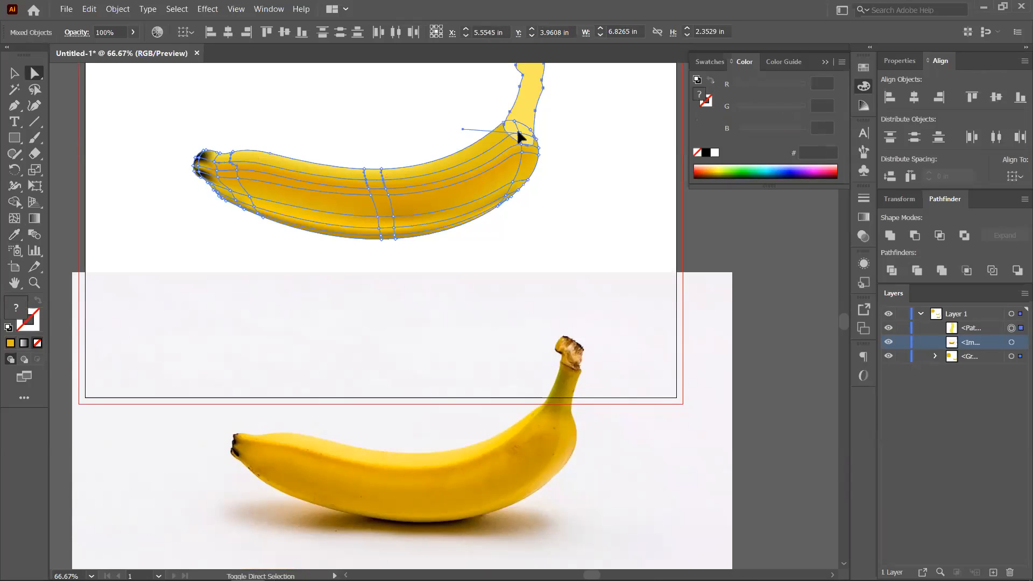
{"action": "left_click", "coordinate": [14, 234]}
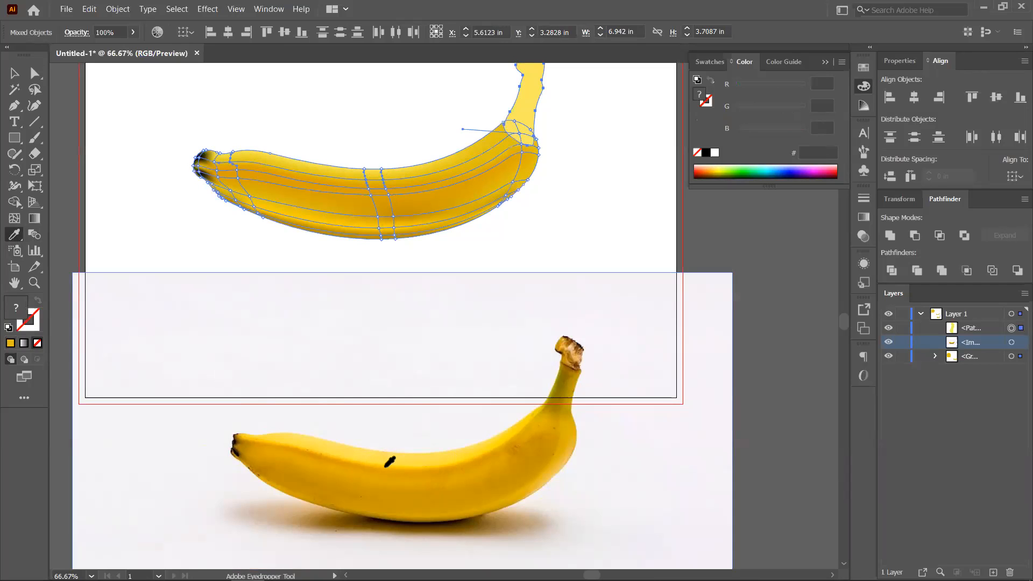
{"action": "left_click", "coordinate": [385, 467]}
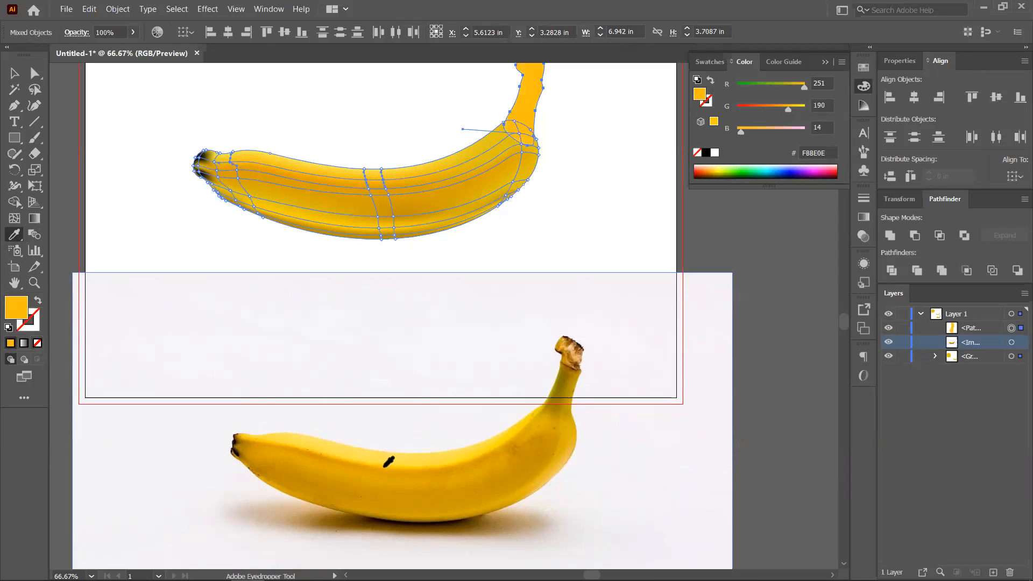
{"action": "left_click", "coordinate": [376, 466]}
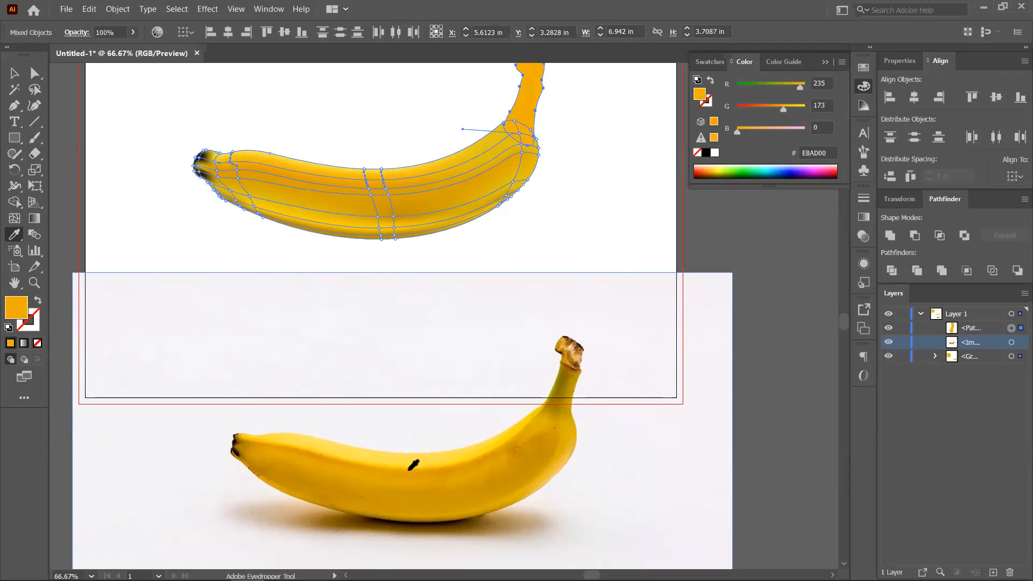
{"action": "left_click", "coordinate": [501, 446]}
- Select the third row's mesh points from tip side to stem side together with the stem shape and colour them with sampled yellow FCD105
{"action": "key", "text": "ctrl+equal"}
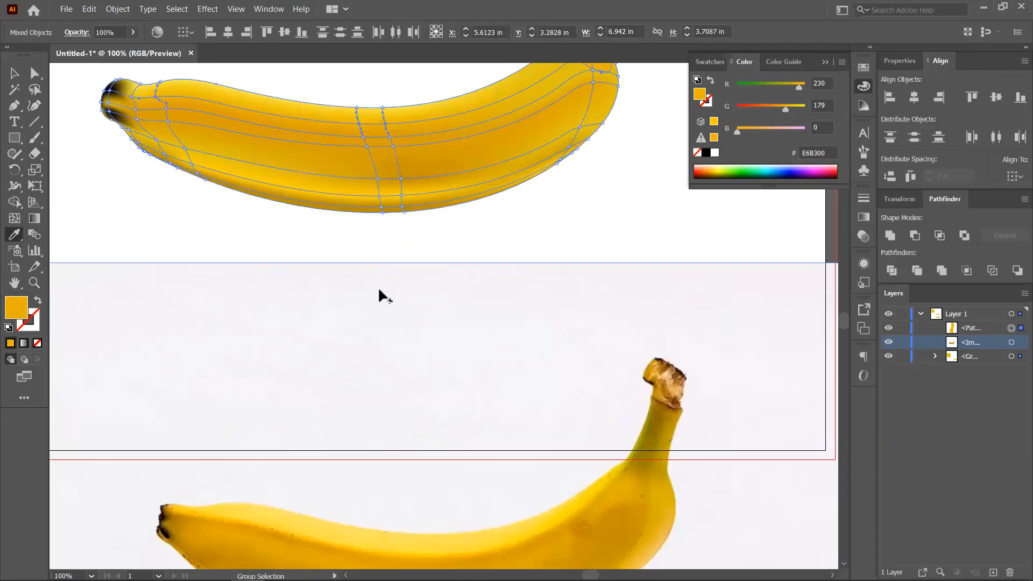
{"action": "left_click", "coordinate": [274, 79], "text": "ctrl"}
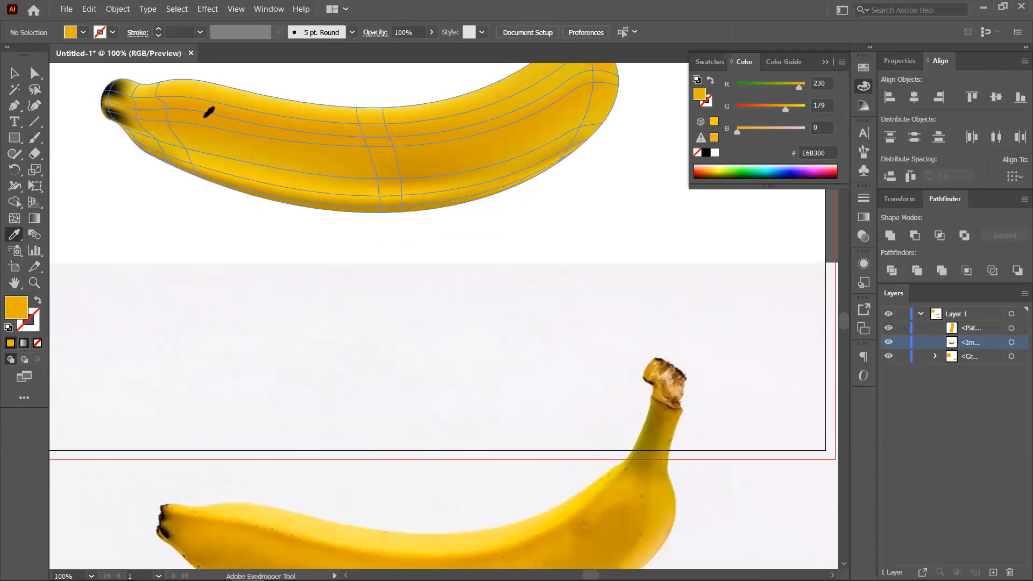
{"action": "left_click", "coordinate": [163, 104], "text": "ctrl"}
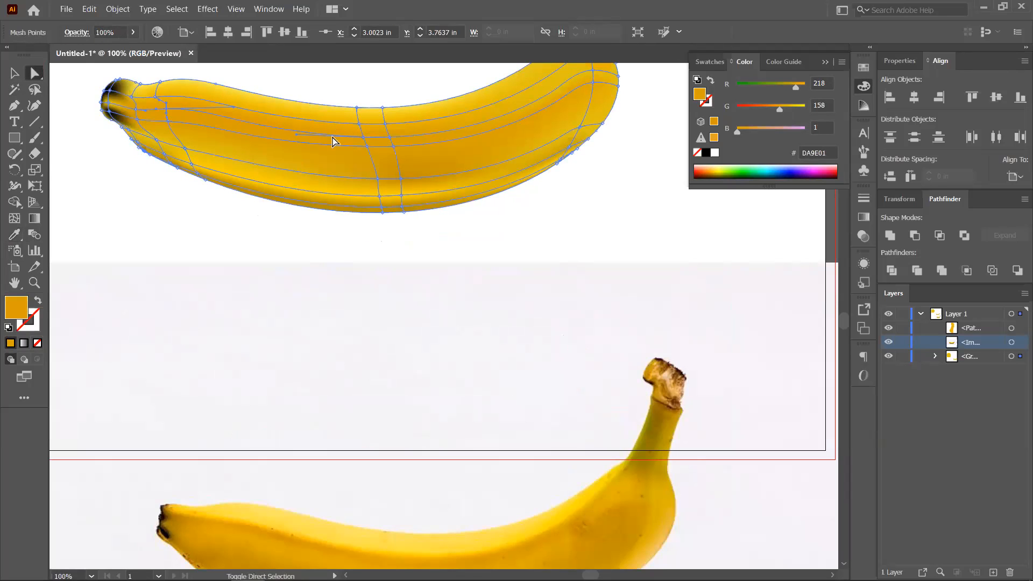
{"action": "left_click", "coordinate": [364, 136], "text": "ctrl+shift"}
{"action": "left_click", "coordinate": [389, 136], "text": "ctrl+shift"}
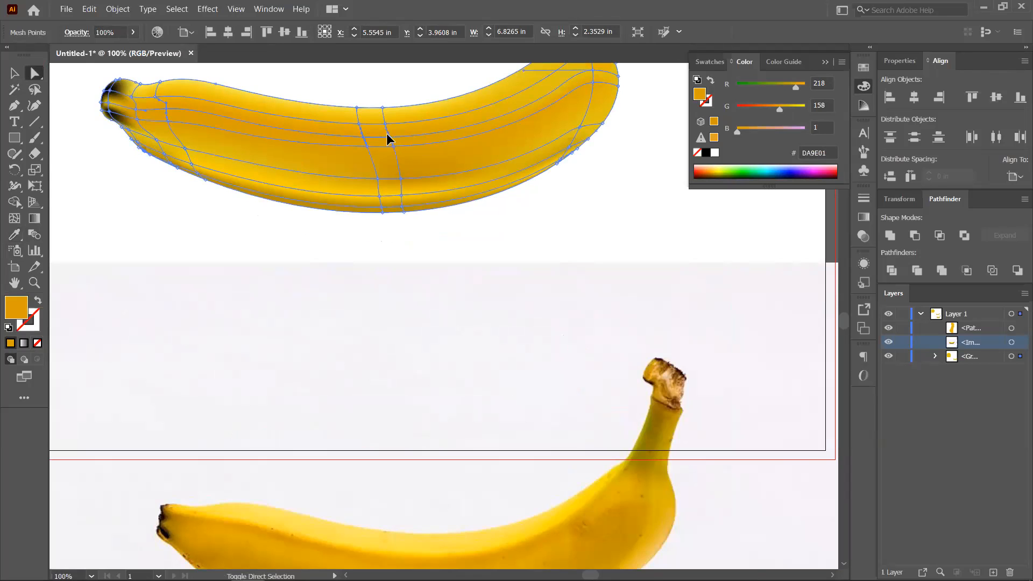
{"action": "left_click", "coordinate": [590, 71], "text": "shift"}
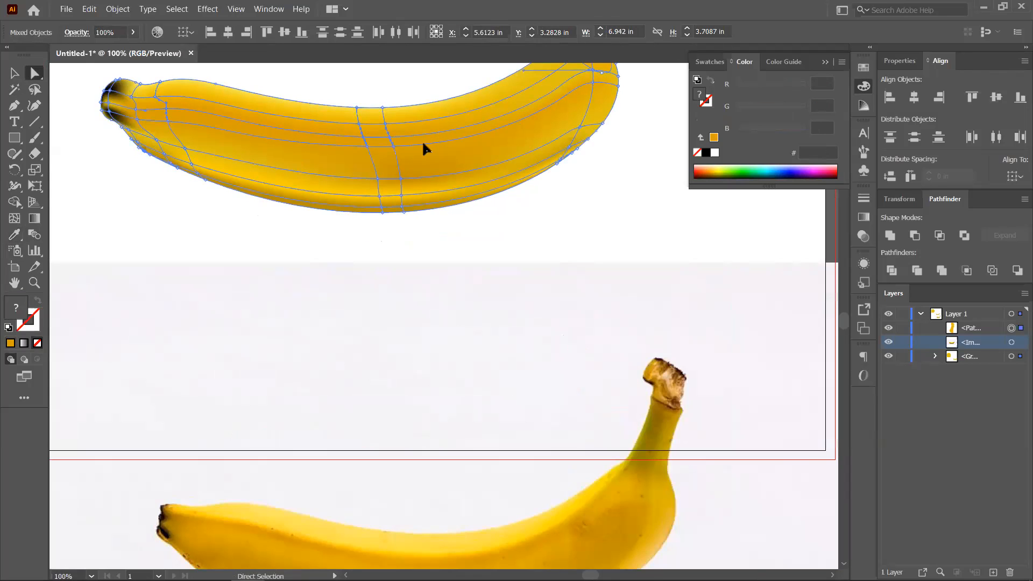
{"action": "left_click", "coordinate": [14, 234]}
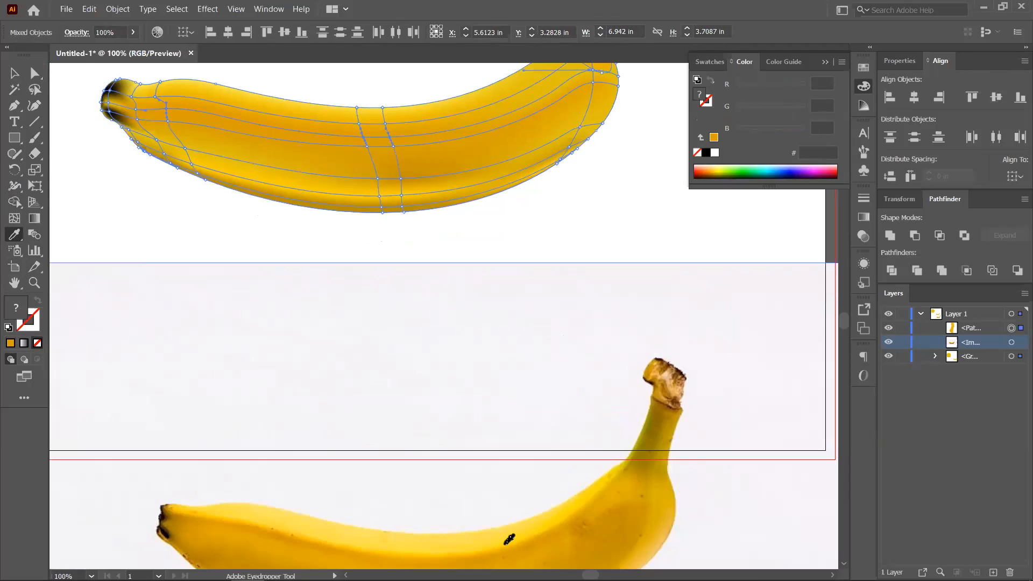
{"action": "left_click", "coordinate": [510, 542]}
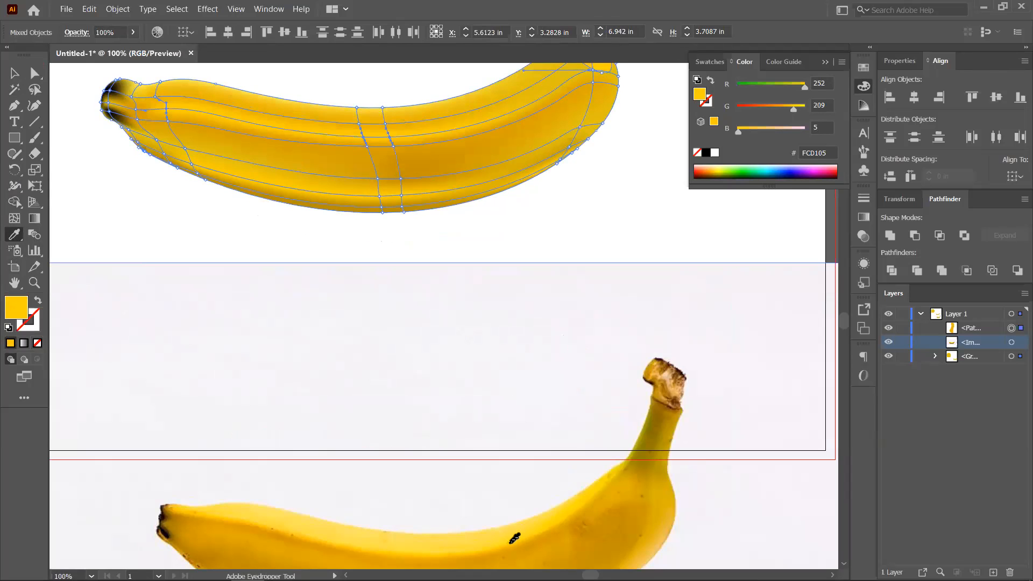
- Select the mesh points along the banana's upper edge and colour them light yellow FCDF43 sampled from the photo's upper edge
{"action": "left_click", "coordinate": [34, 74]}
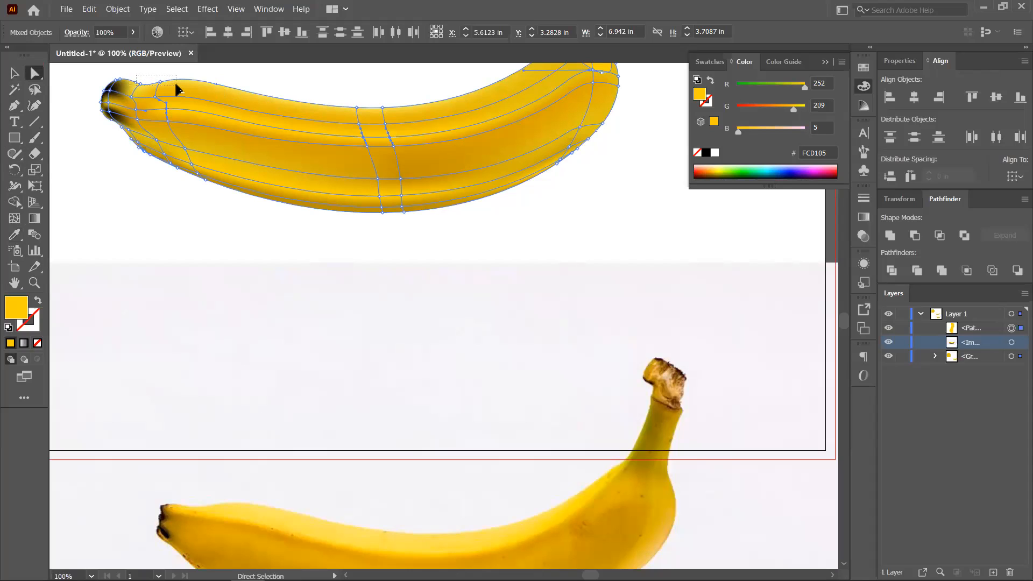
{"action": "left_click_drag", "start_coordinate": [175, 84], "coordinate": [175, 85]}
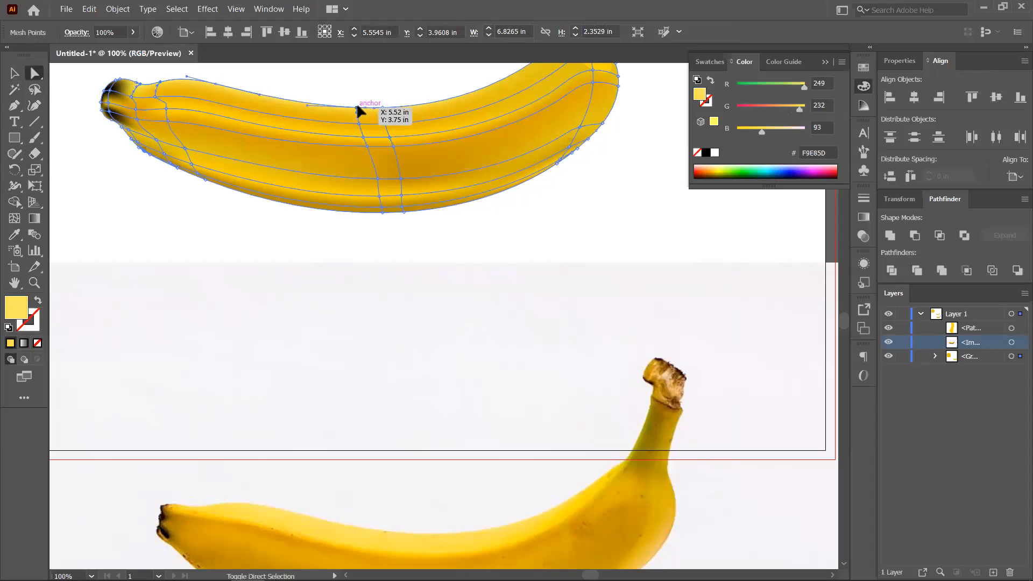
{"action": "left_click", "coordinate": [386, 108]}
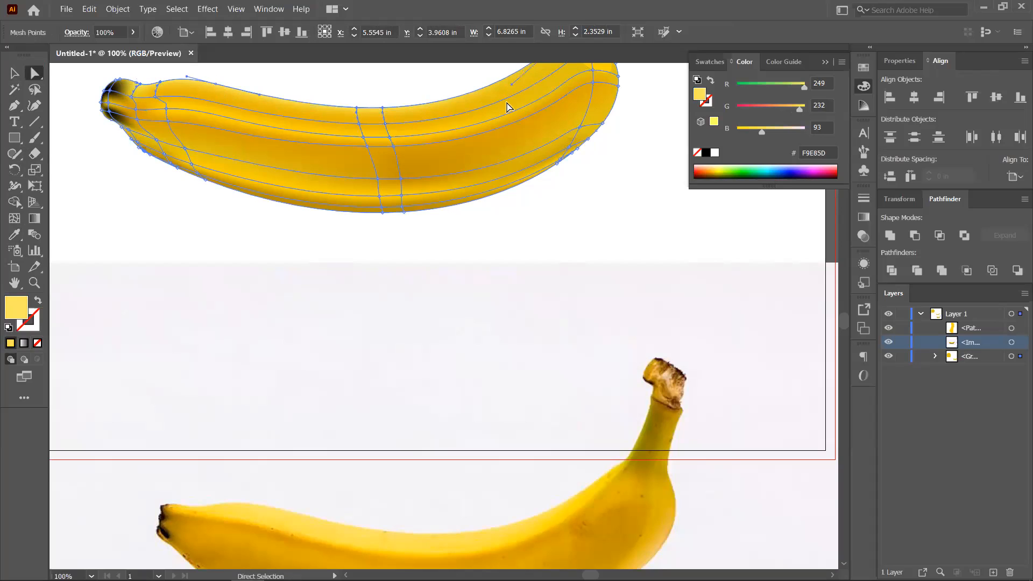
{"action": "scroll", "coordinate": [512, 104], "scroll_direction": "up", "scroll_amount": 2}
{"action": "scroll", "coordinate": [270, 316], "scroll_direction": "down", "scroll_amount": 5}
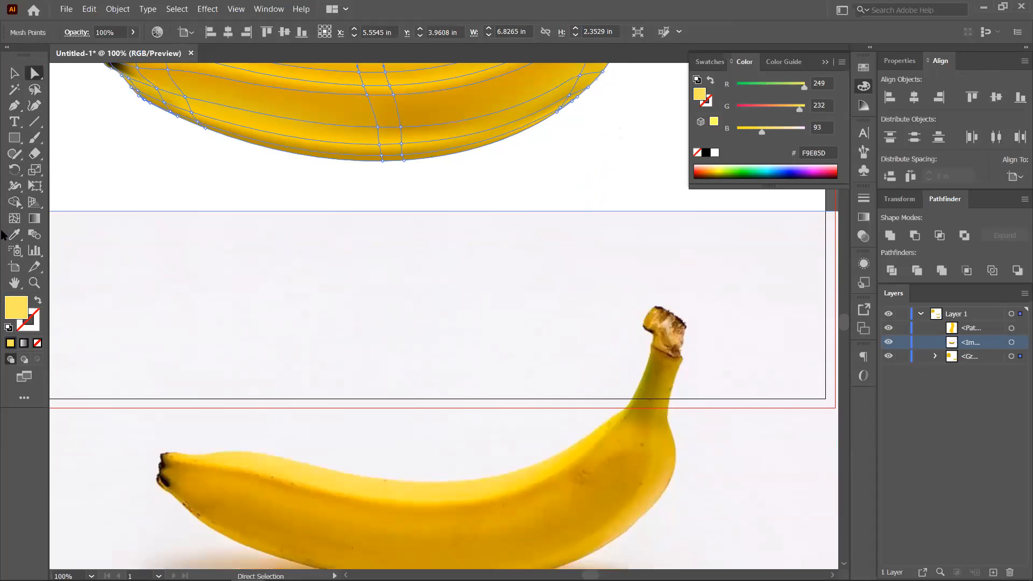
{"action": "left_click", "coordinate": [14, 235]}
{"action": "left_click", "coordinate": [404, 485]}
{"action": "scroll", "coordinate": [399, 491], "scroll_direction": "up", "scroll_amount": 2}
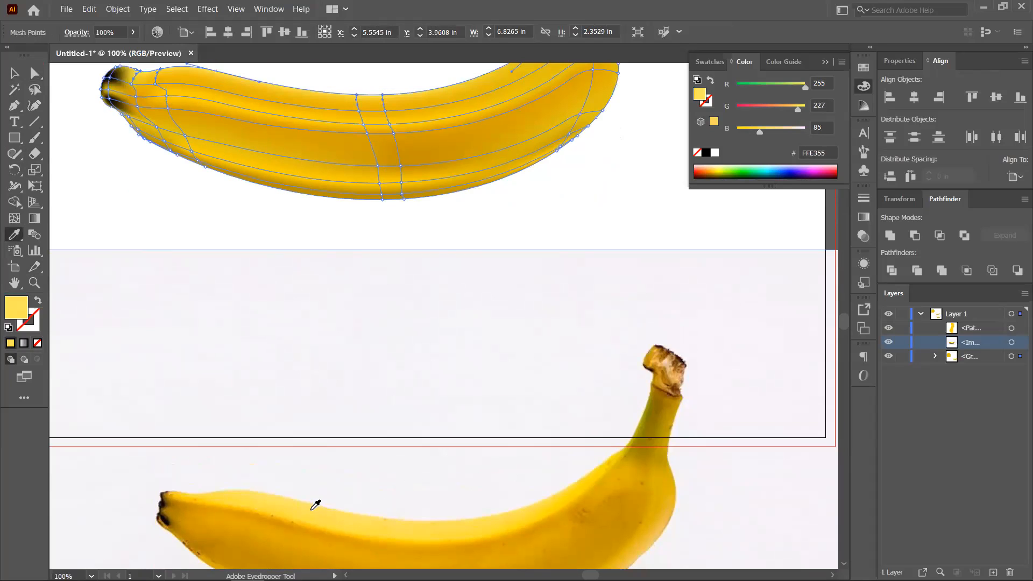
{"action": "left_click", "coordinate": [409, 525]}
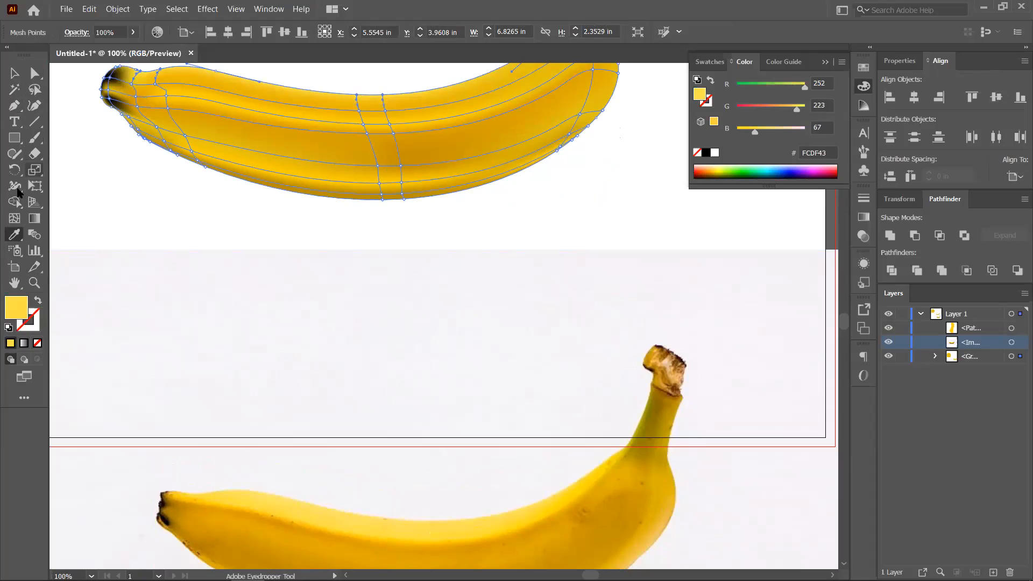
- Add a mesh row just inside the banana body's upper edge and mesh columns on both sides of its middle, leaving nothing selected
{"action": "left_click", "coordinate": [15, 218]}
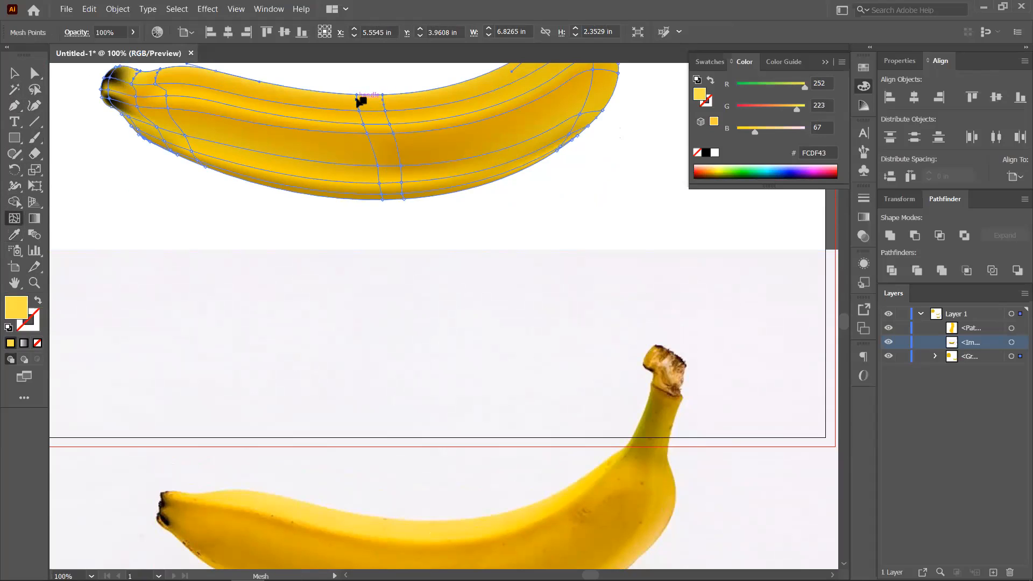
{"action": "left_click", "coordinate": [357, 98]}
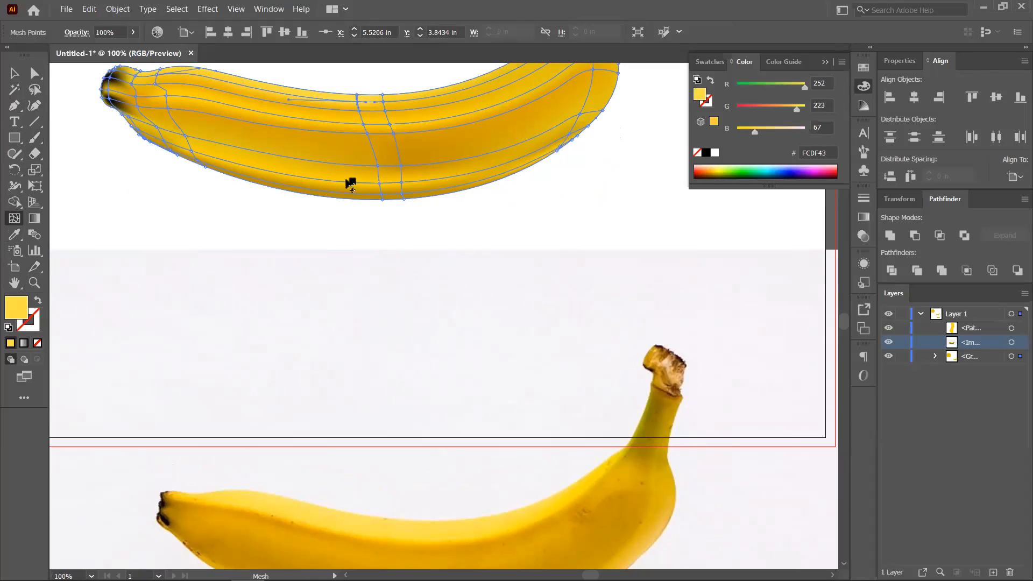
{"action": "left_click", "coordinate": [492, 80]}
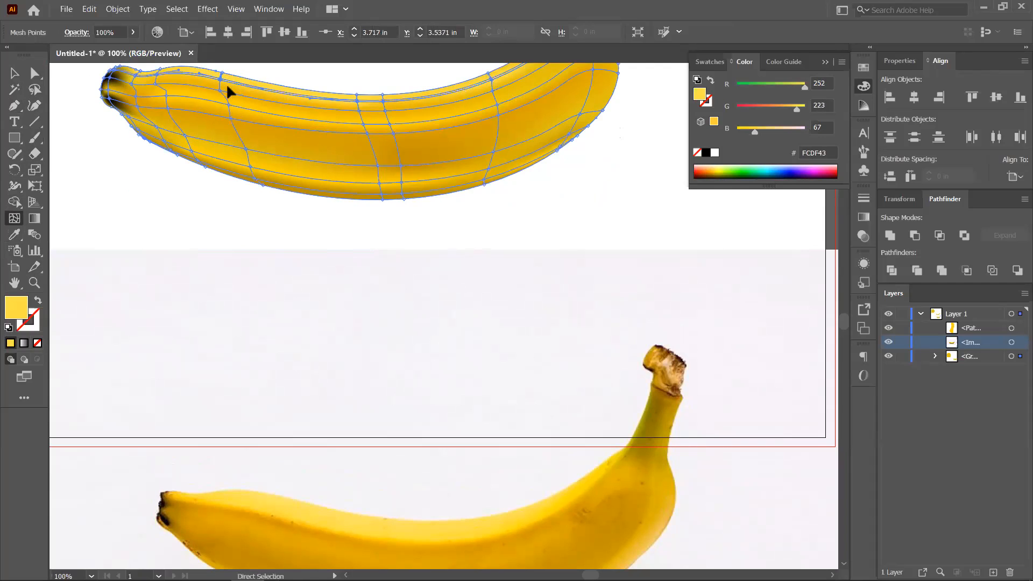
{"action": "left_click_drag", "start_coordinate": [501, 125], "coordinate": [443, 171]}
{"action": "left_click", "coordinate": [485, 103]}
{"action": "scroll", "coordinate": [443, 215], "scroll_direction": "down", "scroll_amount": 2}
{"action": "key", "text": "v"}
{"action": "left_click", "coordinate": [171, 215]}
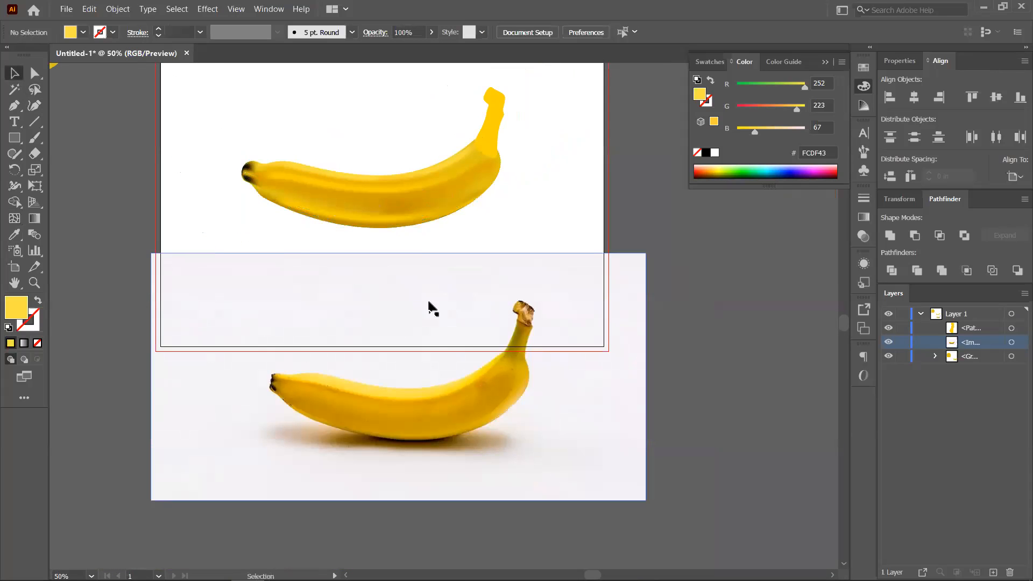
- Build a gradient mesh of several crossing rows and columns on the yellow stem shape with the Mesh tool
{"action": "scroll", "coordinate": [422, 245], "scroll_direction": "up", "scroll_amount": 1}
{"action": "left_click_drag", "start_coordinate": [386, 227], "coordinate": [370, 221]}
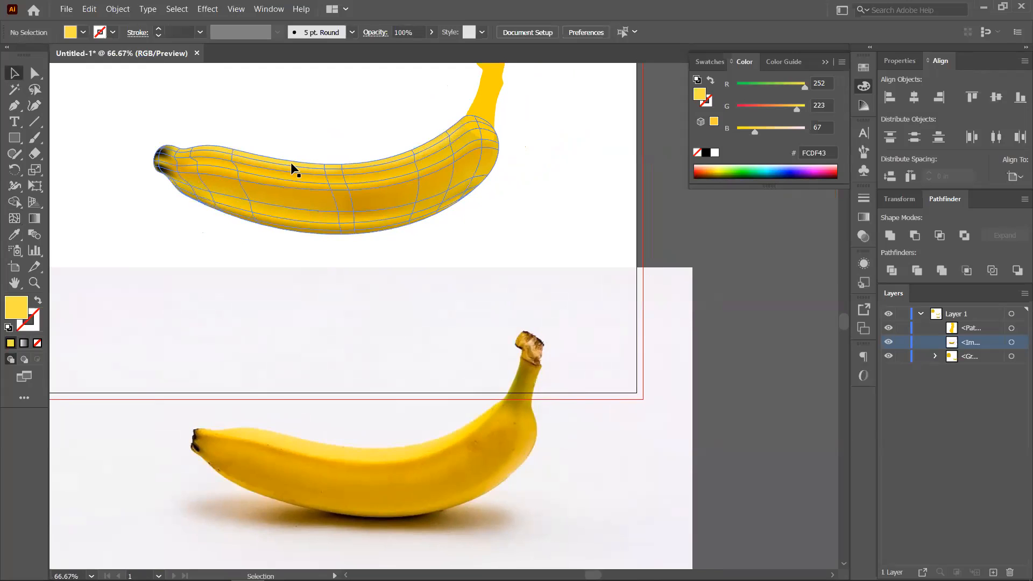
{"action": "scroll", "coordinate": [304, 185], "scroll_direction": "up", "scroll_amount": 1}
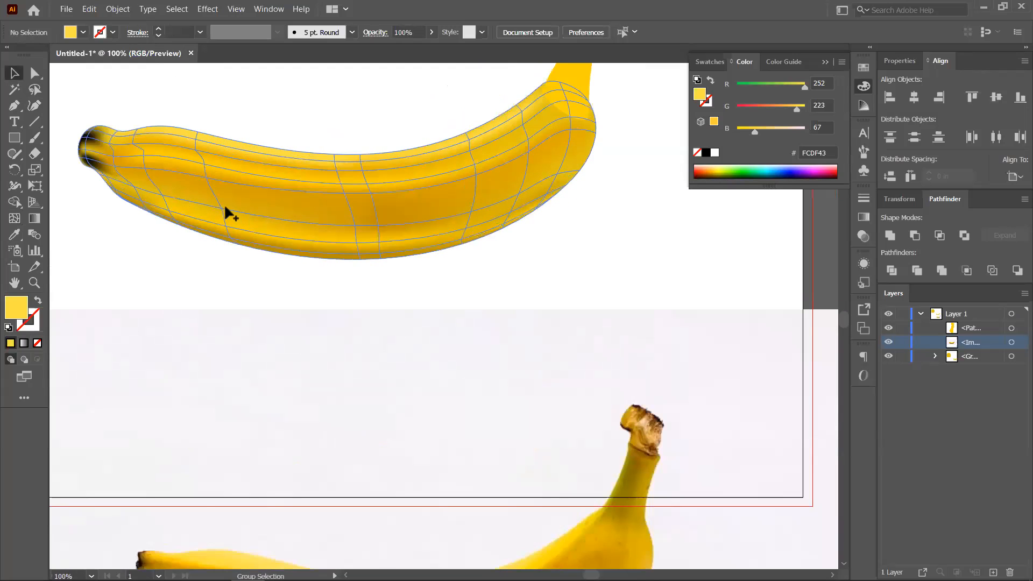
{"action": "scroll", "coordinate": [226, 212], "scroll_direction": "down", "scroll_amount": 1}
{"action": "left_click_drag", "start_coordinate": [469, 174], "coordinate": [457, 175]}
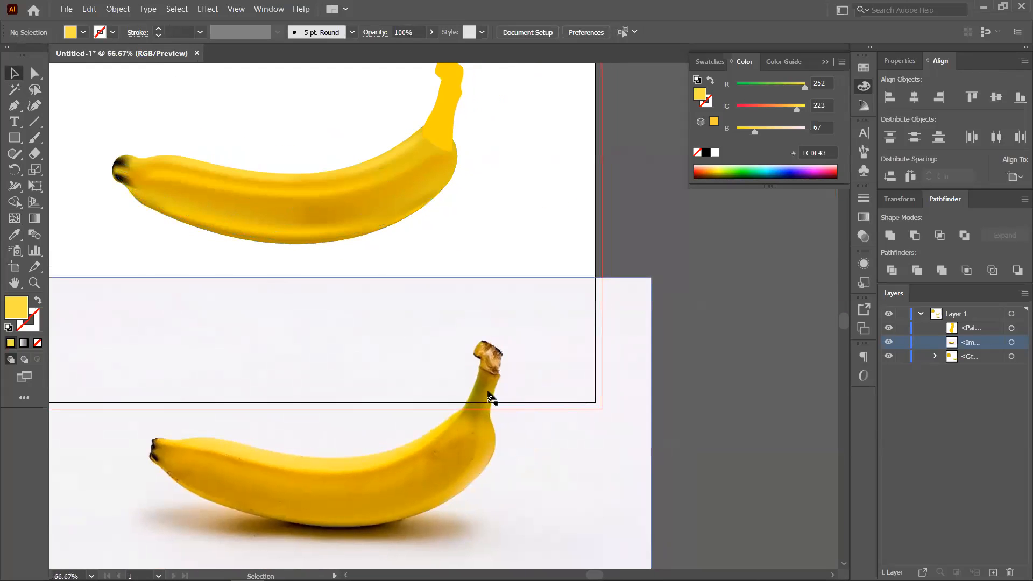
{"action": "left_click", "coordinate": [441, 109]}
{"action": "left_click", "coordinate": [14, 218]}
{"action": "left_click", "coordinate": [443, 110]}
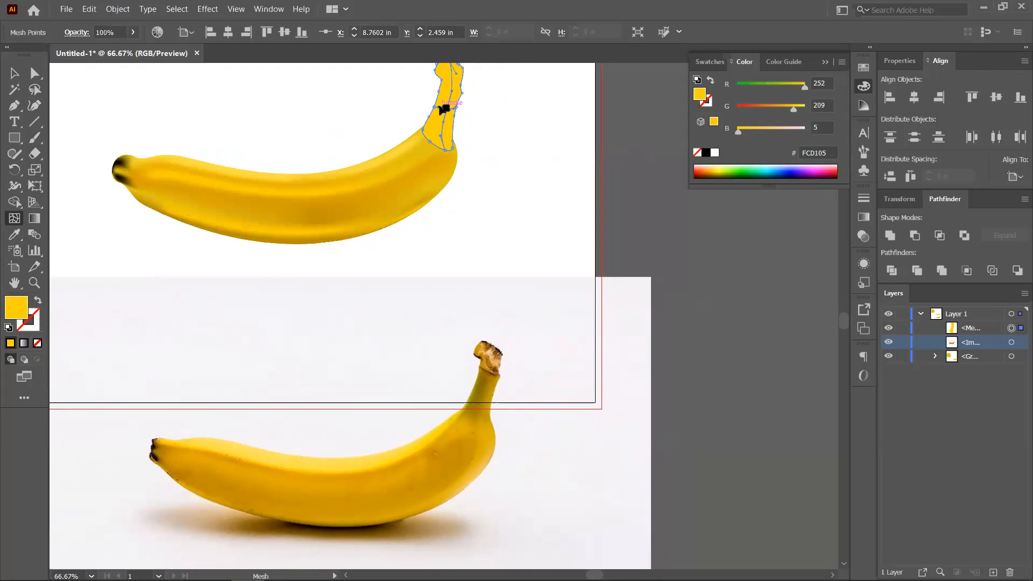
{"action": "left_click", "coordinate": [435, 117]}
{"action": "left_click", "coordinate": [450, 95]}
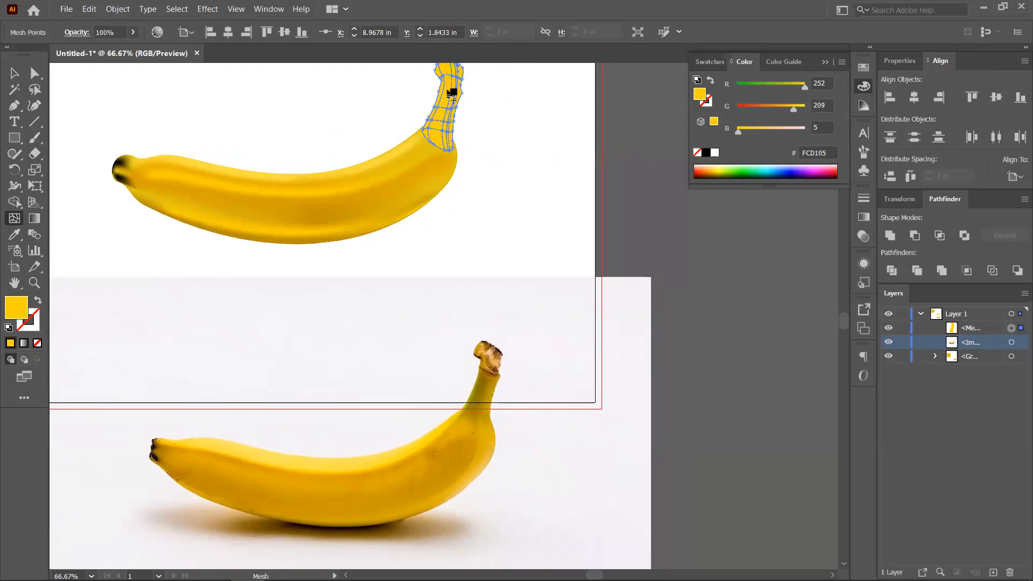
{"action": "left_click", "coordinate": [445, 102]}
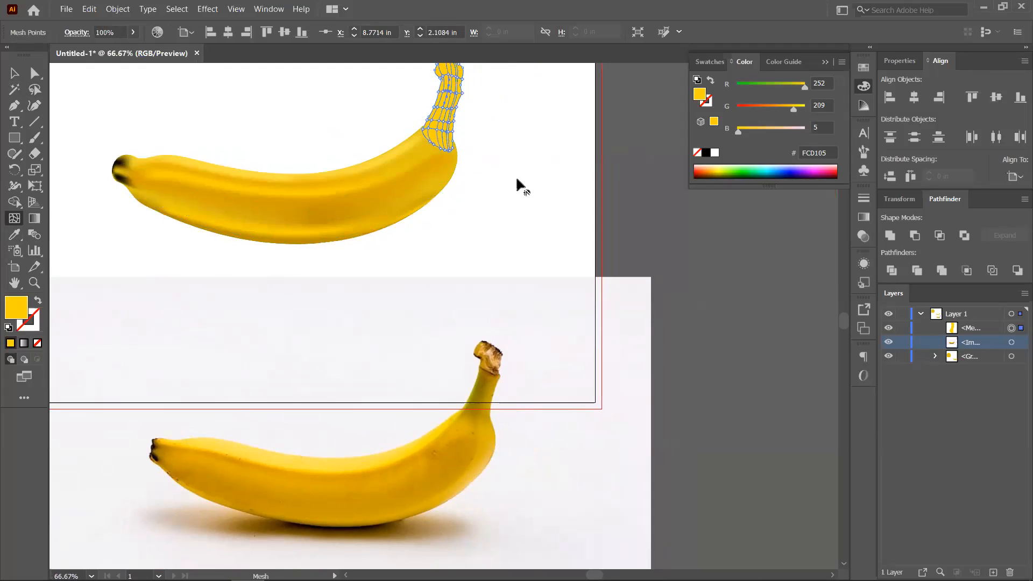
- Move the meshed stem shape down beside the photo banana's stem
{"action": "scroll", "coordinate": [515, 176], "scroll_direction": "up", "scroll_amount": 1}
{"action": "scroll", "coordinate": [456, 171], "scroll_direction": "down", "scroll_amount": 2}
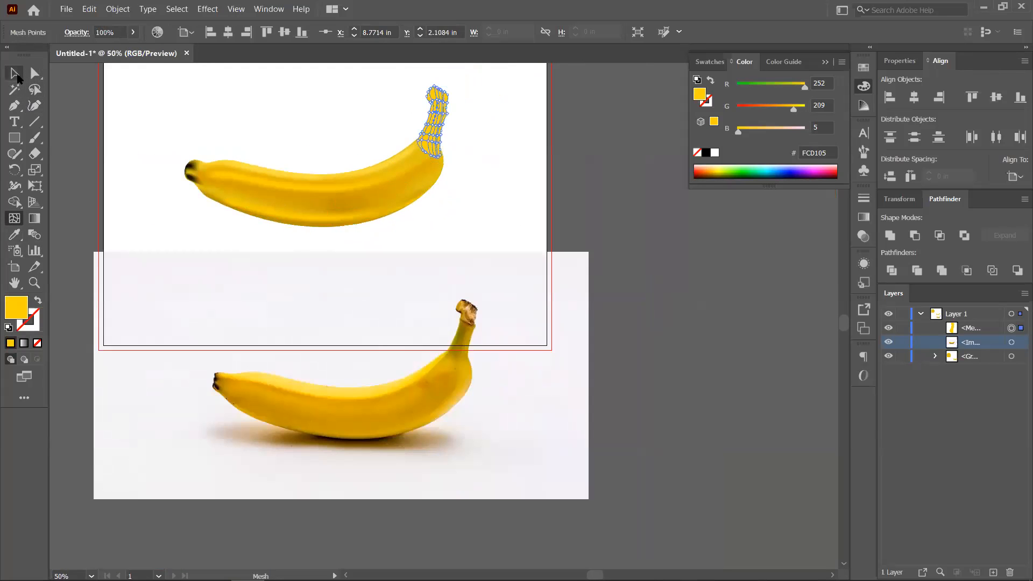
{"action": "left_click", "coordinate": [15, 74]}
{"action": "left_click", "coordinate": [442, 126]}
{"action": "mouse_move", "coordinate": [505, 301]}
{"action": "left_mouse_down"}
{"action": "mouse_move", "coordinate": [498, 350]}
{"action": "mouse_move", "coordinate": [500, 310]}
{"action": "left_mouse_up"}
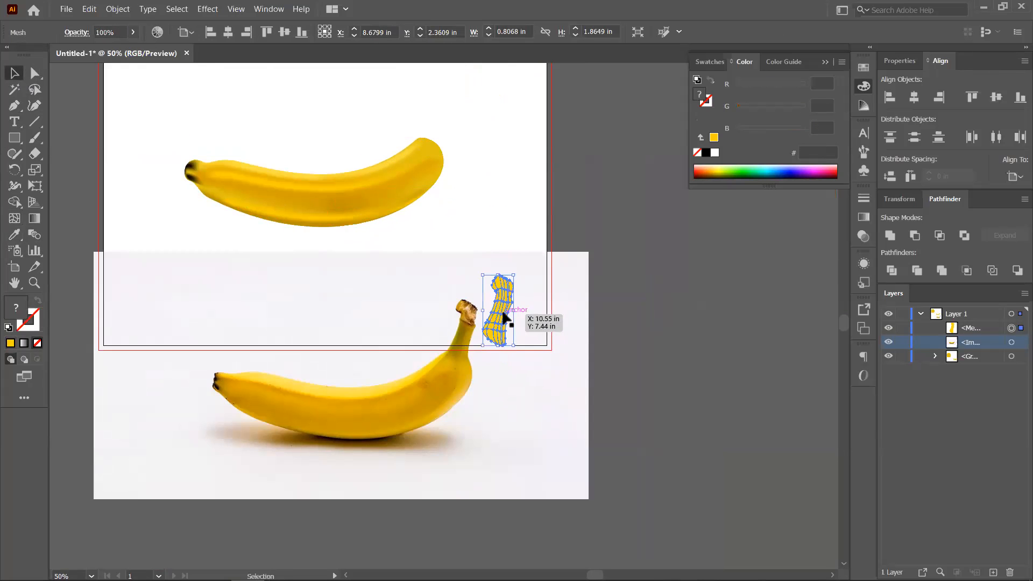
{"action": "scroll", "coordinate": [501, 323], "scroll_direction": "up", "scroll_amount": 4}
{"action": "scroll", "coordinate": [463, 377], "scroll_direction": "up", "scroll_amount": 2}
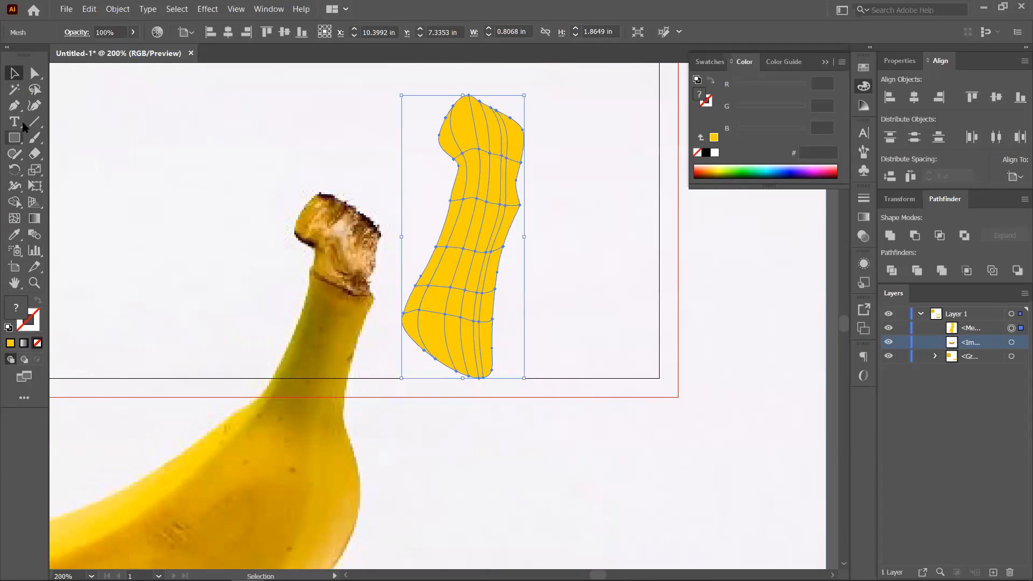
- Select the mesh points of the stem's inner columns below the tip and colour them olive 978D09 sampled from the photo's stem
{"action": "left_click", "coordinate": [35, 74]}
{"action": "left_click", "coordinate": [14, 235]}
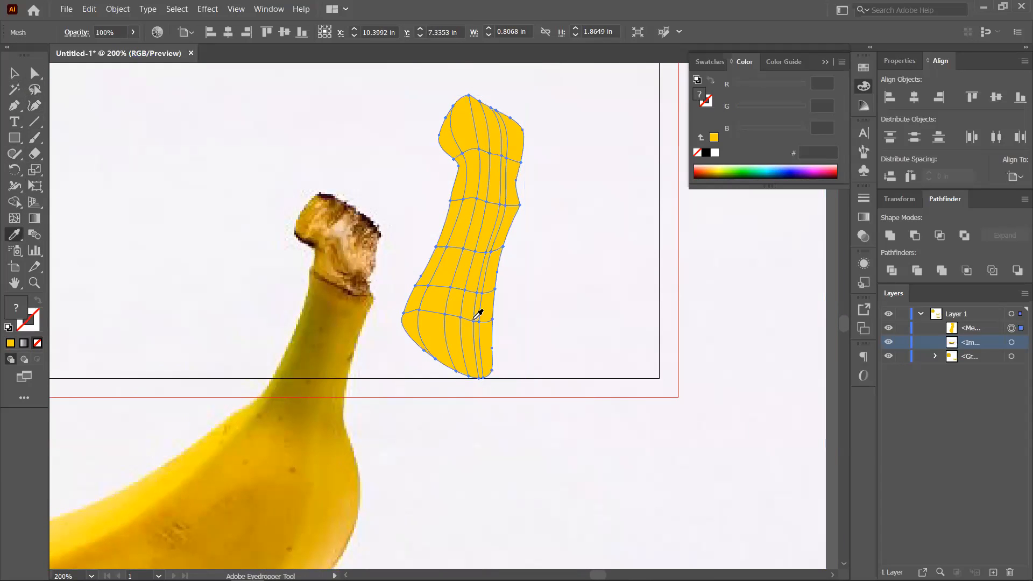
{"action": "key", "text": "ctrl"}
{"action": "left_click", "coordinate": [449, 287], "text": "ctrl"}
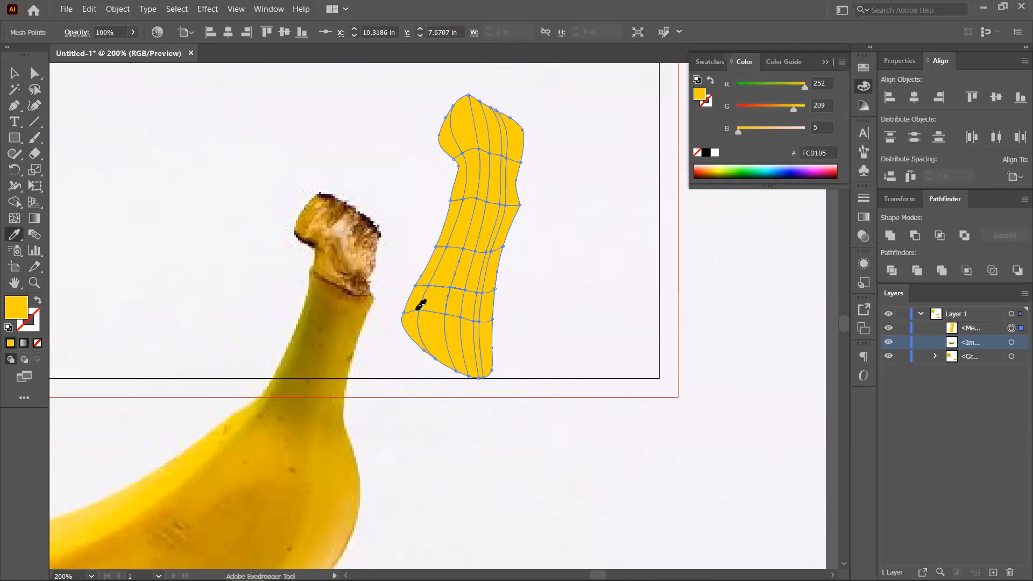
{"action": "left_click", "coordinate": [326, 314]}
{"action": "left_click", "coordinate": [422, 277]}
{"action": "left_click", "coordinate": [35, 89]}
{"action": "mouse_move", "coordinate": [454, 341]}
{"action": "left_mouse_down"}
{"action": "mouse_move", "coordinate": [413, 327]}
{"action": "mouse_move", "coordinate": [406, 303]}
{"action": "mouse_move", "coordinate": [428, 235]}
{"action": "mouse_move", "coordinate": [460, 181]}
{"action": "mouse_move", "coordinate": [486, 166]}
{"action": "mouse_move", "coordinate": [507, 188]}
{"action": "mouse_move", "coordinate": [467, 333]}
{"action": "mouse_move", "coordinate": [424, 337]}
{"action": "left_mouse_up"}
{"action": "left_click", "coordinate": [15, 235]}
{"action": "left_click", "coordinate": [309, 310]}
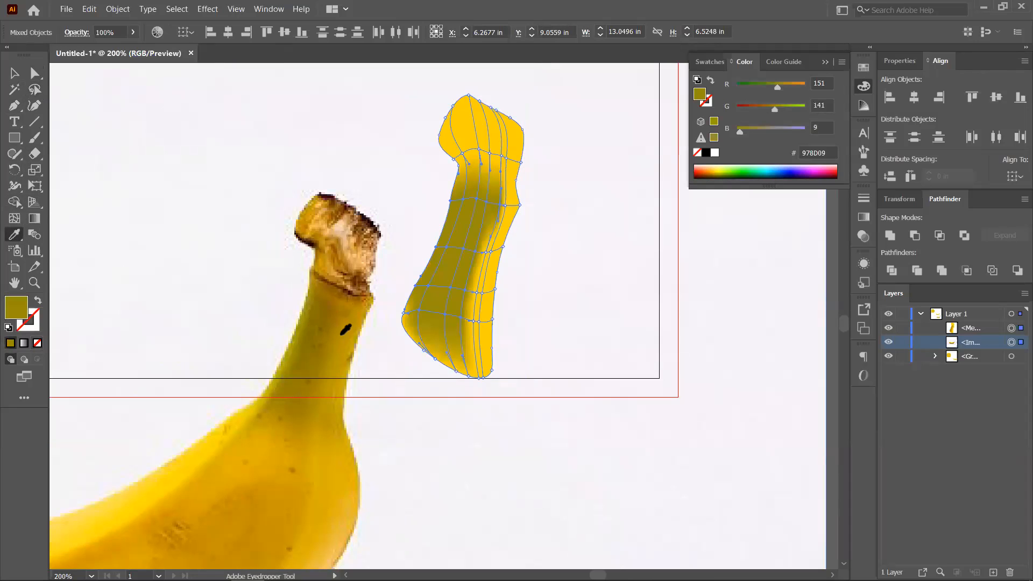
- Select the mesh points of the stem's tip and colour them light brown DAA35A sampled from the photo's stem tip
{"action": "left_click", "coordinate": [35, 89]}
{"action": "mouse_move", "coordinate": [521, 171]}
{"action": "left_mouse_down"}
{"action": "mouse_move", "coordinate": [454, 161]}
{"action": "mouse_move", "coordinate": [447, 151]}
{"action": "mouse_move", "coordinate": [484, 138]}
{"action": "mouse_move", "coordinate": [520, 168]}
{"action": "left_mouse_up"}
{"action": "left_click", "coordinate": [14, 235]}
{"action": "left_click", "coordinate": [347, 256]}
{"action": "left_click", "coordinate": [344, 247]}
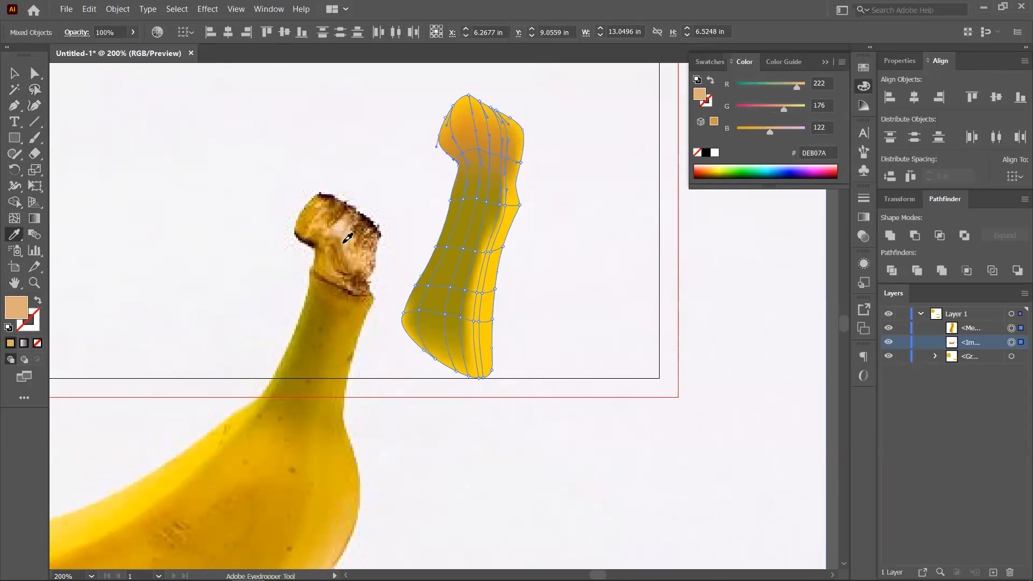
{"action": "left_click", "coordinate": [356, 267]}
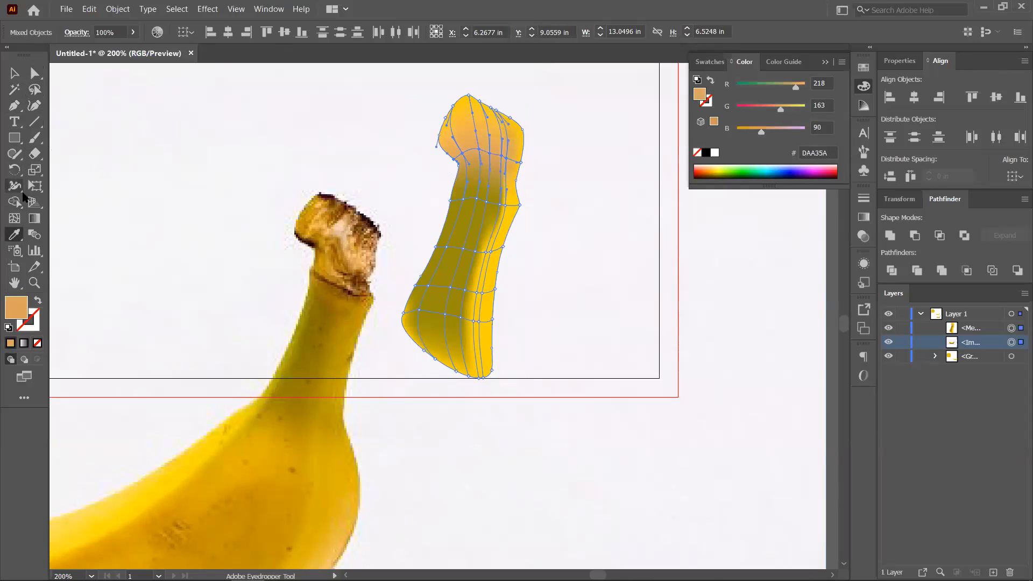
- Add a mesh row across the stem just below its light brown tip
{"action": "left_click", "coordinate": [14, 219]}
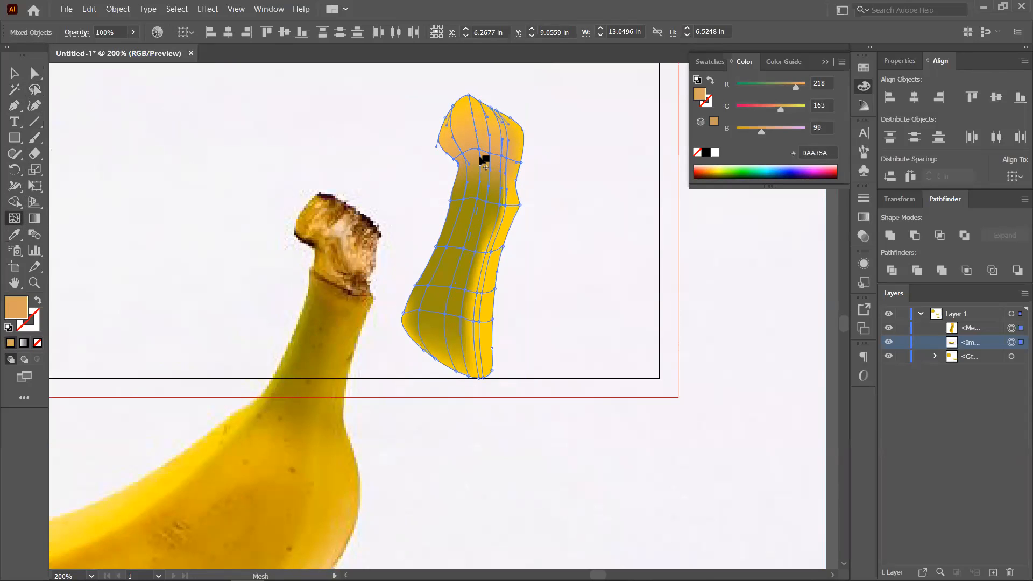
{"action": "left_click", "coordinate": [480, 157]}
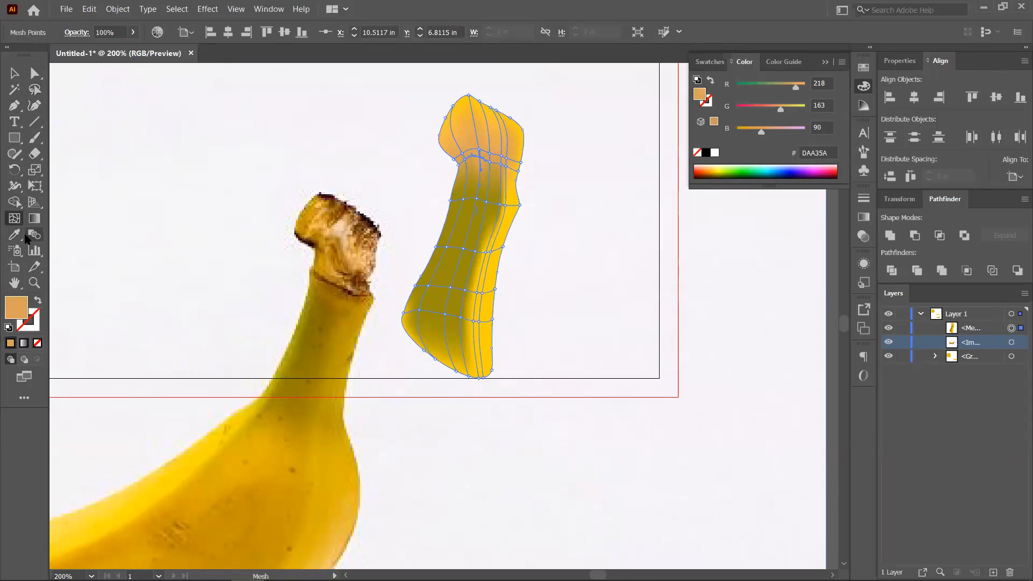
{"action": "left_click", "coordinate": [35, 73]}
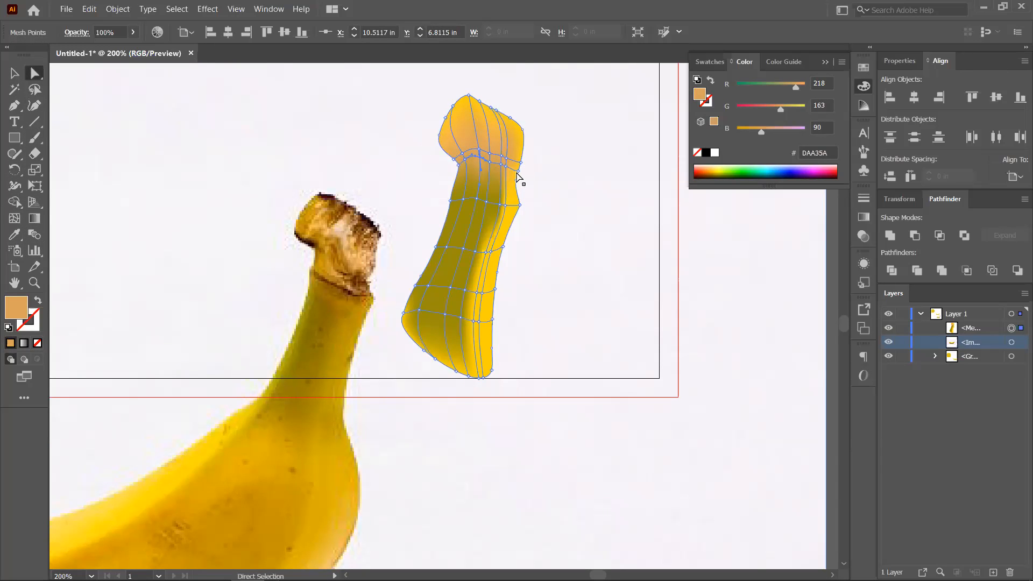
{"action": "left_click", "coordinate": [513, 175]}
{"action": "left_click_drag", "start_coordinate": [513, 177], "coordinate": [486, 161]}
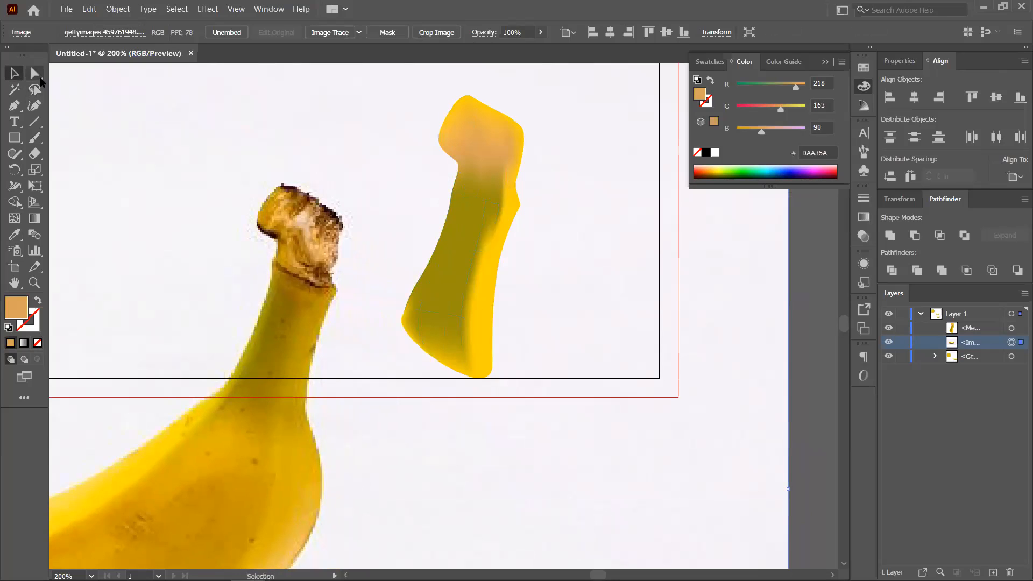
{"action": "left_click", "coordinate": [493, 173]}
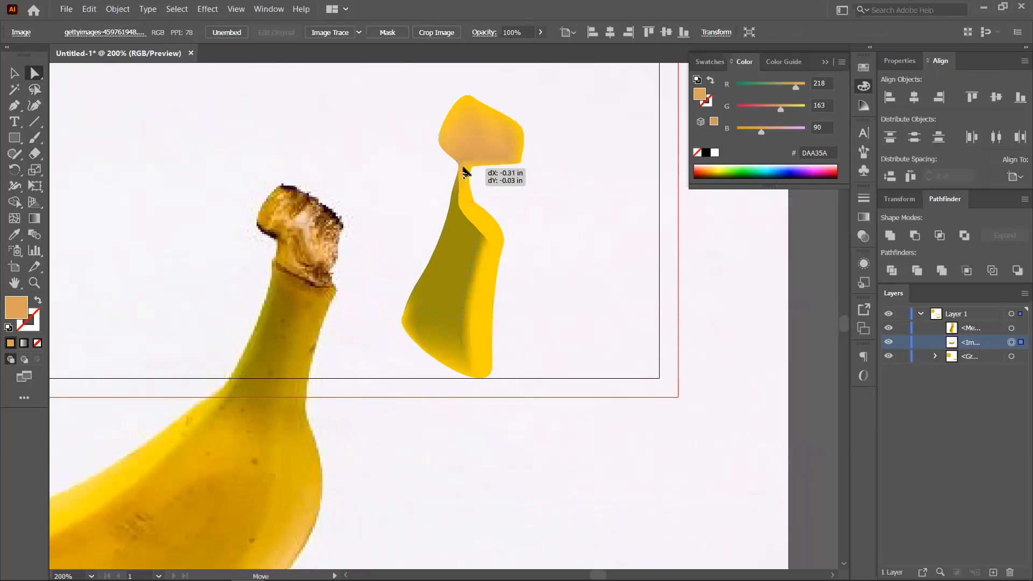
{"action": "left_click", "coordinate": [441, 166]}
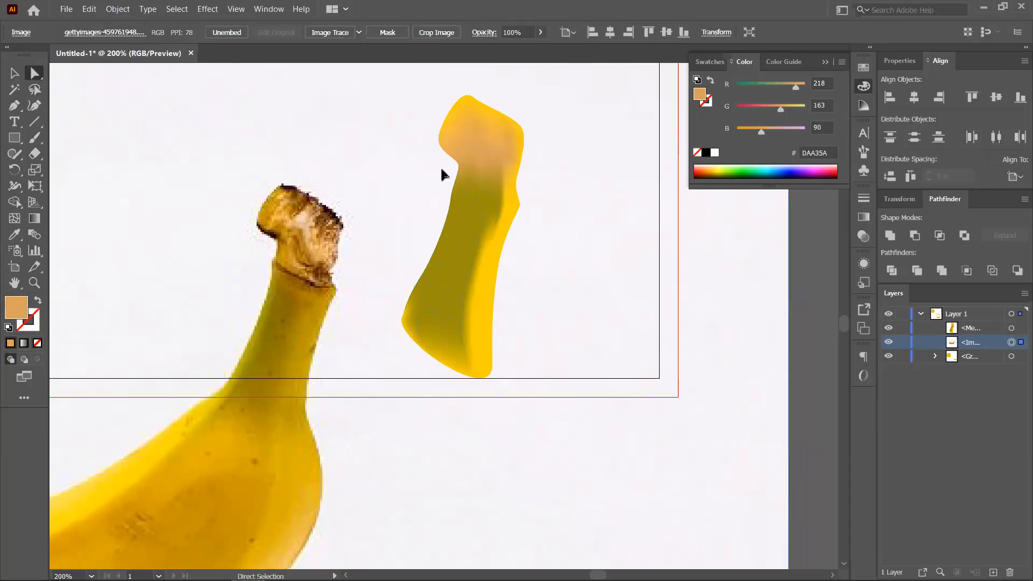
- Lasso the mesh points of the row just below the stem tip and colour them dark brown 380600 sampled from the photo
{"action": "key", "text": "q"}
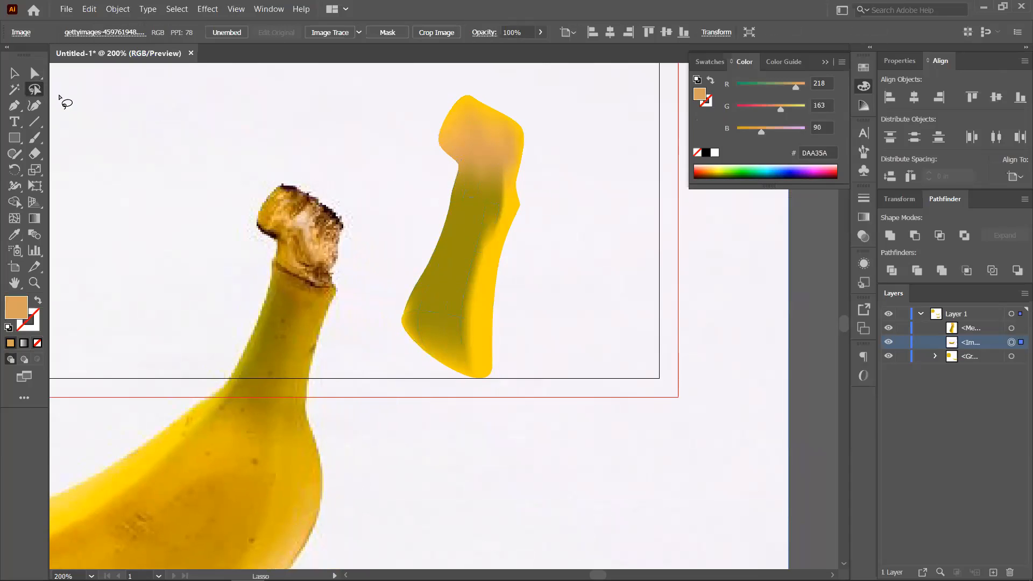
{"action": "mouse_move", "coordinate": [505, 183]}
{"action": "left_mouse_down"}
{"action": "mouse_move", "coordinate": [526, 178]}
{"action": "mouse_move", "coordinate": [458, 179]}
{"action": "mouse_move", "coordinate": [466, 170]}
{"action": "mouse_move", "coordinate": [512, 212]}
{"action": "left_mouse_up"}
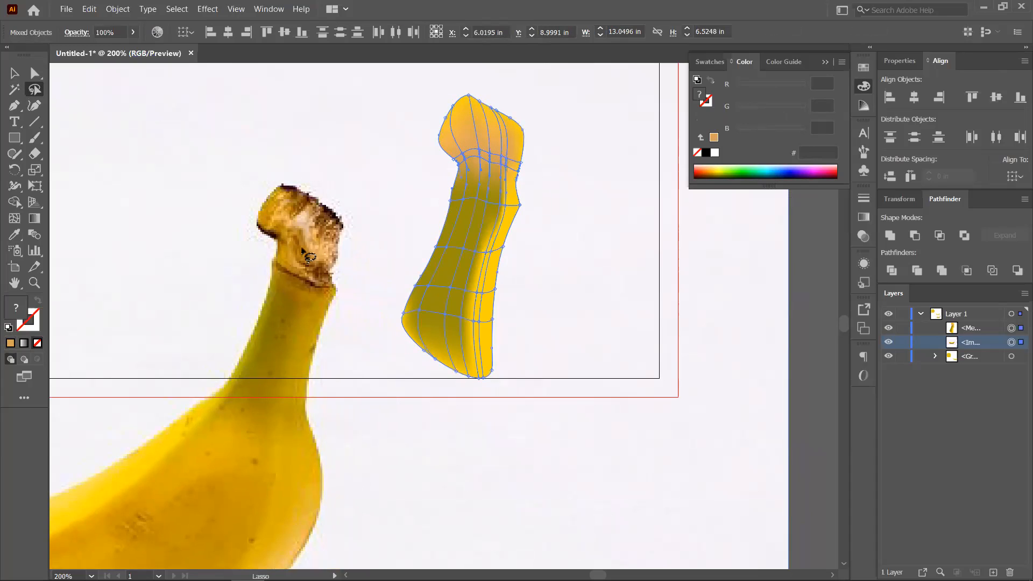
{"action": "left_click", "coordinate": [14, 234]}
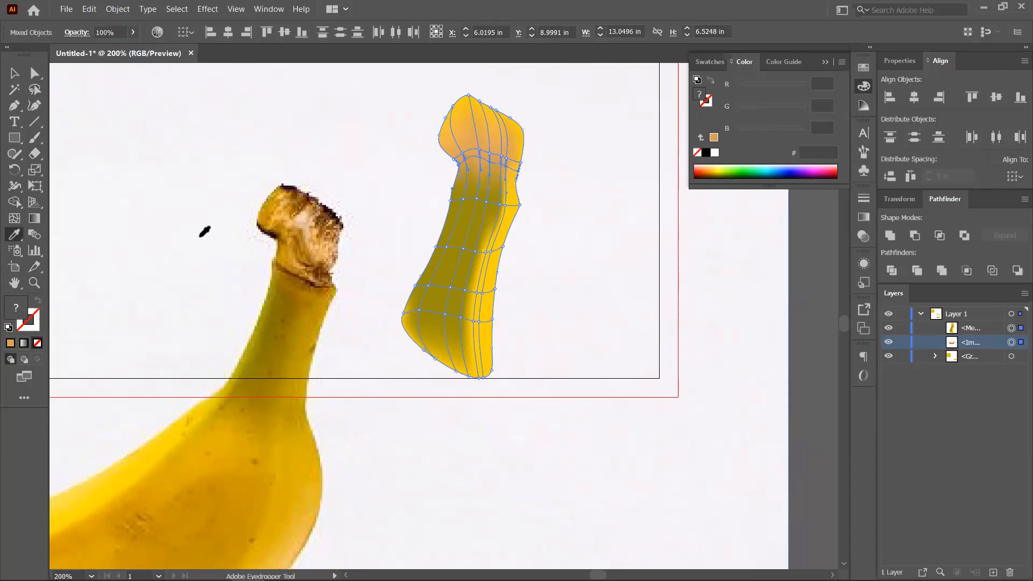
{"action": "left_click", "coordinate": [316, 279]}
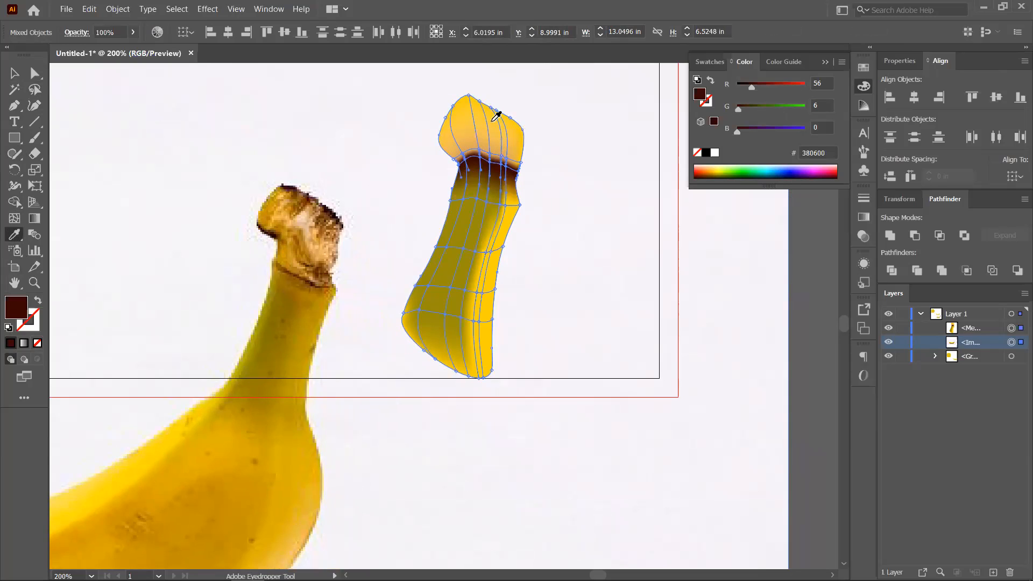
- Select the mesh points around the stem tip's outline and colour them brown 8D7004 sampled from the photo's stem
{"action": "left_click", "coordinate": [34, 89]}
{"action": "mouse_move", "coordinate": [537, 134]}
{"action": "left_mouse_down"}
{"action": "mouse_move", "coordinate": [466, 114]}
{"action": "mouse_move", "coordinate": [443, 139]}
{"action": "mouse_move", "coordinate": [426, 120]}
{"action": "mouse_move", "coordinate": [465, 79]}
{"action": "mouse_move", "coordinate": [541, 126]}
{"action": "left_mouse_up"}
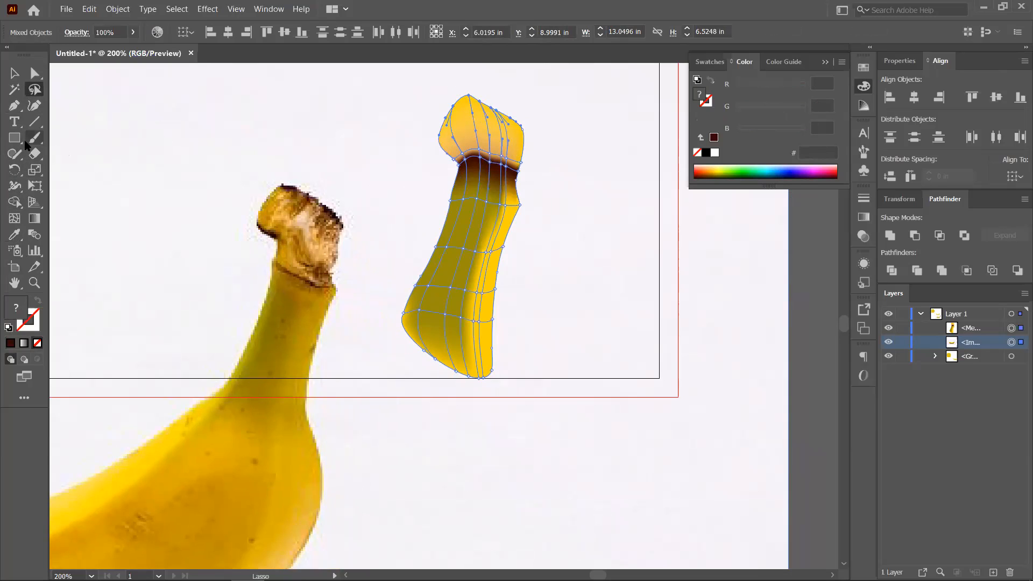
{"action": "left_click", "coordinate": [14, 234]}
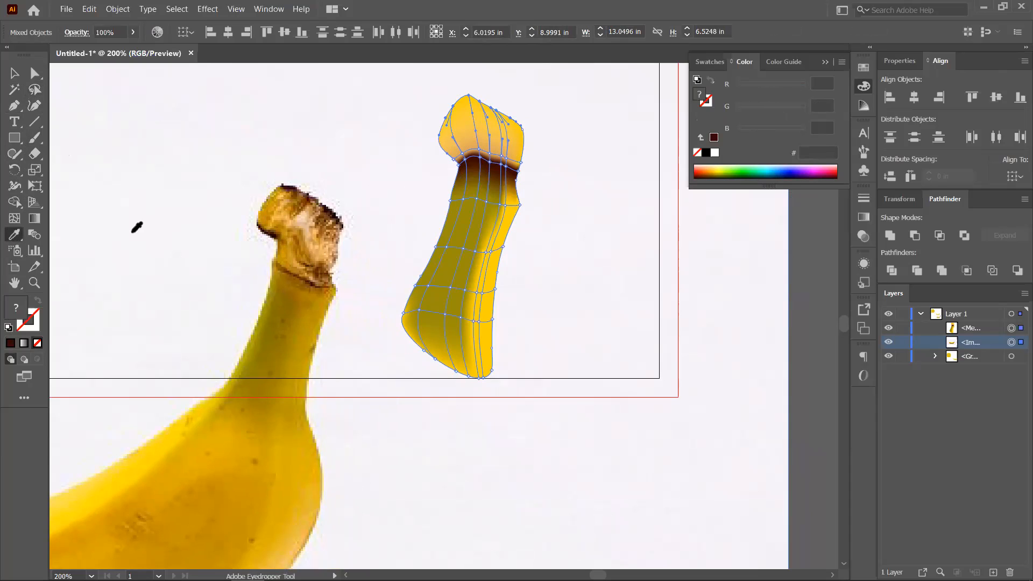
{"action": "left_click", "coordinate": [496, 171]}
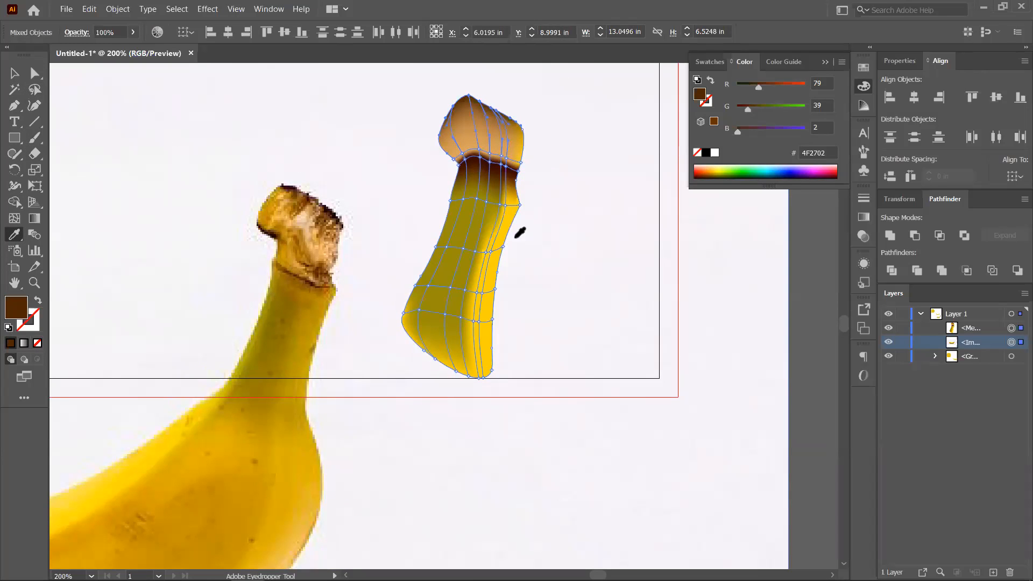
{"action": "left_click", "coordinate": [15, 218]}
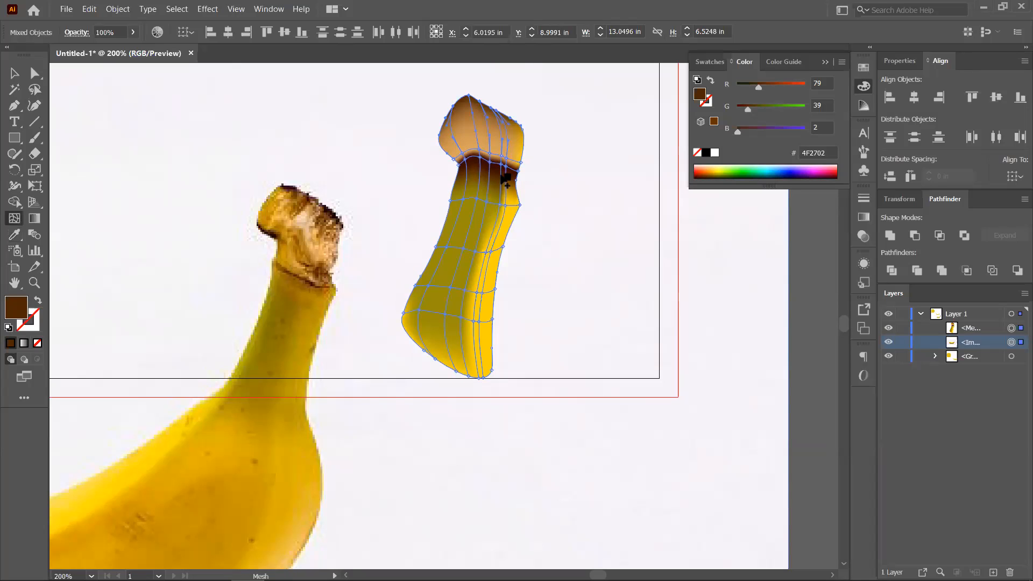
{"action": "left_click", "coordinate": [15, 235]}
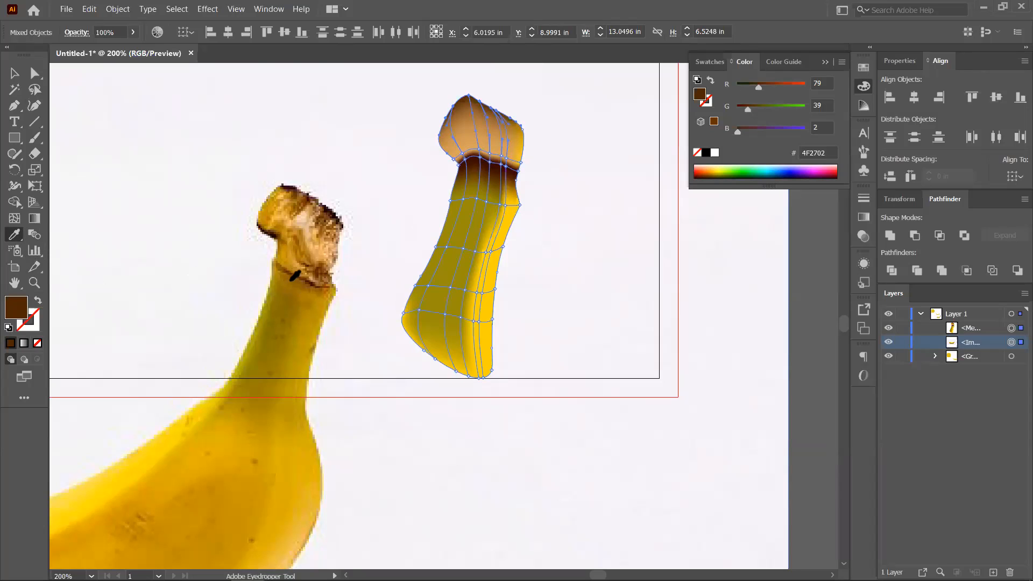
{"action": "left_click", "coordinate": [292, 279]}
{"action": "left_click", "coordinate": [273, 304]}
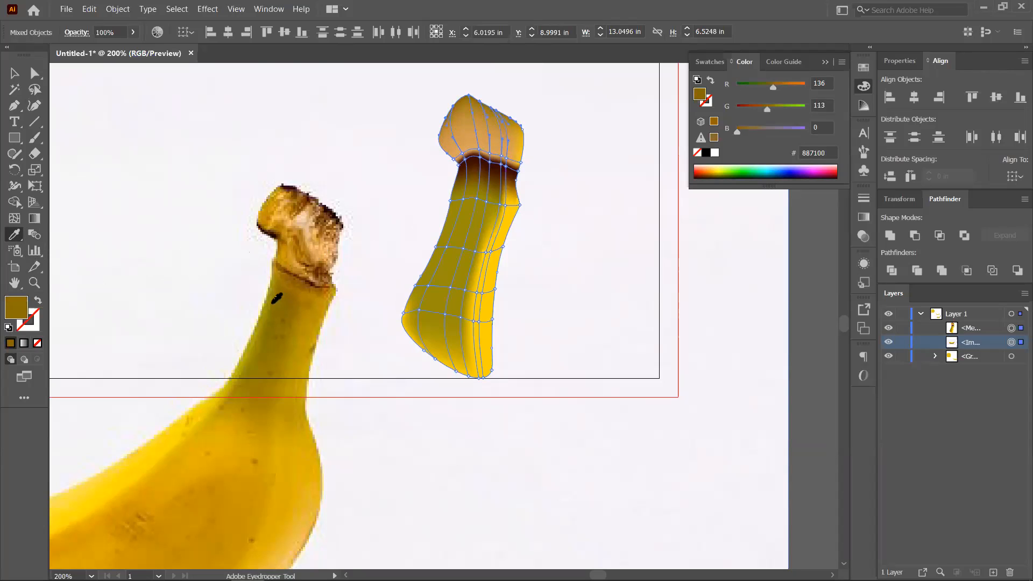
{"action": "left_click", "coordinate": [290, 315]}
- Add another mesh row across the stem within the dark brown band below the tip
{"action": "left_click", "coordinate": [15, 219]}
{"action": "left_click", "coordinate": [490, 170]}
{"action": "scroll", "coordinate": [446, 189], "scroll_direction": "up", "scroll_amount": 1}
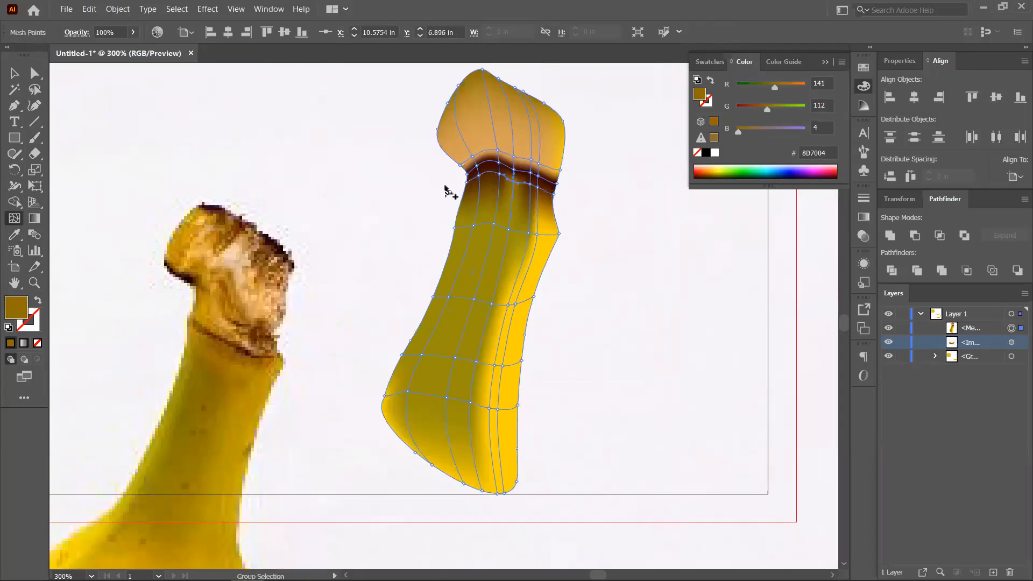
- Lasso the mesh points of the row just below the stem's dark band and colour them brown A06C13 sampled from the photo
{"action": "scroll", "coordinate": [446, 189], "scroll_direction": "up", "scroll_amount": 1}
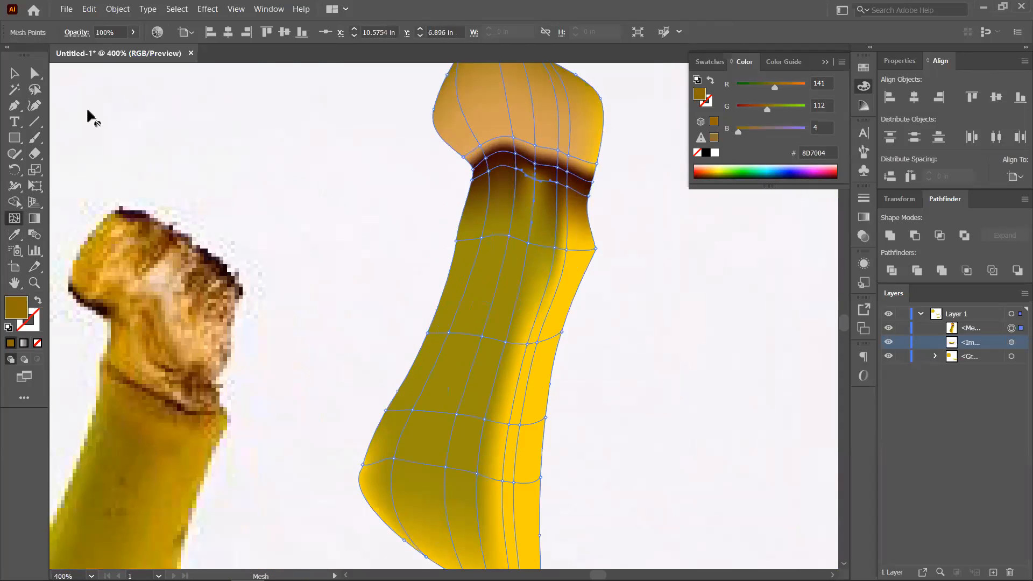
{"action": "left_click", "coordinate": [35, 89]}
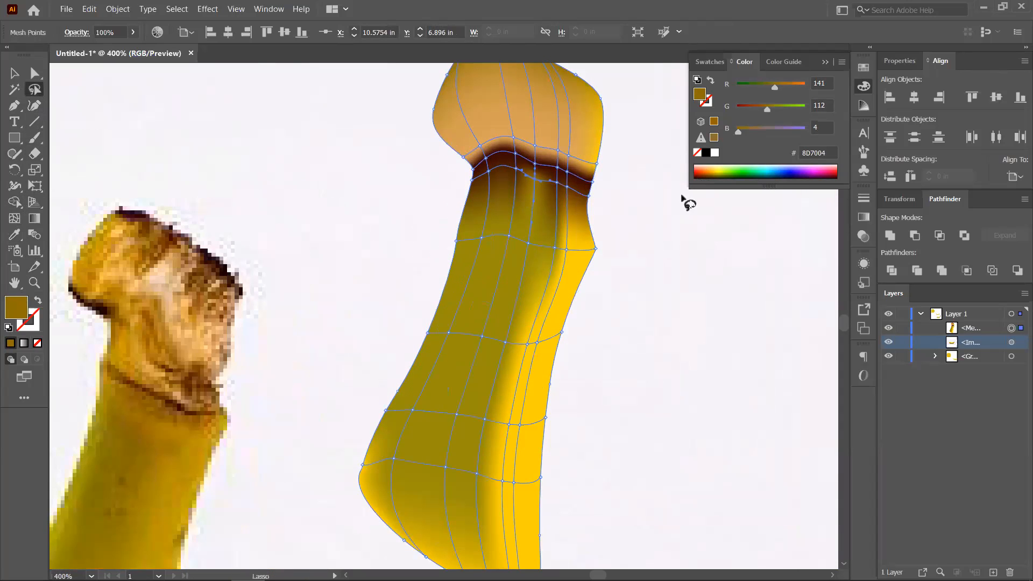
{"action": "mouse_move", "coordinate": [609, 216]}
{"action": "left_mouse_down"}
{"action": "mouse_move", "coordinate": [538, 192]}
{"action": "mouse_move", "coordinate": [466, 185]}
{"action": "left_mouse_up"}
{"action": "left_click_drag", "start_coordinate": [559, 185], "coordinate": [592, 210]}
{"action": "left_click", "coordinate": [21, 233]}
{"action": "left_click", "coordinate": [157, 310]}
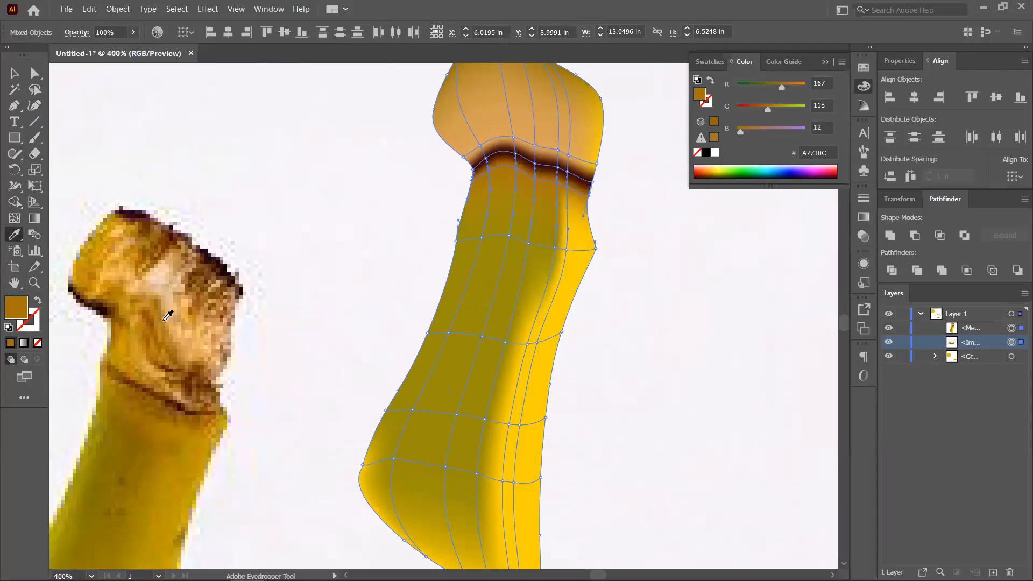
{"action": "left_click", "coordinate": [163, 334]}
{"action": "left_click", "coordinate": [167, 363]}
{"action": "left_click", "coordinate": [15, 74]}
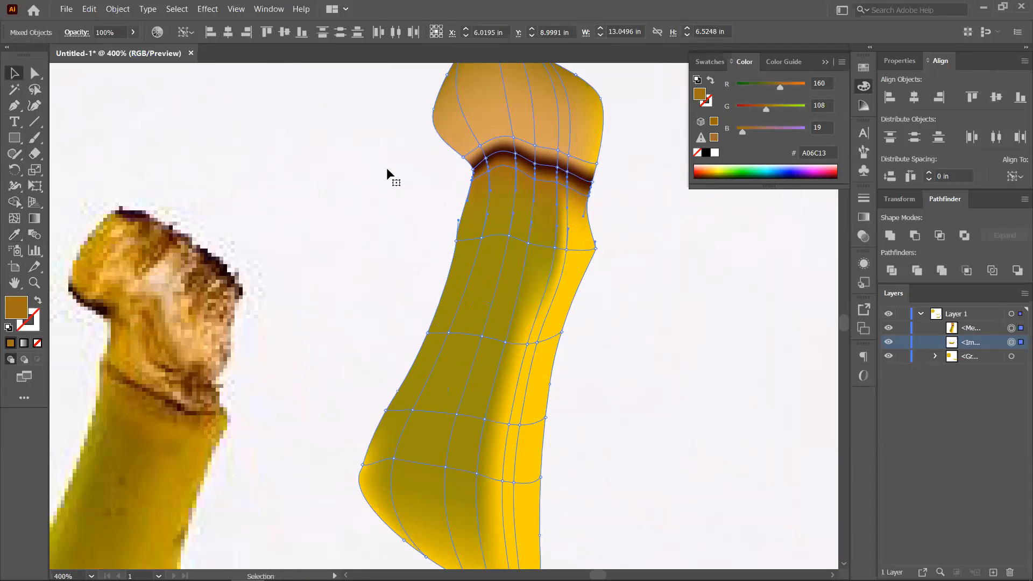
{"action": "left_click", "coordinate": [433, 113]}
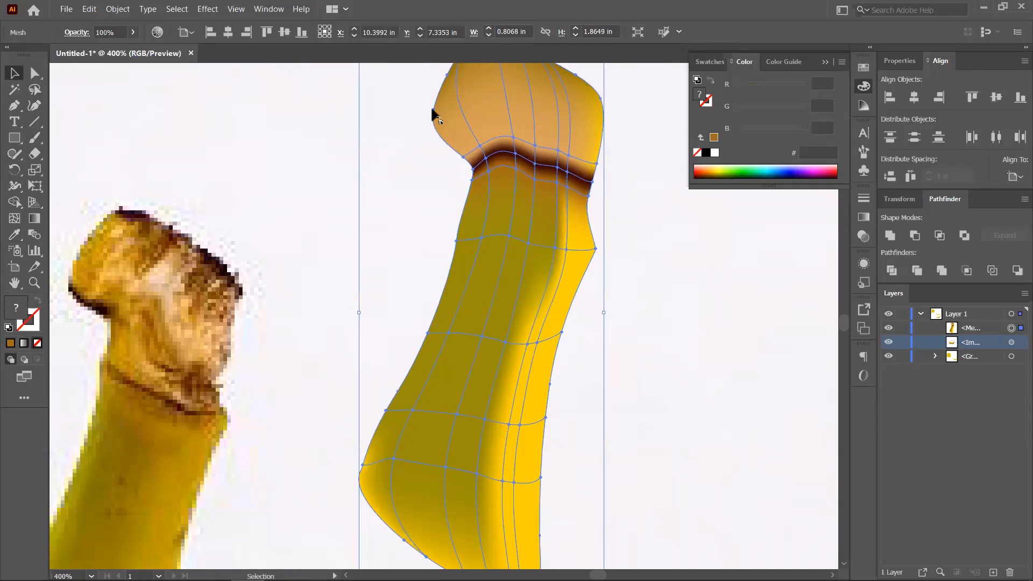
{"action": "left_click", "coordinate": [14, 234]}
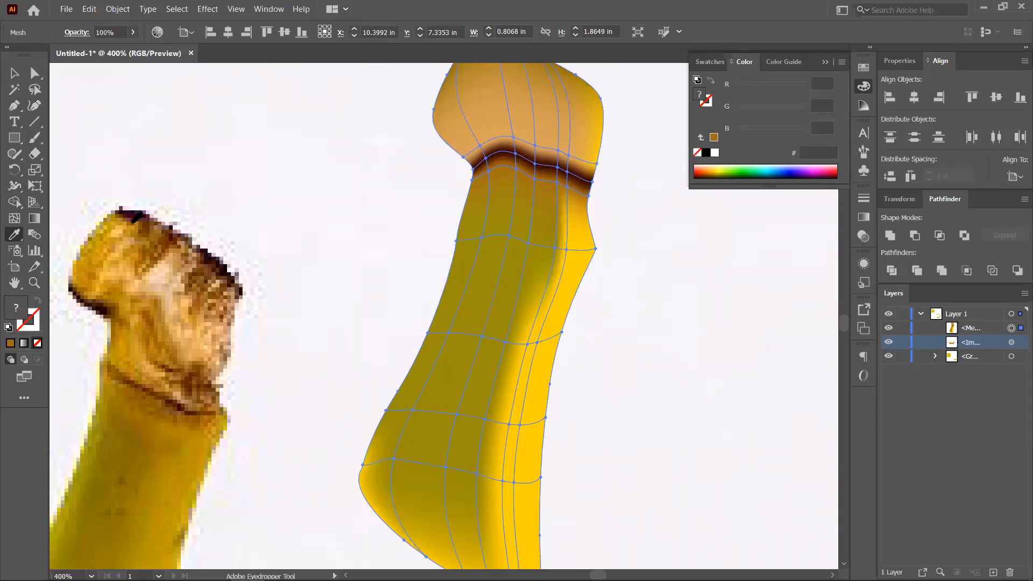
{"action": "left_click", "coordinate": [135, 217]}
{"action": "key", "text": "ctrl+z"}
- Try to darken the point on the stem tip's left outline with browns 703100 and 3D0412 sampled from the photo's stem
{"action": "left_click", "coordinate": [34, 75]}
{"action": "left_click", "coordinate": [433, 107]}
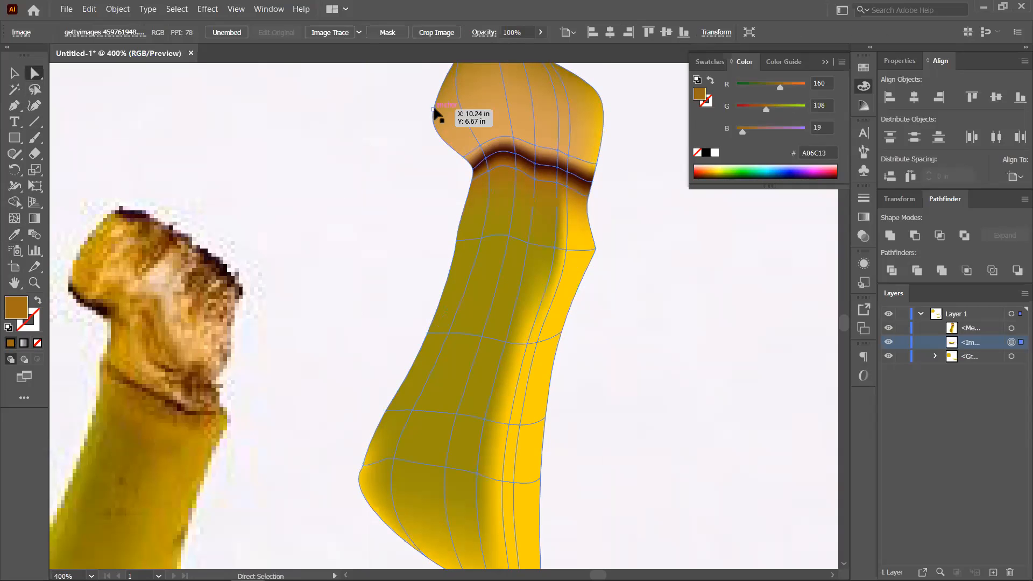
{"action": "left_click", "coordinate": [433, 108]}
{"action": "left_click", "coordinate": [14, 235]}
{"action": "left_click", "coordinate": [136, 218]}
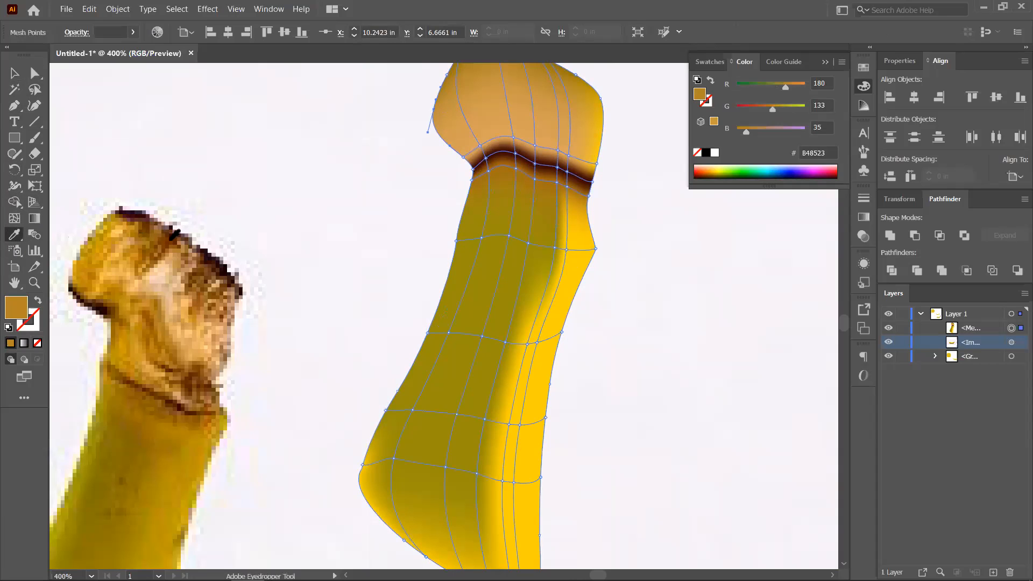
{"action": "left_click", "coordinate": [171, 239]}
{"action": "scroll", "coordinate": [243, 267], "scroll_direction": "down", "scroll_amount": 2}
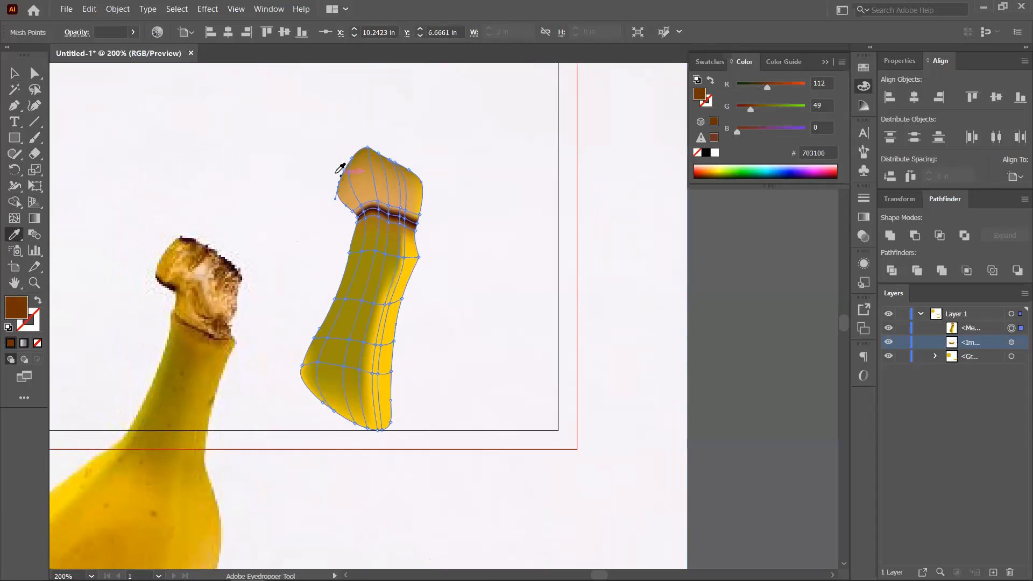
{"action": "left_click_drag", "start_coordinate": [326, 182], "coordinate": [347, 197]}
{"action": "key", "text": "ctrl+z"}
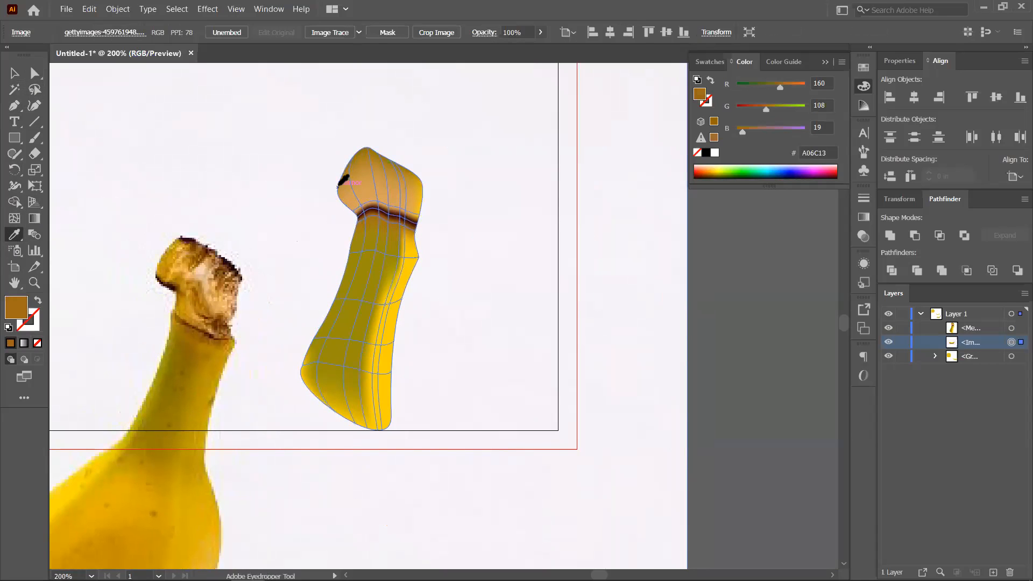
{"action": "left_click", "coordinate": [337, 186], "text": "ctrl"}
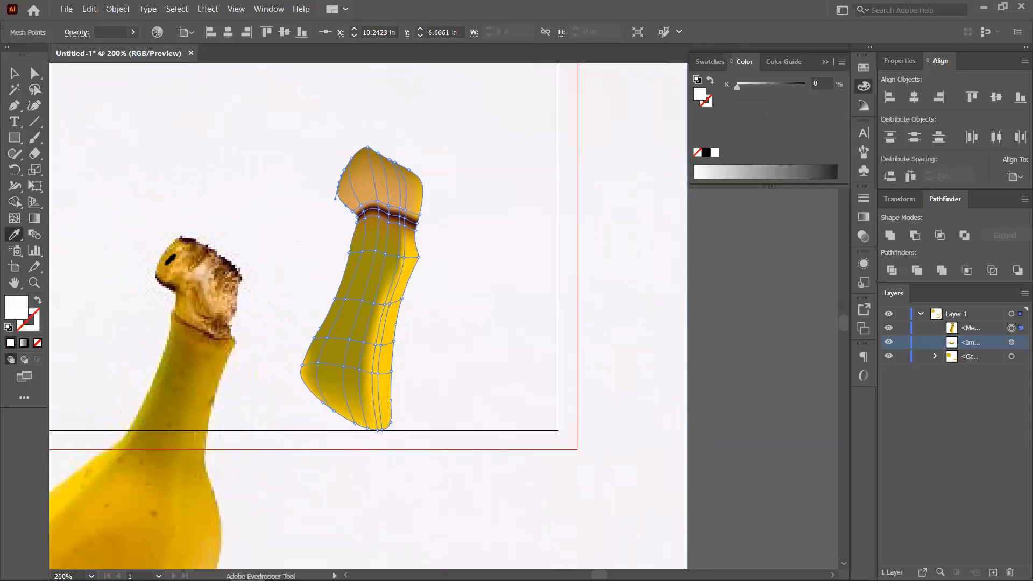
{"action": "left_click", "coordinate": [189, 241]}
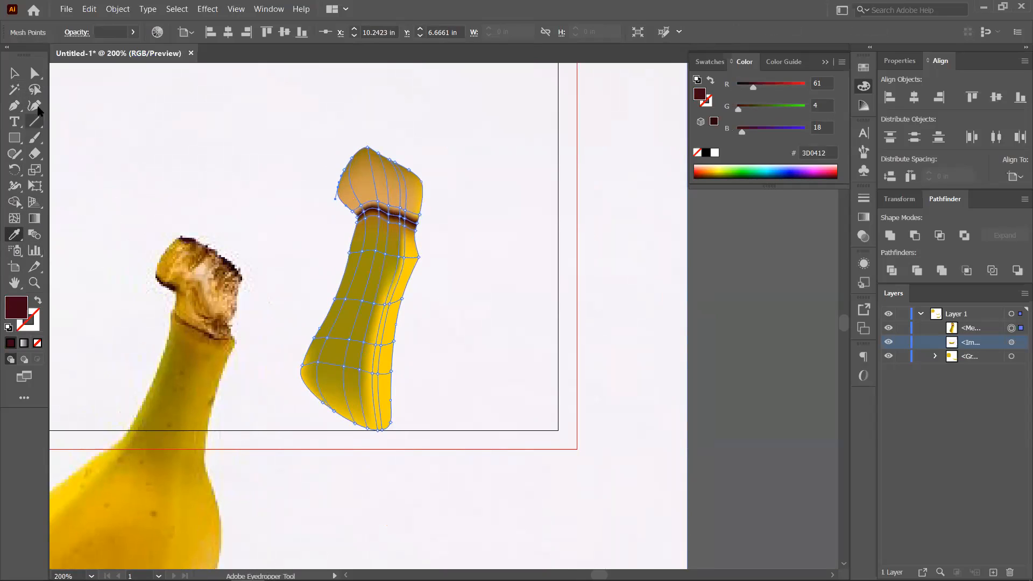
- Move the stem mesh up to the right end of the drawn banana body and send it to the back
{"action": "left_click", "coordinate": [14, 73]}
{"action": "left_click", "coordinate": [222, 134]}
{"action": "scroll", "coordinate": [222, 130], "scroll_direction": "down", "scroll_amount": 3}
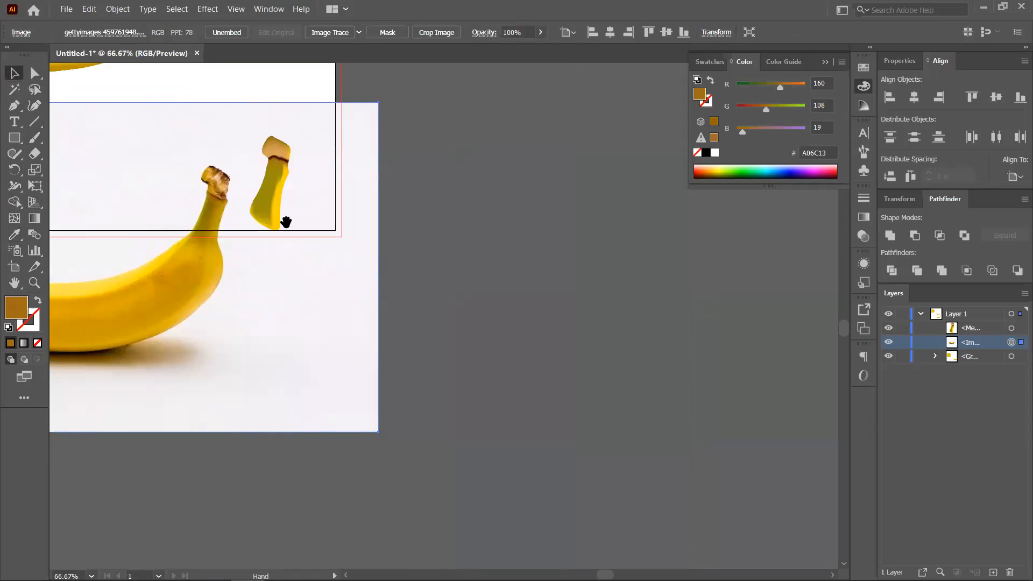
{"action": "left_click_drag", "start_coordinate": [283, 221], "coordinate": [521, 382]}
{"action": "scroll", "coordinate": [520, 383], "scroll_direction": "down", "scroll_amount": 2}
{"action": "scroll", "coordinate": [506, 390], "scroll_direction": "up", "scroll_amount": 1}
{"action": "left_click_drag", "start_coordinate": [520, 347], "coordinate": [467, 178]}
{"action": "key", "text": "a"}
{"action": "key", "text": "ctrl+shift+bracketleft"}
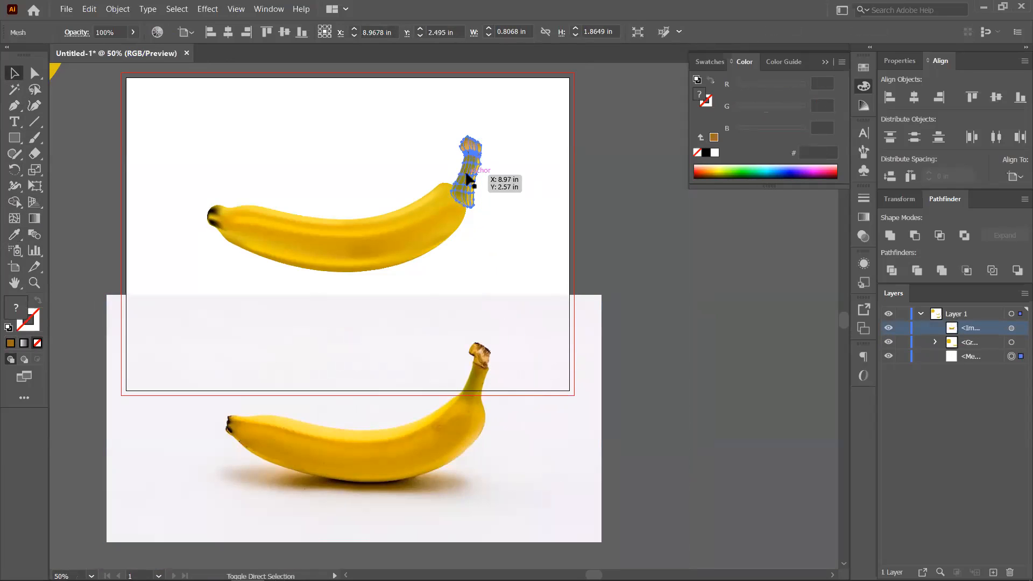
{"action": "left_click", "coordinate": [516, 185]}
- Shift the stem slightly up and left so its base tucks under the end of the banana body
{"action": "scroll", "coordinate": [476, 198], "scroll_direction": "up", "scroll_amount": 1}
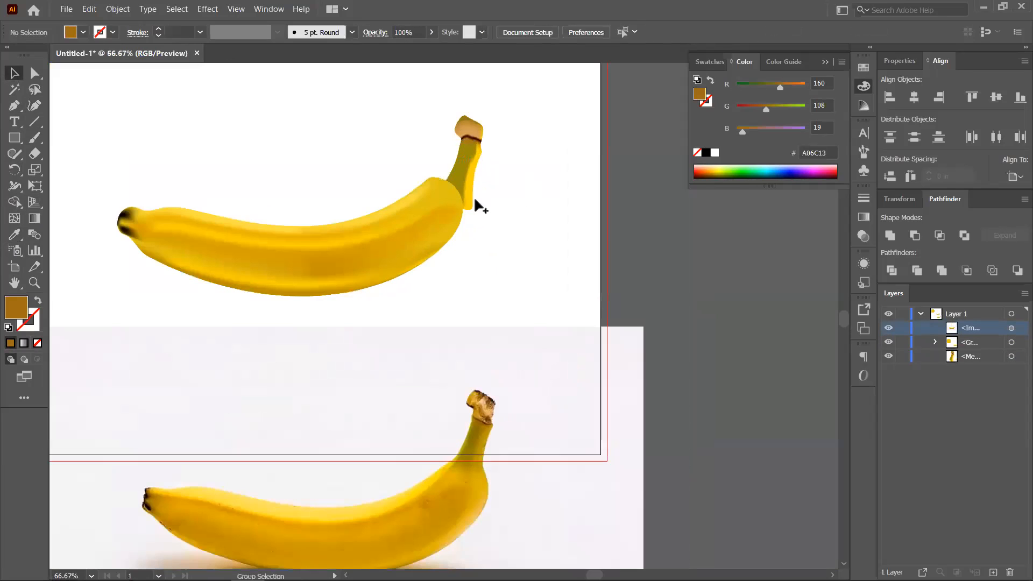
{"action": "left_click_drag", "start_coordinate": [461, 170], "coordinate": [455, 167]}
{"action": "left_click", "coordinate": [504, 186]}
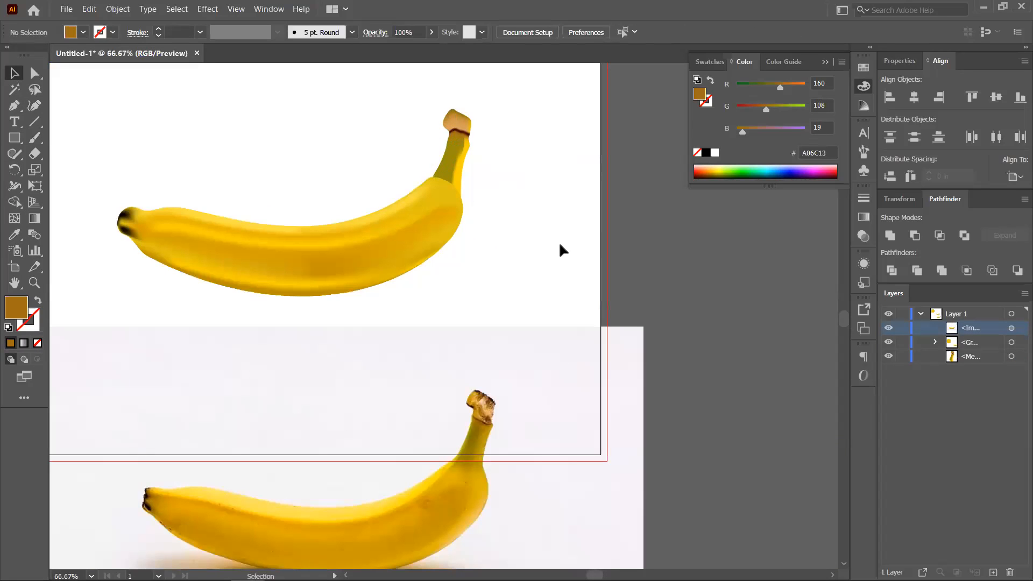
- Select the banana body together with the stem and try to unite them with Pathfinder
{"action": "scroll", "coordinate": [475, 215], "scroll_direction": "up", "scroll_amount": 1}
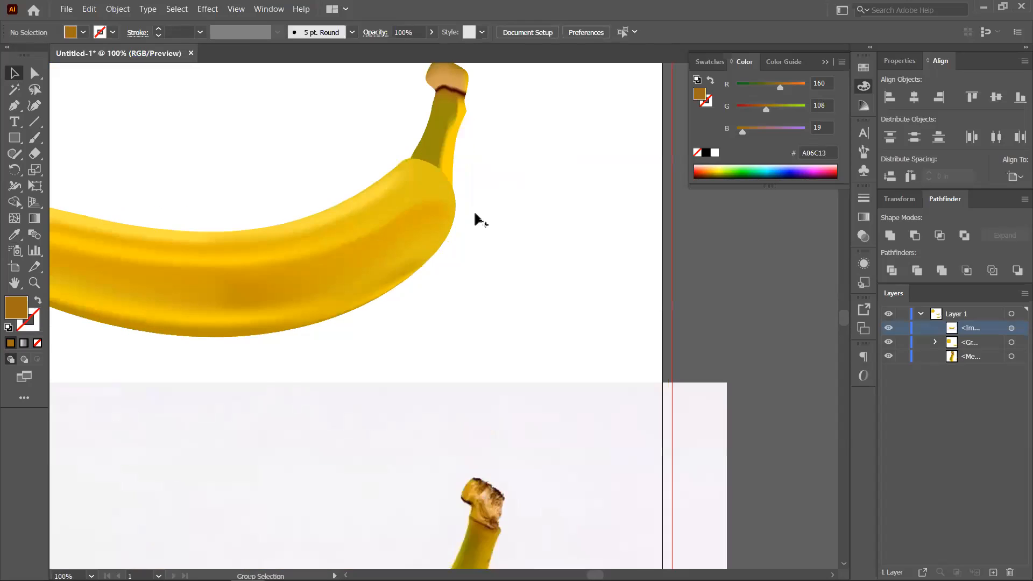
{"action": "left_click", "coordinate": [425, 203]}
{"action": "left_click", "coordinate": [438, 143], "text": "shift"}
{"action": "left_click", "coordinate": [890, 236]}
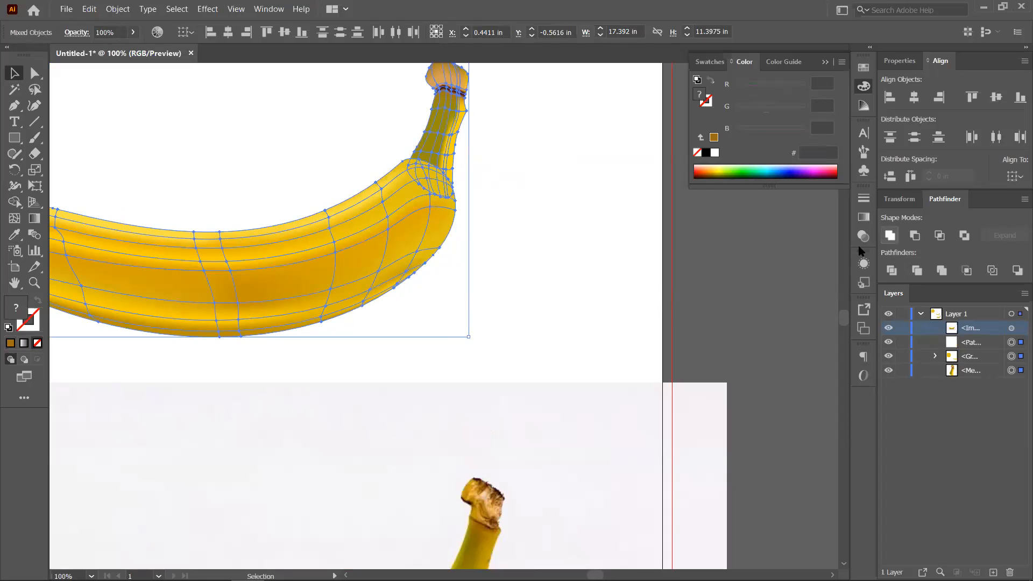
{"action": "left_click", "coordinate": [518, 227]}
- Add a mesh row across the stem just above where it meets the banana body
{"action": "left_click", "coordinate": [434, 151]}
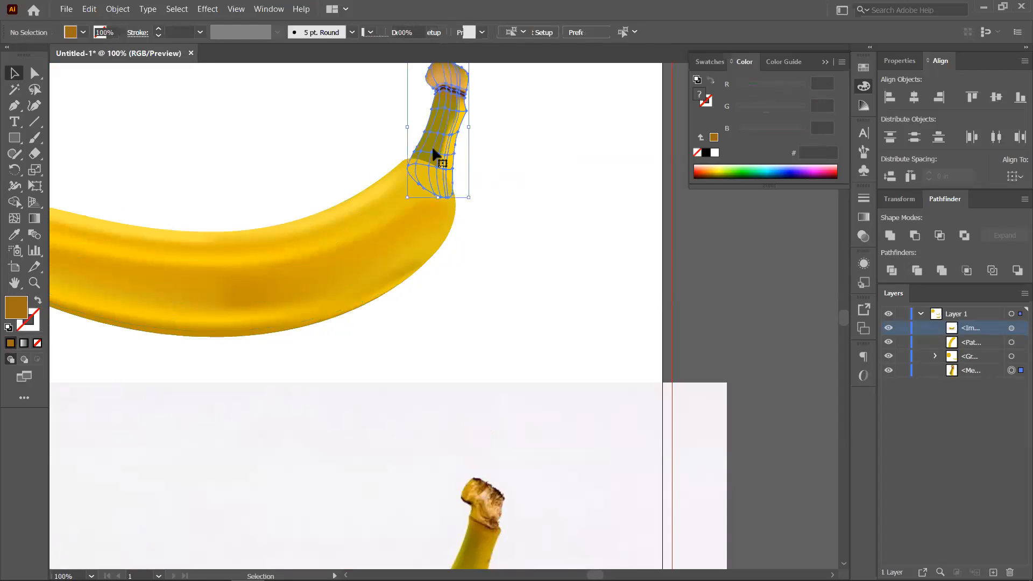
{"action": "scroll", "coordinate": [431, 145], "scroll_direction": "up", "scroll_amount": 3}
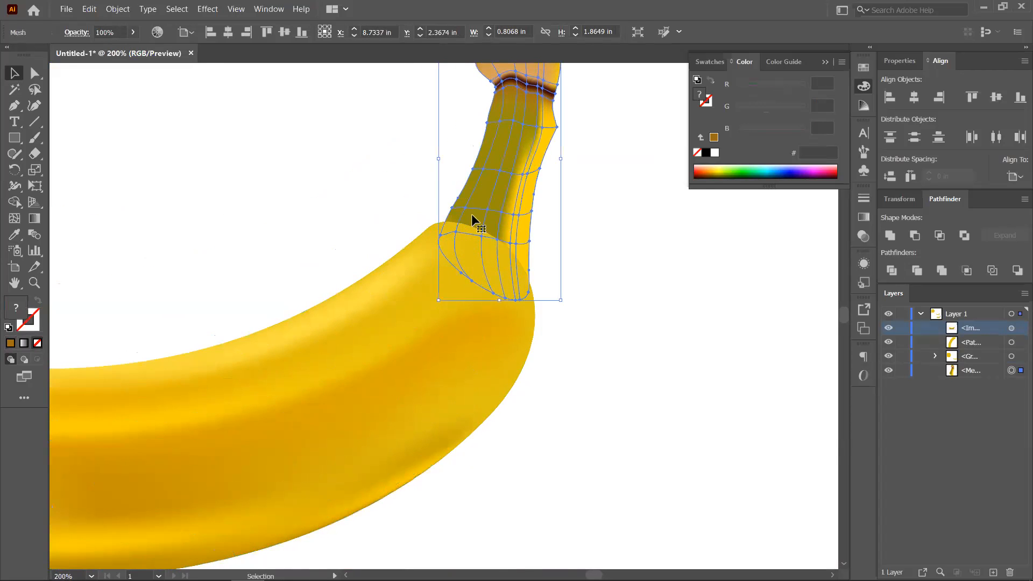
{"action": "scroll", "coordinate": [467, 225], "scroll_direction": "up", "scroll_amount": 3}
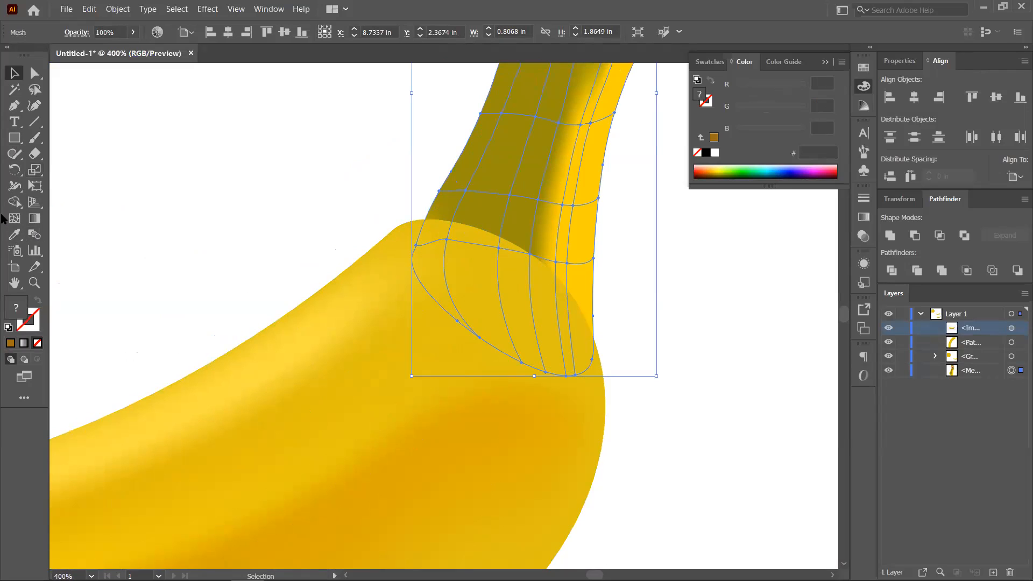
{"action": "left_click", "coordinate": [14, 220]}
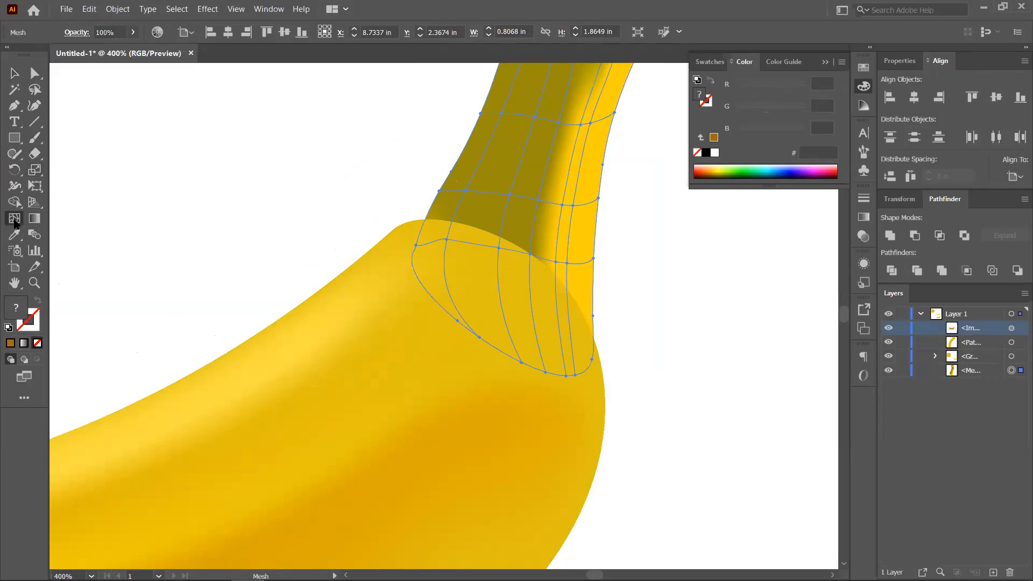
{"action": "left_click", "coordinate": [457, 208]}
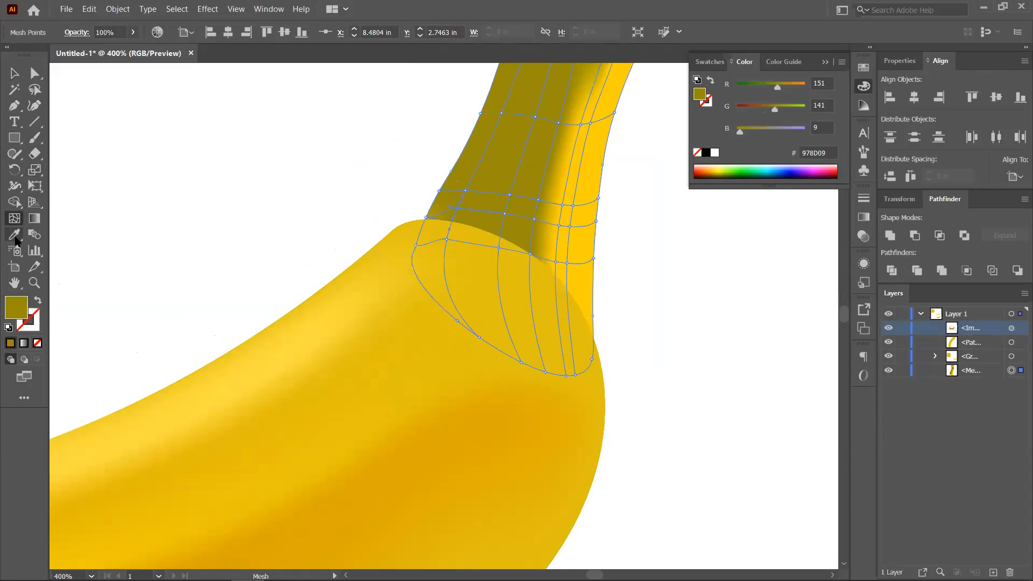
- Lasso the mesh points of the row just above the body joint and colour them yellow E0C210 sampled from the banana body
{"action": "left_click", "coordinate": [35, 89]}
{"action": "mouse_move", "coordinate": [609, 234]}
{"action": "left_mouse_down"}
{"action": "mouse_move", "coordinate": [466, 230]}
{"action": "mouse_move", "coordinate": [420, 224]}
{"action": "mouse_move", "coordinate": [411, 211]}
{"action": "mouse_move", "coordinate": [475, 204]}
{"action": "mouse_move", "coordinate": [600, 217]}
{"action": "mouse_move", "coordinate": [619, 232]}
{"action": "left_mouse_up"}
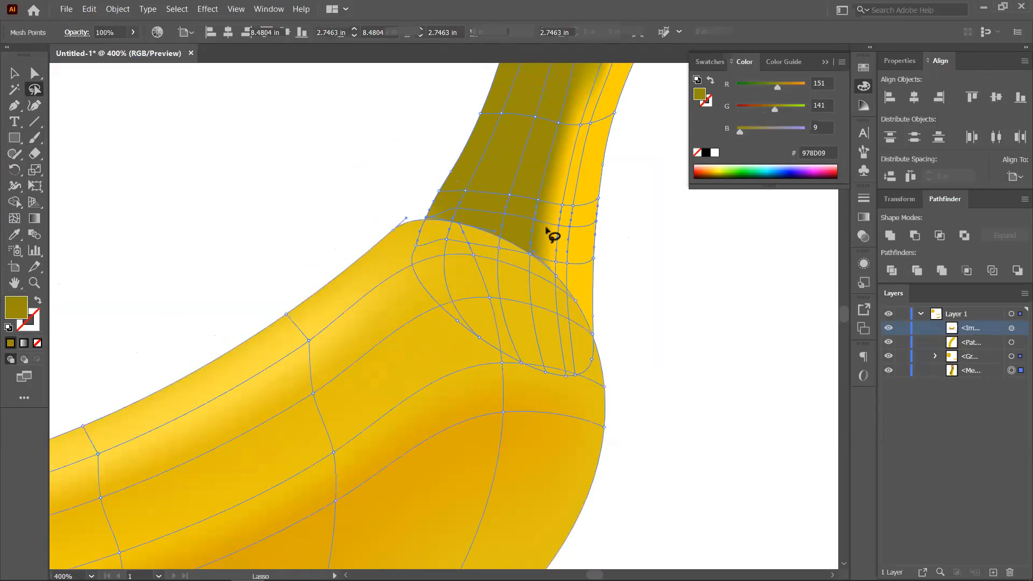
{"action": "left_click", "coordinate": [14, 235]}
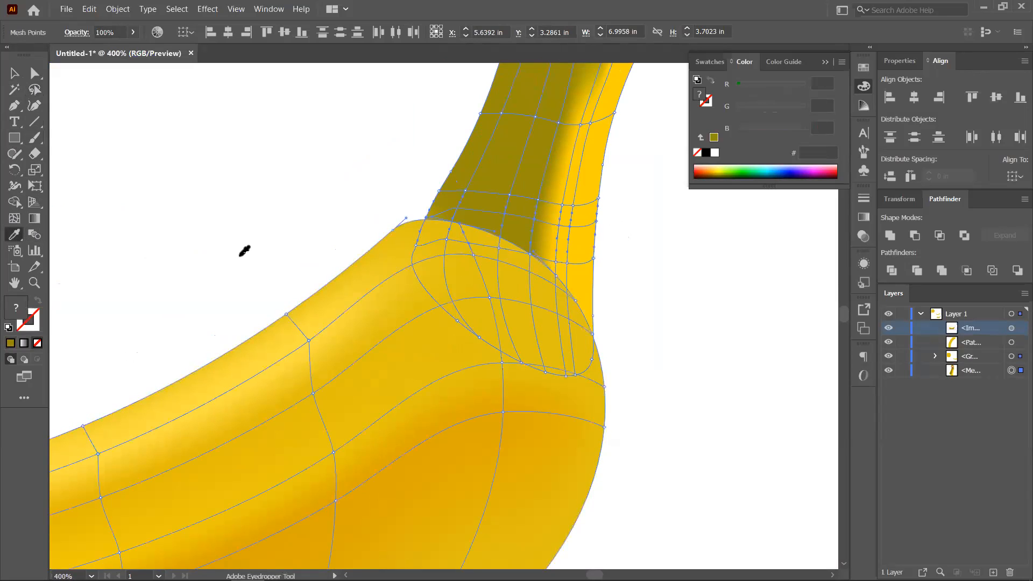
{"action": "left_click", "coordinate": [480, 232]}
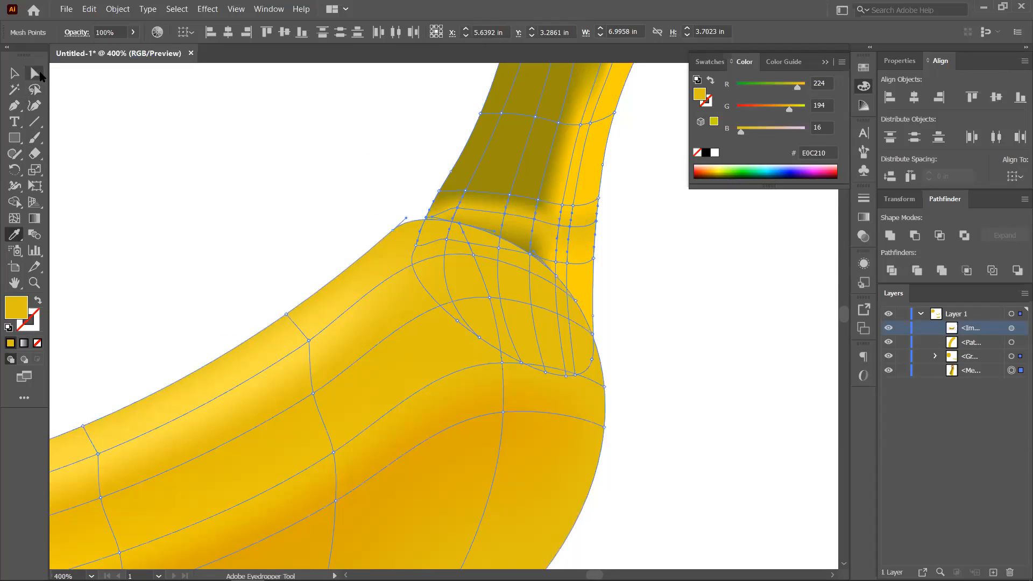
- Lasso the stem's next mesh row below, at the body overlap, and colour it the same body yellow E0C210
{"action": "left_click", "coordinate": [34, 90]}
{"action": "mouse_move", "coordinate": [631, 259]}
{"action": "left_mouse_down"}
{"action": "mouse_move", "coordinate": [442, 236]}
{"action": "mouse_move", "coordinate": [414, 235]}
{"action": "mouse_move", "coordinate": [406, 247]}
{"action": "mouse_move", "coordinate": [604, 279]}
{"action": "mouse_move", "coordinate": [628, 276]}
{"action": "left_mouse_up"}
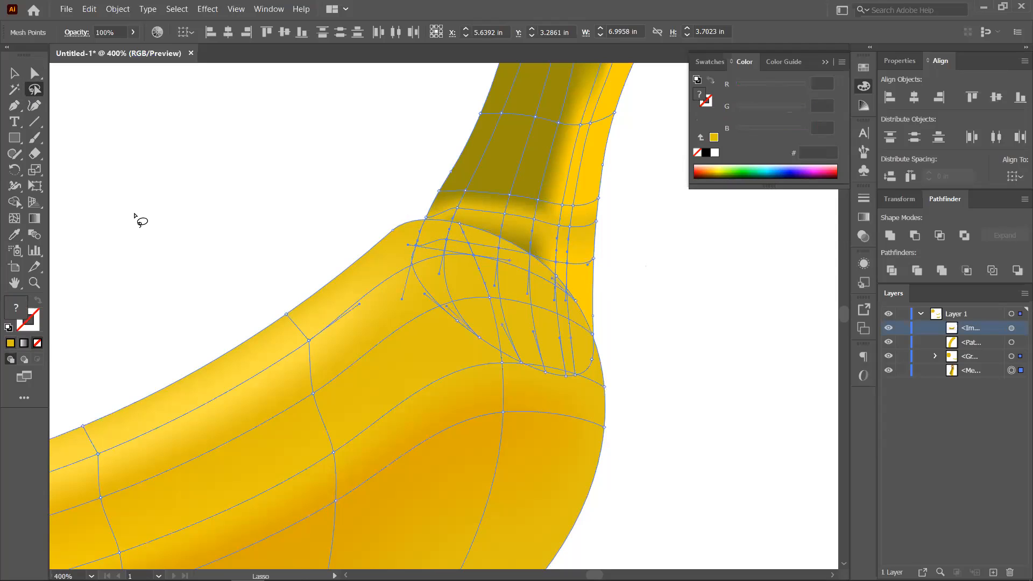
{"action": "left_click", "coordinate": [15, 234]}
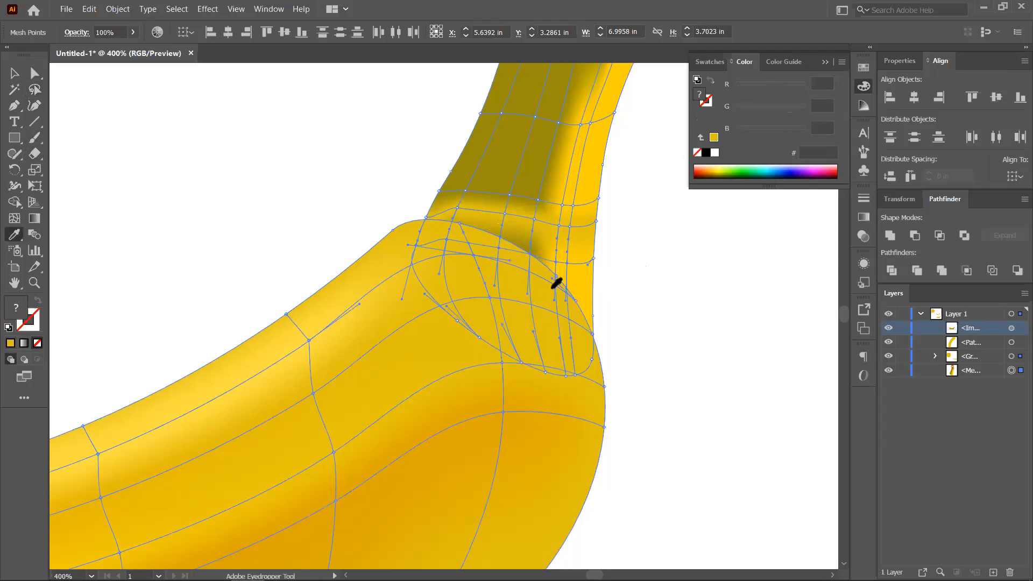
{"action": "left_click", "coordinate": [542, 273]}
{"action": "left_click", "coordinate": [15, 73]}
{"action": "key", "text": "ctrl+minus"}
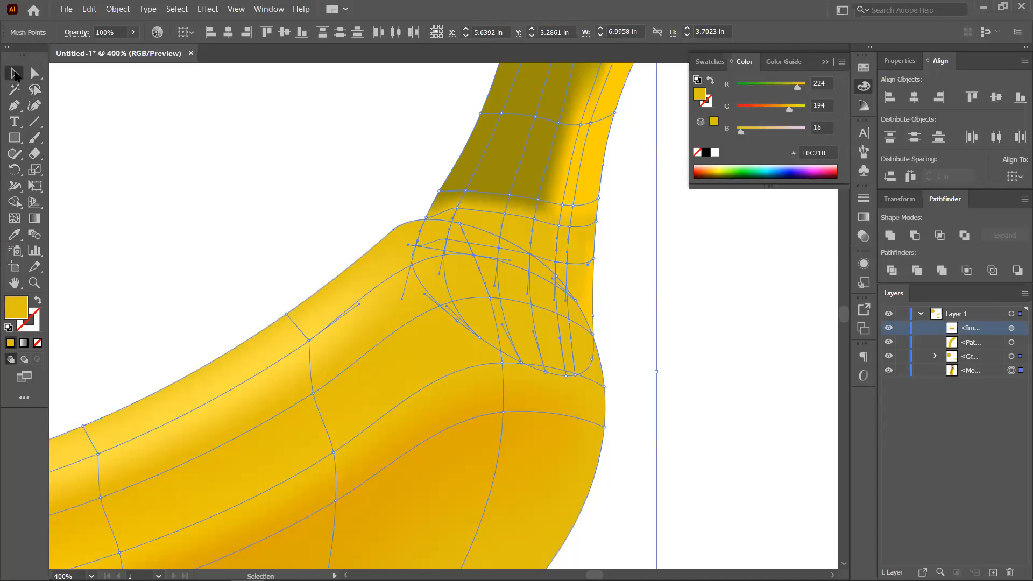
{"action": "left_click", "coordinate": [200, 98]}
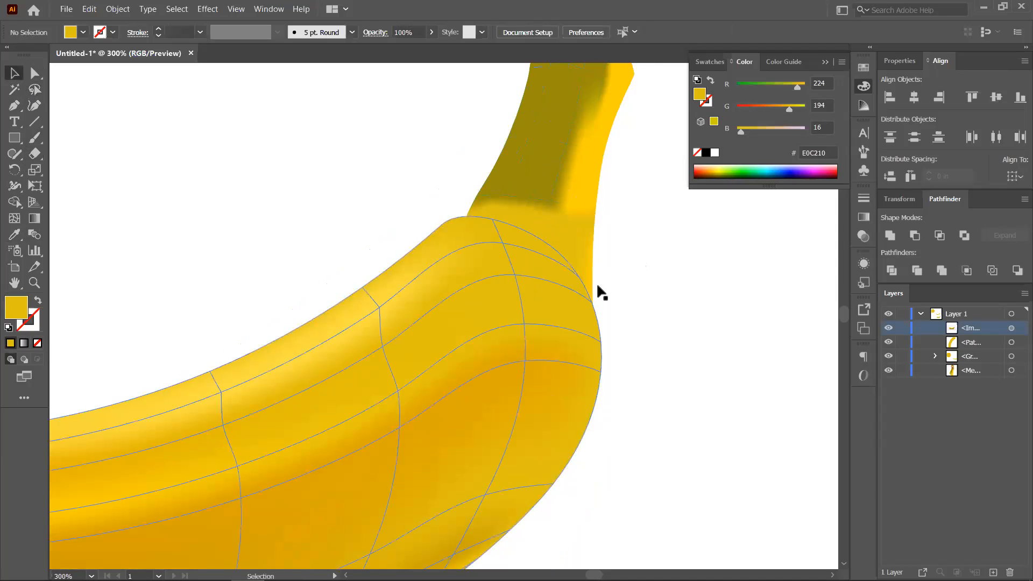
- Nudge the stem slightly left to align its base with the banana body's upper corner
{"action": "left_click_drag", "start_coordinate": [556, 283], "coordinate": [562, 303]}
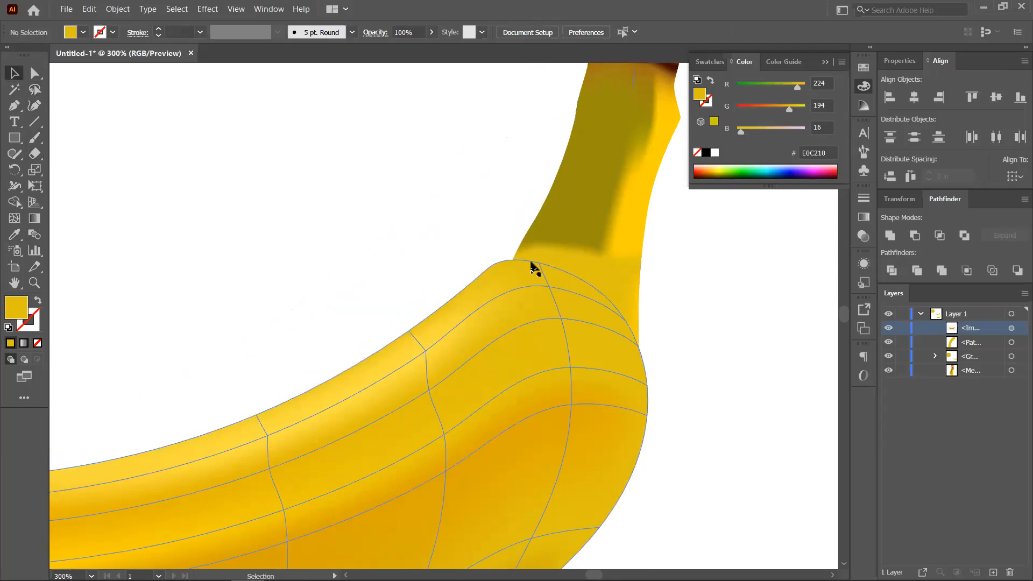
{"action": "scroll", "coordinate": [532, 265], "scroll_direction": "up", "scroll_amount": 1}
{"action": "left_click_drag", "start_coordinate": [513, 262], "coordinate": [509, 260]}
- Pull the stem base's left mesh point out to the body's upper edge and its right outline point down to the body's right edge
{"action": "key", "text": "a"}
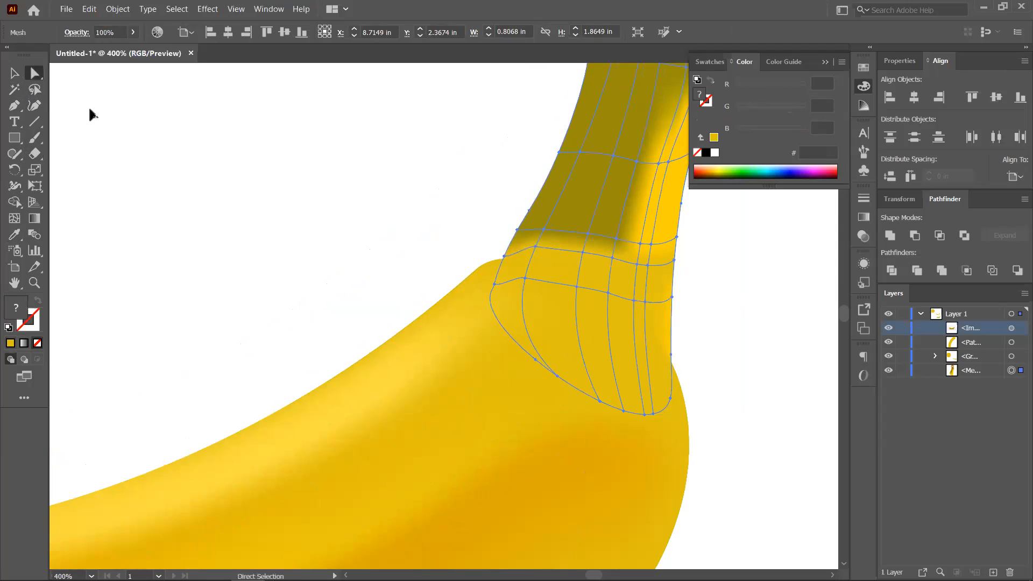
{"action": "left_click", "coordinate": [504, 257]}
{"action": "left_click_drag", "start_coordinate": [506, 261], "coordinate": [487, 272]}
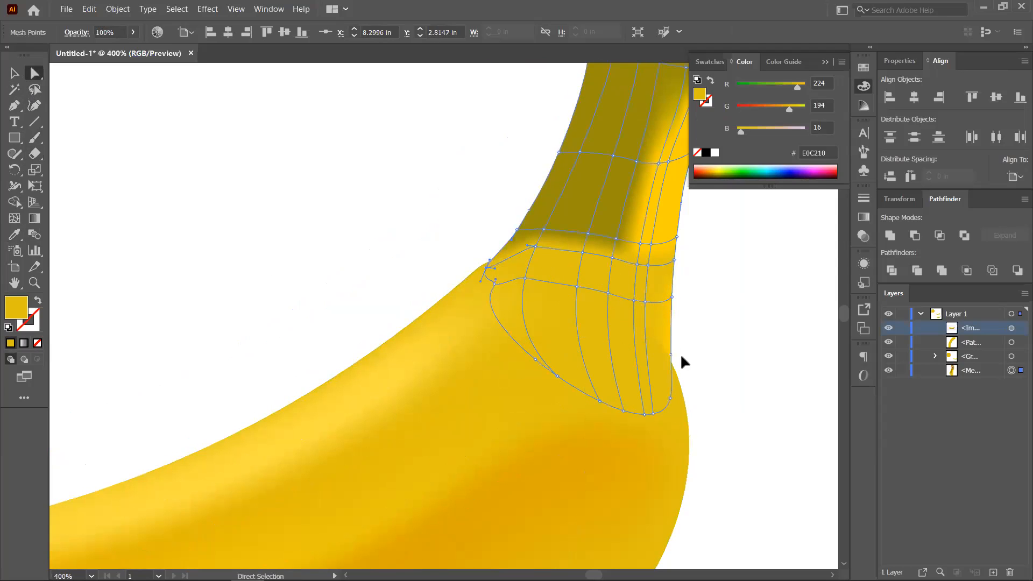
{"action": "left_click_drag", "start_coordinate": [672, 354], "coordinate": [686, 416]}
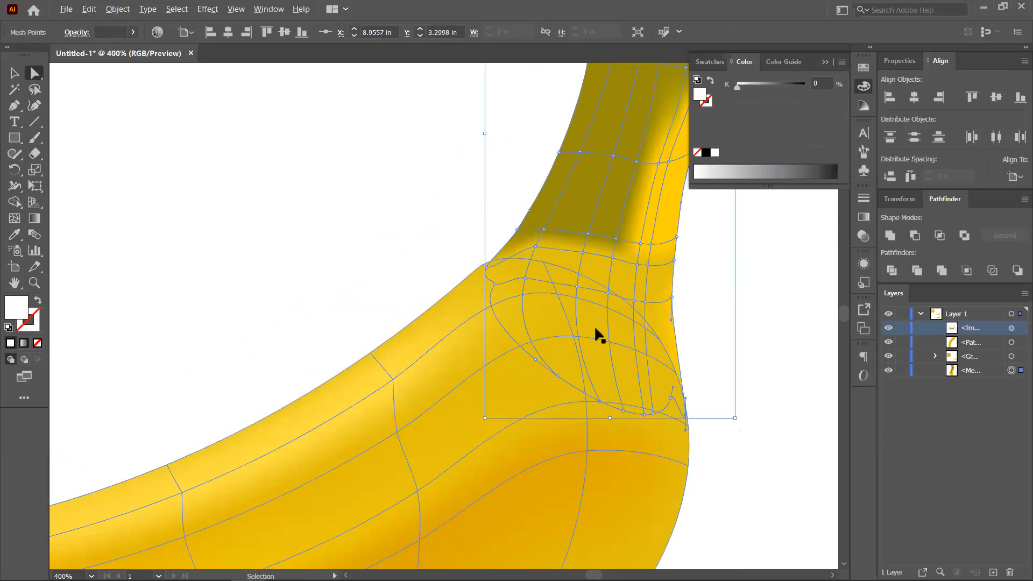
{"action": "scroll", "coordinate": [594, 326], "scroll_direction": "down", "scroll_amount": 2}
{"action": "scroll", "coordinate": [599, 323], "scroll_direction": "up", "scroll_amount": 3}
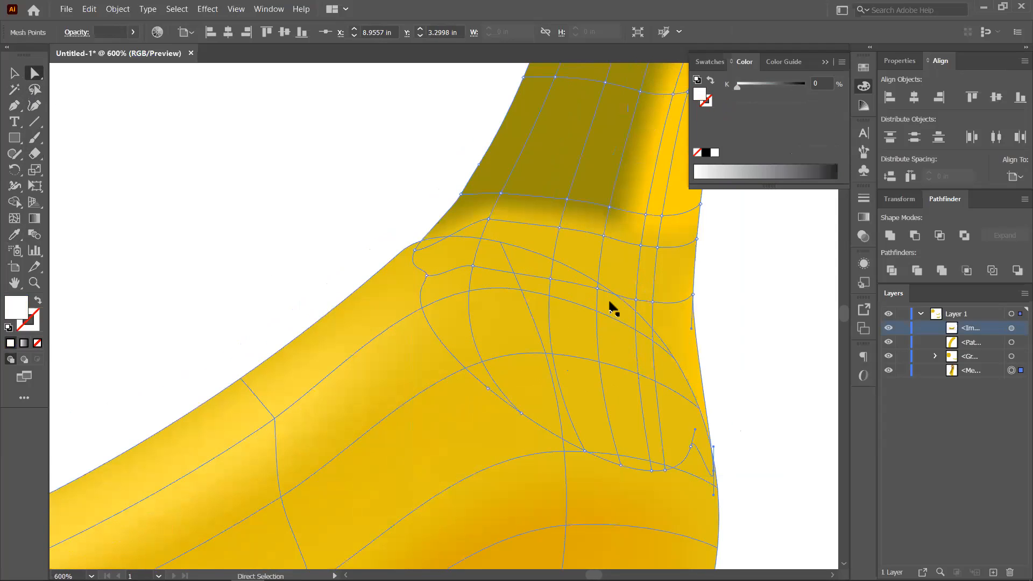
- Select the two mesh points on the body's upper edge at the stem joint and darken them to olive-brown AD9521
{"action": "left_click", "coordinate": [360, 315]}
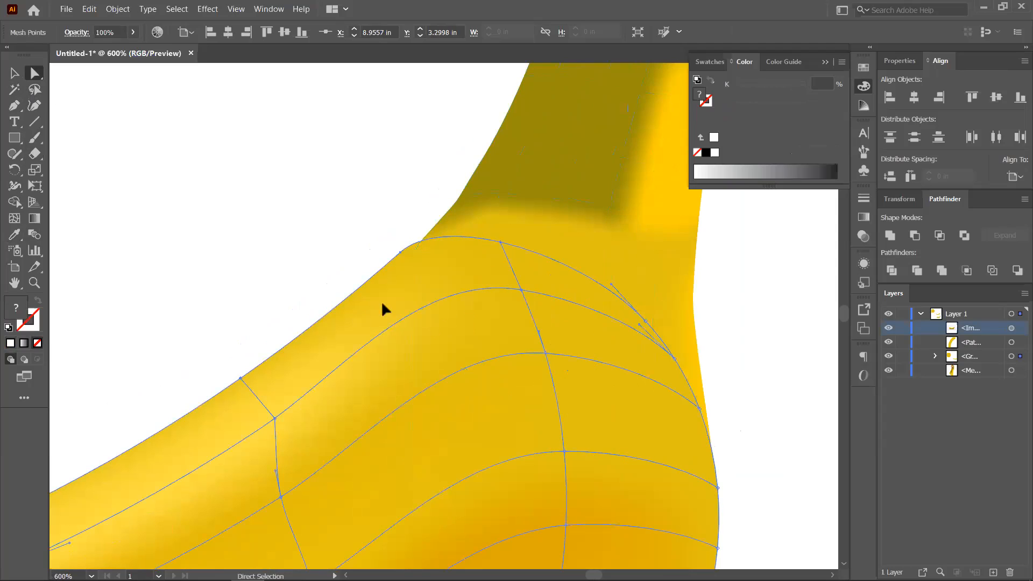
{"action": "left_click", "coordinate": [500, 241]}
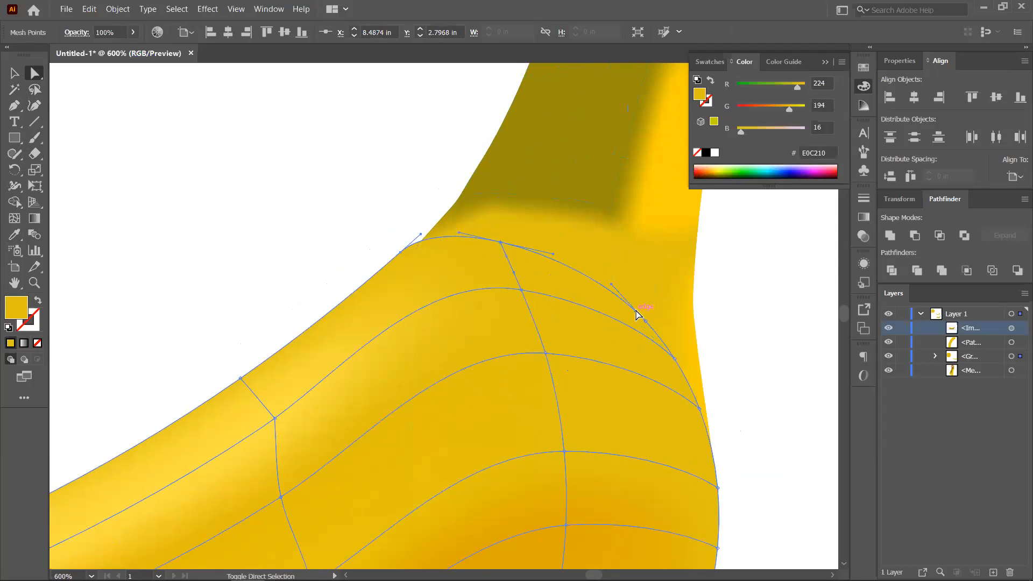
{"action": "left_click", "coordinate": [648, 326]}
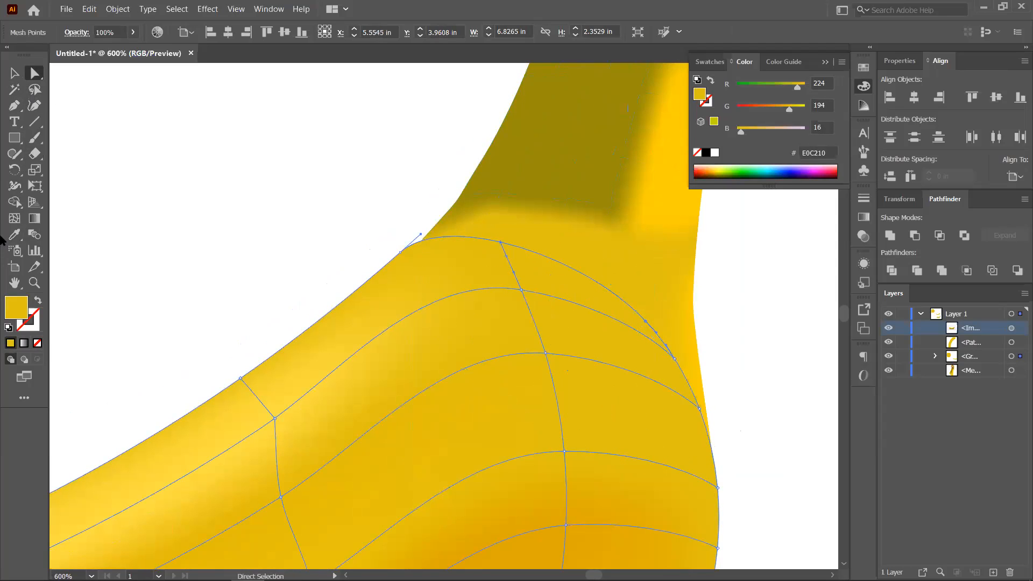
{"action": "double_click", "coordinate": [17, 307]}
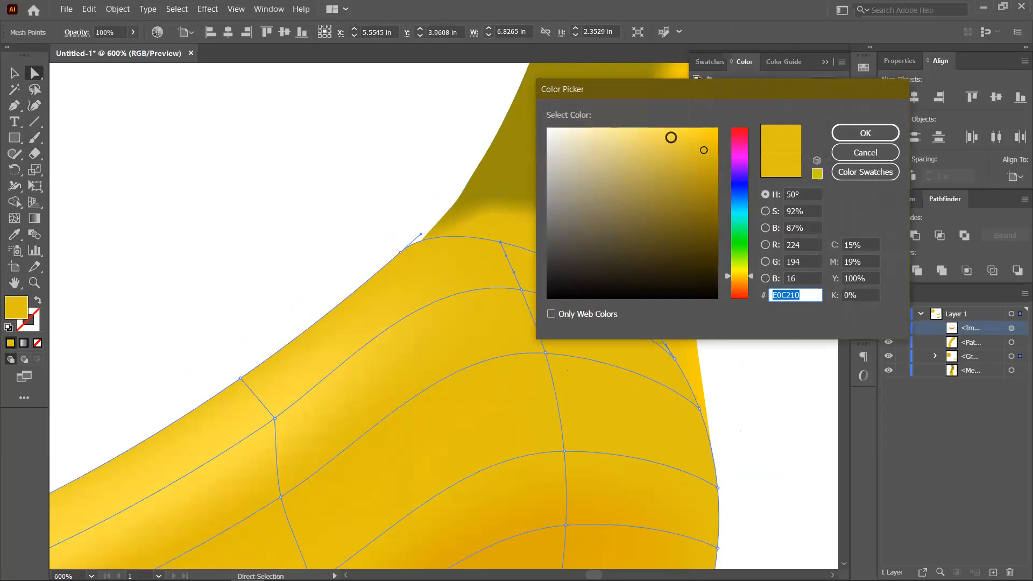
{"action": "left_click", "coordinate": [686, 179]}
{"action": "left_click", "coordinate": [866, 133]}
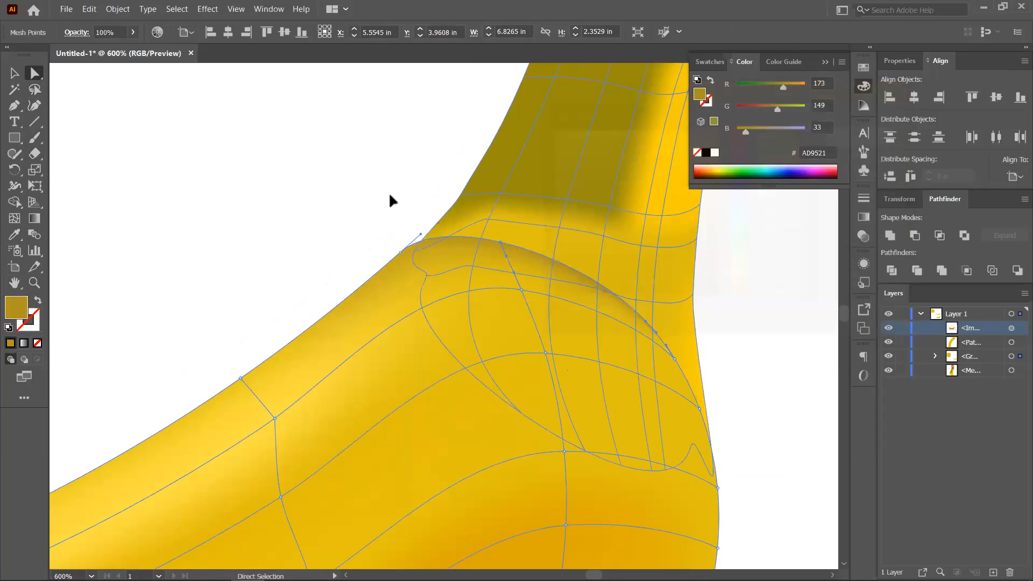
{"action": "left_click", "coordinate": [262, 153]}
- Recolour the mesh point below the upper highlight near the body's tip end light yellow FCDF43 sampled from the highlight
{"action": "scroll", "coordinate": [294, 193], "scroll_direction": "down", "scroll_amount": 3}
{"action": "left_click_drag", "start_coordinate": [556, 260], "coordinate": [710, 199]}
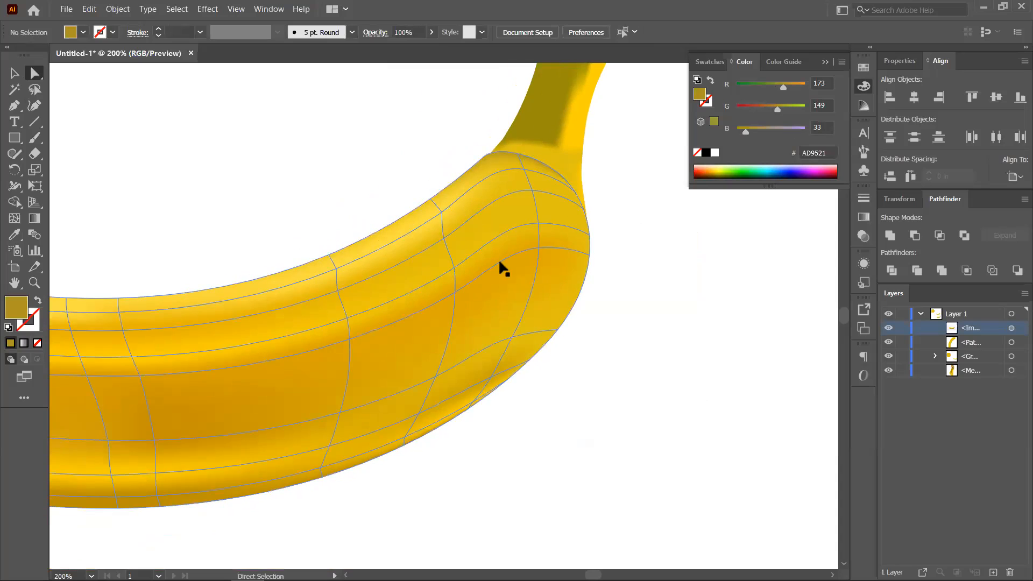
{"action": "scroll", "coordinate": [499, 261], "scroll_direction": "down", "scroll_amount": 3}
{"action": "left_click_drag", "start_coordinate": [382, 274], "coordinate": [489, 298]}
{"action": "scroll", "coordinate": [448, 341], "scroll_direction": "up", "scroll_amount": 1}
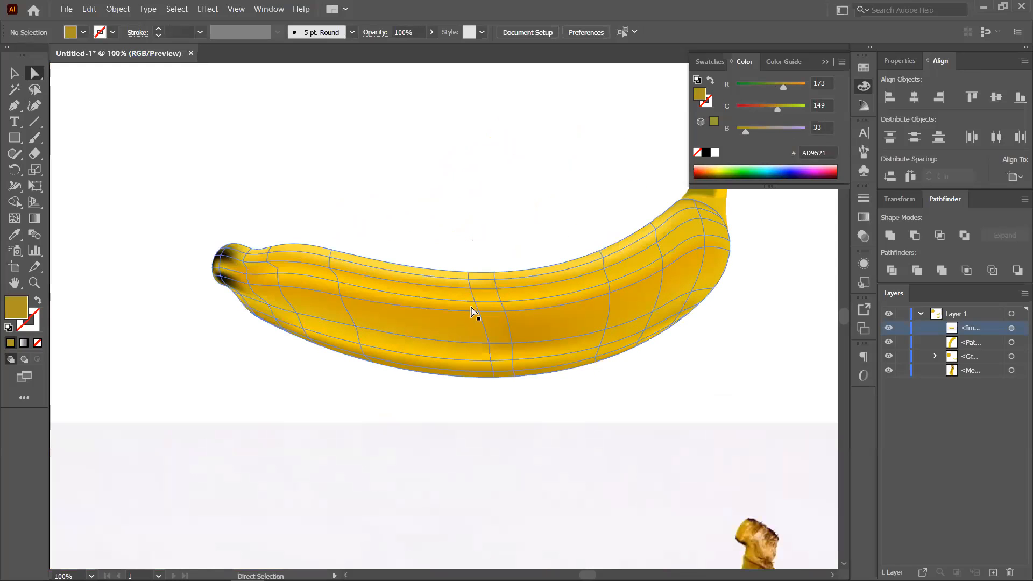
{"action": "scroll", "coordinate": [393, 281], "scroll_direction": "up", "scroll_amount": 1}
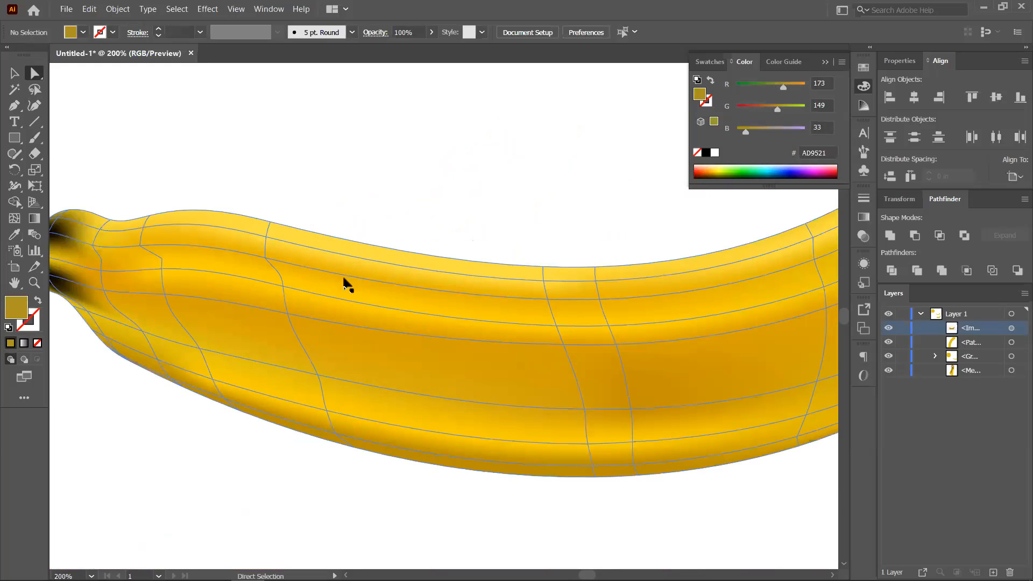
{"action": "left_click", "coordinate": [264, 259]}
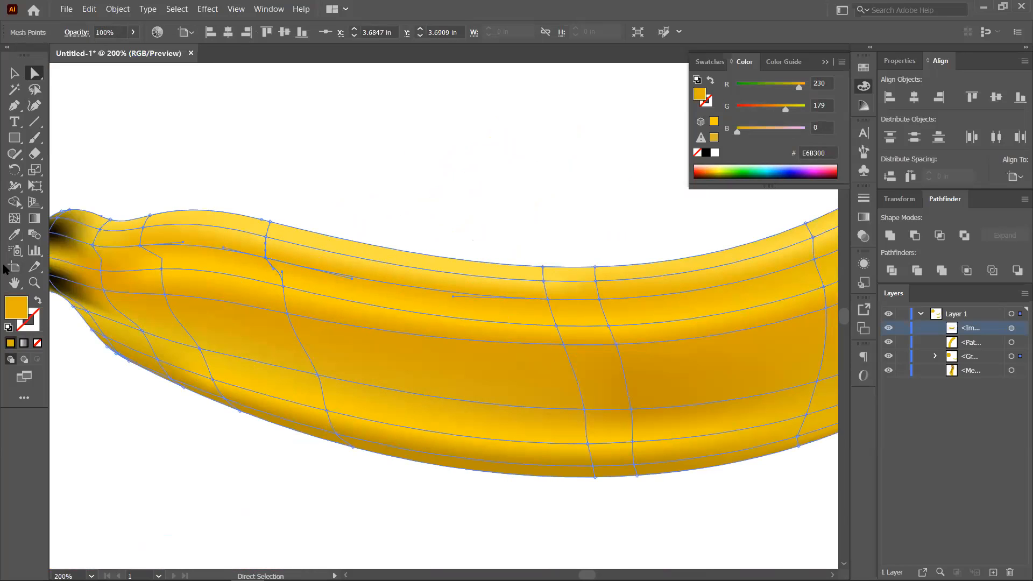
{"action": "left_click", "coordinate": [15, 237]}
{"action": "left_click", "coordinate": [347, 248]}
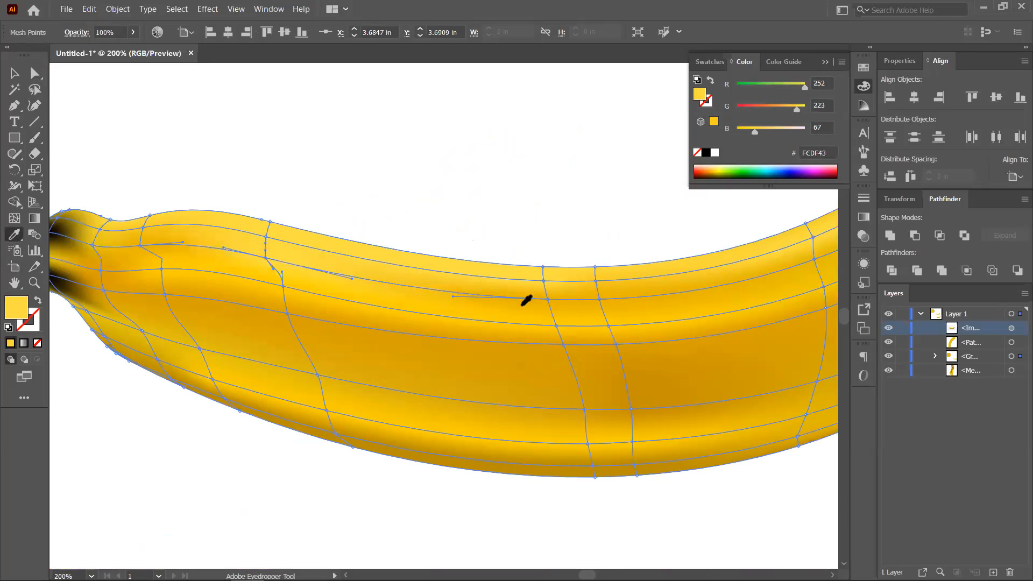
- Recolour the two central mesh points of the same upper row light yellow, FCDF43 and FBDC37, sampled from the body highlight
{"action": "left_click_drag", "start_coordinate": [687, 292], "coordinate": [403, 295]}
{"action": "left_click", "coordinate": [337, 302], "text": "ctrl"}
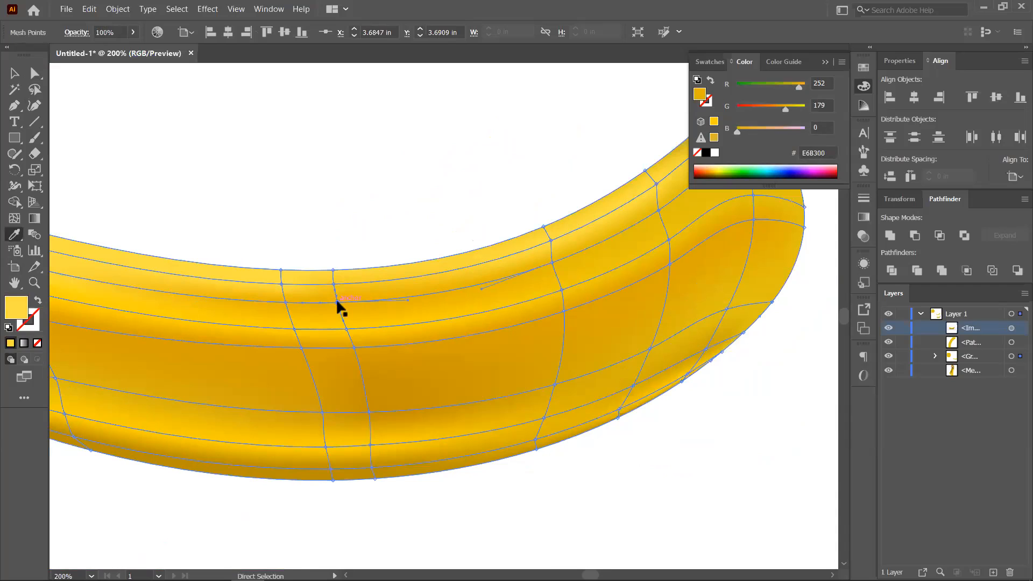
{"action": "left_click", "coordinate": [205, 268]}
{"action": "left_click", "coordinate": [553, 263], "text": "ctrl"}
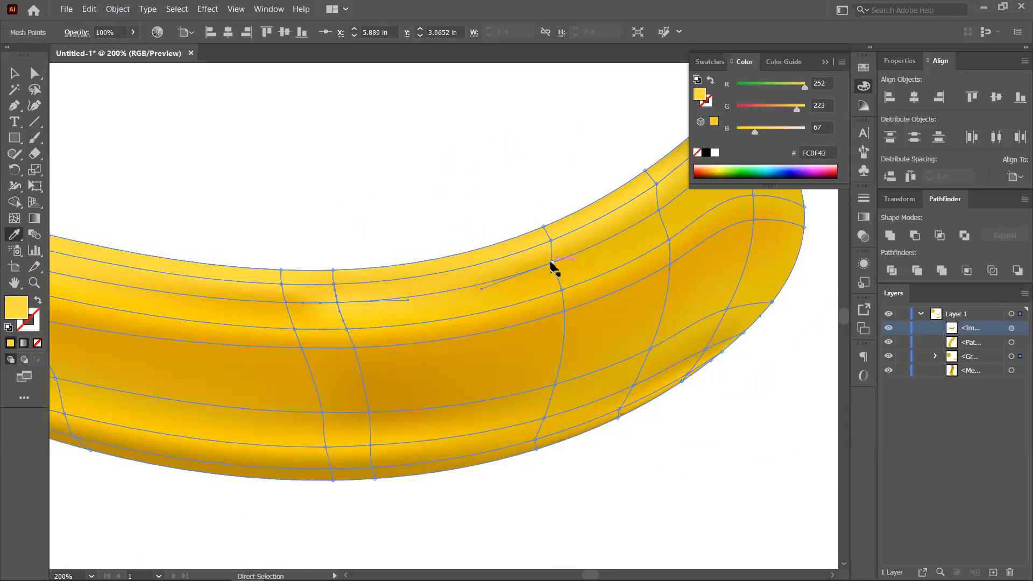
{"action": "left_click", "coordinate": [286, 302], "text": "ctrl"}
{"action": "left_click", "coordinate": [347, 306]}
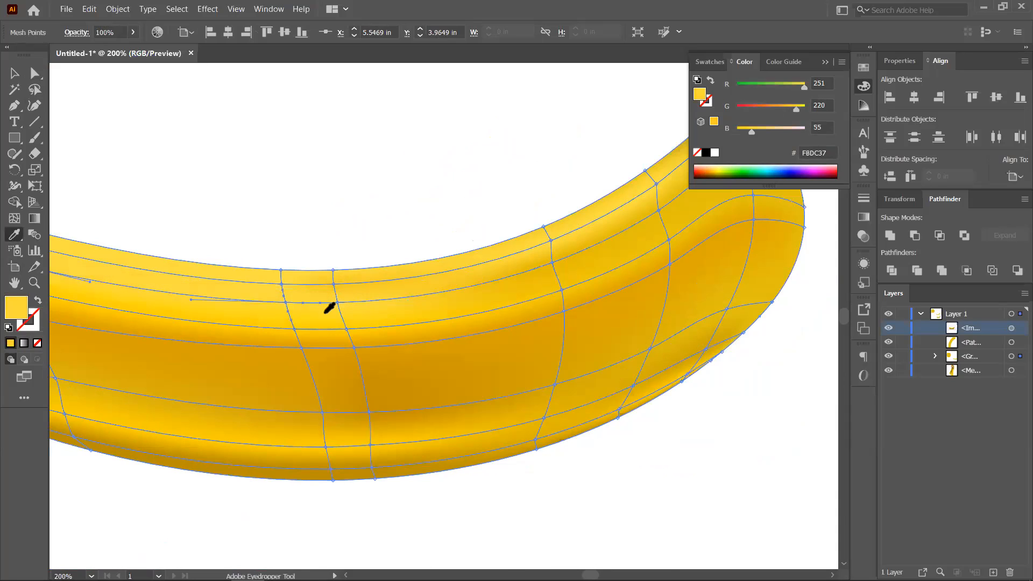
- Deselect the body and send the stem mesh to the back, behind the banana body
{"action": "scroll", "coordinate": [337, 312], "scroll_direction": "down", "scroll_amount": 3}
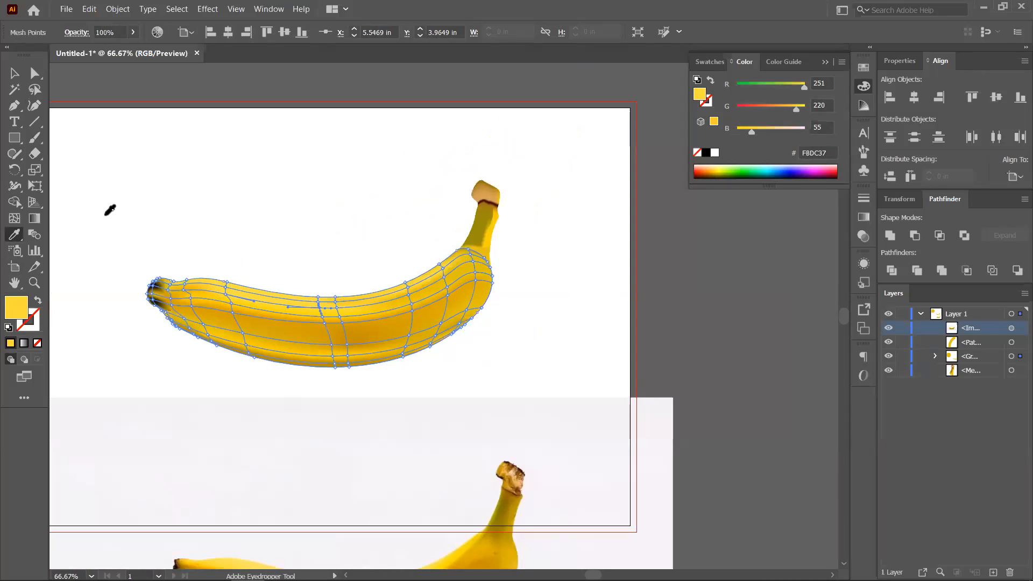
{"action": "left_click_drag", "start_coordinate": [510, 233], "coordinate": [503, 255]}
{"action": "scroll", "coordinate": [471, 239], "scroll_direction": "up", "scroll_amount": 1}
{"action": "scroll", "coordinate": [470, 249], "scroll_direction": "down", "scroll_amount": 1}
{"action": "left_click", "coordinate": [15, 72]}
{"action": "left_click", "coordinate": [249, 166]}
{"action": "scroll", "coordinate": [478, 278], "scroll_direction": "up", "scroll_amount": 1}
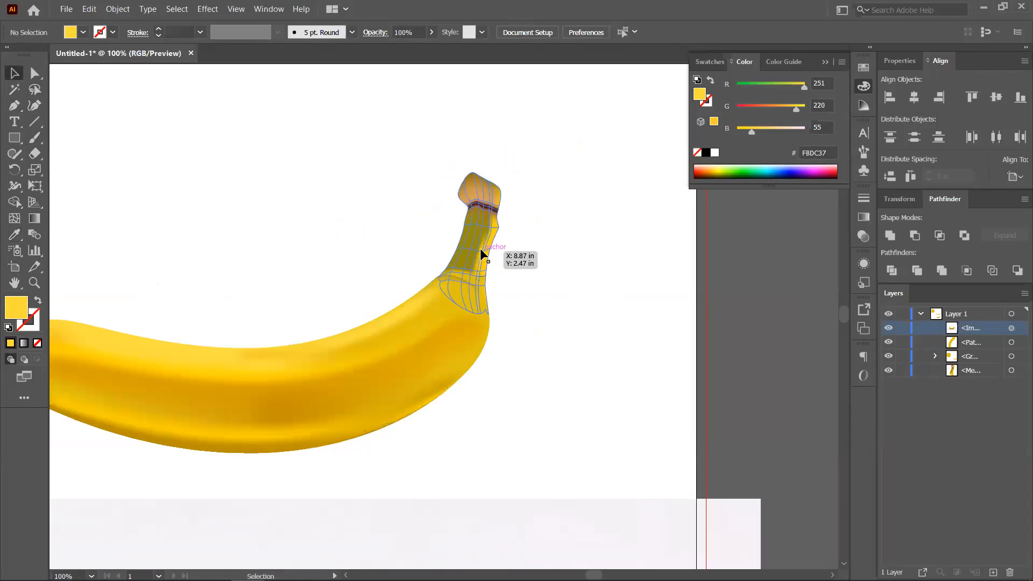
{"action": "scroll", "coordinate": [480, 248], "scroll_direction": "up", "scroll_amount": 1}
{"action": "right_click", "coordinate": [472, 233]}
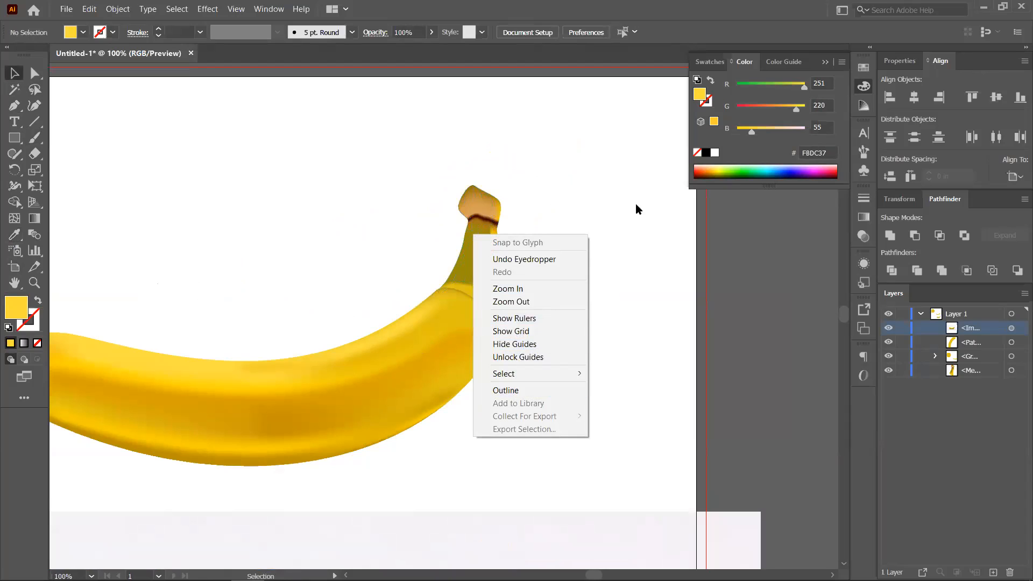
{"action": "left_click", "coordinate": [485, 232]}
{"action": "right_click", "coordinate": [484, 232]}
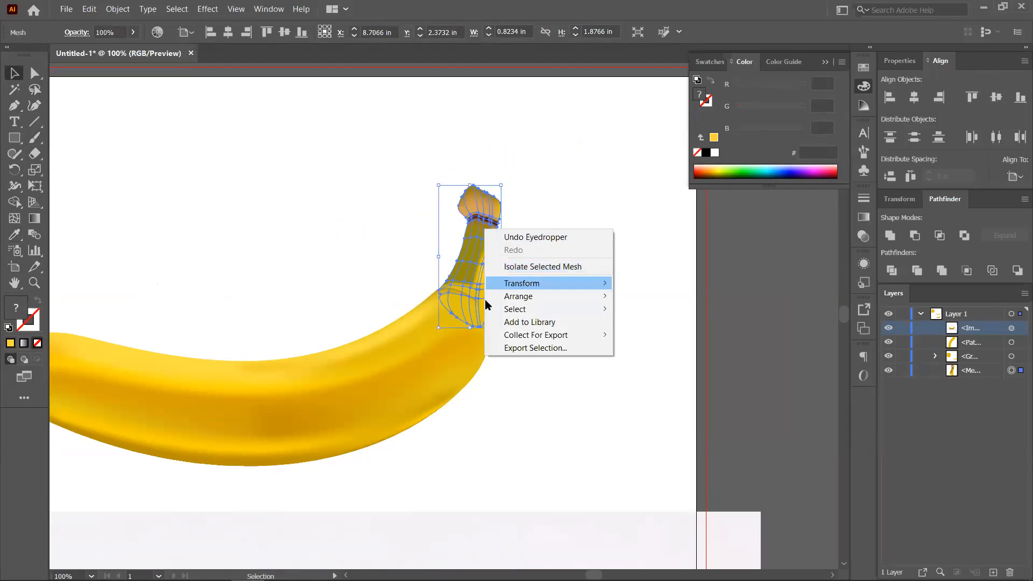
{"action": "mouse_move", "coordinate": [540, 297]}
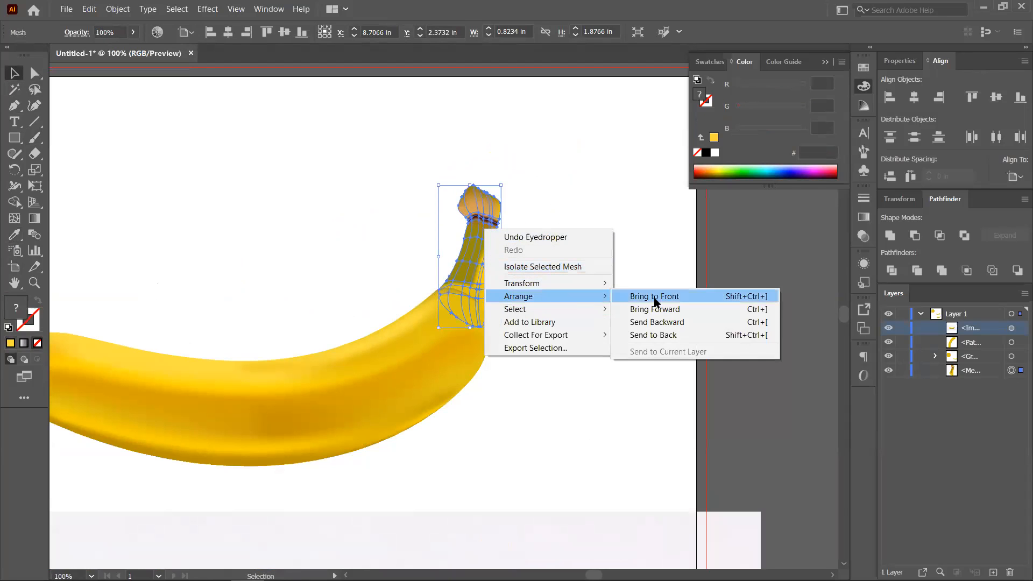
{"action": "left_click", "coordinate": [654, 334]}
{"action": "left_click", "coordinate": [546, 295]}
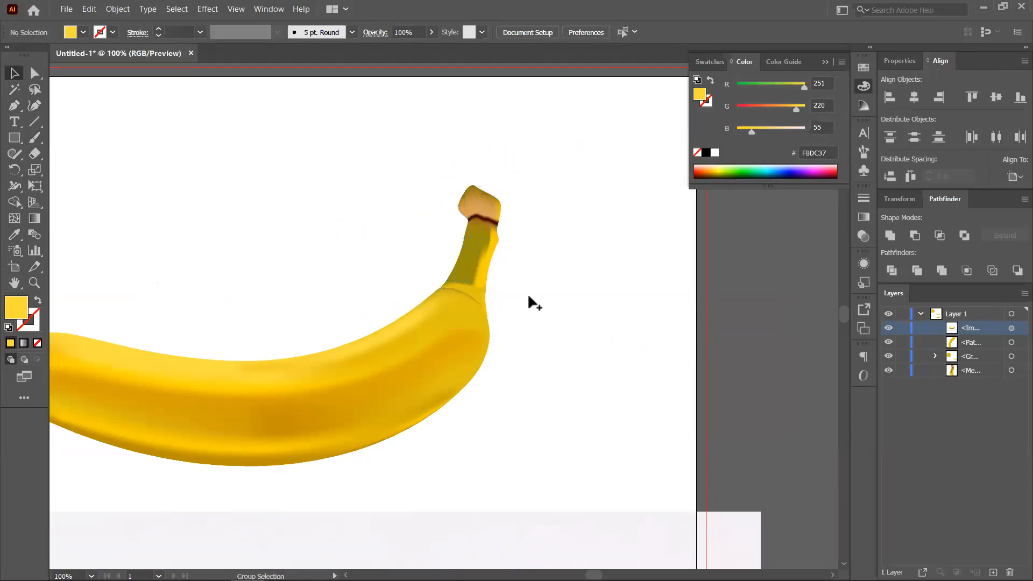
{"action": "scroll", "coordinate": [538, 302], "scroll_direction": "down", "scroll_amount": 2}
{"action": "left_click_drag", "start_coordinate": [543, 332], "coordinate": [609, 293]}
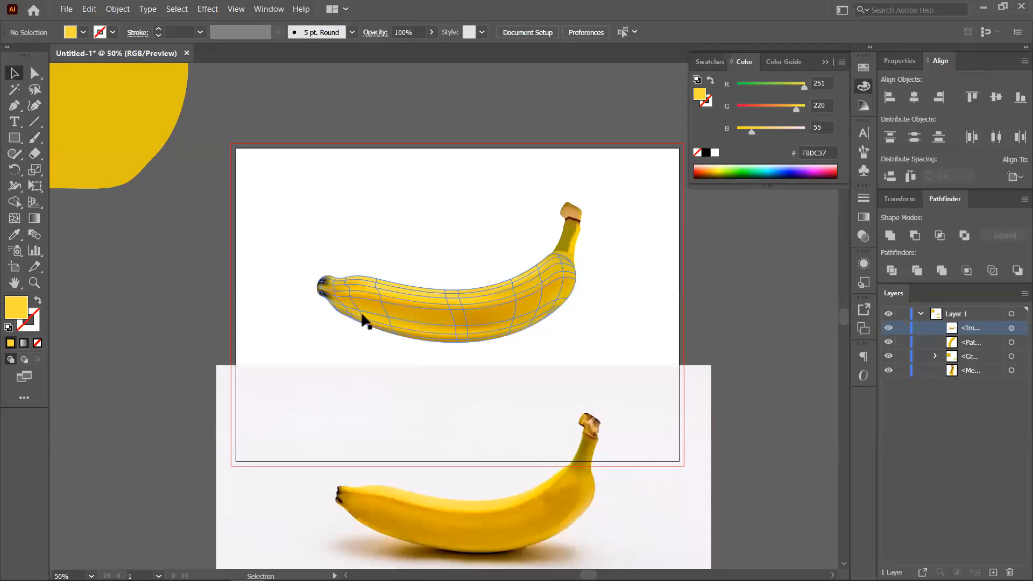
{"action": "scroll", "coordinate": [296, 313], "scroll_direction": "up", "scroll_amount": 2}
{"action": "scroll", "coordinate": [296, 314], "scroll_direction": "down", "scroll_amount": 2}
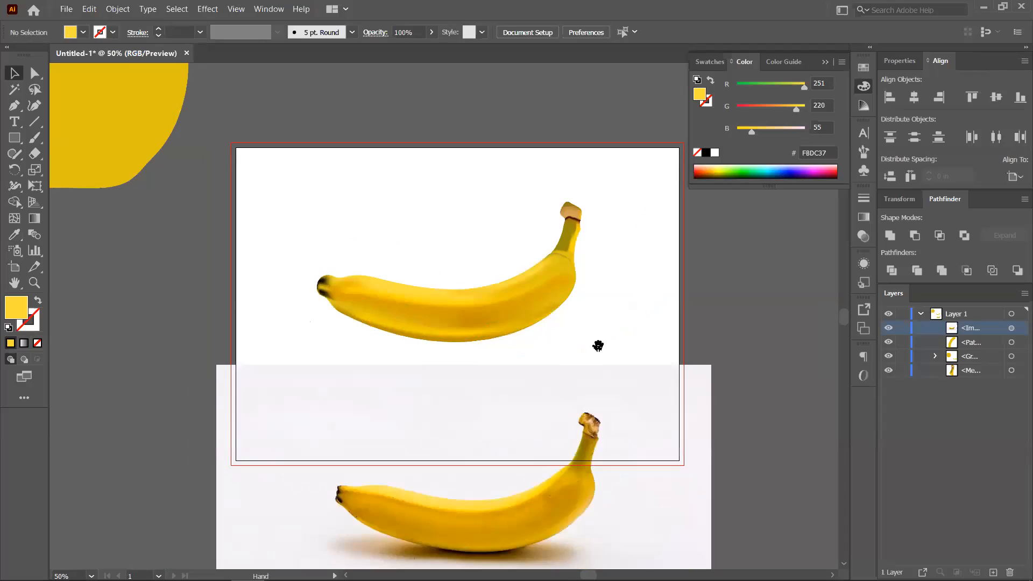
{"action": "left_click_drag", "start_coordinate": [598, 346], "coordinate": [538, 347]}
- Try to reposition the mesh points of the lower rows near the banana body's tip end, undoing the last move
{"action": "scroll", "coordinate": [354, 331], "scroll_direction": "up", "scroll_amount": 2}
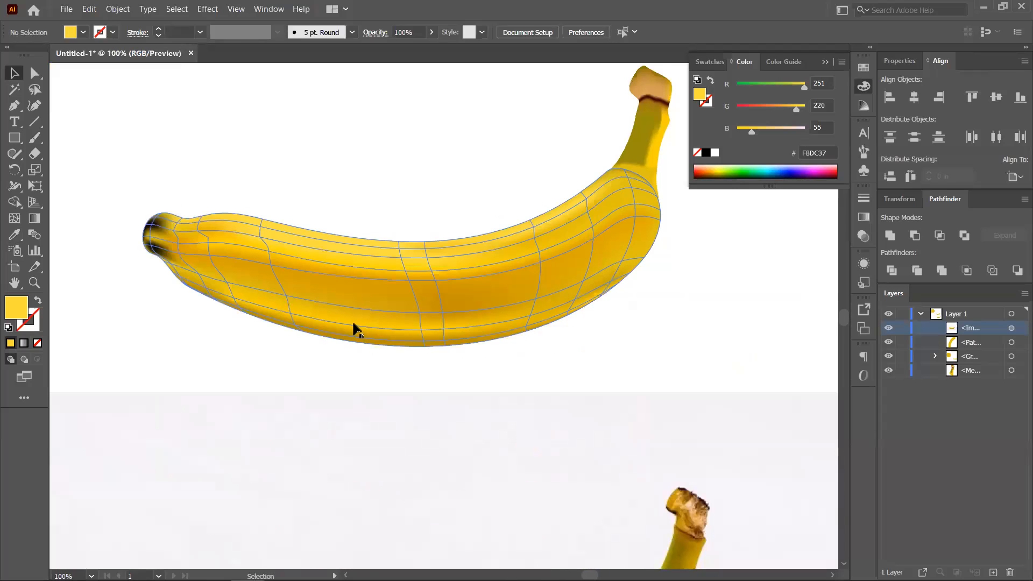
{"action": "left_click", "coordinate": [353, 324]}
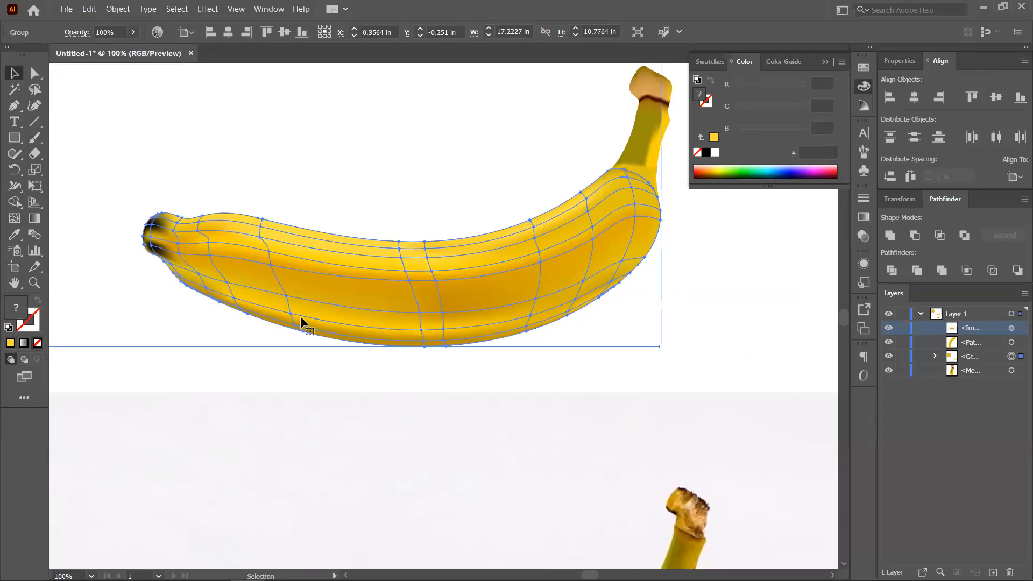
{"action": "left_click", "coordinate": [31, 78]}
{"action": "left_click_drag", "start_coordinate": [286, 294], "coordinate": [283, 305]}
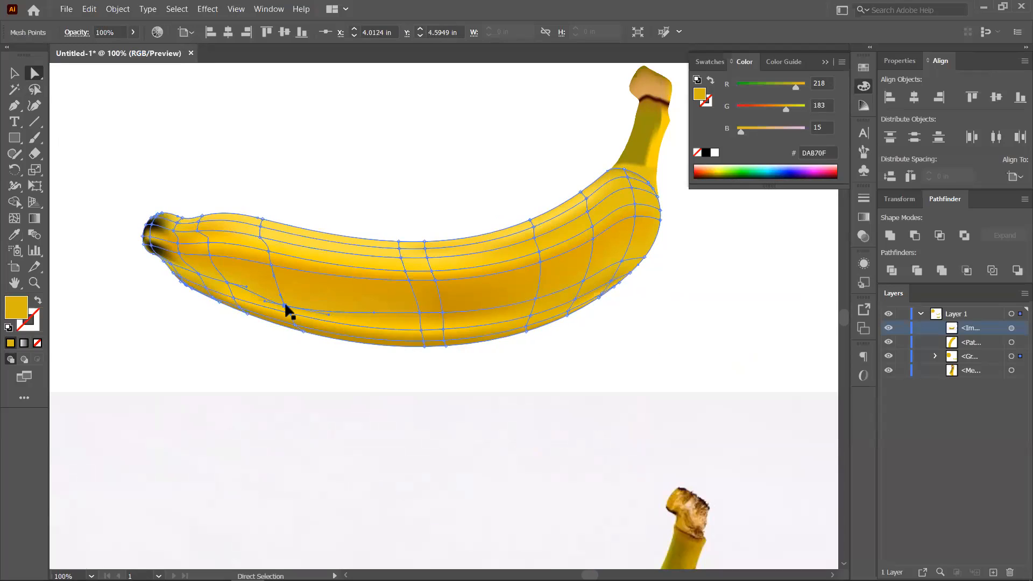
{"action": "left_click_drag", "start_coordinate": [226, 288], "coordinate": [222, 293]}
{"action": "left_click_drag", "start_coordinate": [285, 319], "coordinate": [299, 295]}
{"action": "left_click", "coordinate": [289, 314]}
{"action": "scroll", "coordinate": [290, 313], "scroll_direction": "up", "scroll_amount": 3}
{"action": "left_click_drag", "start_coordinate": [680, 357], "coordinate": [669, 348]}
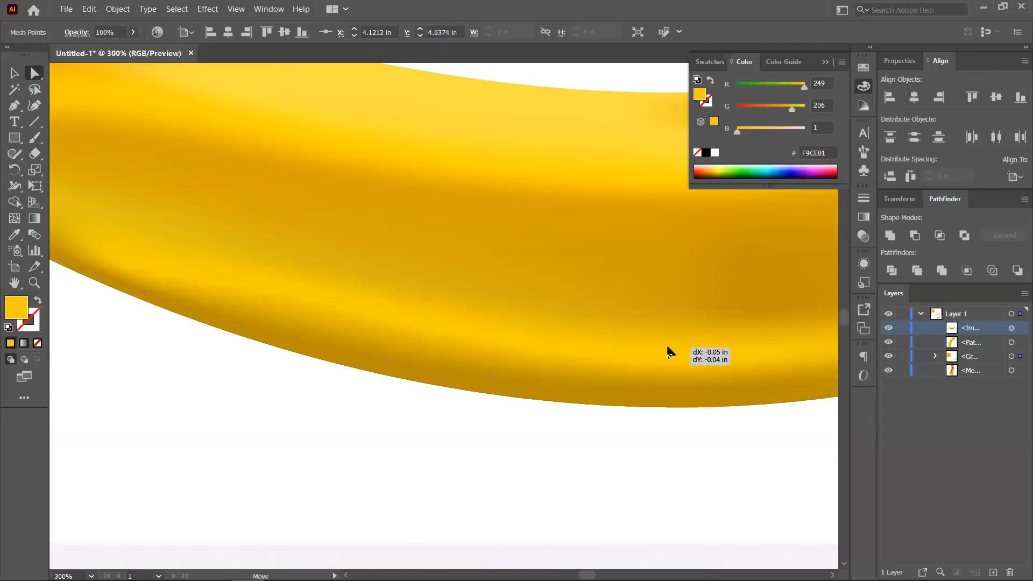
{"action": "key", "text": "ctrl+z"}
- Select the mesh points along the body's lower-middle row and recolour them golden yellow D7A200 sampled from the banana's shaded middle
{"action": "left_click", "coordinate": [233, 160]}
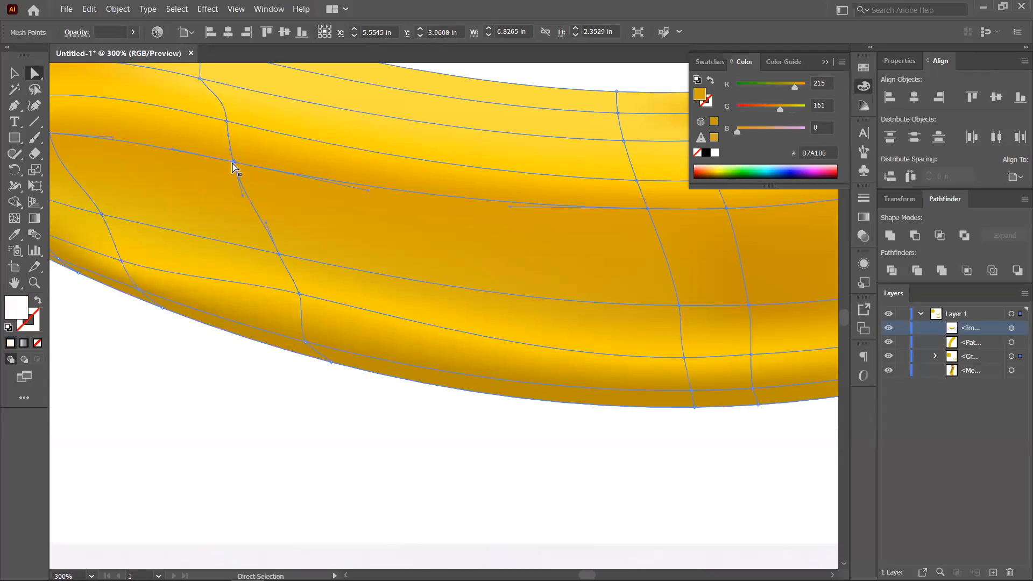
{"action": "left_click", "coordinate": [278, 252], "text": "shift"}
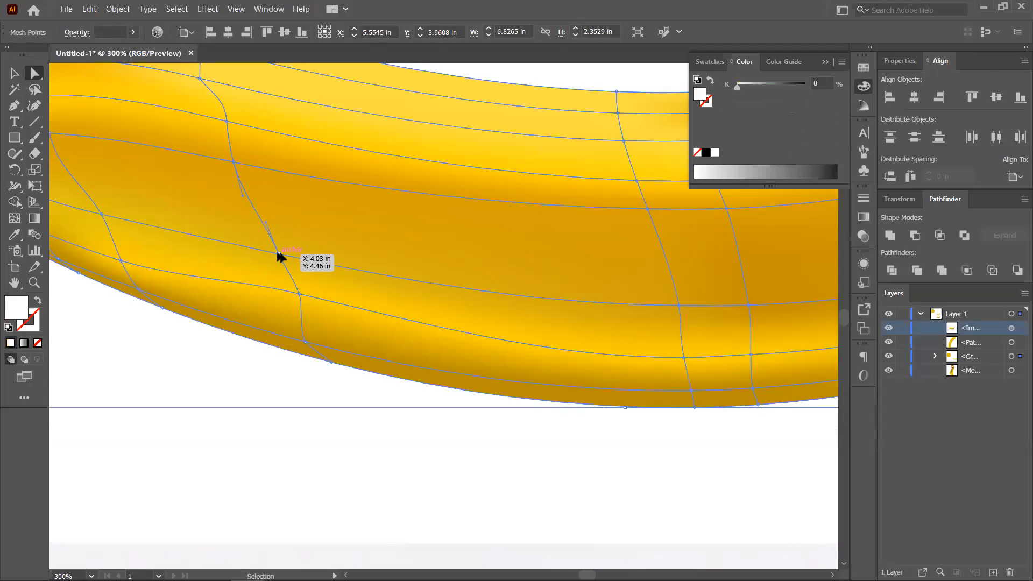
{"action": "scroll", "coordinate": [277, 252], "scroll_direction": "down", "scroll_amount": 2}
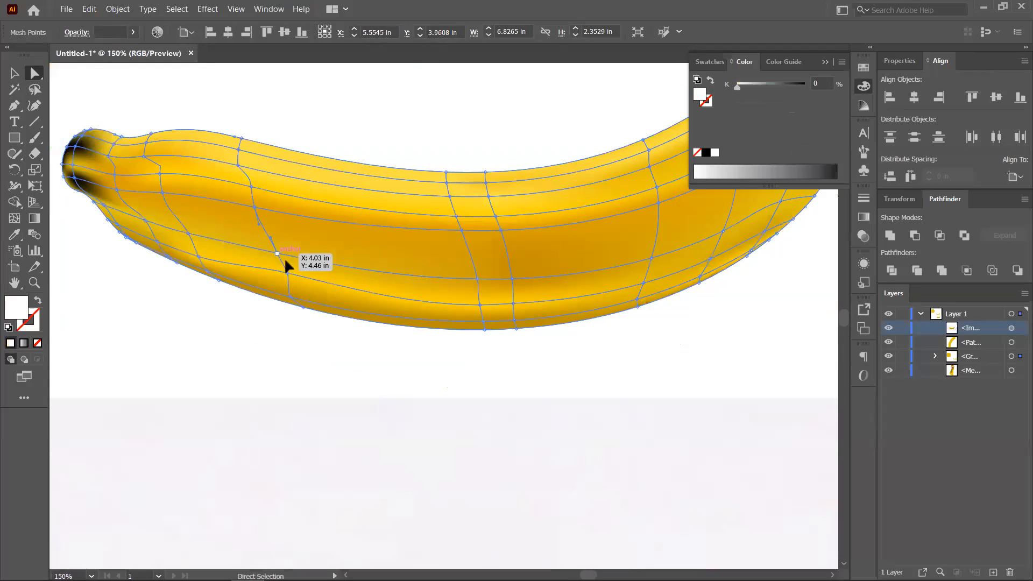
{"action": "left_click", "coordinate": [186, 233]}
{"action": "left_click", "coordinate": [143, 222], "text": "shift"}
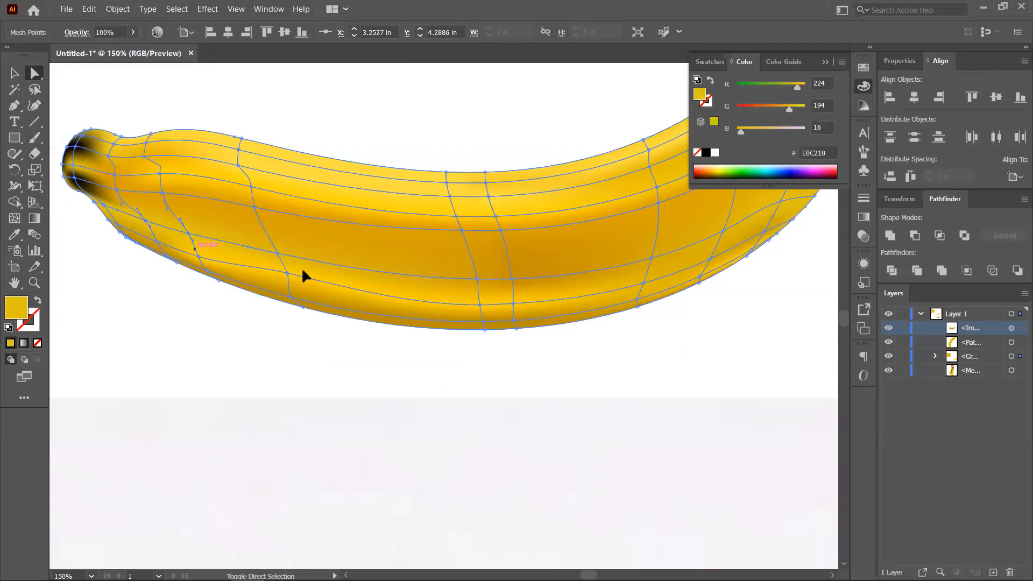
{"action": "left_click", "coordinate": [478, 279], "text": "shift"}
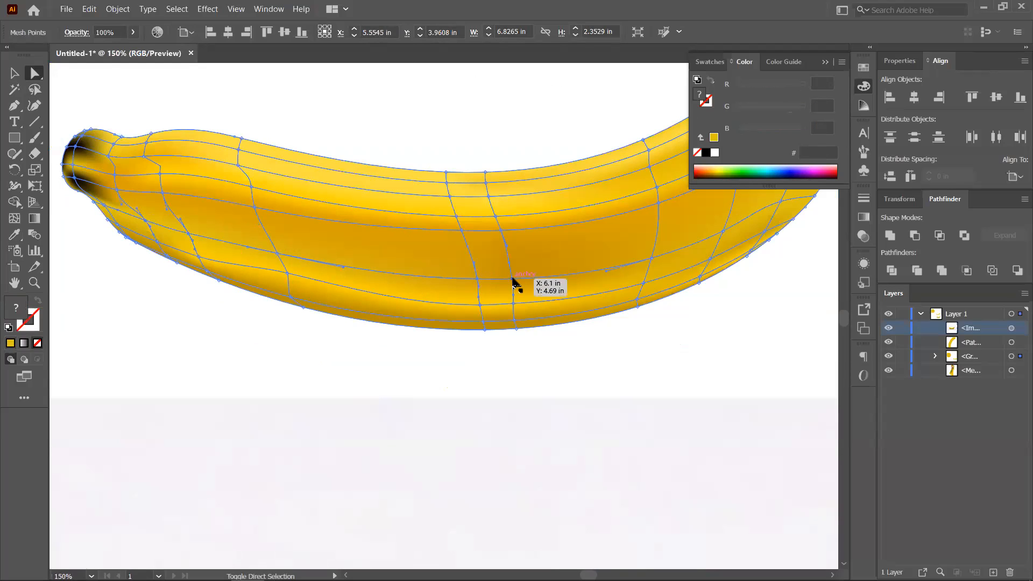
{"action": "key", "text": "i"}
{"action": "left_click", "coordinate": [331, 294]}
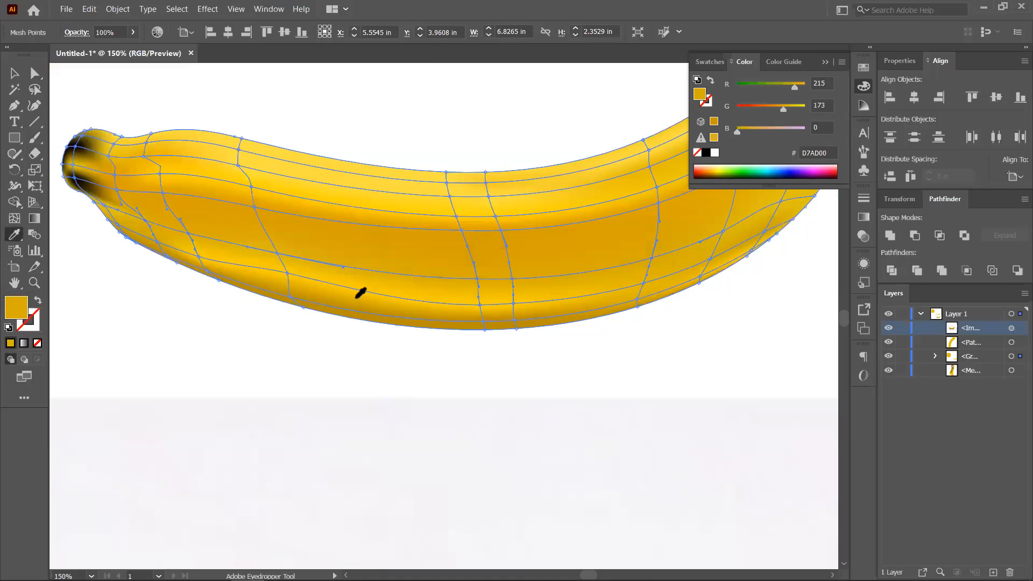
{"action": "left_click", "coordinate": [368, 280]}
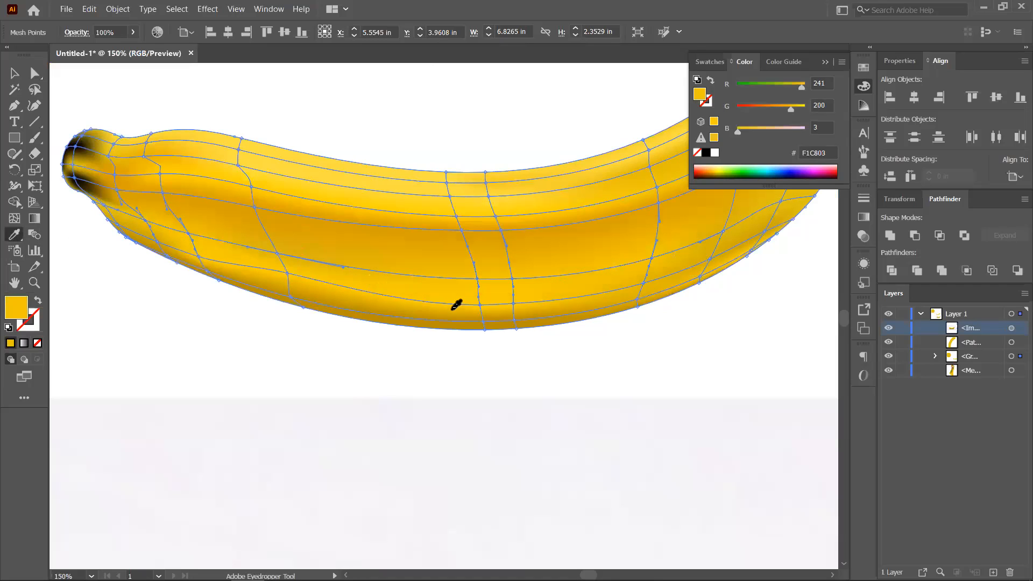
{"action": "left_click", "coordinate": [419, 242]}
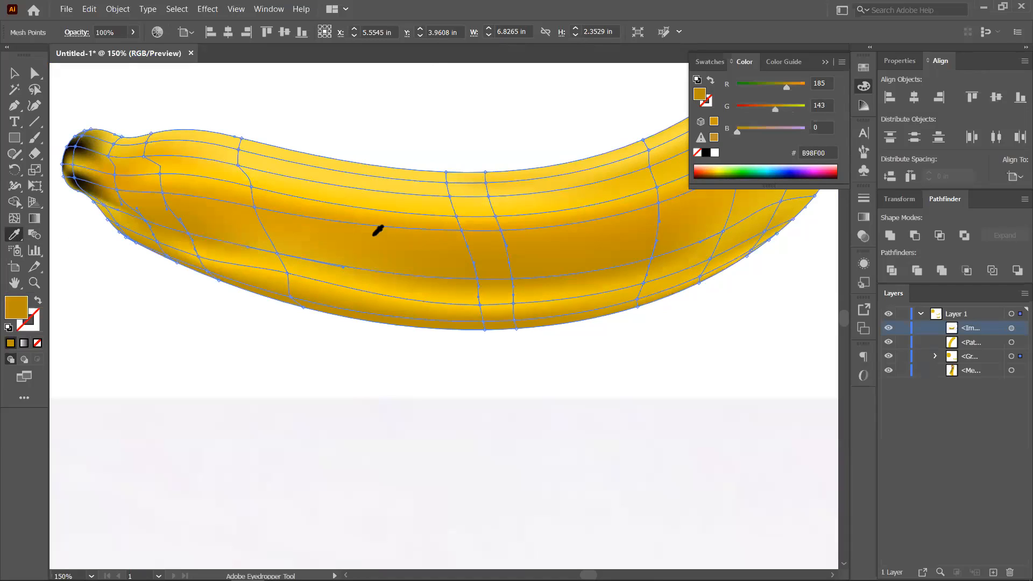
{"action": "left_click", "coordinate": [372, 229]}
{"action": "left_click", "coordinate": [549, 243]}
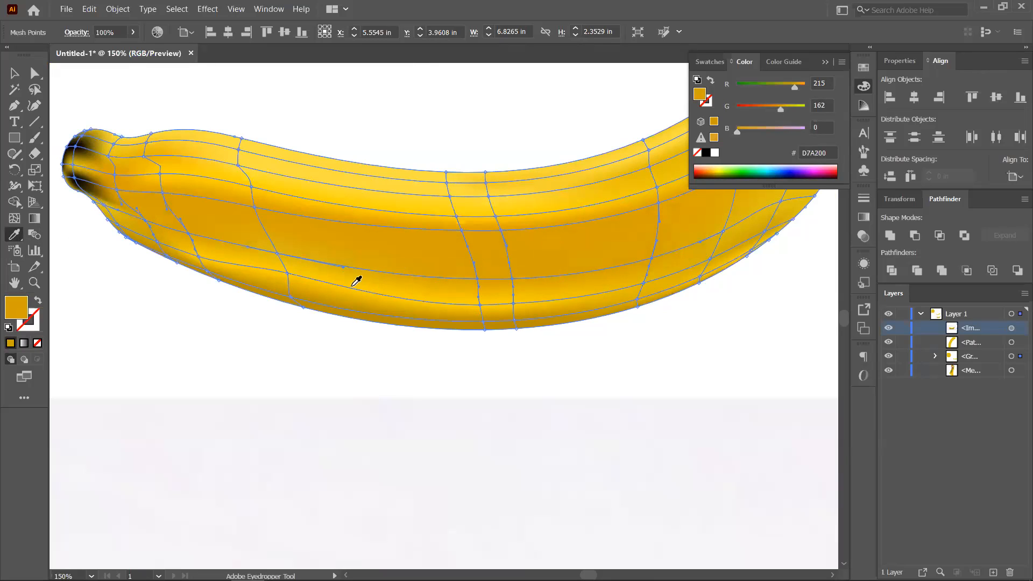
- Move the mesh point on the row below, nearer the tip, down to about X 4.14 in, Y 4.75 in
{"action": "left_click", "coordinate": [35, 72]}
{"action": "left_click", "coordinate": [276, 313]}
{"action": "left_click_drag", "start_coordinate": [286, 275], "coordinate": [287, 281]}
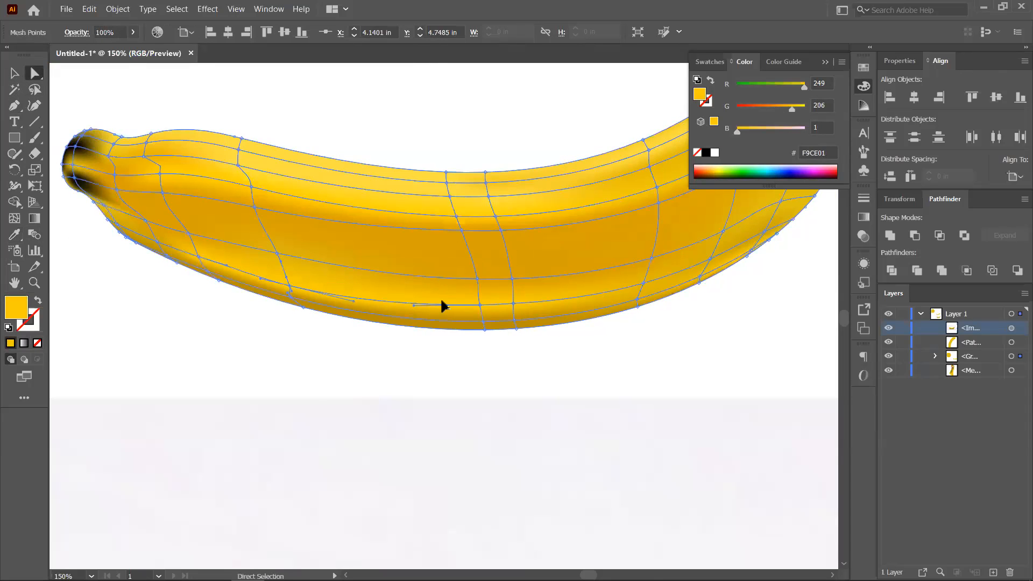
- Move the lower-row mesh points at the body's middle columns down, one to about X 6.15 in, Y 4.96 in, adjust the next column's point and deselect
{"action": "left_click_drag", "start_coordinate": [480, 308], "coordinate": [519, 310]}
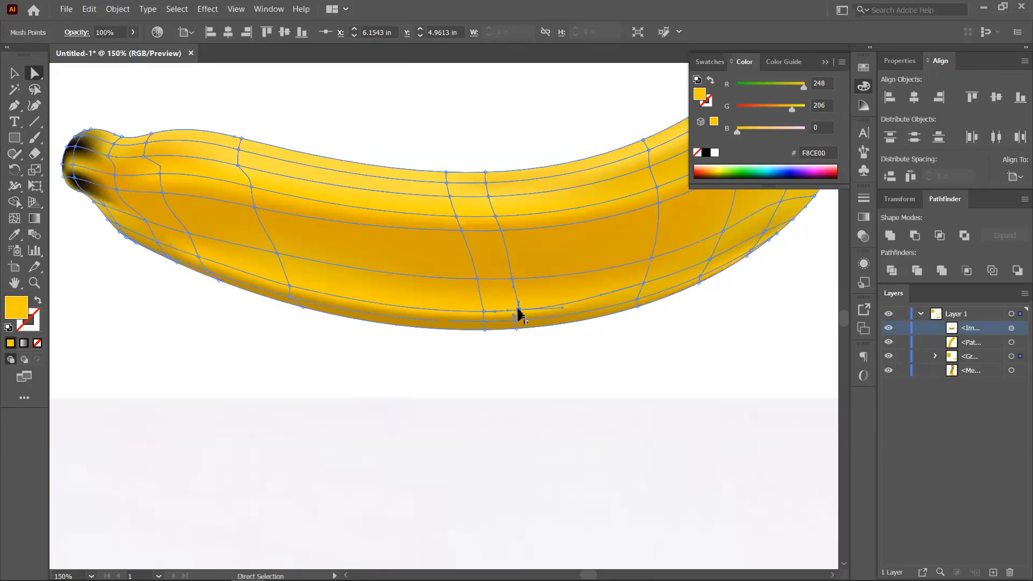
{"action": "left_click", "coordinate": [644, 283]}
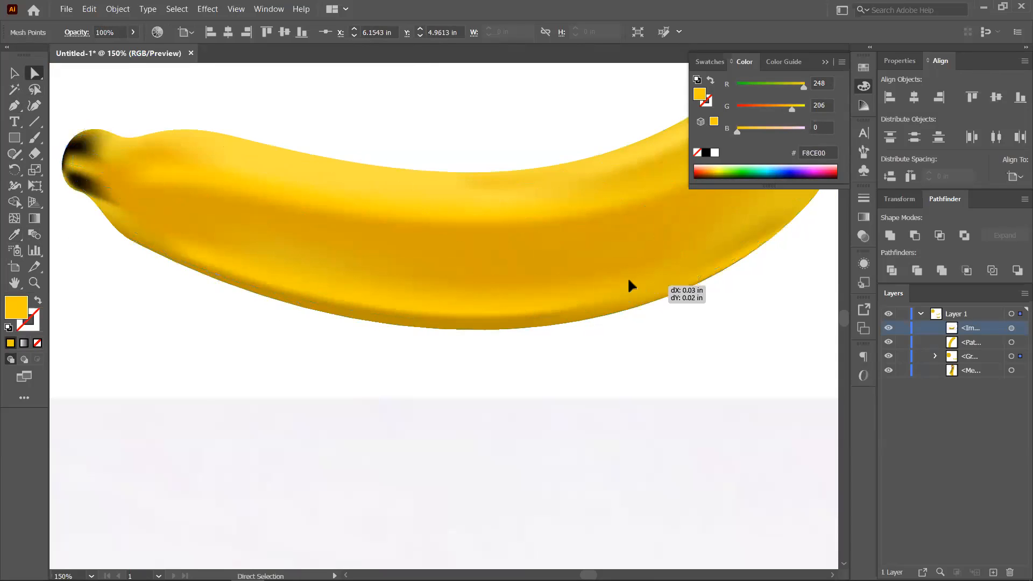
{"action": "key", "text": "ctrl+minus"}
{"action": "key", "text": "ctrl+minus"}
{"action": "left_click", "coordinate": [632, 284]}
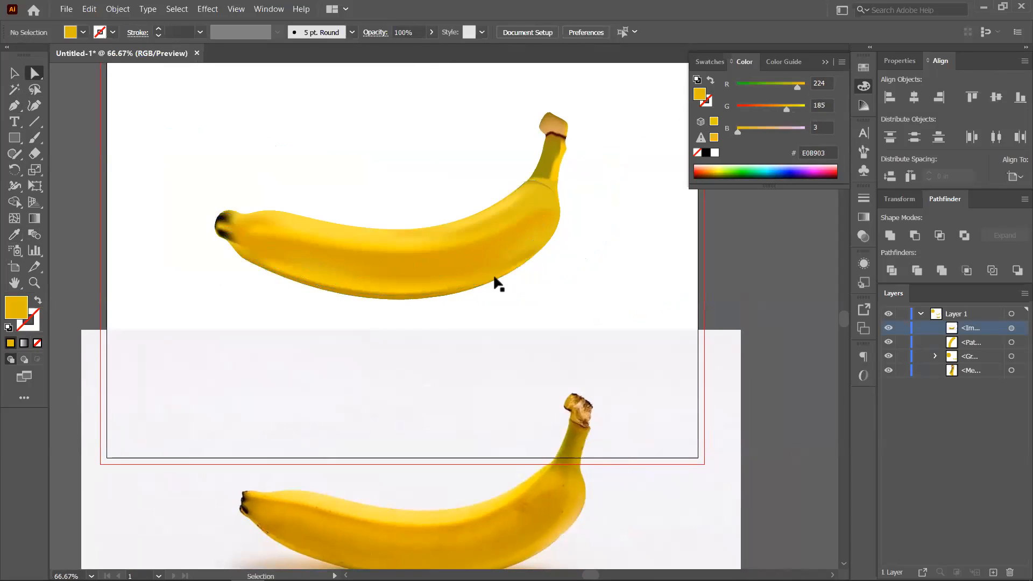
- Try to group the banana's body and stem meshes by selecting all their mesh points
{"action": "scroll", "coordinate": [493, 281], "scroll_direction": "down", "scroll_amount": 2}
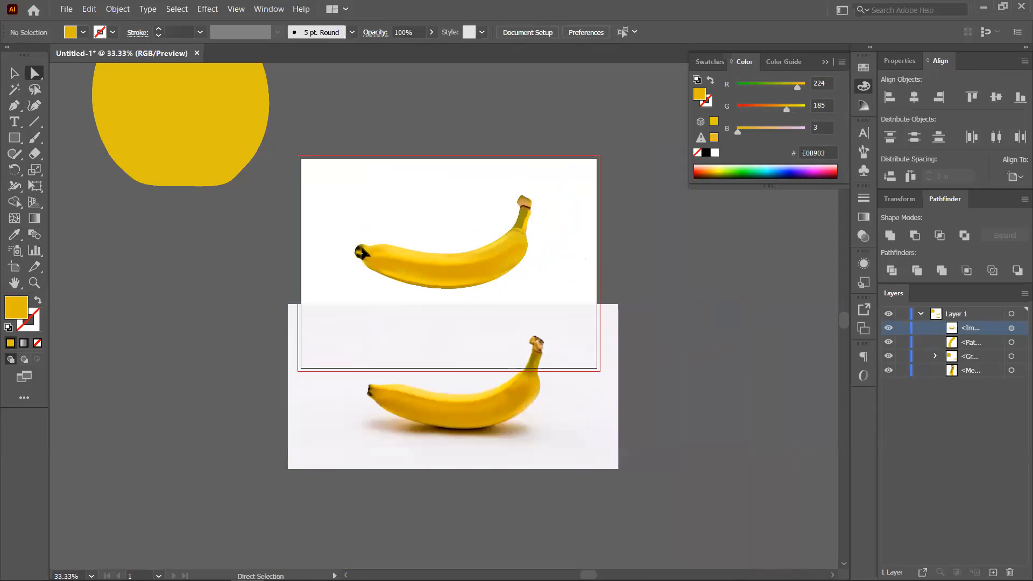
{"action": "scroll", "coordinate": [487, 369], "scroll_direction": "up", "scroll_amount": 1}
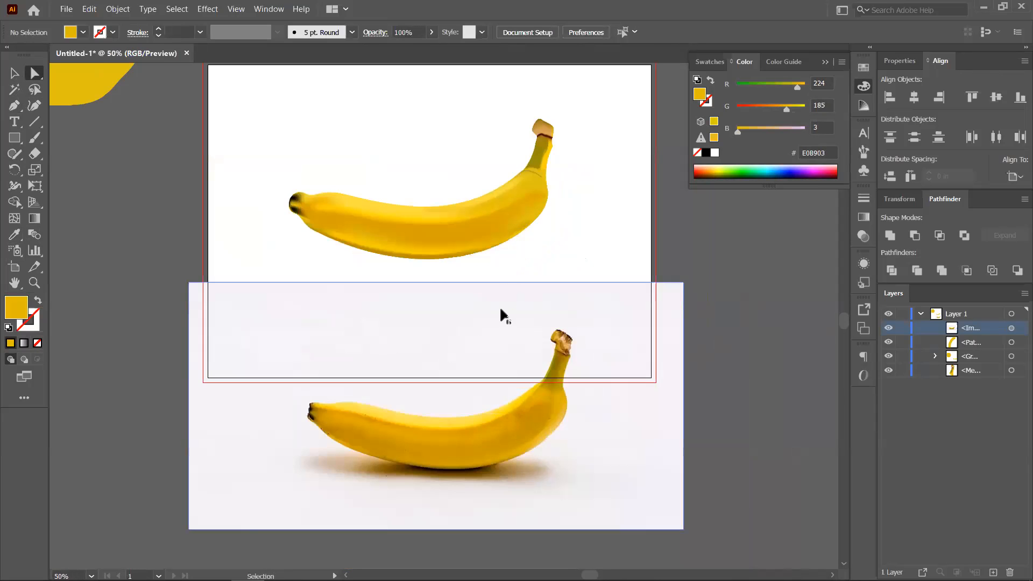
{"action": "scroll", "coordinate": [506, 291], "scroll_direction": "down", "scroll_amount": 1}
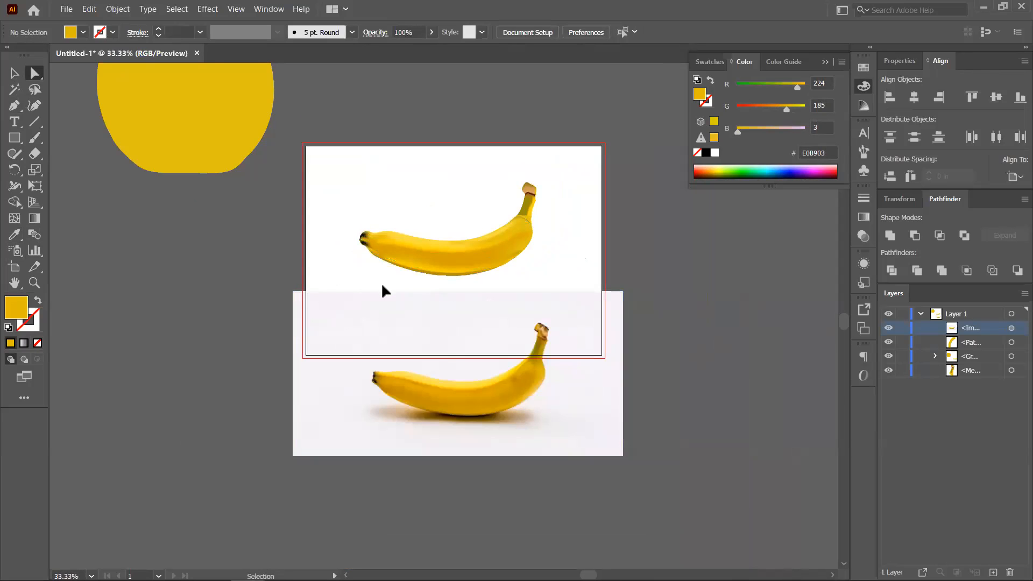
{"action": "scroll", "coordinate": [382, 285], "scroll_direction": "down", "scroll_amount": 1}
{"action": "left_click_drag", "start_coordinate": [575, 294], "coordinate": [470, 299]}
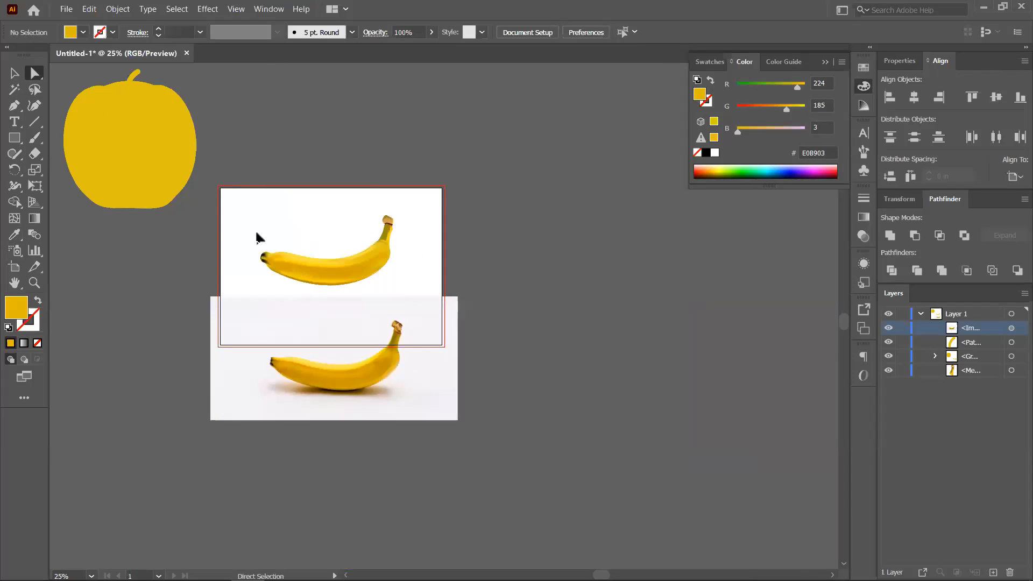
{"action": "left_click_drag", "start_coordinate": [360, 262], "coordinate": [404, 292]}
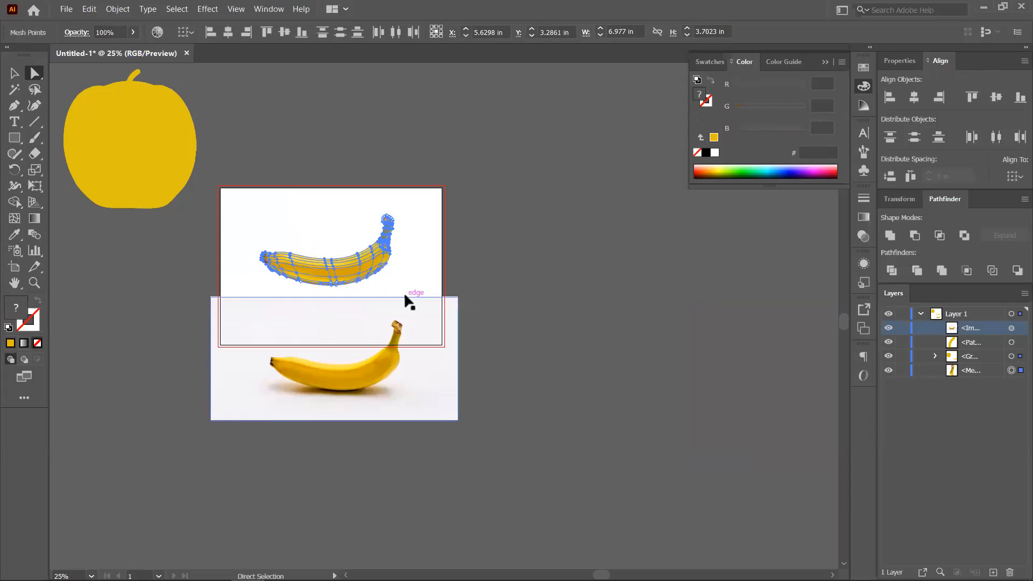
{"action": "key", "text": "ctrl+g"}
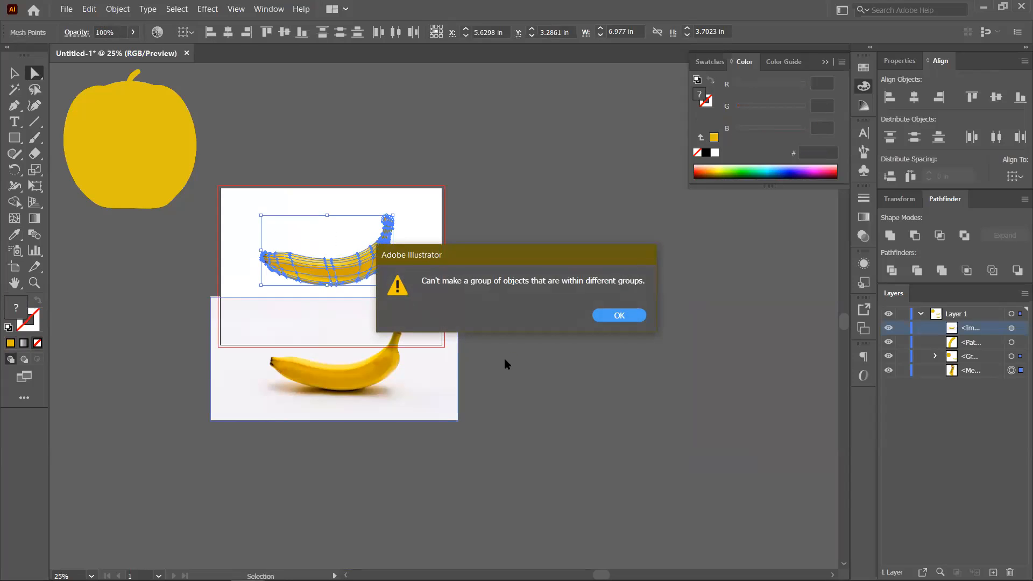
{"action": "left_click", "coordinate": [620, 315]}
- Try to select the banana's body and stem meshes as whole objects, undoing the last move
{"action": "left_click", "coordinate": [15, 73]}
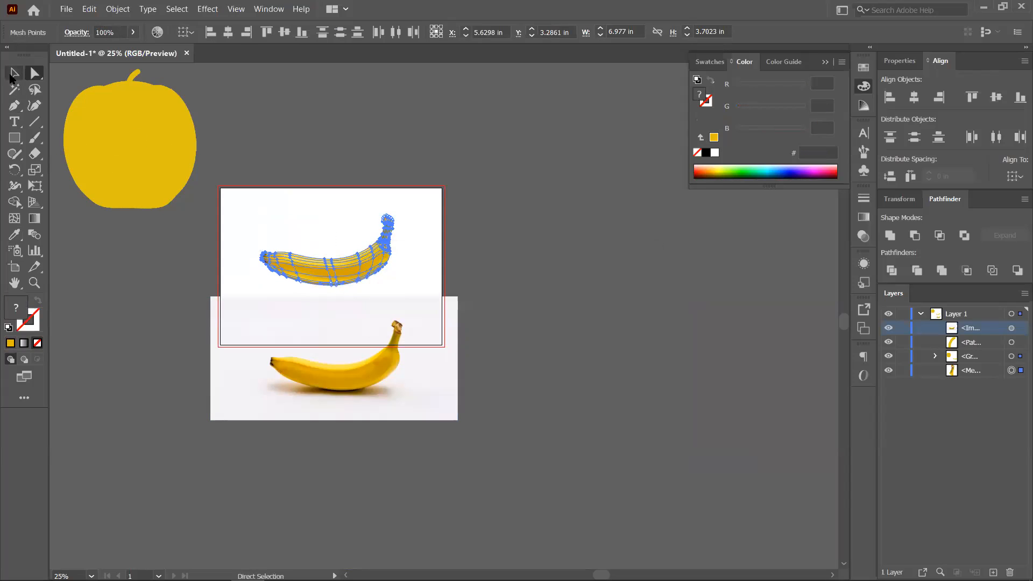
{"action": "left_click", "coordinate": [265, 115]}
{"action": "left_click", "coordinate": [401, 276]}
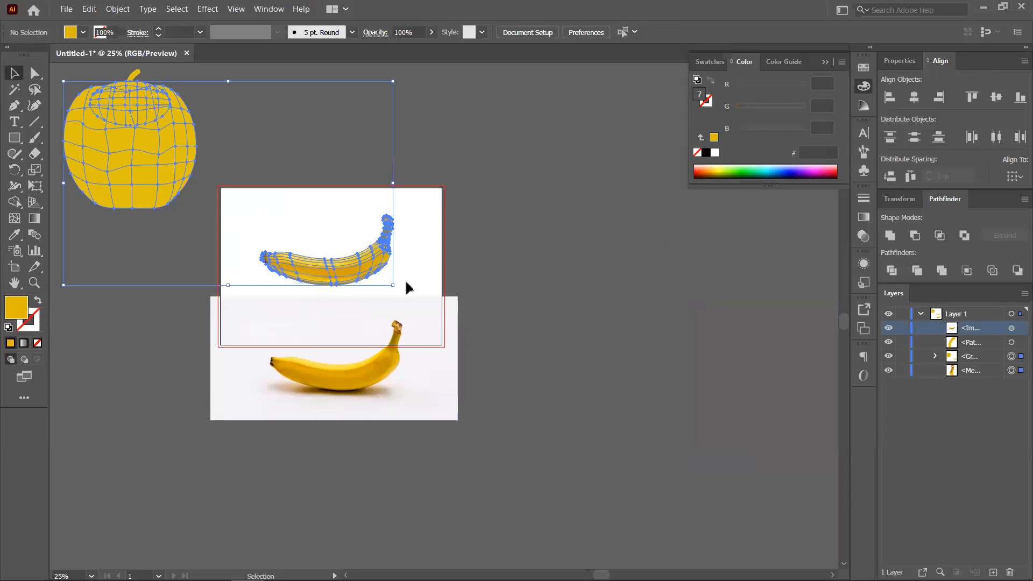
{"action": "left_click", "coordinate": [496, 243]}
{"action": "left_click", "coordinate": [322, 267]}
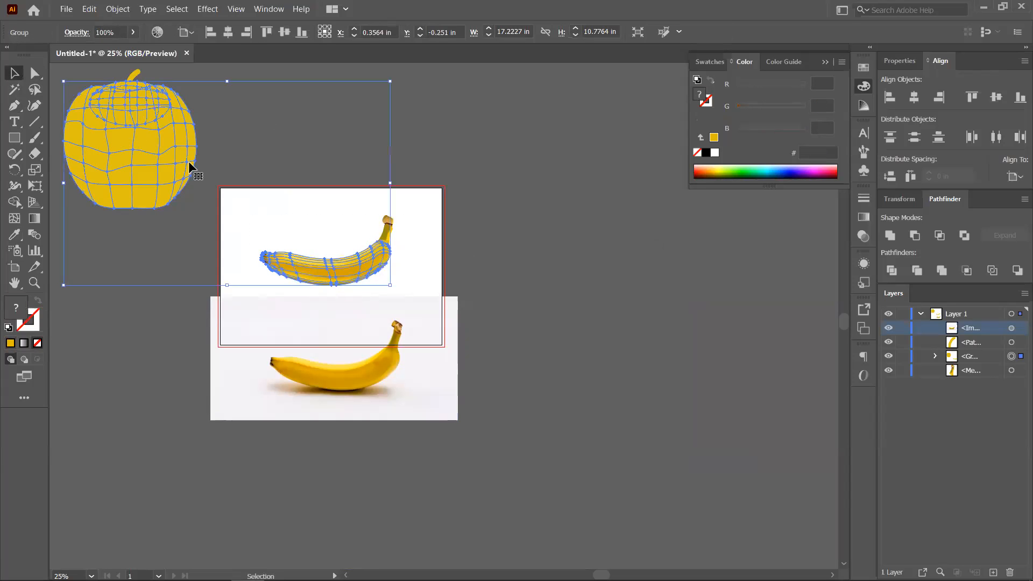
{"action": "key", "text": "ctrl+z"}
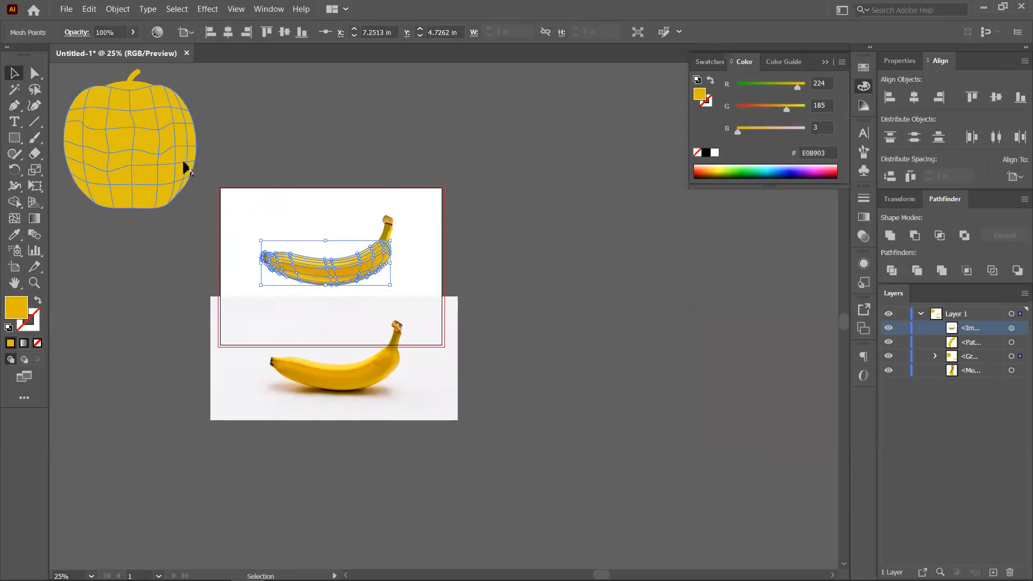
- Ungroup the banana body mesh from the yellow apple-shaped meshes it is grouped with
{"action": "left_click_drag", "start_coordinate": [241, 200], "coordinate": [409, 270]}
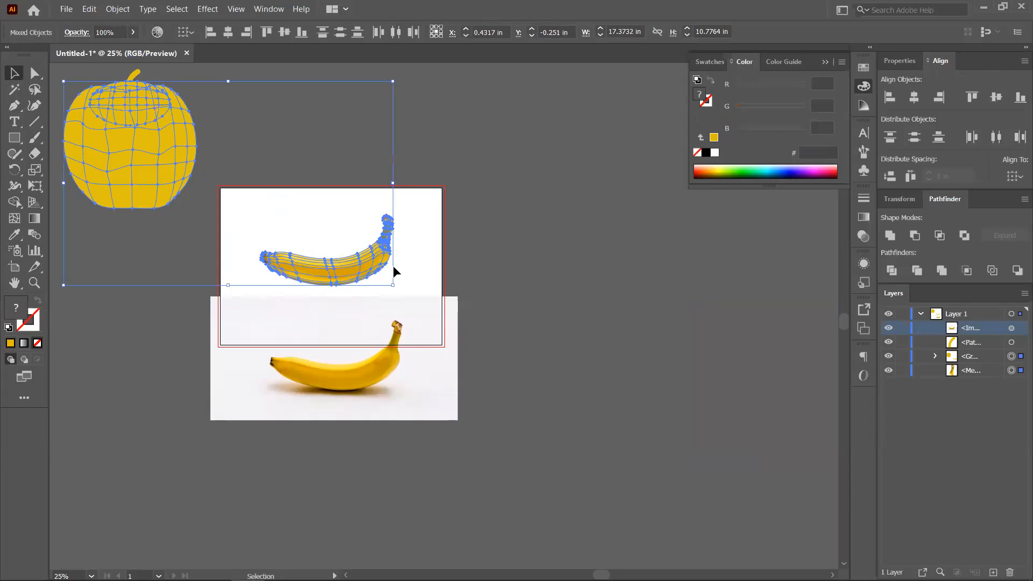
{"action": "right_click", "coordinate": [173, 155]}
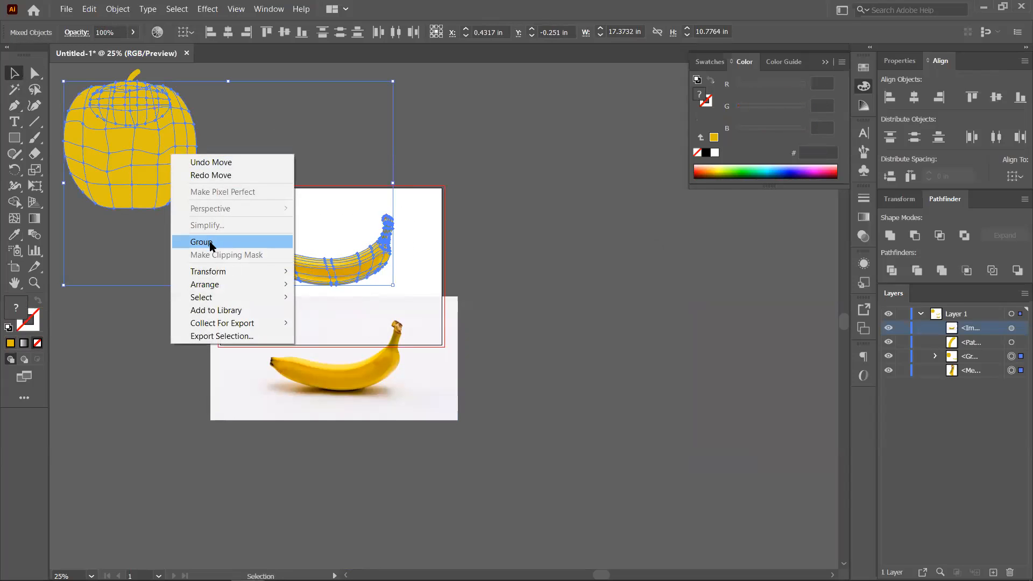
{"action": "left_click", "coordinate": [444, 243]}
{"action": "left_click", "coordinate": [361, 255]}
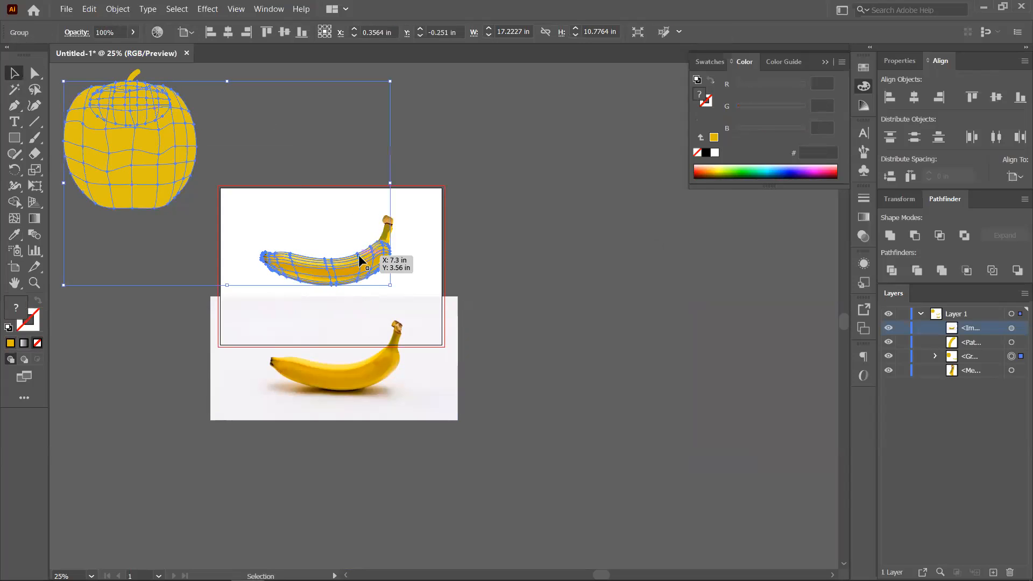
{"action": "right_click", "coordinate": [359, 255]}
{"action": "left_click", "coordinate": [391, 353]}
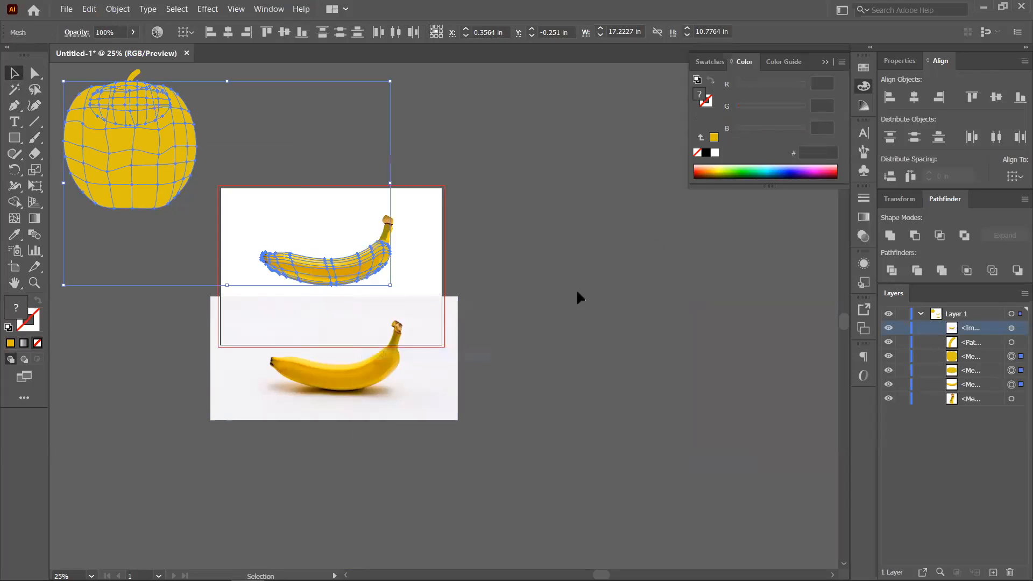
- Select only the banana's body and stem meshes together and open the commands for that selection
{"action": "left_click", "coordinate": [578, 296]}
{"action": "left_click_drag", "start_coordinate": [248, 205], "coordinate": [409, 281]}
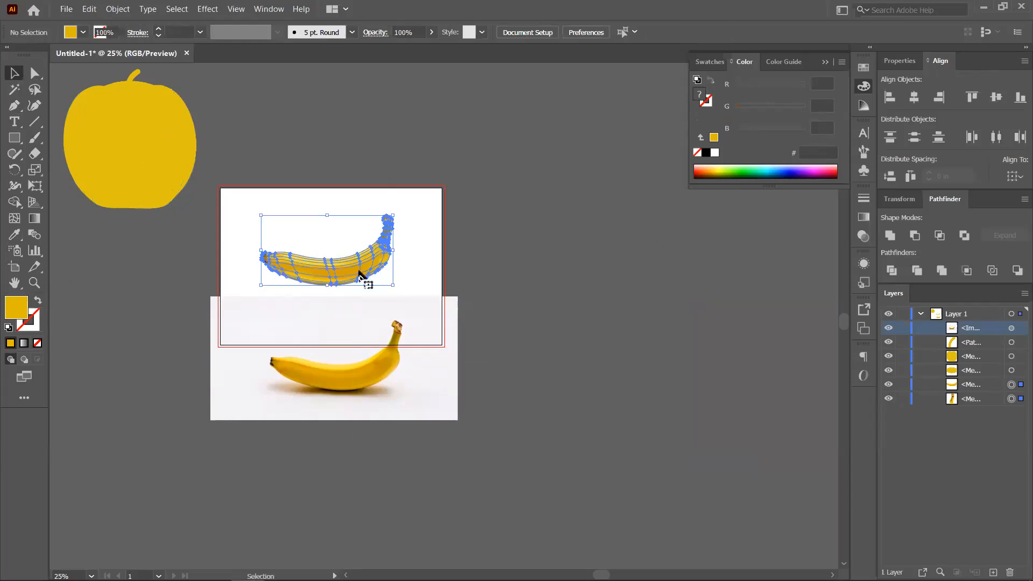
{"action": "right_click", "coordinate": [344, 263]}
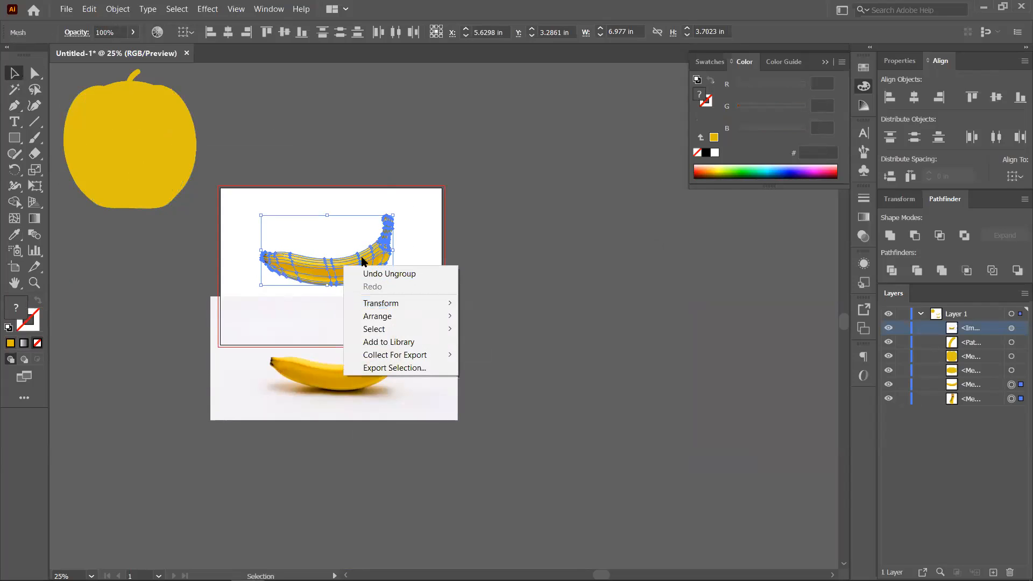
- Group the banana's mesh parts and place the group on the artboard above the banana in the reference photo
{"action": "left_click", "coordinate": [580, 238]}
{"action": "left_click_drag", "start_coordinate": [408, 270], "coordinate": [412, 277]}
{"action": "key", "text": "ctrl+g"}
{"action": "left_click_drag", "start_coordinate": [352, 260], "coordinate": [567, 373]}
{"action": "left_click", "coordinate": [570, 415]}
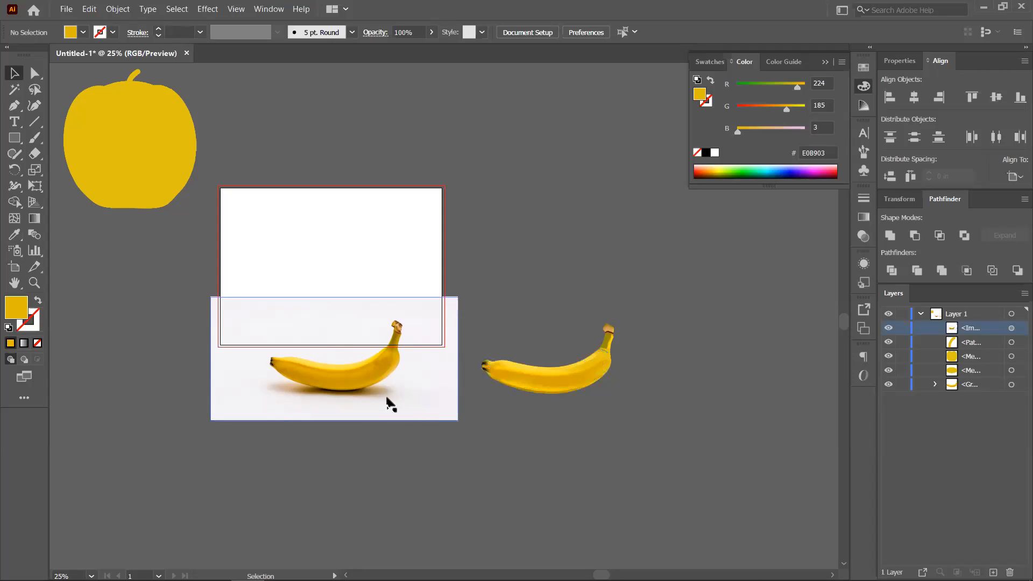
{"action": "left_click_drag", "start_coordinate": [551, 395], "coordinate": [329, 291]}
- Draw a flat ellipse just beneath the drawn banana, fill it with black (000000), and shift it slightly left
{"action": "scroll", "coordinate": [329, 291], "scroll_direction": "up", "scroll_amount": 1}
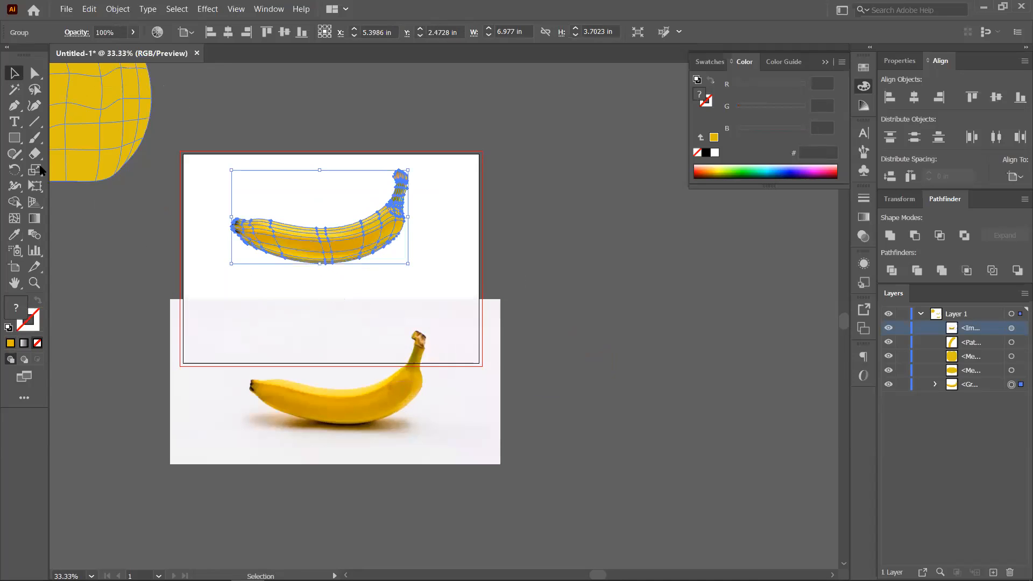
{"action": "left_click_drag", "start_coordinate": [15, 138], "coordinate": [70, 169]}
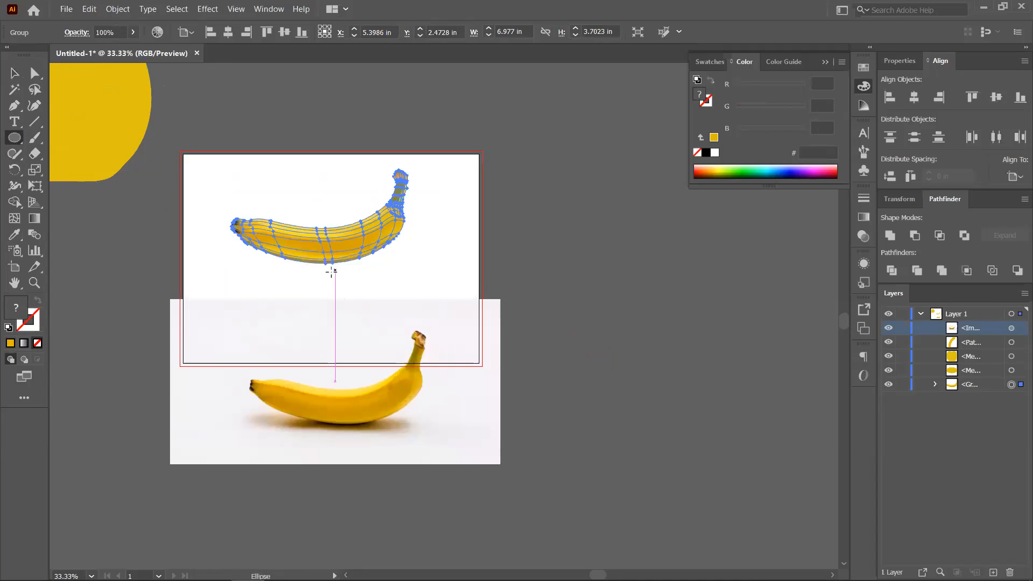
{"action": "left_click_drag", "start_coordinate": [271, 279], "coordinate": [408, 266]}
{"action": "left_click", "coordinate": [15, 73]}
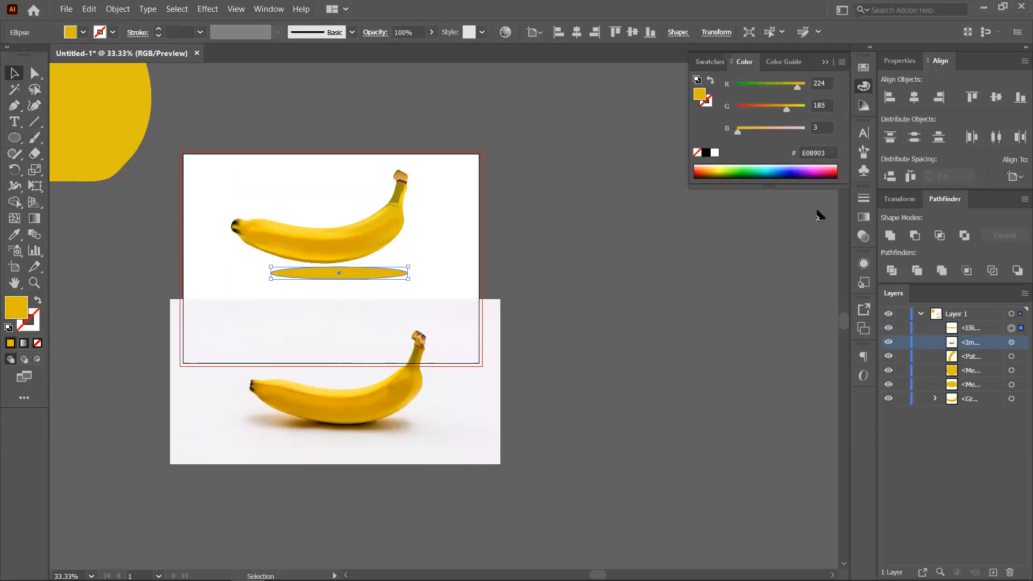
{"action": "left_click", "coordinate": [705, 153]}
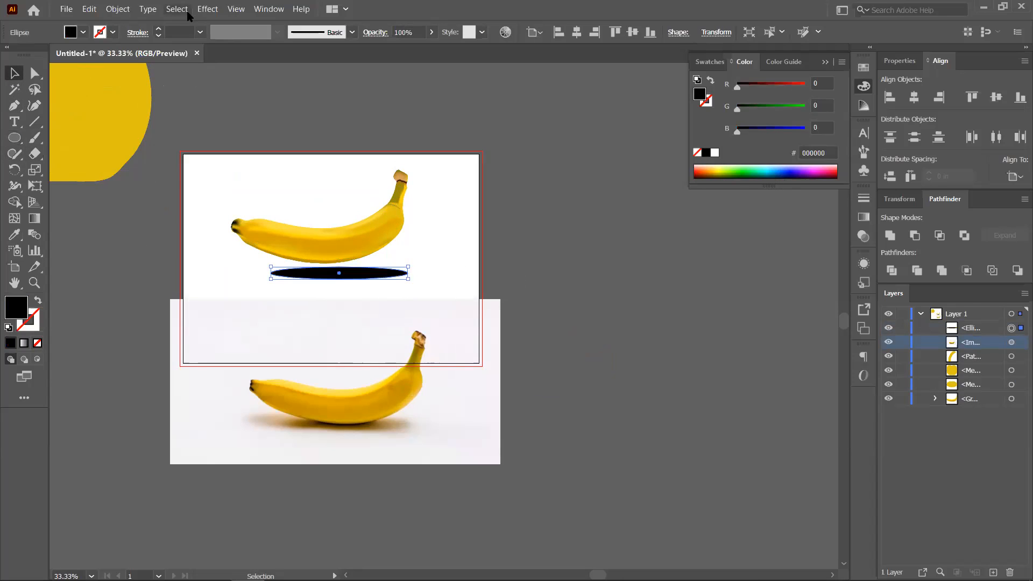
{"action": "left_click", "coordinate": [204, 9]}
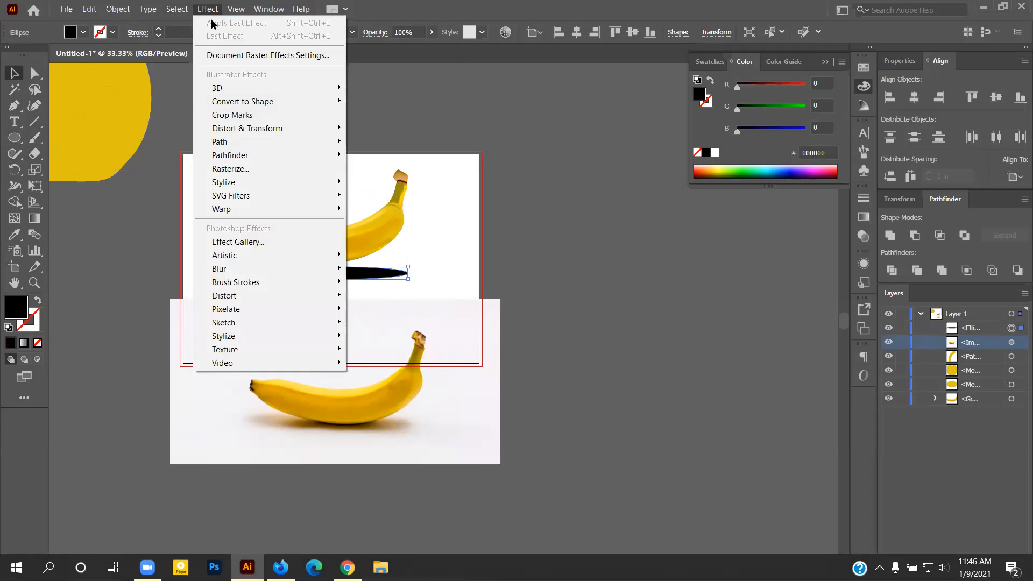
{"action": "key", "text": "Escape"}
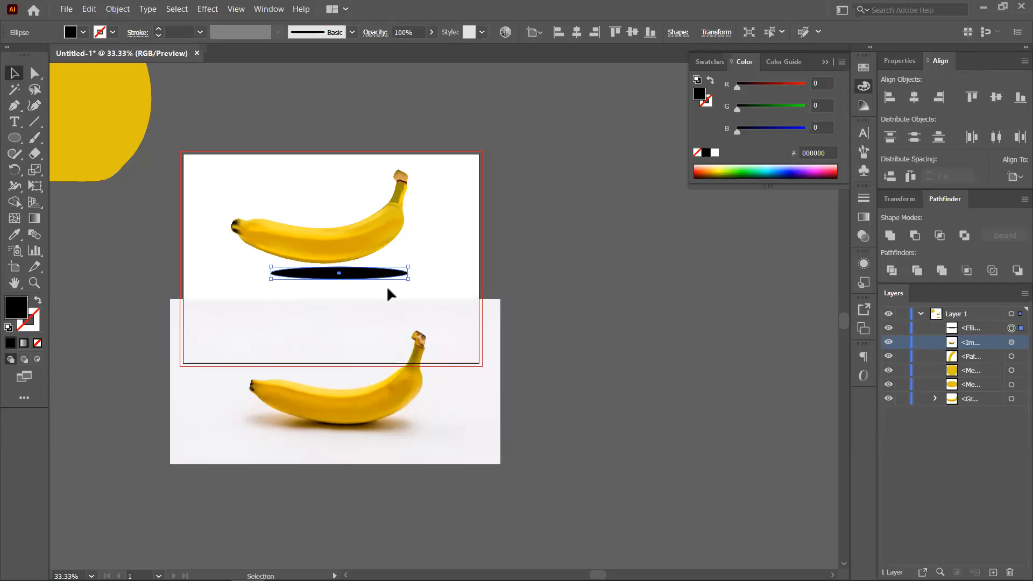
{"action": "scroll", "coordinate": [356, 282], "scroll_direction": "up", "scroll_amount": 1}
{"action": "left_click_drag", "start_coordinate": [357, 281], "coordinate": [341, 281]}
{"action": "left_click", "coordinate": [208, 9]}
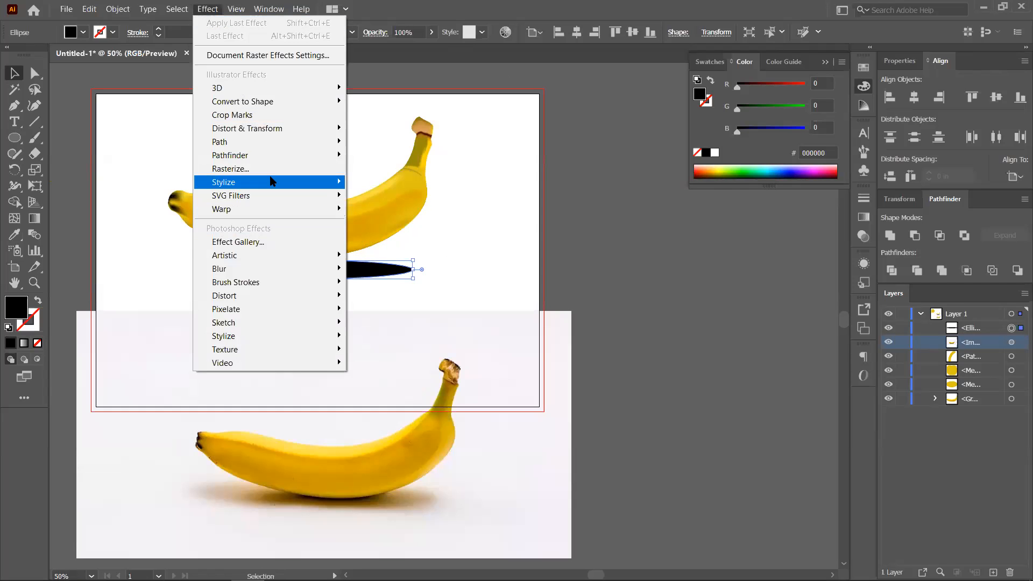
{"action": "mouse_move", "coordinate": [312, 185]}
{"action": "left_click", "coordinate": [408, 184]}
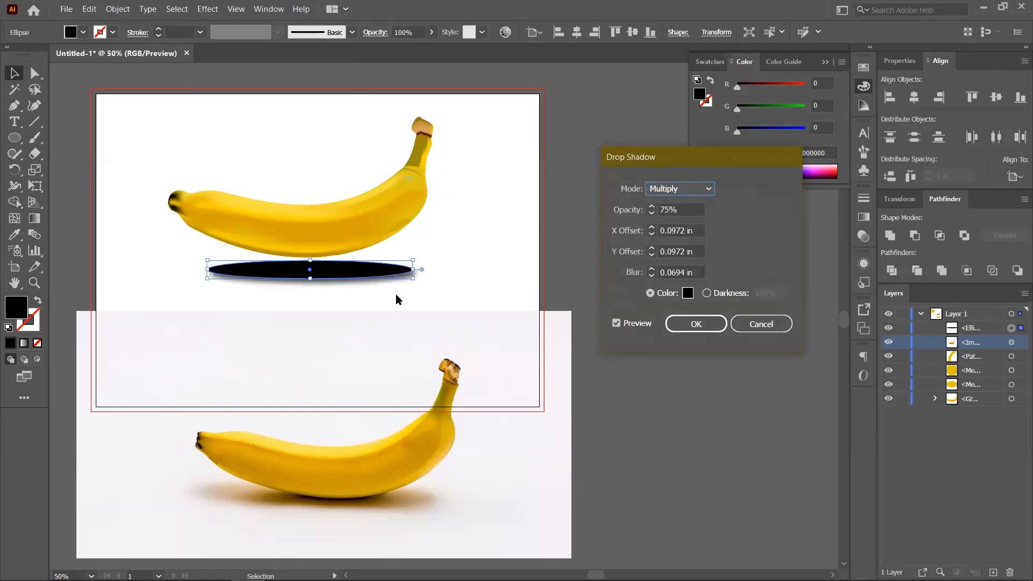
{"action": "left_click", "coordinate": [761, 324]}
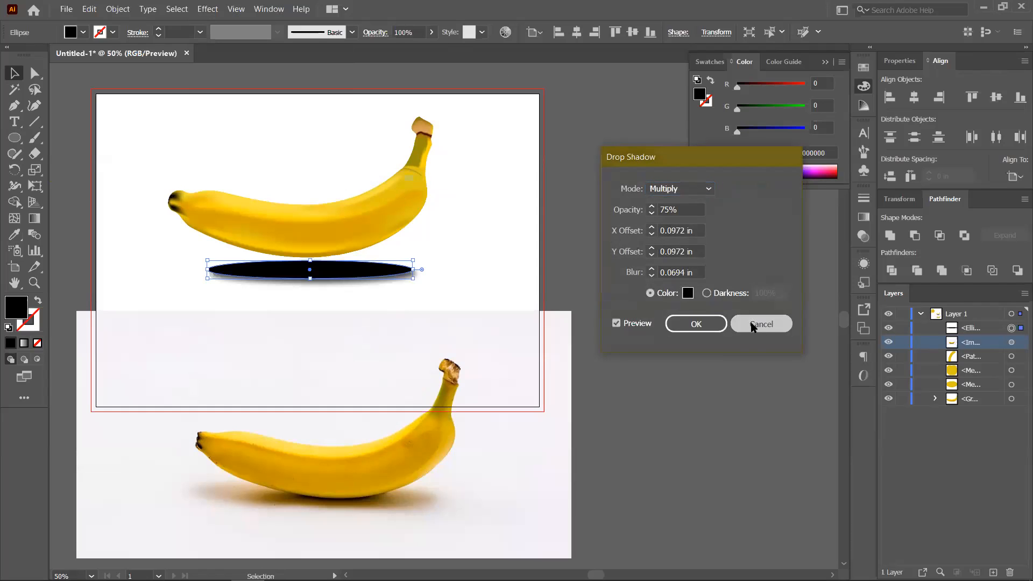
- Apply a Gaussian Blur with a radius of about 41 pixels to the black ellipse
{"action": "left_click", "coordinate": [217, 11]}
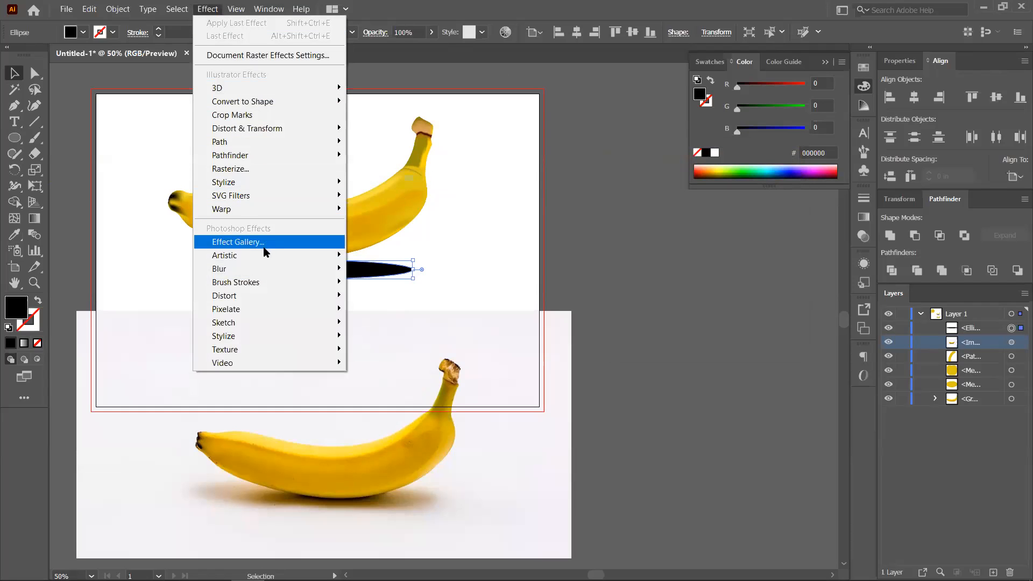
{"action": "mouse_move", "coordinate": [265, 254]}
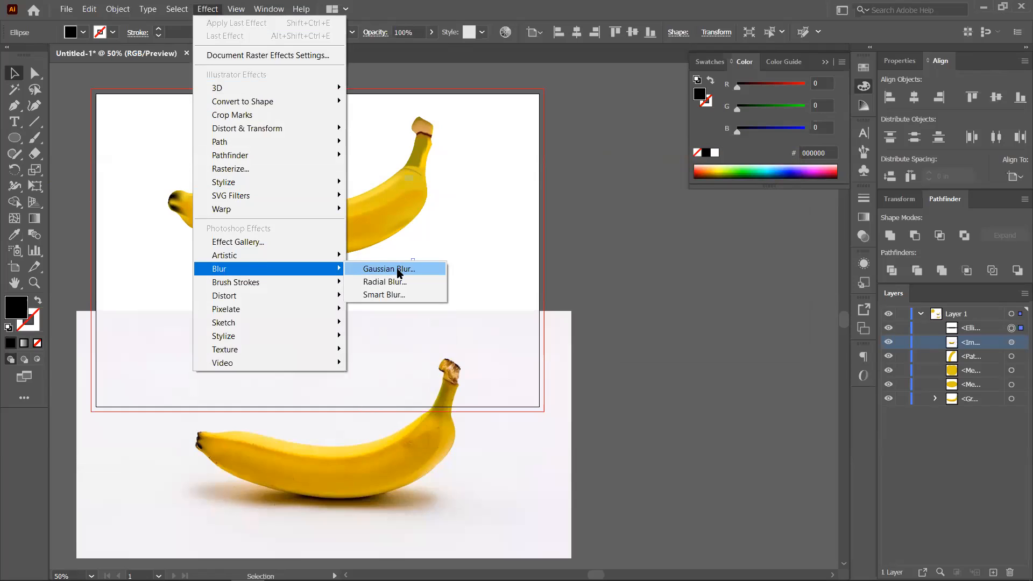
{"action": "left_click", "coordinate": [408, 274]}
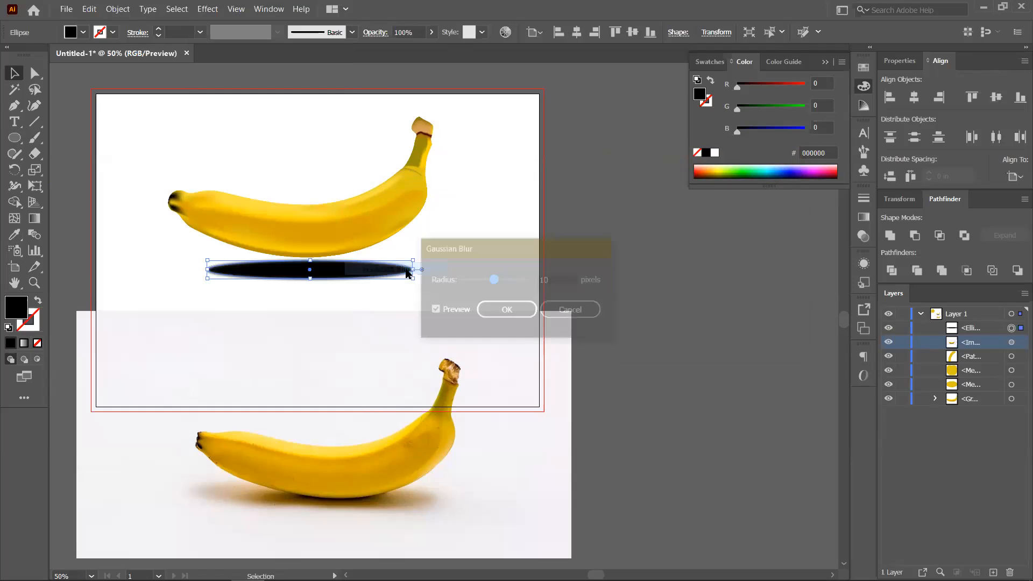
{"action": "left_click_drag", "start_coordinate": [494, 282], "coordinate": [506, 282]}
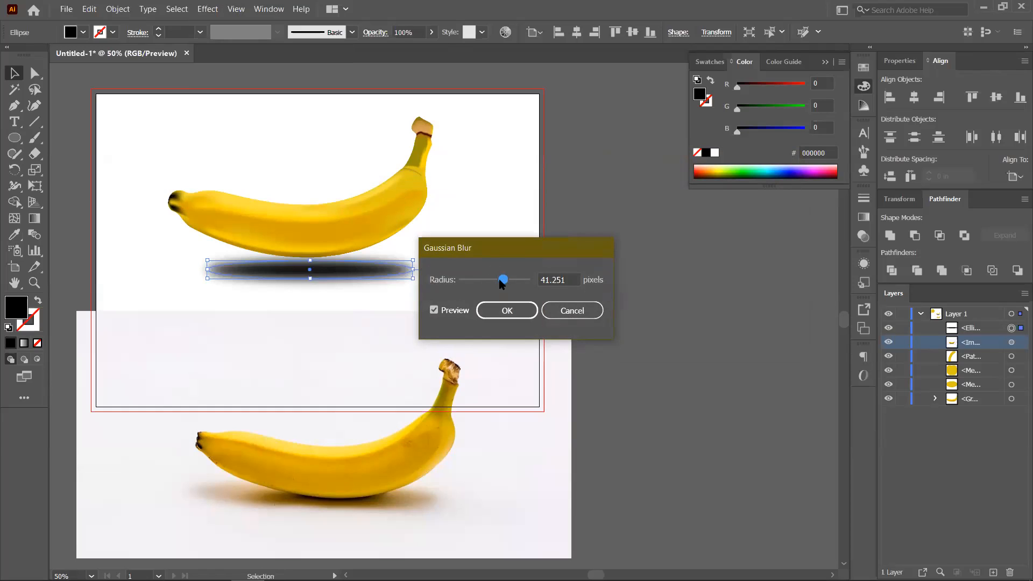
{"action": "left_click", "coordinate": [506, 310]}
- Move the blurred ellipse up against the banana's underside and send it to the back behind the banana
{"action": "left_click_drag", "start_coordinate": [357, 276], "coordinate": [351, 267]}
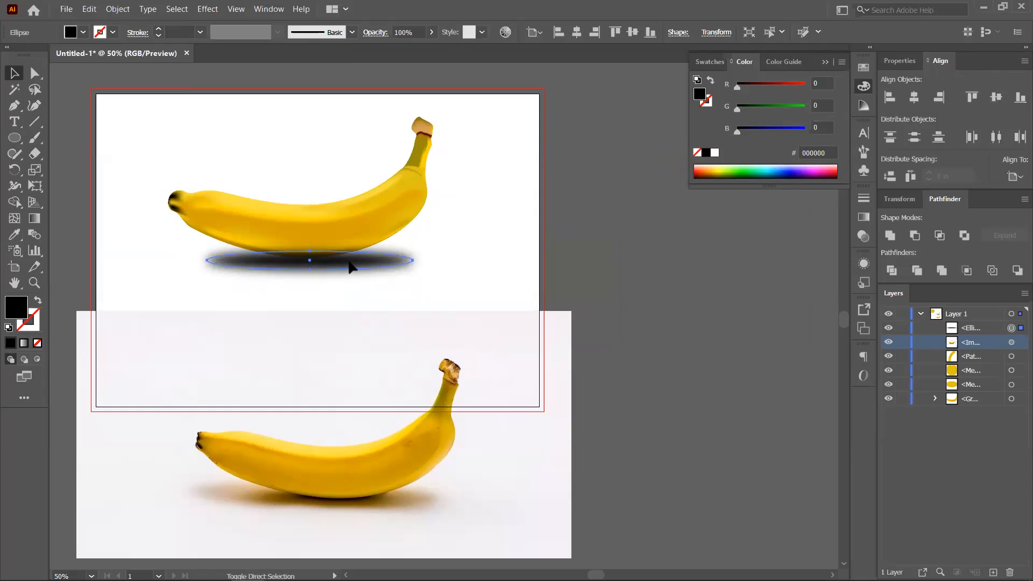
{"action": "key", "text": "ctrl+shift+bracketleft"}
{"action": "left_click", "coordinate": [352, 314]}
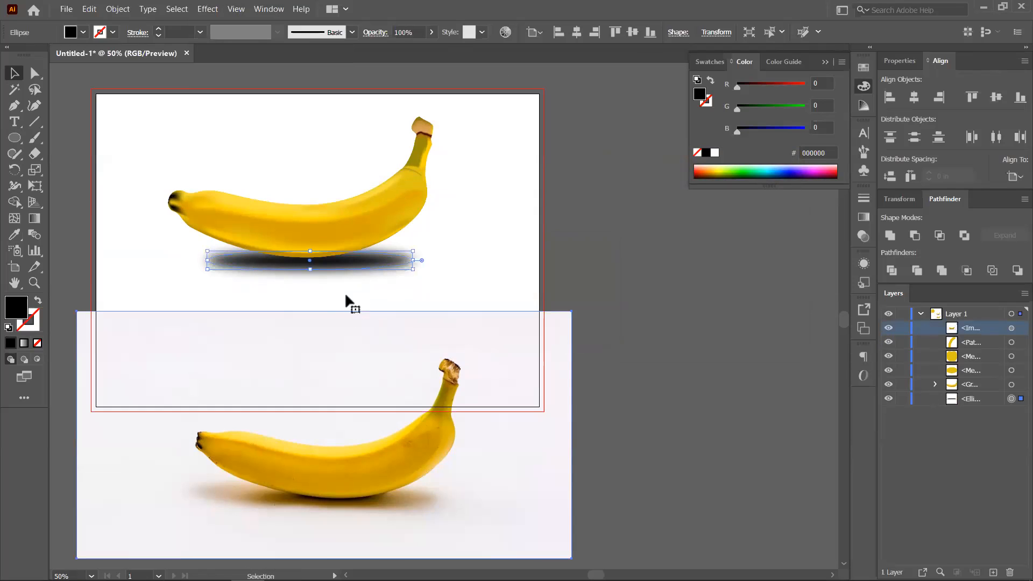
{"action": "left_click_drag", "start_coordinate": [344, 263], "coordinate": [342, 264]}
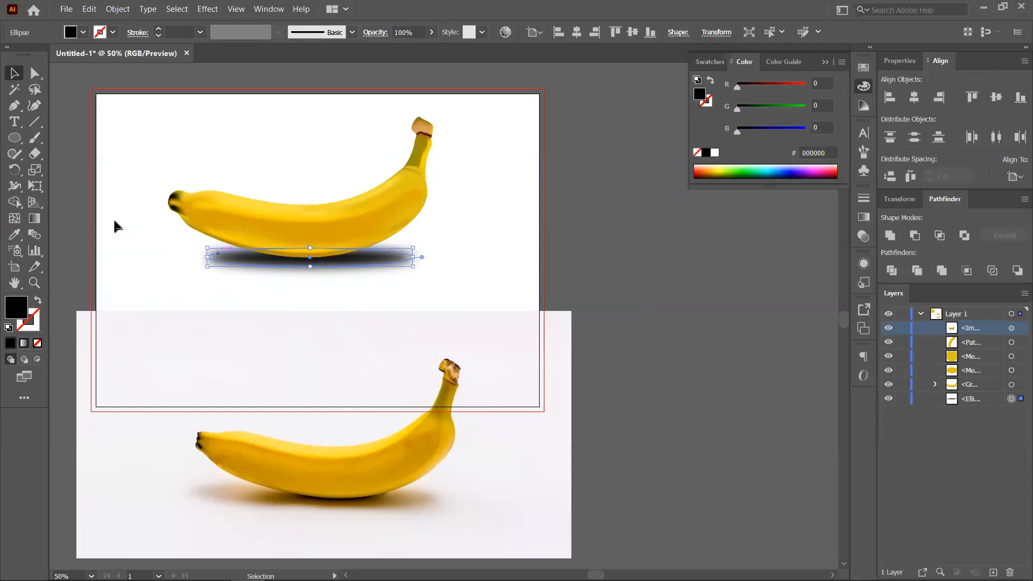
- Recolour the blurred shadow ellipse with dark brown (2D0C00) sampled from the shadow beneath the banana in the reference photo
{"action": "left_click", "coordinate": [14, 235]}
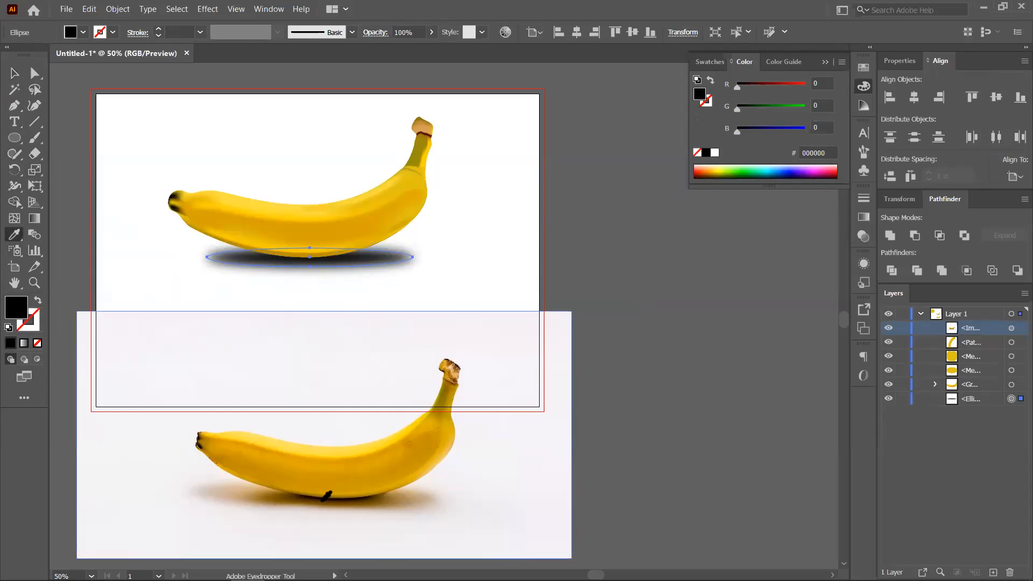
{"action": "left_click", "coordinate": [321, 500]}
{"action": "key", "text": "v"}
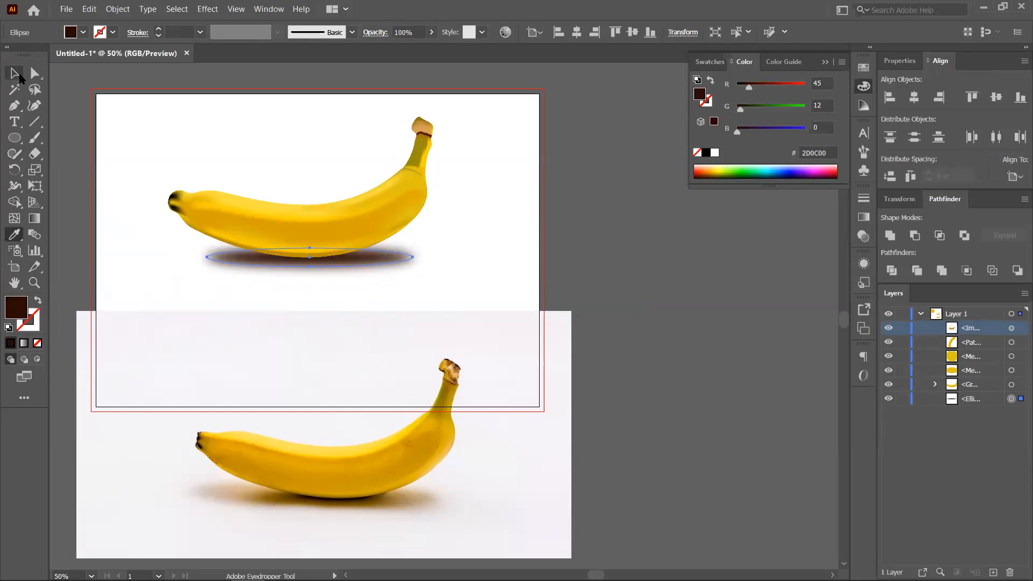
{"action": "left_click", "coordinate": [577, 212]}
- Examine the drawn banana's stem, body and shadow up close, and compare the whole drawing with the reference photo
{"action": "scroll", "coordinate": [459, 263], "scroll_direction": "down", "scroll_amount": 1}
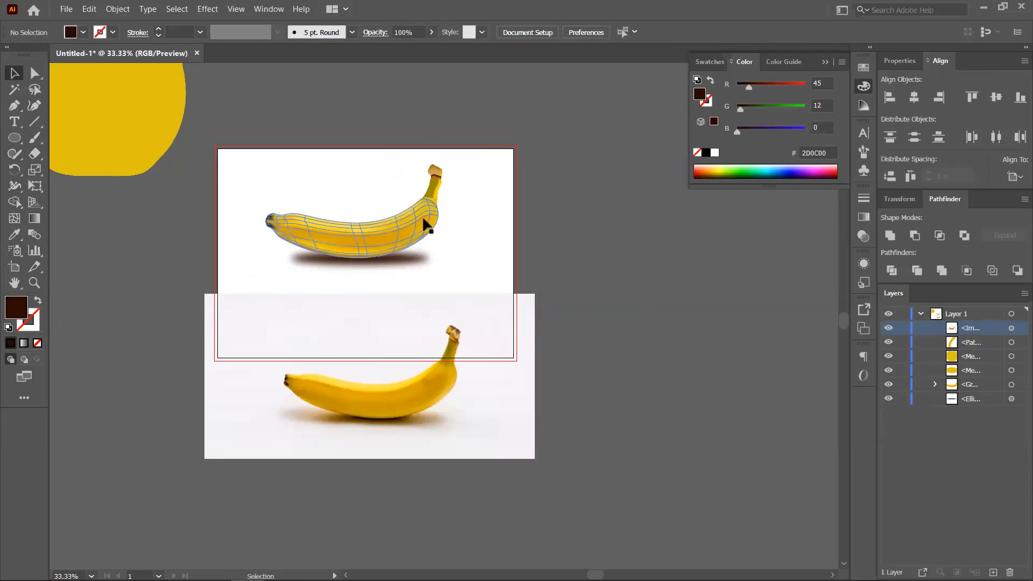
{"action": "scroll", "coordinate": [425, 222], "scroll_direction": "up", "scroll_amount": 2}
{"action": "scroll", "coordinate": [443, 157], "scroll_direction": "up", "scroll_amount": 3}
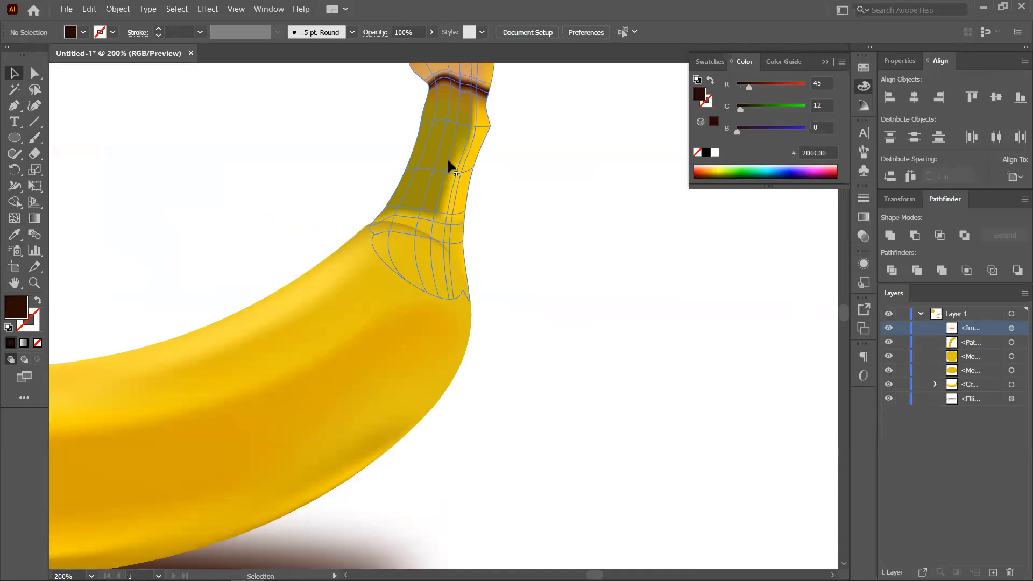
{"action": "scroll", "coordinate": [464, 153], "scroll_direction": "down", "scroll_amount": 1}
{"action": "scroll", "coordinate": [458, 153], "scroll_direction": "up", "scroll_amount": 2}
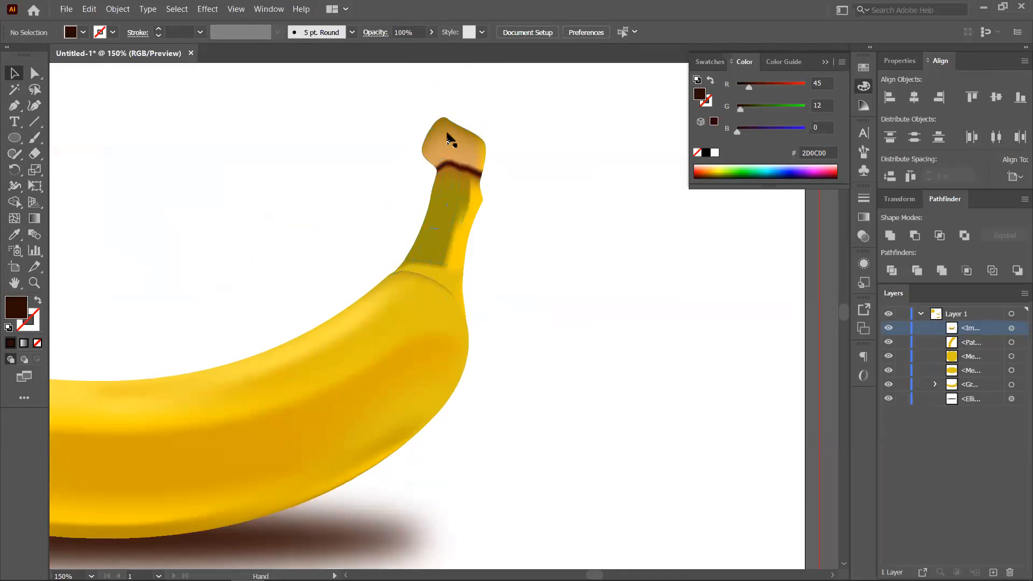
{"action": "scroll", "coordinate": [446, 145], "scroll_direction": "down", "scroll_amount": 1}
{"action": "left_click_drag", "start_coordinate": [300, 332], "coordinate": [504, 272]}
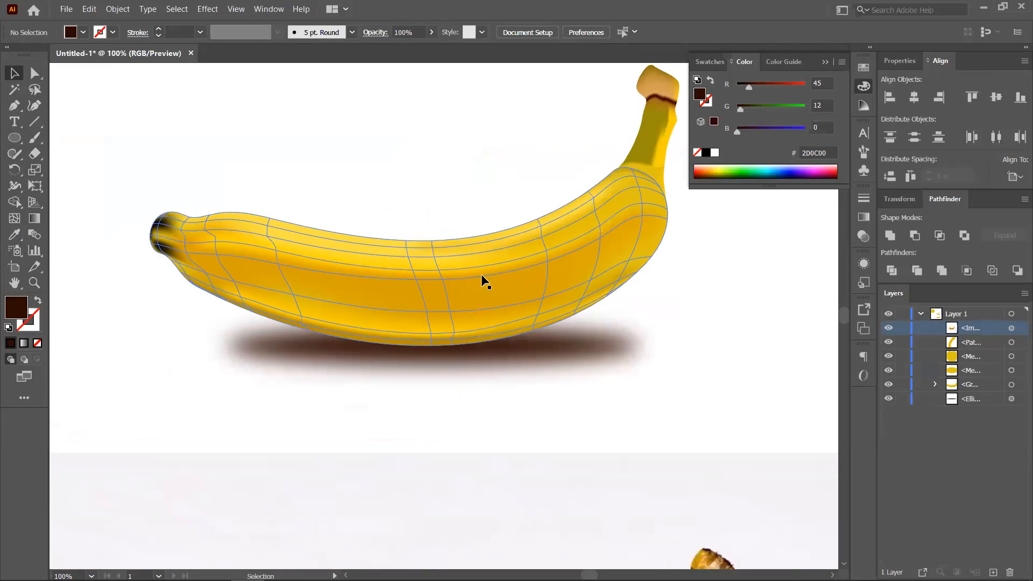
{"action": "scroll", "coordinate": [444, 286], "scroll_direction": "down", "scroll_amount": 2}
{"action": "scroll", "coordinate": [503, 351], "scroll_direction": "down", "scroll_amount": 1}
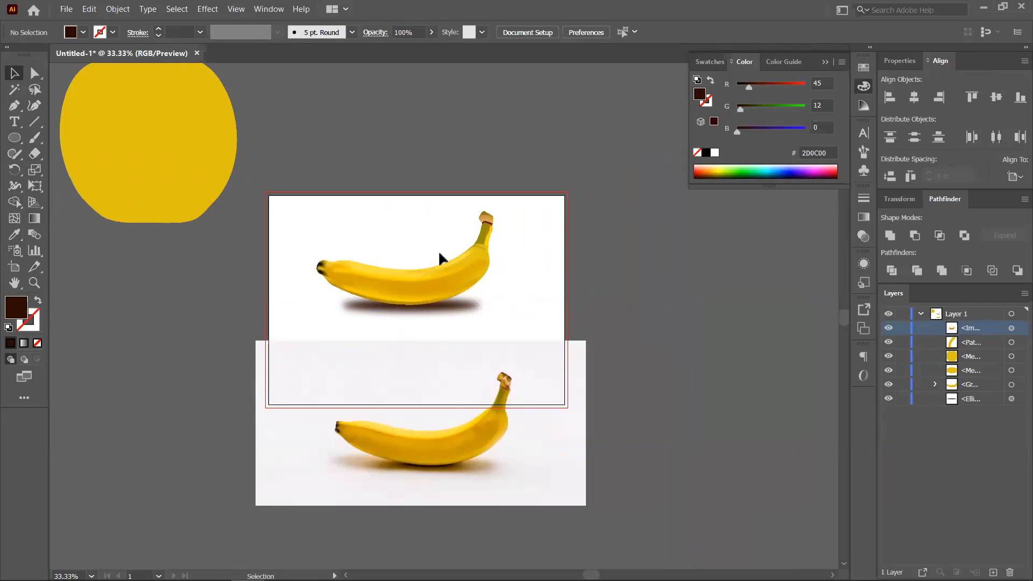
- Move the banana, shadow and photo up as one group, then ungroup them and shift the photo down by itself
{"action": "left_click_drag", "start_coordinate": [305, 213], "coordinate": [522, 336]}
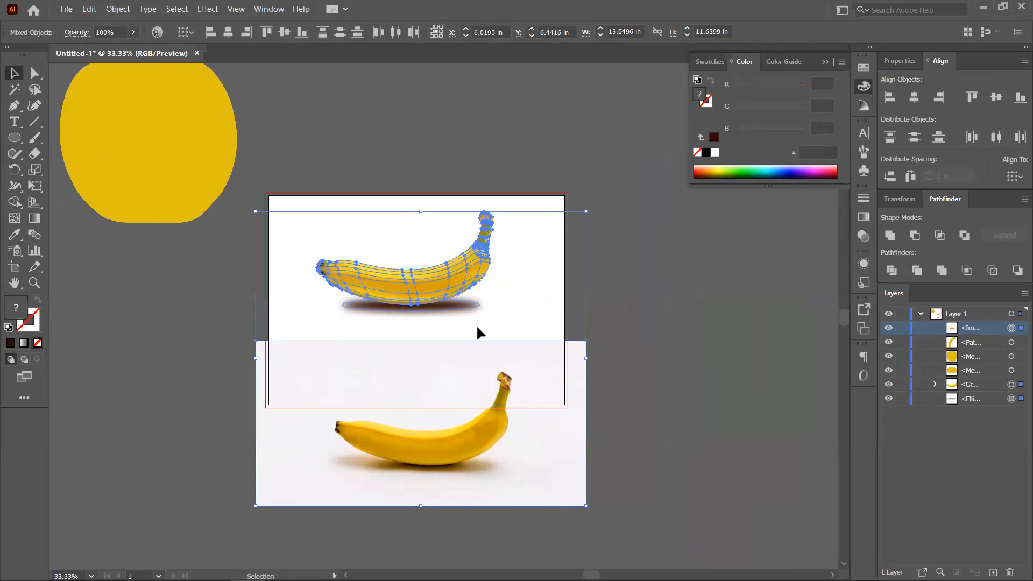
{"action": "left_click_drag", "start_coordinate": [402, 293], "coordinate": [430, 179]}
{"action": "right_click", "coordinate": [467, 252]}
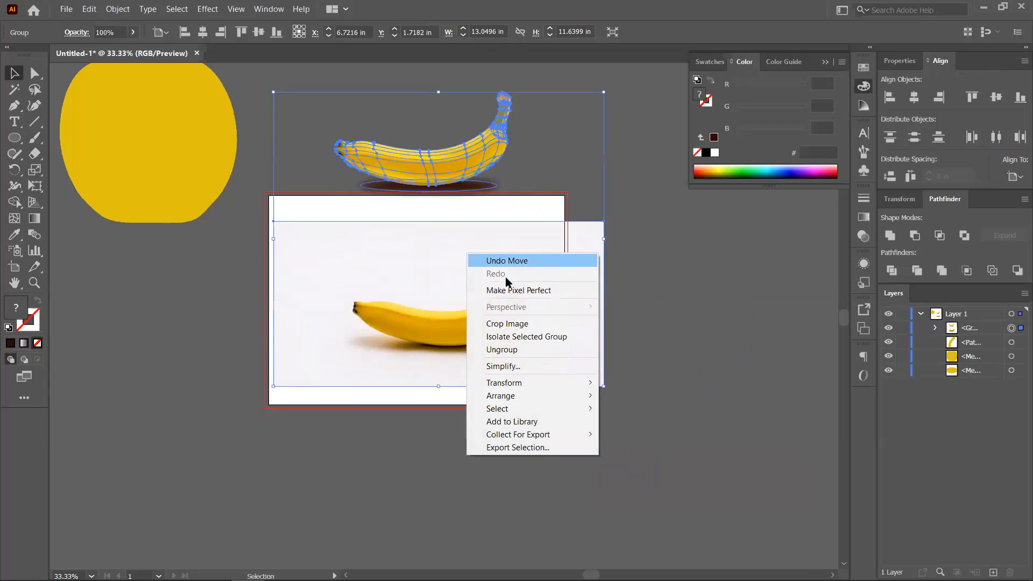
{"action": "left_click", "coordinate": [530, 348]}
{"action": "left_click_drag", "start_coordinate": [421, 231], "coordinate": [436, 329]}
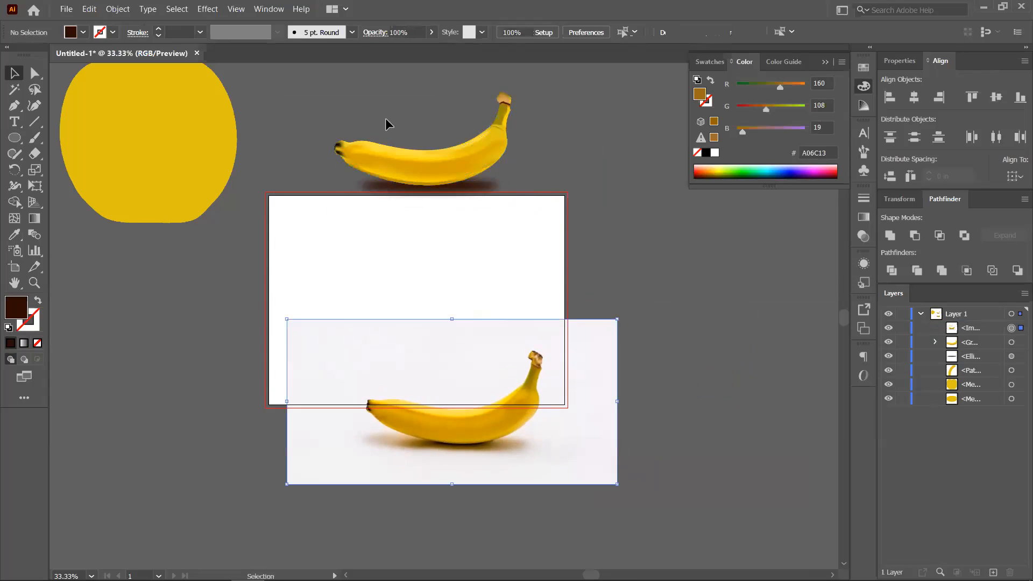
- Group the drawn banana with its shadow on the artboard, and position the reference photo beside the artboard's right edge
{"action": "left_click_drag", "start_coordinate": [569, 218], "coordinate": [567, 219]}
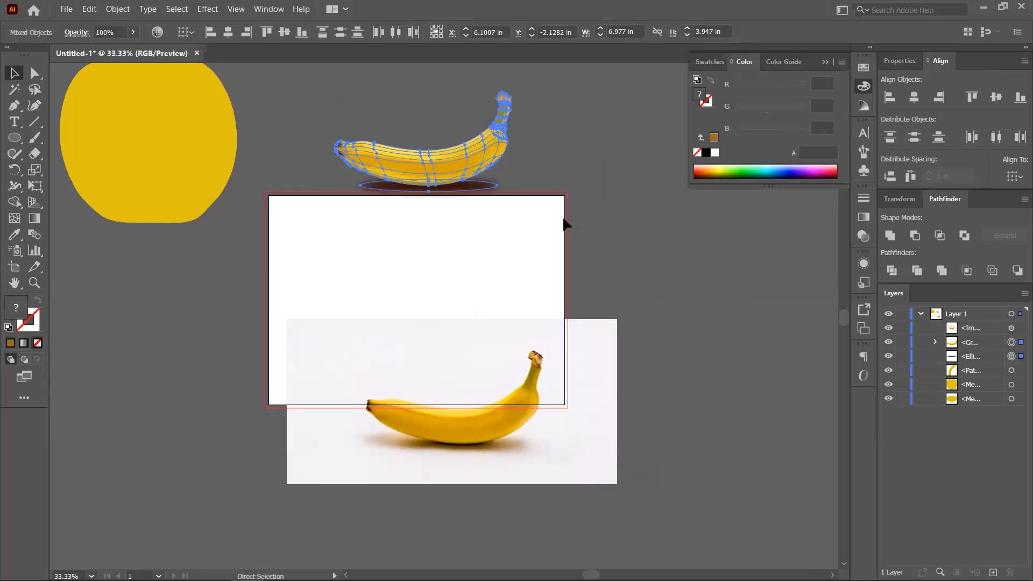
{"action": "key", "text": "ctrl+g"}
{"action": "left_click_drag", "start_coordinate": [423, 173], "coordinate": [619, 318]}
{"action": "left_click_drag", "start_coordinate": [353, 357], "coordinate": [447, 401]}
{"action": "left_click_drag", "start_coordinate": [624, 328], "coordinate": [221, 241]}
{"action": "left_click_drag", "start_coordinate": [392, 343], "coordinate": [540, 218]}
{"action": "left_click_drag", "start_coordinate": [415, 362], "coordinate": [487, 383]}
{"action": "left_click", "coordinate": [418, 399]}
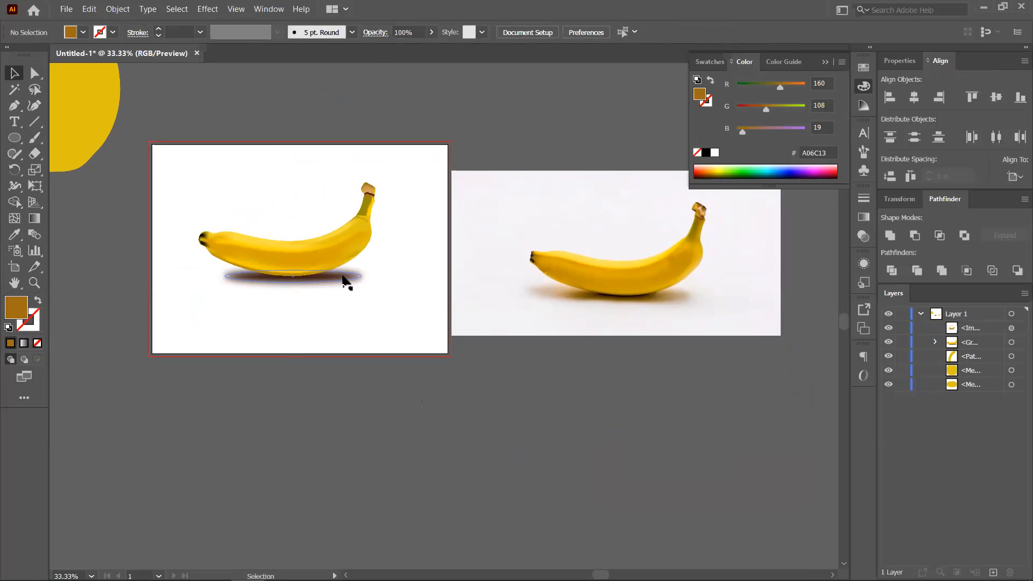
- Directly adjust the mesh points along the banana's upper highlight, from the middle of the body toward the stem
{"action": "left_click", "coordinate": [316, 247]}
{"action": "key", "text": "a"}
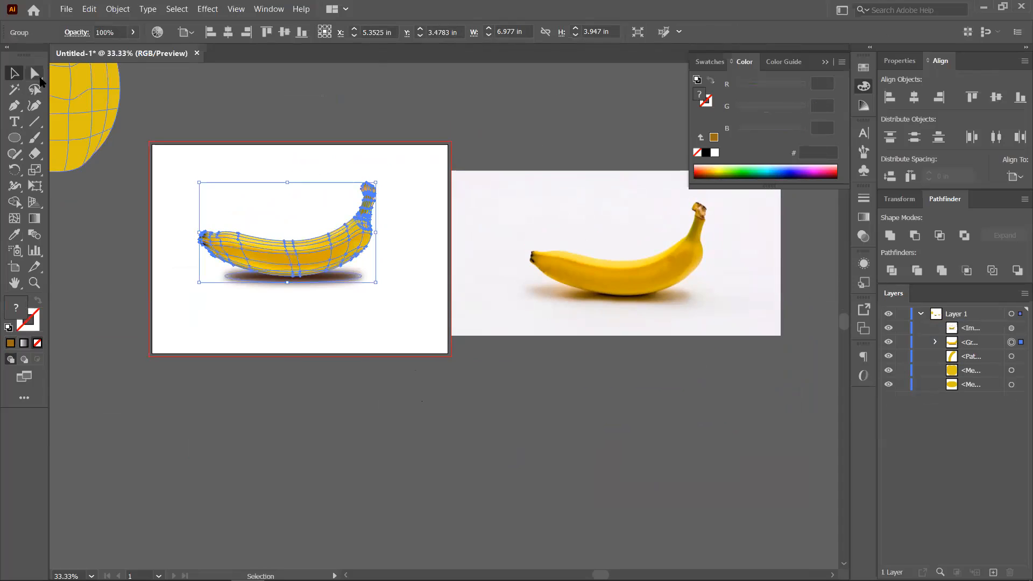
{"action": "scroll", "coordinate": [332, 232], "scroll_direction": "up", "scroll_amount": 3}
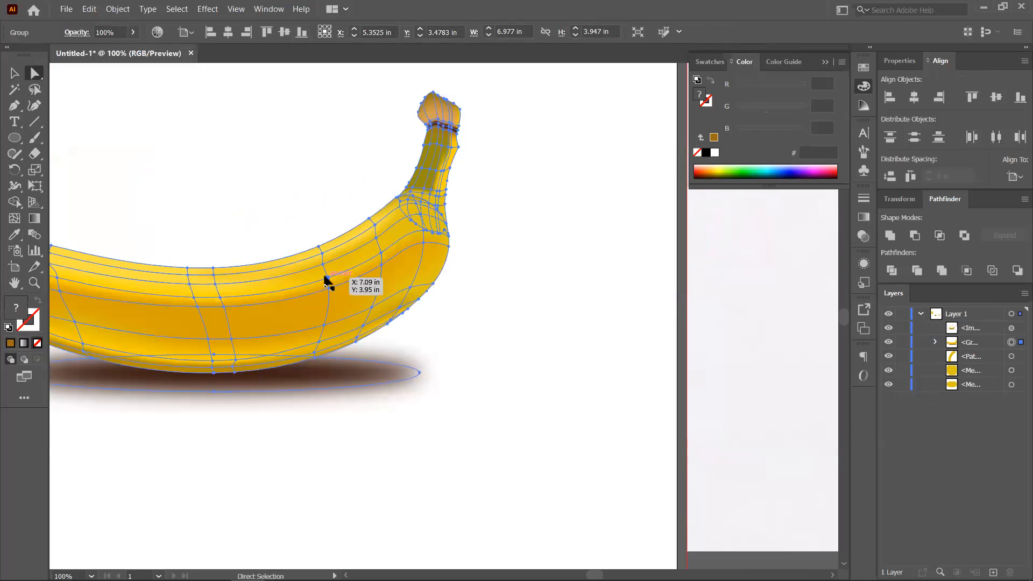
{"action": "left_click_drag", "start_coordinate": [329, 281], "coordinate": [385, 239]}
{"action": "left_click", "coordinate": [337, 282]}
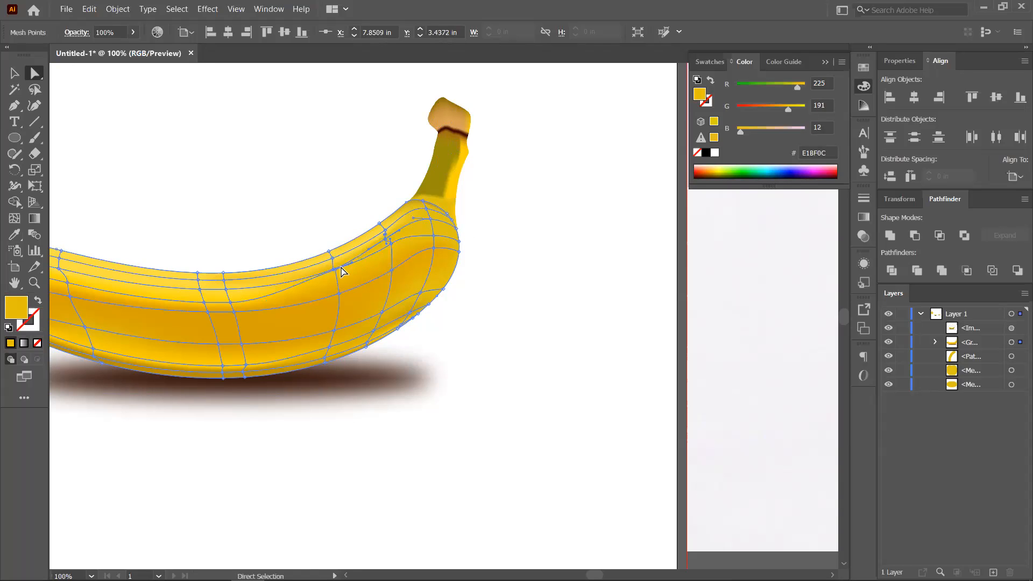
{"action": "left_click_drag", "start_coordinate": [331, 266], "coordinate": [332, 262]}
{"action": "left_click", "coordinate": [246, 303]}
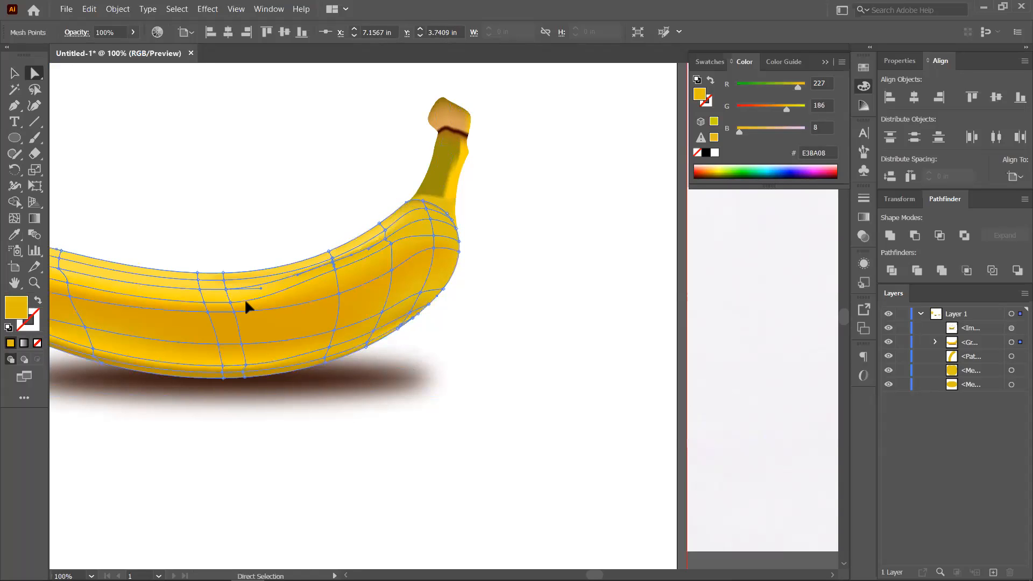
{"action": "mouse_move", "coordinate": [229, 300]}
{"action": "left_mouse_down"}
{"action": "mouse_move", "coordinate": [198, 301]}
{"action": "mouse_move", "coordinate": [233, 302]}
{"action": "mouse_move", "coordinate": [226, 291]}
{"action": "left_mouse_up"}
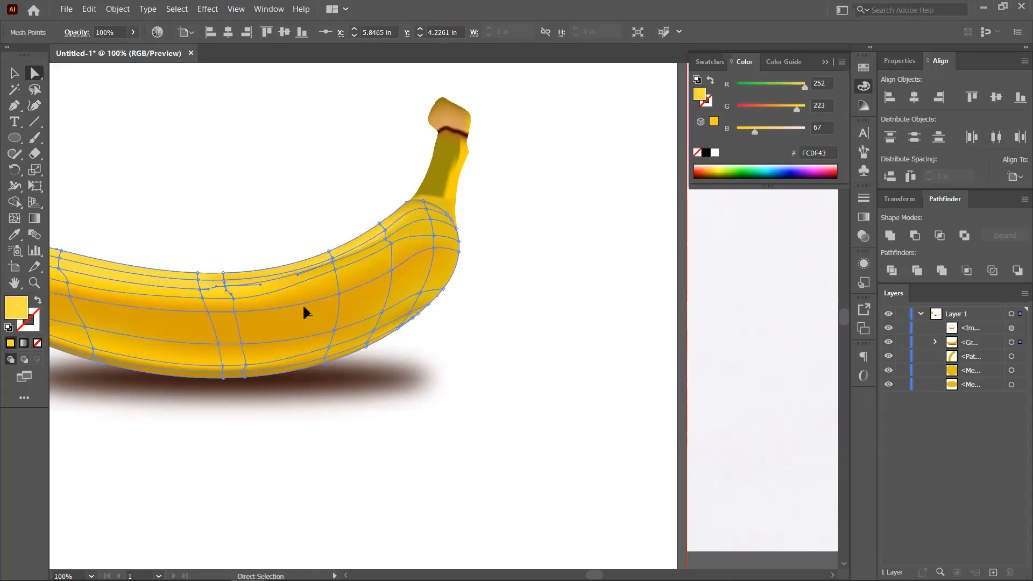
{"action": "left_click_drag", "start_coordinate": [335, 270], "coordinate": [336, 273]}
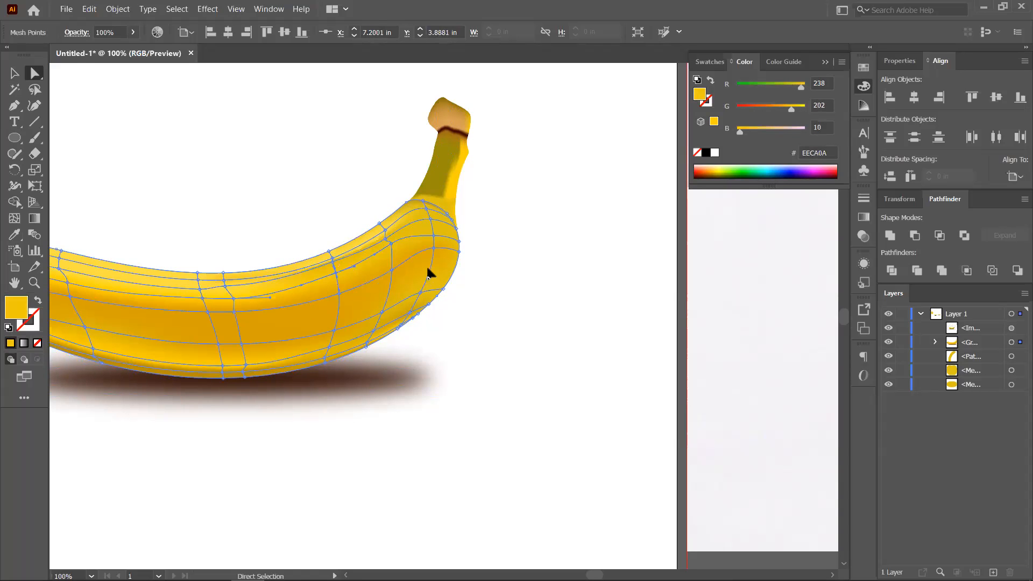
- Nudge a mesh point on the banana body near the stem, and recolour a mesh point in the middle of the olive stem to D6C52B
{"action": "left_click_drag", "start_coordinate": [432, 250], "coordinate": [434, 251]}
{"action": "left_click", "coordinate": [446, 168]}
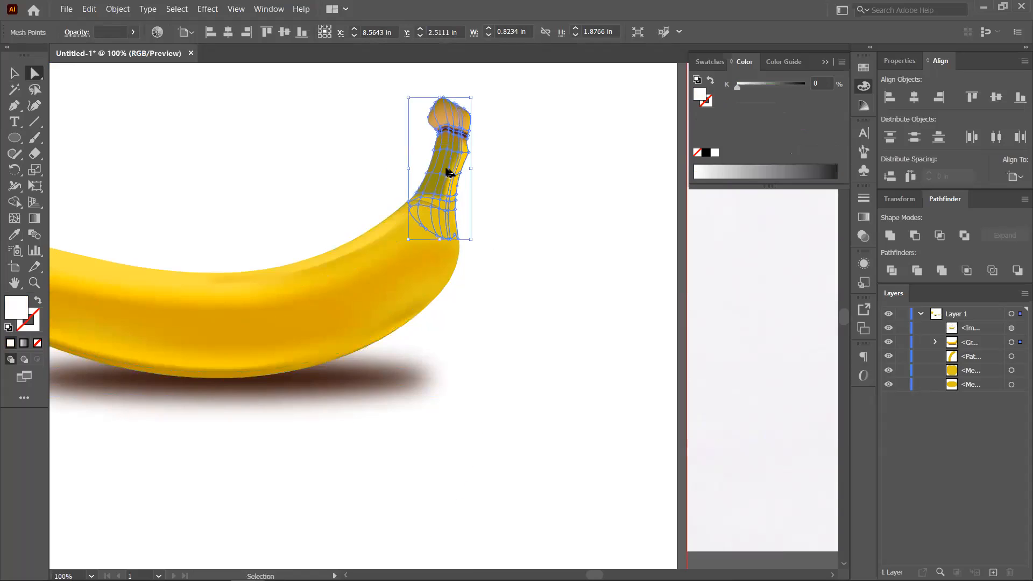
{"action": "scroll", "coordinate": [447, 168], "scroll_direction": "up", "scroll_amount": 4}
{"action": "scroll", "coordinate": [438, 102], "scroll_direction": "down", "scroll_amount": 2}
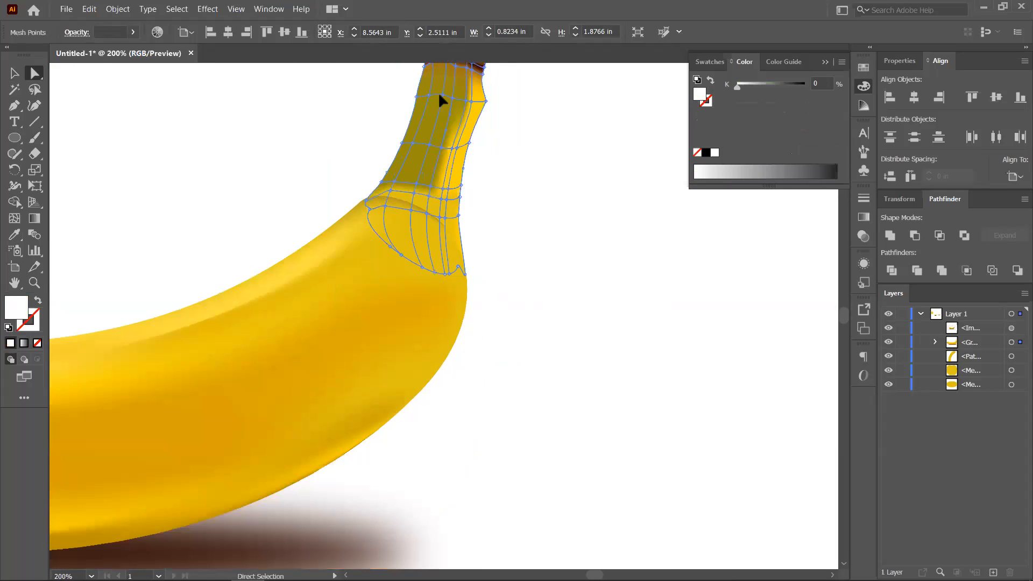
{"action": "left_click", "coordinate": [444, 98]}
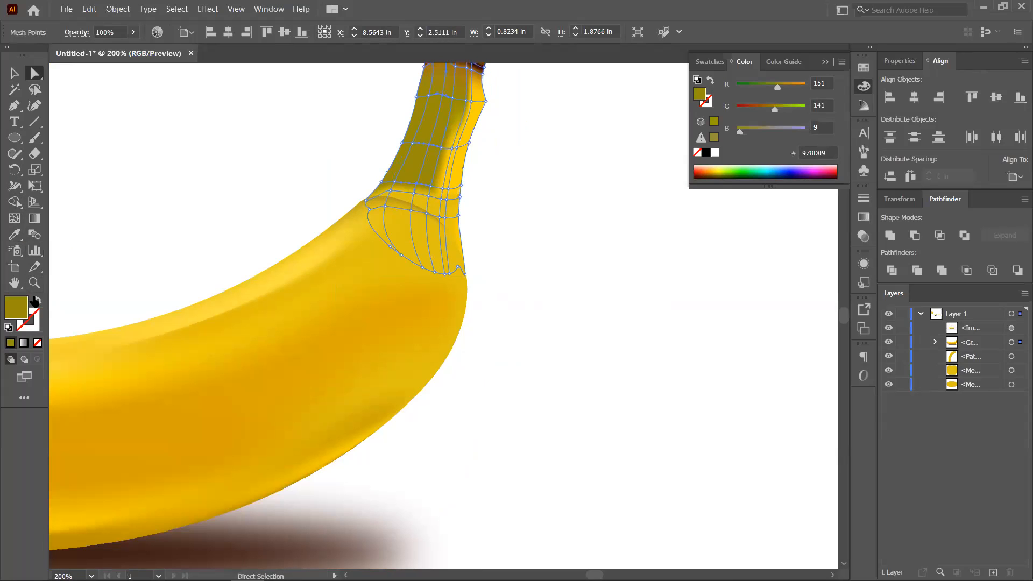
{"action": "double_click", "coordinate": [16, 307]}
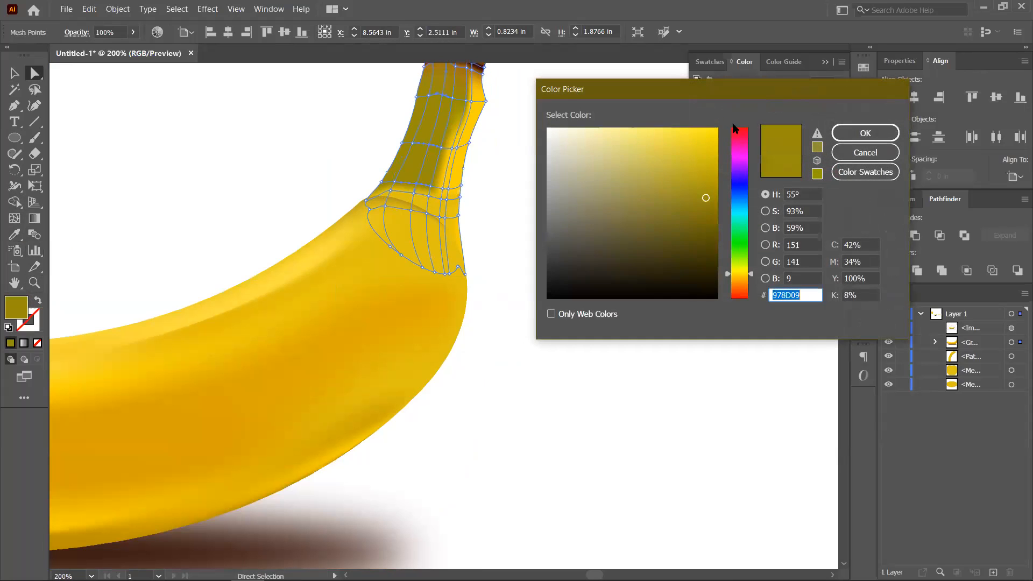
{"action": "mouse_move", "coordinate": [685, 163]}
{"action": "left_mouse_down"}
{"action": "mouse_move", "coordinate": [681, 150]}
{"action": "mouse_move", "coordinate": [686, 183]}
{"action": "left_mouse_up"}
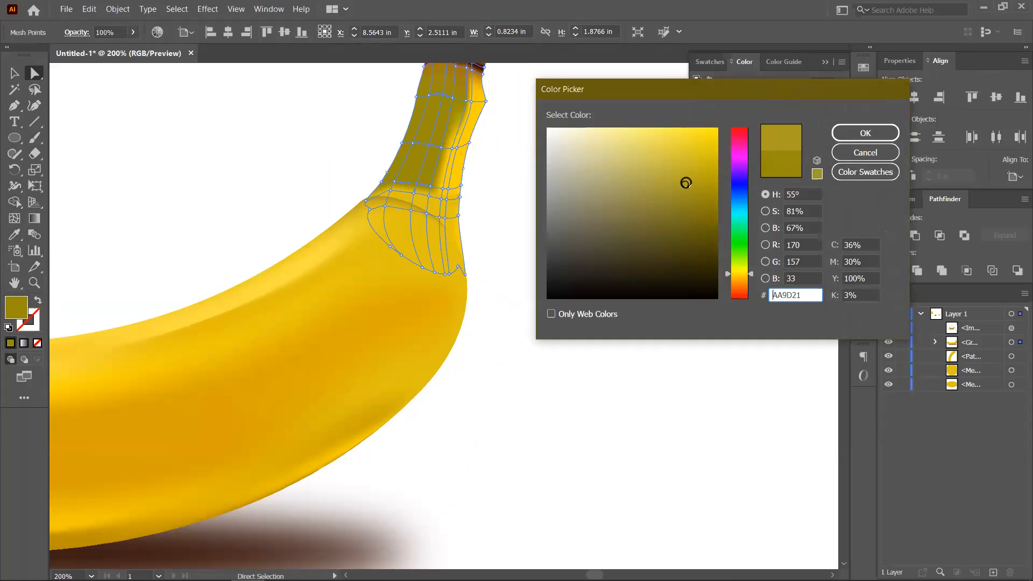
{"action": "left_click", "coordinate": [684, 154]}
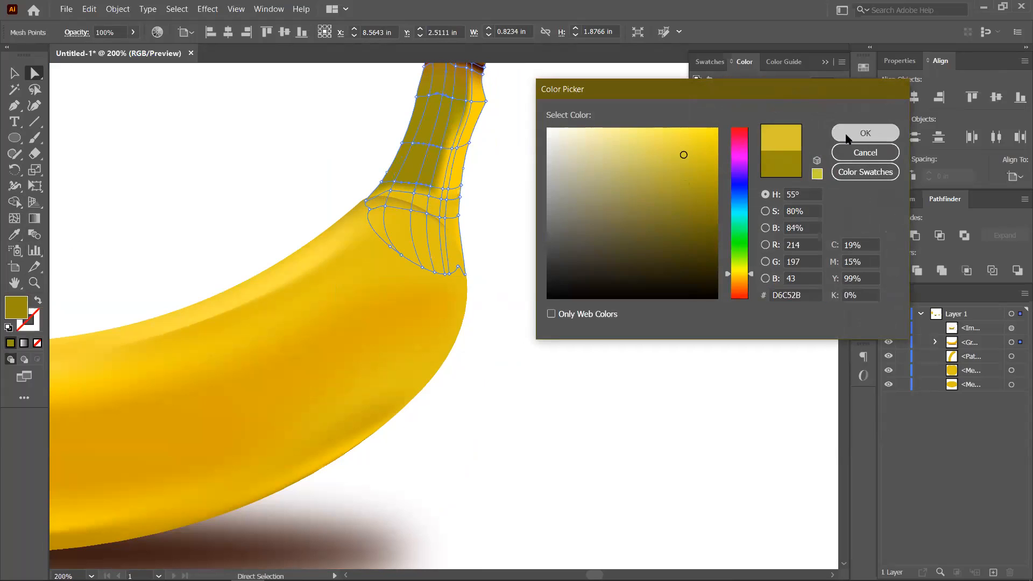
{"action": "left_click", "coordinate": [865, 133]}
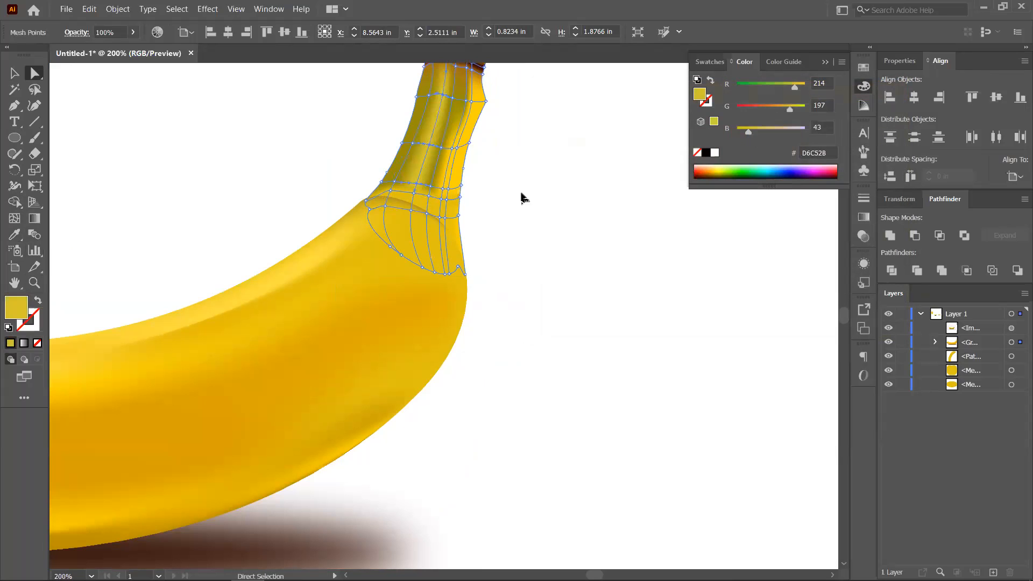
- Recolour the mesh point lower on the stem with the olive 978D09 sampled from the stem itself
{"action": "left_click", "coordinate": [429, 145]}
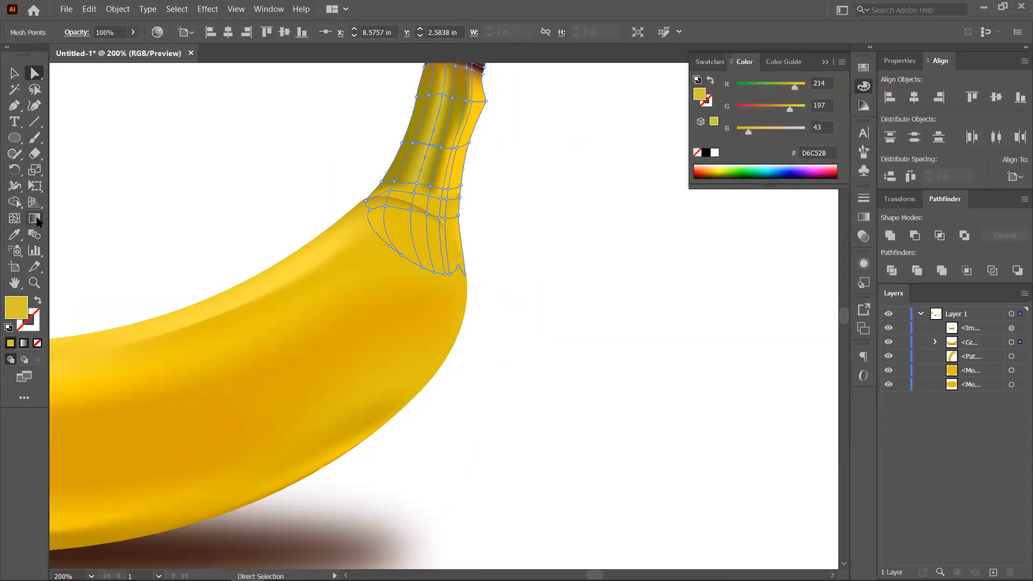
{"action": "left_click", "coordinate": [15, 235]}
{"action": "left_click", "coordinate": [415, 174]}
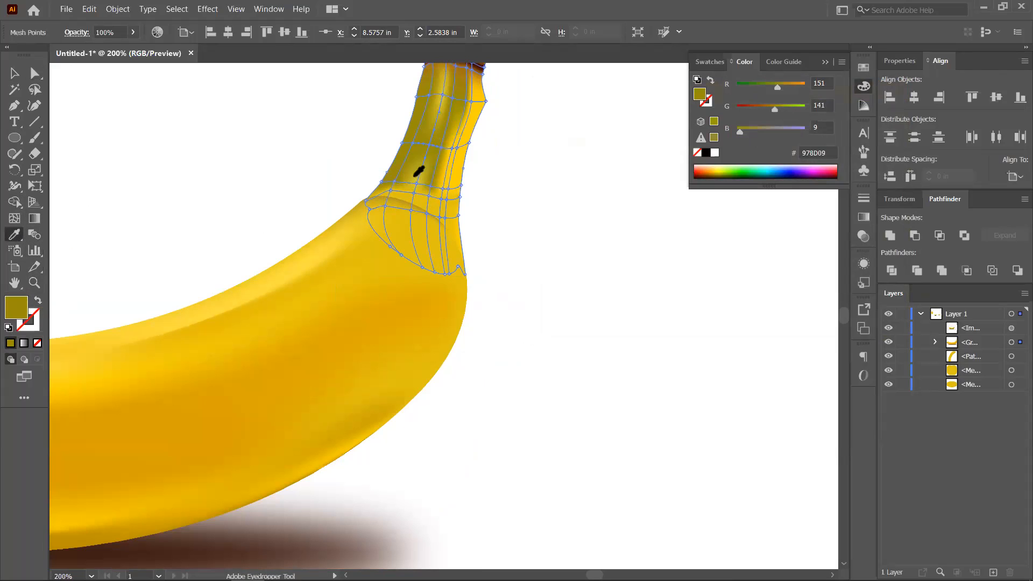
{"action": "left_click", "coordinate": [15, 73]}
{"action": "left_click", "coordinate": [226, 129]}
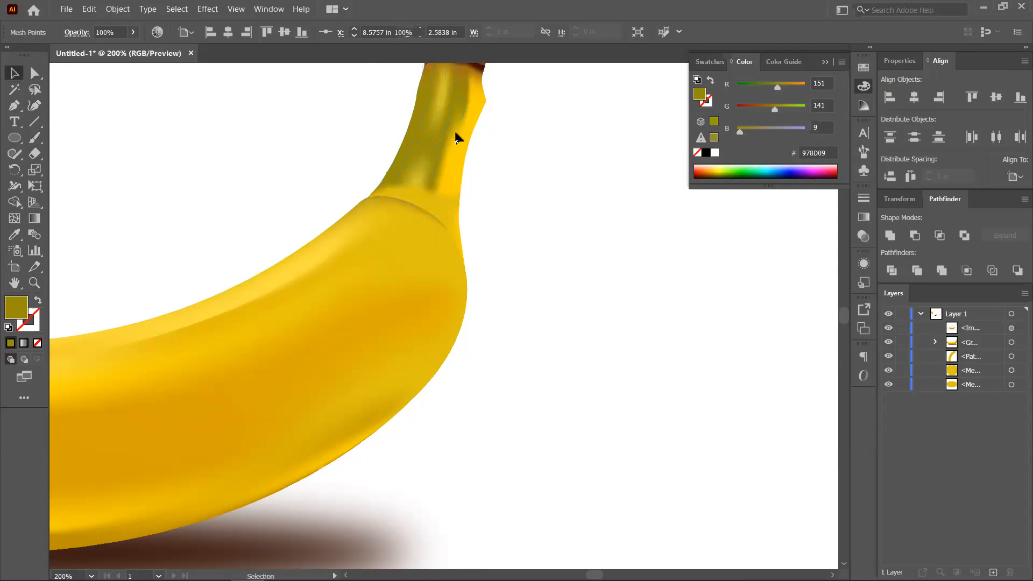
- Add mesh points inside the brown stem tip using olive 978D09, and recolour the upper one with a sampled BE9E21
{"action": "left_click_drag", "start_coordinate": [459, 132], "coordinate": [503, 187]}
{"action": "left_click_drag", "start_coordinate": [483, 113], "coordinate": [484, 200]}
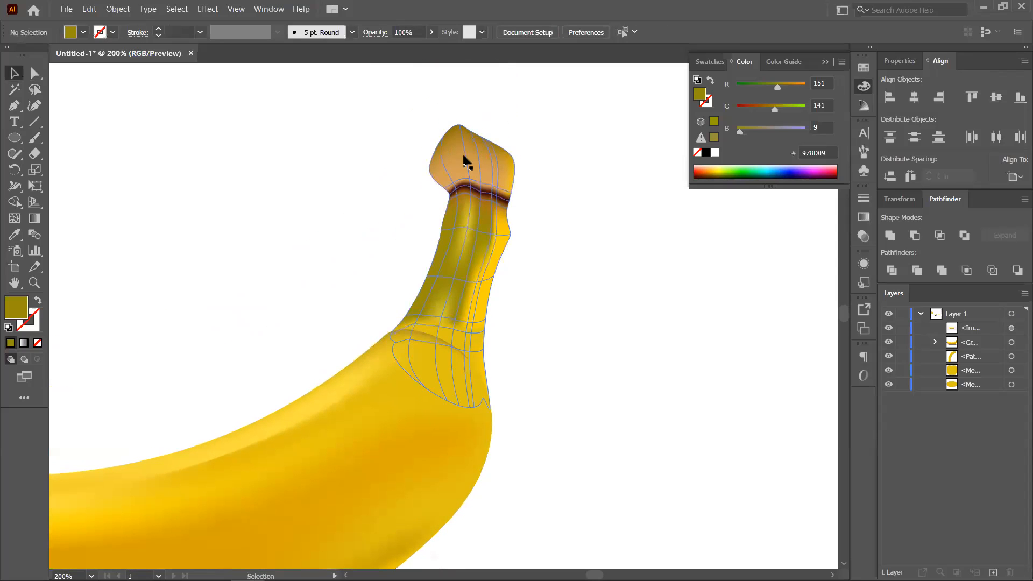
{"action": "left_click", "coordinate": [15, 218]}
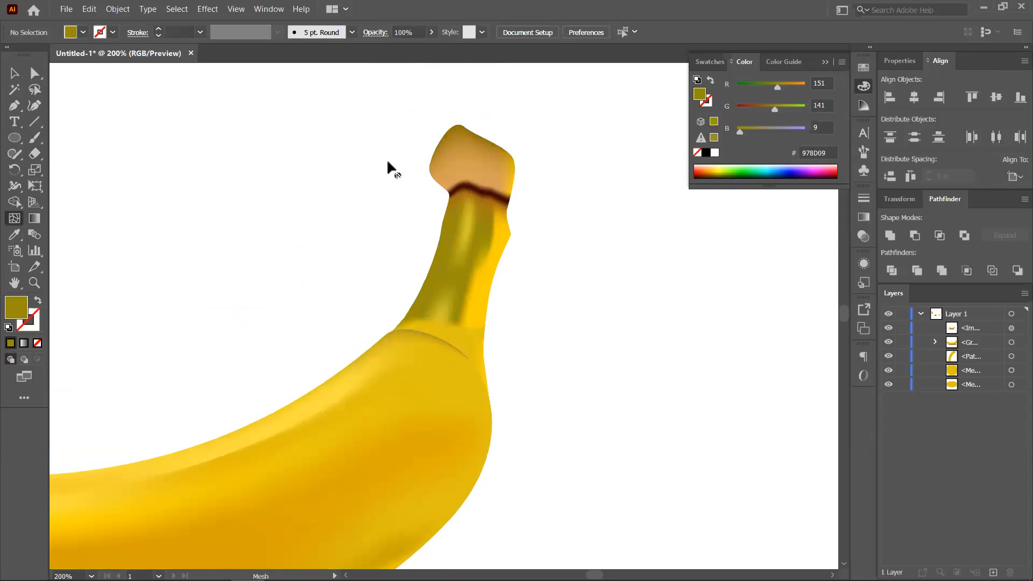
{"action": "left_click", "coordinate": [466, 155]}
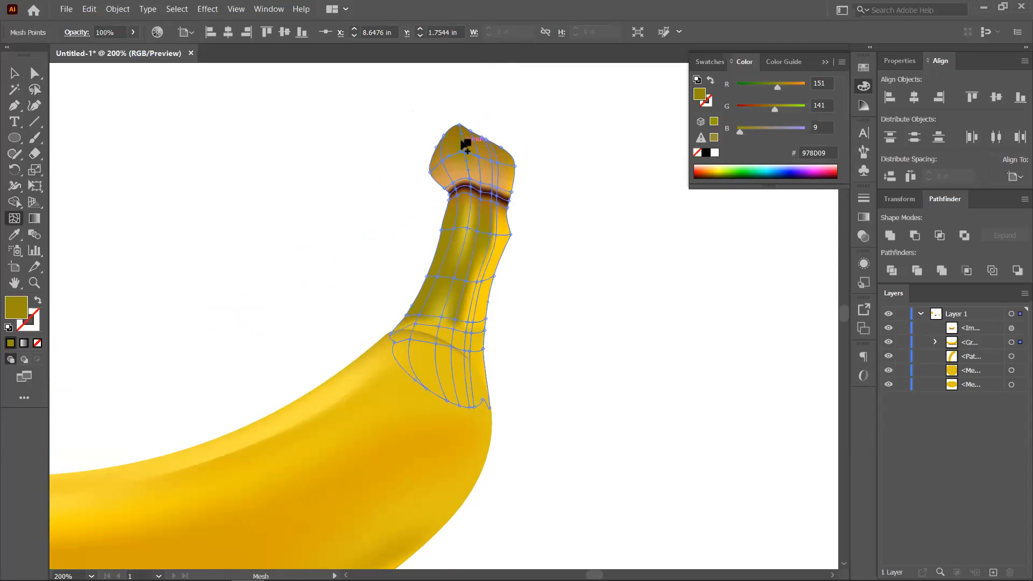
{"action": "left_click", "coordinate": [14, 235]}
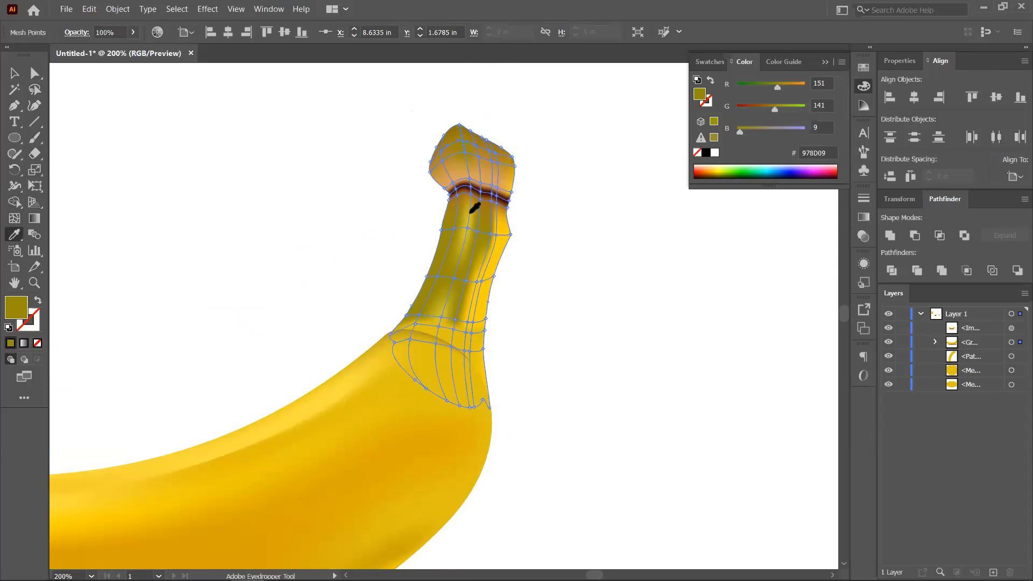
{"action": "left_click", "coordinate": [473, 211]}
{"action": "key", "text": "ctrl"}
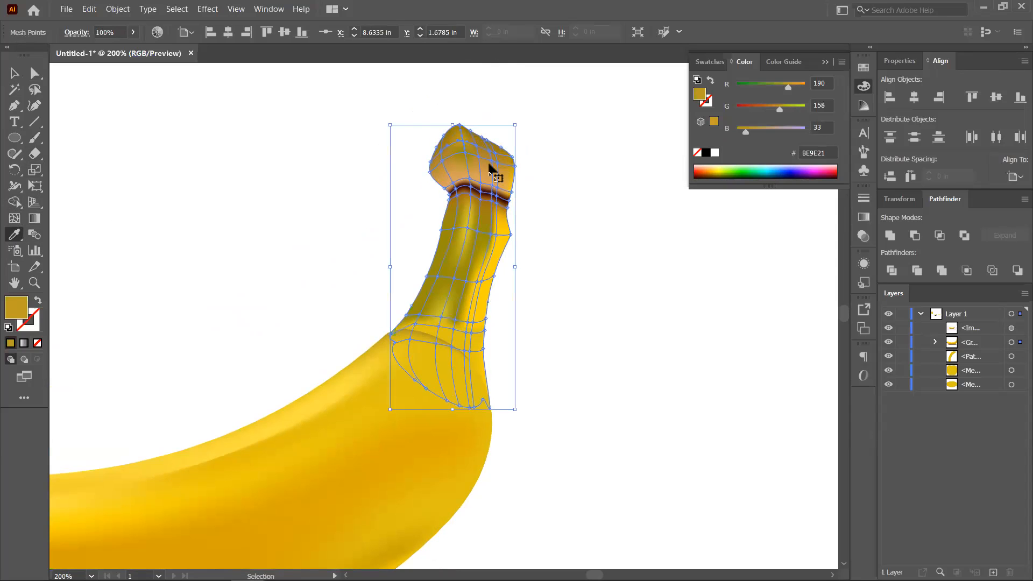
{"action": "left_click", "coordinate": [491, 166], "text": "ctrl"}
{"action": "left_click", "coordinate": [492, 197]}
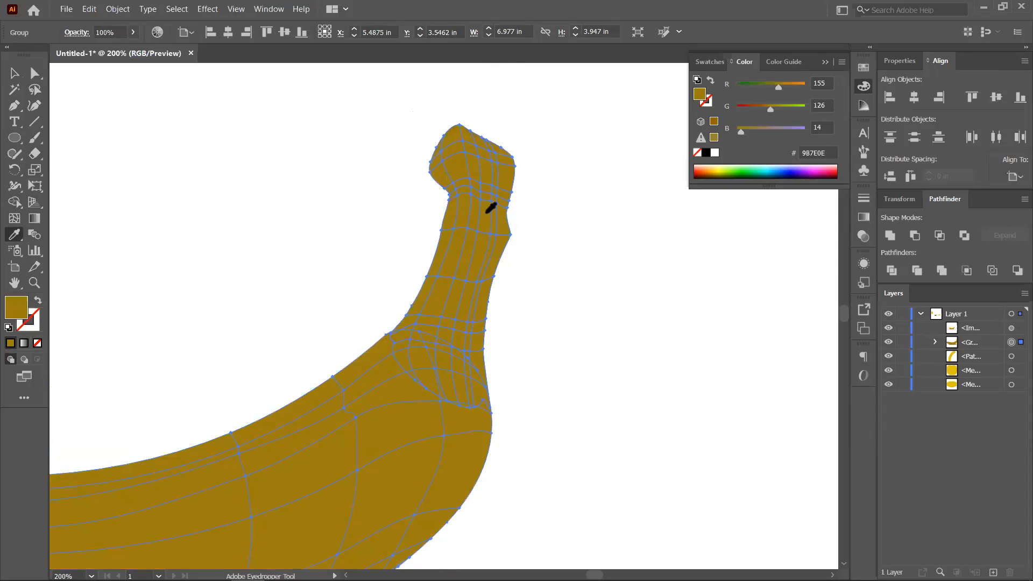
{"action": "key", "text": "ctrl+z"}
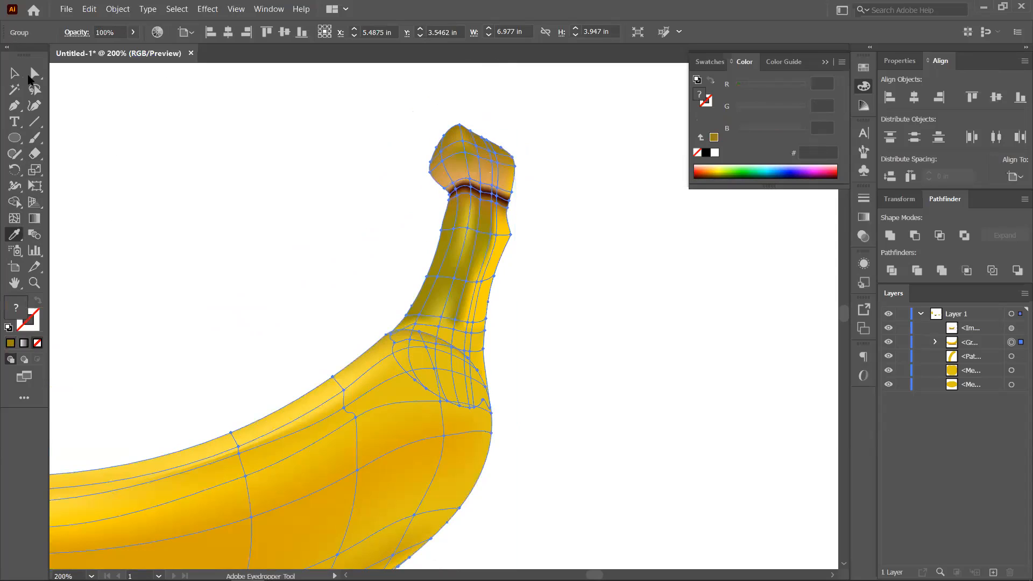
{"action": "key", "text": "ctrl"}
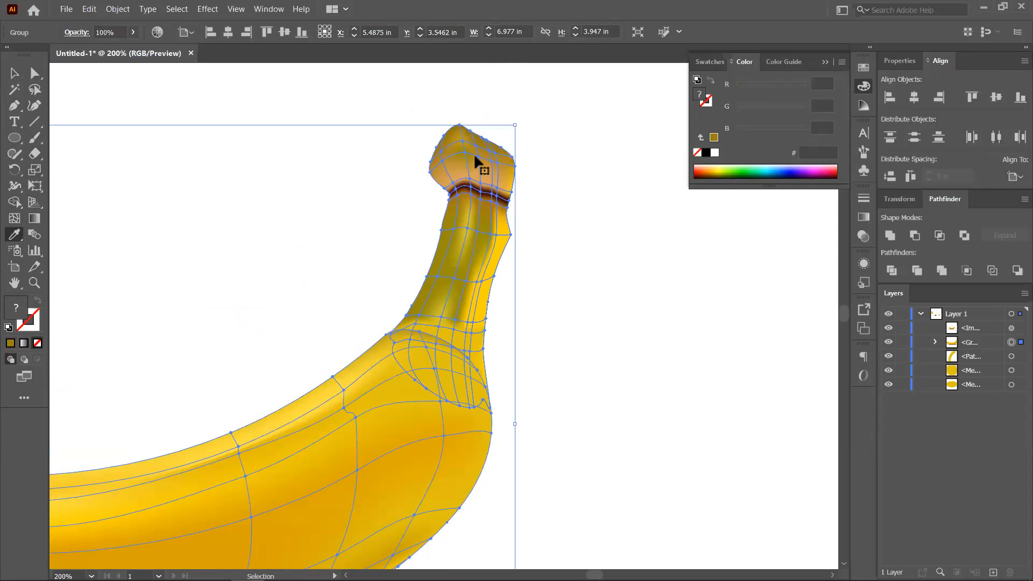
{"action": "left_click", "coordinate": [481, 156]}
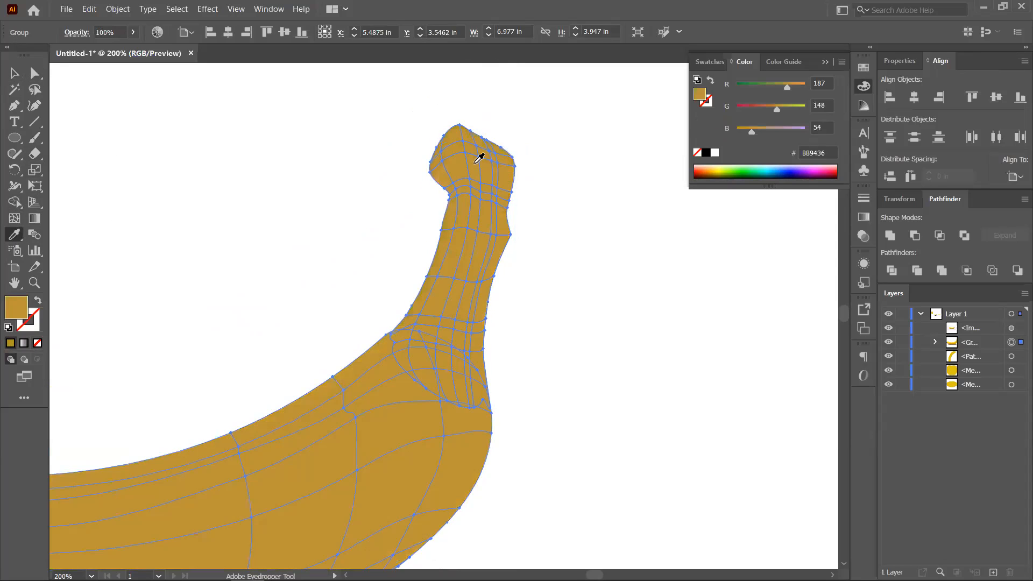
{"action": "key", "text": "ctrl+z"}
{"action": "left_click", "coordinate": [34, 77]}
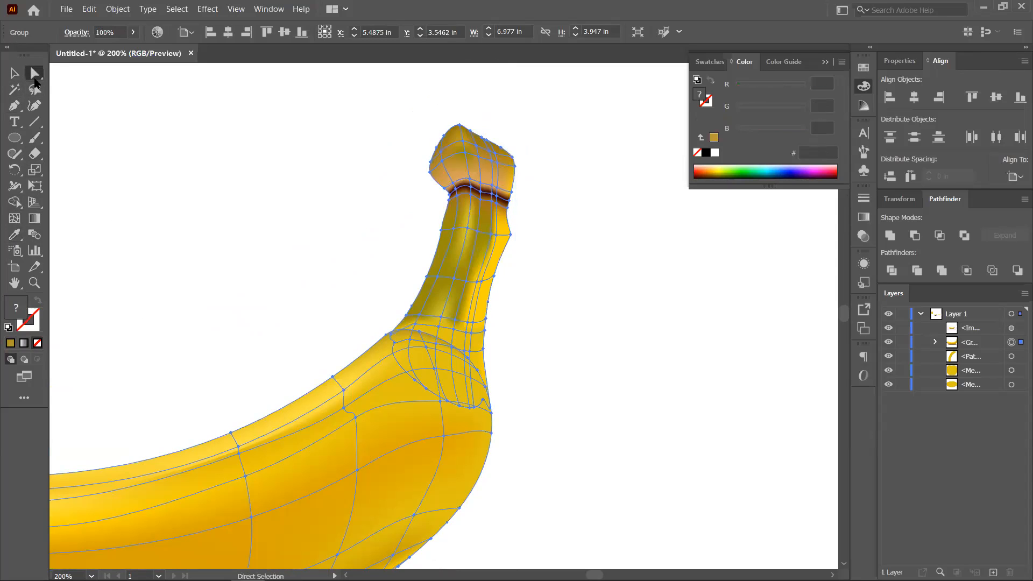
{"action": "key", "text": "ctrl"}
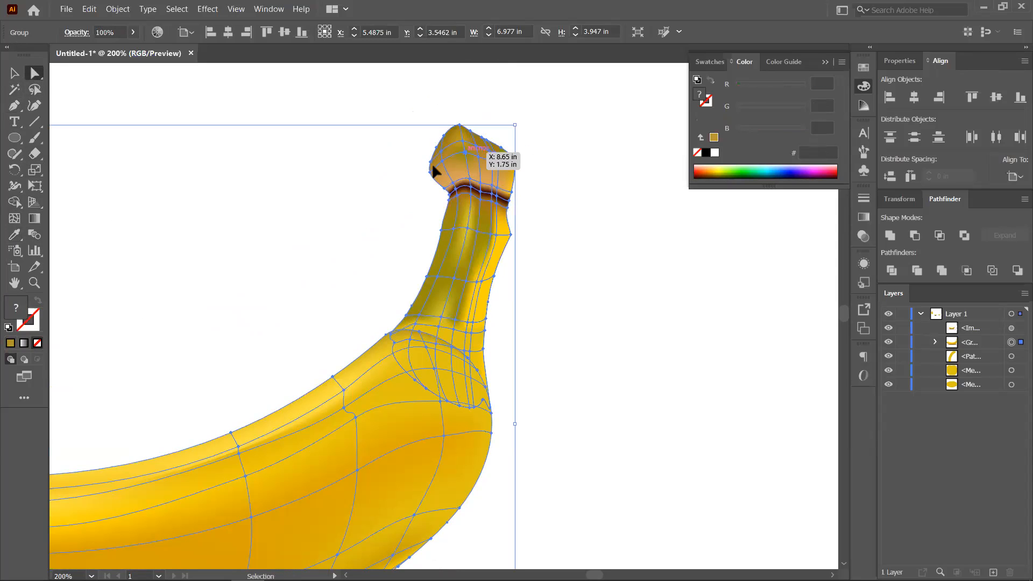
{"action": "left_click", "coordinate": [15, 234]}
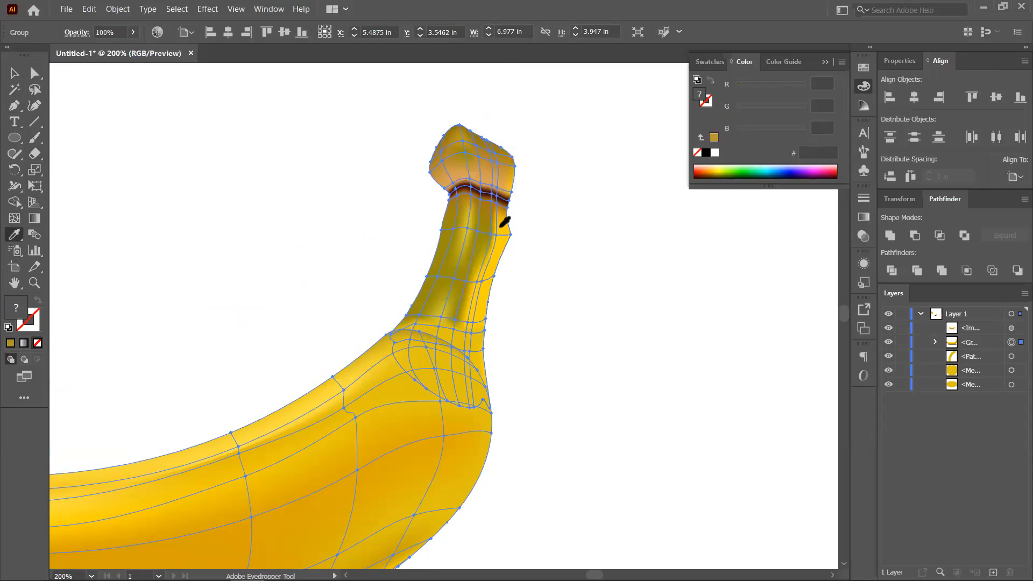
{"action": "left_click", "coordinate": [505, 222]}
- Deselect the banana and compare the whole drawing side by side with the reference photo
{"action": "left_click", "coordinate": [15, 74]}
{"action": "left_click", "coordinate": [166, 143]}
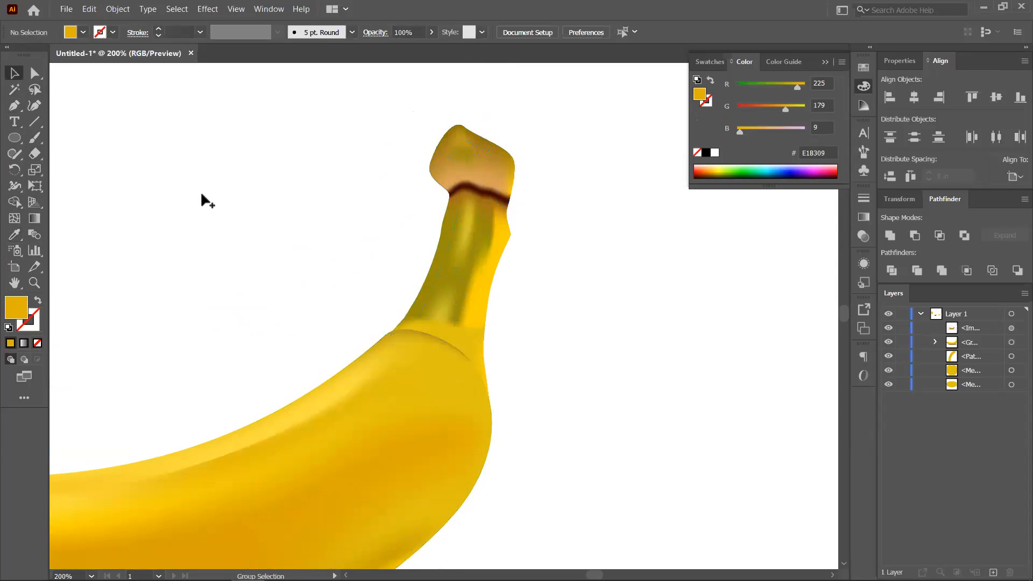
{"action": "scroll", "coordinate": [208, 201], "scroll_direction": "down", "scroll_amount": 4}
{"action": "left_click_drag", "start_coordinate": [394, 250], "coordinate": [554, 256]}
{"action": "left_click", "coordinate": [363, 261]}
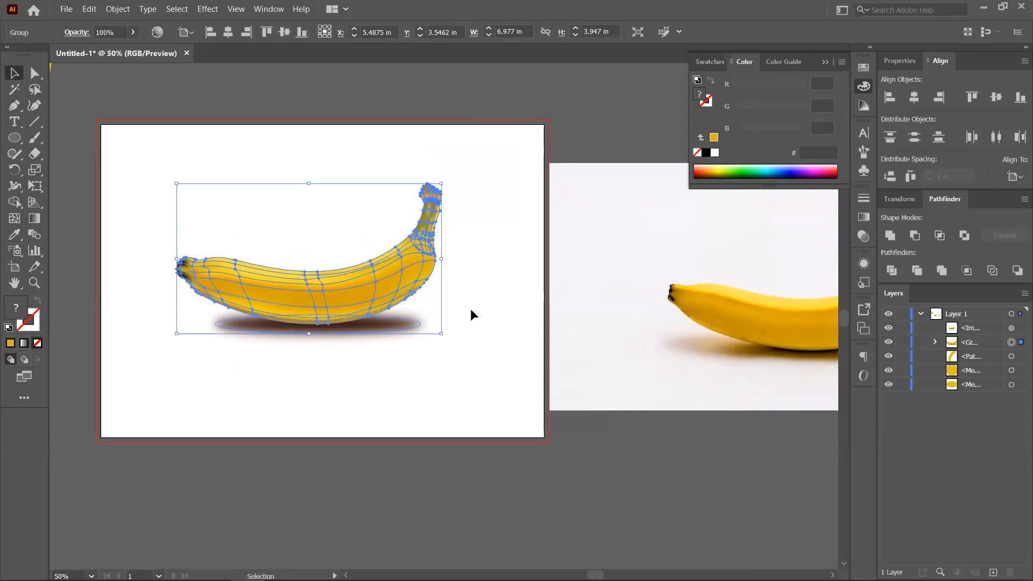
{"action": "left_click", "coordinate": [470, 308]}
{"action": "scroll", "coordinate": [431, 312], "scroll_direction": "down", "scroll_amount": 1}
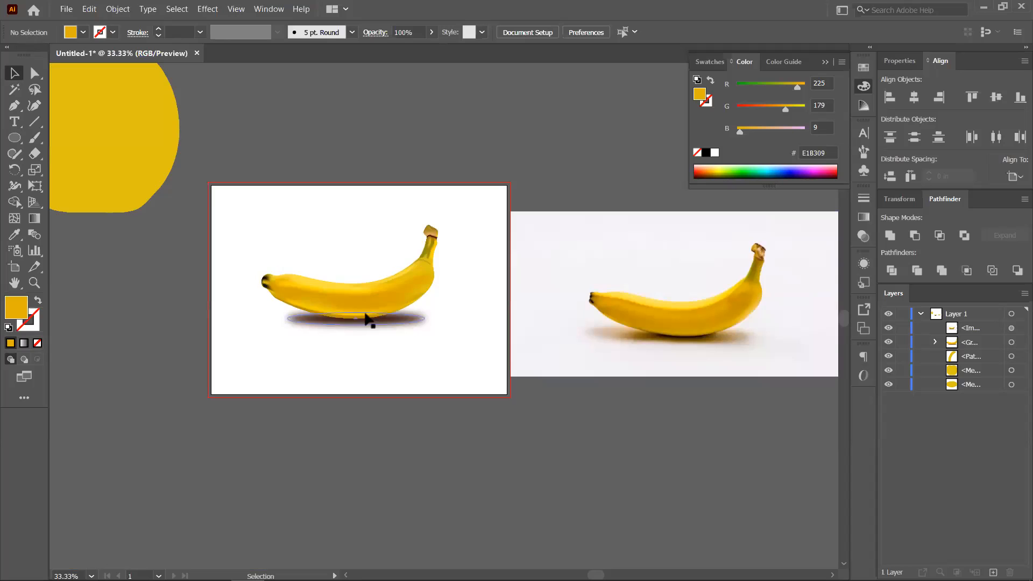
{"action": "scroll", "coordinate": [317, 294], "scroll_direction": "up", "scroll_amount": 3}
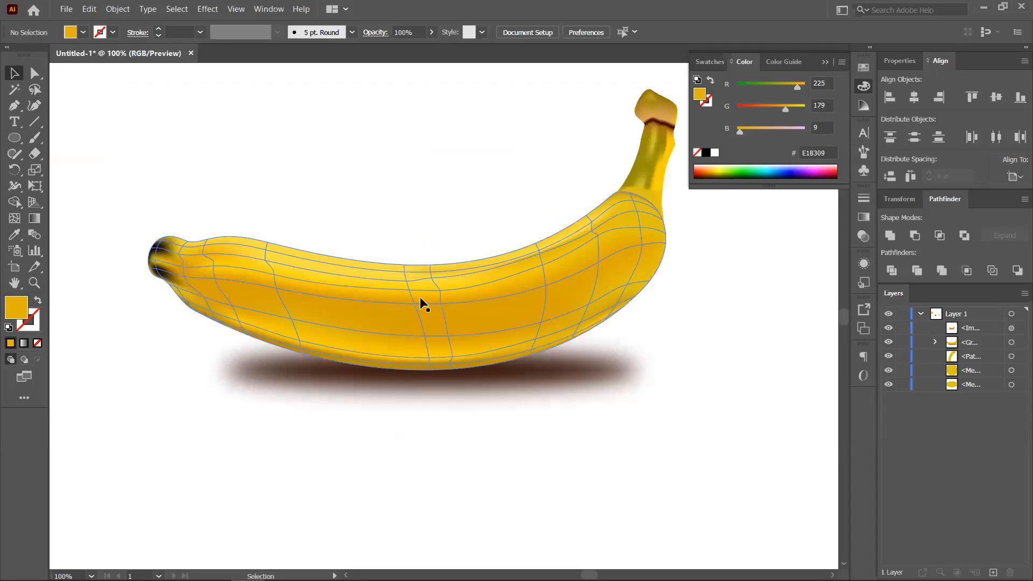
- Select several mesh points along the body's upper highlight and recolour them with the darker yellow D7A402 sampled from the banana
{"action": "left_click", "coordinate": [406, 282]}
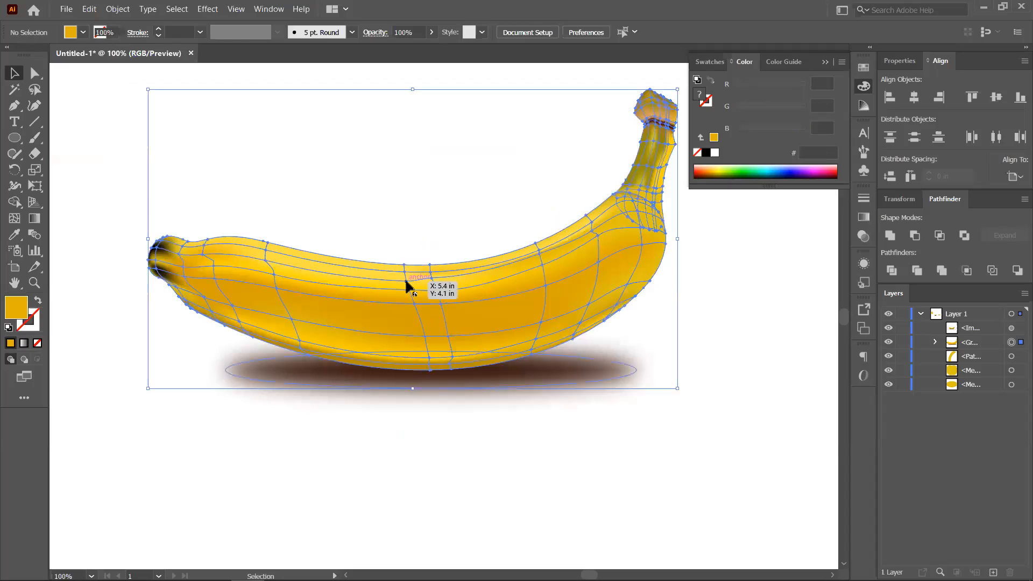
{"action": "key", "text": "ctrl+shift+a"}
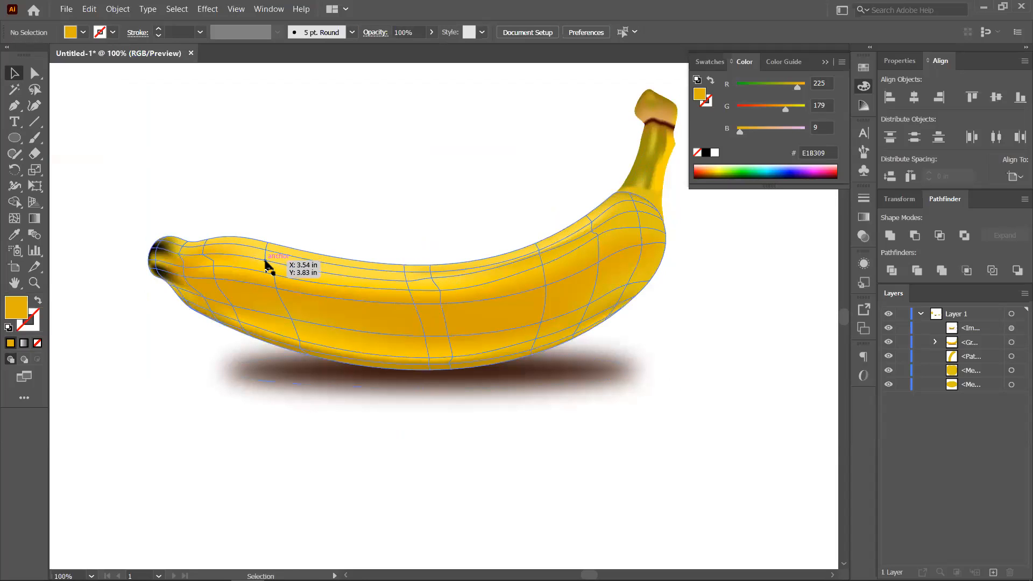
{"action": "key", "text": "a"}
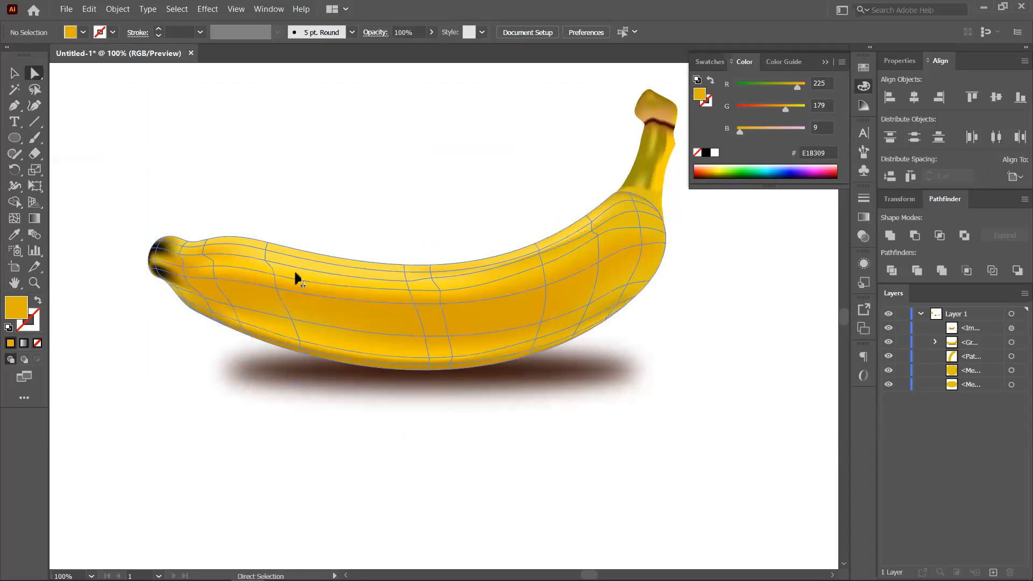
{"action": "left_click", "coordinate": [412, 289]}
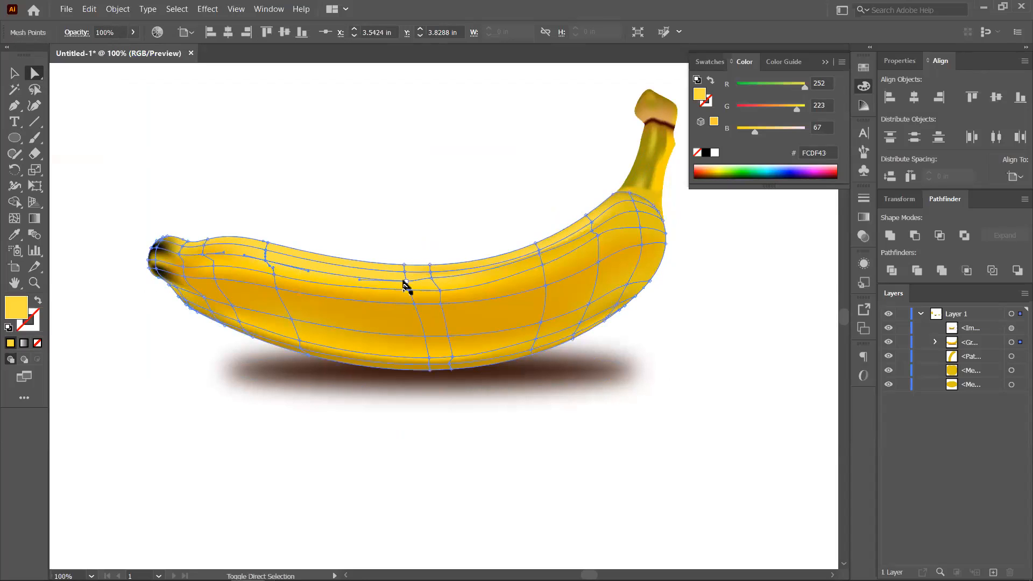
{"action": "left_click", "coordinate": [407, 286]}
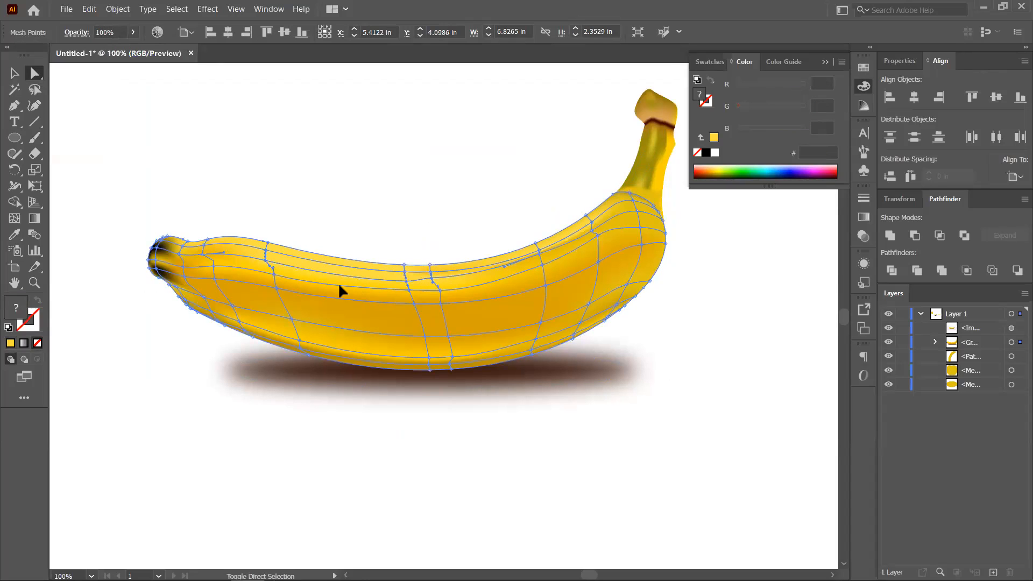
{"action": "key", "text": "i"}
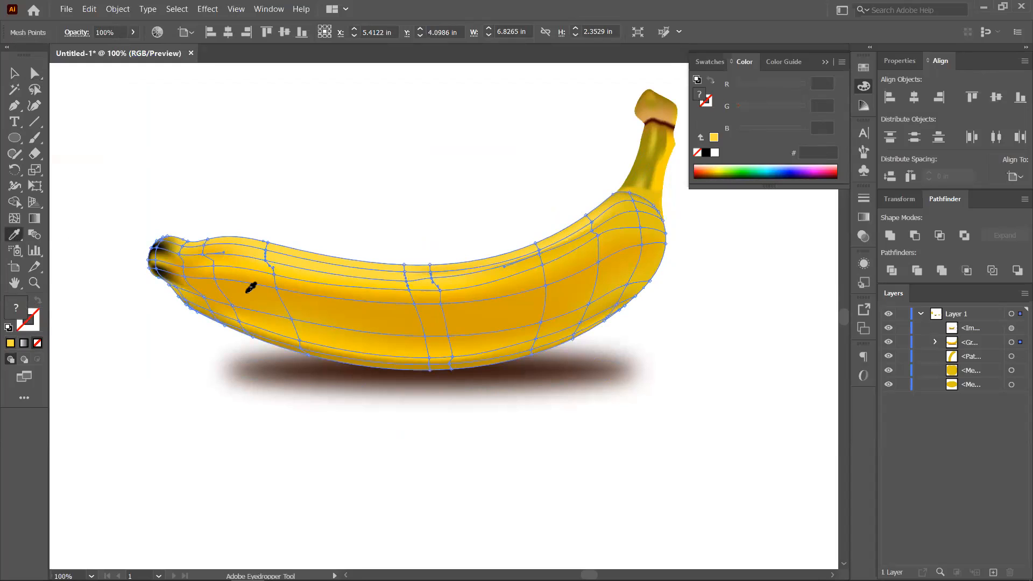
{"action": "left_click", "coordinate": [254, 293]}
- Deselect the mesh and review the recoloured highlight beside the reference photo
{"action": "left_click", "coordinate": [15, 73]}
{"action": "left_click", "coordinate": [134, 107]}
{"action": "scroll", "coordinate": [134, 107], "scroll_direction": "down", "scroll_amount": 2}
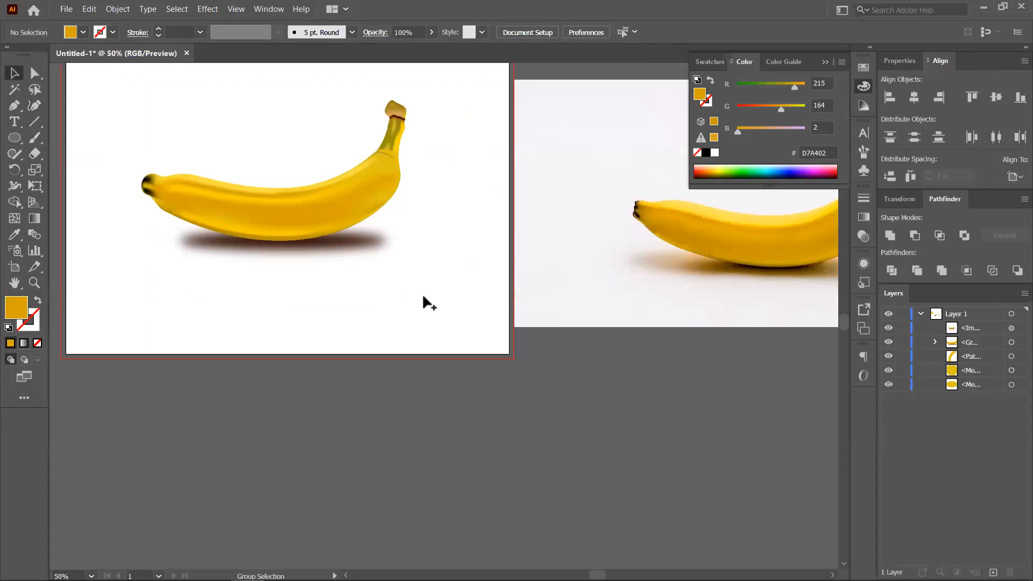
{"action": "scroll", "coordinate": [415, 260], "scroll_direction": "down", "scroll_amount": 1}
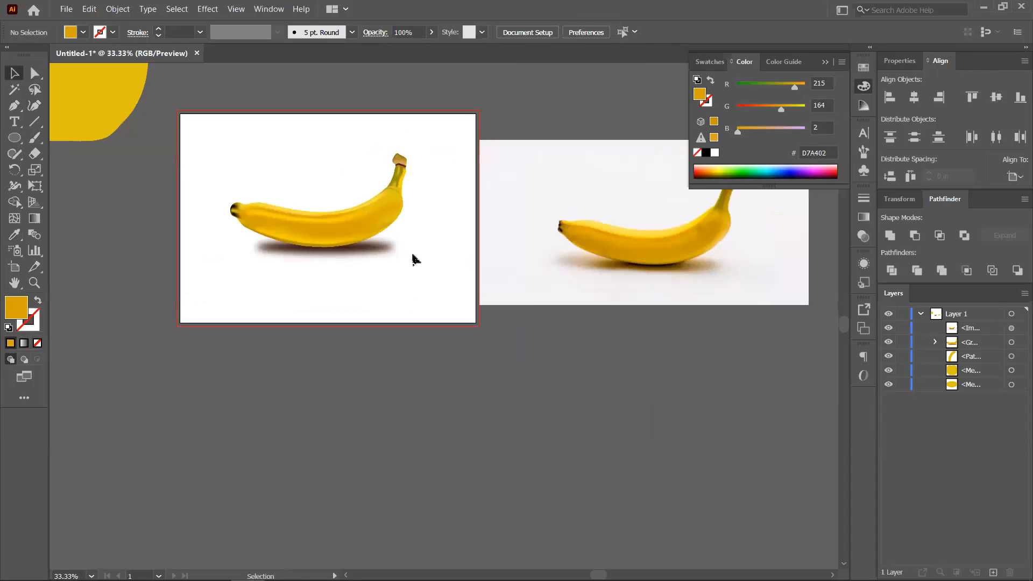
{"action": "left_click_drag", "start_coordinate": [406, 251], "coordinate": [388, 276]}
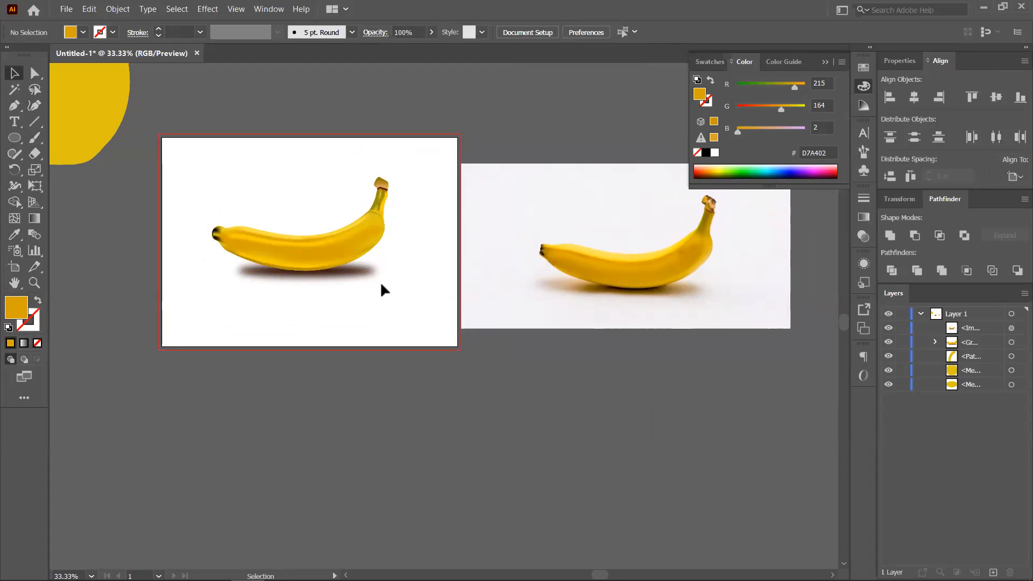
- Draw a wide ellipse filled with D7A402 above the banana and add four mesh points inside it
{"action": "left_click", "coordinate": [16, 140]}
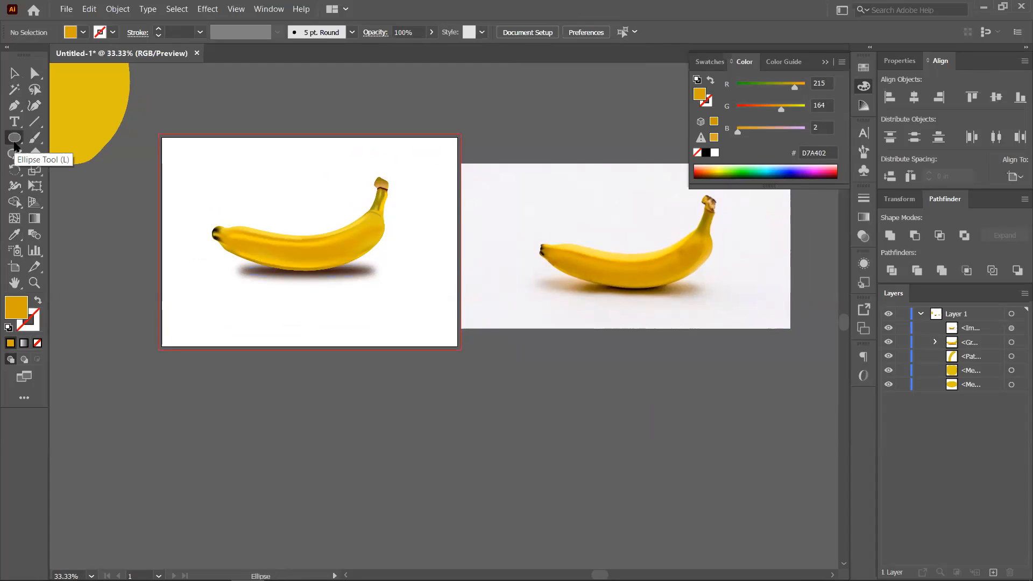
{"action": "left_click_drag", "start_coordinate": [231, 161], "coordinate": [343, 205]}
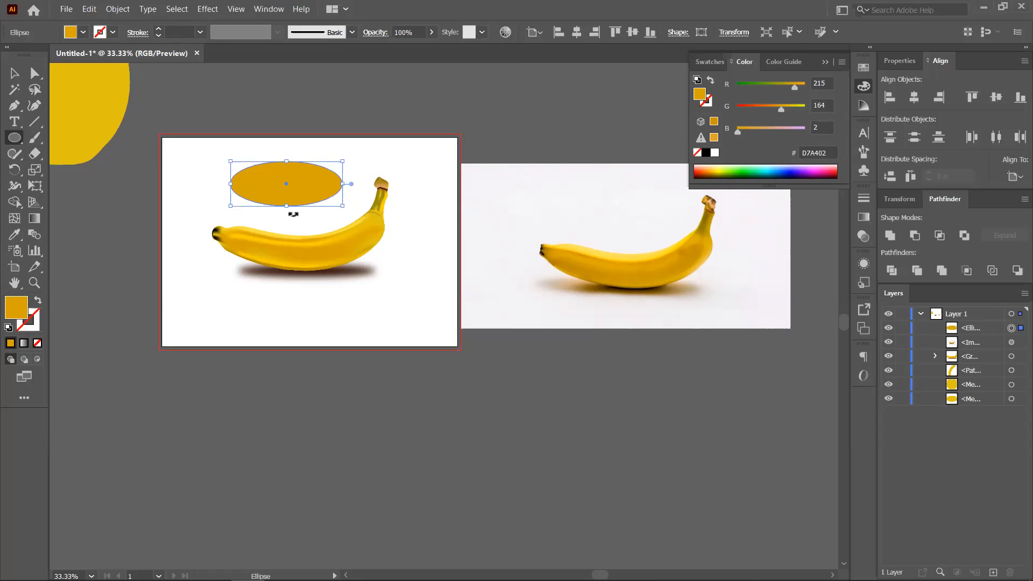
{"action": "left_click", "coordinate": [14, 218]}
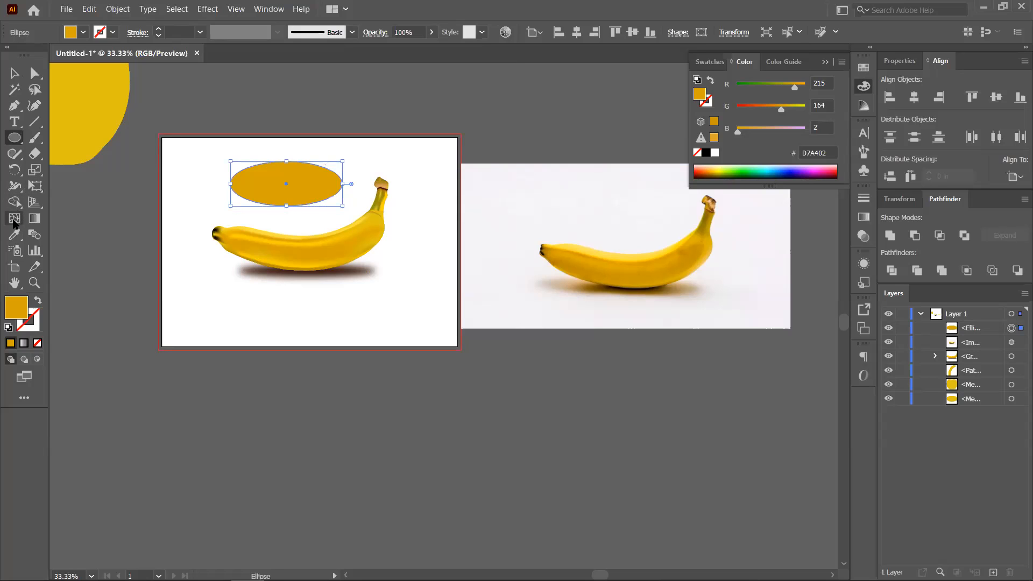
{"action": "left_click", "coordinate": [268, 180]}
{"action": "left_click", "coordinate": [304, 180]}
{"action": "left_click", "coordinate": [286, 189]}
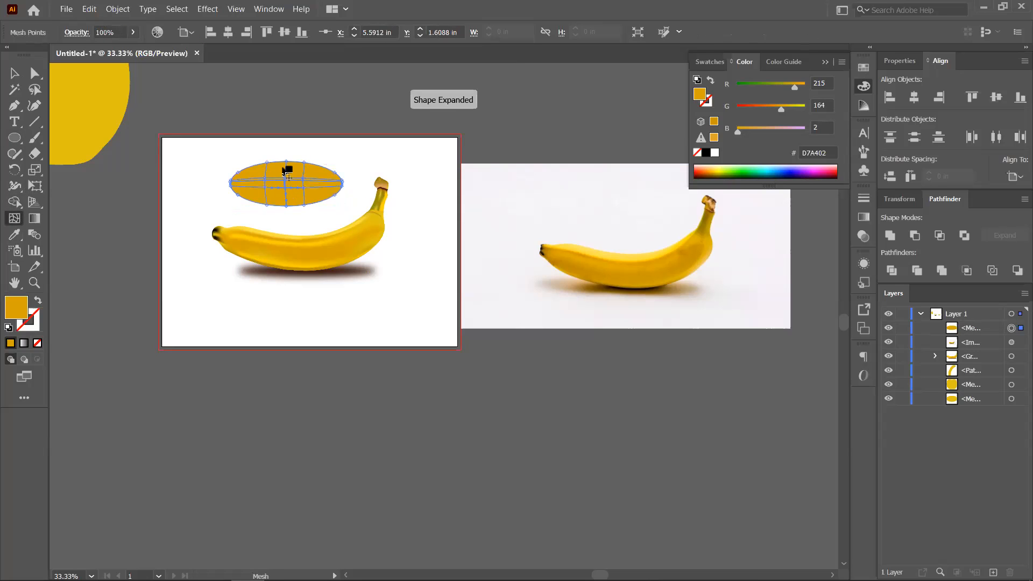
{"action": "left_click", "coordinate": [295, 174]}
- Draw a closed, curved freeform shape with three anchor points below the artboard using the Pen tool
{"action": "left_click", "coordinate": [14, 105]}
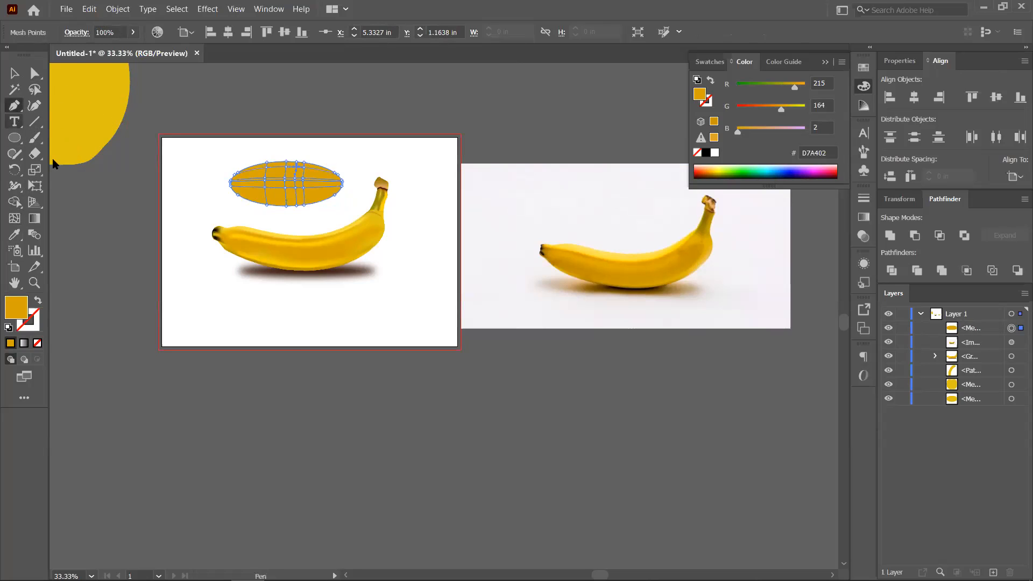
{"action": "left_click", "coordinate": [328, 412]}
{"action": "key", "text": "ctrl+z"}
{"action": "left_click_drag", "start_coordinate": [351, 441], "coordinate": [313, 404]}
{"action": "left_click_drag", "start_coordinate": [375, 371], "coordinate": [433, 372]}
{"action": "left_click_drag", "start_coordinate": [461, 436], "coordinate": [434, 463]}
{"action": "left_click_drag", "start_coordinate": [351, 441], "coordinate": [321, 399]}
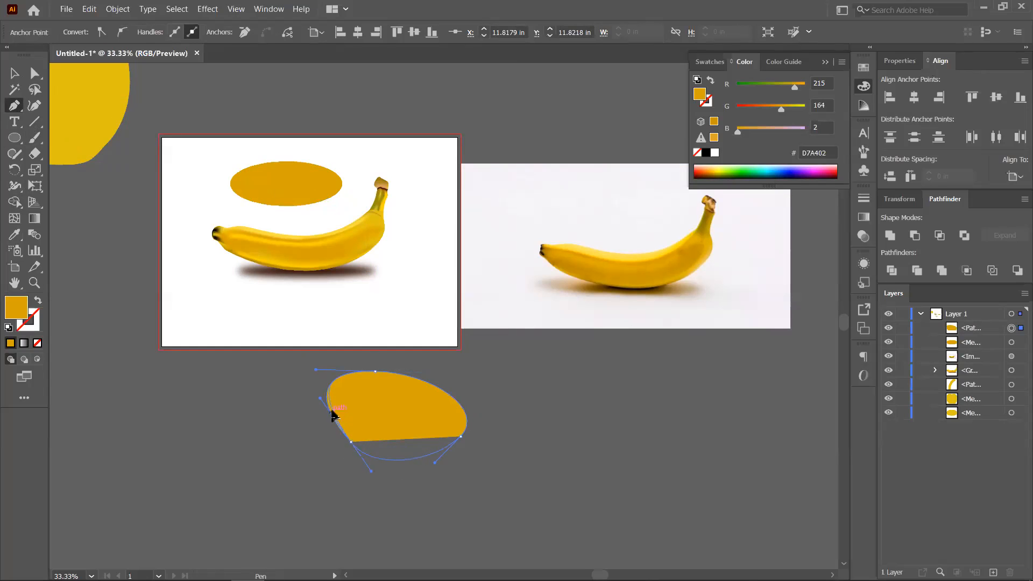
- Add four mesh points across the freeform shape below the artboard to build a gradient mesh grid
{"action": "left_click", "coordinate": [13, 220]}
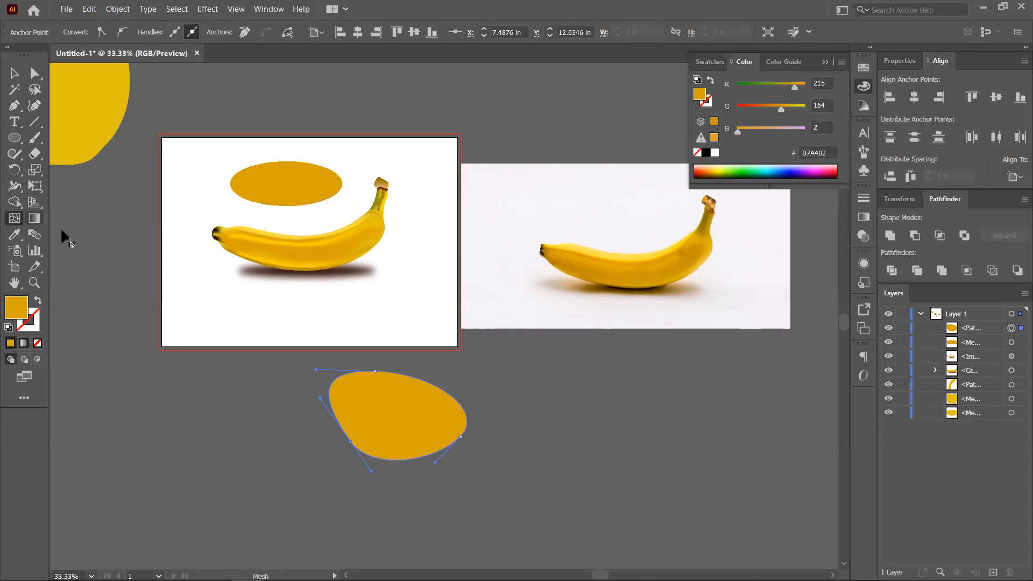
{"action": "left_click", "coordinate": [383, 411]}
{"action": "left_click", "coordinate": [424, 416]}
{"action": "left_click", "coordinate": [365, 429]}
{"action": "left_click", "coordinate": [359, 392]}
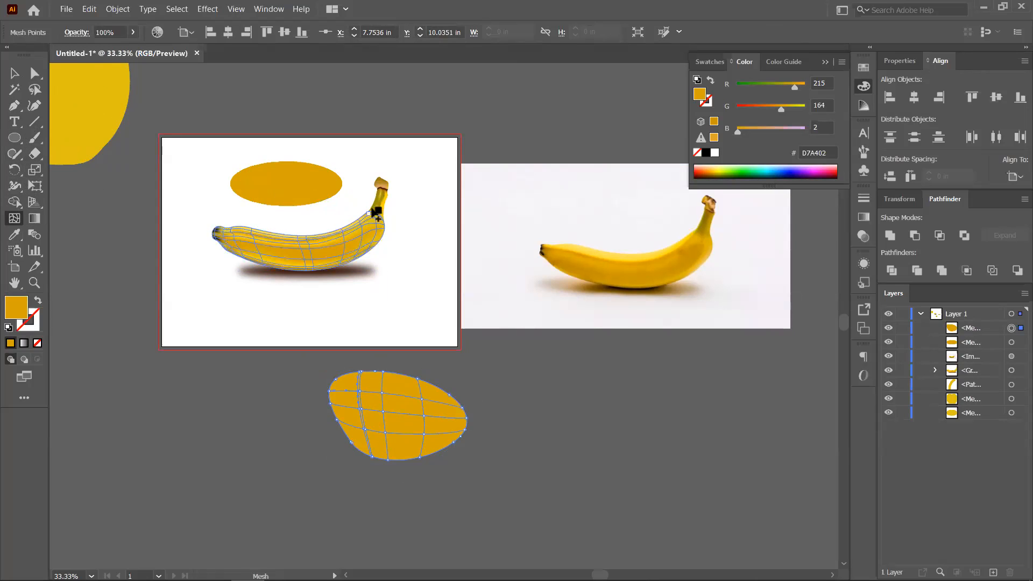
- Delete the meshed freeform shape below the artboard
{"action": "left_click", "coordinate": [14, 105]}
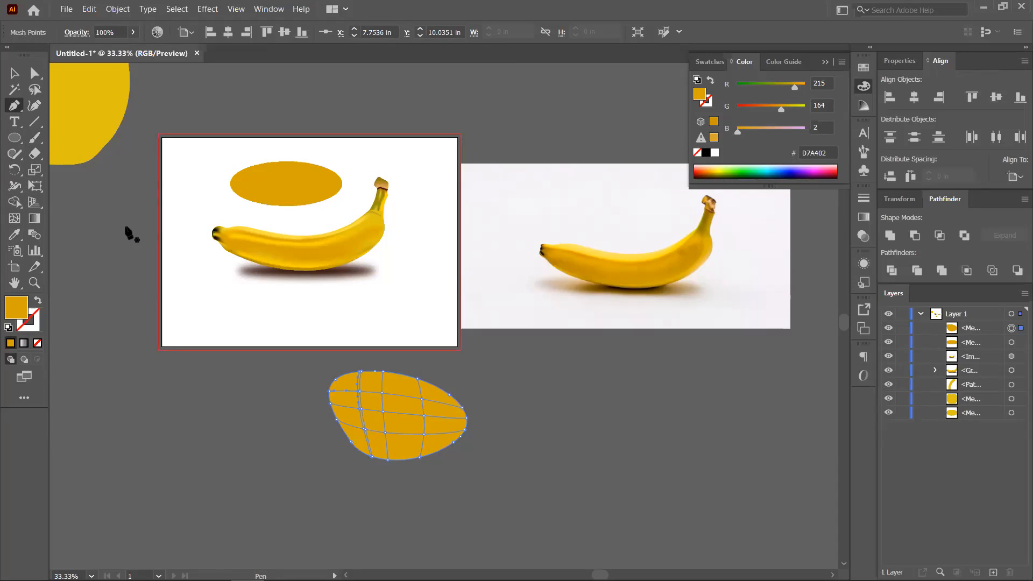
{"action": "left_click", "coordinate": [14, 73]}
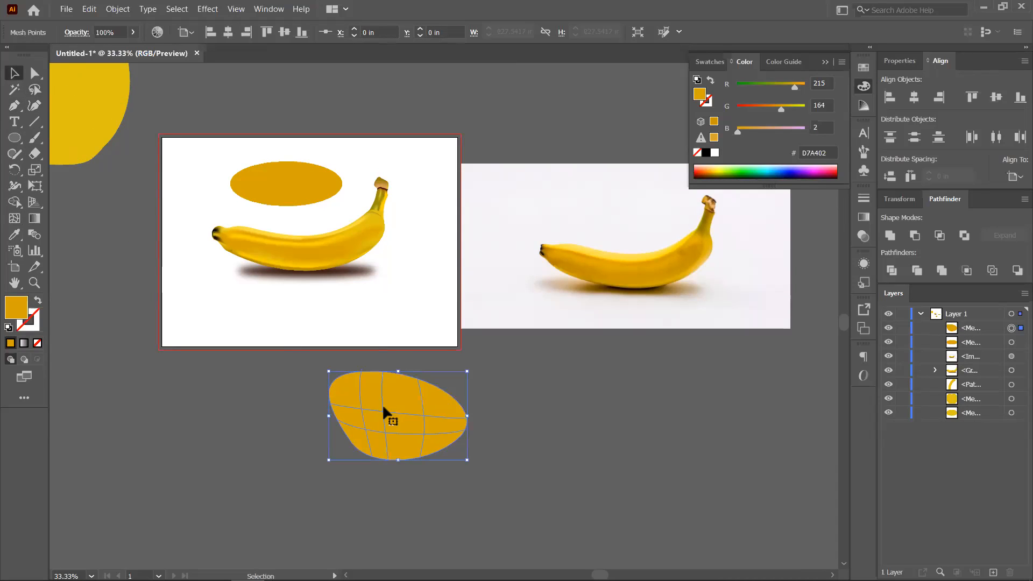
{"action": "key", "text": "Delete"}
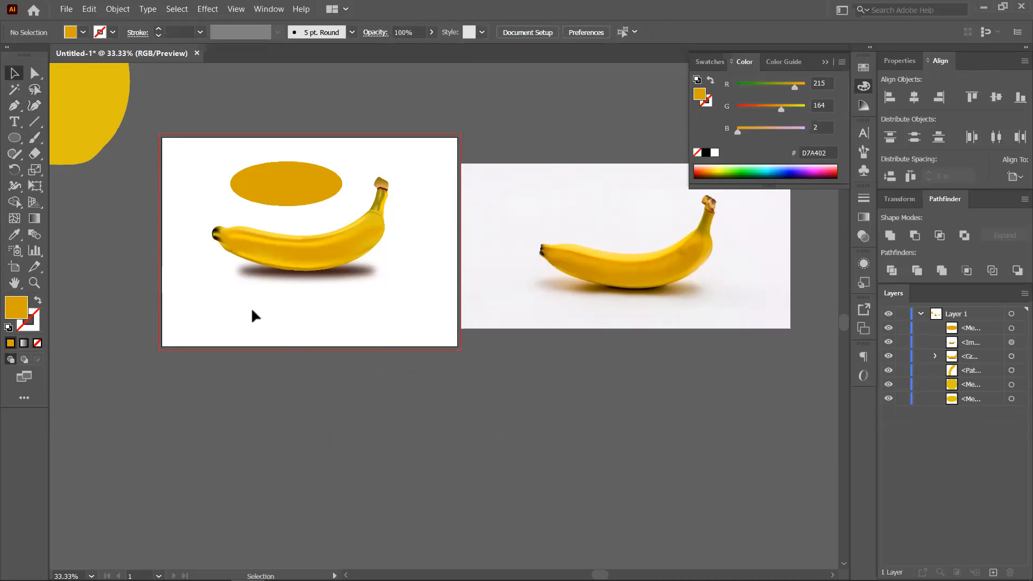
- Shift the reference photo slightly away from the artboard and move the large yellow shape closer to it
{"action": "mouse_move", "coordinate": [582, 249]}
{"action": "left_mouse_down"}
{"action": "mouse_move", "coordinate": [666, 321]}
{"action": "mouse_move", "coordinate": [595, 244]}
{"action": "left_mouse_up"}
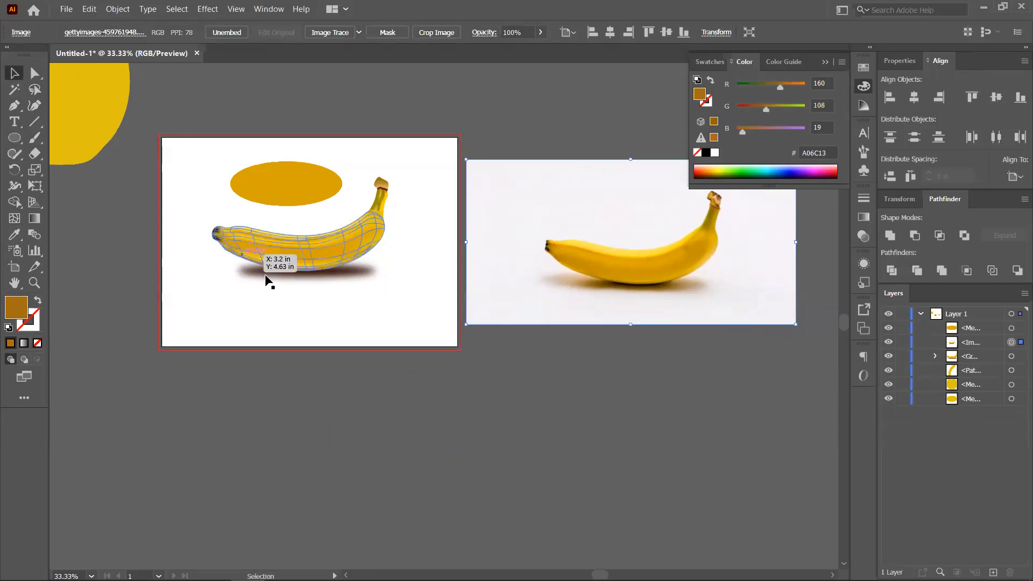
{"action": "left_click", "coordinate": [118, 9]}
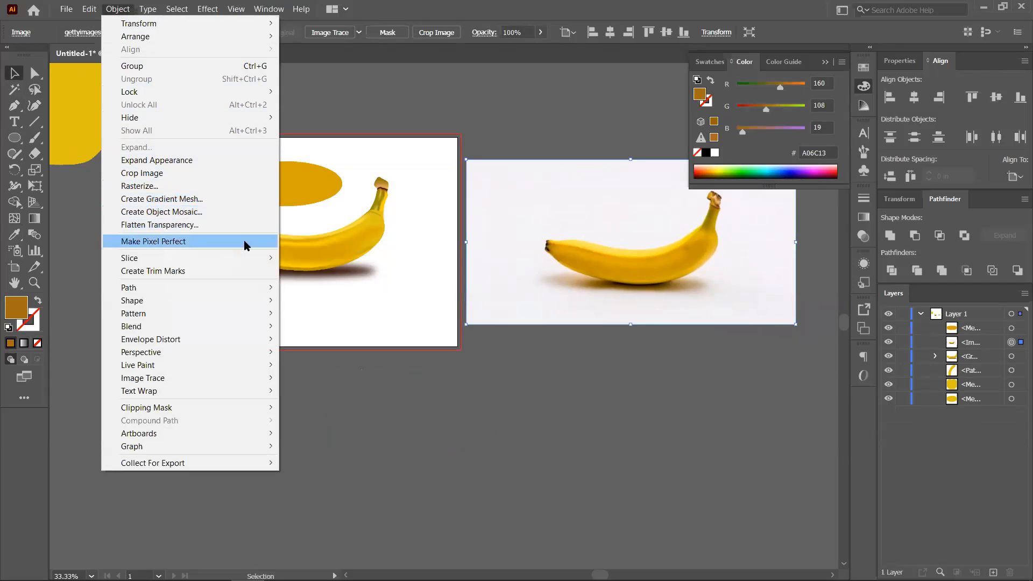
{"action": "left_click", "coordinate": [356, 297]}
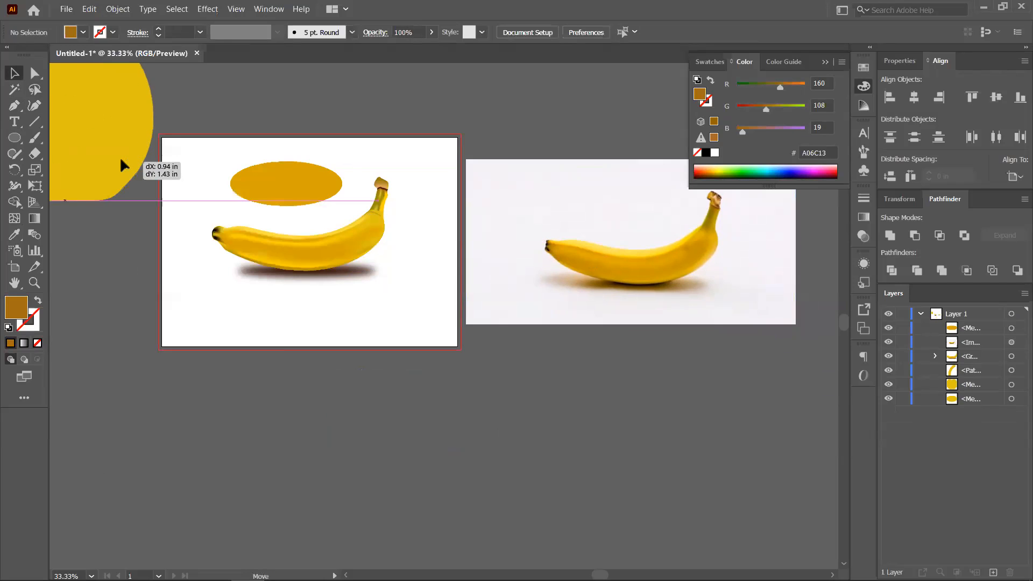
{"action": "left_click", "coordinate": [119, 156]}
- Draw an ellipse about 5.85 in by 3.47 in below the artboard and fill it with the white-to-black linear gradient
{"action": "key", "text": "l"}
{"action": "mouse_move", "coordinate": [308, 372]}
{"action": "left_mouse_down"}
{"action": "mouse_move", "coordinate": [452, 443]}
{"action": "mouse_move", "coordinate": [457, 460]}
{"action": "left_mouse_up"}
{"action": "left_click", "coordinate": [23, 344]}
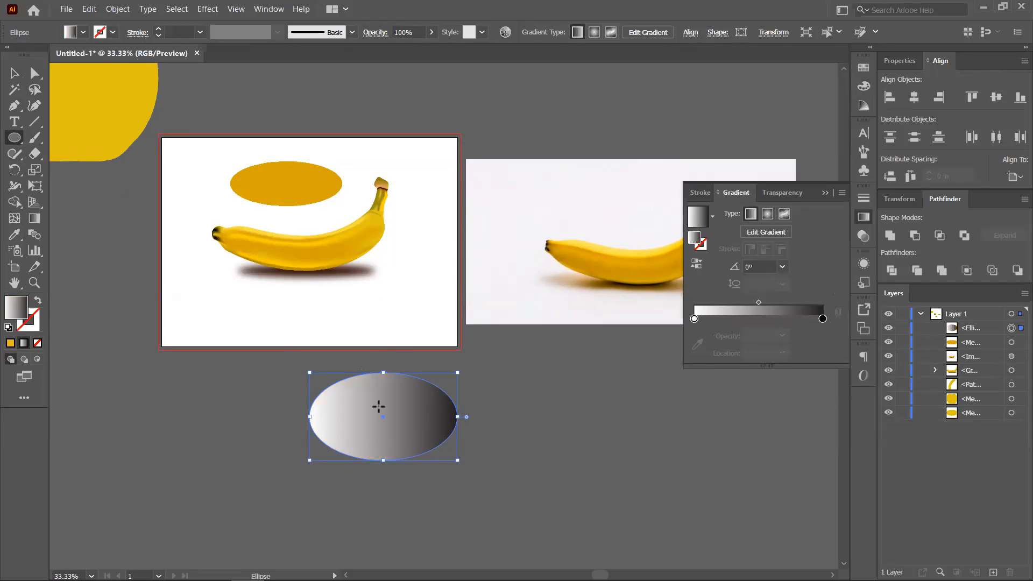
- Preview a gradient mesh with 5 rows and 7 columns on the gradient-filled ellipse
{"action": "left_click", "coordinate": [127, 8]}
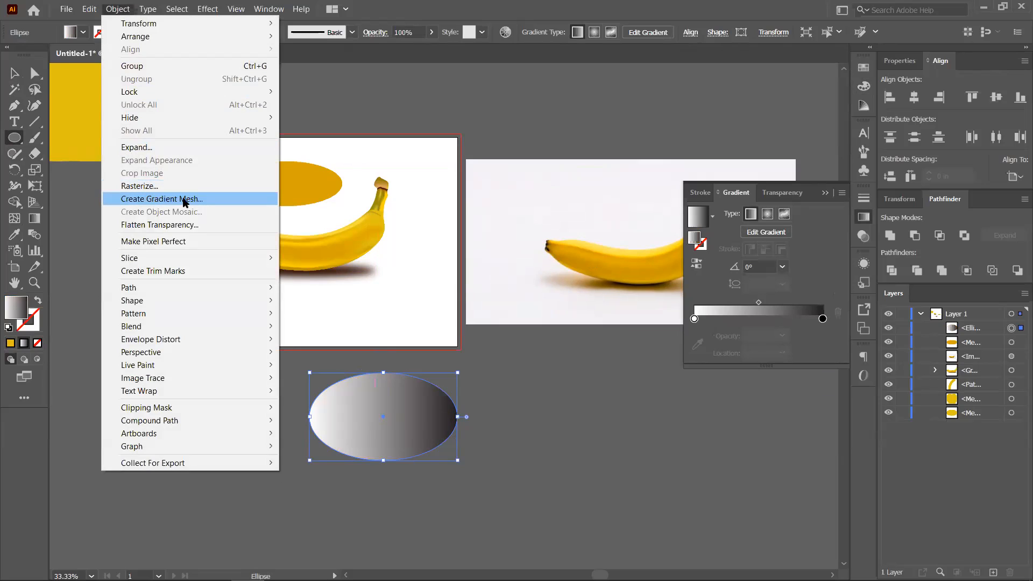
{"action": "left_click", "coordinate": [170, 199]}
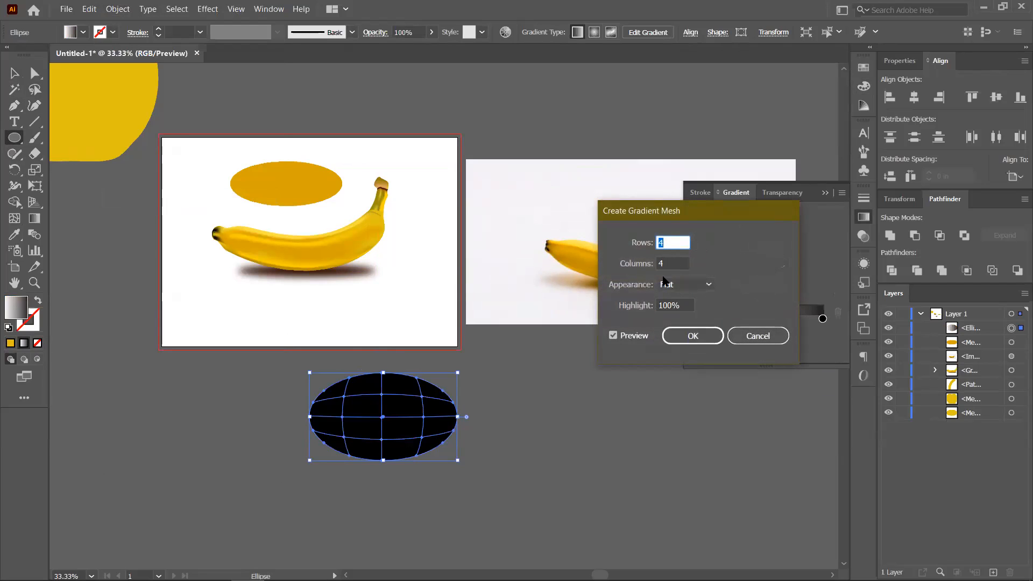
{"action": "left_click", "coordinate": [685, 285]}
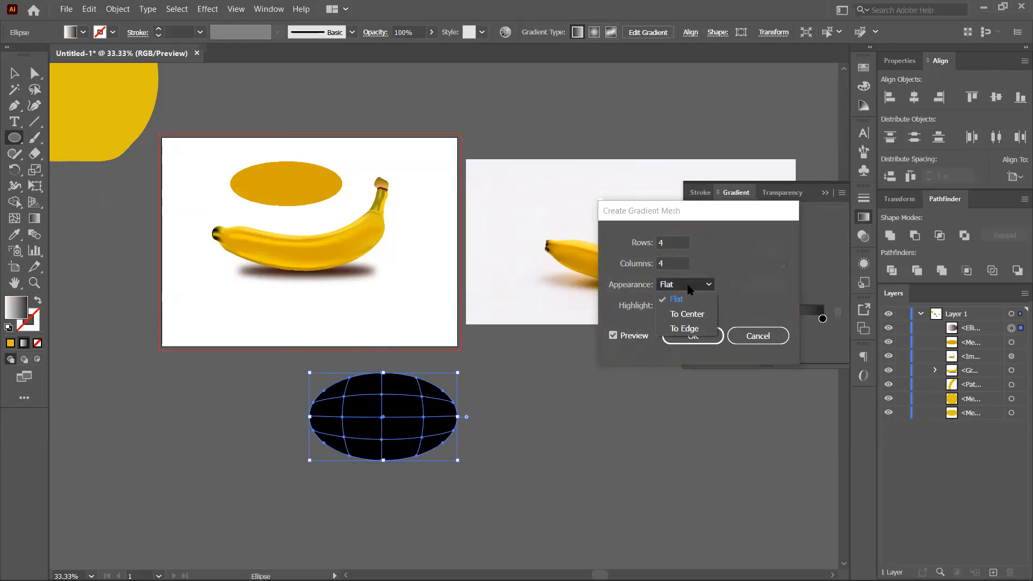
{"action": "left_click", "coordinate": [678, 244]}
{"action": "scroll", "coordinate": [673, 244], "scroll_direction": "up", "scroll_amount": 3}
{"action": "scroll", "coordinate": [673, 244], "scroll_direction": "down", "scroll_amount": 2}
{"action": "left_click", "coordinate": [671, 266]}
{"action": "scroll", "coordinate": [671, 266], "scroll_direction": "up", "scroll_amount": 2}
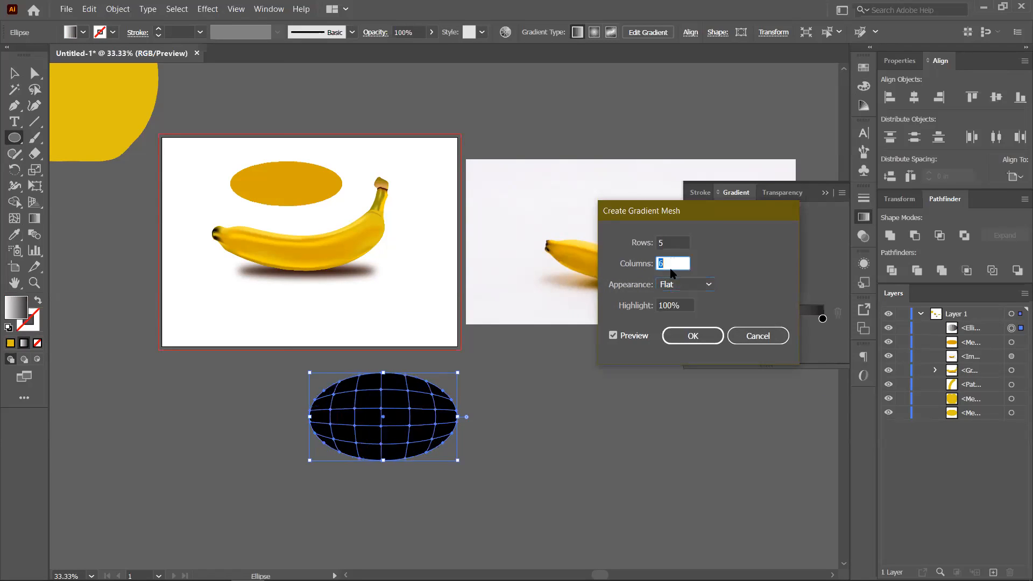
{"action": "scroll", "coordinate": [671, 273], "scroll_direction": "up", "scroll_amount": 1}
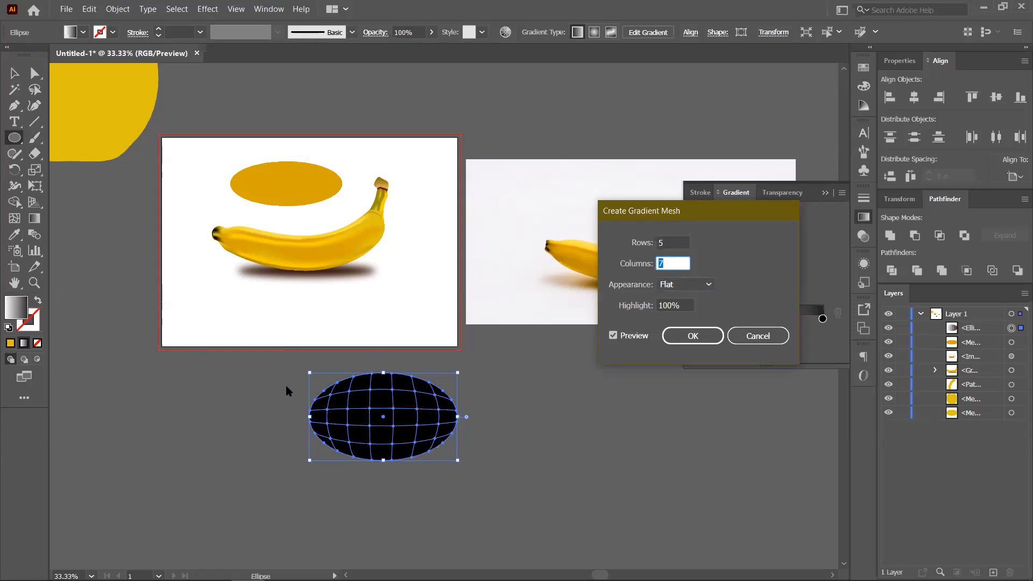
- Preview the To Center and To Edge appearances of the gradient mesh on the ellipse, and cancel the mesh creation
{"action": "left_click", "coordinate": [667, 285]}
{"action": "left_click", "coordinate": [679, 314]}
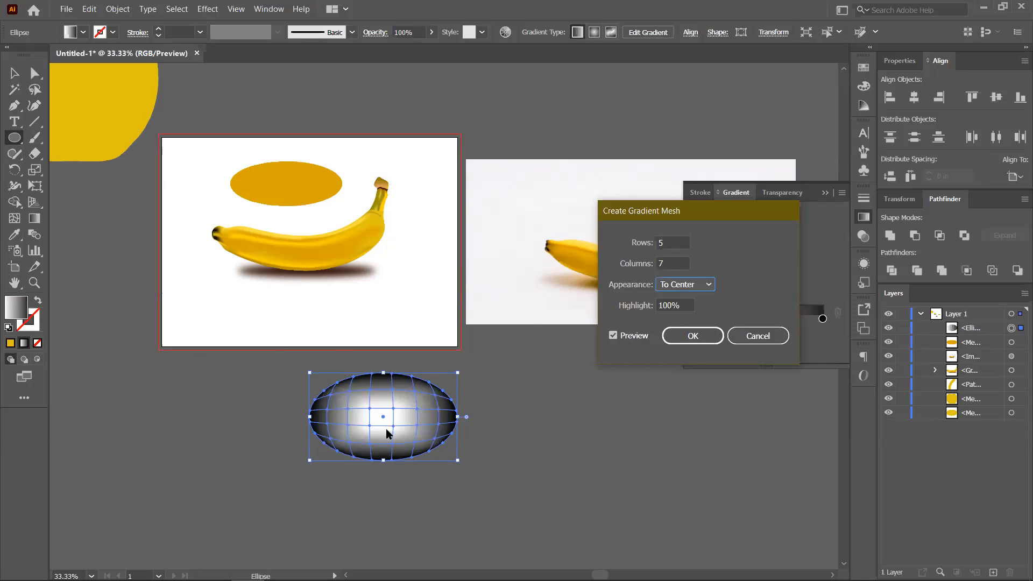
{"action": "left_click", "coordinate": [665, 284]}
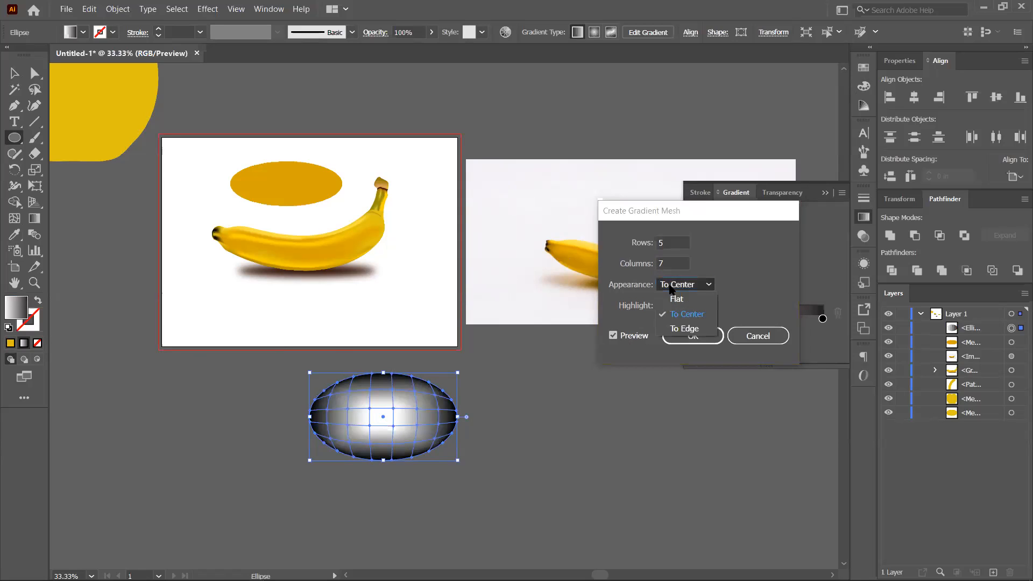
{"action": "left_click", "coordinate": [686, 330]}
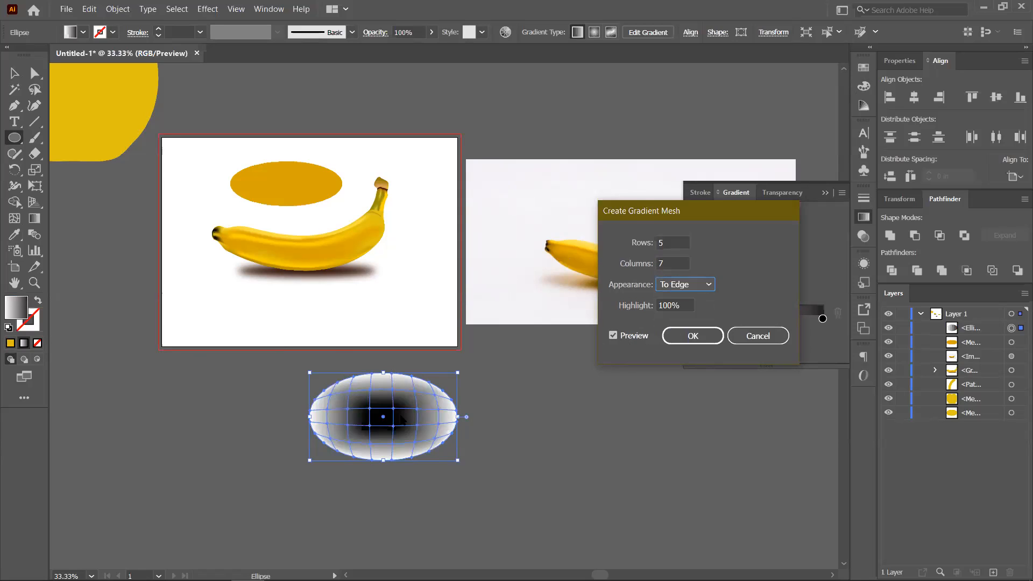
{"action": "left_click", "coordinate": [759, 337]}
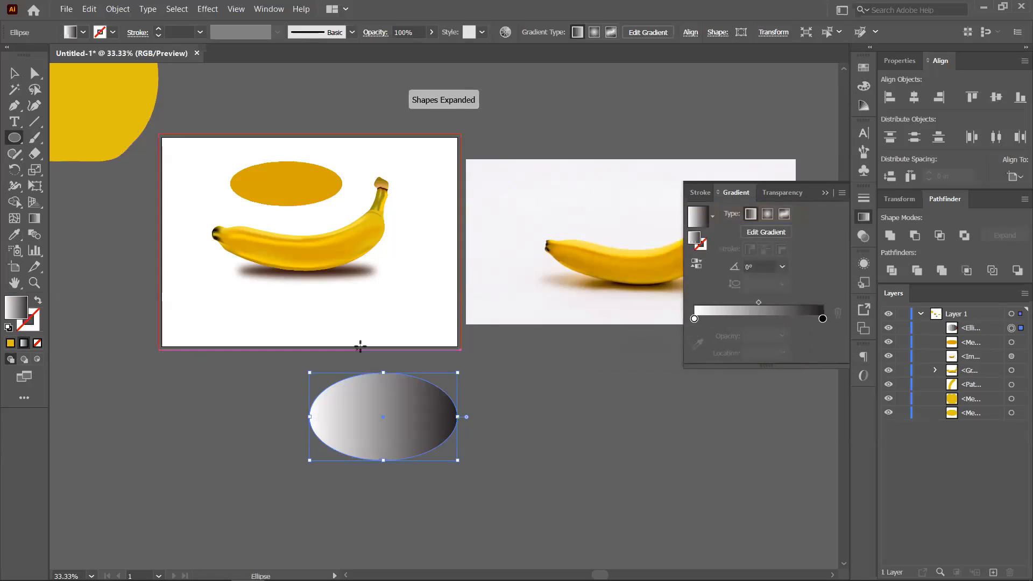
- Dismiss the ellipse size dialog and delete the gradient-filled ellipse below the artboard
{"action": "left_click", "coordinate": [428, 415]}
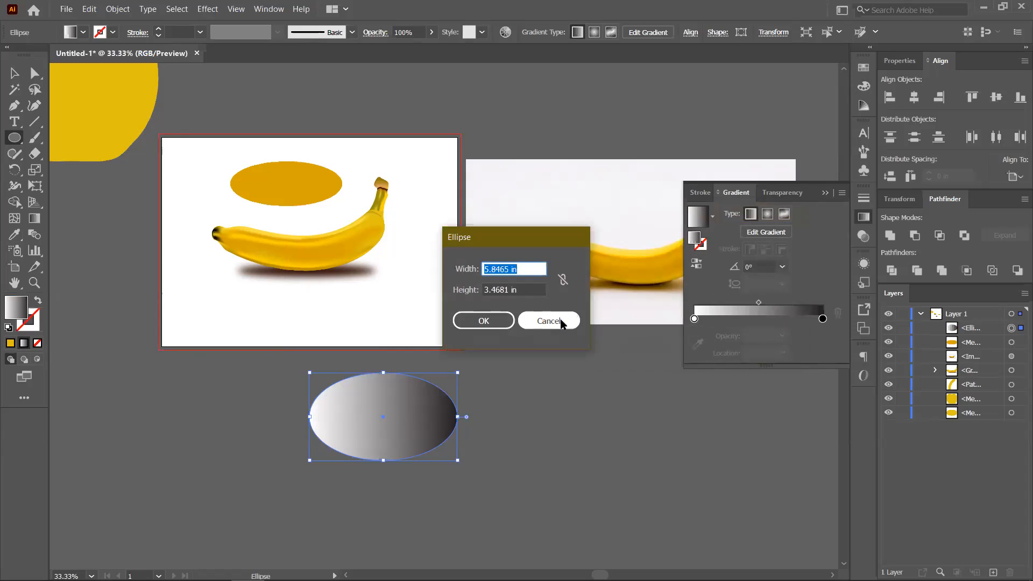
{"action": "left_click", "coordinate": [547, 320]}
{"action": "left_click", "coordinate": [11, 75]}
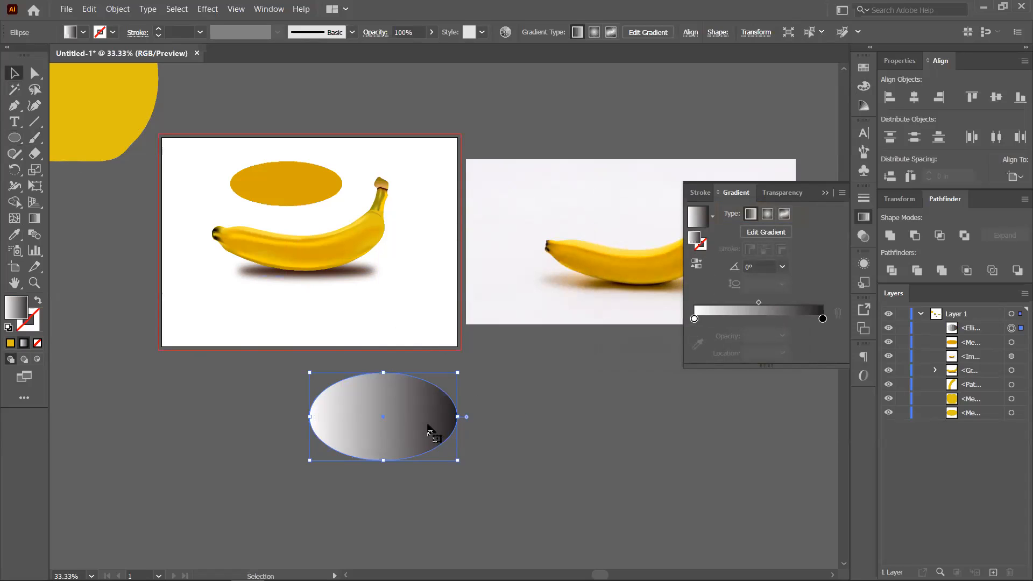
{"action": "key", "text": "Delete"}
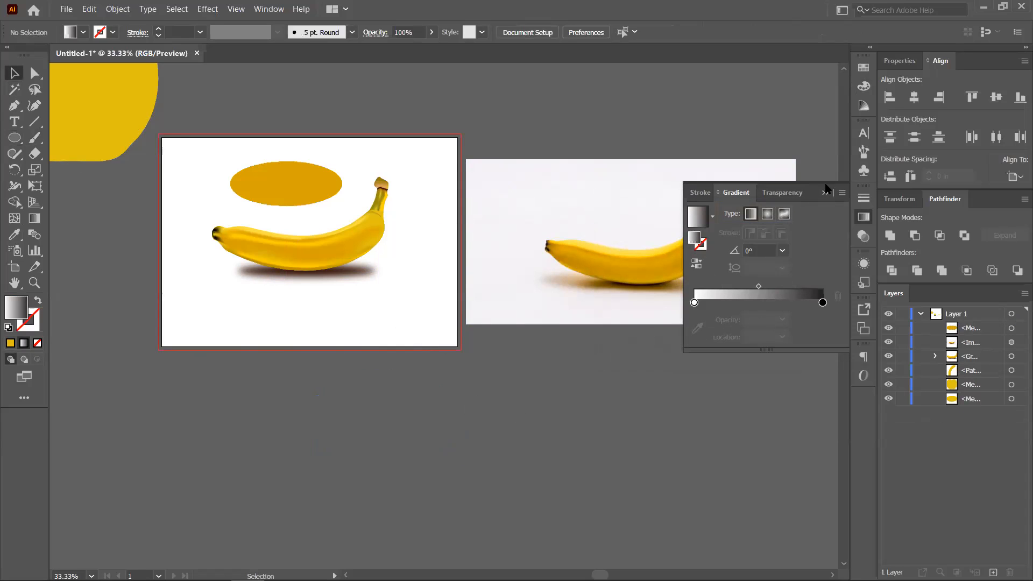
- Collapse the gradient settings and delete all the pieces of the yellow apple beside the artboard
{"action": "left_click", "coordinate": [825, 195]}
{"action": "scroll", "coordinate": [310, 288], "scroll_direction": "down", "scroll_amount": 1}
{"action": "left_click_drag", "start_coordinate": [345, 295], "coordinate": [367, 351]}
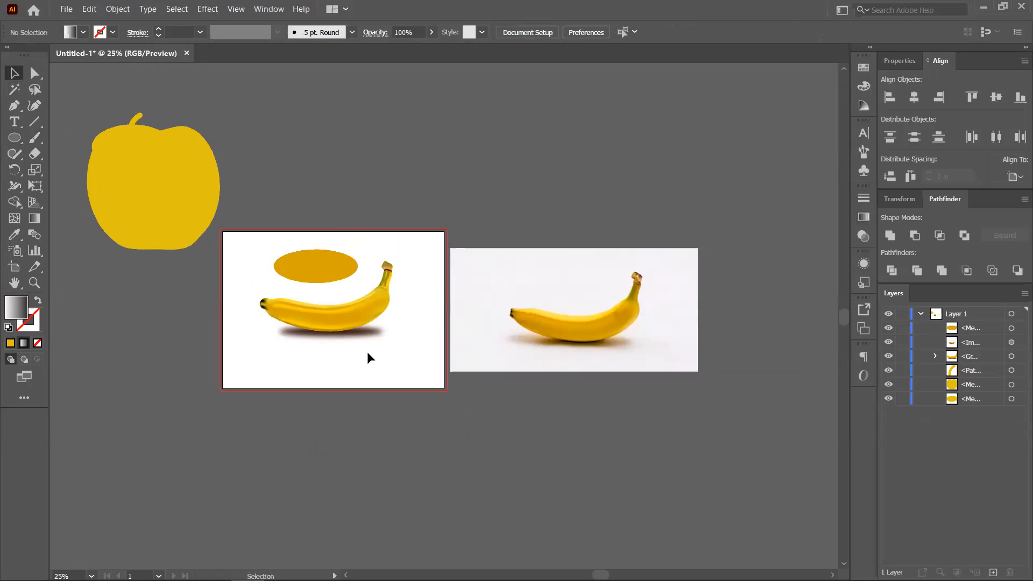
{"action": "left_click_drag", "start_coordinate": [97, 106], "coordinate": [212, 212]}
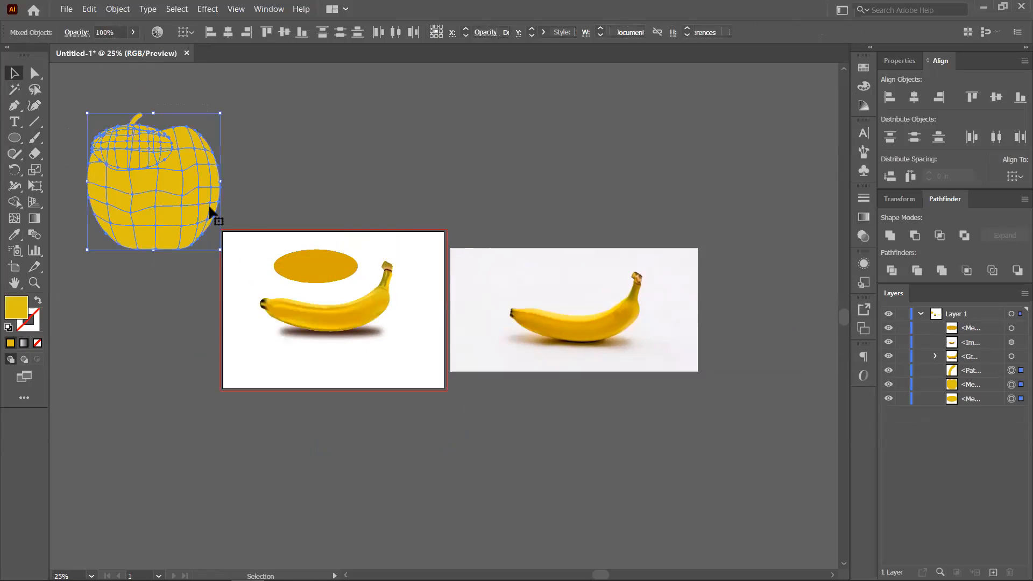
{"action": "key", "text": "Delete"}
- Delete the reference photo, and clear the banana and the meshed ellipse from the artboard
{"action": "left_click_drag", "start_coordinate": [352, 277], "coordinate": [411, 325]}
{"action": "left_click", "coordinate": [577, 330]}
{"action": "key", "text": "Delete"}
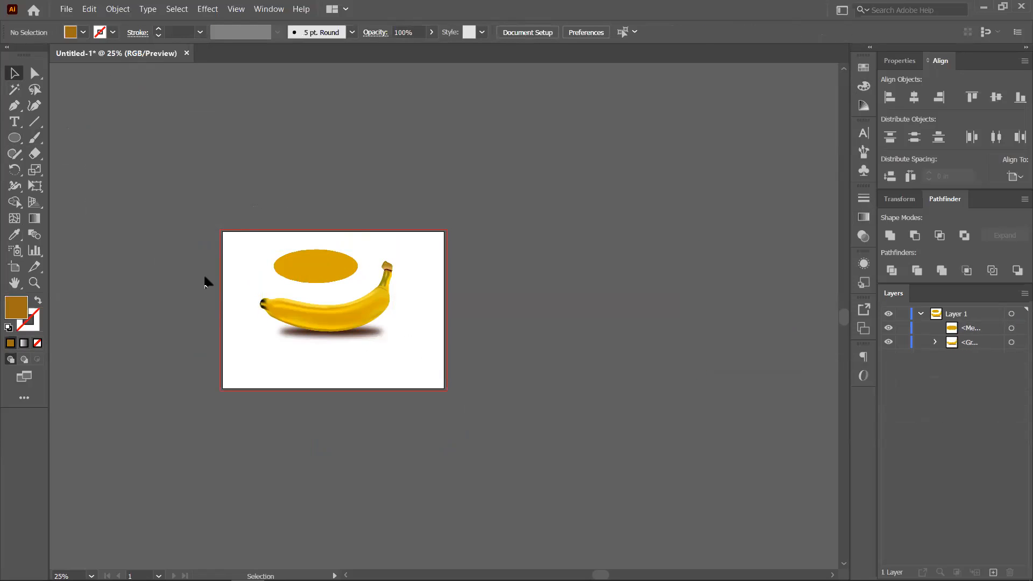
{"action": "left_click_drag", "start_coordinate": [260, 235], "coordinate": [482, 362]}
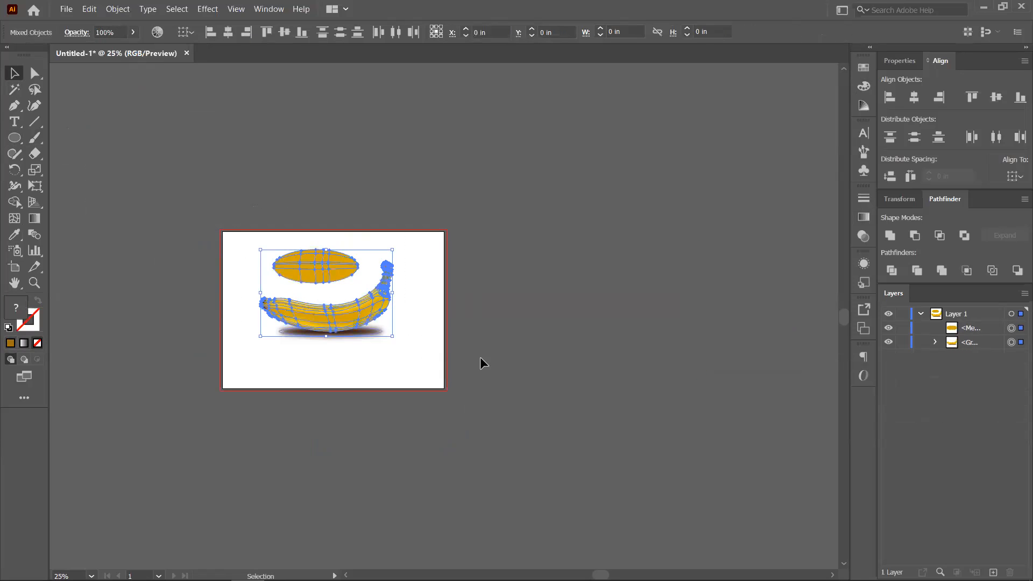
{"action": "key", "text": "Delete"}
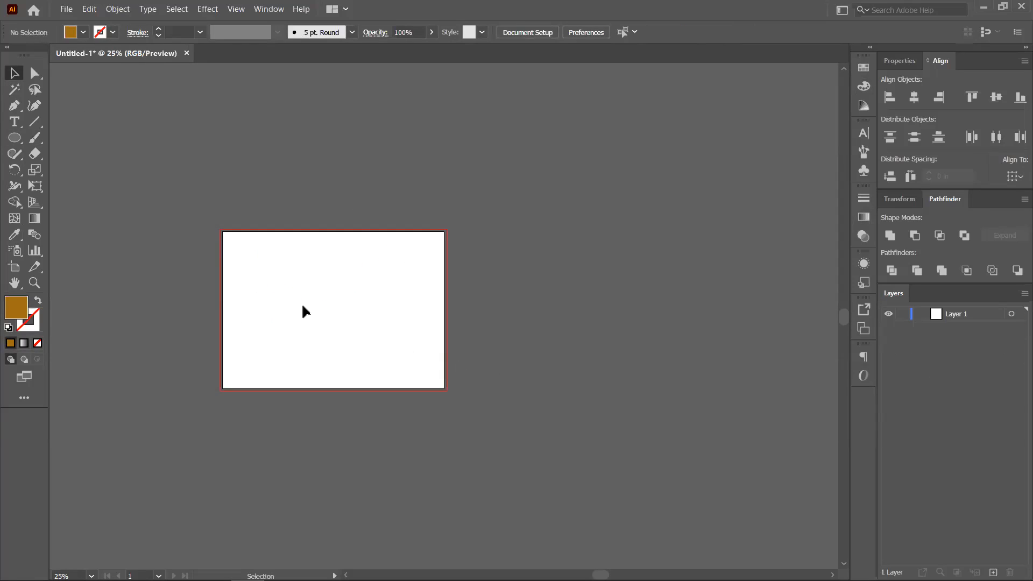
{"action": "scroll", "coordinate": [352, 292], "scroll_direction": "up", "scroll_amount": 2}
{"action": "left_click_drag", "start_coordinate": [271, 326], "coordinate": [332, 253]}
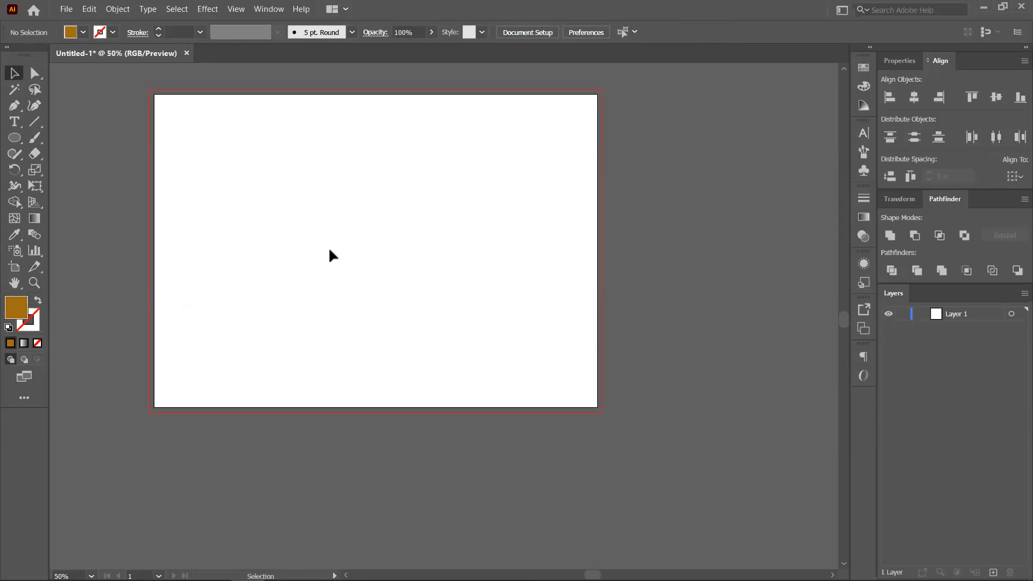
{"action": "left_click", "coordinate": [34, 235]}
{"action": "left_click", "coordinate": [15, 71]}
{"action": "scroll", "coordinate": [52, 262], "scroll_direction": "up", "scroll_amount": 5}
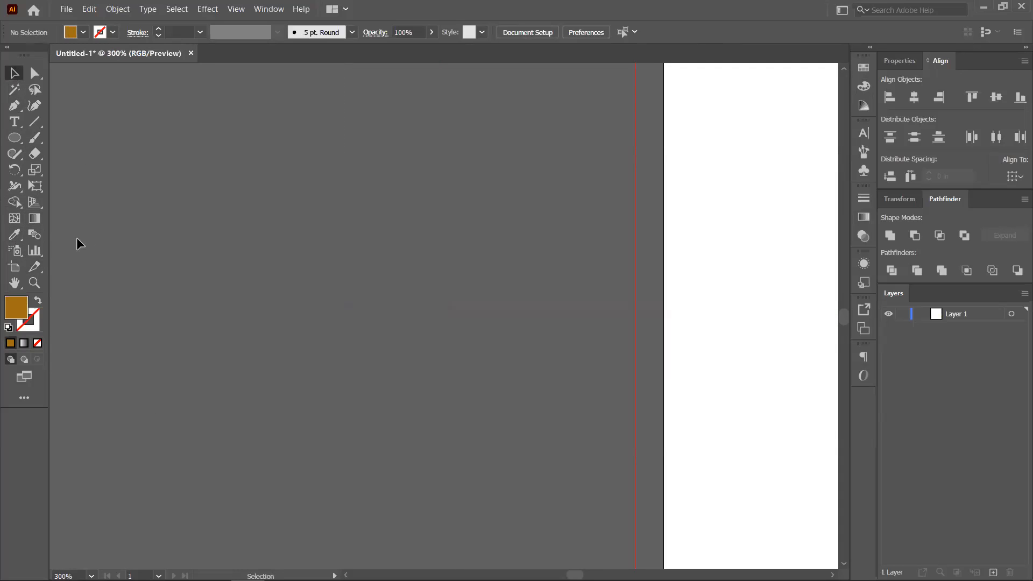
{"action": "scroll", "coordinate": [76, 244], "scroll_direction": "down", "scroll_amount": 5}
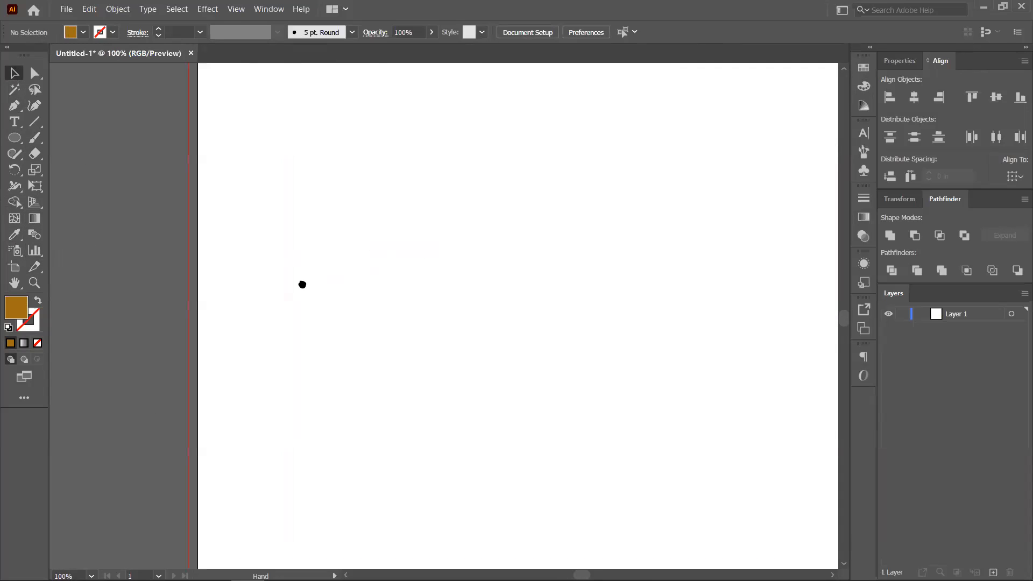
- Draw a brown circle about 2.2 in wide near the artboard's upper-left corner, and place a much smaller copy near the upper-right corner
{"action": "scroll", "coordinate": [278, 278], "scroll_direction": "down", "scroll_amount": 1}
{"action": "left_click_drag", "start_coordinate": [466, 252], "coordinate": [408, 270]}
{"action": "left_click", "coordinate": [14, 139]}
{"action": "mouse_move", "coordinate": [141, 144]}
{"action": "left_mouse_down"}
{"action": "mouse_move", "coordinate": [233, 201]}
{"action": "mouse_move", "coordinate": [196, 179]}
{"action": "left_mouse_up"}
{"action": "key", "text": "v"}
{"action": "left_click_drag", "start_coordinate": [128, 151], "coordinate": [646, 207]}
{"action": "left_click_drag", "start_coordinate": [679, 132], "coordinate": [651, 183], "text": "alt+shift"}
{"action": "left_click", "coordinate": [629, 241]}
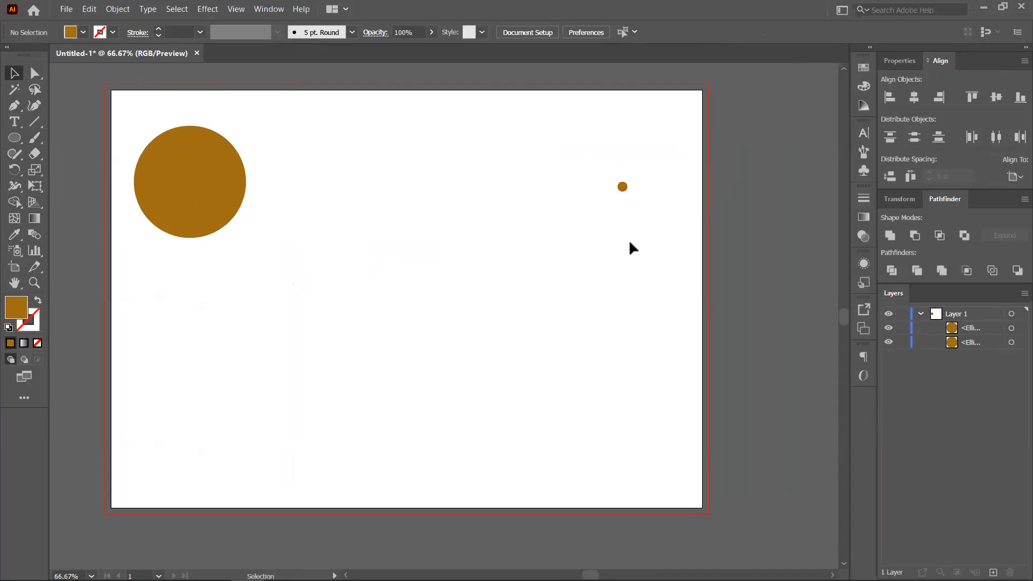
- Blend the large circle into the small circle with the Blend tool
{"action": "left_click_drag", "start_coordinate": [148, 114], "coordinate": [633, 237]}
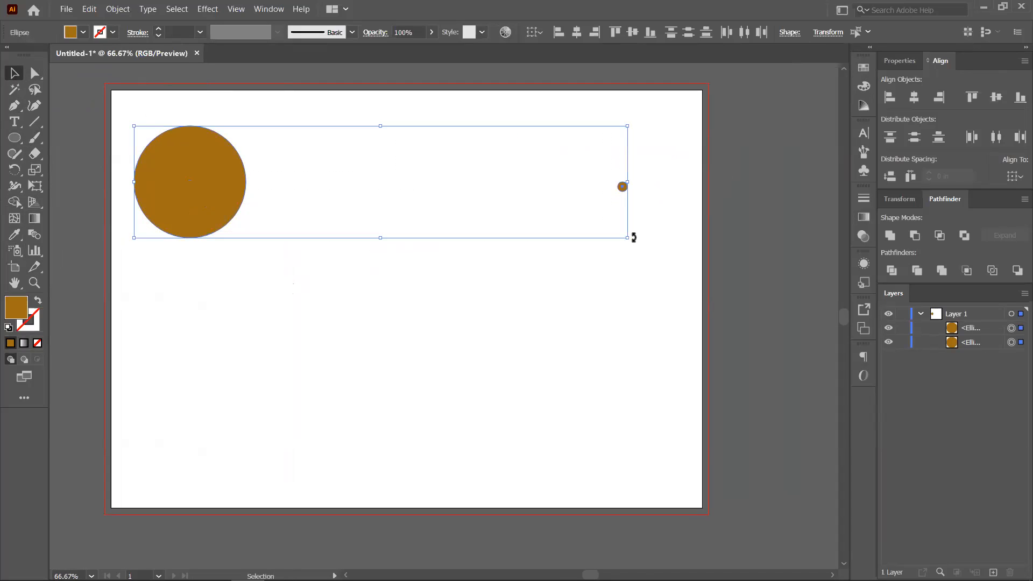
{"action": "left_click", "coordinate": [35, 234]}
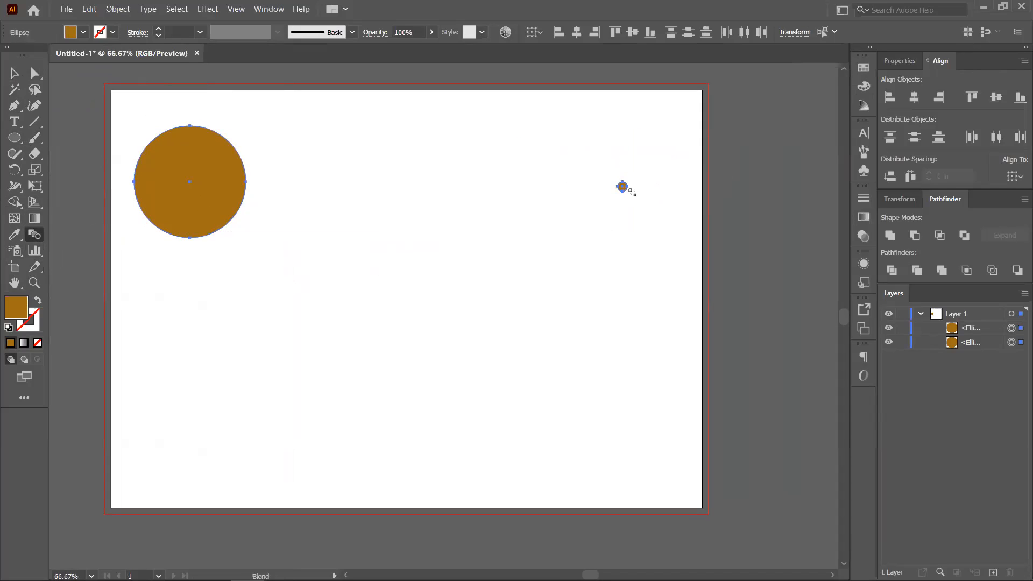
{"action": "left_click", "coordinate": [623, 187]}
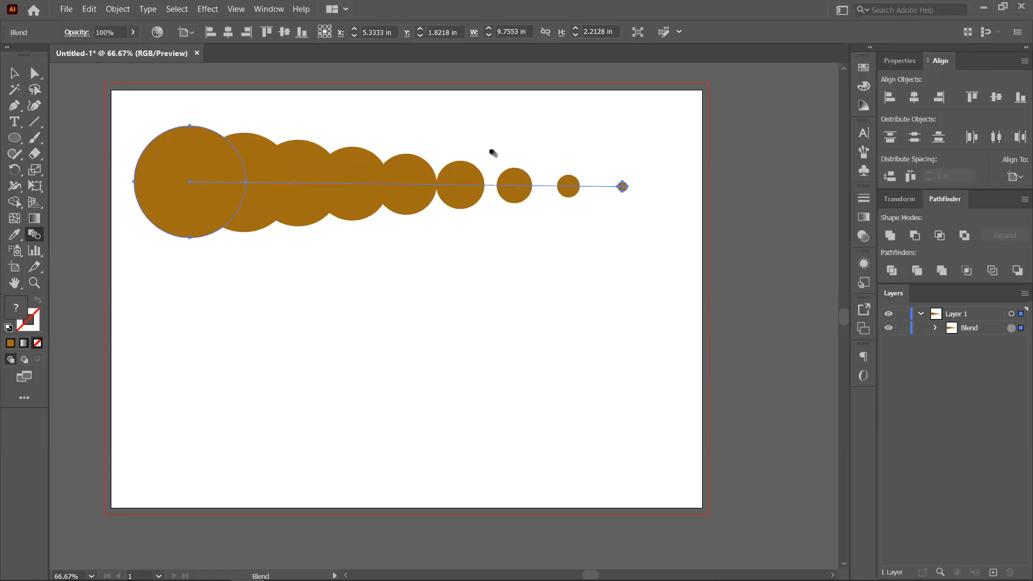
- Preview the blend with Specified Steps spacing, raising the number of steps to 56
{"action": "double_click", "coordinate": [32, 236]}
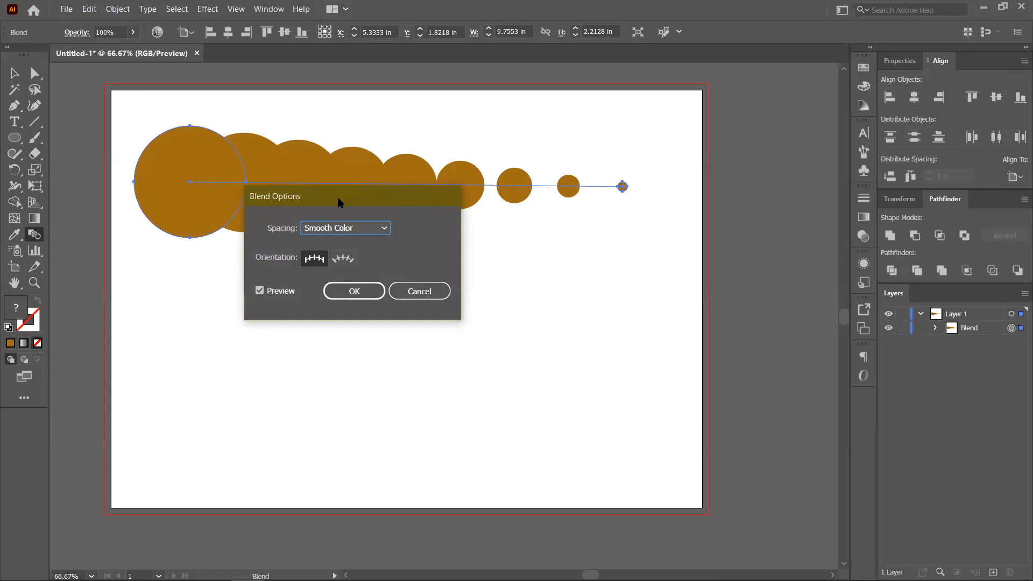
{"action": "left_click_drag", "start_coordinate": [338, 202], "coordinate": [726, 166]}
{"action": "left_click", "coordinate": [733, 194]}
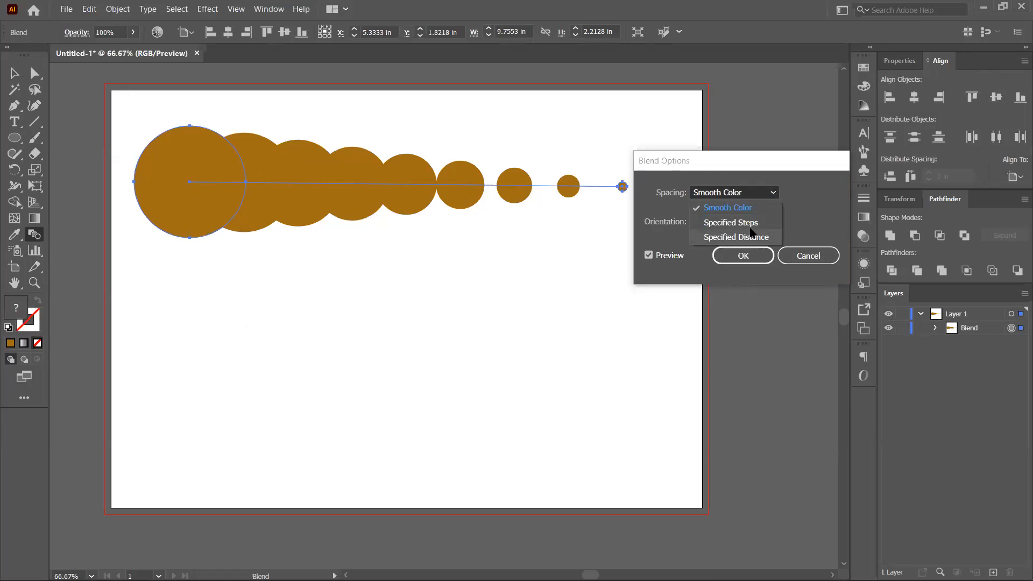
{"action": "left_click", "coordinate": [724, 222]}
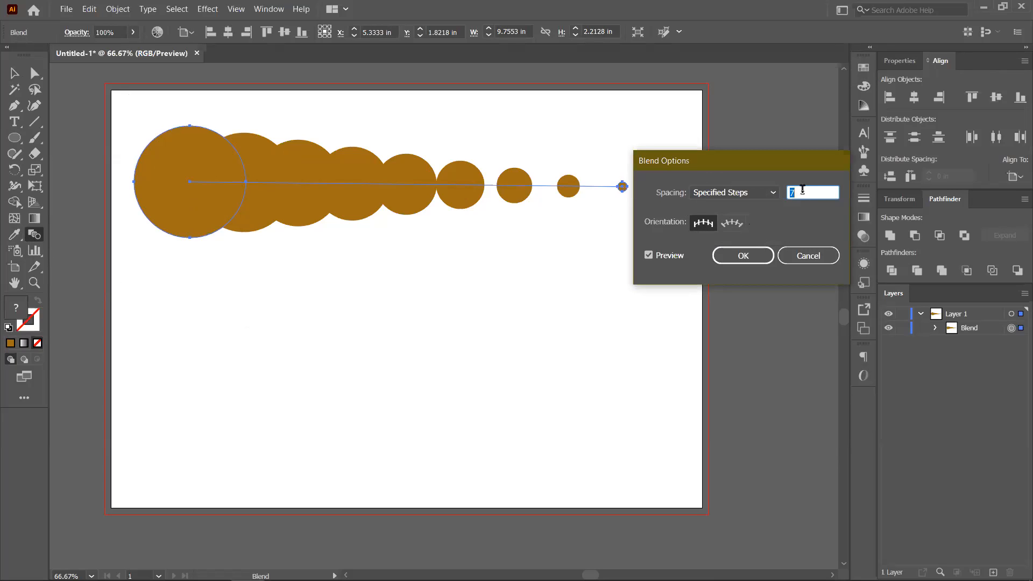
{"action": "key", "text": "Up"}
{"action": "key", "text": "Up"}
{"action": "key", "text": "Up"}
{"action": "key", "text": "Up"}
{"action": "key", "text": "Up"}
{"action": "key", "text": "Up"}
{"action": "key", "text": "Up"}
{"action": "key", "text": "Up"}
{"action": "key", "text": "Up"}
{"action": "key", "text": "Up"}
{"action": "key", "text": "Up"}
{"action": "key", "text": "Up"}
{"action": "key", "text": "Up"}
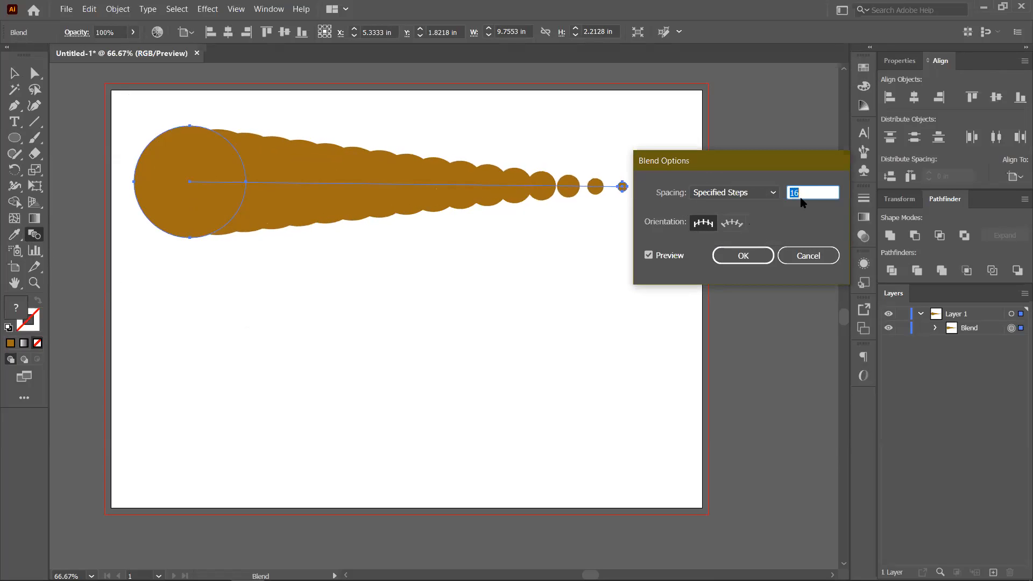
{"action": "key", "text": "Up"}
{"action": "key", "text": "Up"}
{"action": "key", "text": "Up"}
{"action": "key", "text": "Up"}
{"action": "key", "text": "Up"}
{"action": "key", "text": "Up"}
{"action": "key", "text": "Up"}
{"action": "key", "text": "Up"}
{"action": "key", "text": "Up"}
{"action": "key", "text": "Up"}
{"action": "key", "text": "Up"}
{"action": "key", "text": "Up"}
{"action": "key", "text": "Up"}
{"action": "key", "text": "Up"}
{"action": "key", "text": "Up"}
{"action": "key", "text": "Up"}
{"action": "key", "text": "Up"}
{"action": "key", "text": "Up"}
{"action": "key", "text": "Up"}
{"action": "key", "text": "Up"}
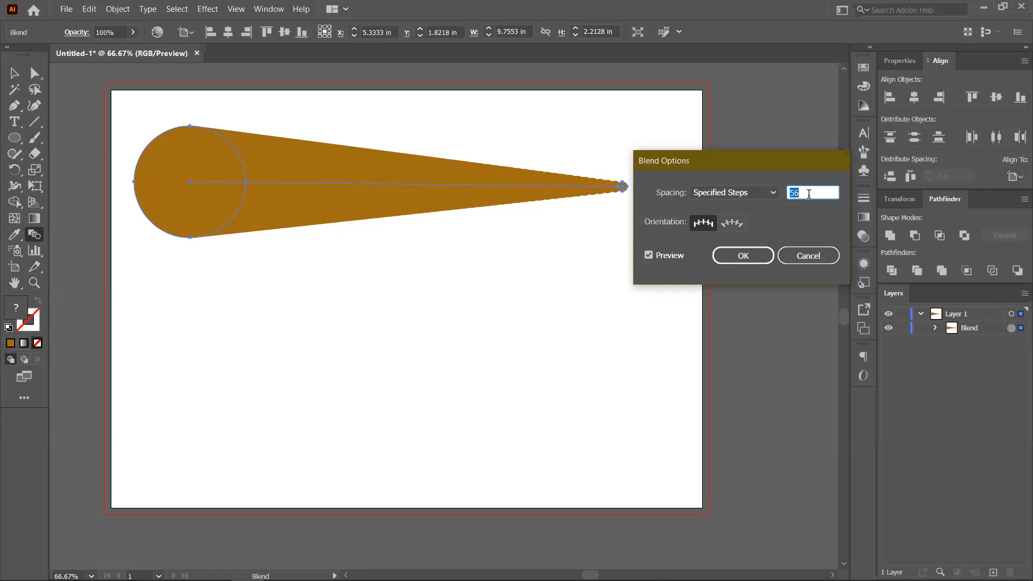
- Set the blend to 1 specified step and preview increasing counts up to 27
{"action": "type", "text": "1"}
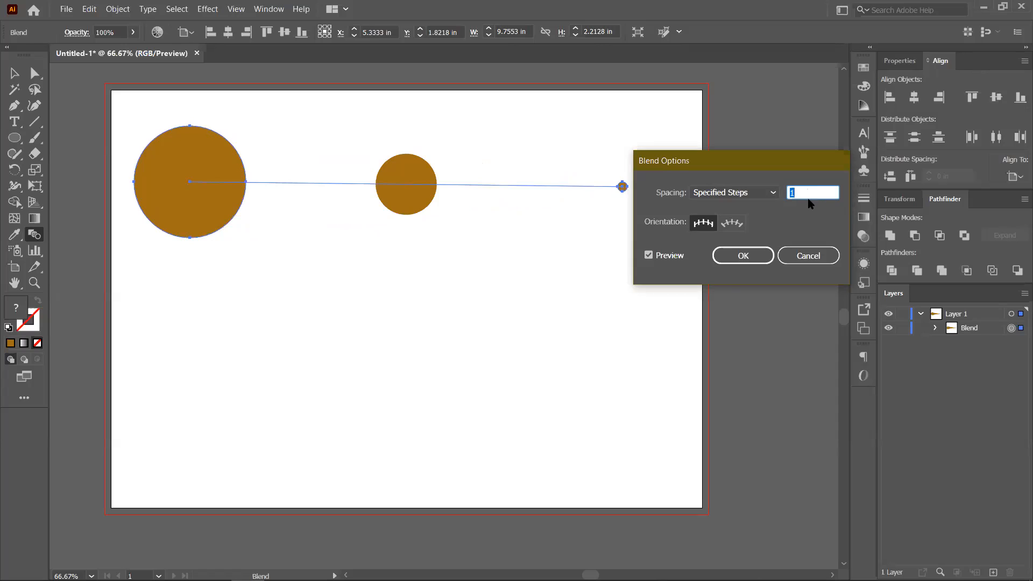
{"action": "key", "text": "Up"}
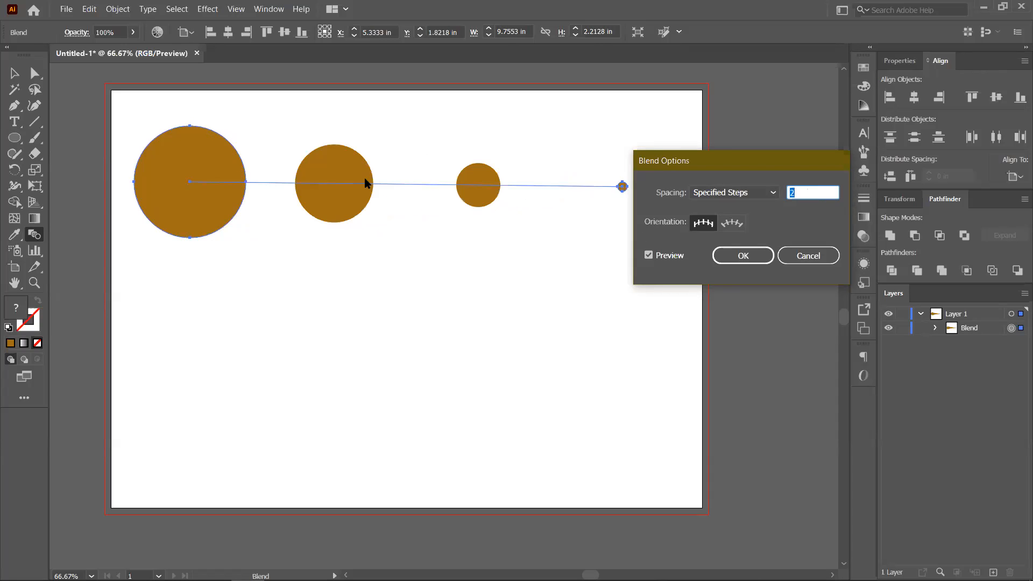
{"action": "key", "text": "Up"}
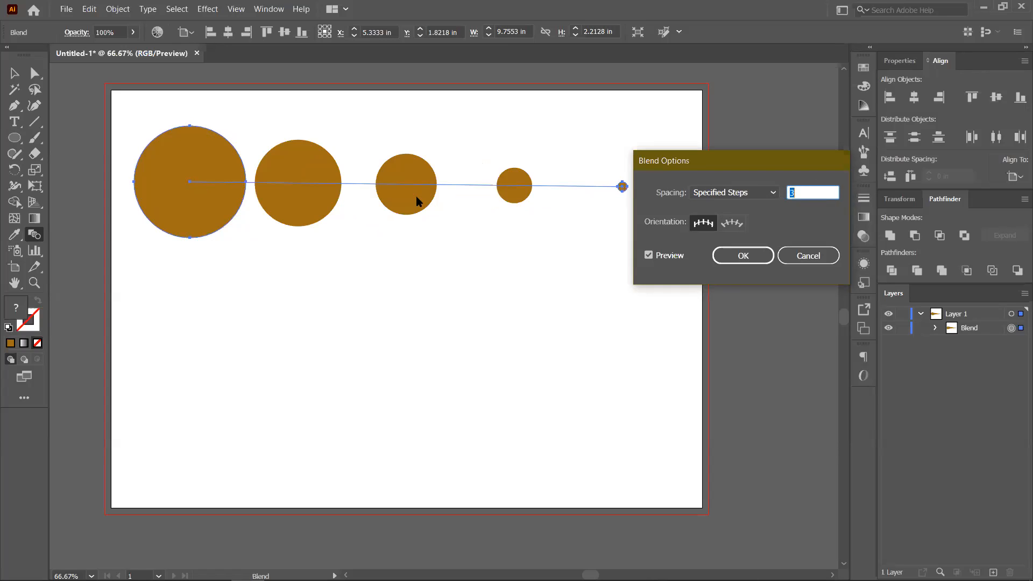
{"action": "key", "text": "Up"}
{"action": "key", "text": "Up"}
{"action": "key", "text": "Up"}
{"action": "key", "text": "Up"}
{"action": "key", "text": "Up"}
{"action": "key", "text": "Up"}
{"action": "key", "text": "Up"}
{"action": "key", "text": "Up"}
{"action": "key", "text": "Up"}
{"action": "key", "text": "Up"}
{"action": "key", "text": "Up"}
{"action": "key", "text": "Up"}
{"action": "key", "text": "Up"}
{"action": "key", "text": "Up"}
{"action": "key", "text": "Up"}
{"action": "key", "text": "Up"}
{"action": "key", "text": "Up"}
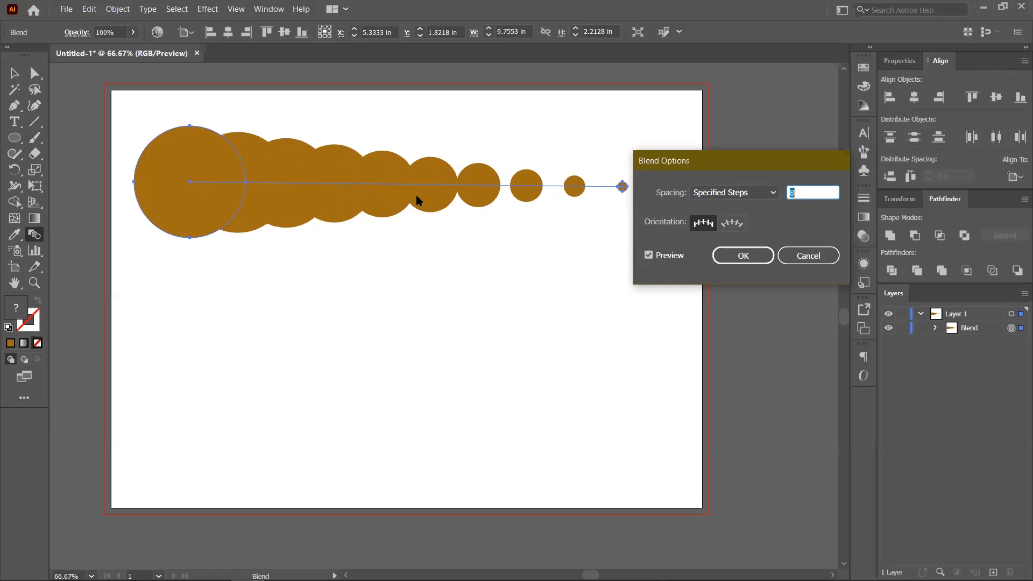
{"action": "key", "text": "Up"}
{"action": "key", "text": "Up"}
{"action": "key", "text": "Up"}
{"action": "key", "text": "Up"}
{"action": "key", "text": "Up"}
{"action": "key", "text": "Up"}
{"action": "key", "text": "Up"}
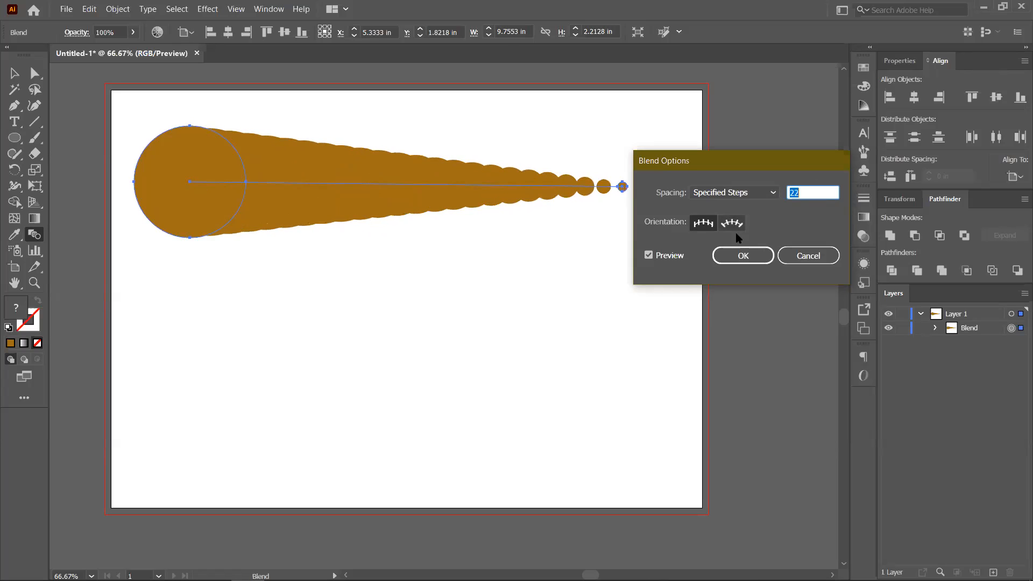
- Preview the blend with Specified Distance spacing, ending with a distance of 2 in
{"action": "left_click", "coordinate": [759, 196]}
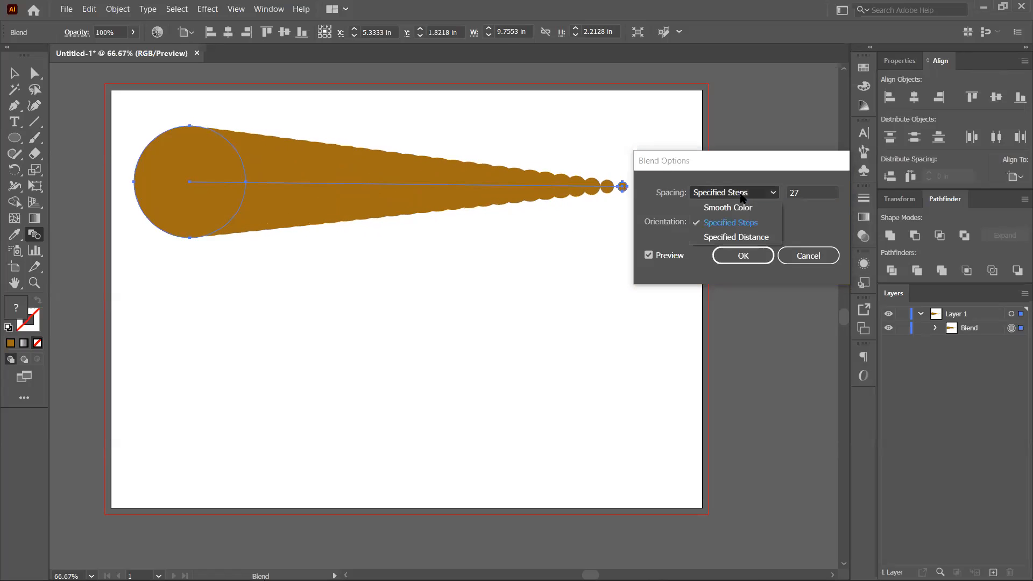
{"action": "left_click", "coordinate": [726, 237]}
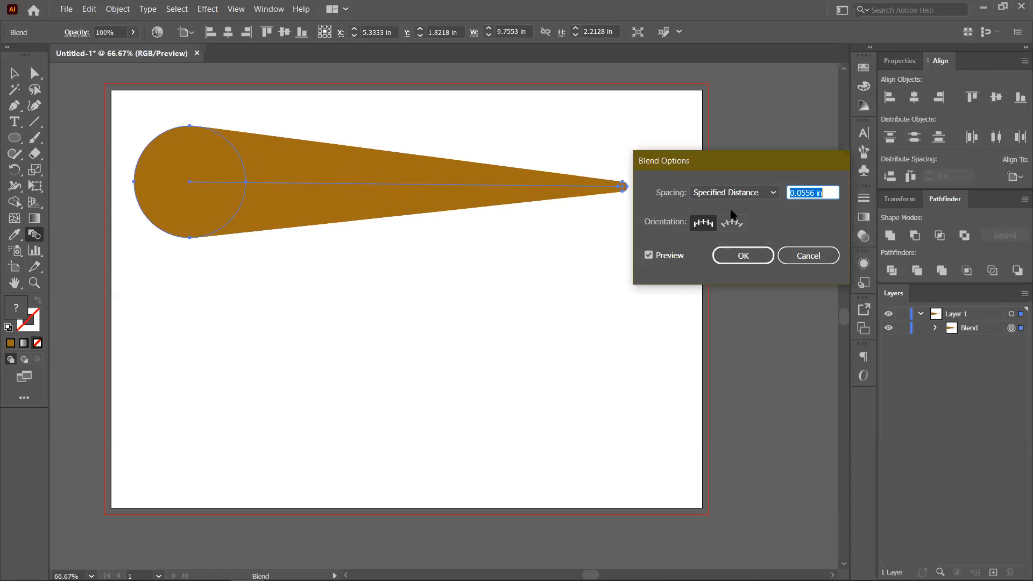
{"action": "key", "text": "Down"}
{"action": "type", "text": "1.625"}
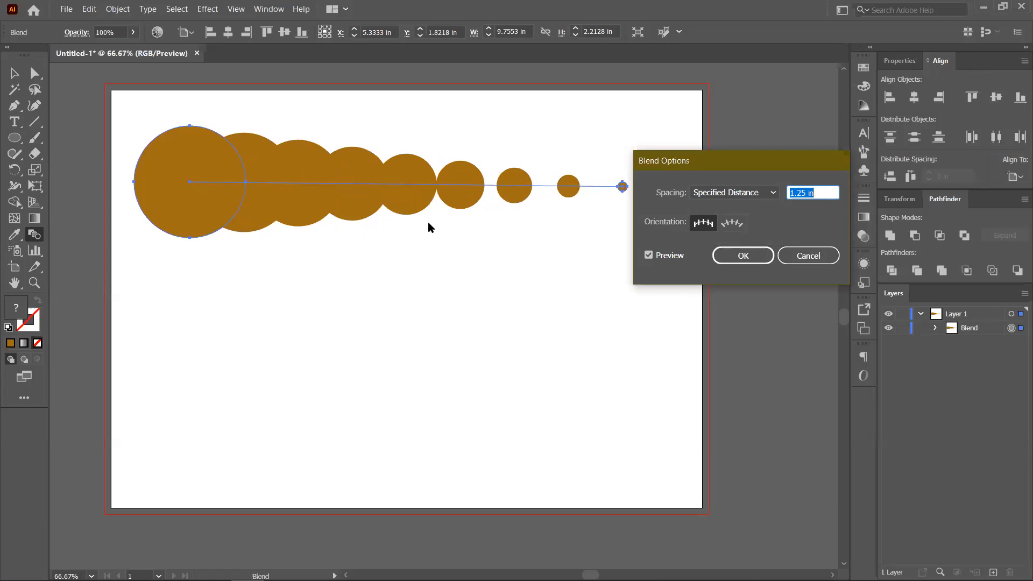
{"action": "type", "text": "2"}
{"action": "key", "text": "Tab"}
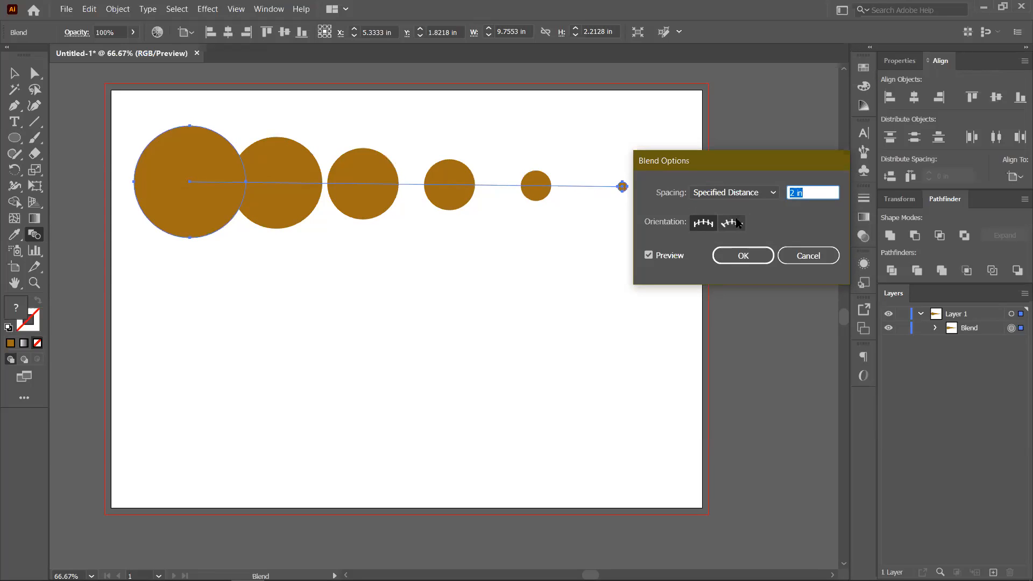
- Return to Specified Steps, preview both blend orientations, and set the spacing to Smooth Color
{"action": "left_click", "coordinate": [737, 202]}
{"action": "left_click", "coordinate": [723, 221]}
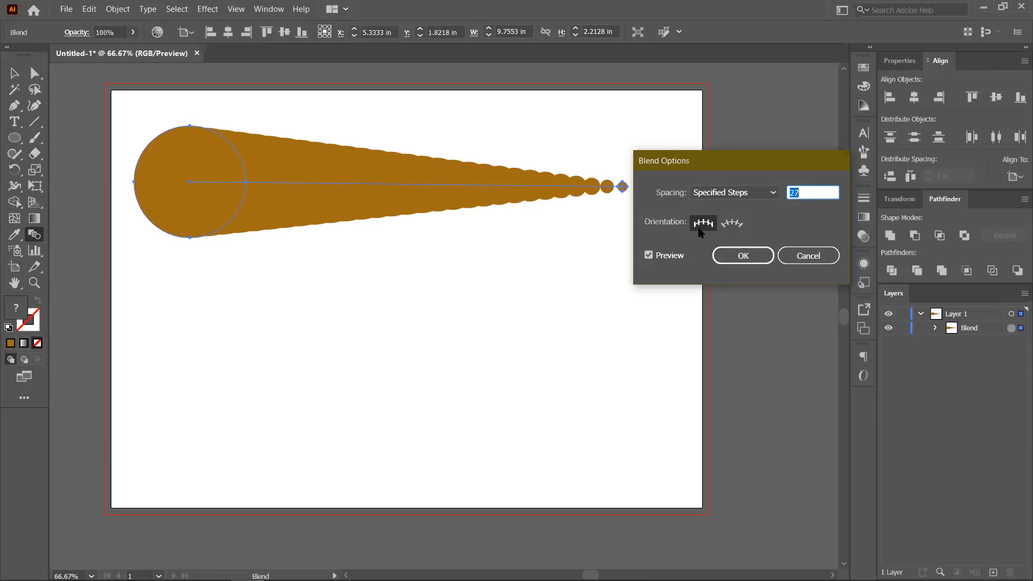
{"action": "left_click", "coordinate": [732, 225]}
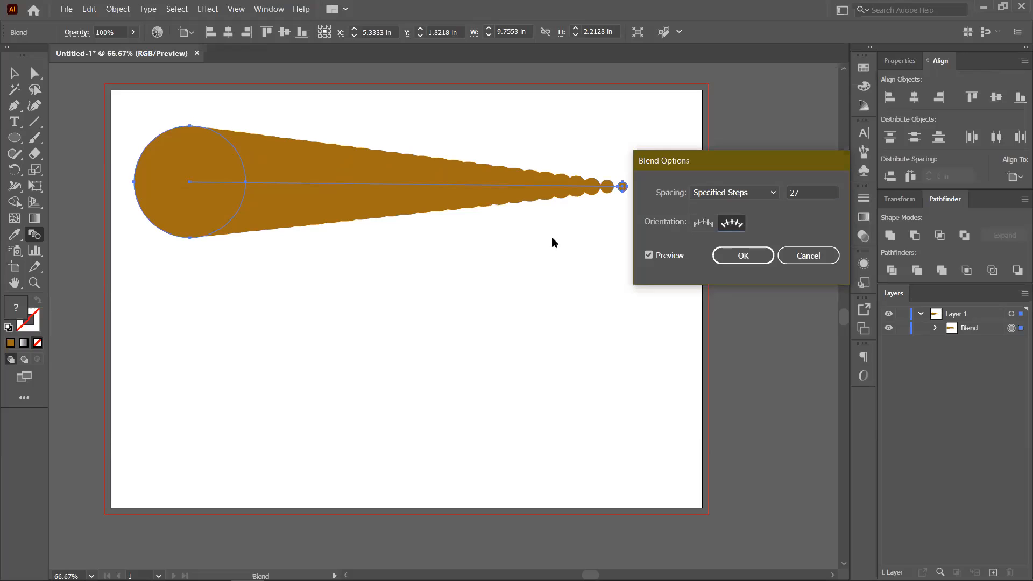
{"action": "left_click", "coordinate": [702, 223]}
{"action": "left_click", "coordinate": [756, 193]}
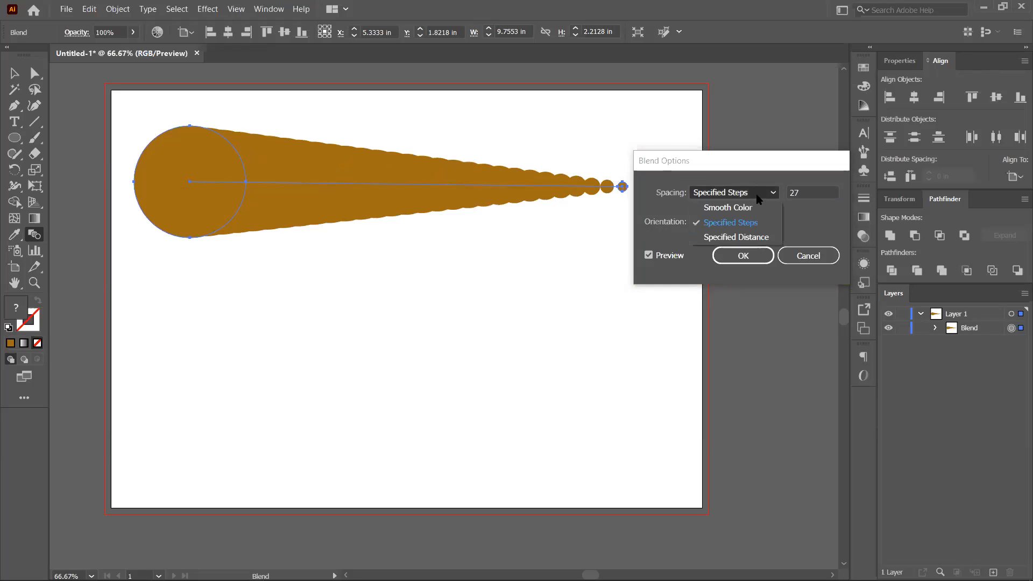
{"action": "left_click", "coordinate": [726, 208]}
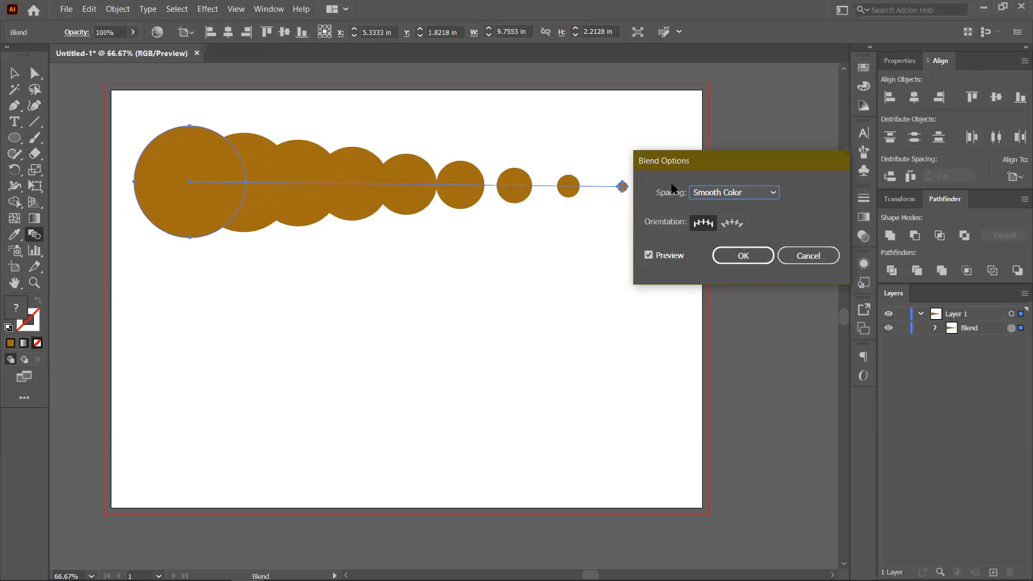
- Preview Specified Steps spacing raised to 63 steps, then cancel the blend option changes and deselect the blend
{"action": "left_click", "coordinate": [748, 193]}
{"action": "left_click", "coordinate": [732, 222]}
{"action": "key", "text": "Up"}
{"action": "key", "text": "Up"}
{"action": "key", "text": "Up"}
{"action": "key", "text": "Up"}
{"action": "key", "text": "Up"}
{"action": "key", "text": "Up"}
{"action": "key", "text": "Up"}
{"action": "key", "text": "Up"}
{"action": "key", "text": "Up"}
{"action": "key", "text": "Up"}
{"action": "key", "text": "Up"}
{"action": "key", "text": "Up"}
{"action": "key", "text": "Up"}
{"action": "key", "text": "Up"}
{"action": "key", "text": "Up"}
{"action": "key", "text": "Up"}
{"action": "key", "text": "Up"}
{"action": "key", "text": "Up"}
{"action": "key", "text": "Up"}
{"action": "key", "text": "Up"}
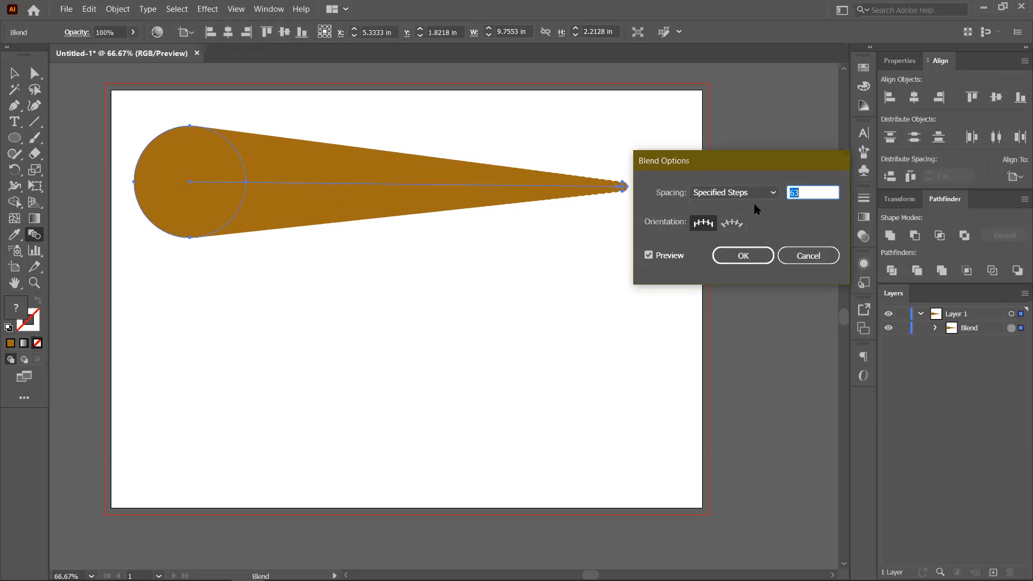
{"action": "left_click", "coordinate": [817, 256]}
{"action": "key", "text": "v"}
{"action": "left_click", "coordinate": [264, 249]}
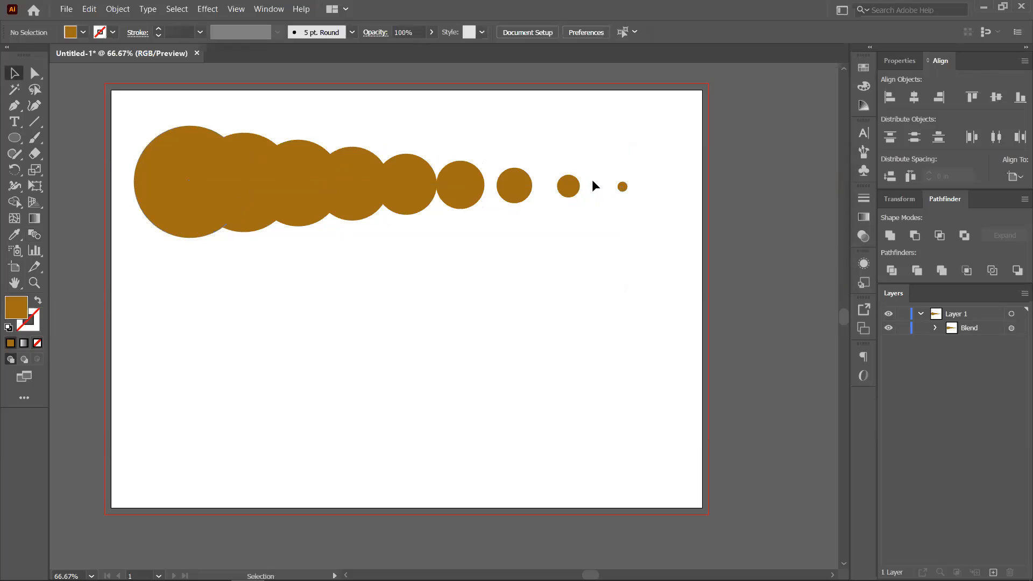
- Undo the blend and the shrinking of the copied circle, and delete that copy
{"action": "left_click", "coordinate": [592, 182]}
{"action": "key", "text": "ctrl+alt+shift+b"}
{"action": "left_click", "coordinate": [595, 185]}
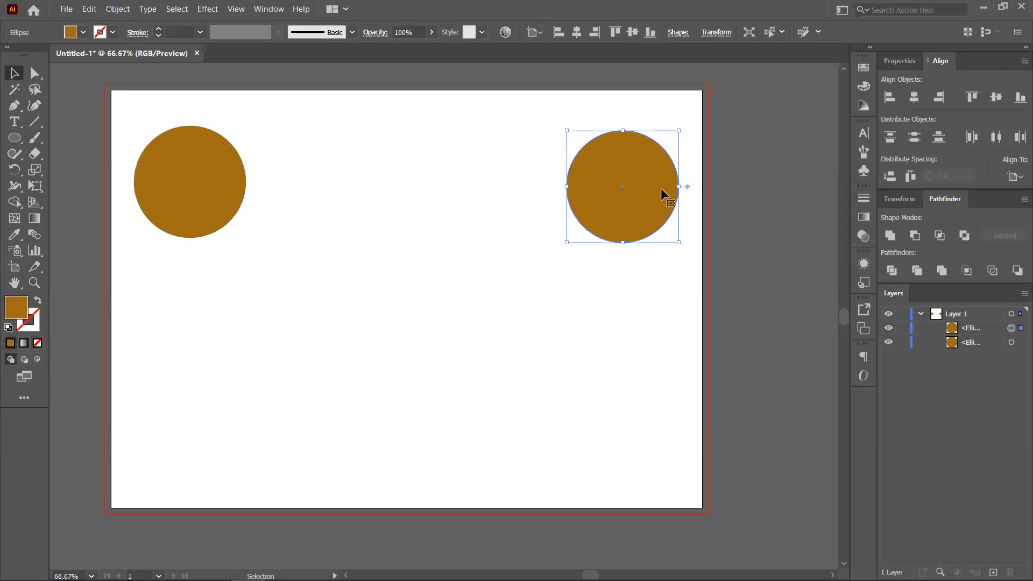
{"action": "key", "text": "Delete"}
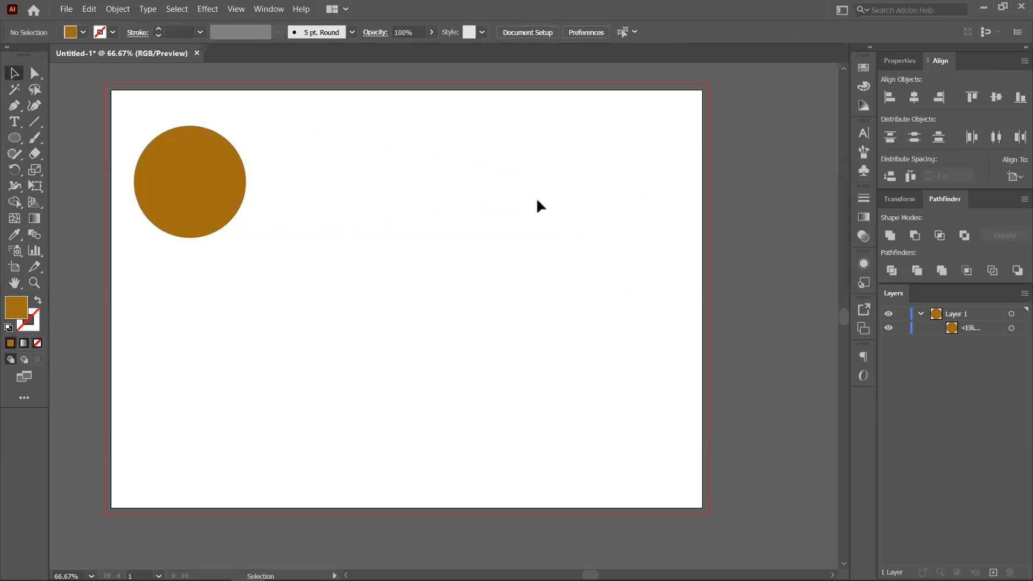
- Draw a five-pointed star to the right of the circle
{"action": "left_click", "coordinate": [15, 138]}
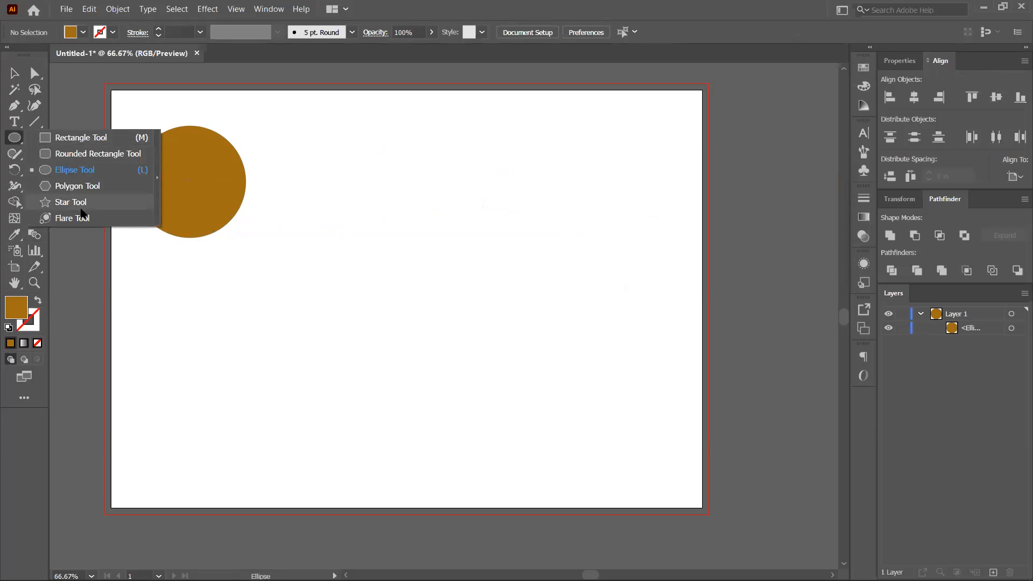
{"action": "left_click", "coordinate": [80, 209]}
{"action": "left_click_drag", "start_coordinate": [483, 171], "coordinate": [539, 221]}
{"action": "left_click", "coordinate": [14, 72]}
{"action": "scroll", "coordinate": [165, 133], "scroll_direction": "down", "scroll_amount": 1}
{"action": "left_click_drag", "start_coordinate": [186, 153], "coordinate": [176, 140]}
{"action": "left_click", "coordinate": [415, 159]}
- Scale down the circle and the star together until the star is about 0.65 in high
{"action": "left_click", "coordinate": [197, 150], "text": "shift"}
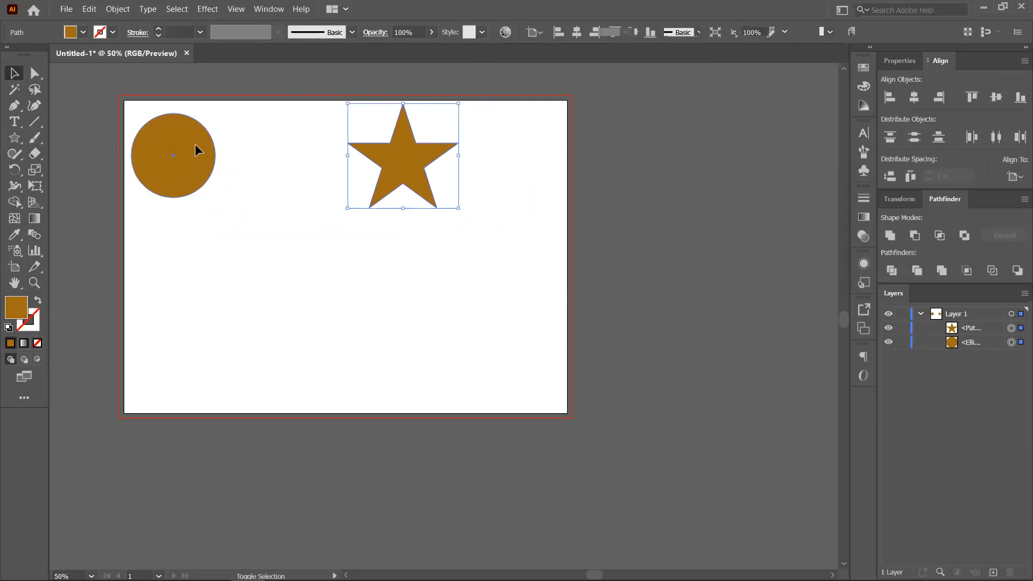
{"action": "left_click", "coordinate": [197, 150], "text": "shift"}
{"action": "left_click_drag", "start_coordinate": [458, 104], "coordinate": [426, 145]}
{"action": "scroll", "coordinate": [338, 192], "scroll_direction": "up", "scroll_amount": 1}
{"action": "left_click_drag", "start_coordinate": [304, 207], "coordinate": [394, 273]}
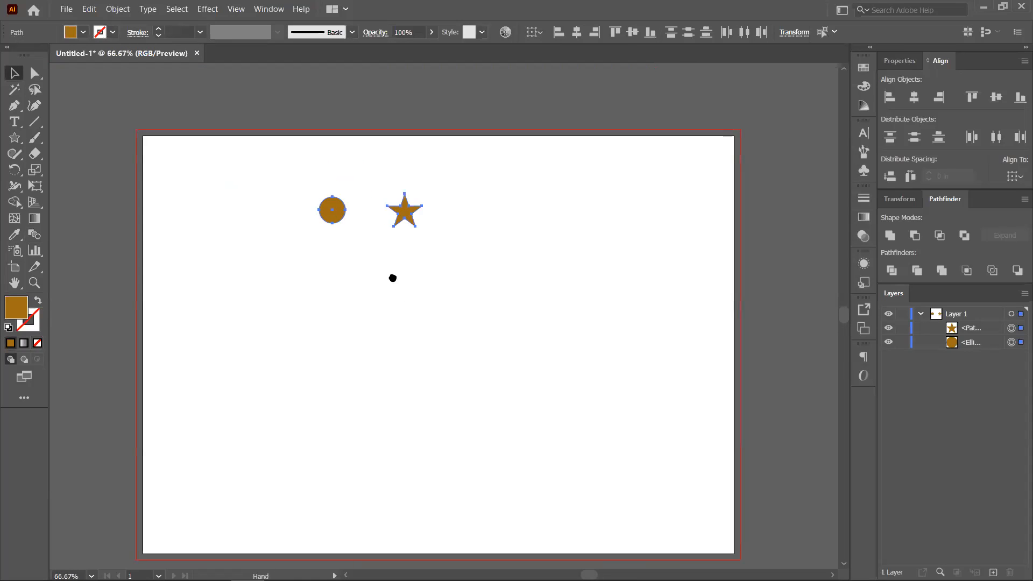
- Move the circle to the artboard's left edge and the star to its right edge
{"action": "left_click", "coordinate": [385, 269]}
{"action": "left_click_drag", "start_coordinate": [329, 211], "coordinate": [163, 209]}
{"action": "left_click_drag", "start_coordinate": [407, 218], "coordinate": [710, 218]}
- Blend the circle into the star with the Blend tool
{"action": "left_click_drag", "start_coordinate": [165, 182], "coordinate": [605, 243]}
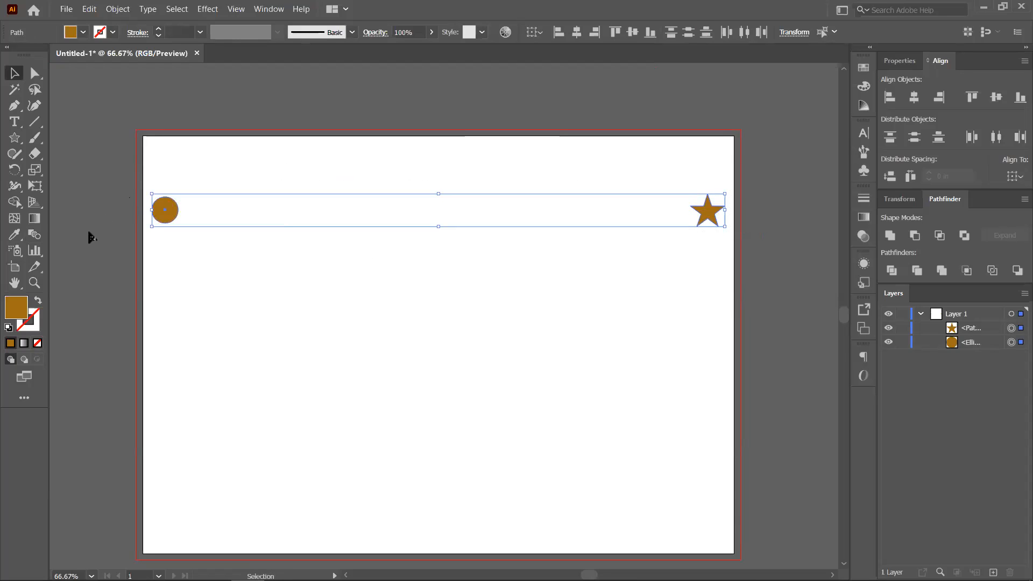
{"action": "left_click", "coordinate": [34, 234]}
{"action": "left_click", "coordinate": [164, 210]}
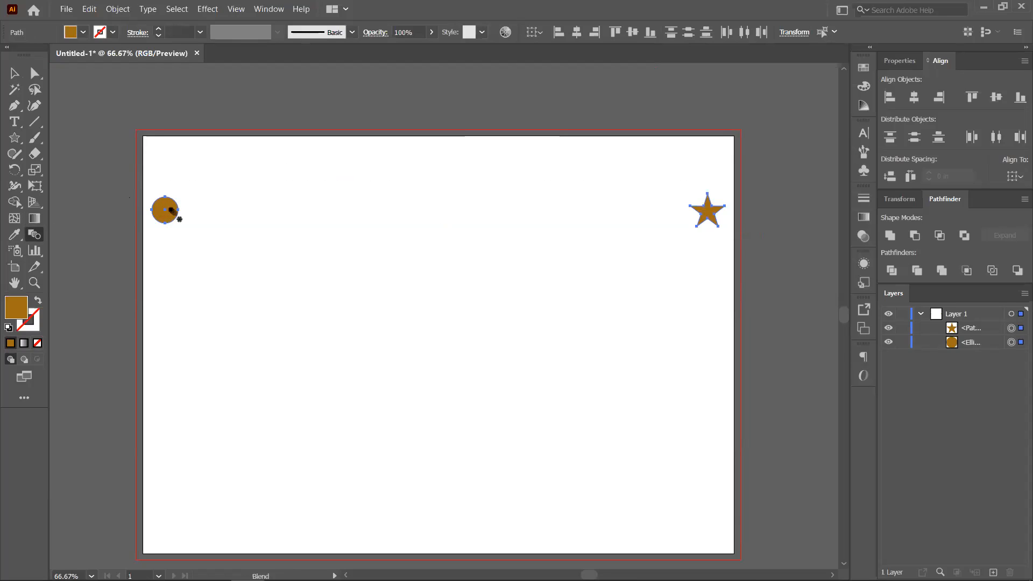
{"action": "left_click", "coordinate": [709, 214]}
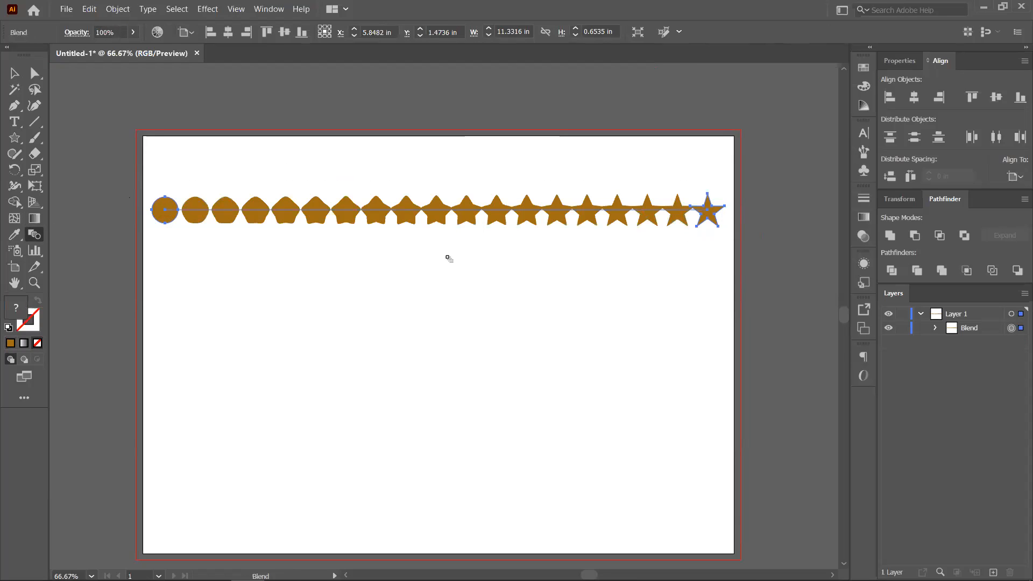
- Inspect the intermediate shapes between the circle and the star, and undo their blend
{"action": "left_click", "coordinate": [15, 73]}
{"action": "scroll", "coordinate": [403, 247], "scroll_direction": "up", "scroll_amount": 2}
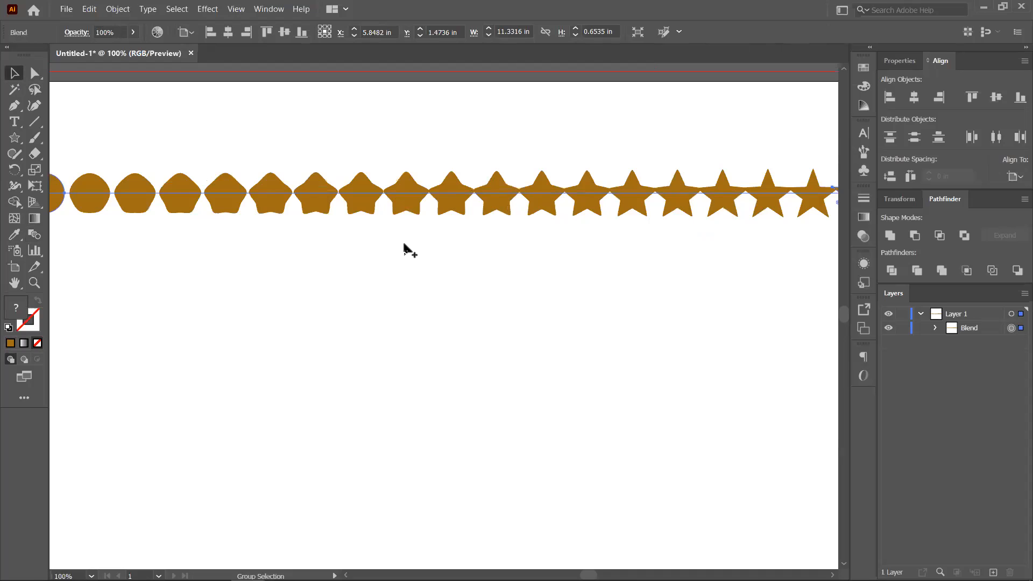
{"action": "scroll", "coordinate": [403, 247], "scroll_direction": "down", "scroll_amount": 1}
{"action": "scroll", "coordinate": [583, 244], "scroll_direction": "down", "scroll_amount": 1}
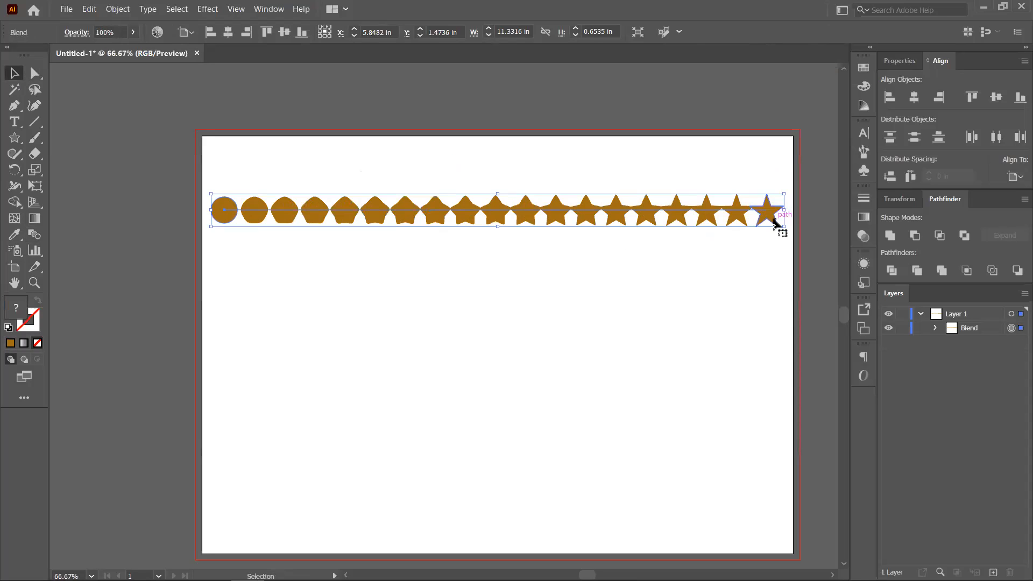
{"action": "key", "text": "ctrl+z"}
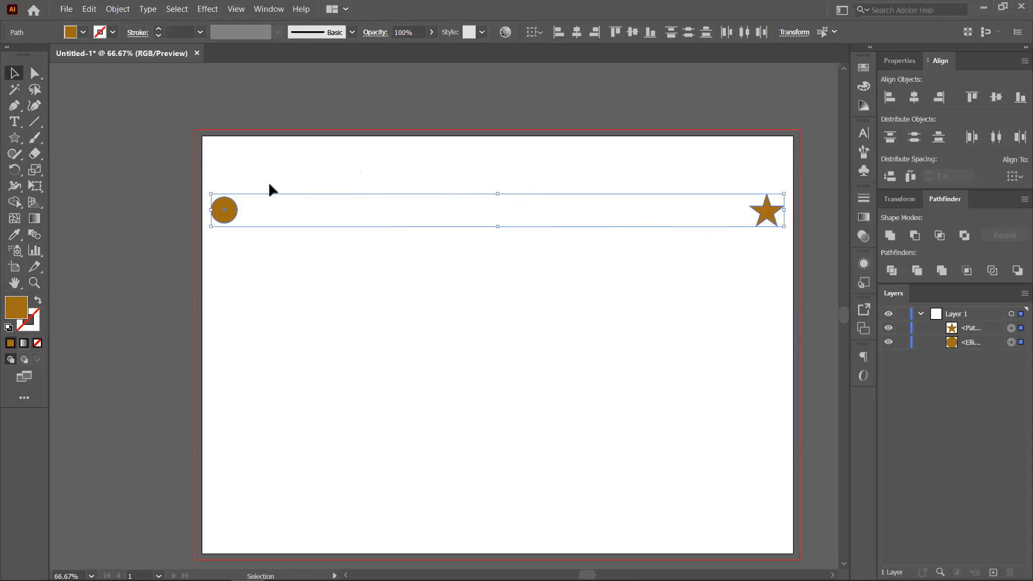
- Draw a small rectangle midway between the circle and the star, and align the vertical centres of all three shapes
{"action": "left_click", "coordinate": [458, 306]}
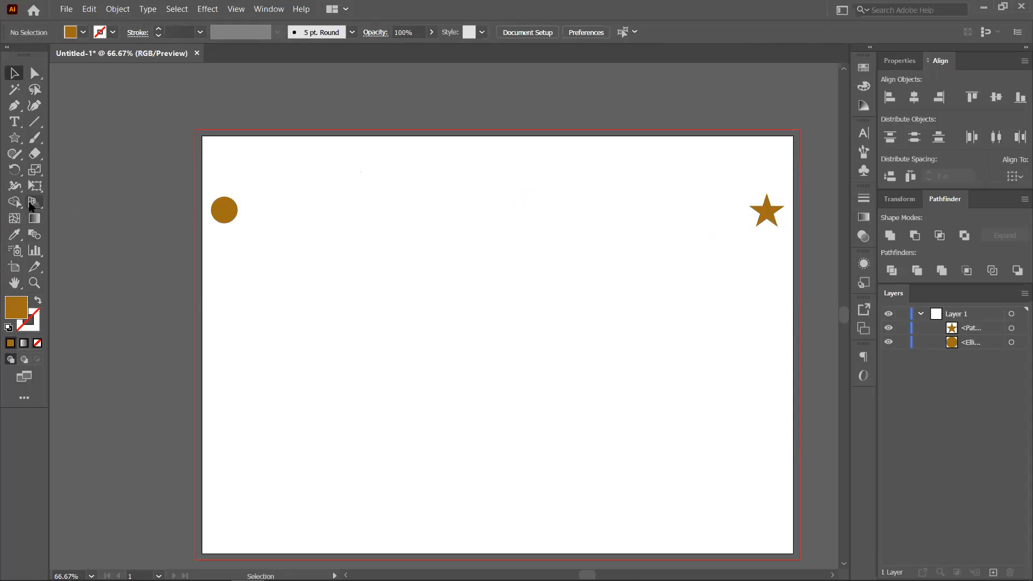
{"action": "left_click", "coordinate": [15, 138]}
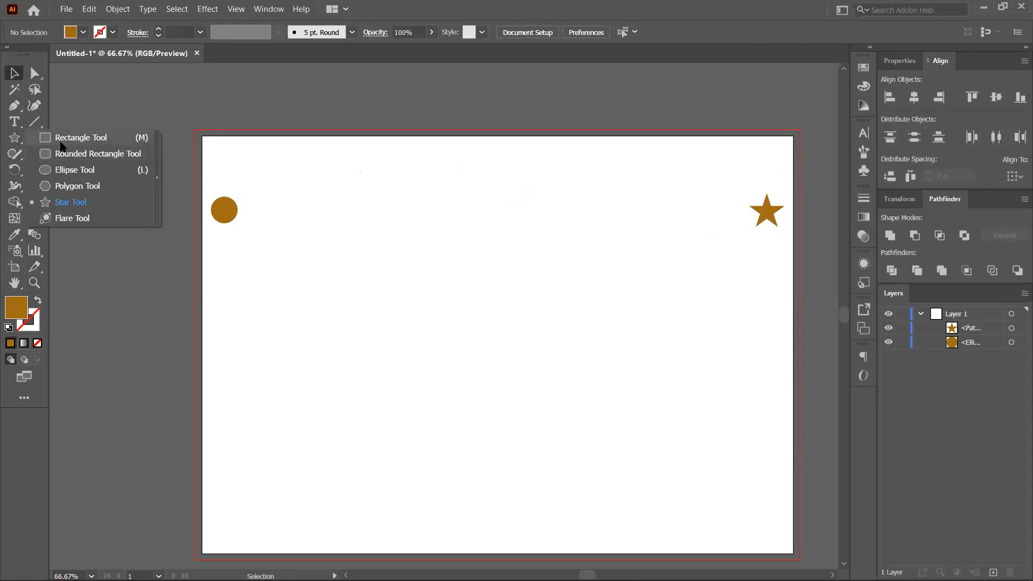
{"action": "left_click", "coordinate": [64, 141]}
{"action": "left_click_drag", "start_coordinate": [468, 202], "coordinate": [509, 228]}
{"action": "left_click", "coordinate": [15, 73]}
{"action": "left_click_drag", "start_coordinate": [208, 178], "coordinate": [788, 242]}
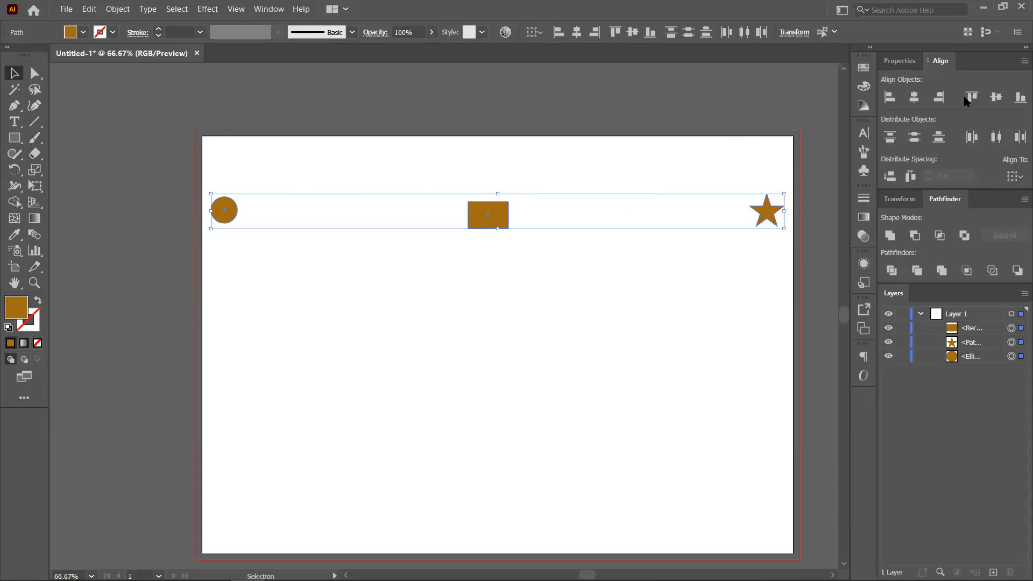
{"action": "left_click", "coordinate": [996, 98]}
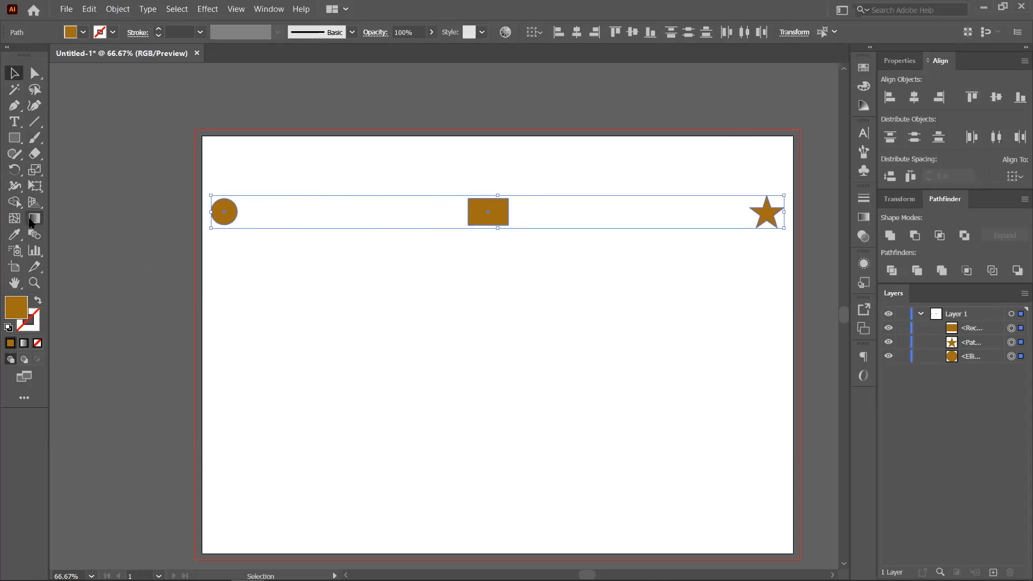
- Blend the circle into the rectangle and the rectangle into the star with the Blend tool
{"action": "left_click", "coordinate": [32, 237]}
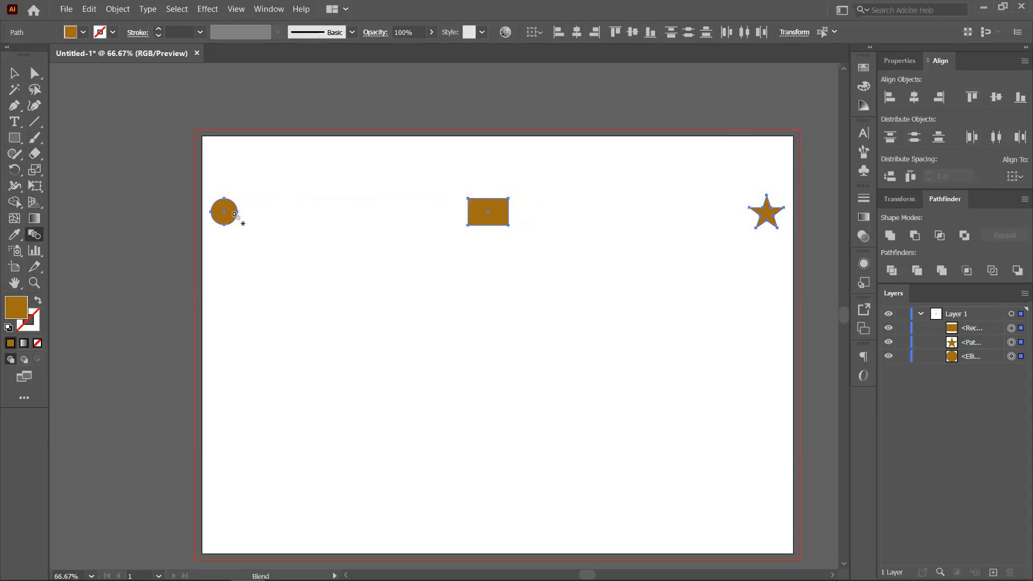
{"action": "left_click", "coordinate": [483, 216]}
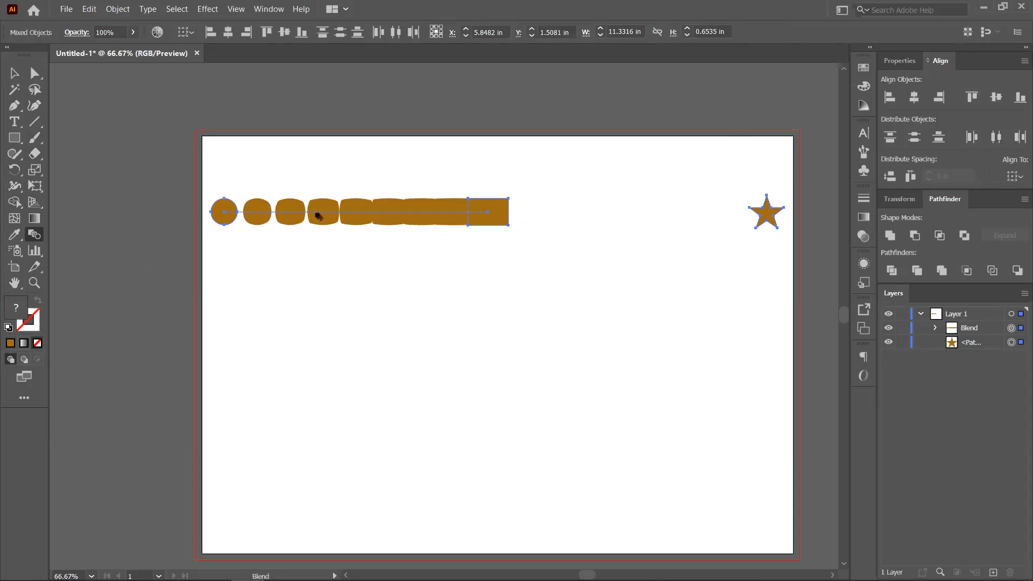
{"action": "left_click", "coordinate": [766, 214]}
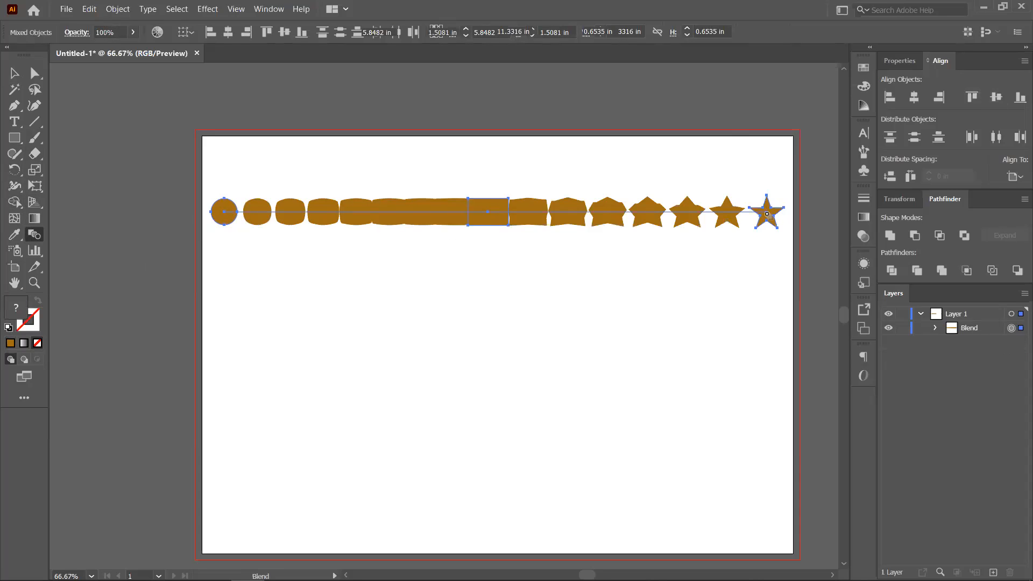
{"action": "left_click", "coordinate": [14, 73]}
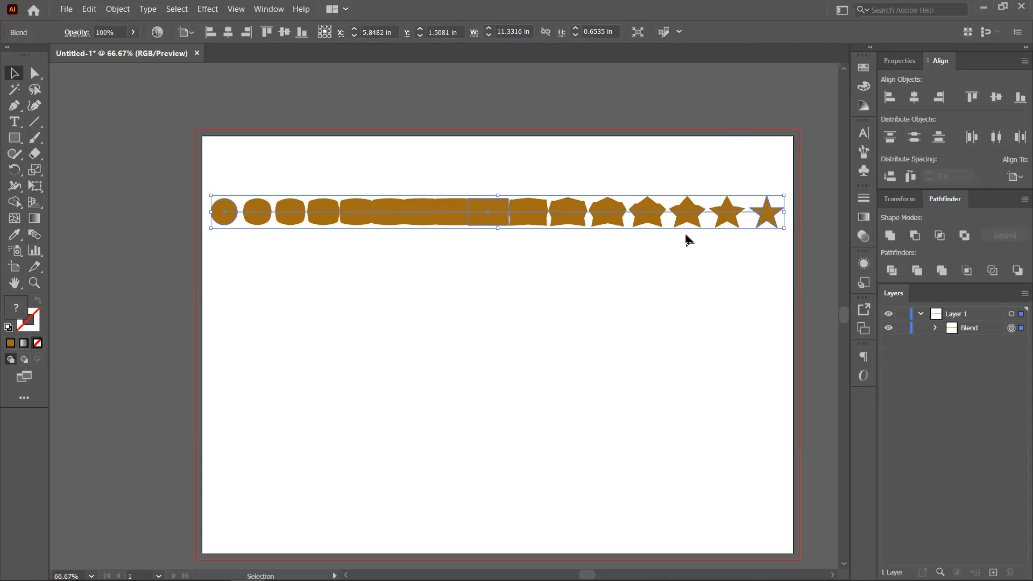
- Delete the three-shape blend and draw a horizontal line with a brown stroke across the upper part of the artboard
{"action": "key", "text": "Delete"}
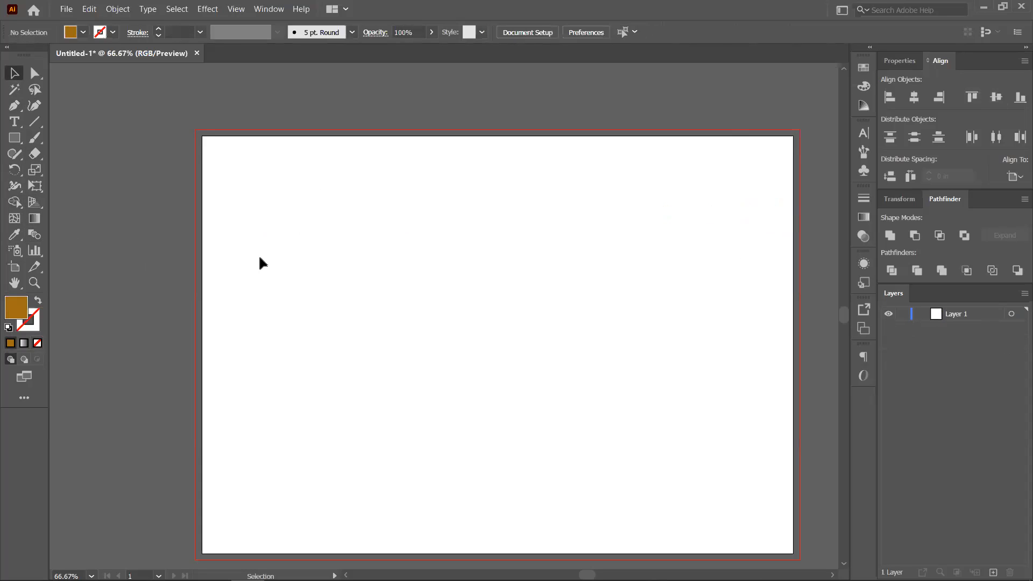
{"action": "left_click", "coordinate": [14, 138]}
{"action": "left_click", "coordinate": [31, 122]}
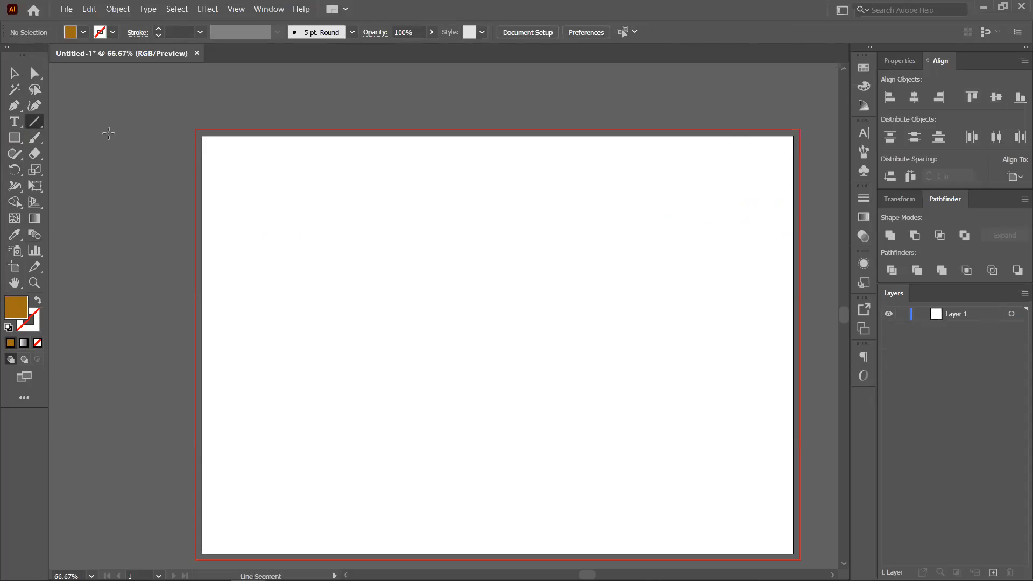
{"action": "left_click_drag", "start_coordinate": [300, 194], "coordinate": [689, 194]}
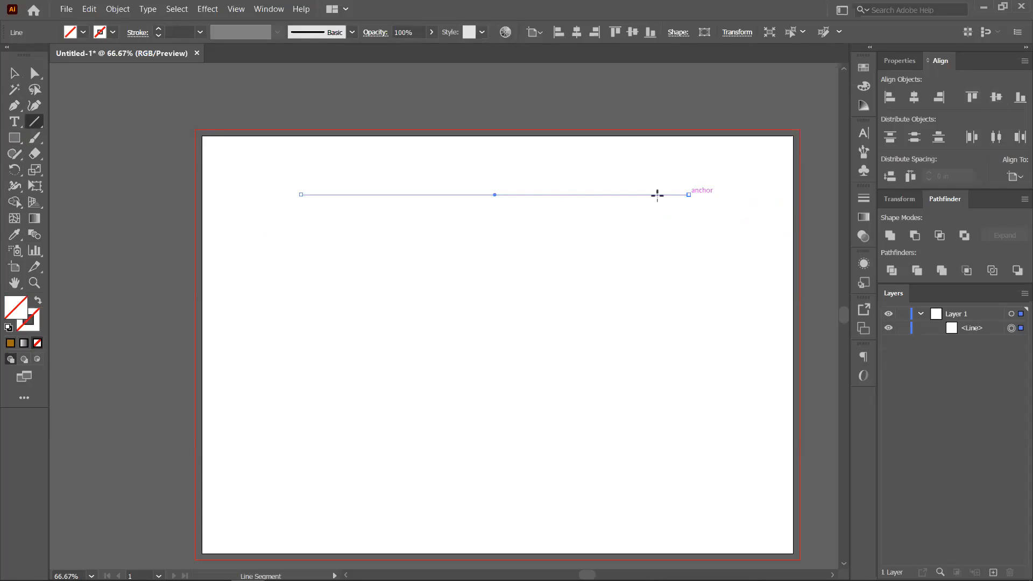
{"action": "left_click", "coordinate": [14, 74]}
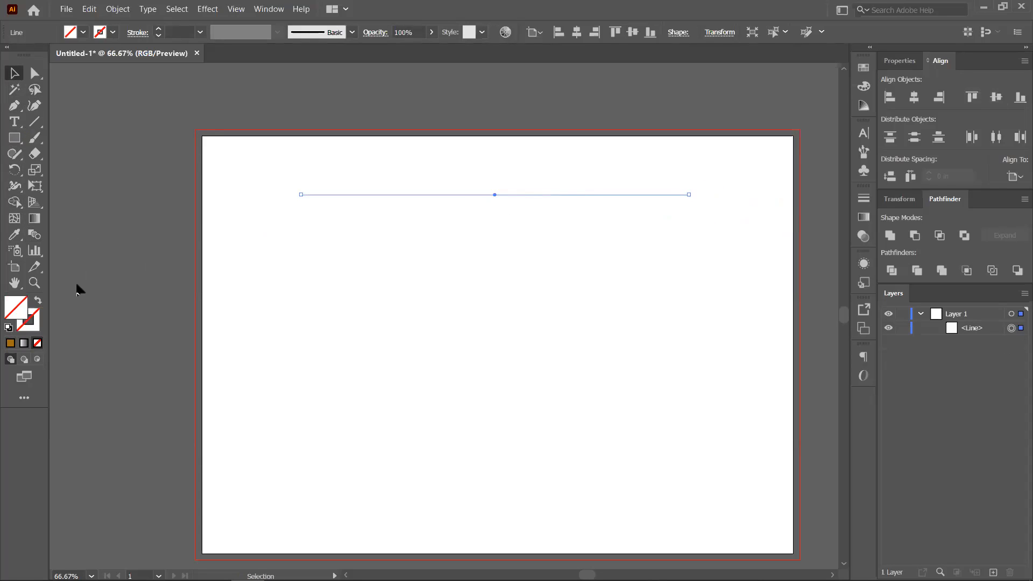
{"action": "left_click", "coordinate": [11, 343]}
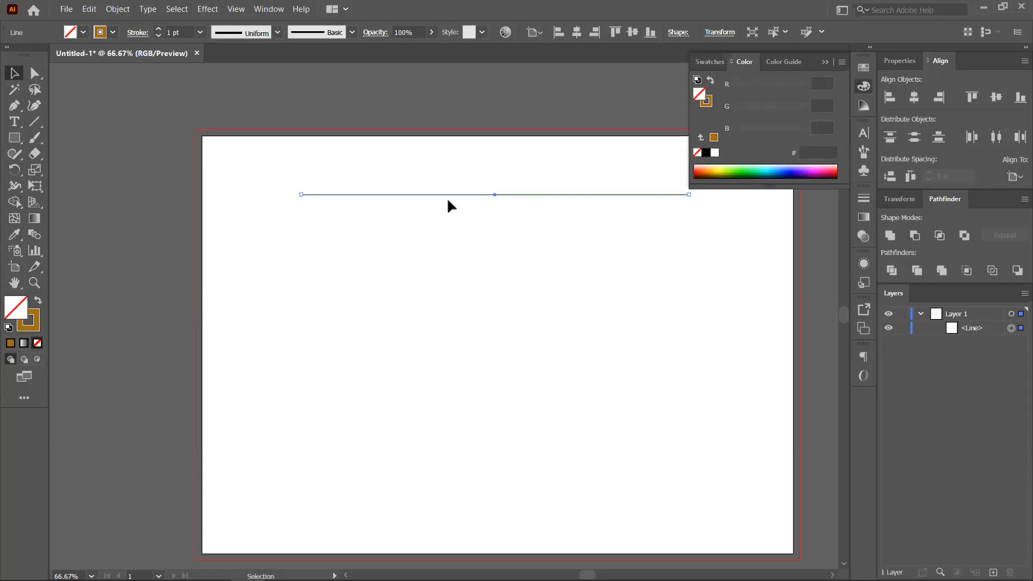
- Duplicate the line straight down to the lower part of the artboard and set the copy's stroke to 17 pt
{"action": "left_click_drag", "start_coordinate": [508, 196], "coordinate": [509, 450]}
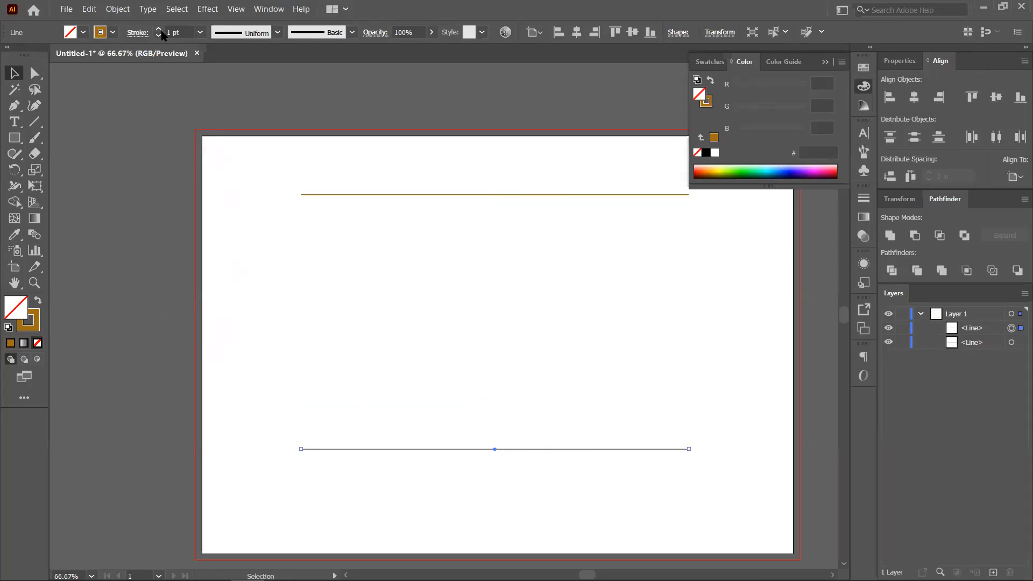
{"action": "left_click", "coordinate": [160, 31]}
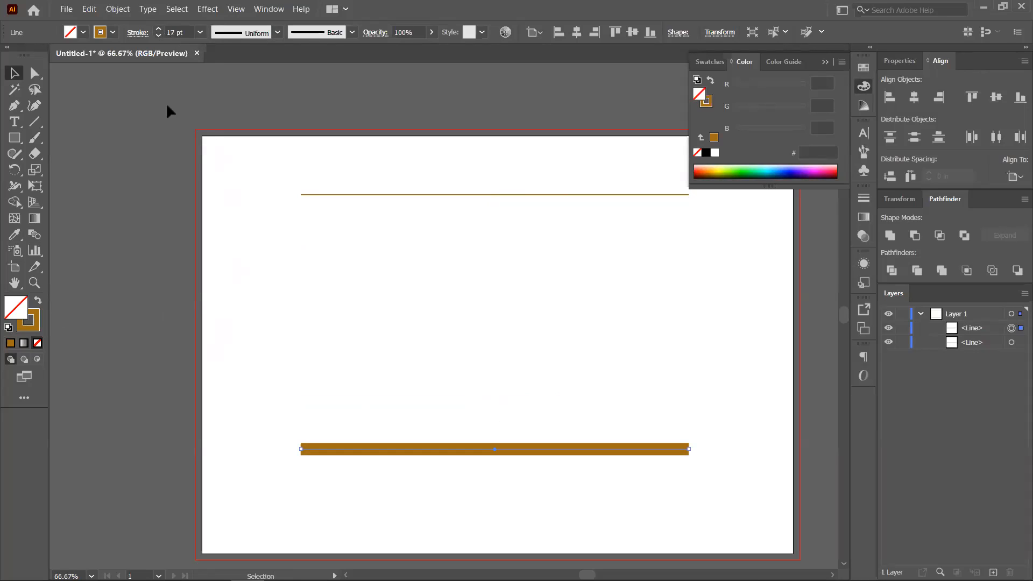
{"action": "left_click", "coordinate": [272, 185]}
- Blend the thin line and the thick line from opposite endpoints with the Blend tool, and undo the blend
{"action": "left_click_drag", "start_coordinate": [278, 163], "coordinate": [487, 559]}
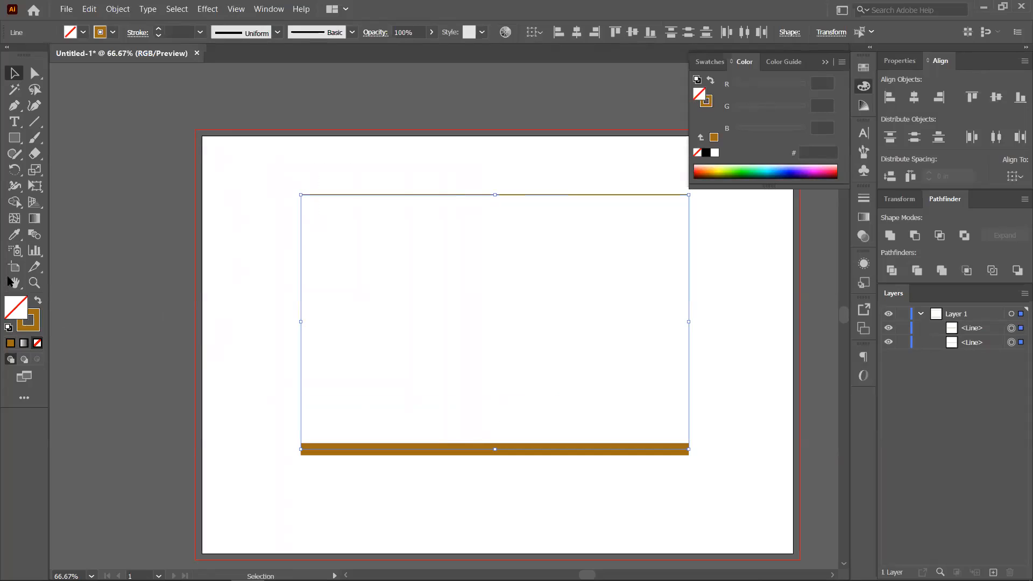
{"action": "left_click", "coordinate": [32, 236]}
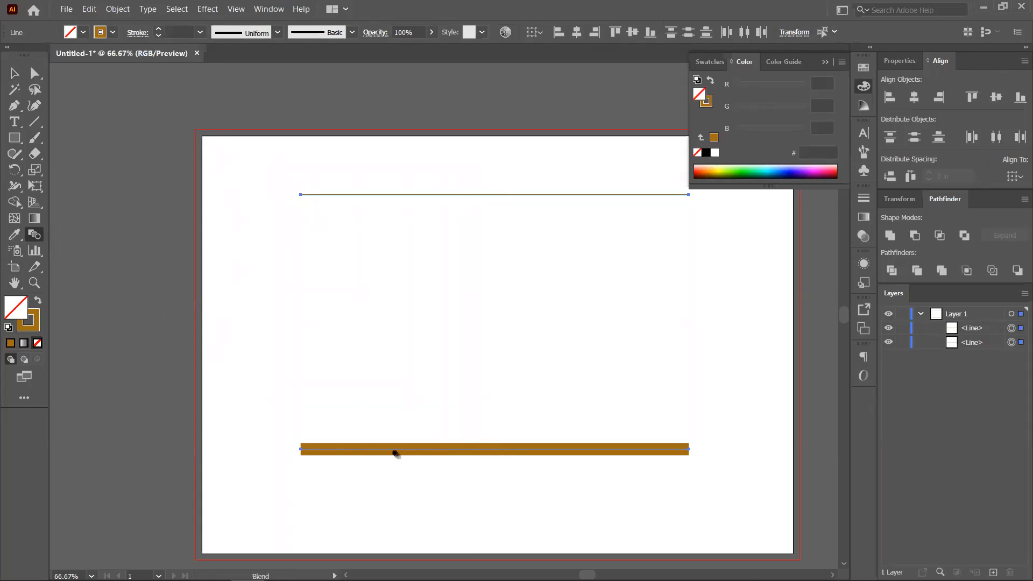
{"action": "left_click", "coordinate": [302, 449]}
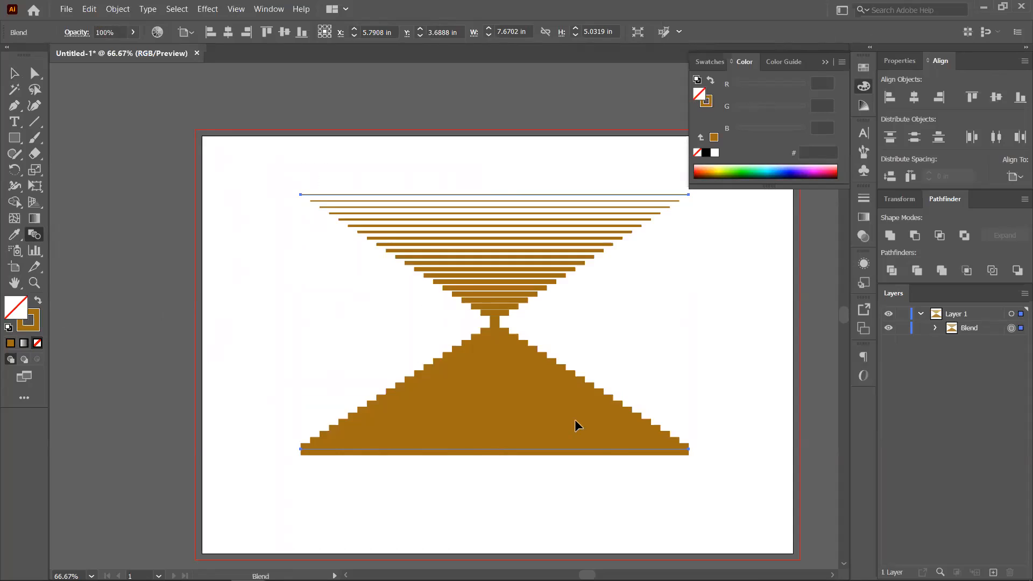
{"action": "key", "text": "ctrl+z"}
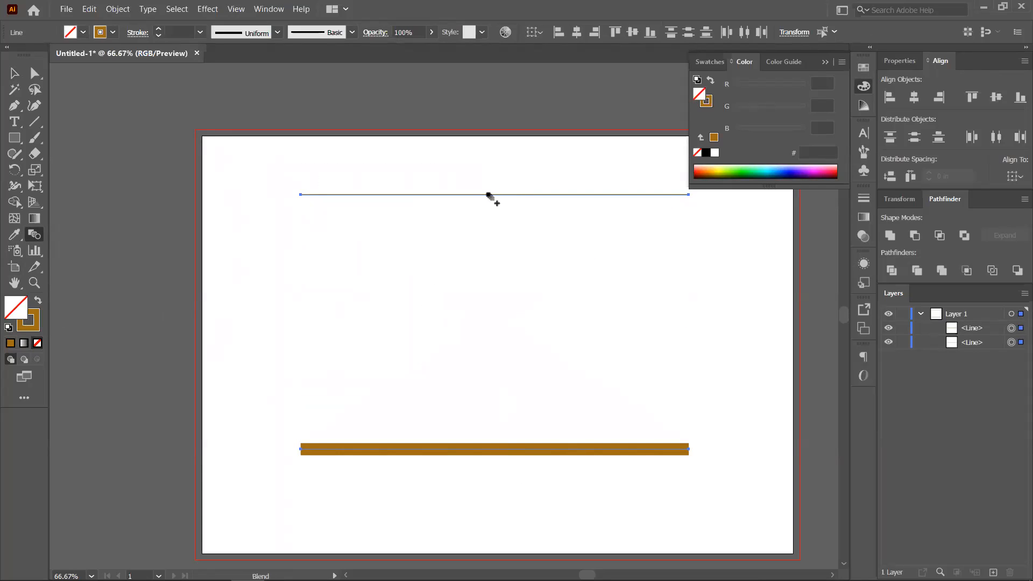
- Blend the thin line straight down into the thick line without crossing them, and undo the blend
{"action": "left_click", "coordinate": [488, 194]}
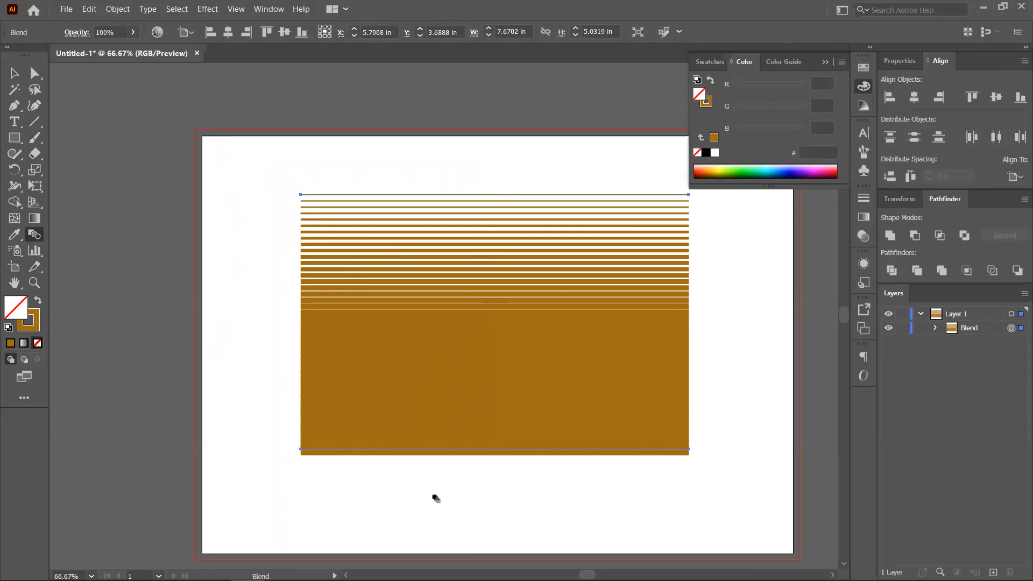
{"action": "key", "text": "ctrl+z"}
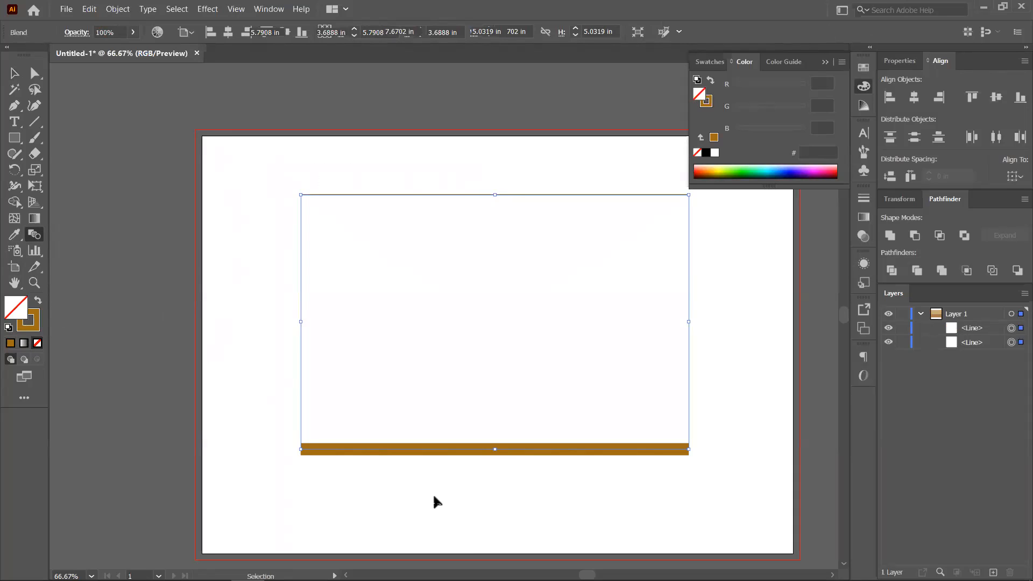
{"action": "left_click", "coordinate": [359, 446]}
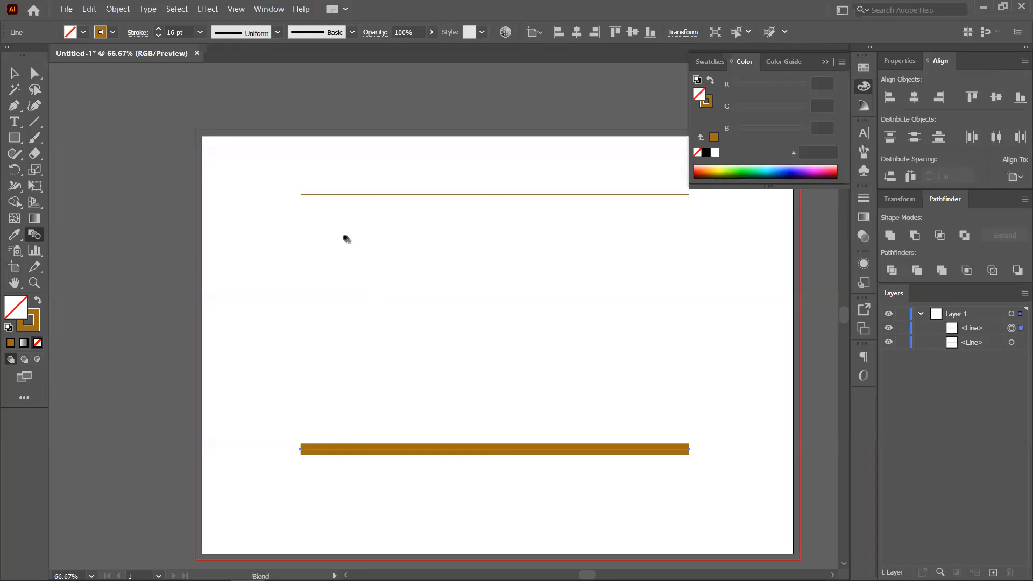
- Blend from the thin line's left endpoint to the thick line's right endpoint, and undo the blend
{"action": "left_click", "coordinate": [19, 74]}
{"action": "left_click_drag", "start_coordinate": [279, 172], "coordinate": [533, 479]}
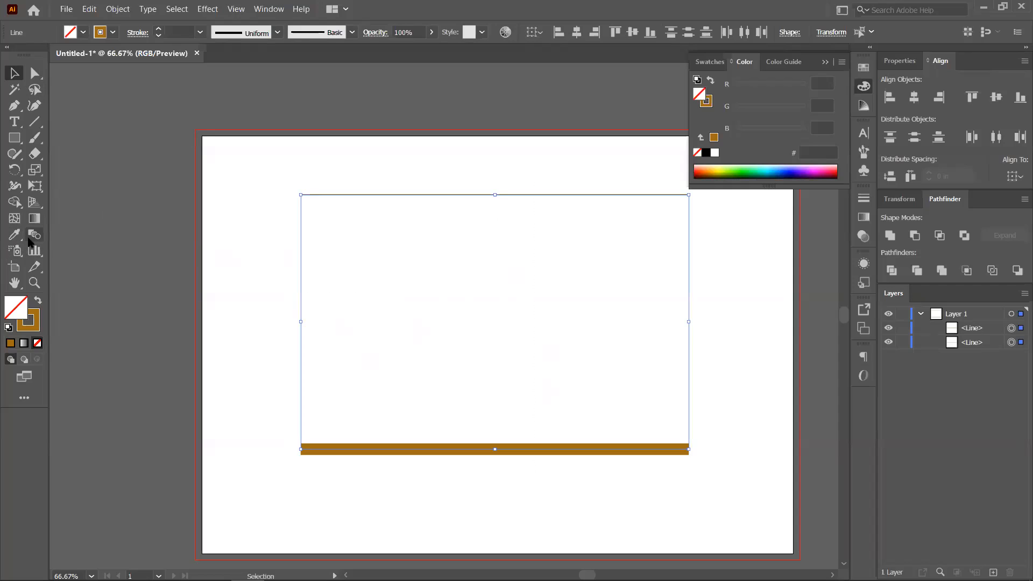
{"action": "left_click", "coordinate": [34, 234]}
{"action": "left_click", "coordinate": [302, 195]}
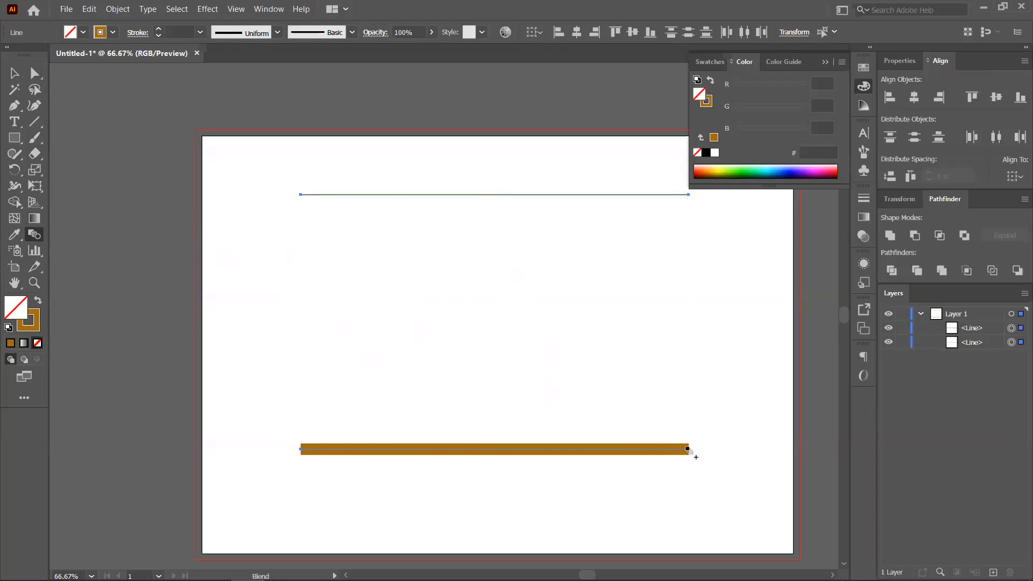
{"action": "left_click", "coordinate": [688, 449]}
{"action": "key", "text": "v"}
{"action": "key", "text": "ctrl+z"}
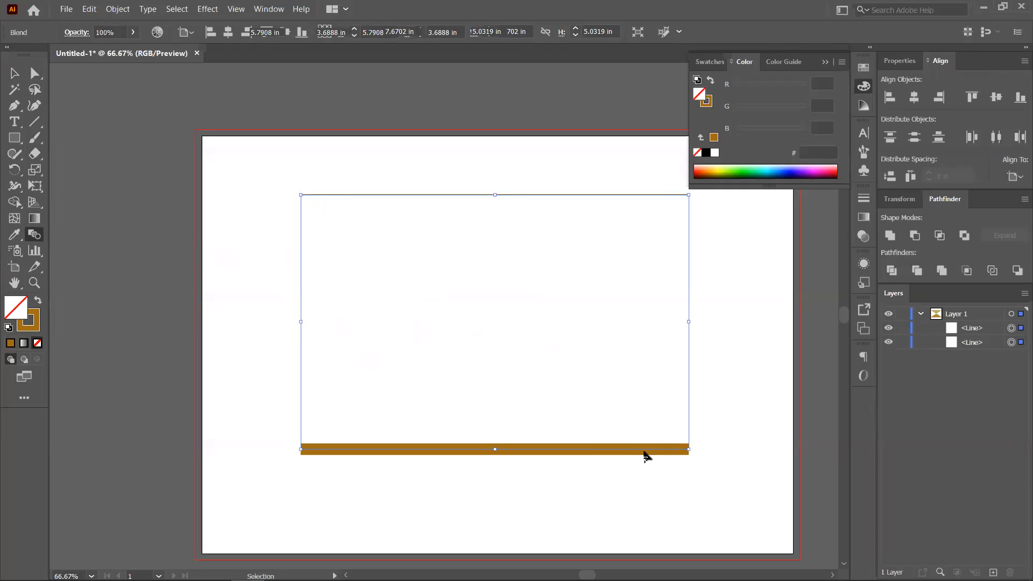
{"action": "key", "text": "ctrl+z"}
- Delete both horizontal lines from the artboard
{"action": "left_click", "coordinate": [14, 74]}
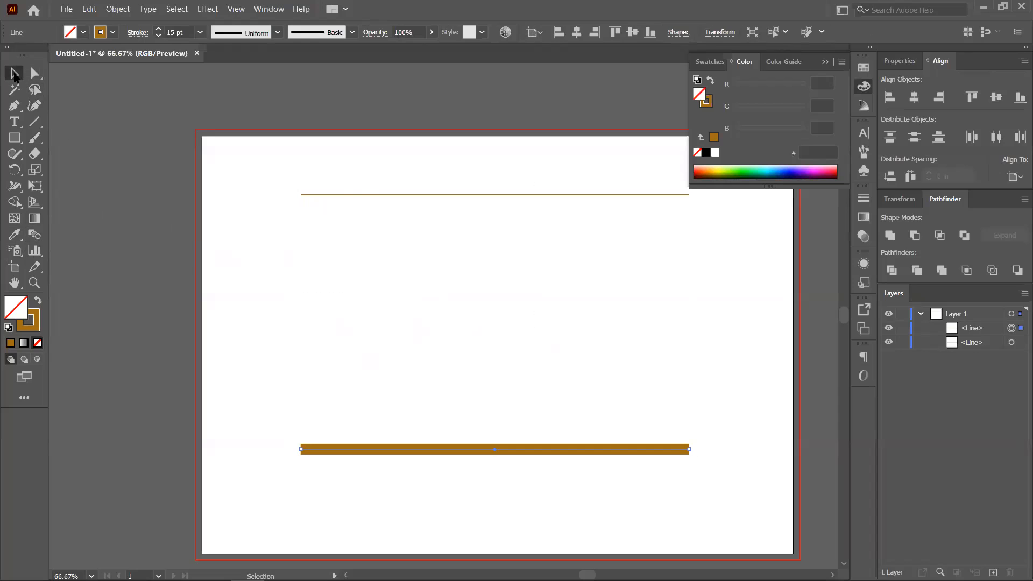
{"action": "left_click_drag", "start_coordinate": [280, 166], "coordinate": [534, 470]}
{"action": "key", "text": "Delete"}
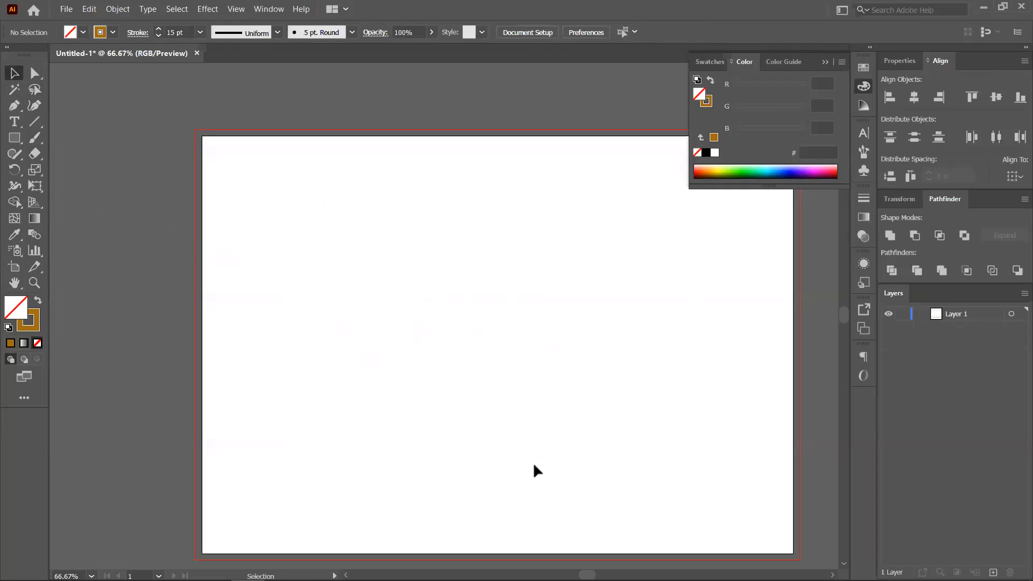
- Draw a tall, narrow unfilled ellipse near the middle of the artboard and set its stroke to 3 pt
{"action": "left_click_drag", "start_coordinate": [15, 138], "coordinate": [72, 144]}
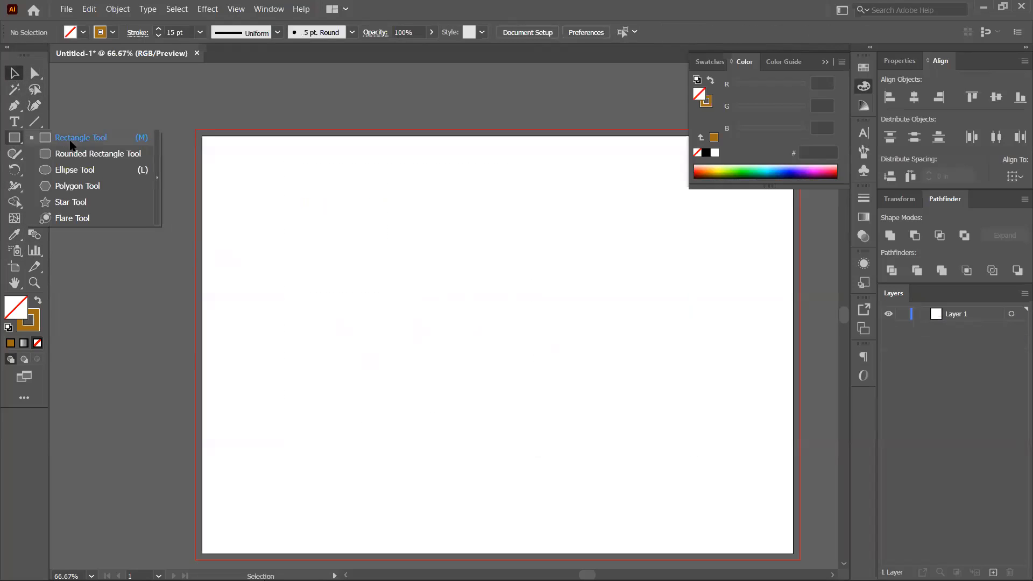
{"action": "left_click", "coordinate": [74, 176]}
{"action": "left_click_drag", "start_coordinate": [452, 233], "coordinate": [484, 334]}
{"action": "key", "text": "ctrl+z"}
{"action": "left_click_drag", "start_coordinate": [434, 206], "coordinate": [502, 425]}
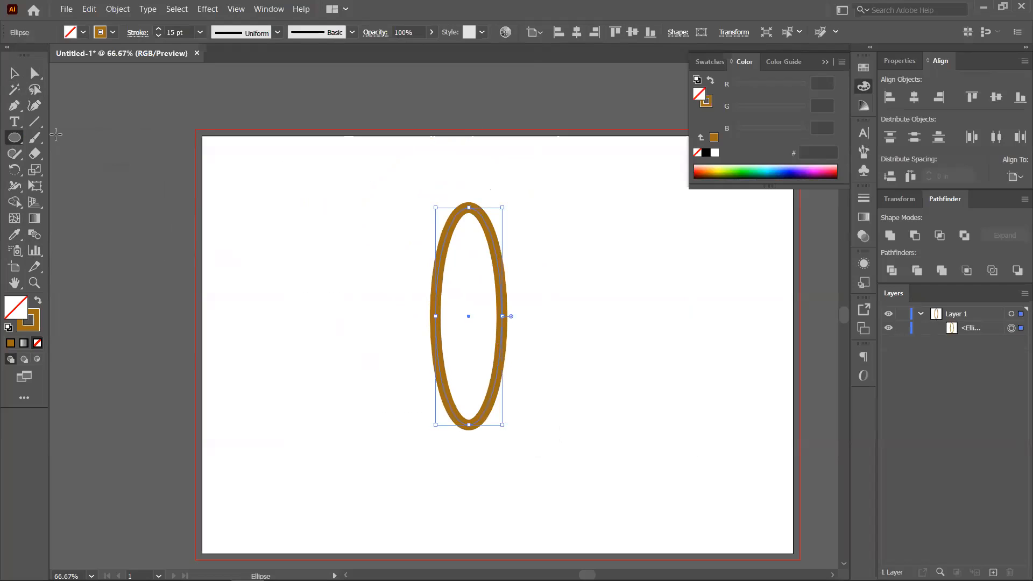
{"action": "left_click", "coordinate": [158, 36]}
{"action": "left_click", "coordinate": [159, 29]}
{"action": "left_click", "coordinate": [12, 76]}
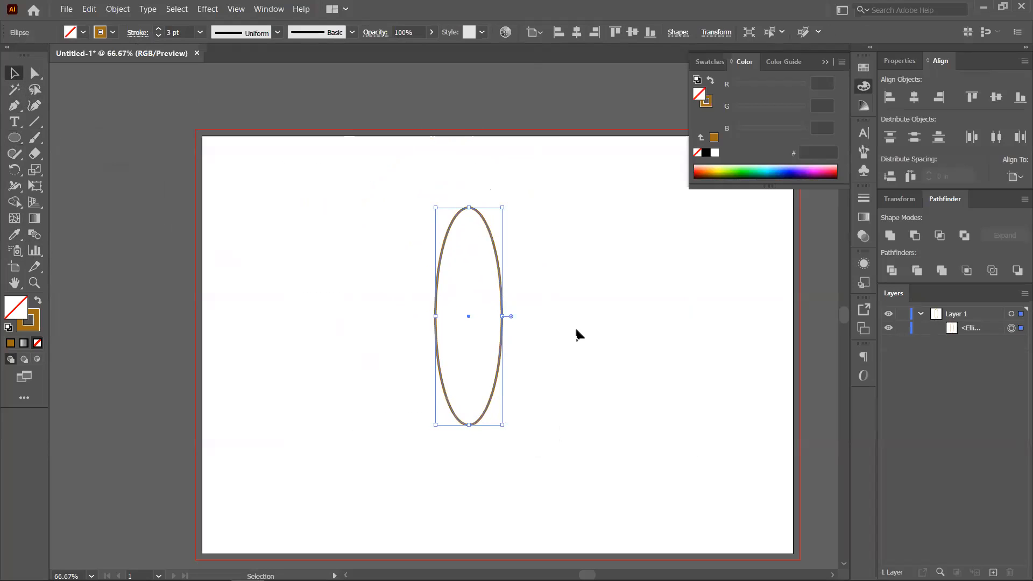
- Shift the ellipse slightly left, then duplicate it to its right and rotate the copy 90° so it lies horizontally
{"action": "left_click", "coordinate": [516, 323]}
{"action": "left_click_drag", "start_coordinate": [500, 303], "coordinate": [466, 303]}
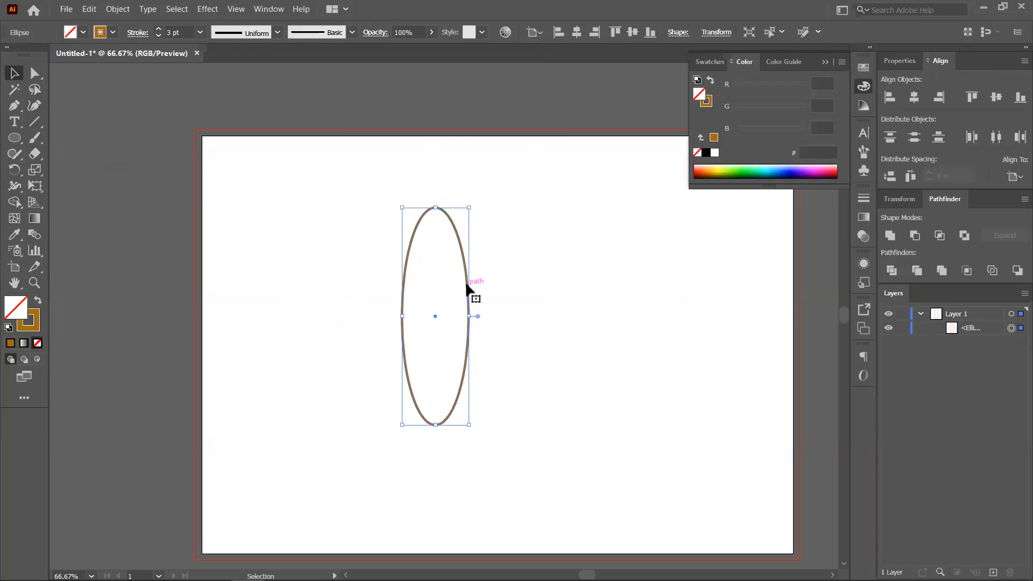
{"action": "left_click_drag", "start_coordinate": [467, 287], "coordinate": [498, 291]}
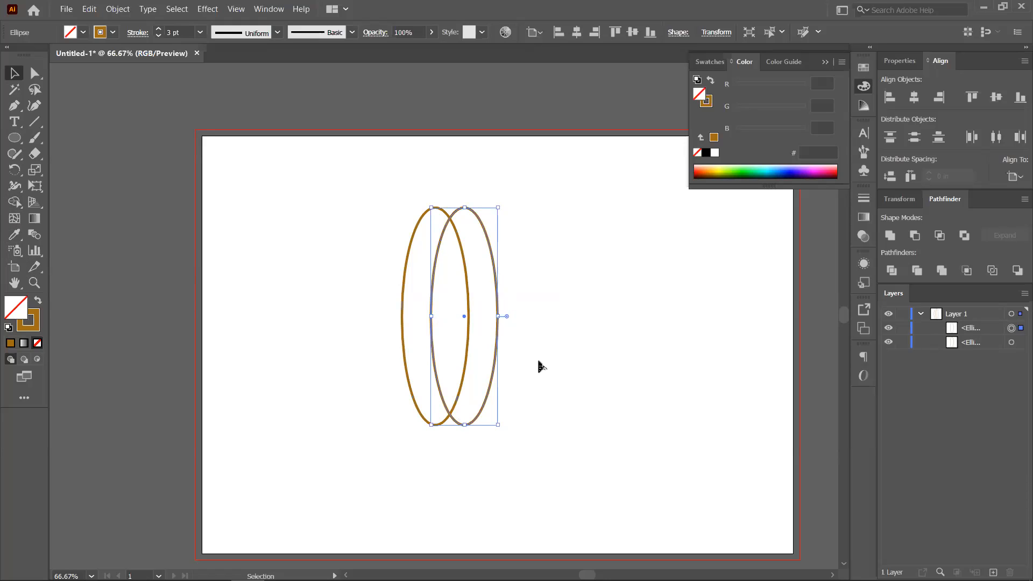
{"action": "left_click_drag", "start_coordinate": [501, 203], "coordinate": [574, 362]}
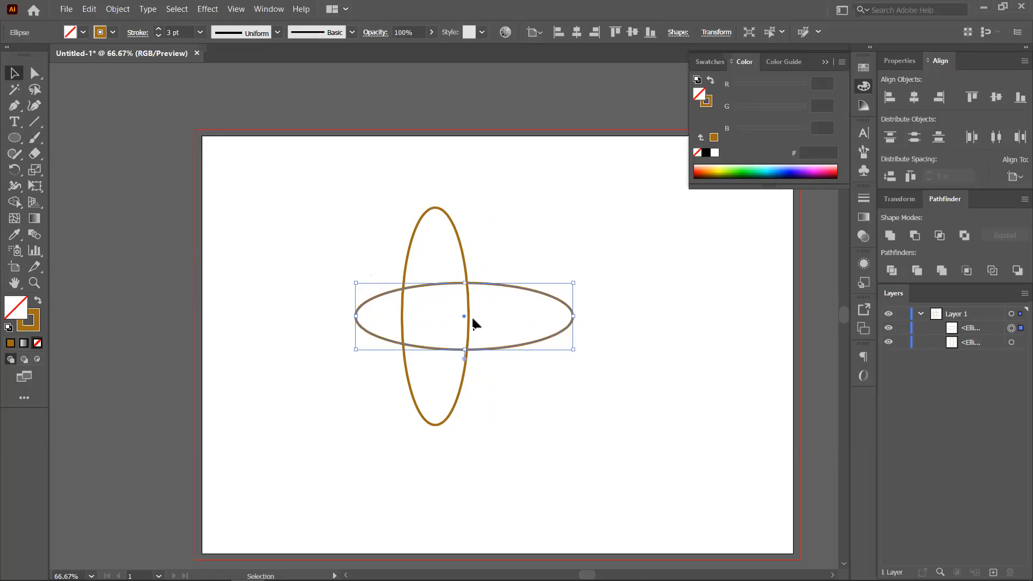
- Align the horizontal centres of the upright and the rotated ellipse so they form a cross
{"action": "left_click", "coordinate": [407, 240], "text": "shift"}
{"action": "left_click", "coordinate": [914, 97]}
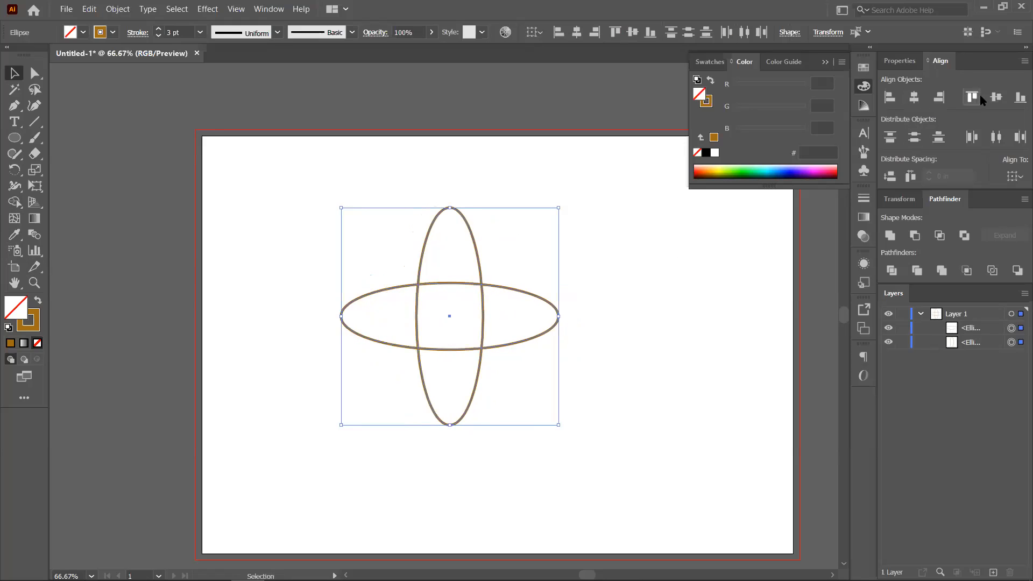
{"action": "left_click", "coordinate": [477, 321]}
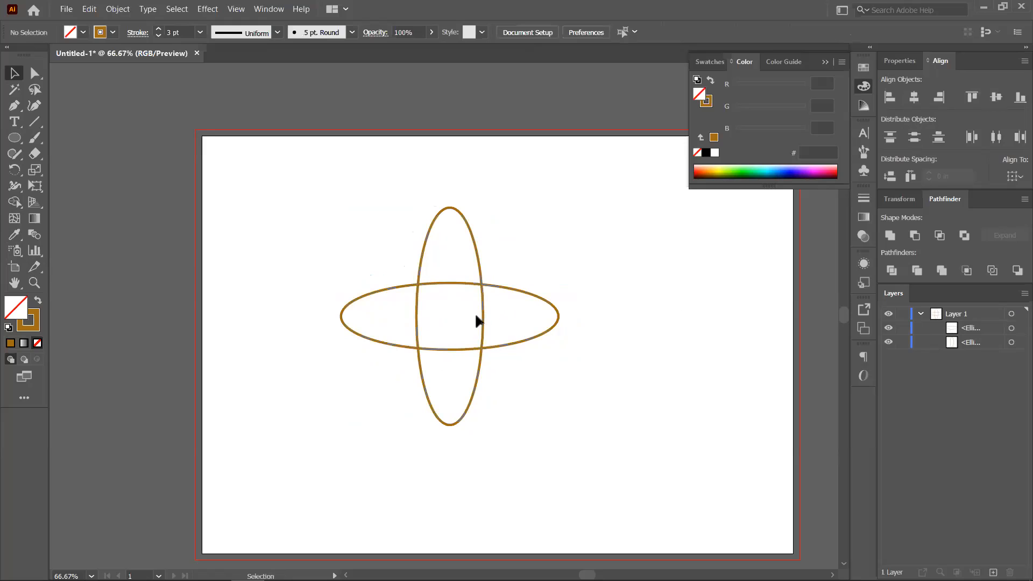
- Select both crossed ellipses and blend from the upright ellipse's top anchor to the horizontal ellipse's right anchor
{"action": "left_click", "coordinate": [482, 277]}
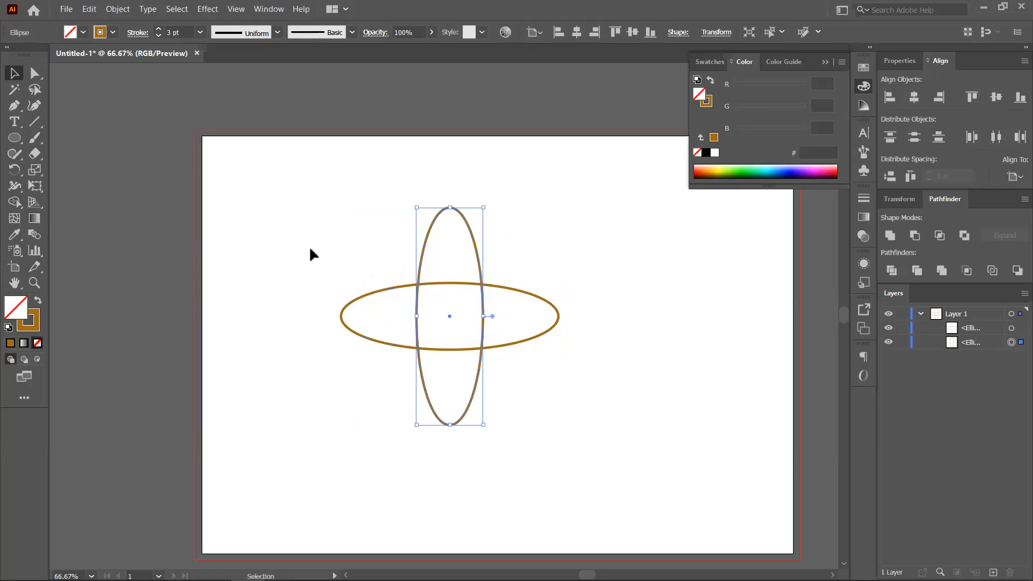
{"action": "left_click_drag", "start_coordinate": [309, 245], "coordinate": [523, 420]}
{"action": "left_click", "coordinate": [35, 234]}
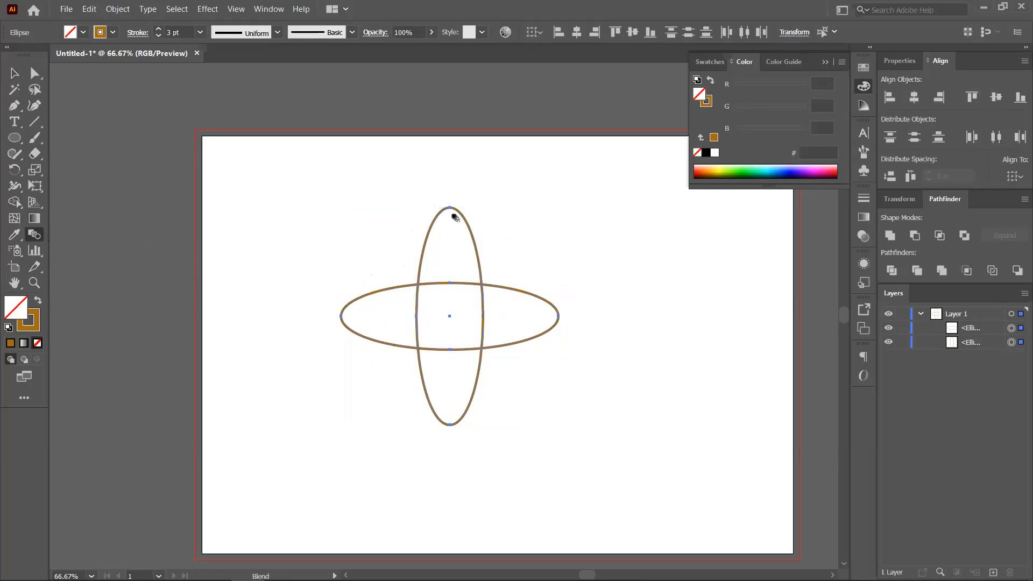
{"action": "left_click", "coordinate": [449, 206]}
{"action": "left_click", "coordinate": [559, 316]}
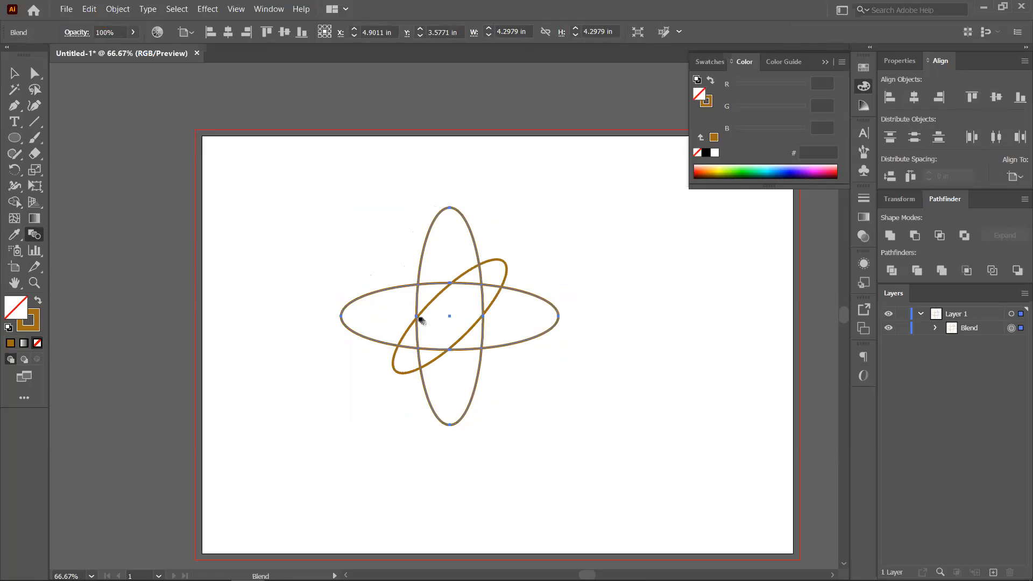
- Redo the ellipse blend with the intermediate shape tilted the opposite way, and shift the blend slightly up and right
{"action": "key", "text": "ctrl+d"}
{"action": "key", "text": "ctrl+d"}
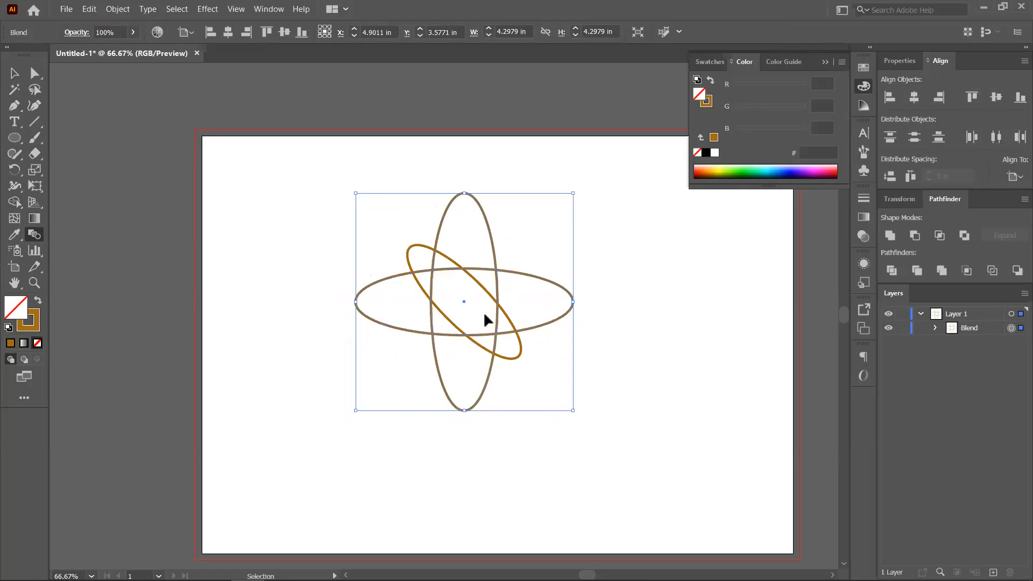
{"action": "key", "text": "ctrl+d"}
{"action": "key", "text": "ctrl+d"}
{"action": "key", "text": "ctrl+d"}
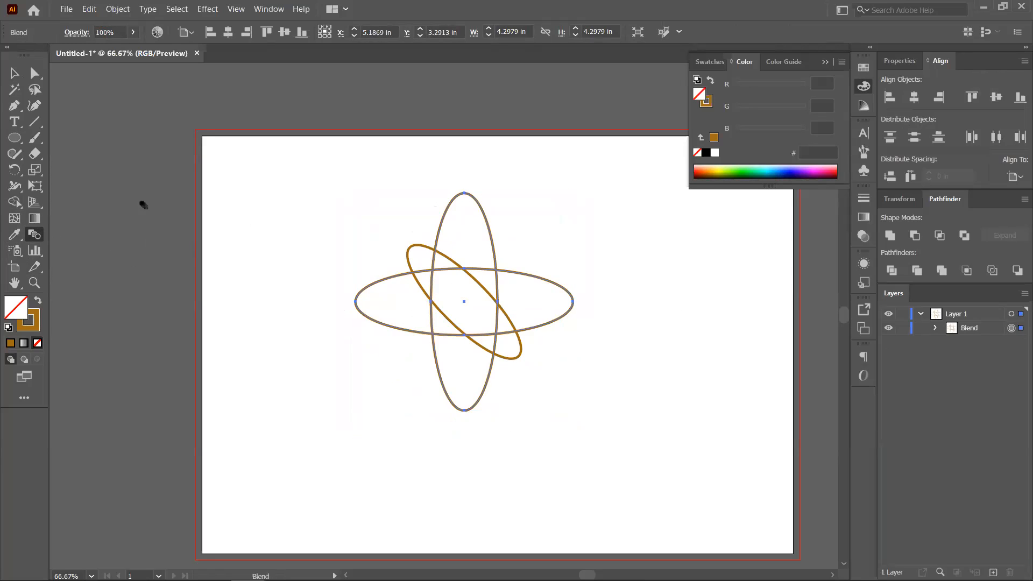
- Preview the brown ellipse blend with Specified Steps spacing, ending at 21 steps, and discard the option changes
{"action": "double_click", "coordinate": [33, 235]}
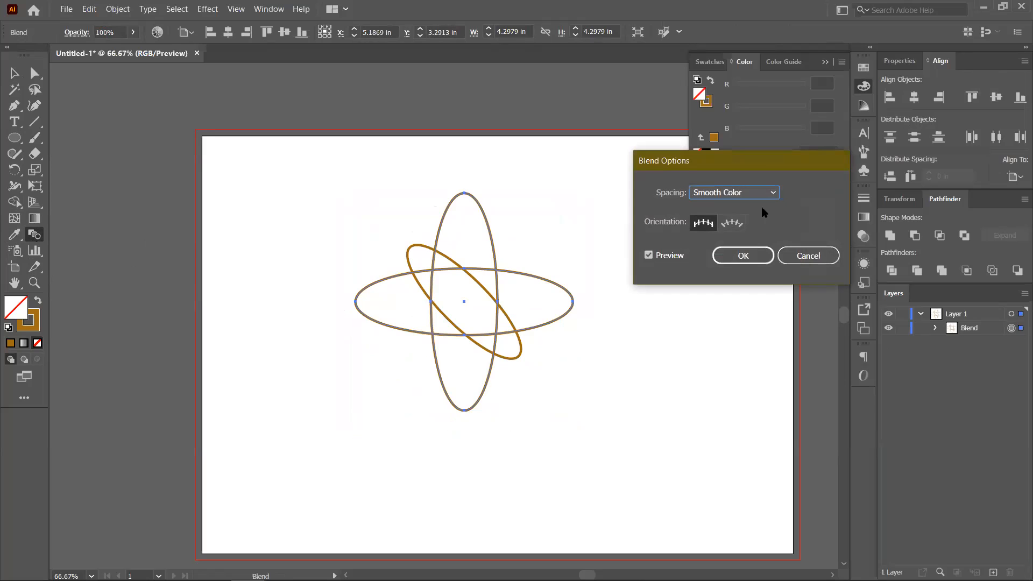
{"action": "left_click", "coordinate": [771, 194]}
{"action": "left_click", "coordinate": [731, 220]}
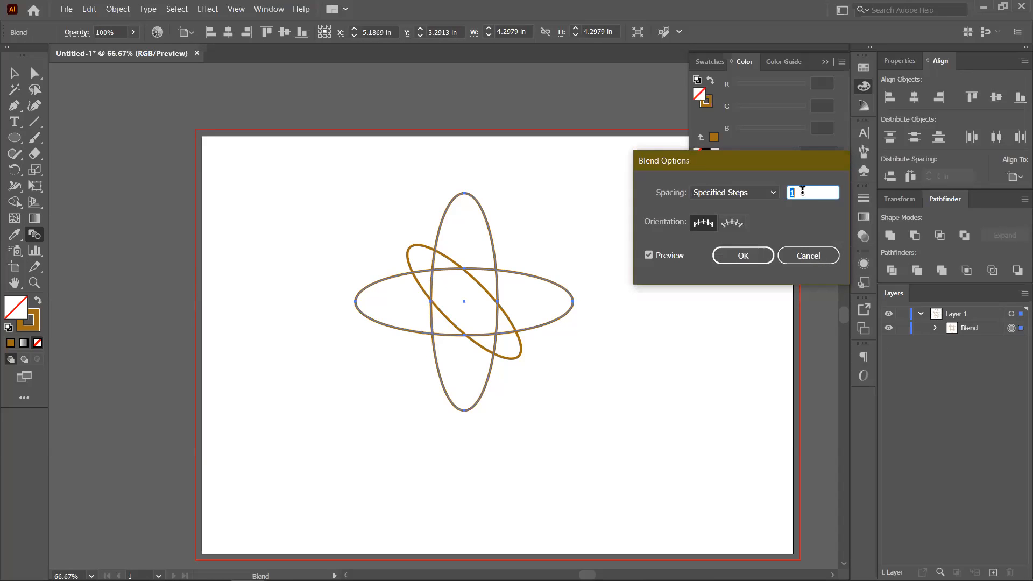
{"action": "left_click_drag", "start_coordinate": [802, 193], "coordinate": [789, 195]}
{"action": "key", "text": "Up"}
{"action": "key", "text": "Up"}
{"action": "key", "text": "Up"}
{"action": "key", "text": "Up"}
{"action": "key", "text": "Up"}
{"action": "key", "text": "Up"}
{"action": "key", "text": "Up"}
{"action": "key", "text": "Up"}
{"action": "key", "text": "Up"}
{"action": "key", "text": "Up"}
{"action": "key", "text": "Up"}
{"action": "key", "text": "Up"}
{"action": "key", "text": "Up"}
{"action": "key", "text": "Up"}
{"action": "key", "text": "Up"}
{"action": "key", "text": "Up"}
{"action": "key", "text": "Up"}
{"action": "key", "text": "Up"}
{"action": "key", "text": "Up"}
{"action": "key", "text": "Up"}
{"action": "key", "text": "Up"}
{"action": "key", "text": "Up"}
{"action": "key", "text": "Up"}
{"action": "key", "text": "Up"}
{"action": "key", "text": "Up"}
{"action": "key", "text": "Up"}
{"action": "key", "text": "Up"}
{"action": "key", "text": "Up"}
{"action": "key", "text": "Up"}
{"action": "key", "text": "Up"}
{"action": "key", "text": "Up"}
{"action": "key", "text": "Up"}
{"action": "key", "text": "Up"}
{"action": "key", "text": "Up"}
{"action": "key", "text": "Up"}
{"action": "key", "text": "Up"}
{"action": "key", "text": "Down"}
{"action": "key", "text": "Down"}
{"action": "key", "text": "Down"}
{"action": "key", "text": "Down"}
{"action": "key", "text": "Down"}
{"action": "key", "text": "Down"}
{"action": "key", "text": "Down"}
{"action": "key", "text": "Down"}
{"action": "key", "text": "Down"}
{"action": "key", "text": "Down"}
{"action": "key", "text": "Down"}
{"action": "key", "text": "Down"}
{"action": "key", "text": "Down"}
{"action": "key", "text": "Down"}
{"action": "key", "text": "Down"}
{"action": "key", "text": "Down"}
{"action": "key", "text": "Down"}
{"action": "key", "text": "Down"}
{"action": "key", "text": "Down"}
{"action": "key", "text": "Down"}
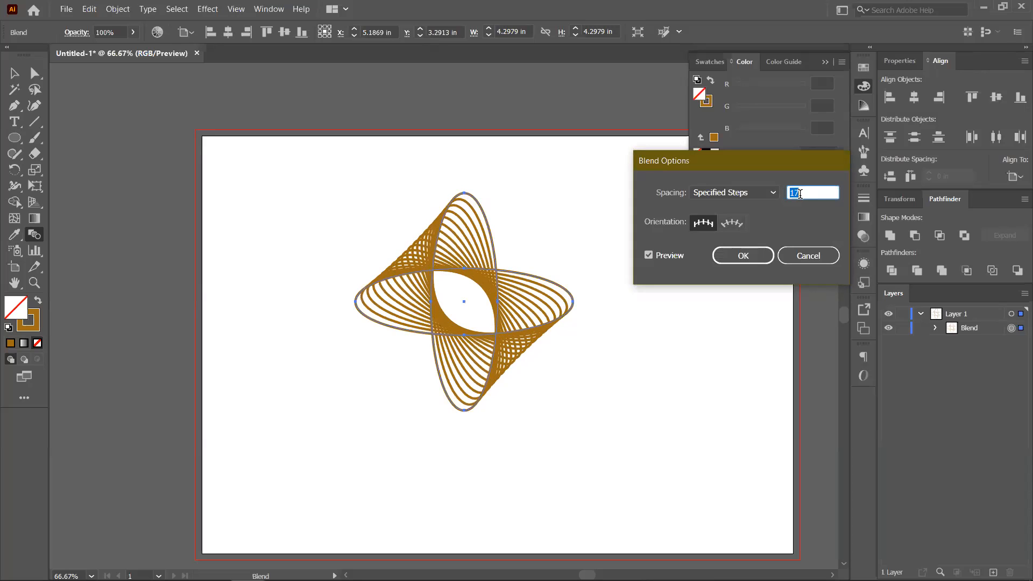
{"action": "key", "text": "Up"}
{"action": "key", "text": "Up"}
{"action": "key", "text": "Up"}
{"action": "key", "text": "Up"}
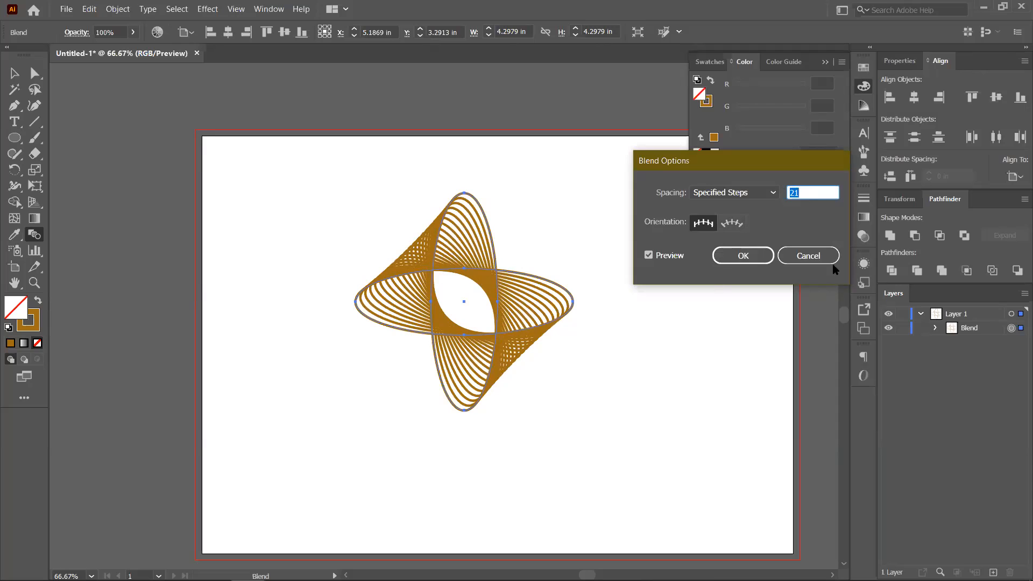
{"action": "left_click", "coordinate": [789, 256]}
- Undo the blend, alignment and rotation, back to the two upright overlapping ellipses
{"action": "key", "text": "ctrl+plus"}
{"action": "key", "text": "ctrl+plus"}
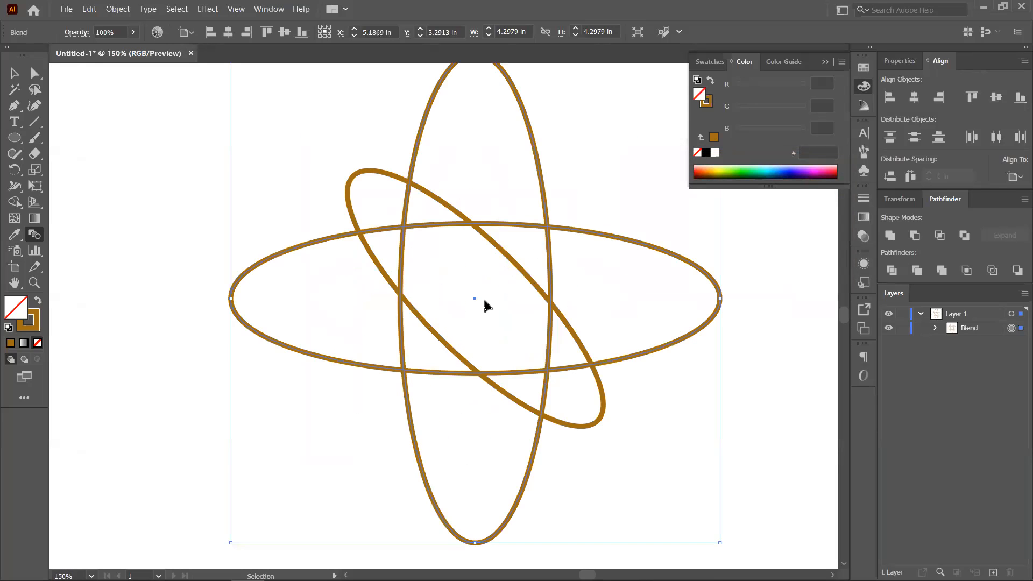
{"action": "key", "text": "ctrl+d"}
{"action": "key", "text": "ctrl+d"}
{"action": "key", "text": "ctrl+d"}
{"action": "key", "text": "ctrl+d"}
{"action": "key", "text": "ctrl+z"}
{"action": "key", "text": "ctrl+z"}
{"action": "key", "text": "ctrl+z"}
{"action": "key", "text": "ctrl+z"}
{"action": "key", "text": "ctrl+z"}
{"action": "key", "text": "ctrl+1"}
{"action": "key", "text": "w"}
{"action": "key", "text": "ctrl+z"}
{"action": "key", "text": "ctrl+z"}
{"action": "key", "text": "ctrl+minus"}
{"action": "key", "text": "ctrl+minus"}
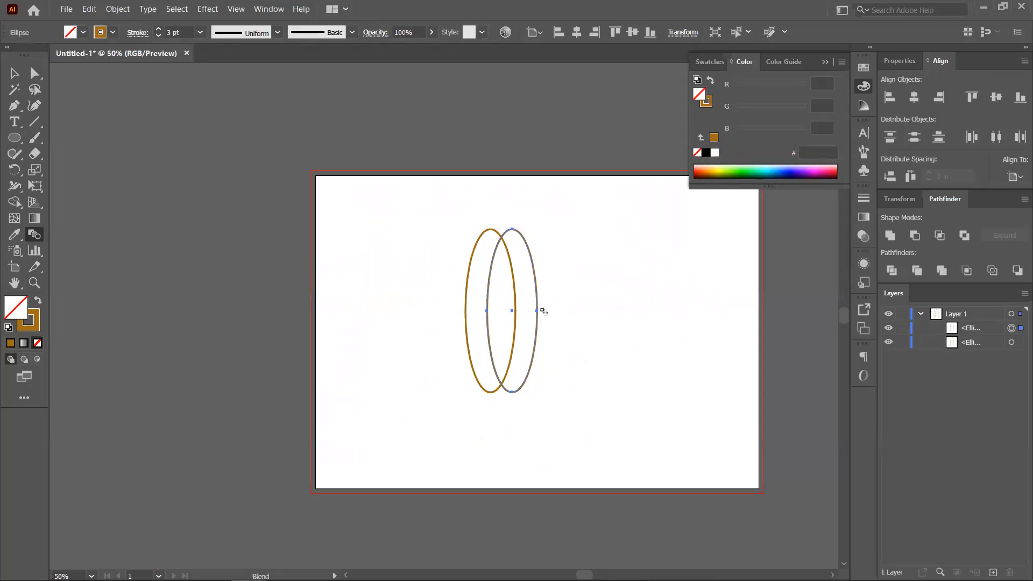
- Rotate the duplicated ellipse 90° and move it left to centre it on the upright ellipse, forming a cross
{"action": "key", "text": "v"}
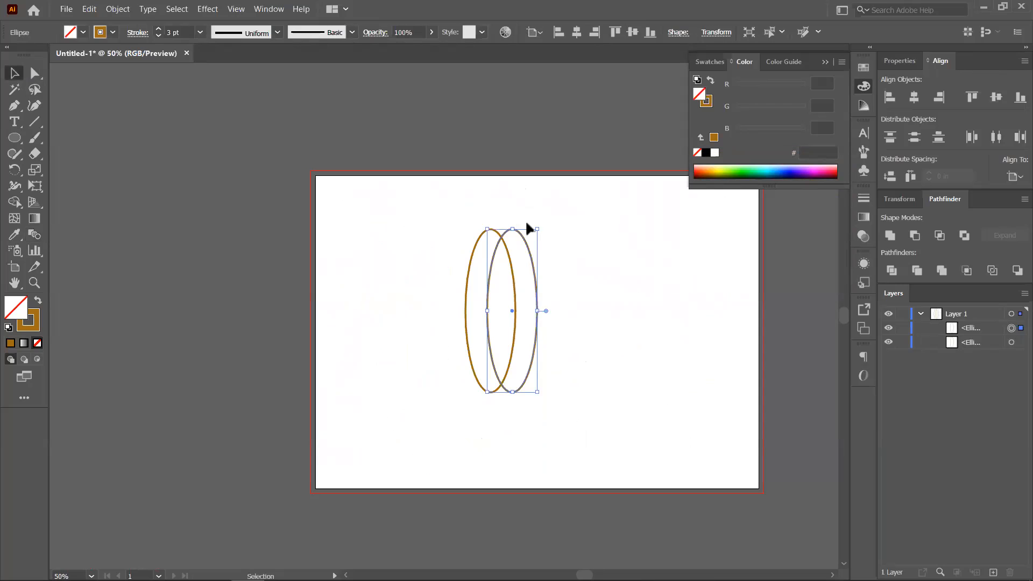
{"action": "left_click_drag", "start_coordinate": [543, 226], "coordinate": [602, 329]}
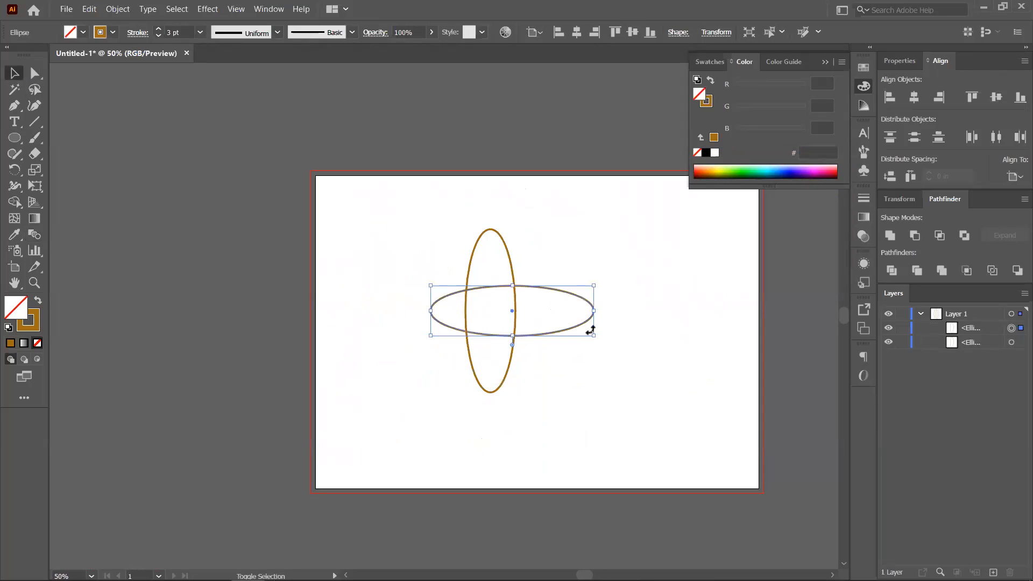
{"action": "left_click_drag", "start_coordinate": [511, 311], "coordinate": [487, 312]}
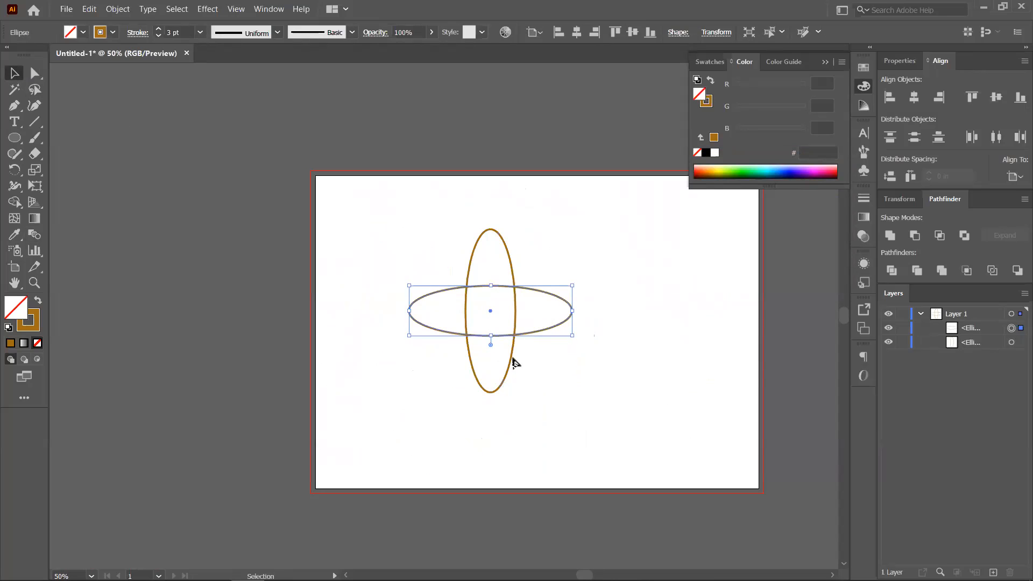
- Give both crossed ellipses a red-orange stroke of 1 pt and no fill
{"action": "left_click", "coordinate": [383, 203]}
{"action": "left_click_drag", "start_coordinate": [421, 195], "coordinate": [532, 352]}
{"action": "left_click", "coordinate": [158, 36]}
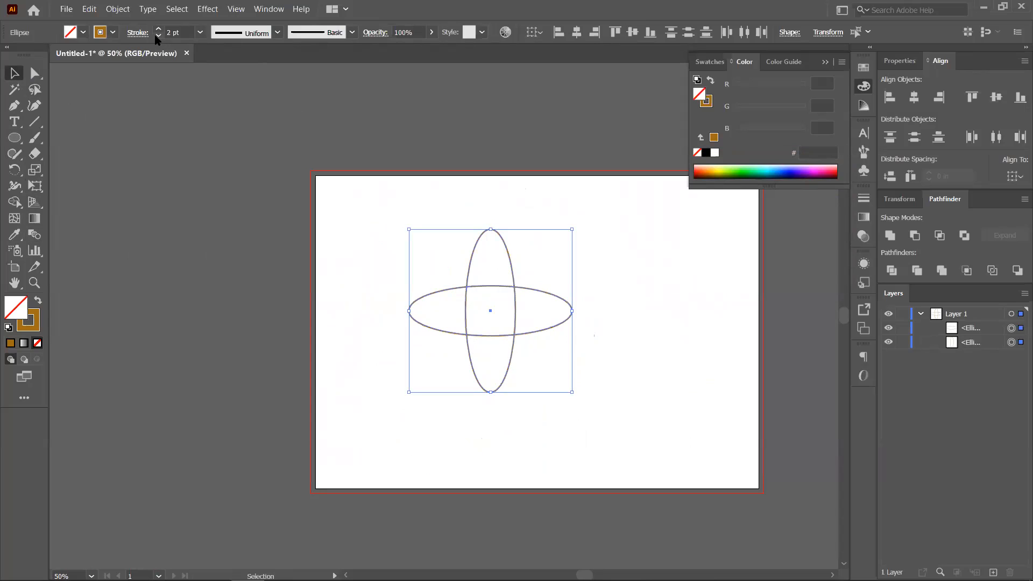
{"action": "left_click", "coordinate": [713, 166]}
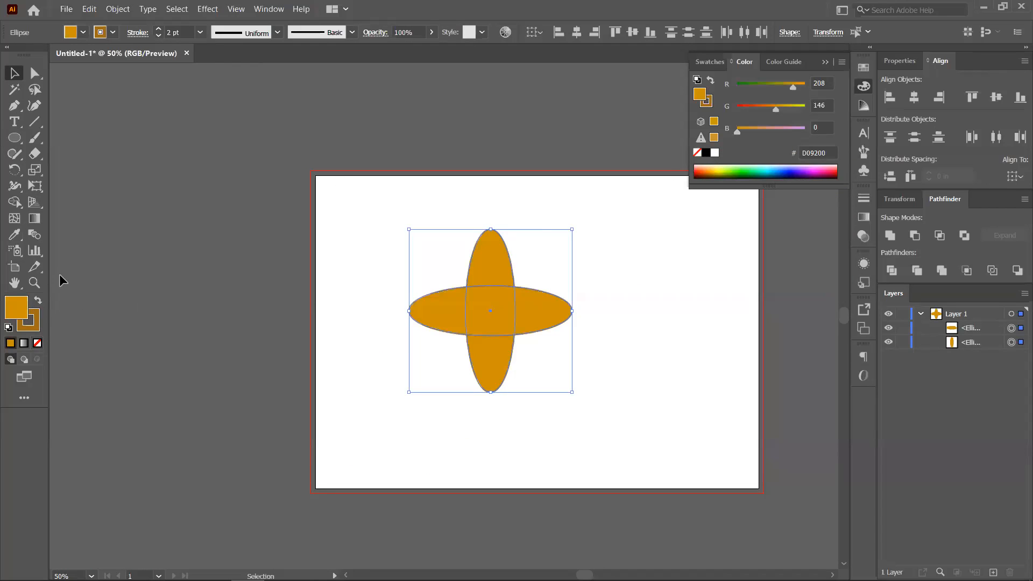
{"action": "left_click_drag", "start_coordinate": [764, 109], "coordinate": [744, 109]}
{"action": "left_click", "coordinate": [39, 301]}
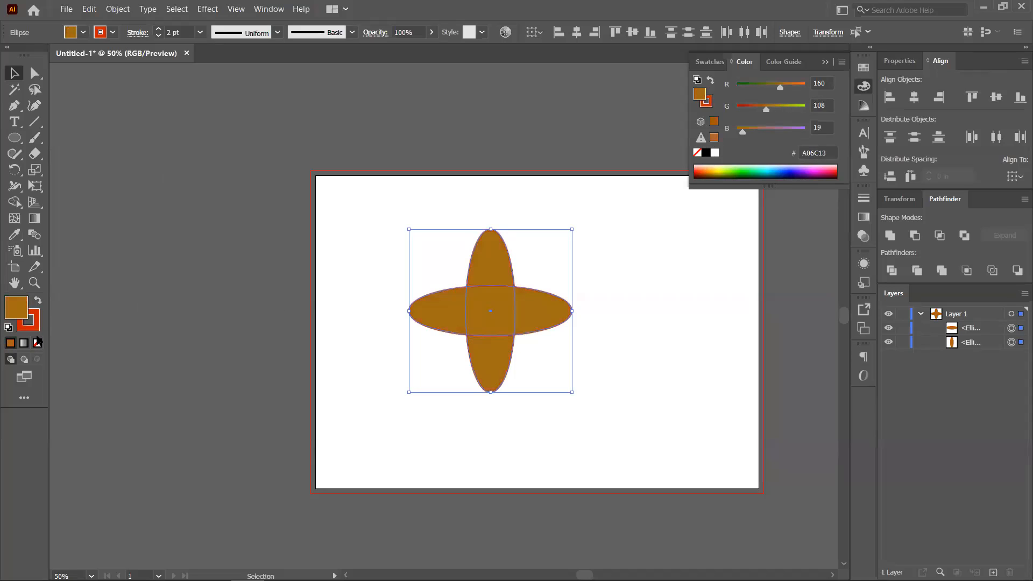
{"action": "left_click", "coordinate": [37, 342]}
{"action": "left_click", "coordinate": [158, 36]}
- Blend the two red ellipses from the upright one's top anchor to the horizontal one's left anchor
{"action": "left_click_drag", "start_coordinate": [408, 202], "coordinate": [525, 379]}
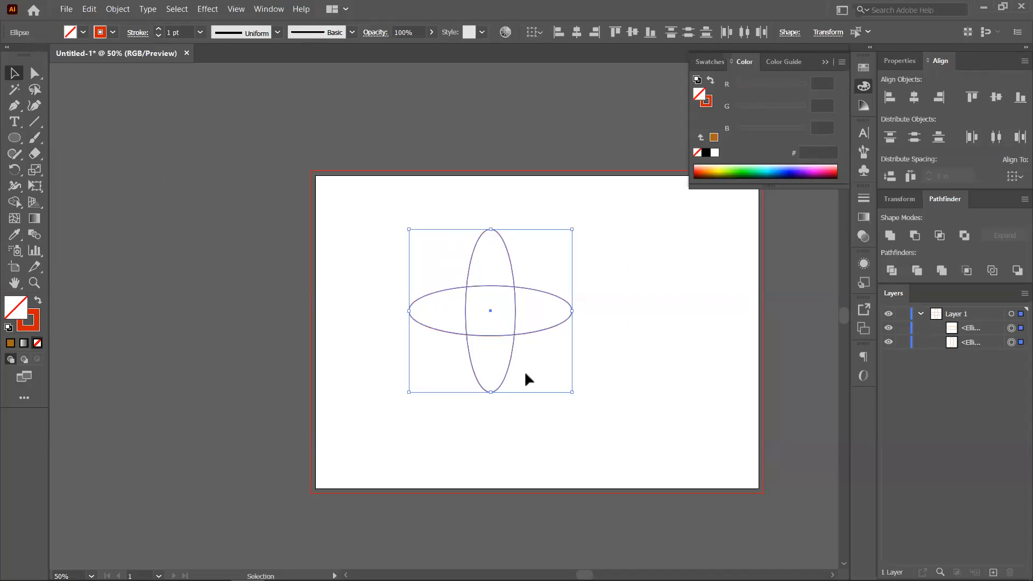
{"action": "left_click", "coordinate": [34, 235]}
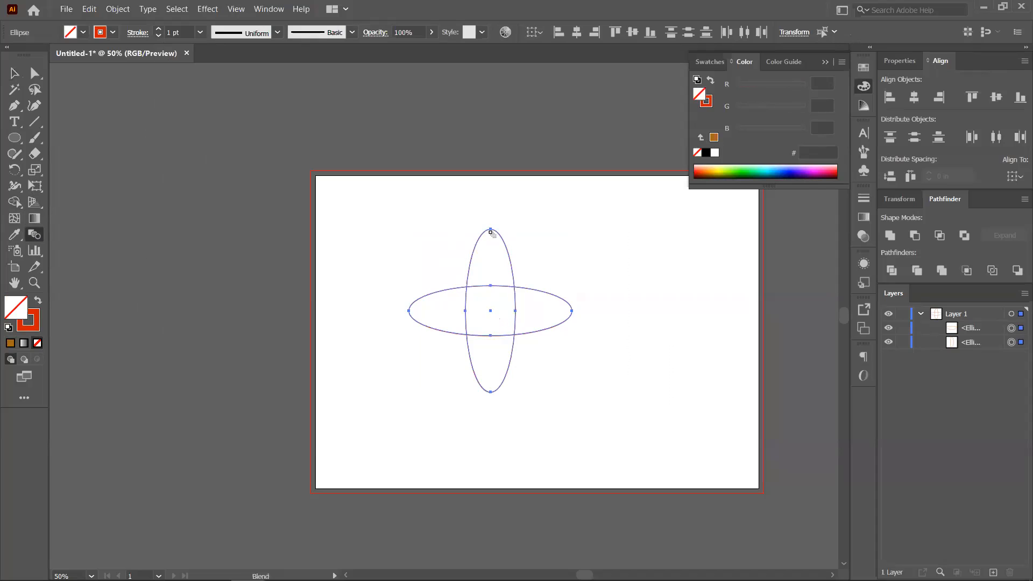
{"action": "left_click", "coordinate": [409, 311]}
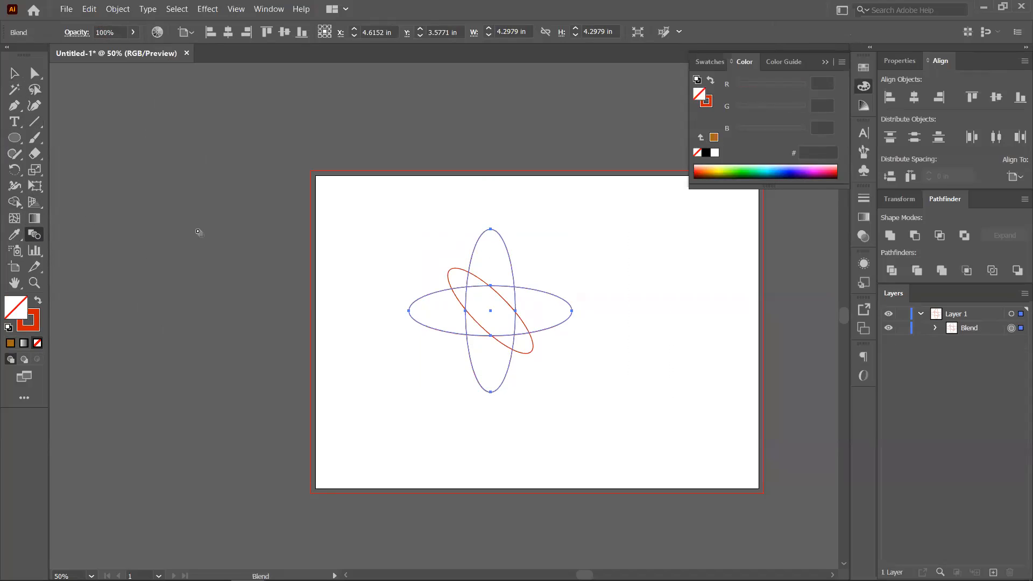
- Preview the crossed-ellipse blend with Specified Steps spacing, raising the count to 79, and cancel the blend options
{"action": "double_click", "coordinate": [35, 236]}
{"action": "left_click", "coordinate": [751, 196]}
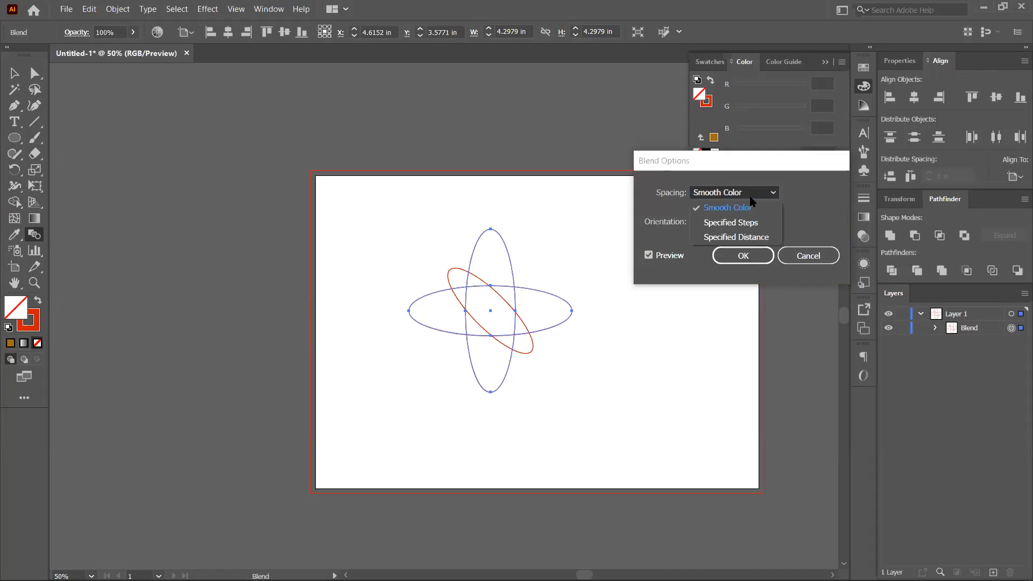
{"action": "left_click", "coordinate": [754, 222]}
{"action": "key", "text": "Up"}
{"action": "key", "text": "Up"}
{"action": "key", "text": "Up"}
{"action": "key", "text": "Up"}
{"action": "key", "text": "Up"}
{"action": "key", "text": "Up"}
{"action": "key", "text": "Up"}
{"action": "key", "text": "Up"}
{"action": "key", "text": "Up"}
{"action": "key", "text": "Up"}
{"action": "key", "text": "Up"}
{"action": "key", "text": "Up"}
{"action": "key", "text": "Up"}
{"action": "key", "text": "Up"}
{"action": "key", "text": "Up"}
{"action": "key", "text": "Up"}
{"action": "key", "text": "Up"}
{"action": "key", "text": "Up"}
{"action": "key", "text": "Up"}
{"action": "key", "text": "Up"}
{"action": "key", "text": "Up"}
{"action": "key", "text": "Up"}
{"action": "key", "text": "Up"}
{"action": "key", "text": "Up"}
{"action": "key", "text": "Up"}
{"action": "key", "text": "Up"}
{"action": "key", "text": "Up"}
{"action": "key", "text": "Up"}
{"action": "key", "text": "Up"}
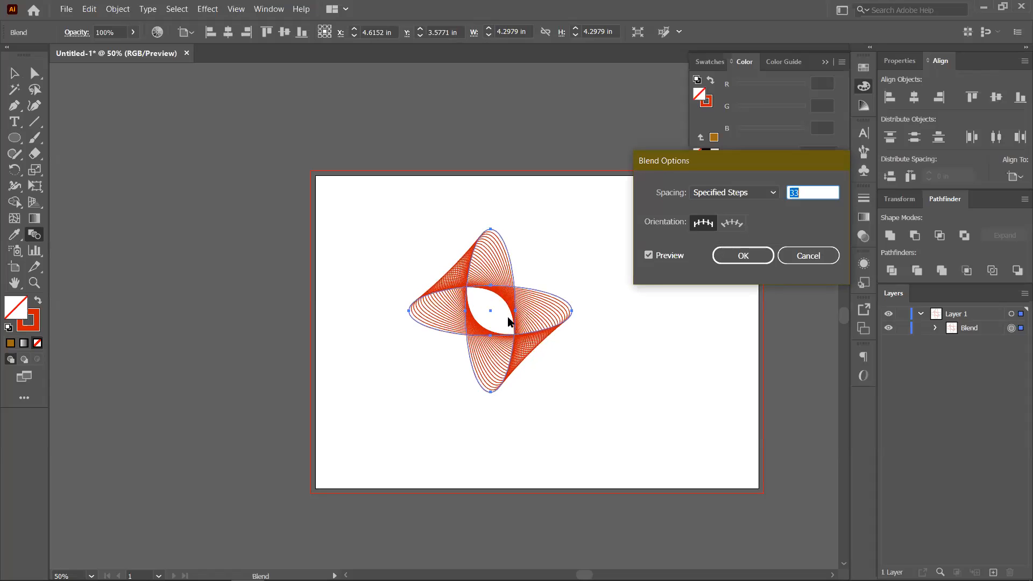
{"action": "key", "text": "Up"}
{"action": "key", "text": "Up"}
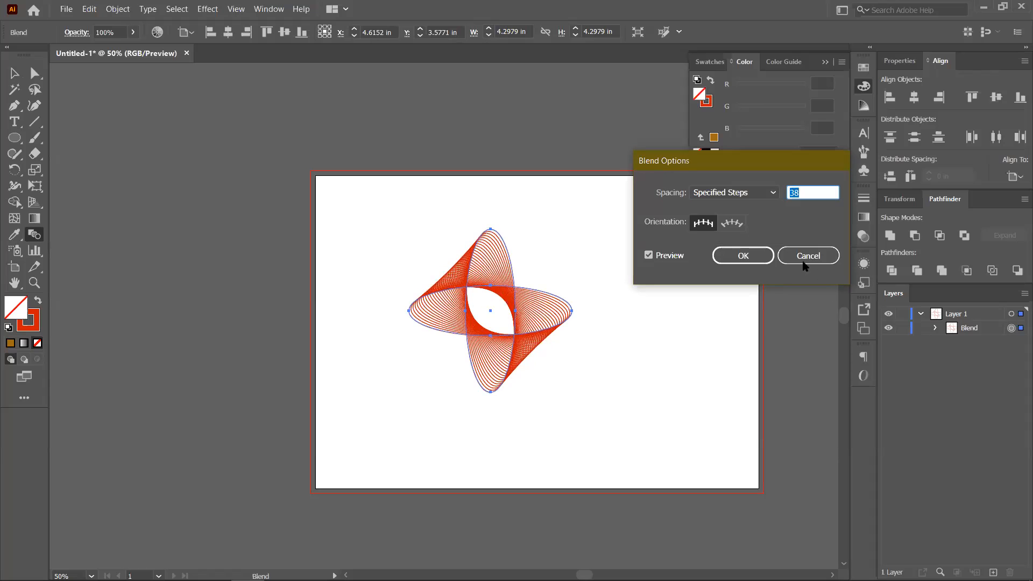
{"action": "key", "text": "Up"}
{"action": "key", "text": "Up"}
{"action": "key", "text": "Up"}
{"action": "key", "text": "Up"}
{"action": "key", "text": "Up"}
{"action": "key", "text": "Up"}
{"action": "key", "text": "Up"}
{"action": "key", "text": "Up"}
{"action": "key", "text": "Up"}
{"action": "key", "text": "Up"}
{"action": "key", "text": "Up"}
{"action": "key", "text": "Up"}
{"action": "key", "text": "Up"}
{"action": "key", "text": "Up"}
{"action": "key", "text": "Up"}
{"action": "key", "text": "Up"}
{"action": "key", "text": "Up"}
{"action": "key", "text": "Up"}
{"action": "key", "text": "Up"}
{"action": "key", "text": "Up"}
{"action": "key", "text": "Up"}
{"action": "key", "text": "Up"}
{"action": "key", "text": "Up"}
{"action": "key", "text": "Up"}
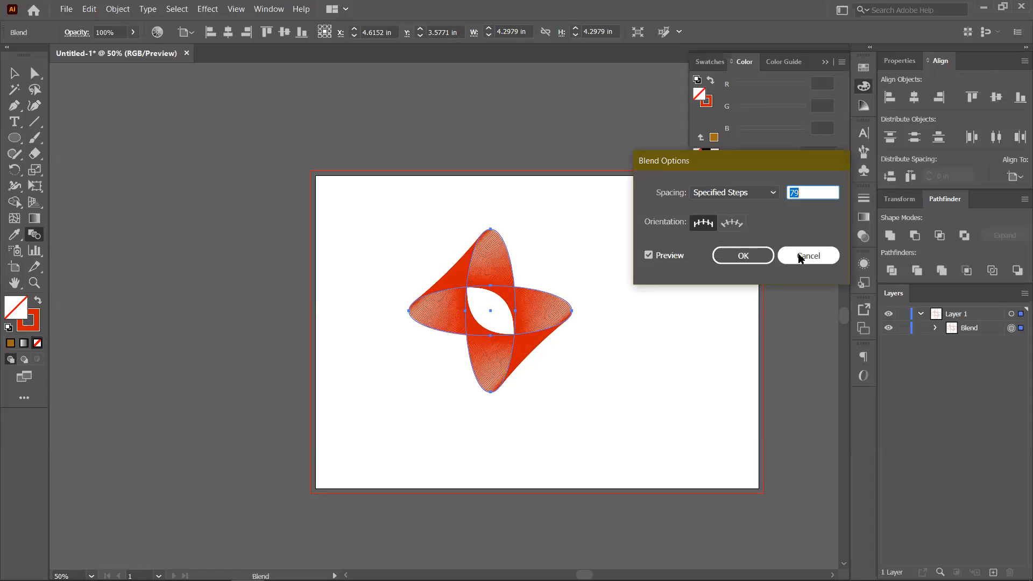
{"action": "left_click", "coordinate": [802, 257]}
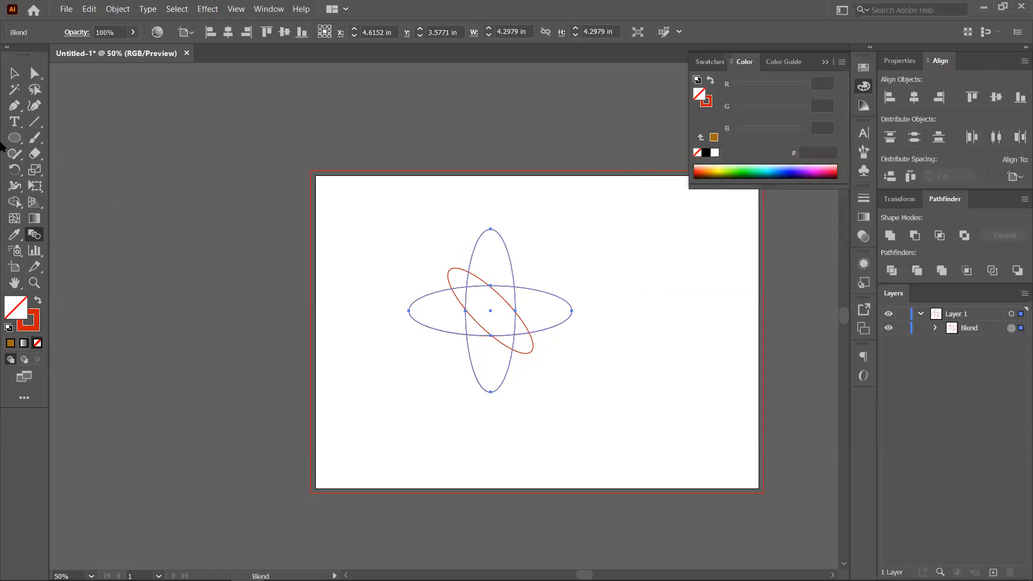
- Undo the blend and separate the crossed ellipses, moving the horizontal one to the artboard's right side and the upright one to its left
{"action": "key", "text": "ctrl+z"}
{"action": "left_click", "coordinate": [14, 73]}
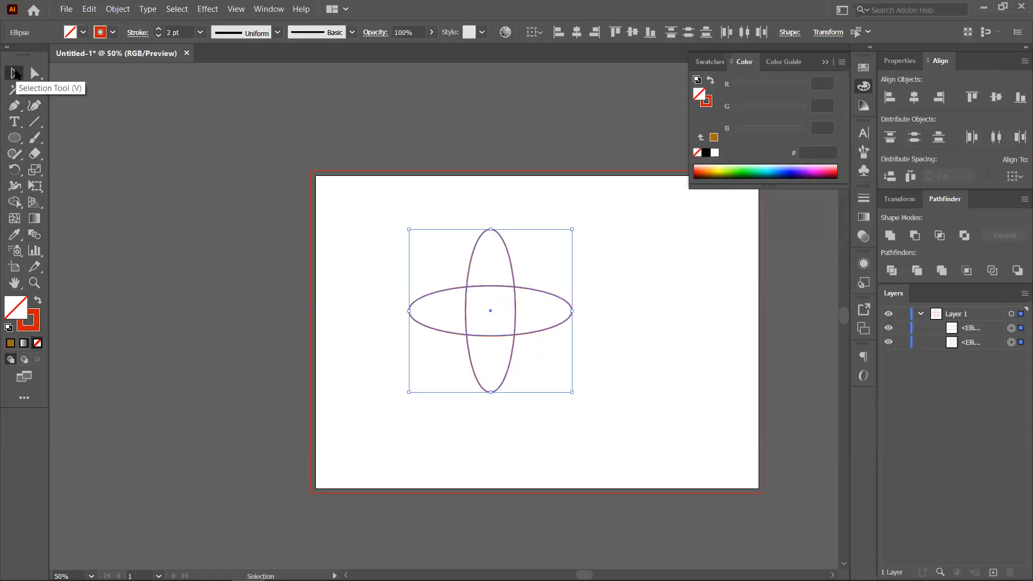
{"action": "left_click", "coordinate": [566, 322]}
{"action": "left_click_drag", "start_coordinate": [566, 322], "coordinate": [716, 337]}
{"action": "left_click_drag", "start_coordinate": [511, 330], "coordinate": [390, 322]}
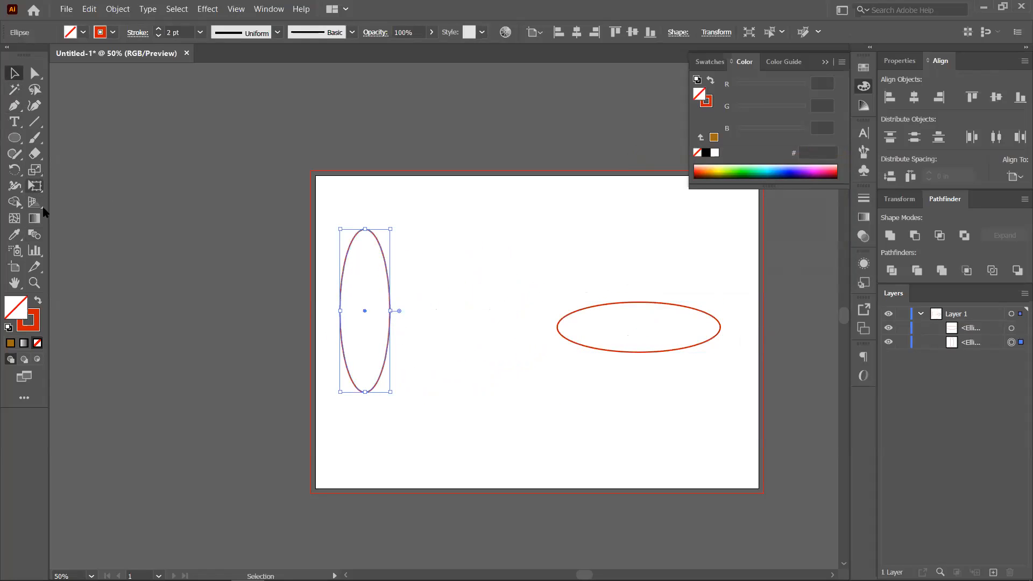
- Blend the two separated ellipses from the upright one's centre to the horizontal one's centre
{"action": "left_click_drag", "start_coordinate": [648, 253], "coordinate": [279, 346]}
{"action": "left_click", "coordinate": [34, 235]}
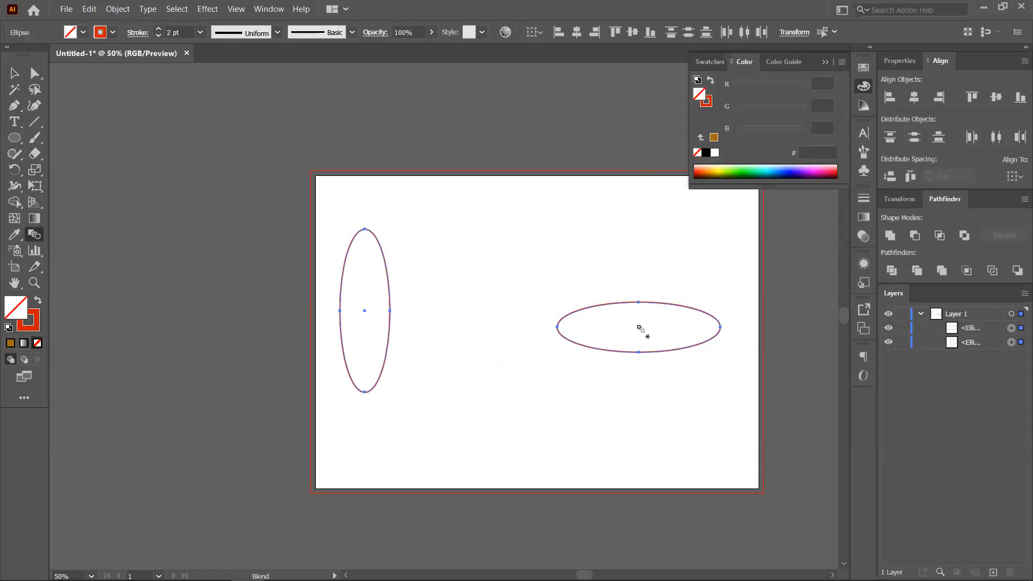
{"action": "left_click", "coordinate": [14, 72]}
{"action": "left_click_drag", "start_coordinate": [204, 160], "coordinate": [681, 420]}
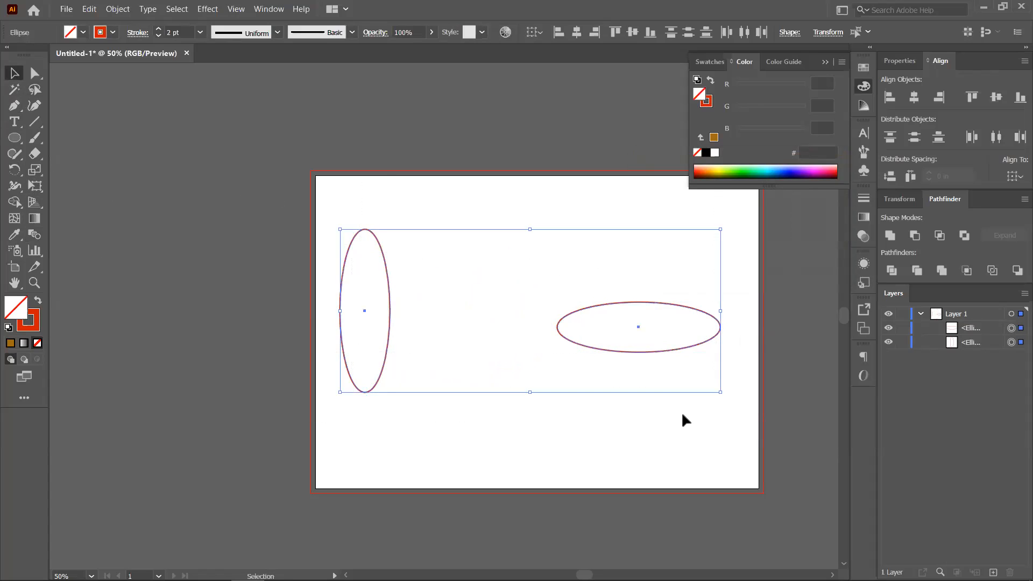
{"action": "left_click", "coordinate": [34, 234]}
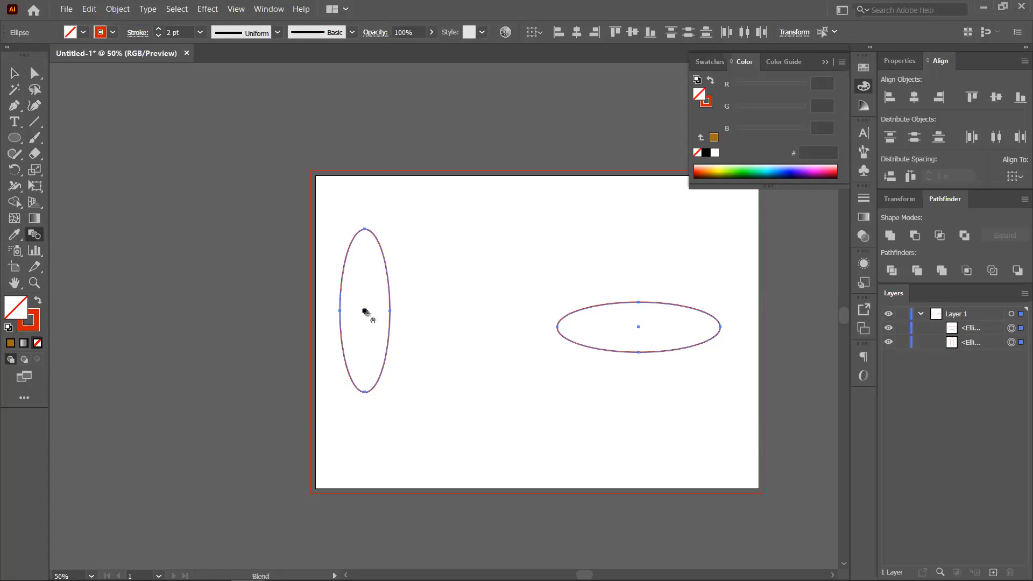
{"action": "left_click", "coordinate": [639, 329]}
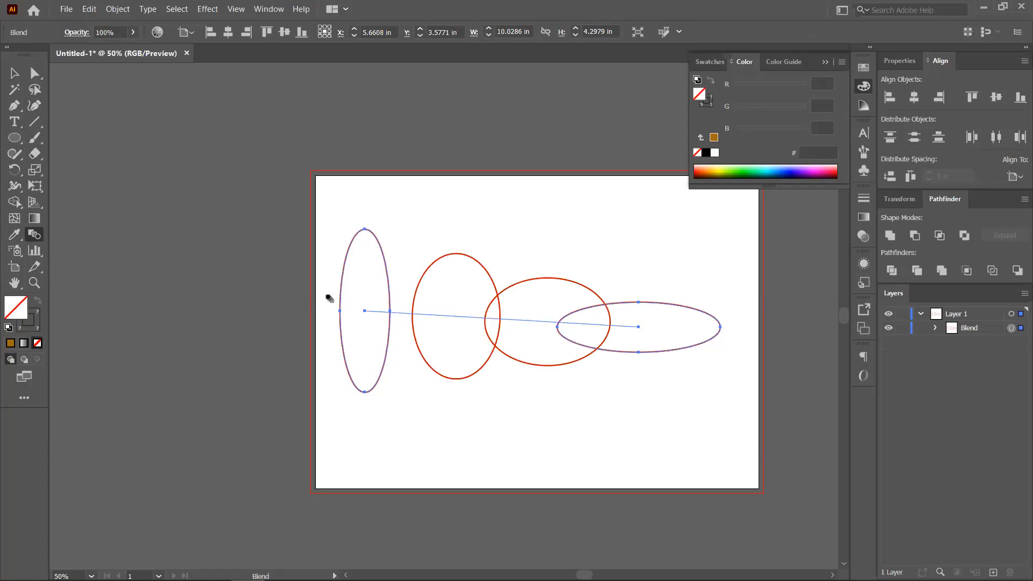
- Preview the separated-ellipse blend with Specified Steps spacing, raising the count to 61, and cancel the blend options
{"action": "left_click", "coordinate": [16, 78]}
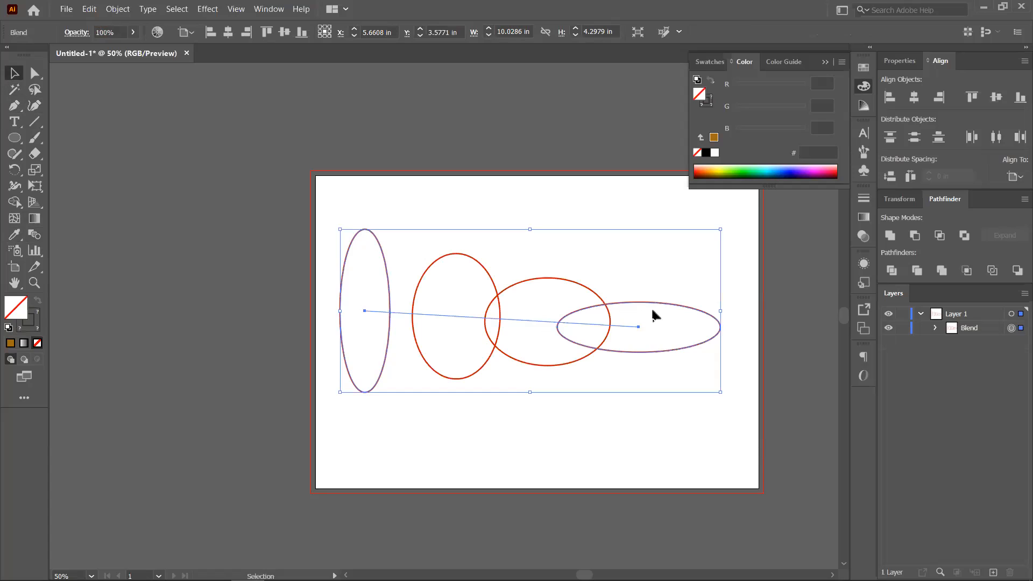
{"action": "double_click", "coordinate": [34, 234]}
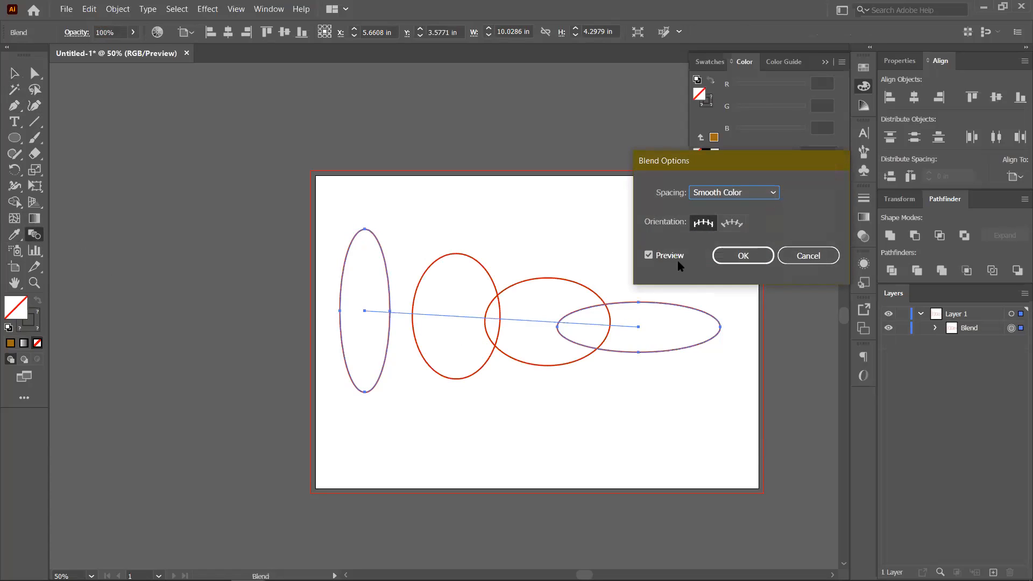
{"action": "left_click", "coordinate": [732, 193]}
{"action": "left_click", "coordinate": [723, 221]}
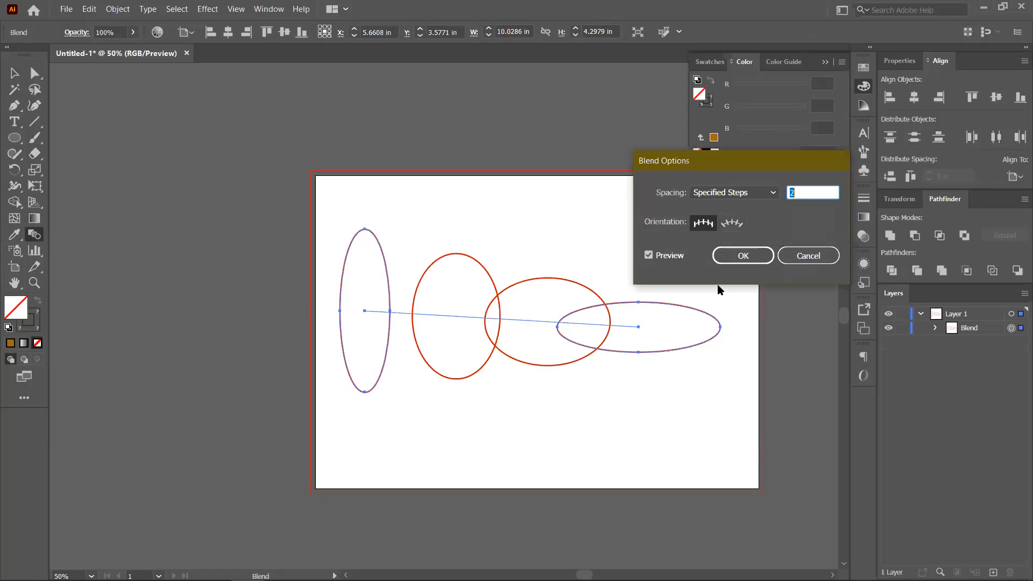
{"action": "scroll", "coordinate": [795, 193], "scroll_direction": "up", "scroll_amount": 13}
{"action": "scroll", "coordinate": [795, 192], "scroll_direction": "up", "scroll_amount": 20}
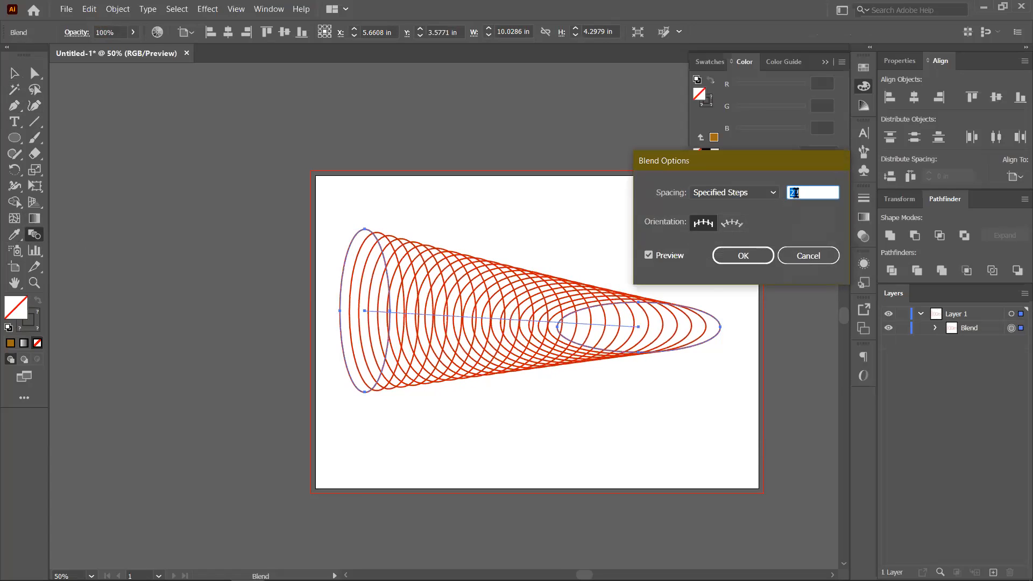
{"action": "scroll", "coordinate": [795, 192], "scroll_direction": "up", "scroll_amount": 20}
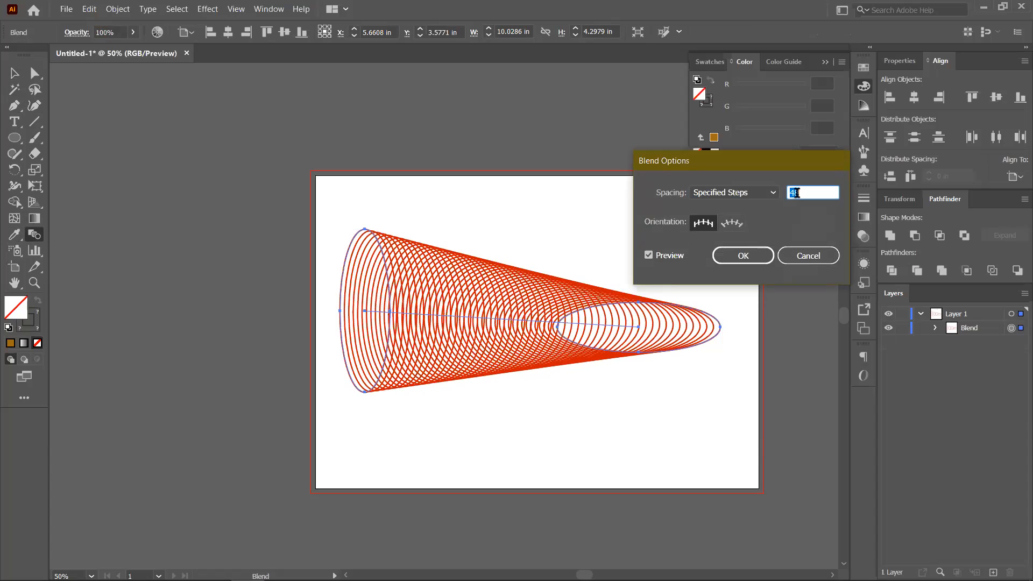
{"action": "scroll", "coordinate": [795, 193], "scroll_direction": "down", "scroll_amount": 7}
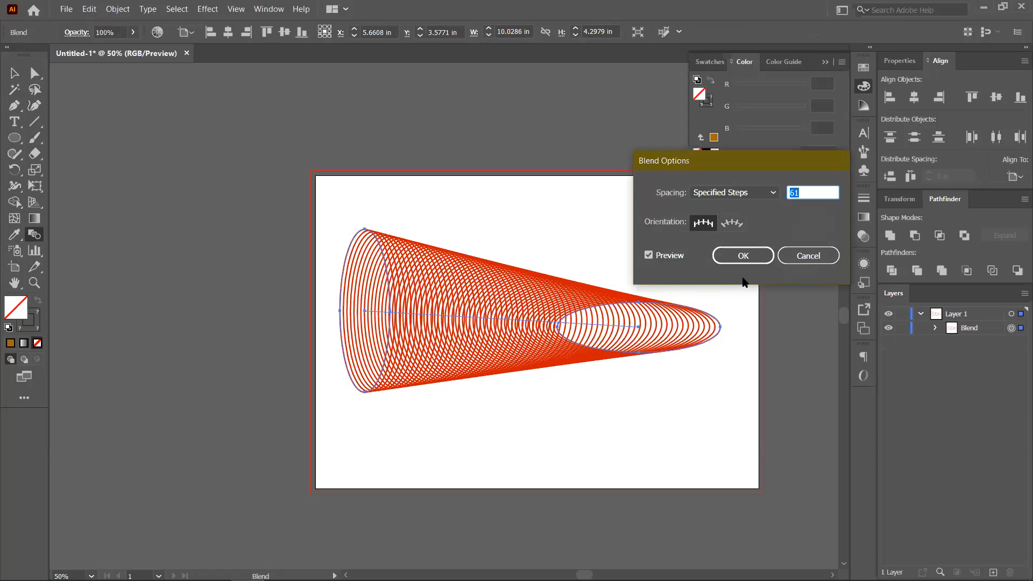
{"action": "left_click", "coordinate": [809, 256]}
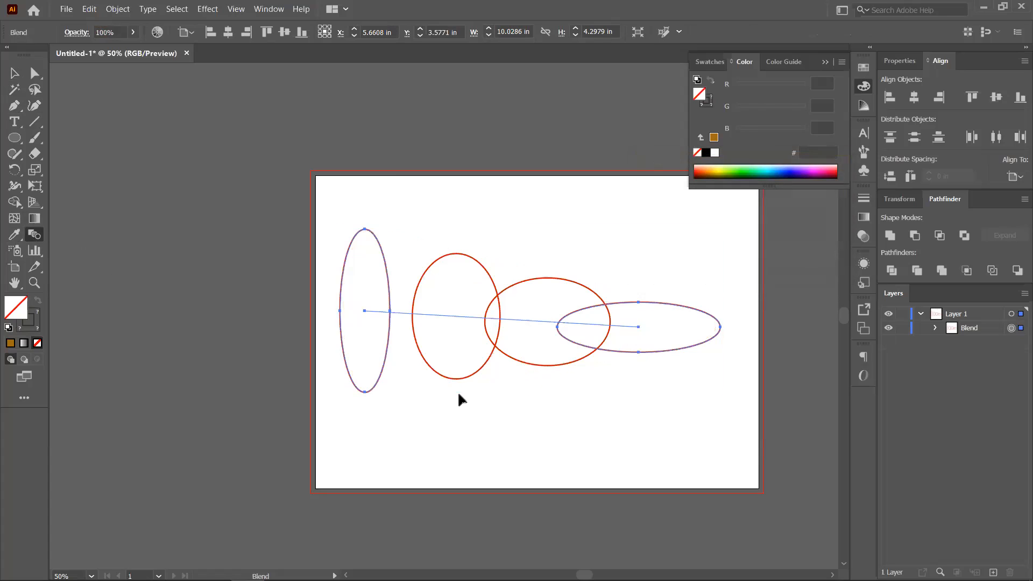
- Delete the whole ellipse blend from the artboard
{"action": "left_click", "coordinate": [15, 73]}
{"action": "left_click", "coordinate": [540, 310]}
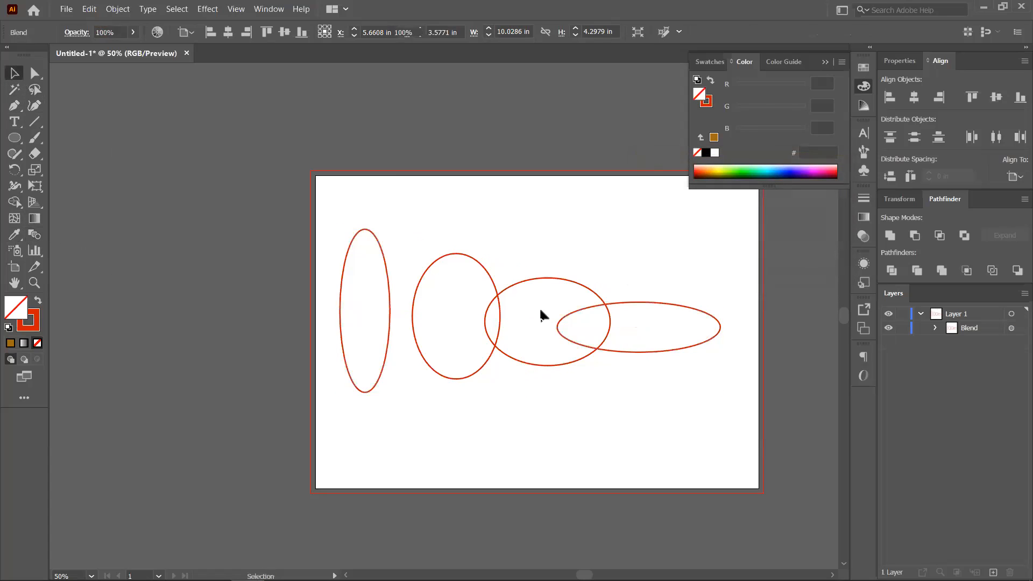
{"action": "left_click_drag", "start_coordinate": [373, 206], "coordinate": [673, 397]}
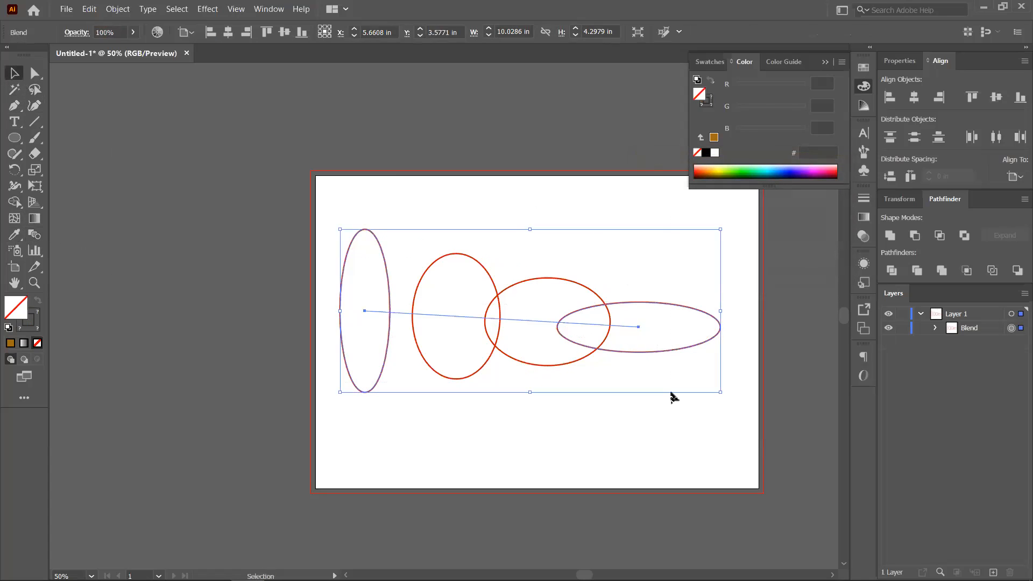
{"action": "key", "text": "Delete"}
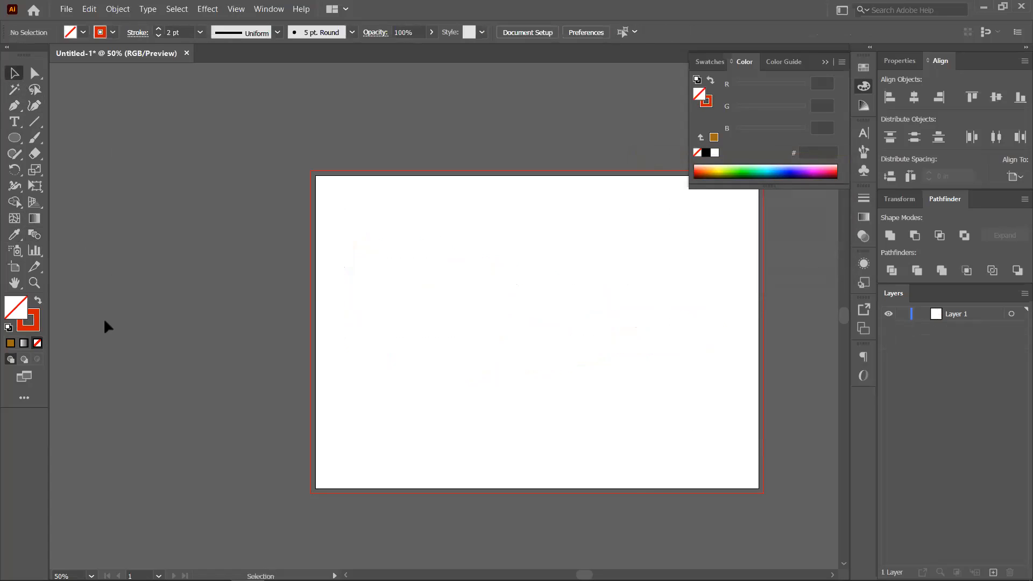
- Draw a small circle near the artboard's upper-left corner and swap its colours to a red fill with no stroke
{"action": "scroll", "coordinate": [606, 326], "scroll_direction": "down", "scroll_amount": 1}
{"action": "left_click_drag", "start_coordinate": [637, 316], "coordinate": [429, 254]}
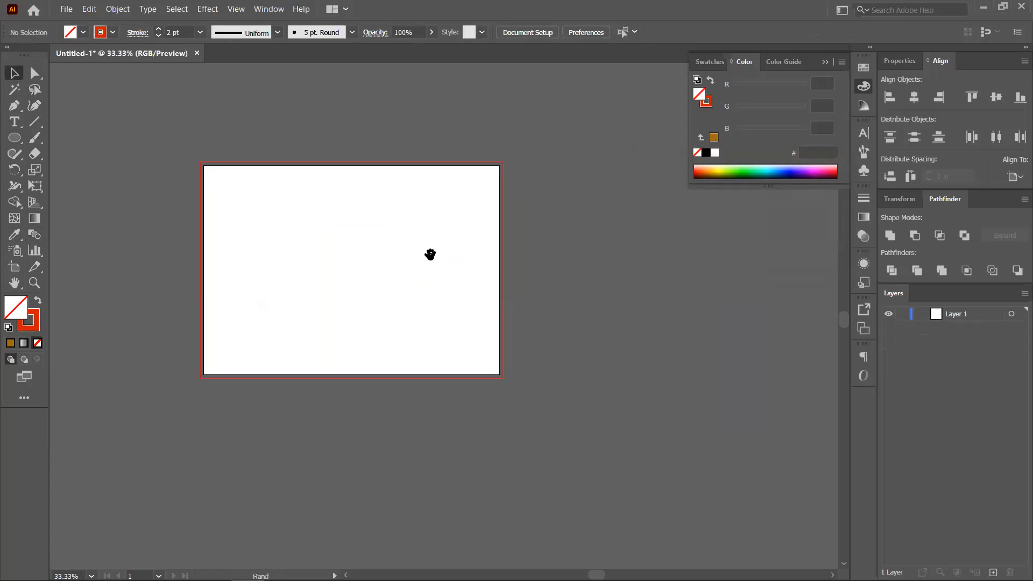
{"action": "scroll", "coordinate": [310, 273], "scroll_direction": "up", "scroll_amount": 1}
{"action": "scroll", "coordinate": [311, 277], "scroll_direction": "up", "scroll_amount": 1}
{"action": "scroll", "coordinate": [296, 272], "scroll_direction": "down", "scroll_amount": 1}
{"action": "key", "text": "l"}
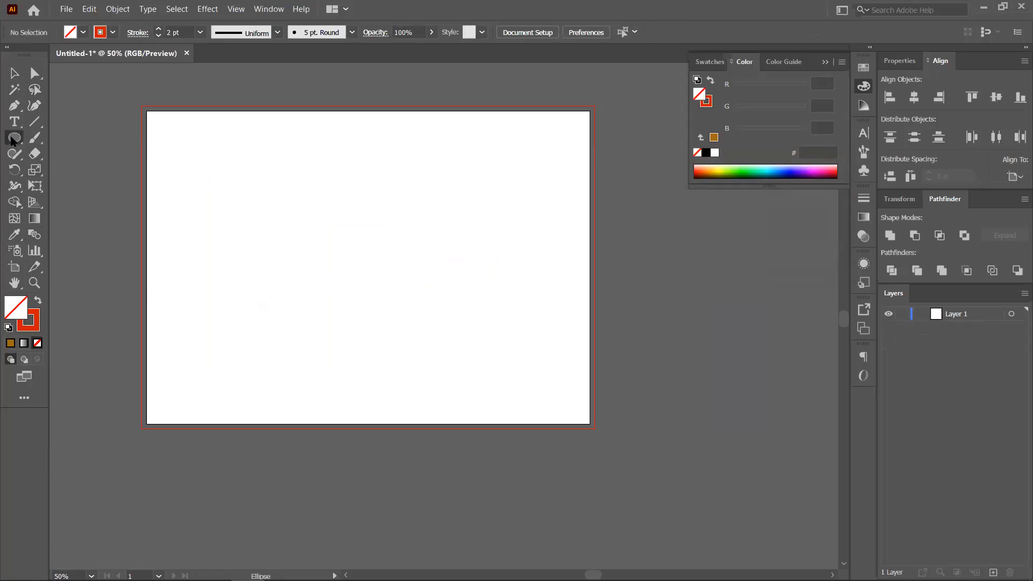
{"action": "left_click_drag", "start_coordinate": [200, 155], "coordinate": [224, 177]}
{"action": "left_click", "coordinate": [39, 300]}
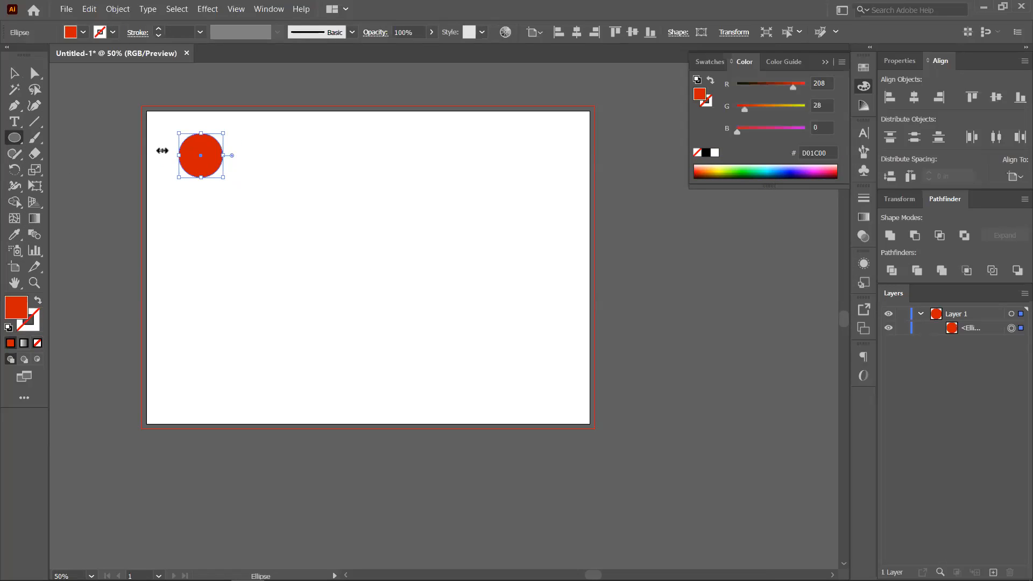
- Duplicate the red circle toward the artboard's lower centre-right and fill the copy with yellow (CDD000)
{"action": "left_click", "coordinate": [10, 77]}
{"action": "left_click_drag", "start_coordinate": [201, 157], "coordinate": [343, 314]}
{"action": "left_click_drag", "start_coordinate": [398, 348], "coordinate": [397, 347]}
{"action": "left_click", "coordinate": [721, 170]}
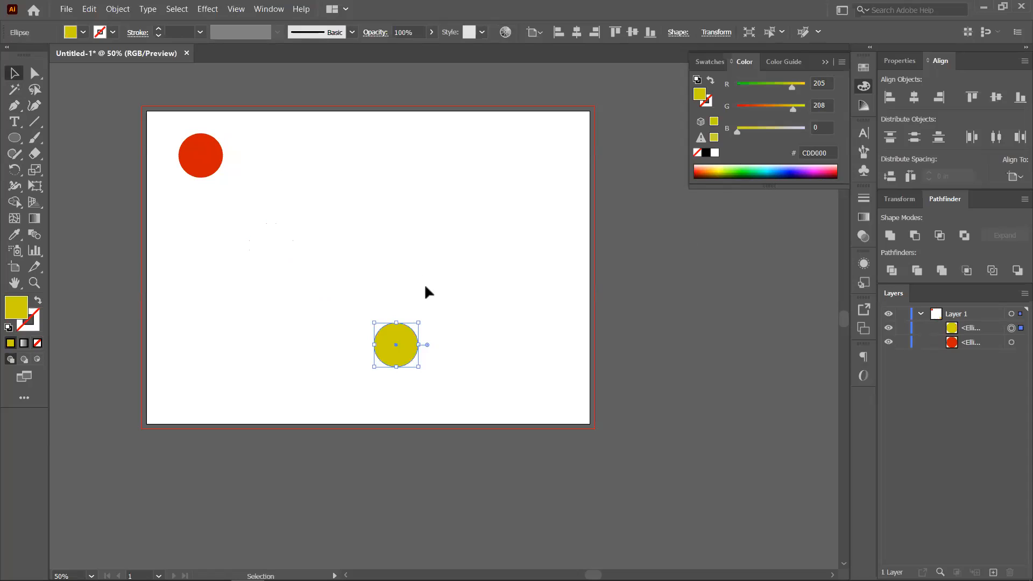
- Blend the red circle into the yellow circle, from centre to centre
{"action": "left_click", "coordinate": [437, 293]}
{"action": "left_click", "coordinate": [209, 171]}
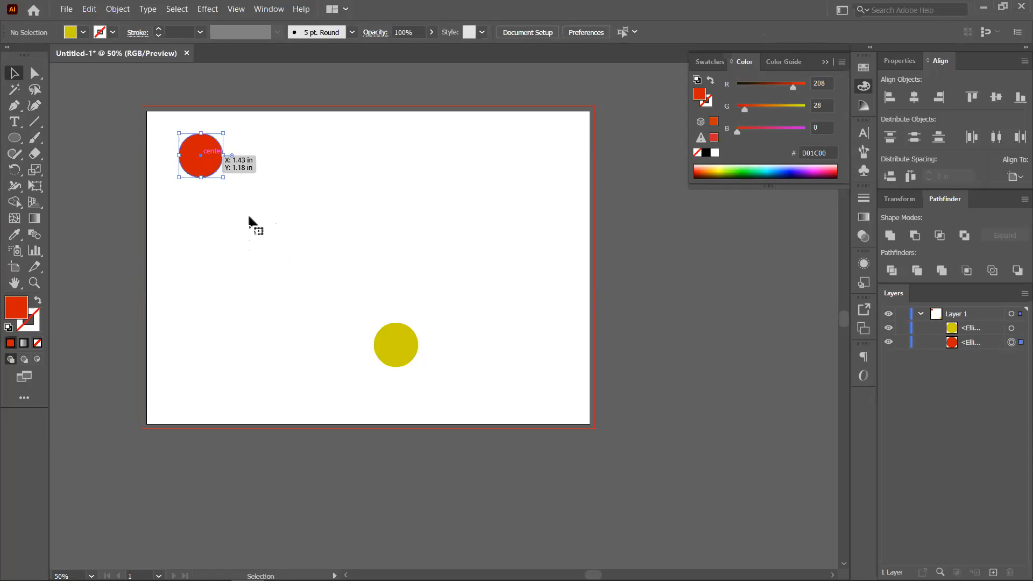
{"action": "left_click", "coordinate": [404, 343], "text": "shift"}
{"action": "left_click", "coordinate": [35, 235]}
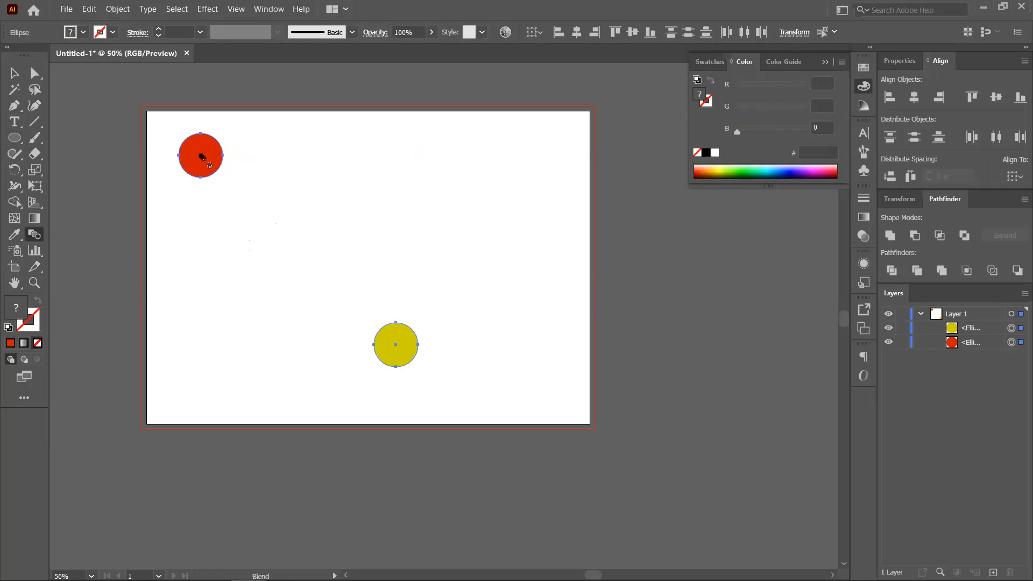
{"action": "left_click", "coordinate": [396, 345]}
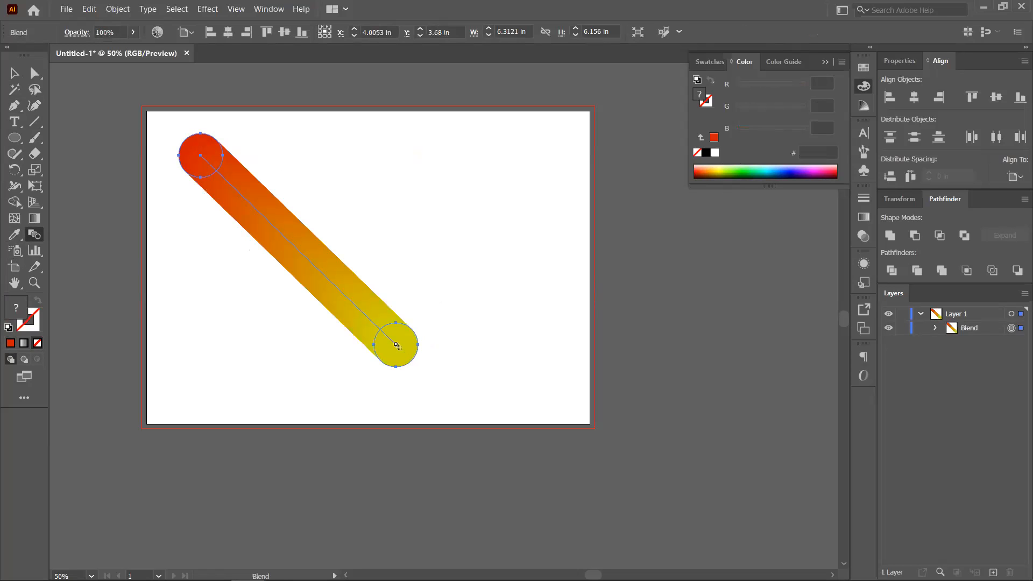
- Move the red-to-yellow blend off the artboard onto the empty canvas to its right
{"action": "left_click", "coordinate": [15, 73]}
{"action": "left_click", "coordinate": [206, 243]}
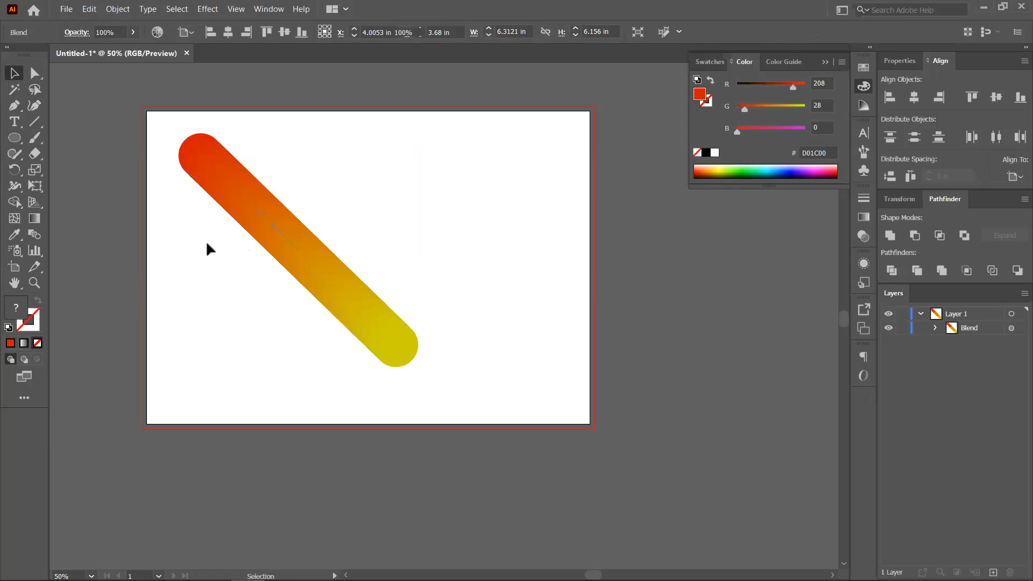
{"action": "left_click_drag", "start_coordinate": [396, 325], "coordinate": [429, 335]}
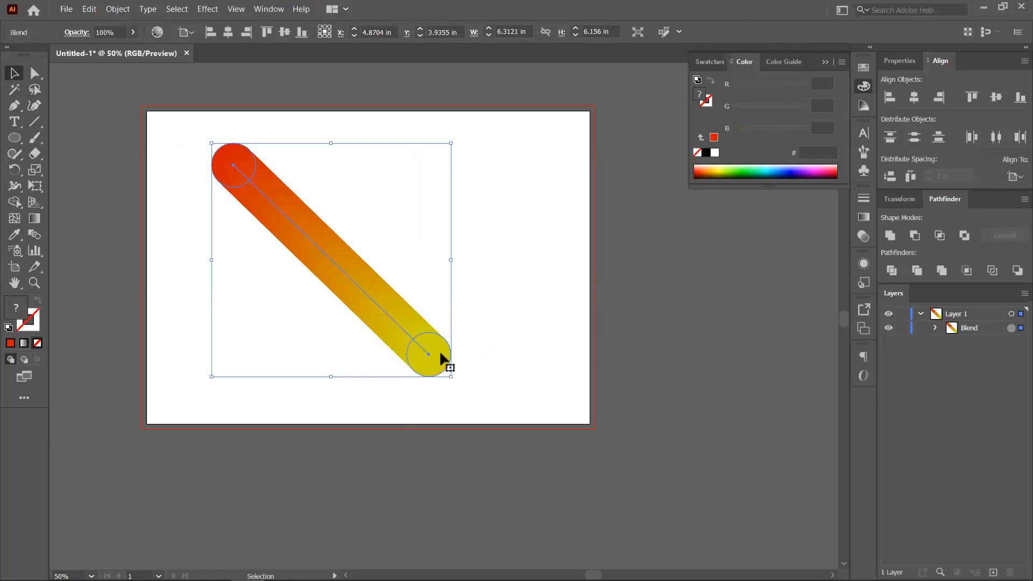
{"action": "left_click_drag", "start_coordinate": [356, 297], "coordinate": [653, 300]}
{"action": "scroll", "coordinate": [381, 295], "scroll_direction": "down", "scroll_amount": 2}
{"action": "scroll", "coordinate": [387, 299], "scroll_direction": "up", "scroll_amount": 1}
{"action": "scroll", "coordinate": [620, 296], "scroll_direction": "up", "scroll_amount": 2}
{"action": "scroll", "coordinate": [625, 301], "scroll_direction": "down", "scroll_amount": 1}
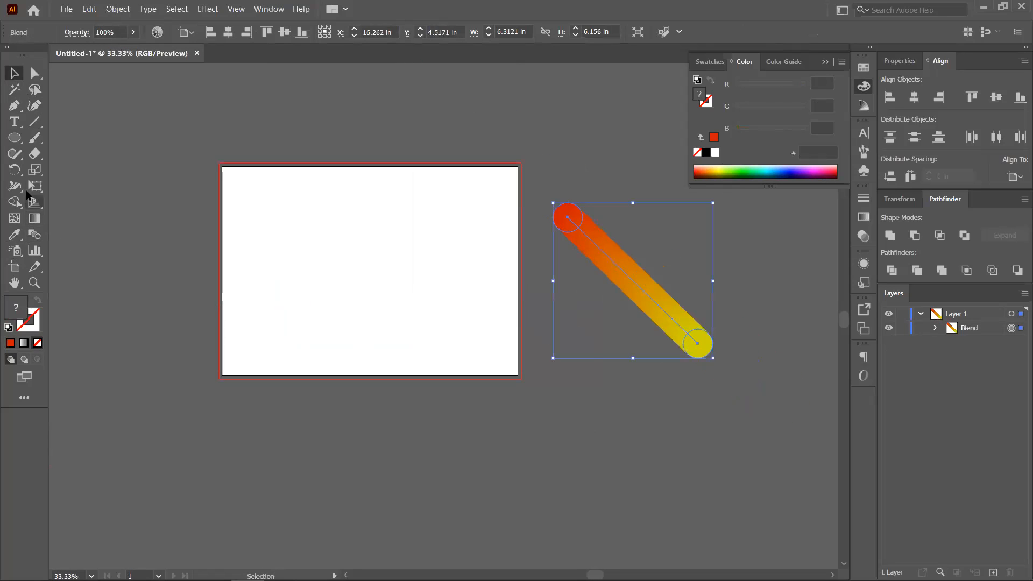
- Place the placeholder text "Lorem ipsum" on the artboard and scale it up to about 103 pt
{"action": "left_click", "coordinate": [14, 122]}
{"action": "left_click", "coordinate": [285, 262]}
{"action": "key", "text": "Escape"}
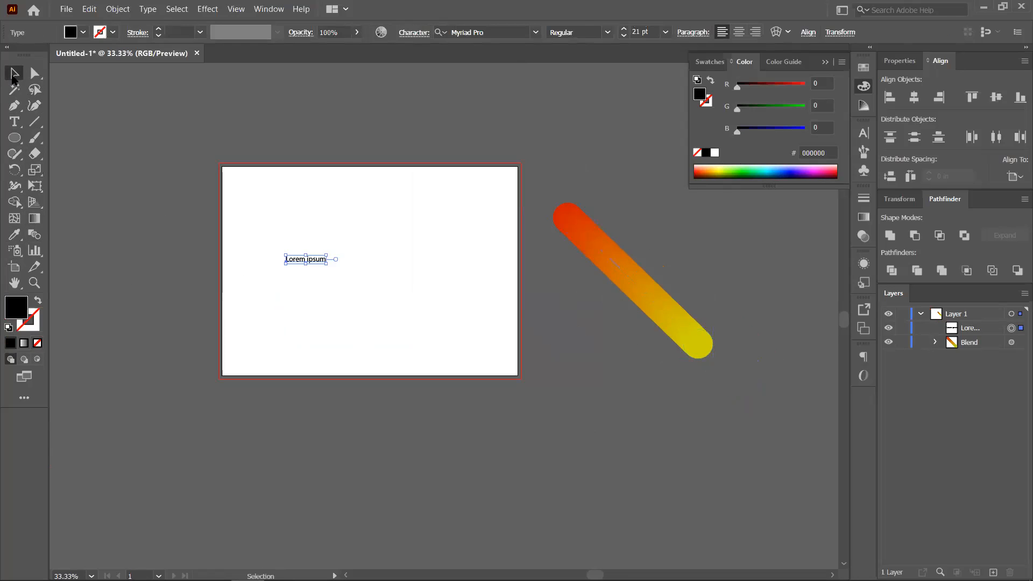
{"action": "left_click_drag", "start_coordinate": [330, 265], "coordinate": [404, 299]}
- Shorten the placeholder text to the single letter "L" and finish editing it
{"action": "key", "text": "t"}
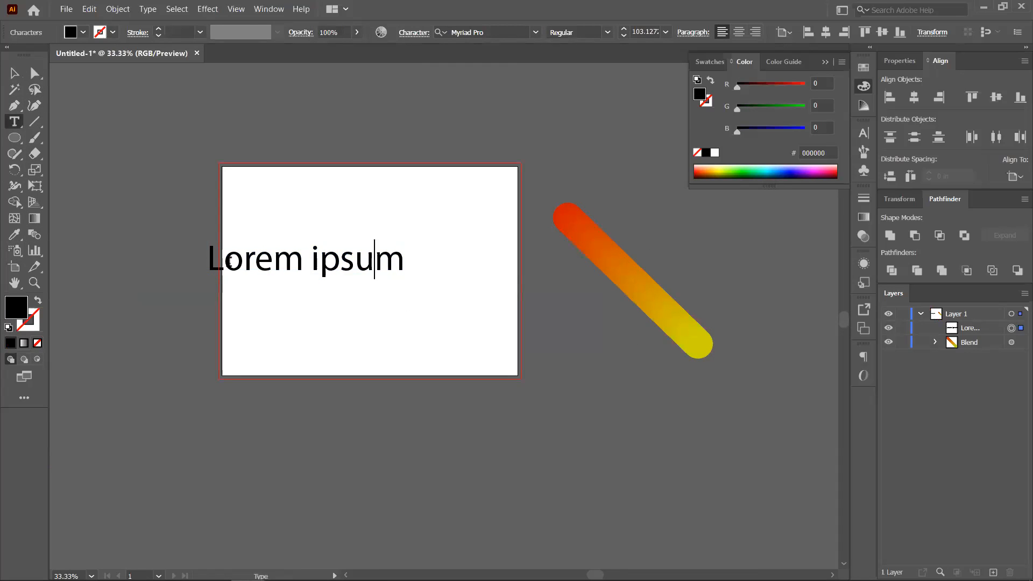
{"action": "left_click_drag", "start_coordinate": [229, 262], "coordinate": [469, 262]}
{"action": "key", "text": "BackSpace"}
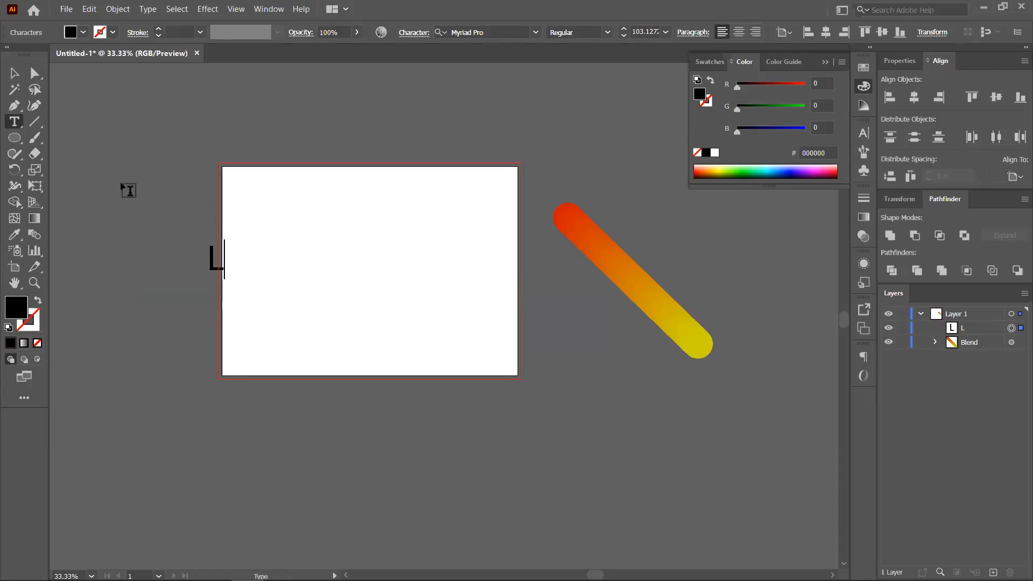
{"action": "left_click", "coordinate": [17, 72]}
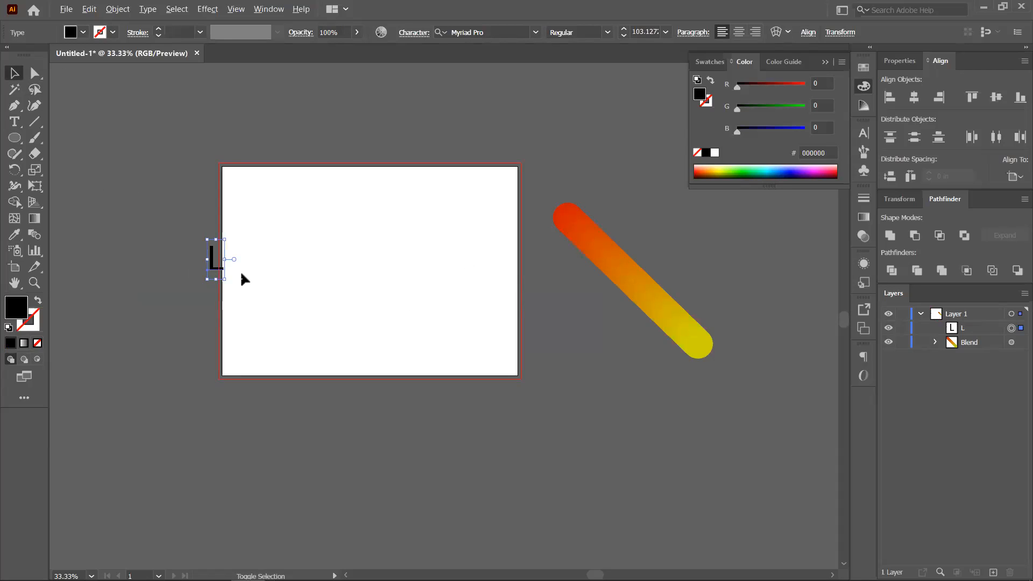
- Scale the letter "L" up to about 304 pt and place it inside the artboard
{"action": "left_click_drag", "start_coordinate": [227, 280], "coordinate": [340, 290]}
{"action": "scroll", "coordinate": [340, 290], "scroll_direction": "up", "scroll_amount": 1}
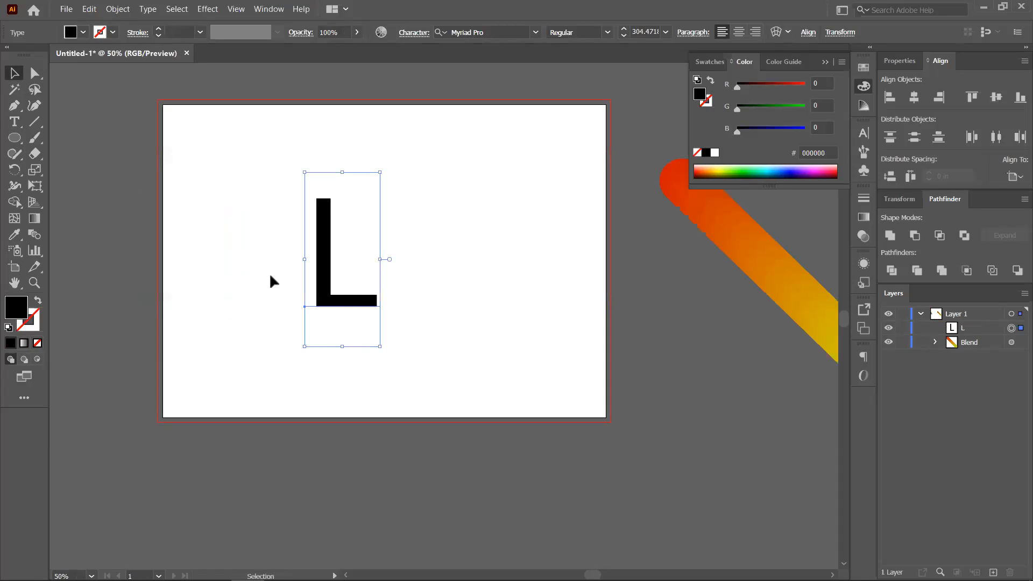
{"action": "scroll", "coordinate": [334, 271], "scroll_direction": "down", "scroll_amount": 1}
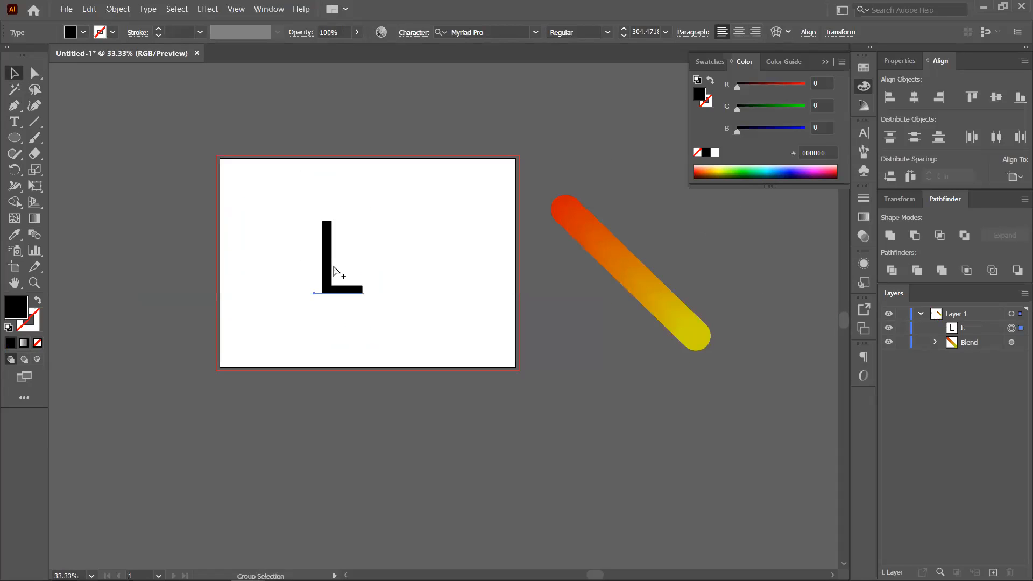
- Select the letter together with the red-to-yellow blend and reverse the blend's spine
{"action": "left_click", "coordinate": [597, 232], "text": "shift"}
{"action": "right_click", "coordinate": [602, 241]}
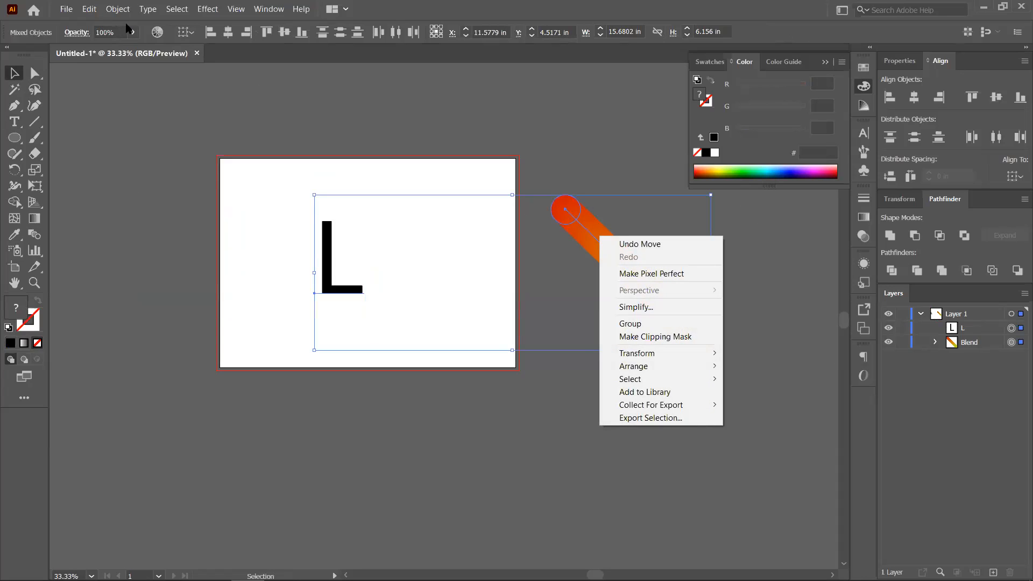
{"action": "left_click", "coordinate": [118, 9]}
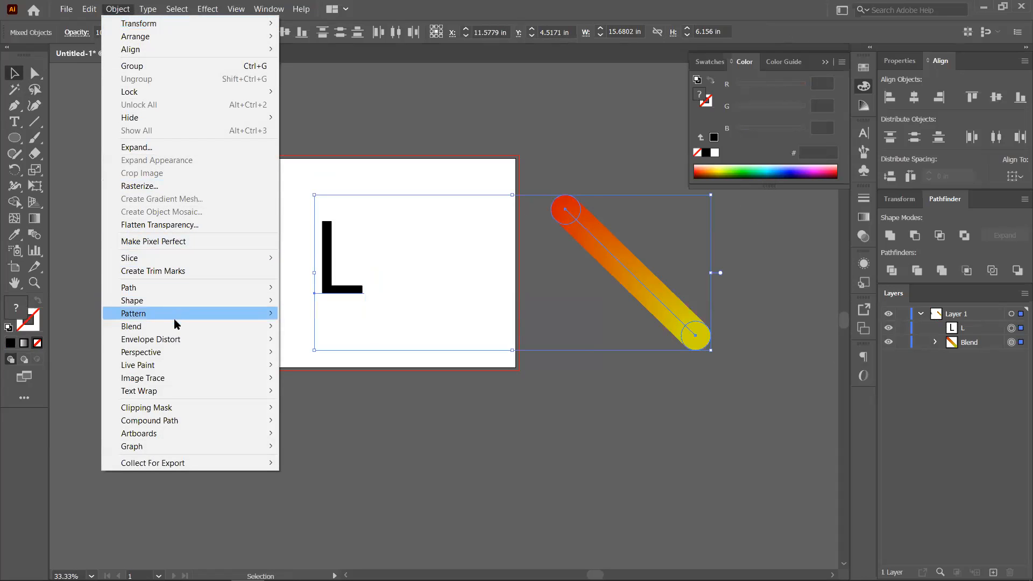
{"action": "mouse_move", "coordinate": [178, 326]}
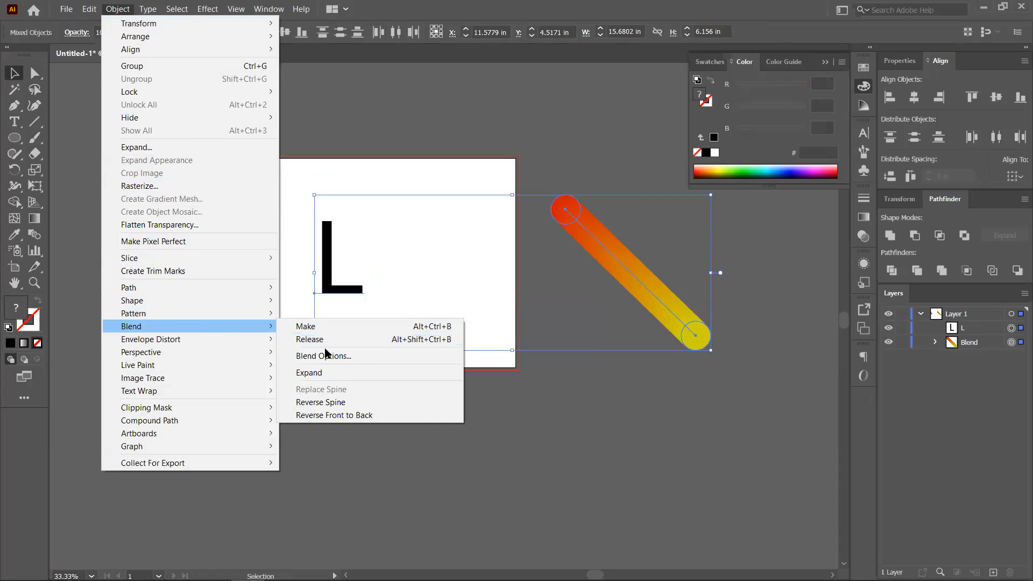
{"action": "left_click", "coordinate": [343, 405]}
- Try to make a blend between the letter "L" and the circle blend, and undo it
{"action": "left_click", "coordinate": [124, 8]}
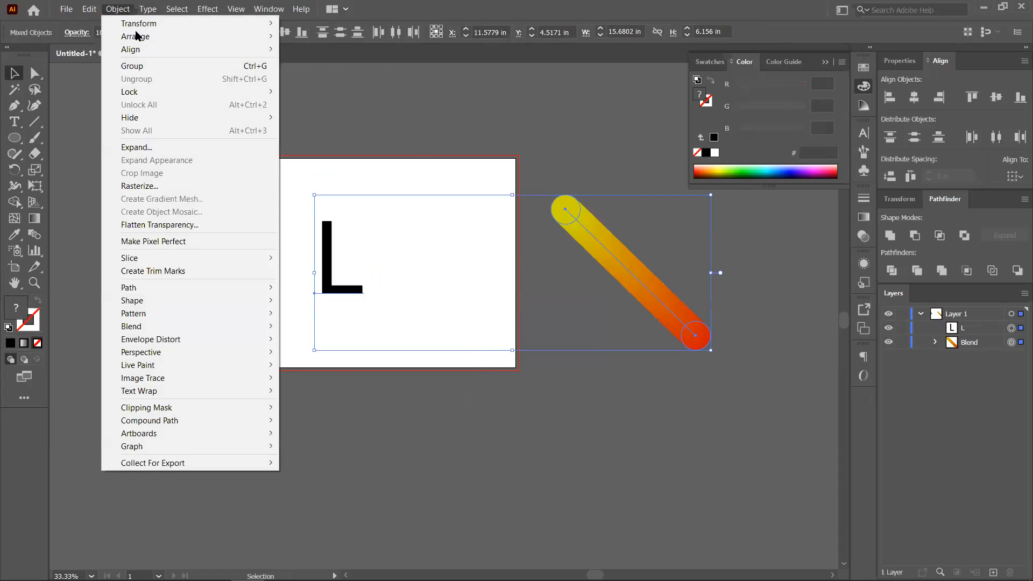
{"action": "mouse_move", "coordinate": [196, 327]}
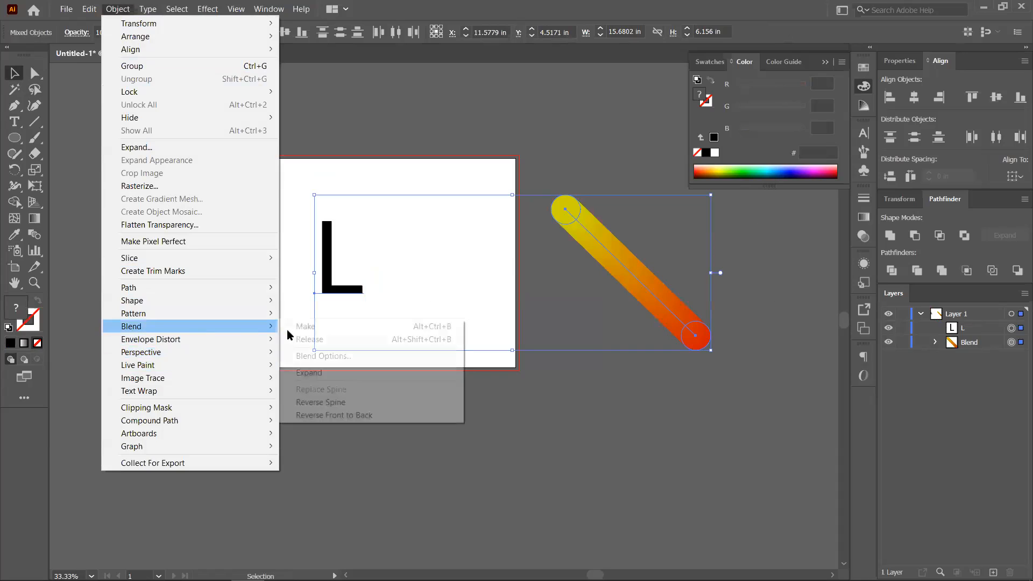
{"action": "left_click", "coordinate": [331, 328]}
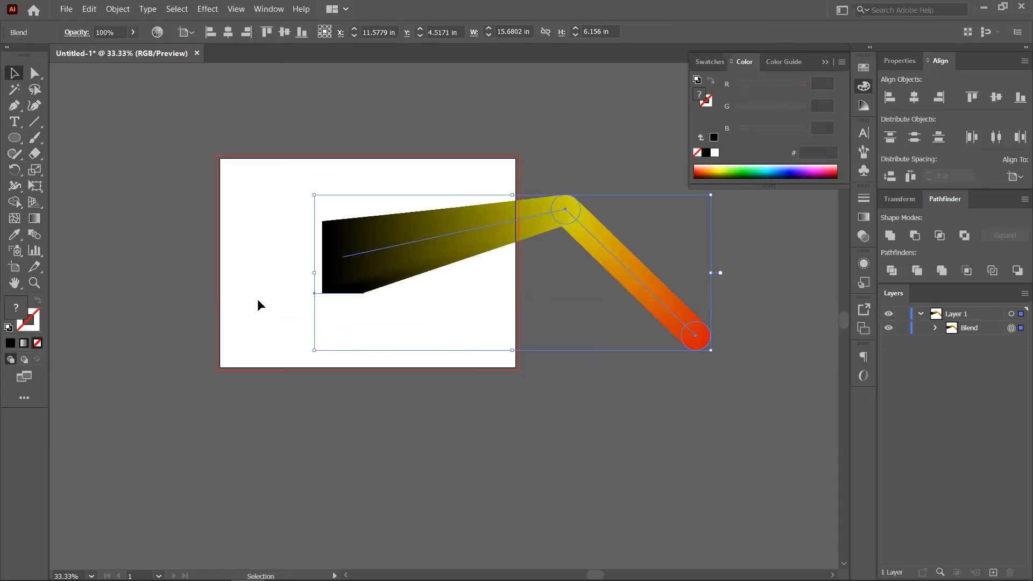
{"action": "key", "text": "ctrl+z"}
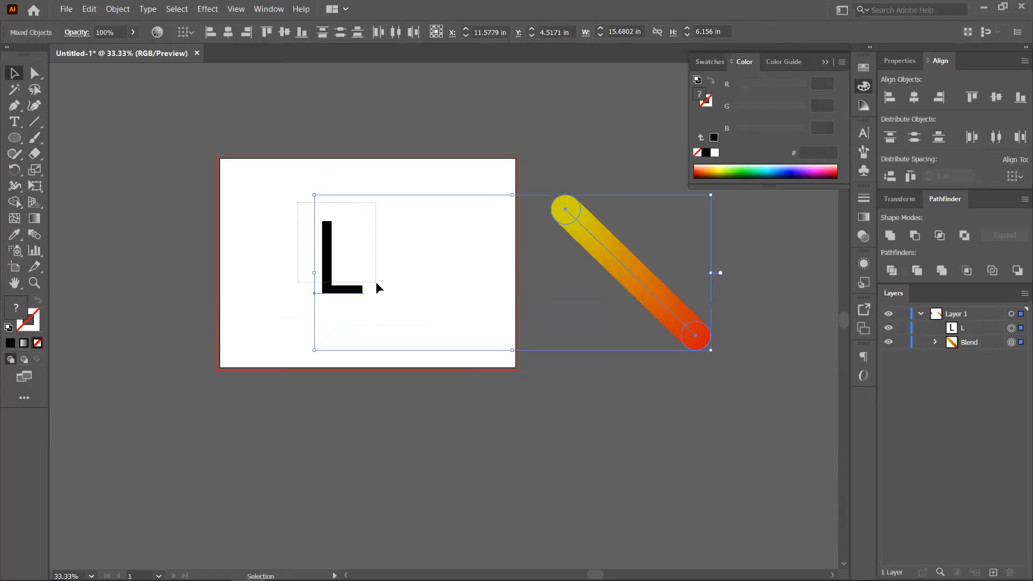
- Delete the letter "L" from the artboard
{"action": "left_click", "coordinate": [376, 288]}
{"action": "left_click", "coordinate": [364, 293]}
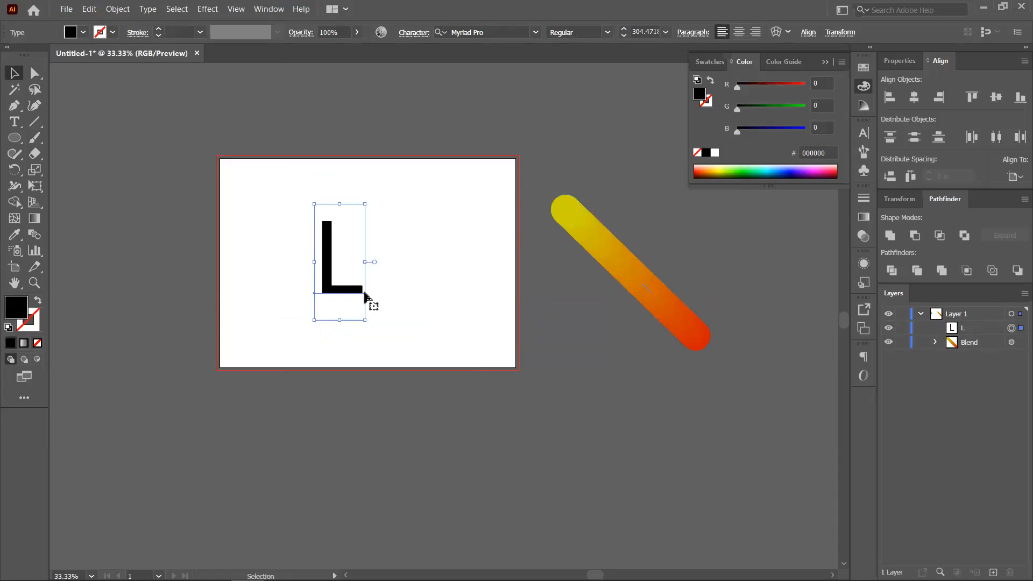
{"action": "key", "text": "Delete"}
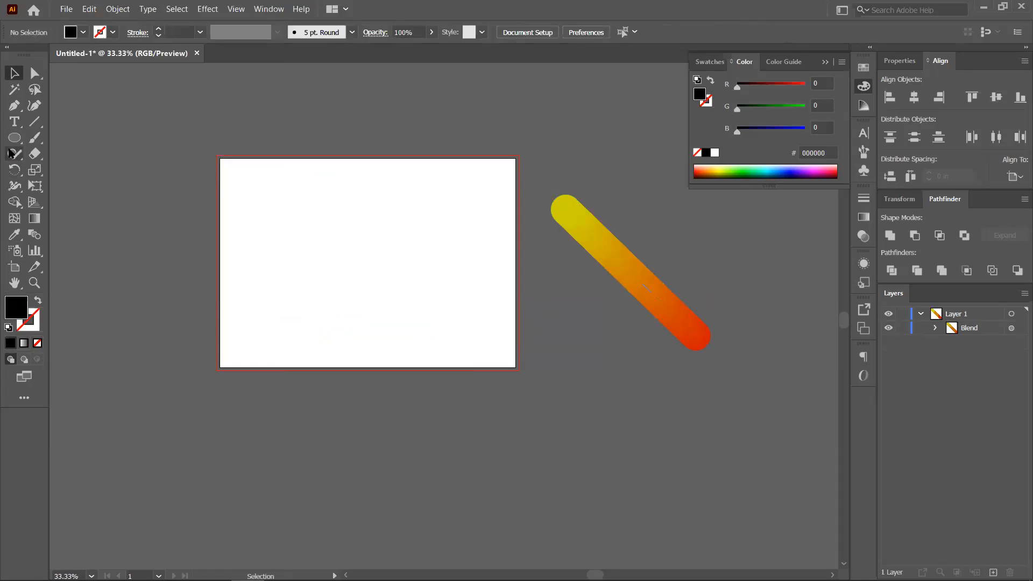
- Draw an open L-shaped path about 4.7 in tall and 3.8 in wide on the artboard, with no fill and a black stroke
{"action": "left_click", "coordinate": [14, 106]}
{"action": "left_click", "coordinate": [274, 195]}
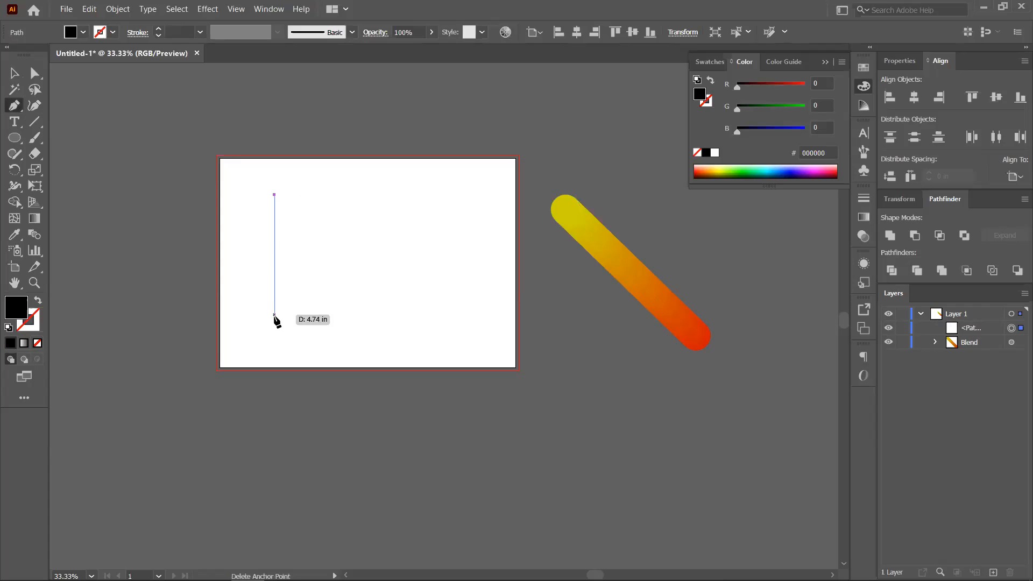
{"action": "left_click", "coordinate": [274, 313], "text": "shift"}
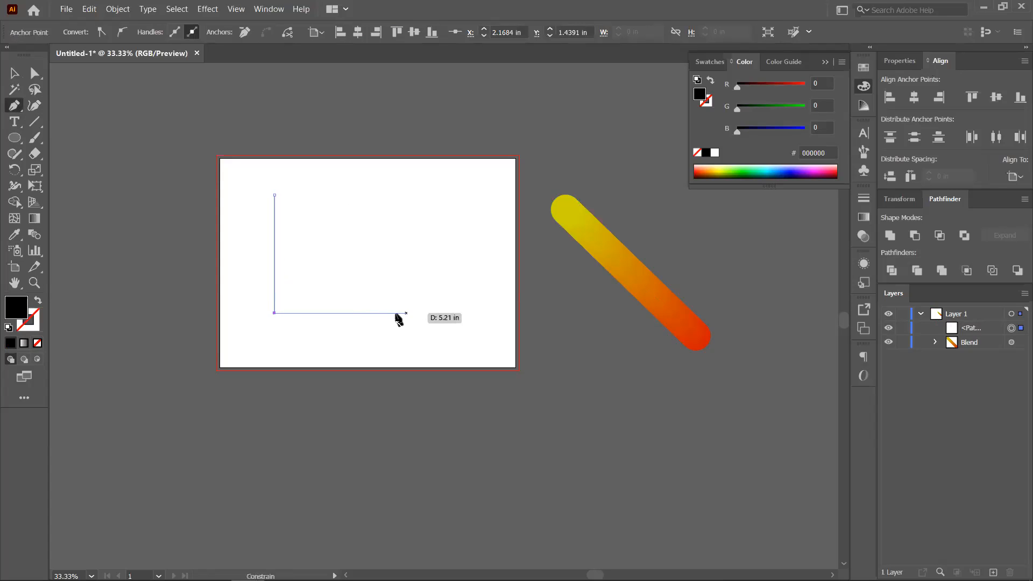
{"action": "left_click", "coordinate": [371, 314], "text": "shift"}
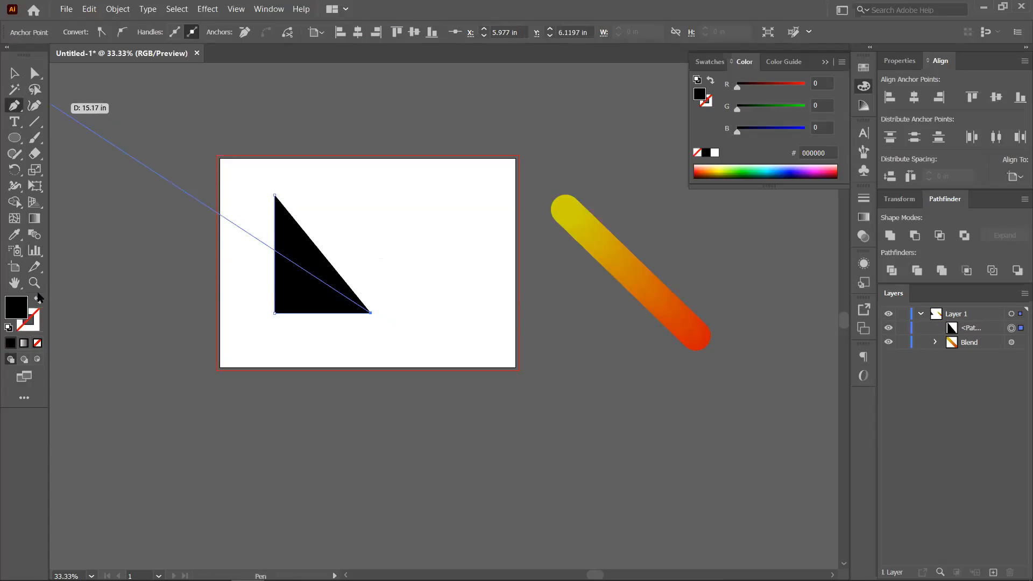
{"action": "left_click", "coordinate": [37, 301]}
{"action": "key", "text": "v"}
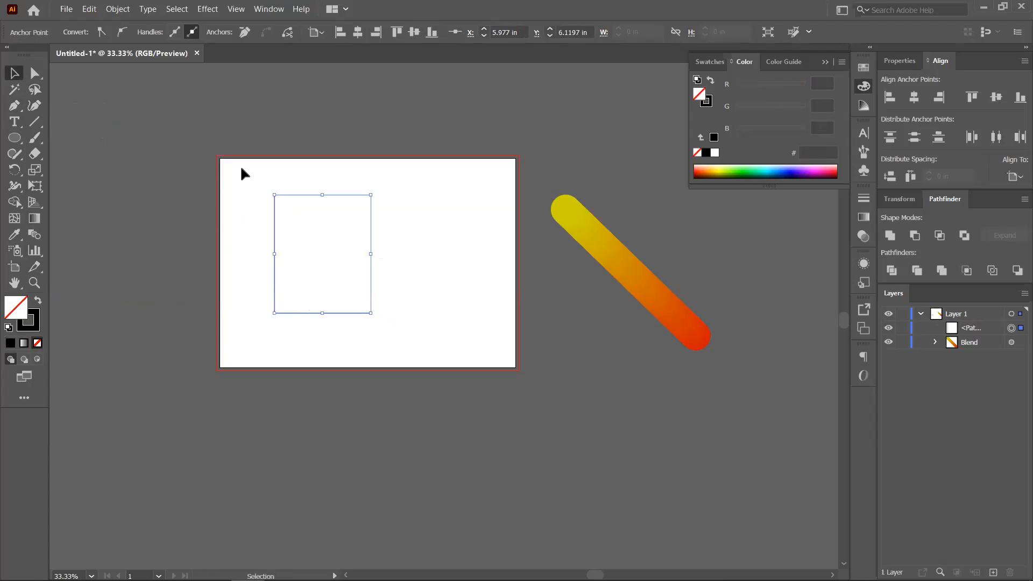
- Replace the circle blend's spine with the L-shaped path
{"action": "left_click", "coordinate": [245, 164]}
{"action": "left_click_drag", "start_coordinate": [245, 157], "coordinate": [613, 344]}
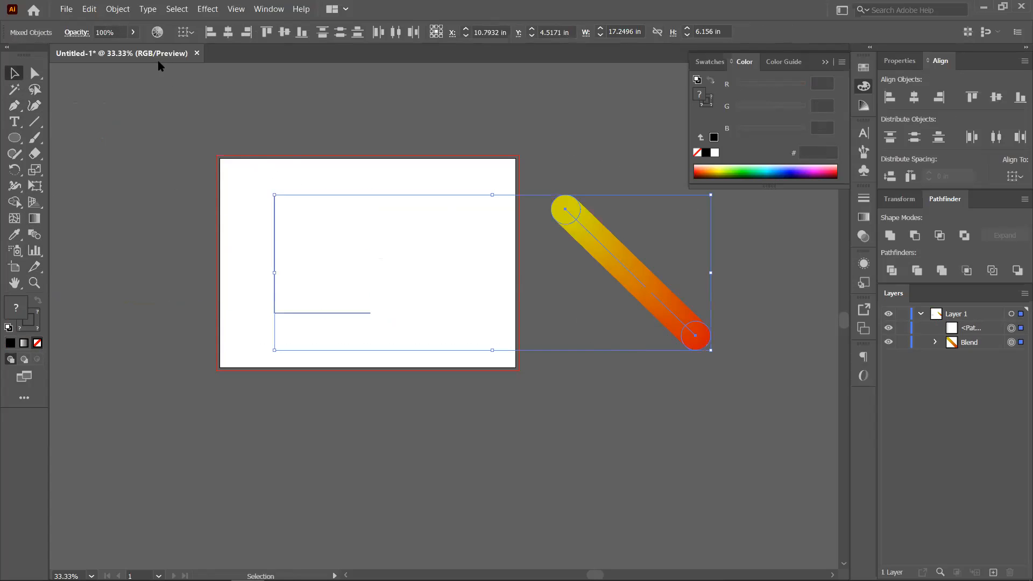
{"action": "left_click", "coordinate": [109, 12]}
{"action": "mouse_move", "coordinate": [217, 329]}
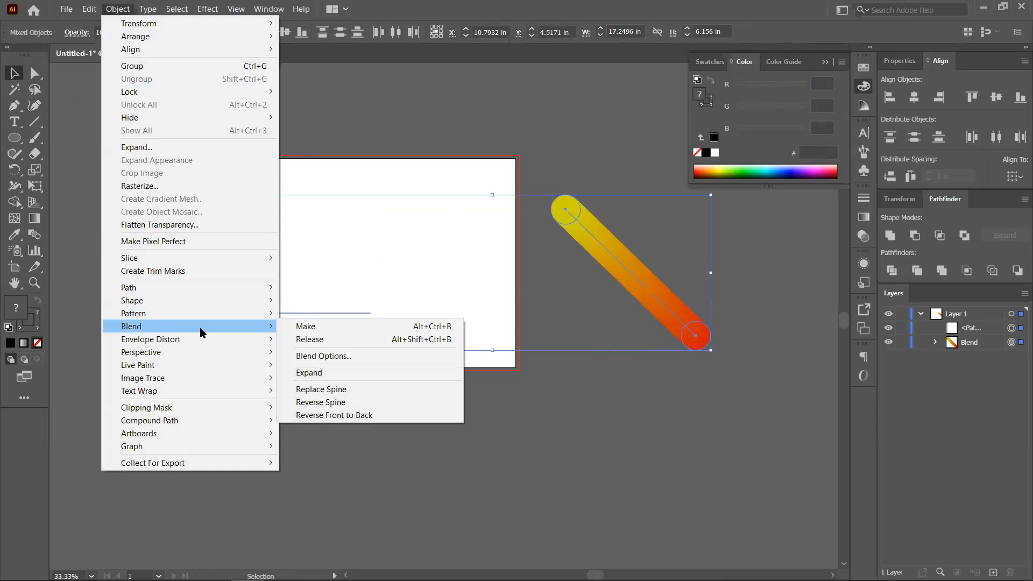
{"action": "left_click", "coordinate": [330, 392]}
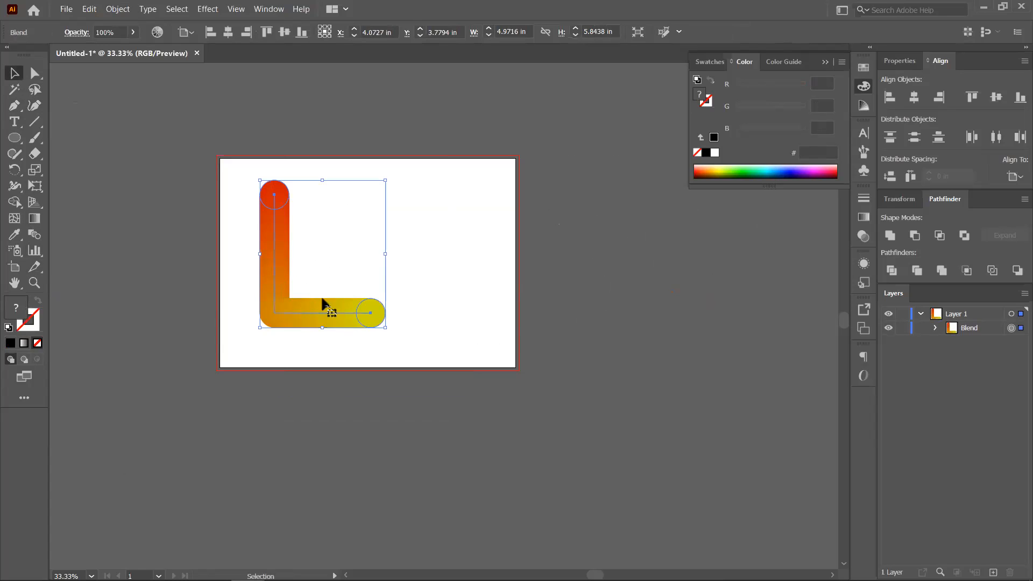
- Draw an open M-shaped path about 6.5 in tall on the canvas right of the artboard and move it closer to the artboard
{"action": "scroll", "coordinate": [401, 291], "scroll_direction": "right", "scroll_amount": 3}
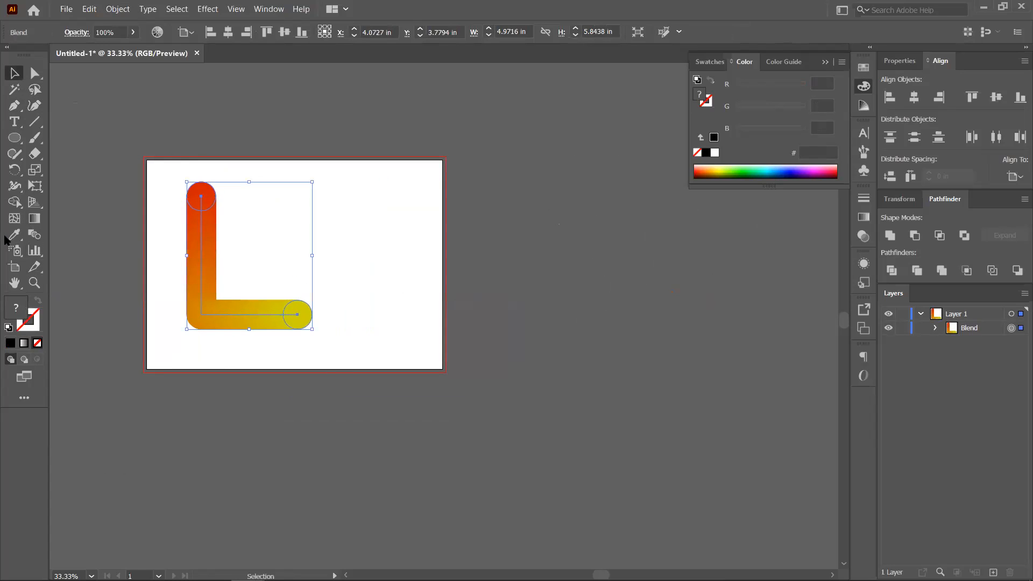
{"action": "left_click", "coordinate": [14, 106]}
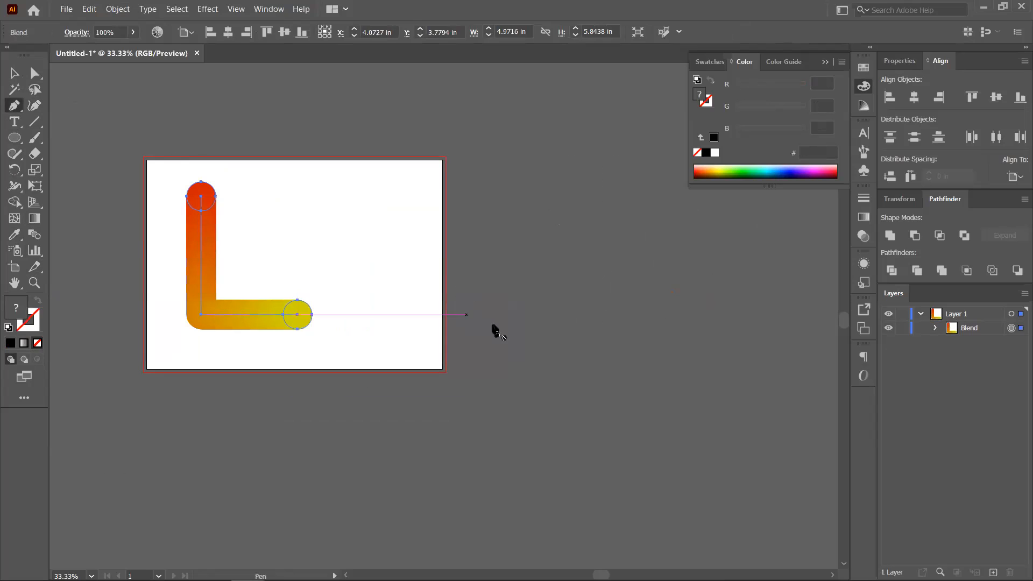
{"action": "left_click", "coordinate": [514, 326]}
{"action": "left_click", "coordinate": [513, 174], "text": "shift"}
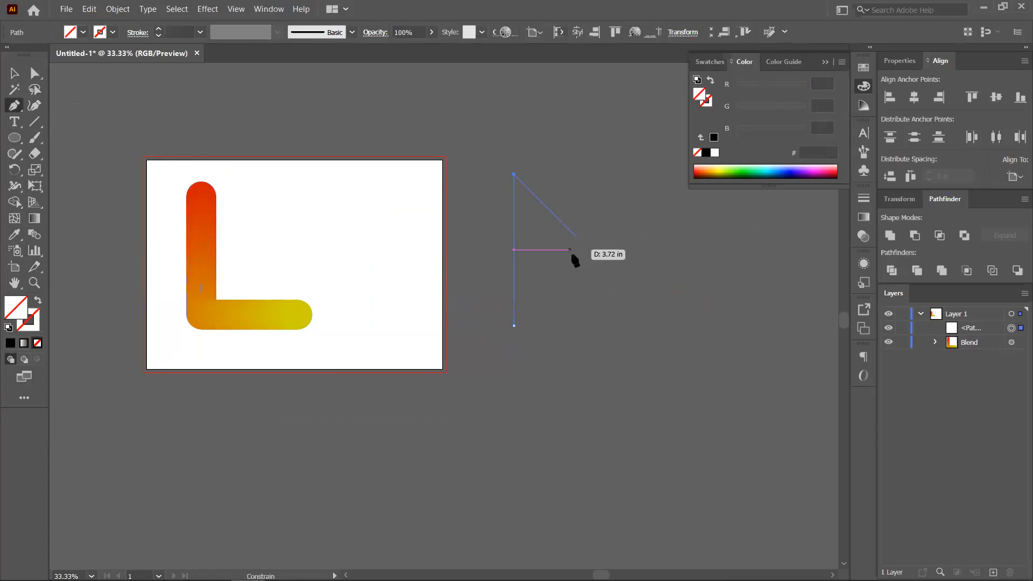
{"action": "left_click", "coordinate": [585, 245], "text": "shift"}
{"action": "left_click", "coordinate": [661, 170], "text": "shift"}
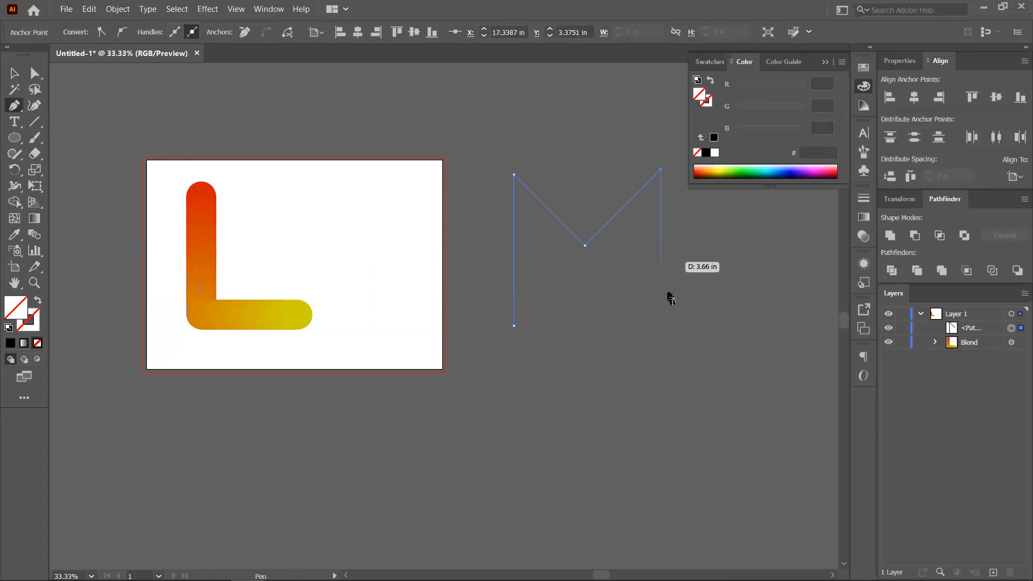
{"action": "left_click", "coordinate": [677, 334], "text": "shift"}
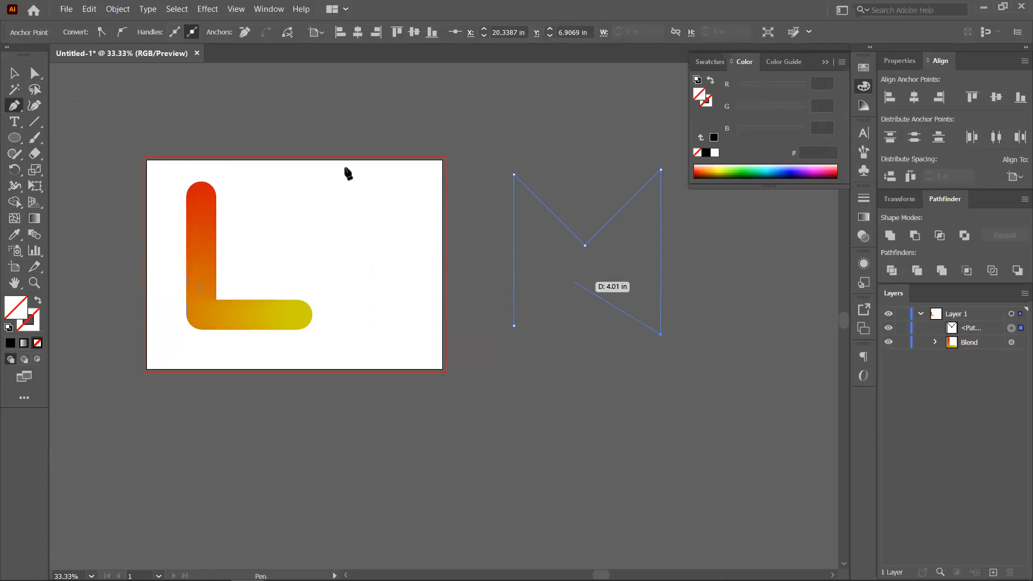
{"action": "left_click", "coordinate": [15, 74]}
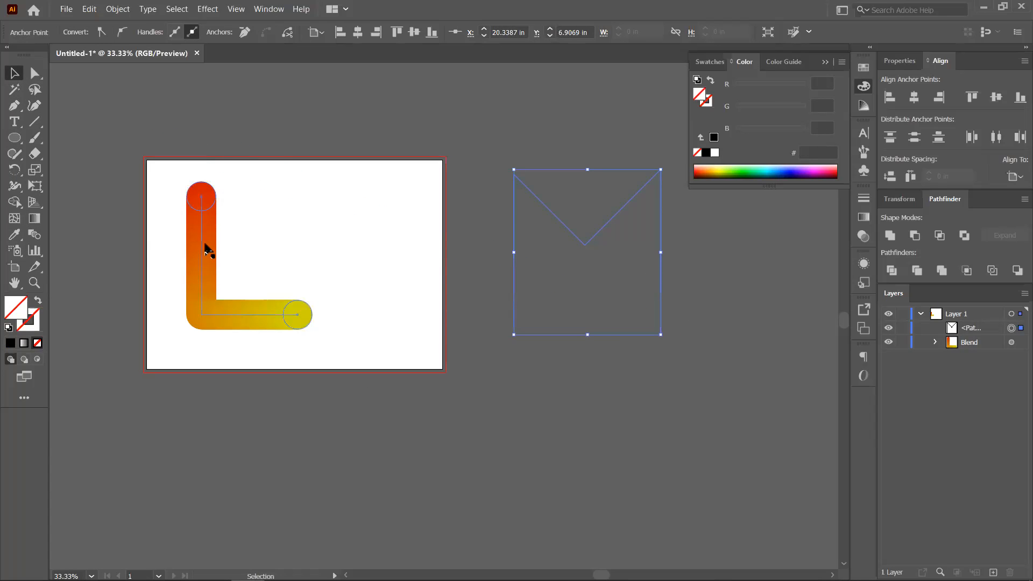
{"action": "left_click_drag", "start_coordinate": [588, 250], "coordinate": [541, 249]}
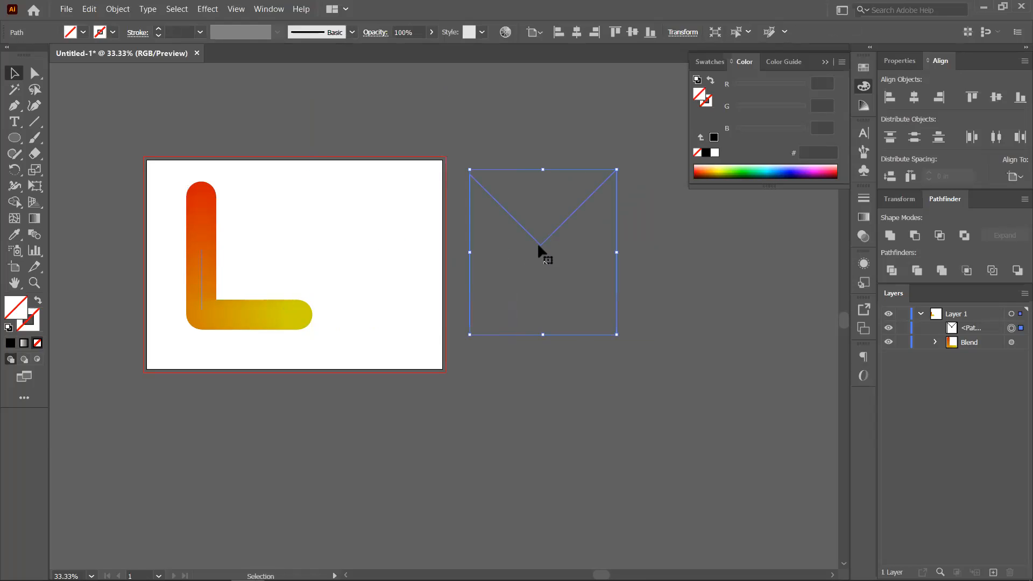
- Replace the L-shaped blend's spine with the M-shaped path and deselect the result
{"action": "left_click", "coordinate": [297, 317], "text": "shift"}
{"action": "left_click", "coordinate": [106, 9]}
{"action": "mouse_move", "coordinate": [169, 328]}
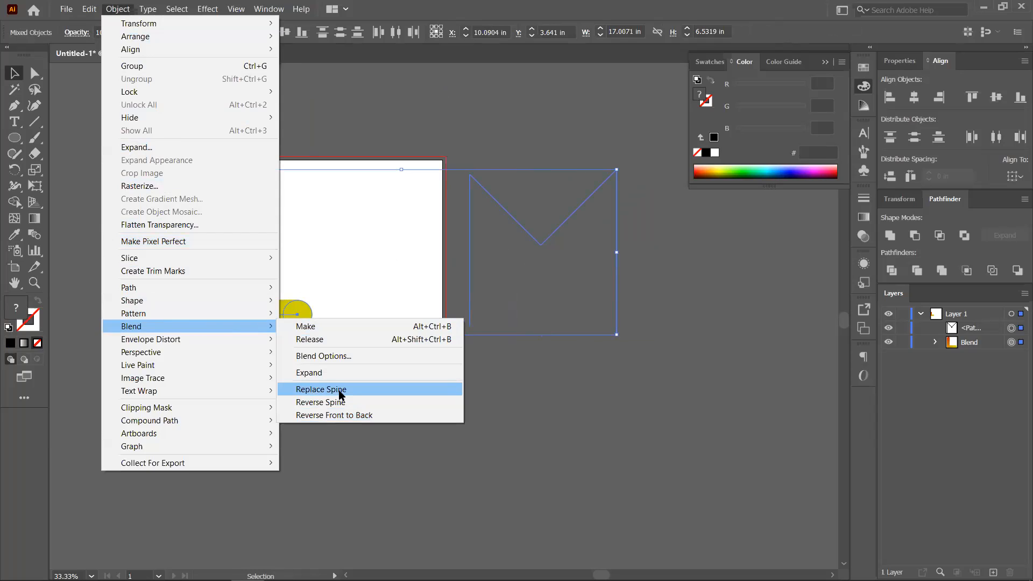
{"action": "left_click", "coordinate": [341, 390]}
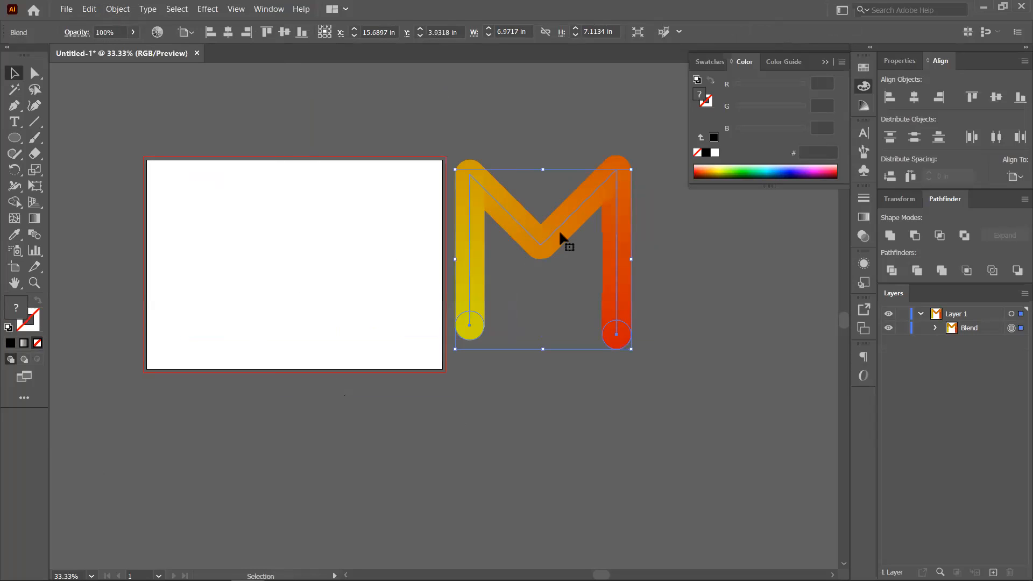
{"action": "left_click", "coordinate": [283, 241]}
- Draw a circle about 1.5 in across in the artboard's upper-left corner and fill it with red
{"action": "left_click", "coordinate": [15, 138]}
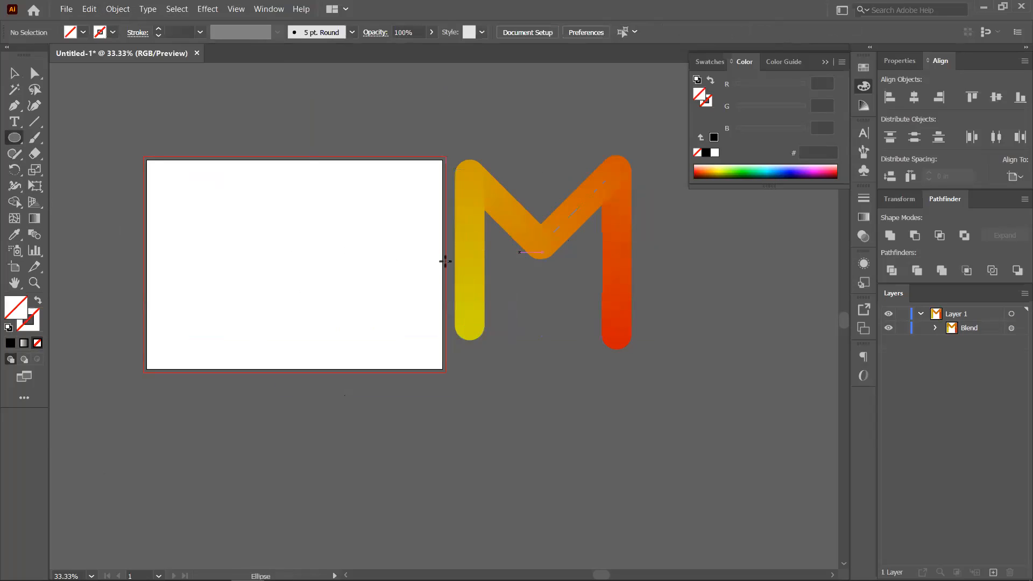
{"action": "left_click_drag", "start_coordinate": [183, 180], "coordinate": [203, 200]}
{"action": "key", "text": "v"}
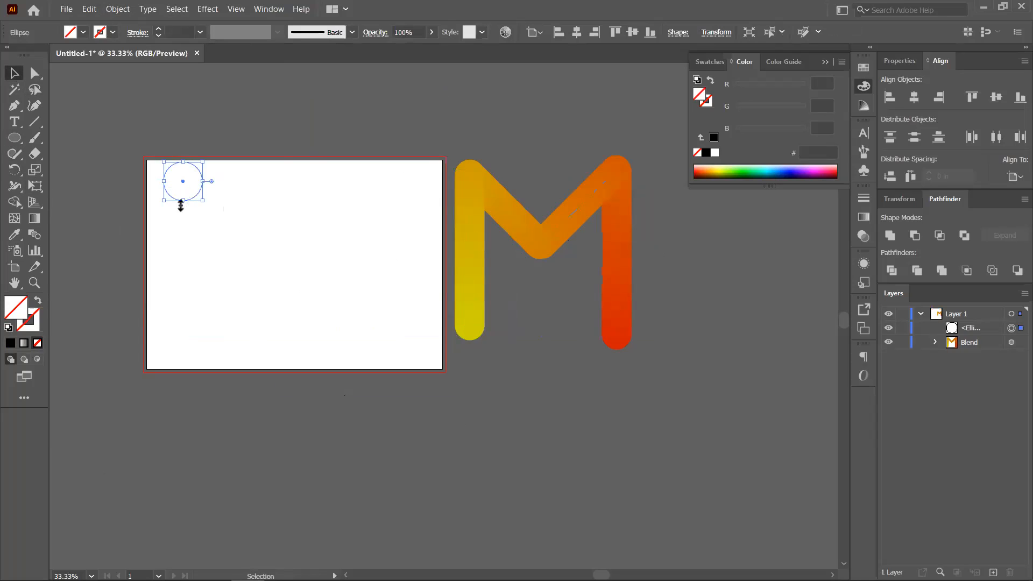
{"action": "left_click", "coordinate": [863, 67]}
{"action": "left_click", "coordinate": [735, 103]}
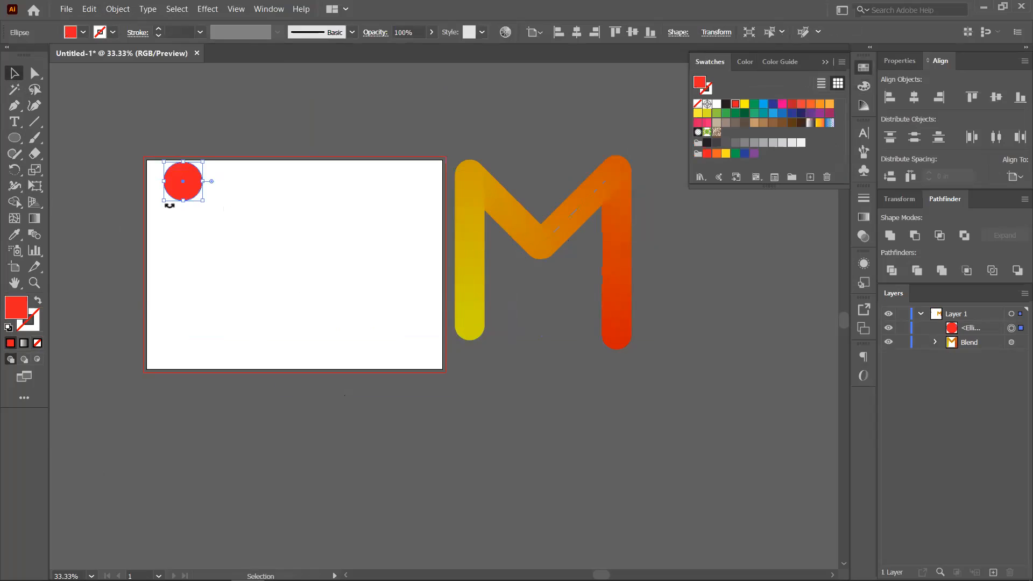
- Duplicate the red circle downward into a column of five, filling the copies yellow, orange, blue and green
{"action": "left_click_drag", "start_coordinate": [181, 195], "coordinate": [184, 284]}
{"action": "left_click", "coordinate": [745, 105]}
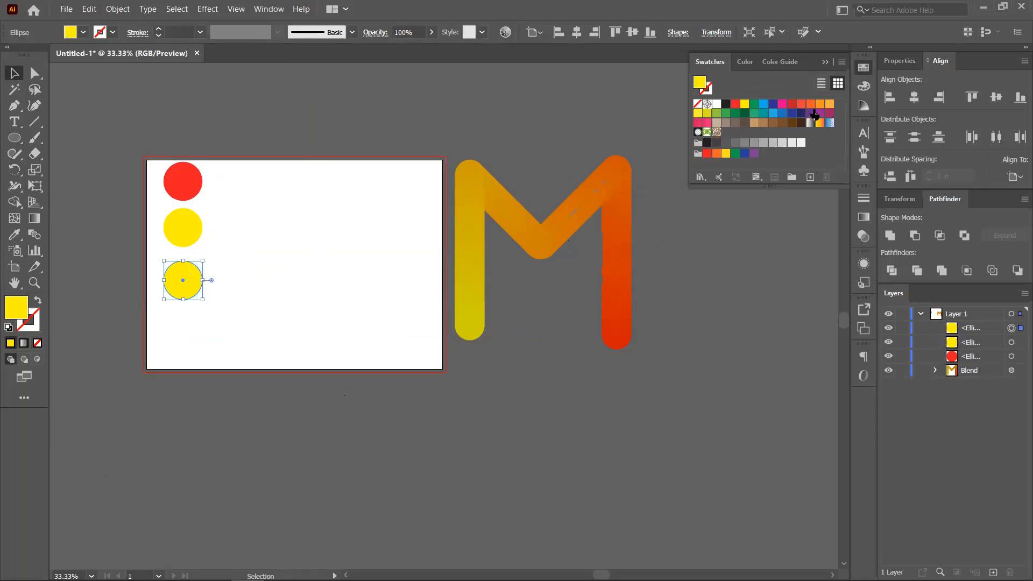
{"action": "left_click", "coordinate": [811, 104]}
{"action": "left_click_drag", "start_coordinate": [188, 294], "coordinate": [176, 388]}
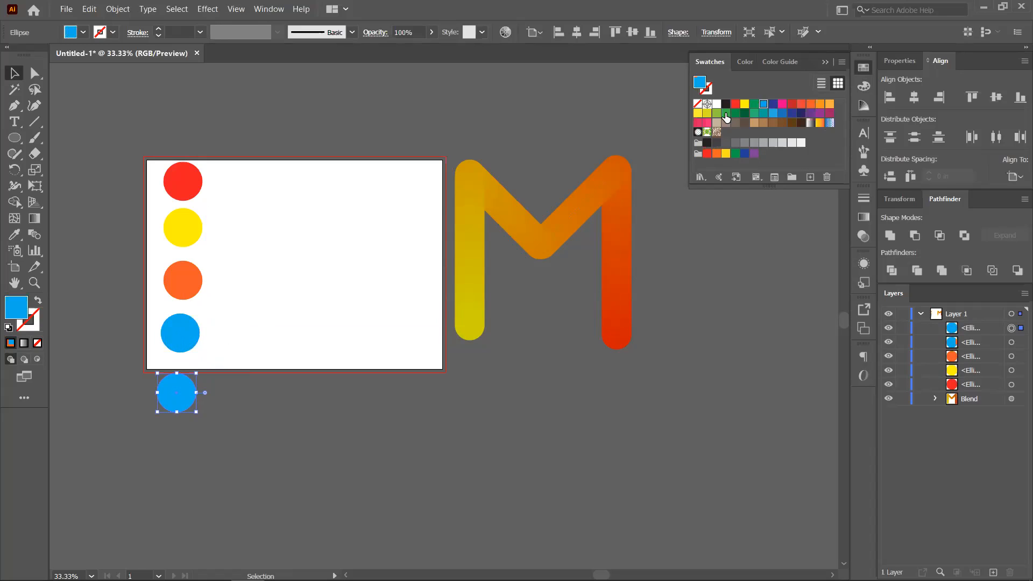
- Align the five coloured circles by their horizontal centres and make one blend from them
{"action": "left_click_drag", "start_coordinate": [145, 159], "coordinate": [203, 453]}
{"action": "left_click", "coordinate": [914, 97]}
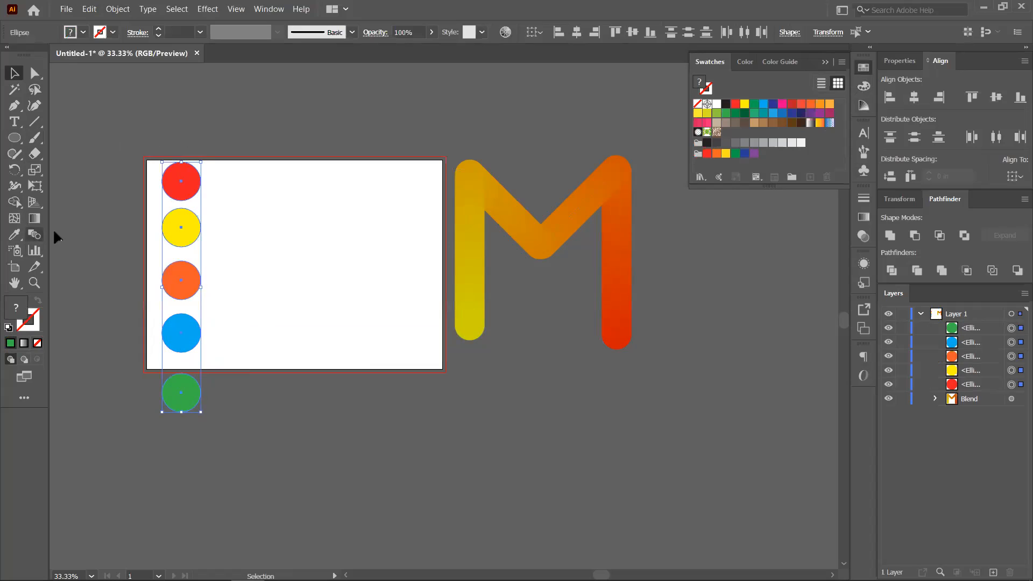
{"action": "left_click", "coordinate": [117, 10]}
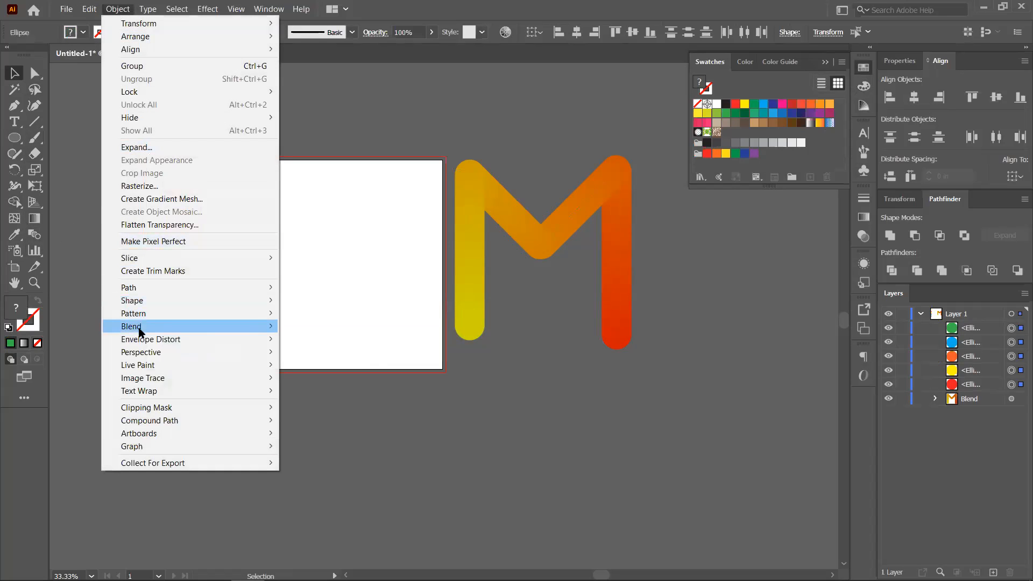
{"action": "mouse_move", "coordinate": [136, 329]}
{"action": "left_click", "coordinate": [304, 326]}
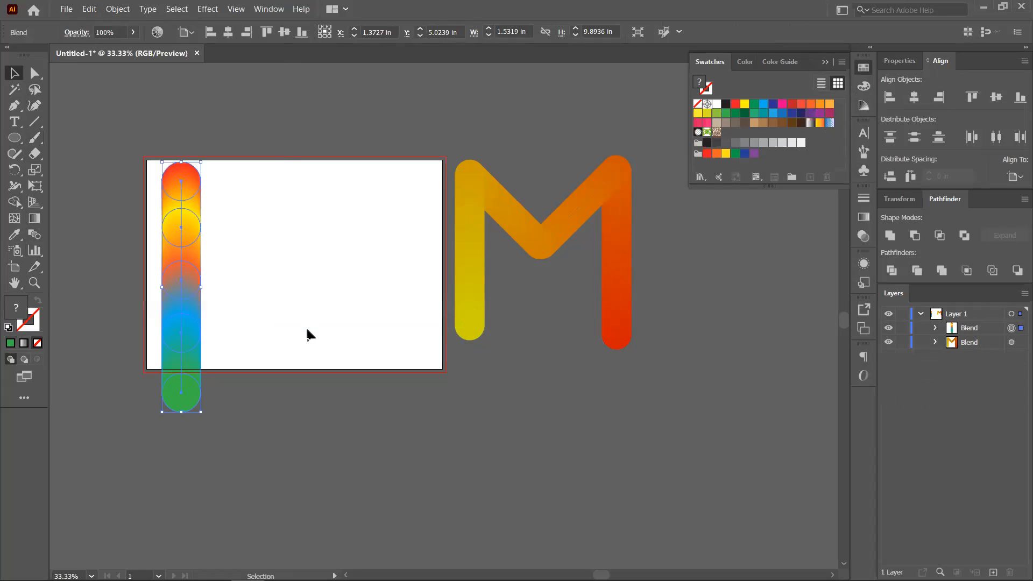
- Move the five-circle blend to the right and scale it down proportionally to about 7 in tall so it fits the artboard
{"action": "left_click", "coordinate": [267, 262]}
{"action": "left_click_drag", "start_coordinate": [190, 223], "coordinate": [237, 188]}
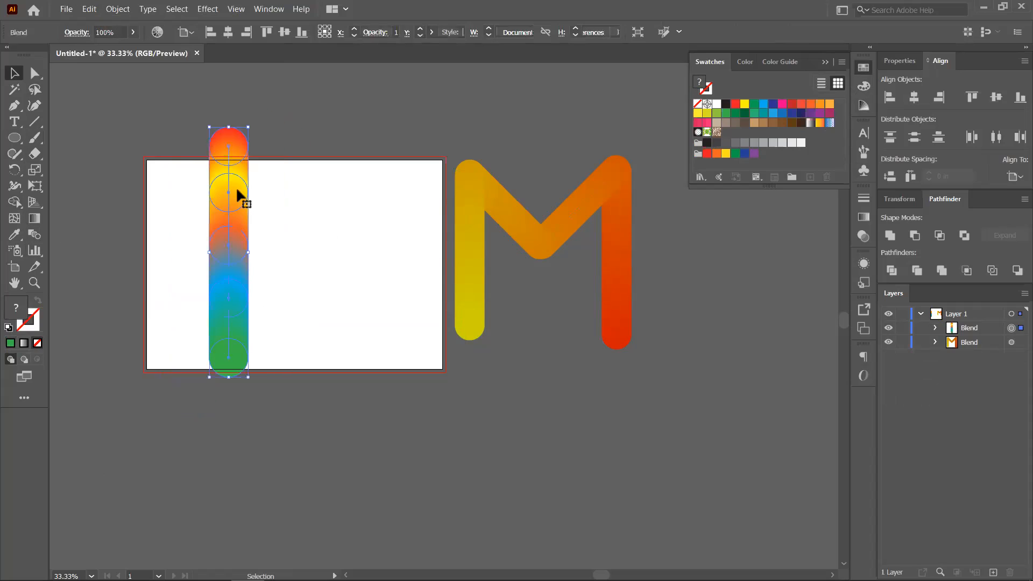
{"action": "left_click_drag", "start_coordinate": [247, 131], "coordinate": [243, 161]}
{"action": "left_click", "coordinate": [302, 235]}
{"action": "left_click", "coordinate": [235, 272]}
{"action": "left_click", "coordinate": [522, 214], "text": "shift"}
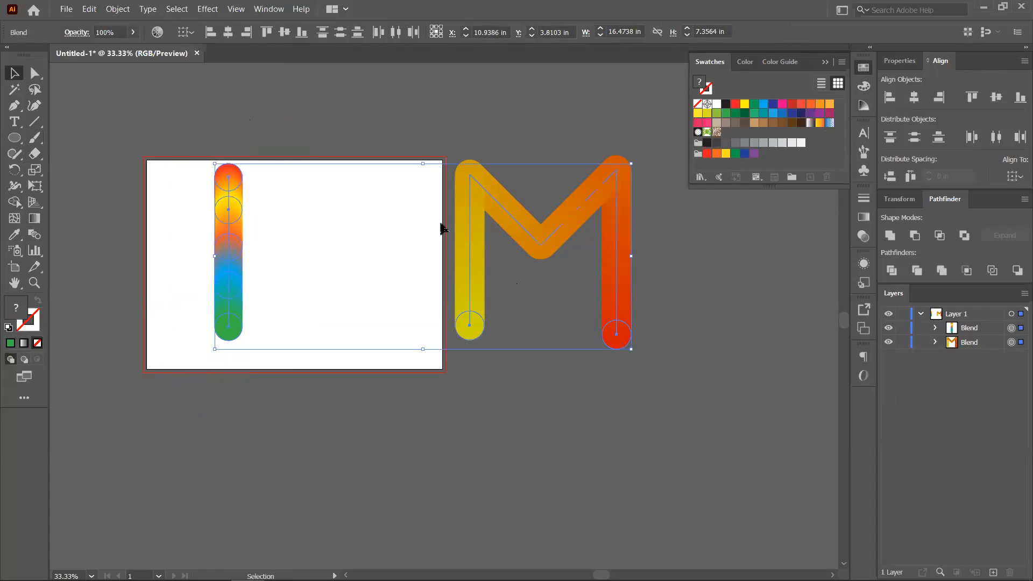
{"action": "left_click", "coordinate": [108, 11]}
{"action": "mouse_move", "coordinate": [152, 329]}
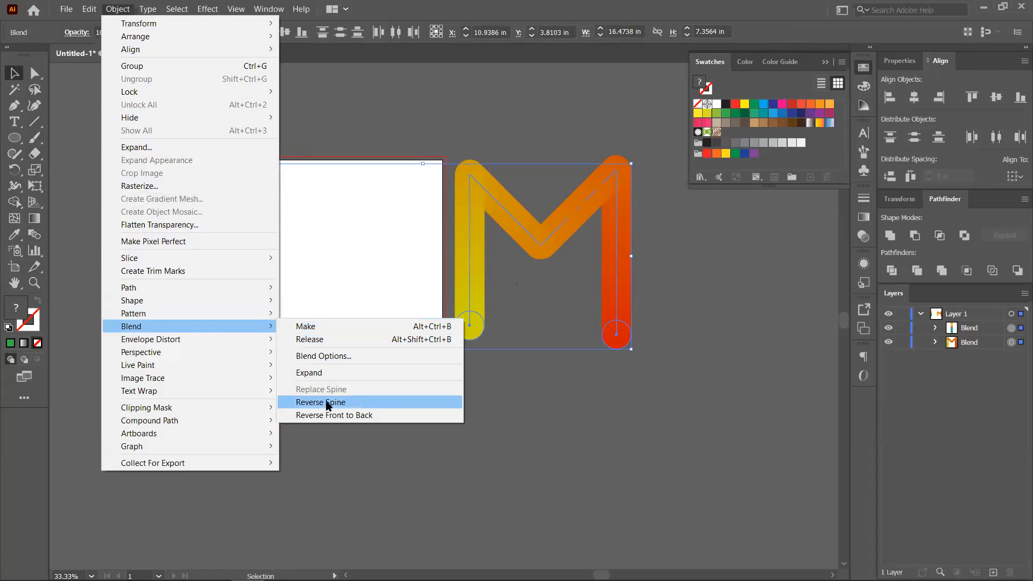
{"action": "left_click", "coordinate": [554, 401]}
{"action": "left_click", "coordinate": [477, 281]}
{"action": "left_click", "coordinate": [300, 246]}
- Place the scaled five-circle blend near the artboard's left edge and move the M-shaped blend onto the artboard beside it
{"action": "left_click_drag", "start_coordinate": [225, 256], "coordinate": [174, 257]}
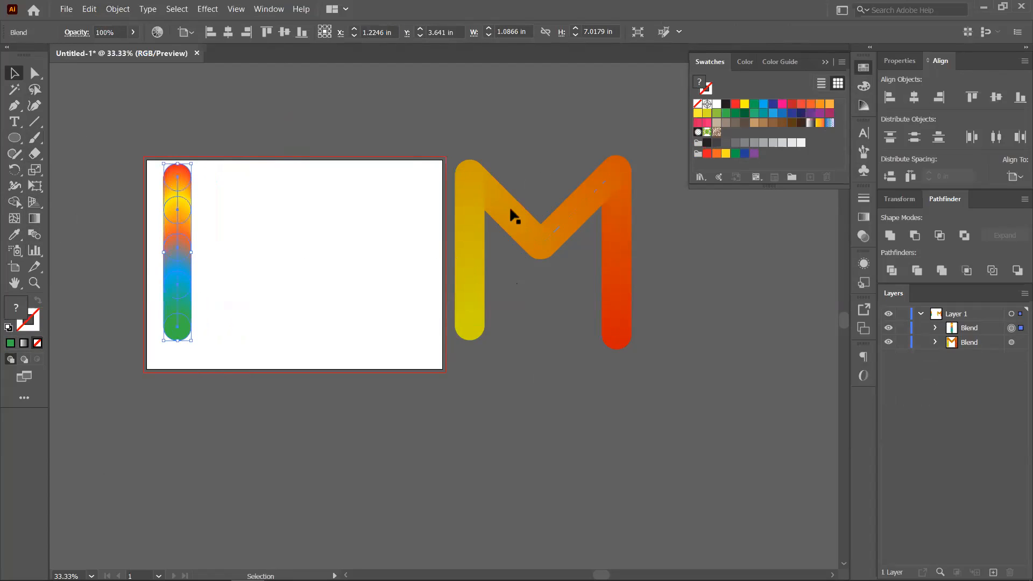
{"action": "left_click", "coordinate": [511, 220]}
{"action": "left_click_drag", "start_coordinate": [522, 264], "coordinate": [297, 270]}
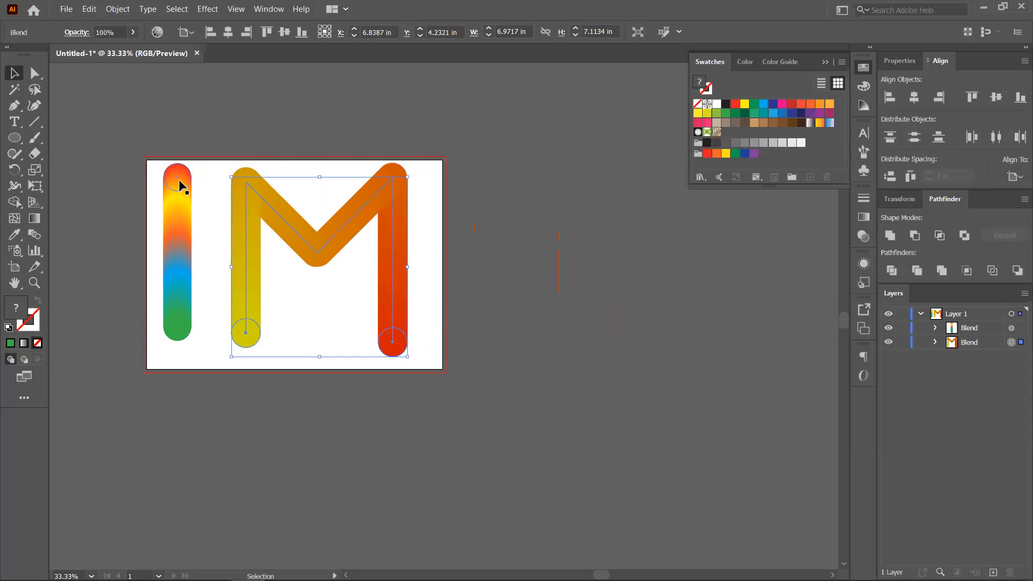
- Try Specified Steps spacing on the five-circle blend, previewing 1 step and raising the count to 20, and cancel the blend options
{"action": "right_click", "coordinate": [183, 221]}
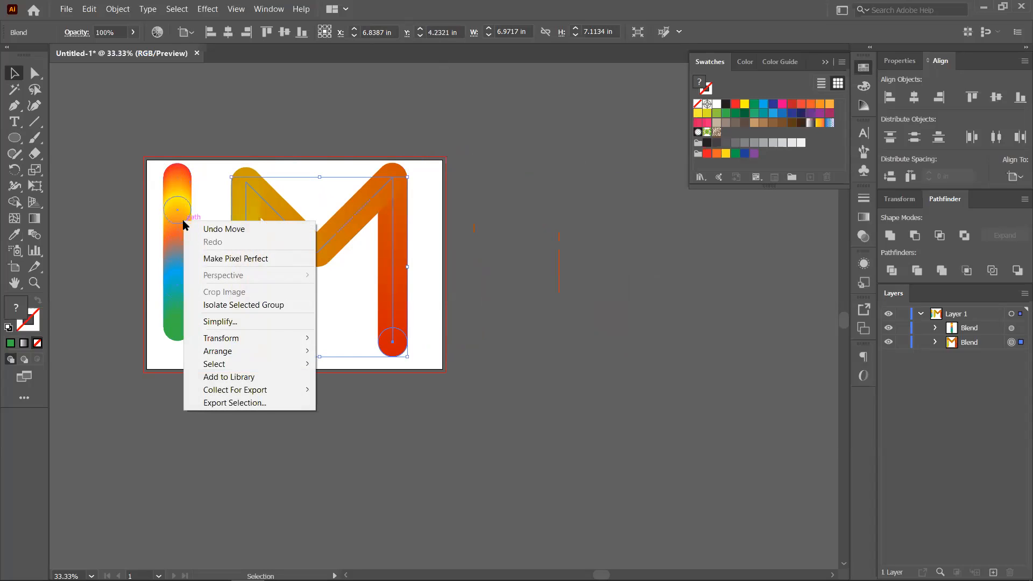
{"action": "left_click", "coordinate": [180, 195]}
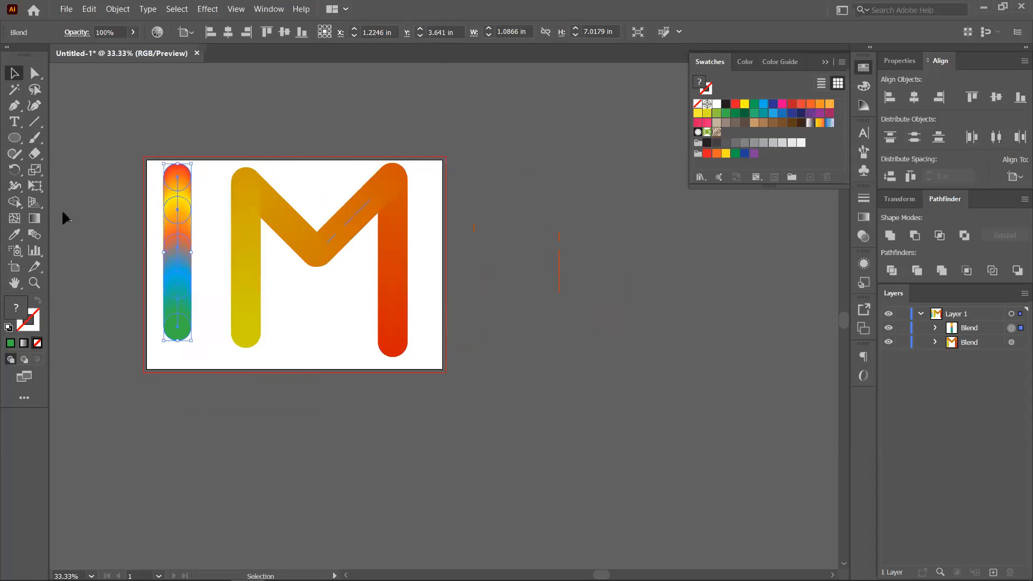
{"action": "double_click", "coordinate": [39, 237]}
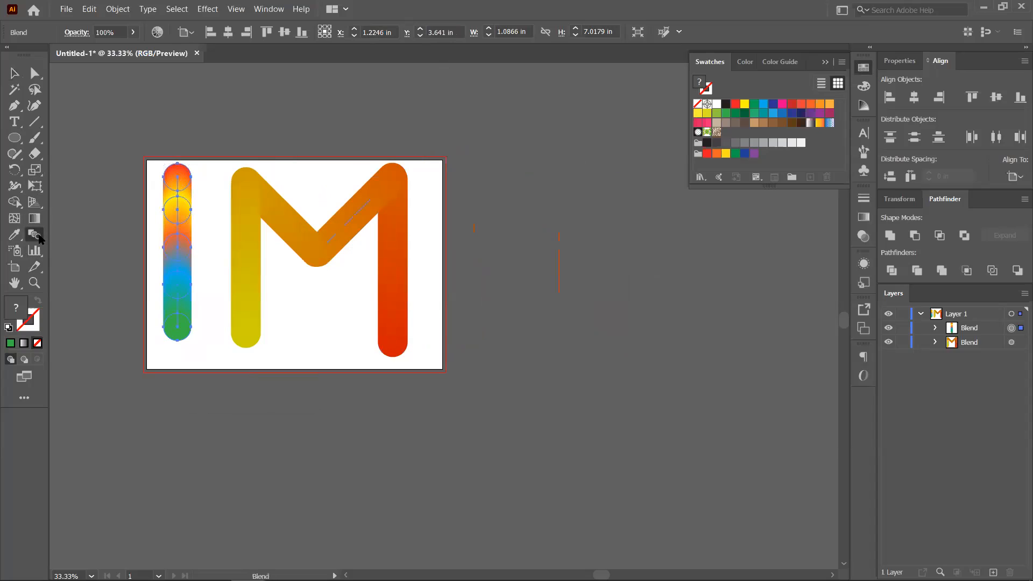
{"action": "left_click", "coordinate": [769, 192]}
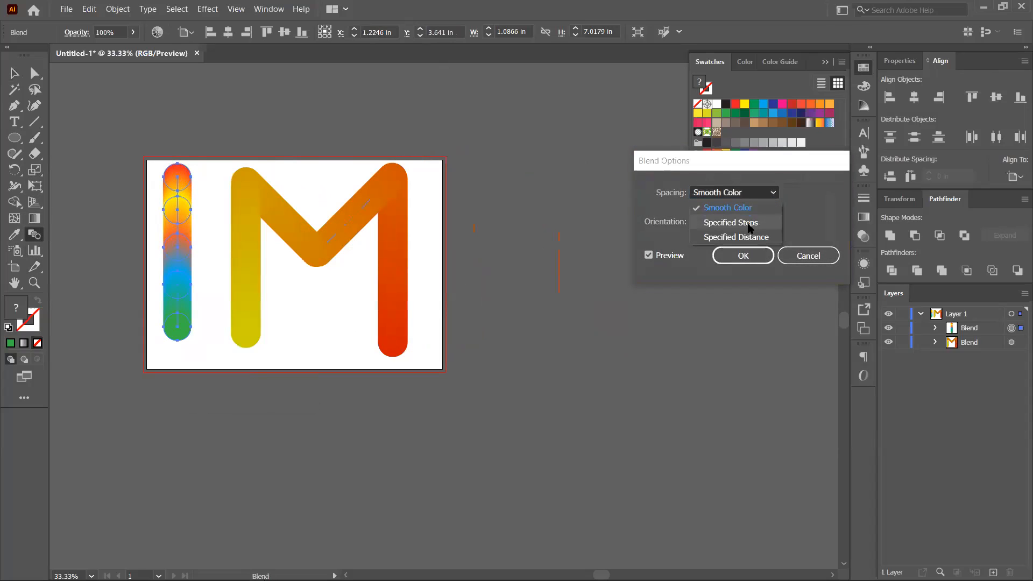
{"action": "left_click", "coordinate": [752, 223]}
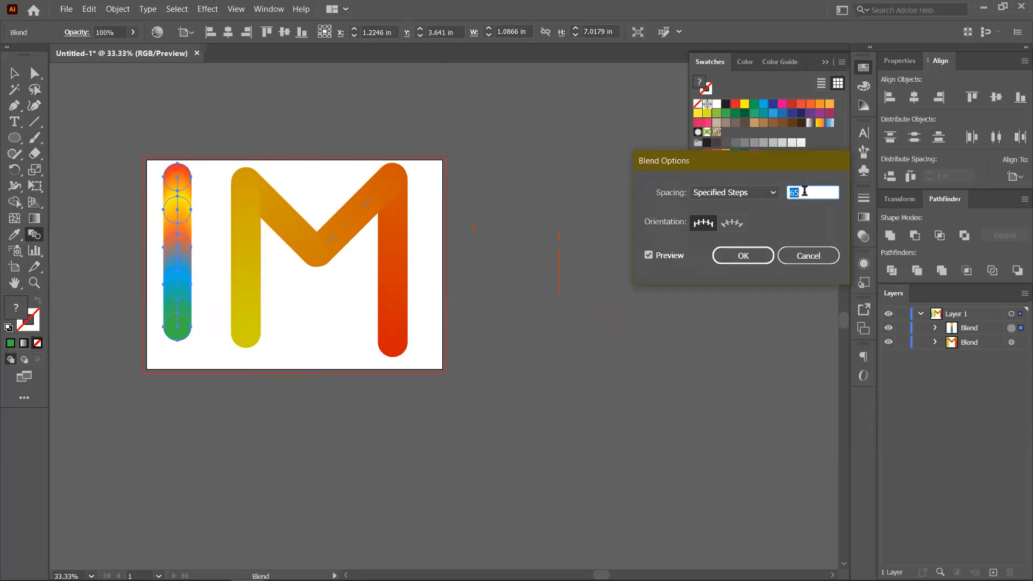
{"action": "left_click", "coordinate": [647, 256]}
{"action": "left_click", "coordinate": [648, 257]}
{"action": "left_click", "coordinate": [648, 256]}
{"action": "left_click_drag", "start_coordinate": [810, 189], "coordinate": [783, 194]}
{"action": "type", "text": "1"}
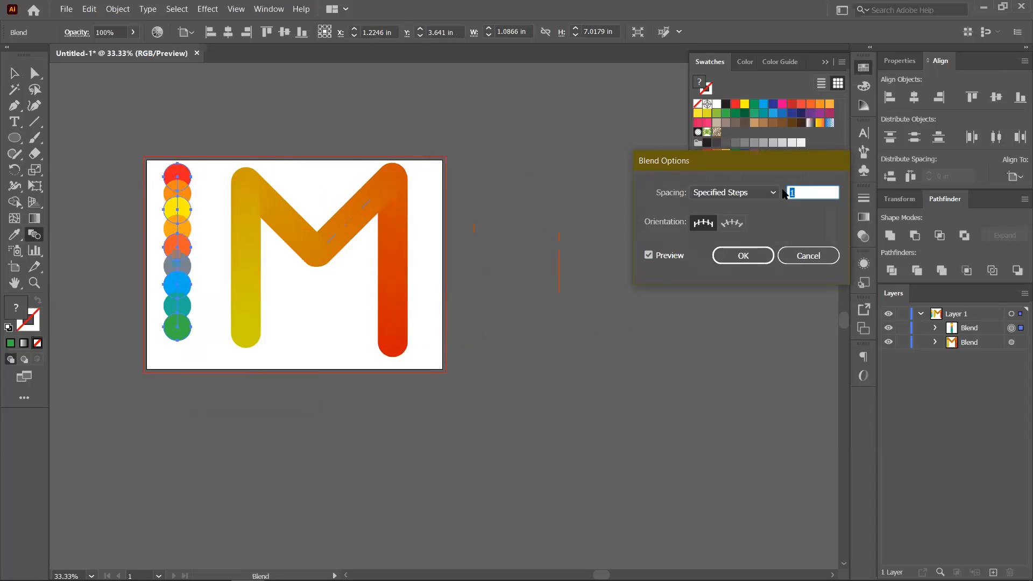
{"action": "key", "text": "Up"}
{"action": "key", "text": "Up"}
{"action": "key", "text": "Up"}
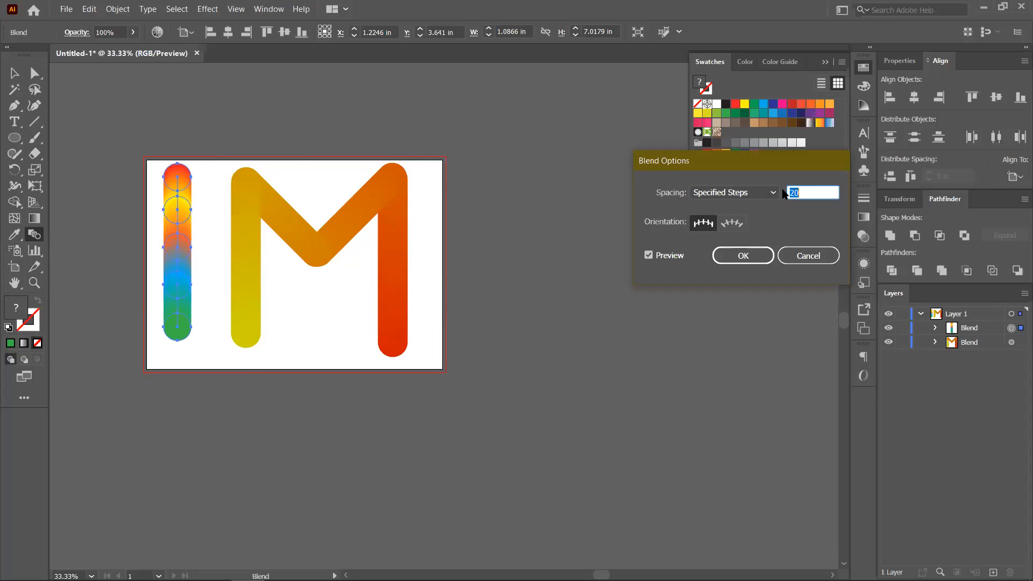
{"action": "left_click", "coordinate": [809, 259]}
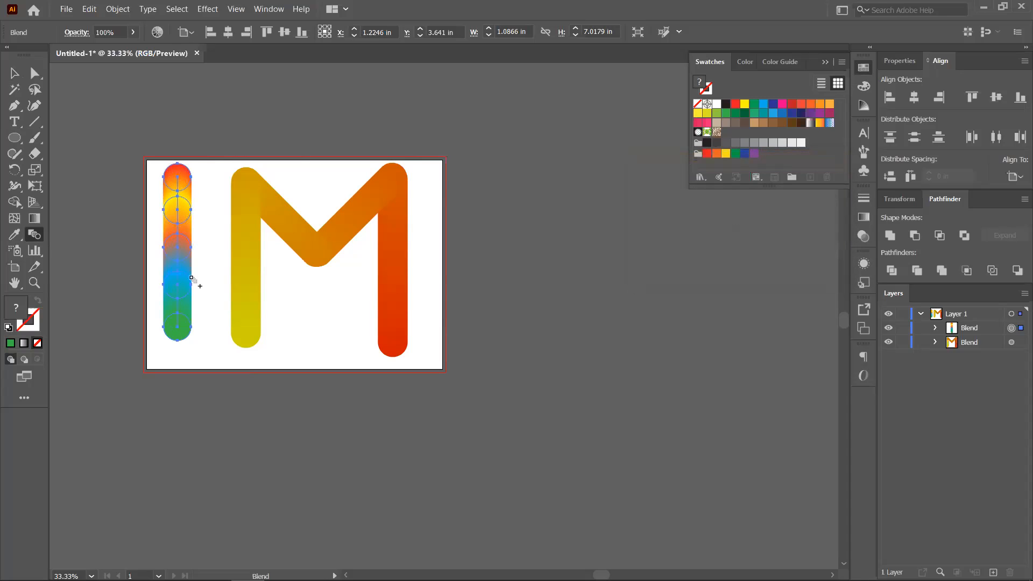
- Shift the M-shaped blend slightly right, preview it with 10 specified steps, and cancel the blend options
{"action": "left_click", "coordinate": [15, 72]}
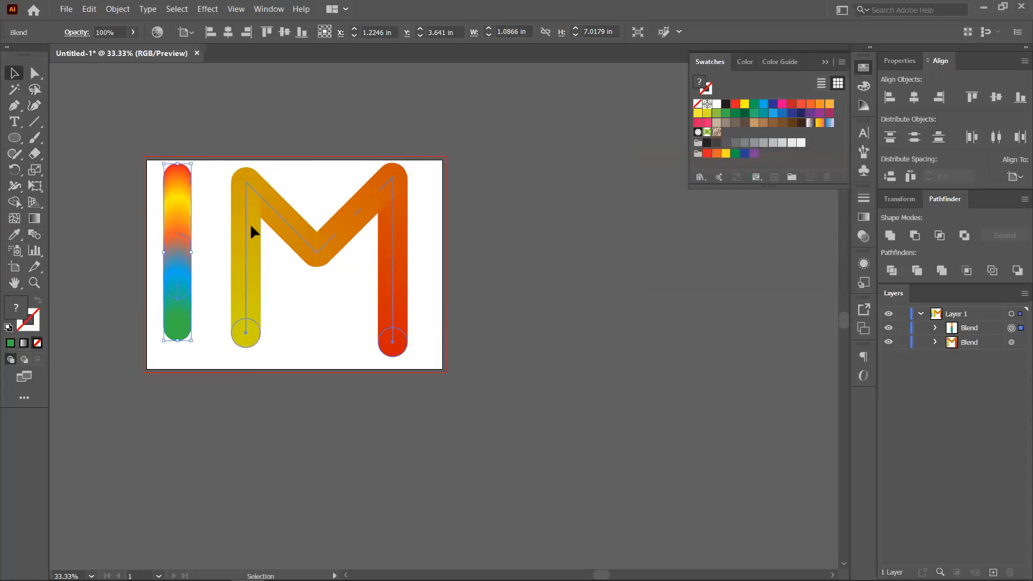
{"action": "left_click_drag", "start_coordinate": [250, 226], "coordinate": [266, 233]}
{"action": "double_click", "coordinate": [34, 235]}
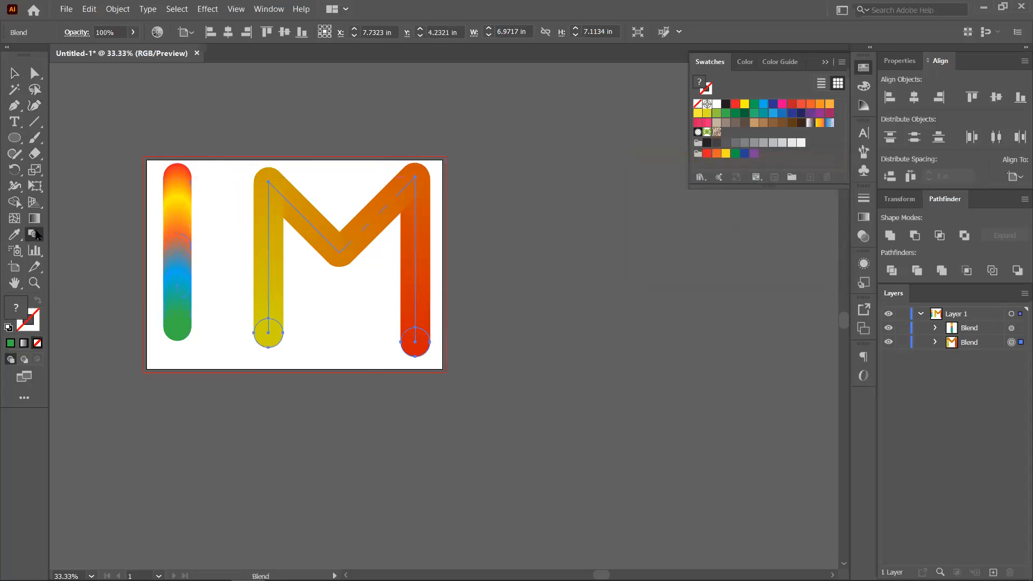
{"action": "left_click", "coordinate": [719, 194]}
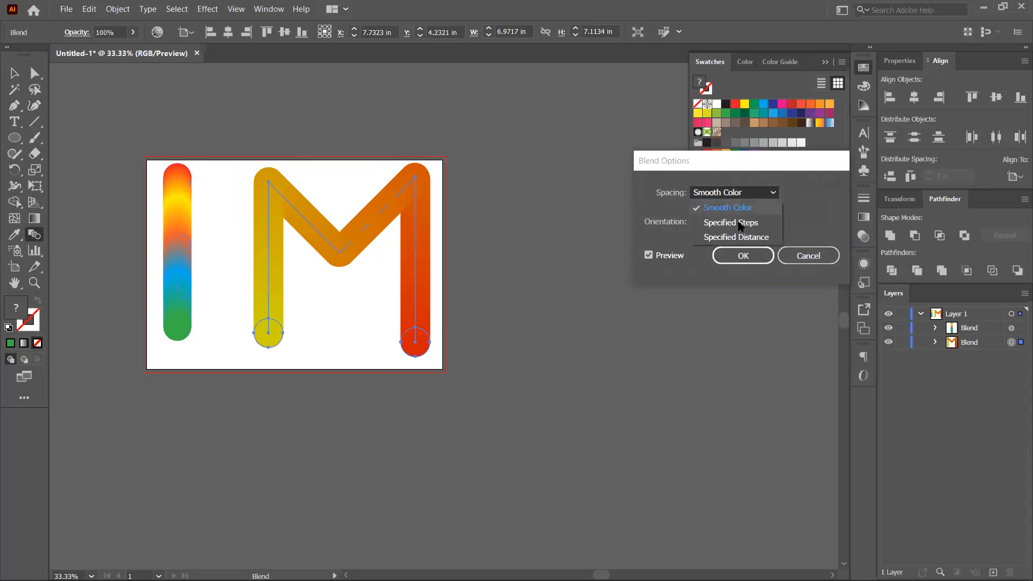
{"action": "left_click", "coordinate": [735, 223]}
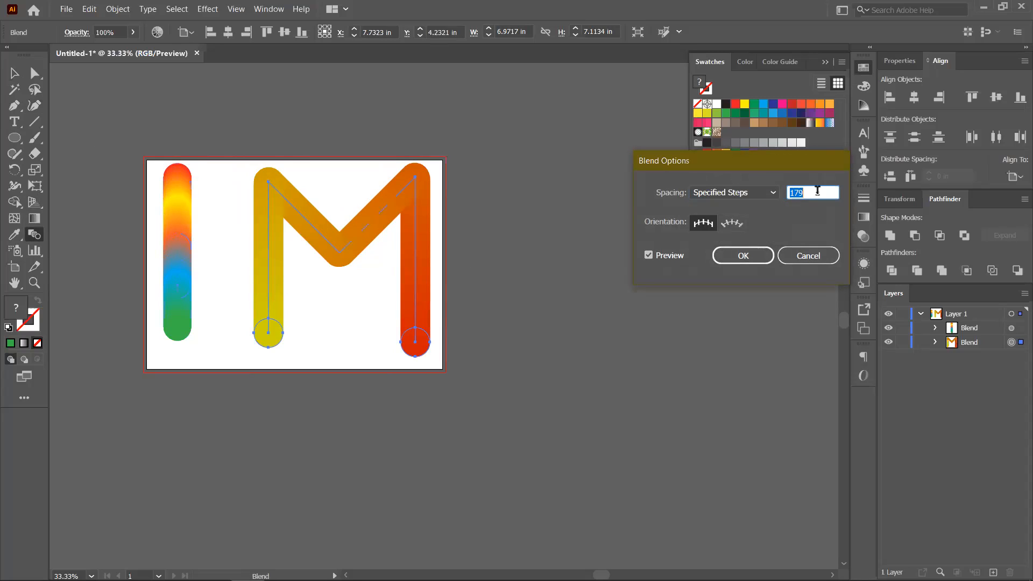
{"action": "type", "text": "10"}
{"action": "left_click", "coordinate": [649, 255]}
{"action": "left_click", "coordinate": [647, 256]}
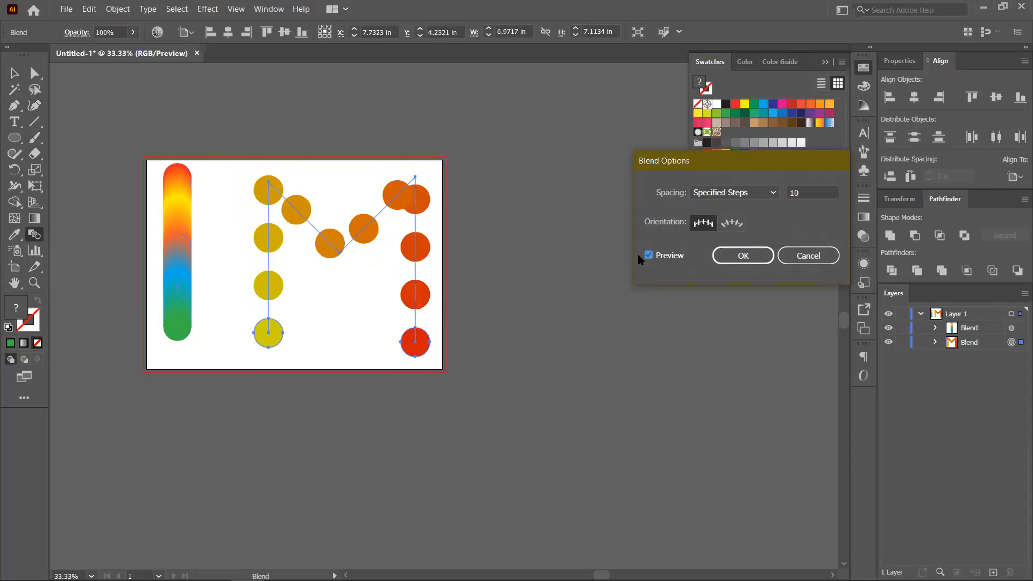
{"action": "left_click", "coordinate": [823, 259]}
- Move the M-shaped blend and the five-circle blend off the artboard to the empty canvas on its right
{"action": "left_click", "coordinate": [15, 74]}
{"action": "left_click_drag", "start_coordinate": [341, 253], "coordinate": [707, 301]}
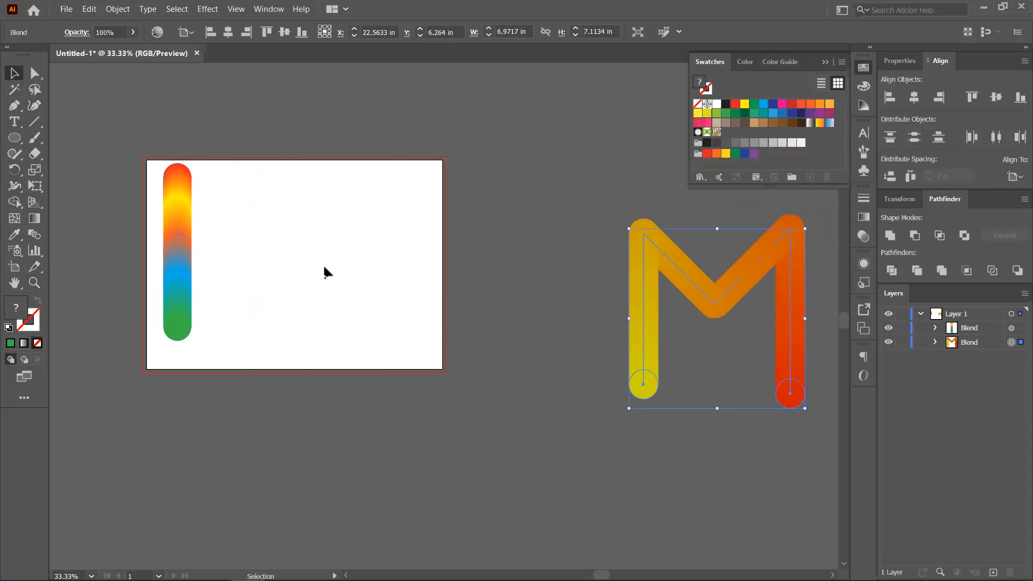
{"action": "left_click_drag", "start_coordinate": [176, 258], "coordinate": [526, 273]}
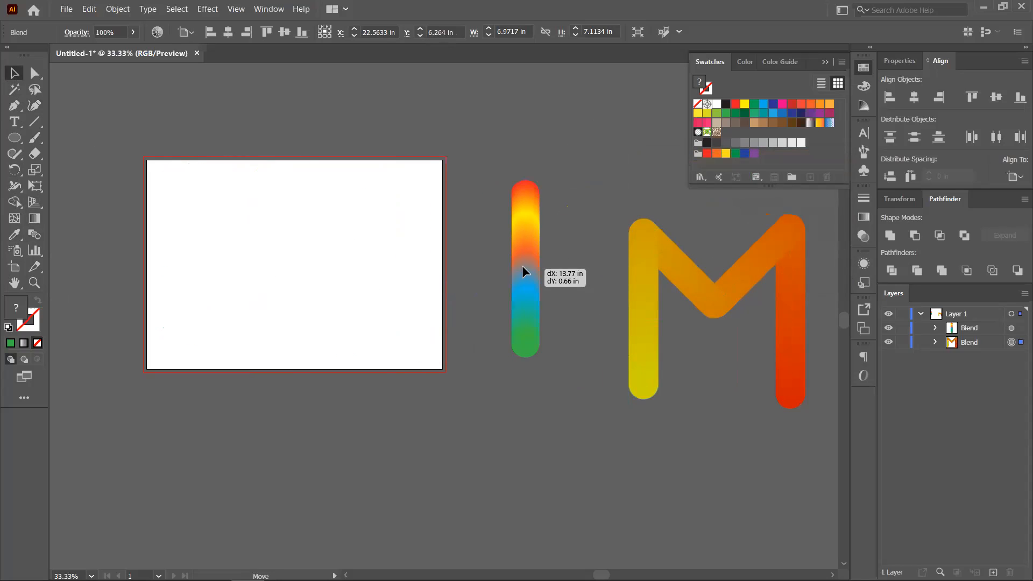
{"action": "left_click_drag", "start_coordinate": [295, 278], "coordinate": [485, 274]}
{"action": "scroll", "coordinate": [370, 272], "scroll_direction": "down", "scroll_amount": 2}
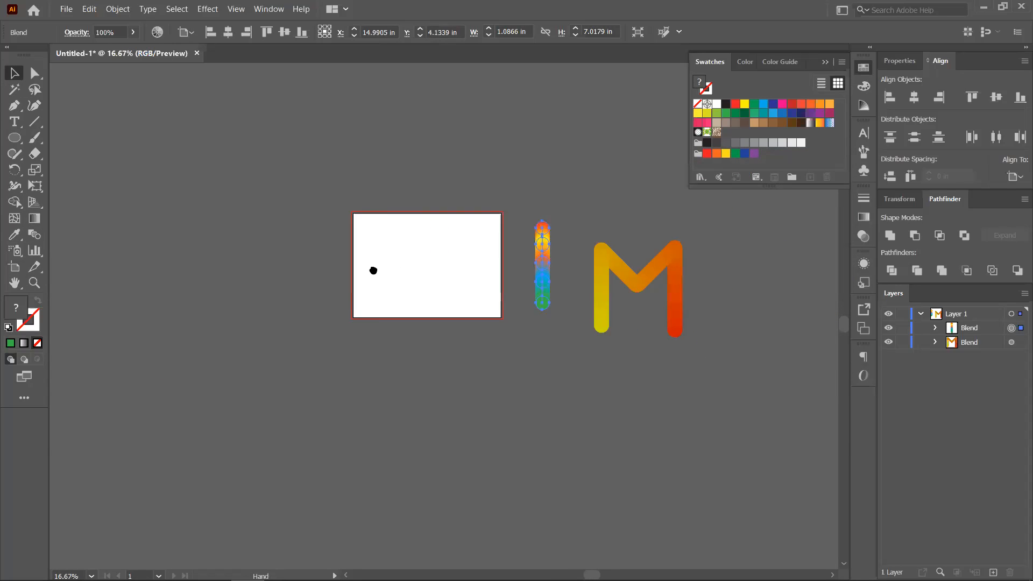
{"action": "left_click_drag", "start_coordinate": [373, 271], "coordinate": [299, 273]}
{"action": "scroll", "coordinate": [360, 275], "scroll_direction": "up", "scroll_amount": 1}
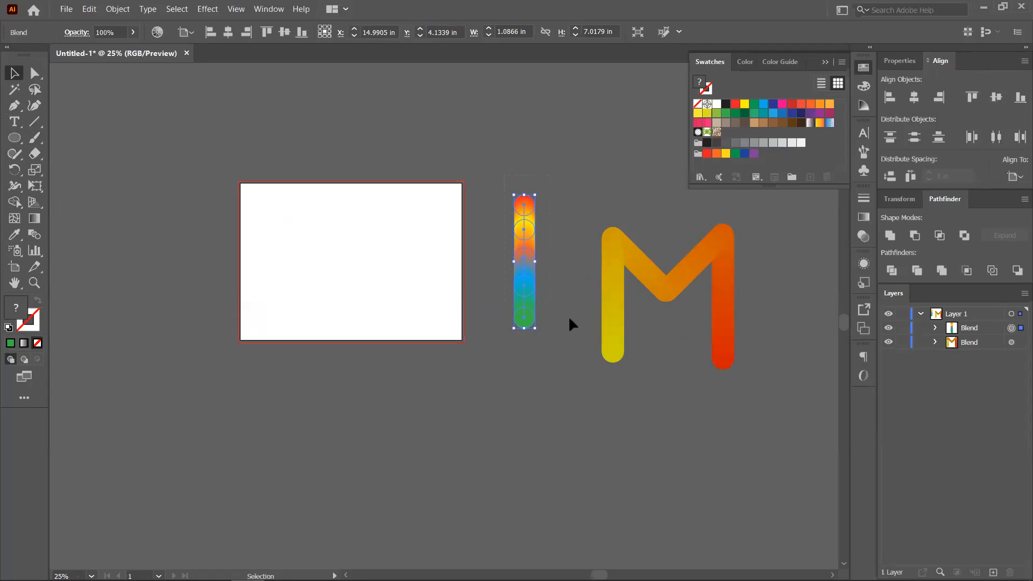
{"action": "left_click_drag", "start_coordinate": [786, 382], "coordinate": [787, 383]}
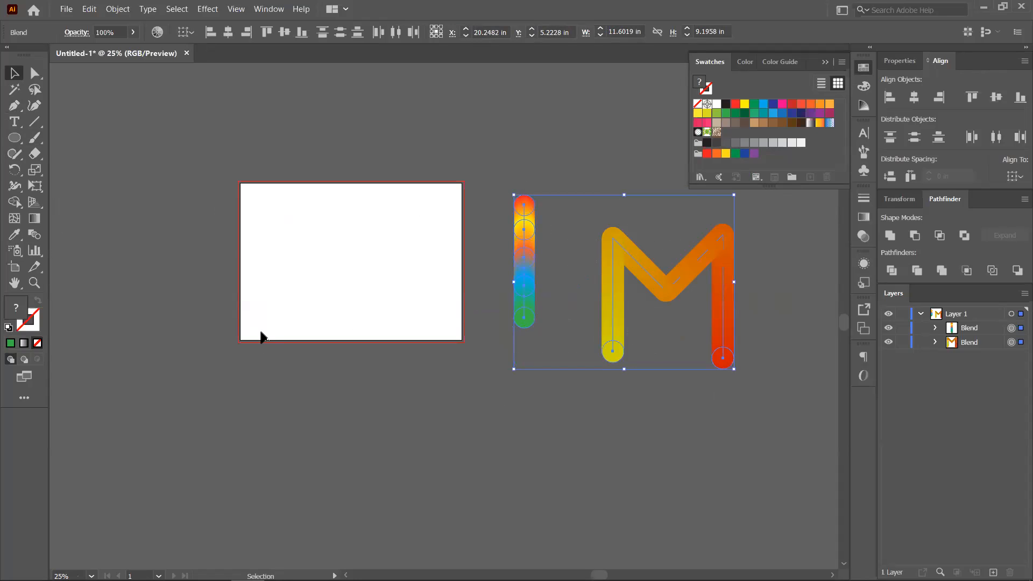
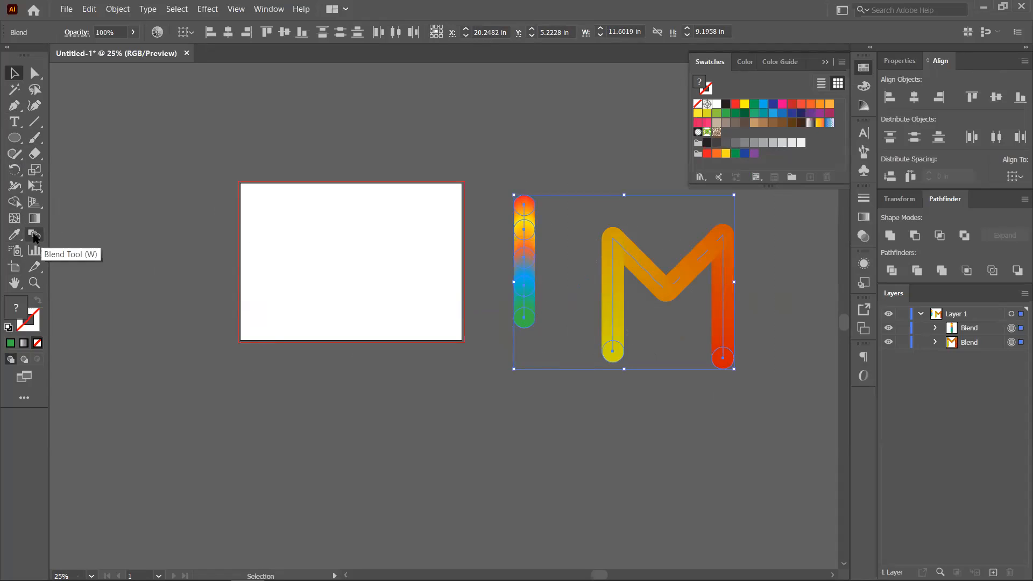
{"action": "double_click", "coordinate": [38, 237]}
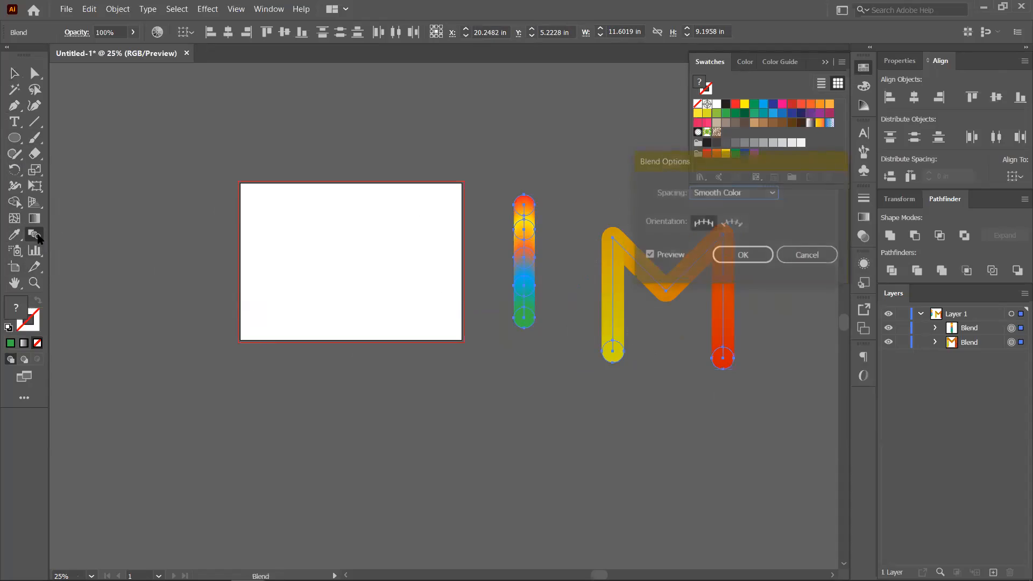
{"action": "left_click", "coordinate": [808, 256]}
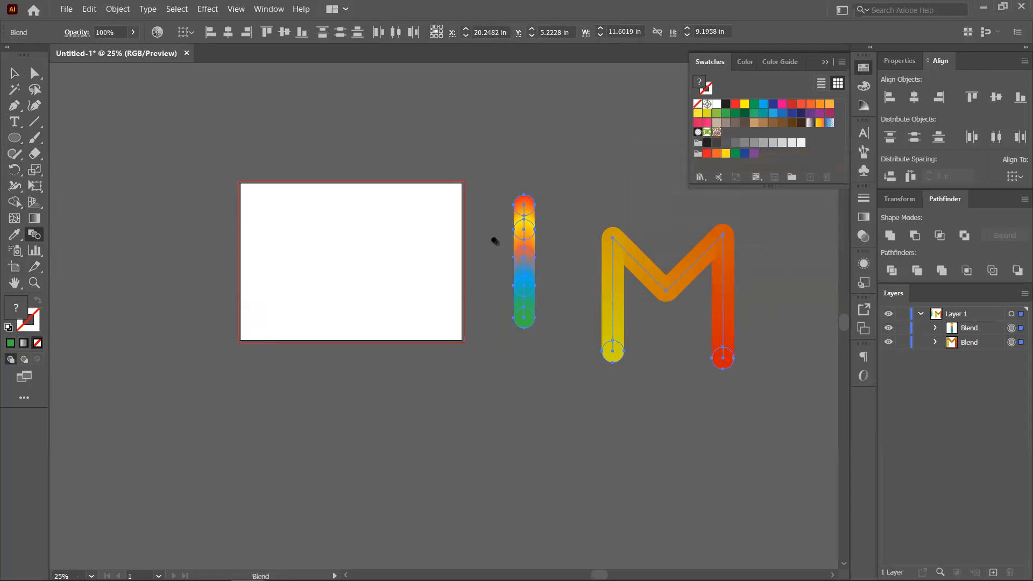
{"action": "left_click", "coordinate": [19, 76]}
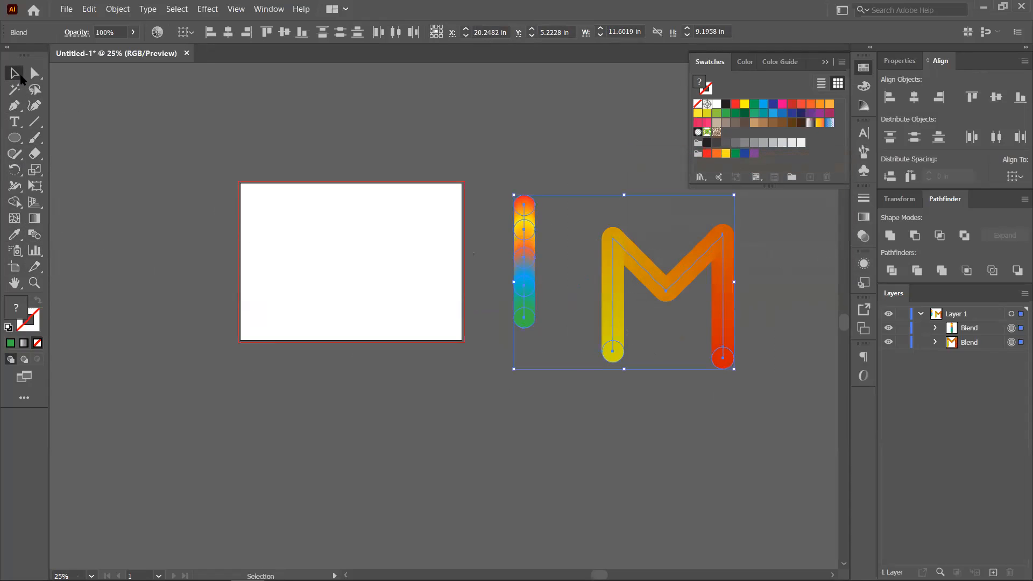
- Move the five-circle blend right and down so it stands close beside the M-shaped blend
{"action": "left_click", "coordinate": [437, 171]}
{"action": "left_click_drag", "start_coordinate": [531, 228], "coordinate": [559, 263]}
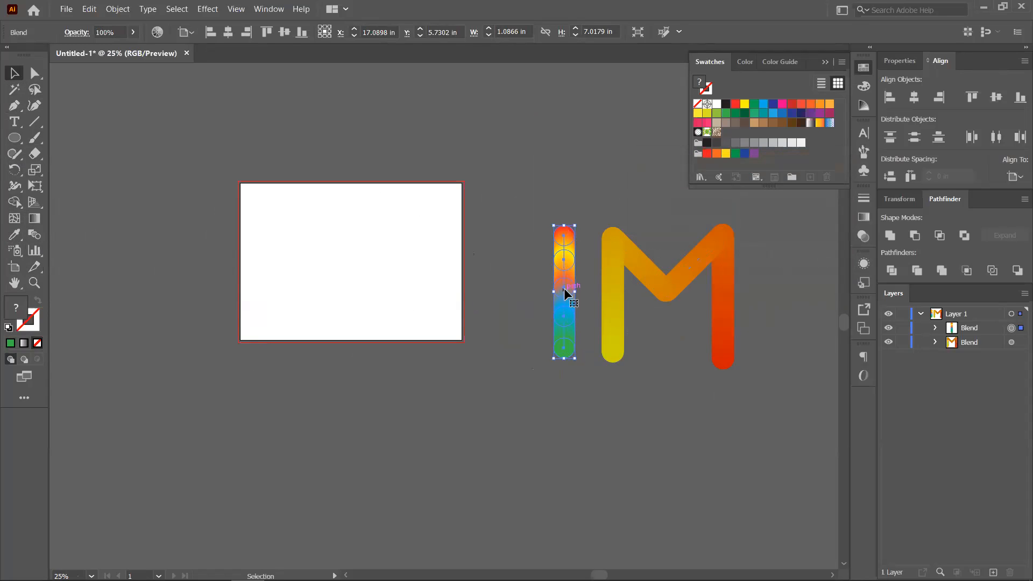
{"action": "left_click_drag", "start_coordinate": [564, 289], "coordinate": [574, 288]}
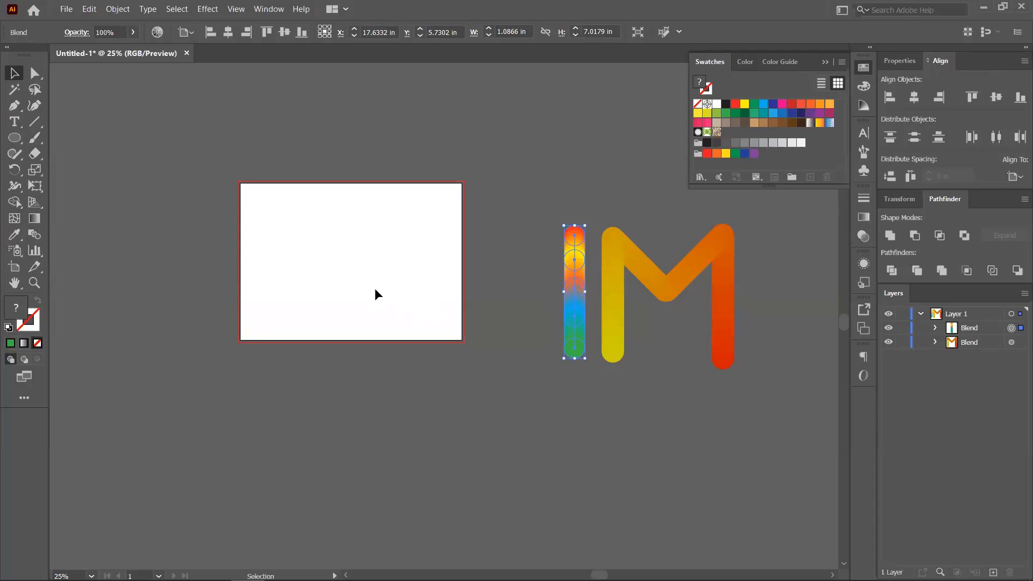
- Draw a green rectangle about 6.1 in tall at the artboard's left side and duplicate it to the right side with a light blue fill
{"action": "left_click", "coordinate": [14, 138]}
{"action": "left_click", "coordinate": [48, 144]}
{"action": "left_click_drag", "start_coordinate": [249, 194], "coordinate": [294, 309]}
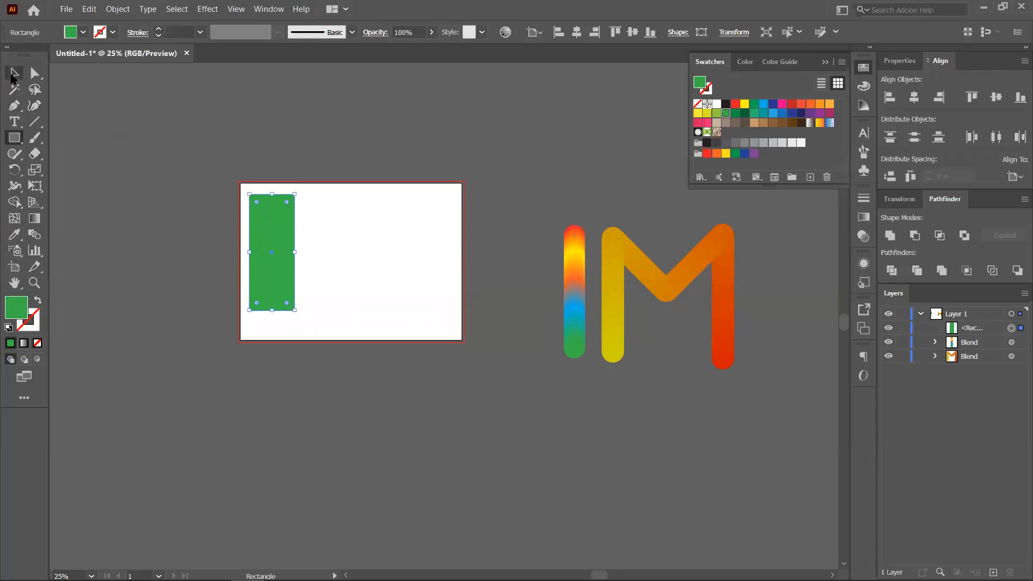
{"action": "left_click", "coordinate": [15, 74]}
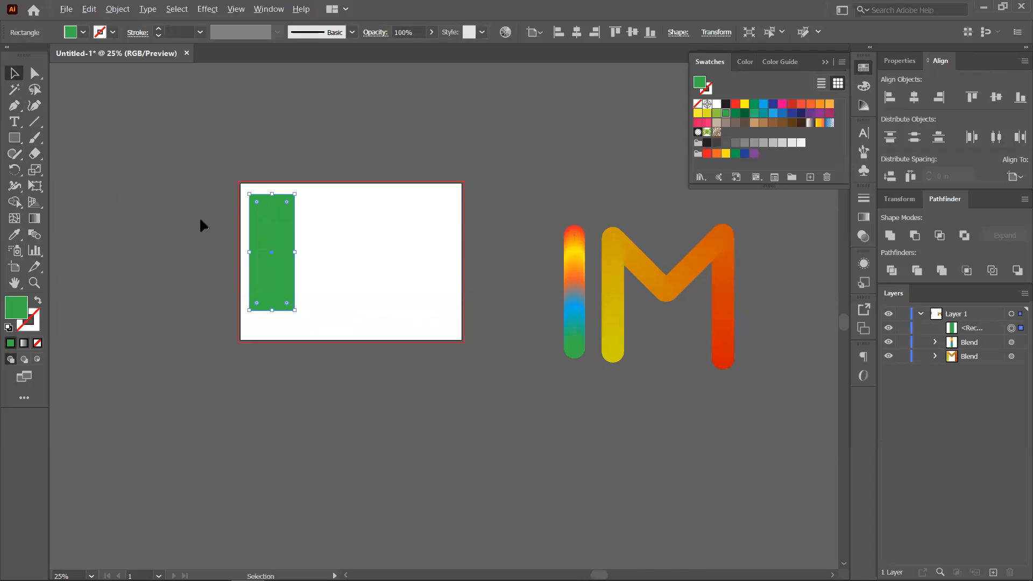
{"action": "left_click_drag", "start_coordinate": [282, 265], "coordinate": [440, 264]}
{"action": "left_click", "coordinate": [763, 108]}
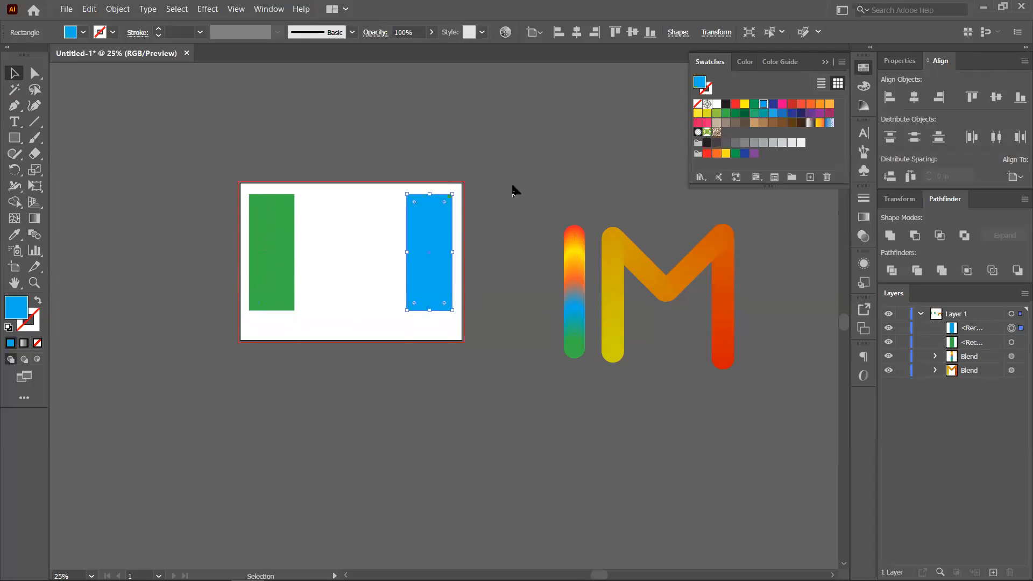
- Make a blend from the green and blue rectangles and move it down to the artboard's vertical centre, Y about 4.13 in
{"action": "left_click_drag", "start_coordinate": [228, 219], "coordinate": [434, 290]}
{"action": "left_click", "coordinate": [118, 10]}
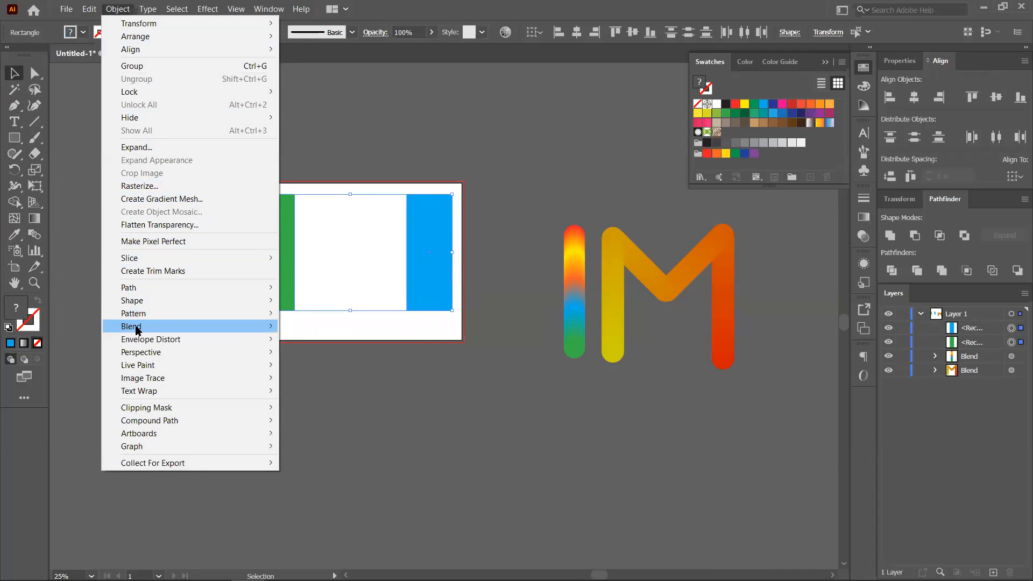
{"action": "mouse_move", "coordinate": [135, 326]}
{"action": "left_click", "coordinate": [332, 327]}
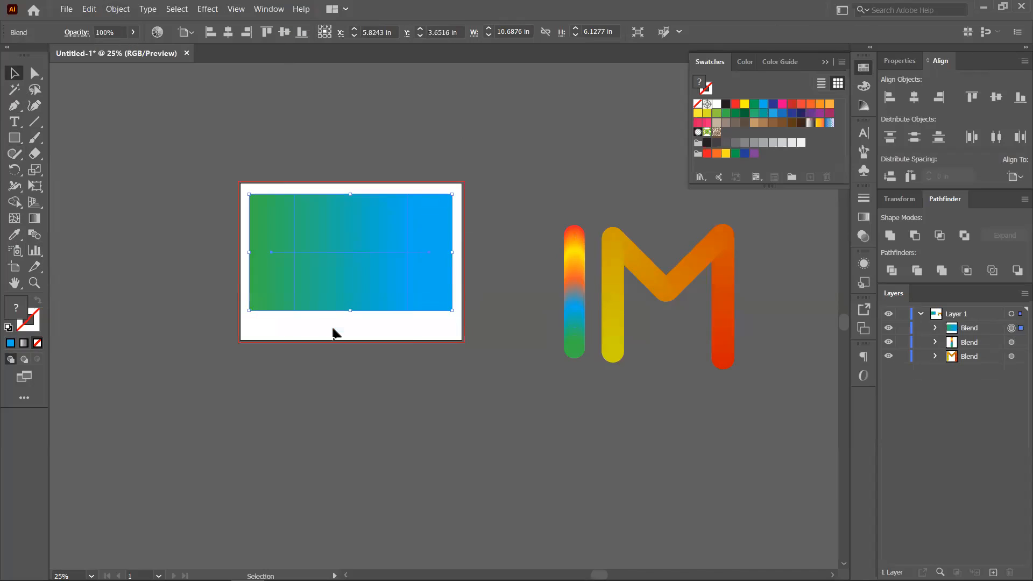
{"action": "left_click", "coordinate": [326, 412]}
{"action": "left_click_drag", "start_coordinate": [327, 270], "coordinate": [330, 279]}
{"action": "scroll", "coordinate": [335, 265], "scroll_direction": "up", "scroll_amount": 1}
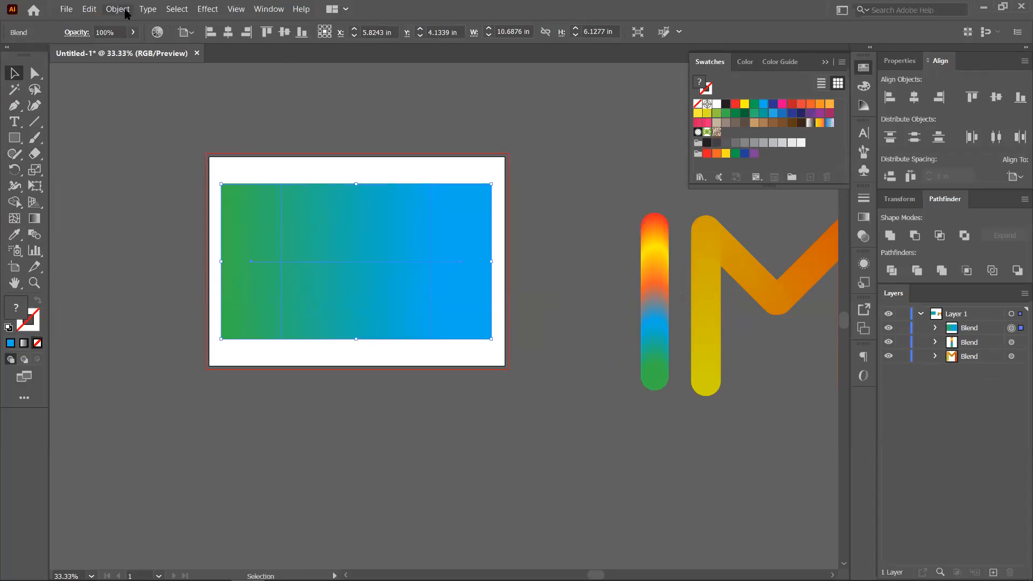
- Undo the two-rectangle blend and place a dark blue copy of the light blue rectangle midway between the green and light blue ones
{"action": "key", "text": "ctrl+z"}
{"action": "key", "text": "ctrl+z"}
{"action": "left_click_drag", "start_coordinate": [459, 248], "coordinate": [354, 248]}
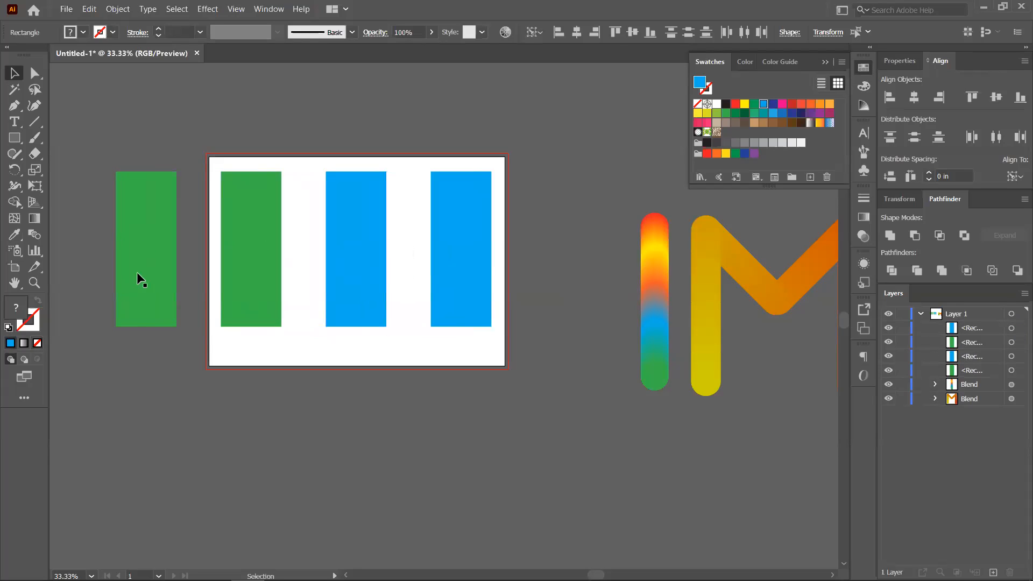
{"action": "left_click", "coordinate": [137, 272]}
{"action": "key", "text": "Delete"}
{"action": "left_click", "coordinate": [342, 231]}
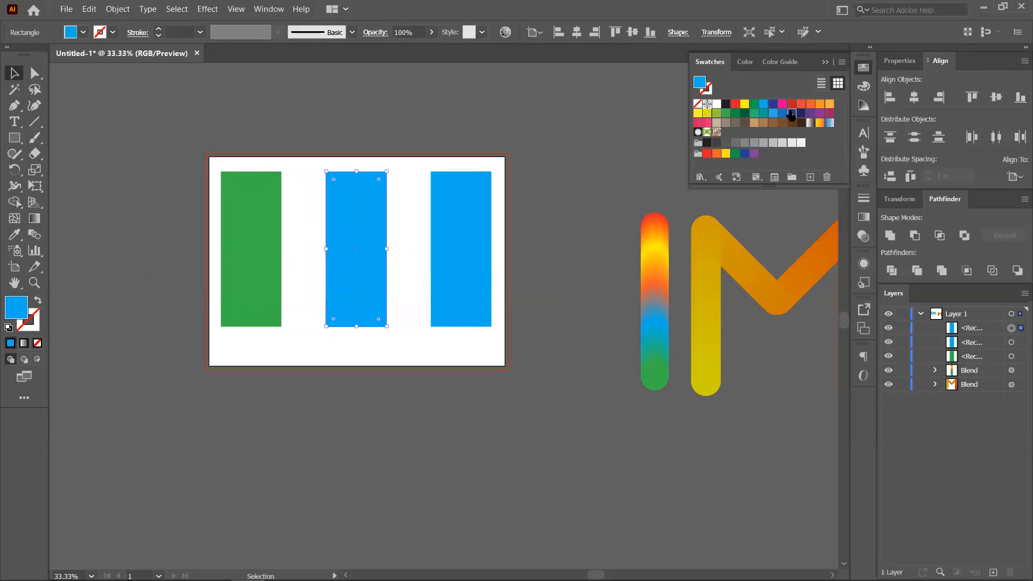
{"action": "left_click", "coordinate": [792, 113]}
- Try a blend across the green, dark blue and light blue rectangles in their current order and undo it
{"action": "left_click", "coordinate": [279, 373]}
{"action": "left_click_drag", "start_coordinate": [278, 373], "coordinate": [459, 207]}
{"action": "left_click", "coordinate": [120, 9]}
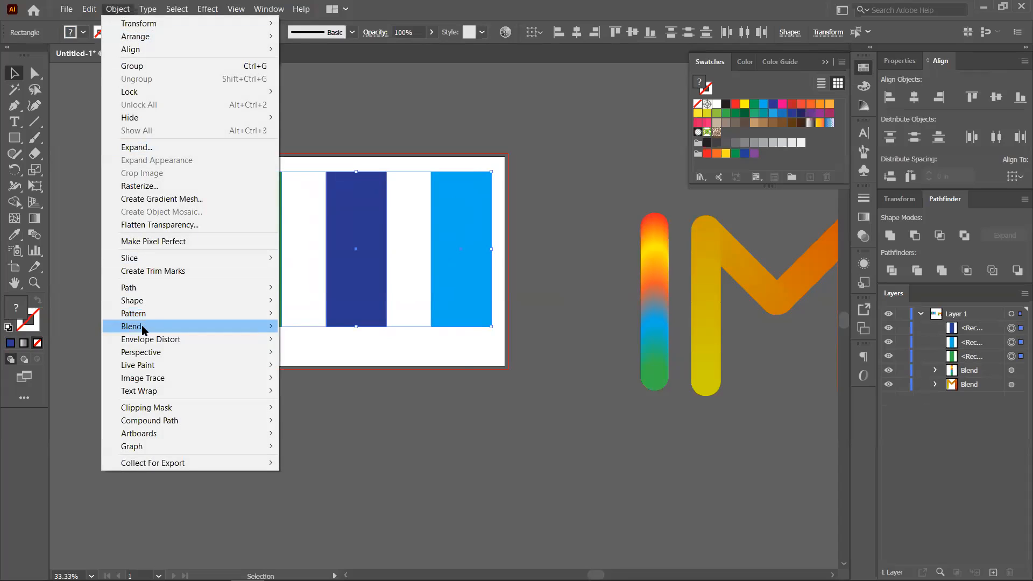
{"action": "mouse_move", "coordinate": [264, 326]}
{"action": "left_click", "coordinate": [321, 327]}
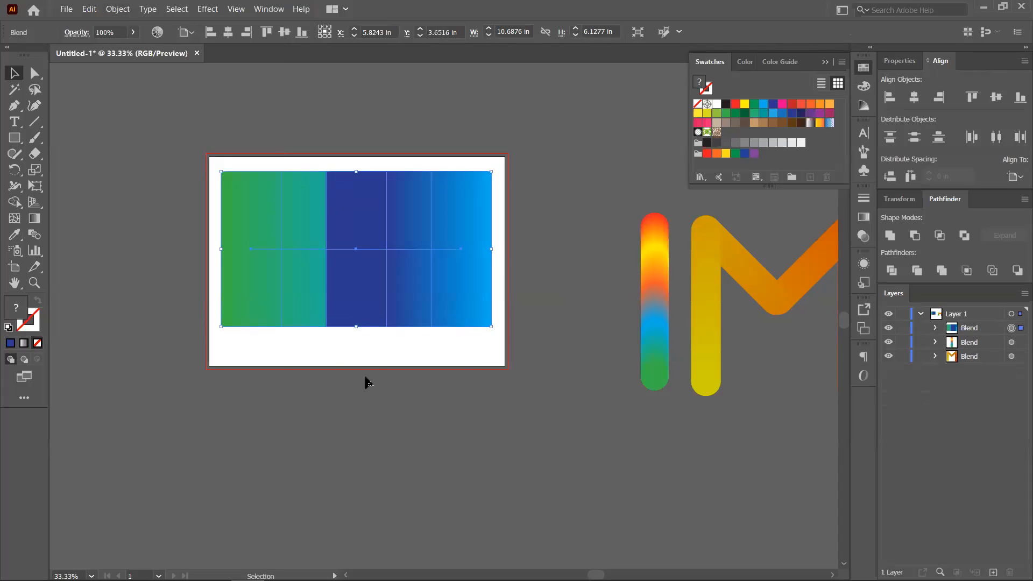
{"action": "left_click", "coordinate": [336, 421]}
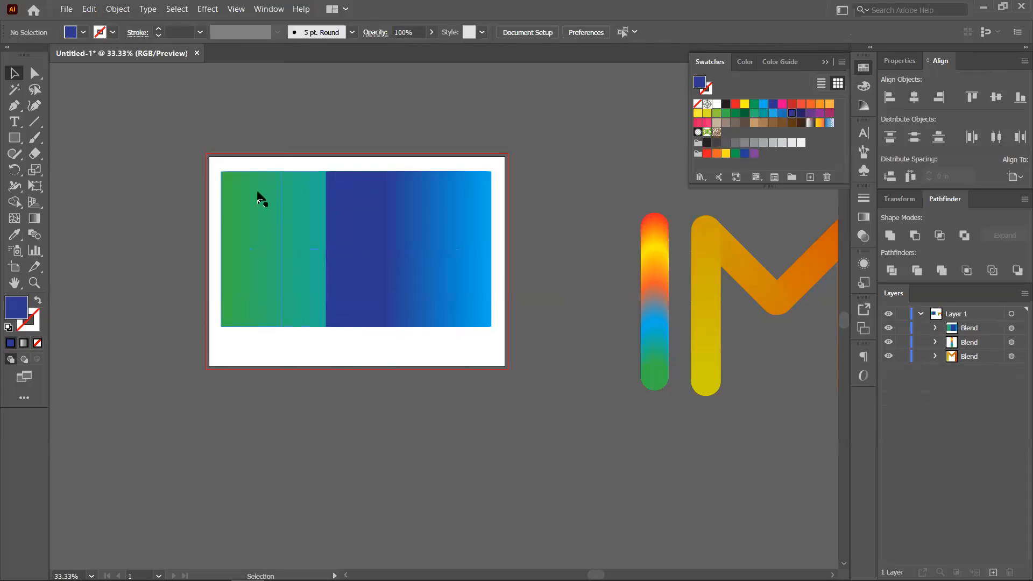
{"action": "key", "text": "ctrl+z"}
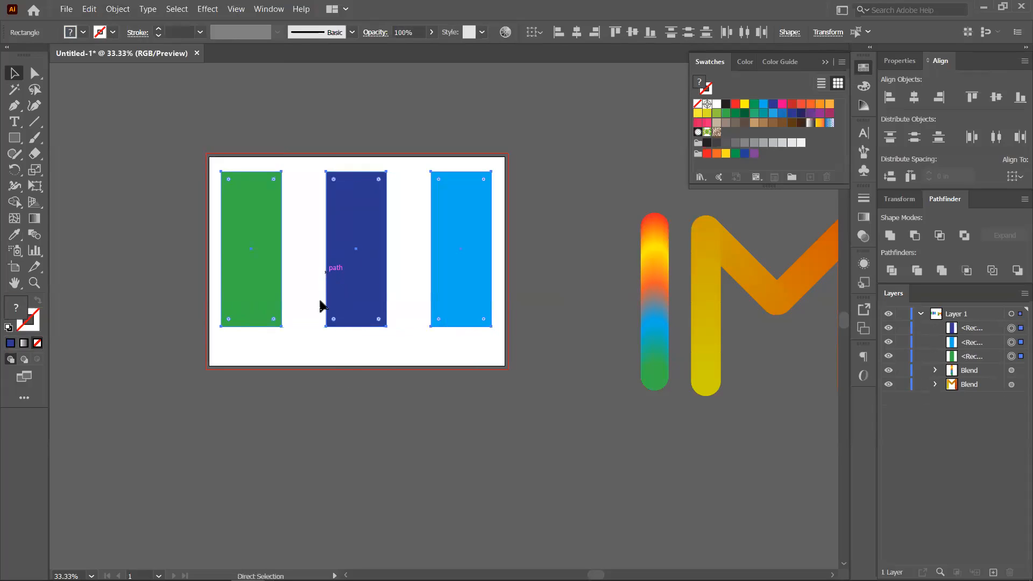
- Rearrange the rectangles with green at the artboard's left side, light blue in the middle and dark blue at the right side
{"action": "left_click", "coordinate": [336, 365]}
{"action": "left_click", "coordinate": [349, 266]}
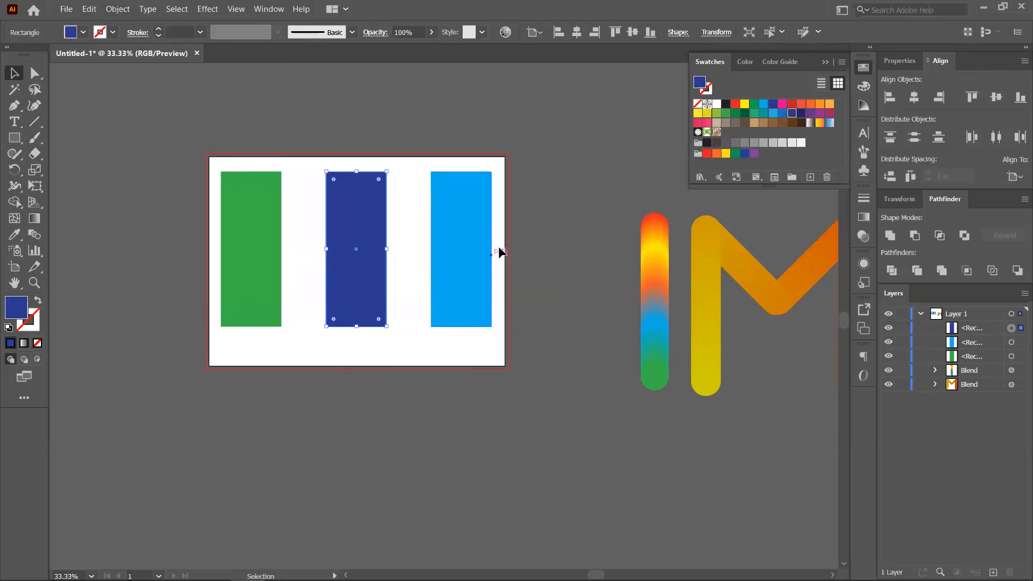
{"action": "left_click", "coordinate": [248, 249]}
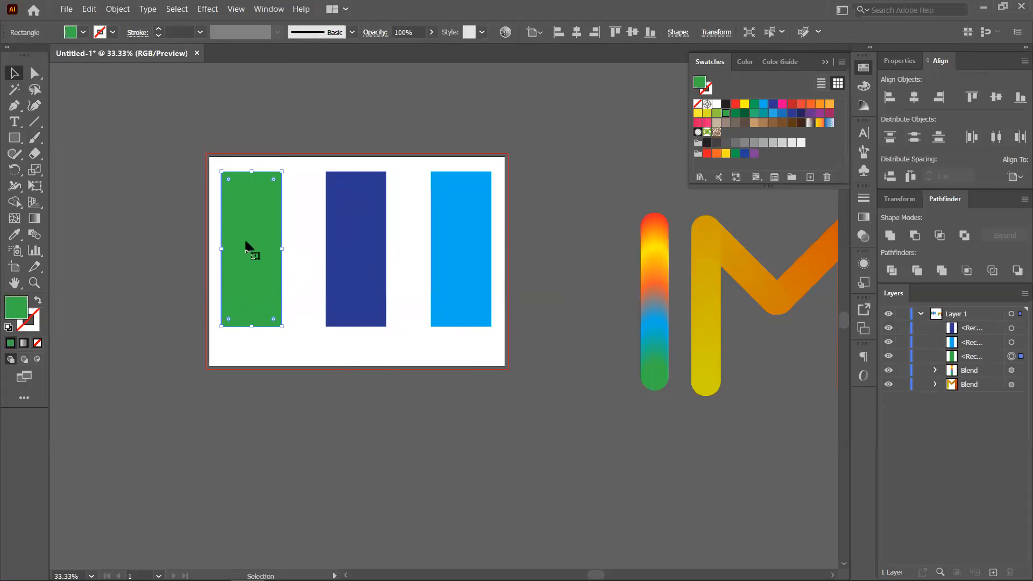
{"action": "left_click_drag", "start_coordinate": [354, 250], "coordinate": [540, 256]}
{"action": "left_click_drag", "start_coordinate": [443, 257], "coordinate": [353, 254]}
{"action": "mouse_move", "coordinate": [240, 256]}
{"action": "left_mouse_down"}
{"action": "mouse_move", "coordinate": [259, 241]}
{"action": "mouse_move", "coordinate": [246, 252]}
{"action": "left_mouse_up"}
{"action": "left_click_drag", "start_coordinate": [362, 247], "coordinate": [295, 247]}
{"action": "left_click_drag", "start_coordinate": [526, 232], "coordinate": [353, 254]}
{"action": "key", "text": "ctrl+z"}
{"action": "left_click_drag", "start_coordinate": [558, 254], "coordinate": [478, 253]}
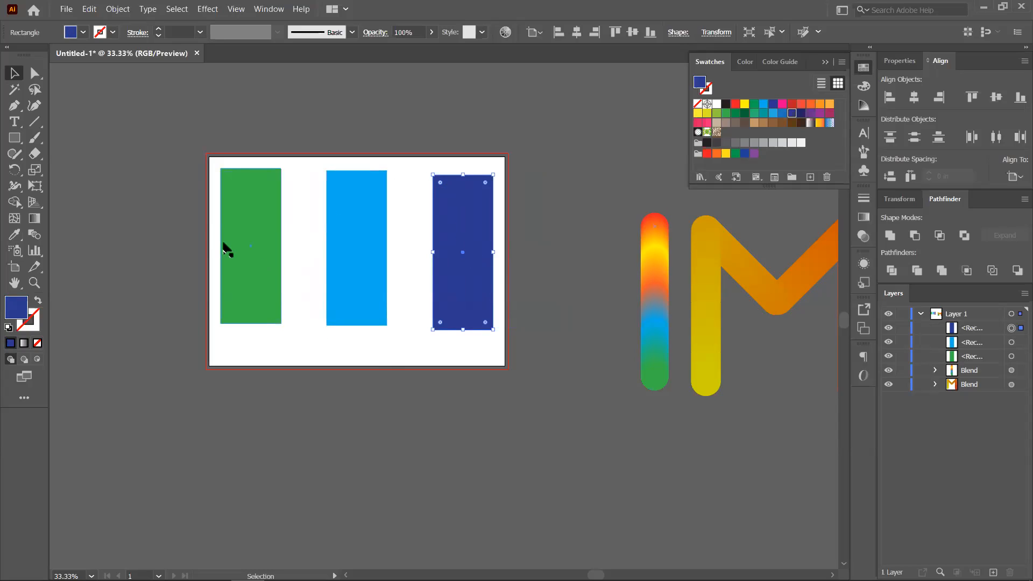
{"action": "left_click_drag", "start_coordinate": [445, 258], "coordinate": [464, 248]}
{"action": "mouse_move", "coordinate": [244, 251]}
{"action": "left_mouse_down"}
{"action": "mouse_move", "coordinate": [437, 242]}
{"action": "mouse_move", "coordinate": [251, 257]}
{"action": "mouse_move", "coordinate": [249, 247]}
{"action": "mouse_move", "coordinate": [259, 251]}
{"action": "left_mouse_up"}
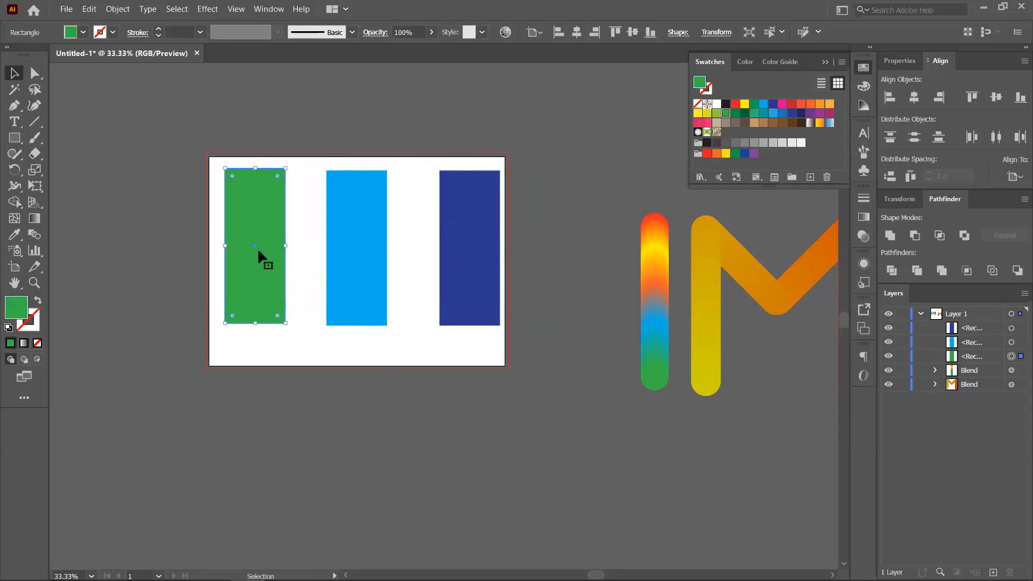
- Align the three rectangles by their vertical centres and make a blend from them
{"action": "left_click", "coordinate": [522, 243]}
{"action": "left_click_drag", "start_coordinate": [202, 196], "coordinate": [554, 237]}
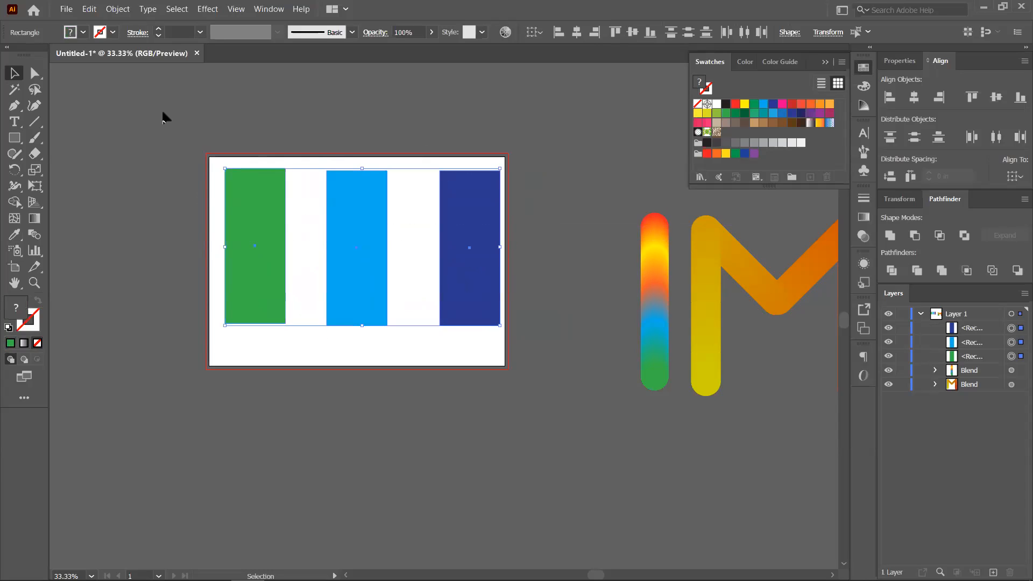
{"action": "left_click", "coordinate": [996, 97]}
{"action": "left_click", "coordinate": [118, 9]}
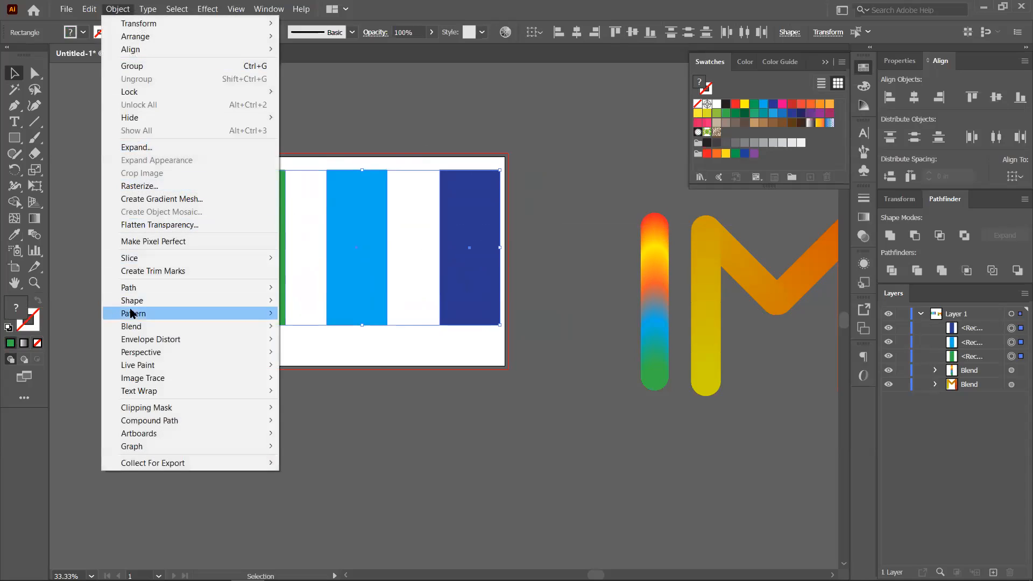
{"action": "mouse_move", "coordinate": [149, 327]}
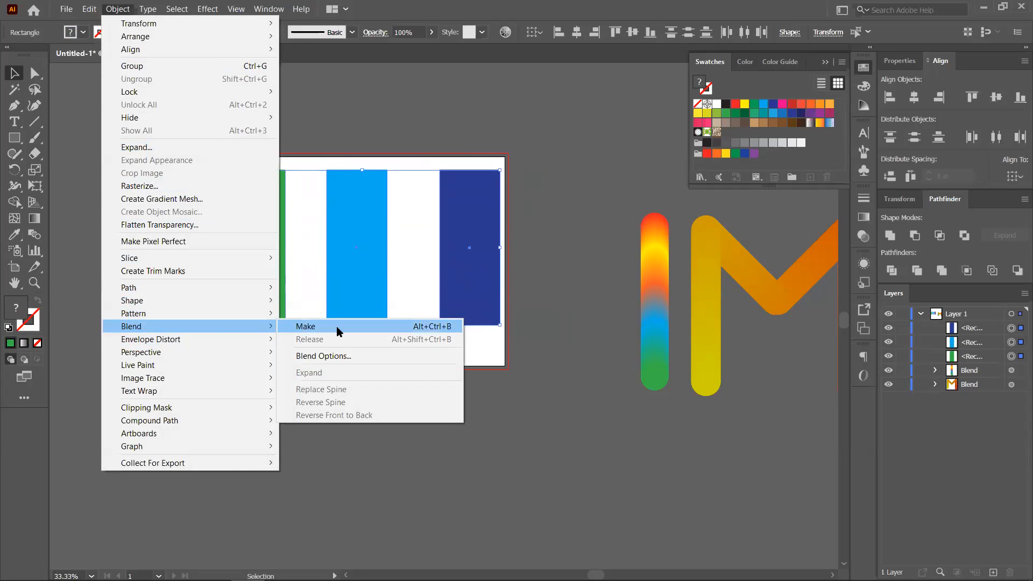
{"action": "left_click", "coordinate": [339, 330]}
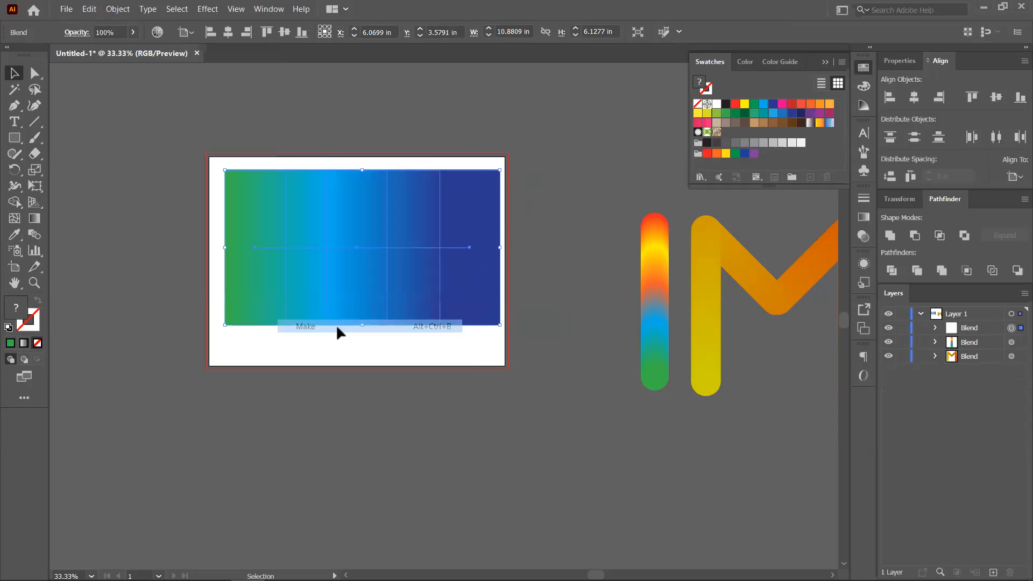
{"action": "left_click", "coordinate": [379, 454]}
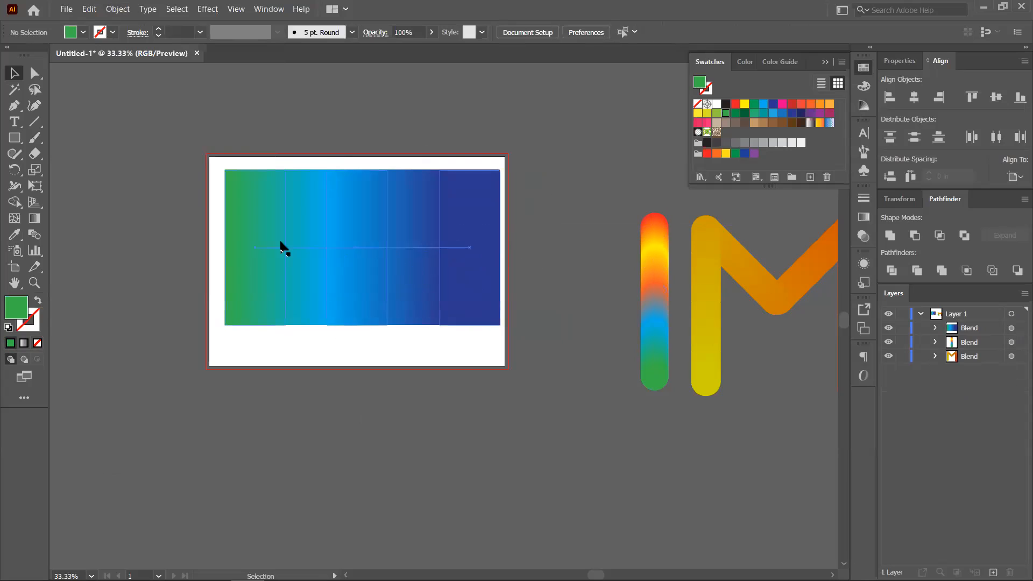
- Open the blend options of the green-to-dark-blue blend and switch the spacing to Specified Steps
{"action": "right_click", "coordinate": [368, 252]}
{"action": "left_click", "coordinate": [335, 232]}
{"action": "left_click", "coordinate": [117, 9]}
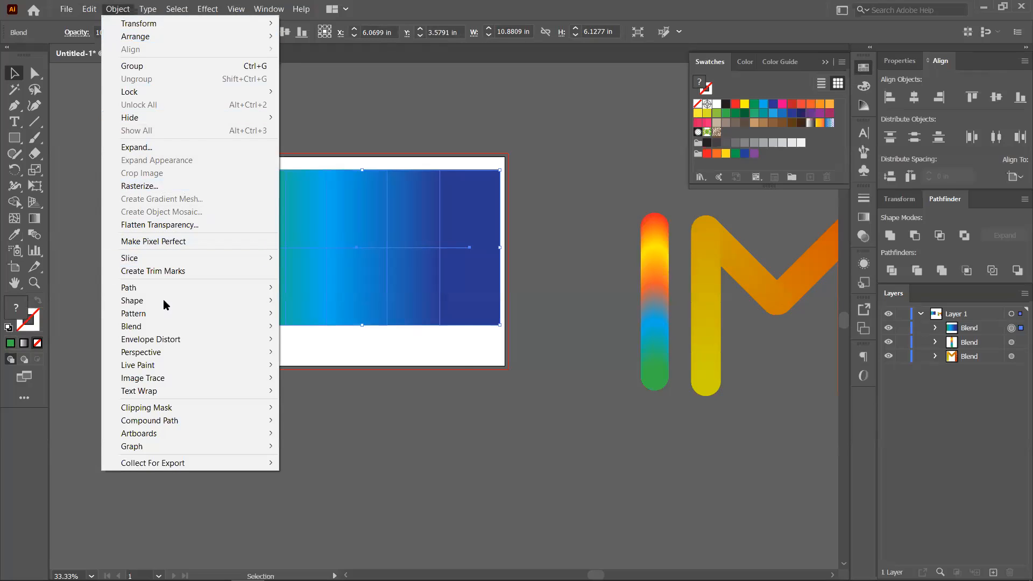
{"action": "mouse_move", "coordinate": [163, 326]}
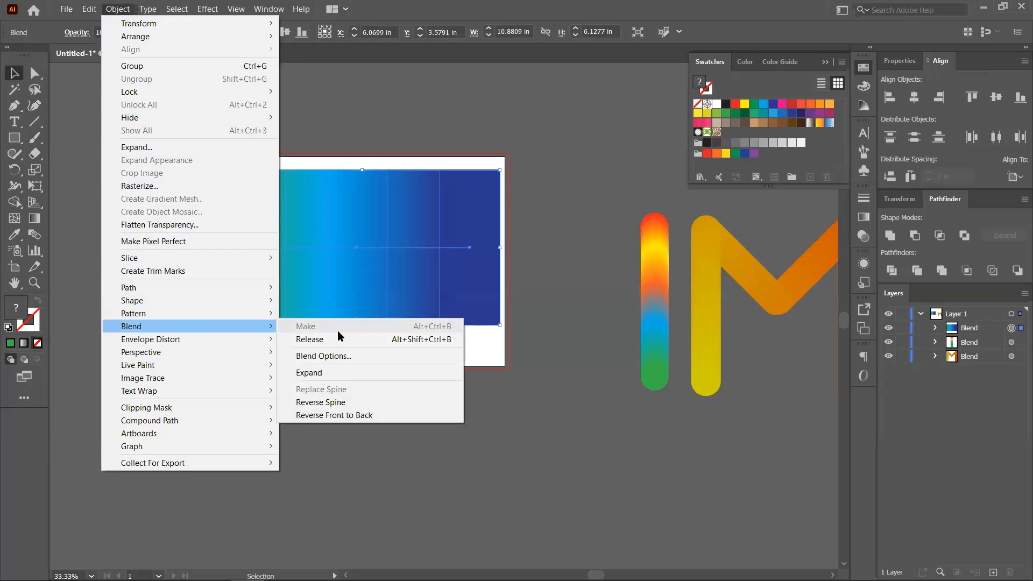
{"action": "left_click", "coordinate": [324, 356]}
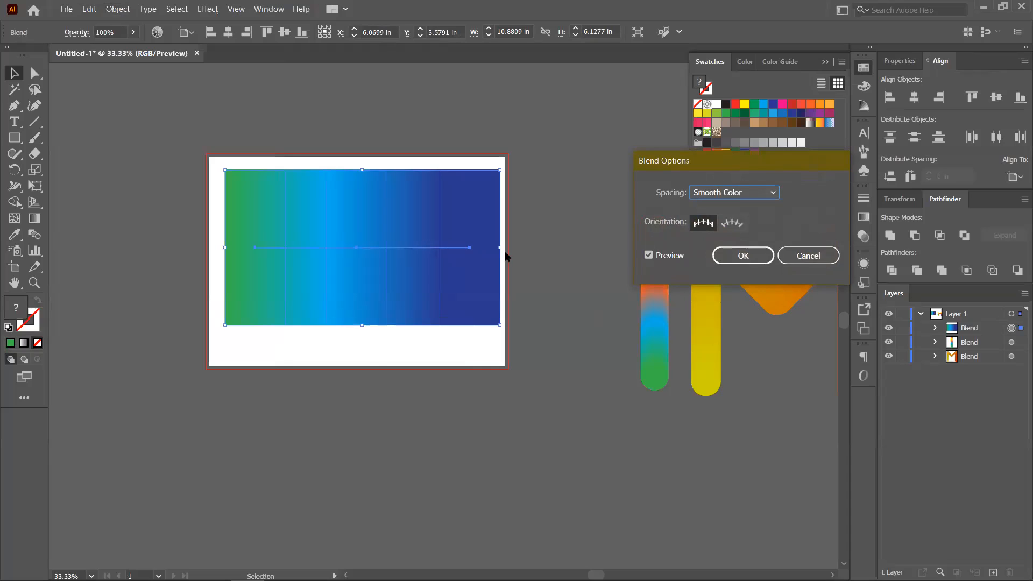
{"action": "left_click", "coordinate": [738, 198]}
{"action": "left_click", "coordinate": [733, 219]}
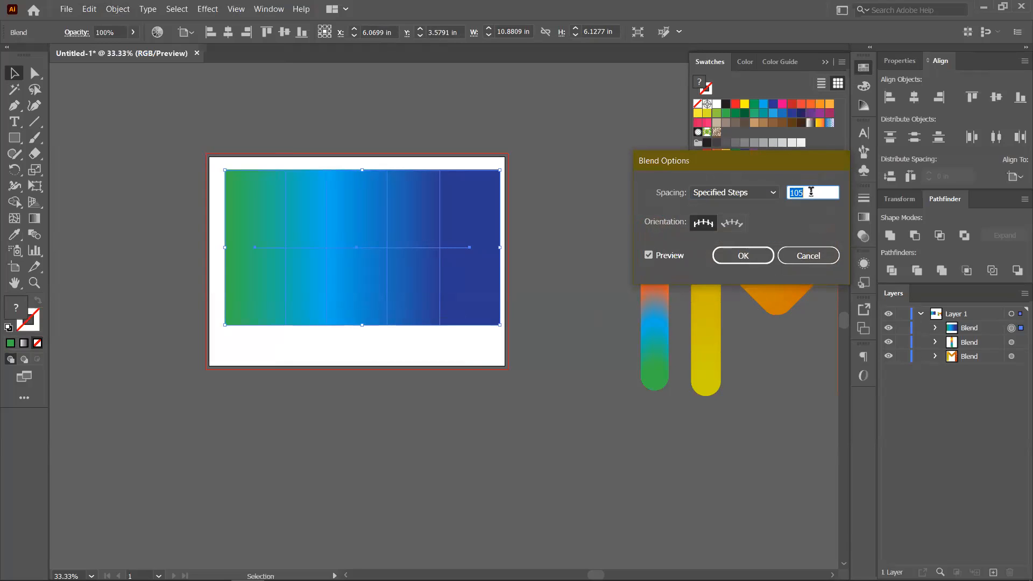
- Preview the blend with 79, 1, 4 and 3 specified steps, and cancel the blend options
{"action": "type", "text": "79"}
{"action": "scroll", "coordinate": [809, 192], "scroll_direction": "down", "scroll_amount": 6}
{"action": "scroll", "coordinate": [806, 194], "scroll_direction": "down", "scroll_amount": 4}
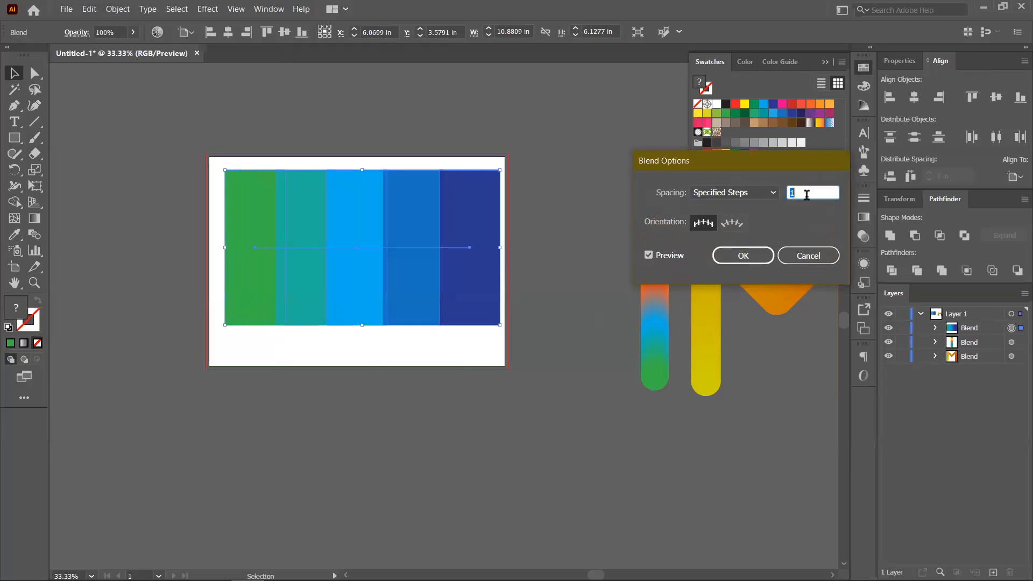
{"action": "scroll", "coordinate": [807, 195], "scroll_direction": "up", "scroll_amount": 2}
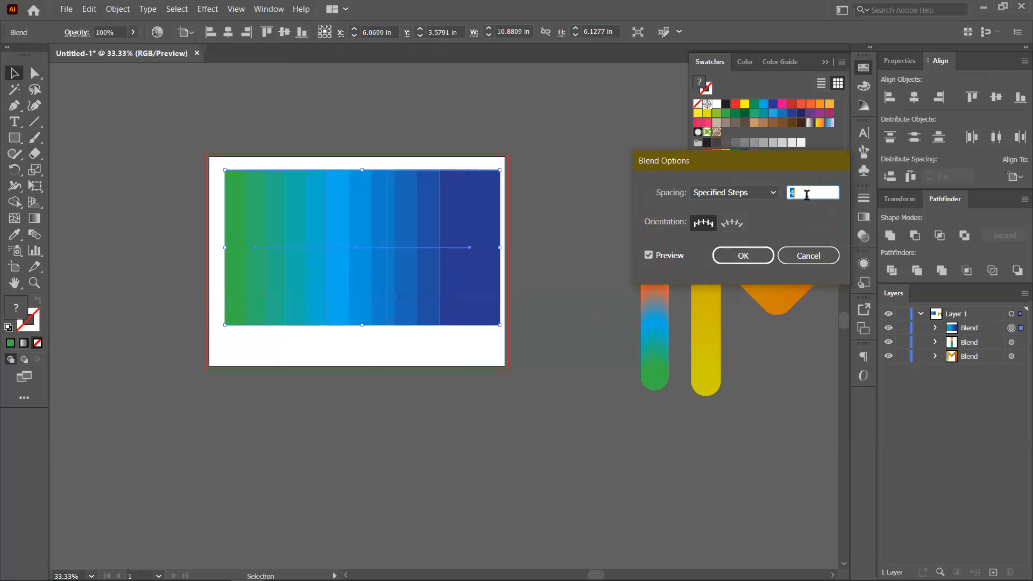
{"action": "scroll", "coordinate": [806, 195], "scroll_direction": "down", "scroll_amount": 2}
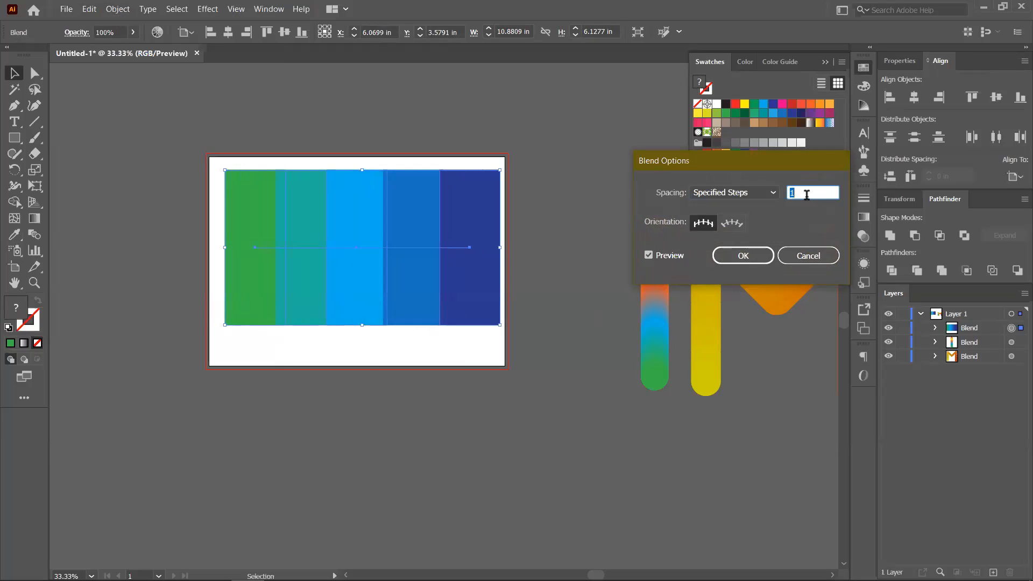
{"action": "scroll", "coordinate": [806, 195], "scroll_direction": "up", "scroll_amount": 3}
{"action": "scroll", "coordinate": [807, 195], "scroll_direction": "down", "scroll_amount": 2}
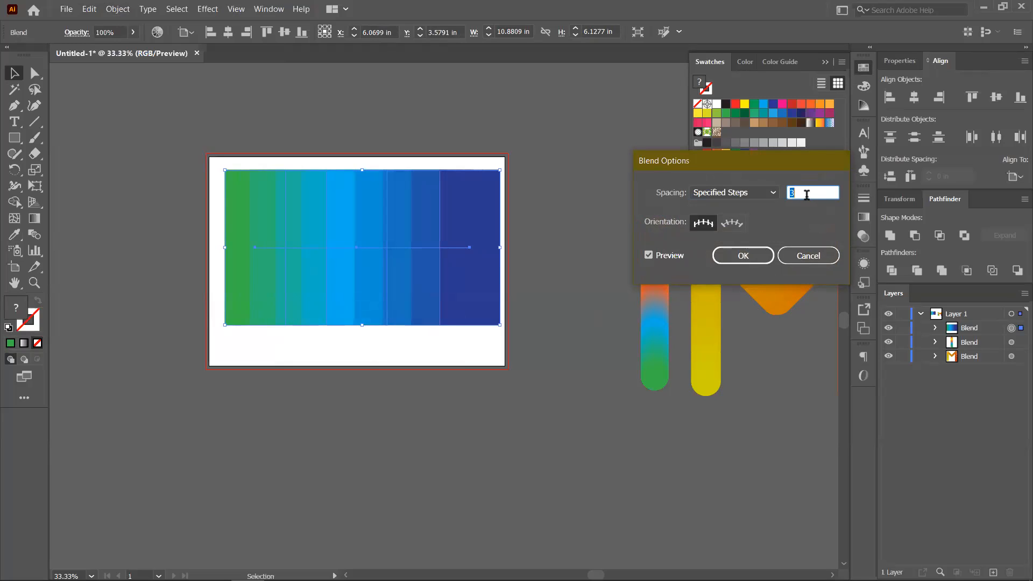
{"action": "left_click", "coordinate": [808, 256]}
- Move the blend down to Y about 3.96 in and expand it with Object and Fill included
{"action": "mouse_move", "coordinate": [413, 250]}
{"action": "left_mouse_down"}
{"action": "mouse_move", "coordinate": [395, 272]}
{"action": "mouse_move", "coordinate": [433, 266]}
{"action": "mouse_move", "coordinate": [413, 260]}
{"action": "left_mouse_up"}
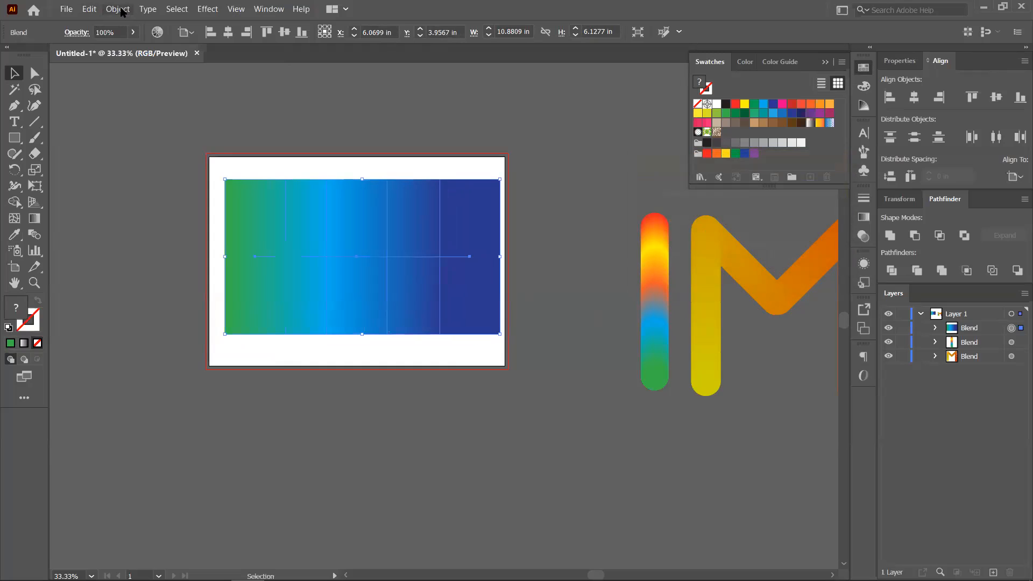
{"action": "left_click", "coordinate": [118, 9]}
{"action": "left_click", "coordinate": [136, 148]}
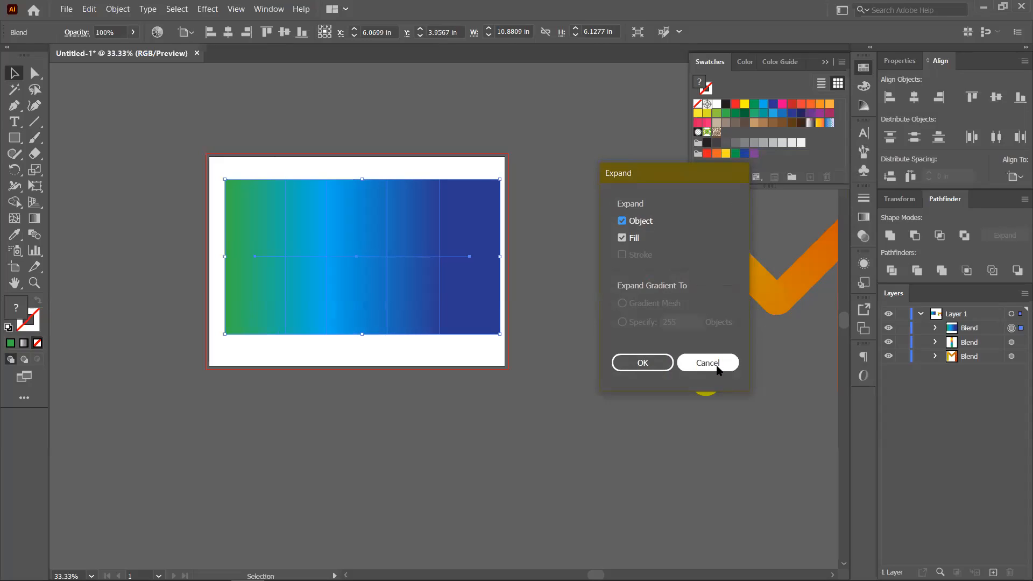
{"action": "left_click", "coordinate": [640, 362]}
- Shift the expanded group slightly on the artboard and delete it
{"action": "left_click_drag", "start_coordinate": [434, 296], "coordinate": [424, 271]}
{"action": "left_click", "coordinate": [394, 392]}
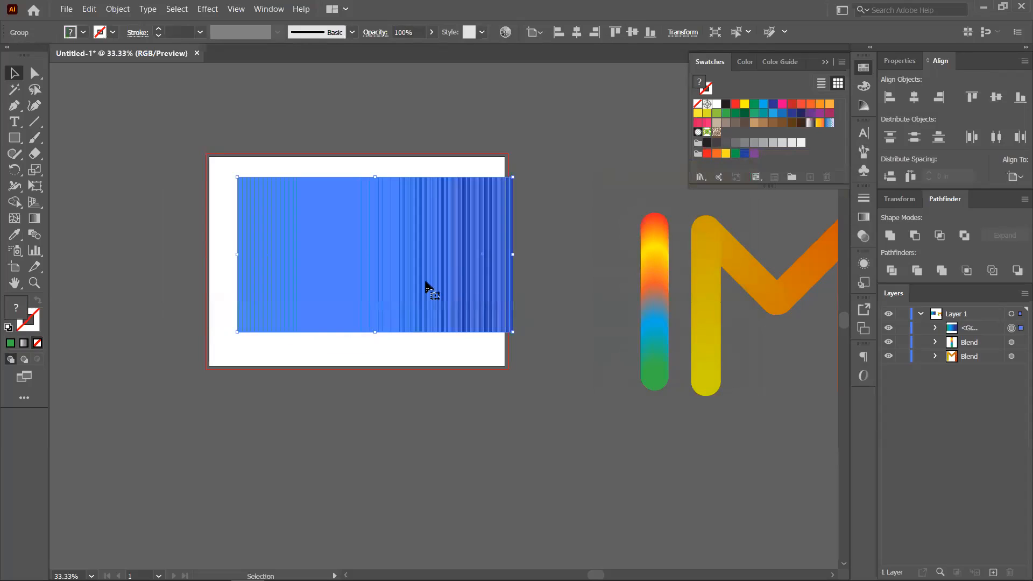
{"action": "key", "text": "Delete"}
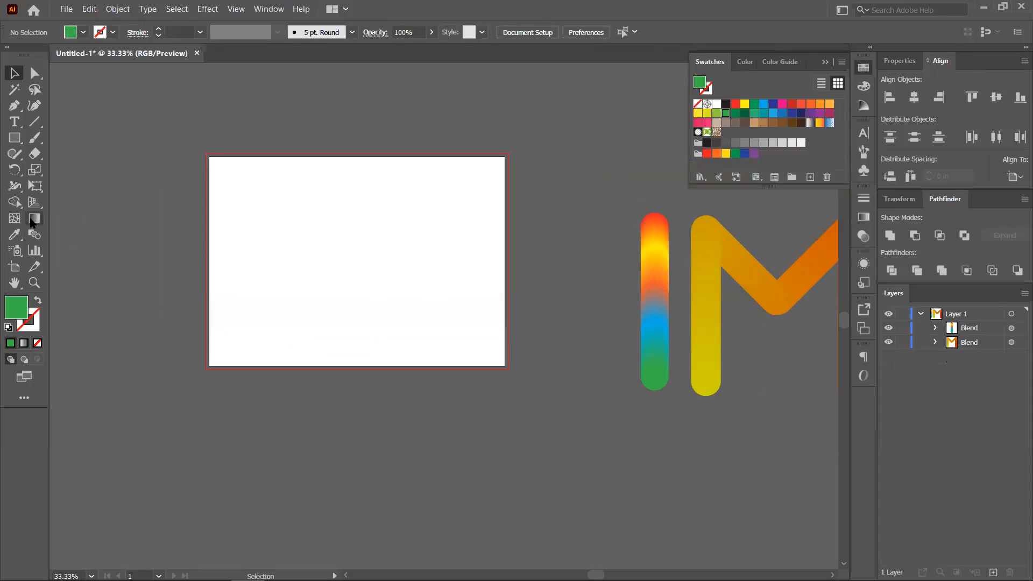
- Draw a wide rectangle in the middle of the artboard with a white-to-black linear gradient fill and open its white stop for editing
{"action": "left_click", "coordinate": [15, 138]}
{"action": "left_click_drag", "start_coordinate": [270, 210], "coordinate": [447, 312]}
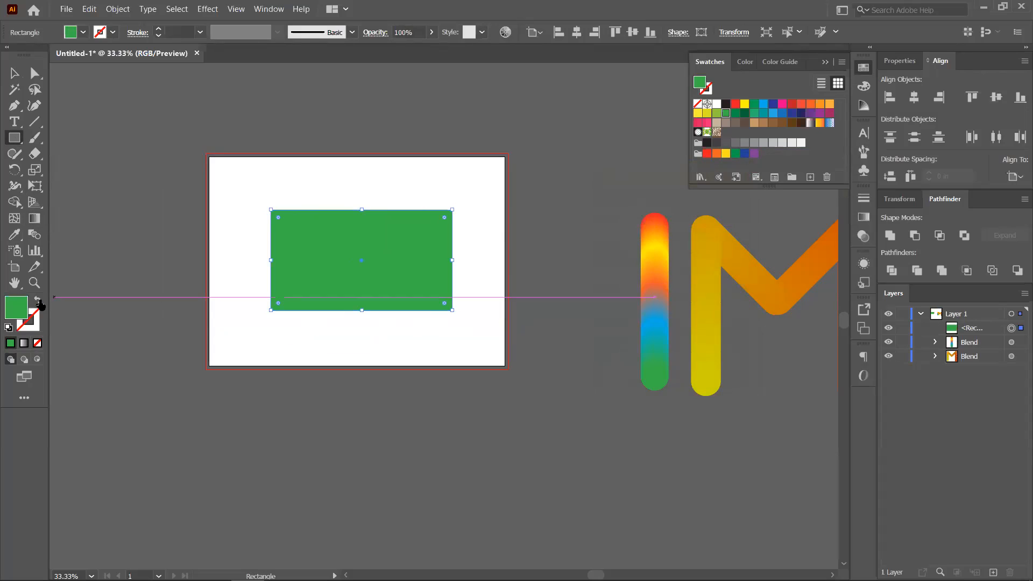
{"action": "left_click", "coordinate": [24, 343]}
{"action": "double_click", "coordinate": [694, 318]}
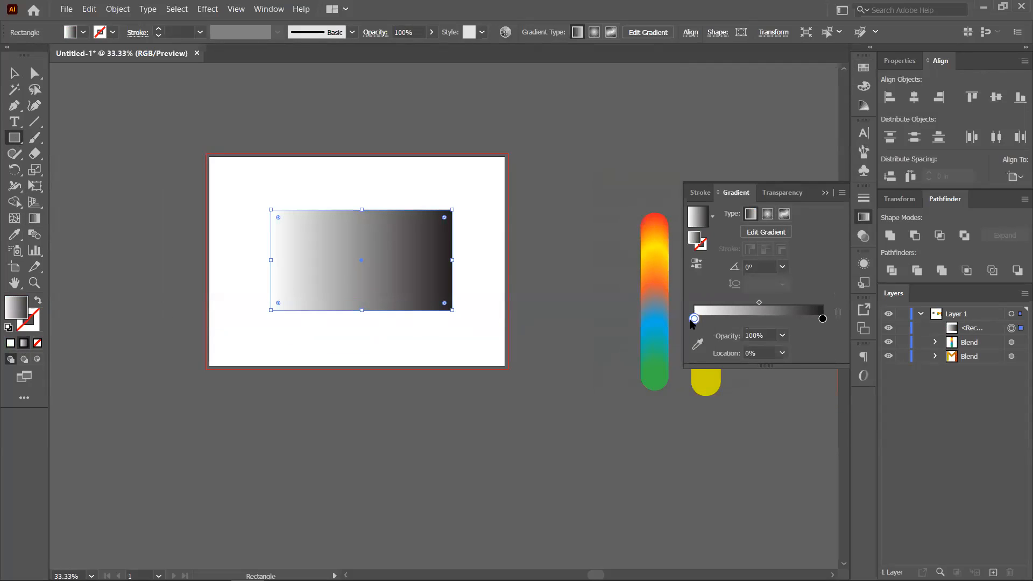
- Set the rectangle's linear gradient to run from yellow to red, and switch to the Selection tool
{"action": "left_click", "coordinate": [697, 361]}
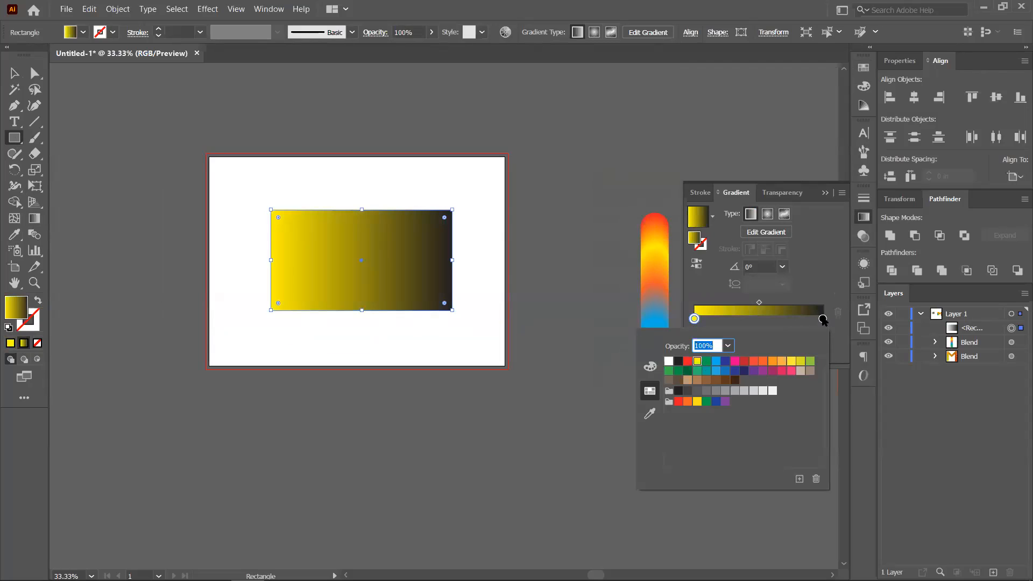
{"action": "double_click", "coordinate": [822, 318]}
{"action": "left_click", "coordinate": [792, 361]}
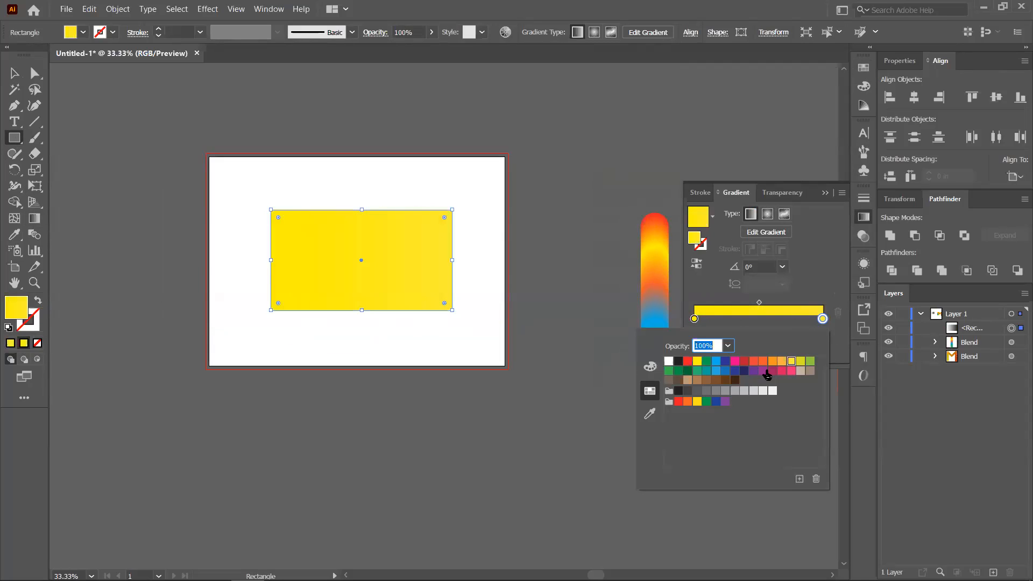
{"action": "left_click", "coordinate": [753, 370]}
{"action": "left_click", "coordinate": [735, 371]}
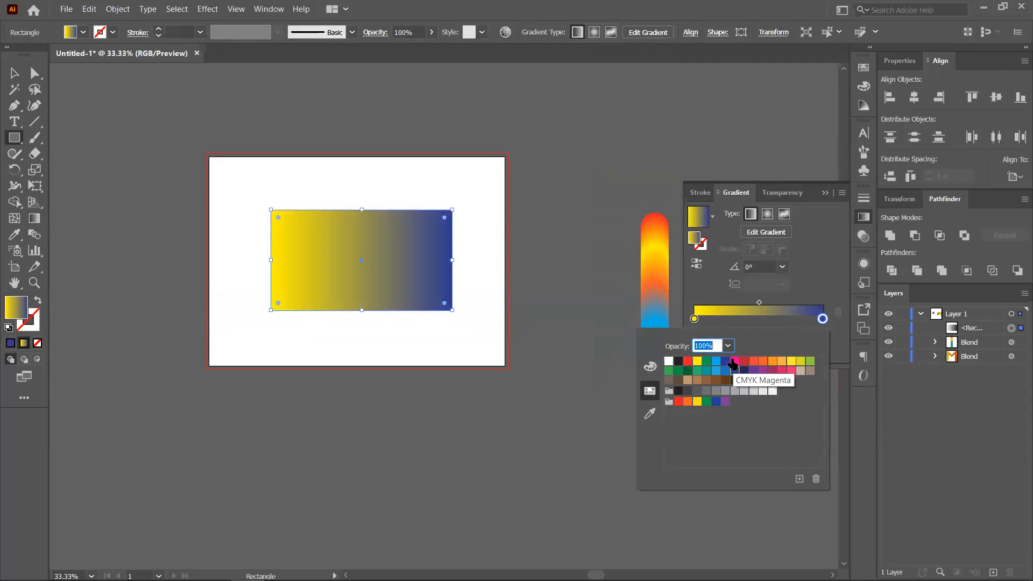
{"action": "left_click", "coordinate": [735, 360]}
{"action": "left_click", "coordinate": [744, 361]}
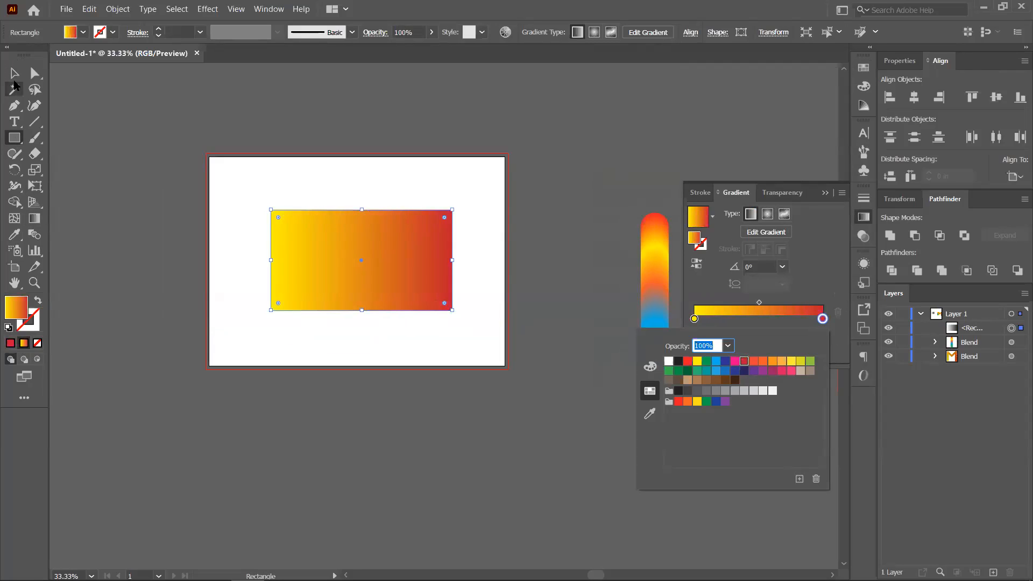
{"action": "left_click", "coordinate": [15, 74]}
{"action": "left_click", "coordinate": [302, 201]}
{"action": "left_click", "coordinate": [610, 275]}
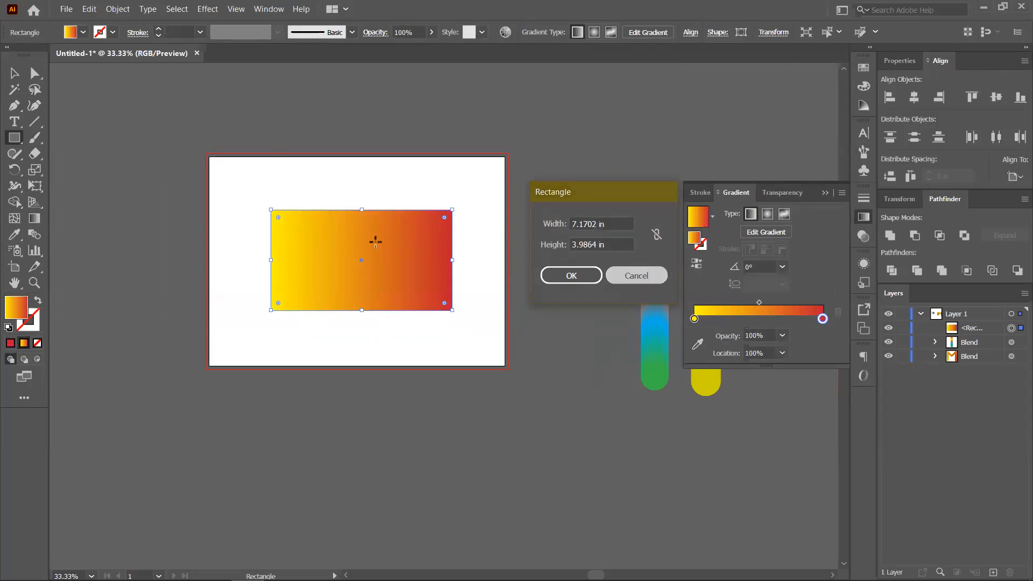
{"action": "left_click", "coordinate": [15, 74]}
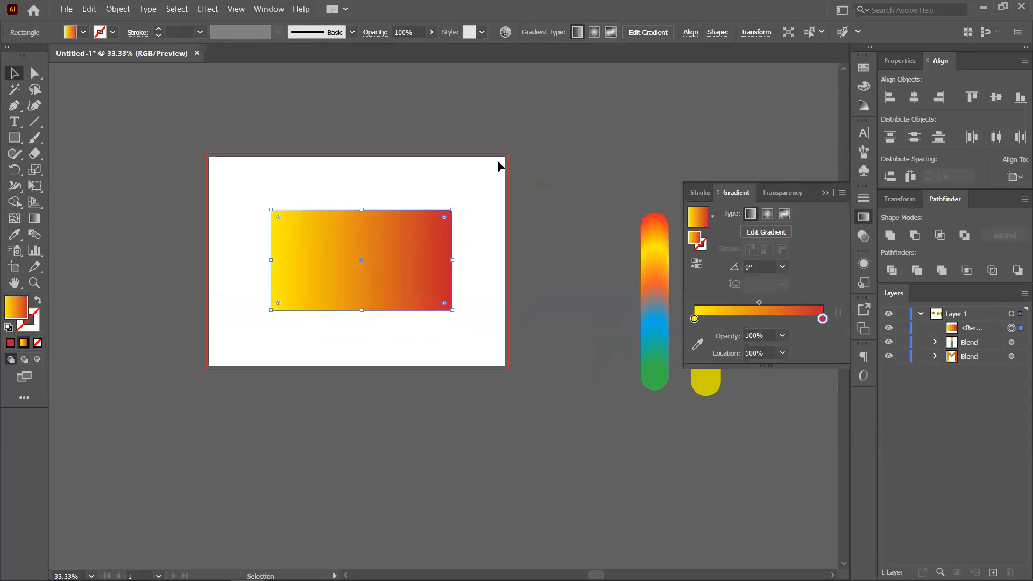
{"action": "left_click", "coordinate": [125, 12]}
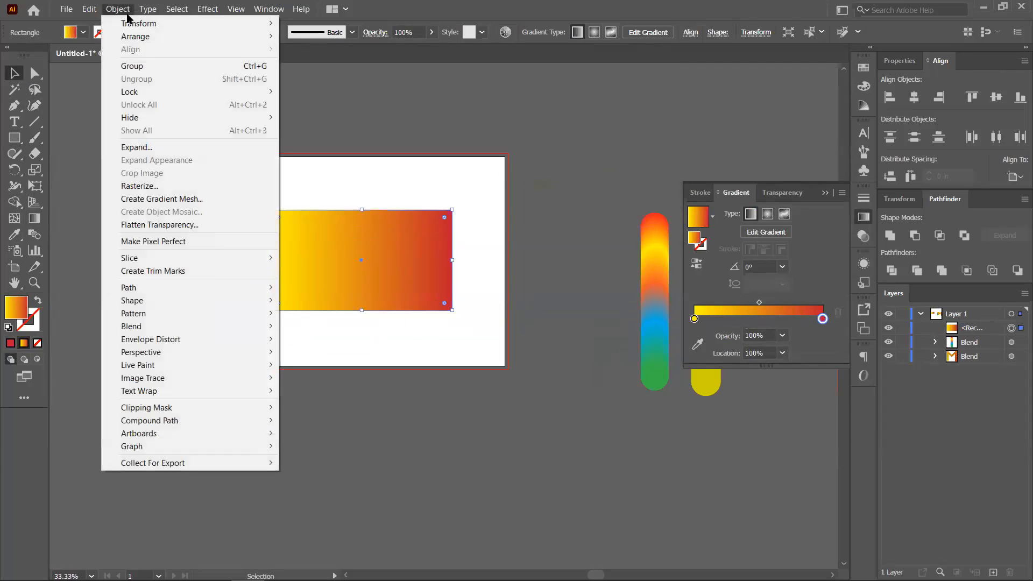
{"action": "mouse_move", "coordinate": [136, 23]}
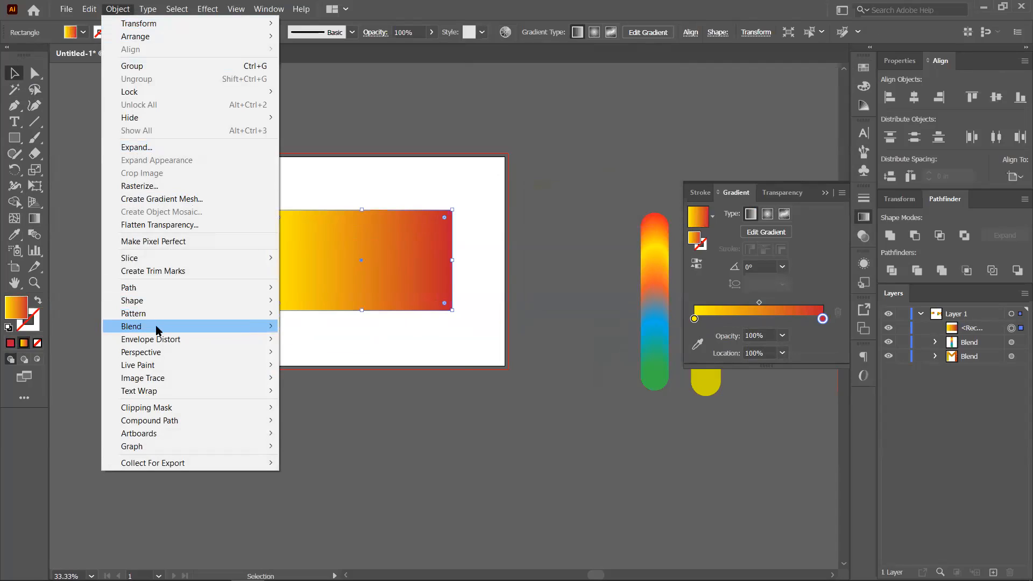
{"action": "mouse_move", "coordinate": [159, 327]}
{"action": "left_click", "coordinate": [323, 357]}
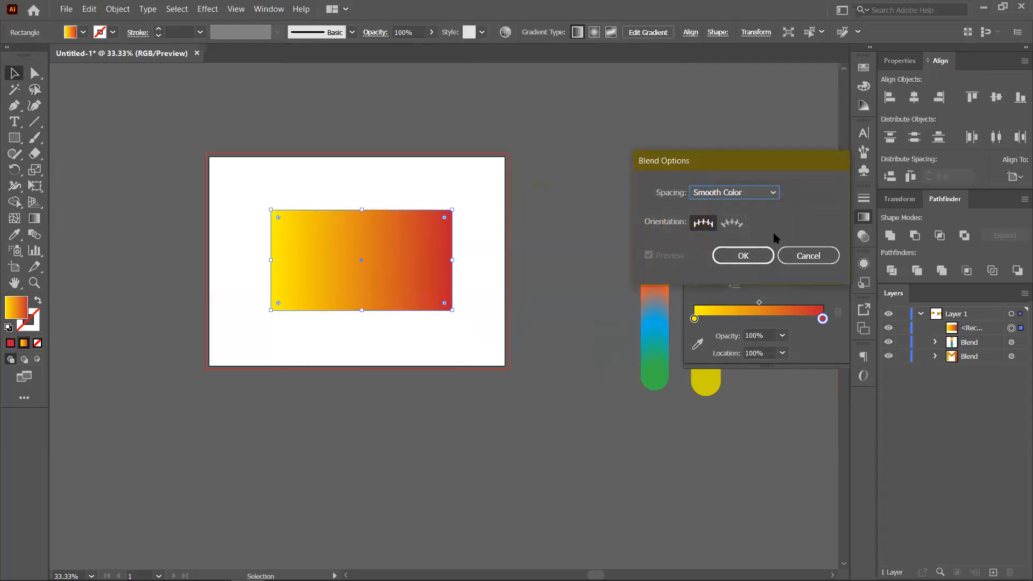
{"action": "left_click", "coordinate": [754, 203]}
{"action": "left_click", "coordinate": [804, 258]}
{"action": "left_click", "coordinate": [806, 257]}
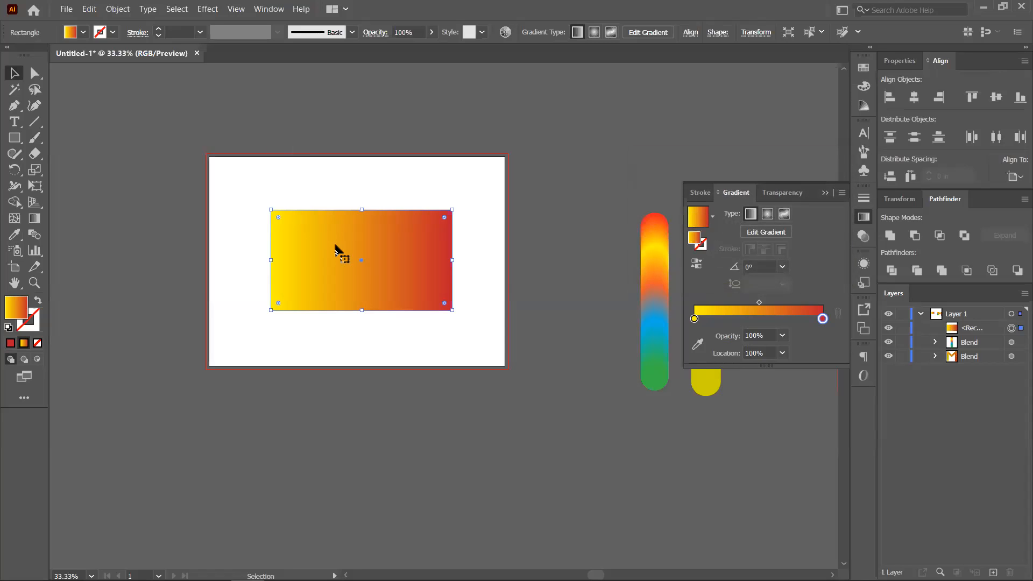
- Expand the rectangle's gradient fill into 10 specified objects
{"action": "left_click", "coordinate": [118, 9]}
{"action": "left_click", "coordinate": [130, 148]}
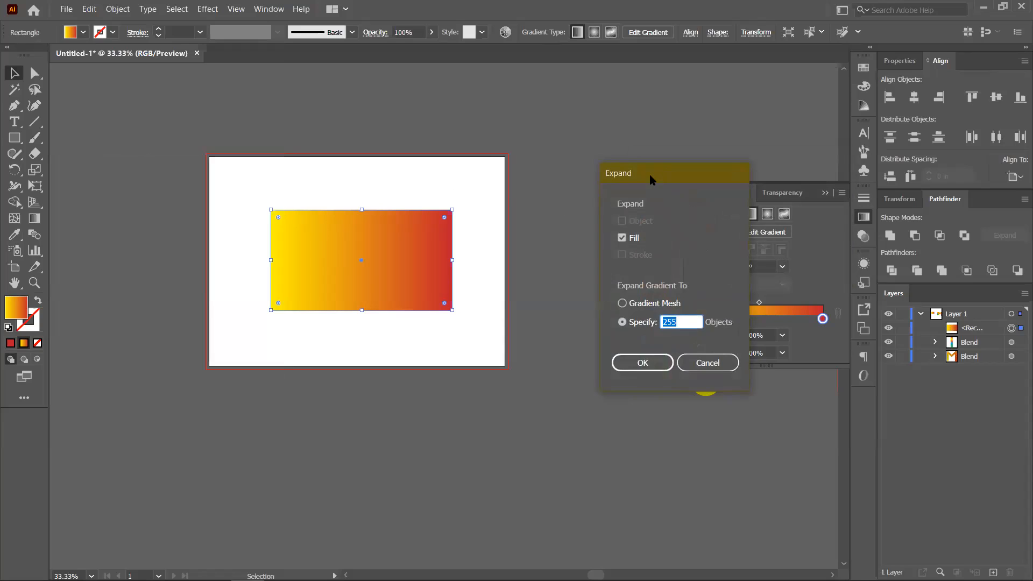
{"action": "left_click_drag", "start_coordinate": [649, 178], "coordinate": [536, 106]}
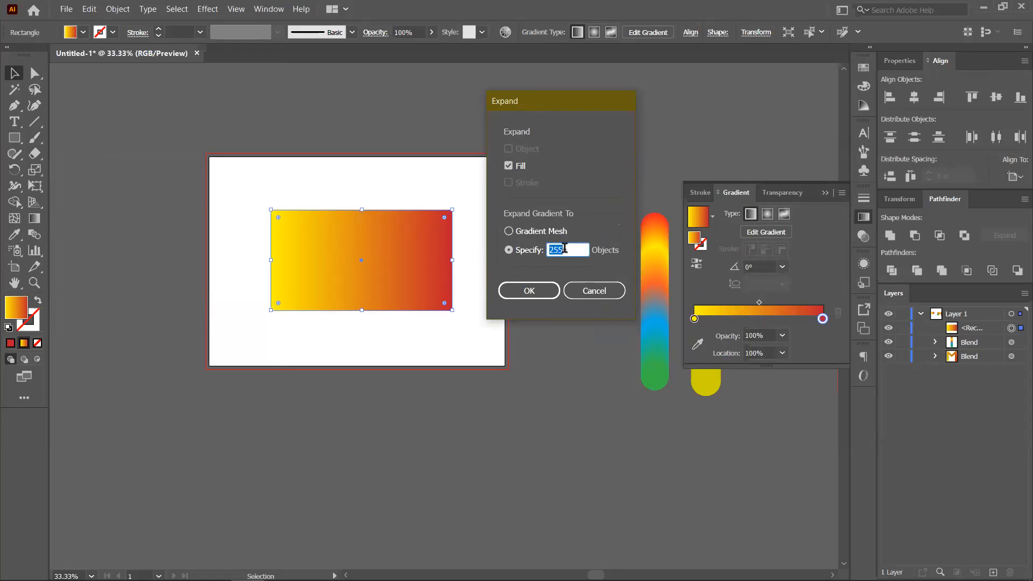
{"action": "type", "text": "0"}
{"action": "left_click", "coordinate": [509, 250]}
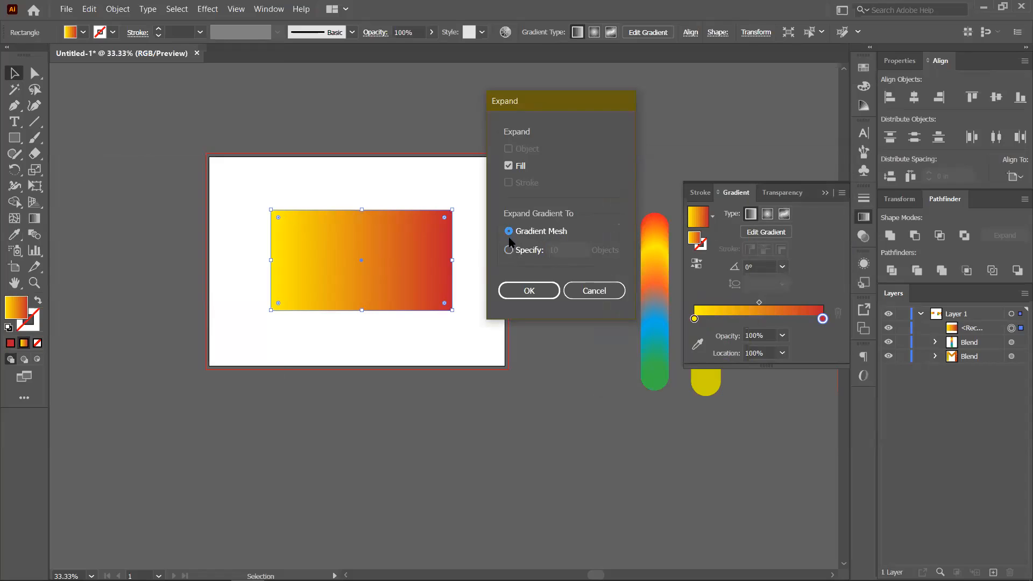
{"action": "left_click", "coordinate": [535, 291]}
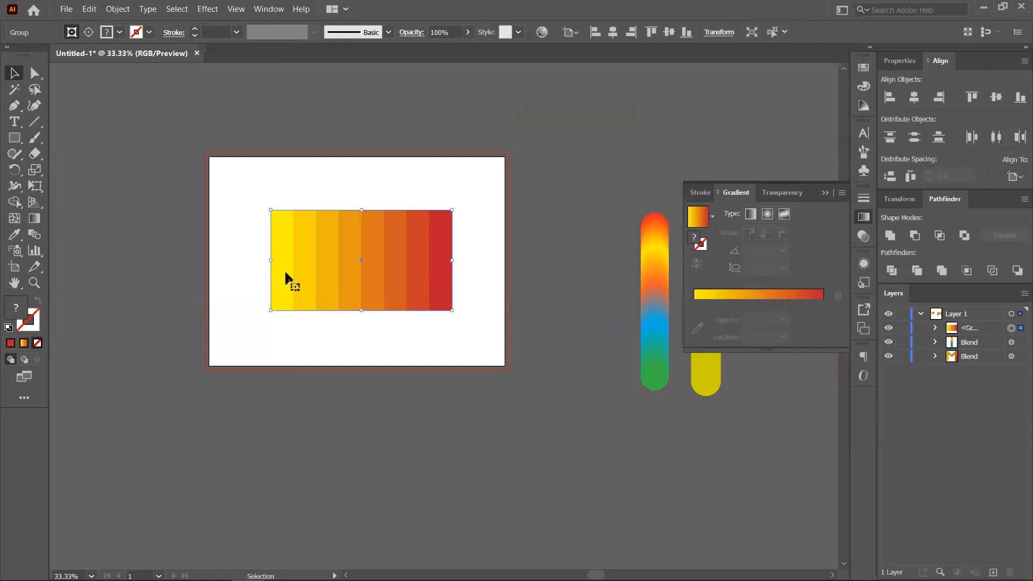
- Ungroup the expanded color strips and release their clipping mask
{"action": "left_click_drag", "start_coordinate": [451, 289], "coordinate": [416, 283]}
{"action": "left_click", "coordinate": [471, 270]}
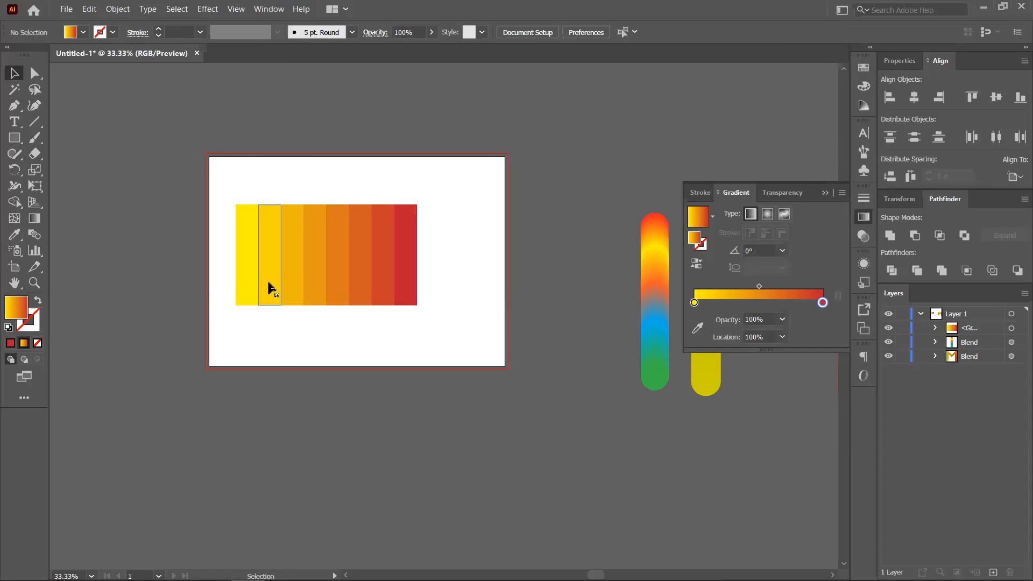
{"action": "right_click", "coordinate": [400, 272]}
{"action": "left_click", "coordinate": [437, 370]}
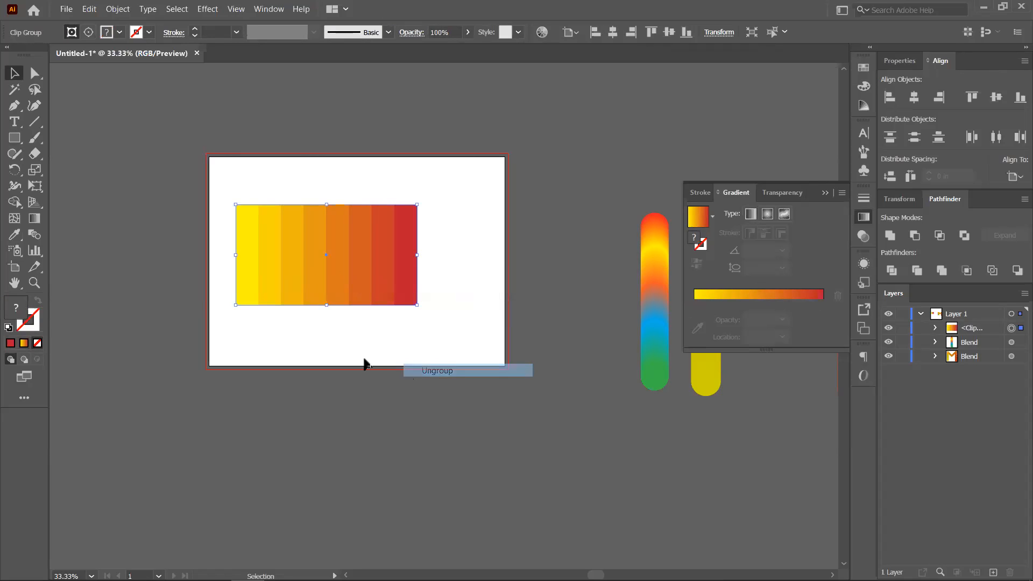
{"action": "left_click_drag", "start_coordinate": [398, 276], "coordinate": [400, 248]}
{"action": "right_click", "coordinate": [400, 248]}
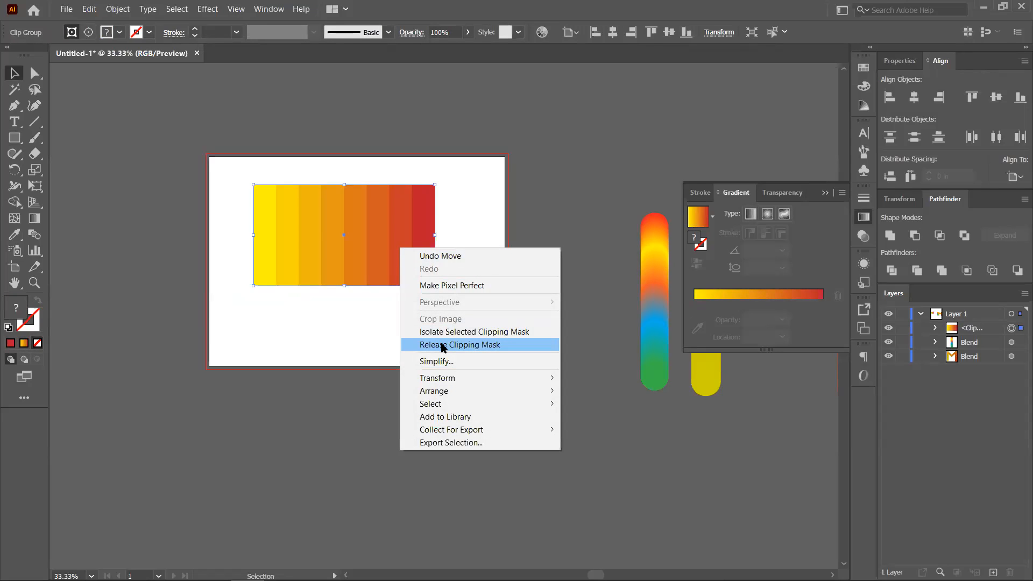
{"action": "left_click", "coordinate": [443, 347]}
- Pull the individual color strips apart across the artboard and select all of them
{"action": "left_click_drag", "start_coordinate": [376, 250], "coordinate": [381, 361]}
{"action": "left_click_drag", "start_coordinate": [352, 277], "coordinate": [329, 380]}
{"action": "left_click_drag", "start_coordinate": [306, 278], "coordinate": [152, 284]}
{"action": "left_click_drag", "start_coordinate": [393, 266], "coordinate": [435, 327]}
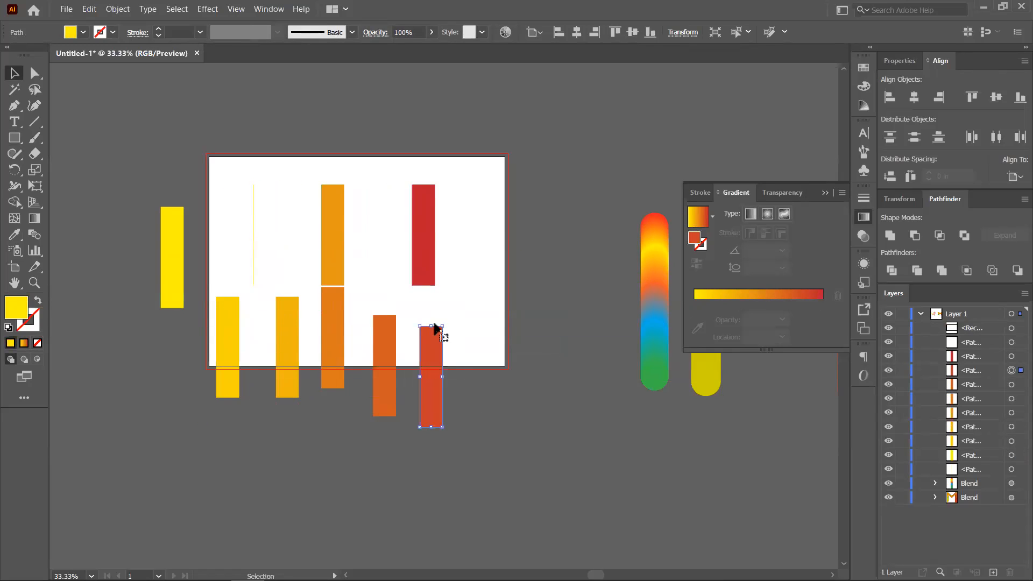
{"action": "left_click_drag", "start_coordinate": [425, 258], "coordinate": [475, 278]}
{"action": "left_click_drag", "start_coordinate": [327, 253], "coordinate": [379, 258]}
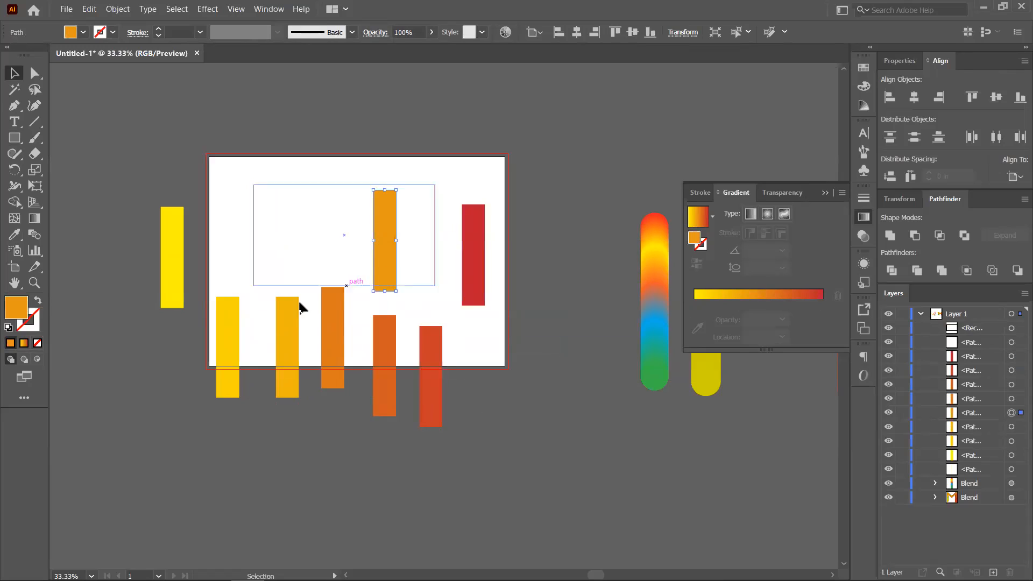
{"action": "left_click_drag", "start_coordinate": [228, 220], "coordinate": [487, 441]}
{"action": "left_click_drag", "start_coordinate": [168, 177], "coordinate": [522, 460]}
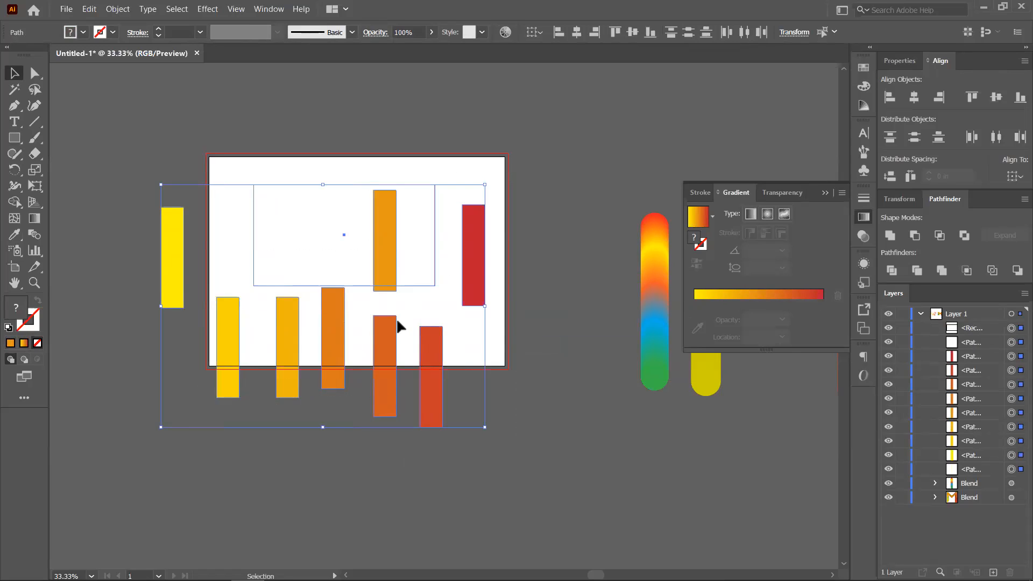
- Undo the strip moves, mask release, ungrouping and expansion, and shift the restored gradient rectangle slightly on the artboard
{"action": "key", "text": "ctrl+z"}
{"action": "key", "text": "ctrl+z"}
{"action": "key", "text": "ctrl+z"}
{"action": "key", "text": "ctrl+z"}
{"action": "key", "text": "ctrl+shift+z"}
{"action": "key", "text": "ctrl+shift+z"}
{"action": "key", "text": "ctrl+shift+z"}
{"action": "key", "text": "ctrl+shift+z"}
{"action": "key", "text": "ctrl+shift+z"}
{"action": "key", "text": "ctrl+shift+z"}
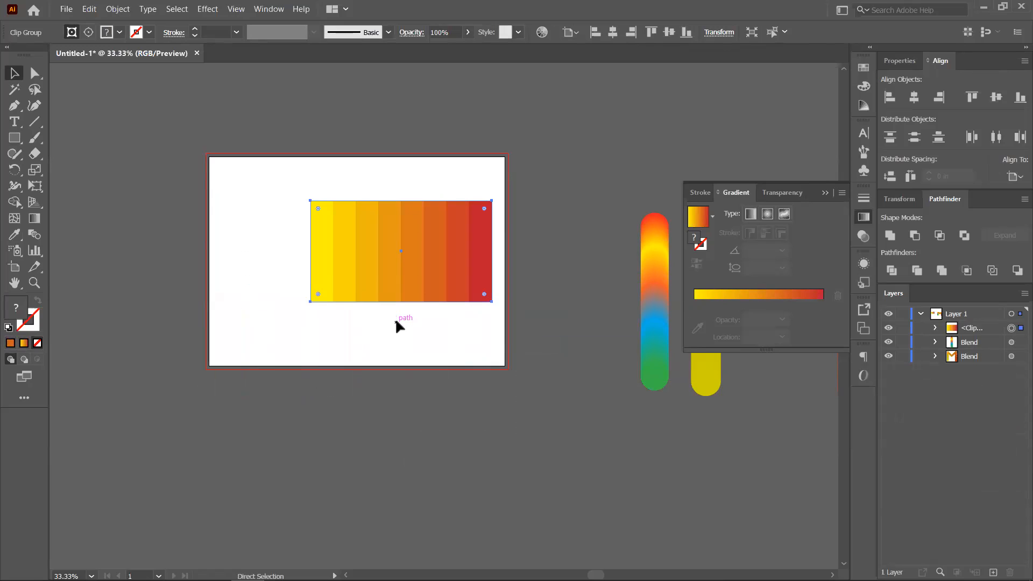
{"action": "key", "text": "ctrl+shift+z"}
{"action": "key", "text": "ctrl+shift+z"}
{"action": "key", "text": "ctrl+shift+z"}
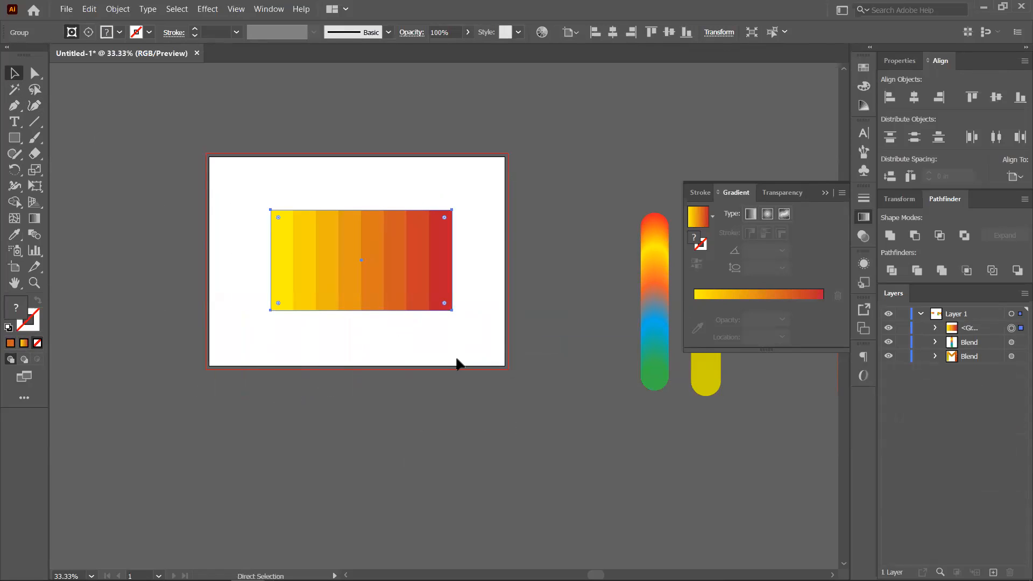
{"action": "key", "text": "ctrl+z"}
{"action": "left_click", "coordinate": [505, 443]}
{"action": "mouse_move", "coordinate": [403, 272]}
{"action": "left_mouse_down"}
{"action": "mouse_move", "coordinate": [400, 295]}
{"action": "mouse_move", "coordinate": [422, 291]}
{"action": "mouse_move", "coordinate": [398, 270]}
{"action": "left_mouse_up"}
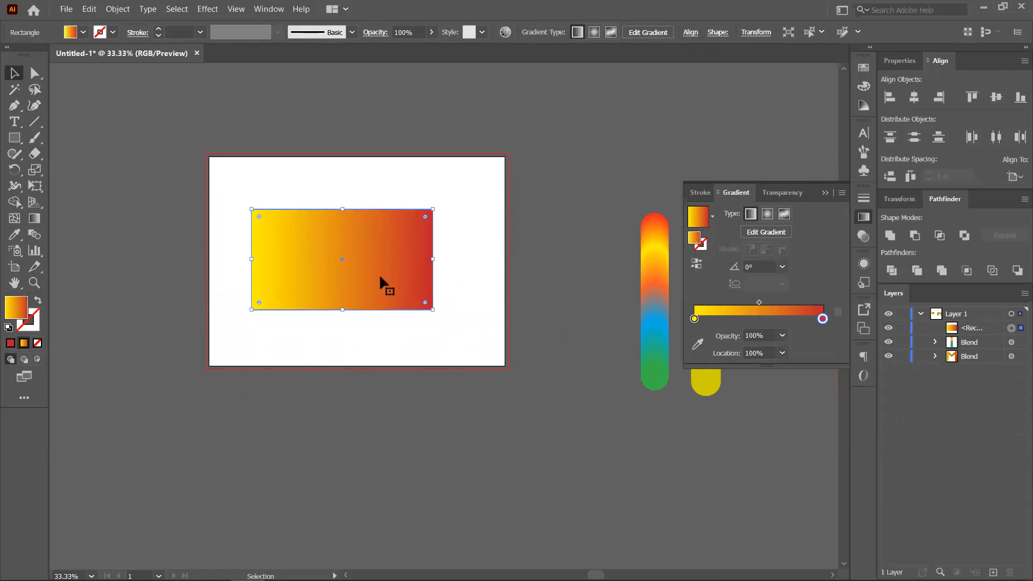
- Expand the gradient rectangle's fill into 5 specified objects, and undo the expansion
{"action": "left_click", "coordinate": [127, 11]}
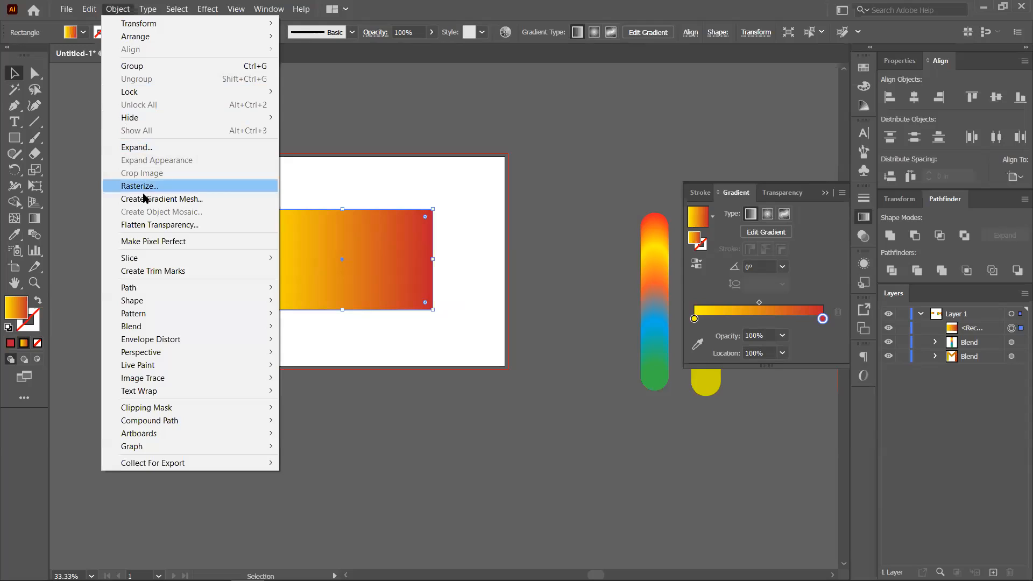
{"action": "left_click", "coordinate": [138, 148]}
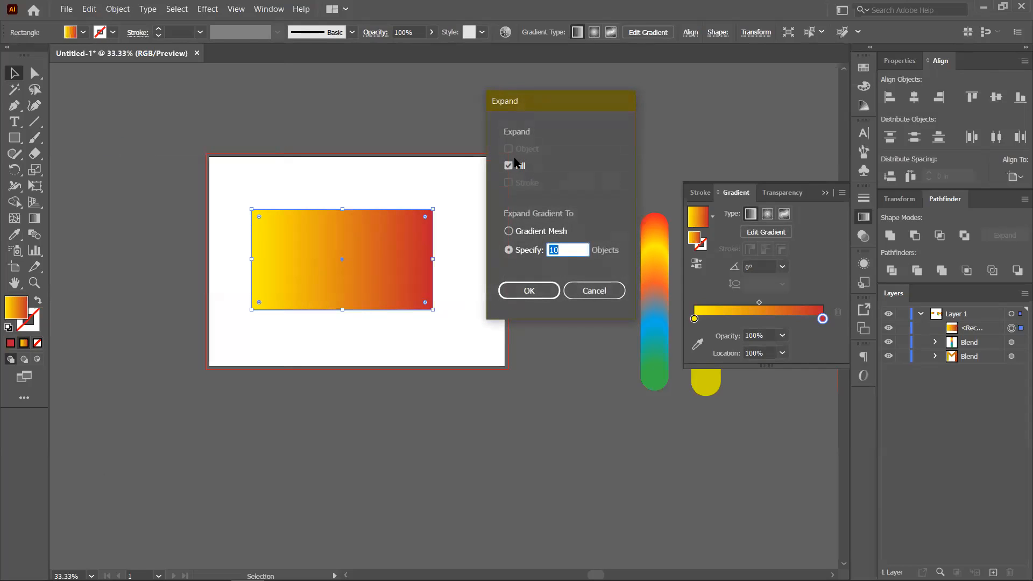
{"action": "left_click", "coordinate": [509, 232]}
{"action": "left_click", "coordinate": [508, 251]}
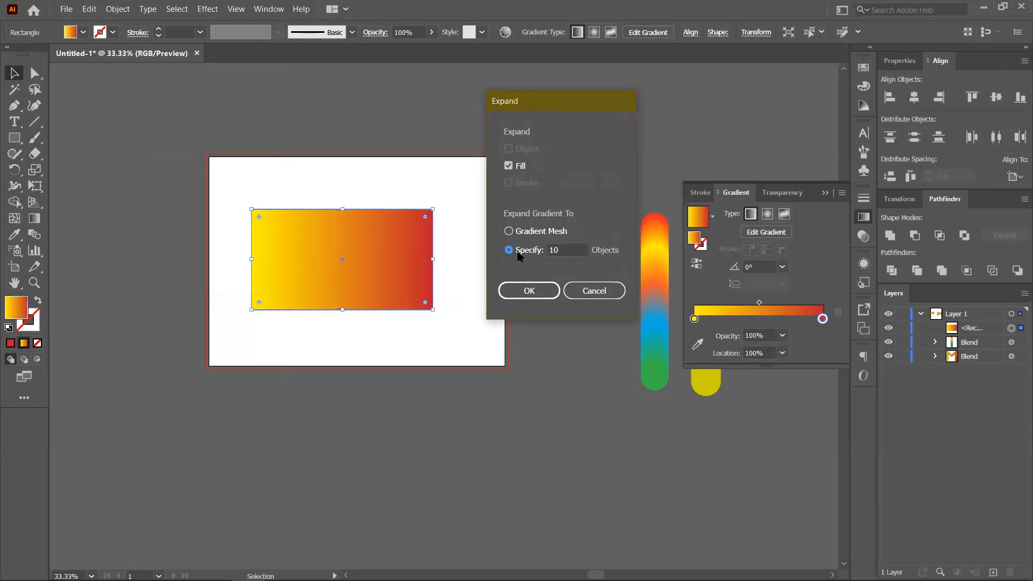
{"action": "left_click", "coordinate": [520, 250]}
{"action": "type", "text": "5"}
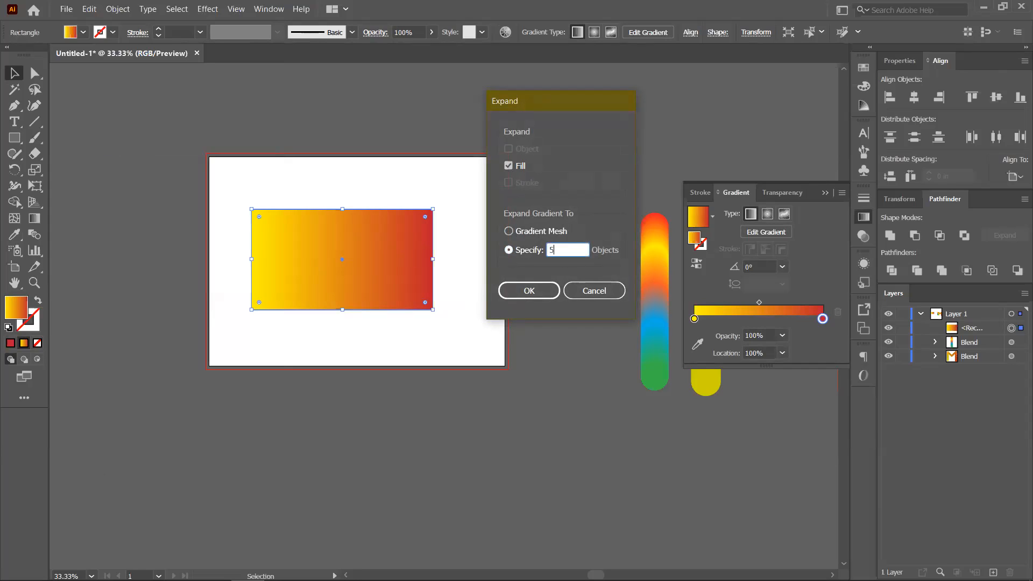
{"action": "left_click", "coordinate": [530, 291]}
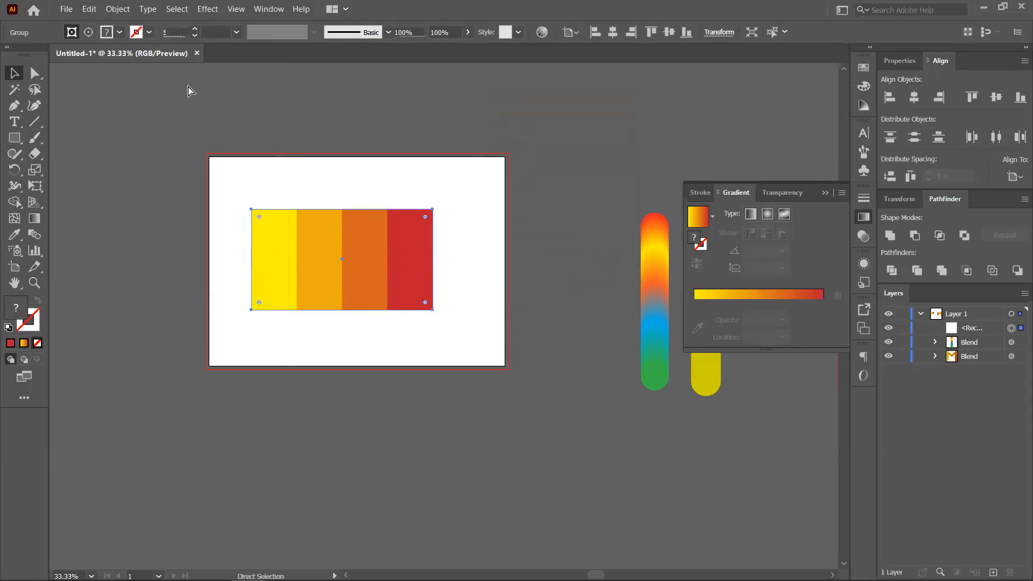
{"action": "key", "text": "ctrl+z"}
- Expand the gradient rectangle's fill into 29 specified objects, and undo the expansion
{"action": "left_click", "coordinate": [112, 15]}
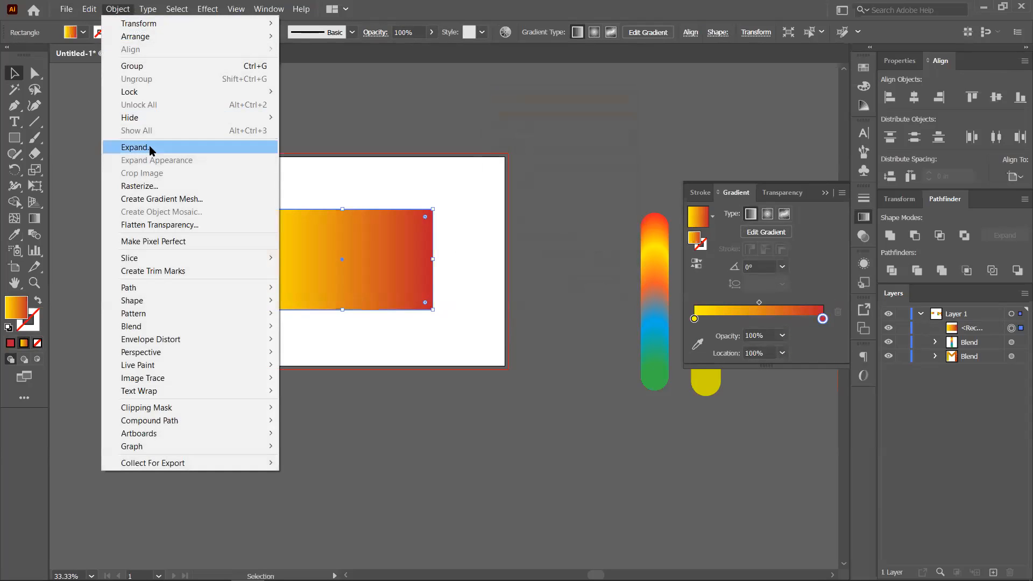
{"action": "left_click", "coordinate": [120, 150]}
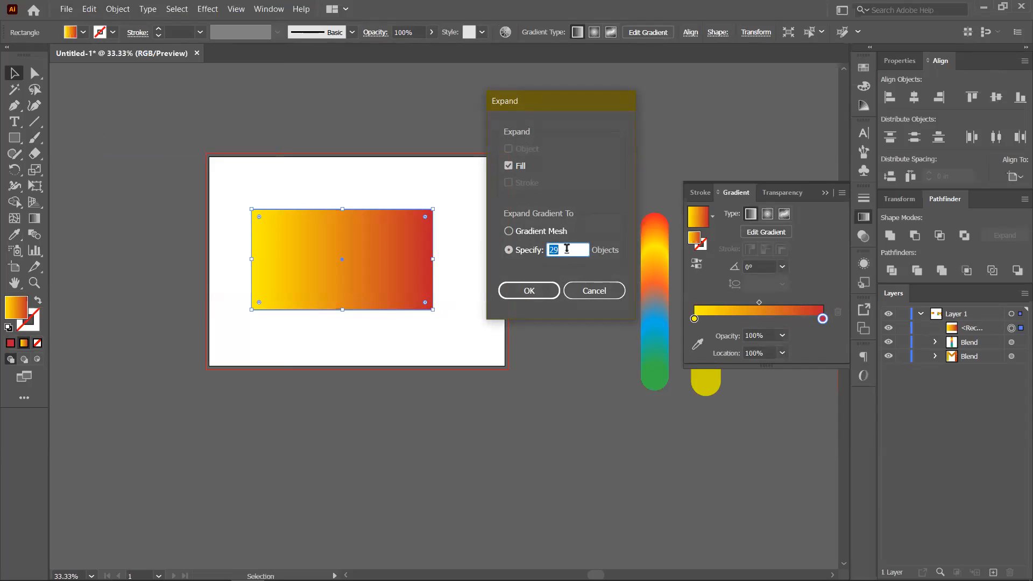
{"action": "left_click", "coordinate": [539, 289]}
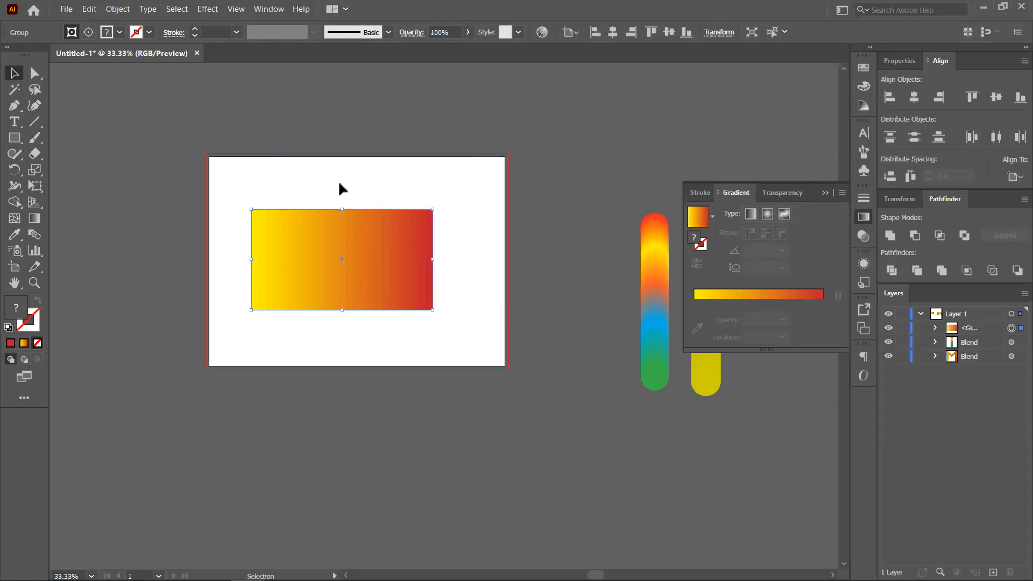
{"action": "left_click", "coordinate": [294, 184]}
{"action": "key", "text": "ctrl+z"}
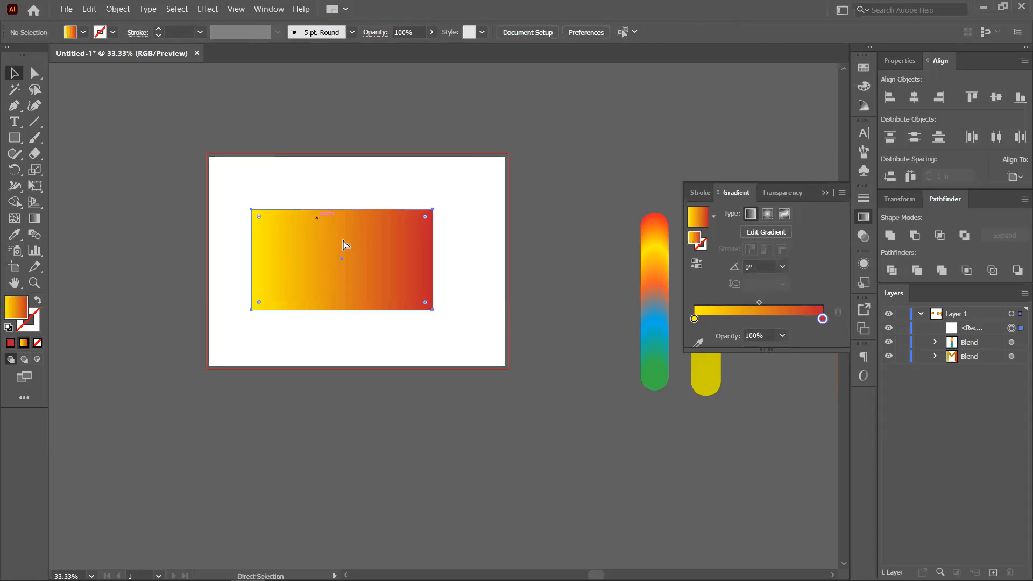
{"action": "key", "text": "ctrl+z"}
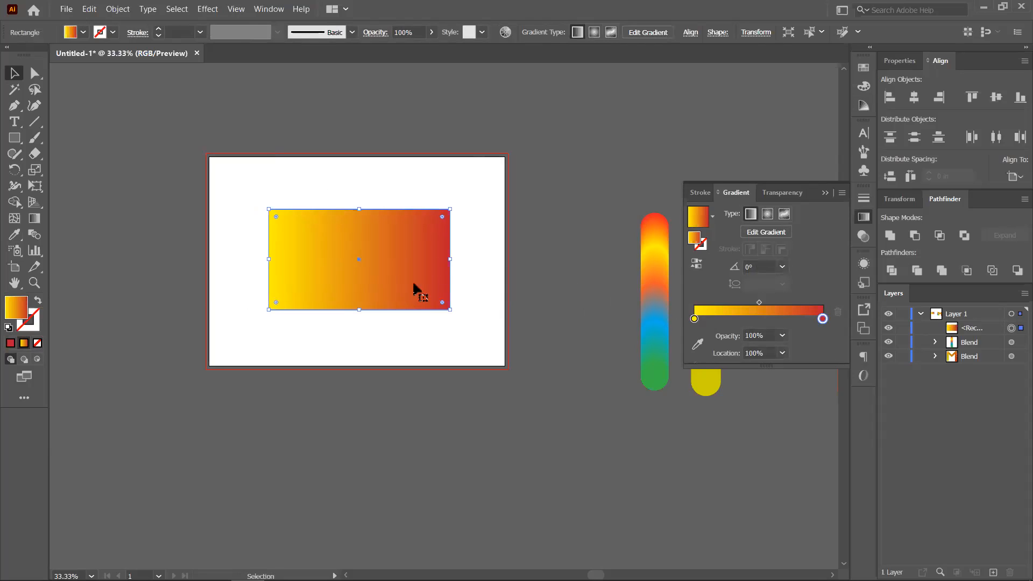
- Expand the gradient rectangle's fill into 10 specified objects
{"action": "scroll", "coordinate": [318, 261], "scroll_direction": "up", "scroll_amount": 1}
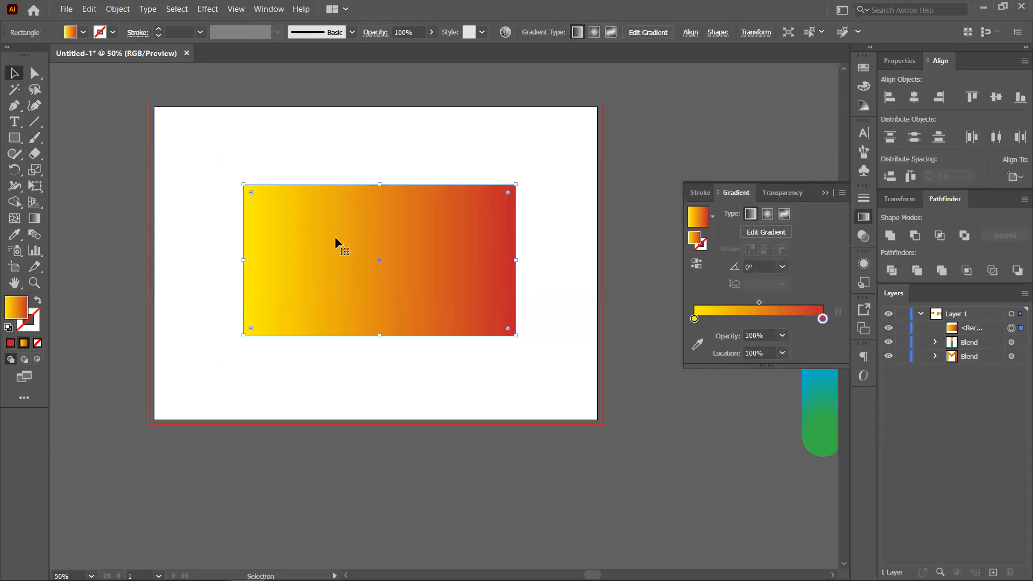
{"action": "left_click", "coordinate": [115, 9]}
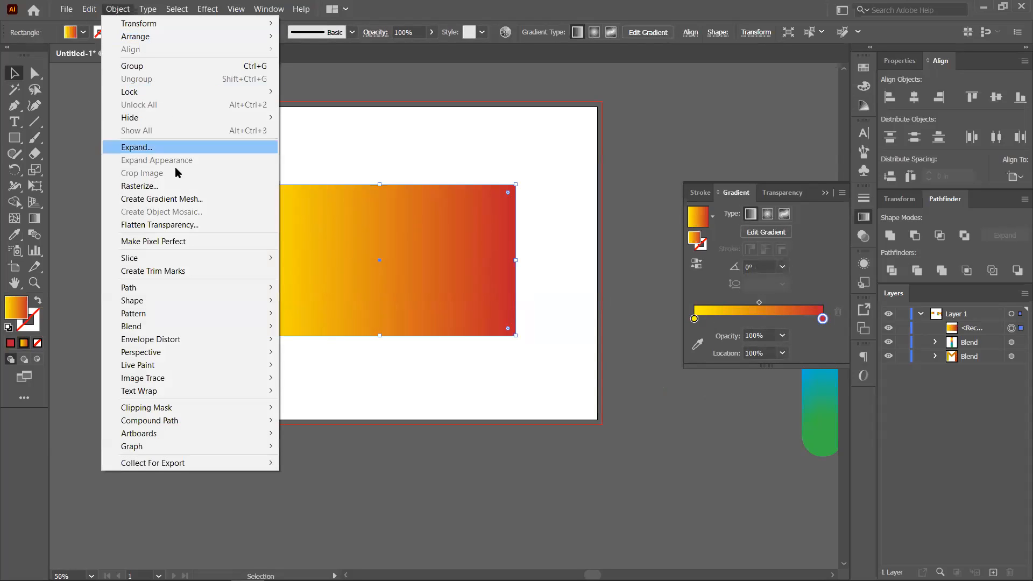
{"action": "left_click", "coordinate": [173, 148]}
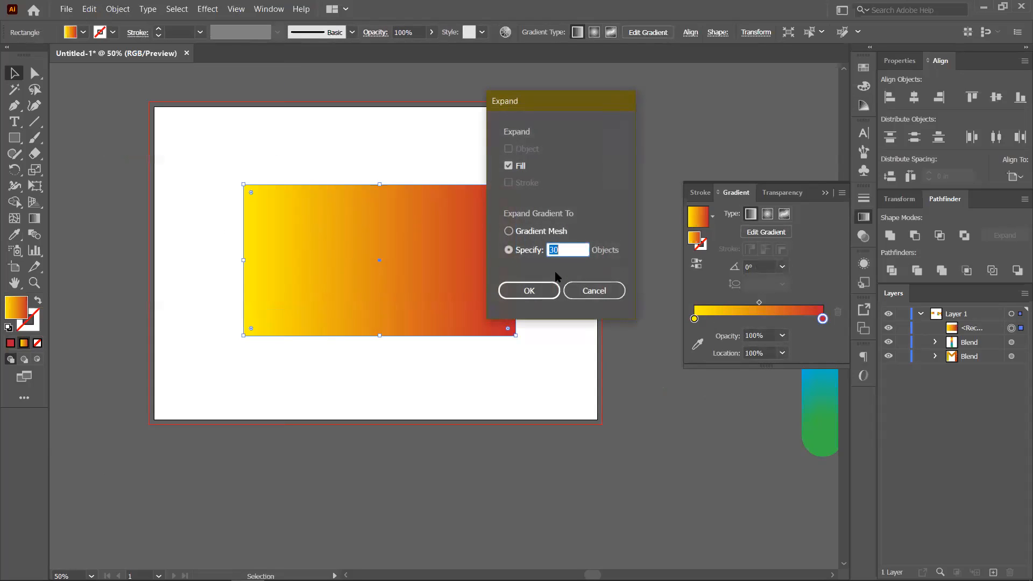
{"action": "type", "text": "1"}
{"action": "left_click", "coordinate": [522, 293]}
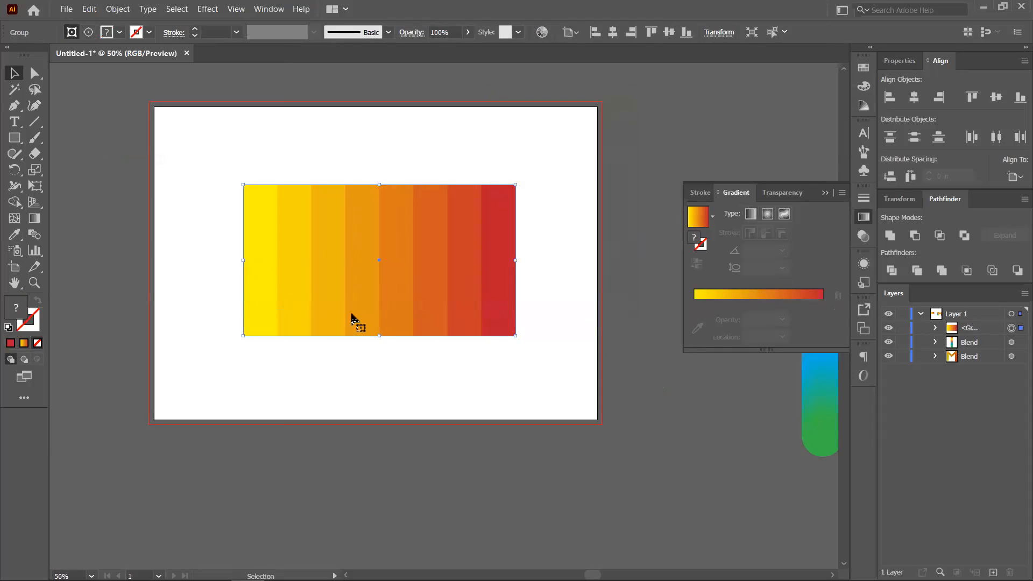
- Shift the expanded strips to the artboard's left edge, ungroup them and release their clipping mask
{"action": "left_click", "coordinate": [308, 383]}
{"action": "left_click_drag", "start_coordinate": [252, 297], "coordinate": [154, 270]}
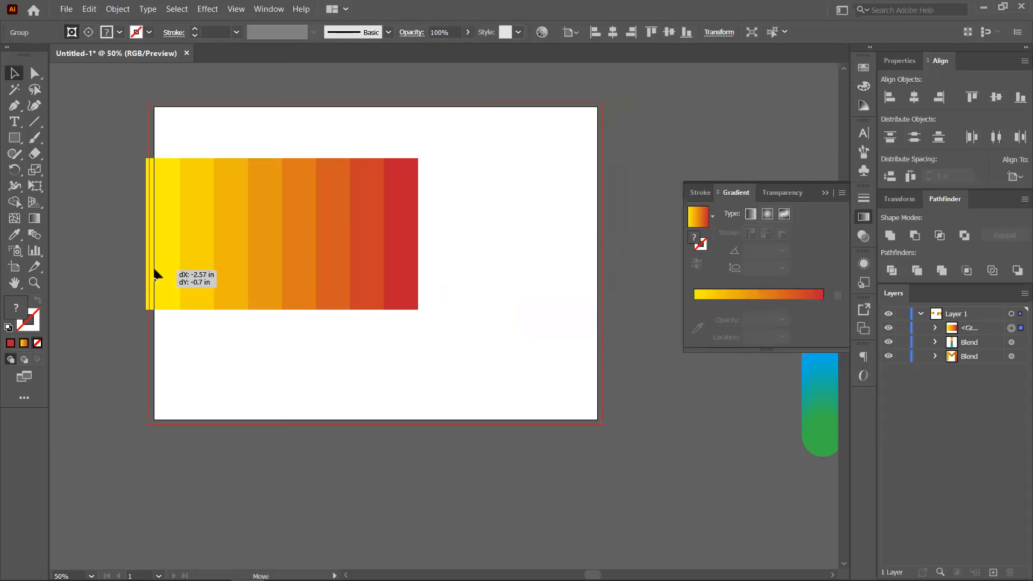
{"action": "right_click", "coordinate": [269, 262]}
{"action": "left_click", "coordinate": [334, 361]}
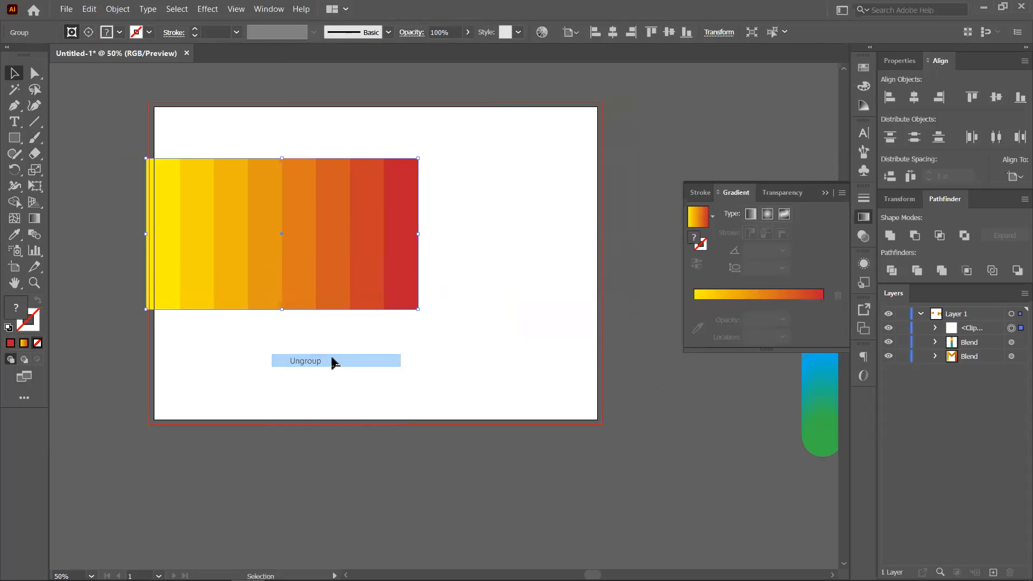
{"action": "right_click", "coordinate": [332, 247]}
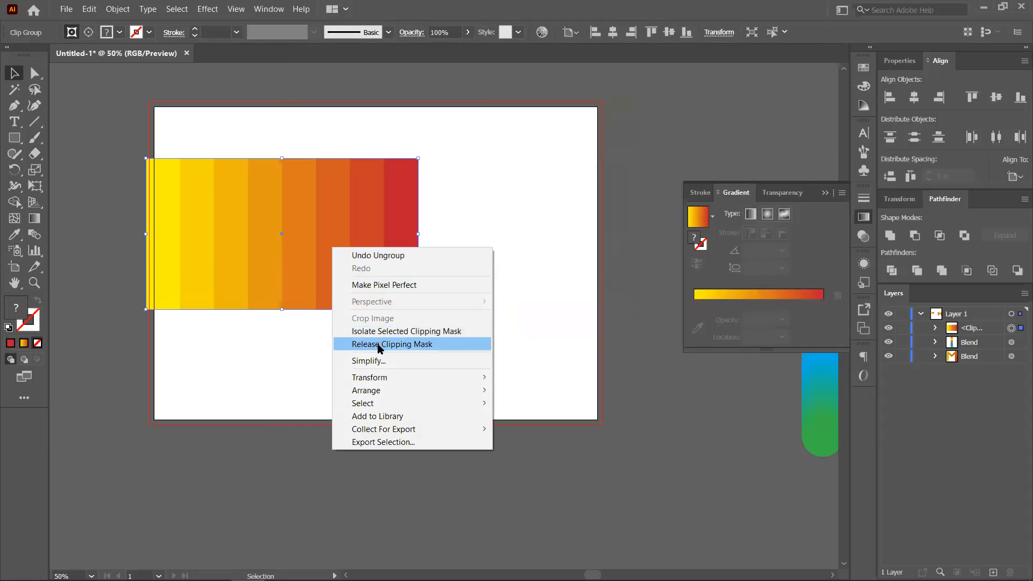
{"action": "left_click", "coordinate": [380, 344]}
- Pull the individual yellow, orange and red strips apart across and beyond the artboard
{"action": "left_click_drag", "start_coordinate": [326, 264], "coordinate": [520, 253]}
{"action": "left_click_drag", "start_coordinate": [410, 277], "coordinate": [672, 233]}
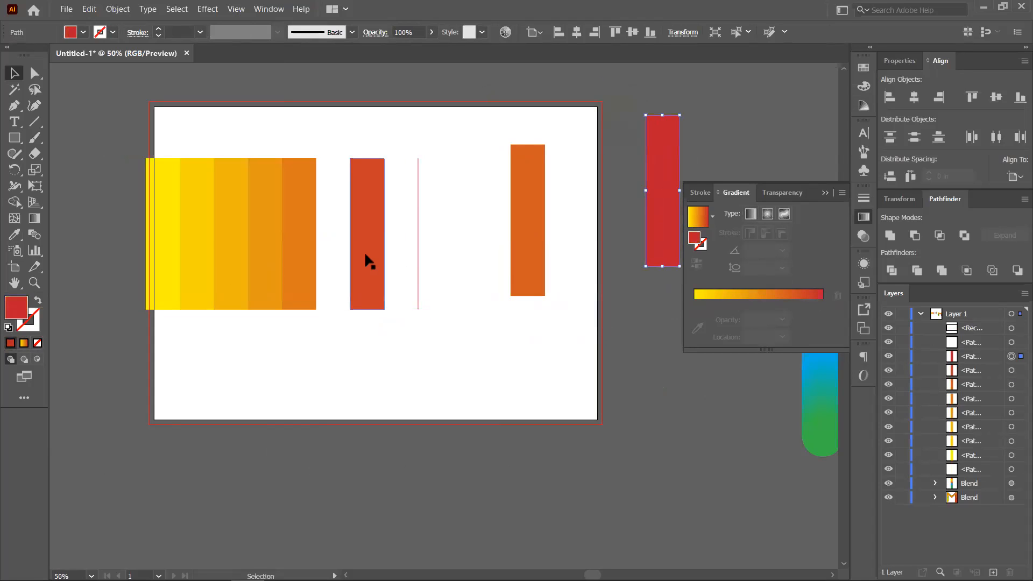
{"action": "left_click_drag", "start_coordinate": [364, 251], "coordinate": [484, 232]}
{"action": "left_click_drag", "start_coordinate": [315, 261], "coordinate": [389, 259]}
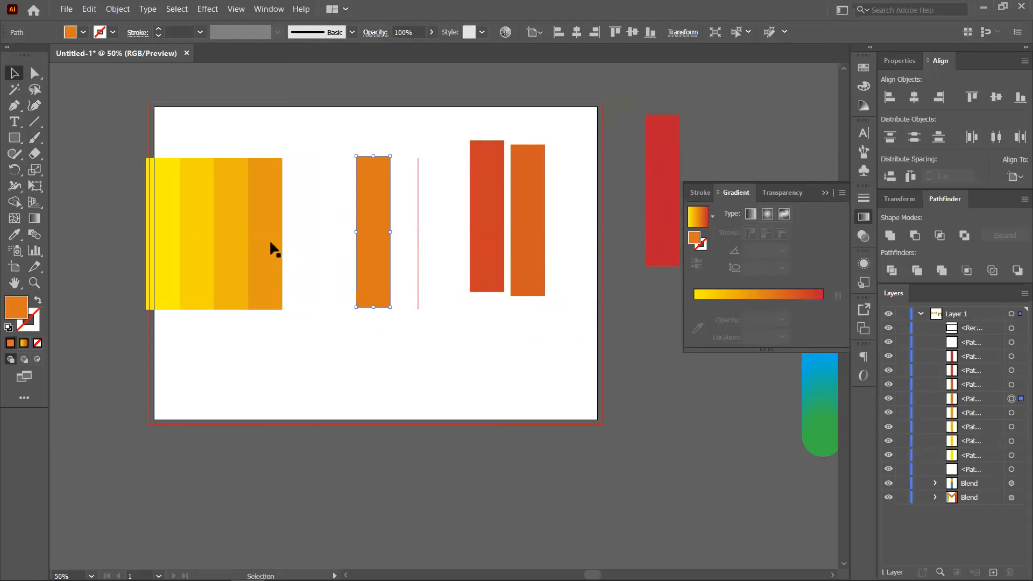
{"action": "left_click_drag", "start_coordinate": [272, 249], "coordinate": [346, 236]}
{"action": "left_click_drag", "start_coordinate": [231, 242], "coordinate": [278, 240]}
{"action": "left_click_drag", "start_coordinate": [198, 234], "coordinate": [228, 264]}
{"action": "left_click_drag", "start_coordinate": [168, 235], "coordinate": [87, 219]}
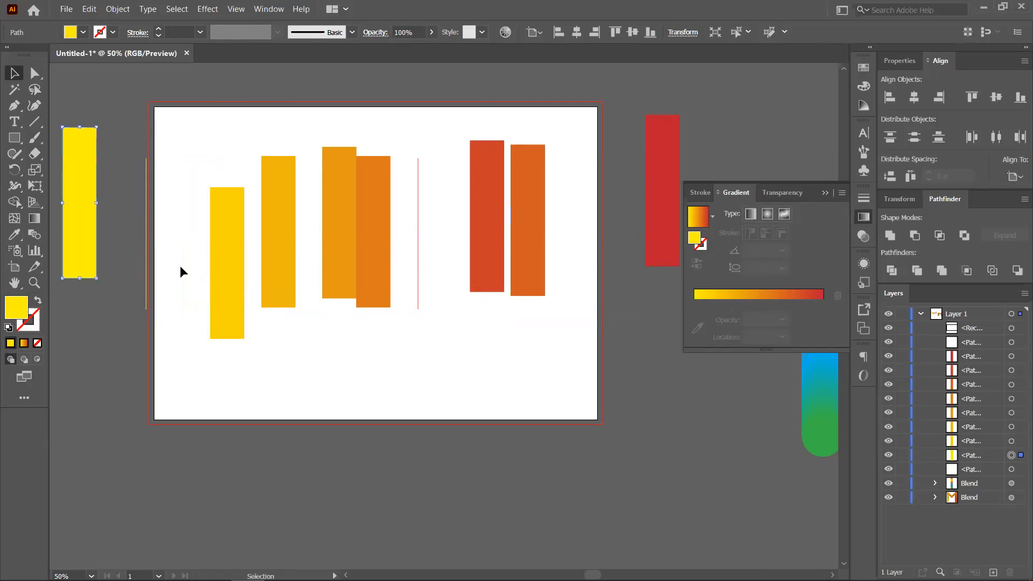
- Bring the dark red strip back onto the artboard, then select all the separated strips and delete them
{"action": "left_click_drag", "start_coordinate": [408, 262], "coordinate": [429, 337]}
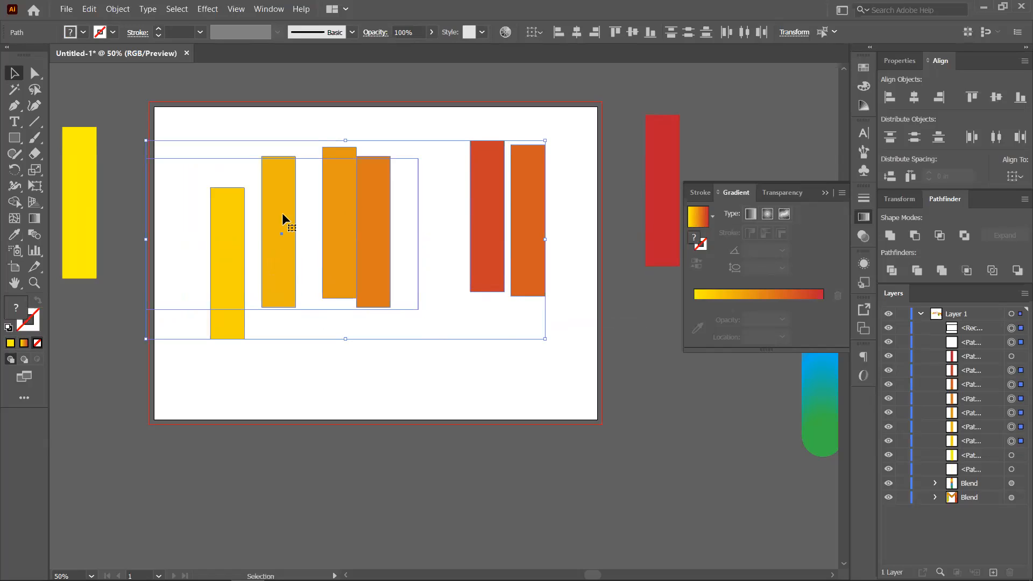
{"action": "left_click_drag", "start_coordinate": [673, 219], "coordinate": [560, 321]}
{"action": "left_click_drag", "start_coordinate": [75, 115], "coordinate": [558, 325]}
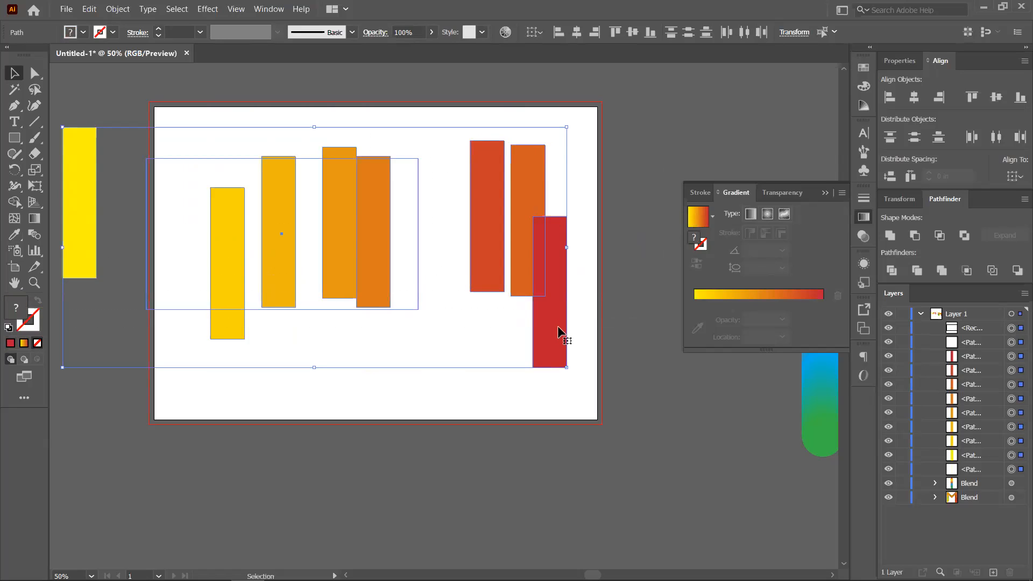
{"action": "key", "text": "Delete"}
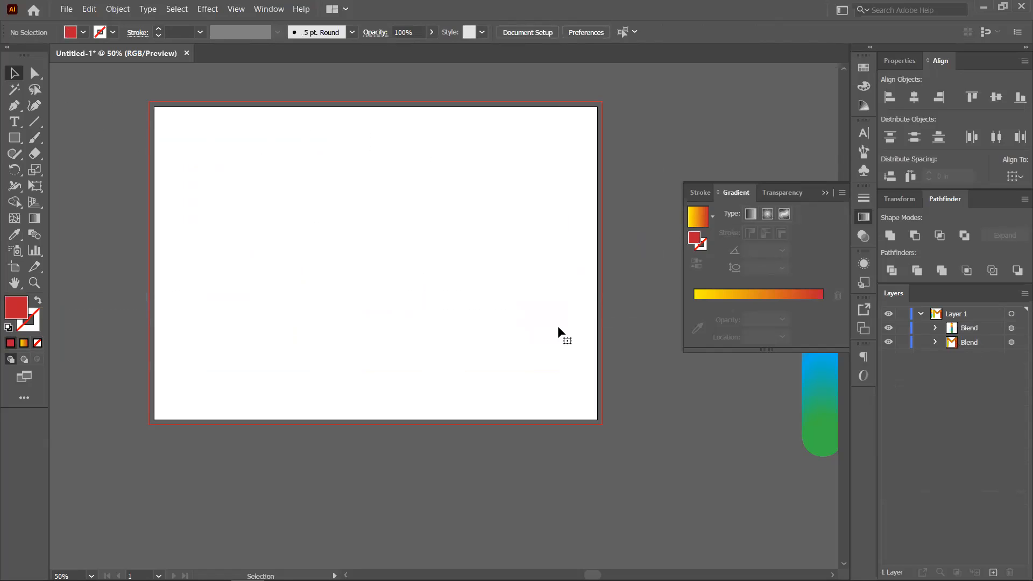
- Delete the multicolor bar and the M-shaped blend beside the artboard, and collapse the Gradient panel
{"action": "scroll", "coordinate": [558, 324], "scroll_direction": "down", "scroll_amount": 1}
{"action": "left_click_drag", "start_coordinate": [559, 323], "coordinate": [370, 328]}
{"action": "scroll", "coordinate": [370, 329], "scroll_direction": "down", "scroll_amount": 1}
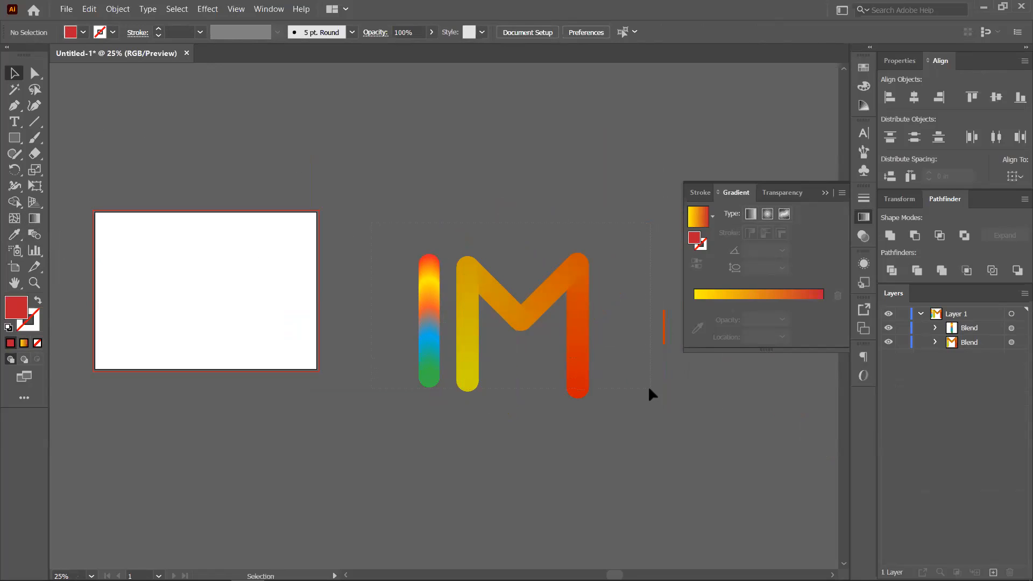
{"action": "left_click_drag", "start_coordinate": [649, 388], "coordinate": [649, 393]}
{"action": "key", "text": "Delete"}
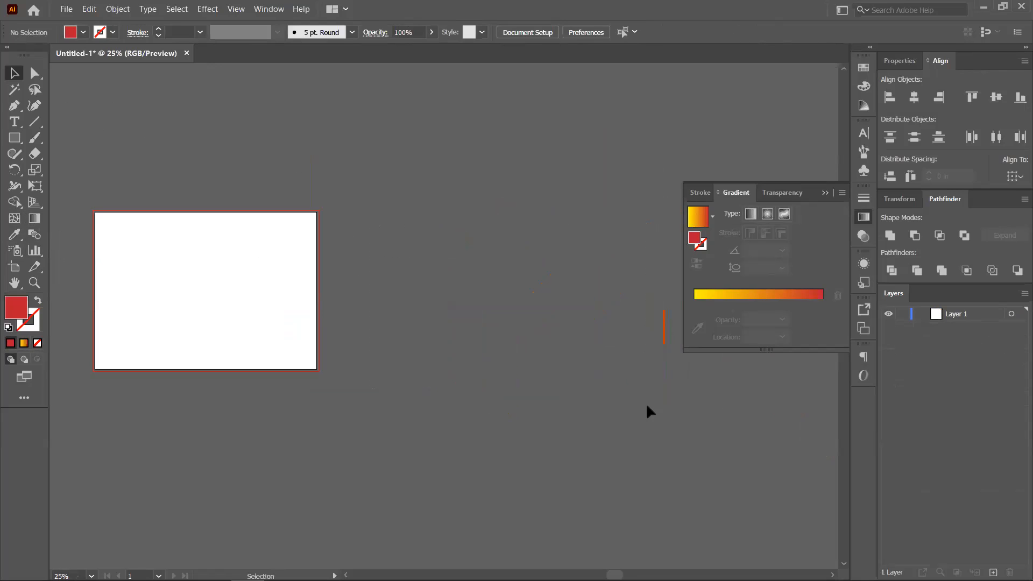
{"action": "left_click", "coordinate": [824, 193]}
{"action": "scroll", "coordinate": [330, 194], "scroll_direction": "down", "scroll_amount": 2}
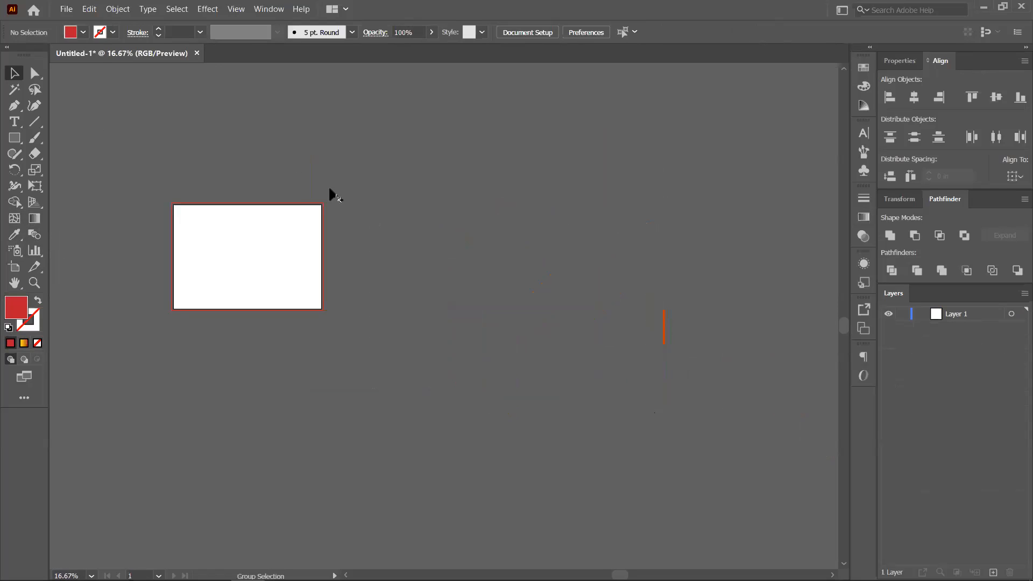
{"action": "scroll", "coordinate": [379, 291], "scroll_direction": "up", "scroll_amount": 5}
{"action": "left_click_drag", "start_coordinate": [496, 383], "coordinate": [389, 208]}
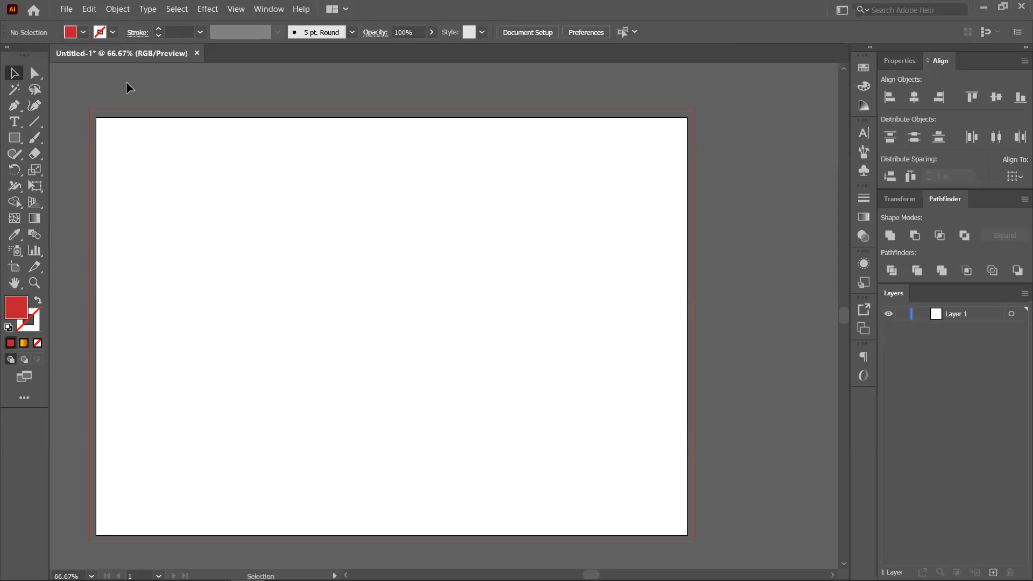
- Draw a five-pointed star about 3 in tall with a red outline and no fill, and place a copy beside it on the artboard
{"action": "left_click", "coordinate": [15, 137]}
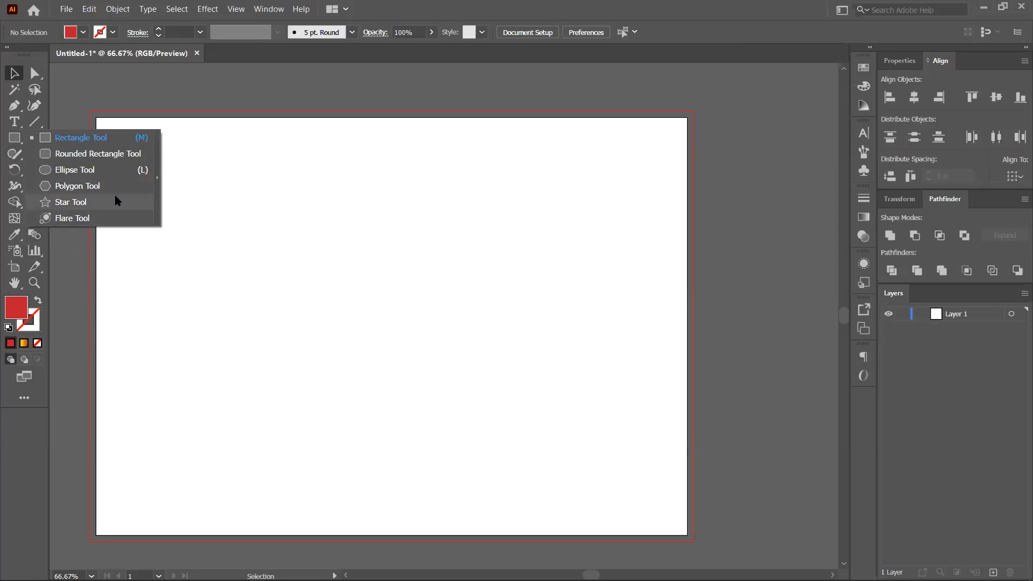
{"action": "left_click", "coordinate": [88, 201]}
{"action": "left_click_drag", "start_coordinate": [170, 238], "coordinate": [230, 303]}
{"action": "left_click", "coordinate": [37, 300]}
{"action": "left_click", "coordinate": [14, 74]}
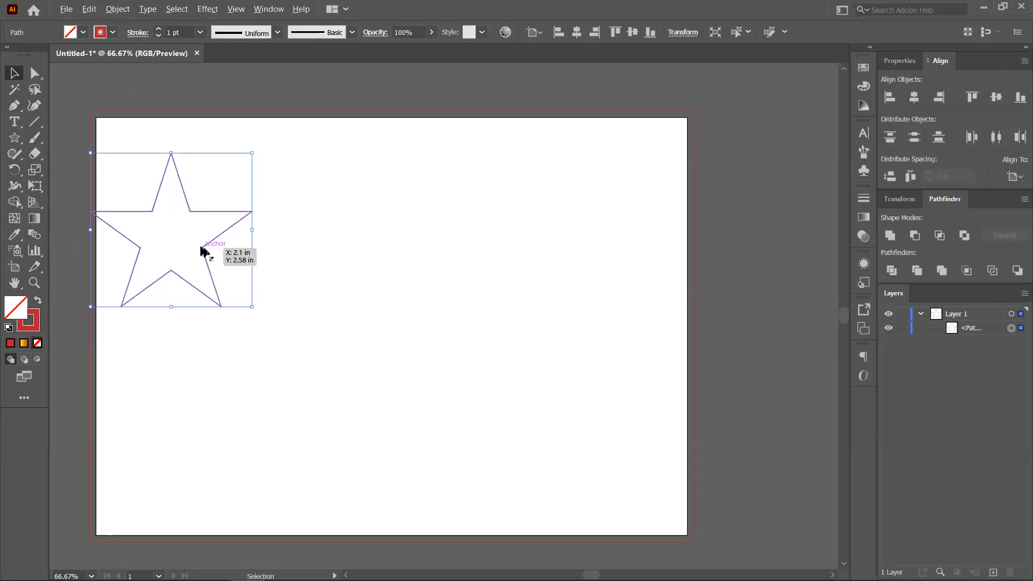
{"action": "left_click_drag", "start_coordinate": [171, 269], "coordinate": [620, 272]}
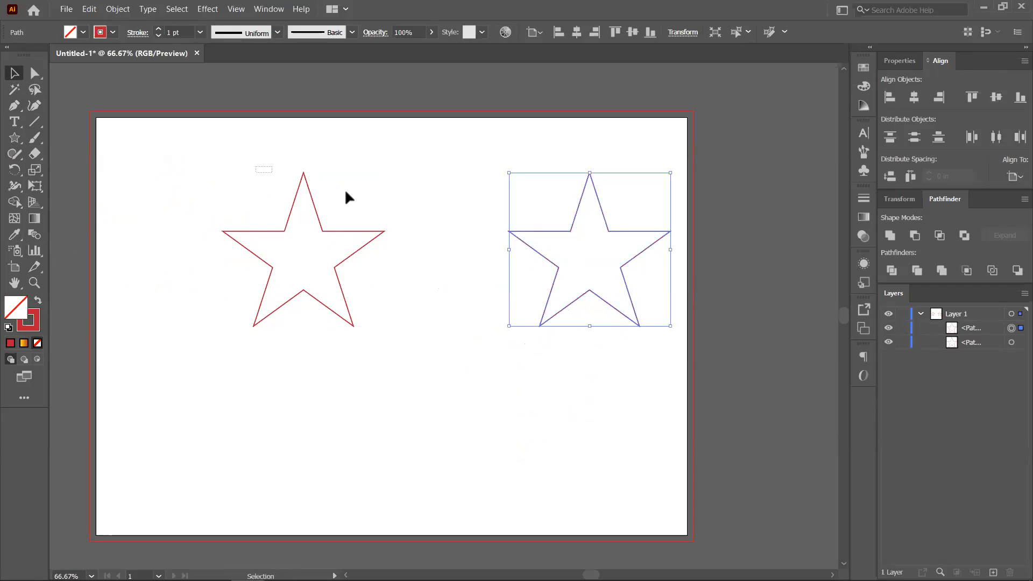
- Select both red outlined stars and make a blend between them
{"action": "left_click_drag", "start_coordinate": [346, 199], "coordinate": [574, 315]}
{"action": "left_click", "coordinate": [122, 11]}
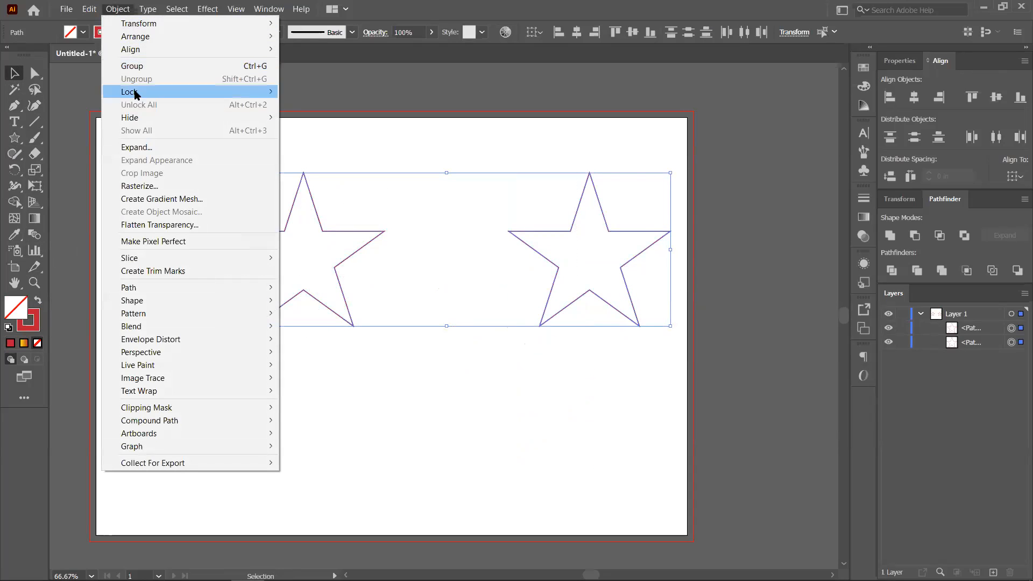
{"action": "mouse_move", "coordinate": [170, 326]}
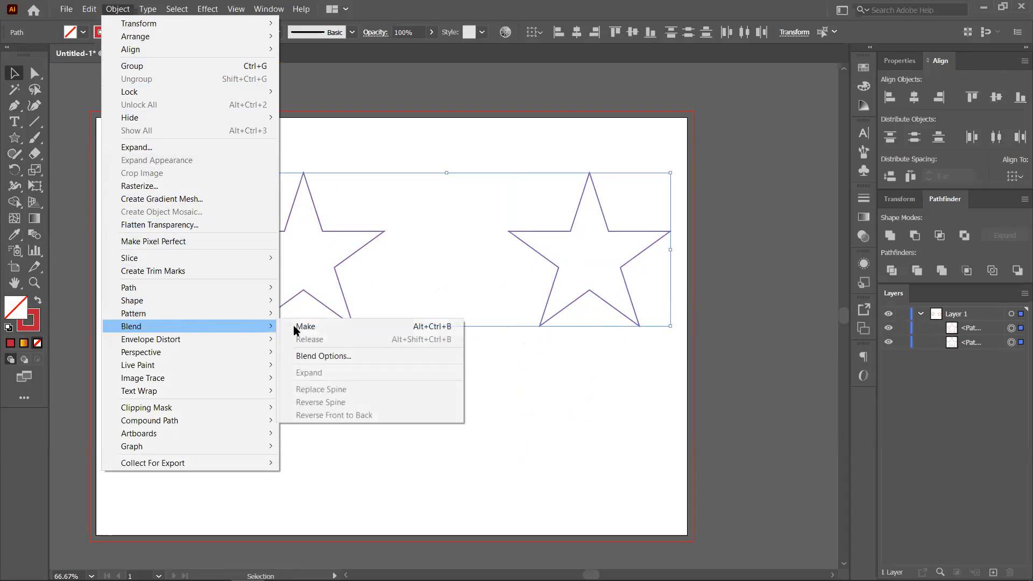
{"action": "left_click", "coordinate": [341, 327]}
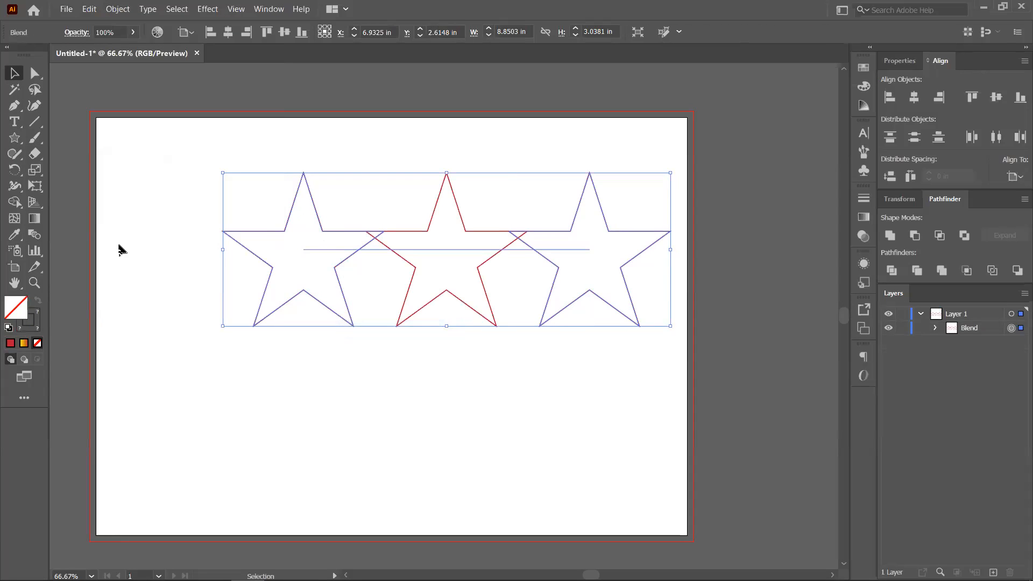
- Switch the star blend's spacing to Specified Steps and raise the step count gradually to 97 with the preview on
{"action": "left_click", "coordinate": [119, 12]}
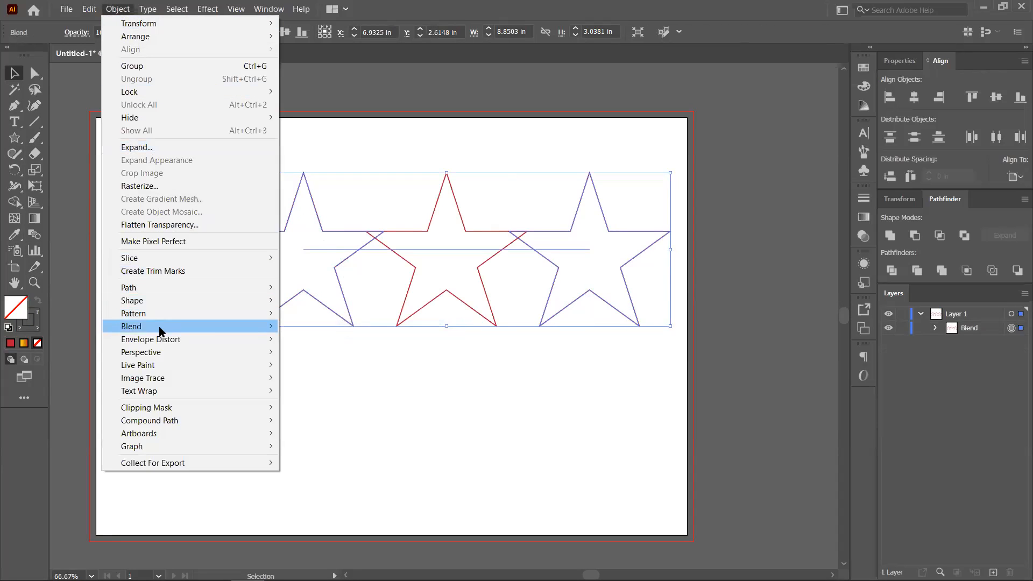
{"action": "mouse_move", "coordinate": [161, 327]}
{"action": "left_click", "coordinate": [329, 357]}
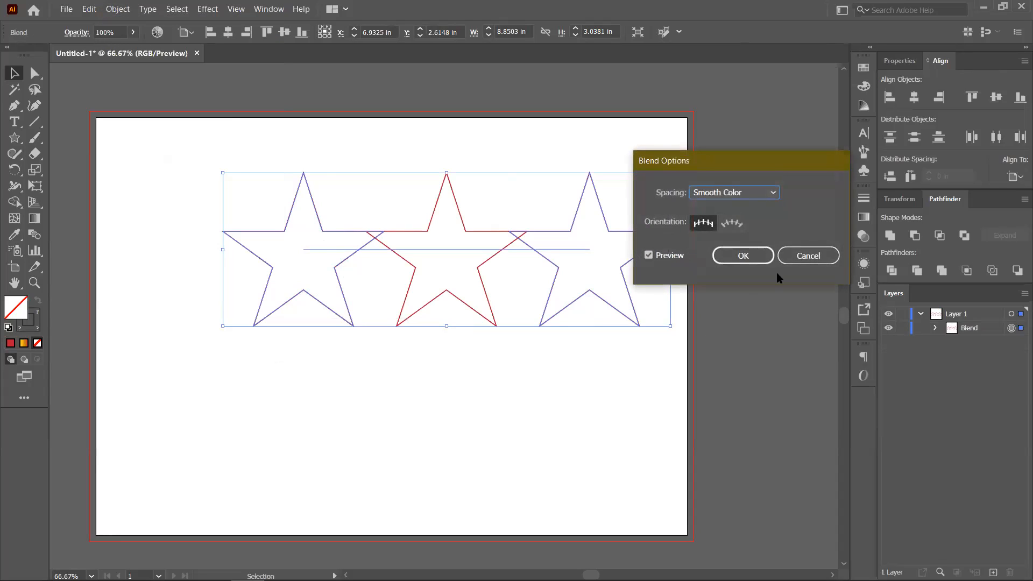
{"action": "left_click", "coordinate": [761, 198]}
{"action": "left_click", "coordinate": [758, 226]}
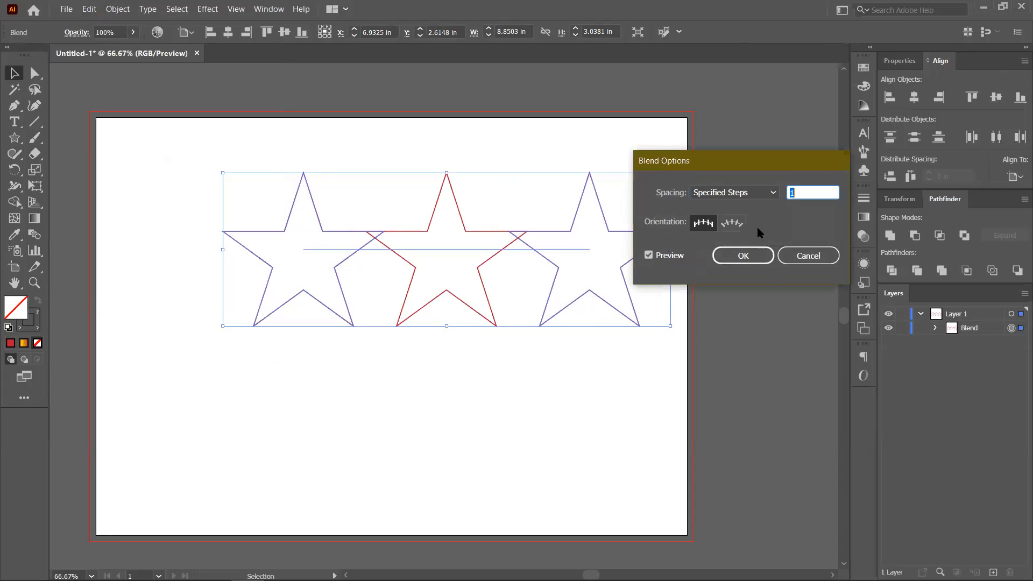
{"action": "key", "text": "Up"}
{"action": "key", "text": "Up"}
{"action": "key", "text": "Up"}
{"action": "key", "text": "Up"}
{"action": "key", "text": "Up"}
{"action": "key", "text": "Up"}
{"action": "key", "text": "Up"}
{"action": "key", "text": "Up"}
{"action": "key", "text": "Up"}
{"action": "key", "text": "Up"}
{"action": "key", "text": "Up"}
{"action": "key", "text": "Up"}
{"action": "key", "text": "Up"}
{"action": "key", "text": "Up"}
{"action": "key", "text": "Up"}
{"action": "key", "text": "Up"}
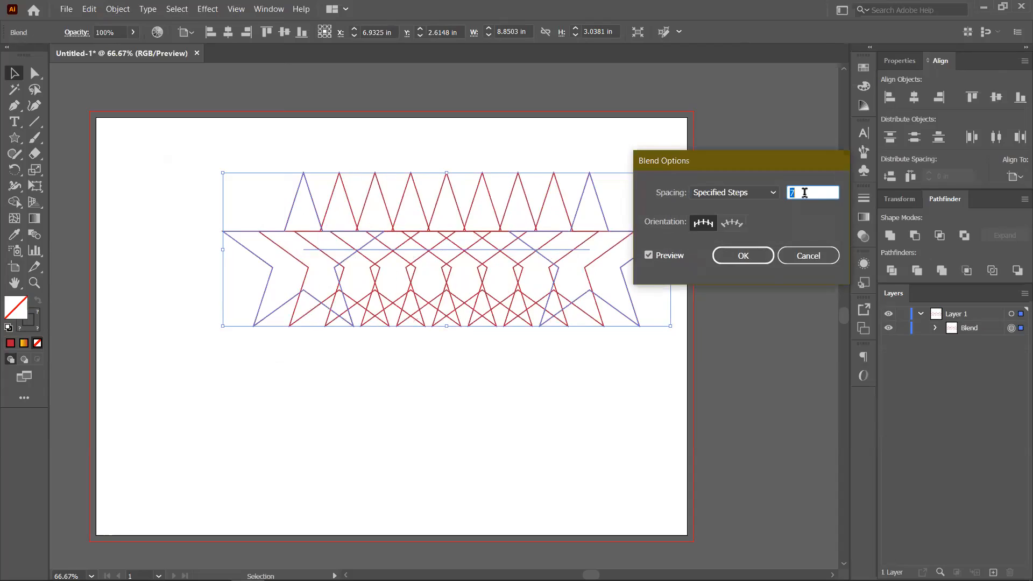
{"action": "key", "text": "Up"}
{"action": "key", "text": "Up"}
{"action": "key", "text": "Up"}
{"action": "key", "text": "Up"}
{"action": "key", "text": "Up"}
{"action": "key", "text": "Up"}
{"action": "key", "text": "Up"}
{"action": "key", "text": "Up"}
{"action": "key", "text": "Up"}
{"action": "key", "text": "Up"}
{"action": "key", "text": "Up"}
{"action": "key", "text": "Up"}
{"action": "key", "text": "Up"}
{"action": "key", "text": "Up"}
{"action": "key", "text": "Up"}
{"action": "key", "text": "Up"}
{"action": "key", "text": "Up"}
{"action": "key", "text": "Up"}
{"action": "key", "text": "Up"}
{"action": "key", "text": "Up"}
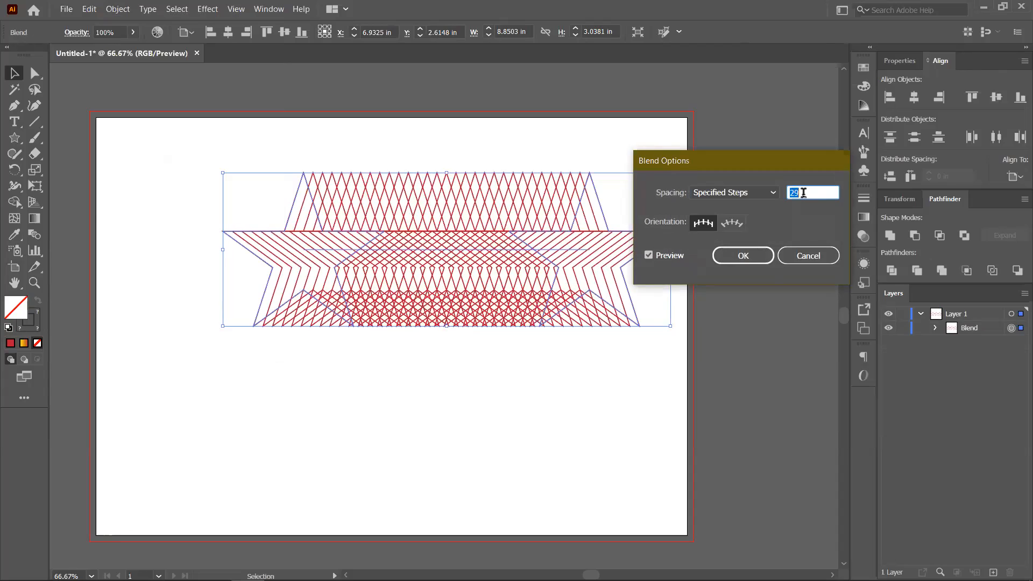
{"action": "key", "text": "Up"}
{"action": "key", "text": "Up"}
{"action": "key", "text": "Up"}
{"action": "key", "text": "Up"}
{"action": "key", "text": "Up"}
{"action": "key", "text": "Up"}
{"action": "key", "text": "Up"}
{"action": "key", "text": "Up"}
{"action": "key", "text": "Up"}
{"action": "key", "text": "Up"}
{"action": "key", "text": "Up"}
{"action": "key", "text": "Up"}
{"action": "key", "text": "Up"}
{"action": "key", "text": "Up"}
{"action": "key", "text": "Up"}
{"action": "key", "text": "Up"}
{"action": "key", "text": "Up"}
{"action": "key", "text": "Up"}
{"action": "key", "text": "Up"}
{"action": "key", "text": "Up"}
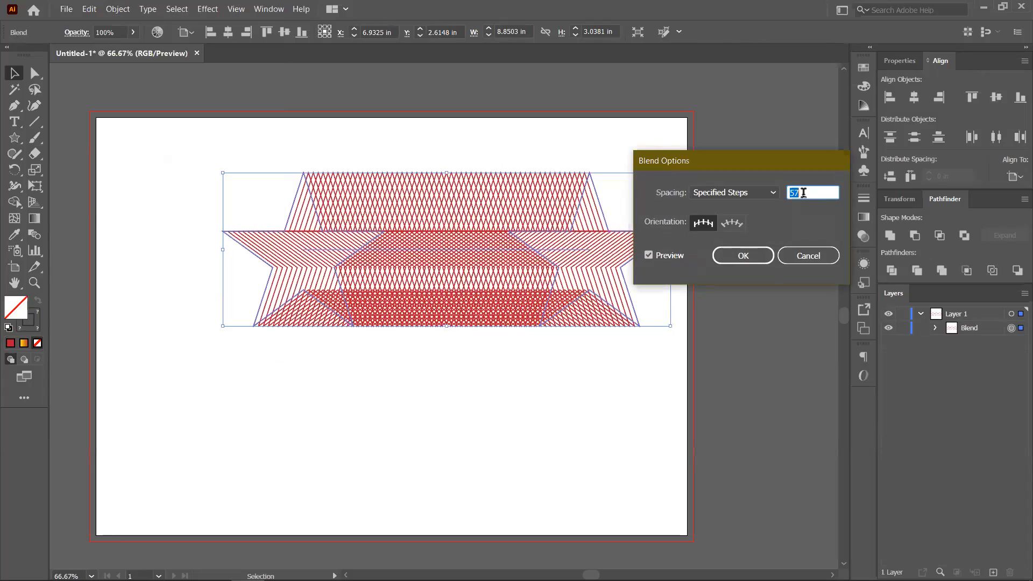
{"action": "key", "text": "Up"}
{"action": "key", "text": "Up"}
{"action": "key", "text": "Up"}
{"action": "key", "text": "Up"}
{"action": "key", "text": "Up"}
{"action": "key", "text": "Up"}
{"action": "key", "text": "Up"}
{"action": "key", "text": "Up"}
{"action": "key", "text": "Up"}
{"action": "key", "text": "Up"}
{"action": "key", "text": "Up"}
{"action": "key", "text": "Up"}
{"action": "key", "text": "Up"}
{"action": "key", "text": "Up"}
{"action": "key", "text": "Up"}
{"action": "key", "text": "Up"}
{"action": "key", "text": "Up"}
{"action": "key", "text": "Up"}
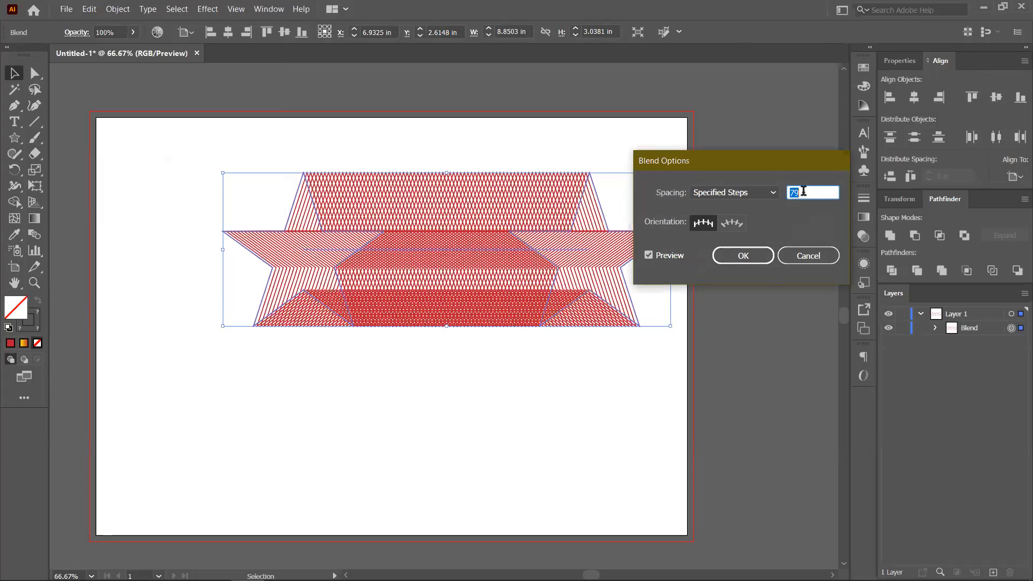
{"action": "key", "text": "Up"}
{"action": "key", "text": "Up"}
{"action": "key", "text": "Up"}
{"action": "key", "text": "Up"}
{"action": "key", "text": "Up"}
{"action": "key", "text": "Up"}
{"action": "key", "text": "Up"}
{"action": "key", "text": "Up"}
{"action": "key", "text": "Up"}
{"action": "key", "text": "Up"}
{"action": "key", "text": "Up"}
{"action": "key", "text": "Up"}
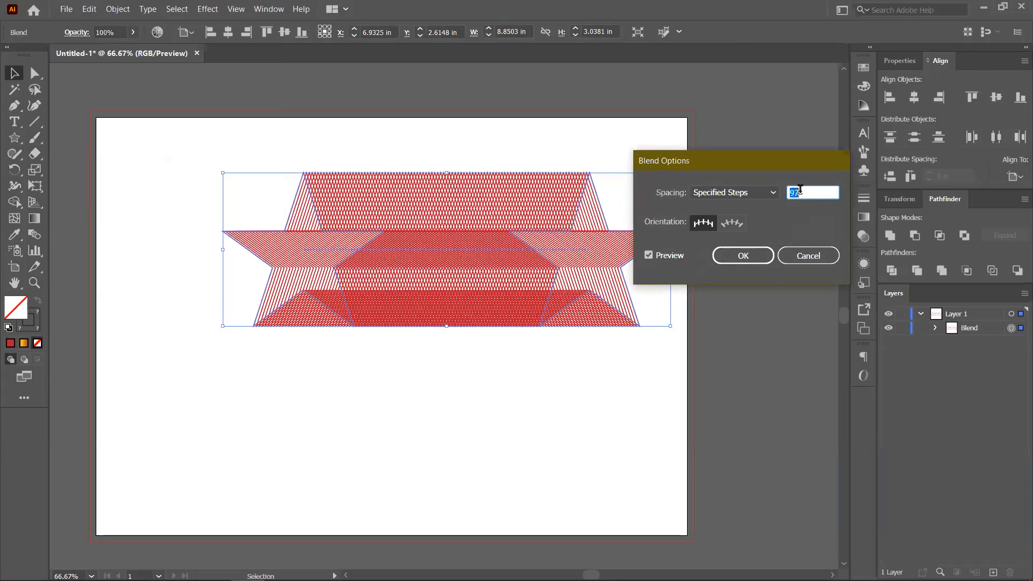
- Set the star blend to 1 specified step, and delete the blended stars from the artboard
{"action": "type", "text": "1"}
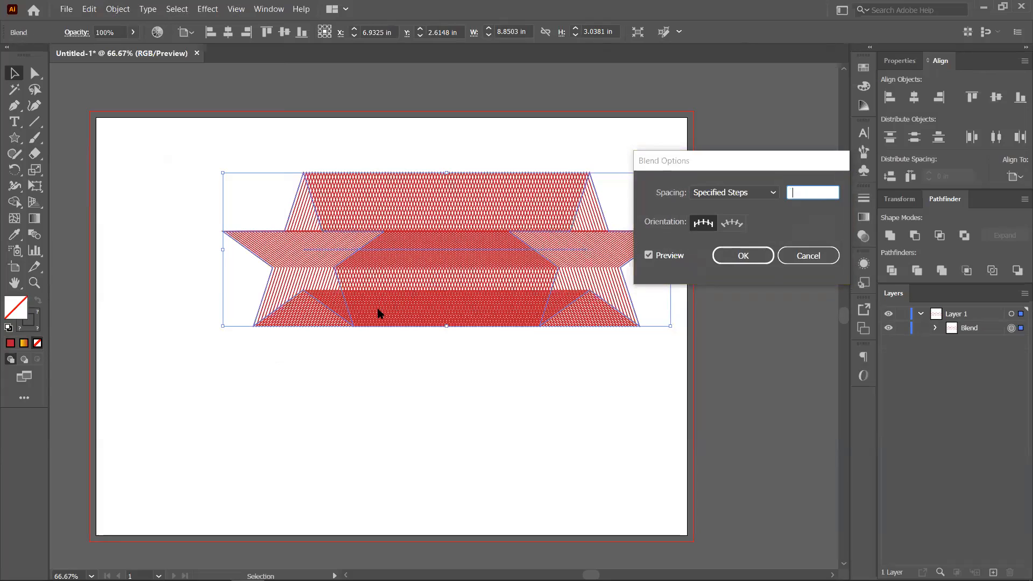
{"action": "key", "text": "Tab"}
{"action": "key", "text": "Return"}
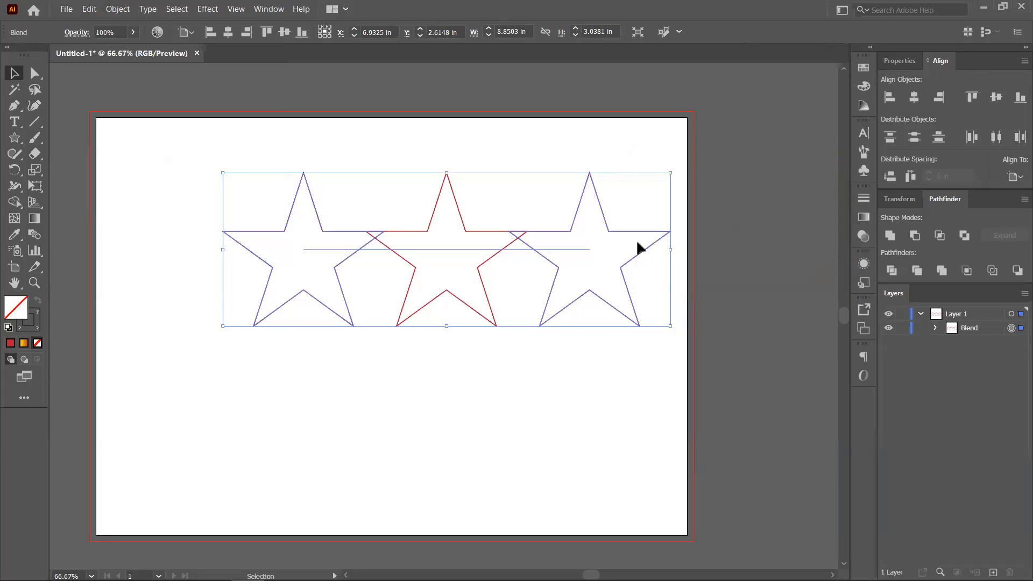
{"action": "key", "text": "Delete"}
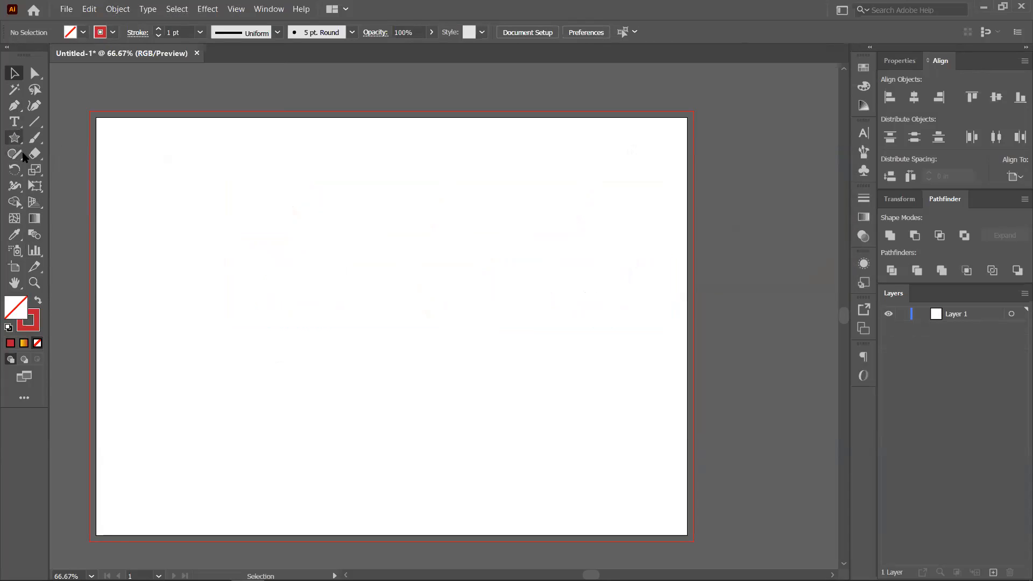
- Draw a rectangle with a red outline and no fill that covers the whole artboard
{"action": "left_click", "coordinate": [14, 138]}
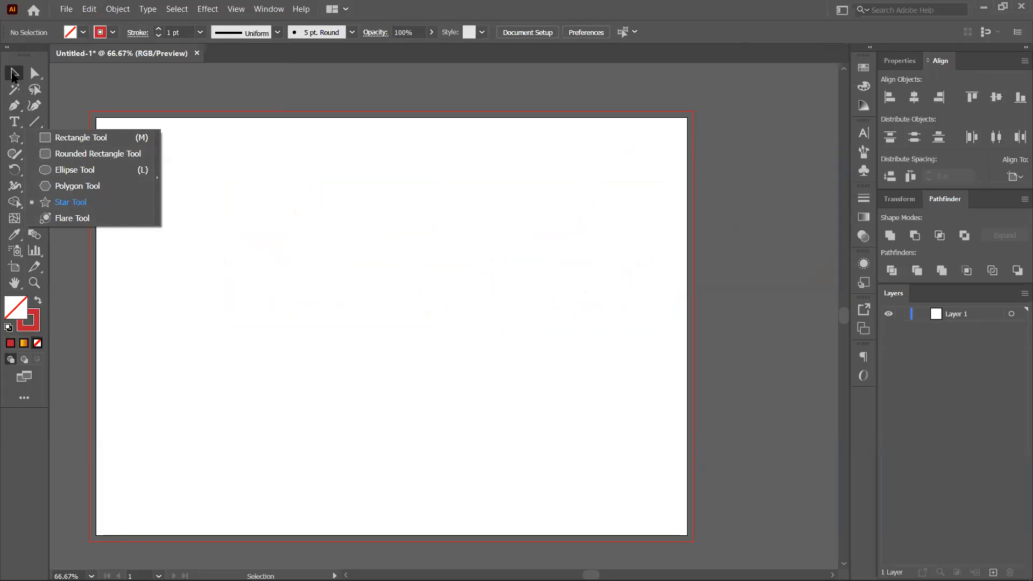
{"action": "left_click", "coordinate": [12, 75]}
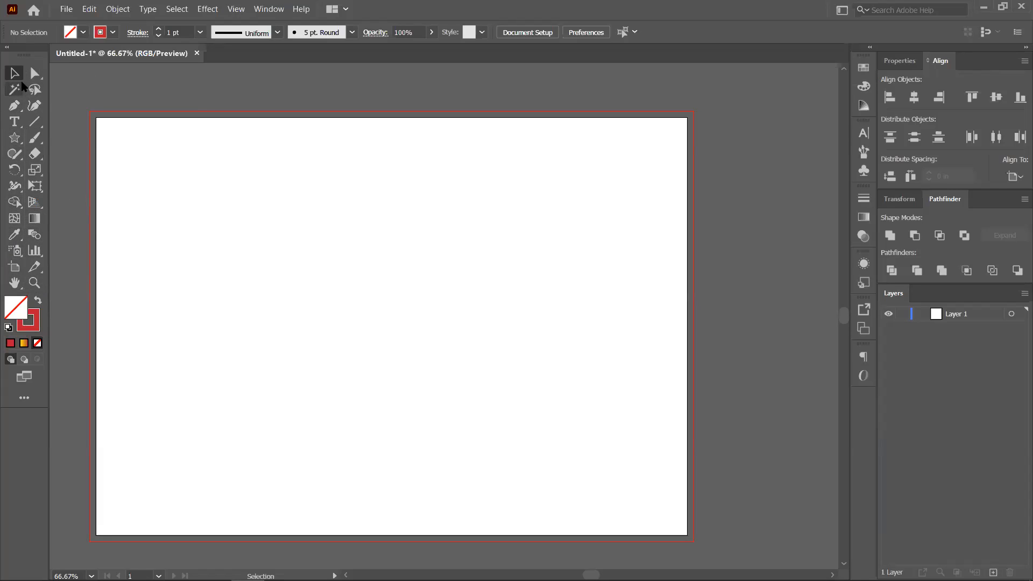
{"action": "right_click", "coordinate": [19, 140]}
{"action": "left_click", "coordinate": [76, 139]}
{"action": "left_click_drag", "start_coordinate": [96, 117], "coordinate": [687, 536]}
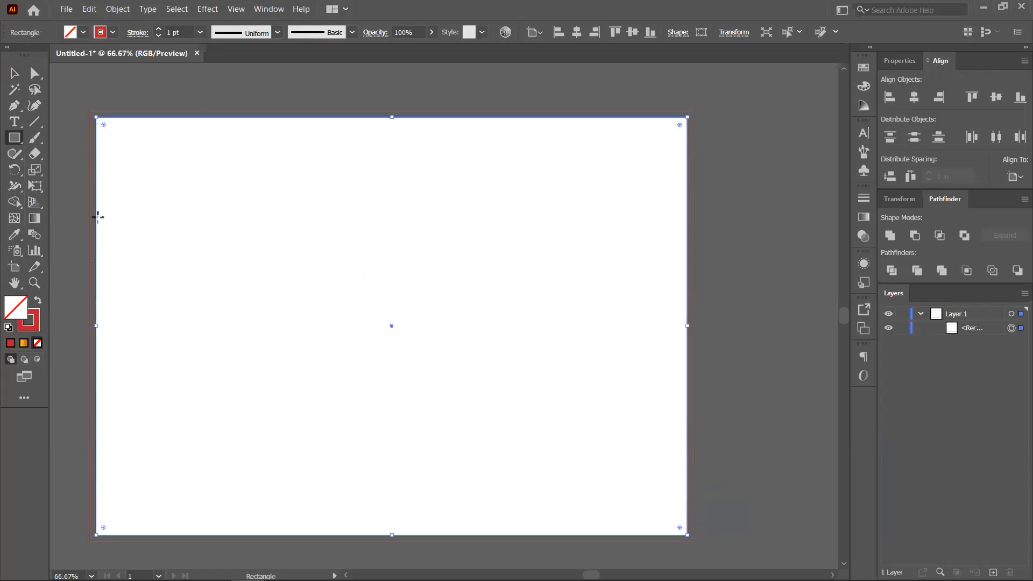
- Narrow the rectangle to a vertical strip, swap to a red fill without stroke, and spread three copies across the artboard
{"action": "left_click", "coordinate": [13, 74]}
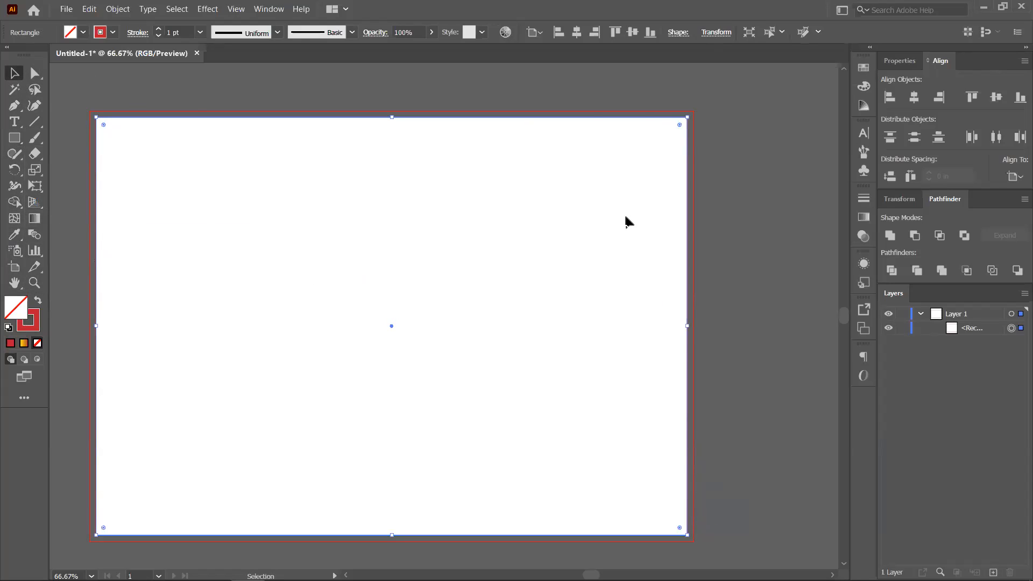
{"action": "left_click_drag", "start_coordinate": [689, 328], "coordinate": [275, 350]}
{"action": "left_click", "coordinate": [37, 299]}
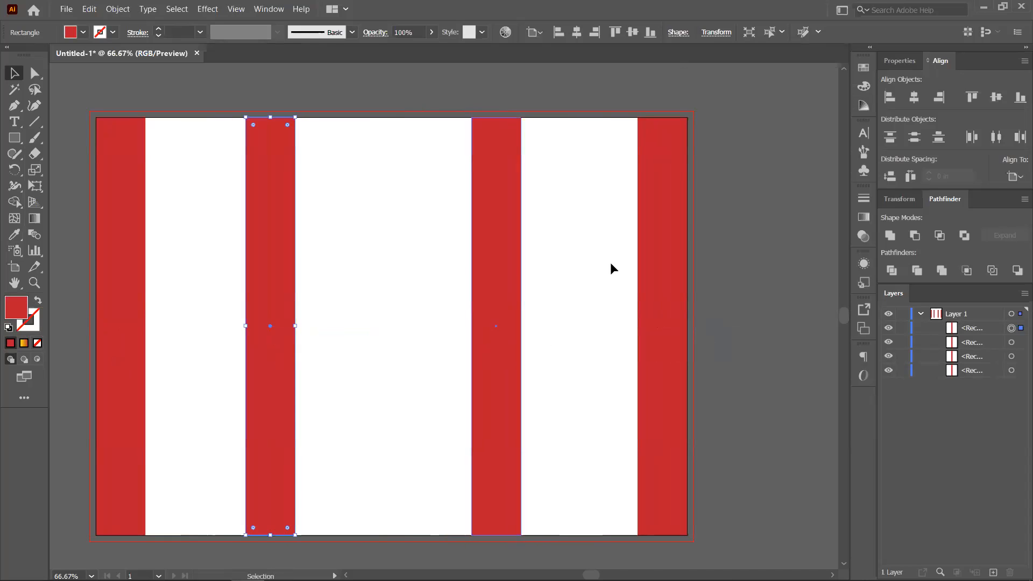
- Recolour the second strip orange, the third light orange and the rightmost strip yellow from the swatches
{"action": "left_click", "coordinate": [864, 67]}
{"action": "left_click", "coordinate": [801, 104]}
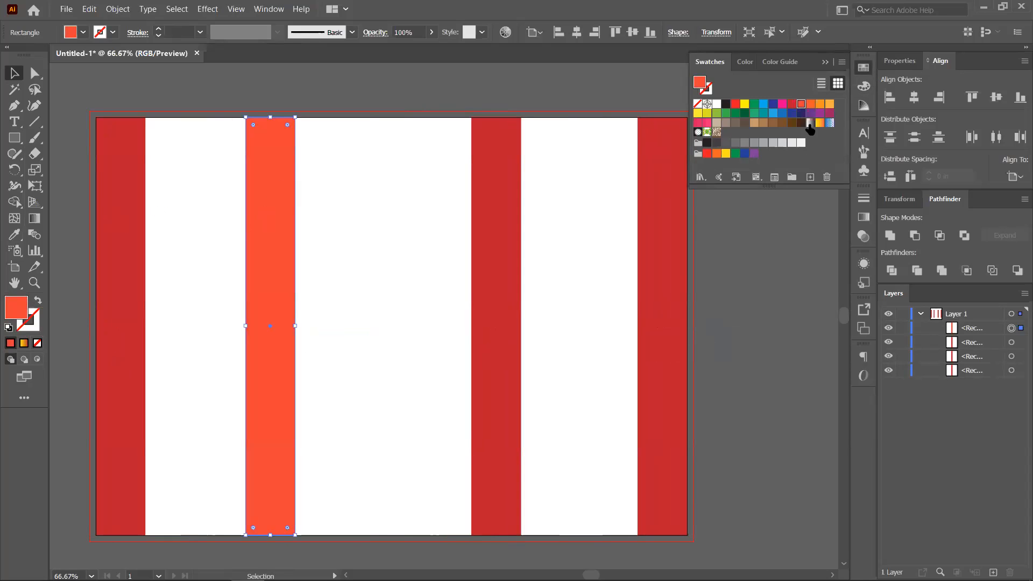
{"action": "left_click", "coordinate": [810, 106]}
{"action": "left_click", "coordinate": [500, 201]}
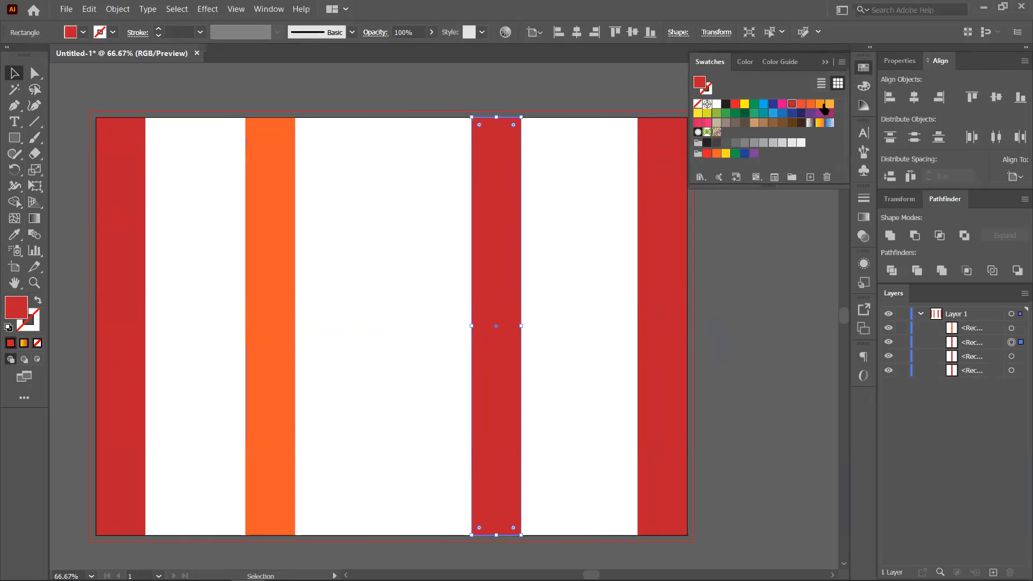
{"action": "left_click", "coordinate": [824, 106]}
{"action": "left_click", "coordinate": [662, 253]}
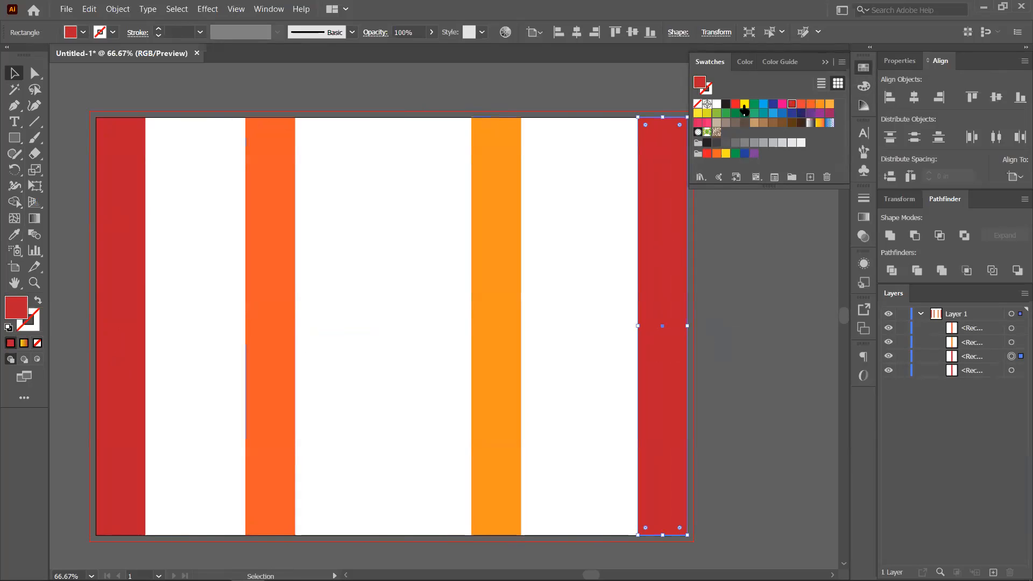
{"action": "left_click", "coordinate": [744, 106]}
{"action": "left_click", "coordinate": [742, 269]}
{"action": "left_click", "coordinate": [825, 63]}
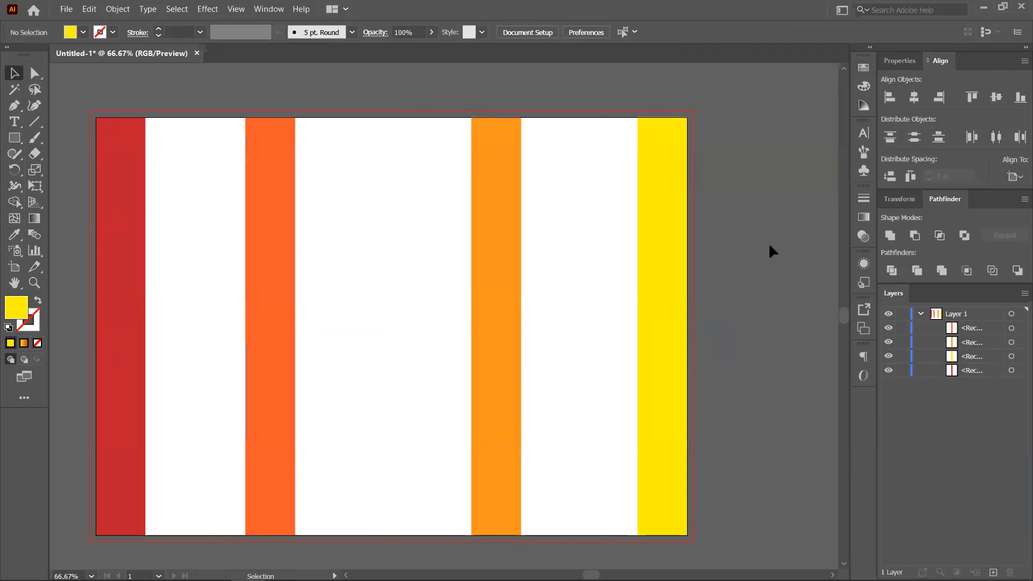
- Rearrange the strips so the yellow one is second, the light orange one third and the dark orange one at the artboard's right edge
{"action": "double_click", "coordinate": [124, 232]}
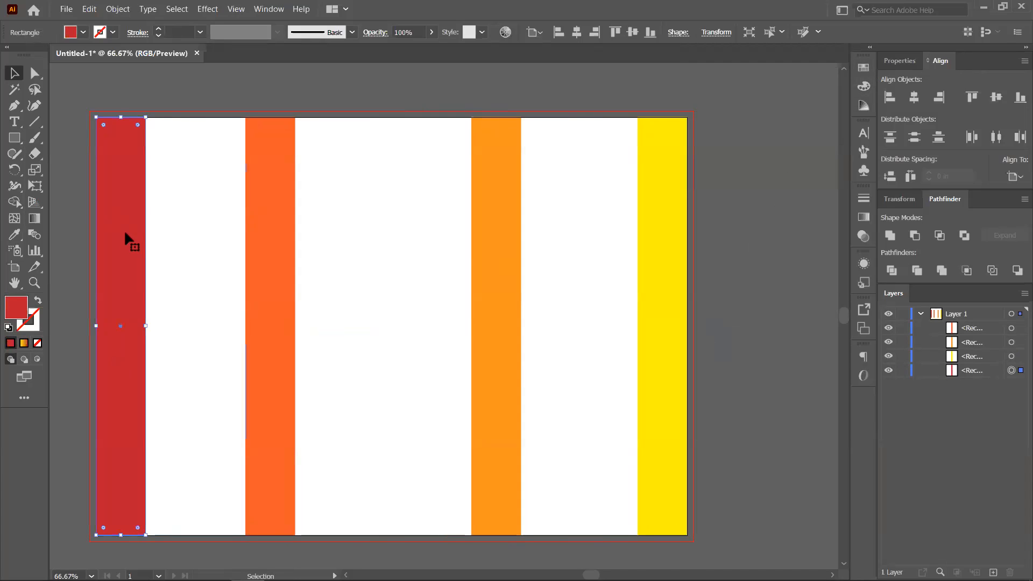
{"action": "double_click", "coordinate": [111, 92]}
{"action": "mouse_move", "coordinate": [129, 258]}
{"action": "left_mouse_down"}
{"action": "mouse_move", "coordinate": [239, 261]}
{"action": "mouse_move", "coordinate": [115, 259]}
{"action": "left_mouse_up"}
{"action": "left_click_drag", "start_coordinate": [251, 263], "coordinate": [192, 259]}
{"action": "left_click_drag", "start_coordinate": [492, 258], "coordinate": [364, 269]}
{"action": "mouse_move", "coordinate": [664, 277]}
{"action": "left_mouse_down"}
{"action": "mouse_move", "coordinate": [385, 276]}
{"action": "mouse_move", "coordinate": [665, 287]}
{"action": "left_mouse_up"}
{"action": "left_click_drag", "start_coordinate": [396, 293], "coordinate": [512, 293]}
{"action": "left_click_drag", "start_coordinate": [219, 299], "coordinate": [309, 291]}
{"action": "left_click_drag", "start_coordinate": [513, 292], "coordinate": [229, 293]}
{"action": "left_click_drag", "start_coordinate": [329, 296], "coordinate": [505, 299]}
{"action": "left_click_drag", "start_coordinate": [217, 312], "coordinate": [308, 315]}
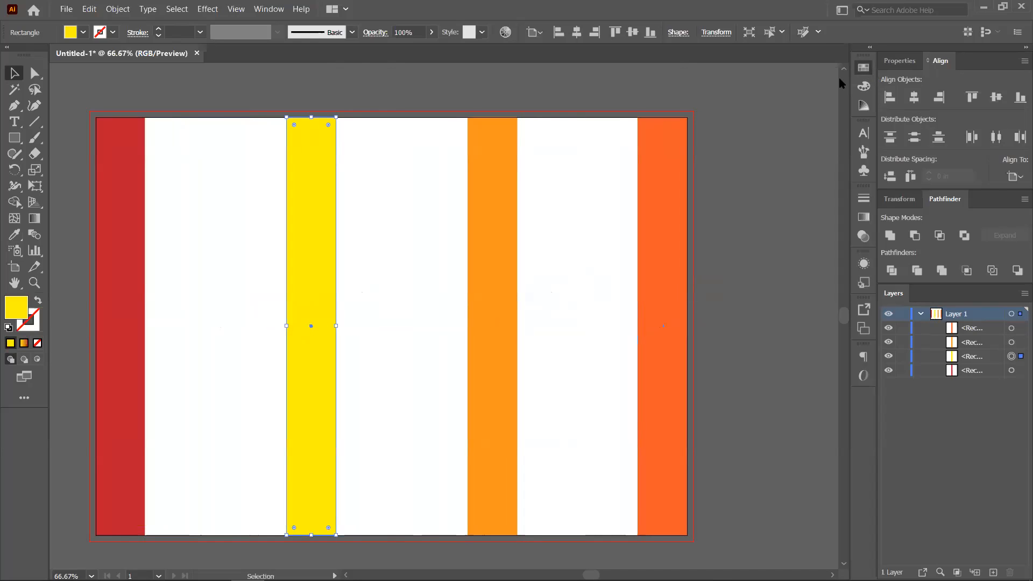
- Recolour the rearranged strips with orange for the second, pale orange for the third and yellow for the rightmost
{"action": "left_click", "coordinate": [863, 87]}
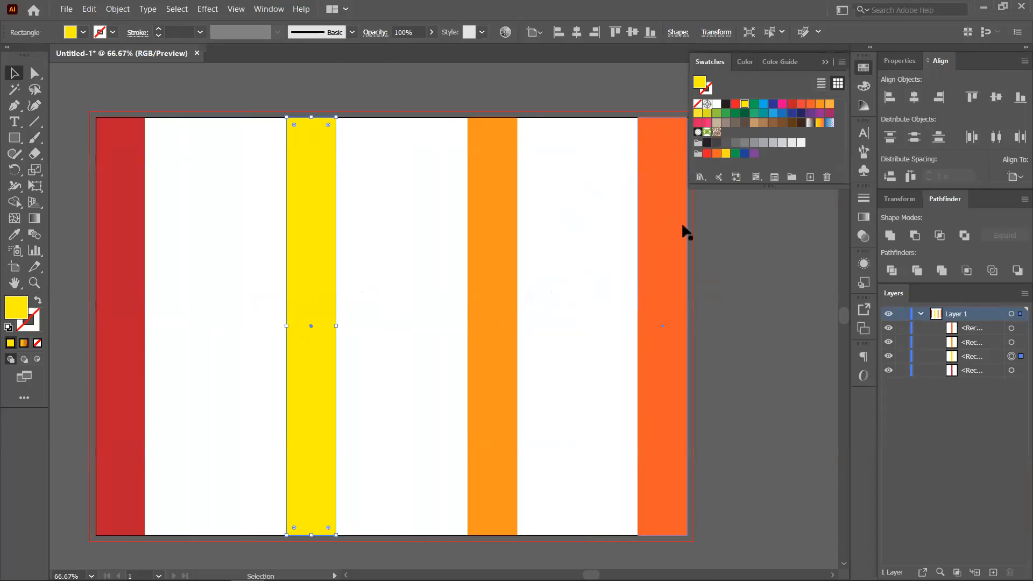
{"action": "left_click", "coordinate": [800, 106]}
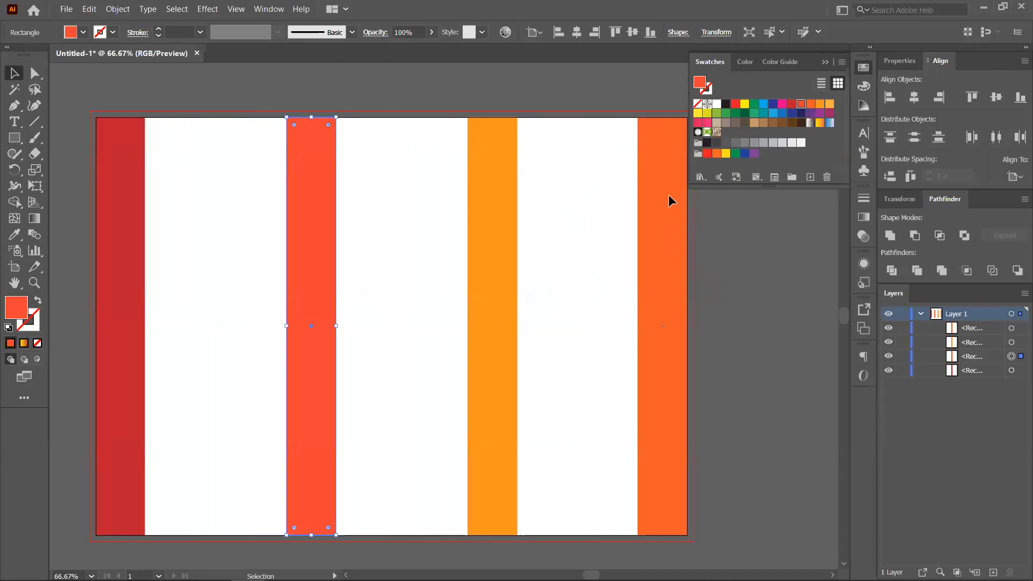
{"action": "left_click", "coordinate": [811, 106]}
{"action": "left_click", "coordinate": [507, 203]}
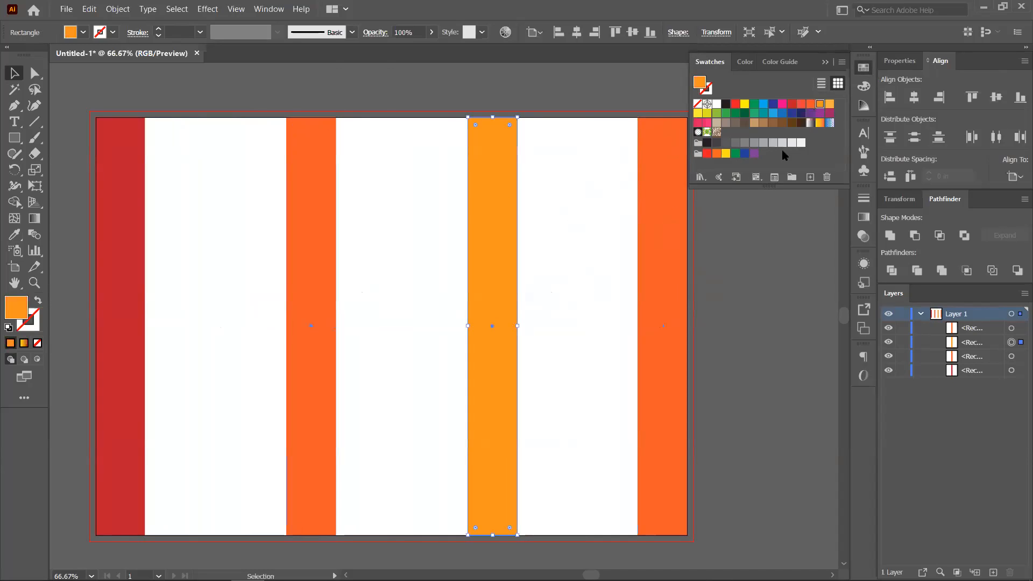
{"action": "left_click", "coordinate": [829, 105]}
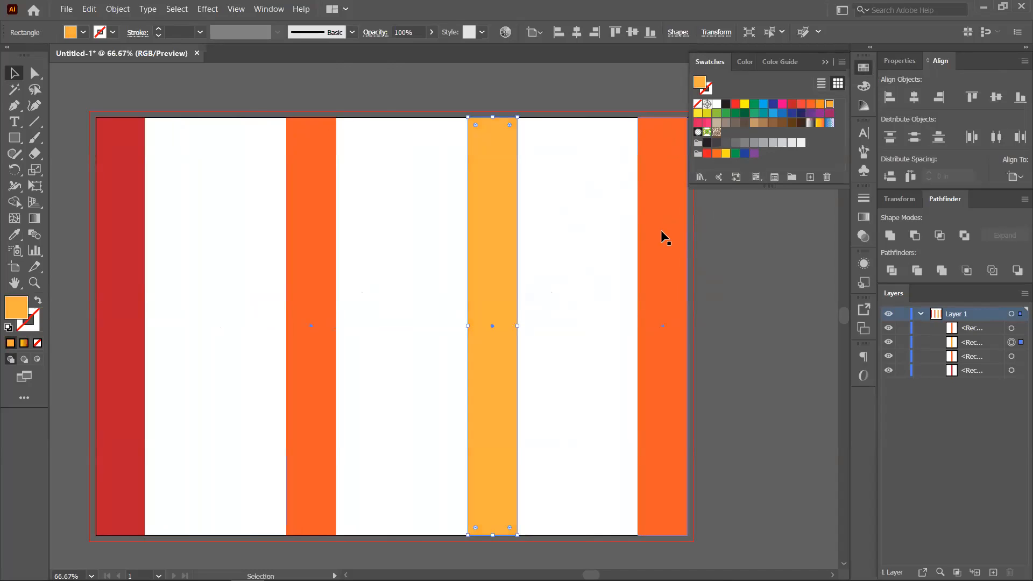
{"action": "left_click", "coordinate": [676, 236]}
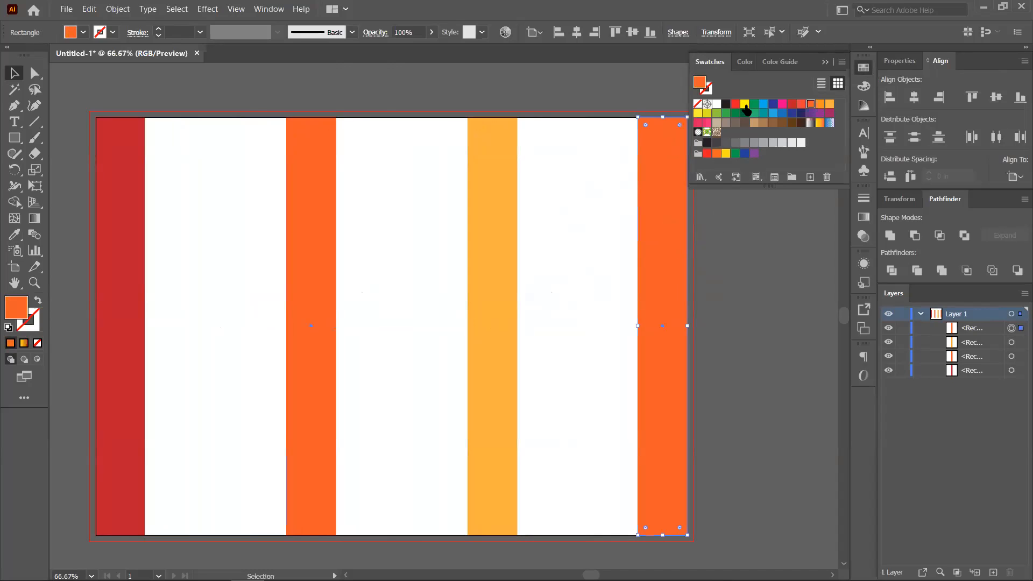
{"action": "left_click", "coordinate": [745, 104]}
{"action": "left_click", "coordinate": [704, 283]}
- Select all four coloured strips and make a blend between them
{"action": "scroll", "coordinate": [705, 281], "scroll_direction": "down", "scroll_amount": 1}
{"action": "left_click_drag", "start_coordinate": [737, 282], "coordinate": [272, 304]}
{"action": "left_click_drag", "start_coordinate": [486, 318], "coordinate": [375, 334]}
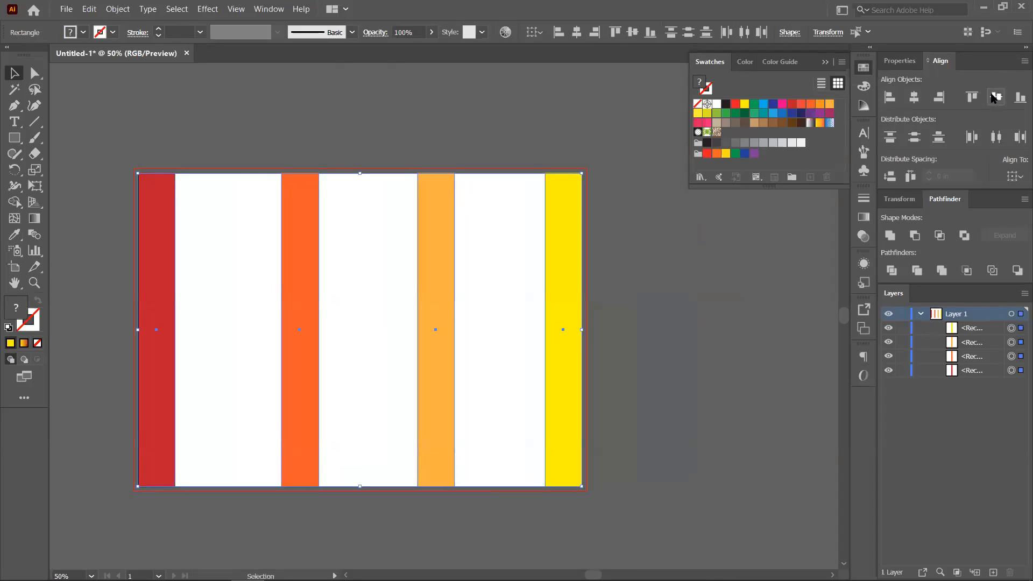
{"action": "left_click", "coordinate": [118, 10]}
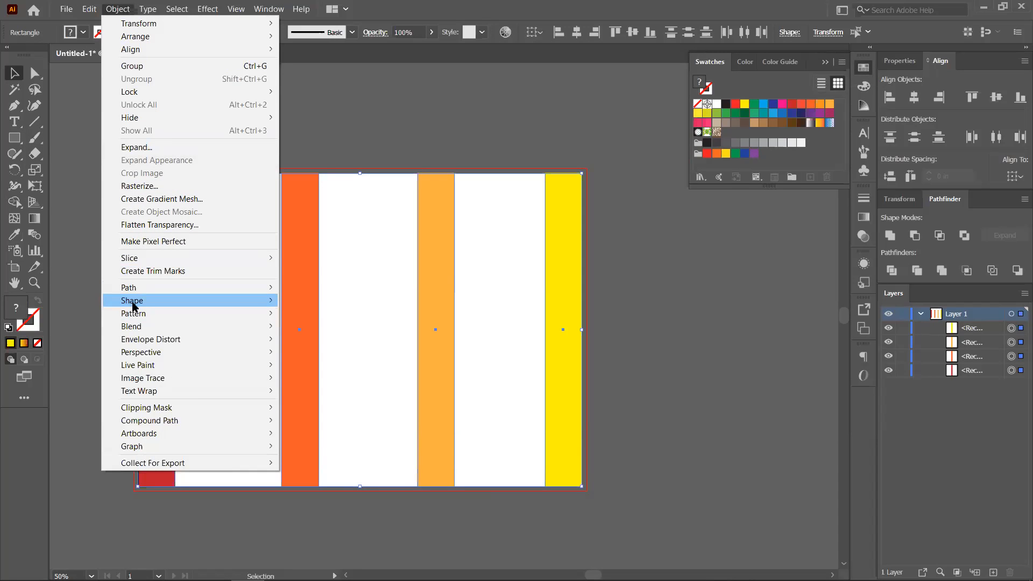
{"action": "mouse_move", "coordinate": [215, 330]}
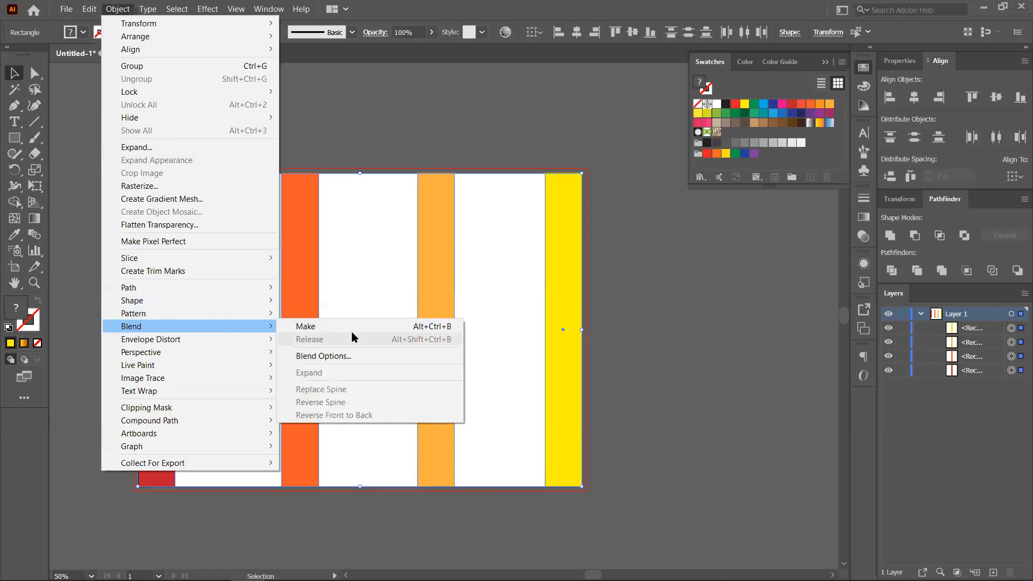
{"action": "left_click", "coordinate": [328, 327]}
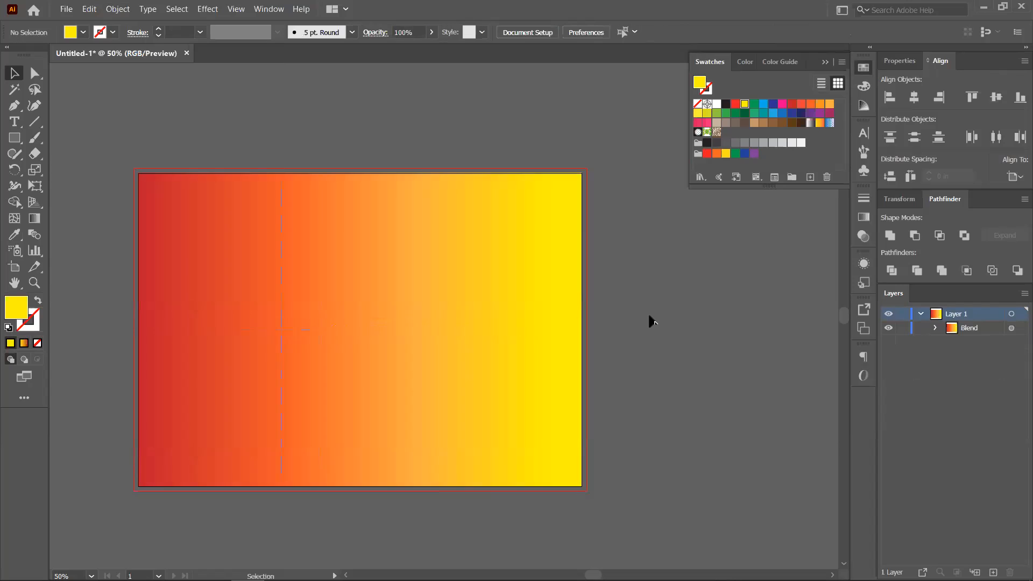
- Select the whole strip blend and delete it from the artboard
{"action": "scroll", "coordinate": [650, 315], "scroll_direction": "down", "scroll_amount": 1}
{"action": "left_click_drag", "start_coordinate": [686, 331], "coordinate": [541, 275]}
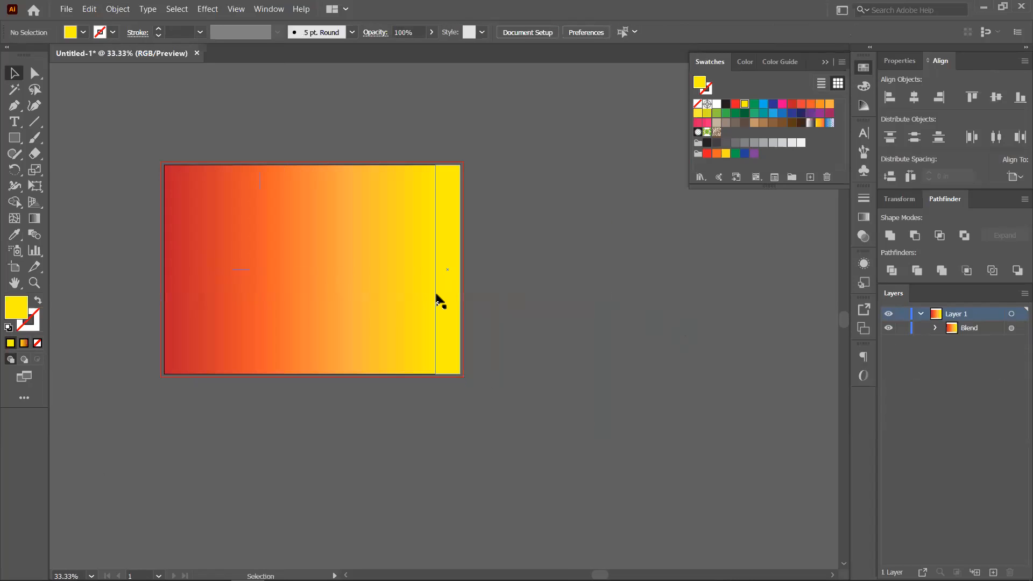
{"action": "scroll", "coordinate": [280, 278], "scroll_direction": "up", "scroll_amount": 1}
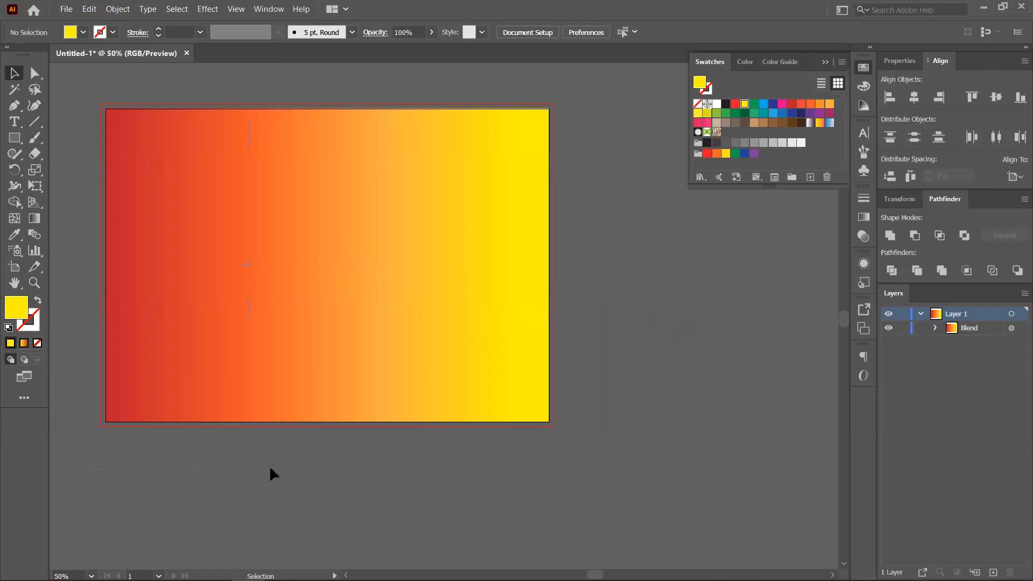
{"action": "key", "text": "ctrl+a"}
{"action": "scroll", "coordinate": [619, 269], "scroll_direction": "down", "scroll_amount": 1}
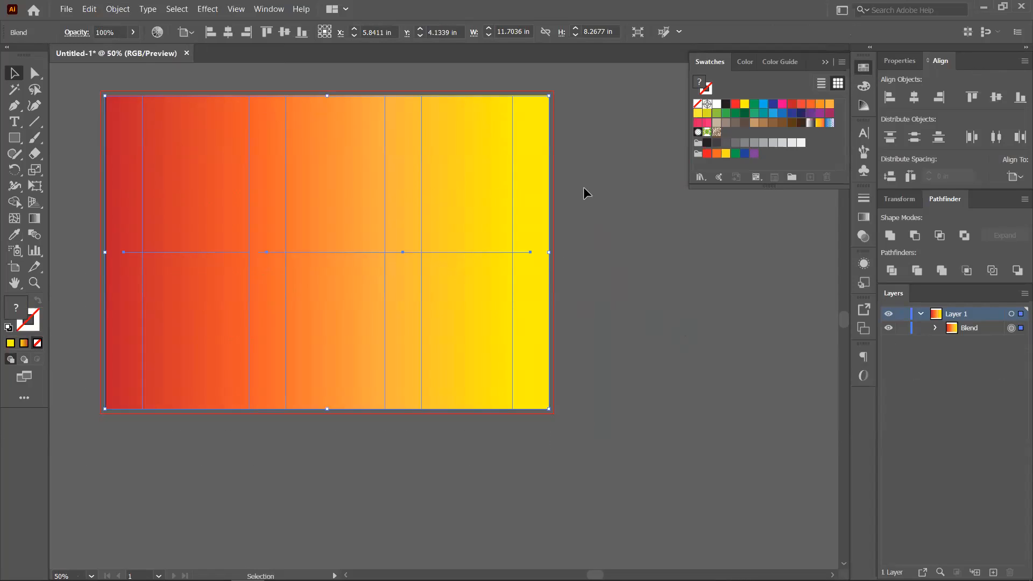
{"action": "key", "text": "Delete"}
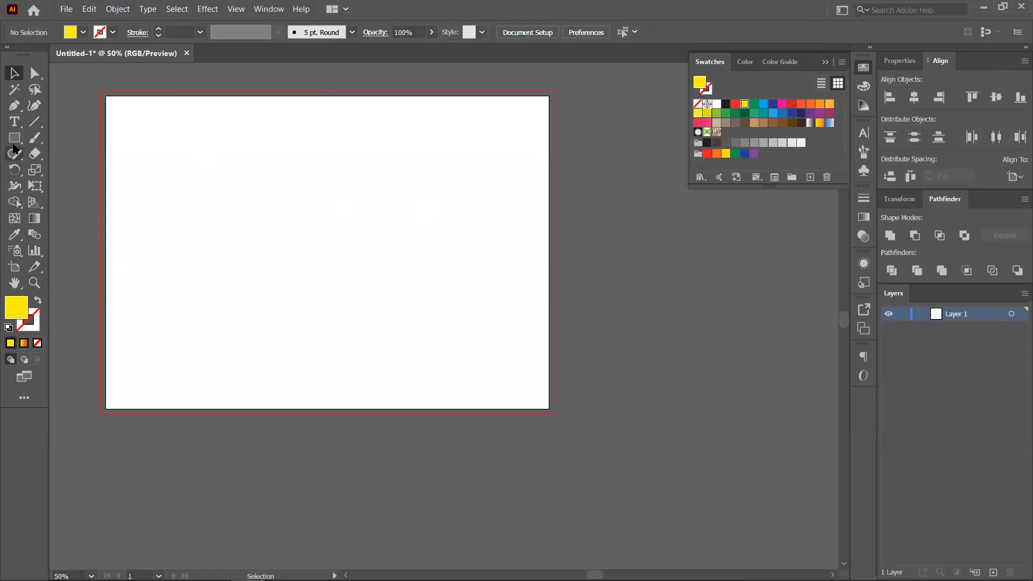
- Draw an open wavy path ending in a large loop with the Pen tool, and give it a yellow stroke and no fill
{"action": "left_click", "coordinate": [15, 106]}
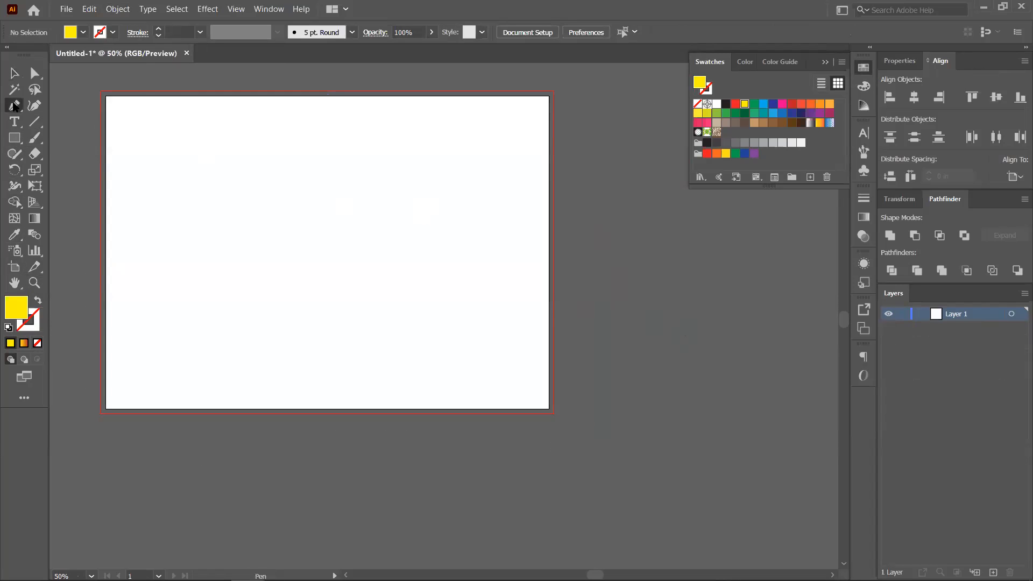
{"action": "left_click", "coordinate": [164, 370]}
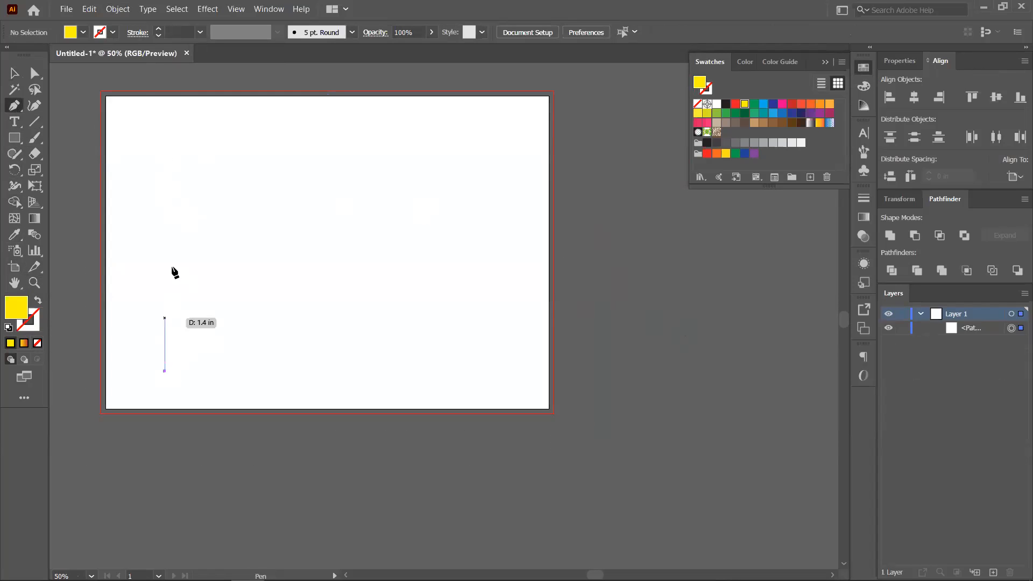
{"action": "left_click_drag", "start_coordinate": [188, 286], "coordinate": [216, 260]}
{"action": "left_click_drag", "start_coordinate": [385, 355], "coordinate": [459, 342]}
{"action": "left_click_drag", "start_coordinate": [416, 214], "coordinate": [367, 198]}
{"action": "left_click_drag", "start_coordinate": [356, 309], "coordinate": [397, 359]}
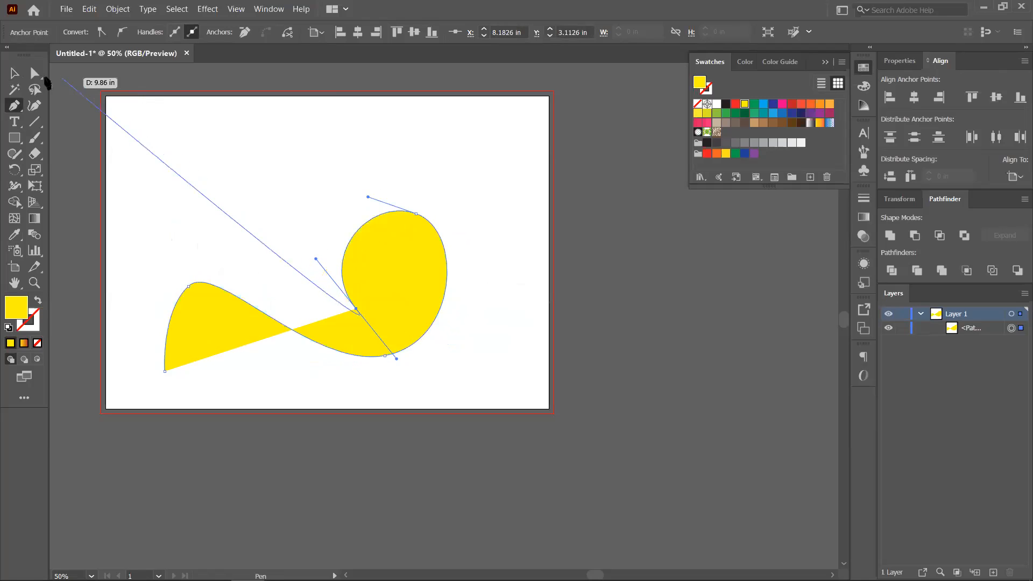
{"action": "left_click", "coordinate": [38, 300]}
{"action": "left_click", "coordinate": [15, 72]}
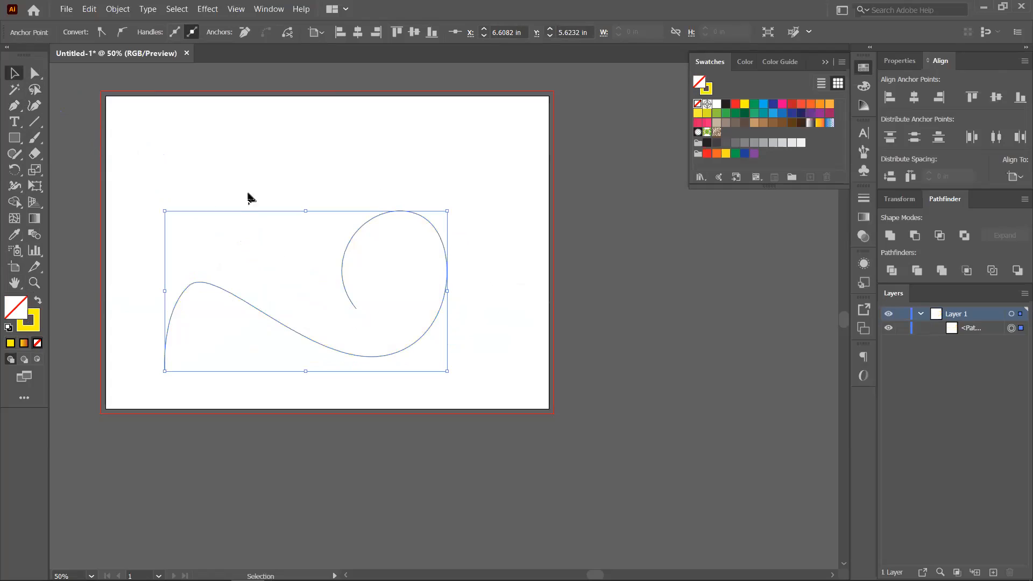
- Draw a small circle near the artboard's upper-left corner, with a yellow fill and no stroke
{"action": "left_click", "coordinate": [14, 138]}
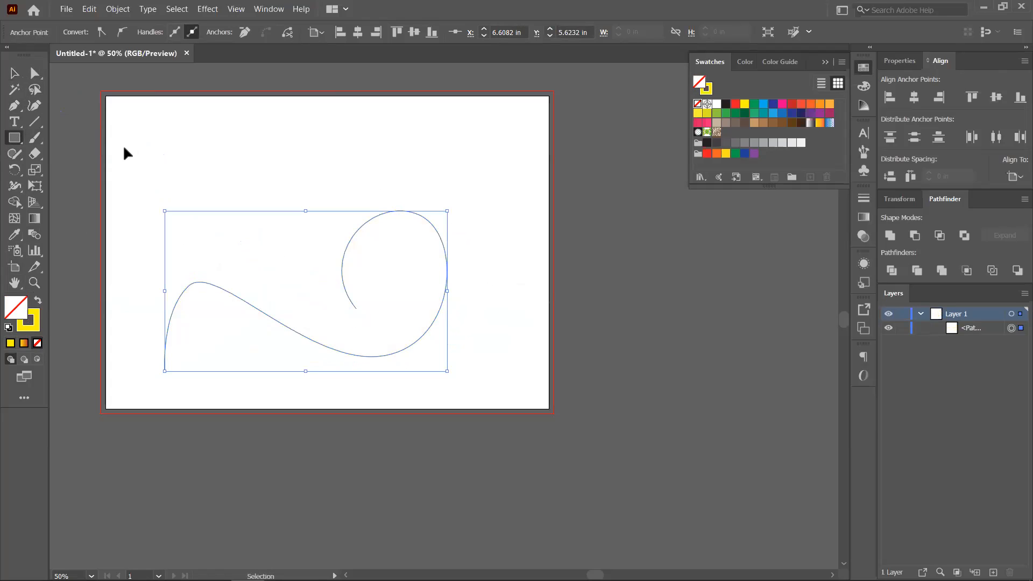
{"action": "left_click_drag", "start_coordinate": [14, 138], "coordinate": [64, 170]}
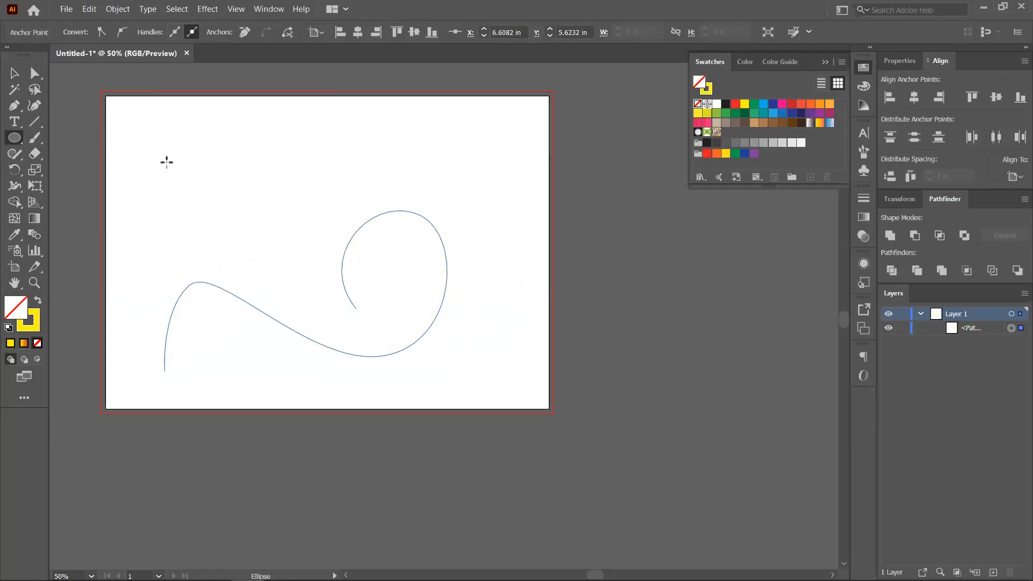
{"action": "scroll", "coordinate": [166, 161], "scroll_direction": "up", "scroll_amount": 1}
{"action": "left_click_drag", "start_coordinate": [145, 136], "coordinate": [164, 154]}
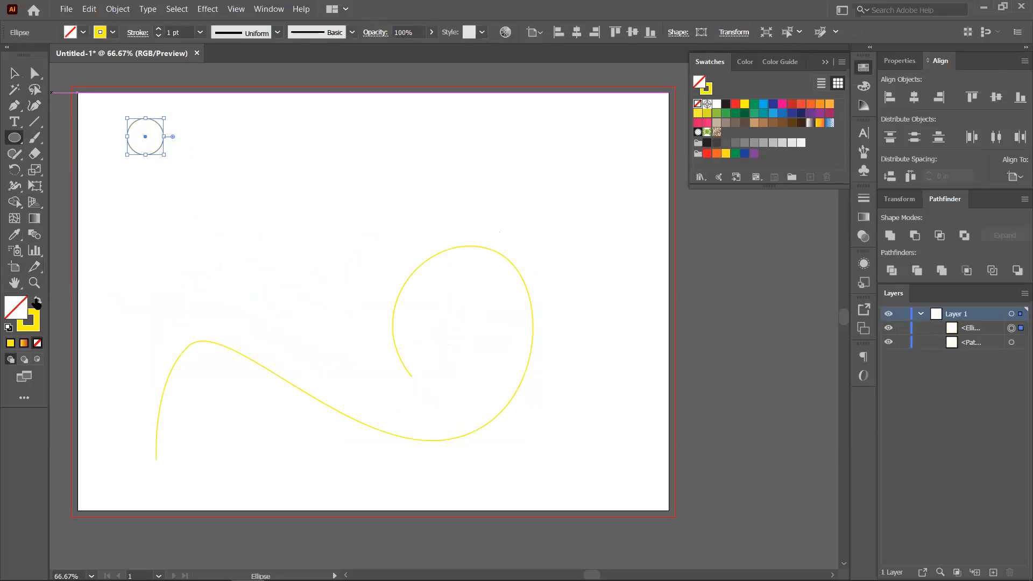
{"action": "left_click", "coordinate": [38, 300]}
{"action": "left_click", "coordinate": [14, 73]}
- Place three copies of the yellow circle in a horizontal row above the curved path
{"action": "left_click_drag", "start_coordinate": [155, 145], "coordinate": [449, 140], "text": "alt"}
{"action": "left_click_drag", "start_coordinate": [362, 143], "coordinate": [334, 139]}
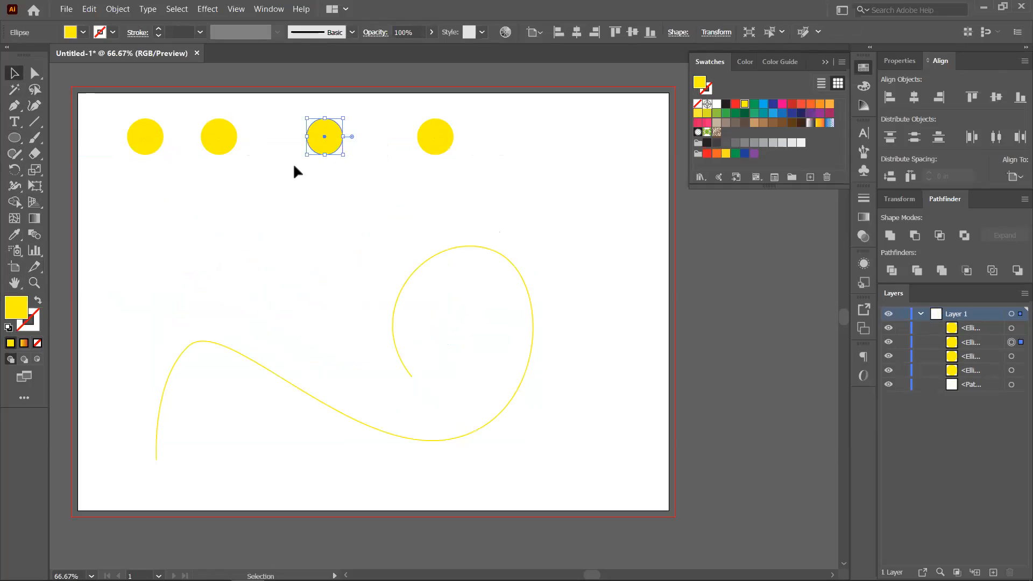
{"action": "left_click_drag", "start_coordinate": [129, 180], "coordinate": [237, 176]}
- Recolour the second and third circles in the row red-orange
{"action": "left_click", "coordinate": [219, 137]}
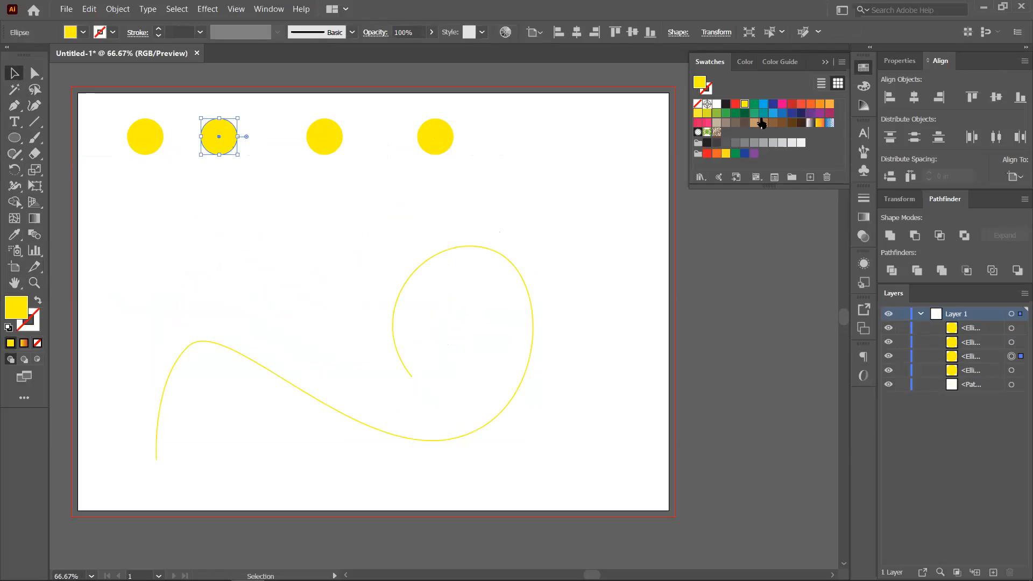
{"action": "left_click", "coordinate": [801, 104]}
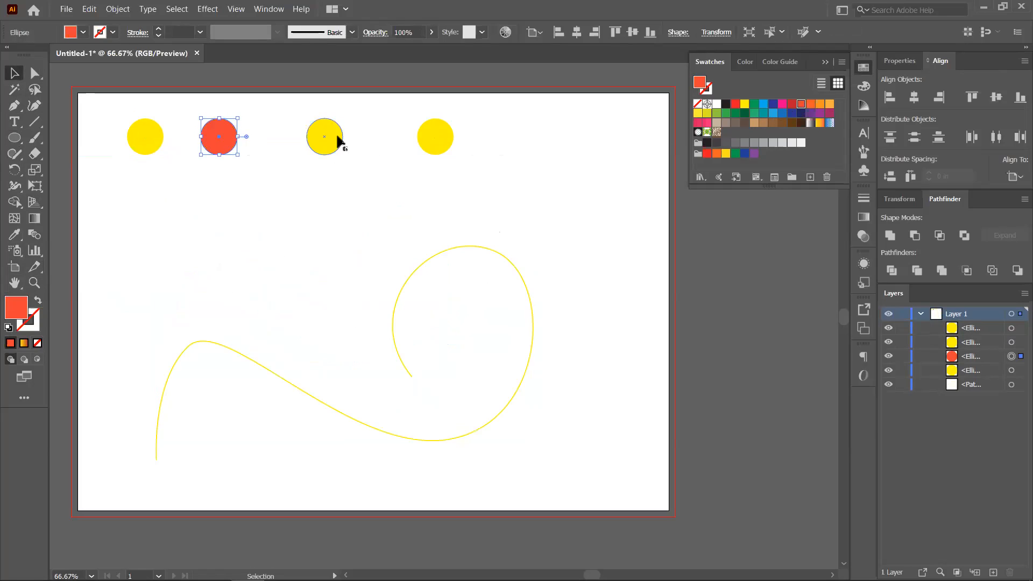
{"action": "left_click", "coordinate": [339, 142]}
{"action": "left_click", "coordinate": [800, 105]}
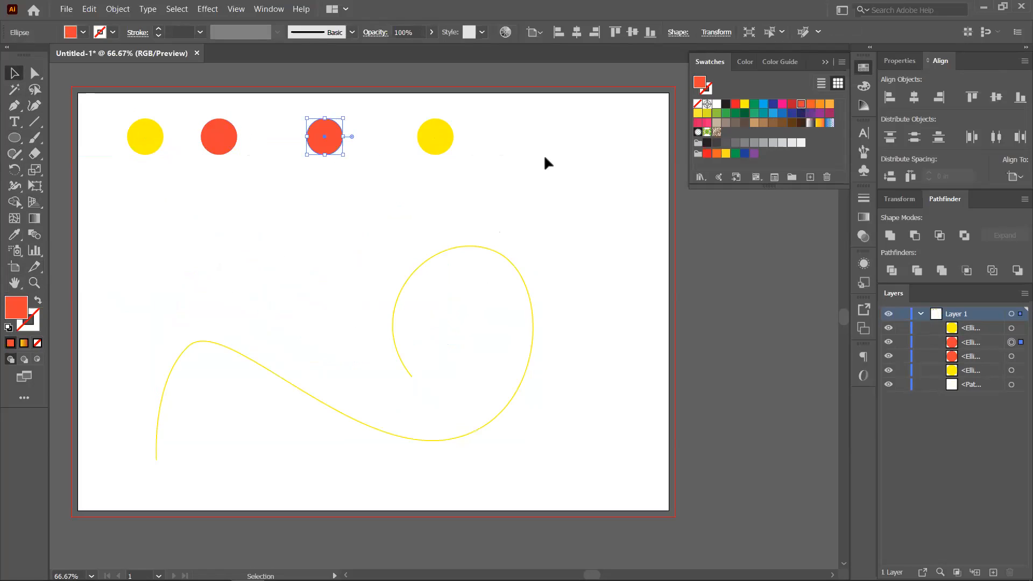
- Recolour the fourth circle in the row a darker olive-yellow and the second circle pink
{"action": "left_click", "coordinate": [437, 141]}
{"action": "left_click", "coordinate": [707, 114]}
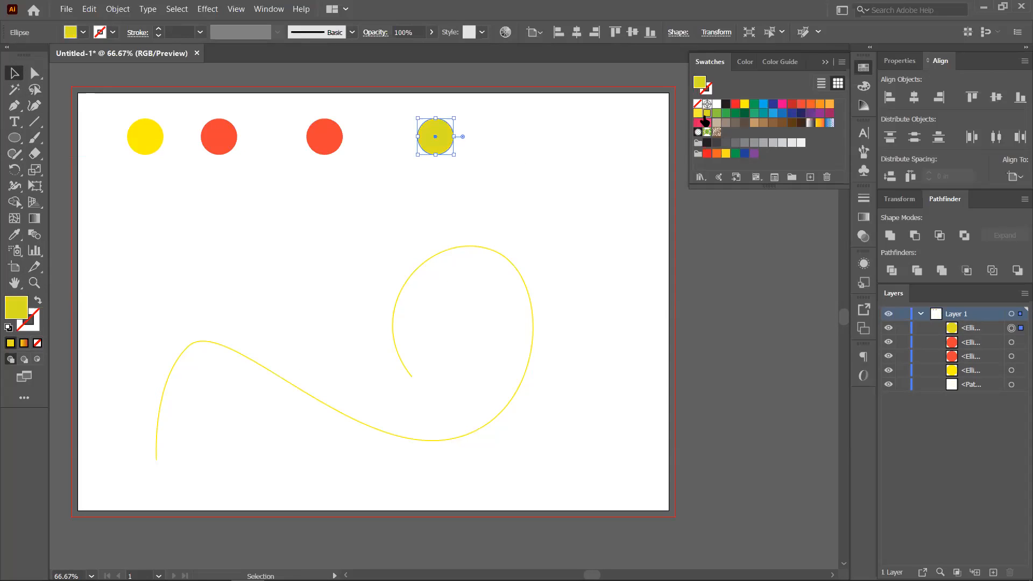
{"action": "left_click", "coordinate": [230, 147]}
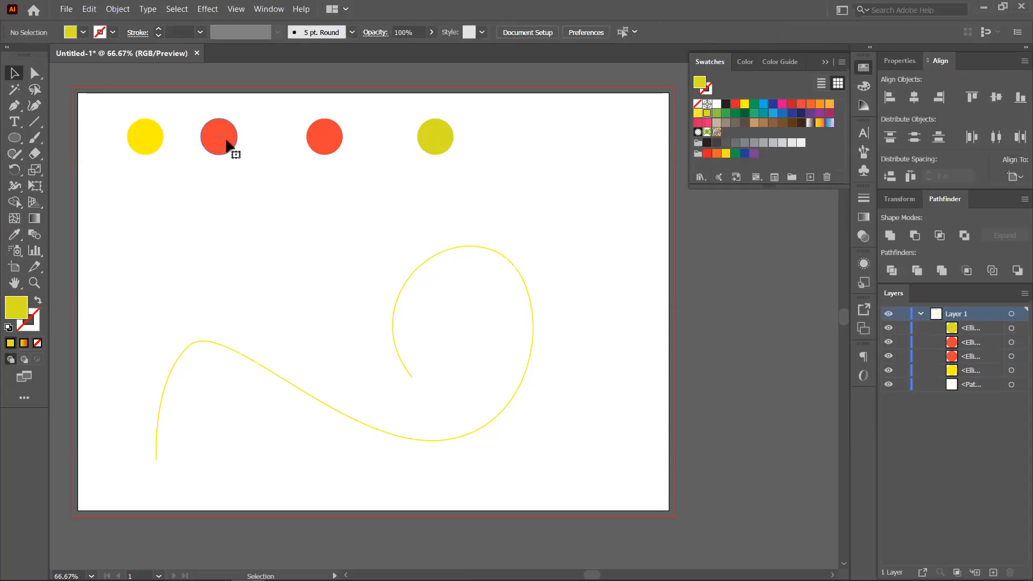
{"action": "left_click", "coordinate": [782, 104]}
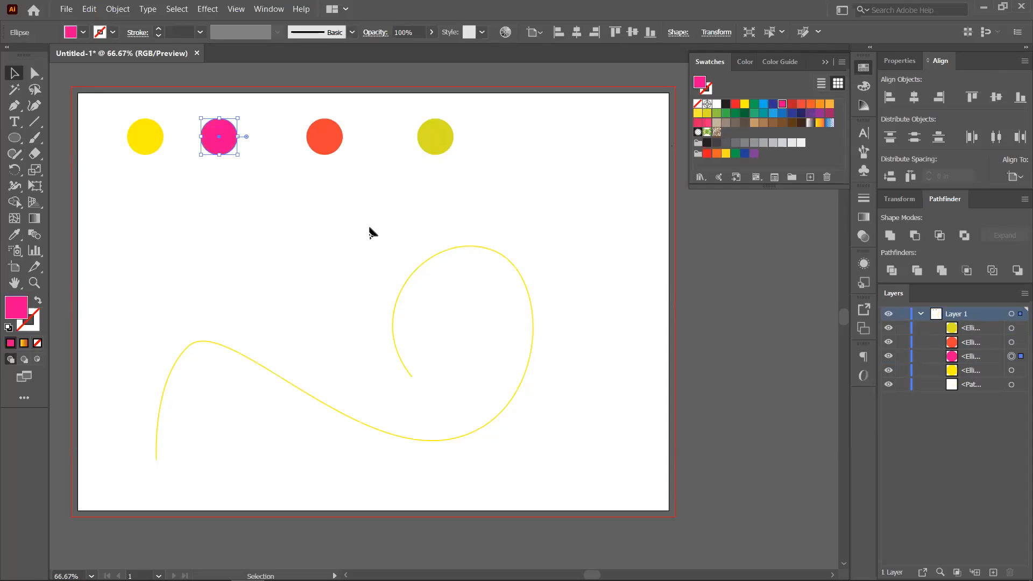
{"action": "left_click", "coordinate": [322, 193]}
- Make a blend from the four coloured circles in the row above the curved path
{"action": "left_click_drag", "start_coordinate": [131, 177], "coordinate": [494, 131]}
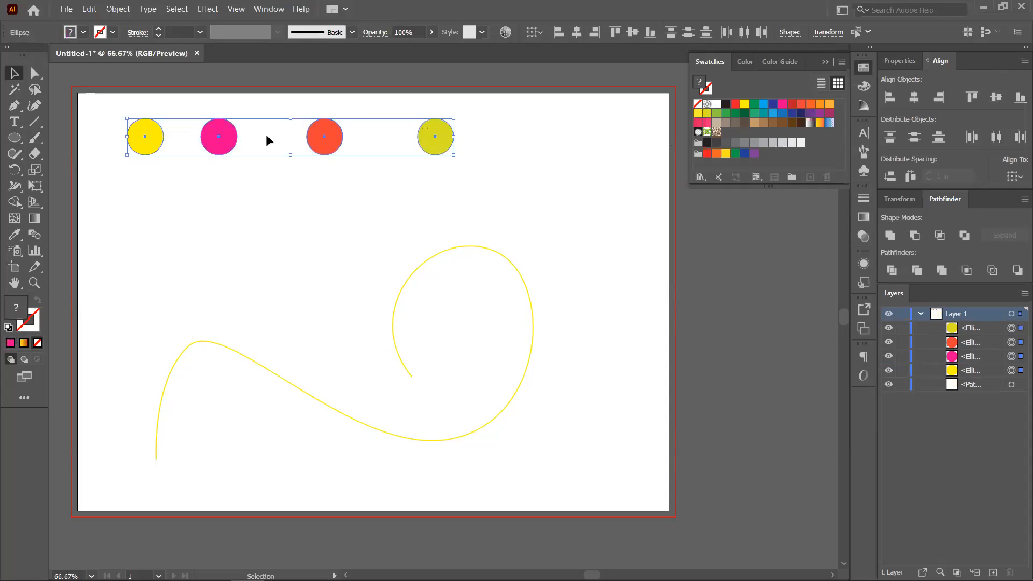
{"action": "left_click", "coordinate": [118, 9]}
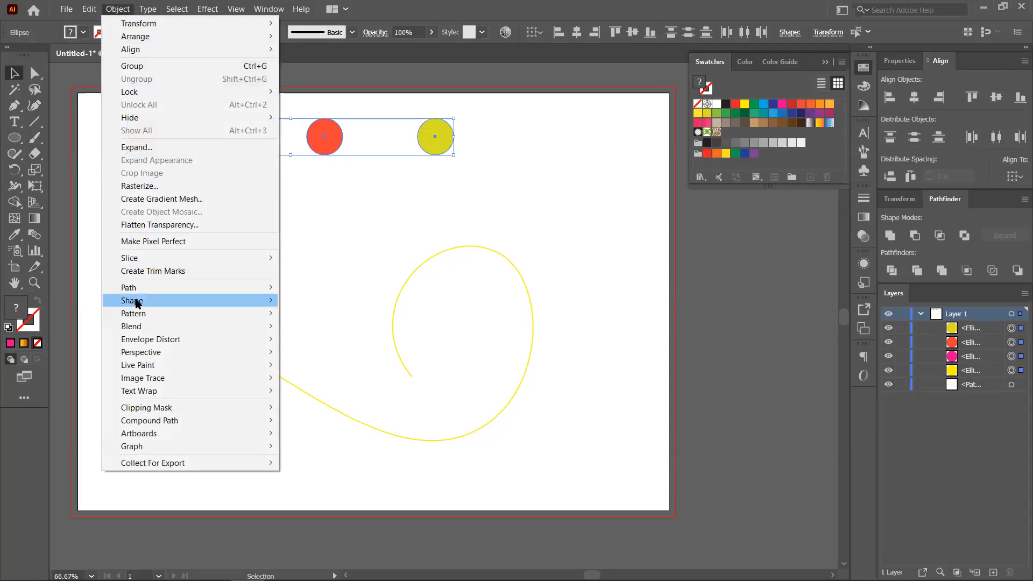
{"action": "mouse_move", "coordinate": [135, 326]}
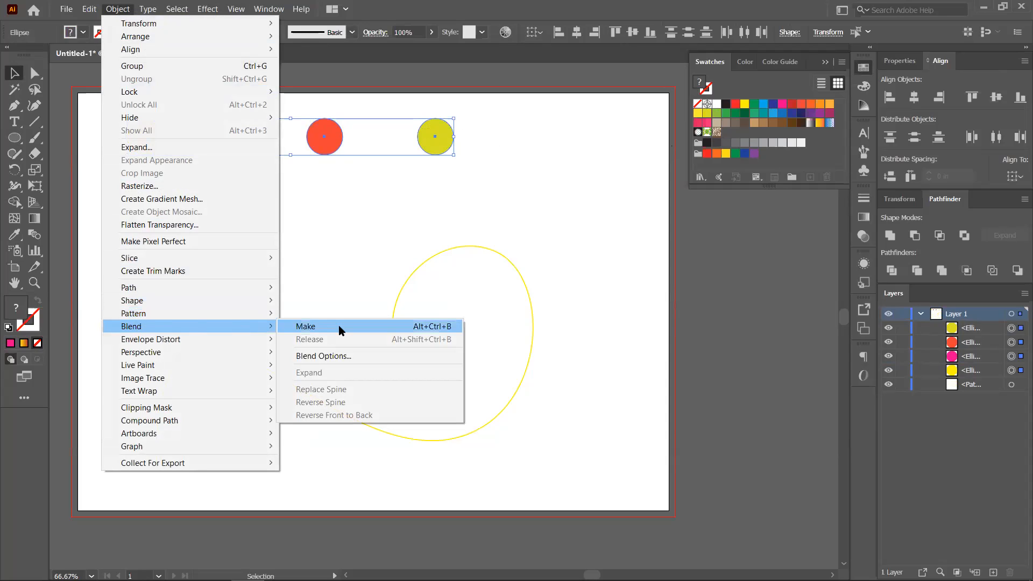
{"action": "left_click", "coordinate": [341, 327]}
{"action": "left_click", "coordinate": [250, 215]}
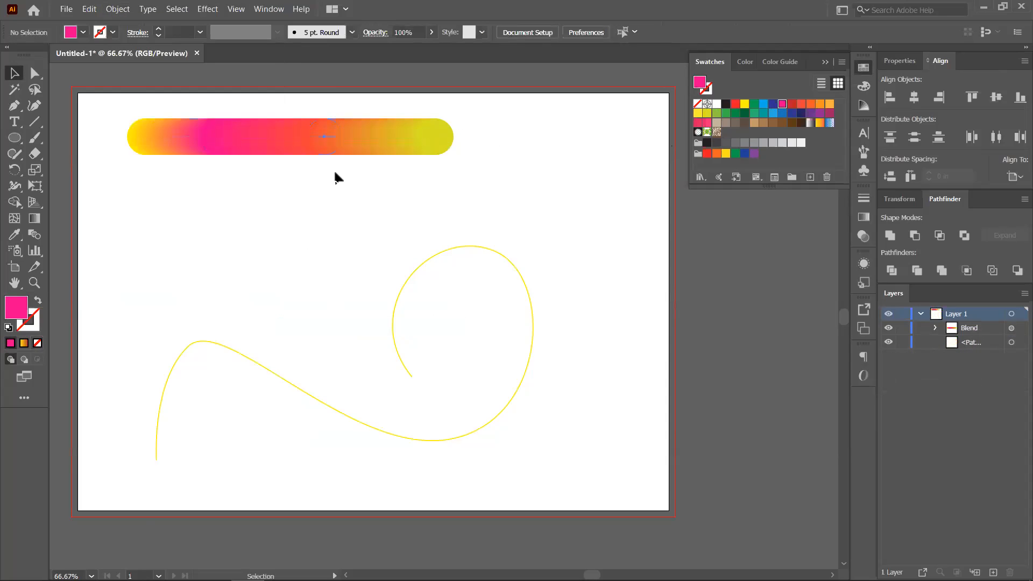
- Replace the spine of the circle blend with the wavy looped path
{"action": "left_click", "coordinate": [311, 134]}
{"action": "left_click", "coordinate": [413, 265], "text": "shift"}
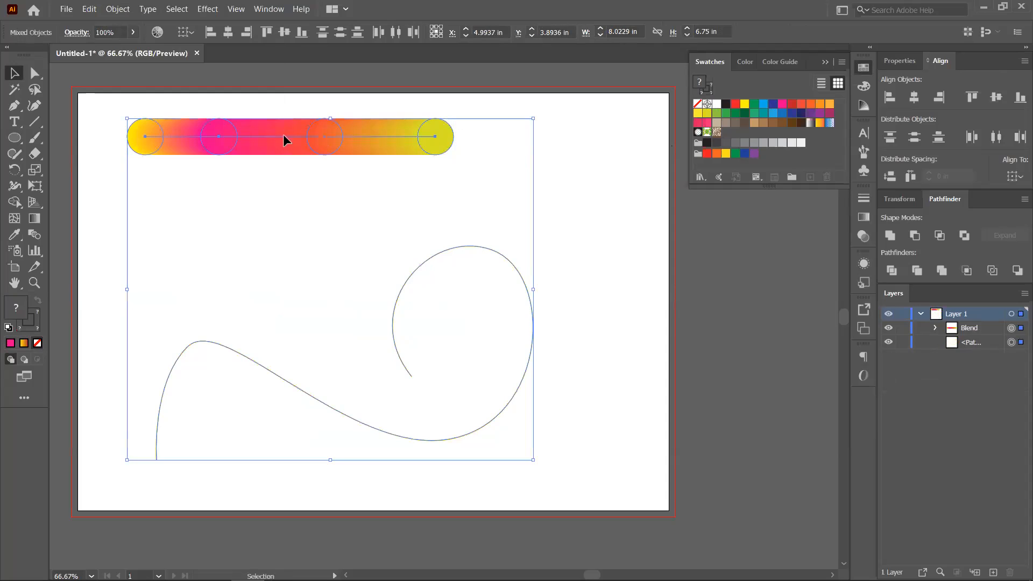
{"action": "left_click", "coordinate": [114, 11]}
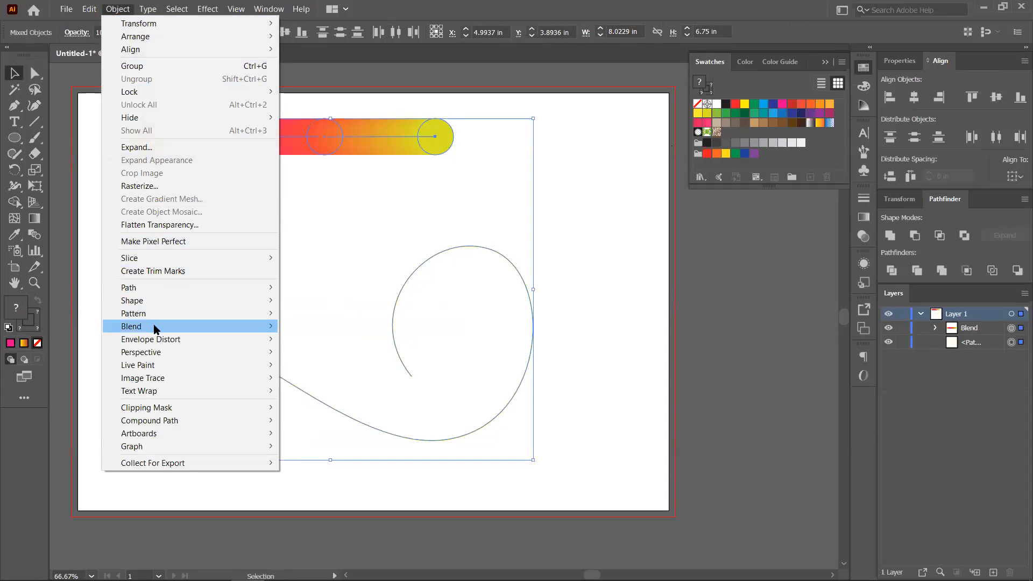
{"action": "mouse_move", "coordinate": [176, 329]}
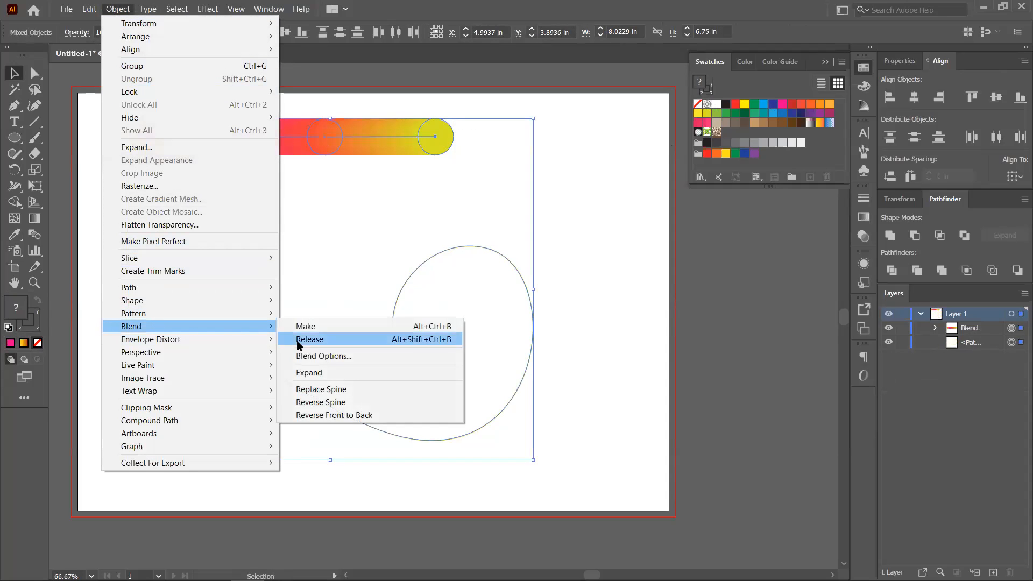
{"action": "left_click", "coordinate": [342, 393]}
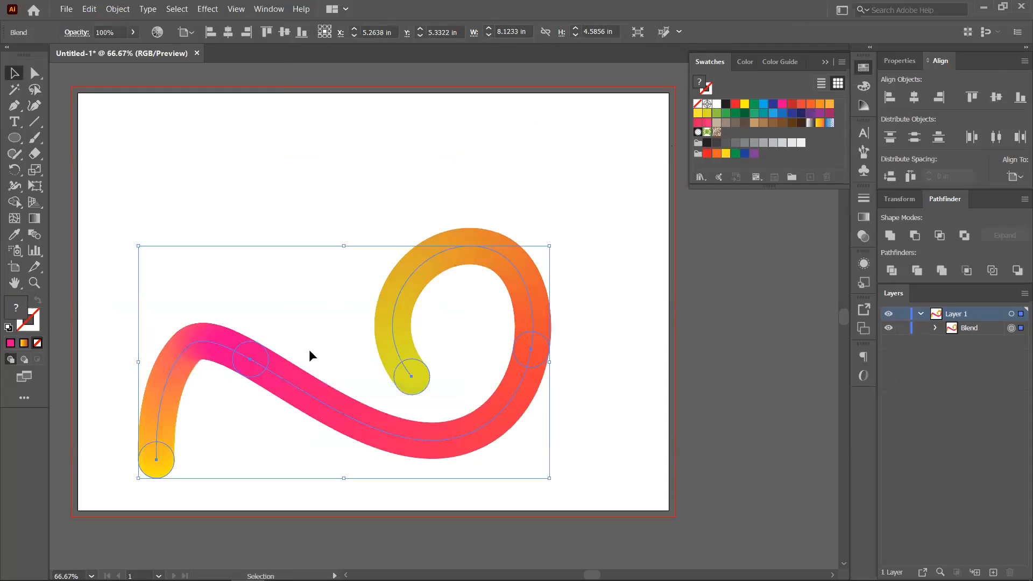
{"action": "scroll", "coordinate": [309, 350], "scroll_direction": "down", "scroll_amount": 1}
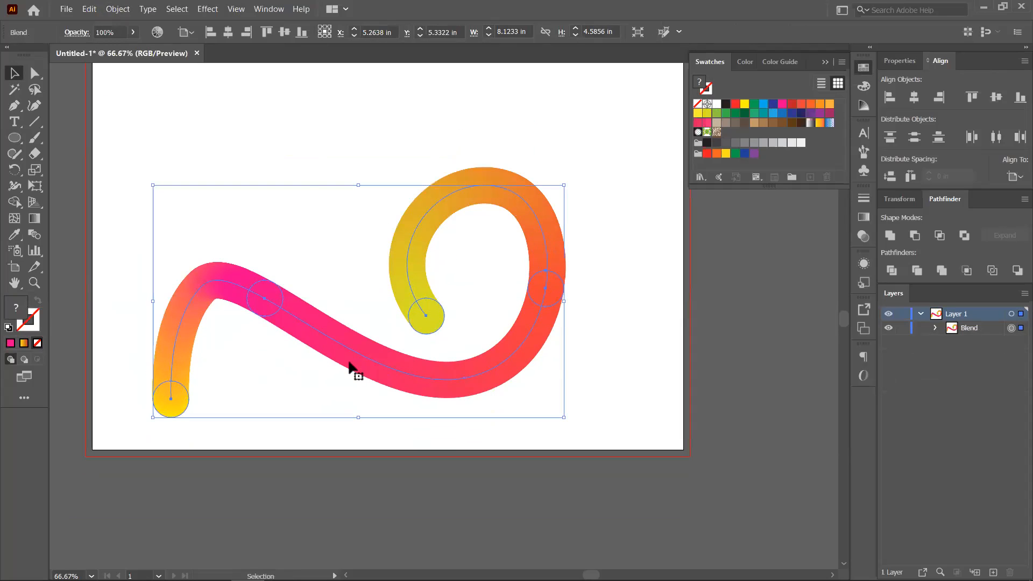
{"action": "left_click", "coordinate": [637, 308]}
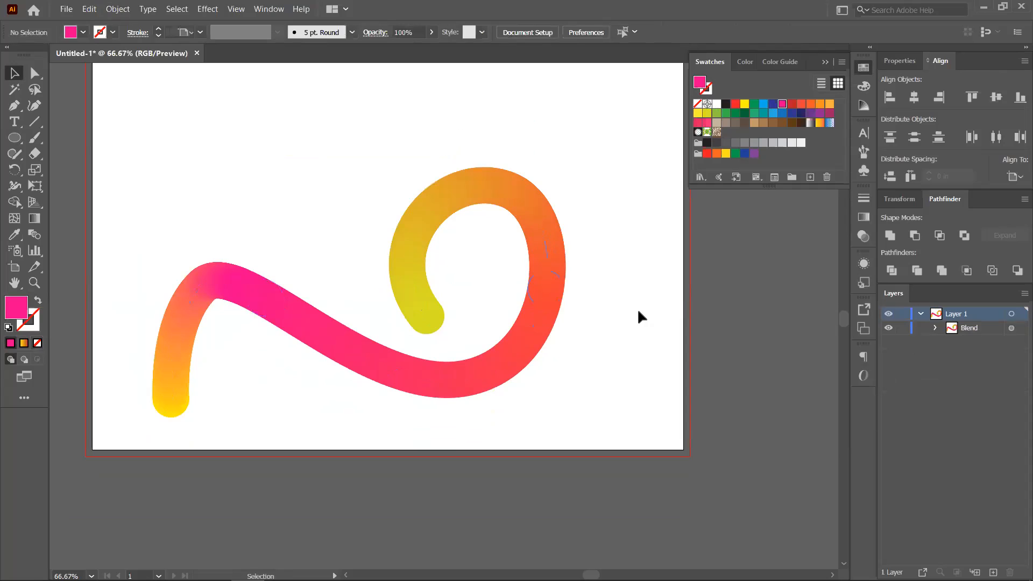
{"action": "scroll", "coordinate": [509, 242], "scroll_direction": "down", "scroll_amount": 2}
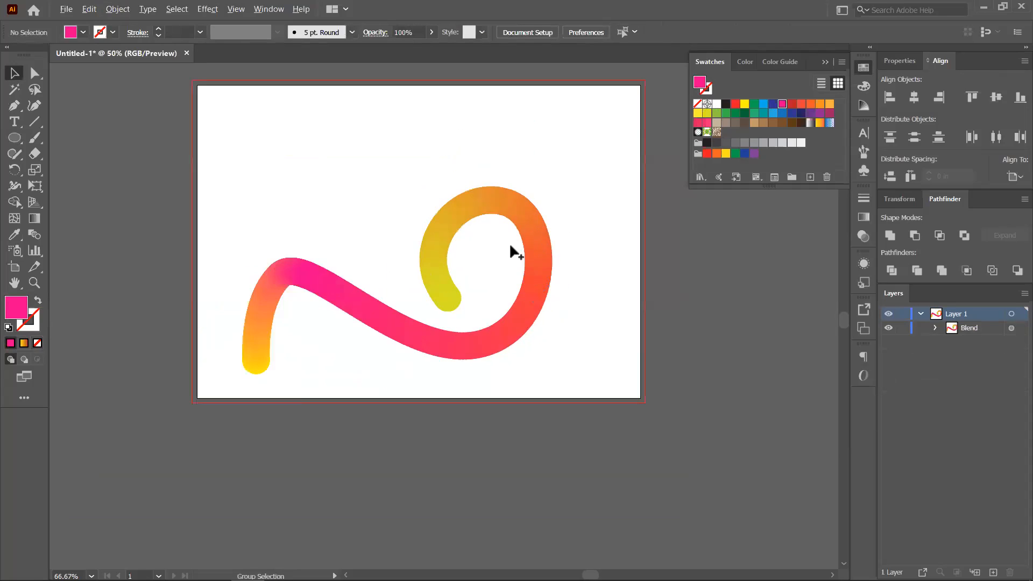
{"action": "left_click_drag", "start_coordinate": [488, 314], "coordinate": [337, 288]}
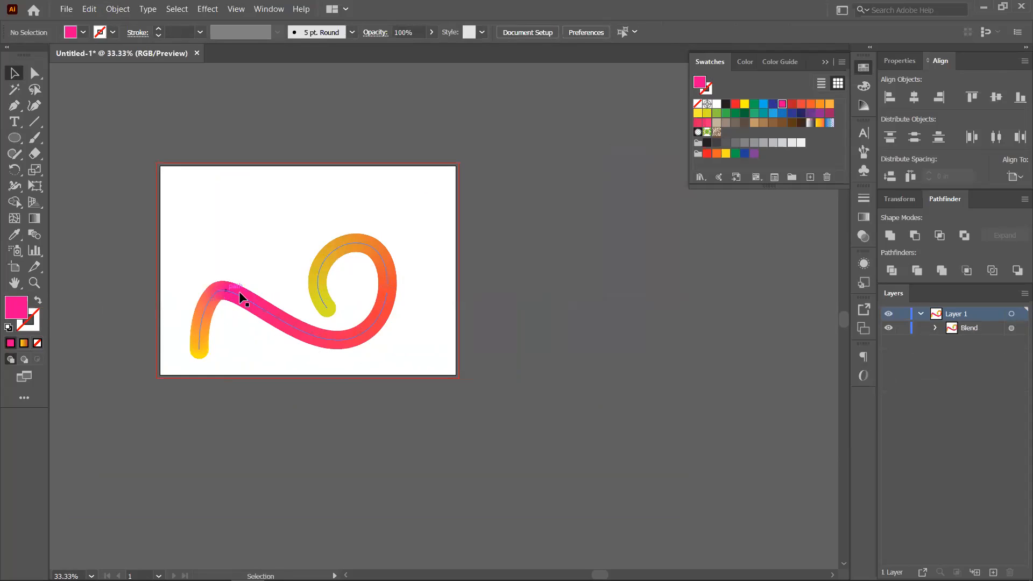
- Expand the curved blend with Object and Fill enabled, and move the expanded group higher on the artboard
{"action": "left_click", "coordinate": [292, 329]}
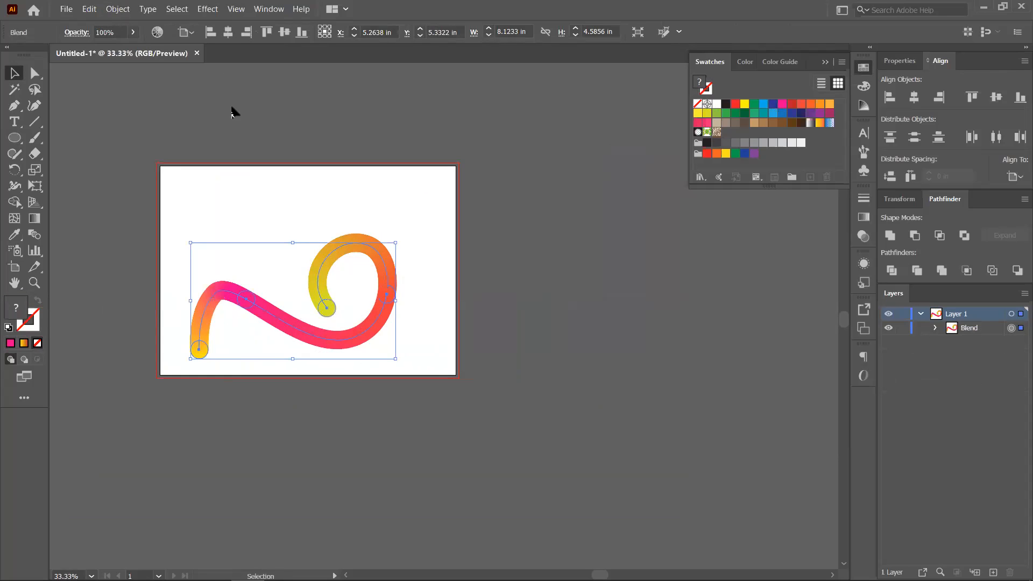
{"action": "left_click", "coordinate": [114, 9]}
{"action": "left_click", "coordinate": [133, 146]}
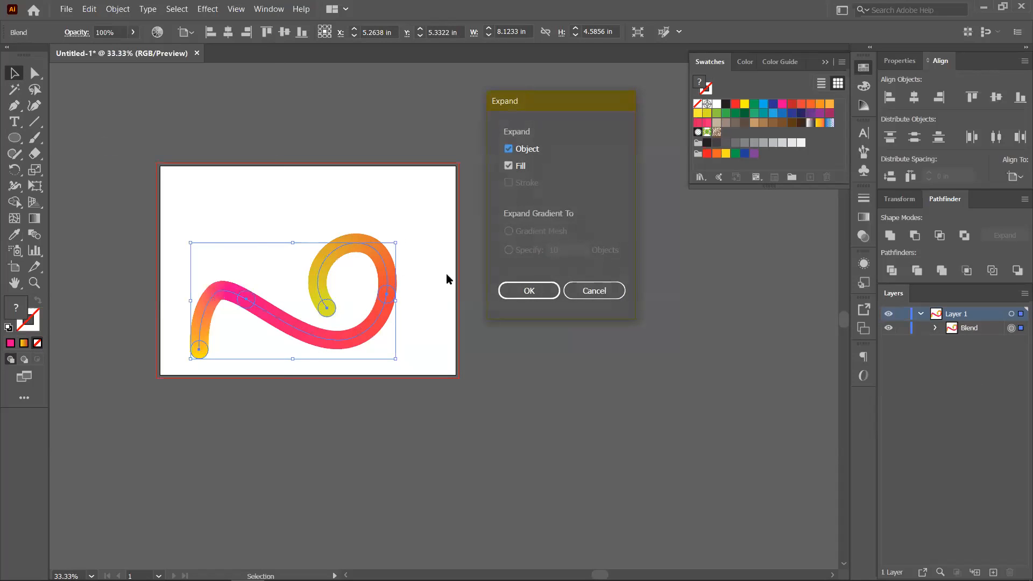
{"action": "left_click", "coordinate": [531, 291]}
{"action": "left_click", "coordinate": [398, 313]}
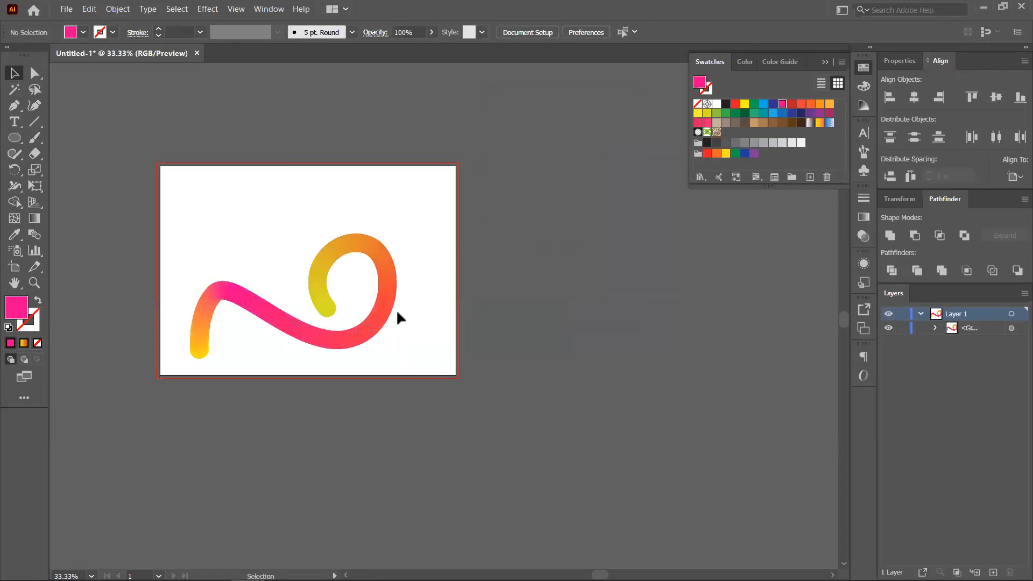
{"action": "left_click_drag", "start_coordinate": [366, 323], "coordinate": [388, 282]}
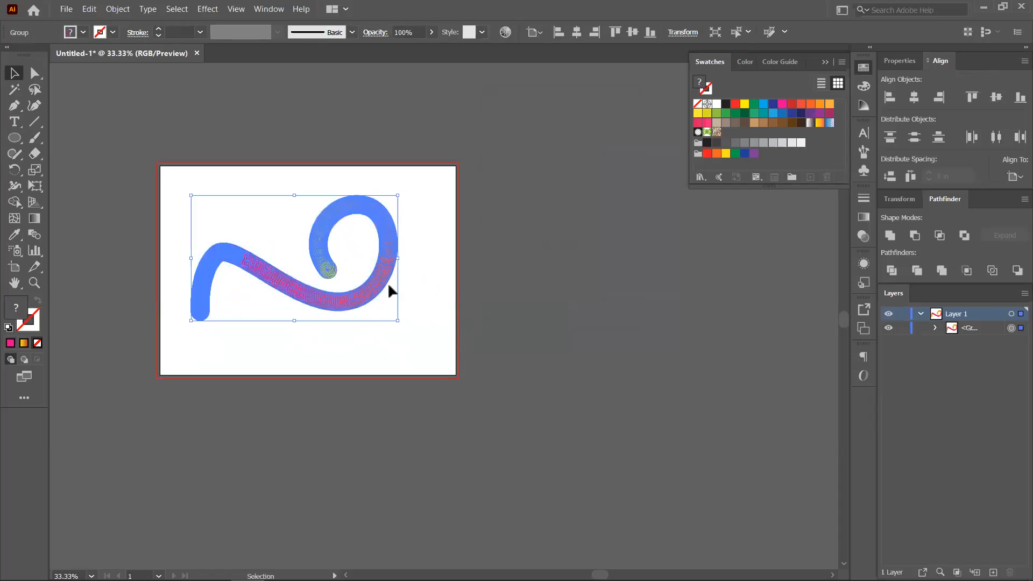
{"action": "left_click", "coordinate": [393, 338]}
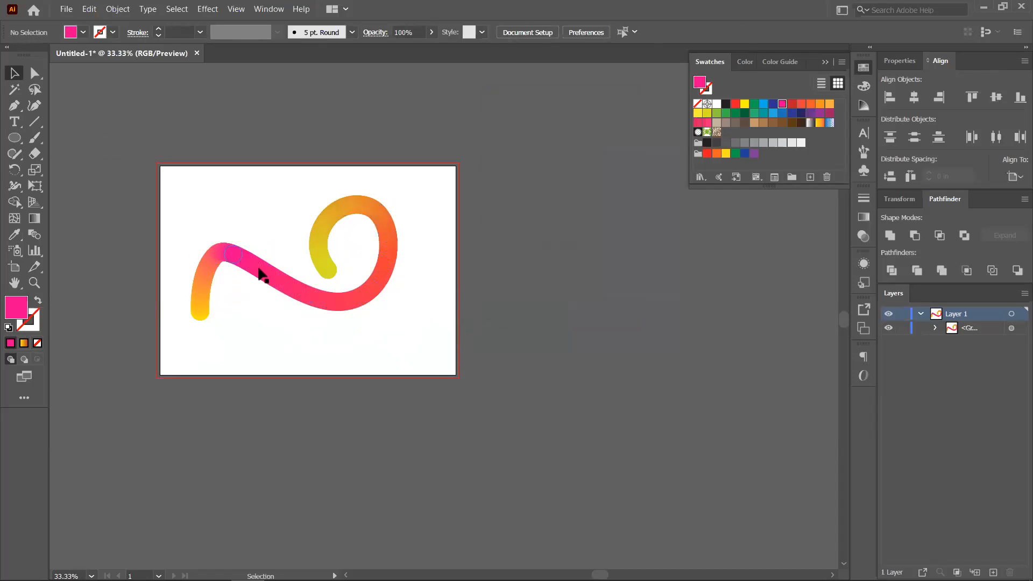
- Ungroup the expanded curve into its individual circles
{"action": "left_click", "coordinate": [378, 215]}
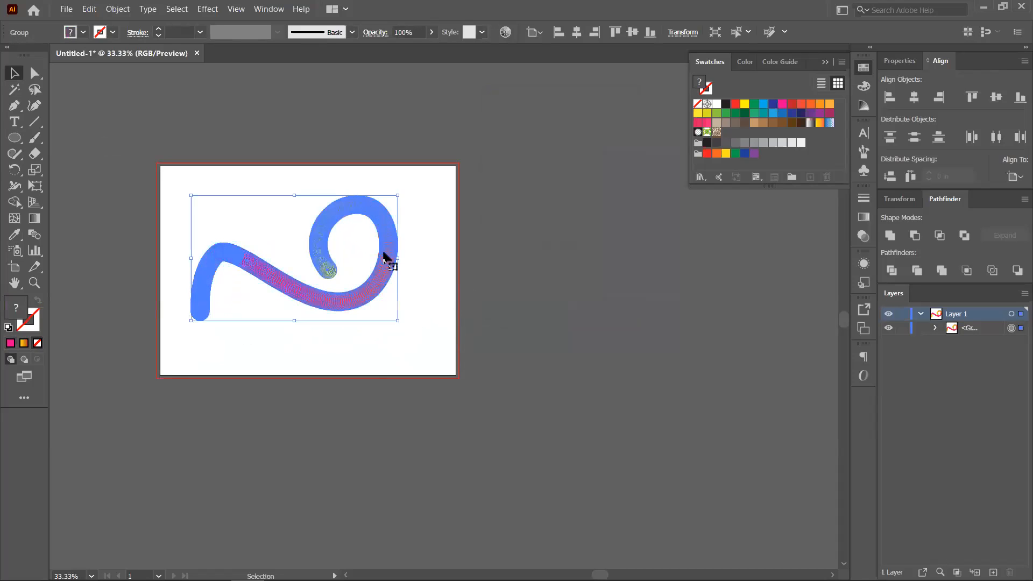
{"action": "right_click", "coordinate": [385, 254]}
{"action": "left_click", "coordinate": [392, 351]}
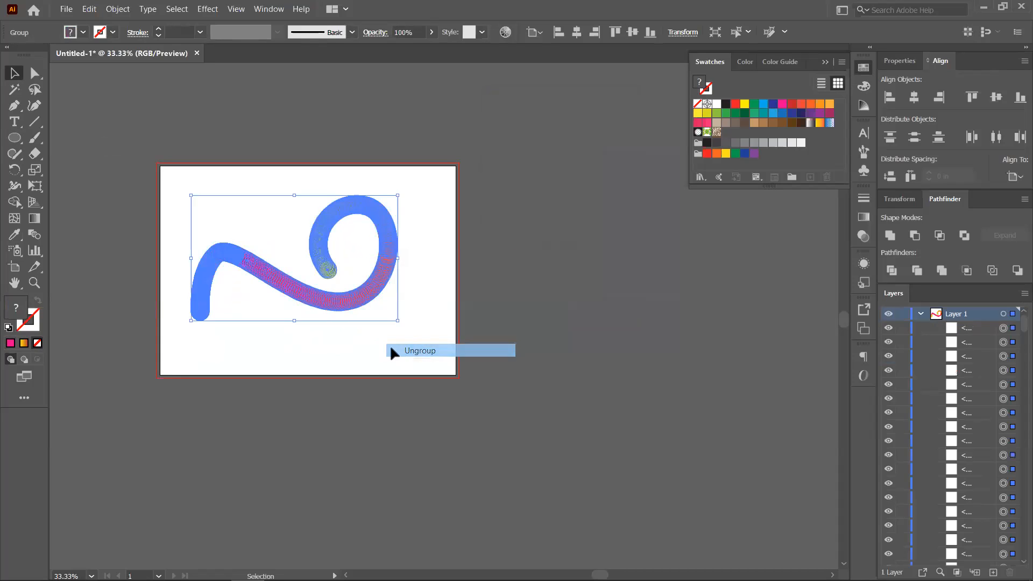
{"action": "left_click", "coordinate": [393, 340]}
- Pull a number of individual circles out of the curve and scatter them below it
{"action": "left_click_drag", "start_coordinate": [373, 290], "coordinate": [377, 343]}
{"action": "left_click_drag", "start_coordinate": [323, 301], "coordinate": [325, 340]}
{"action": "left_click_drag", "start_coordinate": [295, 292], "coordinate": [277, 339]}
{"action": "left_click_drag", "start_coordinate": [257, 275], "coordinate": [252, 321]}
{"action": "left_click_drag", "start_coordinate": [227, 254], "coordinate": [223, 300]}
{"action": "left_click_drag", "start_coordinate": [209, 263], "coordinate": [218, 312]}
{"action": "left_click_drag", "start_coordinate": [200, 285], "coordinate": [235, 325]}
{"action": "left_click_drag", "start_coordinate": [278, 286], "coordinate": [297, 321]}
{"action": "left_click_drag", "start_coordinate": [321, 301], "coordinate": [326, 334]}
{"action": "left_click_drag", "start_coordinate": [328, 271], "coordinate": [360, 335]}
{"action": "left_click_drag", "start_coordinate": [320, 240], "coordinate": [345, 308]}
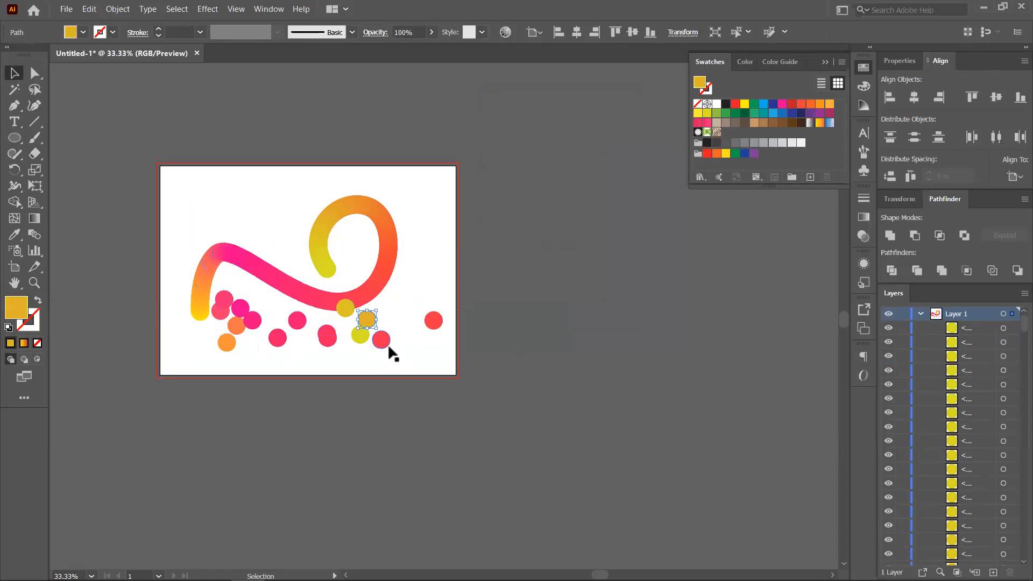
- Undo all the moves of the individual circles
{"action": "key", "text": "ctrl+z"}
{"action": "key", "text": "ctrl+z"}
{"action": "key", "text": "ctrl+z"}
{"action": "key", "text": "ctrl+z"}
{"action": "key", "text": "ctrl+z"}
{"action": "key", "text": "ctrl+z"}
{"action": "key", "text": "ctrl+z"}
{"action": "key", "text": "ctrl+z"}
{"action": "key", "text": "ctrl+z"}
{"action": "key", "text": "ctrl+z"}
{"action": "key", "text": "ctrl+z"}
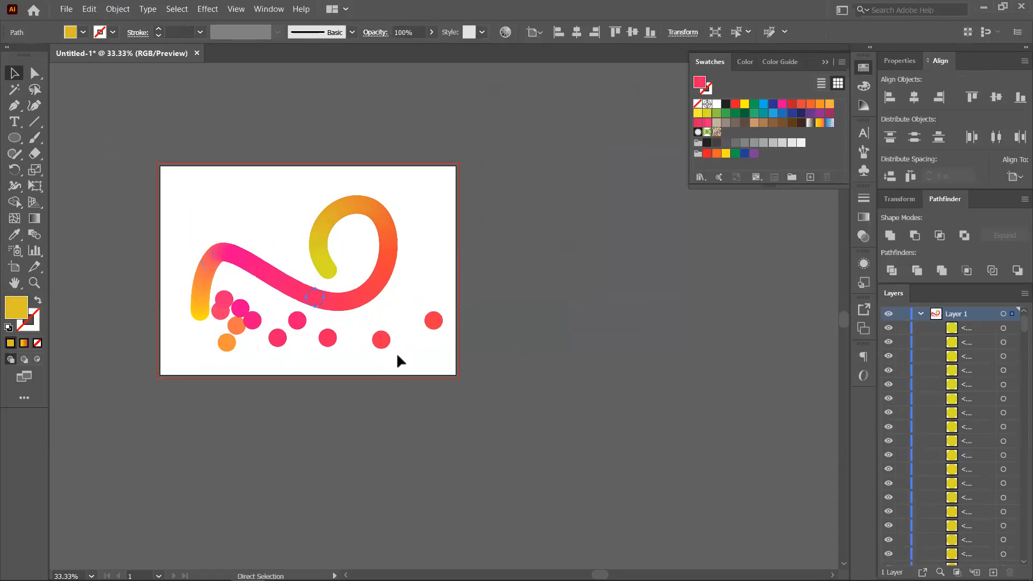
{"action": "key", "text": "ctrl+z"}
{"action": "key", "text": "ctrl+z"}
{"action": "key", "text": "ctrl+z"}
{"action": "key", "text": "ctrl+z"}
{"action": "key", "text": "ctrl+z"}
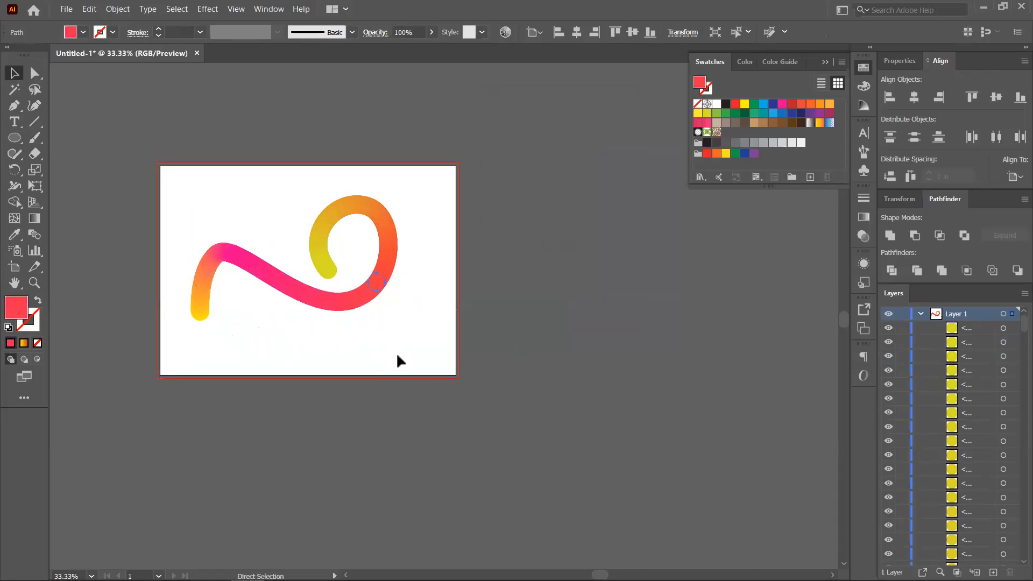
{"action": "left_click", "coordinate": [343, 334]}
- Combine all the circles of the curve with Pathfinder Merge, and move the merged group lower on the artboard
{"action": "left_click_drag", "start_coordinate": [172, 180], "coordinate": [468, 379]}
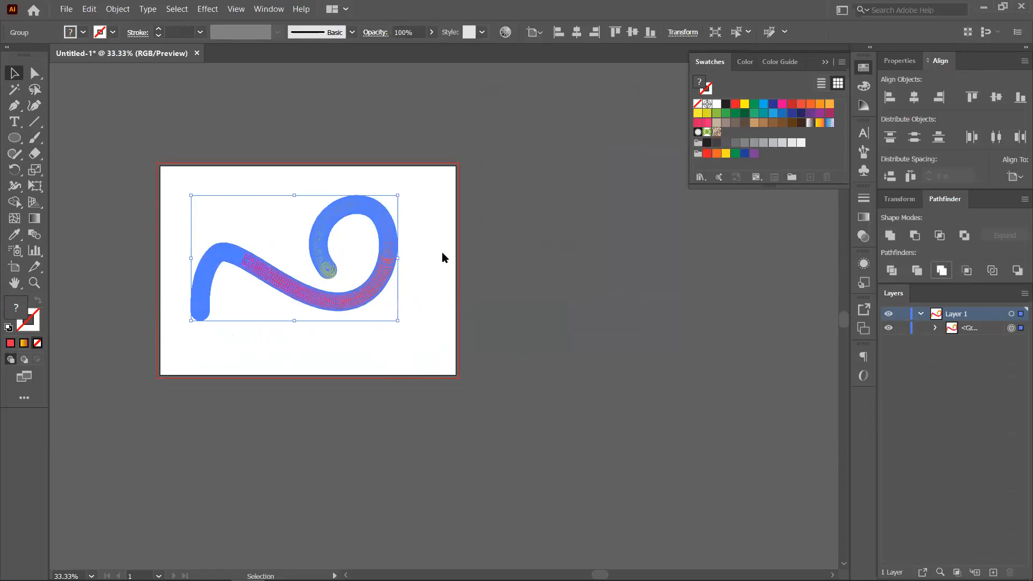
{"action": "left_click", "coordinate": [403, 275]}
{"action": "left_click_drag", "start_coordinate": [384, 284], "coordinate": [423, 319]}
{"action": "left_click", "coordinate": [550, 308]}
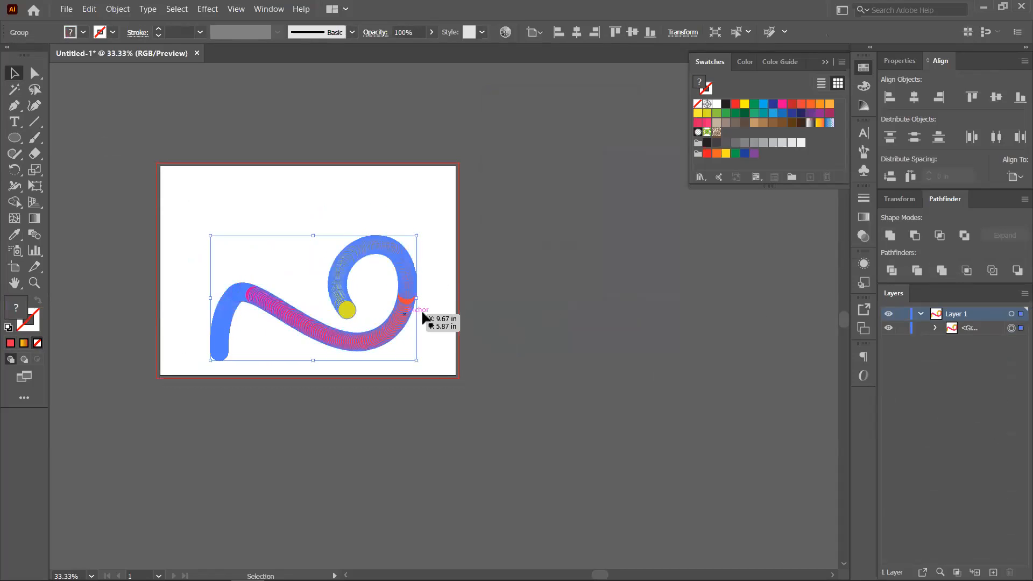
- Try to unite the merged curve into a single shape and move it, and undo both changes
{"action": "left_click", "coordinate": [890, 236]}
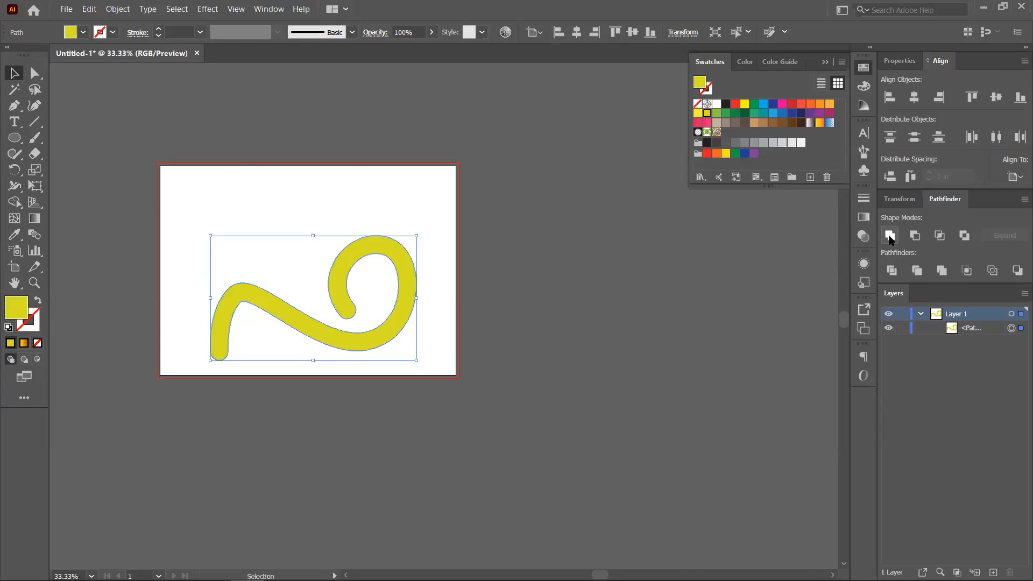
{"action": "left_click", "coordinate": [521, 288]}
{"action": "left_click_drag", "start_coordinate": [399, 315], "coordinate": [376, 277]}
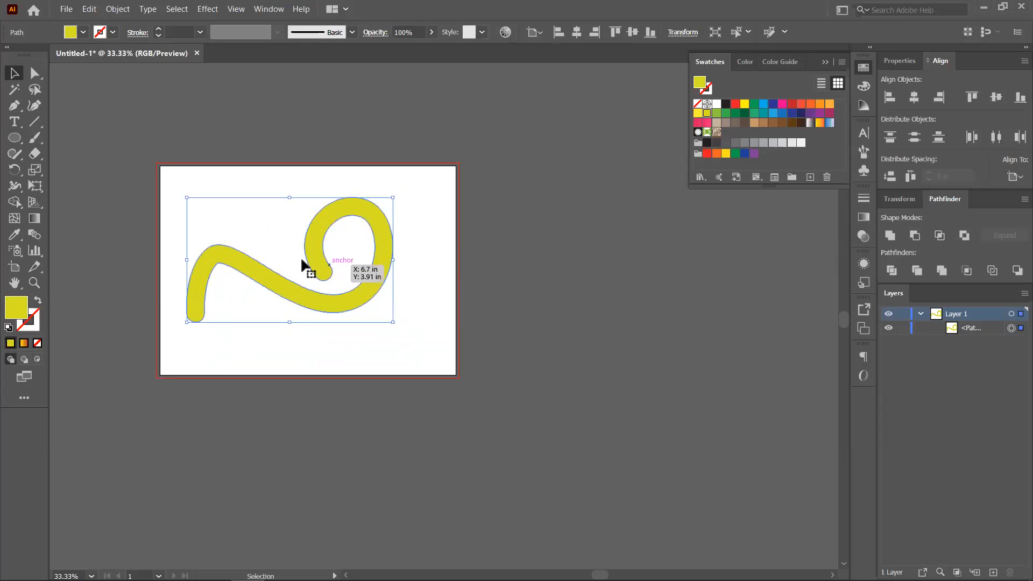
{"action": "key", "text": "ctrl+z"}
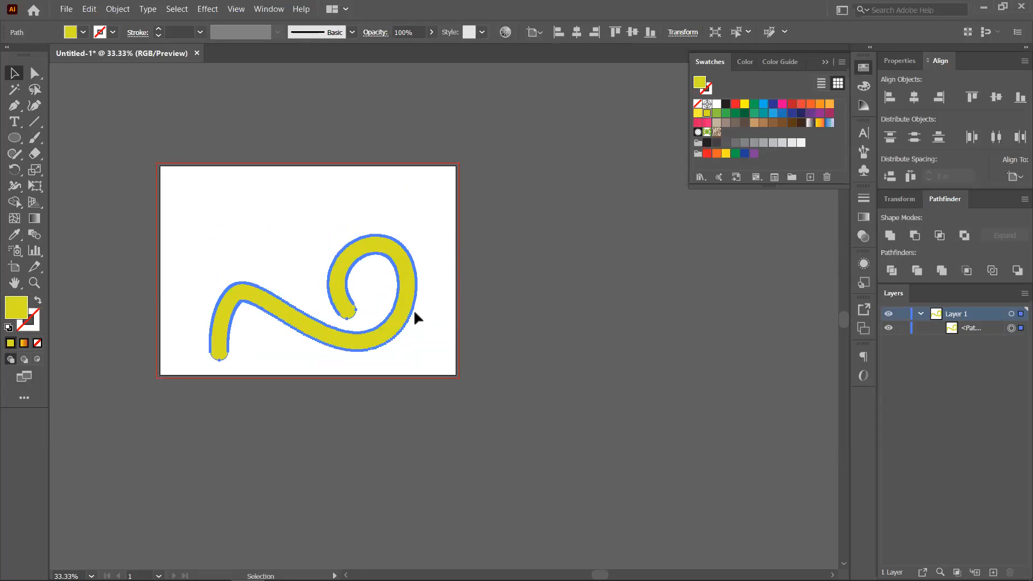
{"action": "key", "text": "ctrl+z"}
- Move the merged multicoloured curve up near the artboard's upper edge
{"action": "left_click", "coordinate": [537, 308]}
{"action": "mouse_move", "coordinate": [342, 264]}
{"action": "left_mouse_down"}
{"action": "mouse_move", "coordinate": [328, 195]}
{"action": "mouse_move", "coordinate": [338, 262]}
{"action": "left_mouse_up"}
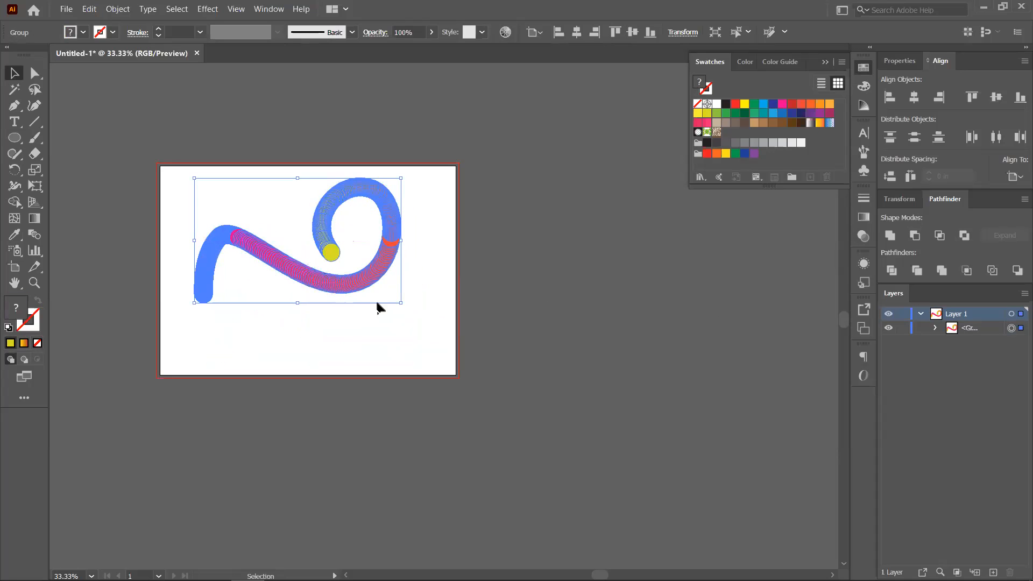
{"action": "left_click", "coordinate": [323, 307]}
- Examine the colour transition at the curve's first bend up close, and select the merged group to see its segments
{"action": "scroll", "coordinate": [323, 307], "scroll_direction": "up", "scroll_amount": 2}
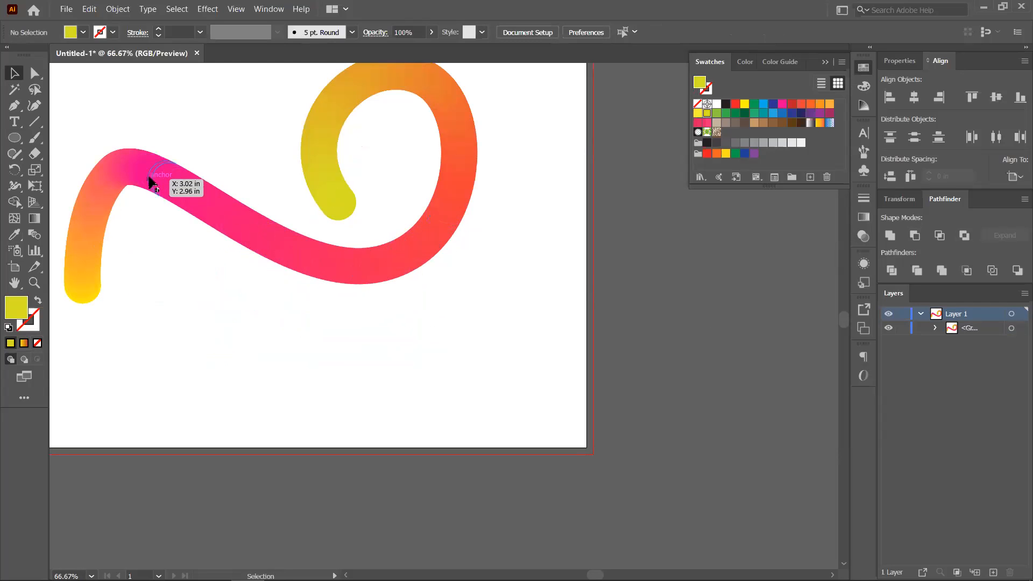
{"action": "scroll", "coordinate": [116, 166], "scroll_direction": "up", "scroll_amount": 4}
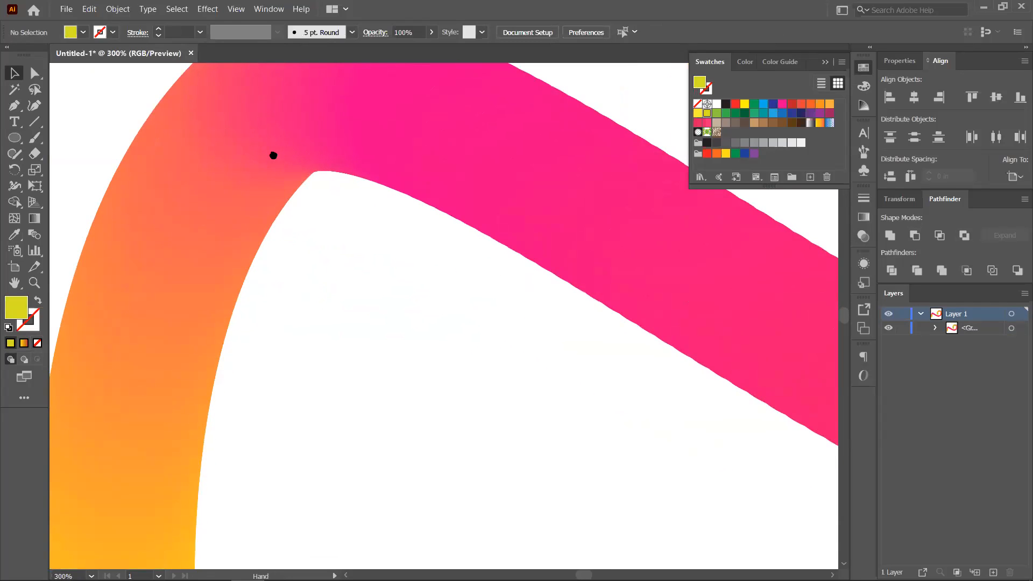
{"action": "scroll", "coordinate": [273, 155], "scroll_direction": "down", "scroll_amount": 4}
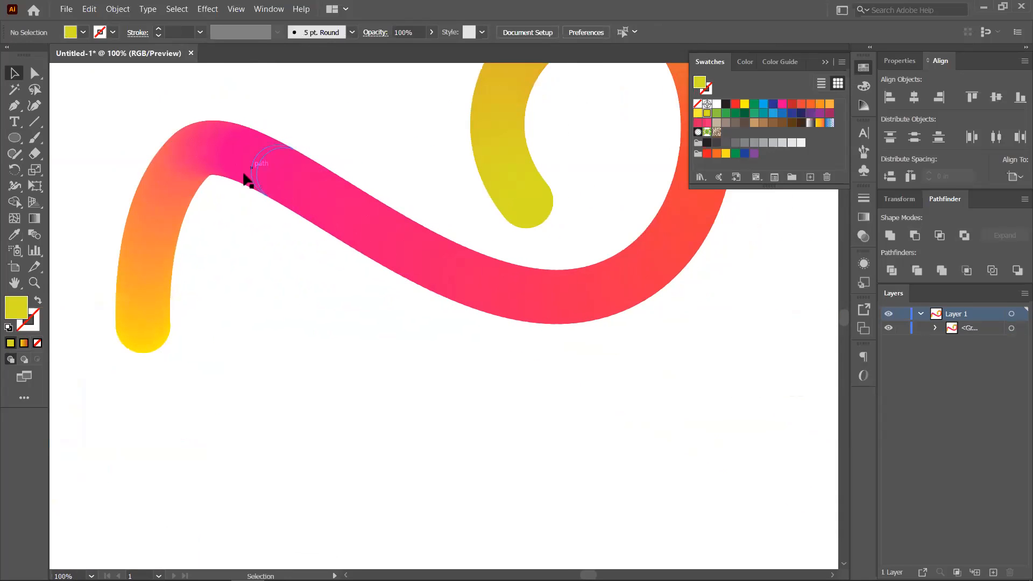
{"action": "left_click", "coordinate": [191, 146]}
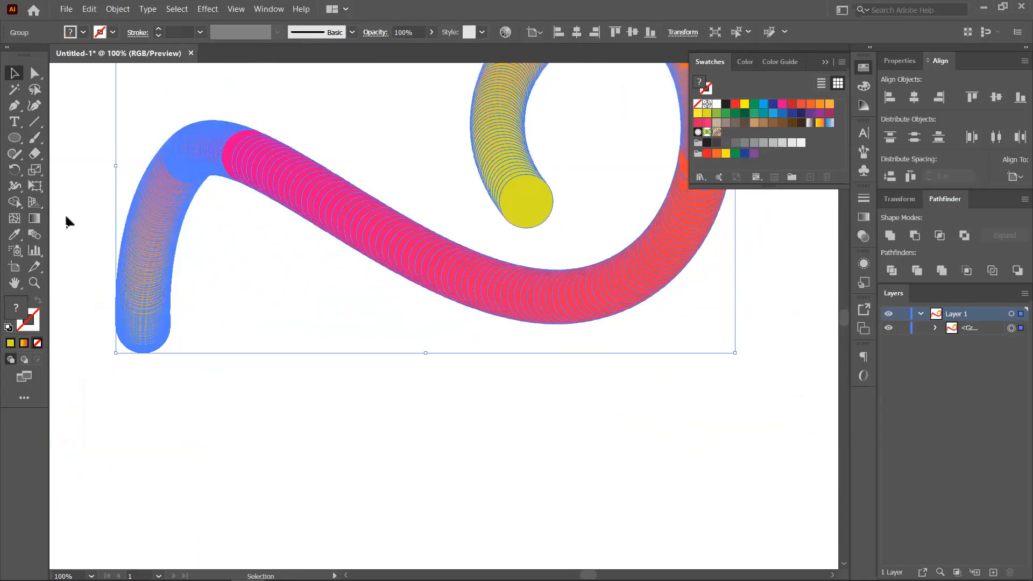
{"action": "double_click", "coordinate": [36, 235]}
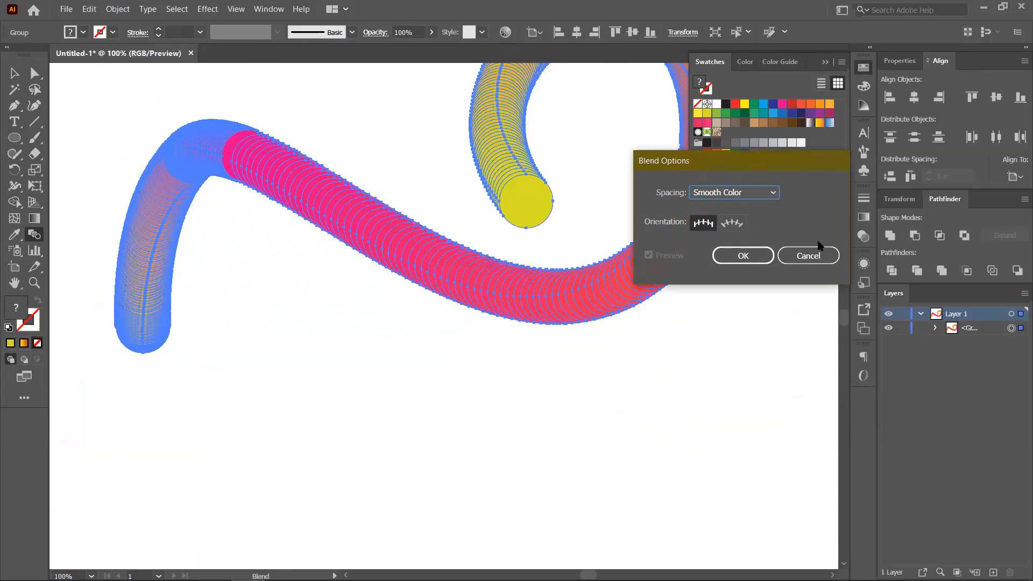
{"action": "left_click", "coordinate": [811, 256]}
{"action": "left_click", "coordinate": [14, 73]}
{"action": "left_click", "coordinate": [357, 159]}
{"action": "left_click", "coordinate": [354, 222]}
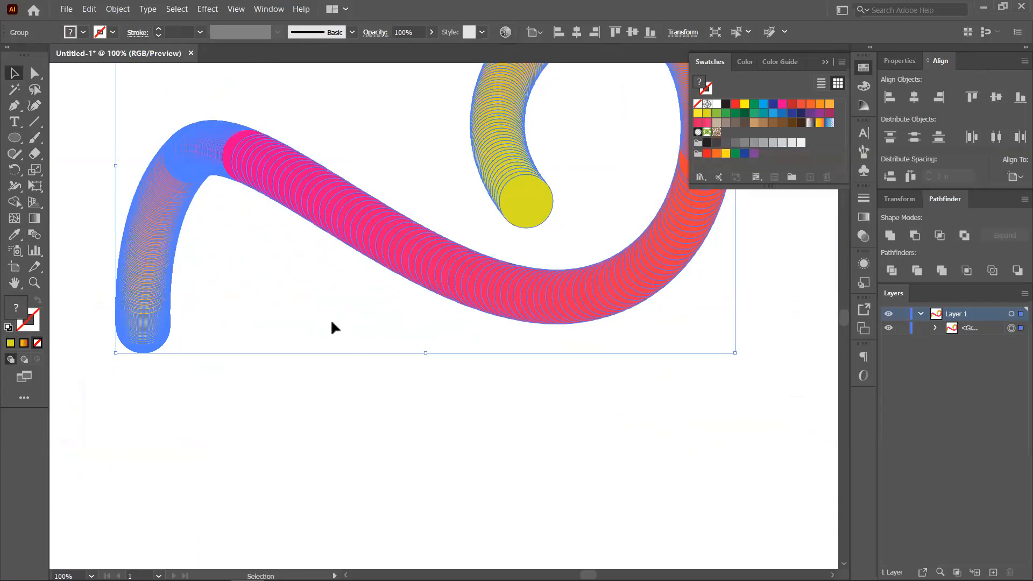
- Delete the merged multicoloured curve from the artboard
{"action": "left_click", "coordinate": [367, 402]}
{"action": "scroll", "coordinate": [339, 303], "scroll_direction": "down", "scroll_amount": 2}
{"action": "left_click_drag", "start_coordinate": [487, 258], "coordinate": [483, 312]}
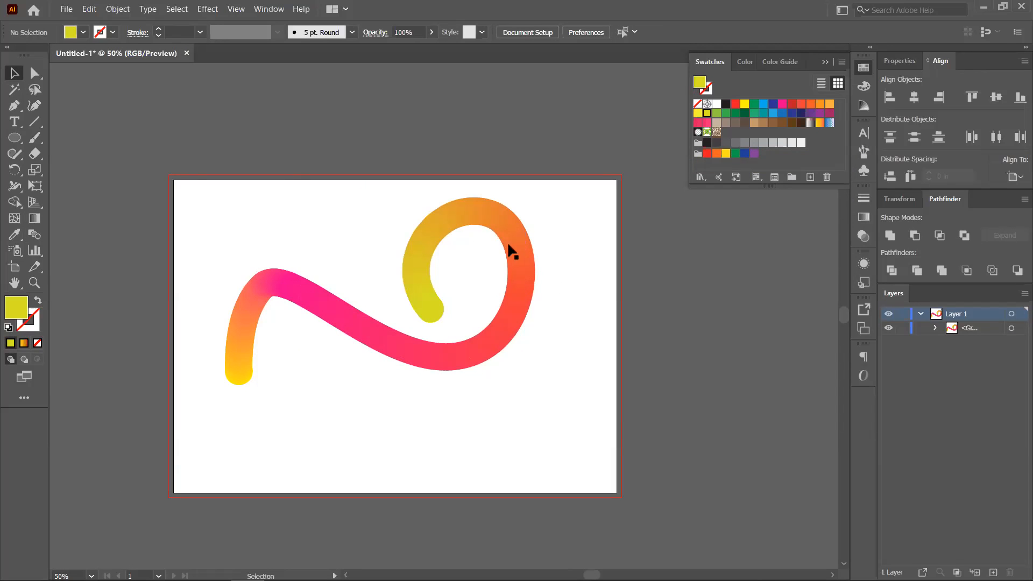
{"action": "left_click", "coordinate": [423, 248]}
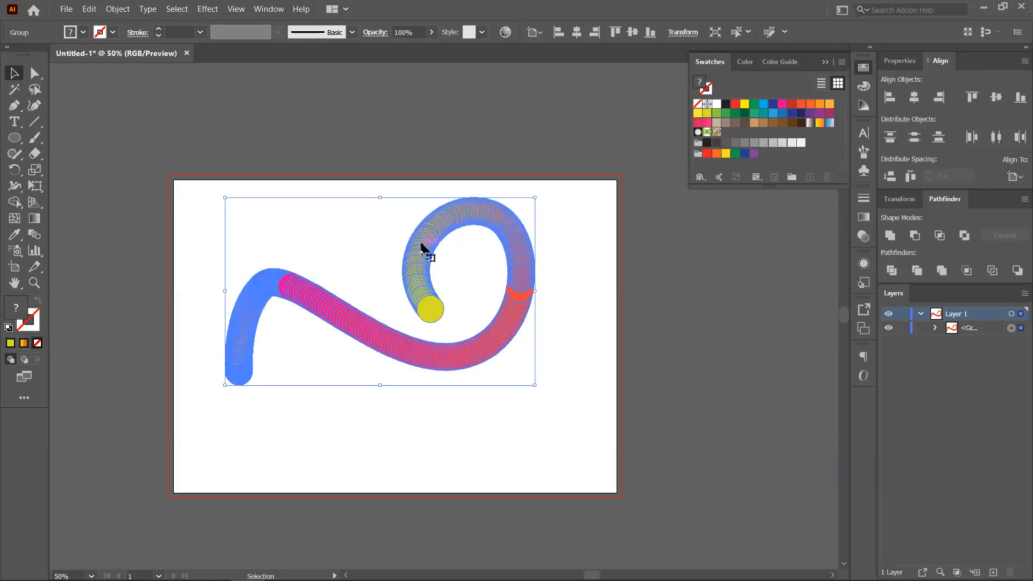
{"action": "key", "text": "Delete"}
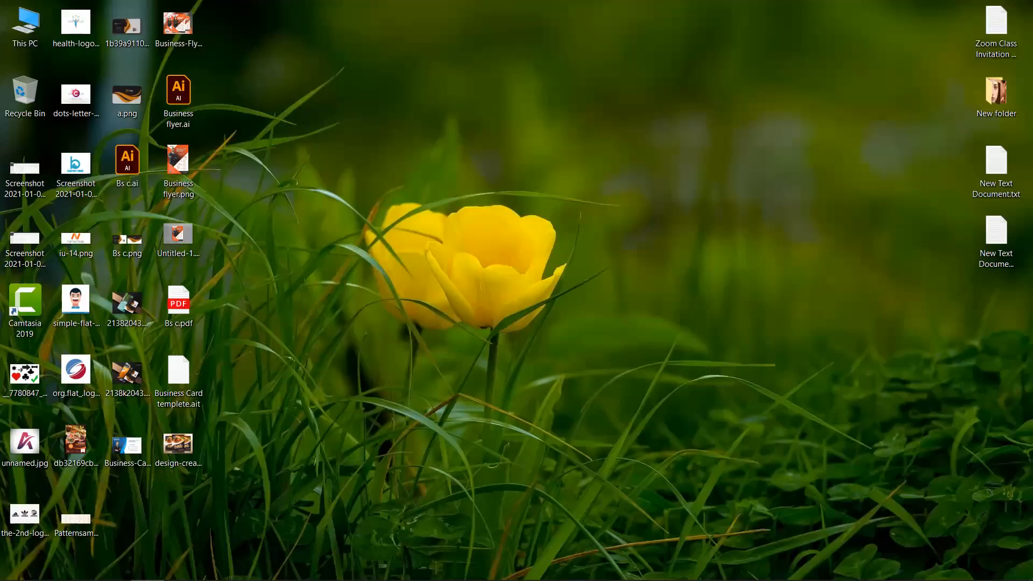
- Switch to Chrome and copy the web address of the Create Logo contest page on Freelancer
{"action": "left_click", "coordinate": [348, 567]}
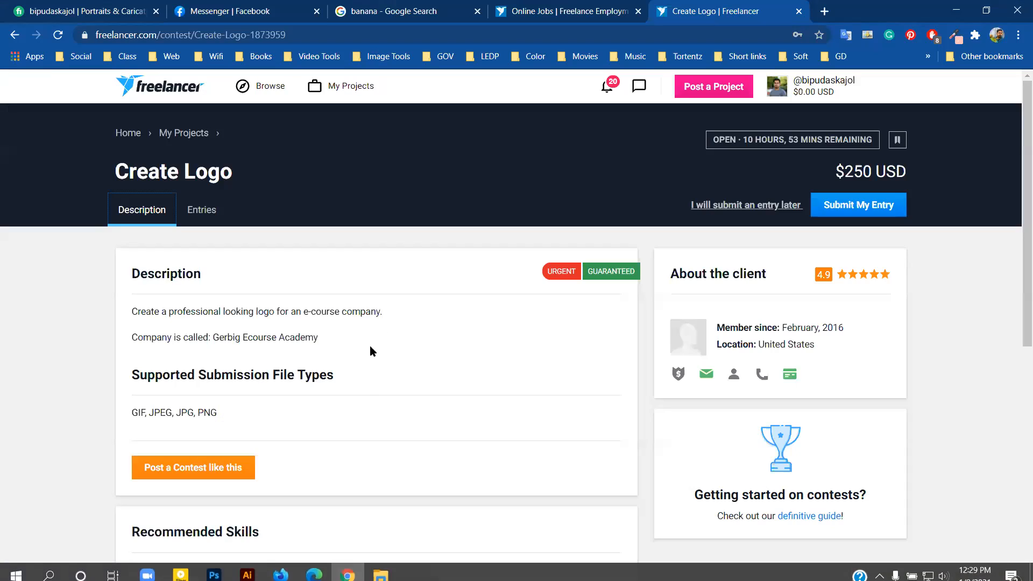
{"action": "double_click", "coordinate": [337, 35]}
{"action": "left_click_drag", "start_coordinate": [355, 35], "coordinate": [87, 35]}
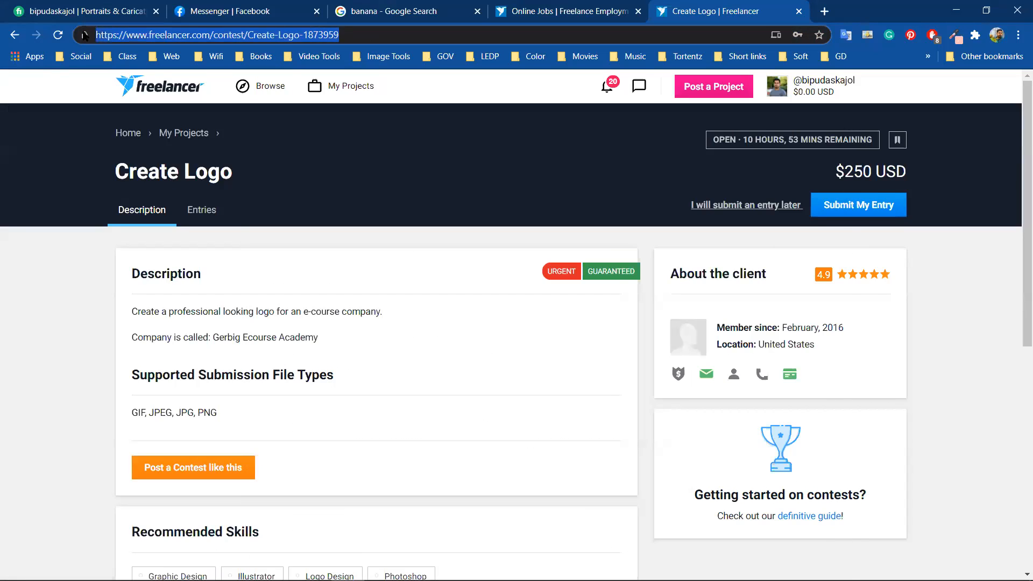
{"action": "right_click", "coordinate": [155, 35]}
{"action": "left_click", "coordinate": [203, 126]}
{"action": "key", "text": "alt+Tab"}
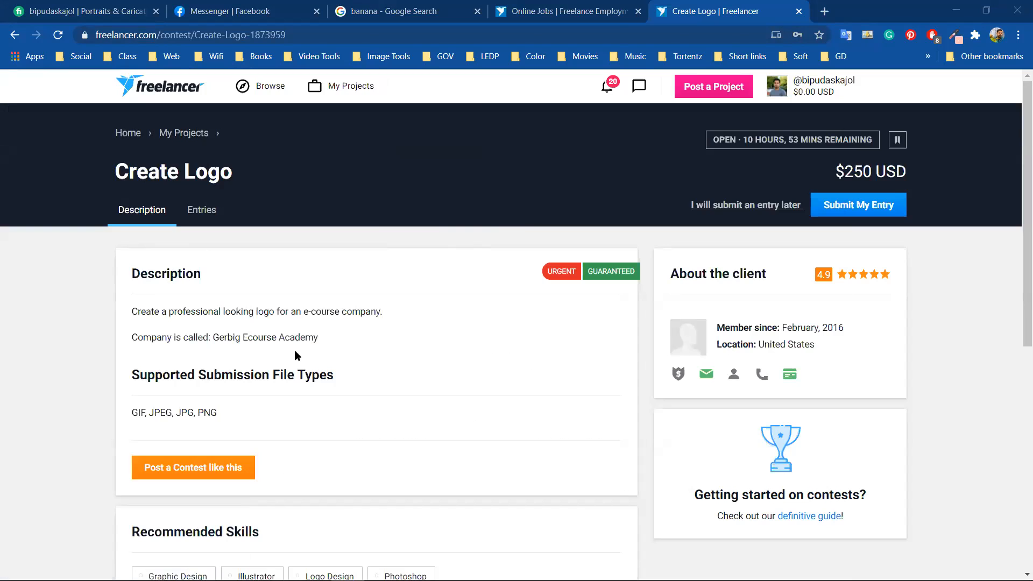
- Switch to the Google Classroom page in Firefox and load the new posts in the Batch-55-702 Jashore stream
{"action": "left_click", "coordinate": [281, 567]}
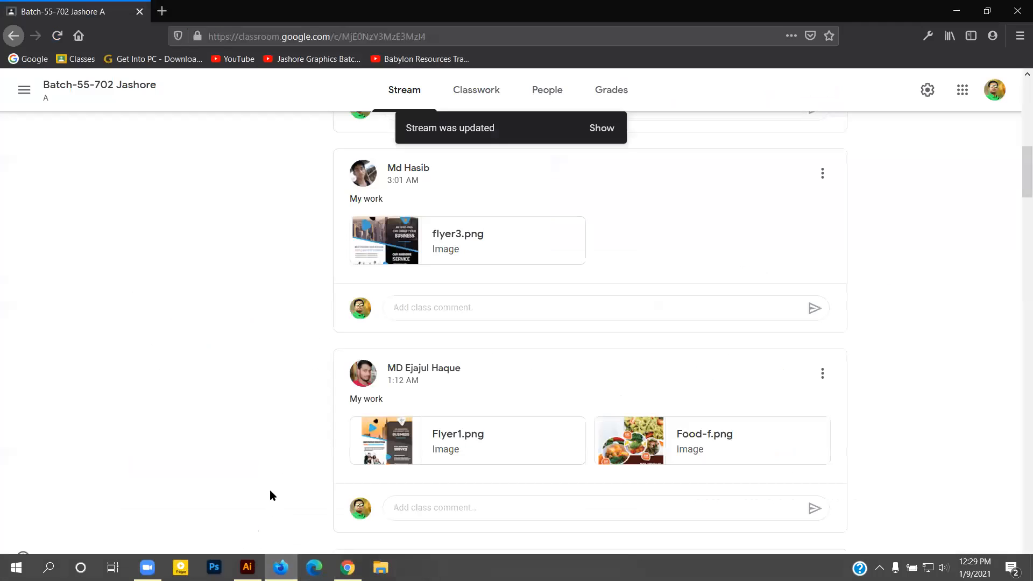
{"action": "left_click", "coordinate": [601, 131]}
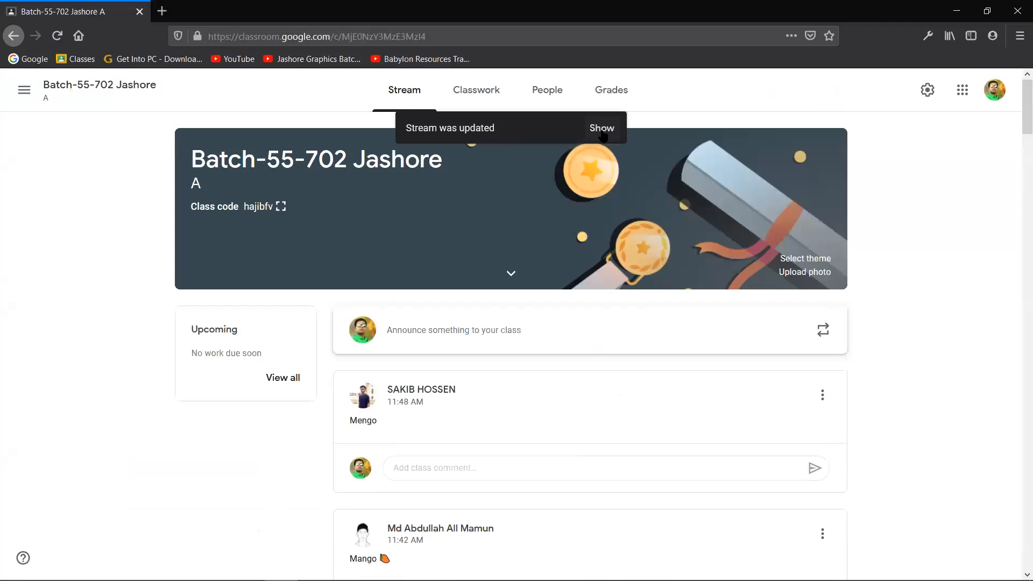
{"action": "scroll", "coordinate": [335, 305], "scroll_direction": "down", "scroll_amount": 4}
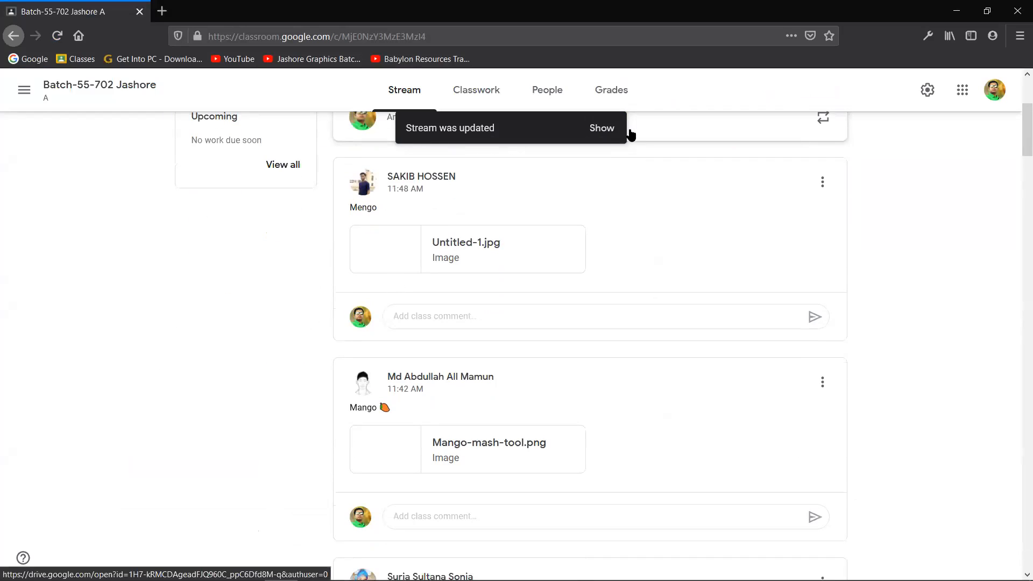
{"action": "left_click", "coordinate": [601, 128]}
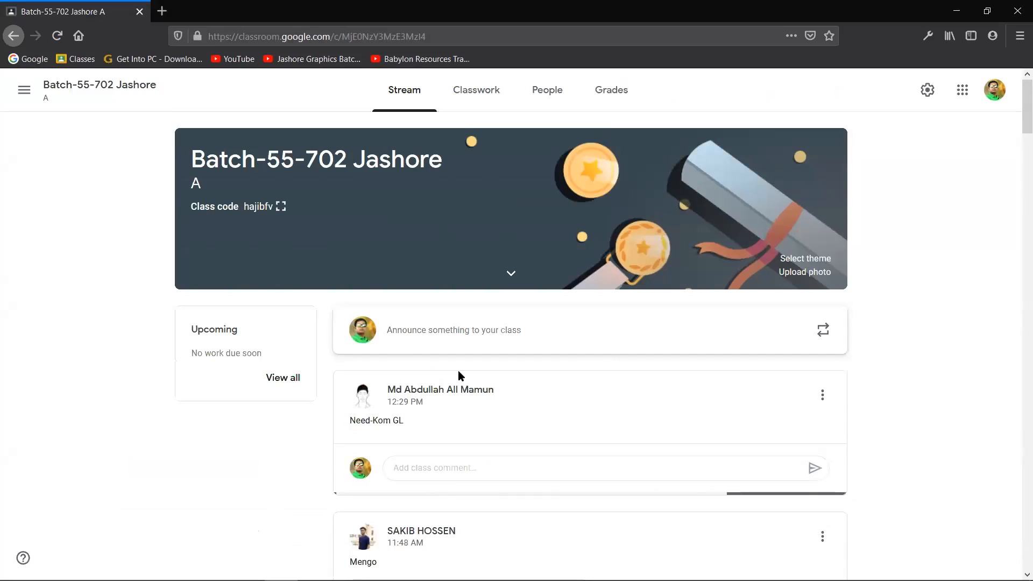
- View the submitted logo Need-Kom-GL.png at full size and close its preview
{"action": "scroll", "coordinate": [457, 366], "scroll_direction": "down", "scroll_amount": 1}
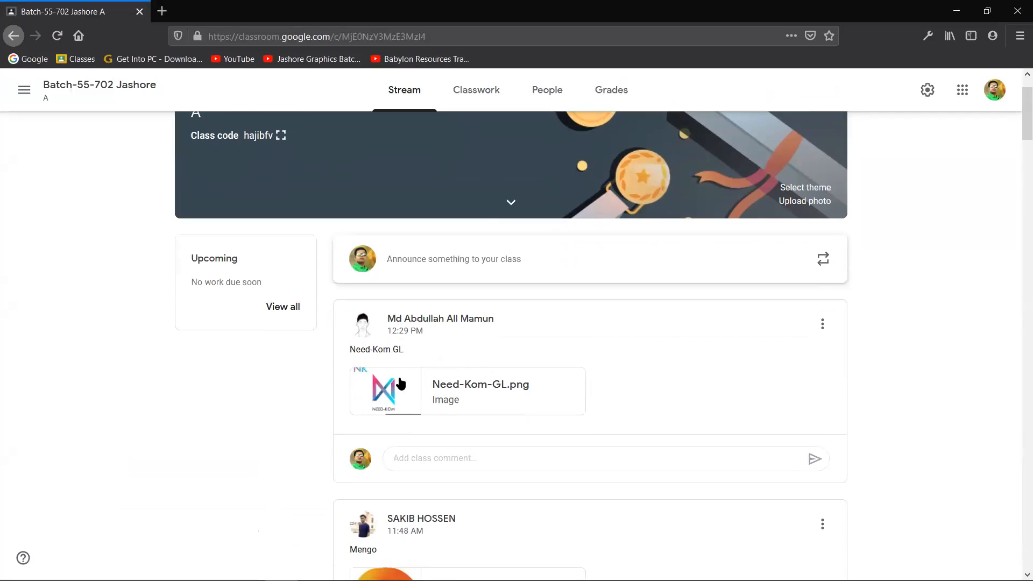
{"action": "left_click", "coordinate": [383, 380]}
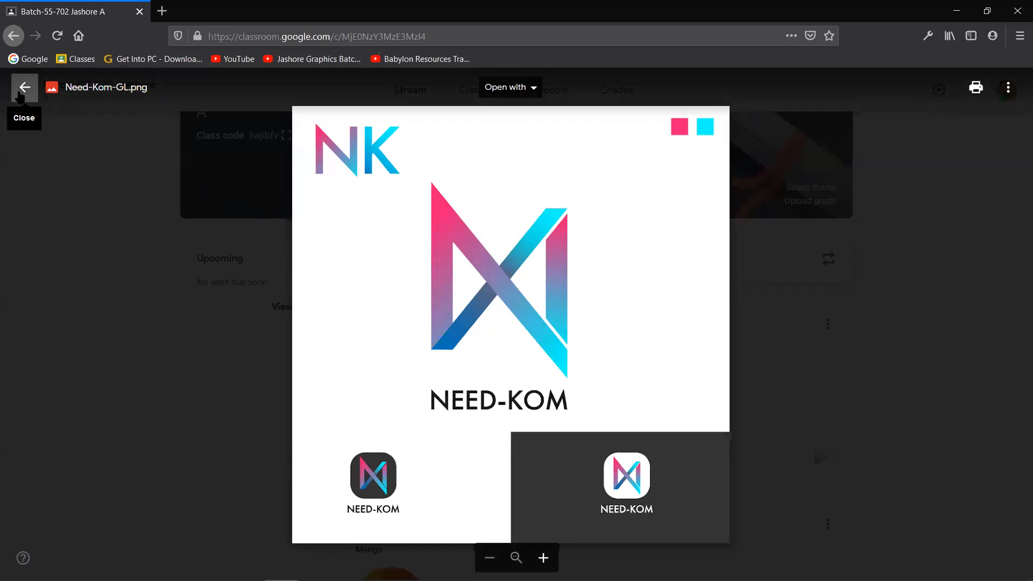
{"action": "left_click", "coordinate": [19, 94]}
- Find the Untitled-1.jpg mango submission in the class stream, view it at full size, and close its preview
{"action": "scroll", "coordinate": [496, 312], "scroll_direction": "down", "scroll_amount": 5}
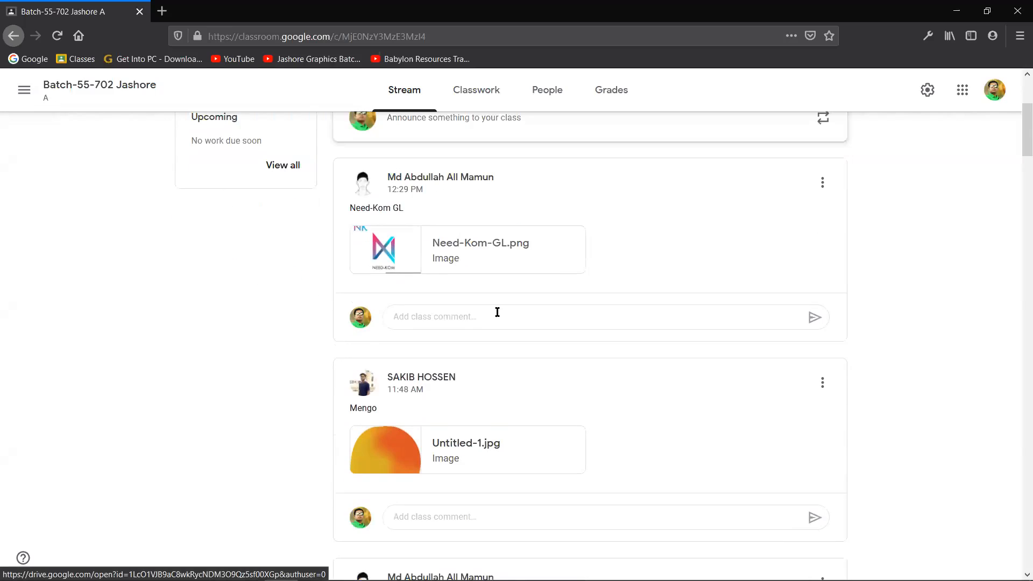
{"action": "scroll", "coordinate": [409, 312], "scroll_direction": "up", "scroll_amount": 4}
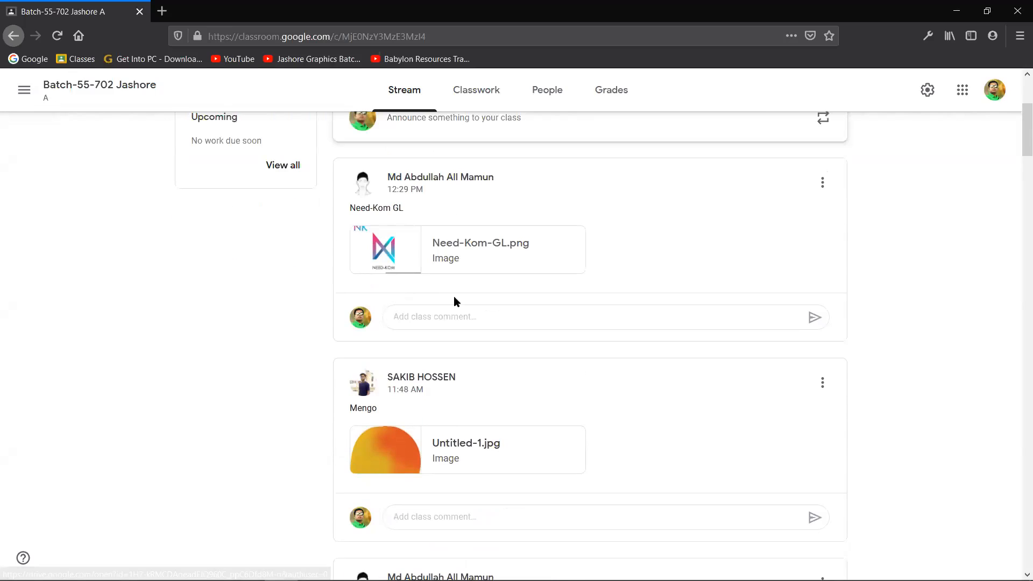
{"action": "scroll", "coordinate": [527, 296], "scroll_direction": "down", "scroll_amount": 6}
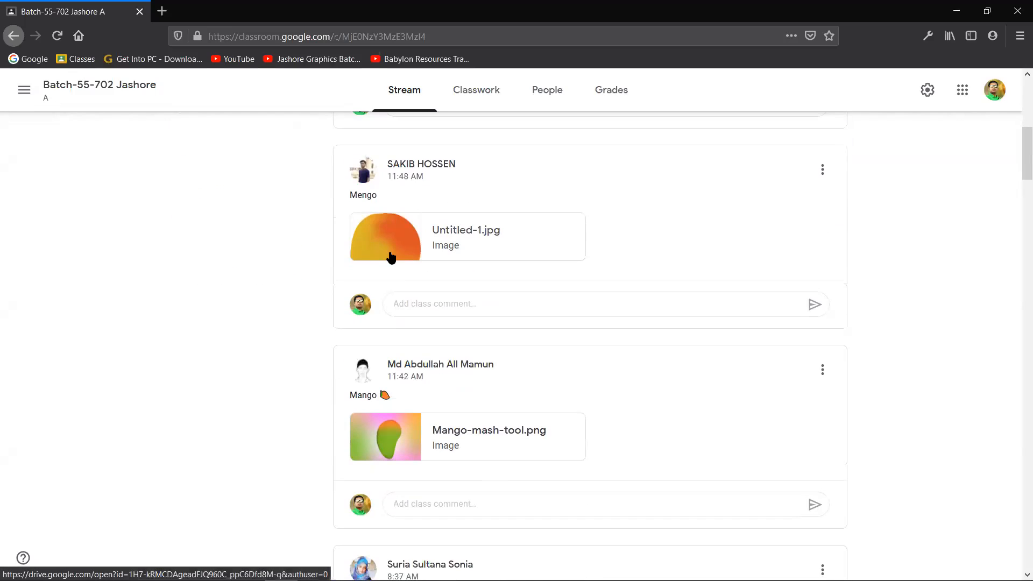
{"action": "left_click", "coordinate": [392, 237]}
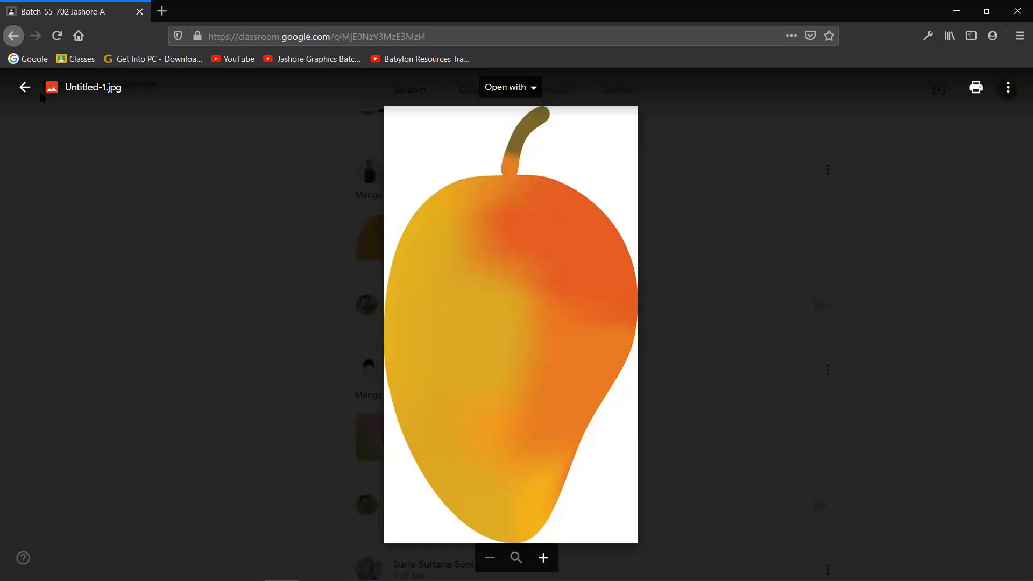
{"action": "left_click", "coordinate": [24, 87]}
- Look at the Mango-mash-tool.png submission twice at full size, closing the preview each time
{"action": "scroll", "coordinate": [360, 288], "scroll_direction": "down", "scroll_amount": 5}
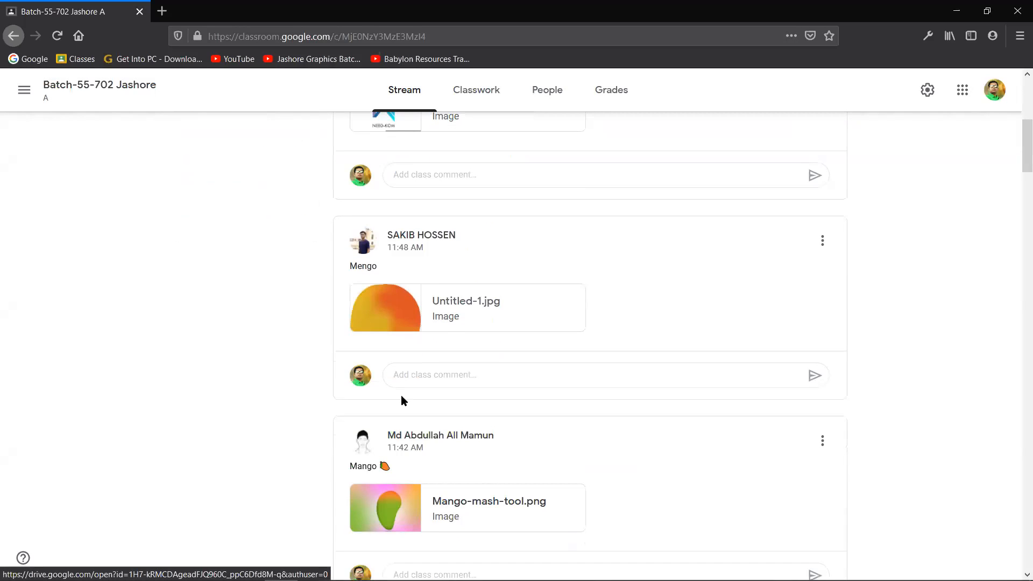
{"action": "scroll", "coordinate": [402, 399], "scroll_direction": "down", "scroll_amount": 1}
{"action": "left_click", "coordinate": [398, 427]}
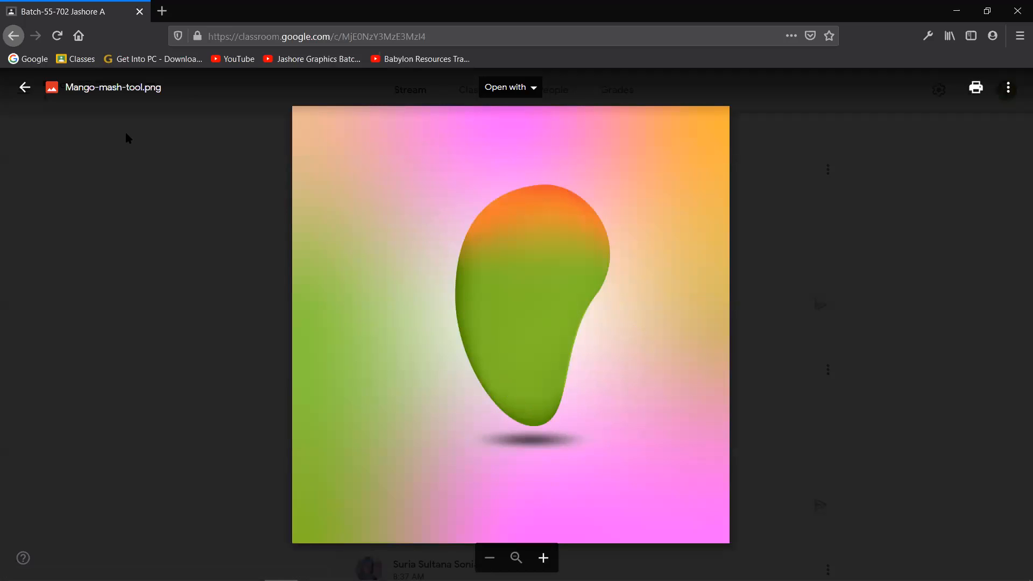
{"action": "left_click", "coordinate": [25, 88]}
{"action": "scroll", "coordinate": [427, 340], "scroll_direction": "down", "scroll_amount": 10}
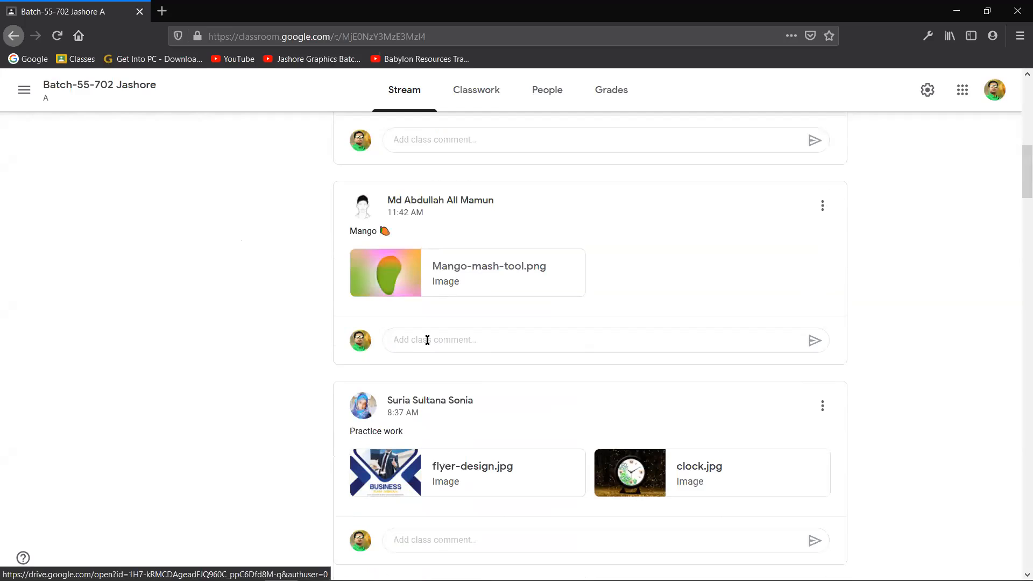
{"action": "scroll", "coordinate": [485, 269], "scroll_direction": "up", "scroll_amount": 3}
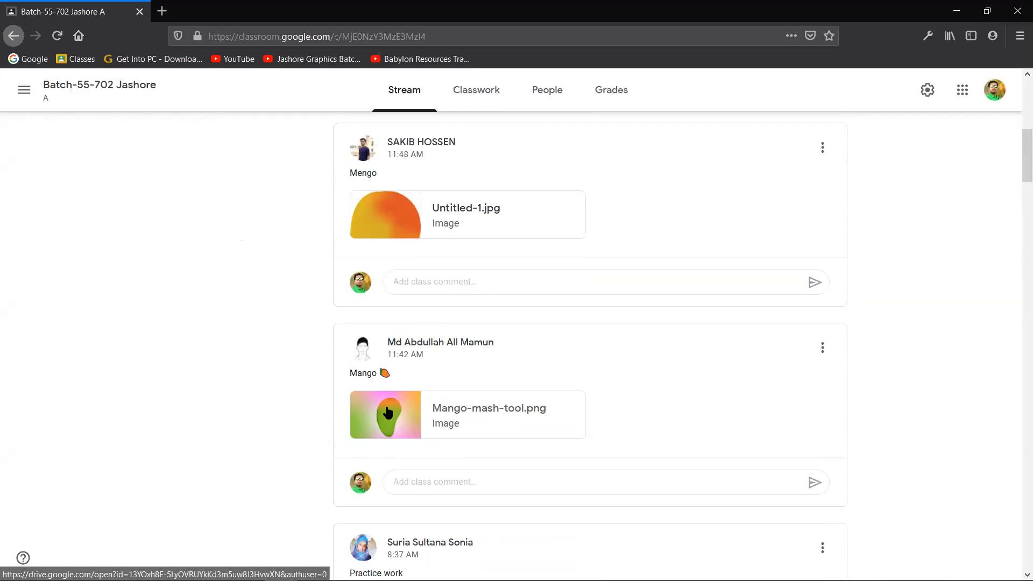
{"action": "left_click", "coordinate": [400, 418]}
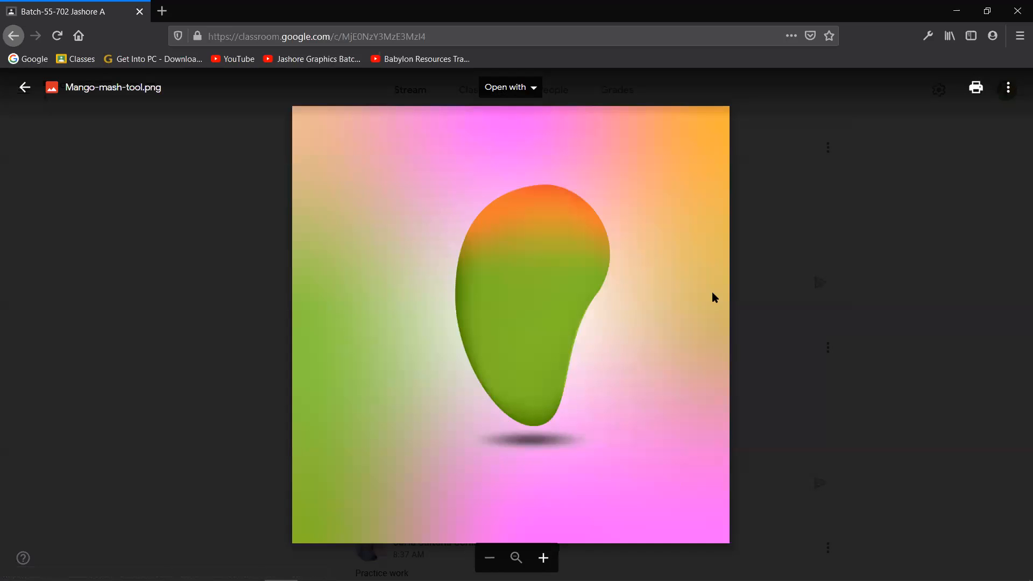
{"action": "left_click", "coordinate": [25, 87]}
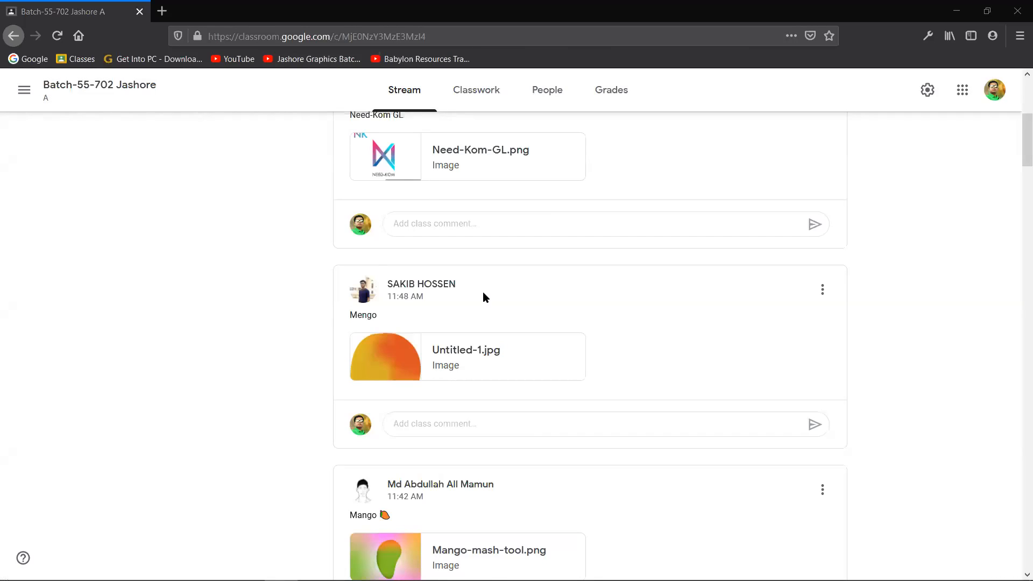
- Check the newest posts at the start of the class stream and minimize the Firefox window
{"action": "scroll", "coordinate": [525, 347], "scroll_direction": "up", "scroll_amount": 5}
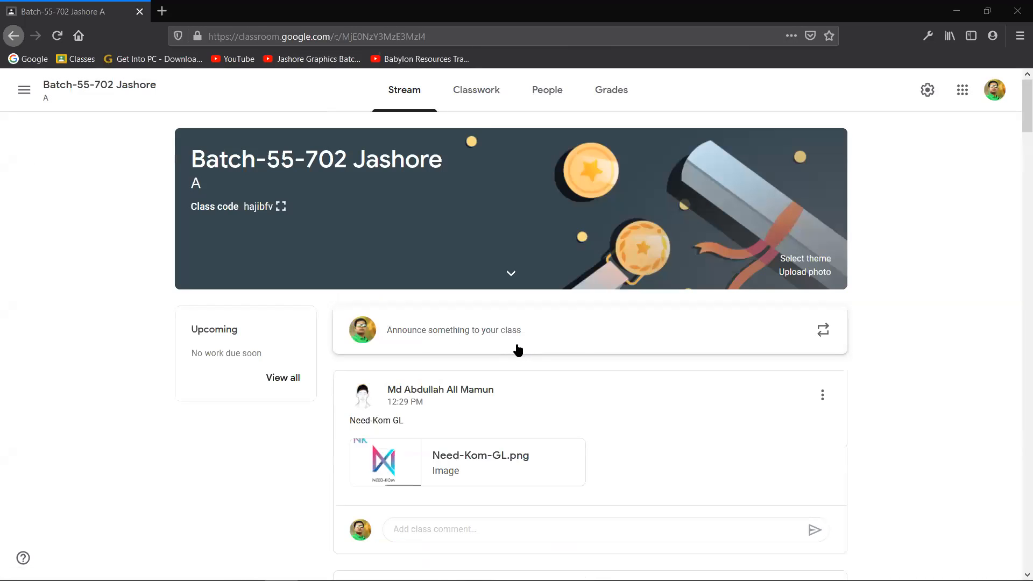
{"action": "scroll", "coordinate": [491, 353], "scroll_direction": "down", "scroll_amount": 3}
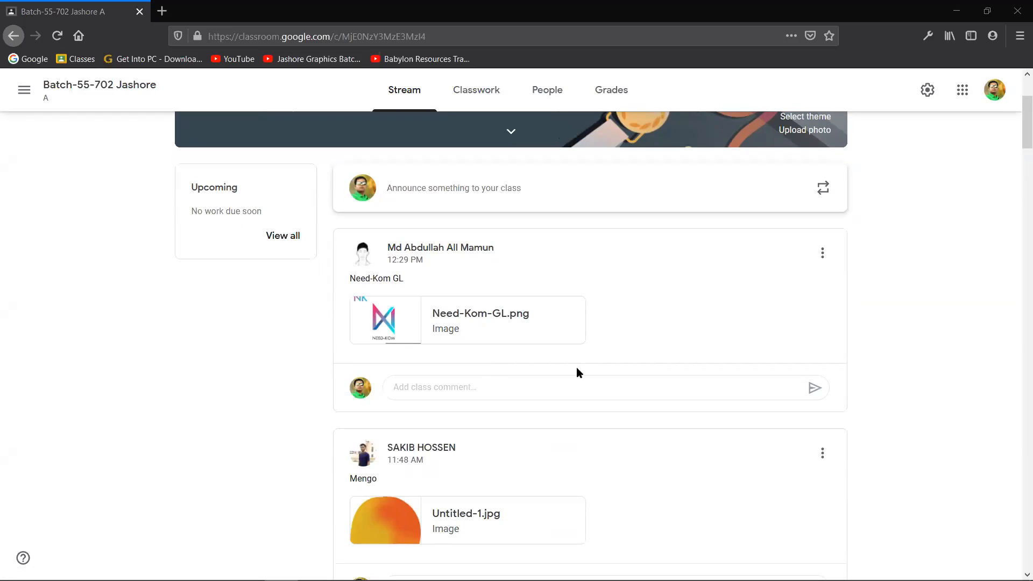
{"action": "scroll", "coordinate": [538, 349], "scroll_direction": "up", "scroll_amount": 3}
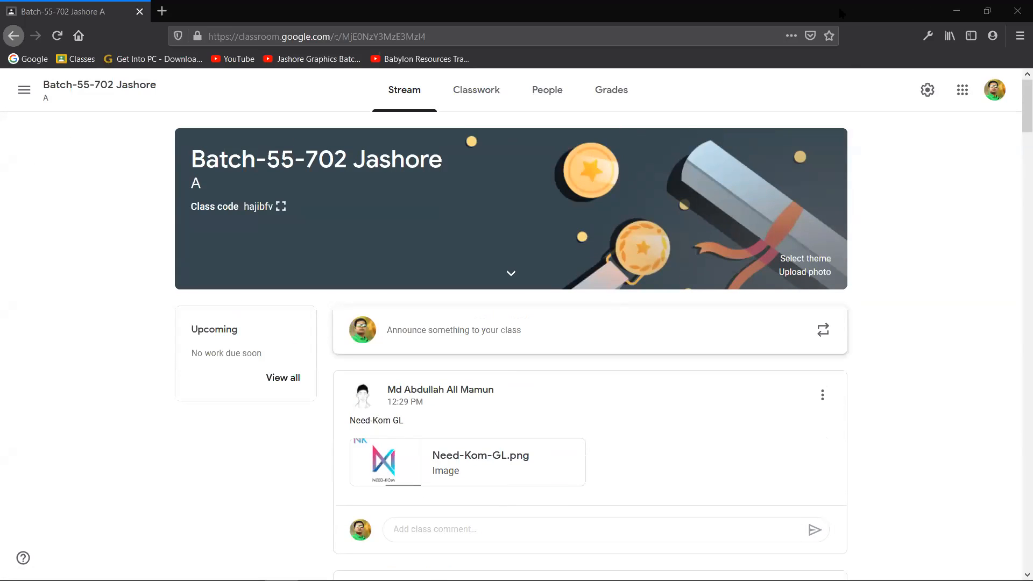
{"action": "left_click", "coordinate": [956, 11]}
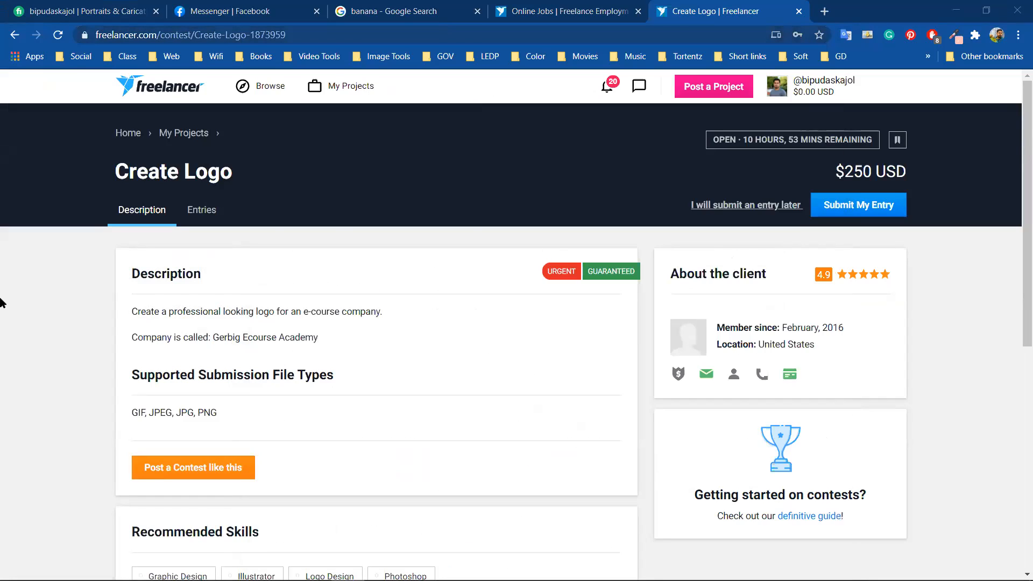
- Examine the prize amount, the URGENT and GUARANTEED labels, and the client rating of the Create Logo contest in Chrome
{"action": "mouse_move", "coordinate": [259, 99]}
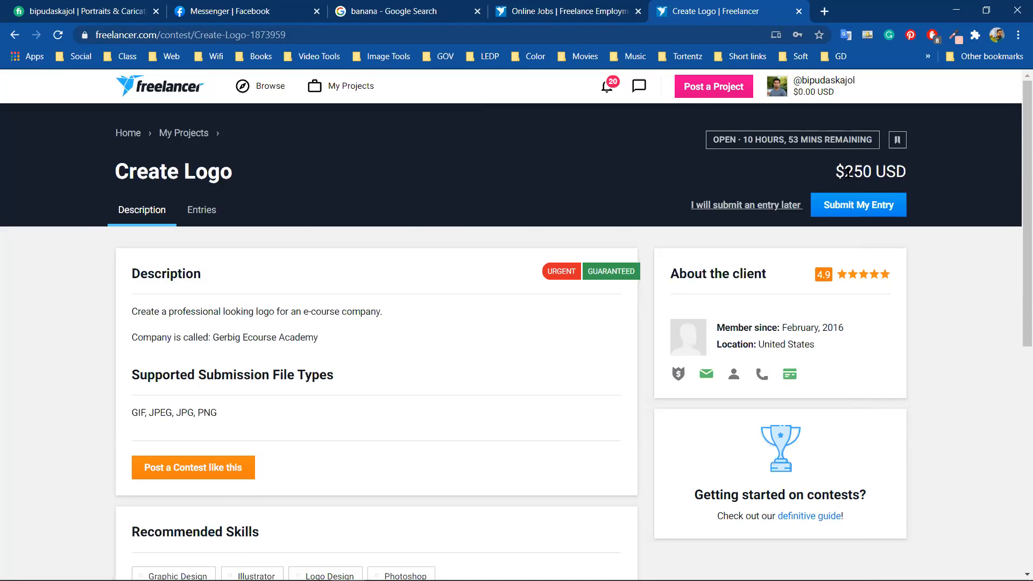
{"action": "left_click_drag", "start_coordinate": [846, 171], "coordinate": [873, 171]}
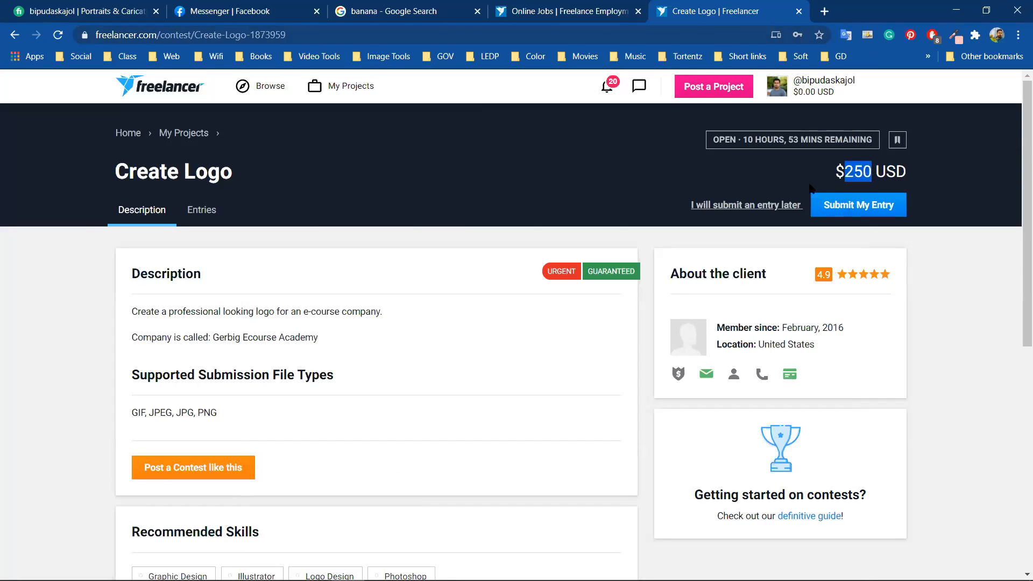
{"action": "left_click", "coordinate": [386, 278]}
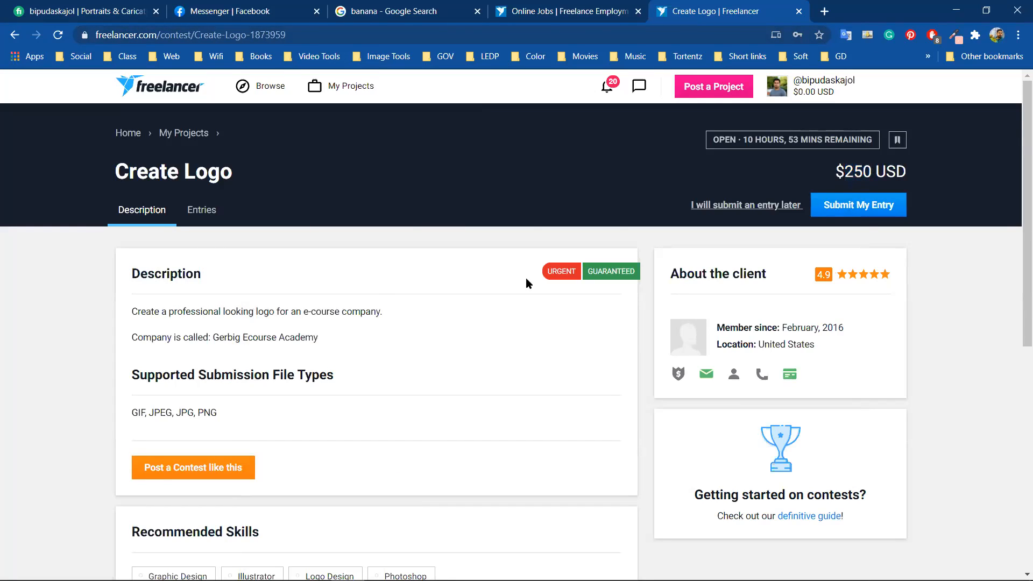
{"action": "left_click_drag", "start_coordinate": [549, 271], "coordinate": [640, 272]}
{"action": "left_click", "coordinate": [565, 279]}
{"action": "mouse_move", "coordinate": [821, 275]}
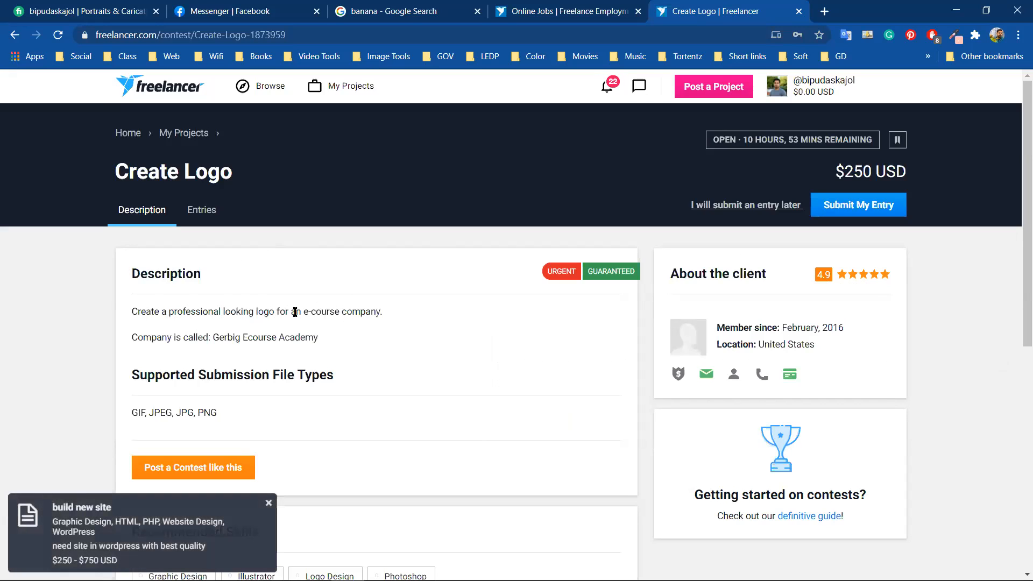
- Read the contest description, highlighting the words "e-course company"
{"action": "left_click_drag", "start_coordinate": [330, 312], "coordinate": [412, 313]}
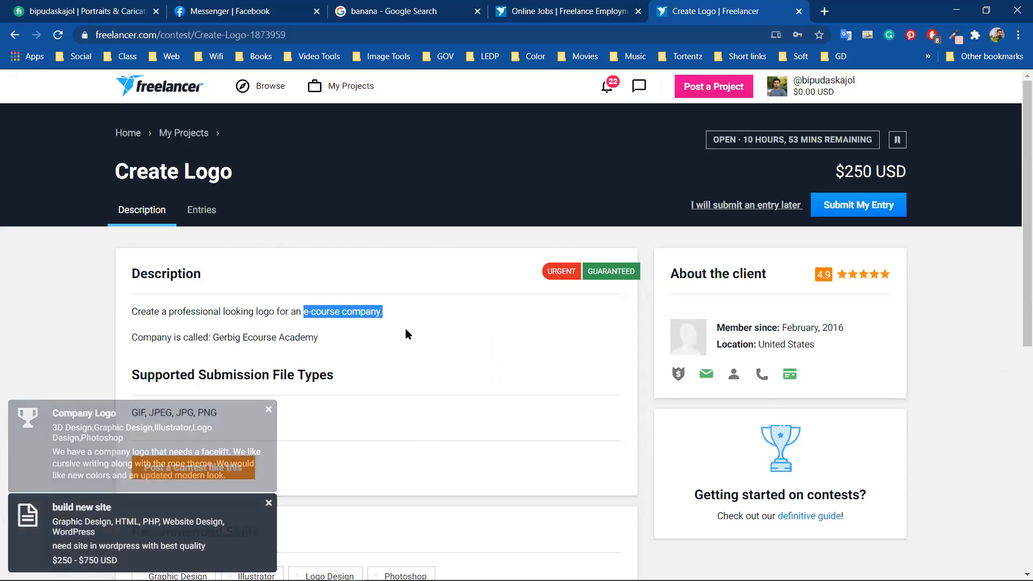
{"action": "left_click", "coordinate": [406, 328]}
{"action": "left_click", "coordinate": [418, 310]}
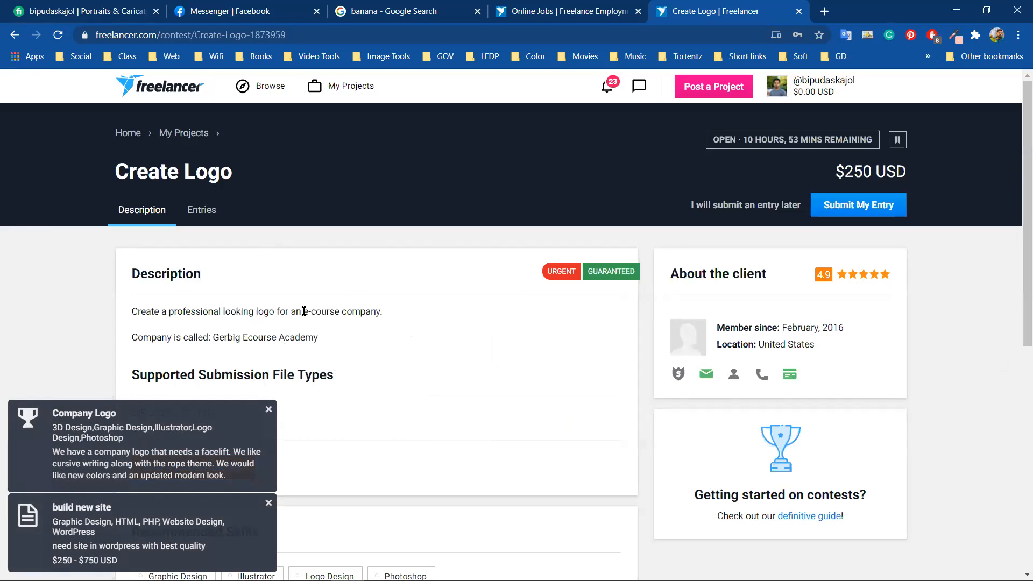
{"action": "left_click_drag", "start_coordinate": [302, 311], "coordinate": [368, 311]}
{"action": "left_click_drag", "start_coordinate": [376, 311], "coordinate": [381, 313]}
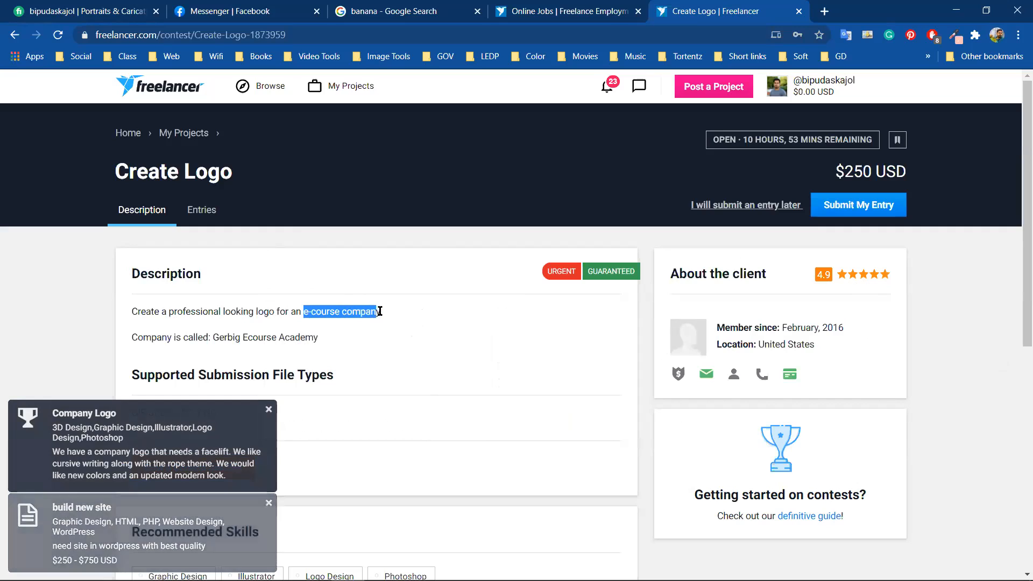
- Search Google for the highlighted phrase "e-course company" and skim the web results
{"action": "right_click", "coordinate": [326, 312]}
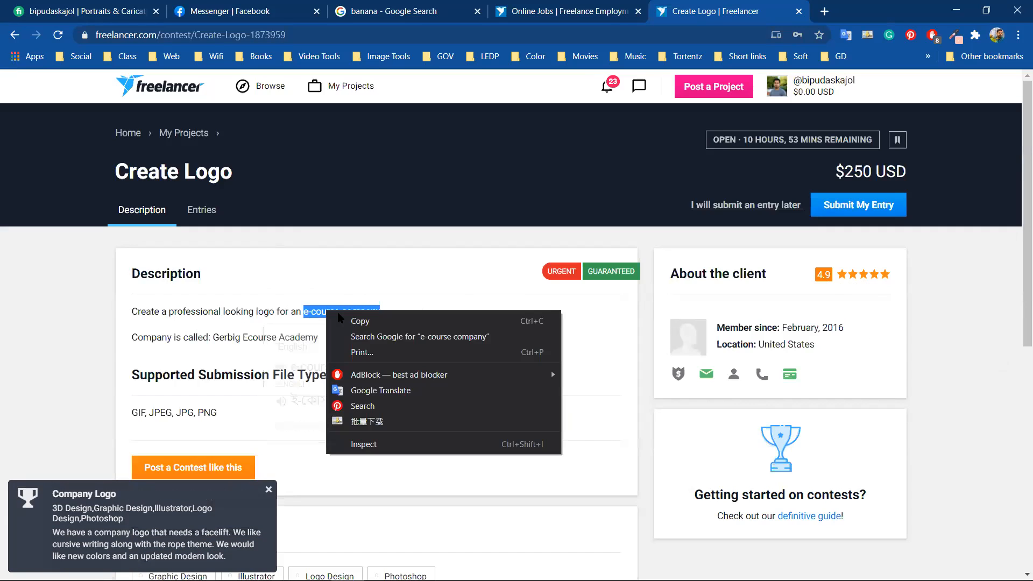
{"action": "left_click", "coordinate": [402, 337]}
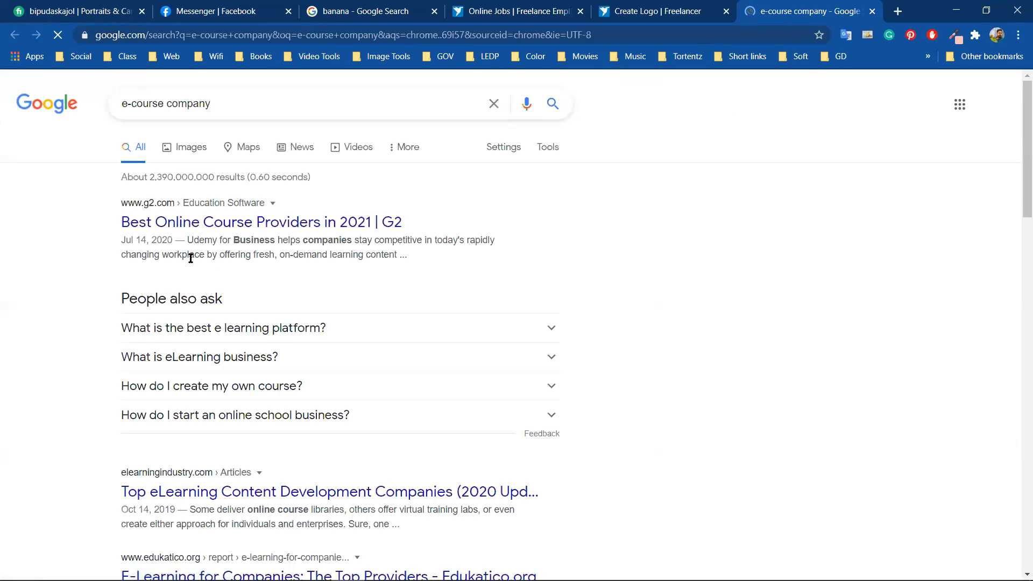
{"action": "scroll", "coordinate": [224, 239], "scroll_direction": "down", "scroll_amount": 5}
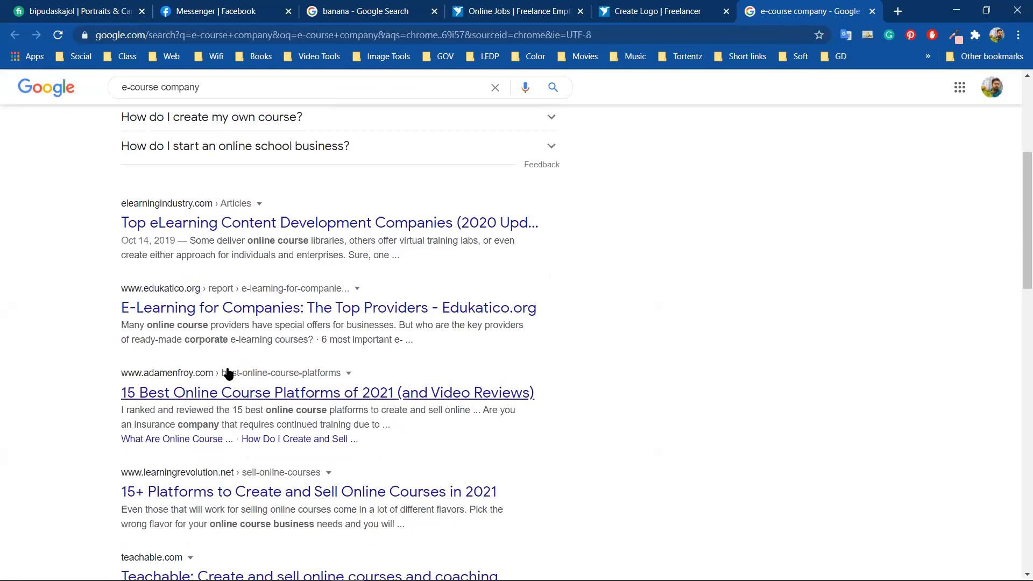
{"action": "scroll", "coordinate": [594, 230], "scroll_direction": "up", "scroll_amount": 5}
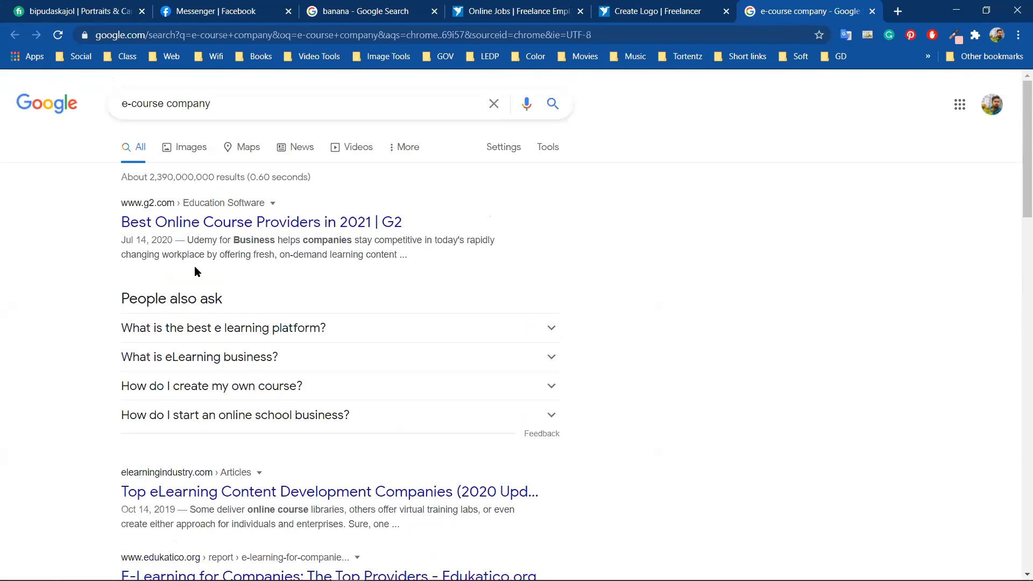
{"action": "key", "text": "alt+Tab"}
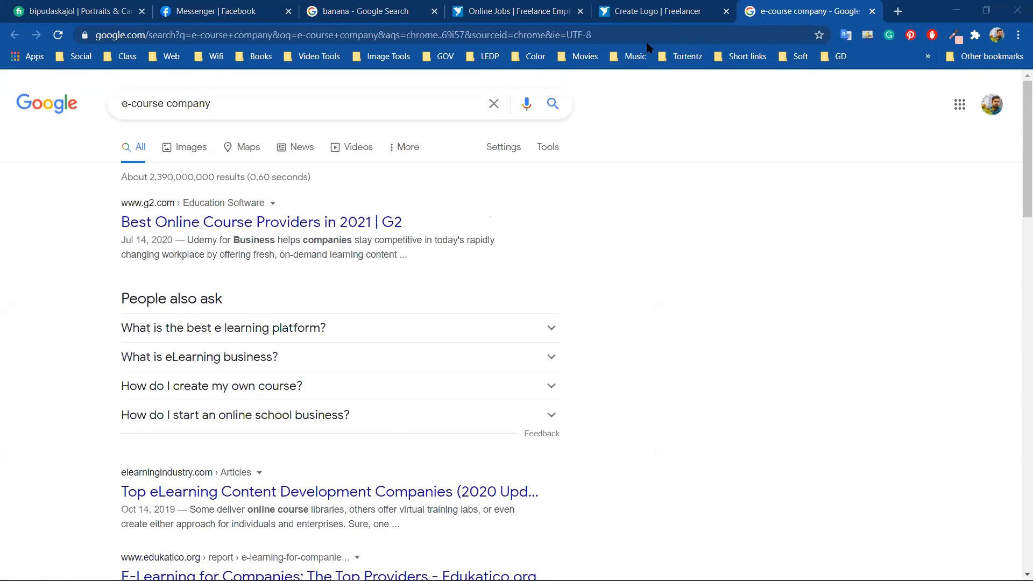
- Return to the Create Logo contest and reread its description, highlighting the company name "Gerbig Ecourse Academy"
{"action": "left_click", "coordinate": [669, 22]}
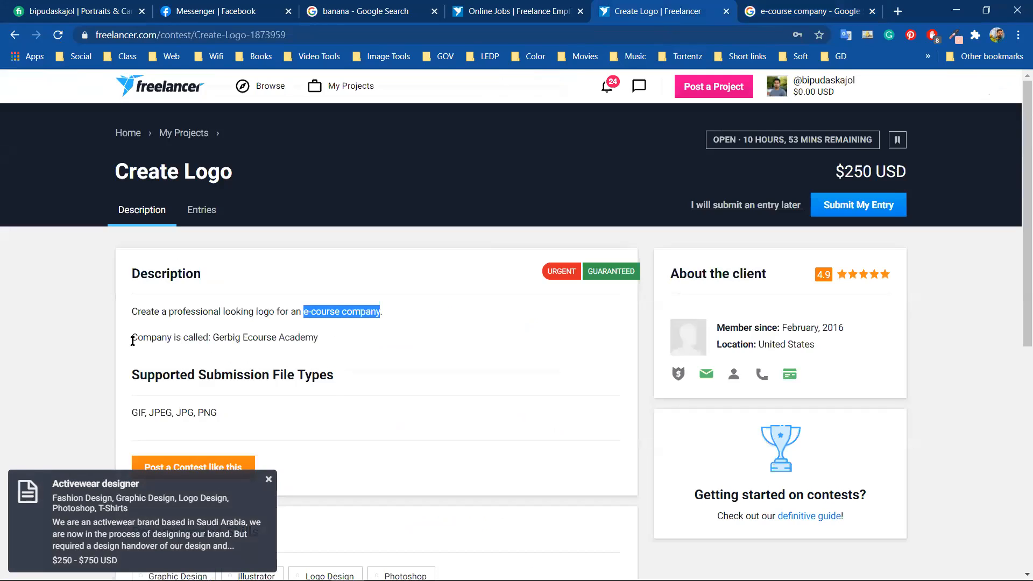
{"action": "left_click_drag", "start_coordinate": [133, 336], "coordinate": [259, 339]}
{"action": "left_click", "coordinate": [214, 337]}
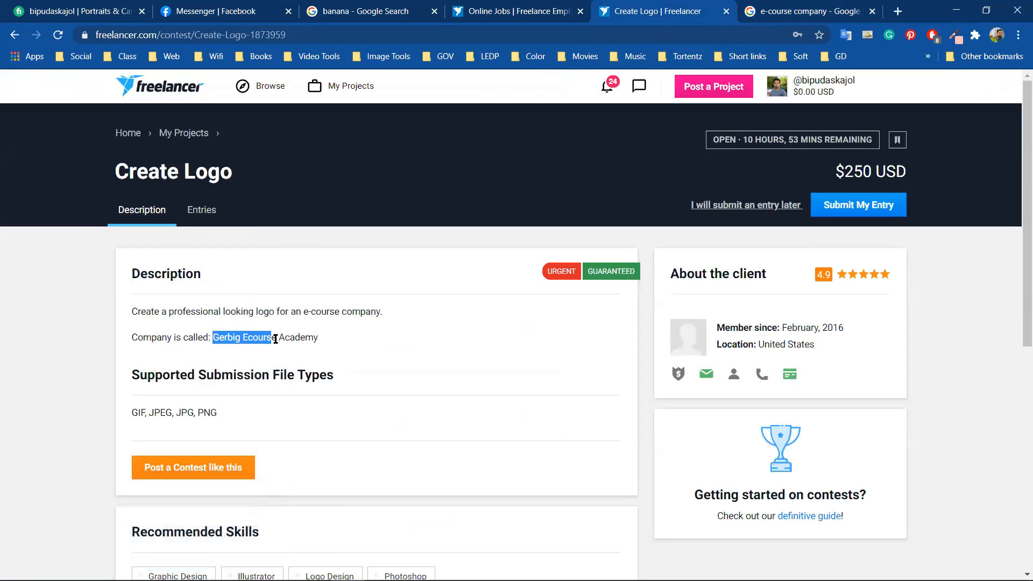
{"action": "left_click_drag", "start_coordinate": [323, 343], "coordinate": [323, 344]}
{"action": "left_click", "coordinate": [221, 339]}
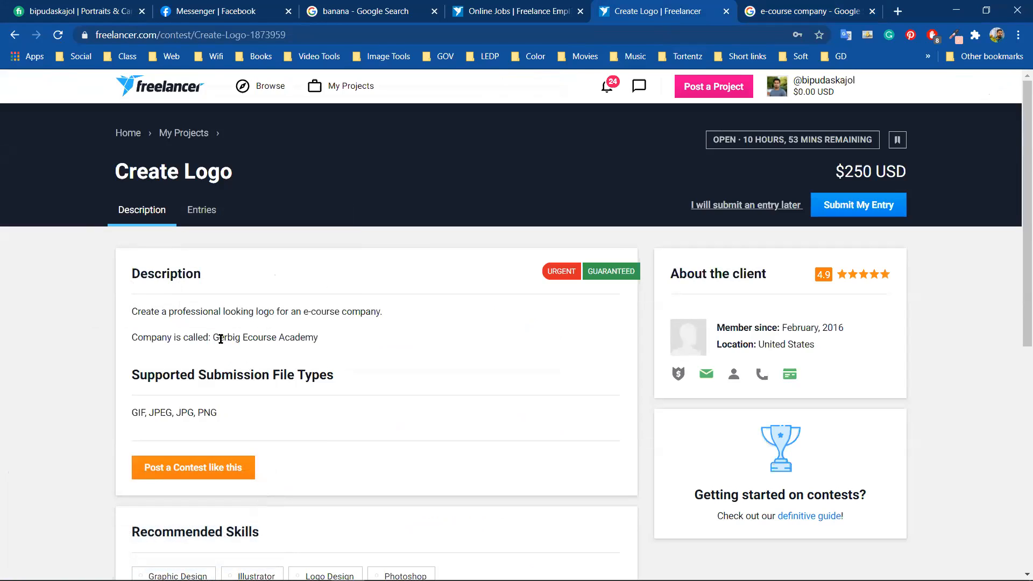
{"action": "left_click_drag", "start_coordinate": [247, 336], "coordinate": [363, 344]}
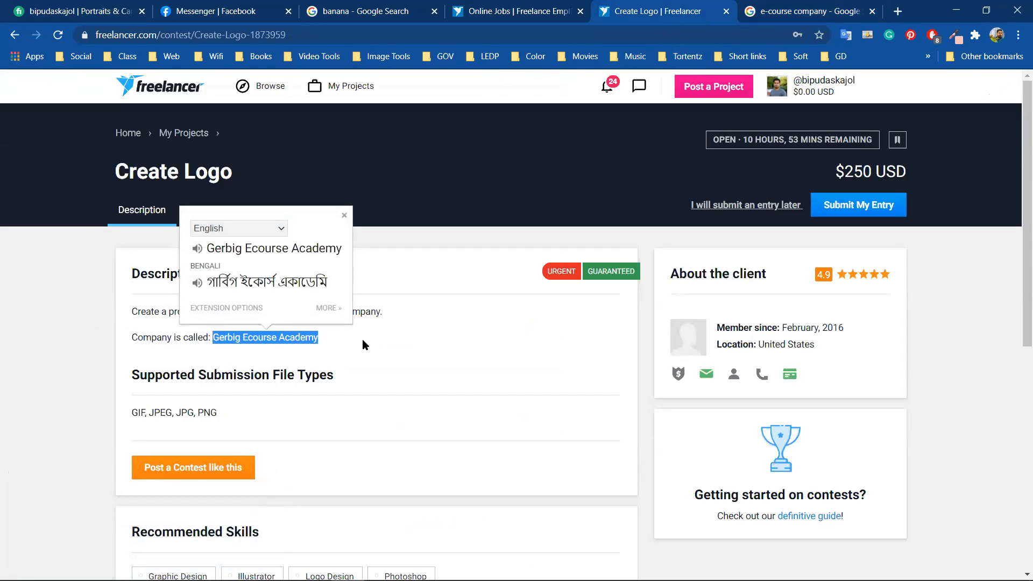
{"action": "left_click", "coordinate": [362, 340]}
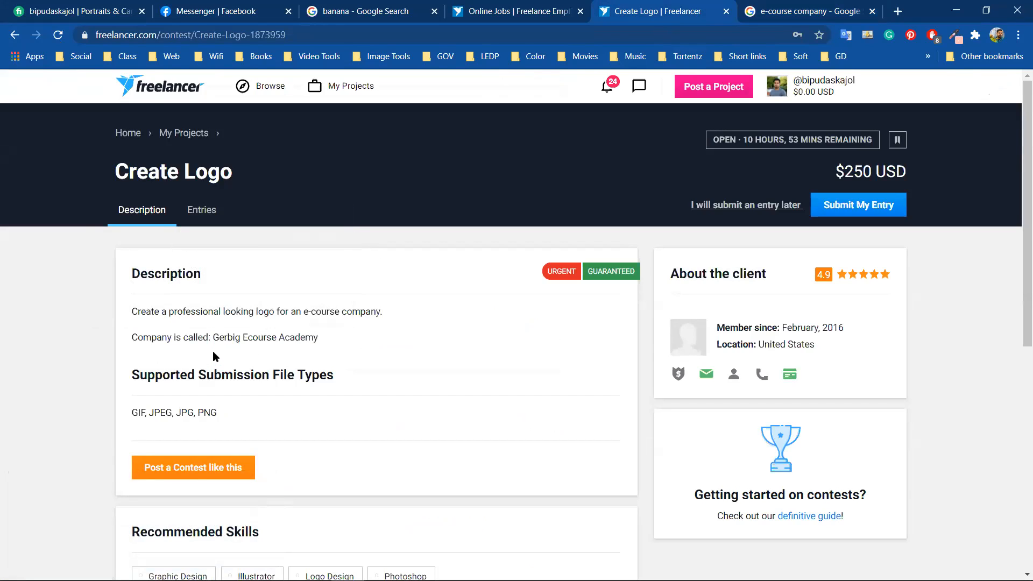
{"action": "scroll", "coordinate": [245, 364], "scroll_direction": "down", "scroll_amount": 6}
{"action": "scroll", "coordinate": [246, 370], "scroll_direction": "up", "scroll_amount": 6}
{"action": "left_click_drag", "start_coordinate": [247, 340], "coordinate": [342, 347]}
{"action": "left_click", "coordinate": [343, 347]}
- Open the contest's entries, skim the first page while dismissing the project notification, and highlight the total entry count
{"action": "left_click", "coordinate": [207, 215]}
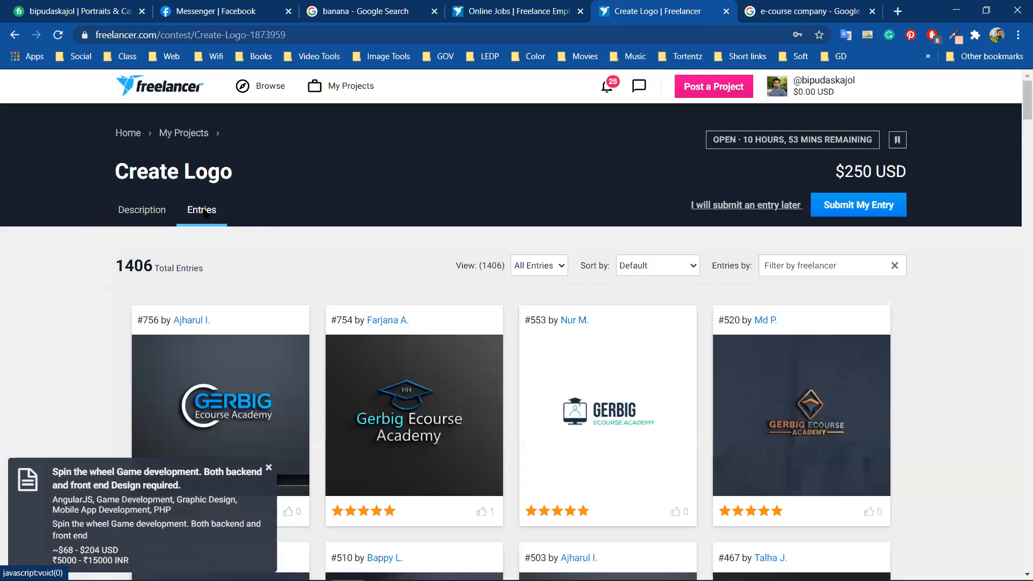
{"action": "scroll", "coordinate": [369, 330], "scroll_direction": "down", "scroll_amount": 9}
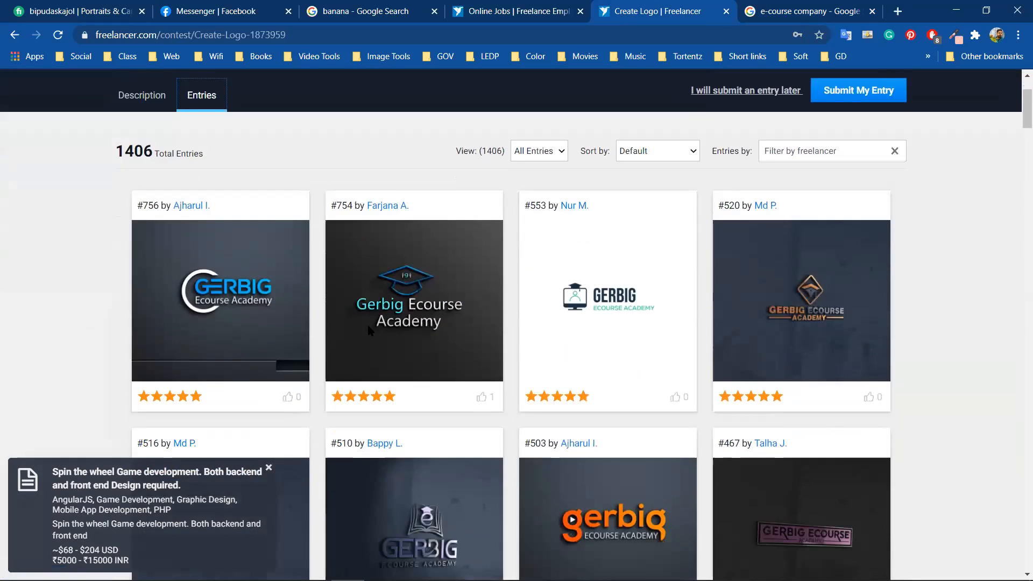
{"action": "scroll", "coordinate": [369, 330], "scroll_direction": "down", "scroll_amount": 20}
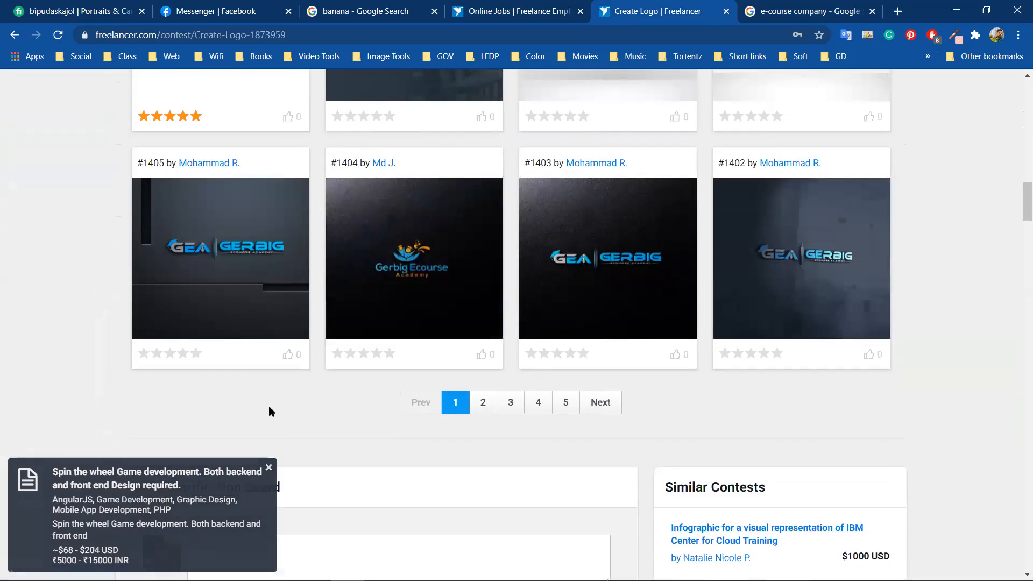
{"action": "left_click", "coordinate": [269, 467]}
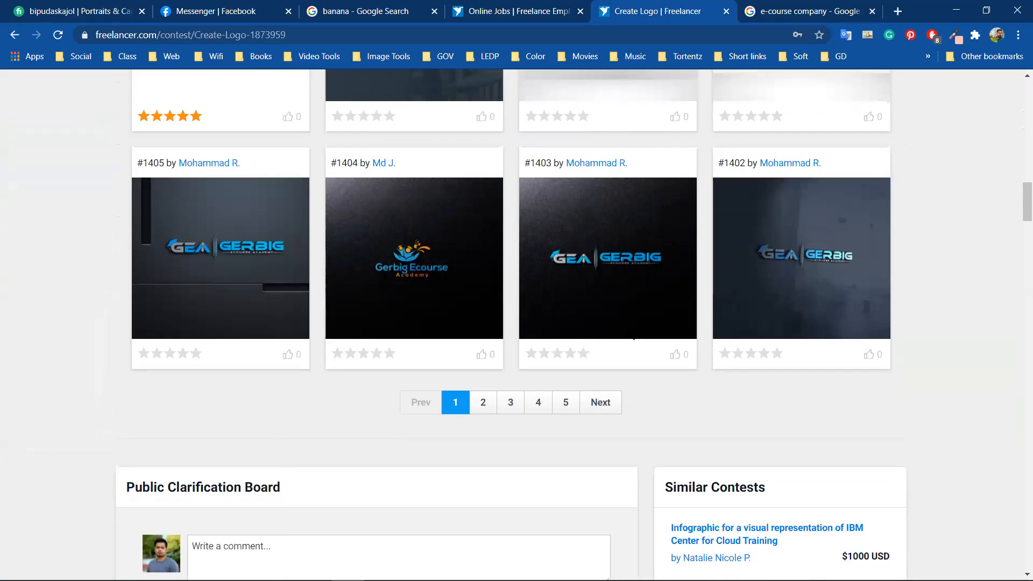
{"action": "scroll", "coordinate": [609, 319], "scroll_direction": "up", "scroll_amount": 18}
{"action": "scroll", "coordinate": [610, 320], "scroll_direction": "up", "scroll_amount": 10}
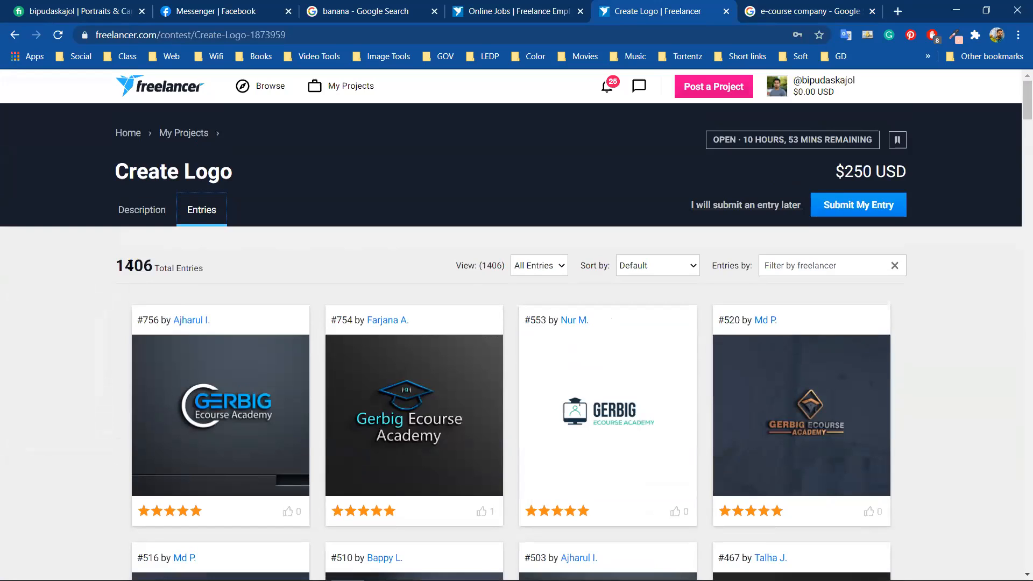
{"action": "left_click", "coordinate": [239, 276]}
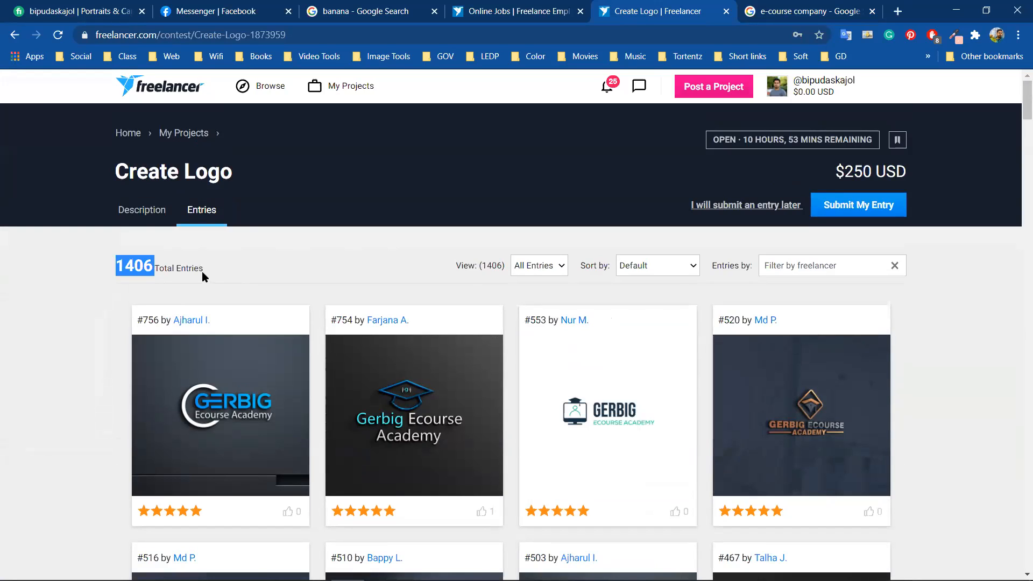
{"action": "left_click", "coordinate": [395, 257]}
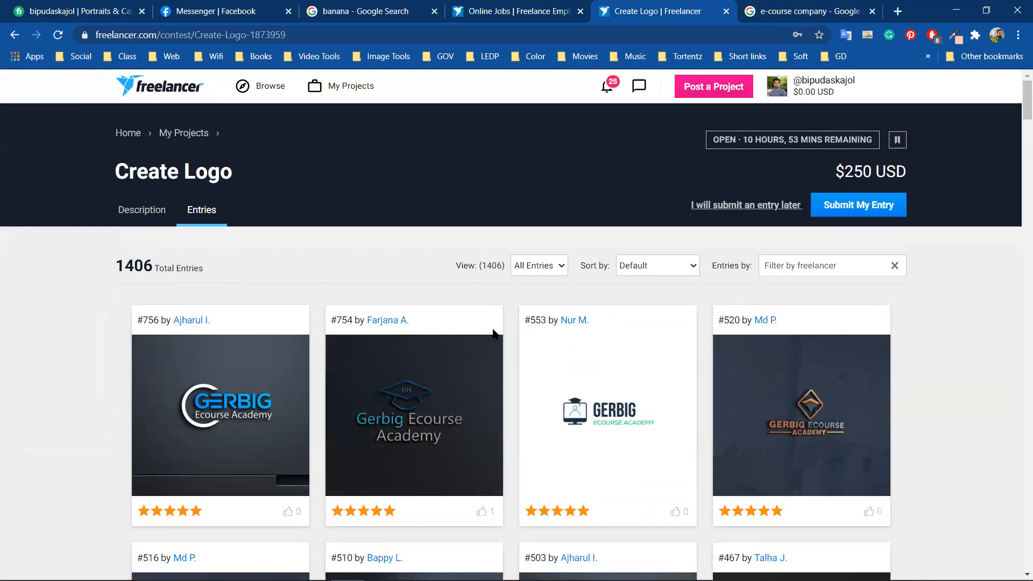
- Examine the star ratings of the submitted entries from #756 down to #36
{"action": "scroll", "coordinate": [456, 360], "scroll_direction": "down", "scroll_amount": 3}
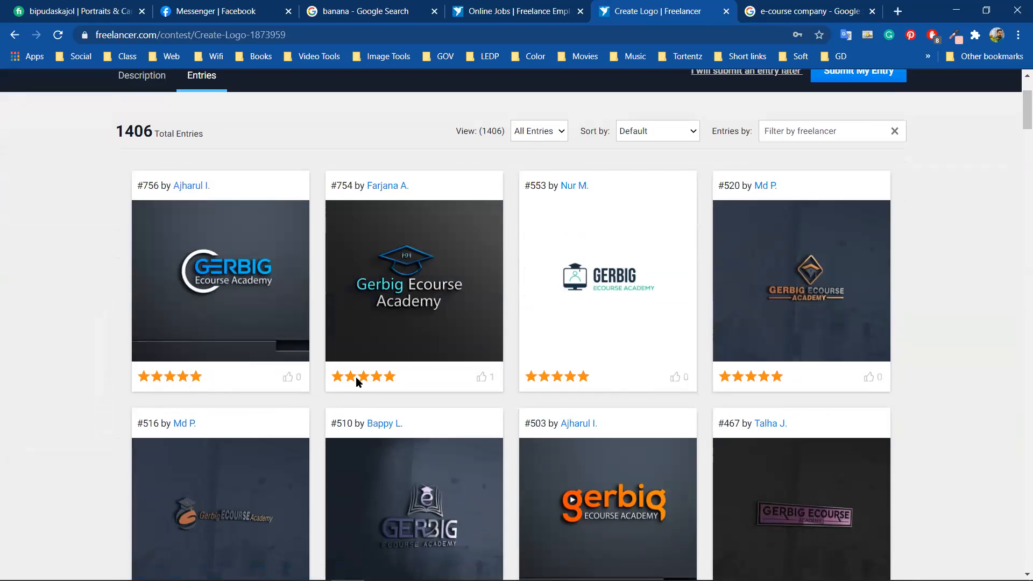
{"action": "scroll", "coordinate": [762, 377], "scroll_direction": "down", "scroll_amount": 3}
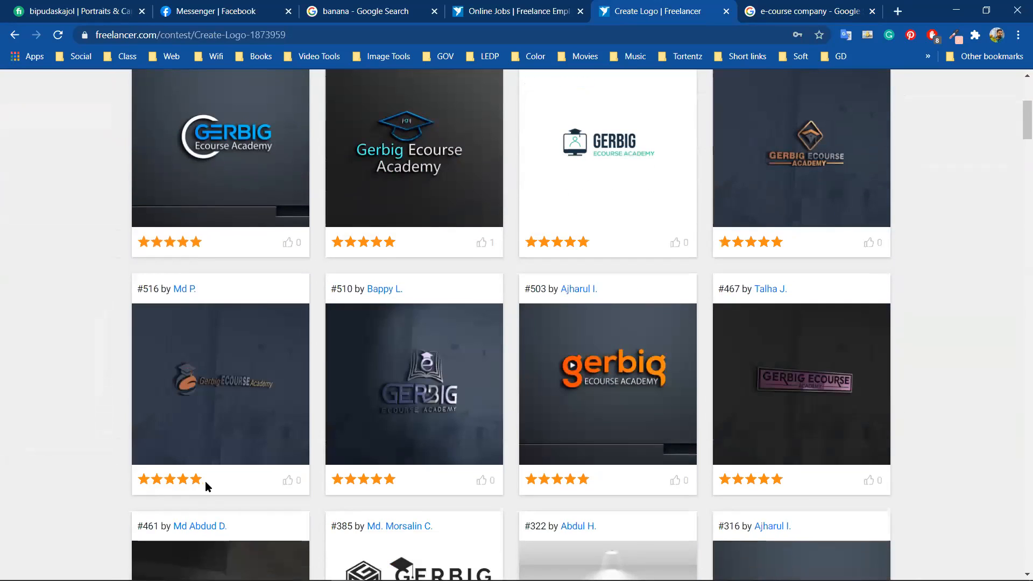
{"action": "scroll", "coordinate": [339, 485], "scroll_direction": "down", "scroll_amount": 2}
{"action": "scroll", "coordinate": [709, 422], "scroll_direction": "down", "scroll_amount": 6}
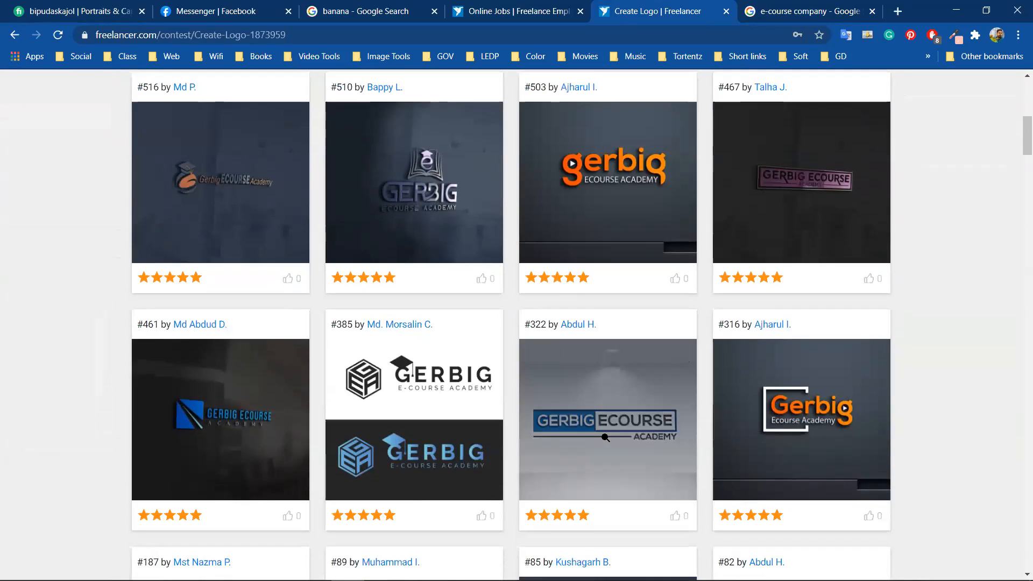
{"action": "scroll", "coordinate": [282, 419], "scroll_direction": "down", "scroll_amount": 6}
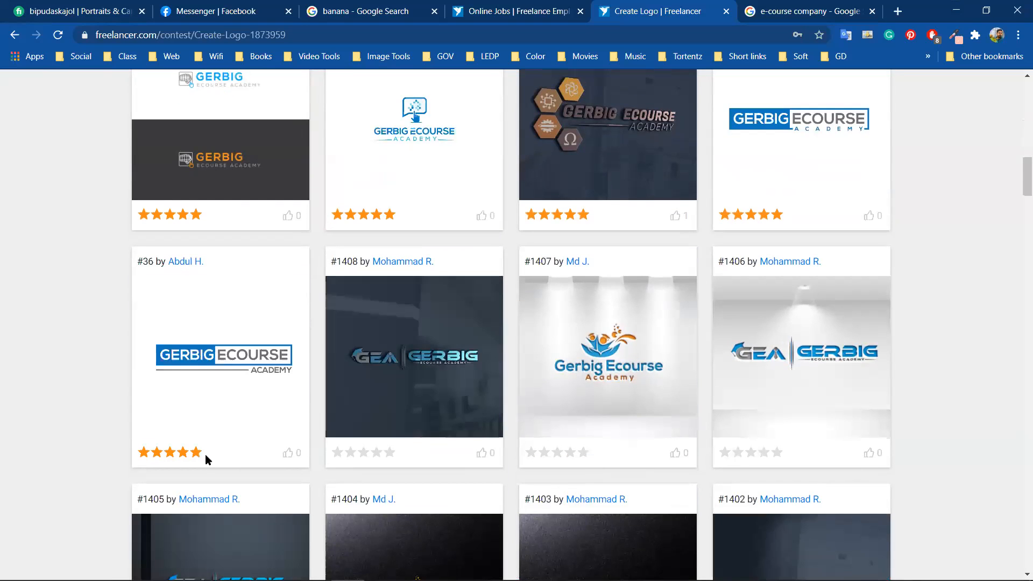
{"action": "scroll", "coordinate": [221, 385], "scroll_direction": "up", "scroll_amount": 2}
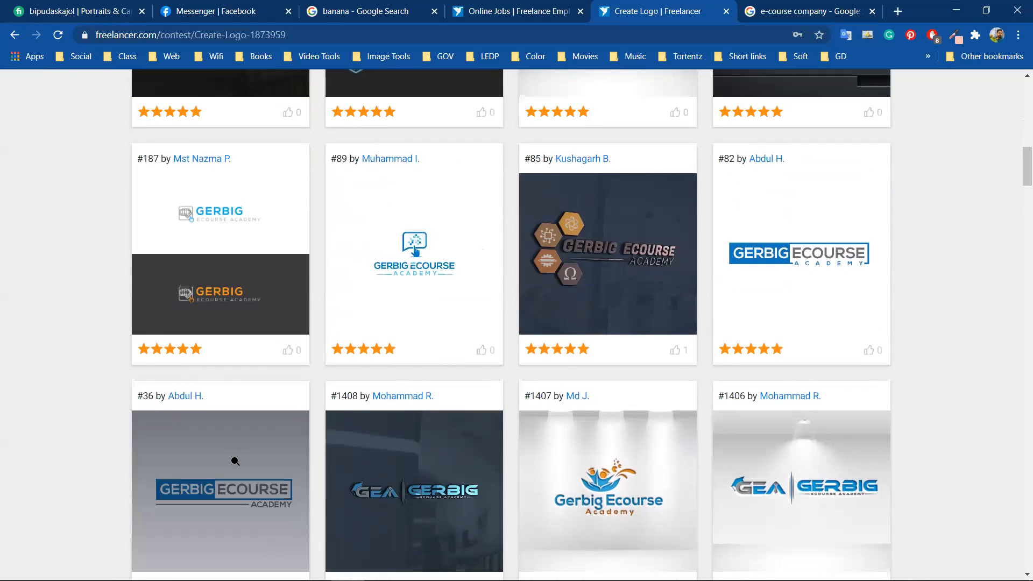
{"action": "scroll", "coordinate": [230, 393], "scroll_direction": "down", "scroll_amount": 2}
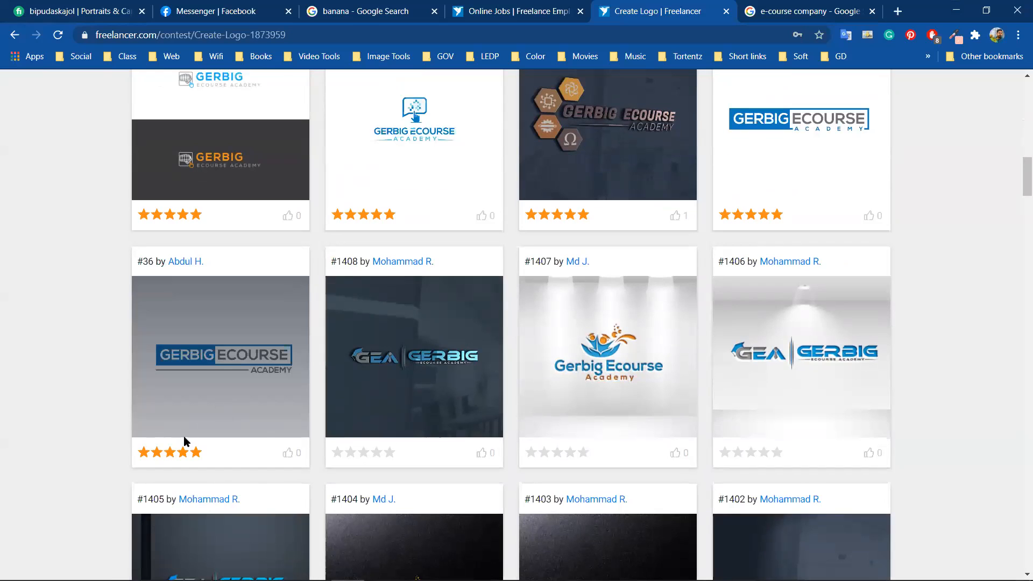
- Compare the logo designs of the five-star entries, going back up to the first row and down again
{"action": "scroll", "coordinate": [784, 177], "scroll_direction": "up", "scroll_amount": 1}
{"action": "scroll", "coordinate": [216, 242], "scroll_direction": "up", "scroll_amount": 5}
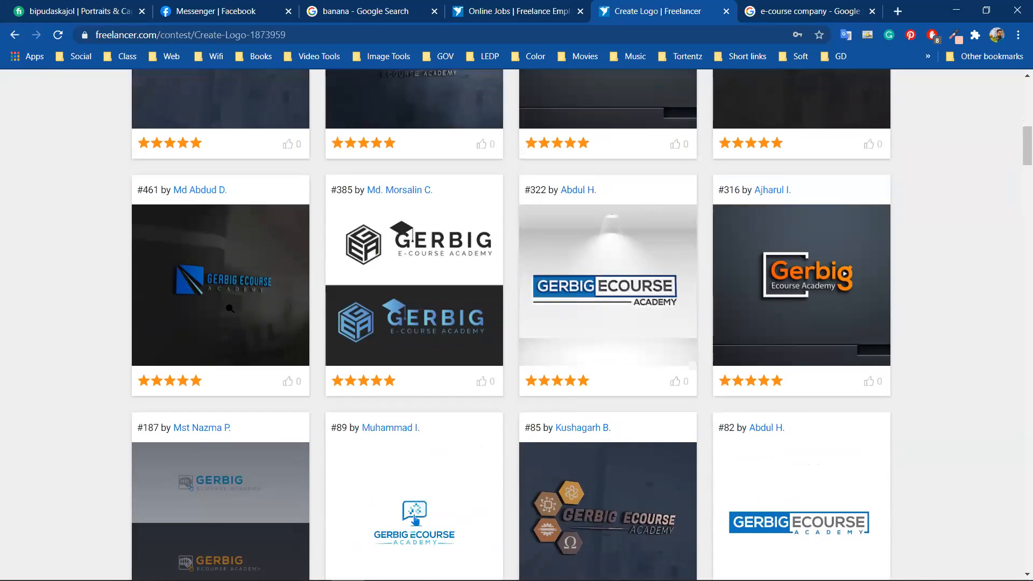
{"action": "scroll", "coordinate": [797, 310], "scroll_direction": "up", "scroll_amount": 1}
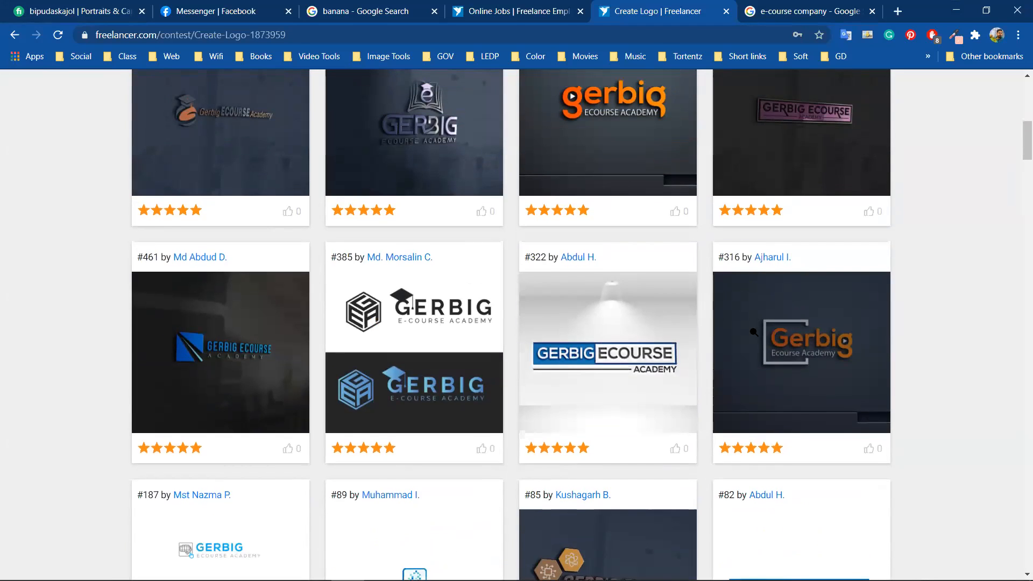
{"action": "scroll", "coordinate": [619, 312], "scroll_direction": "up", "scroll_amount": 2}
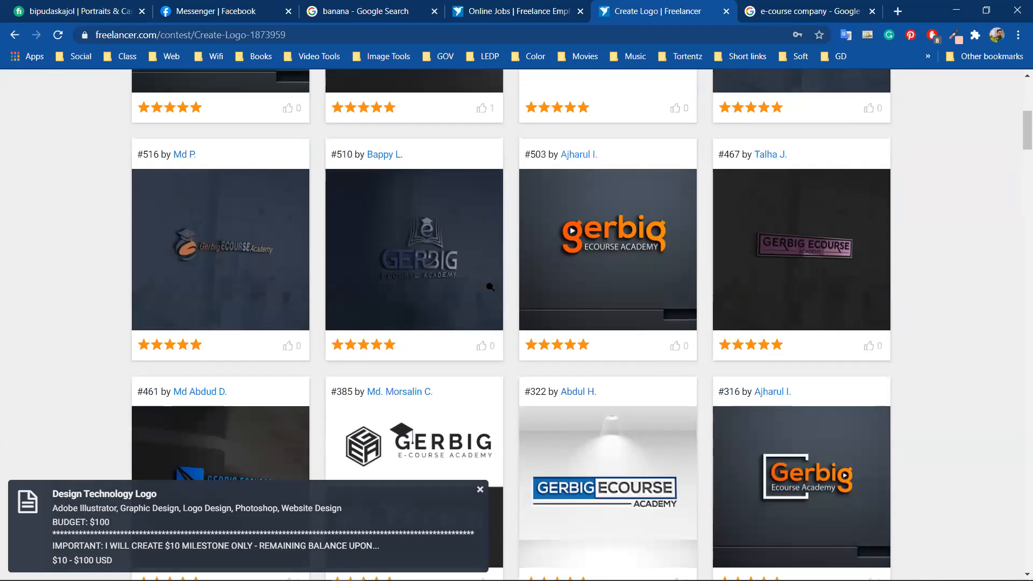
{"action": "scroll", "coordinate": [350, 307], "scroll_direction": "up", "scroll_amount": 4}
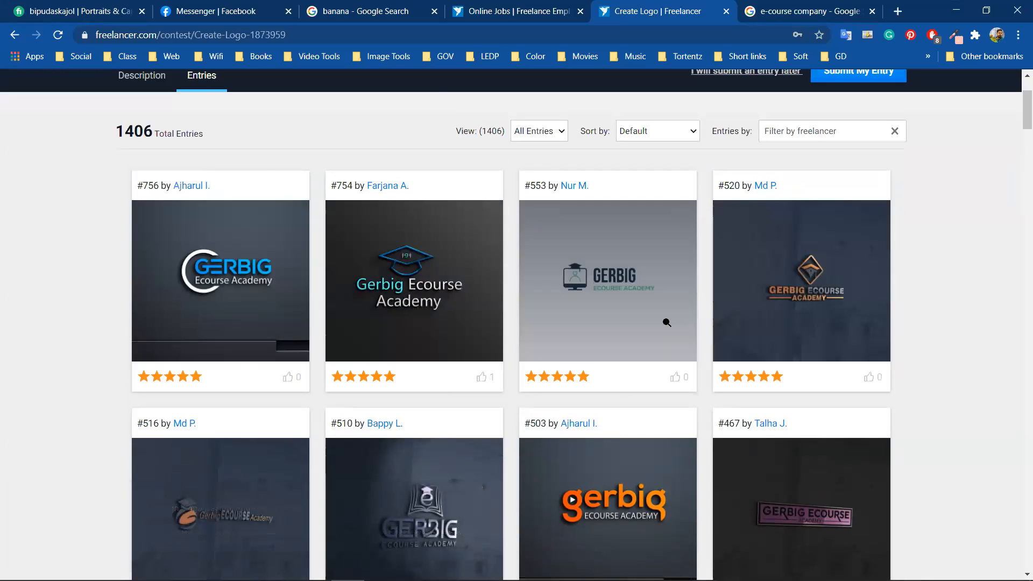
{"action": "scroll", "coordinate": [234, 345], "scroll_direction": "down", "scroll_amount": 1}
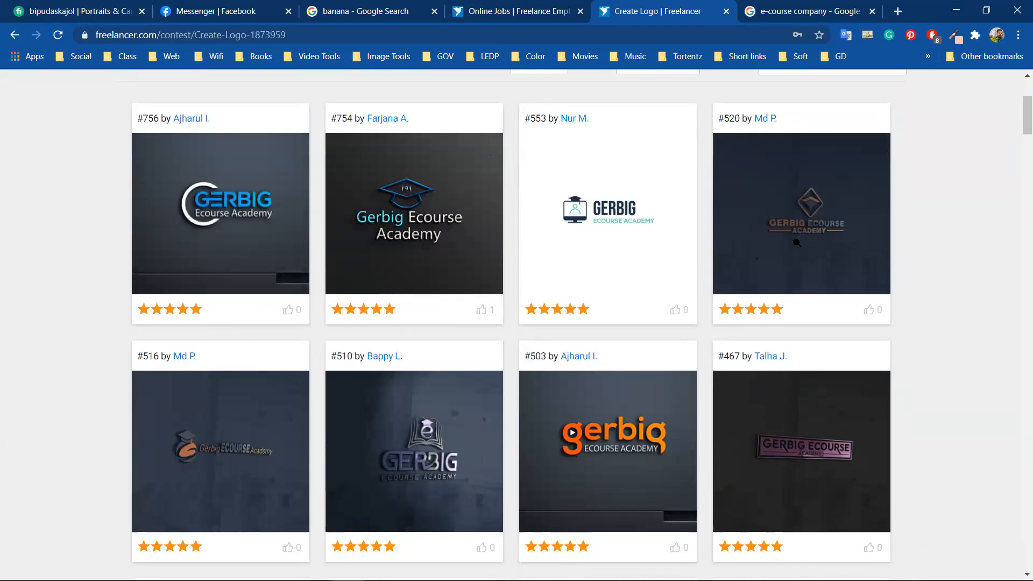
{"action": "scroll", "coordinate": [727, 431], "scroll_direction": "down", "scroll_amount": 5}
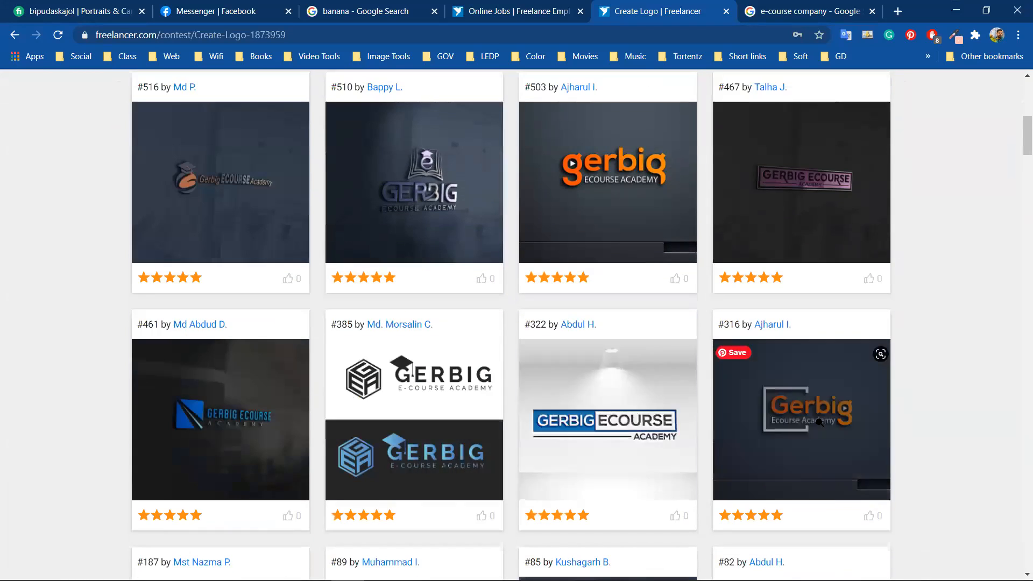
{"action": "scroll", "coordinate": [802, 409], "scroll_direction": "down", "scroll_amount": 2}
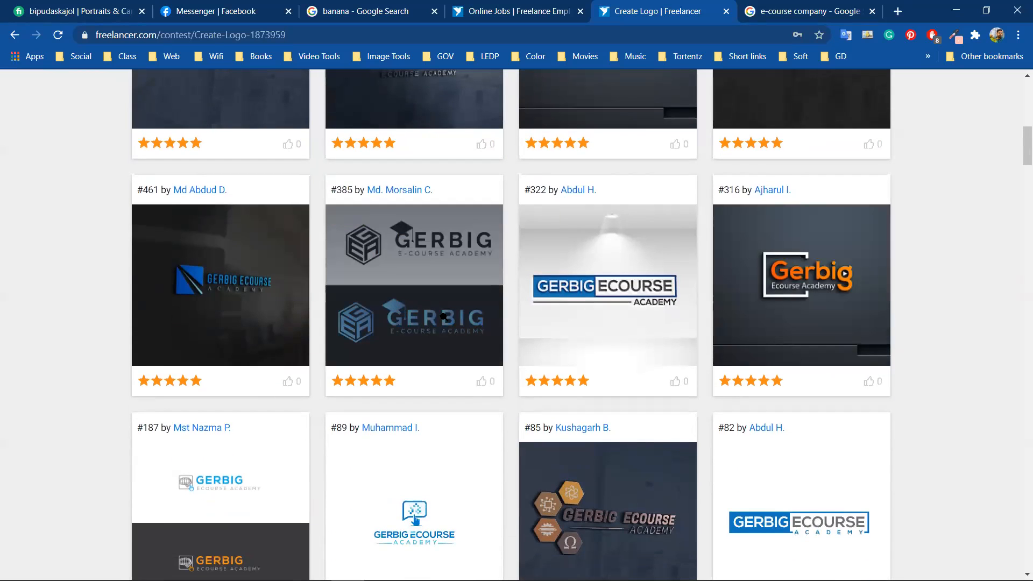
- Filter the contest entries to Top and look through the filtered logos
{"action": "scroll", "coordinate": [443, 316], "scroll_direction": "up", "scroll_amount": 11}
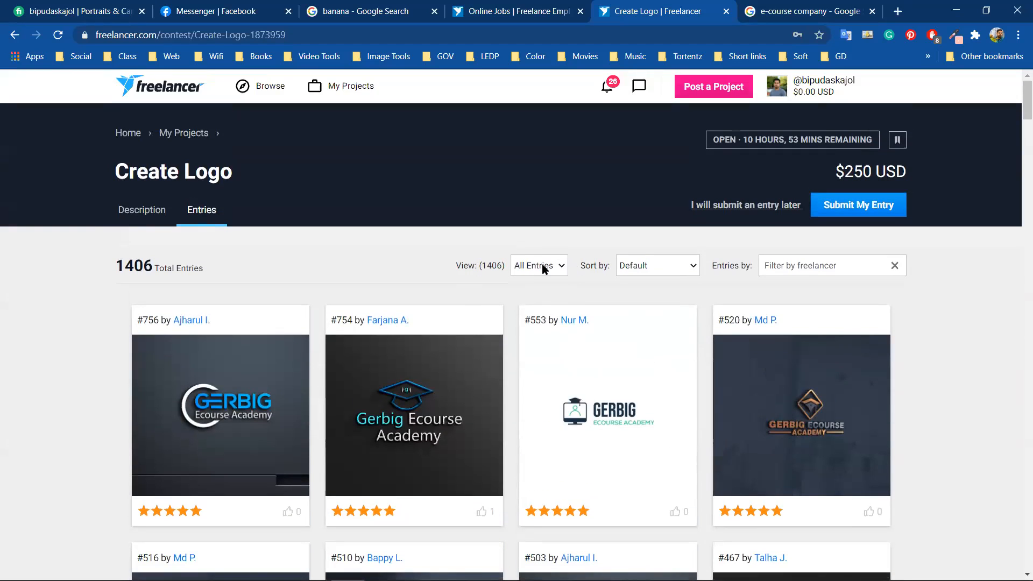
{"action": "left_click", "coordinate": [544, 270]}
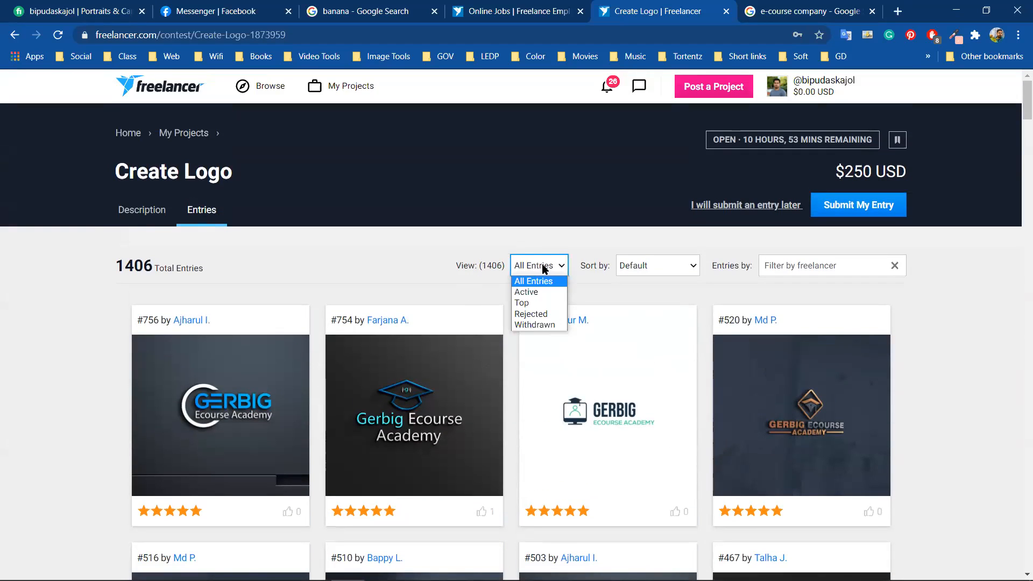
{"action": "left_click", "coordinate": [543, 304]}
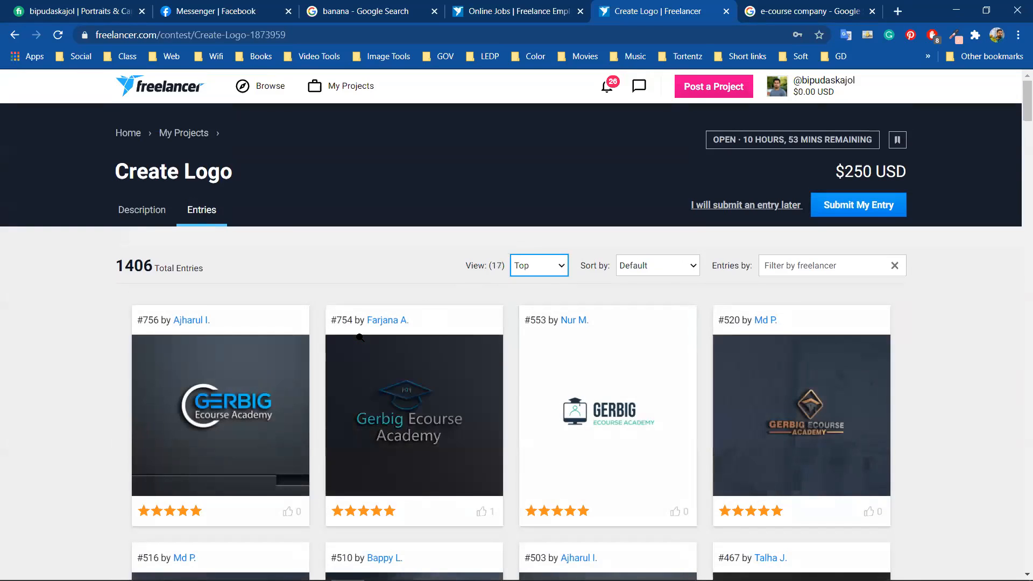
{"action": "scroll", "coordinate": [360, 375], "scroll_direction": "down", "scroll_amount": 9}
{"action": "scroll", "coordinate": [312, 388], "scroll_direction": "down", "scroll_amount": 5}
{"action": "scroll", "coordinate": [285, 408], "scroll_direction": "up", "scroll_amount": 2}
{"action": "scroll", "coordinate": [286, 408], "scroll_direction": "down", "scroll_amount": 6}
{"action": "scroll", "coordinate": [285, 403], "scroll_direction": "up", "scroll_amount": 20}
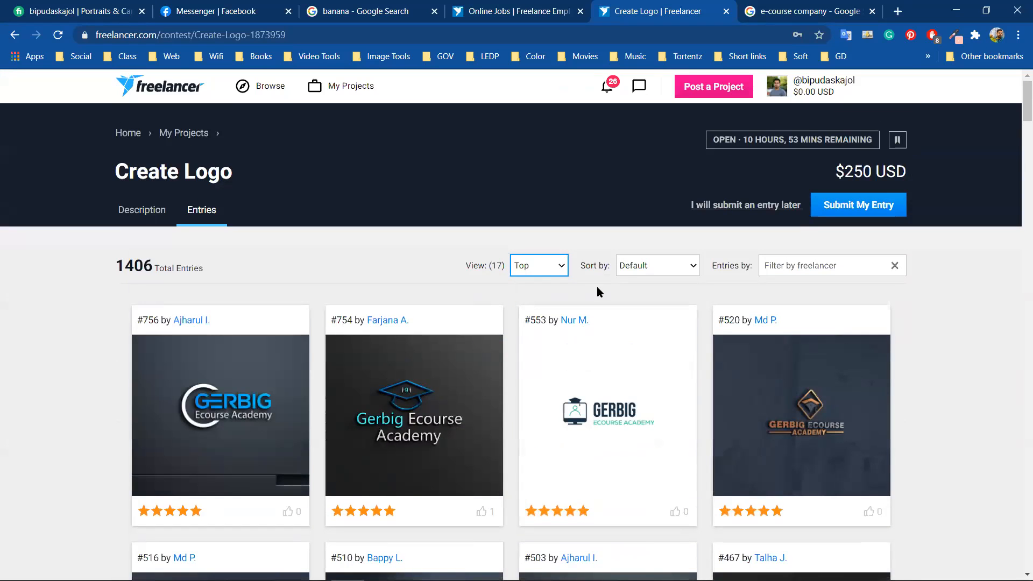
- Filter the contest entries to Rejected, view them, and switch the view back to All Entries
{"action": "left_click", "coordinate": [557, 267]}
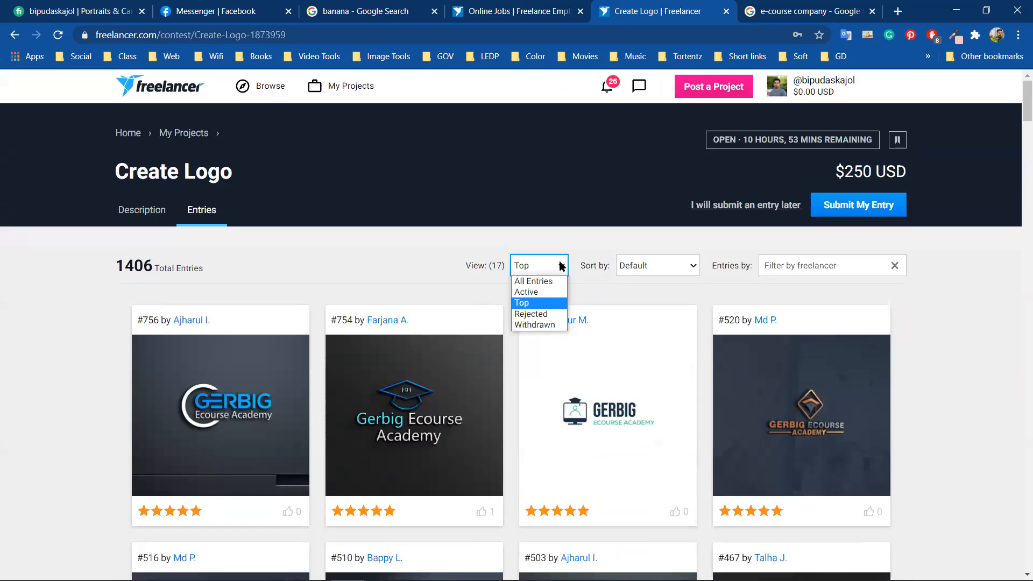
{"action": "left_click", "coordinate": [545, 316]}
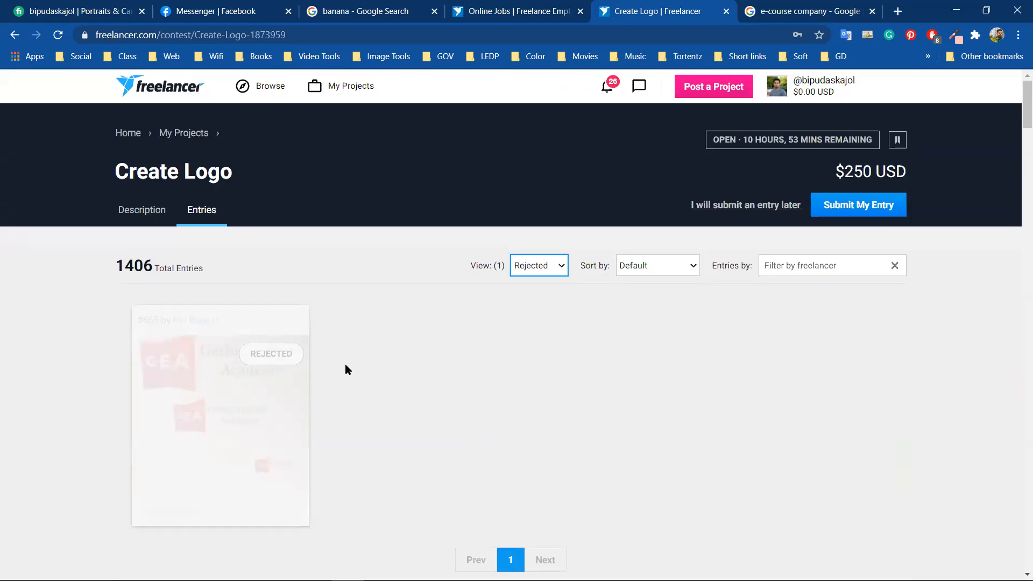
{"action": "left_click", "coordinate": [547, 265]}
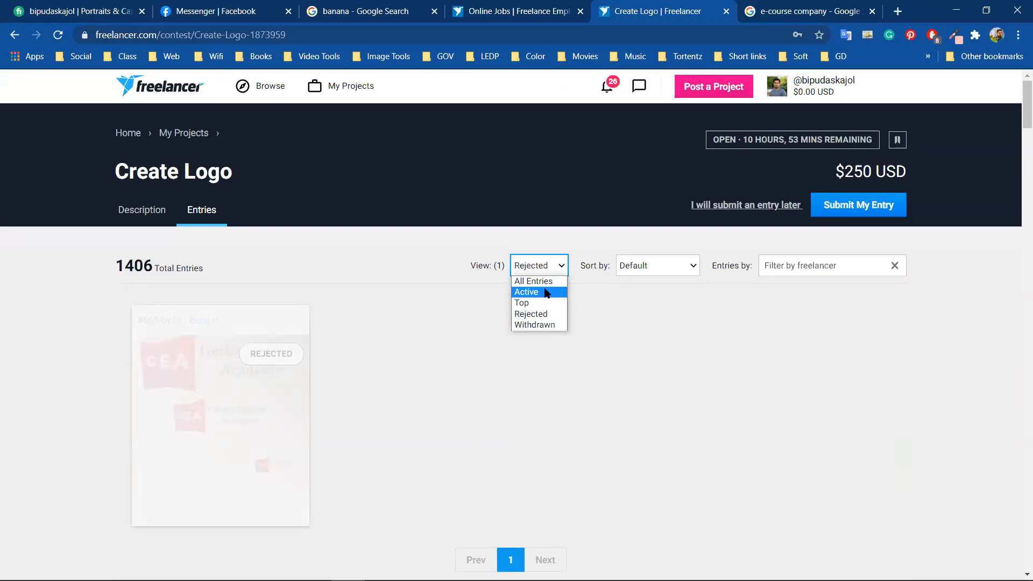
{"action": "left_click", "coordinate": [549, 281]}
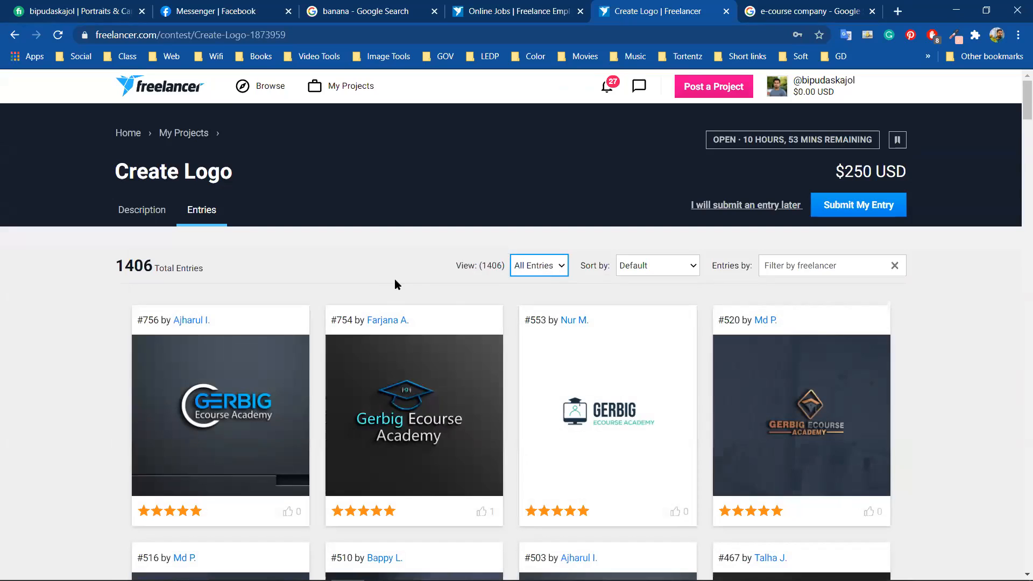
- Skim the first page of all entries down to #1402
{"action": "scroll", "coordinate": [475, 300], "scroll_direction": "down", "scroll_amount": 4}
{"action": "scroll", "coordinate": [476, 302], "scroll_direction": "down", "scroll_amount": 20}
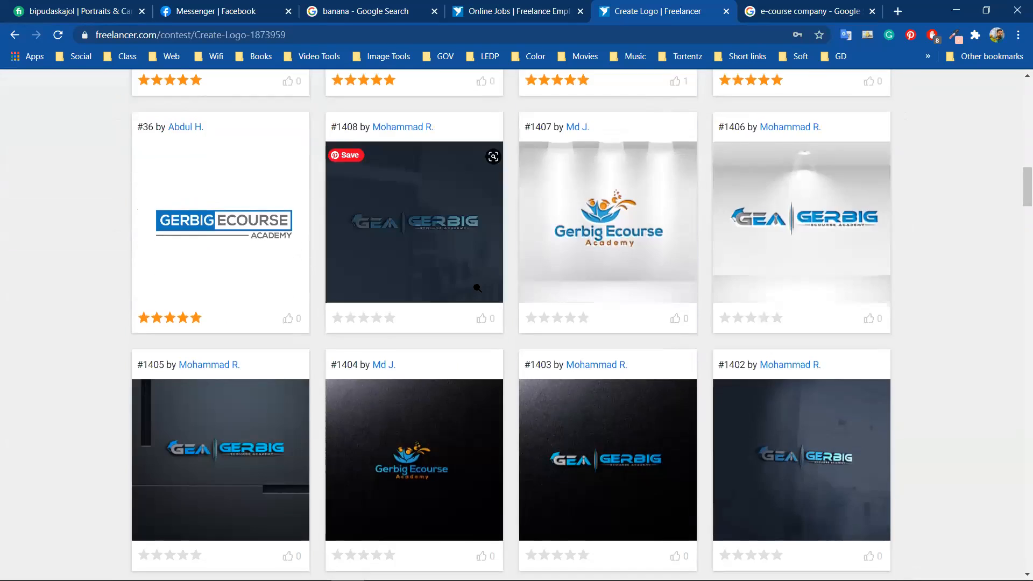
{"action": "scroll", "coordinate": [419, 290], "scroll_direction": "up", "scroll_amount": 5}
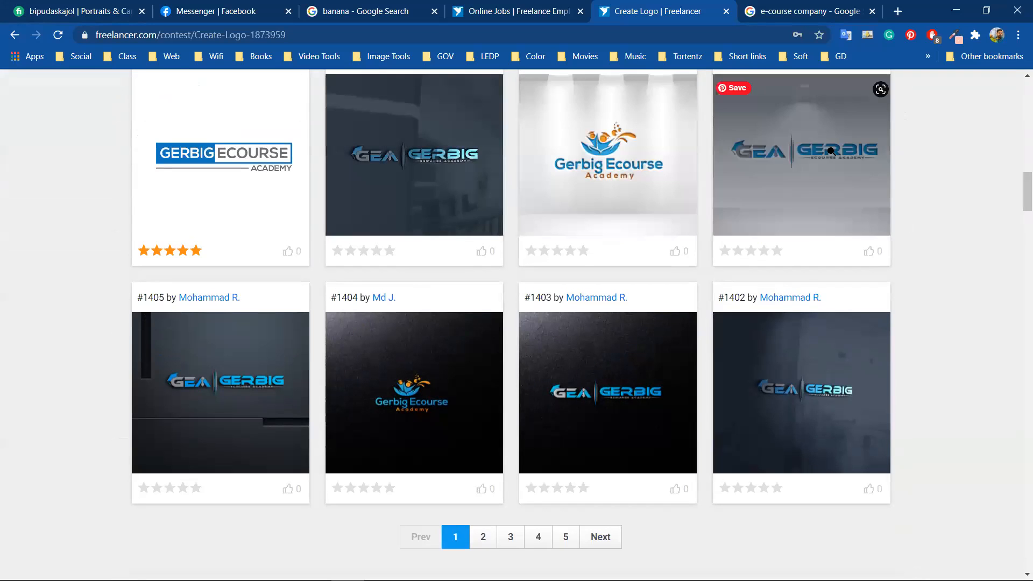
- Open page 2 of the entries and look through the logos from #1417 down to #1394
{"action": "left_click", "coordinate": [489, 545]}
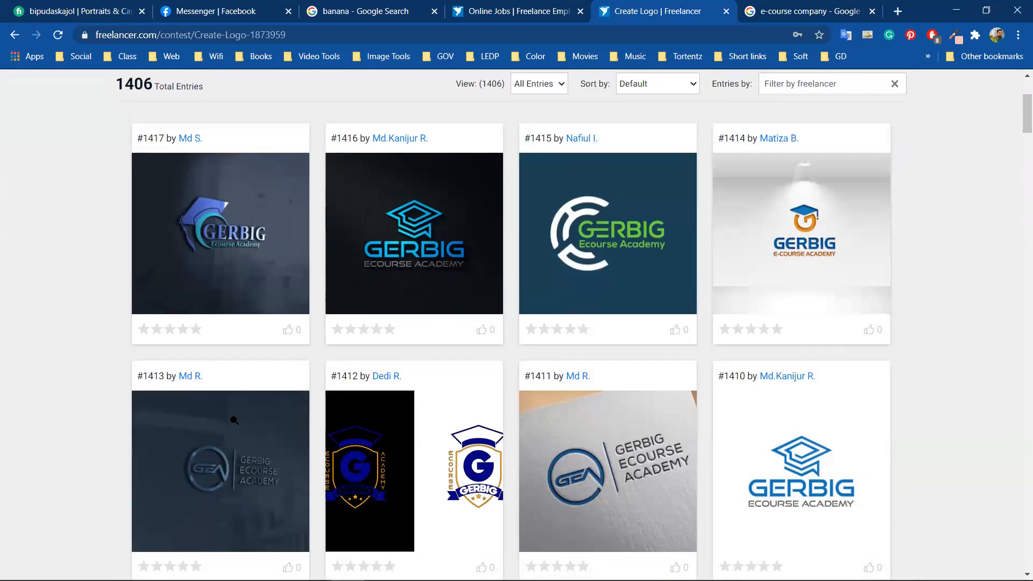
{"action": "scroll", "coordinate": [234, 421], "scroll_direction": "down", "scroll_amount": 2}
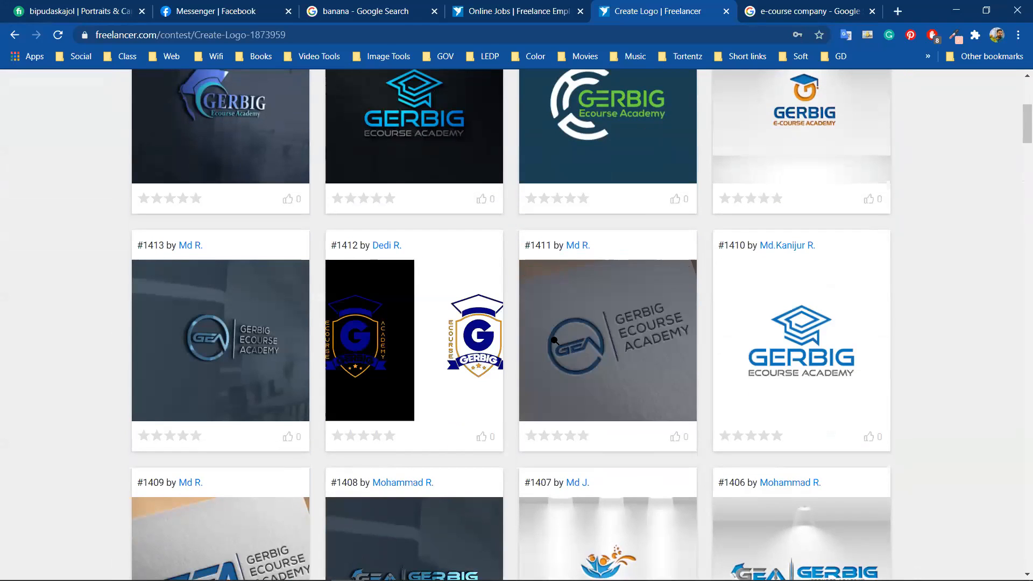
{"action": "scroll", "coordinate": [780, 374], "scroll_direction": "down", "scroll_amount": 3}
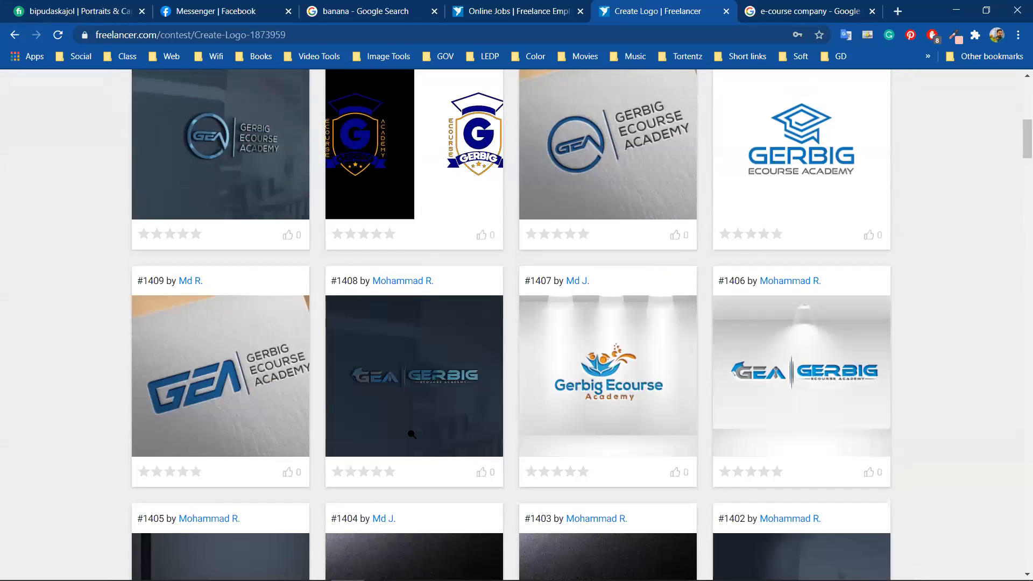
{"action": "scroll", "coordinate": [511, 438], "scroll_direction": "down", "scroll_amount": 7}
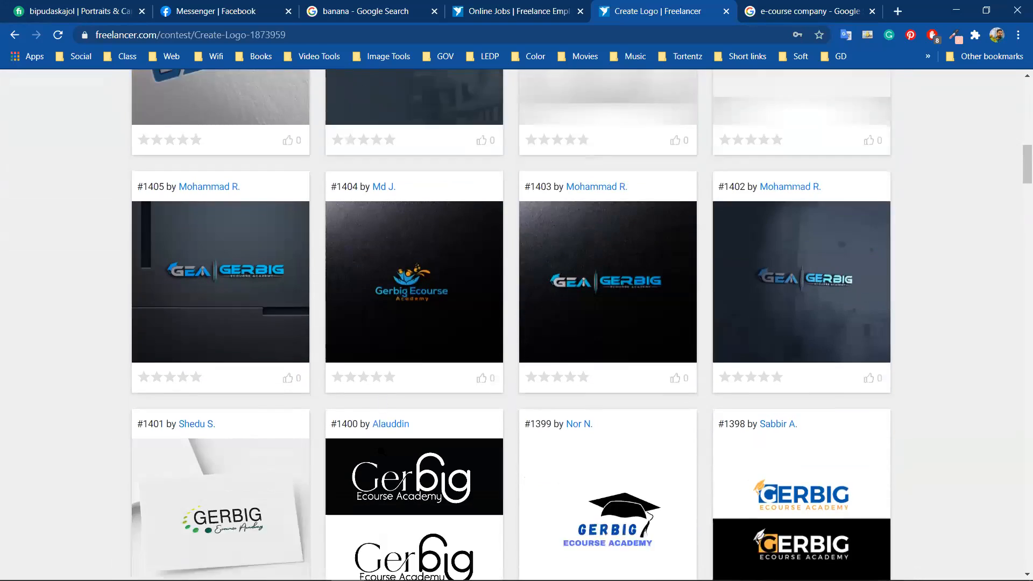
{"action": "scroll", "coordinate": [512, 452], "scroll_direction": "down", "scroll_amount": 2}
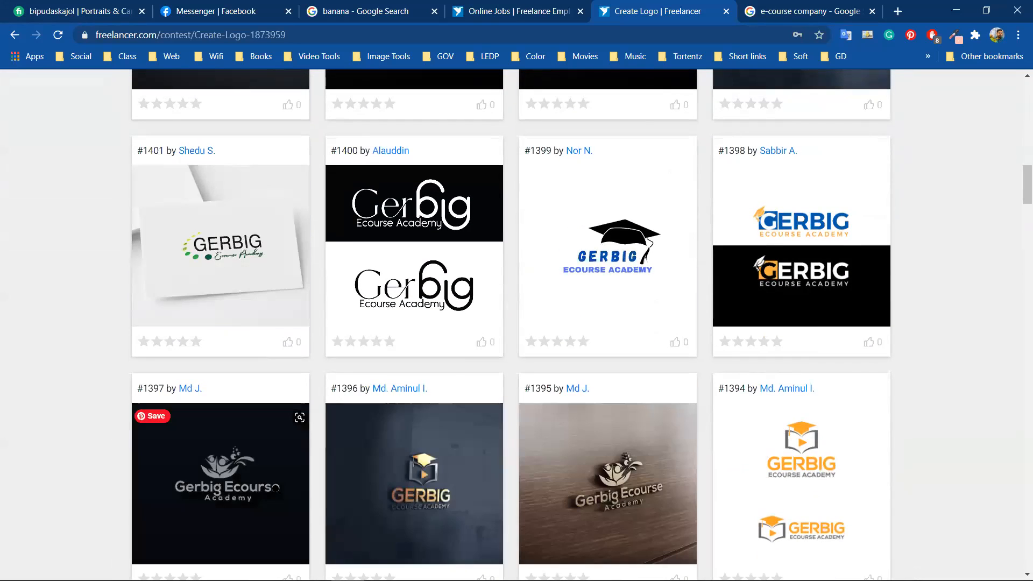
{"action": "scroll", "coordinate": [473, 392], "scroll_direction": "down", "scroll_amount": 3}
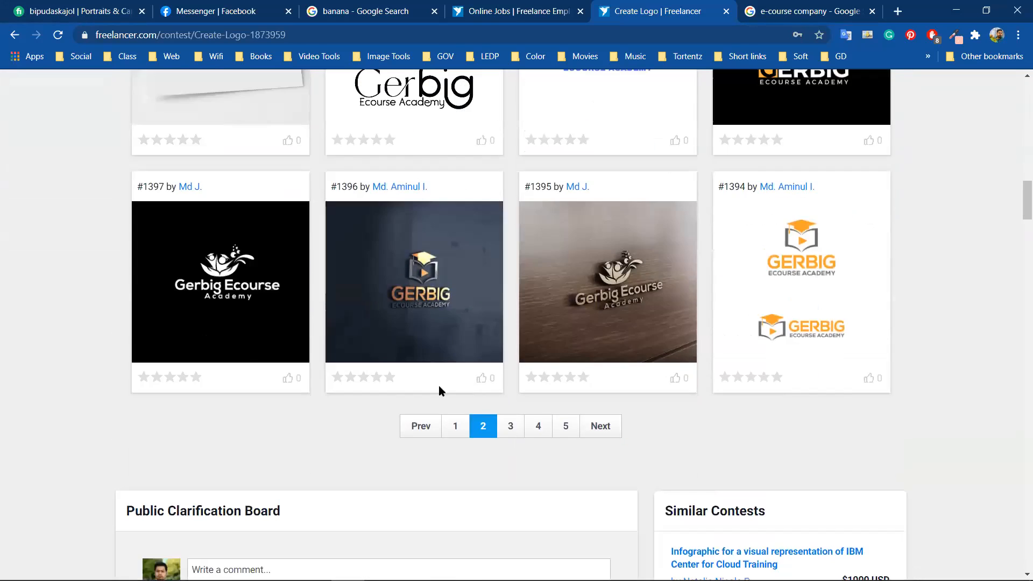
- Open page 3 of the entries and look through the logos from #1393 down to #1370
{"action": "left_click", "coordinate": [511, 425]}
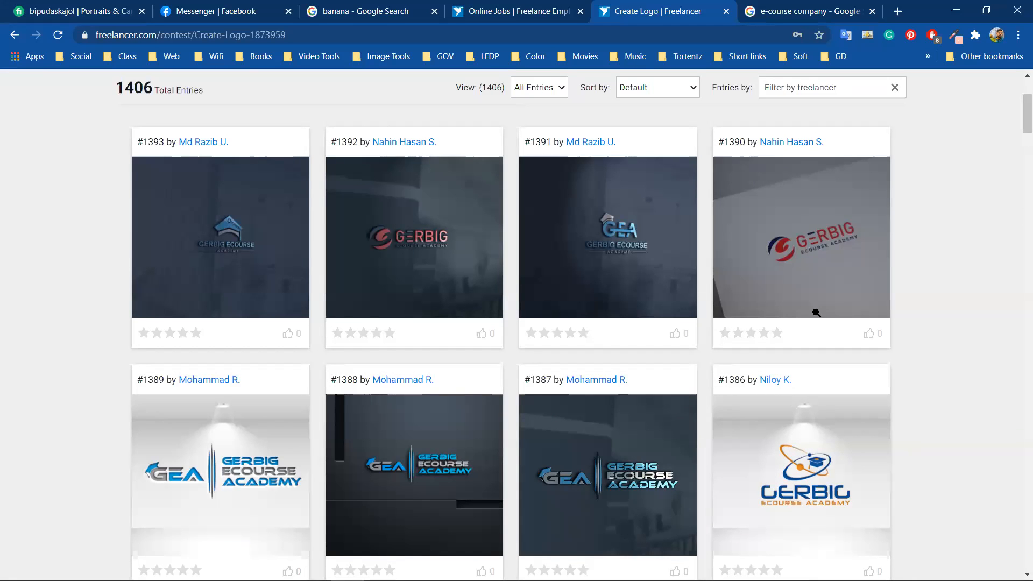
{"action": "scroll", "coordinate": [717, 362], "scroll_direction": "down", "scroll_amount": 5}
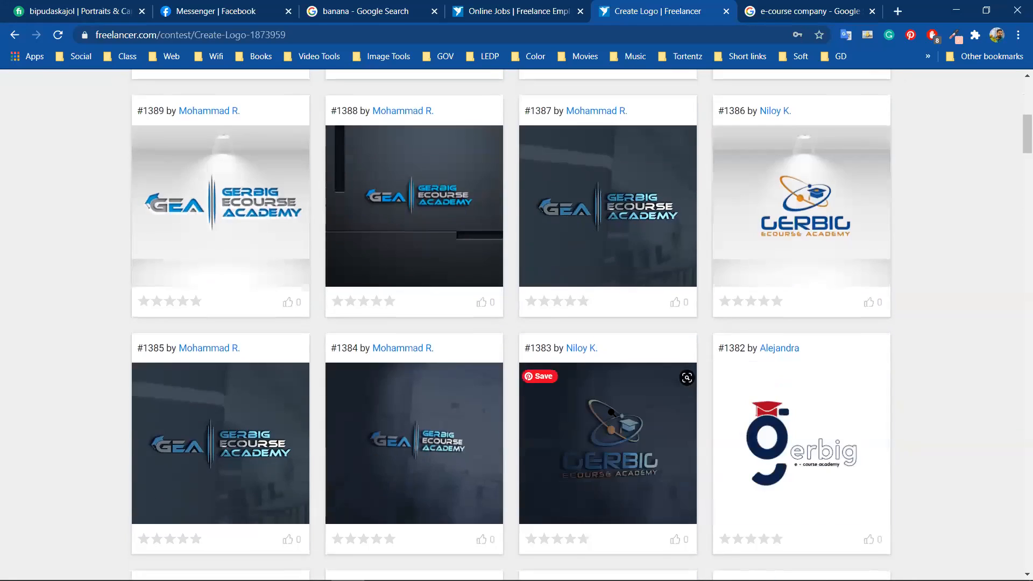
{"action": "scroll", "coordinate": [563, 446], "scroll_direction": "down", "scroll_amount": 4}
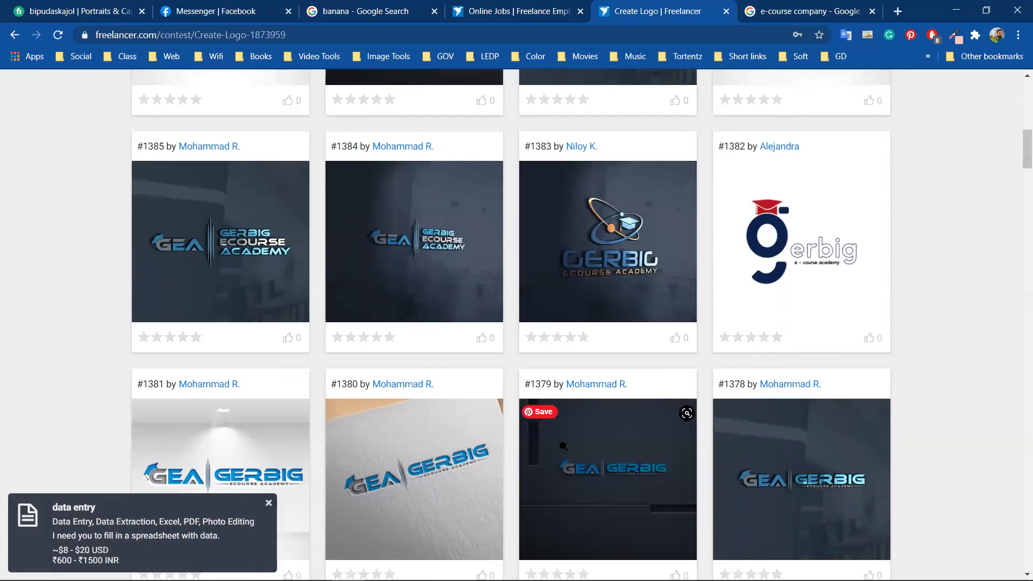
{"action": "scroll", "coordinate": [564, 446], "scroll_direction": "down", "scroll_amount": 5}
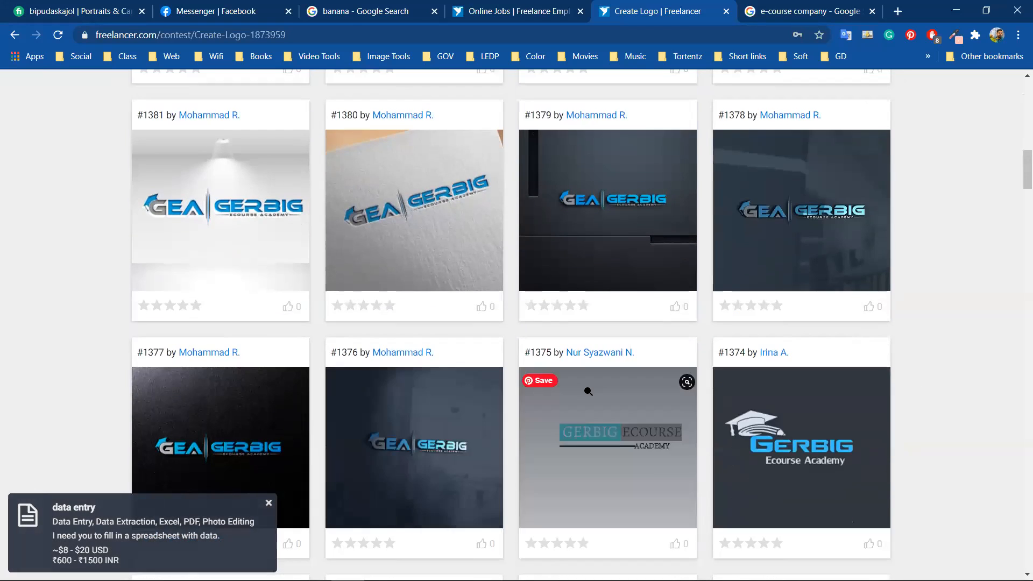
{"action": "scroll", "coordinate": [588, 391], "scroll_direction": "down", "scroll_amount": 2}
{"action": "scroll", "coordinate": [445, 341], "scroll_direction": "down", "scroll_amount": 5}
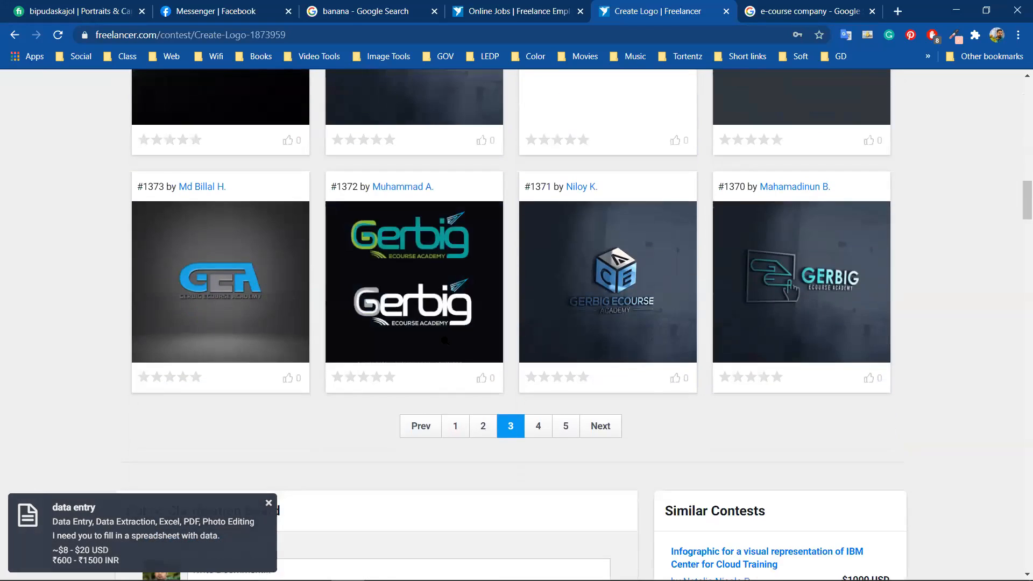
- Open page 4 of the entries and examine its logos down to #1348, going back up to #1356 once
{"action": "left_click", "coordinate": [536, 426]}
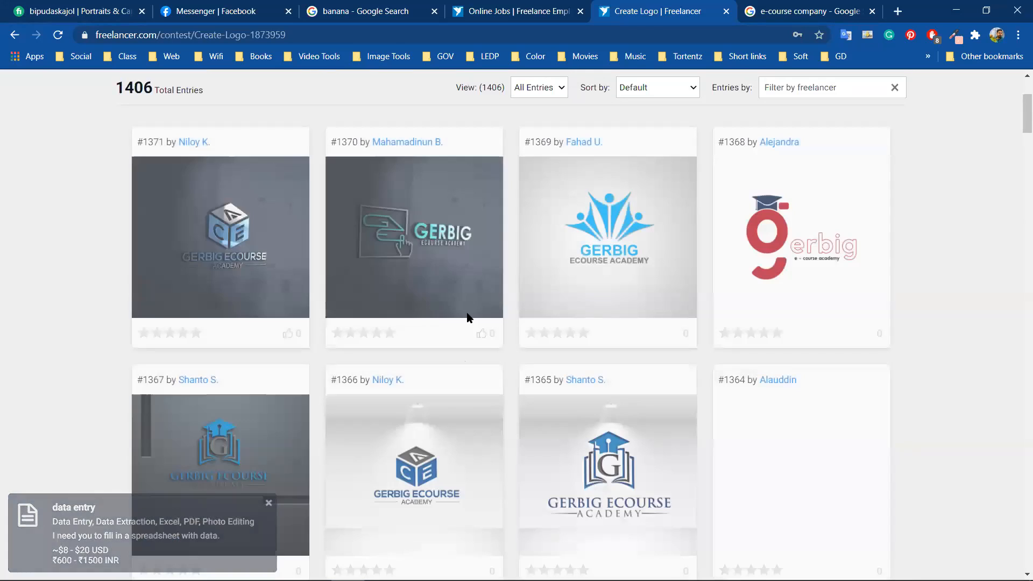
{"action": "scroll", "coordinate": [309, 309], "scroll_direction": "down", "scroll_amount": 7}
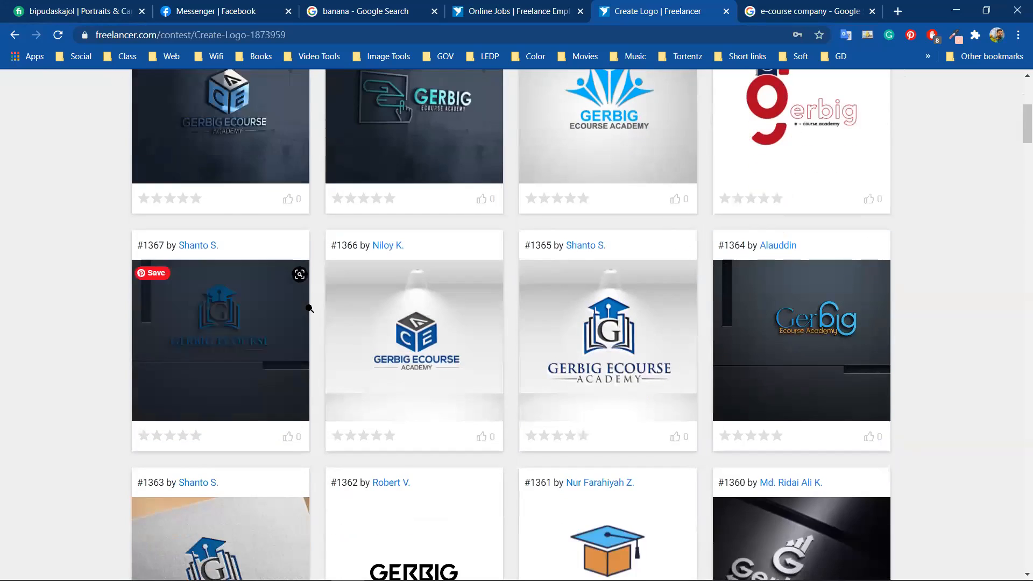
{"action": "scroll", "coordinate": [310, 310], "scroll_direction": "down", "scroll_amount": 3}
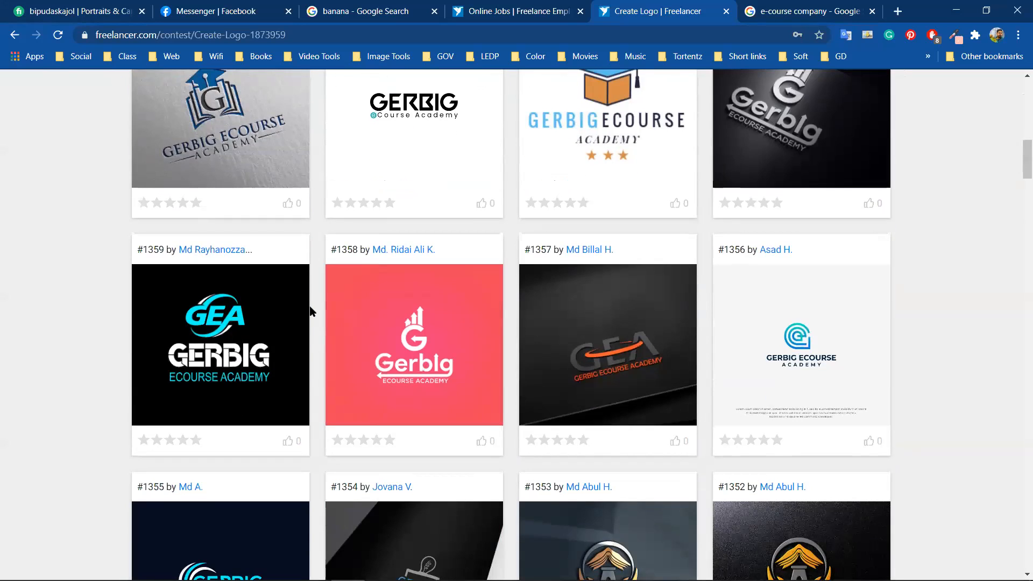
{"action": "scroll", "coordinate": [310, 311], "scroll_direction": "down", "scroll_amount": 5}
{"action": "scroll", "coordinate": [310, 311], "scroll_direction": "down", "scroll_amount": 2}
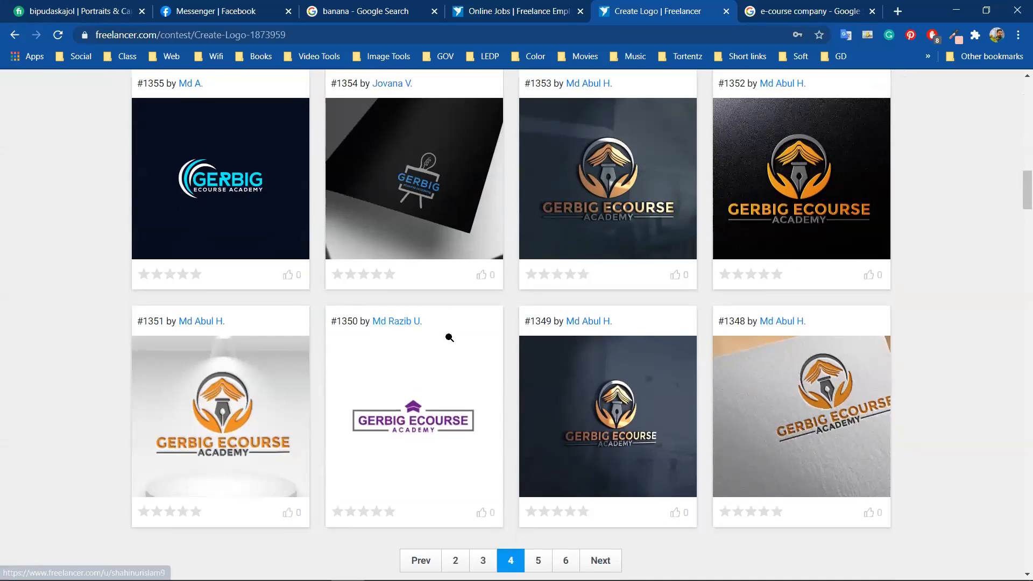
{"action": "scroll", "coordinate": [451, 337], "scroll_direction": "down", "scroll_amount": 2}
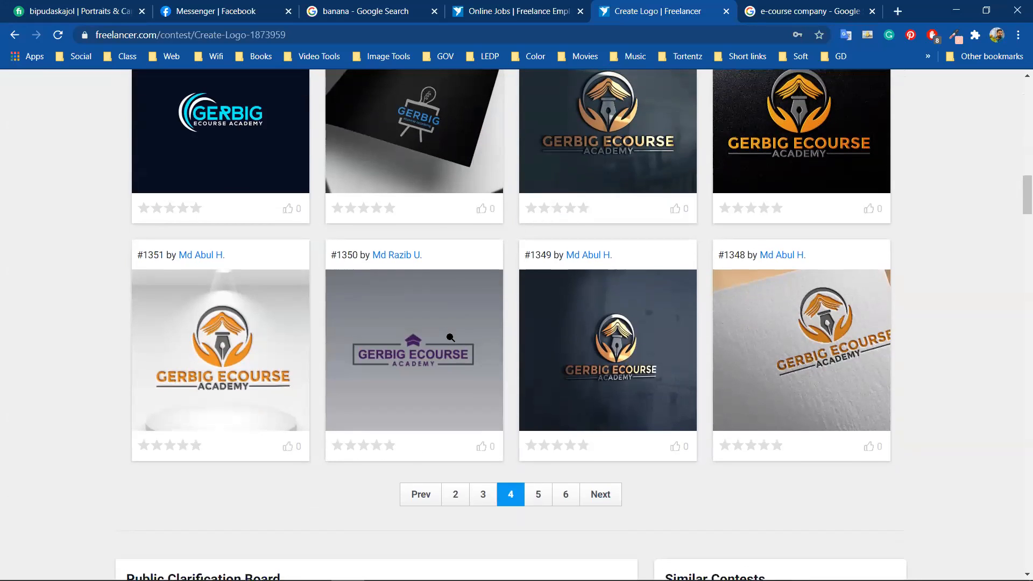
{"action": "scroll", "coordinate": [451, 337], "scroll_direction": "up", "scroll_amount": 6}
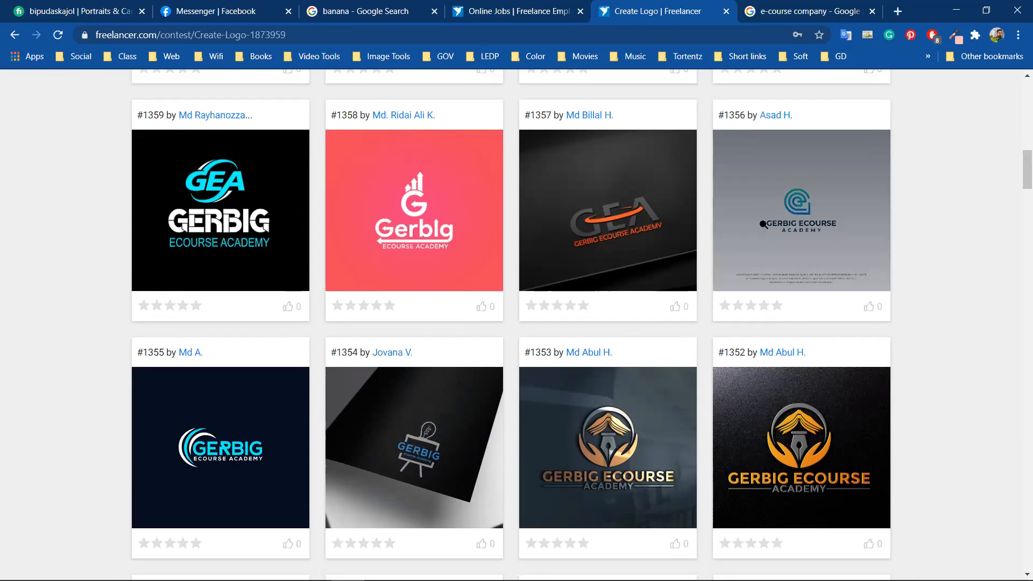
{"action": "scroll", "coordinate": [769, 216], "scroll_direction": "down", "scroll_amount": 6}
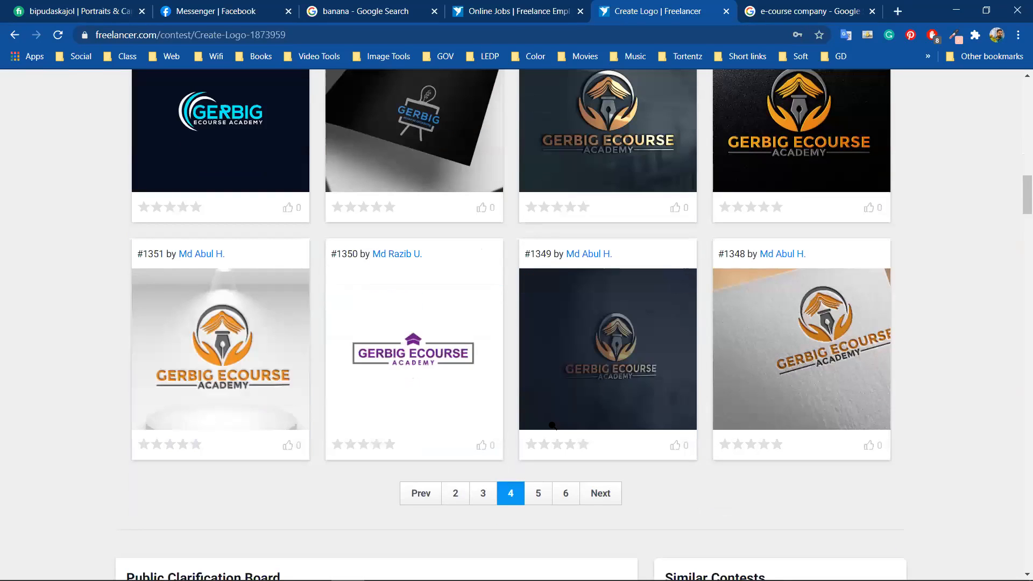
- Open page 5 of the entries and look through the logos from #1347 down to #1324
{"action": "left_click", "coordinate": [541, 496]}
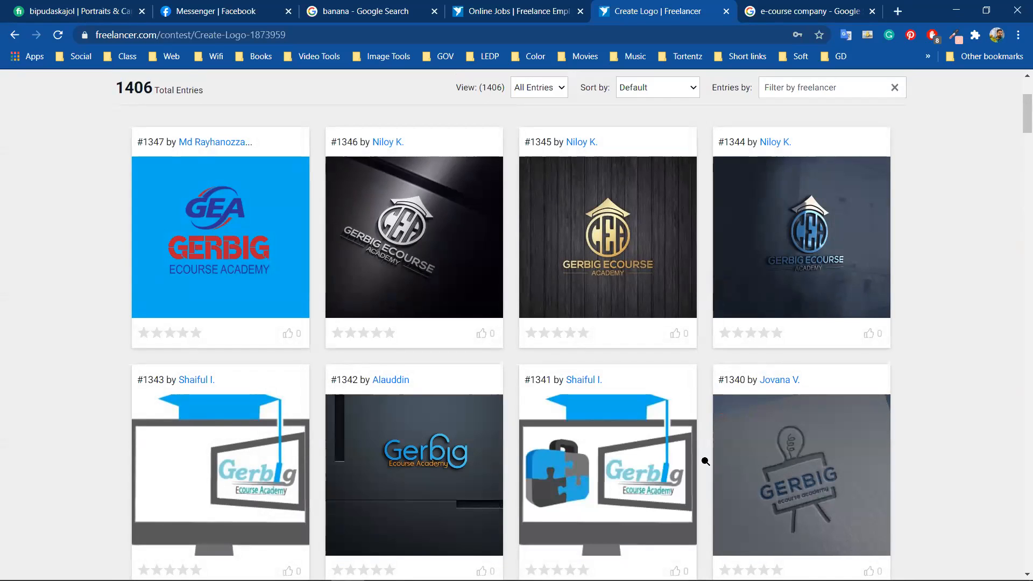
{"action": "scroll", "coordinate": [404, 479], "scroll_direction": "down", "scroll_amount": 5}
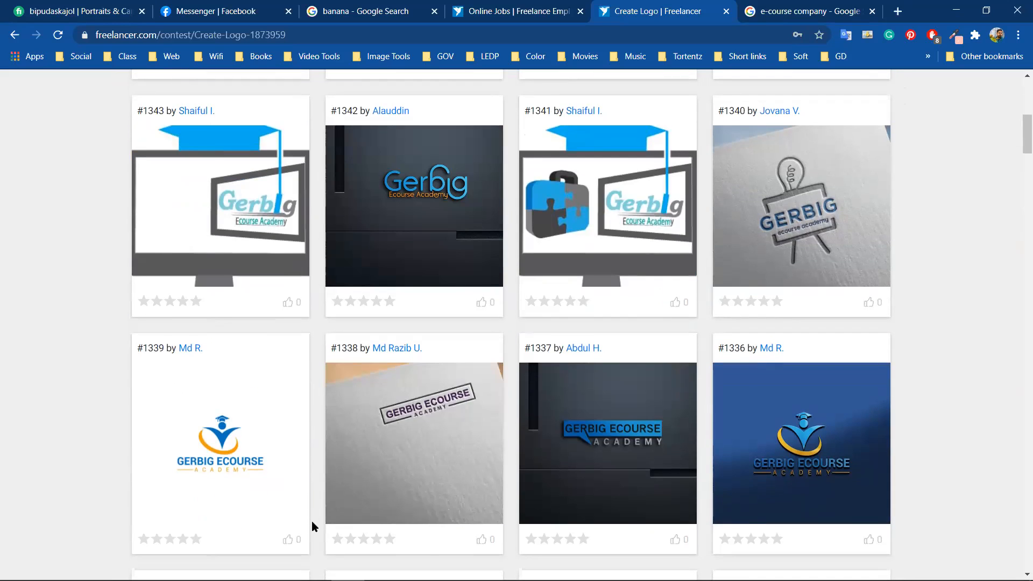
{"action": "scroll", "coordinate": [311, 521], "scroll_direction": "down", "scroll_amount": 7}
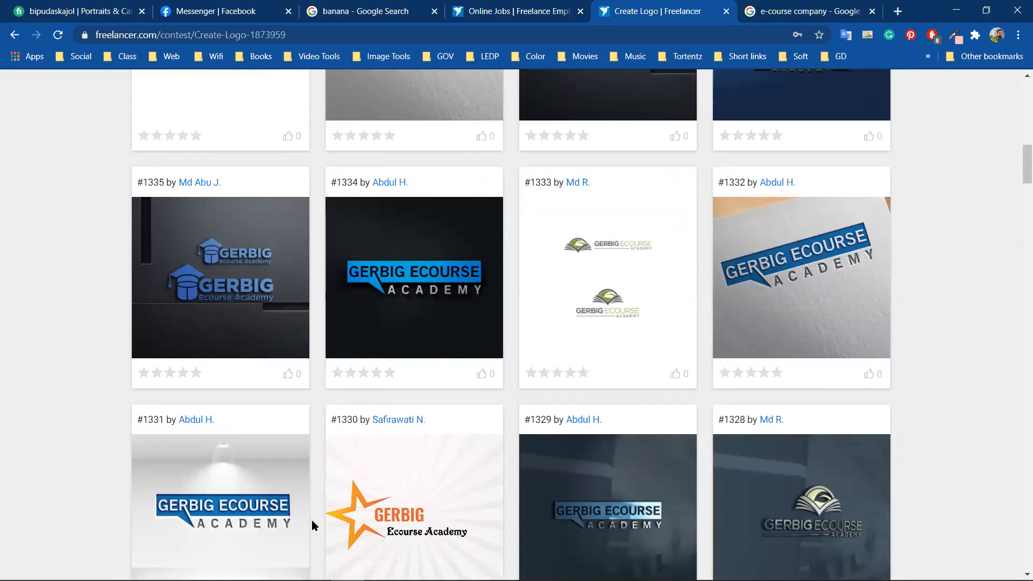
{"action": "scroll", "coordinate": [312, 520], "scroll_direction": "down", "scroll_amount": 4}
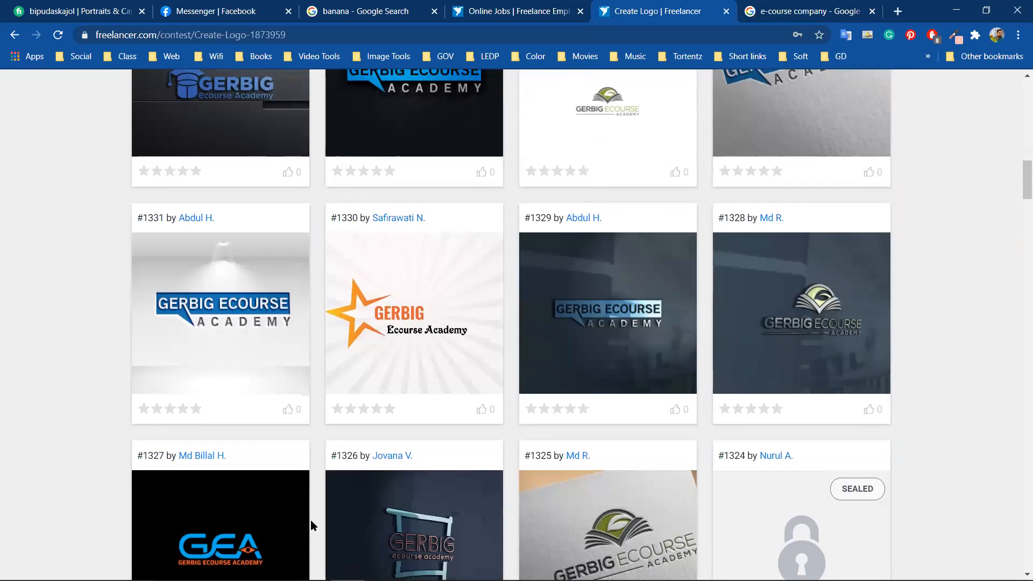
{"action": "scroll", "coordinate": [516, 489], "scroll_direction": "down", "scroll_amount": 5}
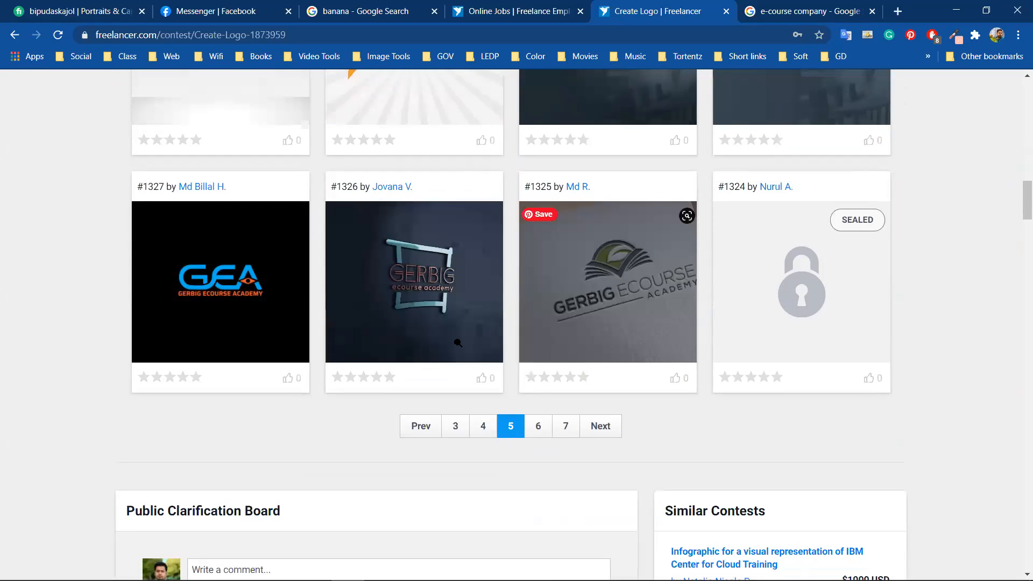
- Return to the entry filters, show only the Top entries, and review the five-star logos from #756 down to #316
{"action": "scroll", "coordinate": [415, 425], "scroll_direction": "up", "scroll_amount": 16}
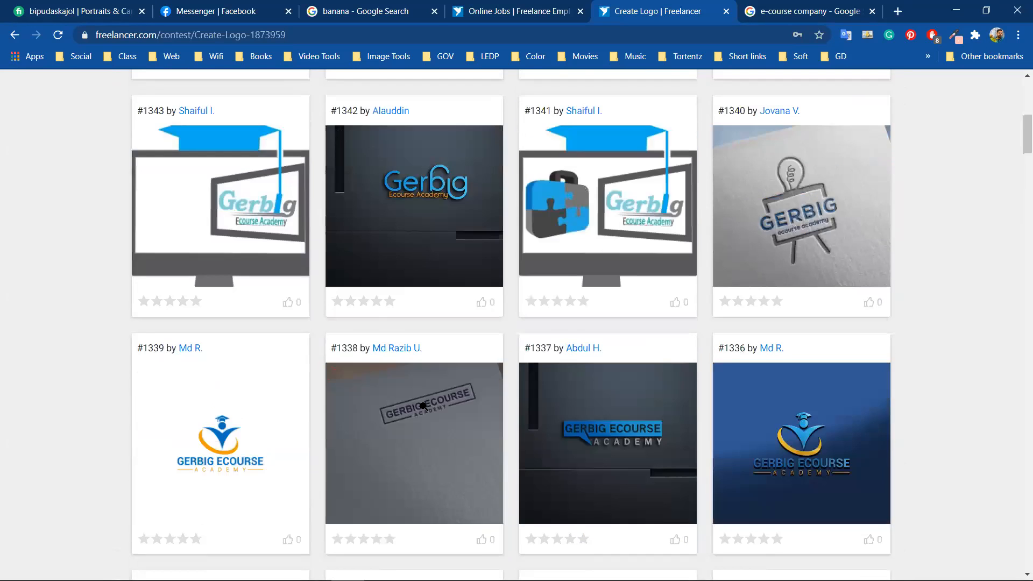
{"action": "scroll", "coordinate": [424, 406], "scroll_direction": "up", "scroll_amount": 8}
{"action": "left_click", "coordinate": [540, 265]}
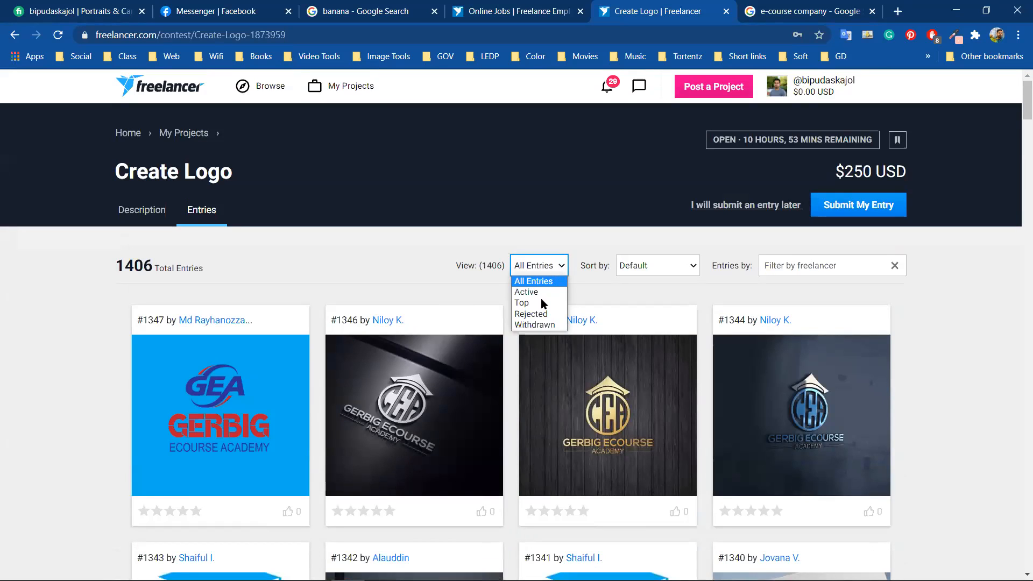
{"action": "left_click", "coordinate": [537, 303]}
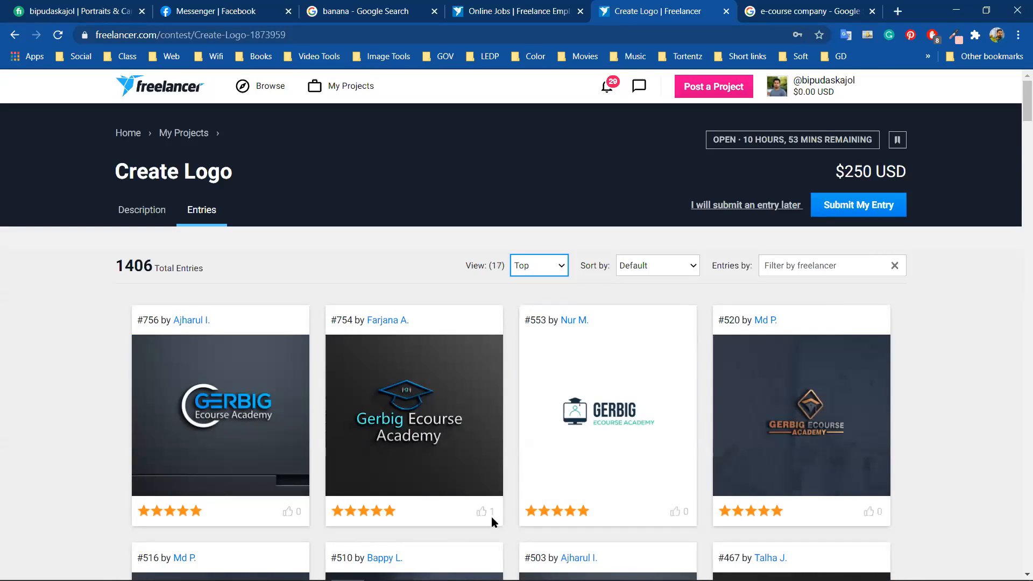
{"action": "left_click", "coordinate": [486, 511]}
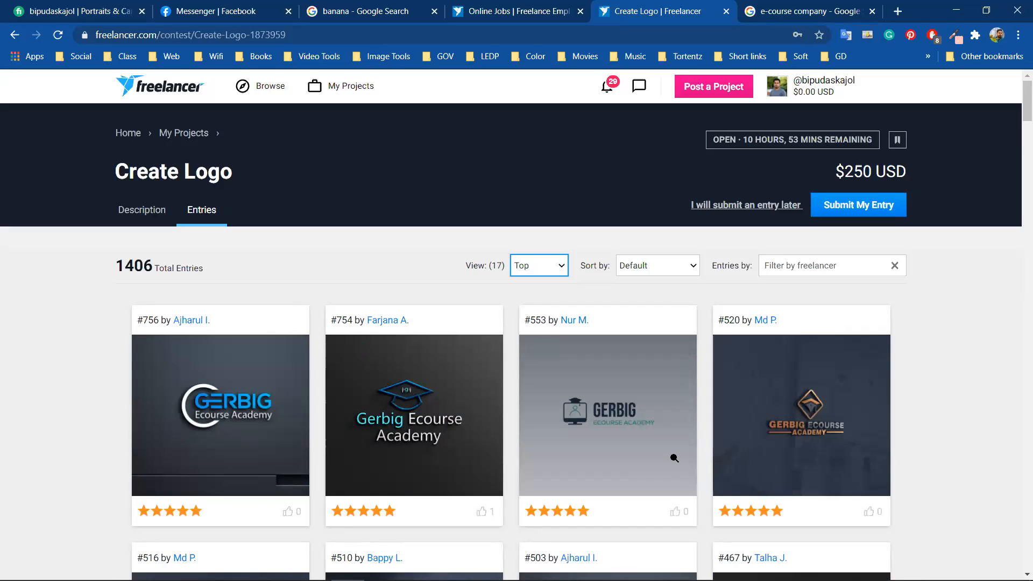
{"action": "scroll", "coordinate": [673, 456], "scroll_direction": "down", "scroll_amount": 1}
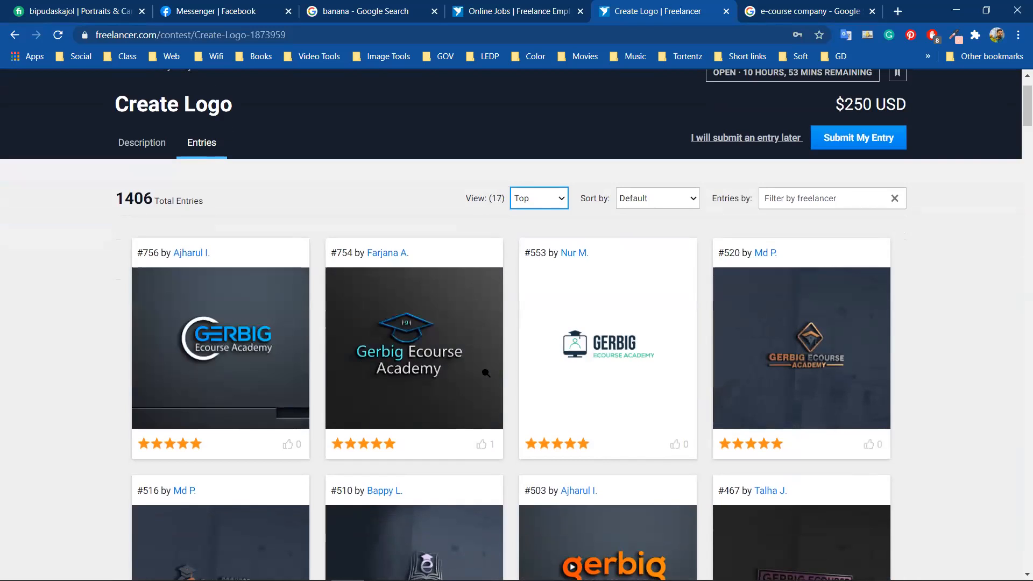
{"action": "scroll", "coordinate": [264, 366], "scroll_direction": "down", "scroll_amount": 4}
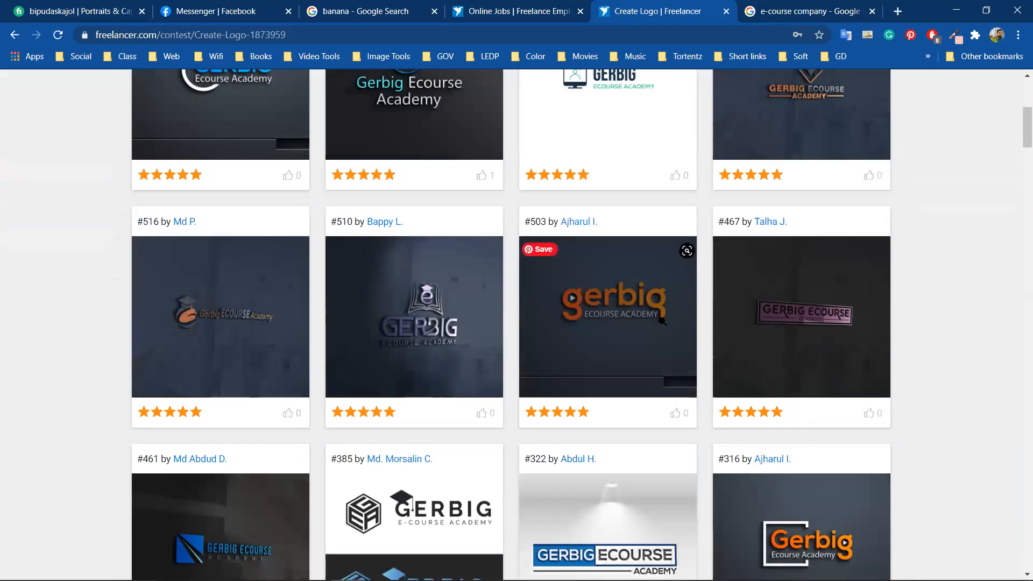
- Look through the remaining top logo entries from #516 down to #36 and return to the start of the list
{"action": "scroll", "coordinate": [579, 335], "scroll_direction": "down", "scroll_amount": 1}
{"action": "scroll", "coordinate": [578, 336], "scroll_direction": "down", "scroll_amount": 1}
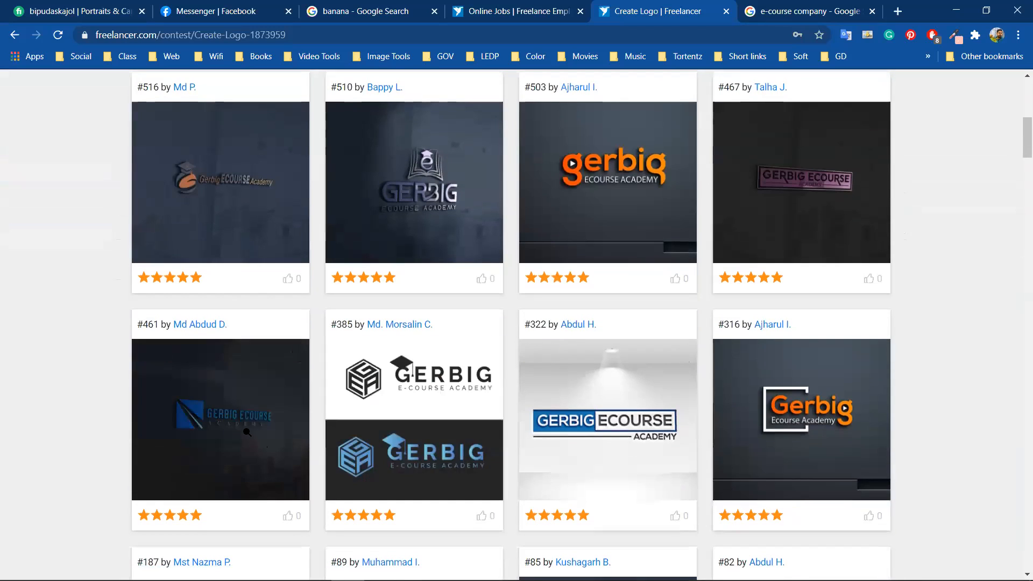
{"action": "scroll", "coordinate": [592, 430], "scroll_direction": "down", "scroll_amount": 5}
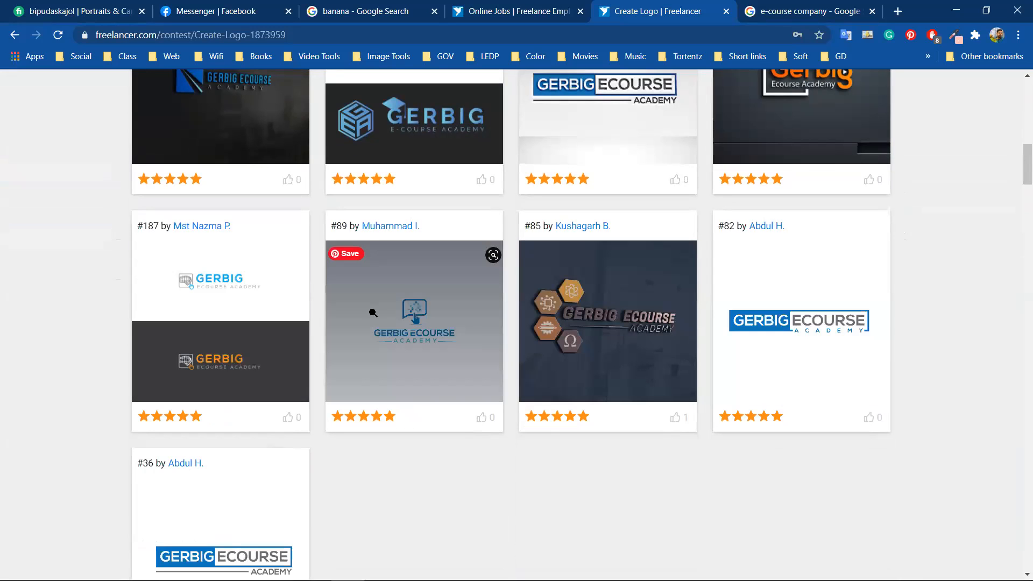
{"action": "scroll", "coordinate": [390, 333], "scroll_direction": "up", "scroll_amount": 5}
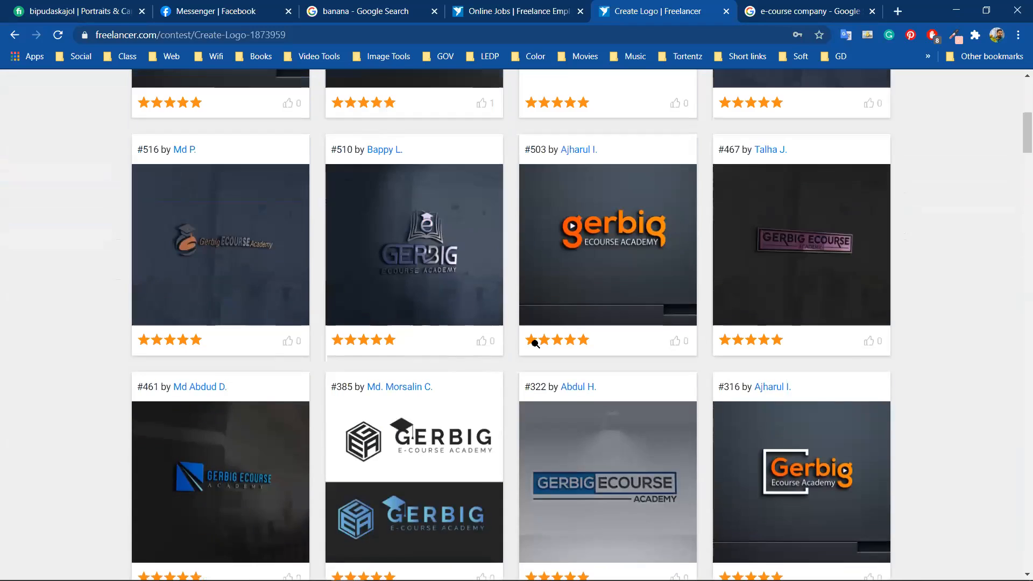
{"action": "scroll", "coordinate": [533, 334], "scroll_direction": "up", "scroll_amount": 4}
{"action": "scroll", "coordinate": [355, 379], "scroll_direction": "up", "scroll_amount": 6}
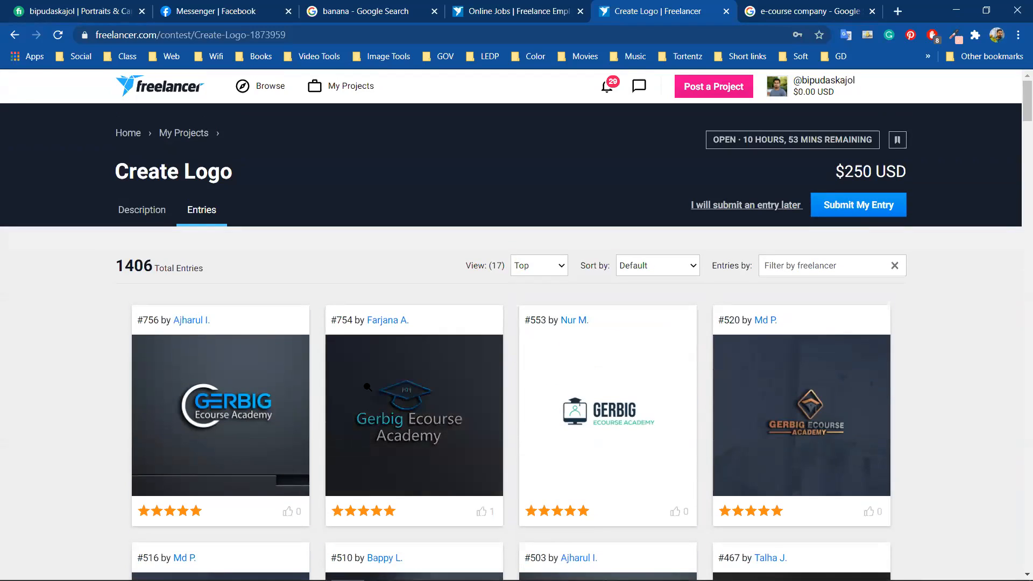
- Review the top entries once more from #756 through #36, ending back at the contest header
{"action": "scroll", "coordinate": [448, 378], "scroll_direction": "down", "scroll_amount": 4}
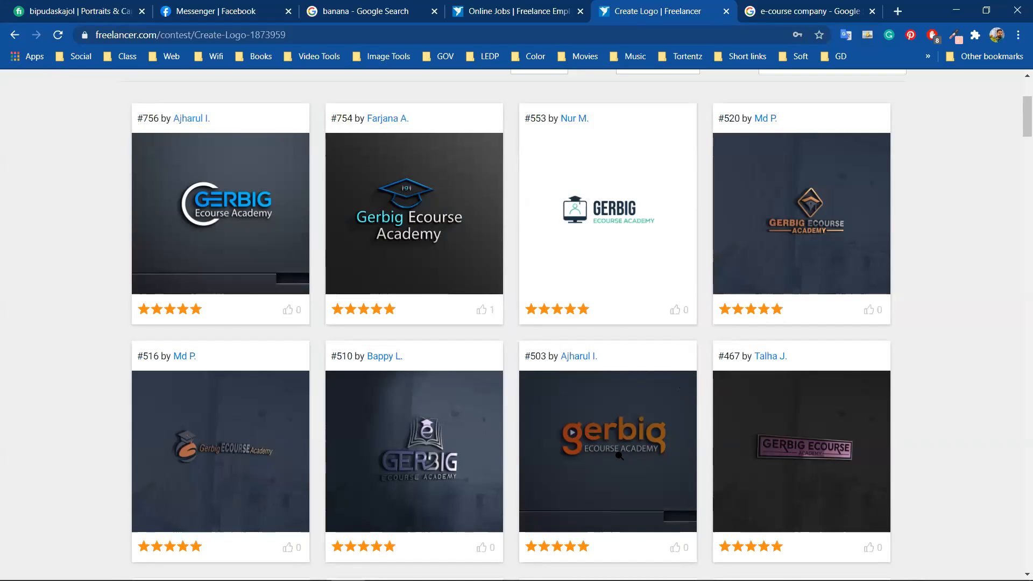
{"action": "scroll", "coordinate": [619, 456], "scroll_direction": "down", "scroll_amount": 1}
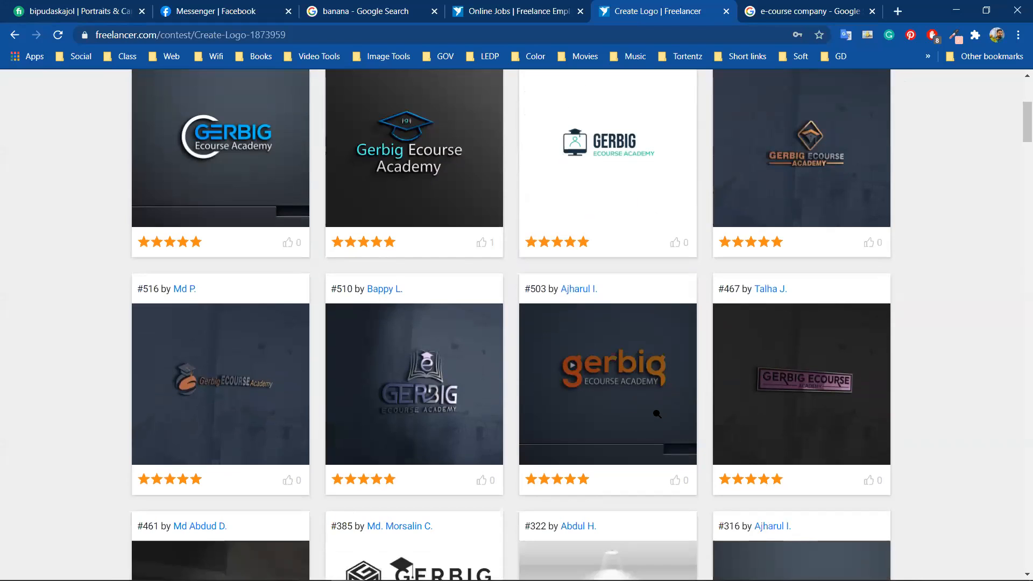
{"action": "scroll", "coordinate": [662, 390], "scroll_direction": "down", "scroll_amount": 3}
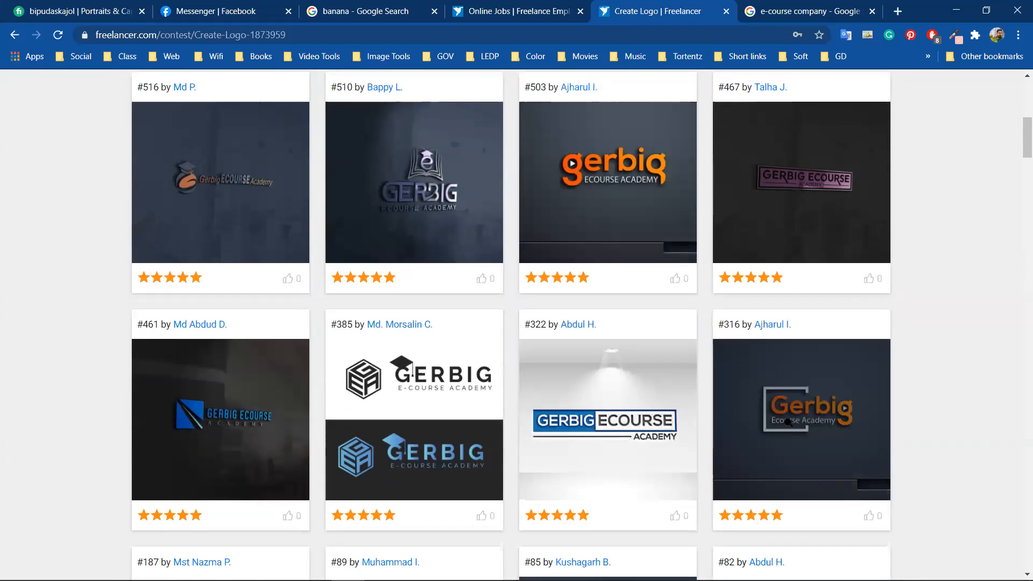
{"action": "scroll", "coordinate": [791, 423], "scroll_direction": "down", "scroll_amount": 2}
{"action": "scroll", "coordinate": [483, 422], "scroll_direction": "down", "scroll_amount": 3}
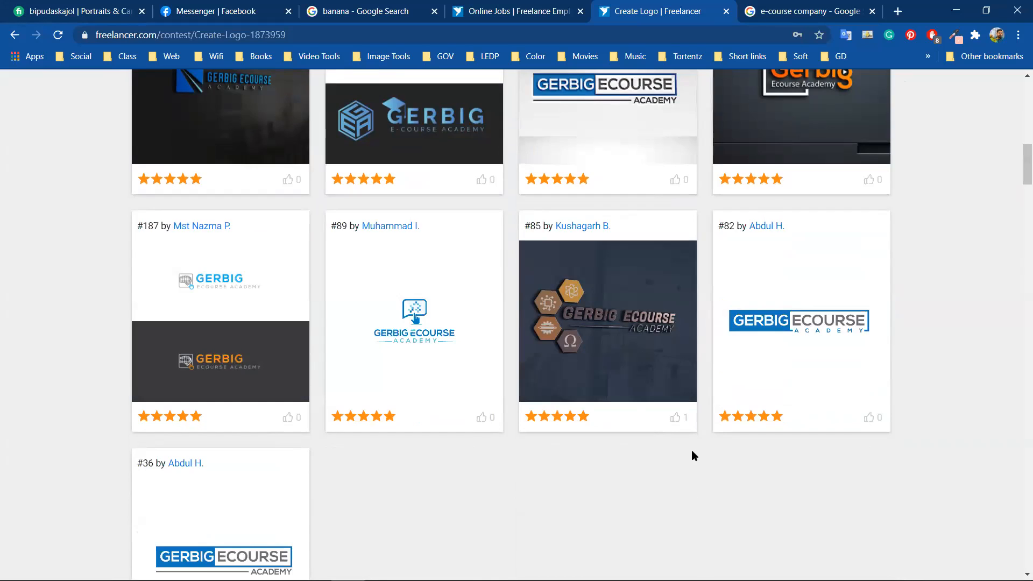
{"action": "scroll", "coordinate": [692, 455], "scroll_direction": "up", "scroll_amount": 10}
{"action": "scroll", "coordinate": [692, 450], "scroll_direction": "up", "scroll_amount": 3}
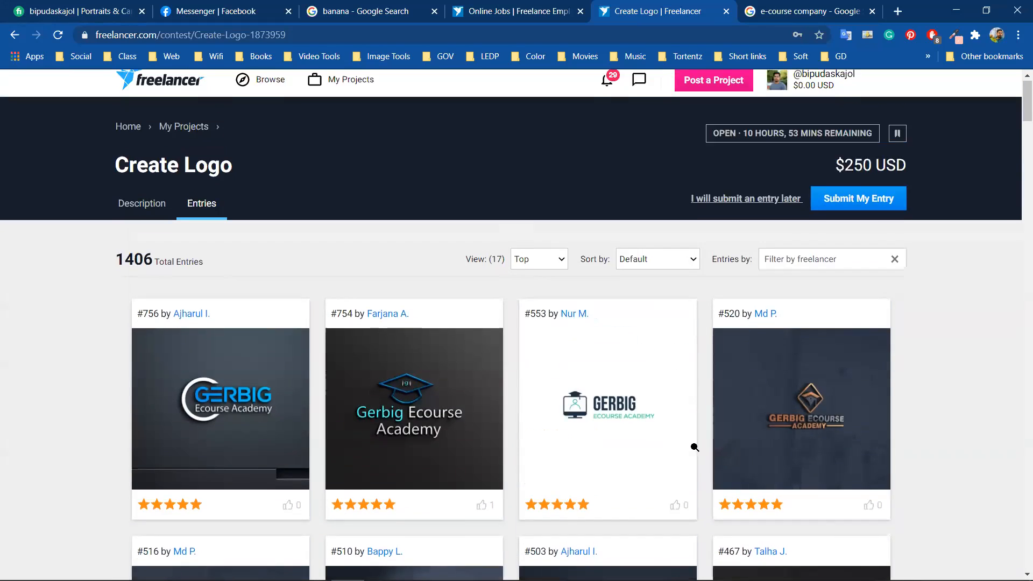
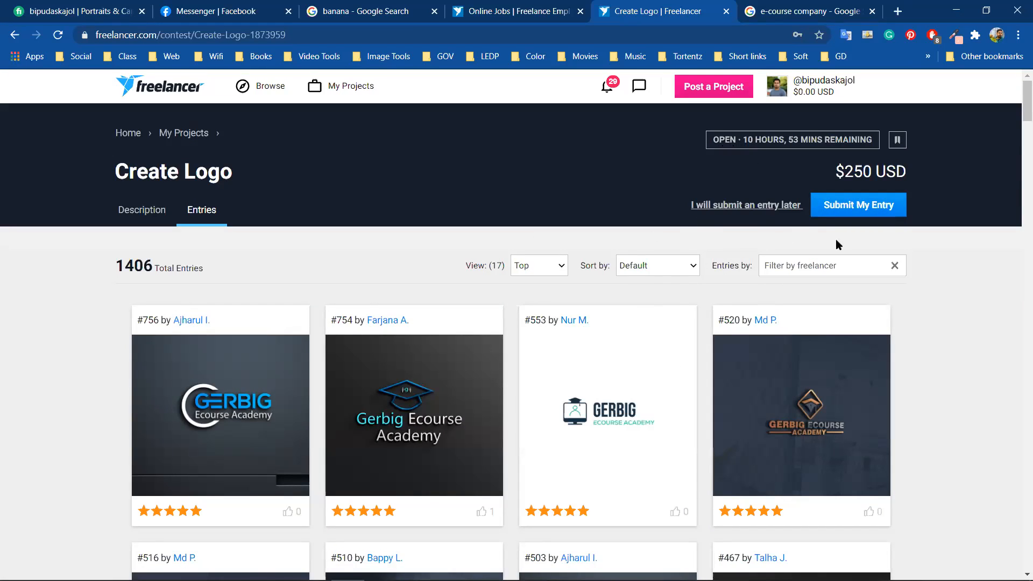
- Open the contest's entry submission form and examine its Entry Title field and suggested titles
{"action": "left_click", "coordinate": [852, 210]}
{"action": "scroll", "coordinate": [519, 298], "scroll_direction": "down", "scroll_amount": 2}
{"action": "scroll", "coordinate": [632, 327], "scroll_direction": "up", "scroll_amount": 2}
{"action": "scroll", "coordinate": [608, 348], "scroll_direction": "down", "scroll_amount": 1}
{"action": "left_click", "coordinate": [214, 221]}
{"action": "left_click", "coordinate": [383, 161]}
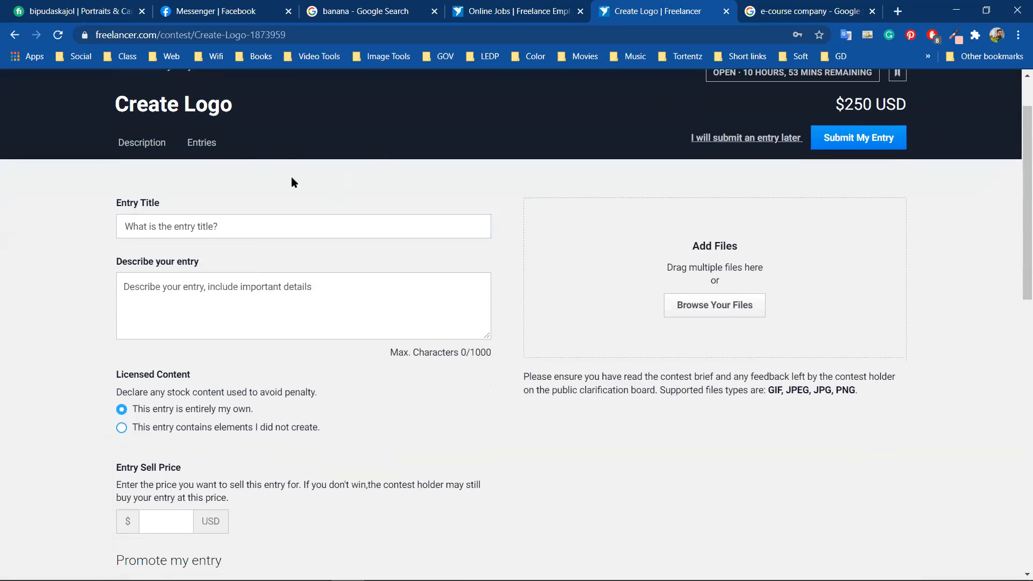
{"action": "scroll", "coordinate": [224, 145], "scroll_direction": "up", "scroll_amount": 1}
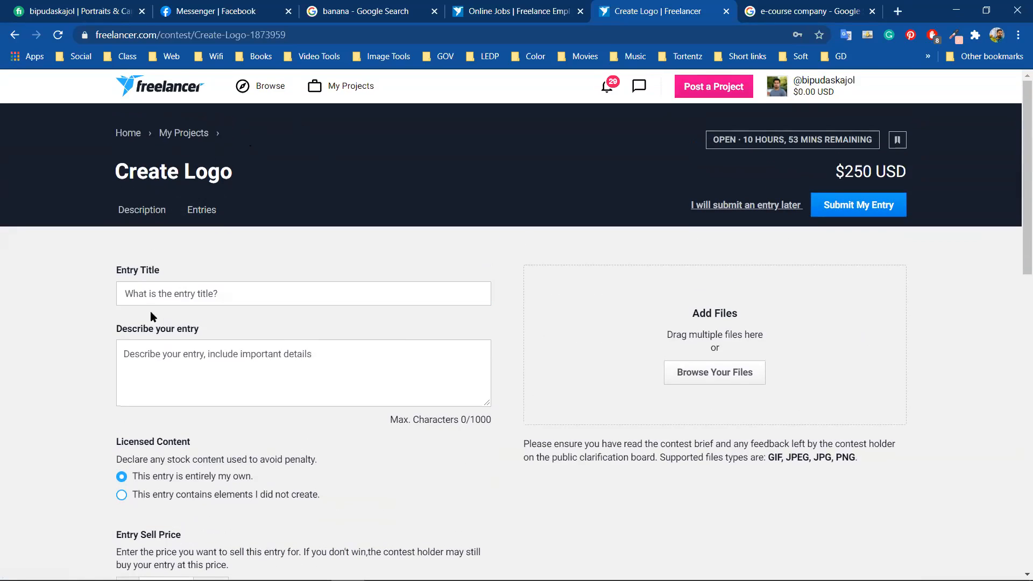
{"action": "left_click", "coordinate": [141, 294]}
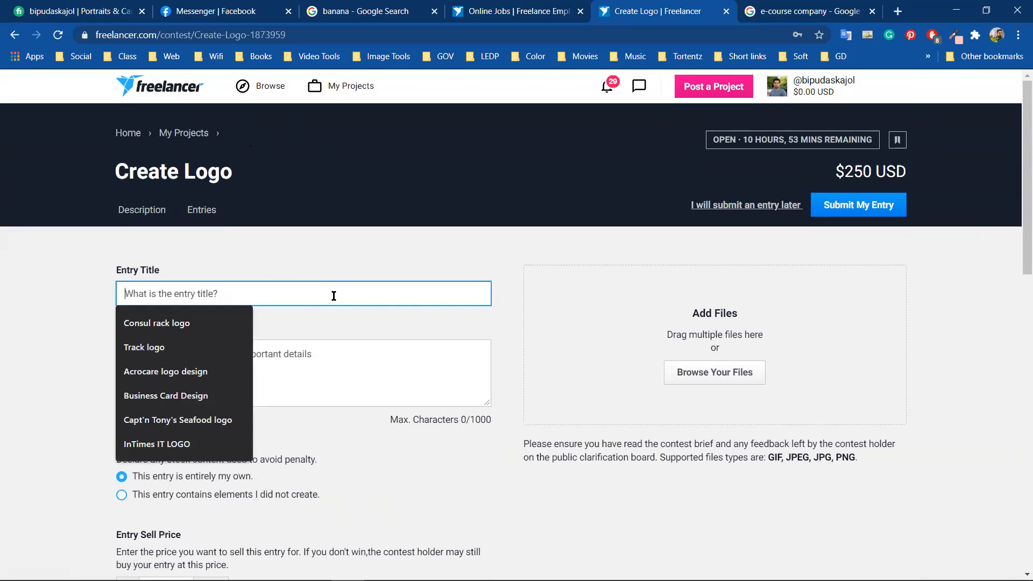
{"action": "left_click", "coordinate": [348, 263]}
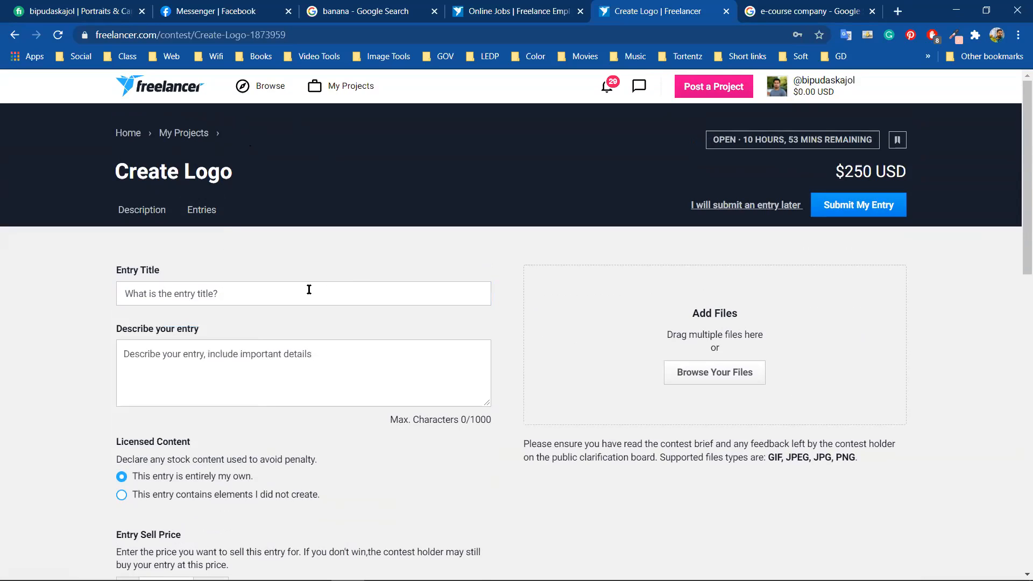
- Examine the form's entry description, licensed content, sell price, and Highlight and Sealed promotion options
{"action": "scroll", "coordinate": [358, 295], "scroll_direction": "down", "scroll_amount": 2}
{"action": "left_click", "coordinate": [136, 225]}
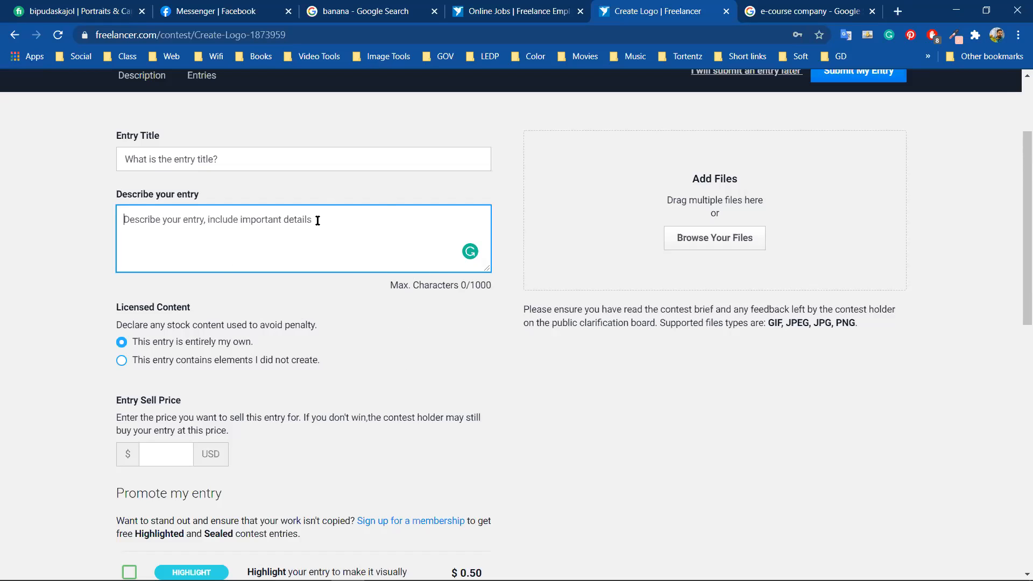
{"action": "scroll", "coordinate": [316, 256], "scroll_direction": "down", "scroll_amount": 2}
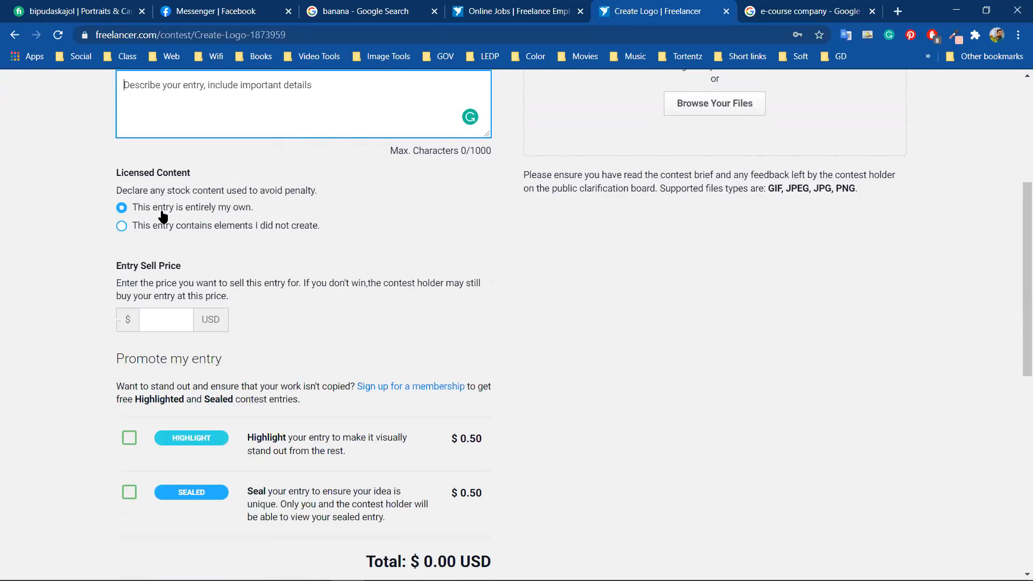
{"action": "scroll", "coordinate": [312, 211], "scroll_direction": "down", "scroll_amount": 2}
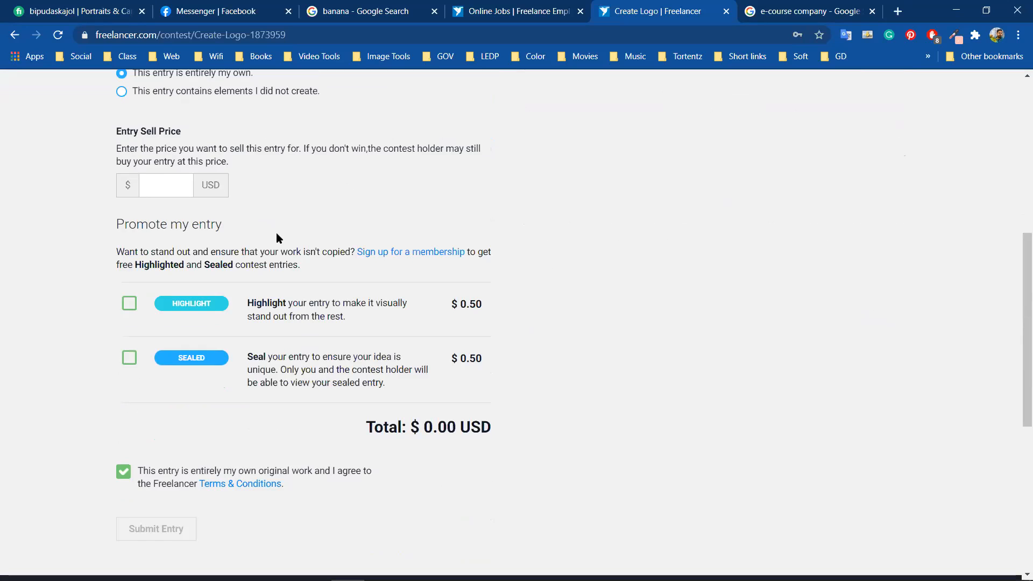
{"action": "scroll", "coordinate": [277, 237], "scroll_direction": "down", "scroll_amount": 1}
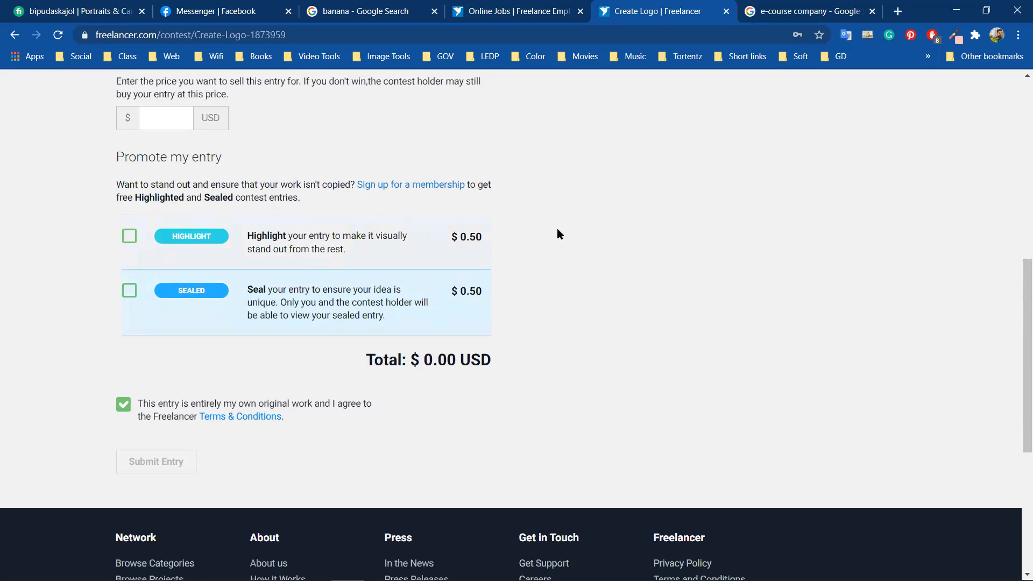
- Return to the contest entries and look over the top logos between #756 and #82 again
{"action": "scroll", "coordinate": [567, 243], "scroll_direction": "up", "scroll_amount": 9}
{"action": "left_click", "coordinate": [218, 215]}
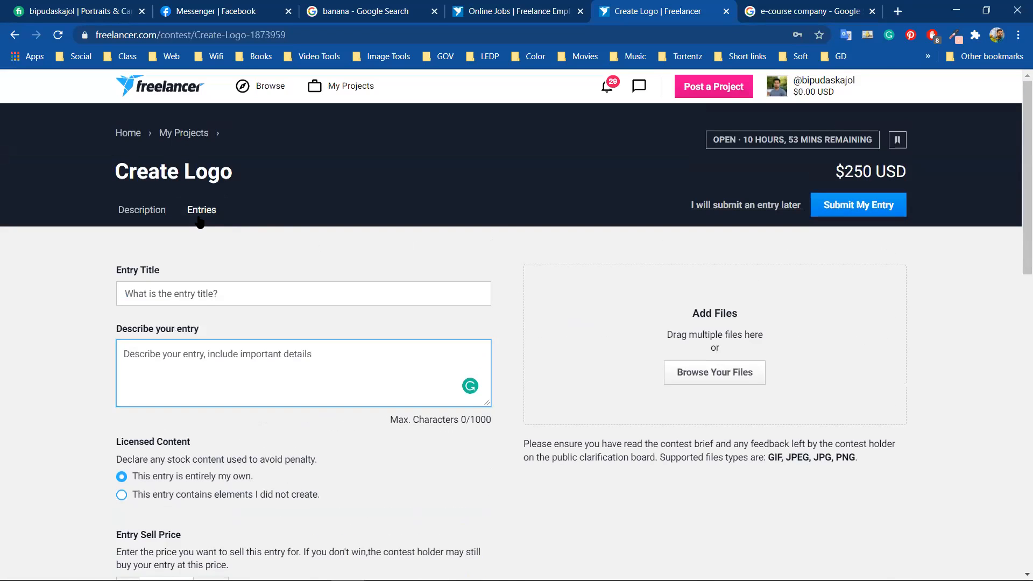
{"action": "scroll", "coordinate": [238, 236], "scroll_direction": "down", "scroll_amount": 4}
{"action": "scroll", "coordinate": [584, 262], "scroll_direction": "down", "scroll_amount": 5}
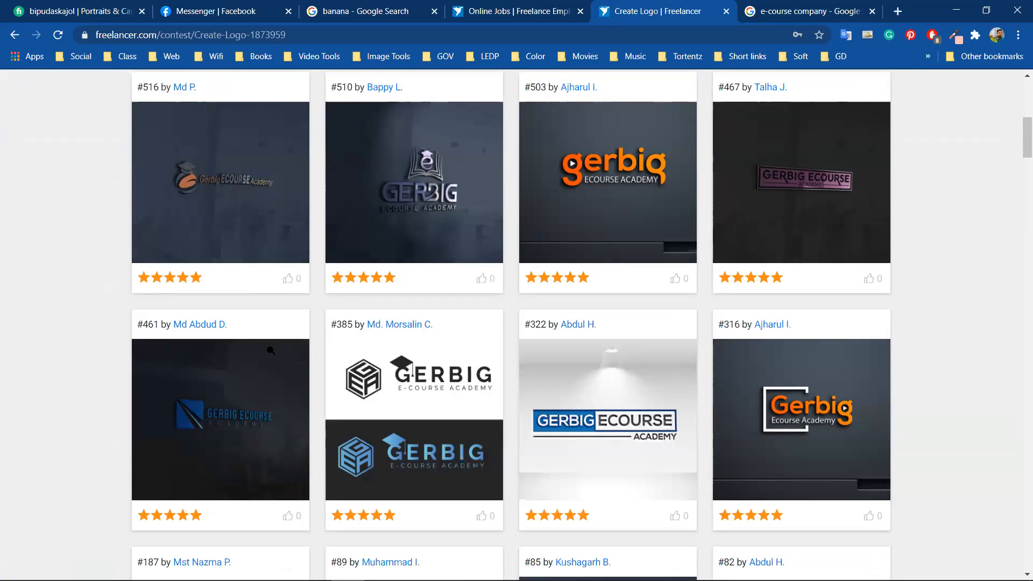
{"action": "scroll", "coordinate": [287, 259], "scroll_direction": "up", "scroll_amount": 3}
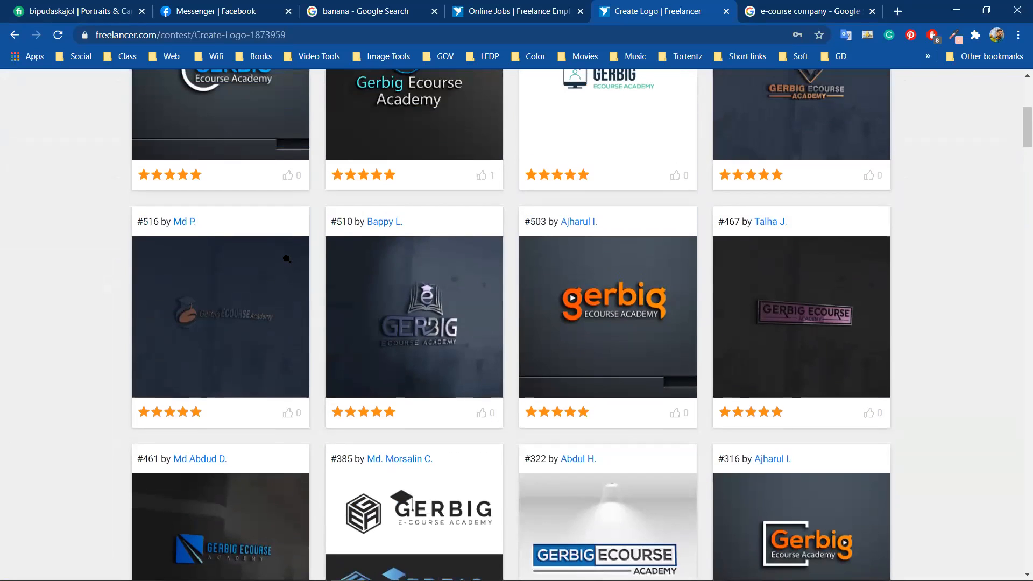
{"action": "scroll", "coordinate": [289, 259], "scroll_direction": "up", "scroll_amount": 3}
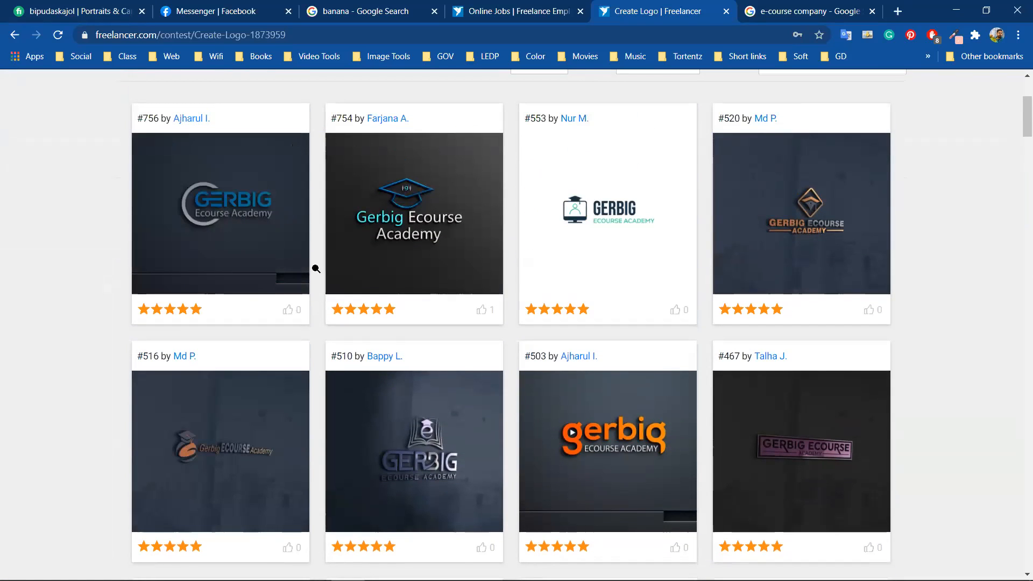
{"action": "scroll", "coordinate": [782, 239], "scroll_direction": "down", "scroll_amount": 3}
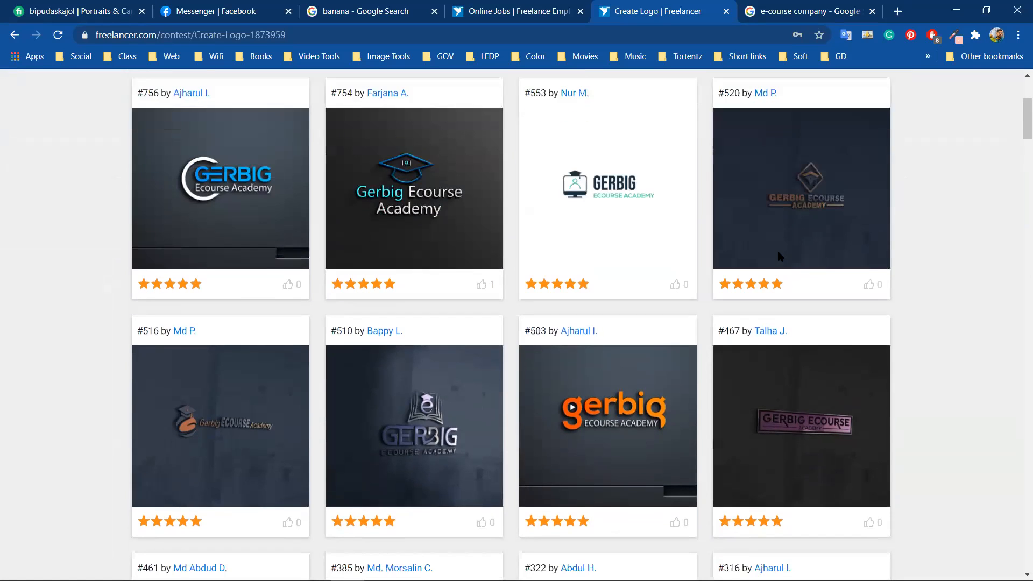
{"action": "scroll", "coordinate": [455, 398], "scroll_direction": "down", "scroll_amount": 3}
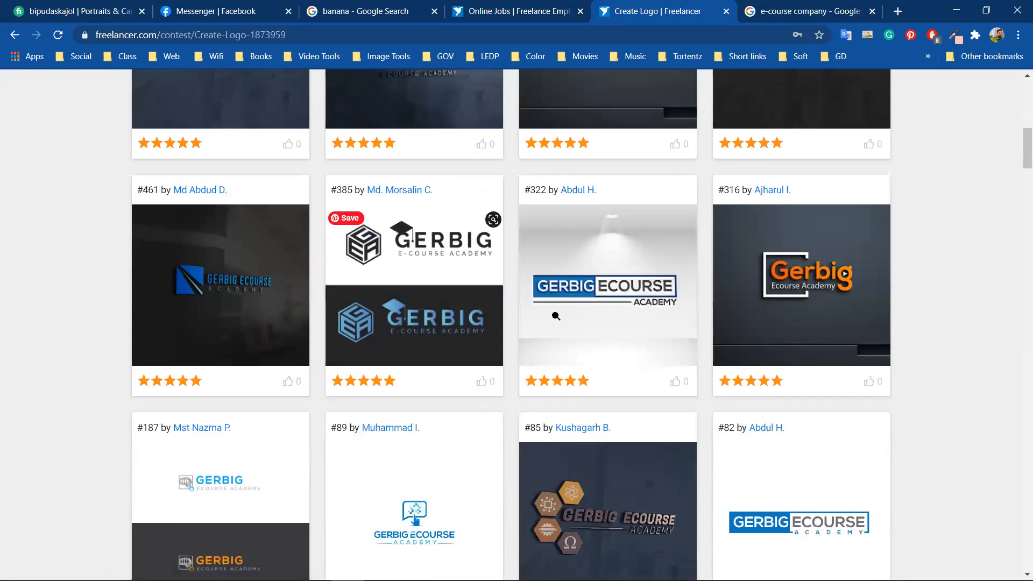
{"action": "scroll", "coordinate": [509, 316], "scroll_direction": "up", "scroll_amount": 9}
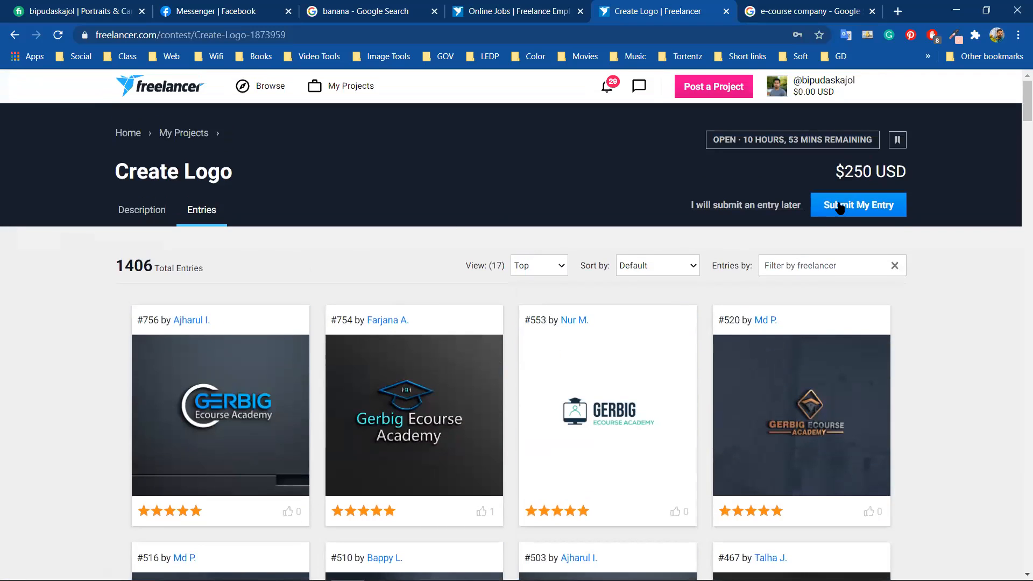
- Reopen the entry submission form and skim its fields from the title to the original-work agreement
{"action": "left_click", "coordinate": [840, 209]}
{"action": "scroll", "coordinate": [445, 312], "scroll_direction": "down", "scroll_amount": 9}
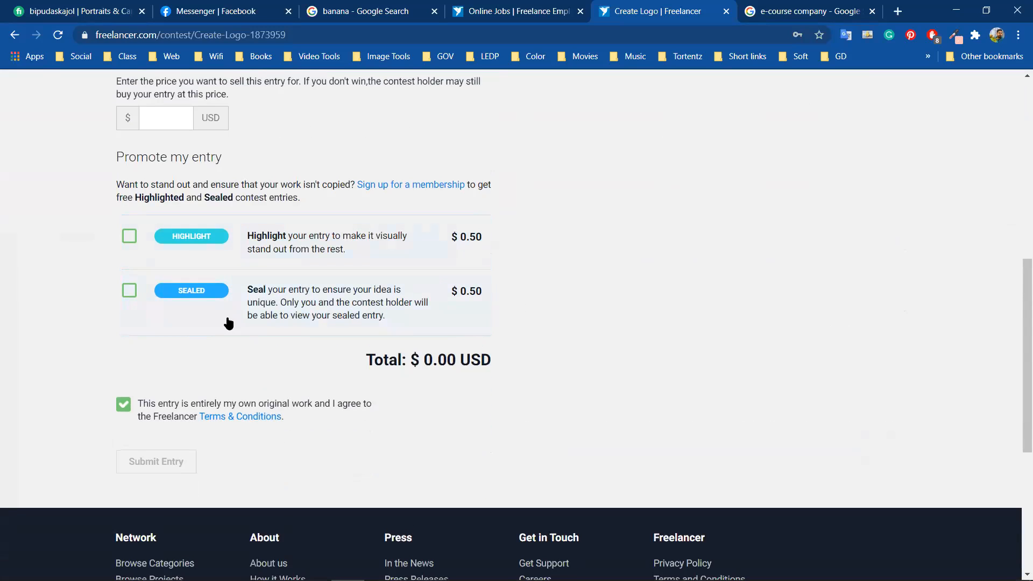
{"action": "scroll", "coordinate": [344, 282], "scroll_direction": "up", "scroll_amount": 4}
{"action": "scroll", "coordinate": [344, 285], "scroll_direction": "up", "scroll_amount": 5}
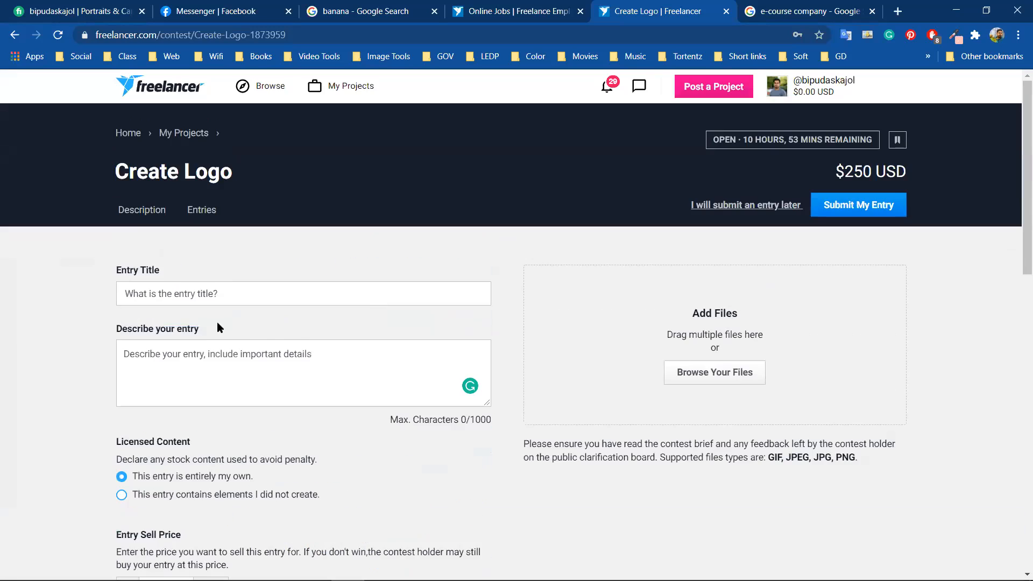
{"action": "scroll", "coordinate": [235, 293], "scroll_direction": "down", "scroll_amount": 5}
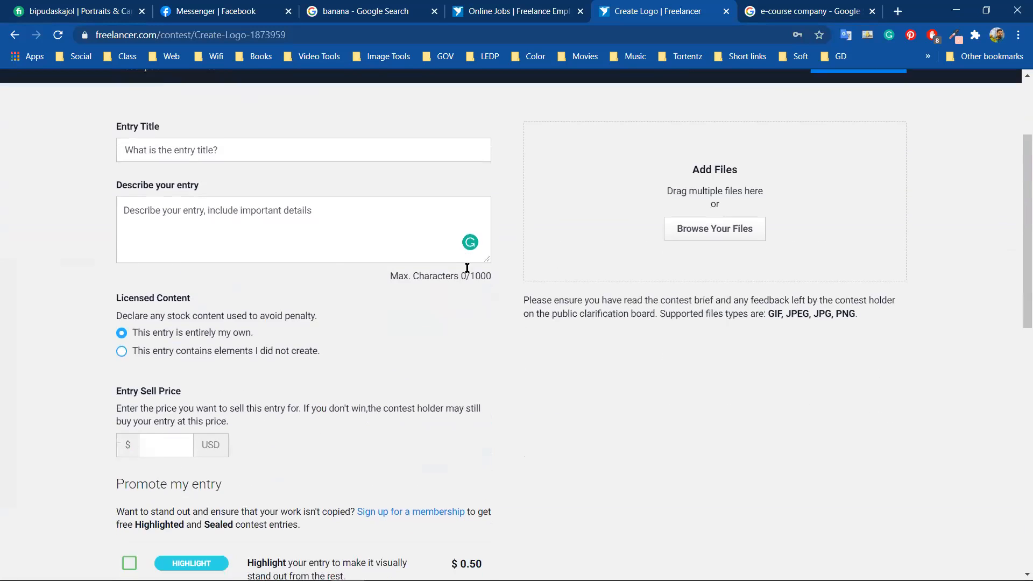
{"action": "scroll", "coordinate": [656, 240], "scroll_direction": "up", "scroll_amount": 3}
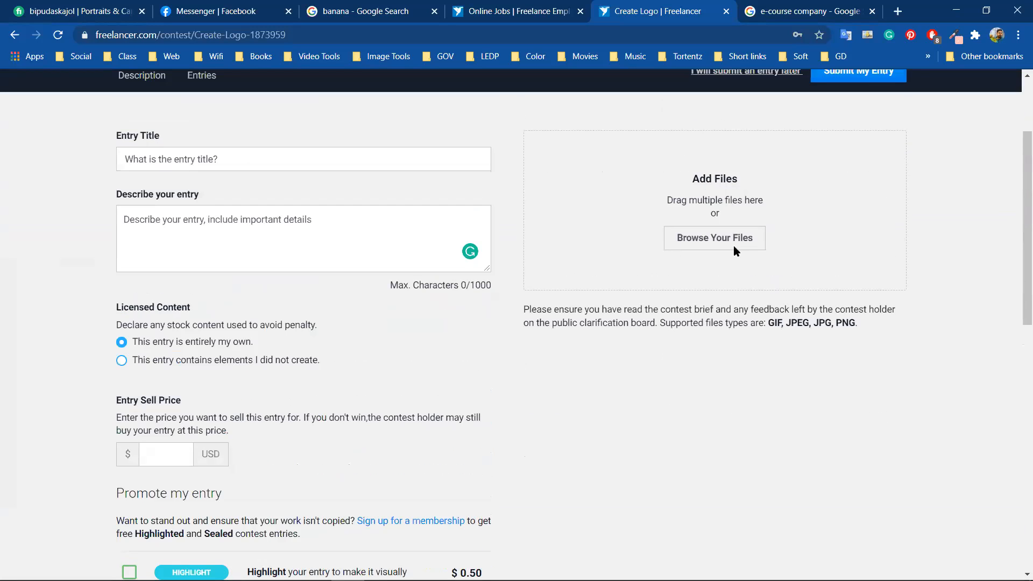
- Open the file browser for adding entry files, cancel it, and check the form's remaining sections down to Submit Entry
{"action": "left_click", "coordinate": [700, 240]}
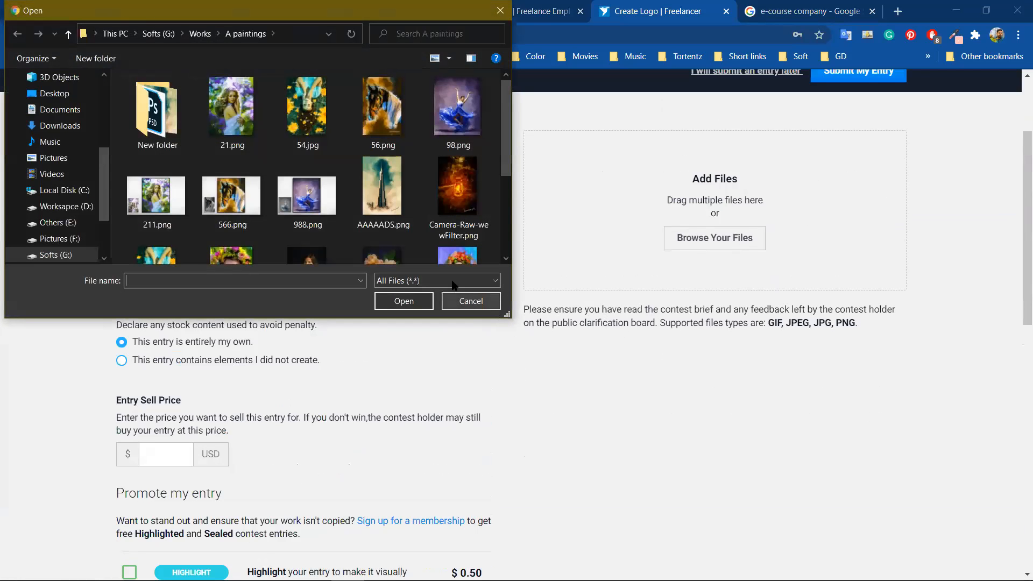
{"action": "left_click", "coordinate": [471, 301]}
{"action": "scroll", "coordinate": [688, 337], "scroll_direction": "down", "scroll_amount": 1}
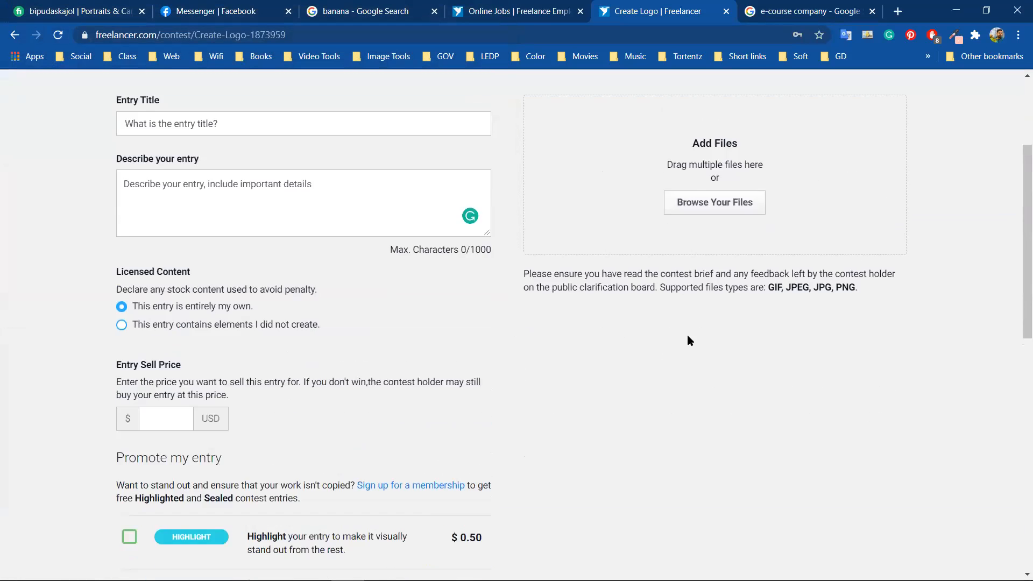
{"action": "scroll", "coordinate": [690, 340], "scroll_direction": "down", "scroll_amount": 8}
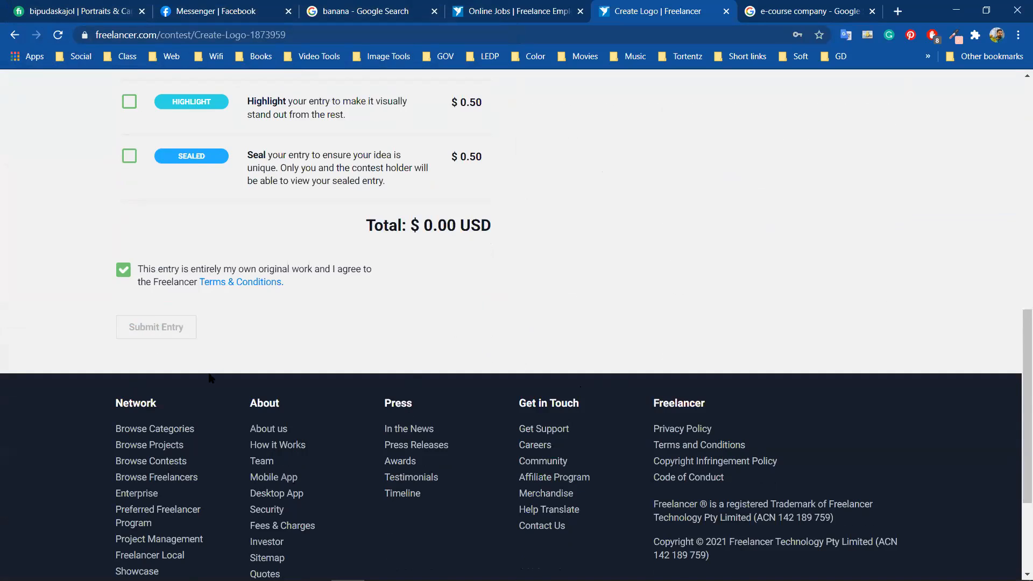
{"action": "scroll", "coordinate": [573, 334], "scroll_direction": "up", "scroll_amount": 9}
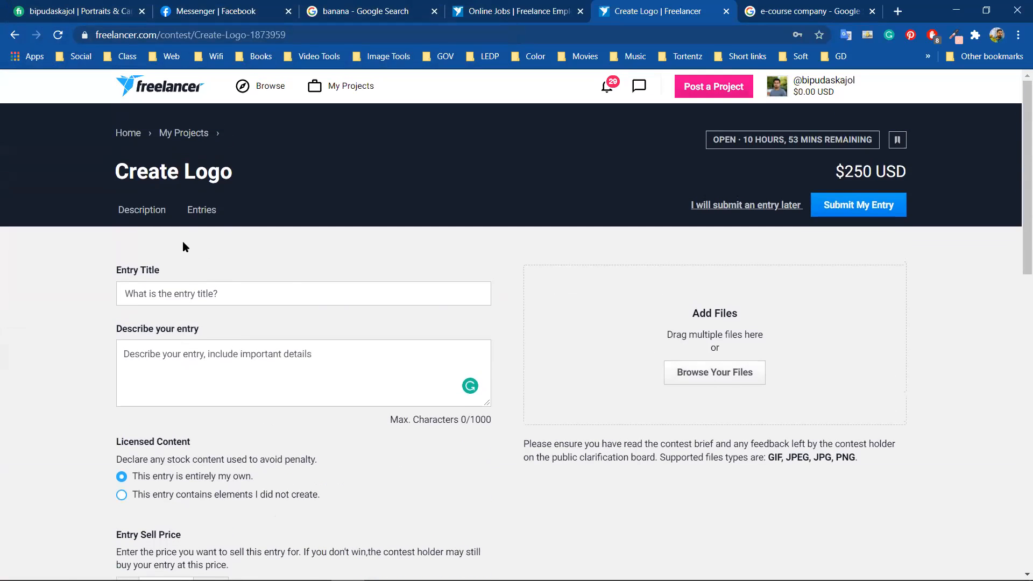
- Go back to the top entries and look past the last logo to the Public Clarification Board
{"action": "left_click", "coordinate": [202, 210]}
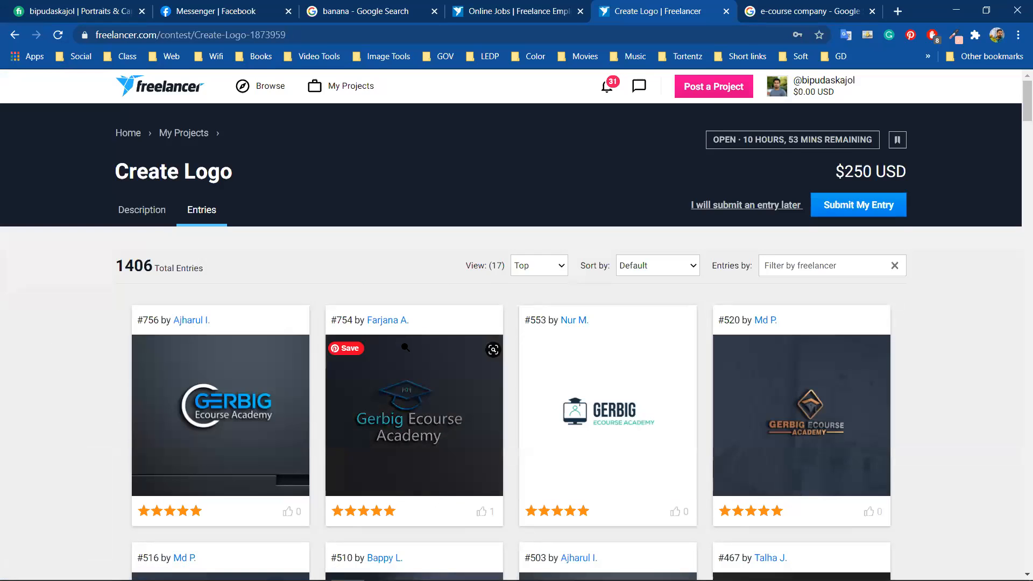
{"action": "scroll", "coordinate": [405, 346], "scroll_direction": "down", "scroll_amount": 10}
{"action": "scroll", "coordinate": [405, 345], "scroll_direction": "down", "scroll_amount": 10}
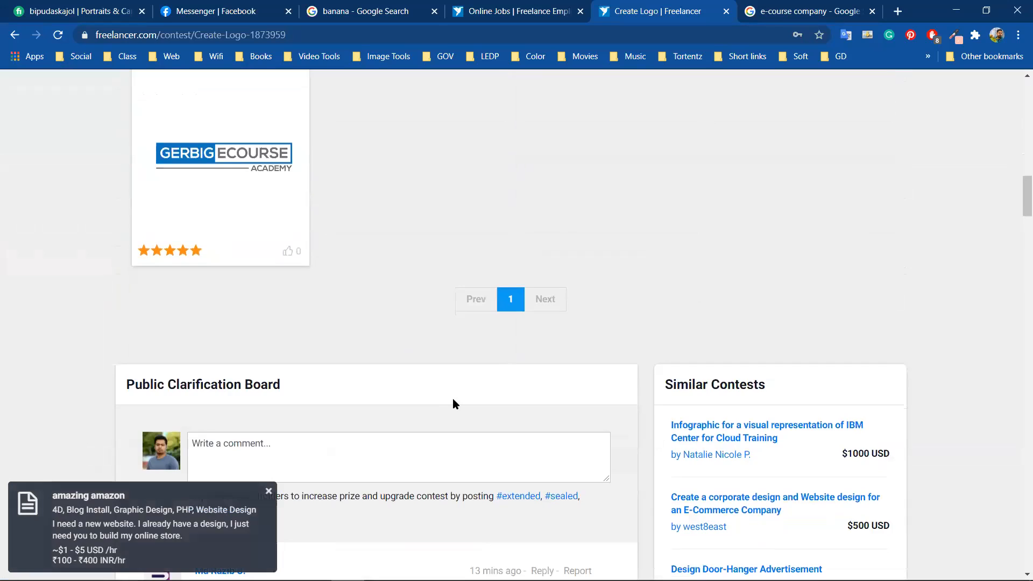
- Look through the freelancers' comments on the Public Clarification Board, checking back at the top entries in between
{"action": "scroll", "coordinate": [447, 406], "scroll_direction": "up", "scroll_amount": 1}
{"action": "scroll", "coordinate": [445, 405], "scroll_direction": "down", "scroll_amount": 6}
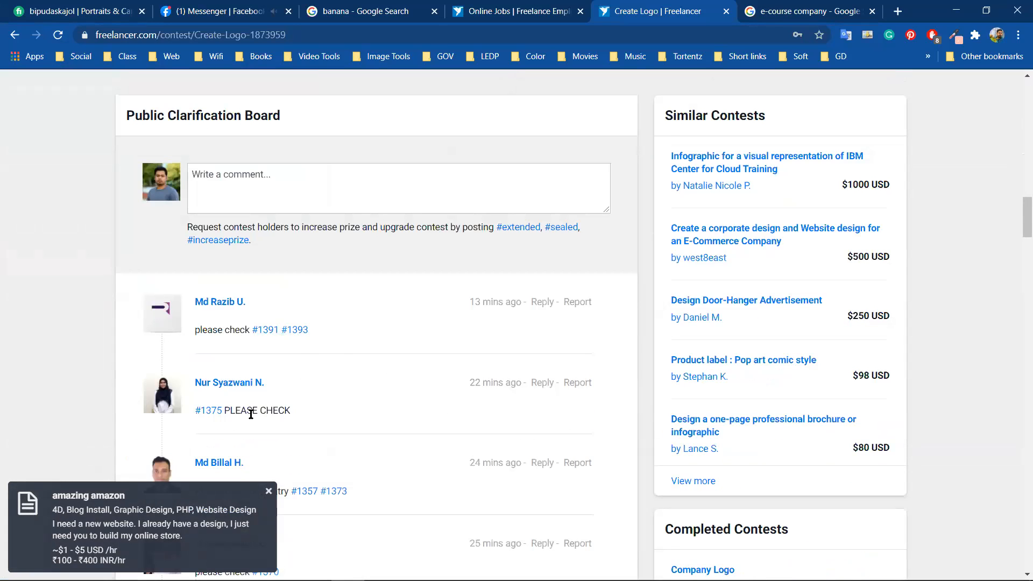
{"action": "scroll", "coordinate": [327, 411], "scroll_direction": "down", "scroll_amount": 2}
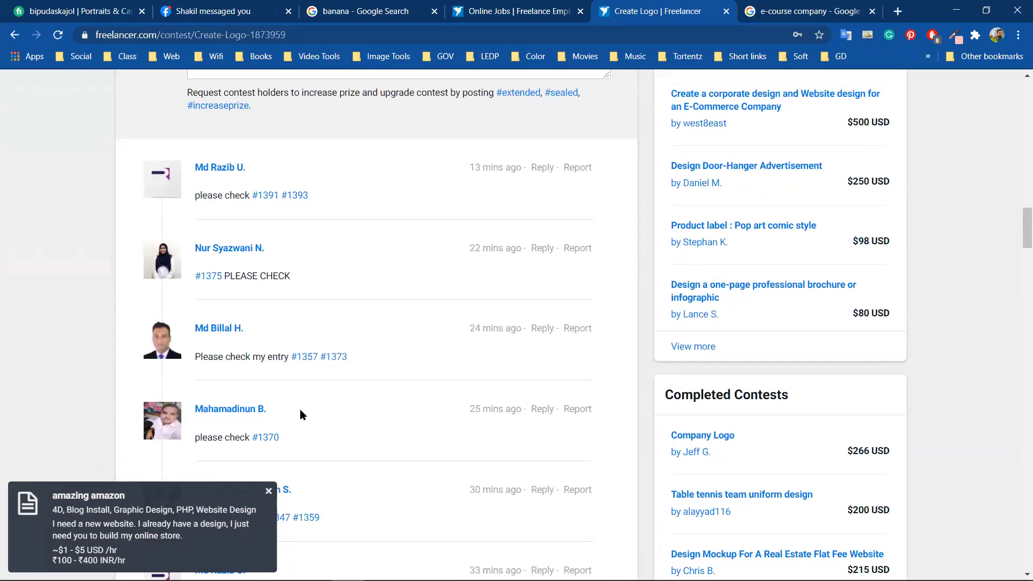
{"action": "scroll", "coordinate": [288, 409], "scroll_direction": "down", "scroll_amount": 2}
{"action": "scroll", "coordinate": [280, 395], "scroll_direction": "up", "scroll_amount": 6}
{"action": "scroll", "coordinate": [285, 384], "scroll_direction": "up", "scroll_amount": 20}
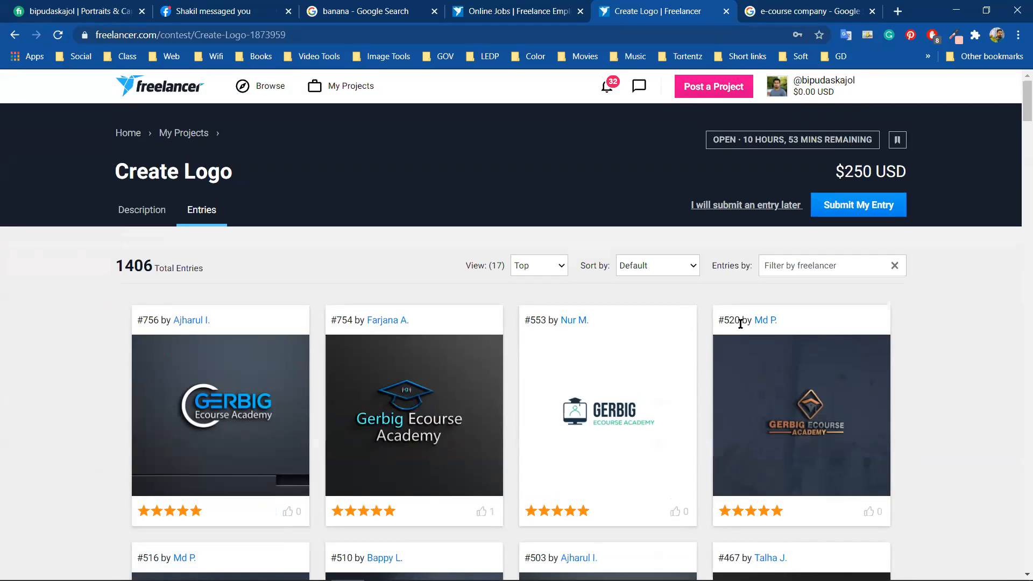
{"action": "left_click", "coordinate": [999, 301]}
{"action": "scroll", "coordinate": [181, 419], "scroll_direction": "down", "scroll_amount": 10}
{"action": "scroll", "coordinate": [180, 420], "scroll_direction": "down", "scroll_amount": 15}
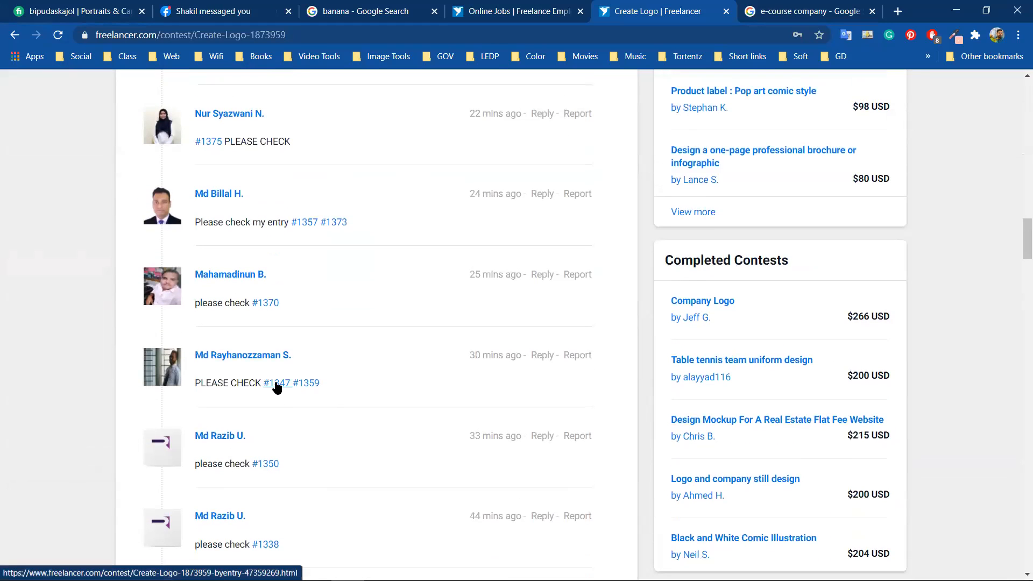
- Open entry #1347 from the comment that links it and examine its GEA logo design and page details
{"action": "left_click", "coordinate": [275, 385]}
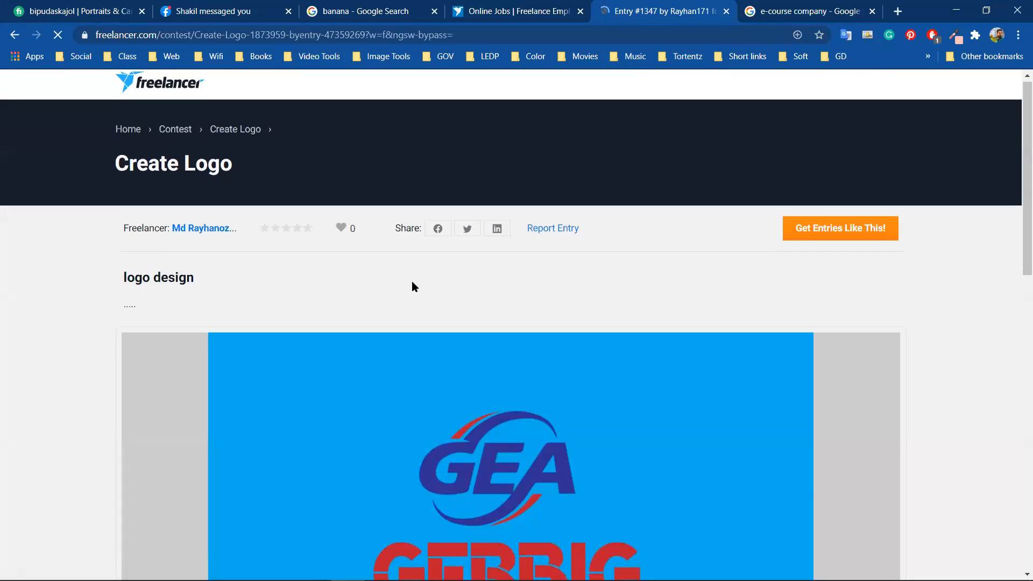
{"action": "scroll", "coordinate": [414, 288], "scroll_direction": "down", "scroll_amount": 6}
{"action": "scroll", "coordinate": [481, 302], "scroll_direction": "up", "scroll_amount": 5}
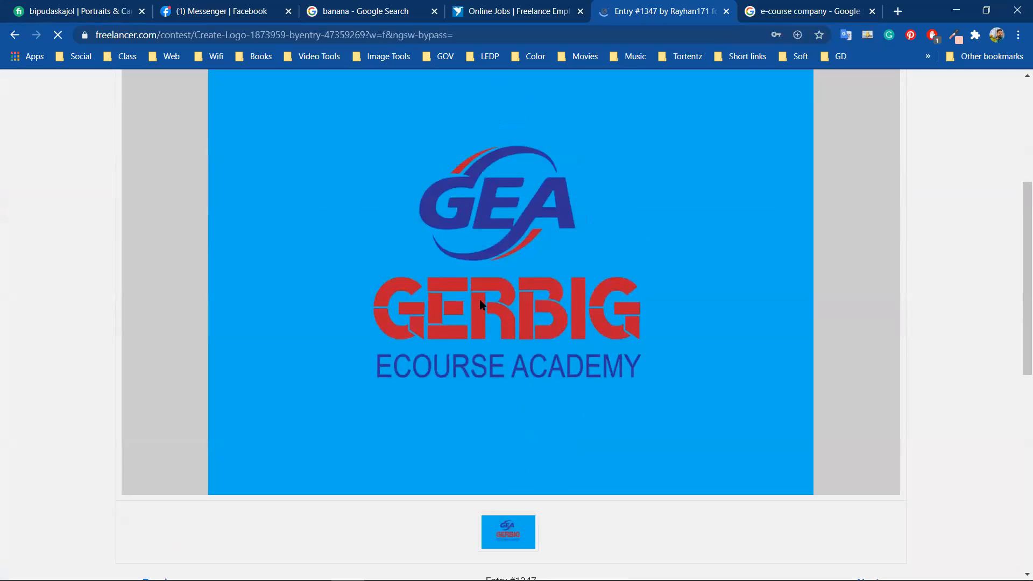
{"action": "scroll", "coordinate": [479, 393], "scroll_direction": "down", "scroll_amount": 1}
{"action": "scroll", "coordinate": [541, 546], "scroll_direction": "down", "scroll_amount": 7}
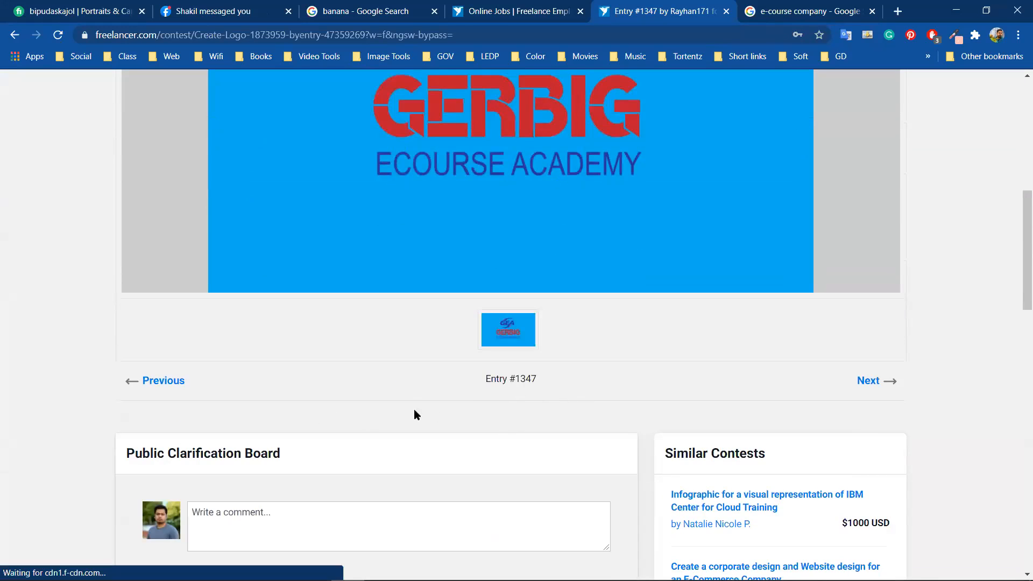
{"action": "scroll", "coordinate": [526, 373], "scroll_direction": "down", "scroll_amount": 2}
{"action": "scroll", "coordinate": [525, 364], "scroll_direction": "up", "scroll_amount": 6}
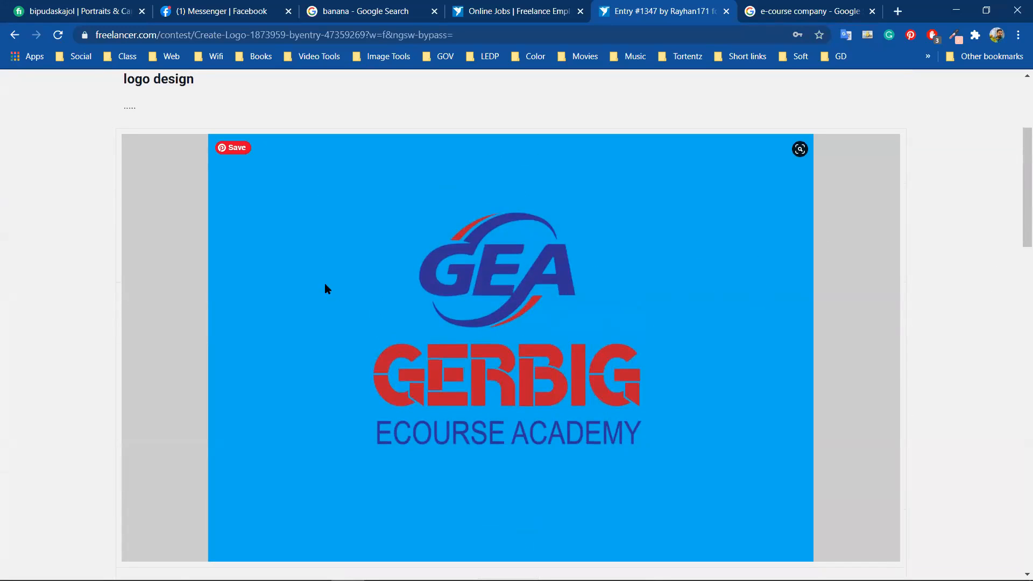
{"action": "scroll", "coordinate": [318, 272], "scroll_direction": "down", "scroll_amount": 4}
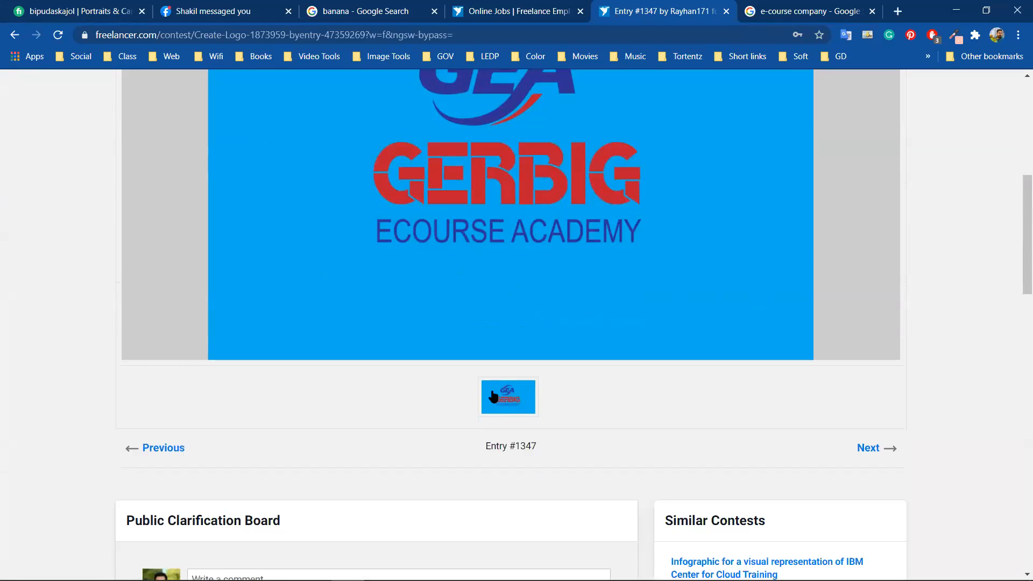
{"action": "scroll", "coordinate": [446, 428], "scroll_direction": "up", "scroll_amount": 1}
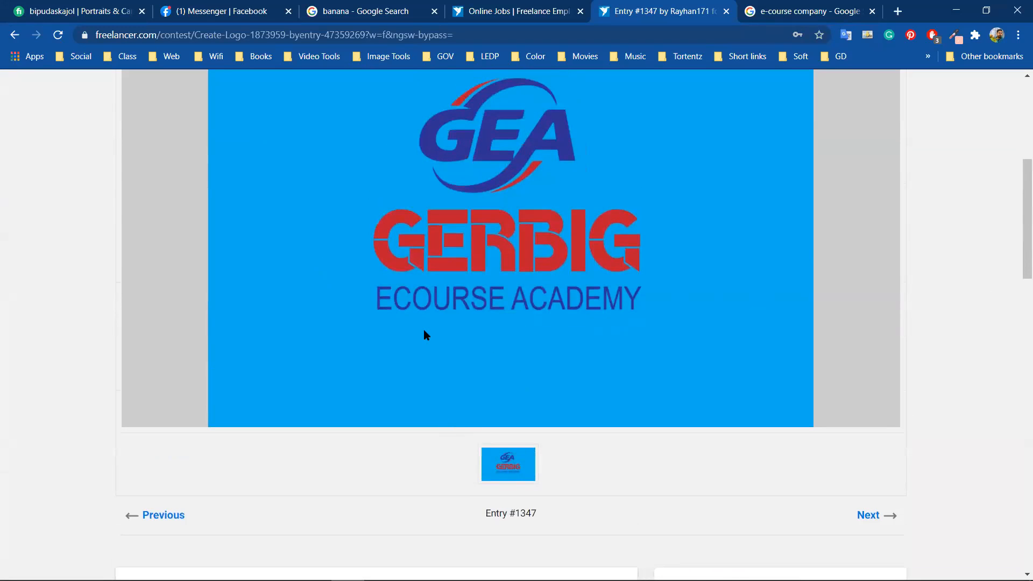
{"action": "scroll", "coordinate": [503, 413], "scroll_direction": "up", "scroll_amount": 2}
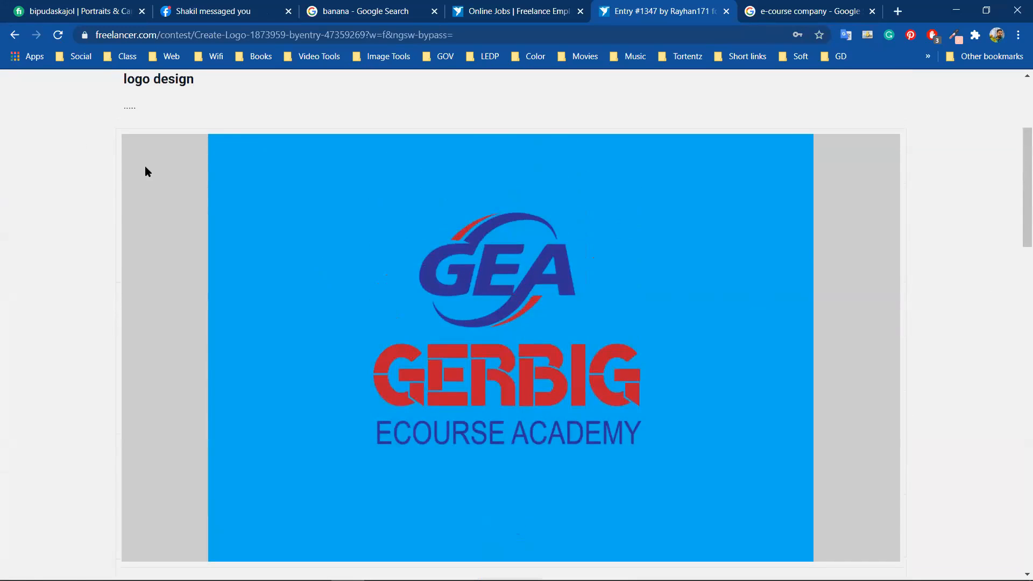
{"action": "scroll", "coordinate": [221, 186], "scroll_direction": "up", "scroll_amount": 1}
{"action": "scroll", "coordinate": [220, 186], "scroll_direction": "down", "scroll_amount": 1}
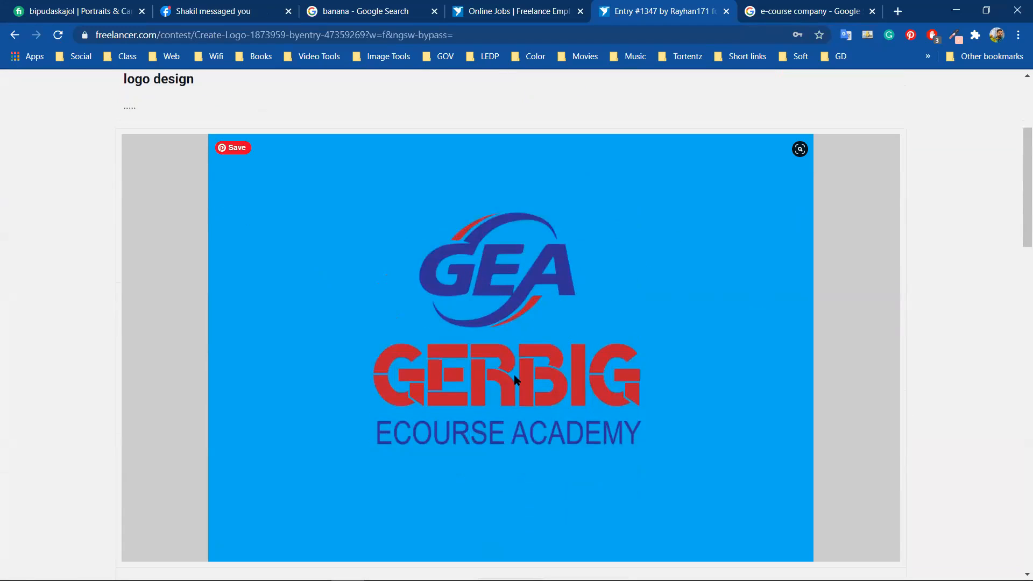
- Return to the contest, show its full list of entries and look over the logos from #756 to #1432
{"action": "left_click", "coordinate": [15, 35]}
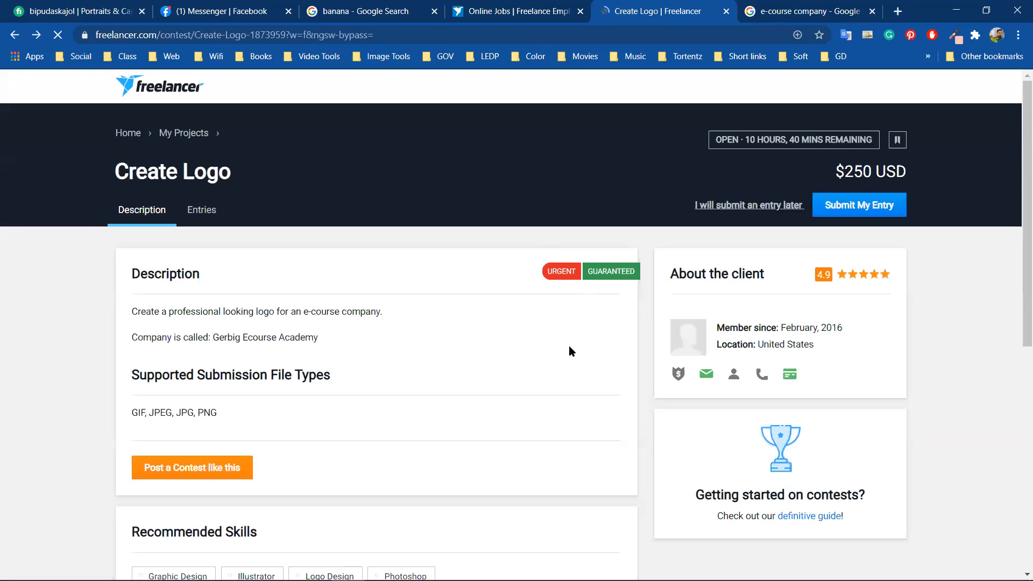
{"action": "left_click", "coordinate": [202, 210]}
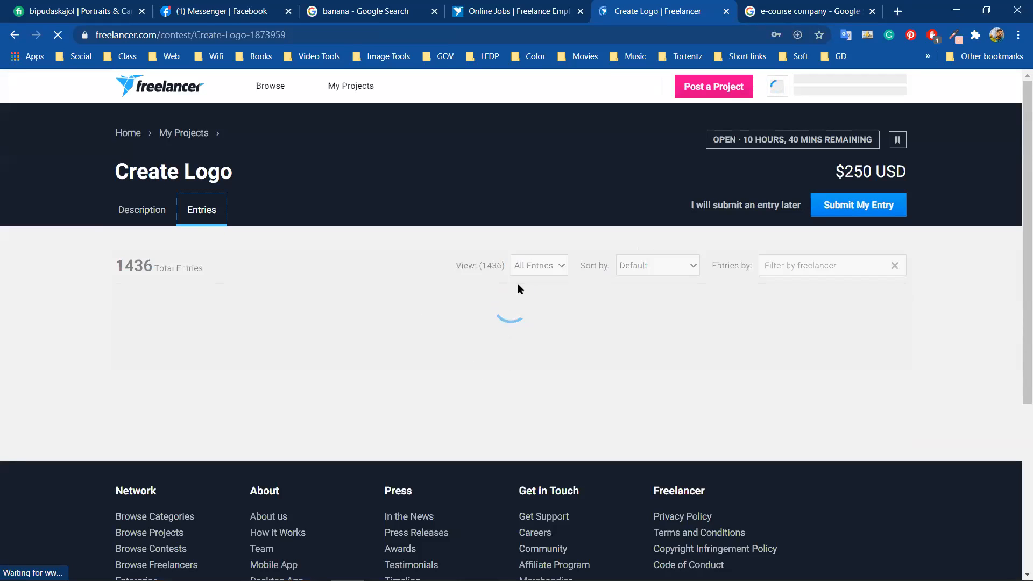
{"action": "scroll", "coordinate": [470, 307], "scroll_direction": "down", "scroll_amount": 3}
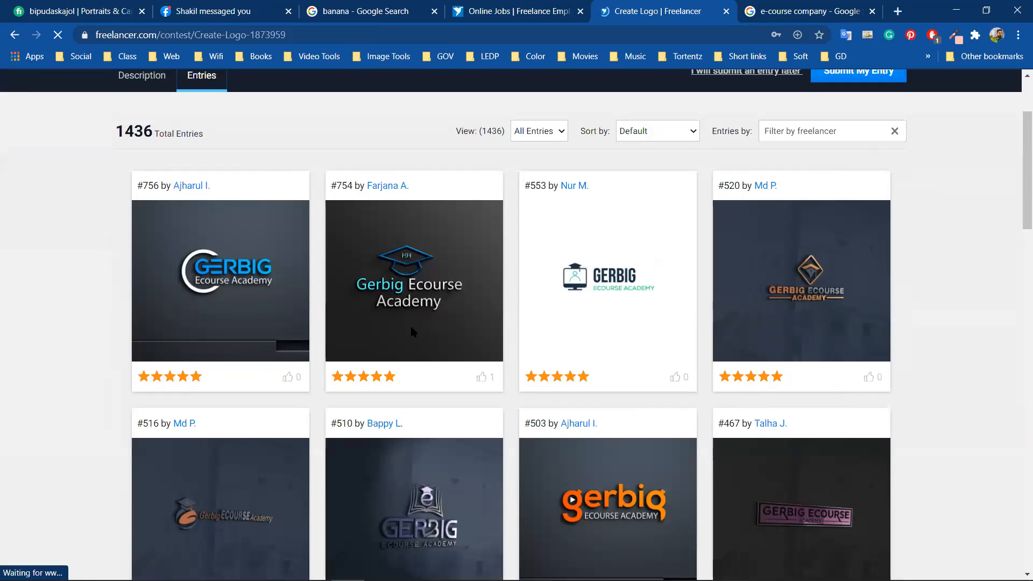
{"action": "scroll", "coordinate": [302, 323], "scroll_direction": "down", "scroll_amount": 4}
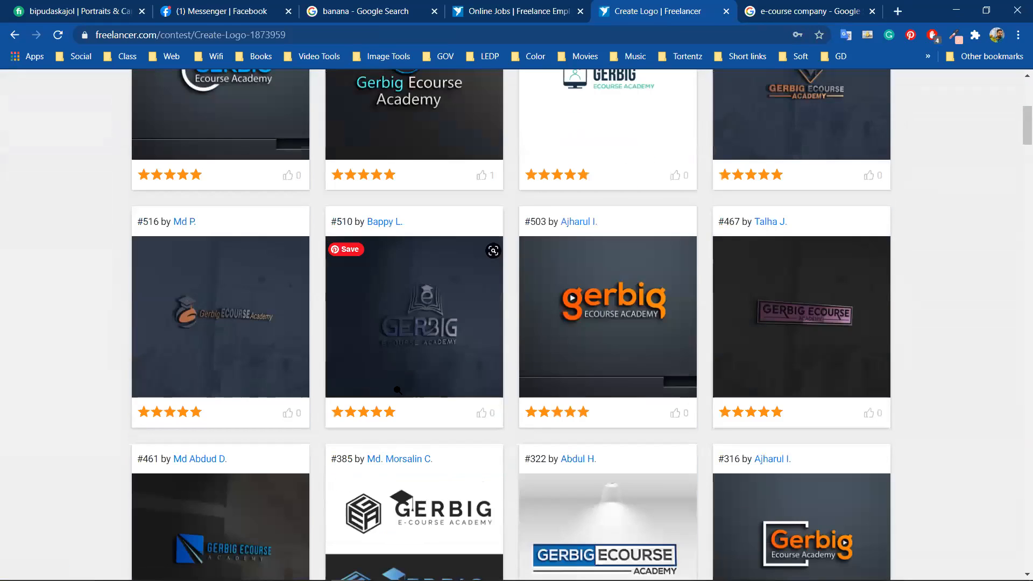
{"action": "scroll", "coordinate": [538, 371], "scroll_direction": "down", "scroll_amount": 3}
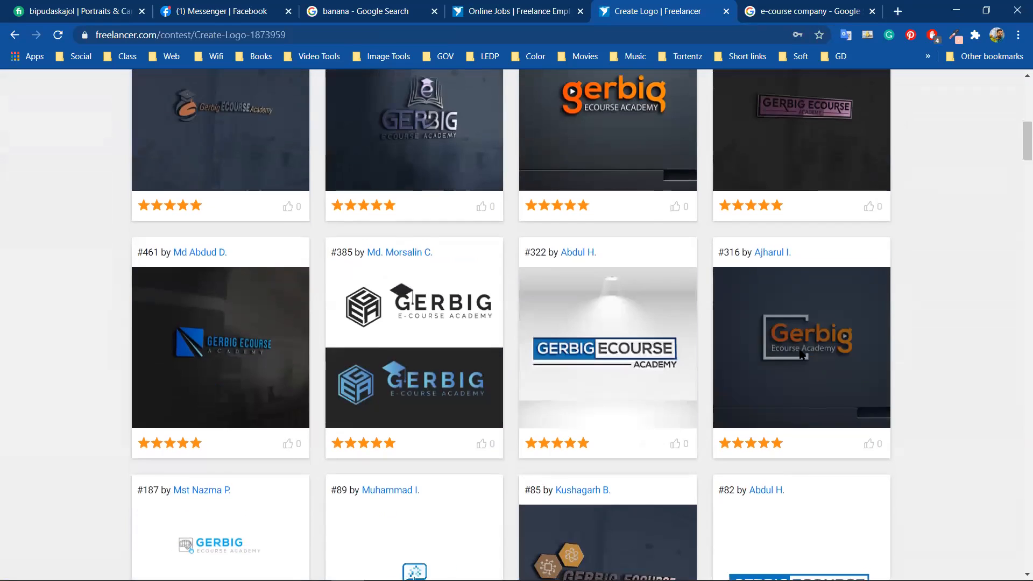
{"action": "scroll", "coordinate": [208, 477], "scroll_direction": "down", "scroll_amount": 2}
{"action": "scroll", "coordinate": [608, 457], "scroll_direction": "down", "scroll_amount": 3}
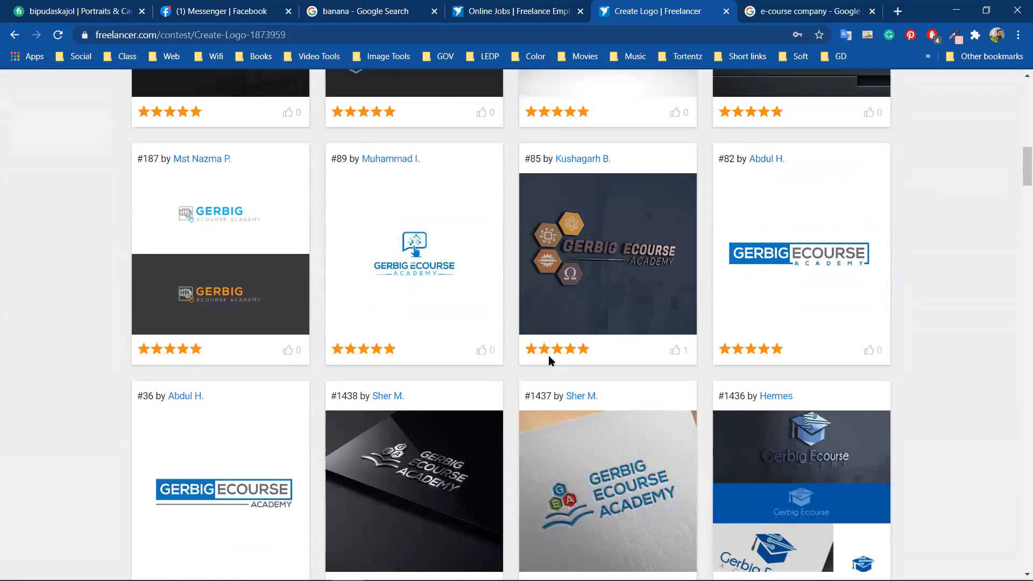
{"action": "scroll", "coordinate": [549, 356], "scroll_direction": "down", "scroll_amount": 2}
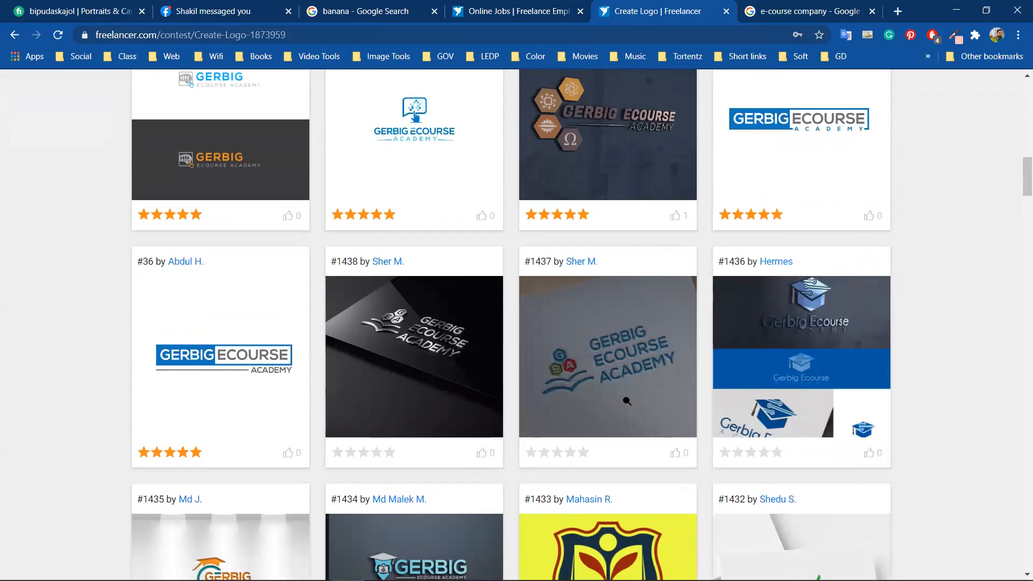
{"action": "scroll", "coordinate": [618, 405], "scroll_direction": "down", "scroll_amount": 4}
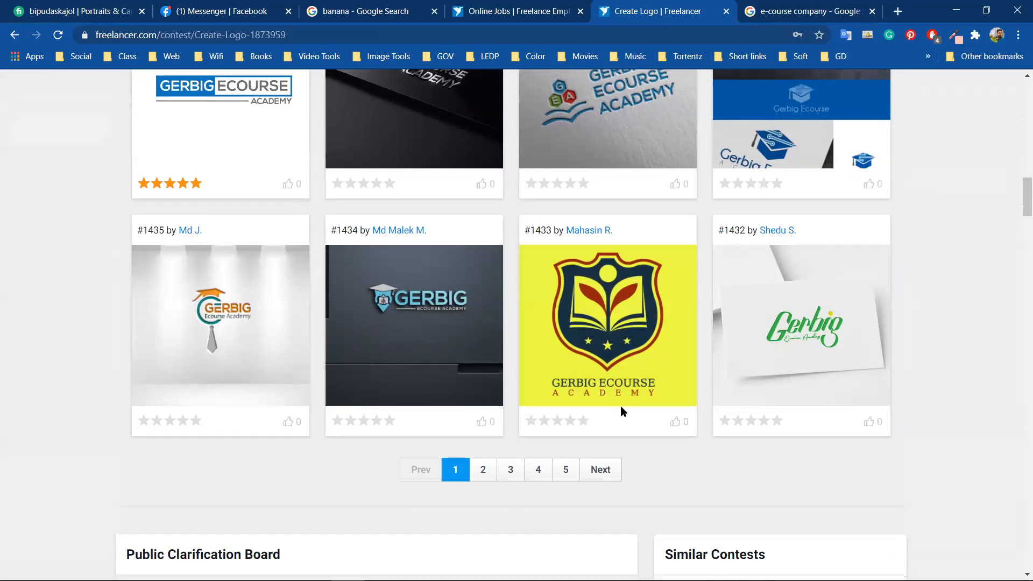
{"action": "scroll", "coordinate": [521, 404], "scroll_direction": "up", "scroll_amount": 20}
{"action": "scroll", "coordinate": [520, 398], "scroll_direction": "up", "scroll_amount": 4}
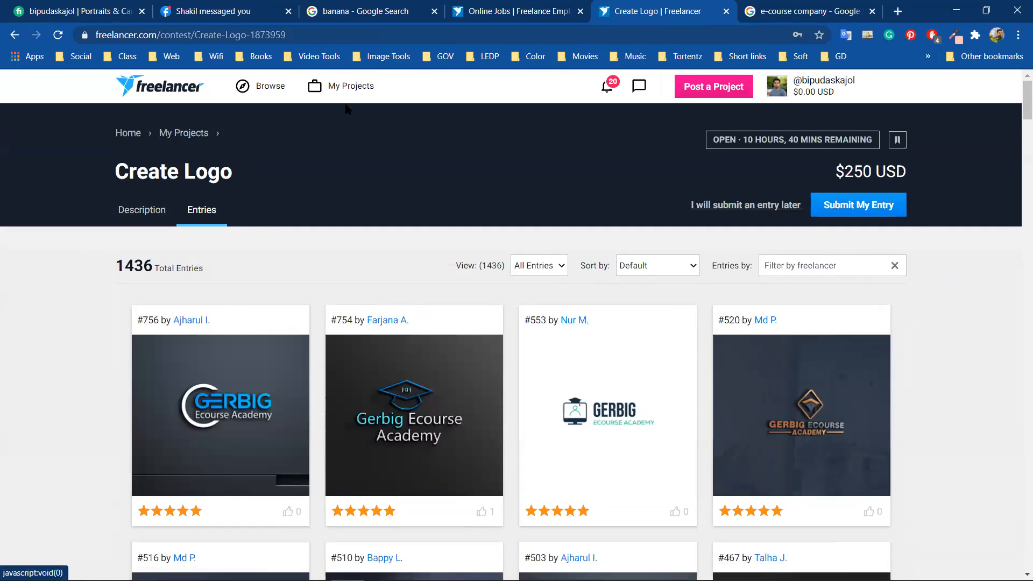
- Browse the available contests and look down the list from tshirt ideas to the IBM Cloud Training infographic
{"action": "mouse_move", "coordinate": [273, 95]}
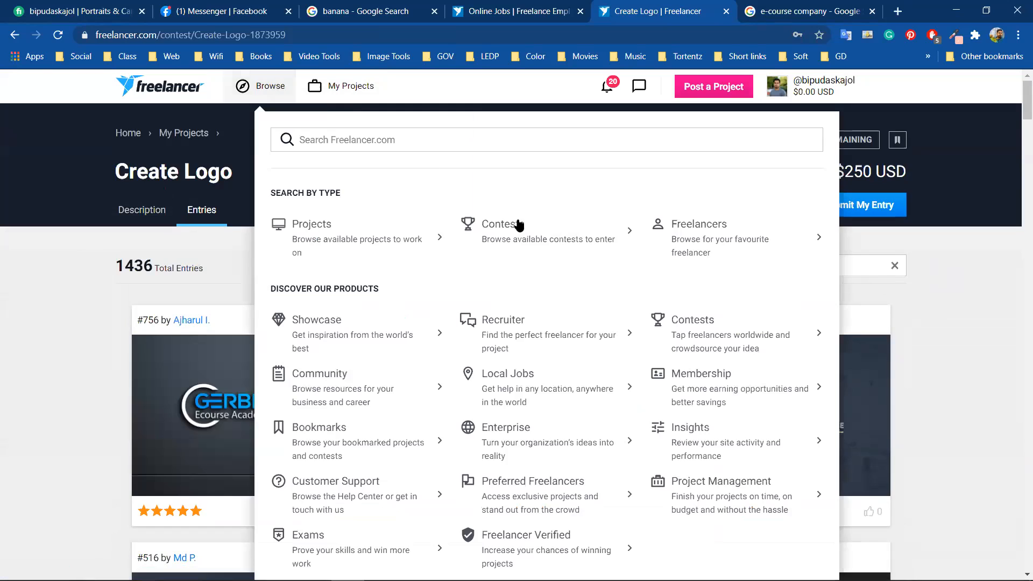
{"action": "left_click", "coordinate": [535, 230]}
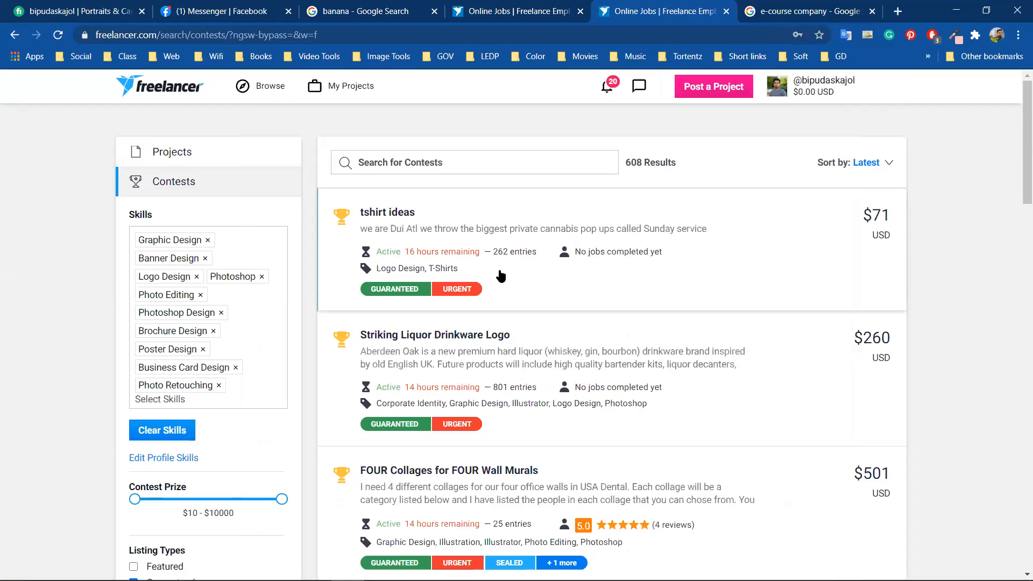
{"action": "left_click", "coordinate": [369, 214]}
{"action": "scroll", "coordinate": [526, 265], "scroll_direction": "down", "scroll_amount": 2}
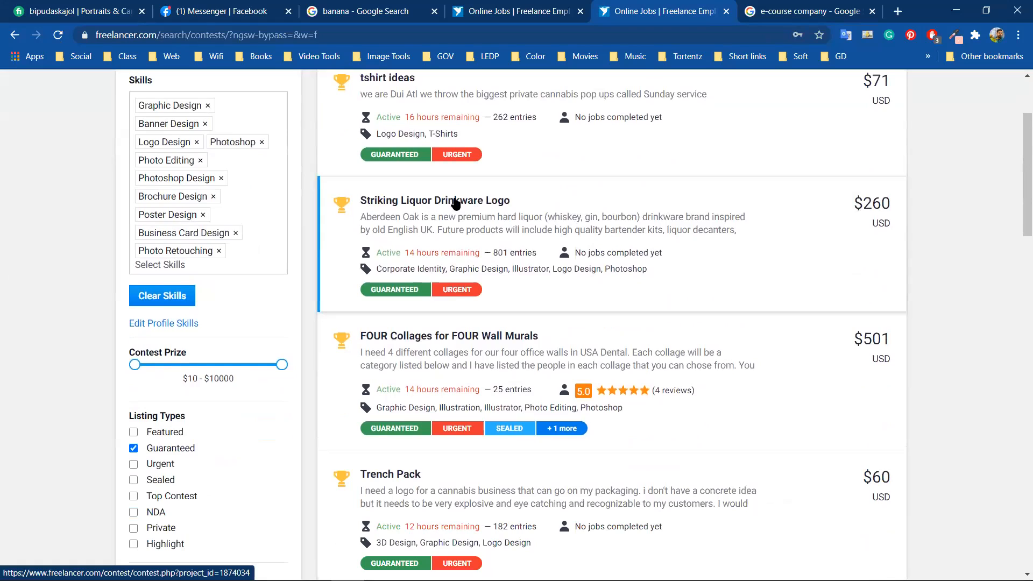
{"action": "scroll", "coordinate": [541, 235], "scroll_direction": "down", "scroll_amount": 2}
{"action": "scroll", "coordinate": [918, 223], "scroll_direction": "up", "scroll_amount": 2}
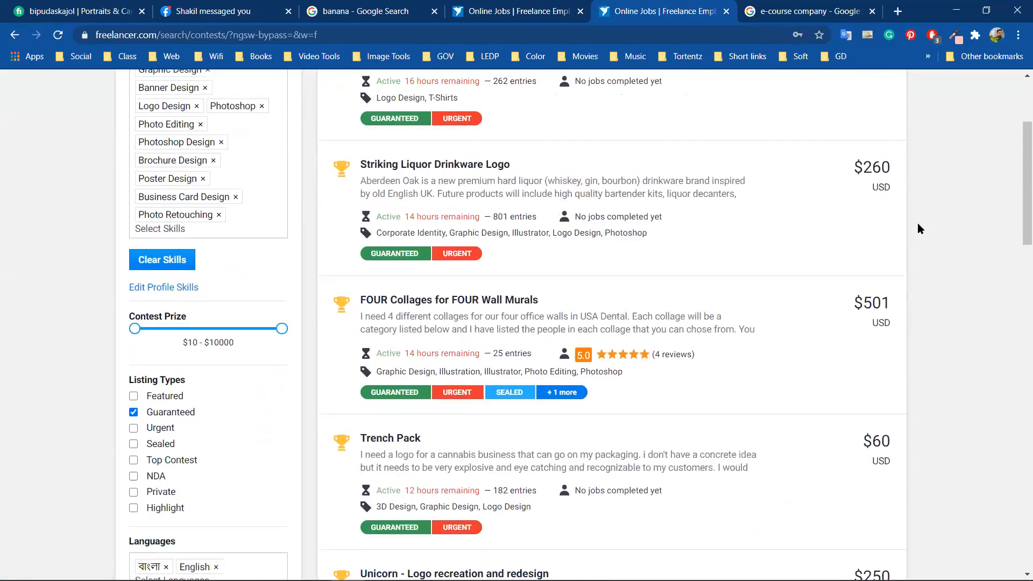
{"action": "scroll", "coordinate": [891, 213], "scroll_direction": "down", "scroll_amount": 4}
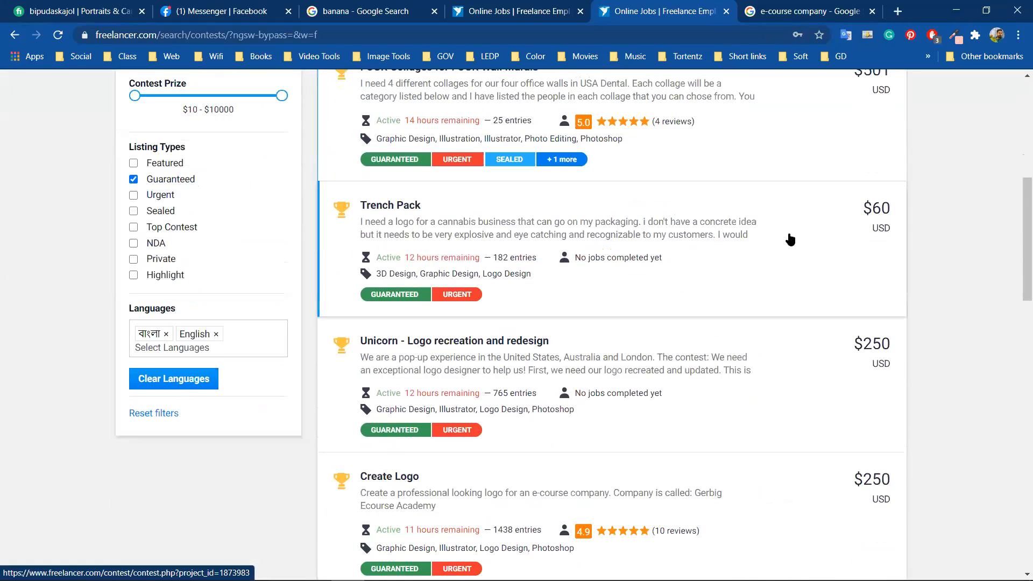
{"action": "scroll", "coordinate": [474, 291], "scroll_direction": "down", "scroll_amount": 1}
{"action": "scroll", "coordinate": [458, 282], "scroll_direction": "down", "scroll_amount": 4}
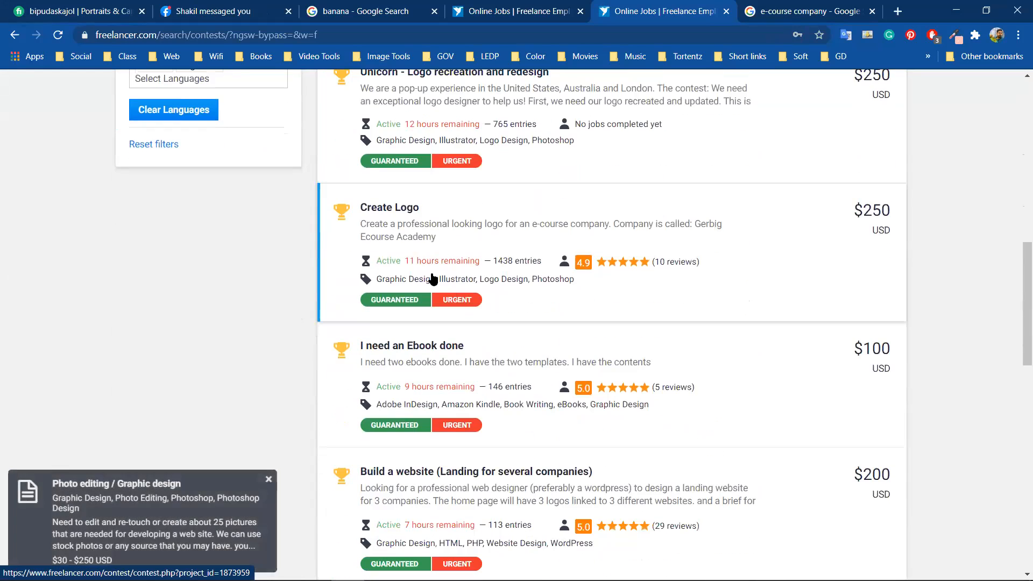
{"action": "scroll", "coordinate": [425, 247], "scroll_direction": "down", "scroll_amount": 4}
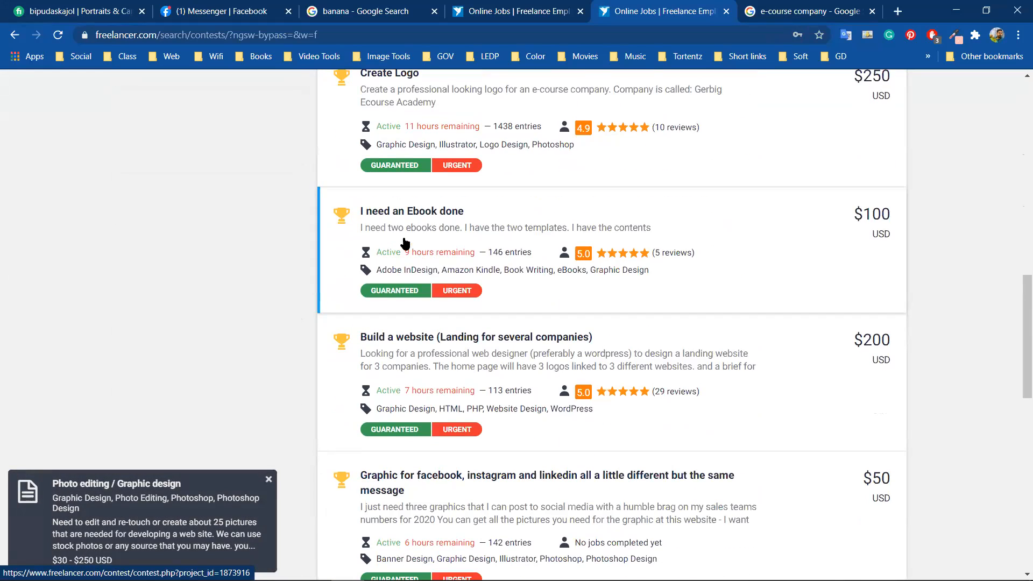
{"action": "scroll", "coordinate": [457, 259], "scroll_direction": "down", "scroll_amount": 3}
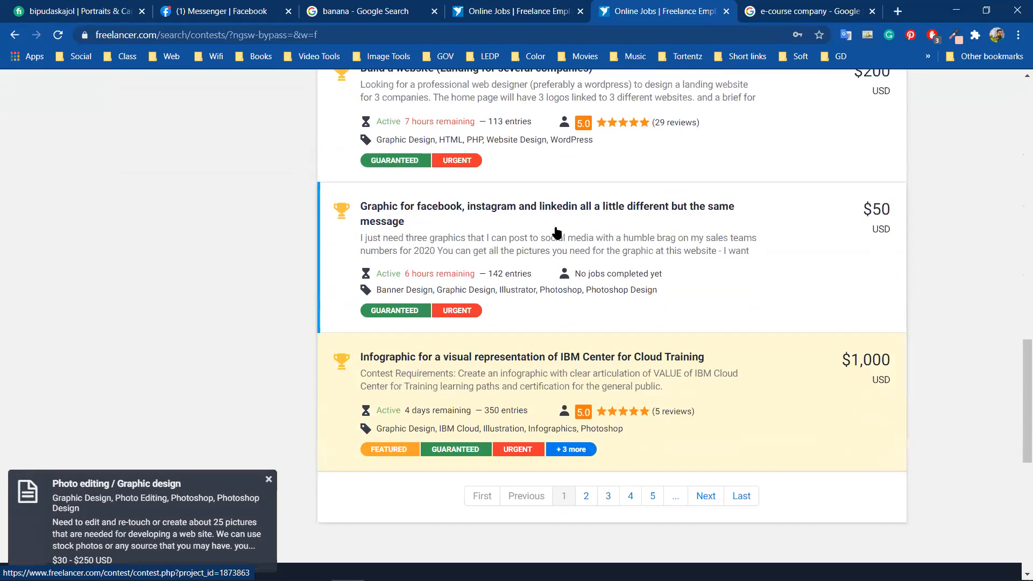
- Go back over the contest listings toward the first result, tshirt ideas
{"action": "scroll", "coordinate": [554, 230], "scroll_direction": "up", "scroll_amount": 7}
{"action": "scroll", "coordinate": [564, 294], "scroll_direction": "up", "scroll_amount": 10}
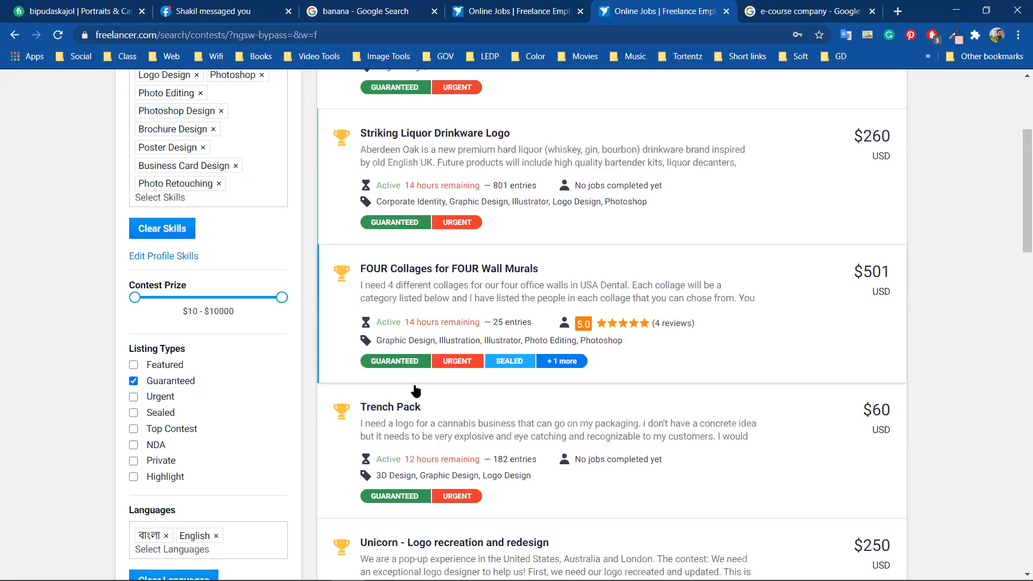
{"action": "scroll", "coordinate": [415, 323], "scroll_direction": "up", "scroll_amount": 3}
{"action": "scroll", "coordinate": [413, 396], "scroll_direction": "down", "scroll_amount": 5}
{"action": "scroll", "coordinate": [413, 397], "scroll_direction": "up", "scroll_amount": 5}
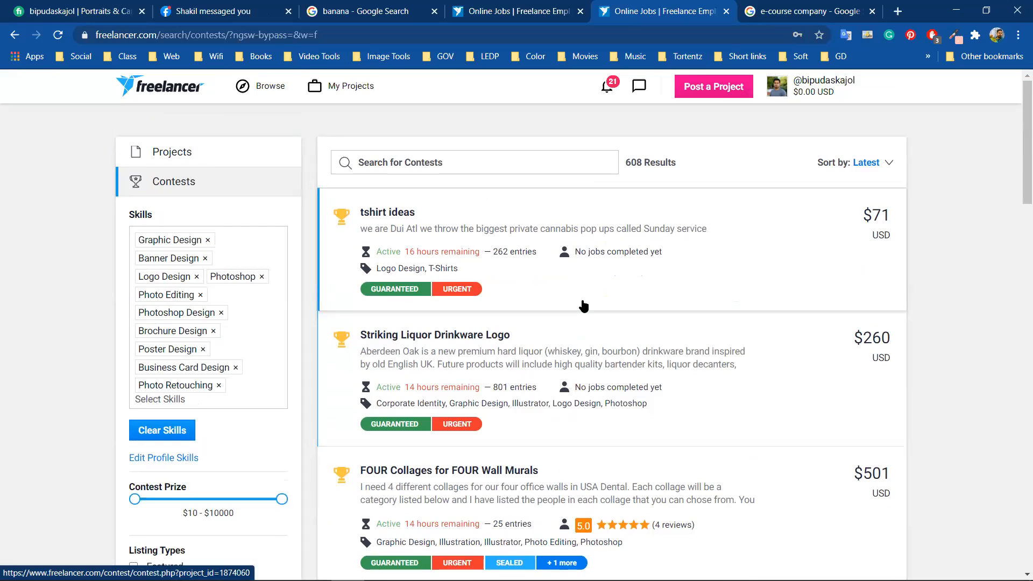
- Open the Create Logo contest from the listing, check its entries and go back to its description
{"action": "scroll", "coordinate": [414, 298], "scroll_direction": "down", "scroll_amount": 5}
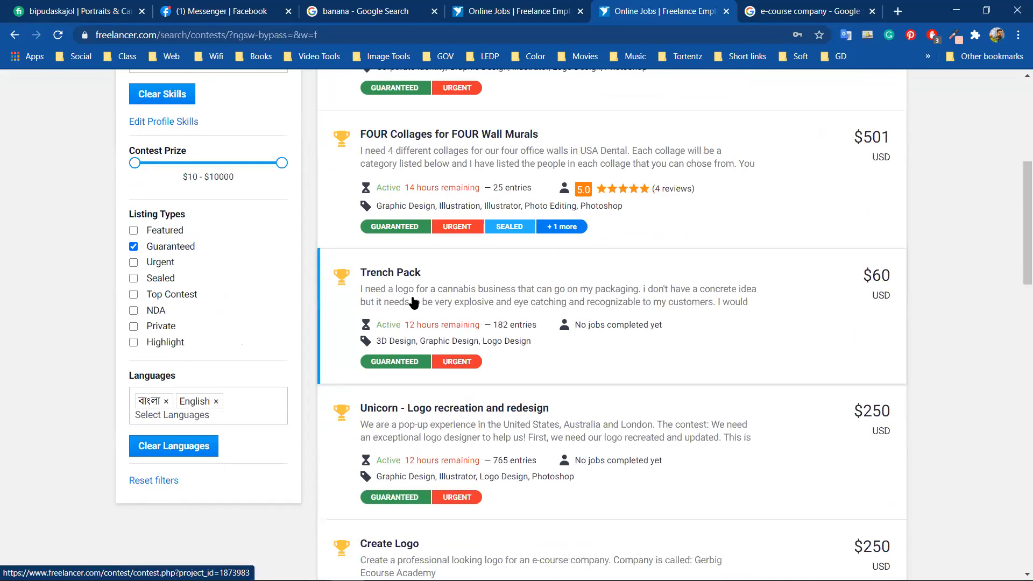
{"action": "scroll", "coordinate": [449, 346], "scroll_direction": "down", "scroll_amount": 3}
{"action": "left_click", "coordinate": [400, 345]}
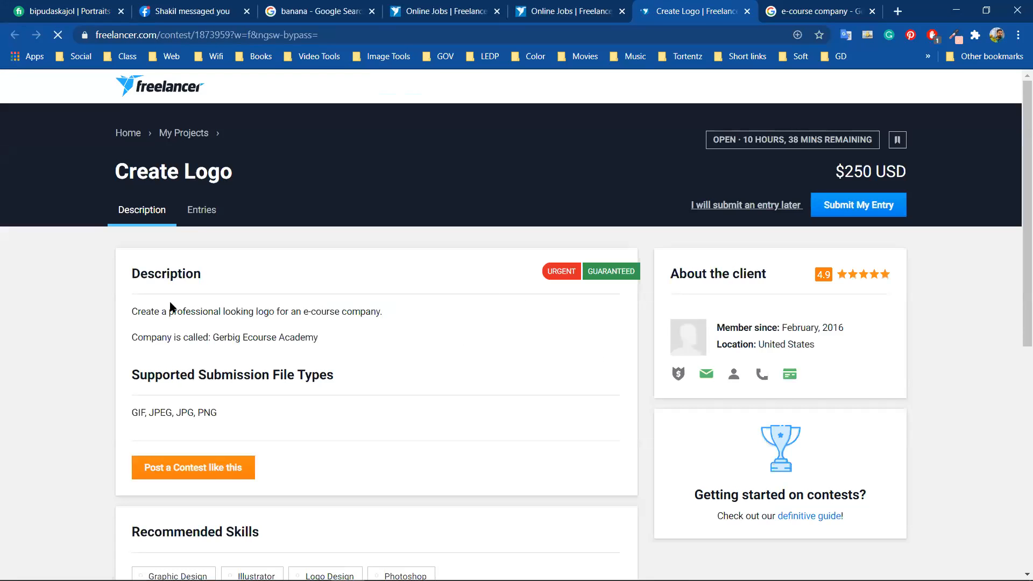
{"action": "left_click", "coordinate": [195, 217]}
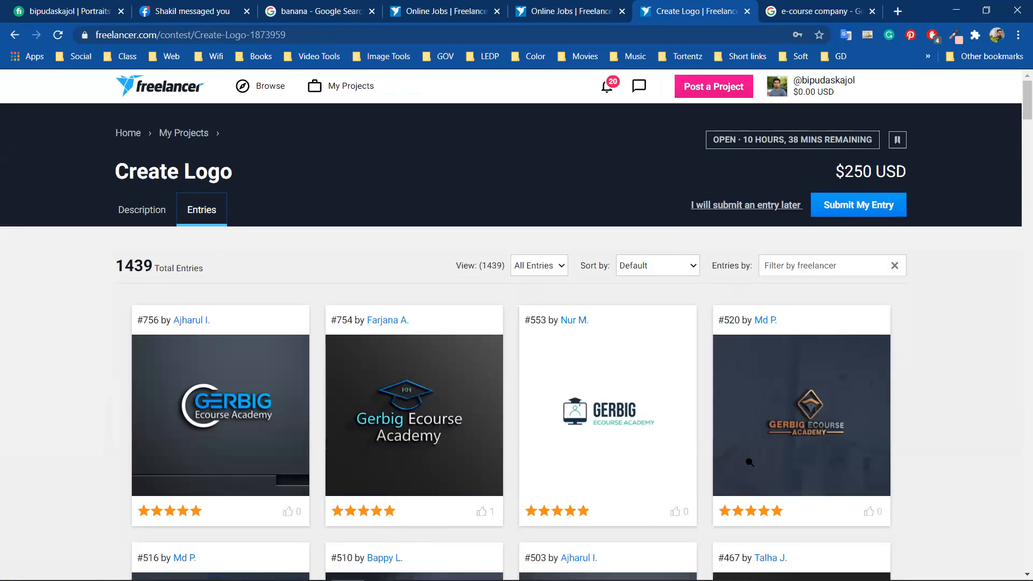
{"action": "left_click", "coordinate": [141, 214]}
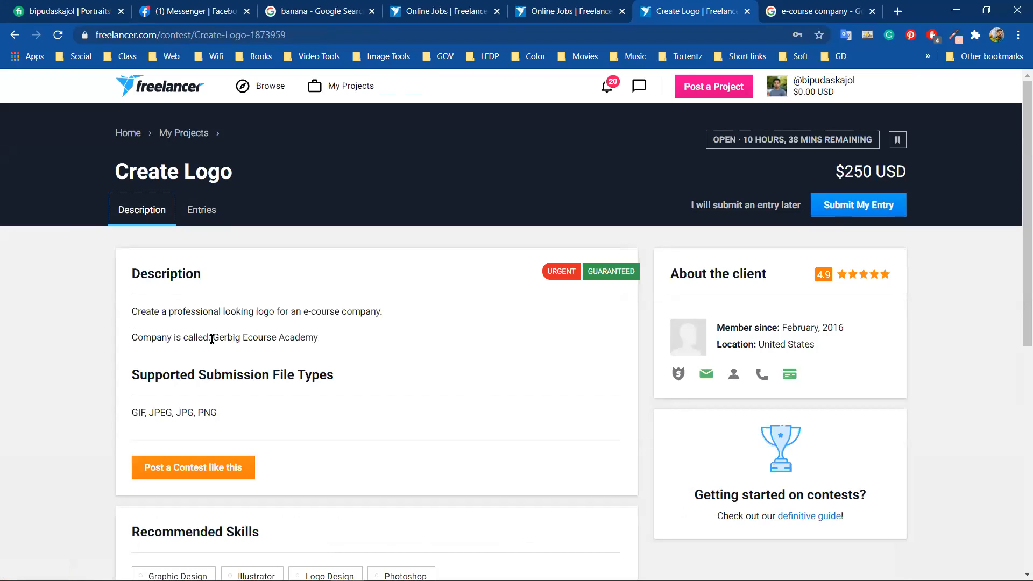
- Highlight the company name Gerbig Ecourse Academy in the brief and show the contest's entries
{"action": "left_click_drag", "start_coordinate": [214, 336], "coordinate": [331, 339]}
{"action": "left_click", "coordinate": [286, 343]}
{"action": "left_click", "coordinate": [200, 209]}
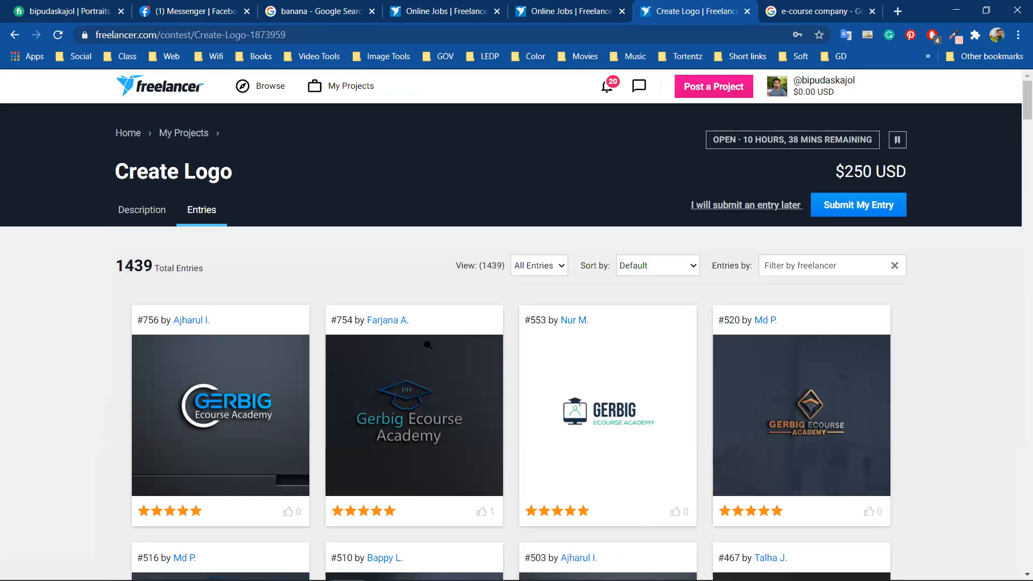
- Skim the submitted logos from #756 down to #36 and return to the start of the entries
{"action": "scroll", "coordinate": [428, 345], "scroll_direction": "down", "scroll_amount": 9}
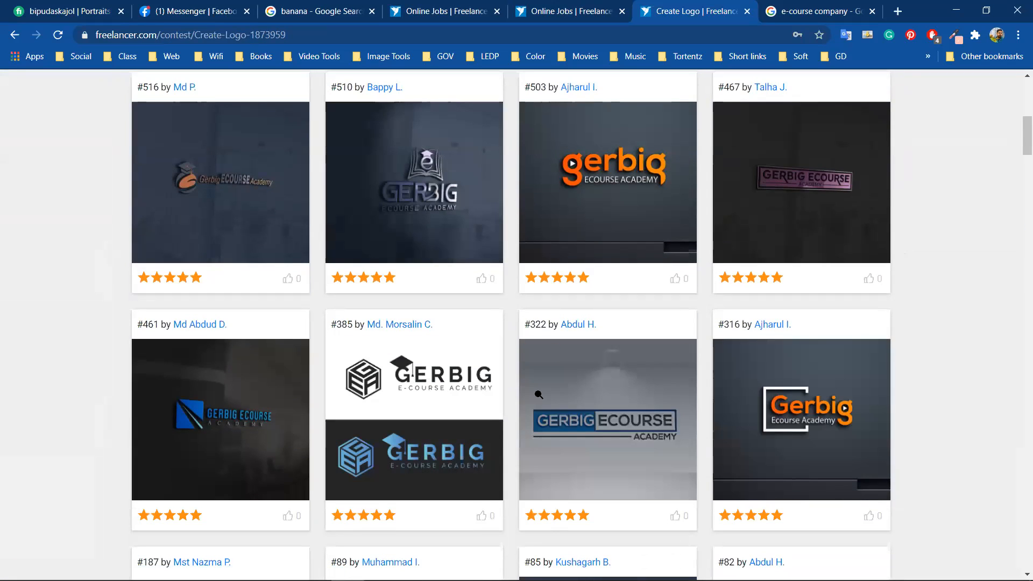
{"action": "scroll", "coordinate": [539, 394], "scroll_direction": "down", "scroll_amount": 4}
{"action": "scroll", "coordinate": [431, 406], "scroll_direction": "down", "scroll_amount": 1}
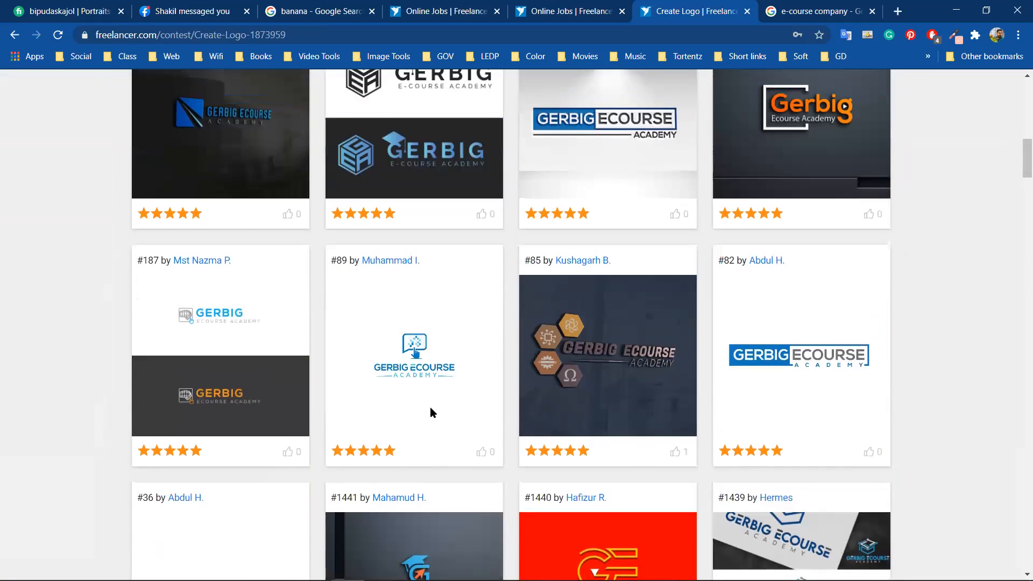
{"action": "scroll", "coordinate": [532, 398], "scroll_direction": "up", "scroll_amount": 4}
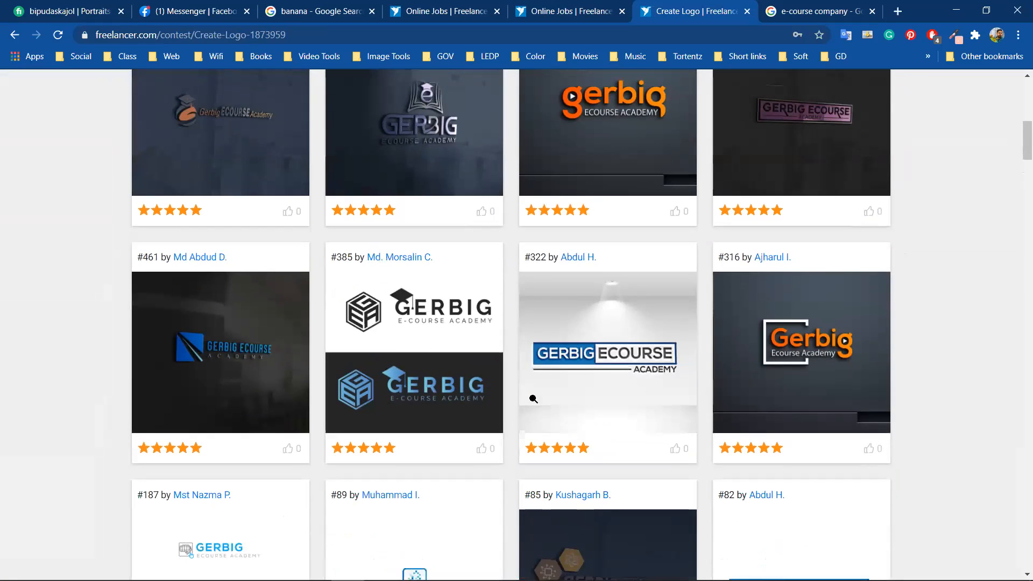
{"action": "scroll", "coordinate": [533, 399], "scroll_direction": "up", "scroll_amount": 6}
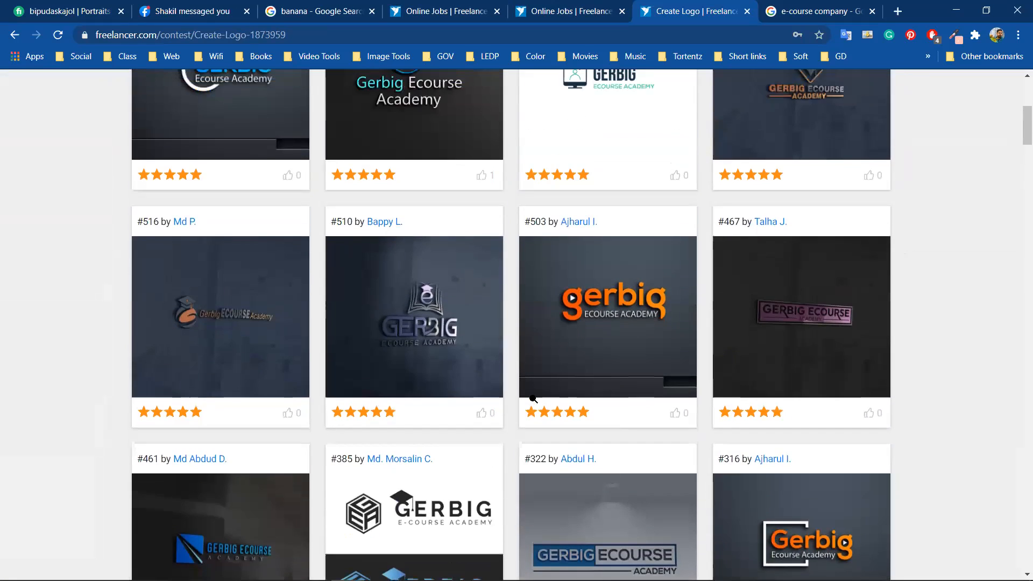
{"action": "scroll", "coordinate": [533, 403], "scroll_direction": "up", "scroll_amount": 1}
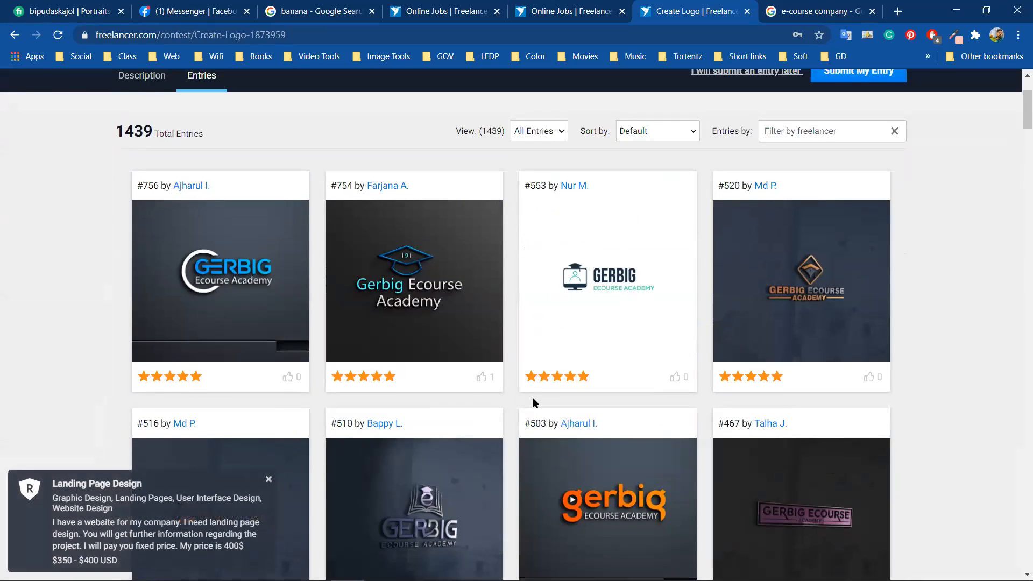
{"action": "scroll", "coordinate": [532, 398], "scroll_direction": "up", "scroll_amount": 1}
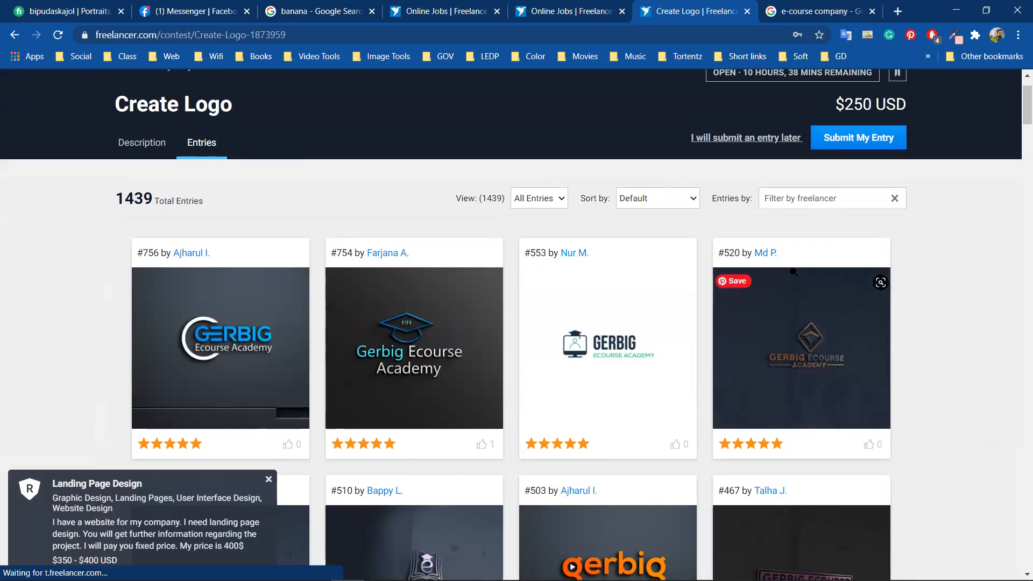
- Compare the five-star logos row by row, from entry #756 to entry #82
{"action": "scroll", "coordinate": [689, 194], "scroll_direction": "down", "scroll_amount": 3}
{"action": "scroll", "coordinate": [689, 194], "scroll_direction": "down", "scroll_amount": 1}
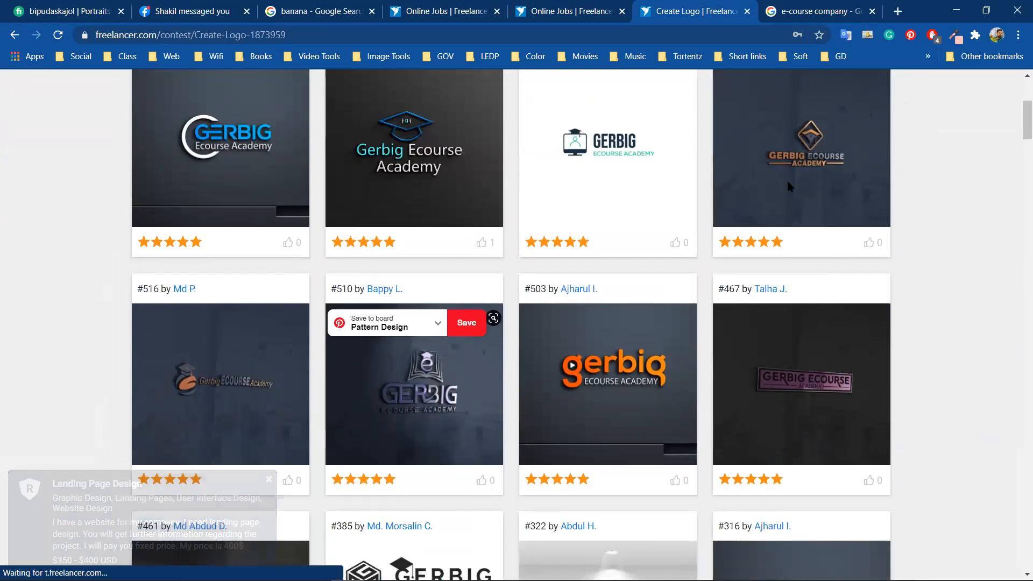
{"action": "scroll", "coordinate": [806, 192], "scroll_direction": "up", "scroll_amount": 1}
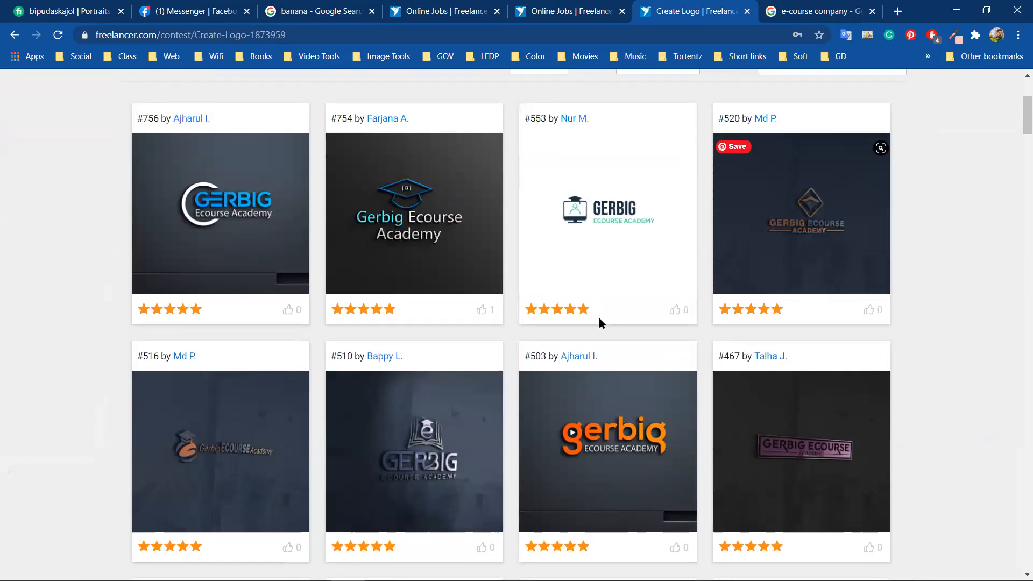
{"action": "scroll", "coordinate": [413, 327], "scroll_direction": "down", "scroll_amount": 1}
{"action": "scroll", "coordinate": [414, 326], "scroll_direction": "down", "scroll_amount": 1}
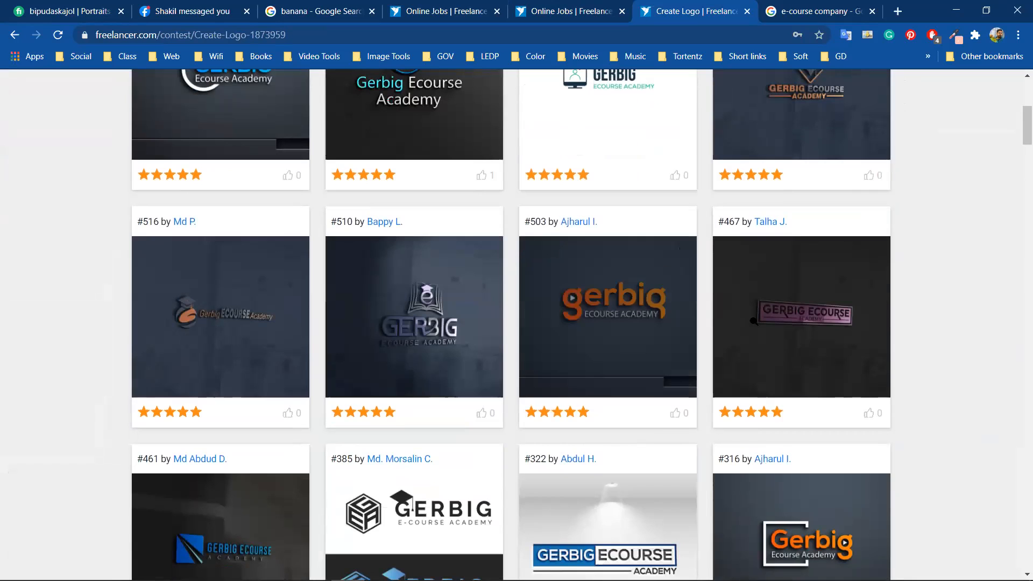
{"action": "scroll", "coordinate": [627, 364], "scroll_direction": "down", "scroll_amount": 1}
{"action": "scroll", "coordinate": [626, 364], "scroll_direction": "down", "scroll_amount": 3}
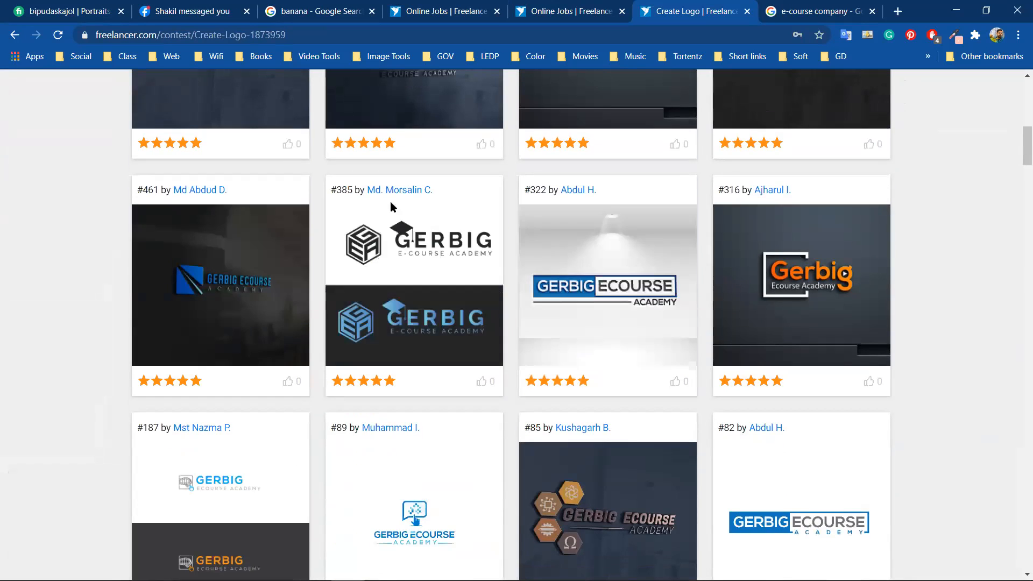
{"action": "scroll", "coordinate": [594, 257], "scroll_direction": "down", "scroll_amount": 2}
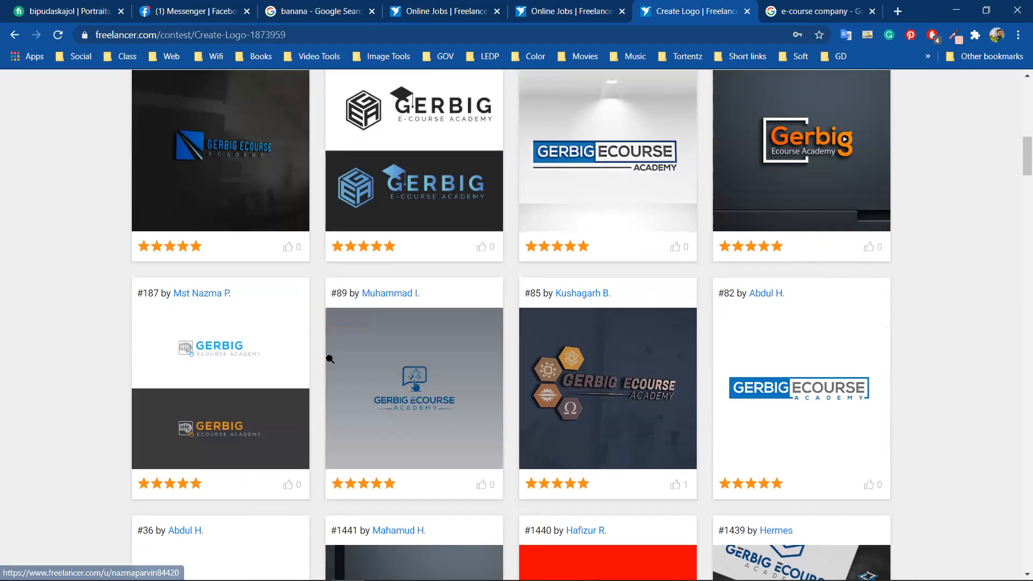
{"action": "scroll", "coordinate": [598, 292], "scroll_direction": "down", "scroll_amount": 1}
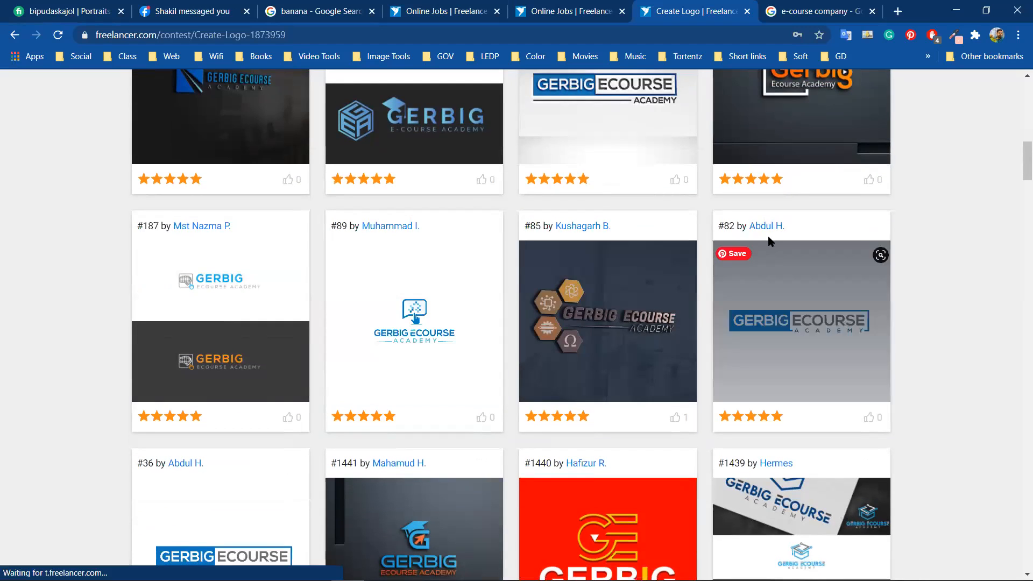
- Examine the remaining logos from #36 to #1435 on the first page of entries and go back to entry #756
{"action": "scroll", "coordinate": [416, 278], "scroll_direction": "down", "scroll_amount": 2}
{"action": "scroll", "coordinate": [495, 313], "scroll_direction": "down", "scroll_amount": 2}
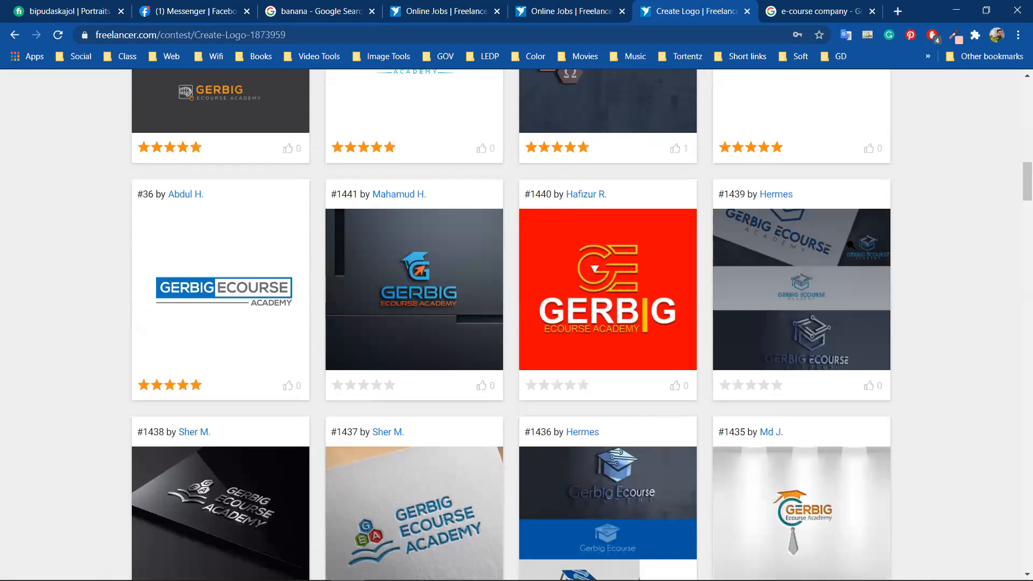
{"action": "scroll", "coordinate": [496, 312], "scroll_direction": "down", "scroll_amount": 2}
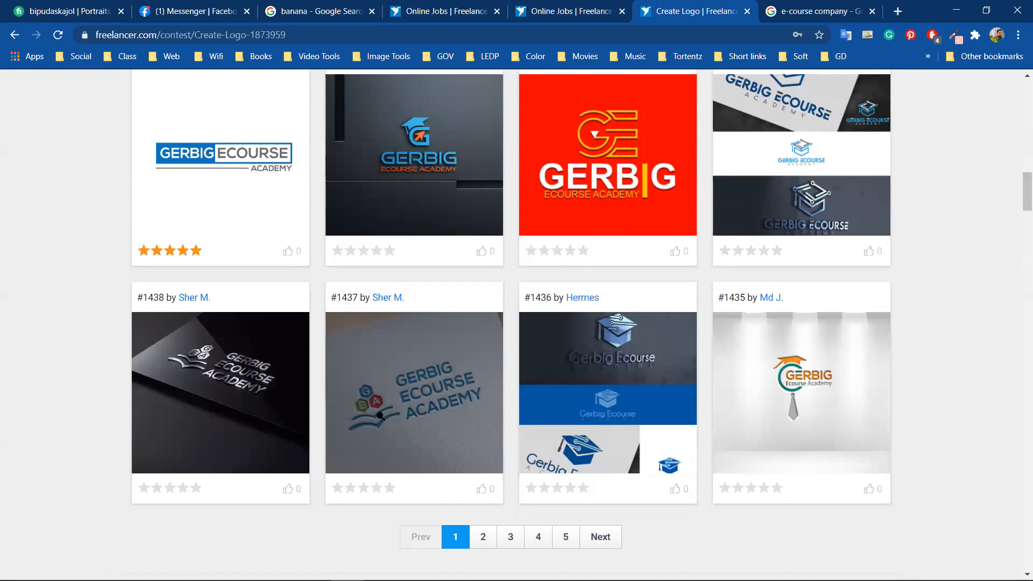
{"action": "scroll", "coordinate": [480, 392], "scroll_direction": "down", "scroll_amount": 1}
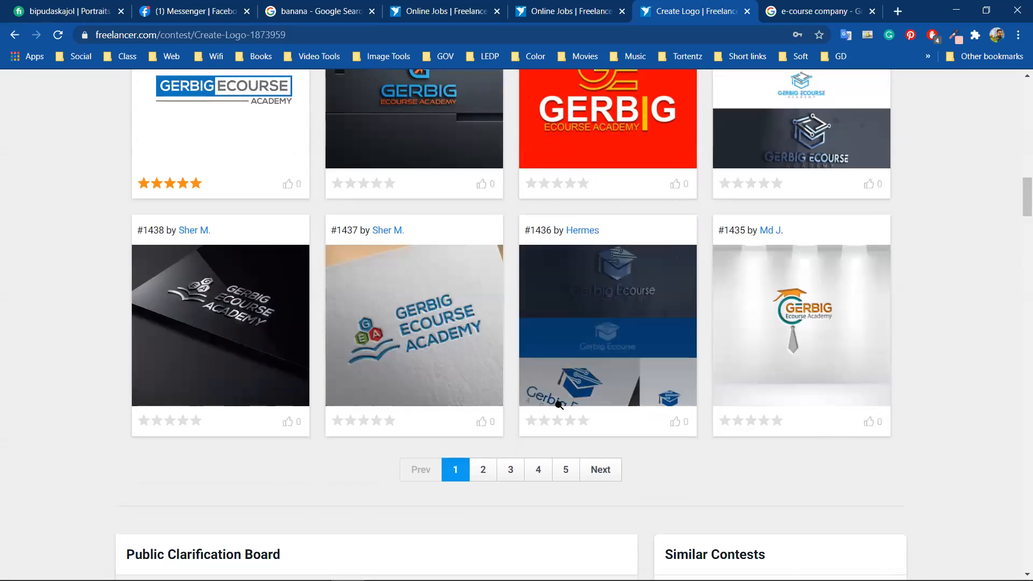
{"action": "scroll", "coordinate": [409, 377], "scroll_direction": "up", "scroll_amount": 3}
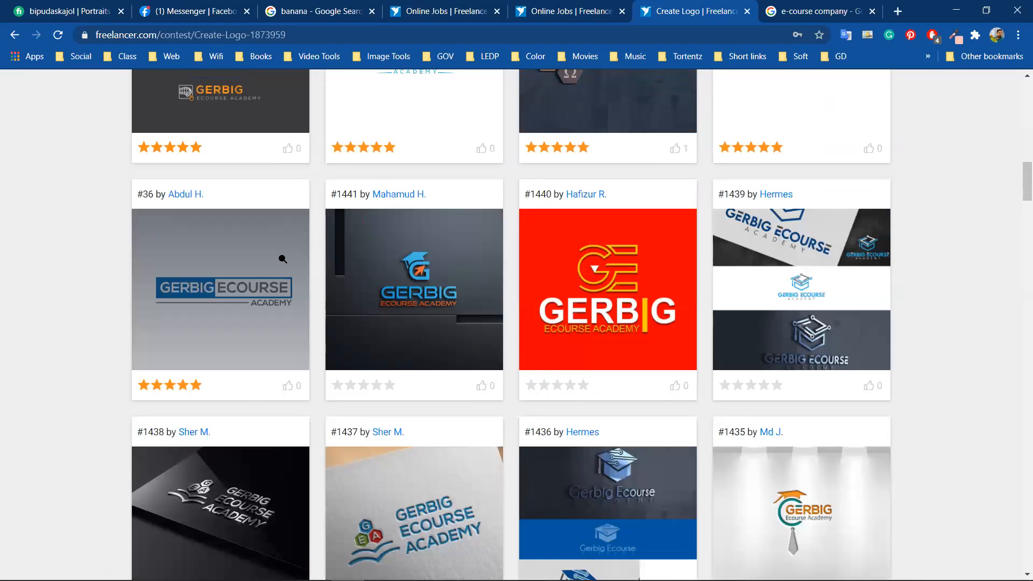
{"action": "scroll", "coordinate": [319, 272], "scroll_direction": "up", "scroll_amount": 7}
{"action": "scroll", "coordinate": [318, 267], "scroll_direction": "up", "scroll_amount": 10}
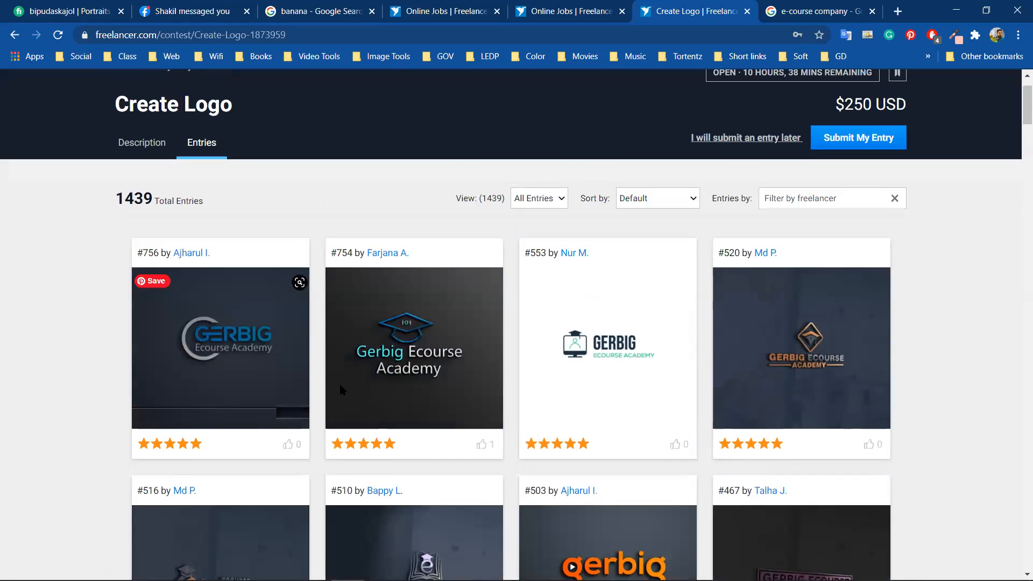